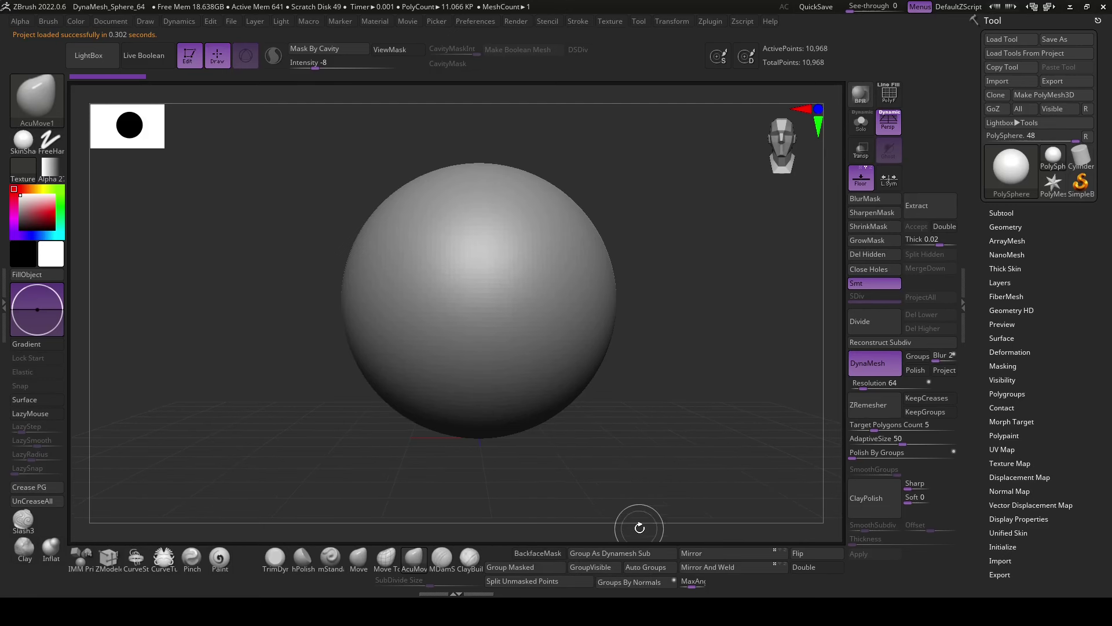
# - Insert an IMM Primitives capsule onto the side of the sphere
pyautogui.keyDown('ctrl'); pyautogui.moveTo(650, 436); pyautogui.dragTo(605, 374, button='right'); pyautogui.keyUp('ctrl')
pyautogui.keyDown('ctrl'); pyautogui.moveTo(662, 451); pyautogui.dragTo(647, 452, button='right'); pyautogui.keyUp('ctrl')
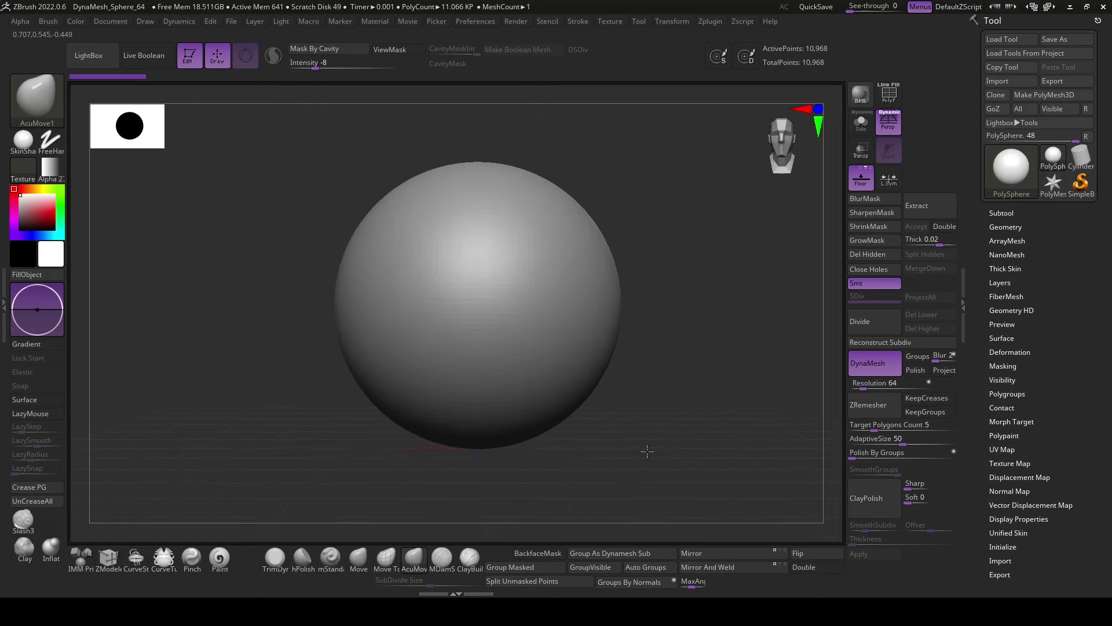
pyautogui.click(84, 565)
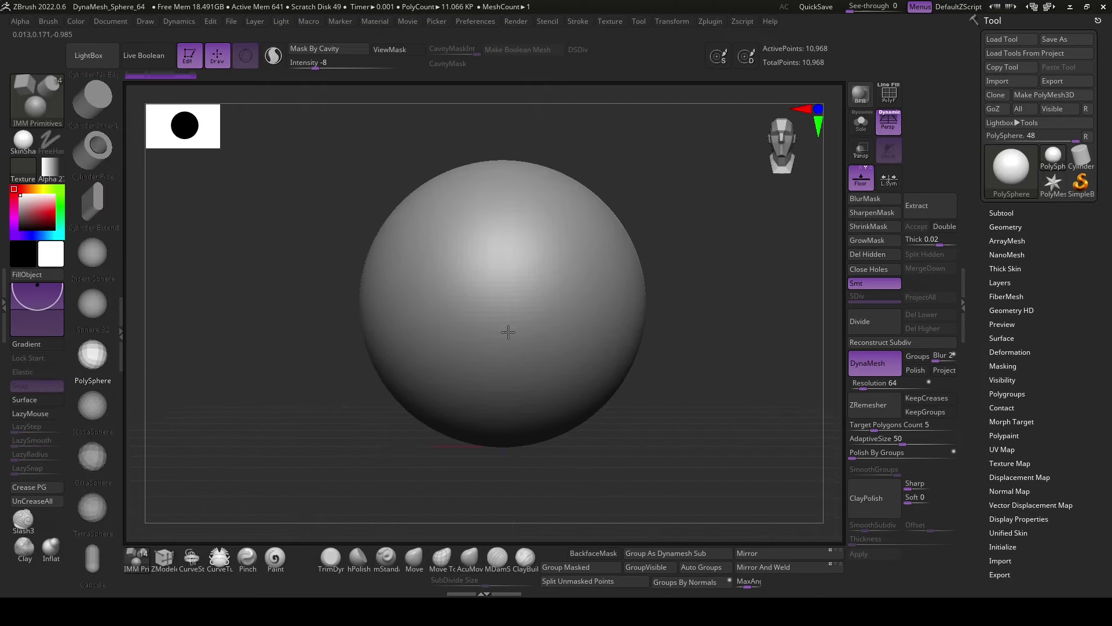
pyautogui.moveTo(508, 331); pyautogui.dragTo(559, 422)
pyautogui.moveTo(658, 454)
pyautogui.mouseDown()
pyautogui.moveTo(689, 469)
pyautogui.moveTo(673, 338)
pyautogui.mouseUp()
# - Rotate the capsule with the Transpose gizmo and DynaMesh it into the sphere
pyautogui.press('w')
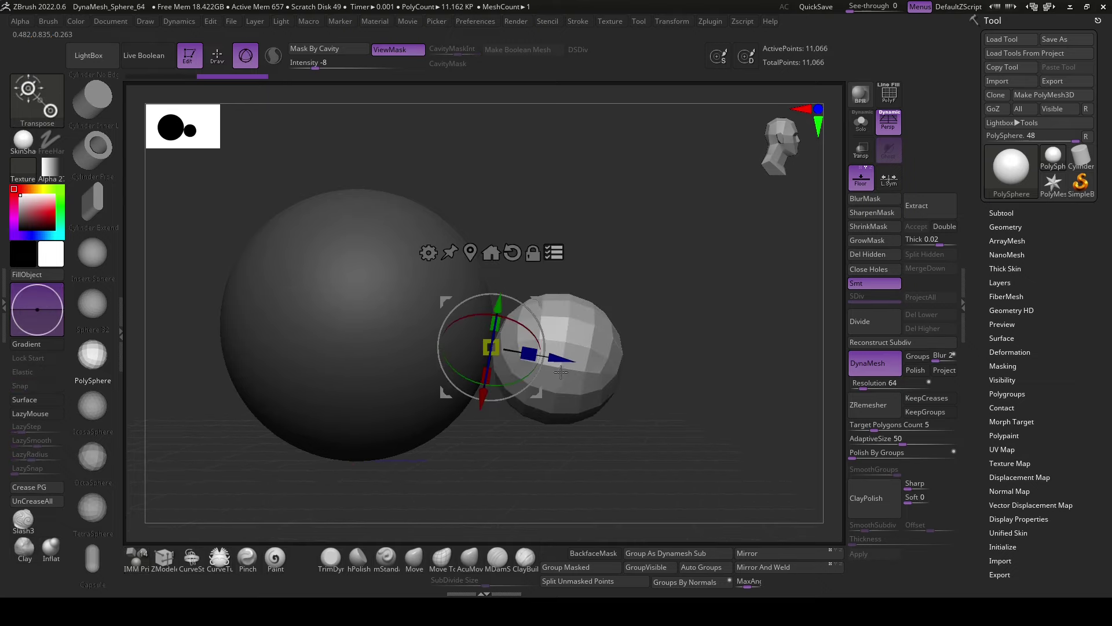
pyautogui.moveTo(490, 342)
pyautogui.mouseDown()
pyautogui.moveTo(531, 330)
pyautogui.moveTo(471, 343)
pyautogui.moveTo(410, 296)
pyautogui.mouseUp()
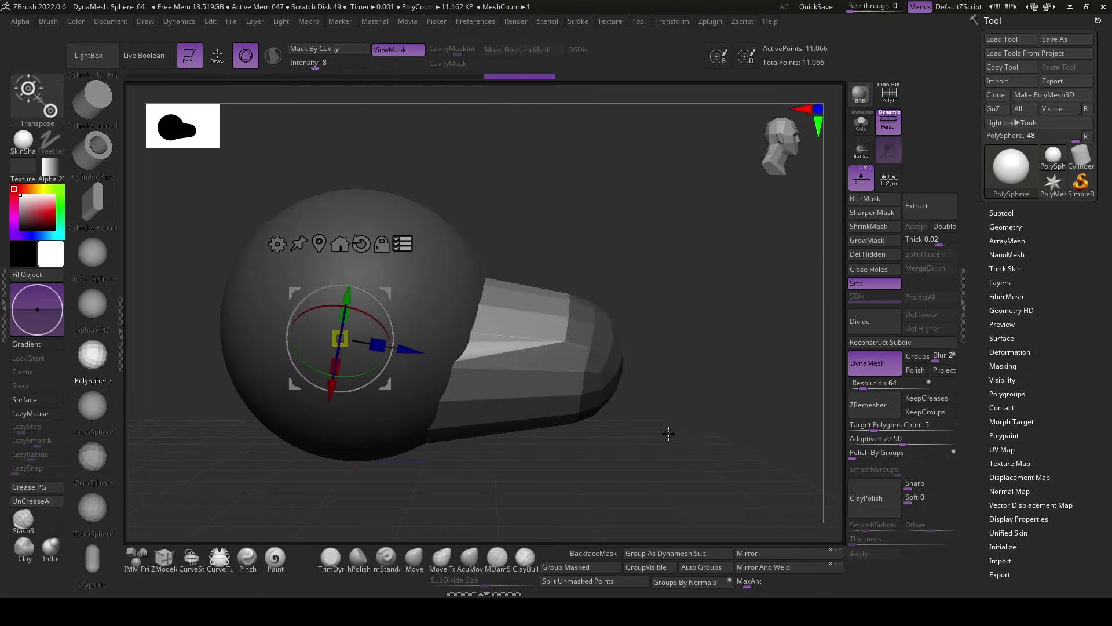
pyautogui.moveTo(675, 428)
pyautogui.keyDown('ctrl'); pyautogui.mouseDown()
pyautogui.moveTo(704, 441)
pyautogui.moveTo(684, 440)
pyautogui.moveTo(665, 316)
pyautogui.mouseUp(); pyautogui.keyUp('ctrl')
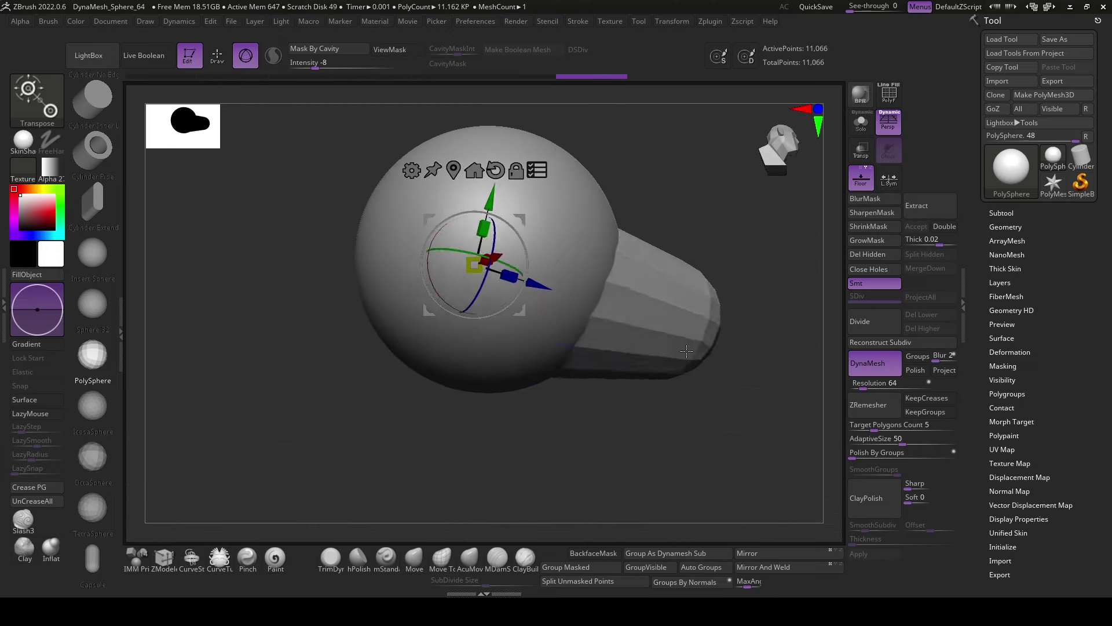
# - Paint a round MaskPen patch on the sphere's front and invert the mask
pyautogui.press('q')
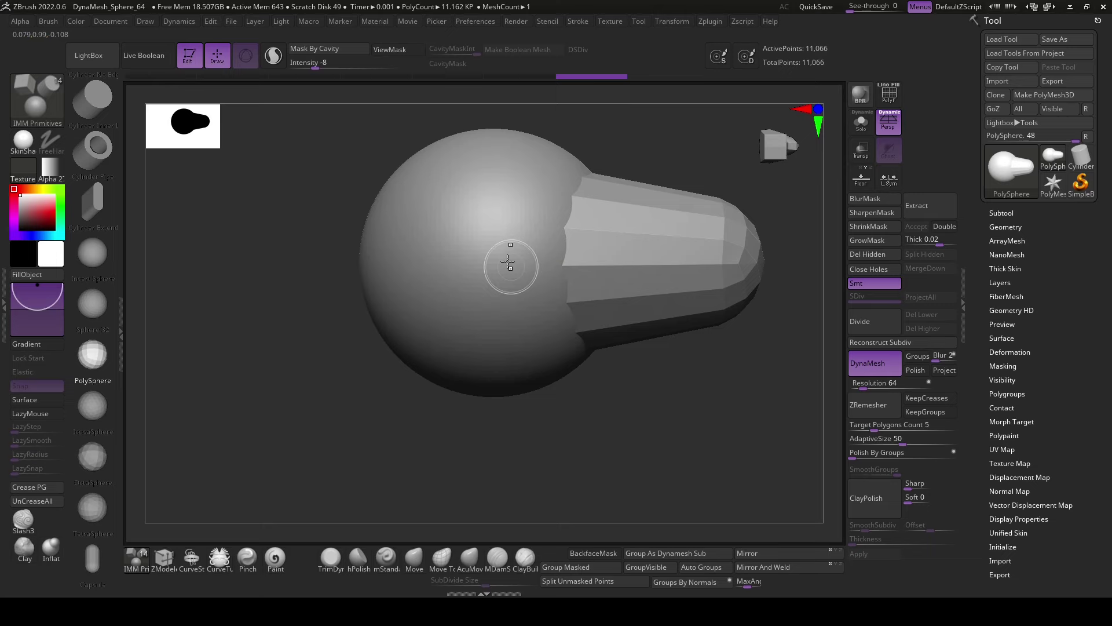
pyautogui.press('ctrl')
pyautogui.keyDown('ctrl'); pyautogui.moveTo(520, 278); pyautogui.dragTo(500, 223); pyautogui.keyUp('ctrl')
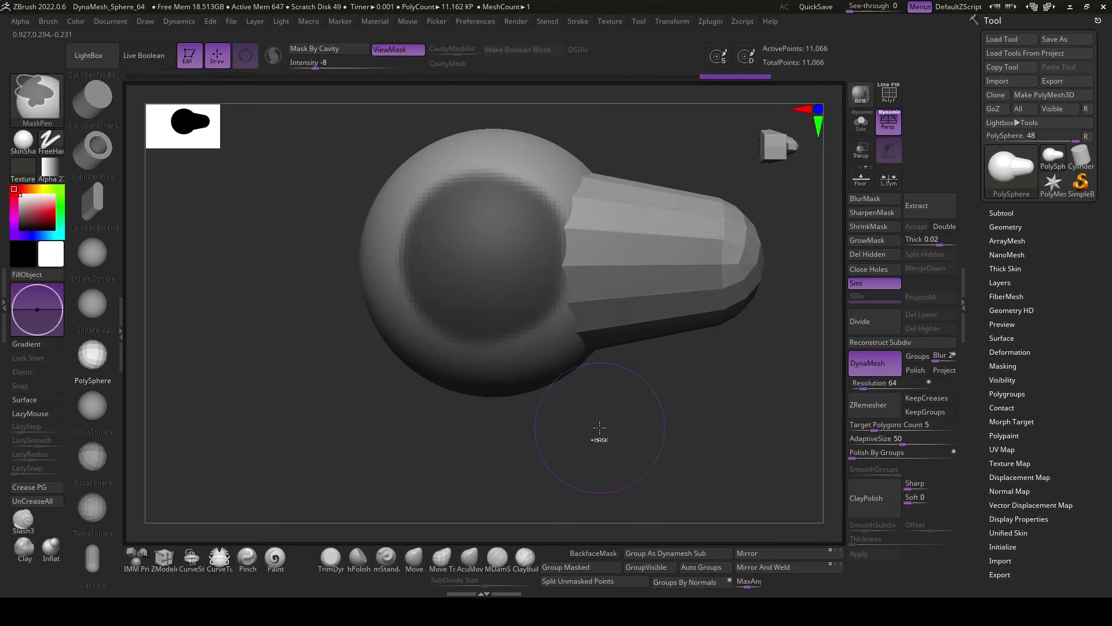
pyautogui.keyDown('ctrl'); pyautogui.moveTo(600, 427); pyautogui.dragTo(597, 446); pyautogui.keyUp('ctrl')
pyautogui.keyDown('ctrl'); pyautogui.moveTo(503, 249); pyautogui.dragTo(466, 219); pyautogui.keyUp('ctrl')
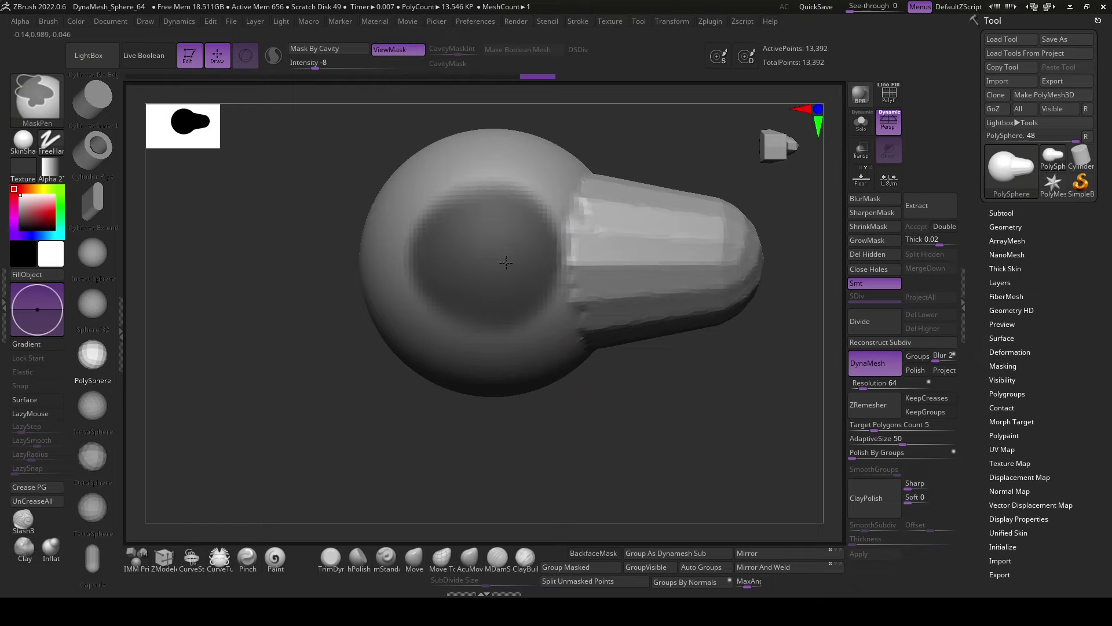
pyautogui.keyDown('ctrl'); pyautogui.click(615, 419); pyautogui.keyUp('ctrl')
pyautogui.moveTo(615, 418); pyautogui.dragTo(604, 426)
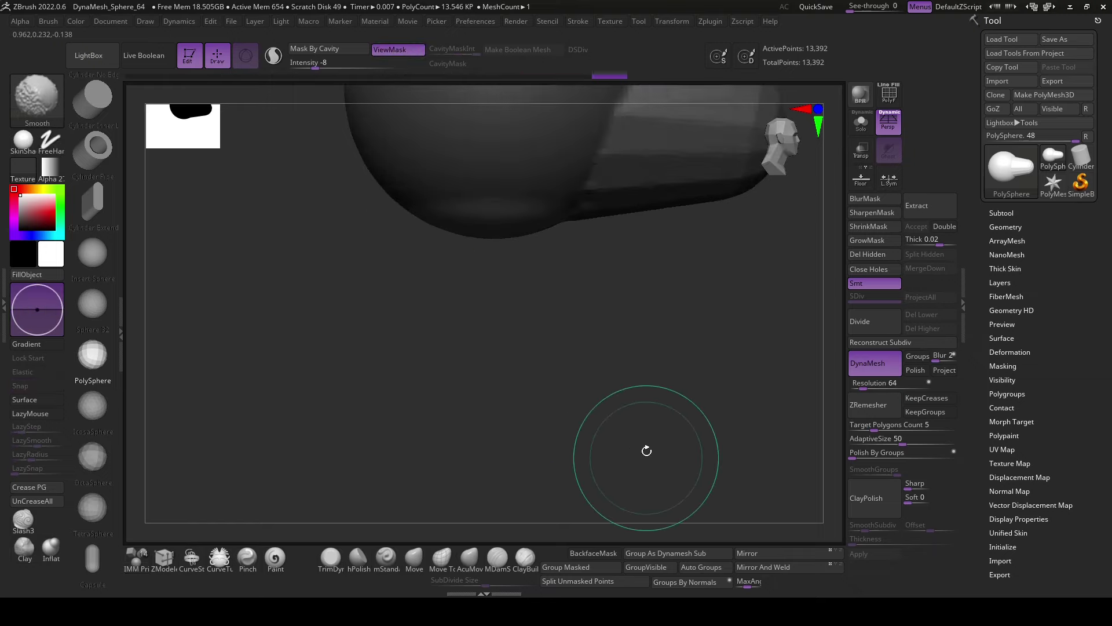
# - Try extruding the unmasked patch, undo it, and orbit to a straight front view
pyautogui.press('w')
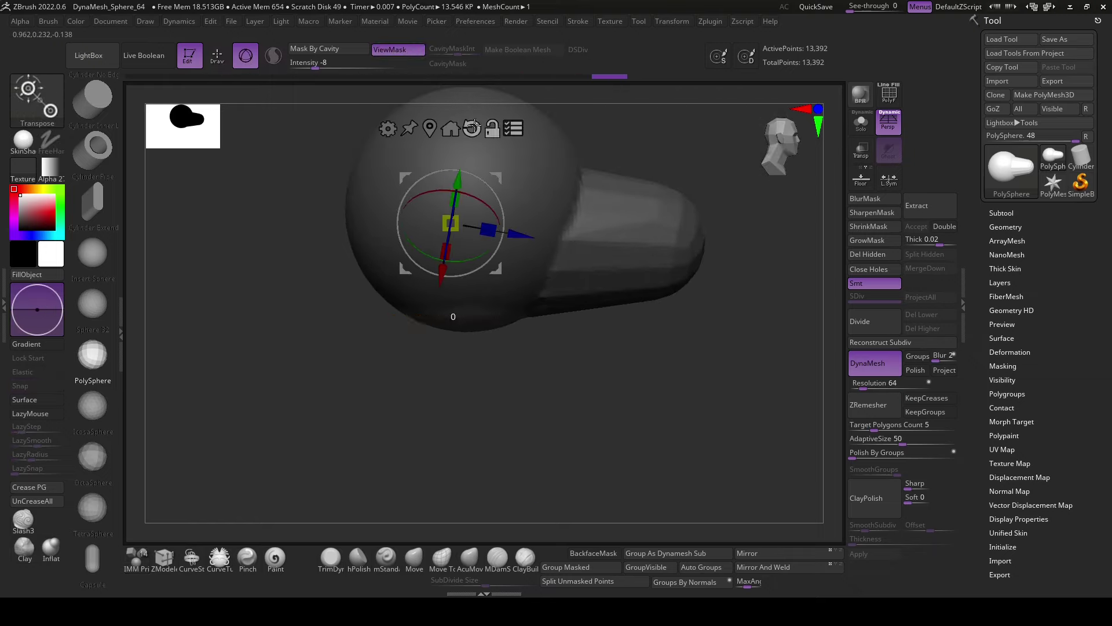
pyautogui.moveTo(451, 224); pyautogui.dragTo(467, 405)
pyautogui.moveTo(579, 324)
pyautogui.keyDown('shift'); pyautogui.mouseDown()
pyautogui.moveTo(590, 377)
pyautogui.moveTo(649, 378)
pyautogui.mouseUp(); pyautogui.keyUp('shift')
pyautogui.moveTo(528, 339); pyautogui.dragTo(524, 274)
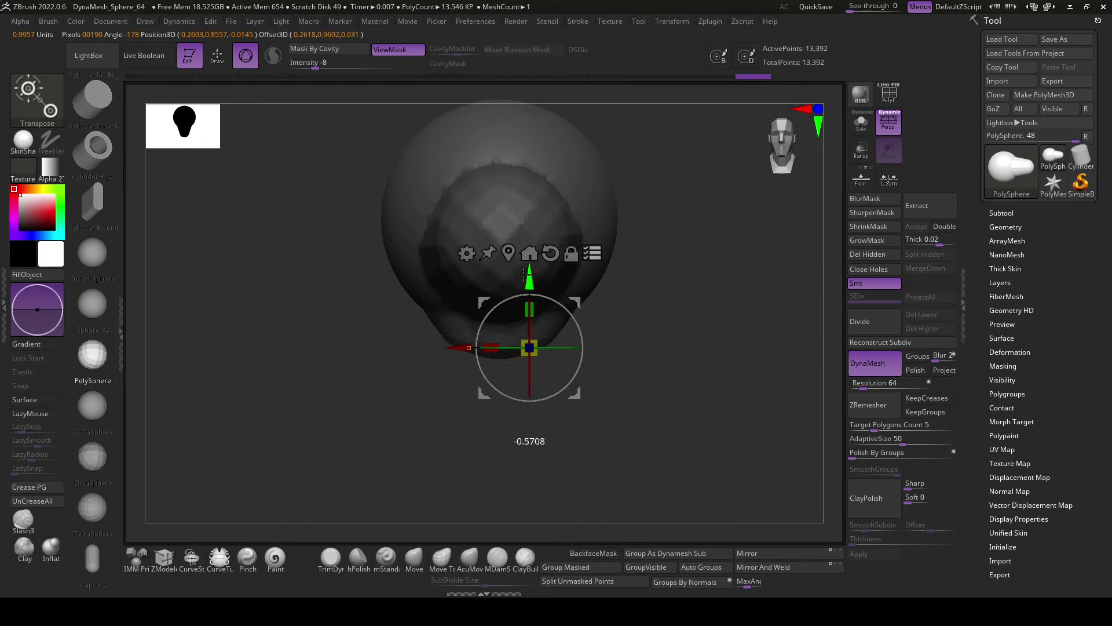
pyautogui.hotkey('ctrl', 'z')
pyautogui.hotkey('ctrl', 'z')
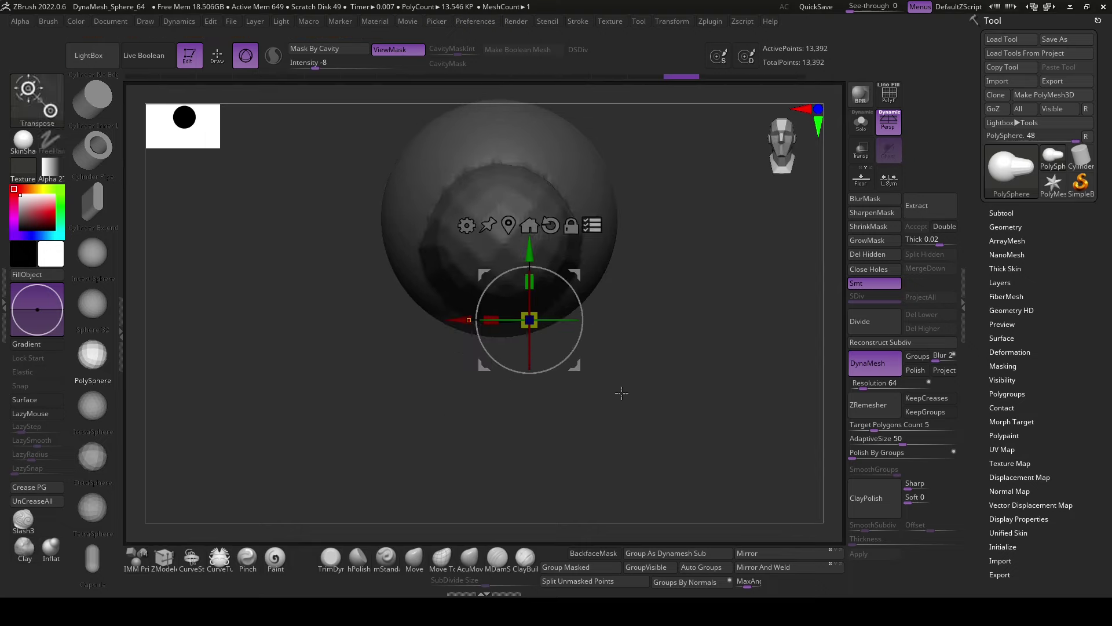
pyautogui.moveTo(622, 393); pyautogui.dragTo(813, 287)
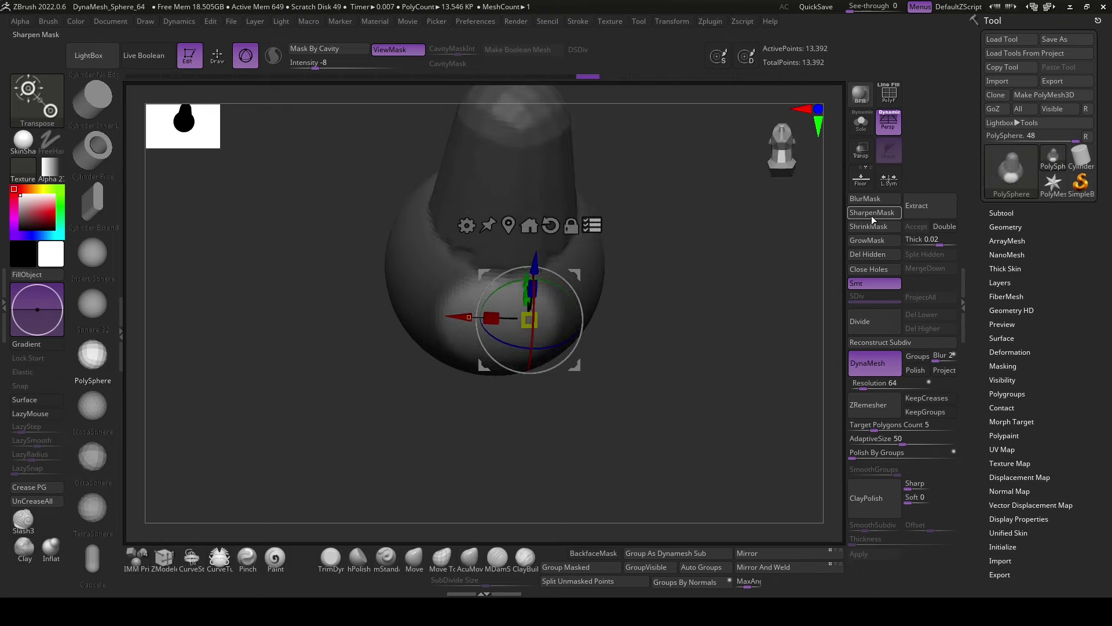
pyautogui.moveTo(645, 348)
pyautogui.keyDown('shift'); pyautogui.mouseDown()
pyautogui.moveTo(552, 297)
pyautogui.moveTo(854, 229)
pyautogui.mouseUp(); pyautogui.keyUp('shift')
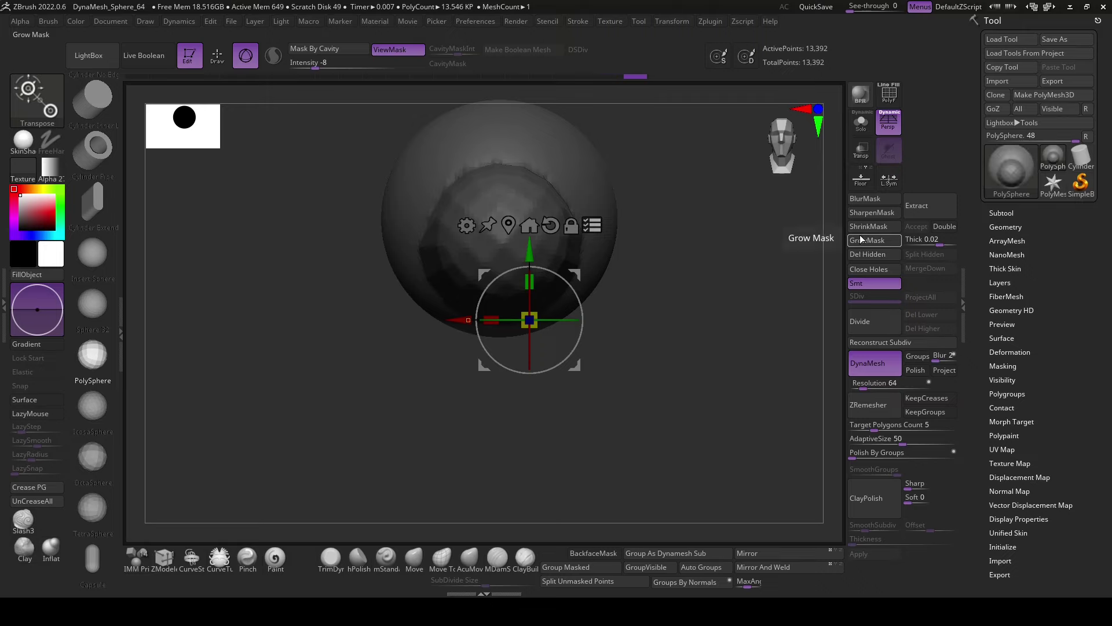
# - Pull the stalk down to length below the sphere, clear the mask and DynaMesh it
pyautogui.moveTo(530, 320); pyautogui.dragTo(529, 405)
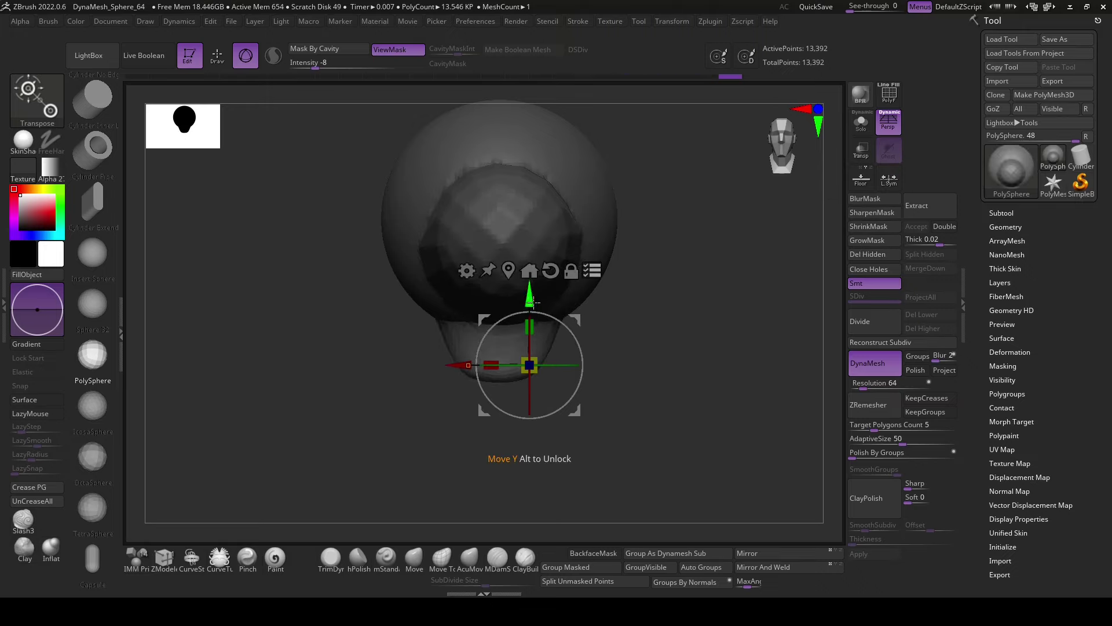
pyautogui.keyDown('ctrl'); pyautogui.moveTo(529, 330); pyautogui.dragTo(529, 380); pyautogui.keyUp('ctrl')
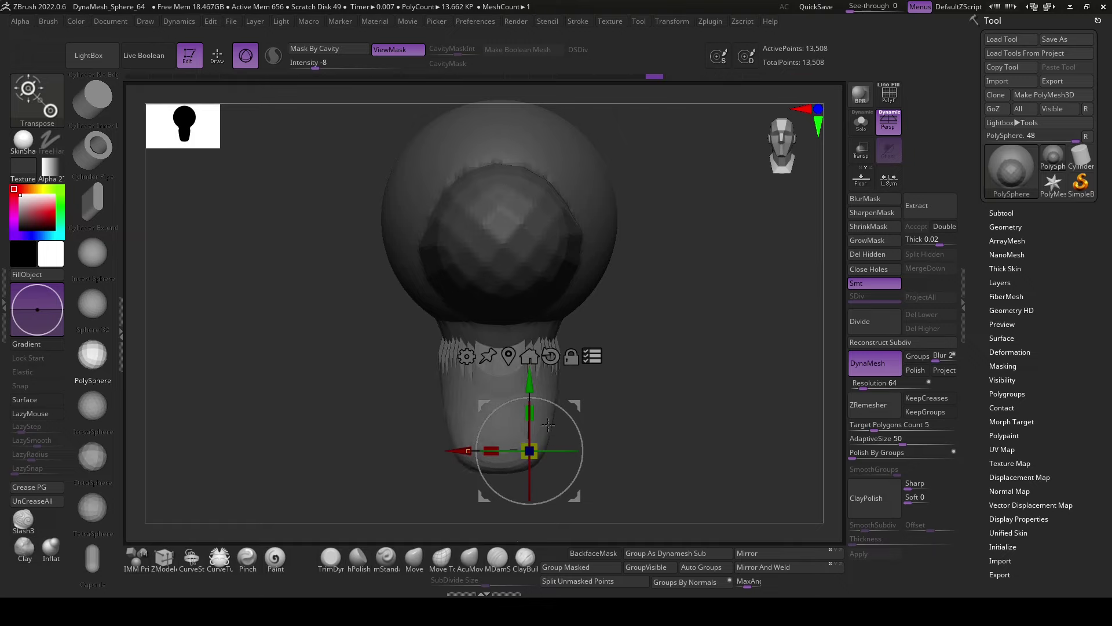
pyautogui.moveTo(541, 445); pyautogui.dragTo(533, 478)
pyautogui.moveTo(533, 413); pyautogui.dragTo(531, 400)
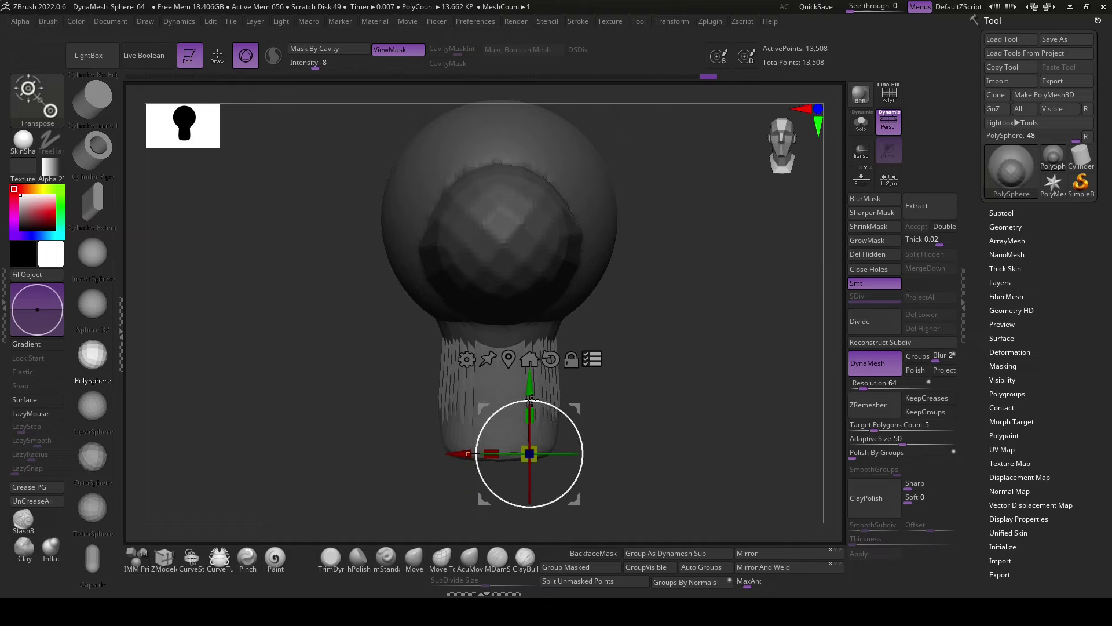
pyautogui.keyDown('ctrl'); pyautogui.click(666, 405); pyautogui.keyUp('ctrl')
pyautogui.keyDown('ctrl'); pyautogui.moveTo(667, 406); pyautogui.dragTo(695, 440); pyautogui.keyUp('ctrl')
pyautogui.press('q')
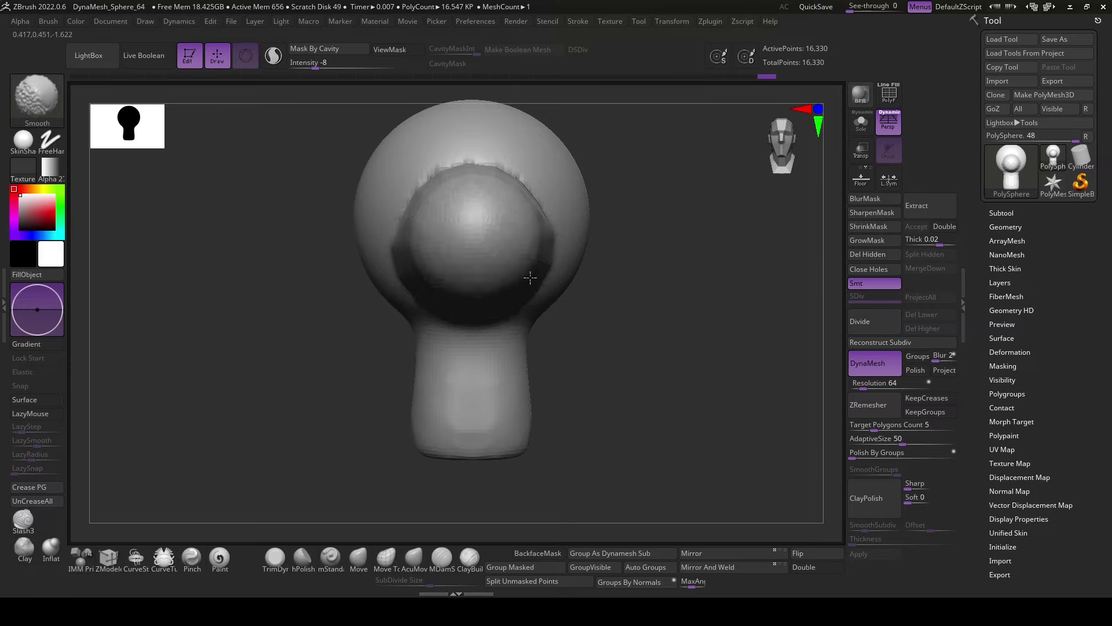
# - Lift the nose top with AcuMove and smooth its top and underside into a rounded snout
pyautogui.moveTo(629, 355)
pyautogui.mouseDown()
pyautogui.moveTo(496, 414)
pyautogui.moveTo(647, 449)
pyautogui.mouseUp()
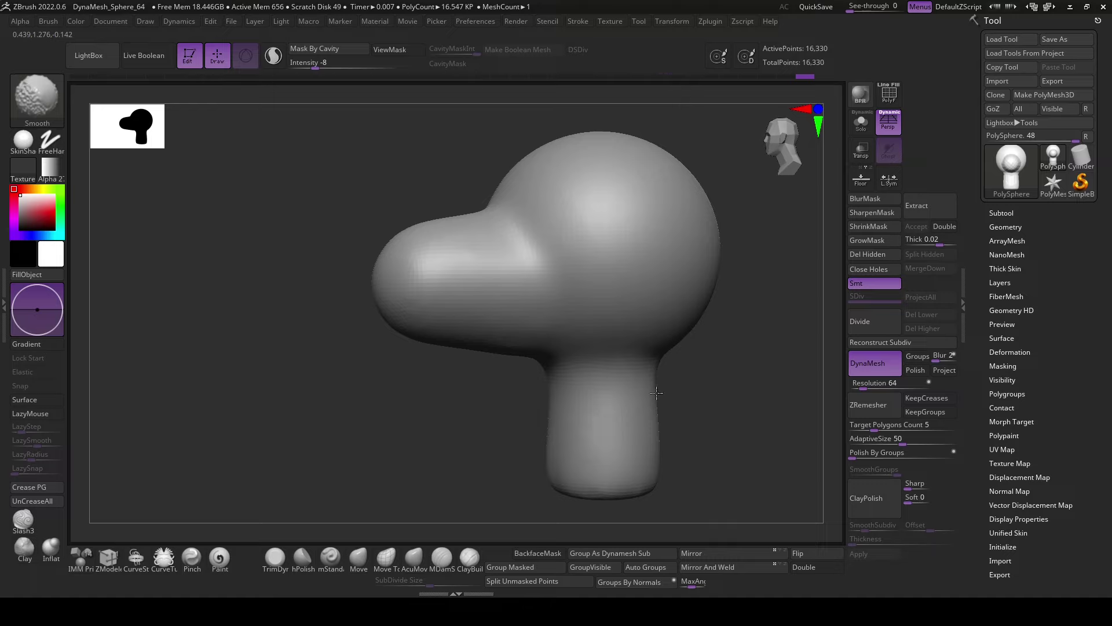
pyautogui.moveTo(390, 266); pyautogui.dragTo(391, 243)
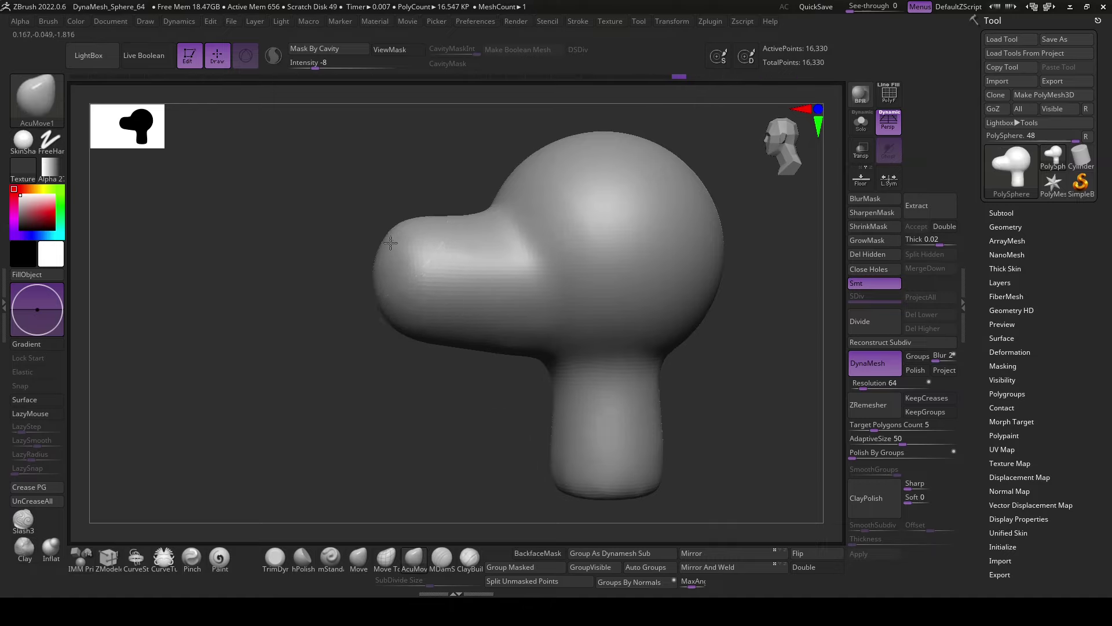
pyautogui.moveTo(360, 365); pyautogui.dragTo(377, 324)
pyautogui.keyDown('shift'); pyautogui.moveTo(397, 272); pyautogui.dragTo(412, 261); pyautogui.keyUp('shift')
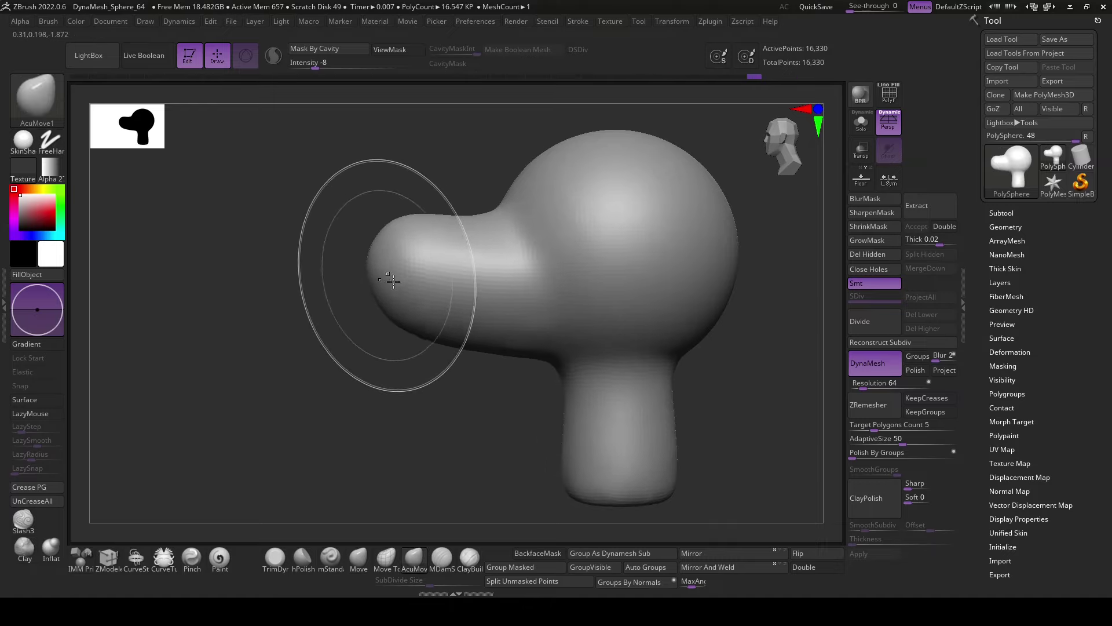
pyautogui.keyDown('shift'); pyautogui.moveTo(423, 329); pyautogui.dragTo(457, 323); pyautogui.keyUp('shift')
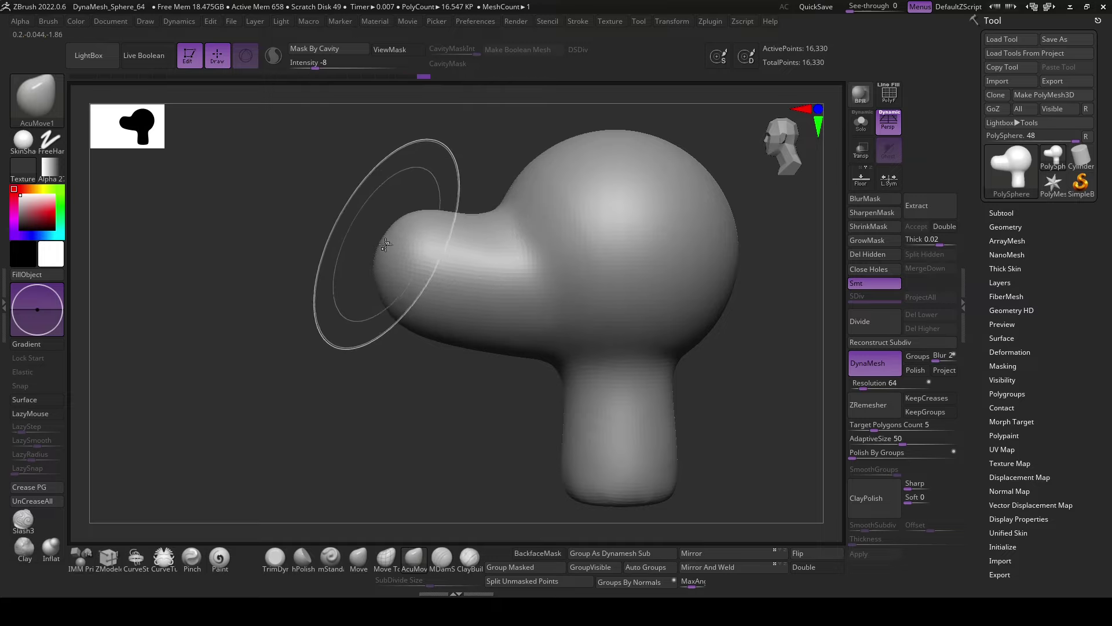
pyautogui.moveTo(385, 244)
pyautogui.mouseDown(button='right')
pyautogui.moveTo(412, 274)
pyautogui.moveTo(426, 249)
pyautogui.moveTo(613, 343)
pyautogui.moveTo(509, 257)
pyautogui.moveTo(446, 497)
pyautogui.mouseUp(button='right')
pyautogui.click(441, 558)
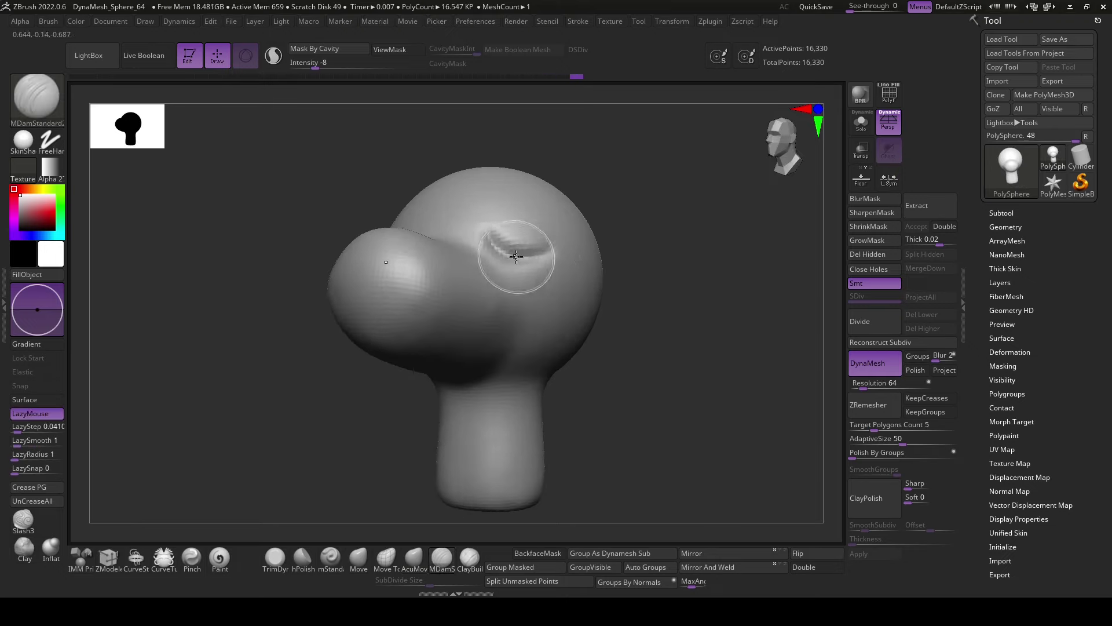
# - Build up and smooth clay around the eye socket with ClayBuildup
pyautogui.moveTo(490, 232)
pyautogui.mouseDown(button='right')
pyautogui.moveTo(678, 390)
pyautogui.moveTo(488, 228)
pyautogui.moveTo(722, 377)
pyautogui.moveTo(655, 367)
pyautogui.moveTo(619, 409)
pyautogui.mouseUp(button='right')
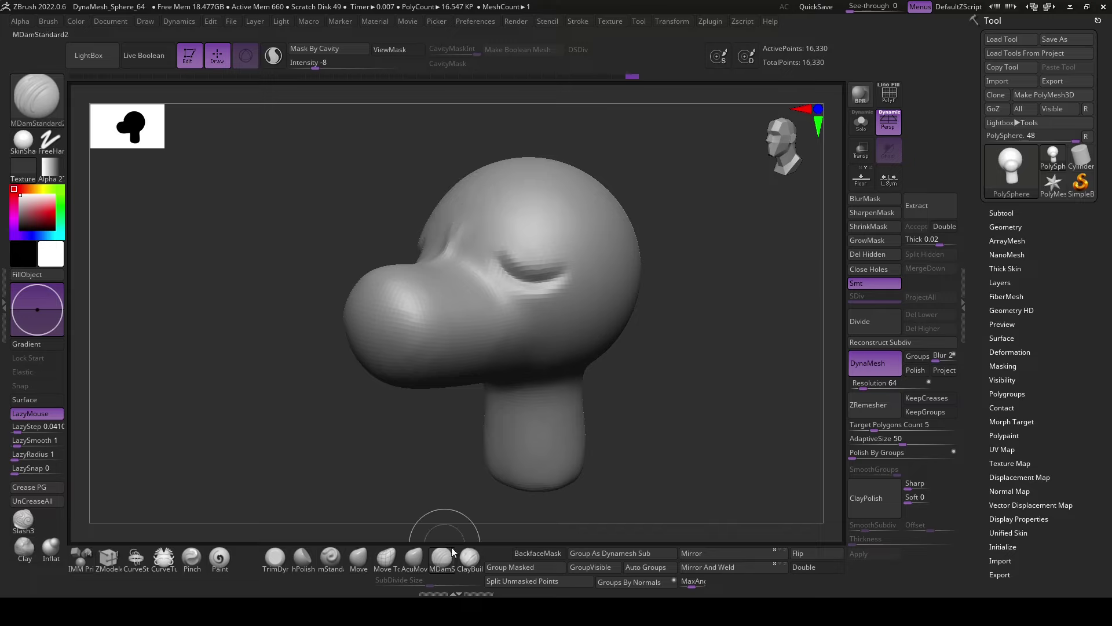
pyautogui.click(467, 556)
pyautogui.press('shift')
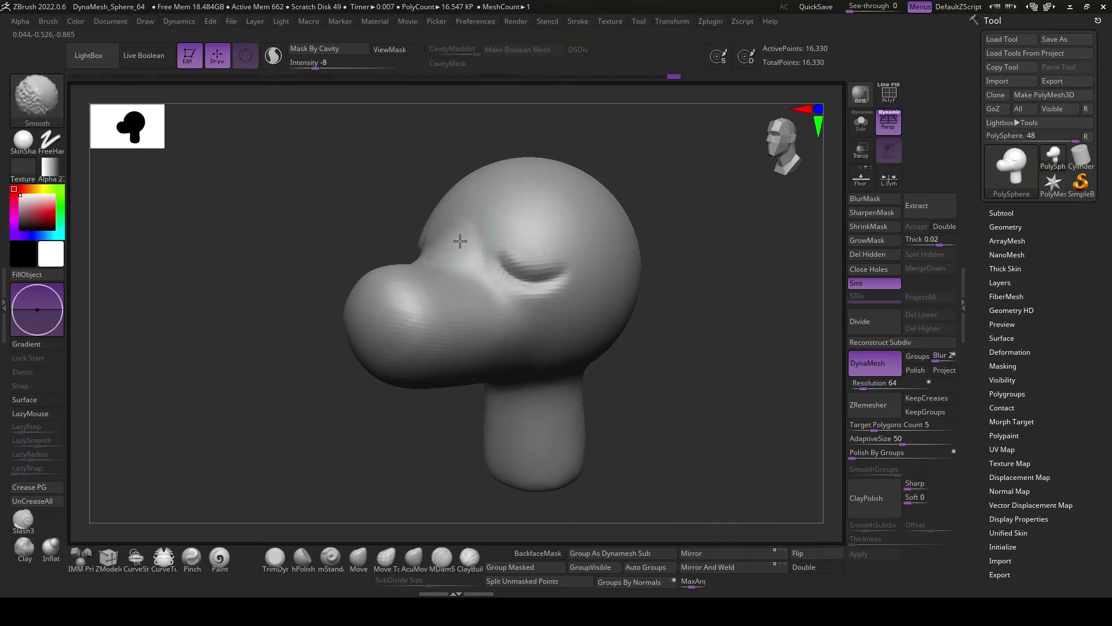
pyautogui.moveTo(566, 276); pyautogui.dragTo(516, 248)
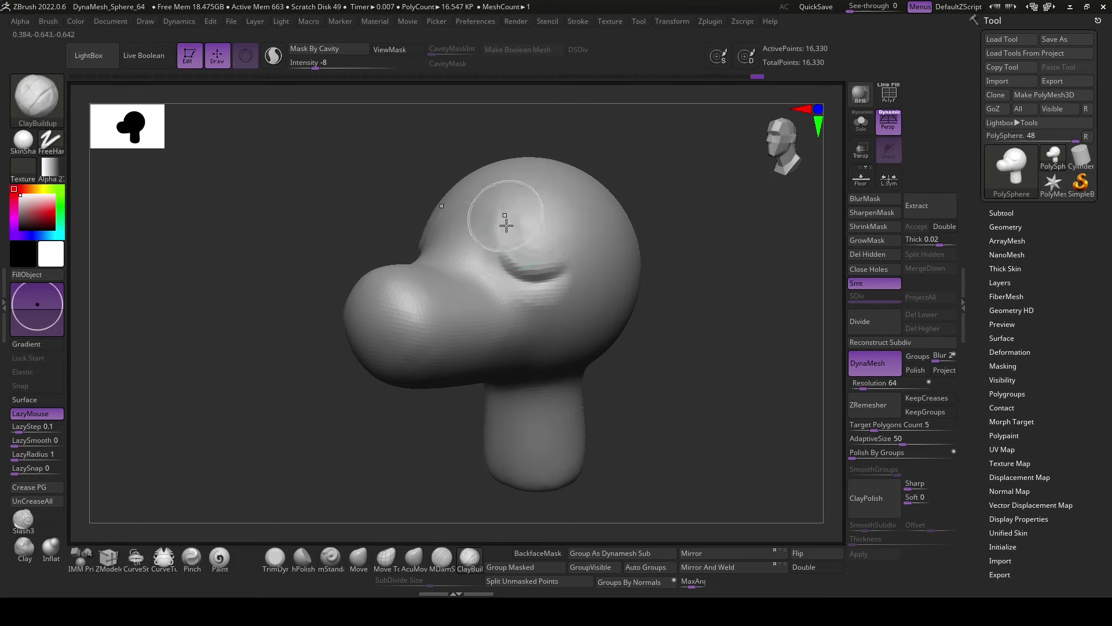
# - Mask a spot in the eye socket and extract it as a new eye-plate subtool, target 0.1
pyautogui.keyDown('ctrl'); pyautogui.moveTo(509, 210); pyautogui.dragTo(518, 220); pyautogui.keyUp('ctrl')
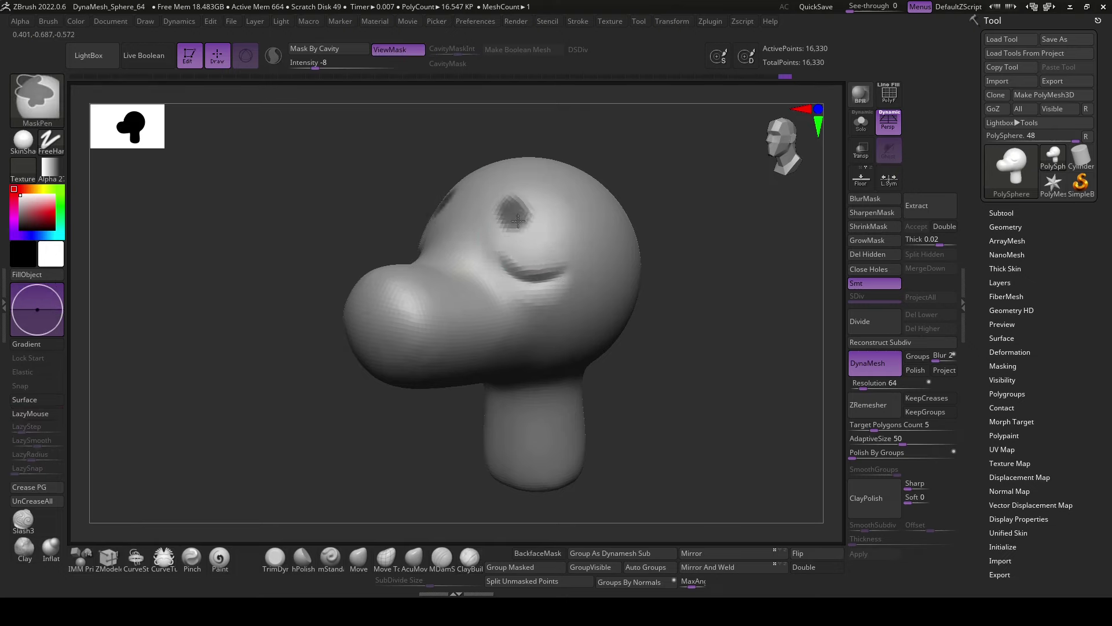
pyautogui.click(917, 205)
pyautogui.click(917, 226)
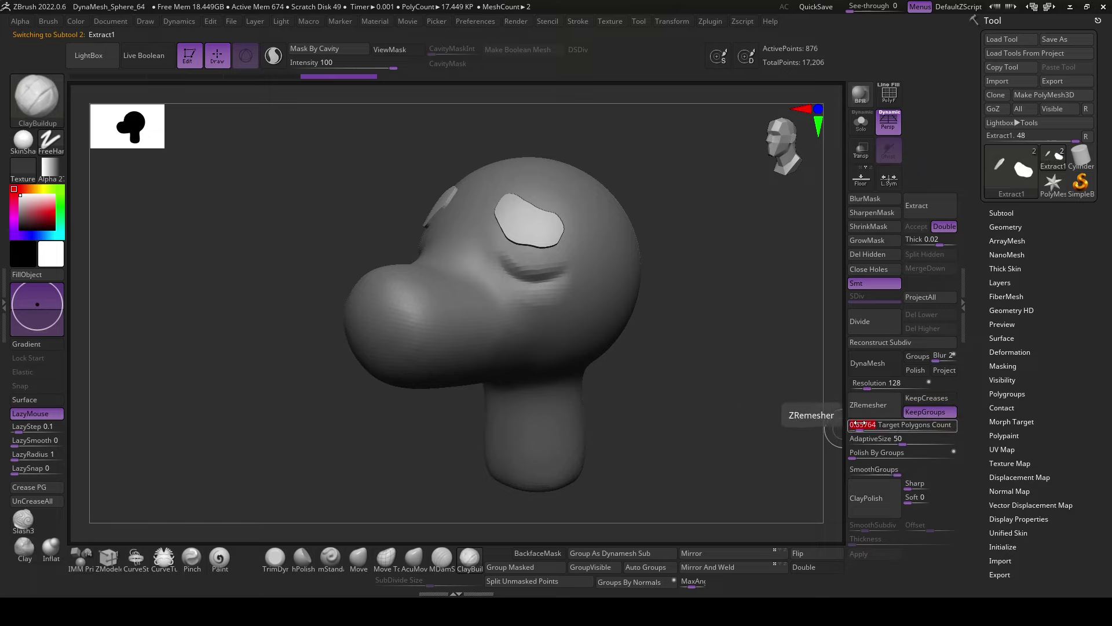
pyautogui.moveTo(872, 425); pyautogui.dragTo(852, 424)
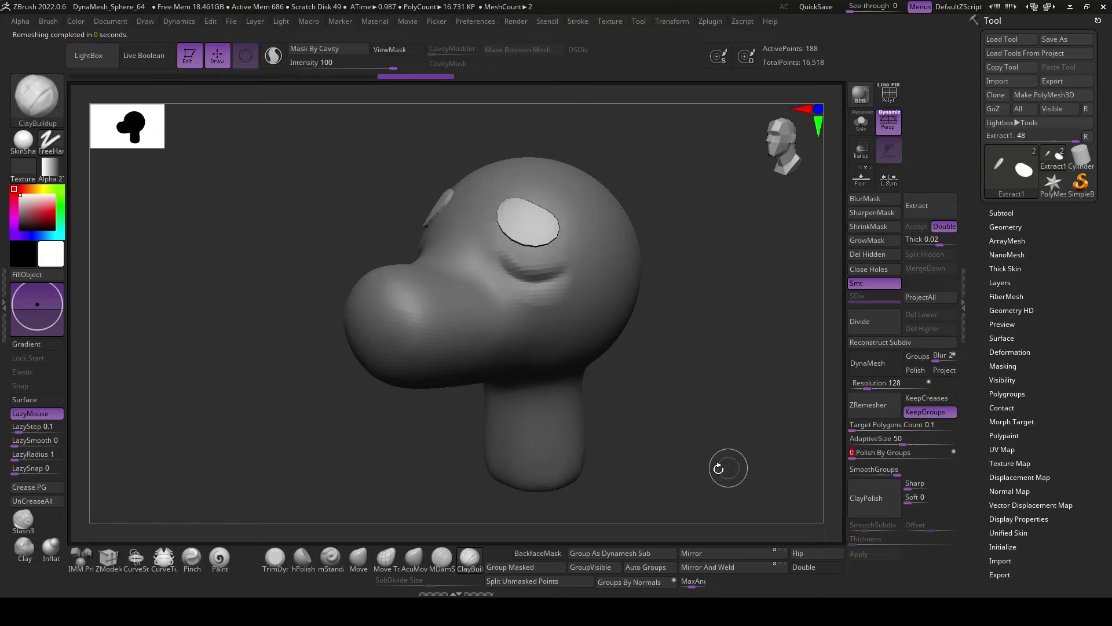
# - Turn to a front view and make the PolySphere head subtool active again
pyautogui.click(413, 556)
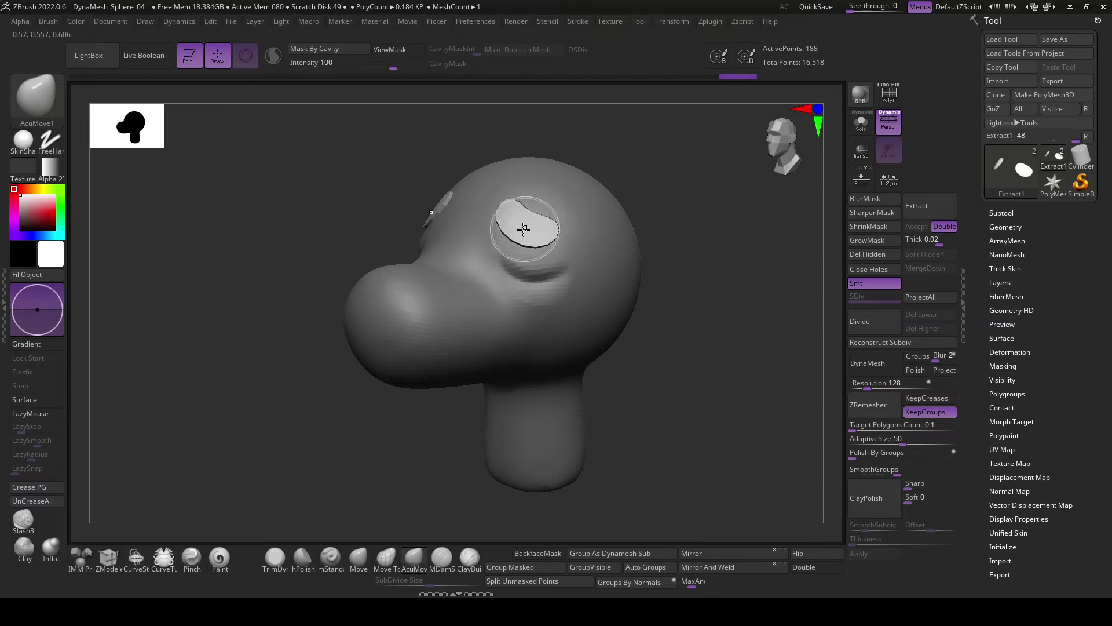
pyautogui.moveTo(707, 410); pyautogui.dragTo(645, 392)
pyautogui.keyDown('alt'); pyautogui.click(541, 349); pyautogui.keyUp('alt')
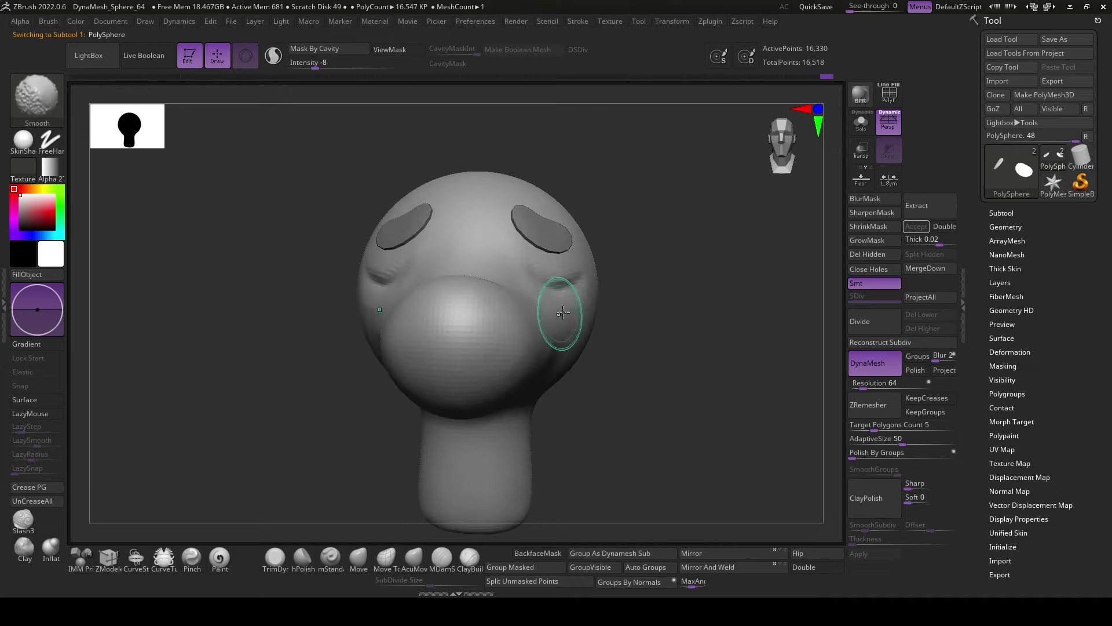
# - Orbit to the back and mask the upper back of the head for the cap
pyautogui.moveTo(676, 377); pyautogui.dragTo(666, 383)
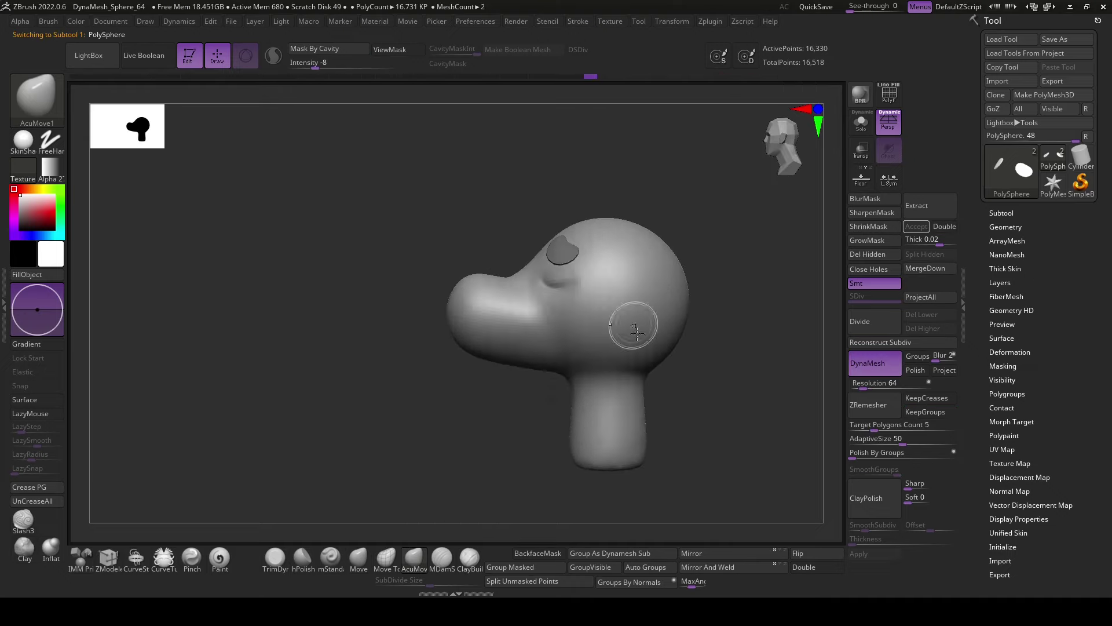
pyautogui.moveTo(634, 328); pyautogui.dragTo(592, 421)
pyautogui.moveTo(533, 466)
pyautogui.keyDown('shift'); pyautogui.mouseDown()
pyautogui.moveTo(510, 405)
pyautogui.moveTo(556, 420)
pyautogui.mouseUp(); pyautogui.keyUp('shift')
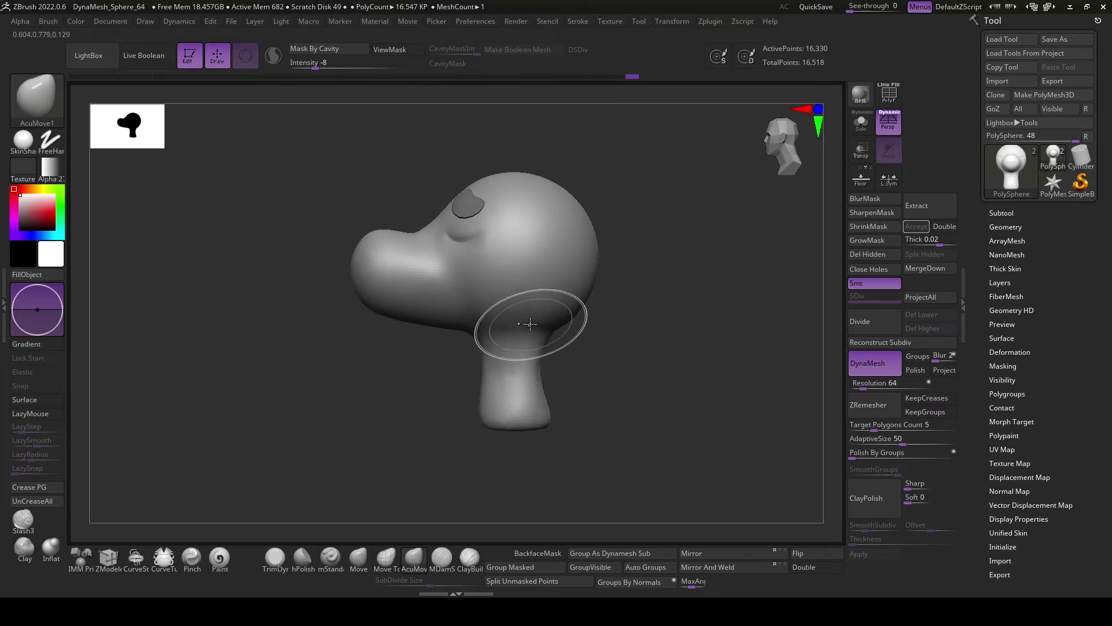
pyautogui.moveTo(574, 308)
pyautogui.mouseDown()
pyautogui.moveTo(629, 323)
pyautogui.moveTo(604, 398)
pyautogui.moveTo(637, 390)
pyautogui.mouseUp()
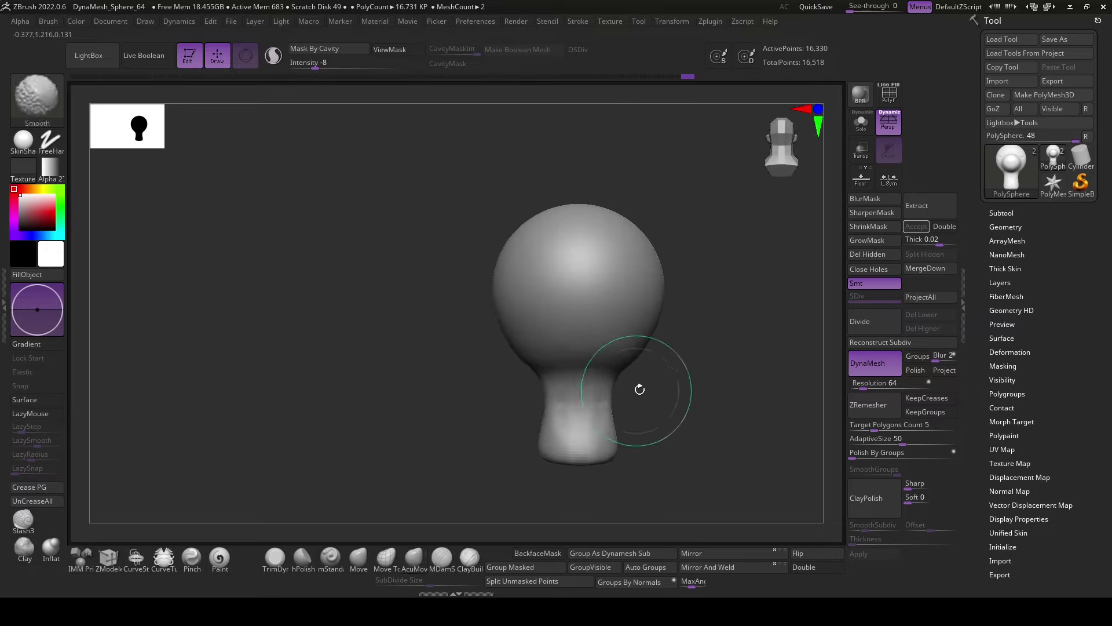
pyautogui.moveTo(596, 261)
pyautogui.keyDown('ctrl'); pyautogui.mouseDown()
pyautogui.moveTo(539, 239)
pyautogui.moveTo(661, 355)
pyautogui.mouseUp(); pyautogui.keyUp('ctrl')
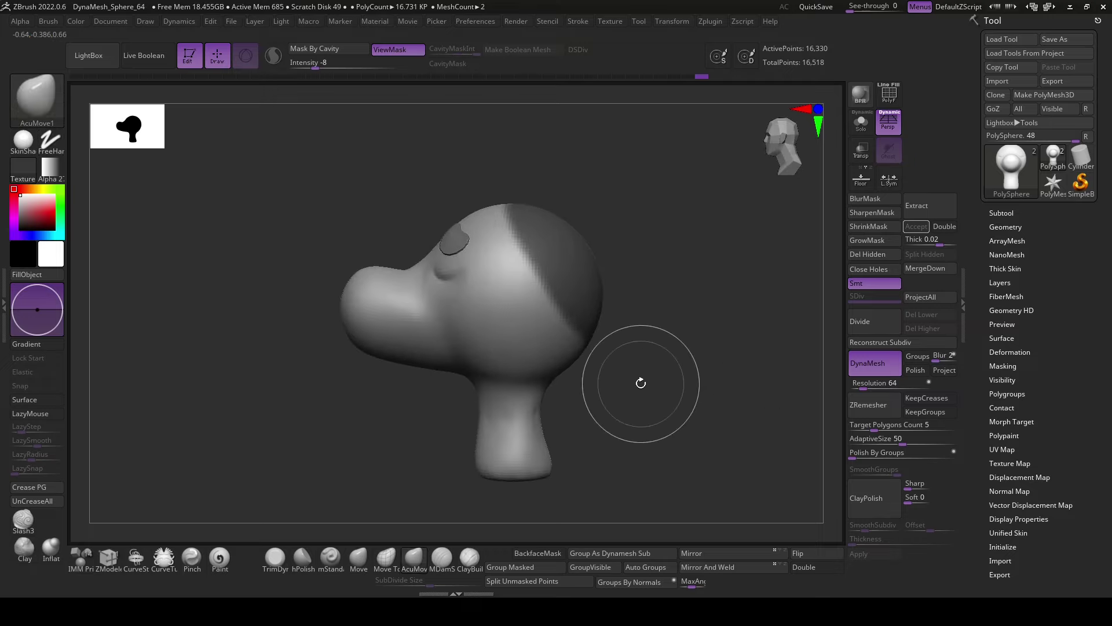
# - Extract the masked area as a new cap subtool and ZRemesher it into low-poly faces
pyautogui.click(916, 205)
pyautogui.click(916, 226)
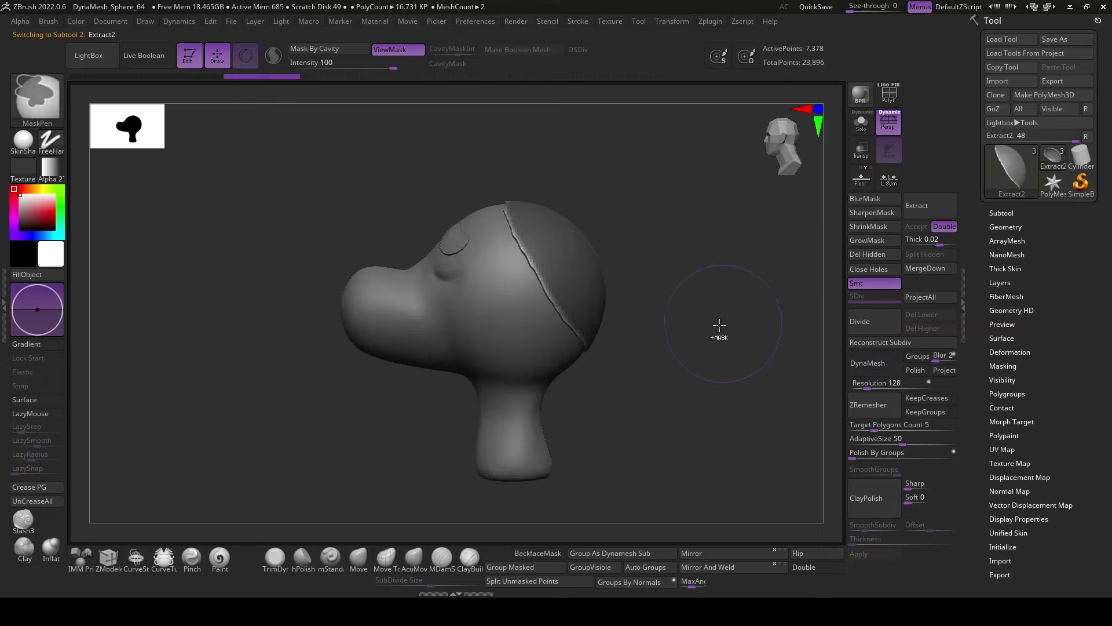
pyautogui.write('0.1')
pyautogui.click(866, 409)
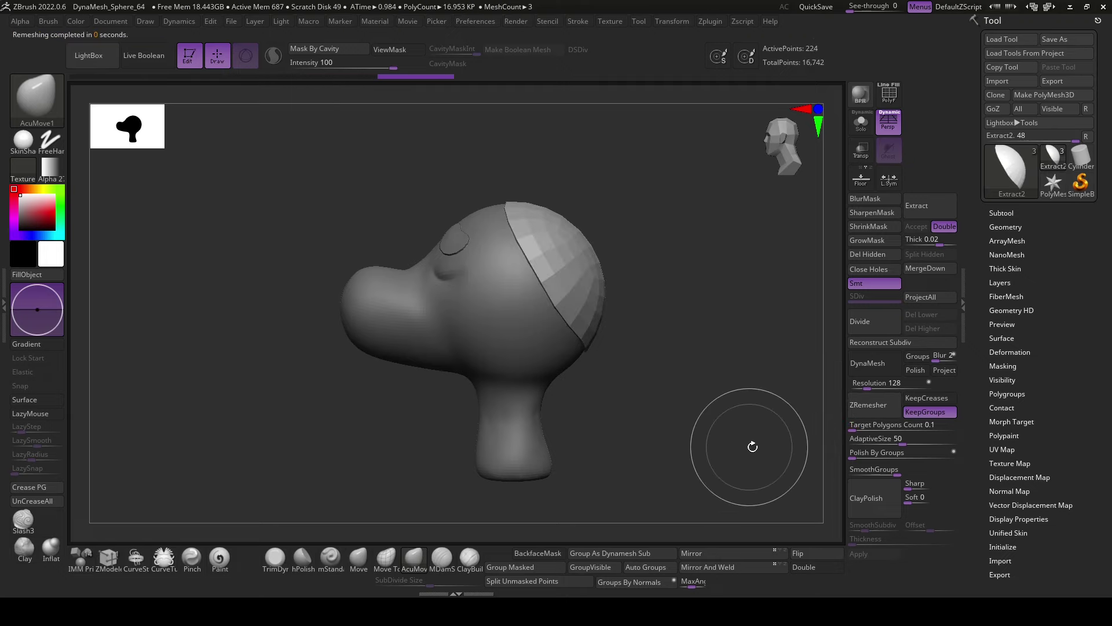
pyautogui.moveTo(715, 440); pyautogui.dragTo(698, 435)
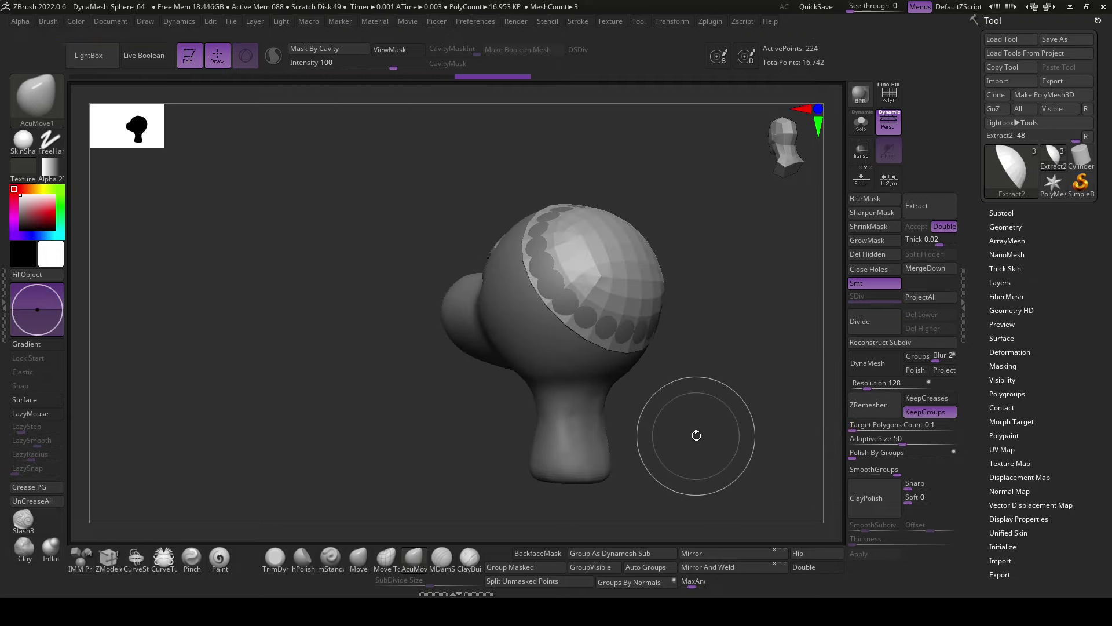
pyautogui.press('w')
pyautogui.moveTo(578, 290); pyautogui.dragTo(627, 329)
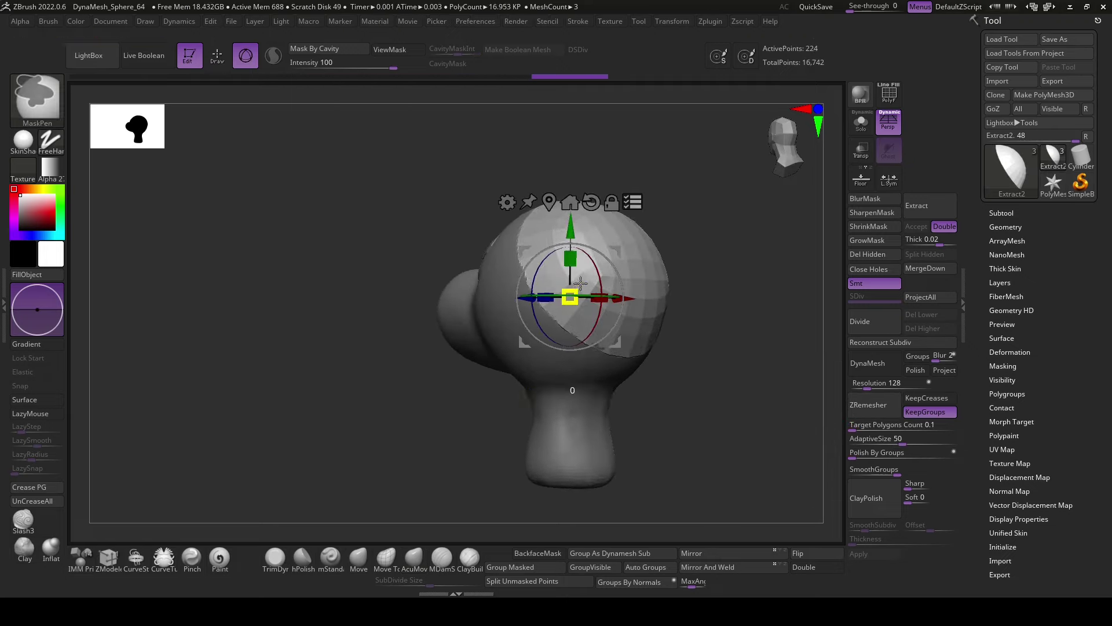
pyautogui.hotkey('ctrl', 'z')
pyautogui.hotkey('ctrl', 'z')
# - Scale the cap shell slightly larger over the head and set Polish By Groups to 0
pyautogui.moveTo(665, 377); pyautogui.dragTo(716, 343)
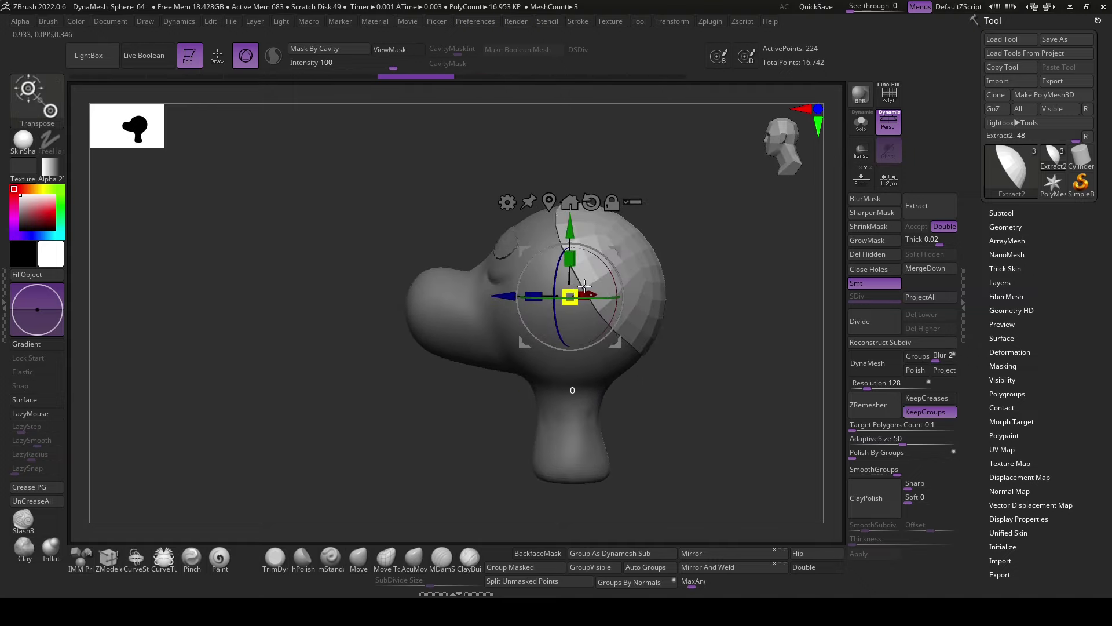
pyautogui.moveTo(585, 286); pyautogui.dragTo(672, 273)
pyautogui.moveTo(691, 415); pyautogui.dragTo(708, 385)
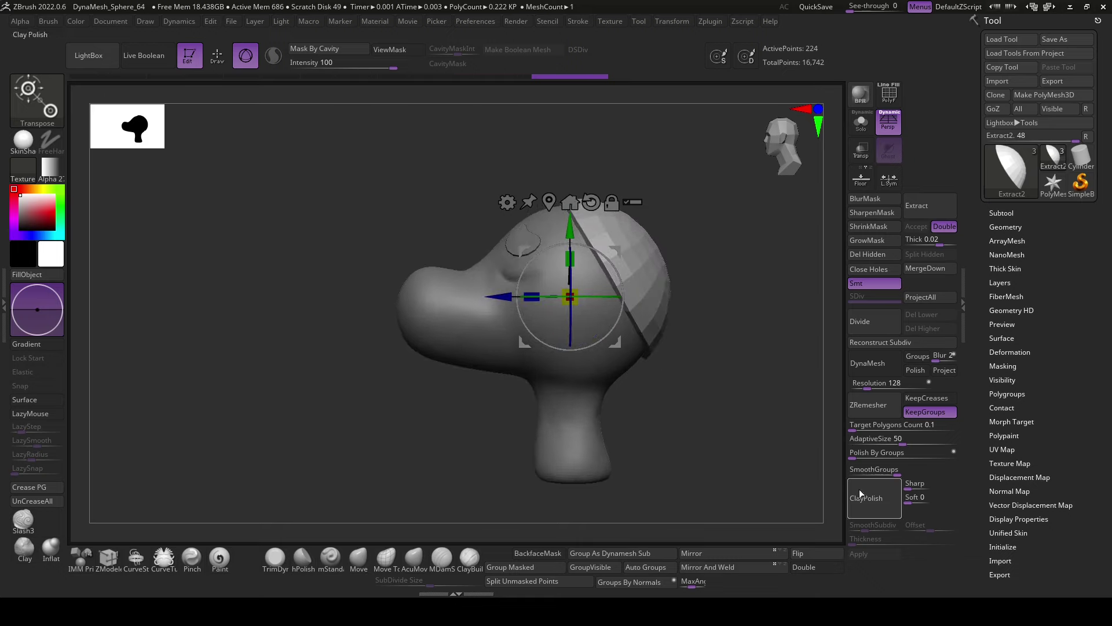
pyautogui.click(44, 491)
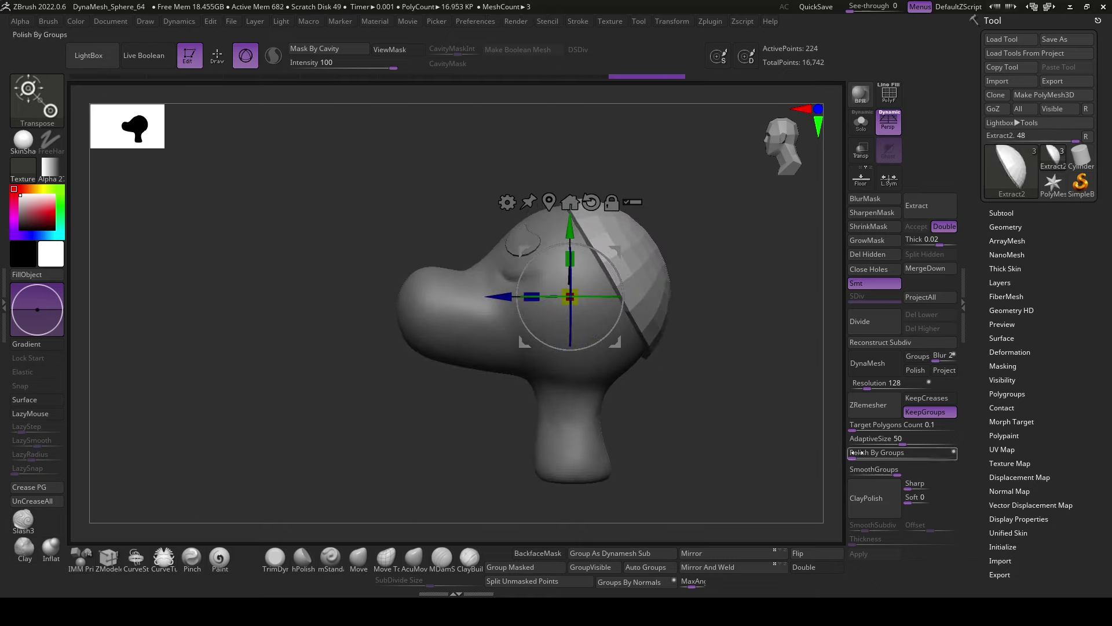
pyautogui.moveTo(857, 453); pyautogui.dragTo(775, 470)
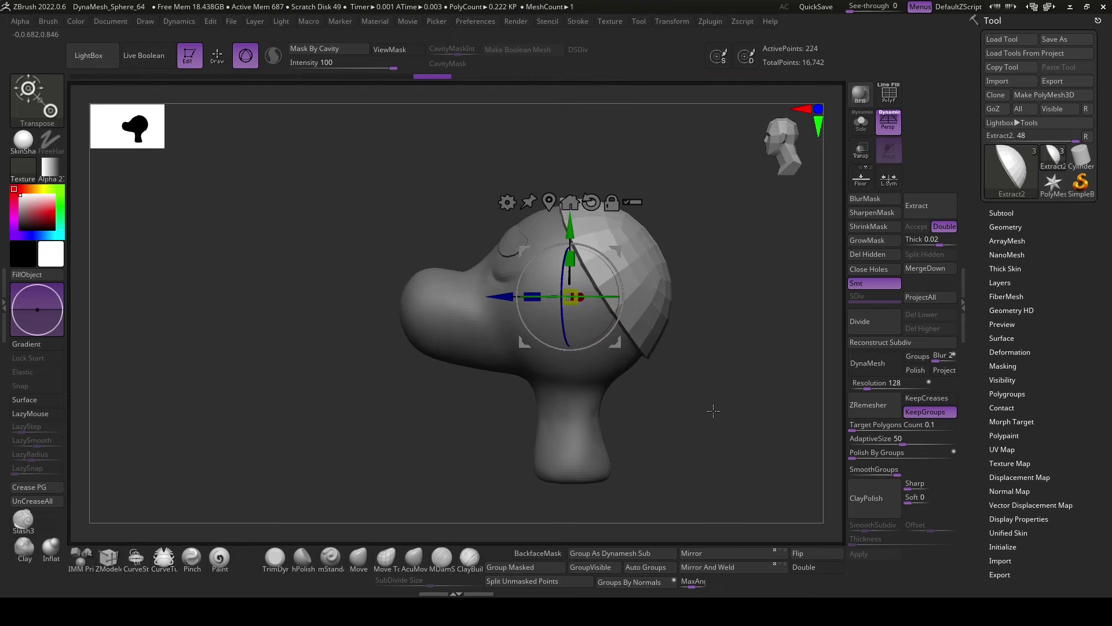
pyautogui.moveTo(713, 410); pyautogui.dragTo(604, 418)
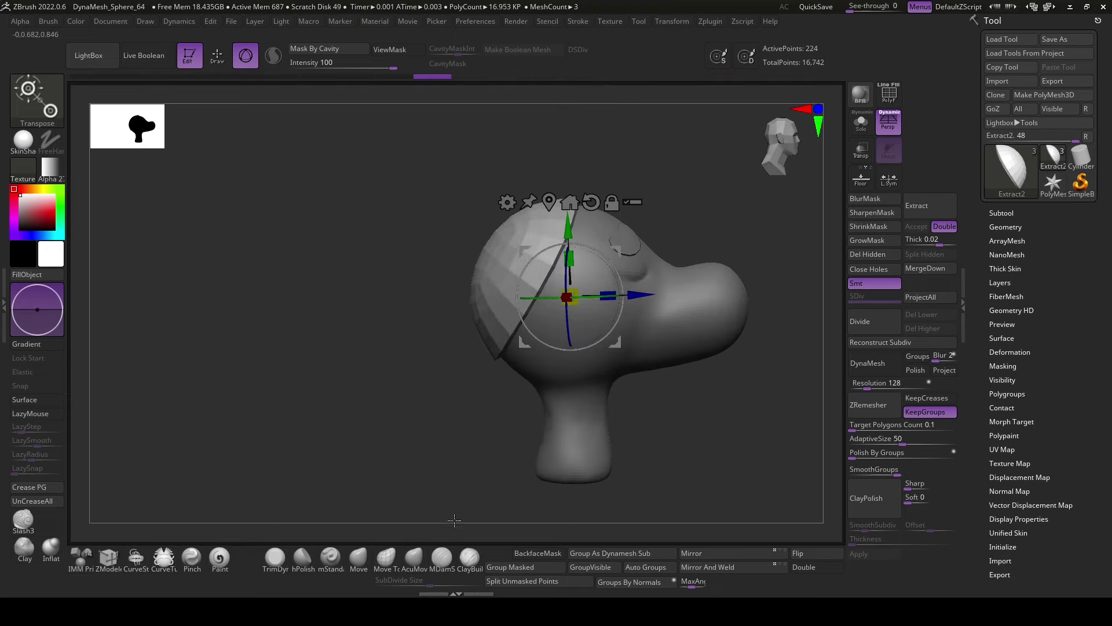
pyautogui.moveTo(423, 464); pyautogui.dragTo(447, 525)
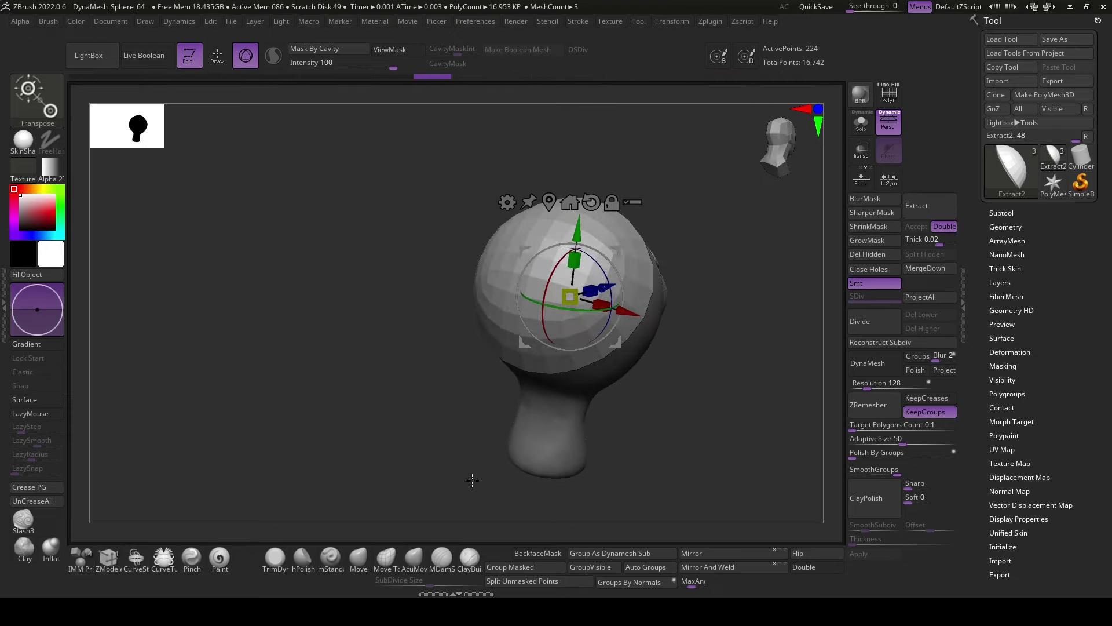
# - Extrude a patch of the cap with ZModeler's QMesh Polygroup All action
pyautogui.click(100, 566)
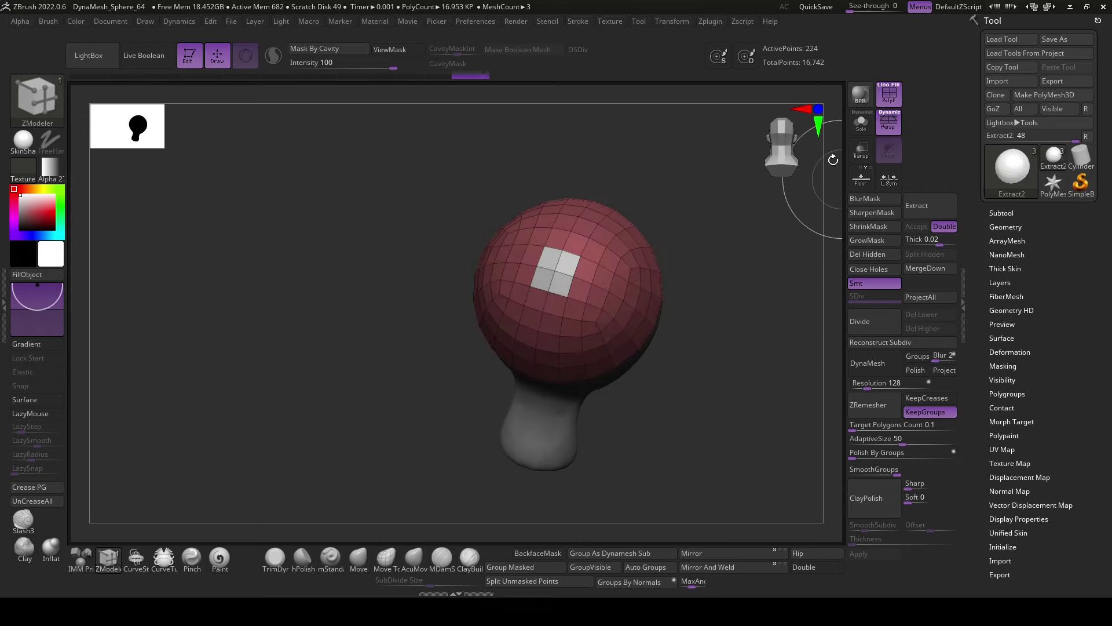
pyautogui.moveTo(561, 281); pyautogui.dragTo(569, 249, button='right')
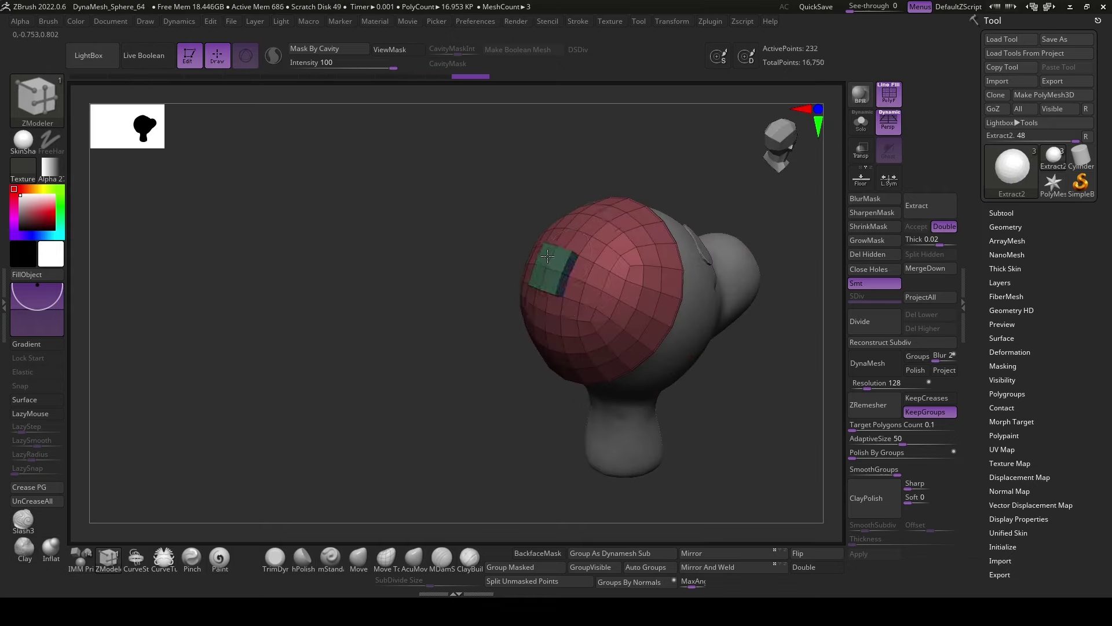
pyautogui.moveTo(437, 410); pyautogui.dragTo(566, 259)
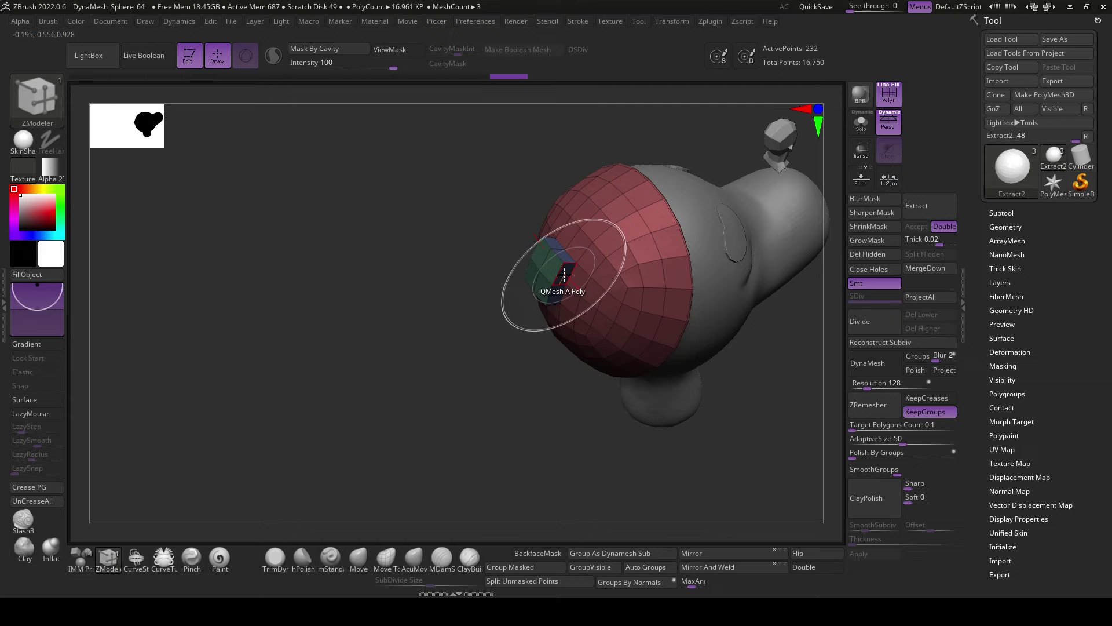
pyautogui.press('space')
pyautogui.click(653, 280)
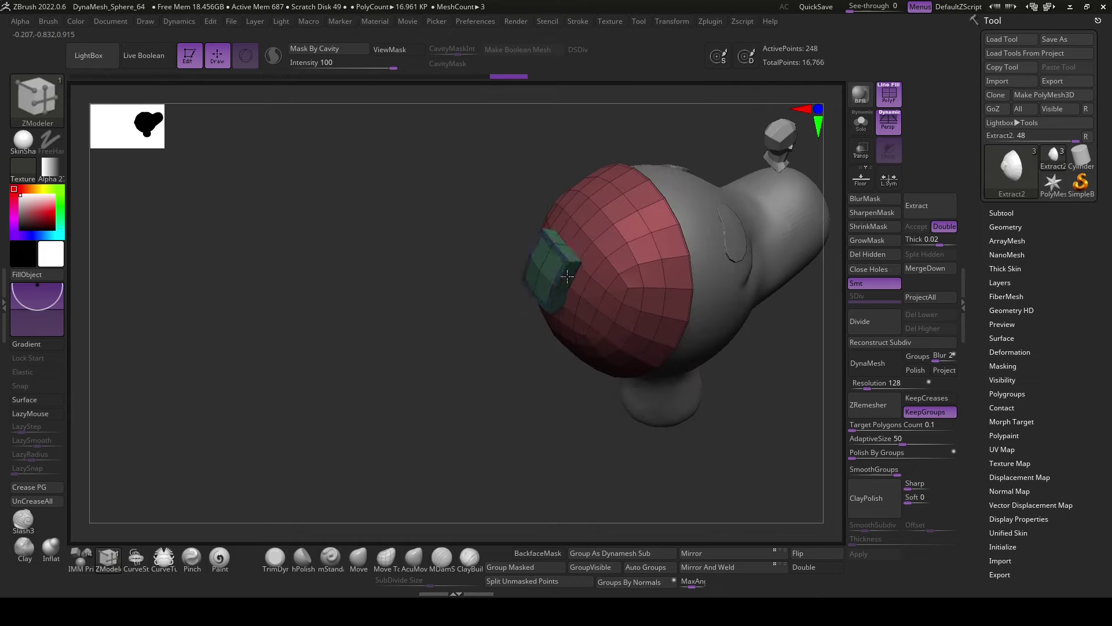
pyautogui.moveTo(496, 390); pyautogui.dragTo(512, 365)
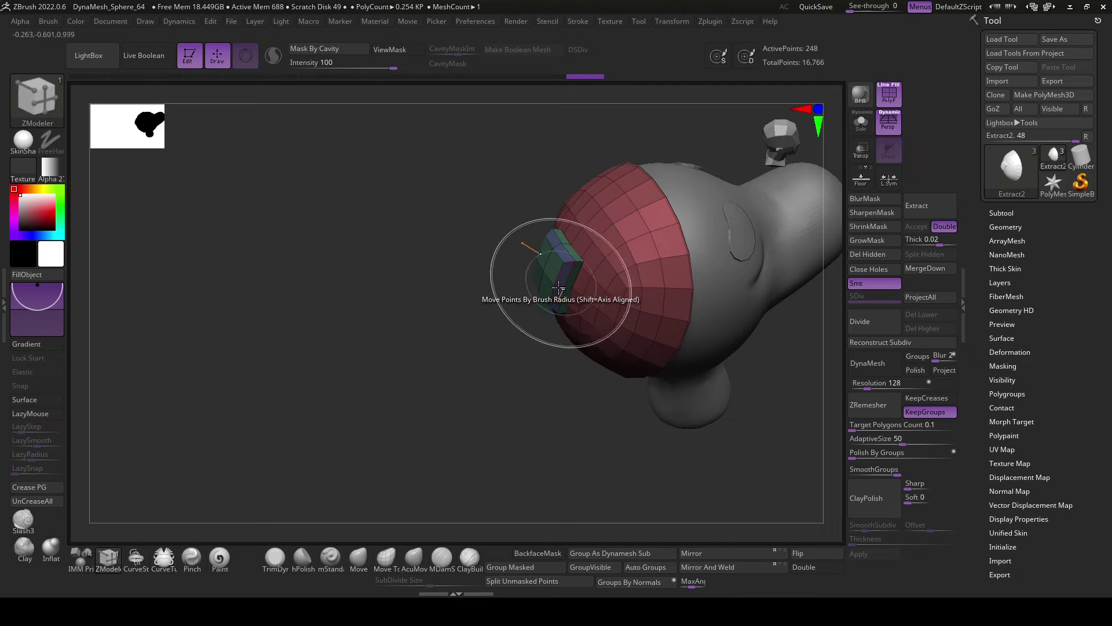
pyautogui.moveTo(521, 333)
pyautogui.mouseDown()
pyautogui.moveTo(496, 390)
pyautogui.moveTo(551, 273)
pyautogui.moveTo(562, 396)
pyautogui.moveTo(477, 393)
pyautogui.mouseUp()
# - Turn on dynamic subdivision and shape the extruded knob with the AcuMove brush
pyautogui.press('d')
pyautogui.press('Return')
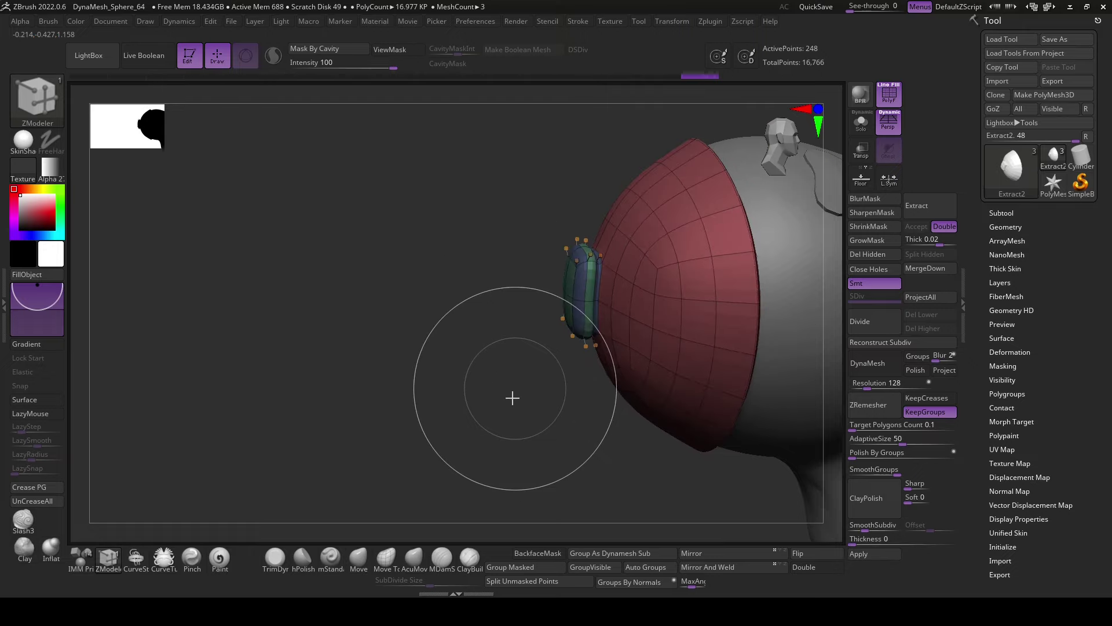
pyautogui.moveTo(500, 440)
pyautogui.mouseDown()
pyautogui.moveTo(572, 365)
pyautogui.moveTo(533, 441)
pyautogui.moveTo(469, 392)
pyautogui.moveTo(531, 295)
pyautogui.moveTo(703, 241)
pyautogui.moveTo(740, 258)
pyautogui.mouseUp()
pyautogui.click(414, 558)
pyautogui.press('space')
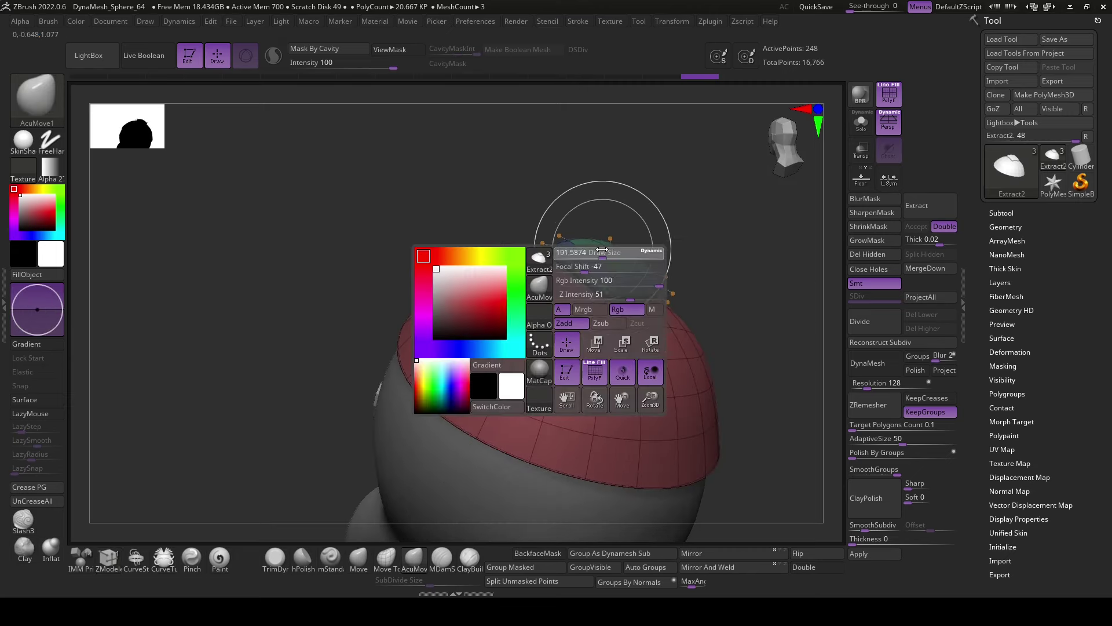
pyautogui.moveTo(608, 248)
pyautogui.mouseDown()
pyautogui.moveTo(663, 271)
pyautogui.moveTo(680, 264)
pyautogui.mouseUp()
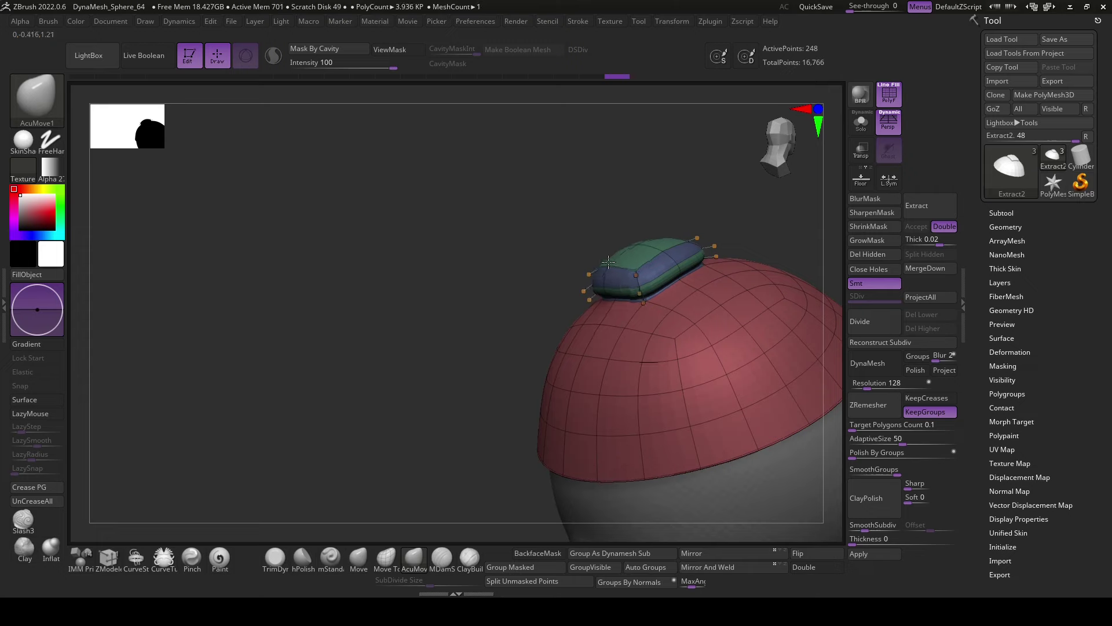
pyautogui.moveTo(608, 262)
pyautogui.mouseDown()
pyautogui.moveTo(651, 248)
pyautogui.moveTo(648, 261)
pyautogui.mouseUp()
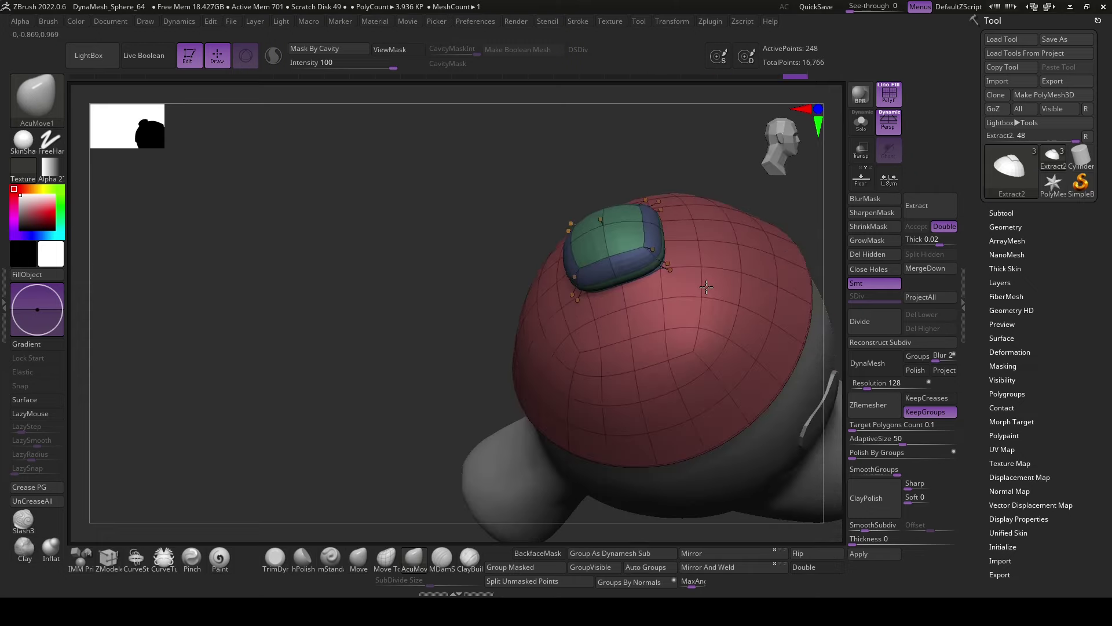
# - Inspect the knob from several angles, toggling the Shift+D dynamic subdivision preview
pyautogui.moveTo(553, 286); pyautogui.dragTo(573, 278)
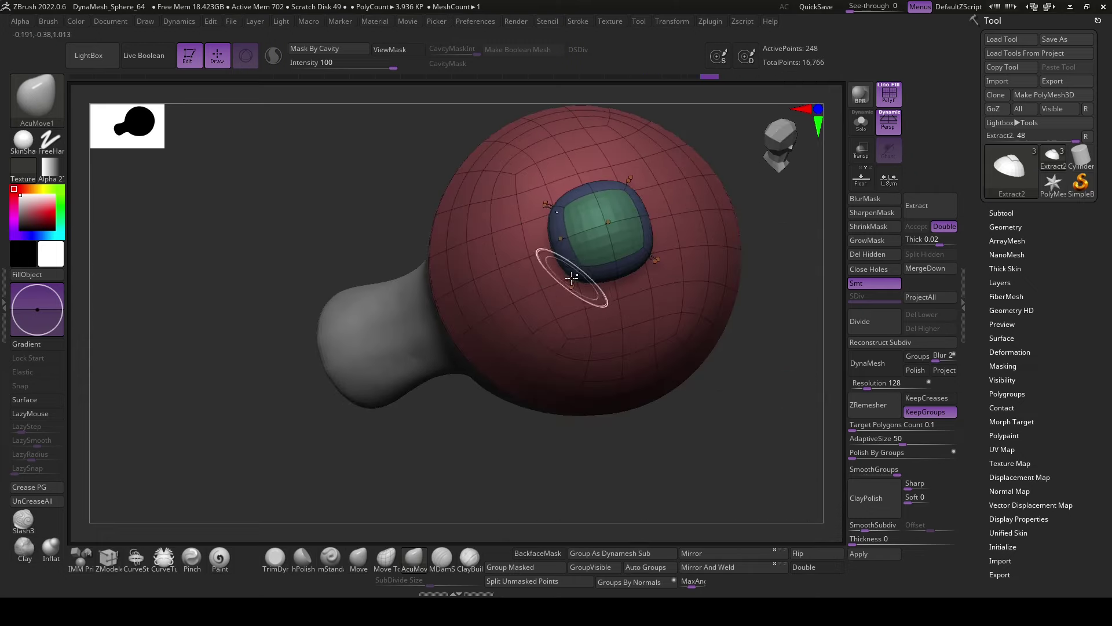
pyautogui.moveTo(765, 347)
pyautogui.mouseDown()
pyautogui.moveTo(645, 216)
pyautogui.moveTo(550, 307)
pyautogui.moveTo(487, 398)
pyautogui.mouseUp()
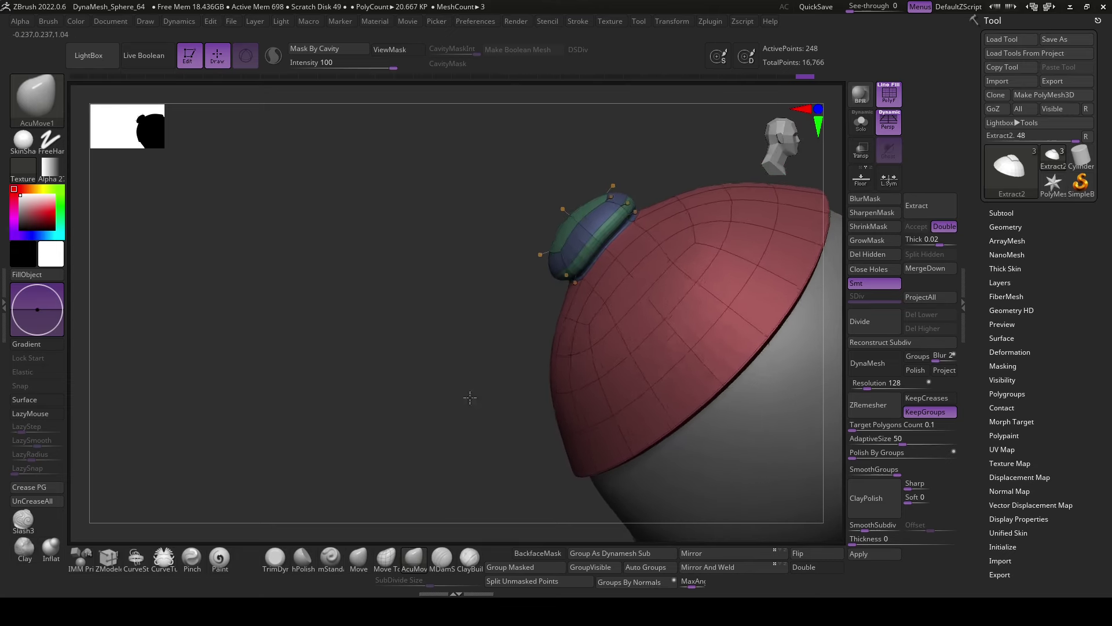
pyautogui.hotkey('shift', 'd')
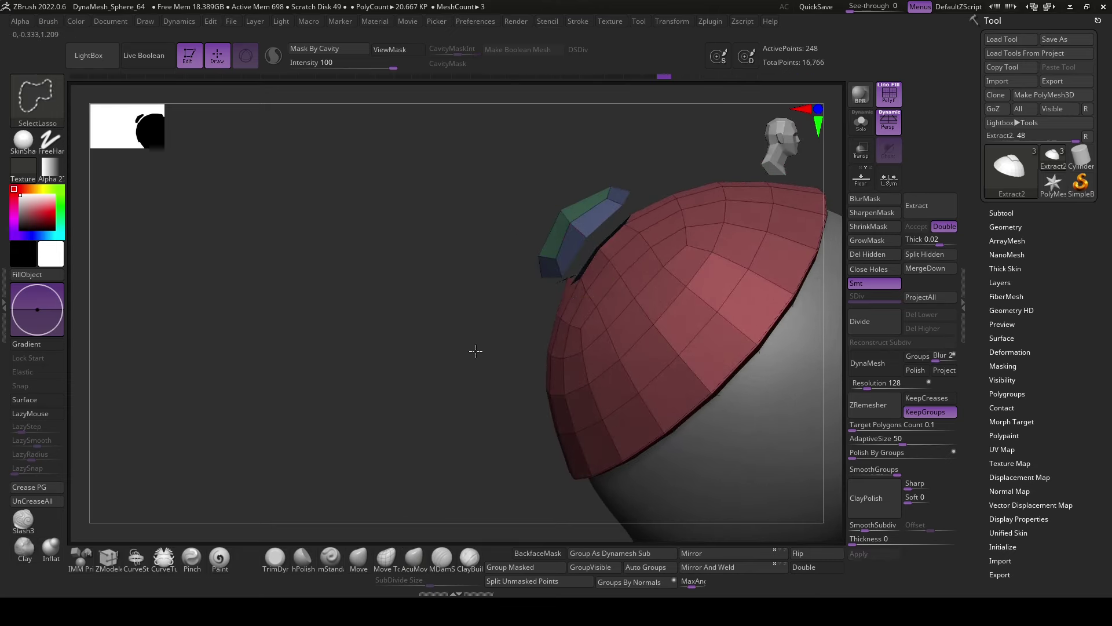
pyautogui.press('d')
pyautogui.moveTo(475, 350)
pyautogui.mouseDown()
pyautogui.moveTo(449, 429)
pyautogui.moveTo(712, 390)
pyautogui.moveTo(586, 278)
pyautogui.mouseUp()
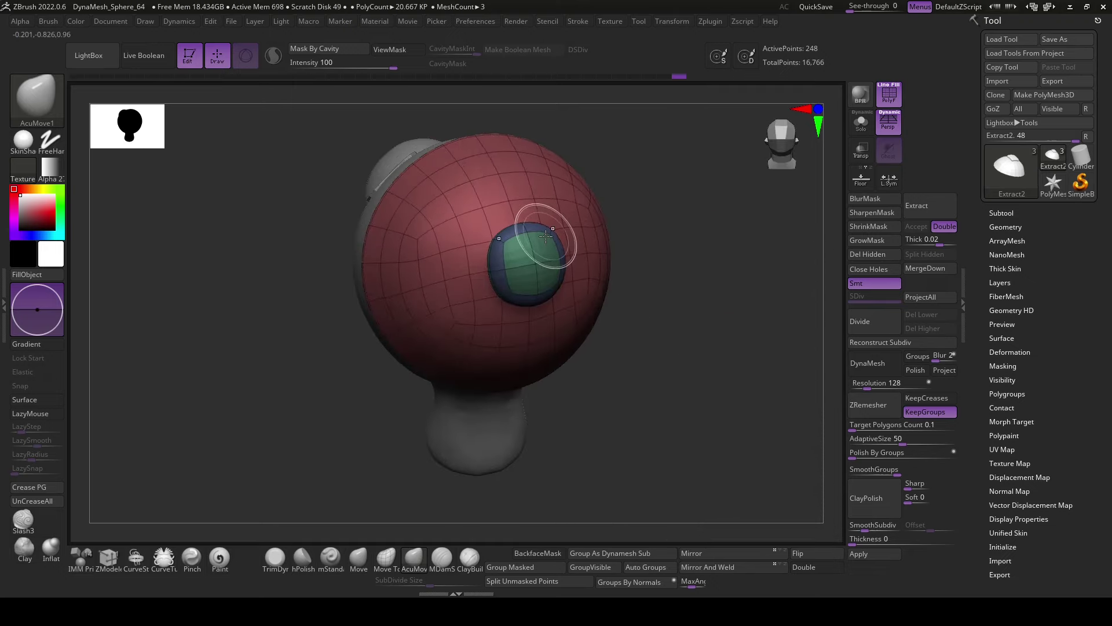
pyautogui.press('space')
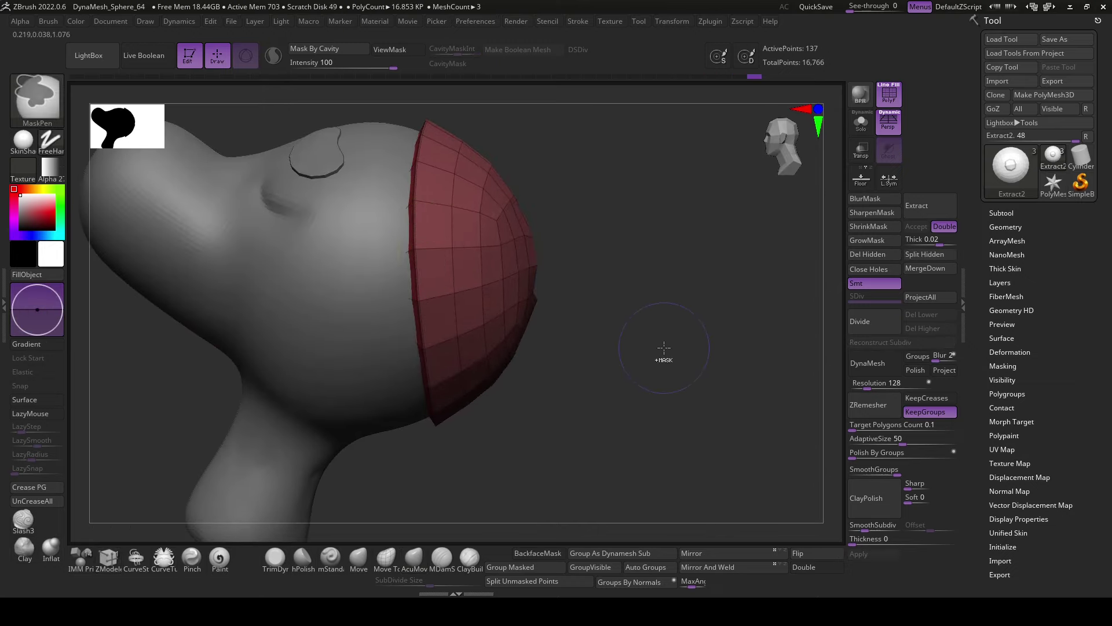
# - Place the Transpose gizmo on the red cap shell and resize it over the head
pyautogui.press('w')
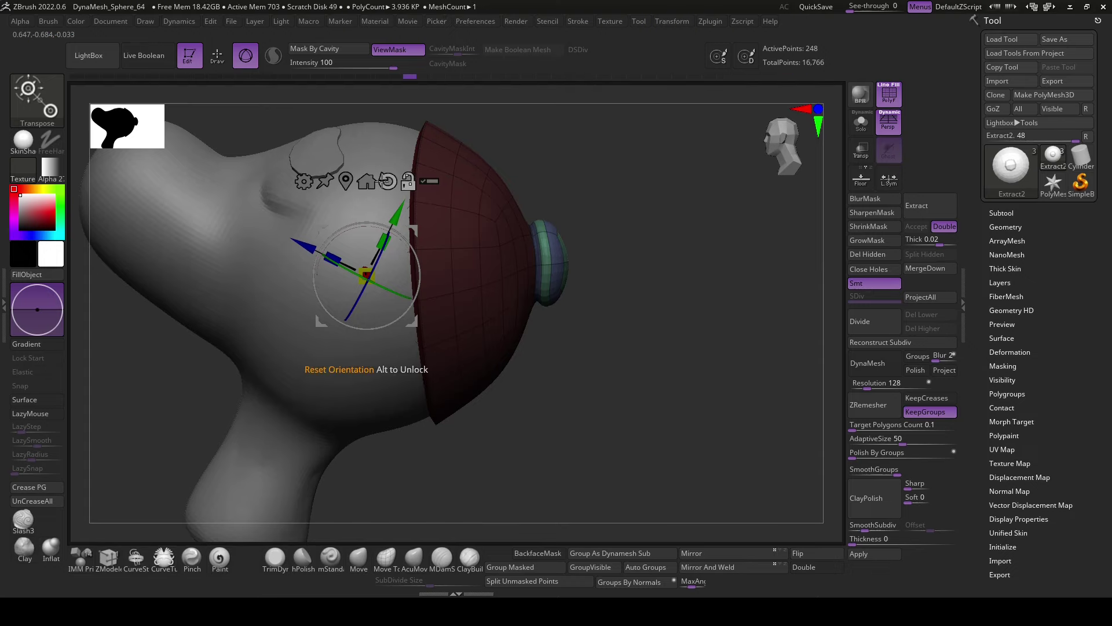
pyautogui.click(497, 263)
pyautogui.moveTo(496, 263); pyautogui.dragTo(643, 310)
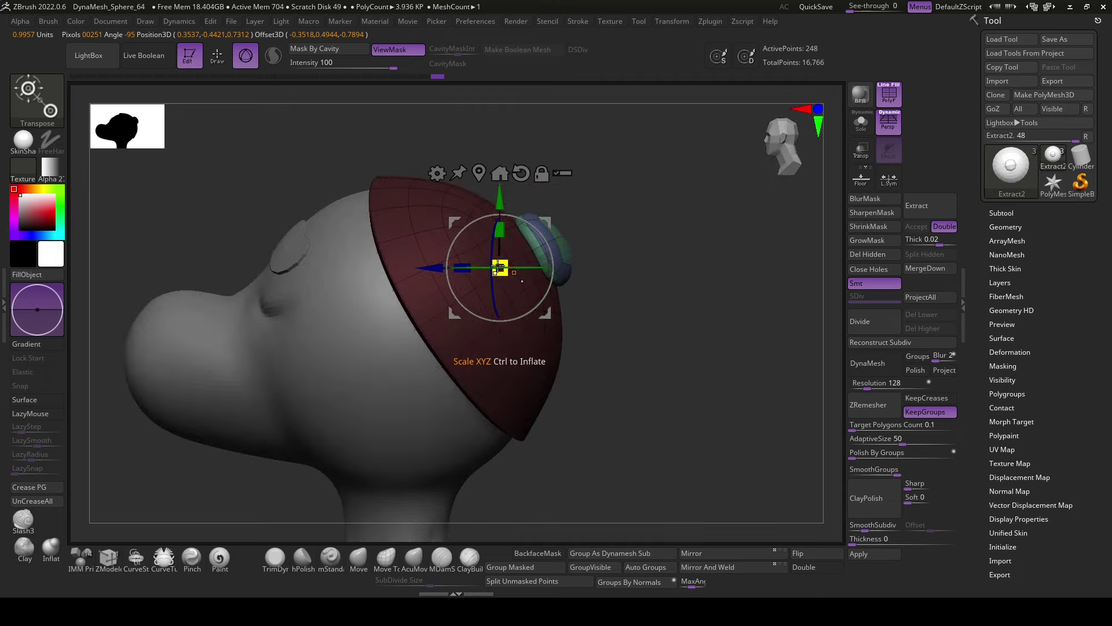
pyautogui.moveTo(545, 224)
pyautogui.mouseDown()
pyautogui.moveTo(666, 273)
pyautogui.moveTo(561, 217)
pyautogui.mouseUp()
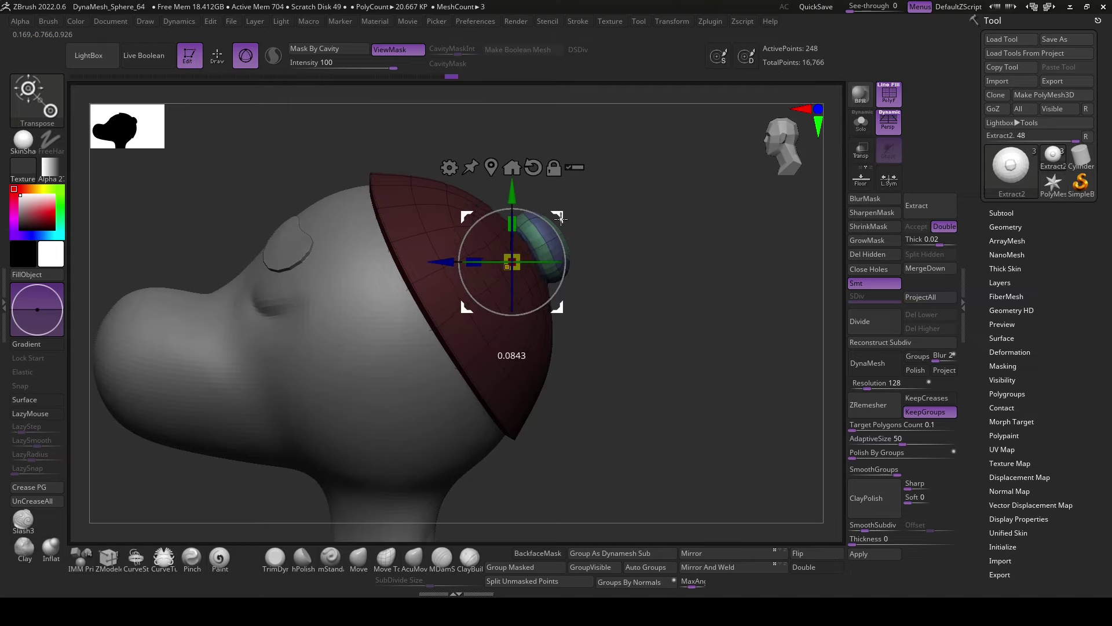
pyautogui.moveTo(711, 397); pyautogui.dragTo(340, 523)
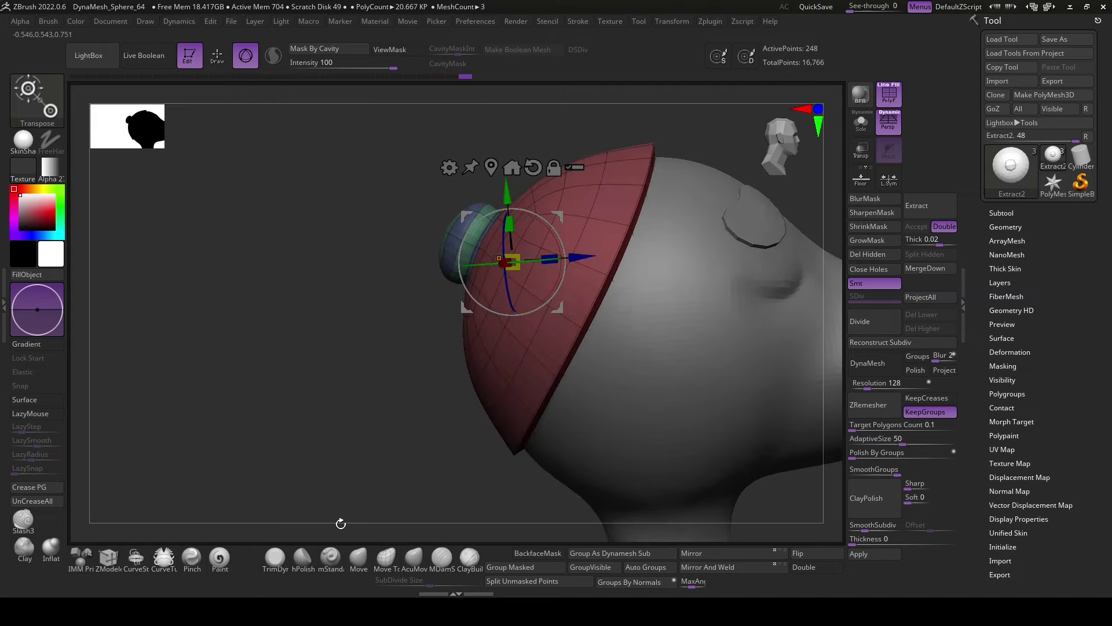
# - Select partial edge loops on the cap rim with ZModeler Transpose EdgeLoop Partial
pyautogui.click(110, 570)
pyautogui.press('space')
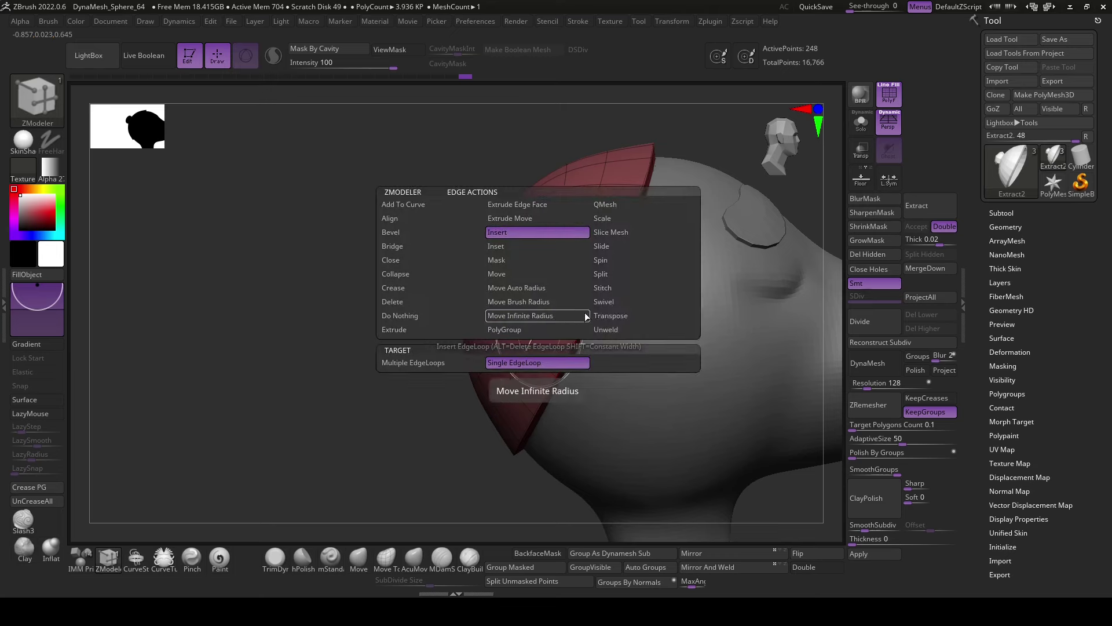
pyautogui.click(634, 316)
pyautogui.click(523, 365)
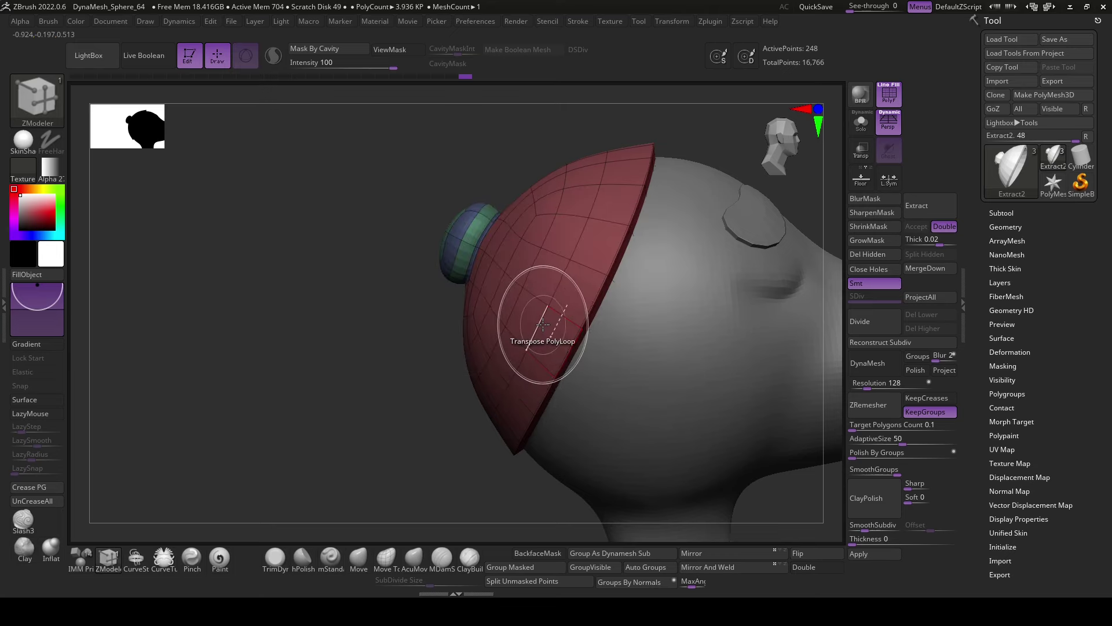
pyautogui.click(537, 329)
pyautogui.click(108, 557)
pyautogui.press('space')
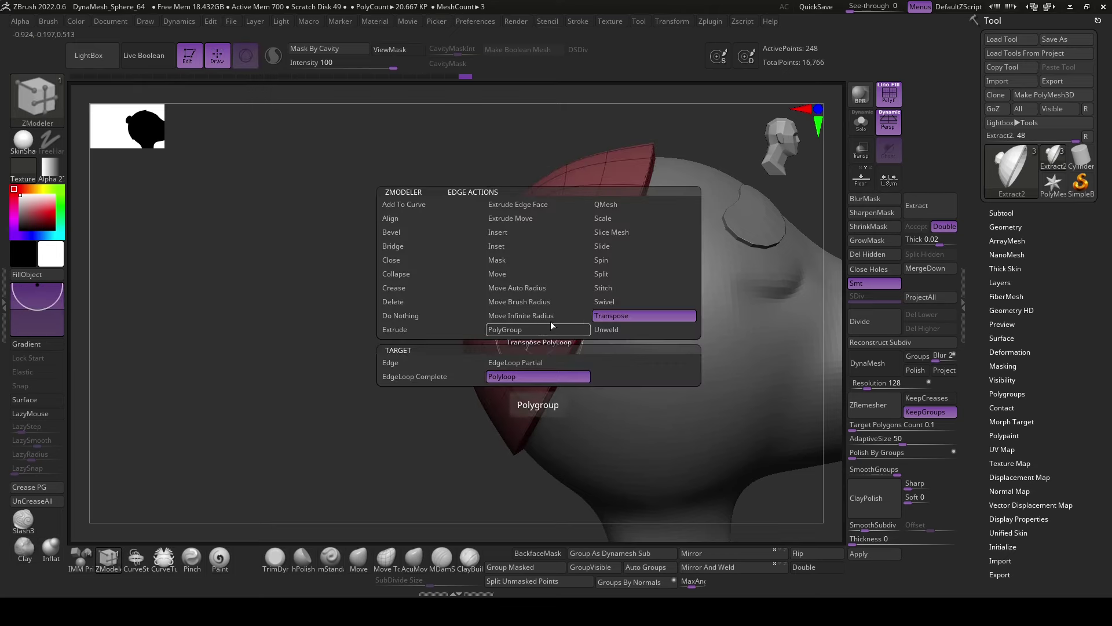
pyautogui.click(587, 364)
pyautogui.click(535, 346)
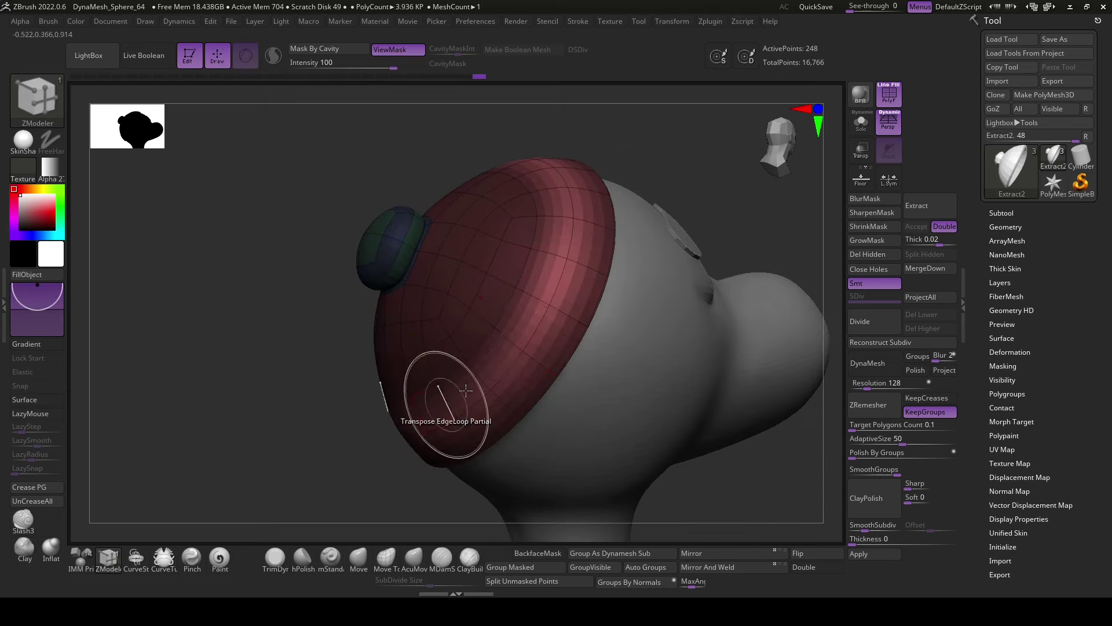
pyautogui.click(486, 347)
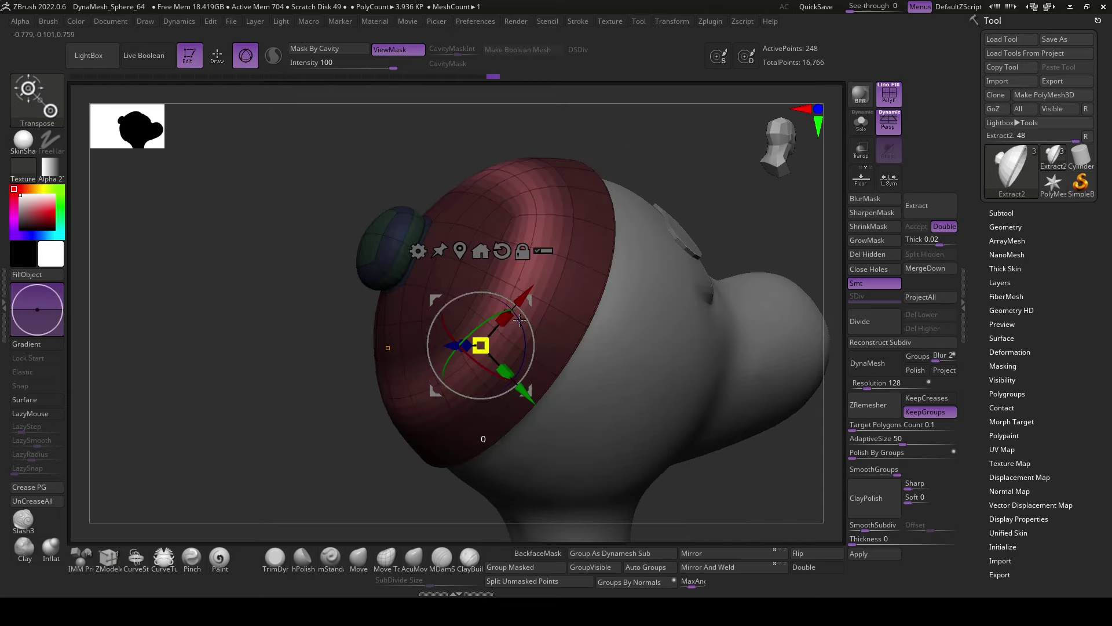
pyautogui.moveTo(358, 472); pyautogui.dragTo(368, 452)
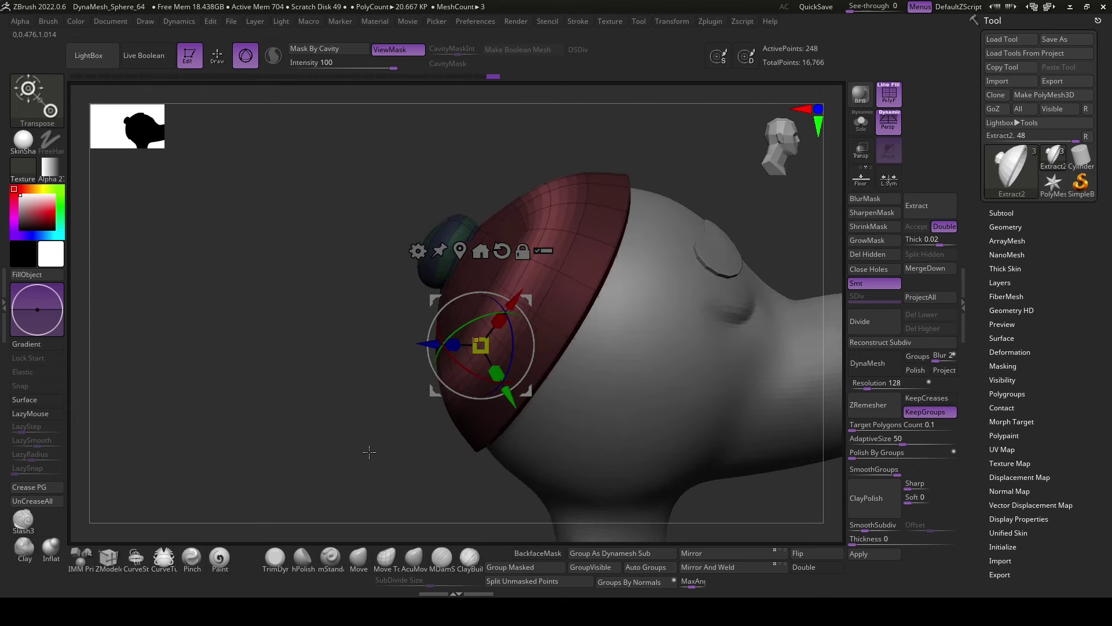
# - Mask part of the cap shell with MaskLasso, then clear the mask
pyautogui.keyDown('ctrl'); pyautogui.click(52, 88); pyautogui.keyUp('ctrl')
pyautogui.click(284, 171)
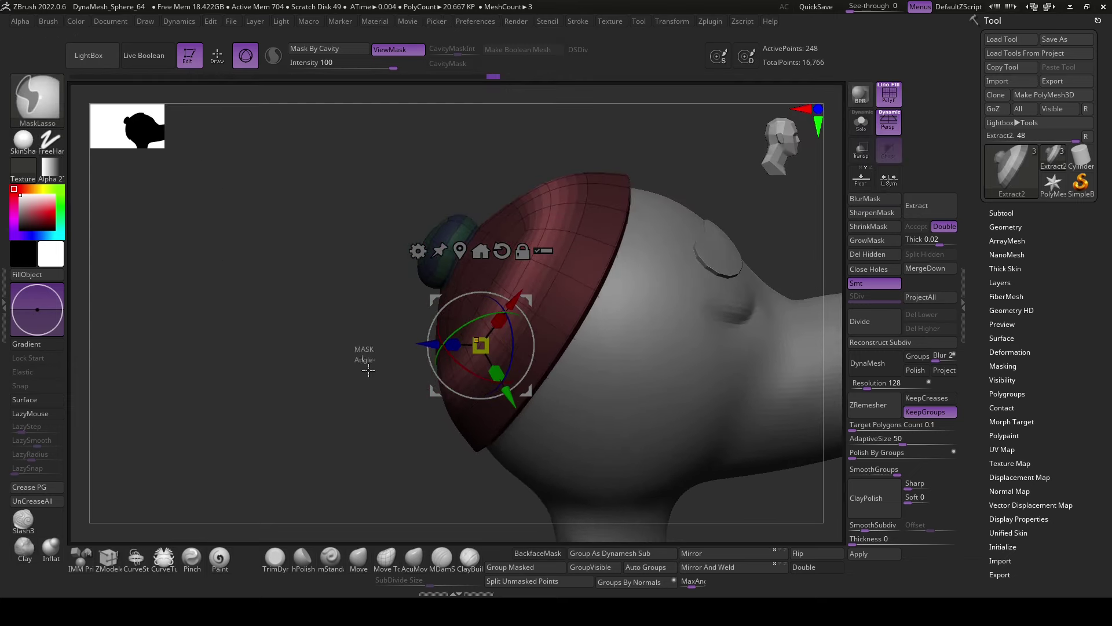
pyautogui.keyDown('ctrl'); pyautogui.moveTo(362, 348); pyautogui.dragTo(360, 268); pyautogui.keyUp('ctrl')
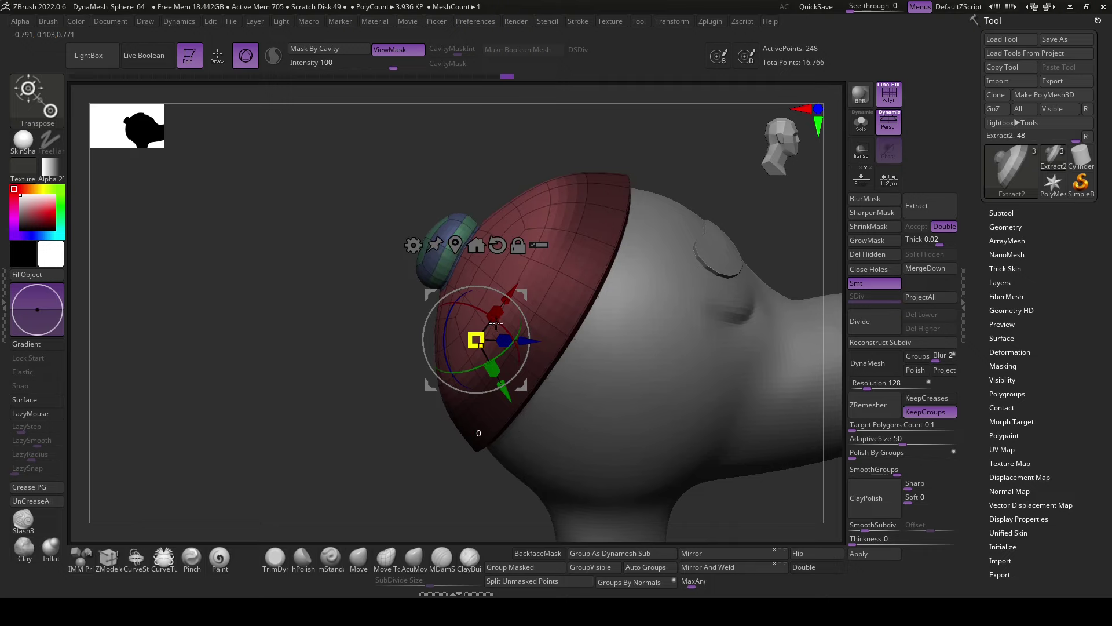
pyautogui.keyDown('ctrl'); pyautogui.moveTo(414, 452); pyautogui.dragTo(396, 532); pyautogui.keyUp('ctrl')
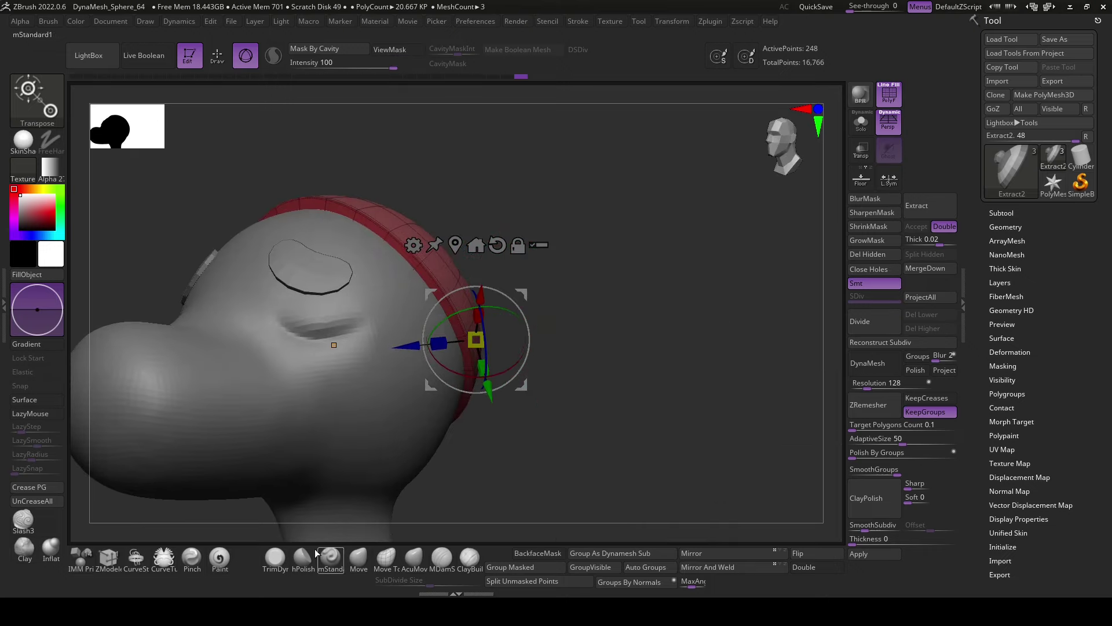
# - Insert a single edge loop in the cap's band near the front rim with ZModeler
pyautogui.click(108, 558)
pyautogui.moveTo(223, 503)
pyautogui.mouseDown()
pyautogui.moveTo(603, 368)
pyautogui.moveTo(597, 361)
pyautogui.mouseUp()
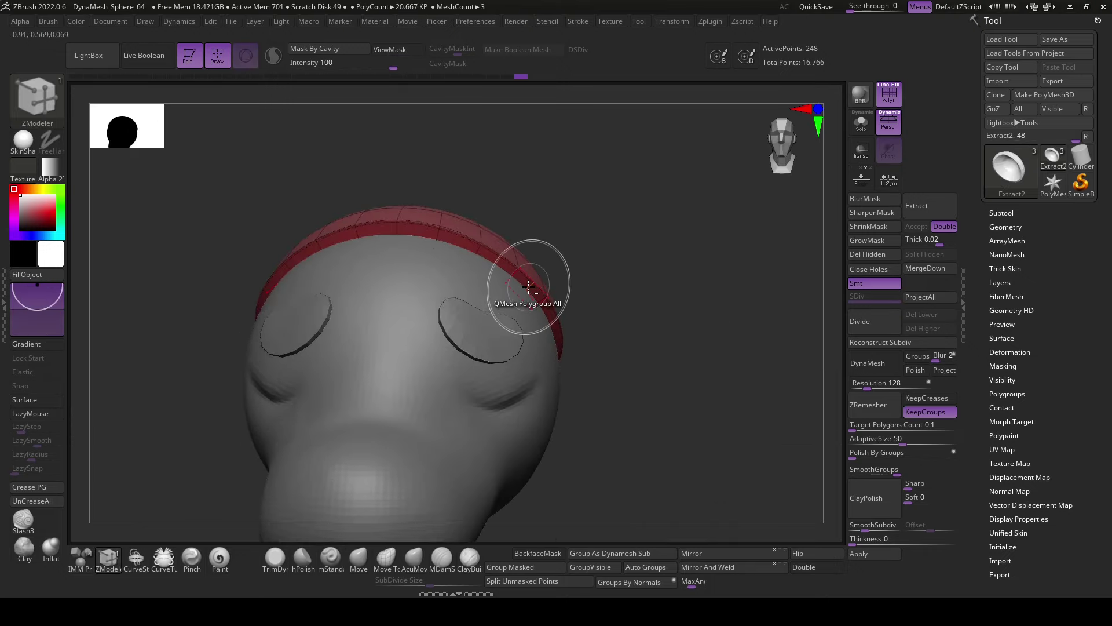
pyautogui.press('r')
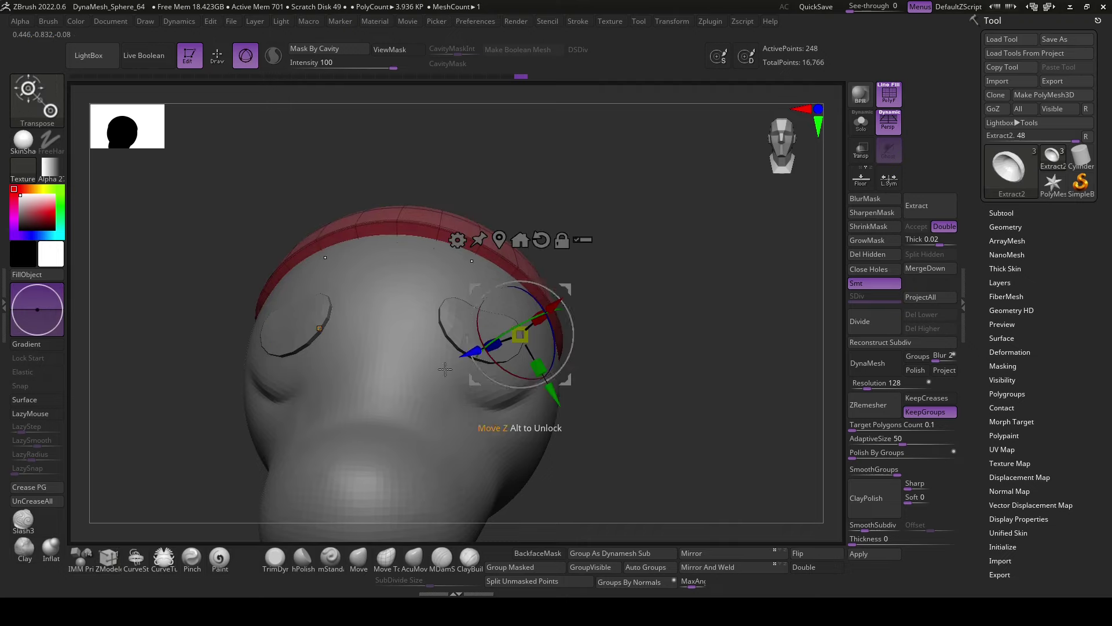
pyautogui.click(110, 558)
pyautogui.press('space')
pyautogui.click(474, 231)
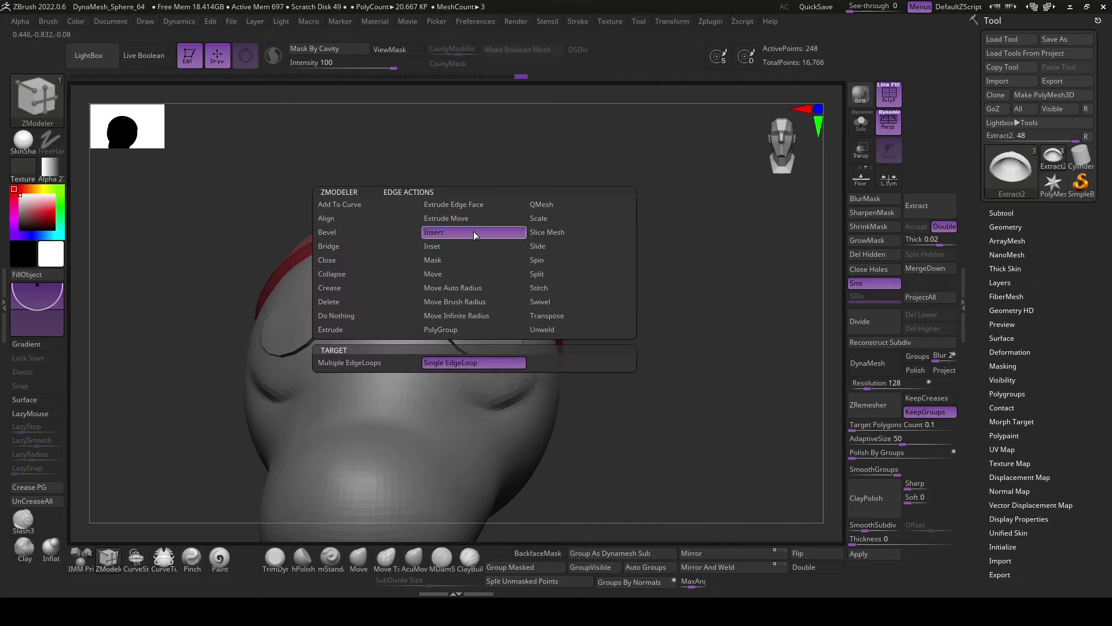
pyautogui.click(477, 253)
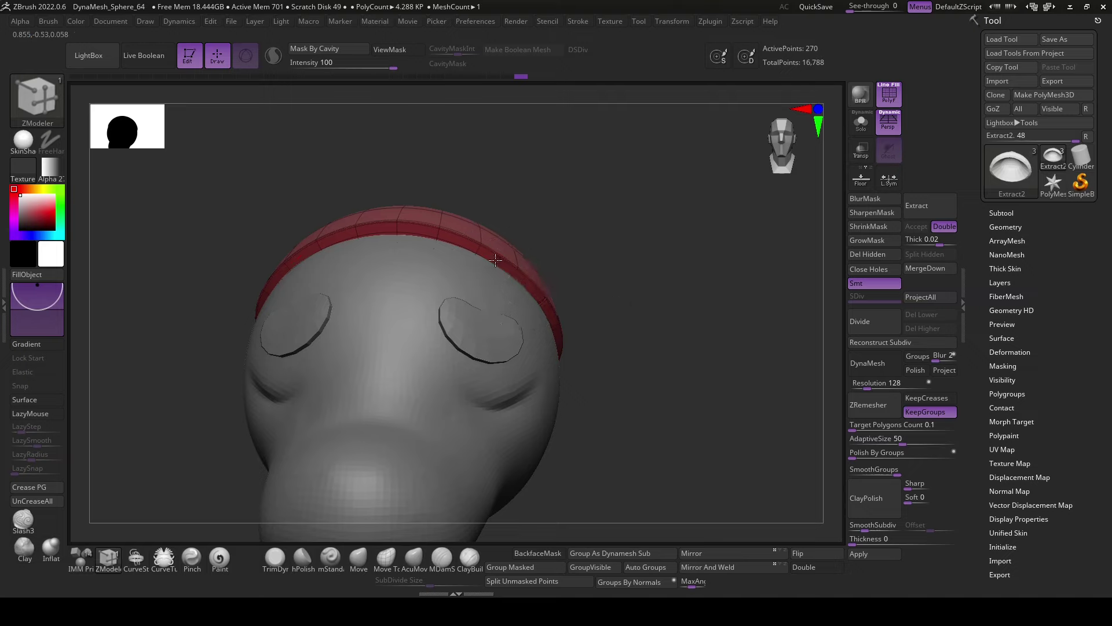
# - Extrude the front band outward as a widened blue strip using QMesh Polygroup All
pyautogui.moveTo(533, 286); pyautogui.dragTo(425, 231)
pyautogui.moveTo(424, 231); pyautogui.dragTo(521, 298, button='right')
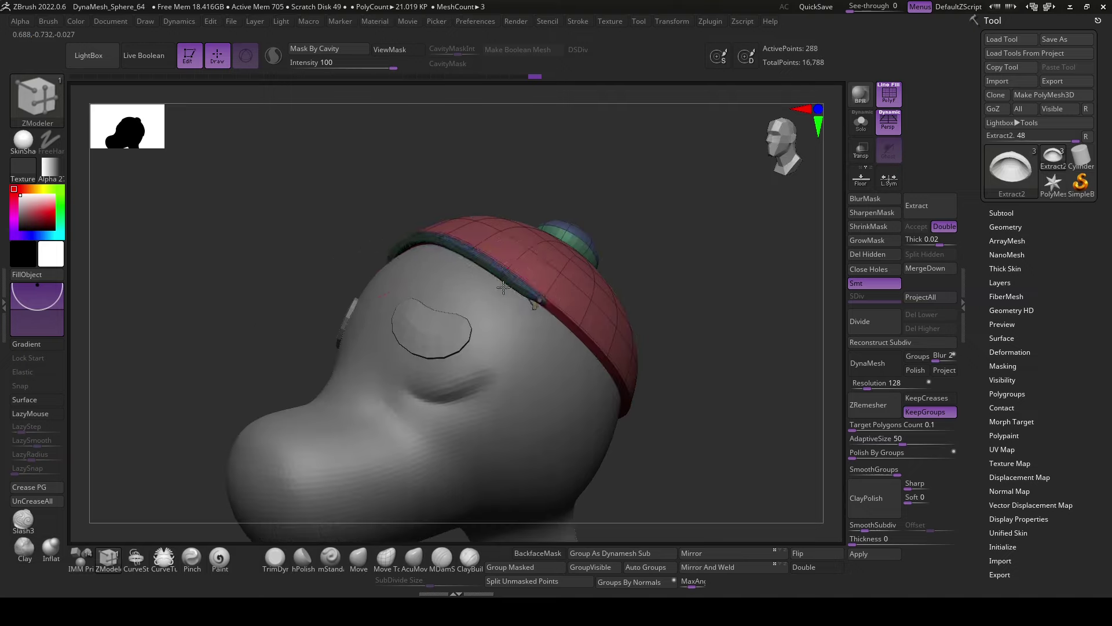
pyautogui.moveTo(504, 287); pyautogui.dragTo(452, 243)
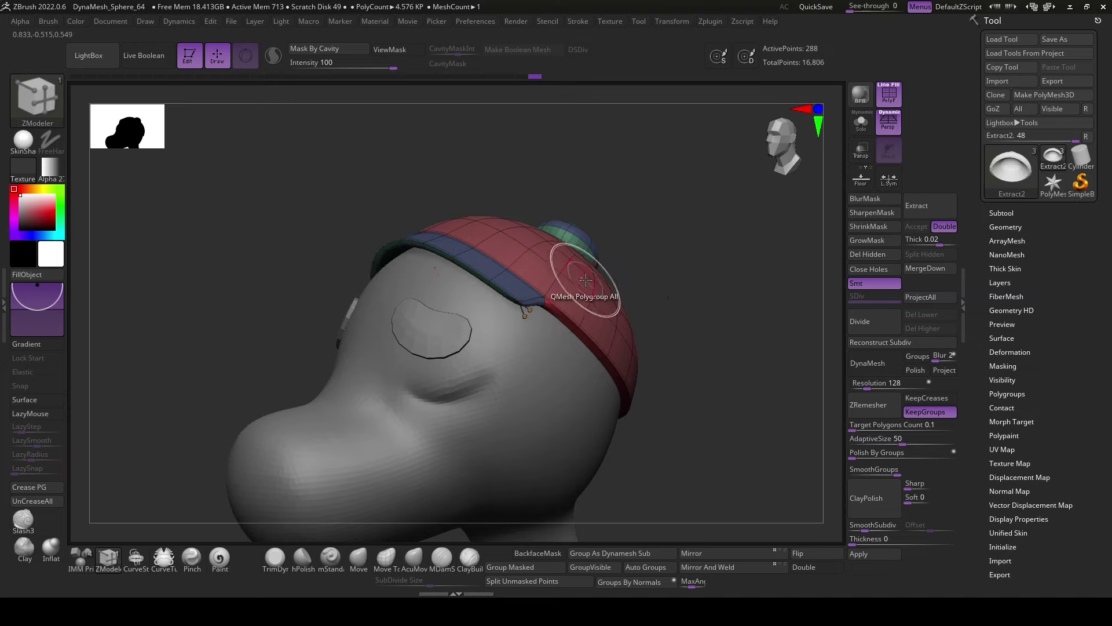
# - Ctrl-lasso mask the back and rear of the cap
pyautogui.moveTo(586, 281); pyautogui.dragTo(510, 272, button='right')
pyautogui.keyDown('ctrl'); pyautogui.moveTo(389, 188); pyautogui.dragTo(507, 290); pyautogui.keyUp('ctrl')
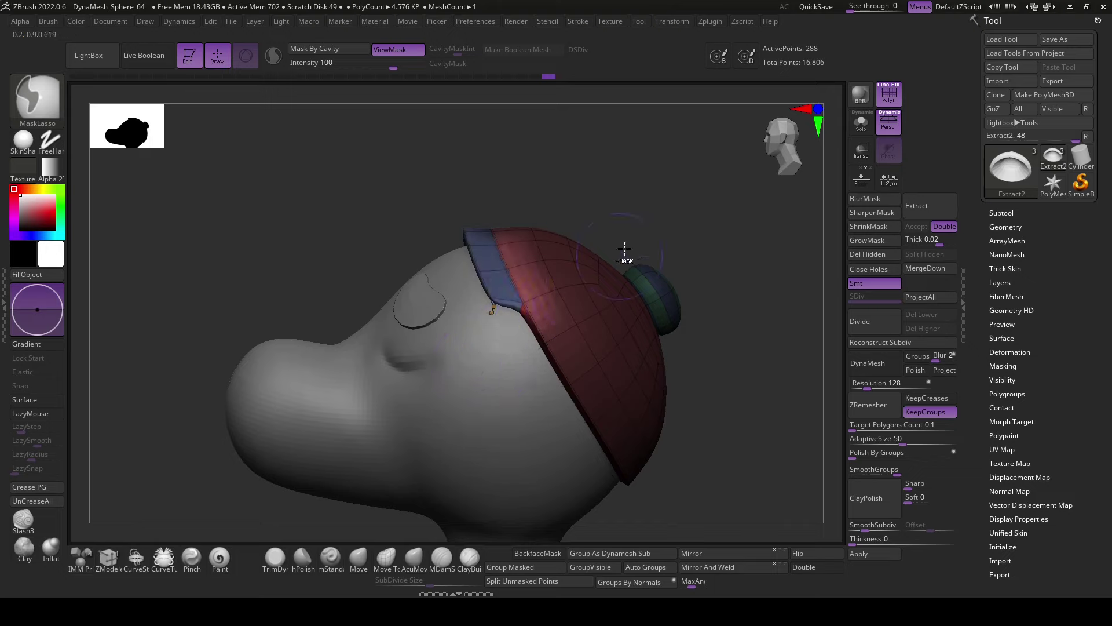
pyautogui.keyDown('ctrl'); pyautogui.moveTo(666, 208); pyautogui.dragTo(504, 299); pyautogui.keyUp('ctrl')
# - Pull the unmasked blue strip forward and slightly up into a long brim
pyautogui.press('w')
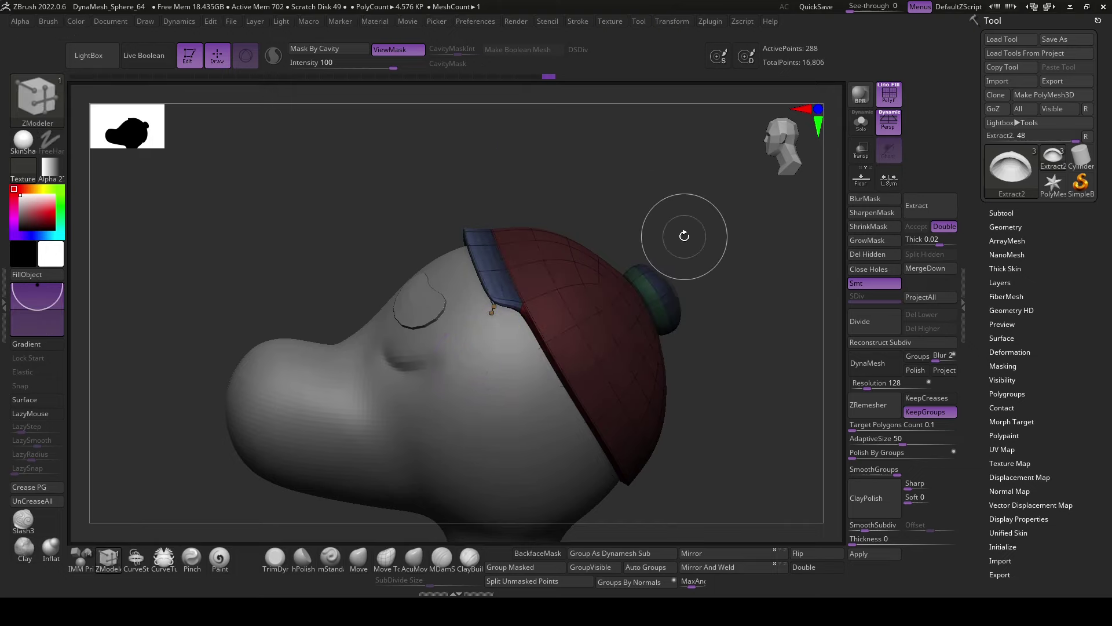
pyautogui.keyDown('ctrl'); pyautogui.moveTo(534, 216); pyautogui.dragTo(412, 134); pyautogui.keyUp('ctrl')
pyautogui.moveTo(725, 347)
pyautogui.mouseDown()
pyautogui.moveTo(745, 461)
pyautogui.moveTo(701, 444)
pyautogui.moveTo(723, 437)
pyautogui.moveTo(667, 458)
pyautogui.moveTo(668, 380)
pyautogui.moveTo(581, 414)
pyautogui.moveTo(570, 400)
pyautogui.mouseUp()
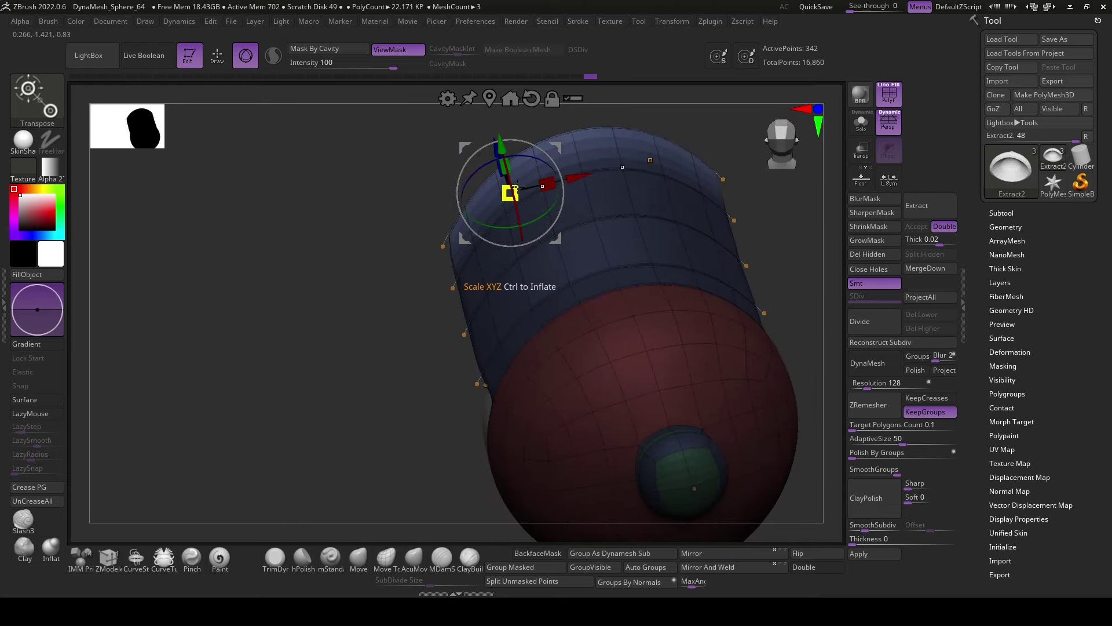
pyautogui.moveTo(493, 187)
pyautogui.mouseDown()
pyautogui.moveTo(556, 168)
pyautogui.moveTo(556, 180)
pyautogui.mouseUp()
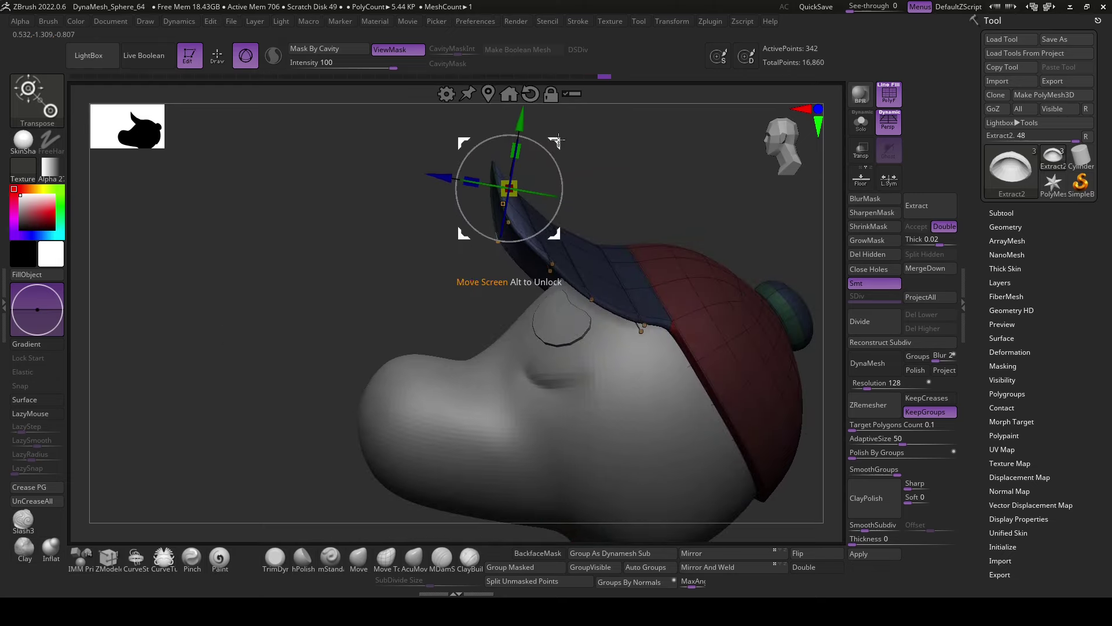
pyautogui.moveTo(557, 140); pyautogui.dragTo(558, 138)
# - Lasso-mask the brim area, checking it from the front and below
pyautogui.hotkey('ctrl', 'h')
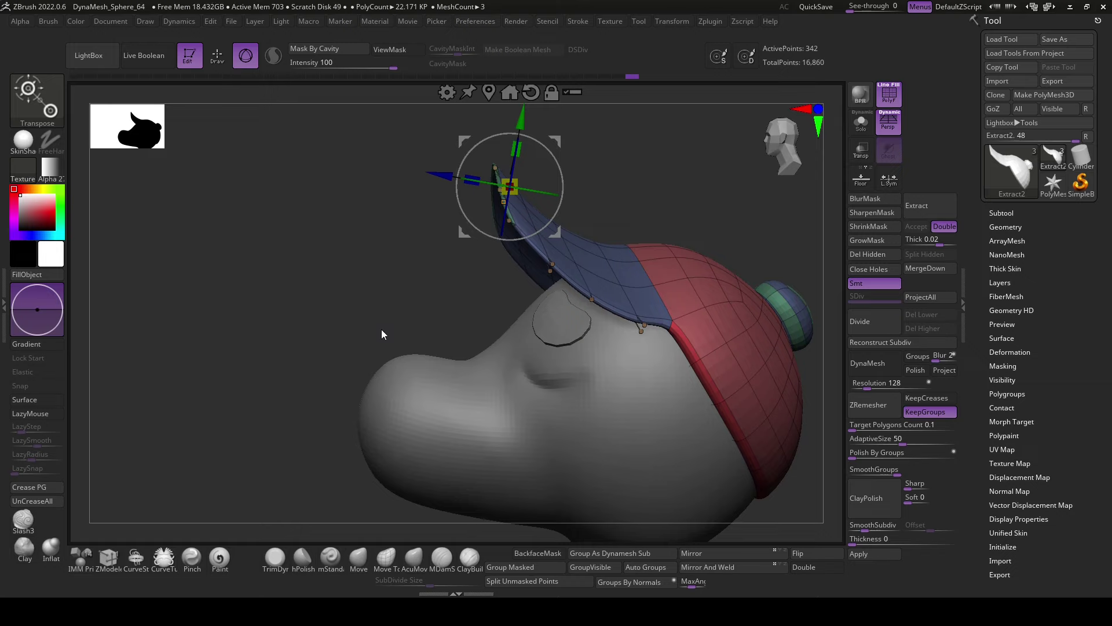
pyautogui.moveTo(388, 322)
pyautogui.mouseDown()
pyautogui.moveTo(453, 325)
pyautogui.moveTo(454, 315)
pyautogui.moveTo(668, 286)
pyautogui.moveTo(618, 293)
pyautogui.mouseUp()
pyautogui.keyDown('ctrl'); pyautogui.moveTo(448, 301); pyautogui.dragTo(631, 304); pyautogui.keyUp('ctrl')
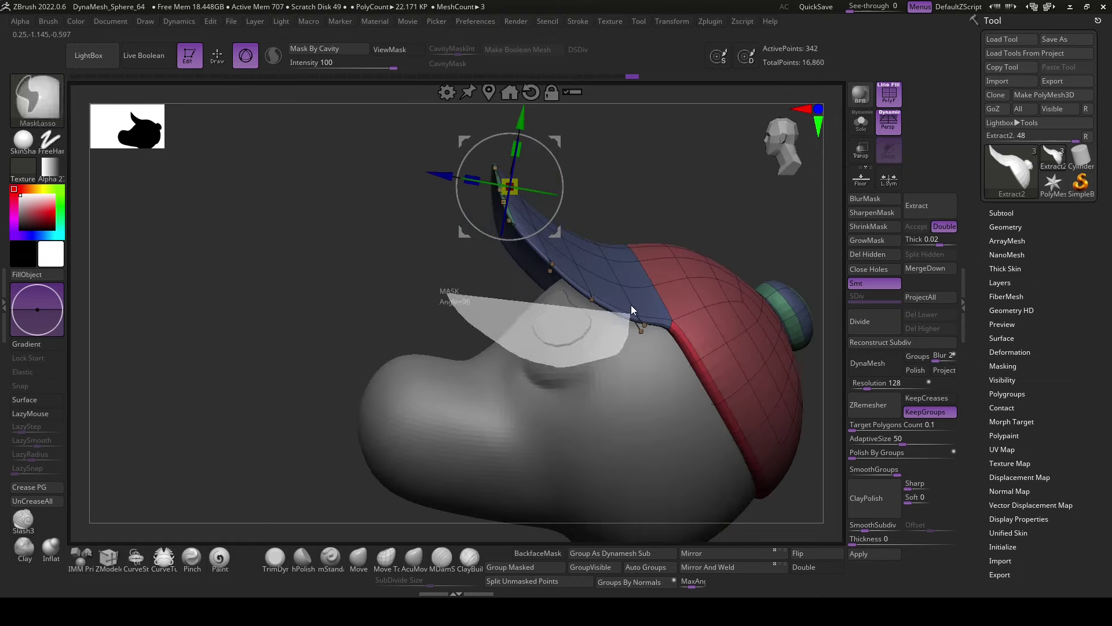
pyautogui.hotkey('ctrl', 'h')
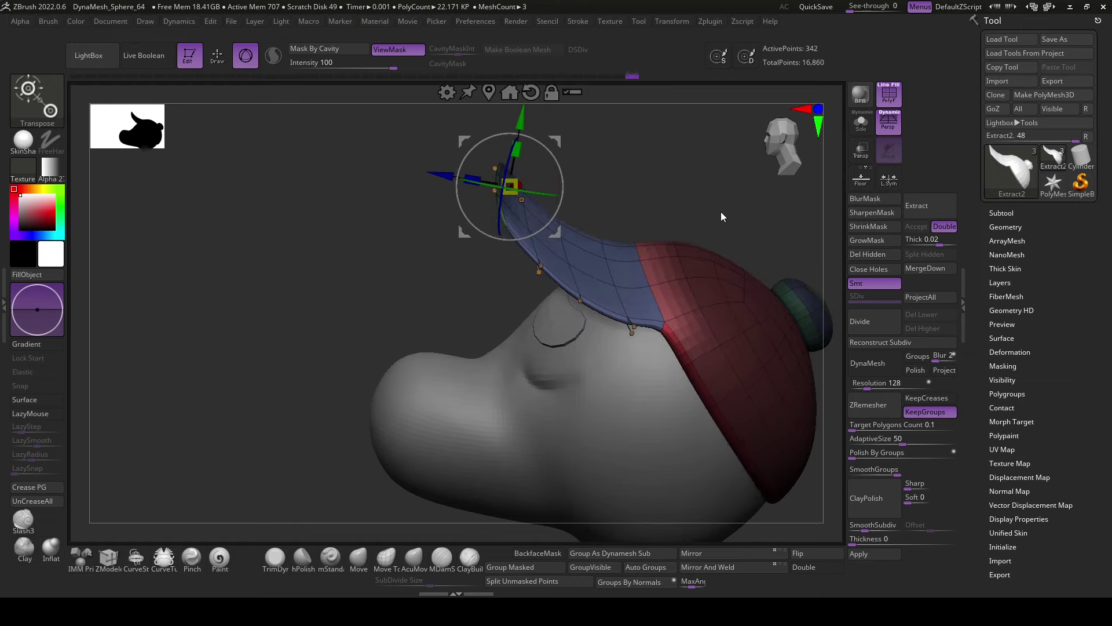
pyautogui.moveTo(721, 211); pyautogui.dragTo(595, 186)
pyautogui.keyDown('ctrl'); pyautogui.moveTo(556, 275); pyautogui.dragTo(475, 176); pyautogui.keyUp('ctrl')
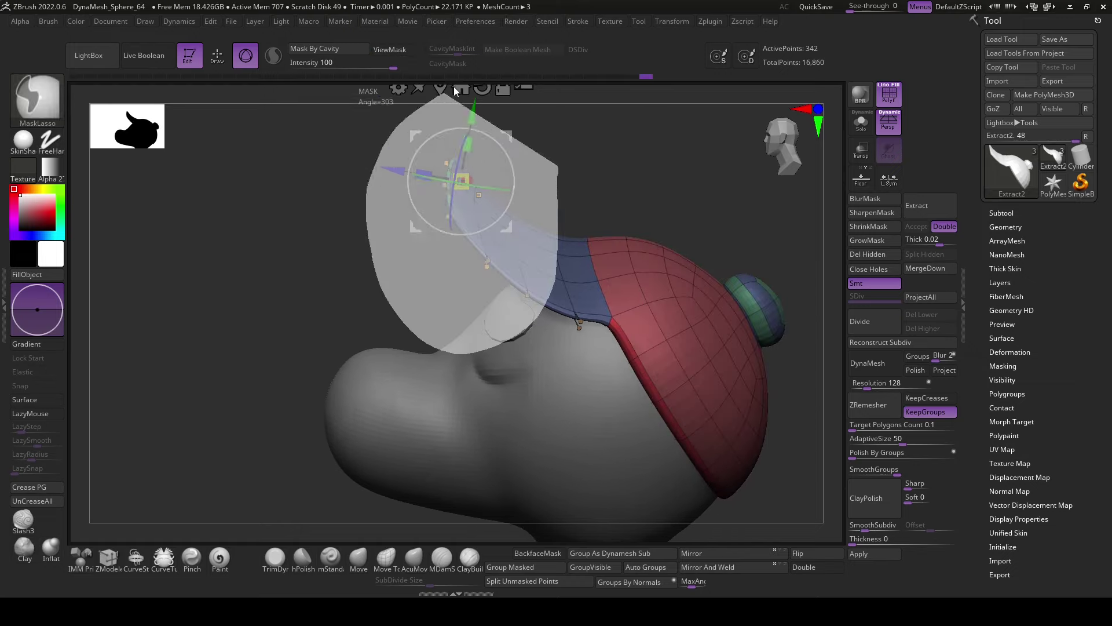
pyautogui.moveTo(591, 187)
pyautogui.mouseDown()
pyautogui.moveTo(670, 186)
pyautogui.moveTo(697, 241)
pyautogui.moveTo(576, 251)
pyautogui.mouseUp()
pyautogui.moveTo(521, 290)
pyautogui.mouseDown()
pyautogui.moveTo(576, 268)
pyautogui.moveTo(365, 442)
pyautogui.moveTo(415, 347)
pyautogui.mouseUp()
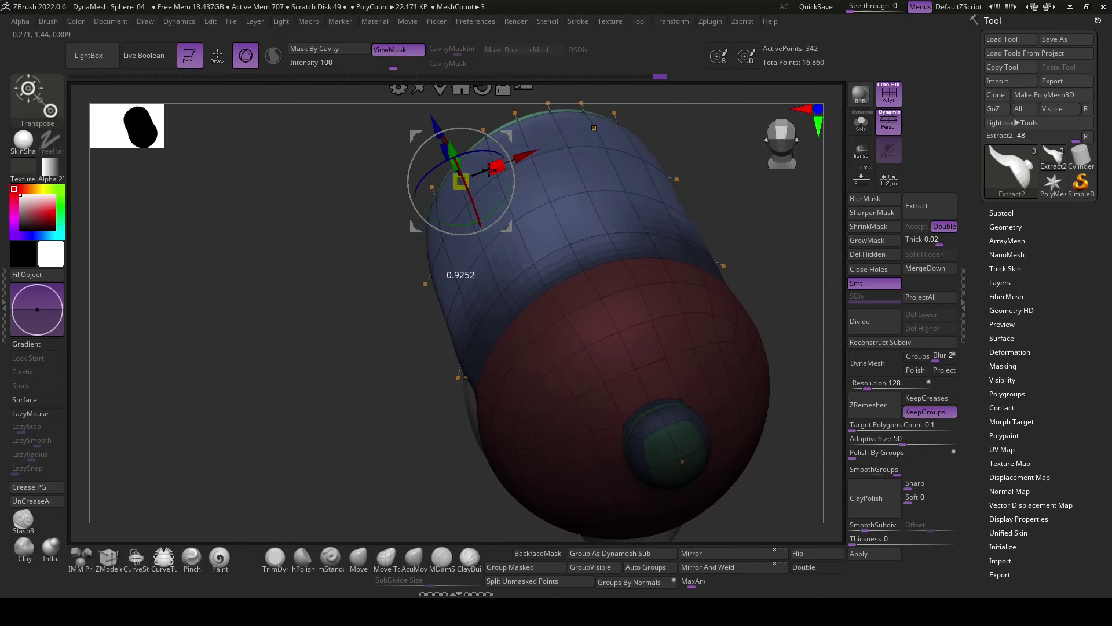
pyautogui.moveTo(481, 284)
pyautogui.mouseDown()
pyautogui.moveTo(658, 268)
pyautogui.moveTo(684, 223)
pyautogui.mouseUp()
# - Pull the brim's lower edge up and in with a Move brush
pyautogui.click(414, 558)
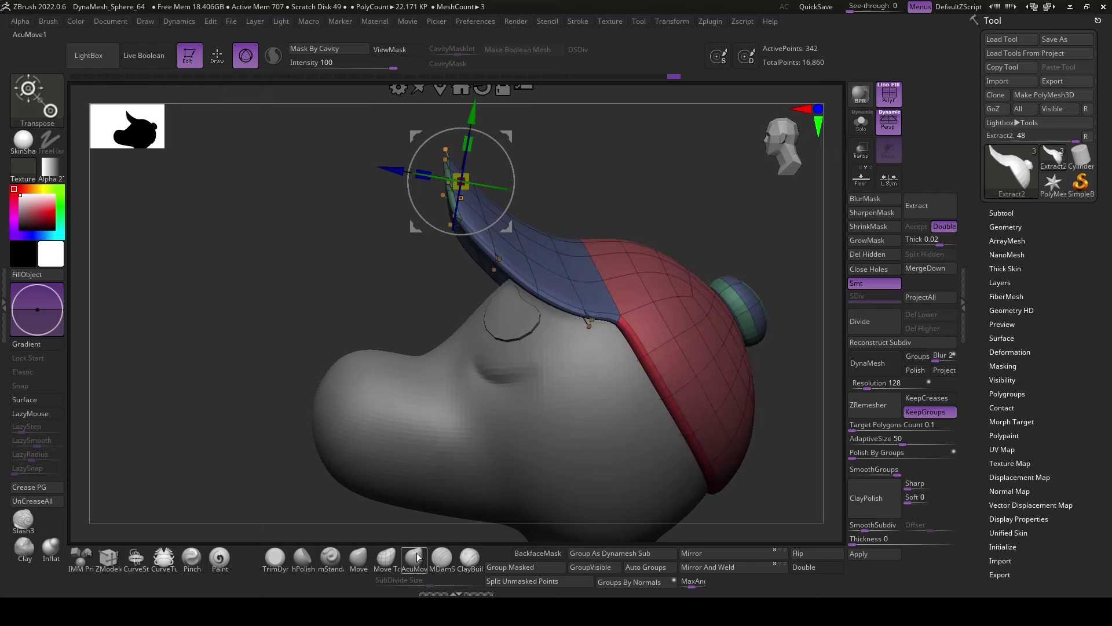
pyautogui.moveTo(724, 173); pyautogui.dragTo(576, 248)
pyautogui.moveTo(549, 296); pyautogui.dragTo(517, 282)
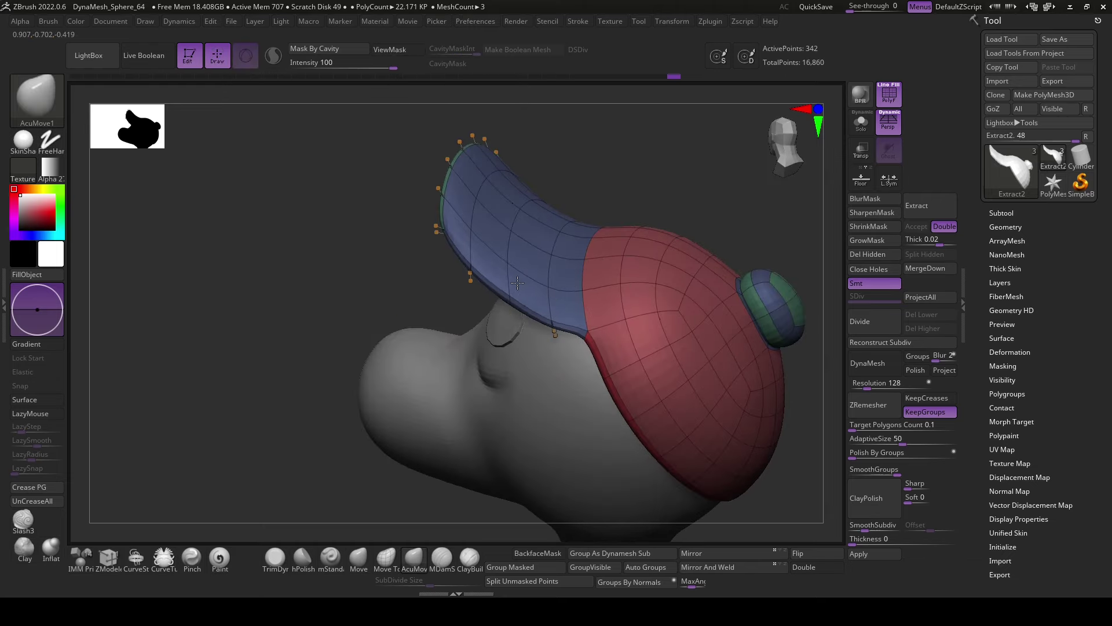
# - Orbit around the cap to inspect it, then make the head the active subtool
pyautogui.moveTo(584, 348); pyautogui.dragTo(686, 231)
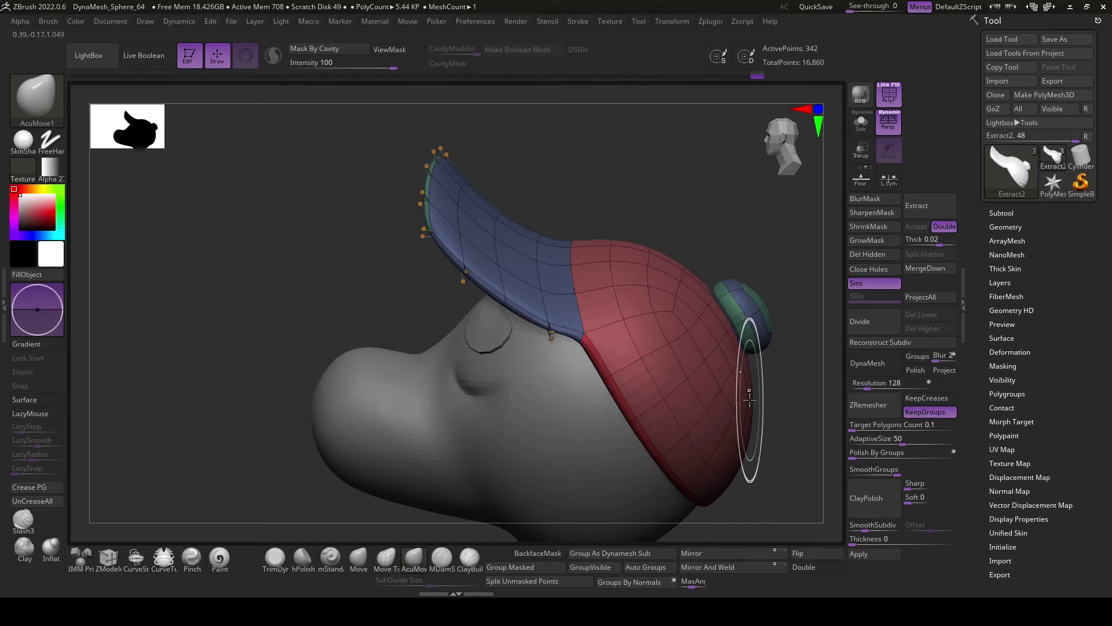
pyautogui.moveTo(796, 419)
pyautogui.mouseDown()
pyautogui.moveTo(421, 447)
pyautogui.moveTo(464, 255)
pyautogui.mouseUp()
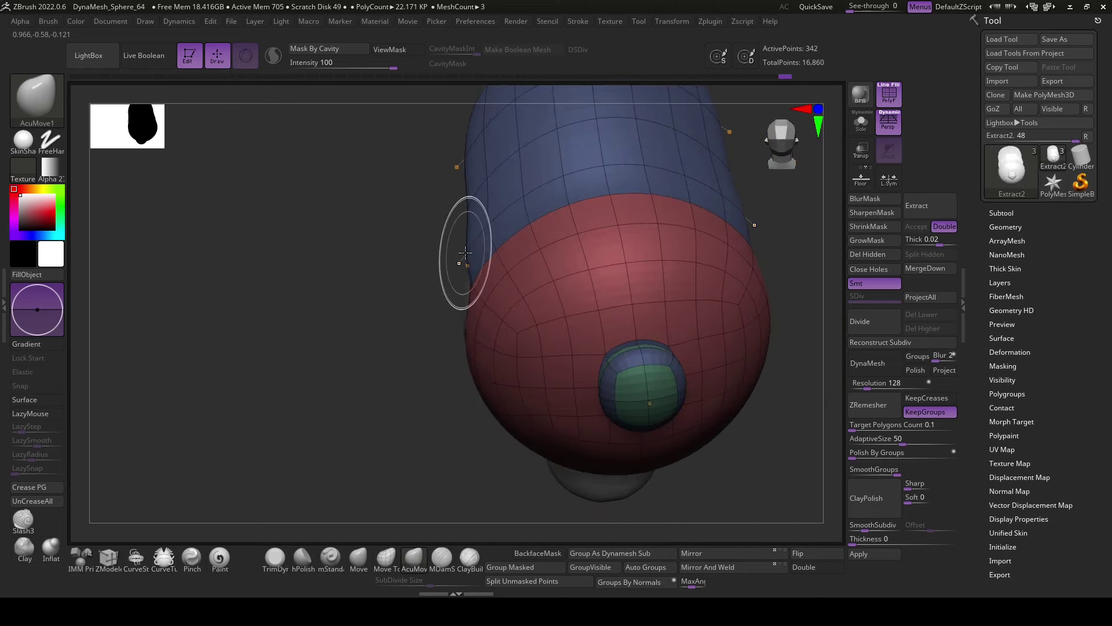
pyautogui.moveTo(458, 205); pyautogui.dragTo(496, 260)
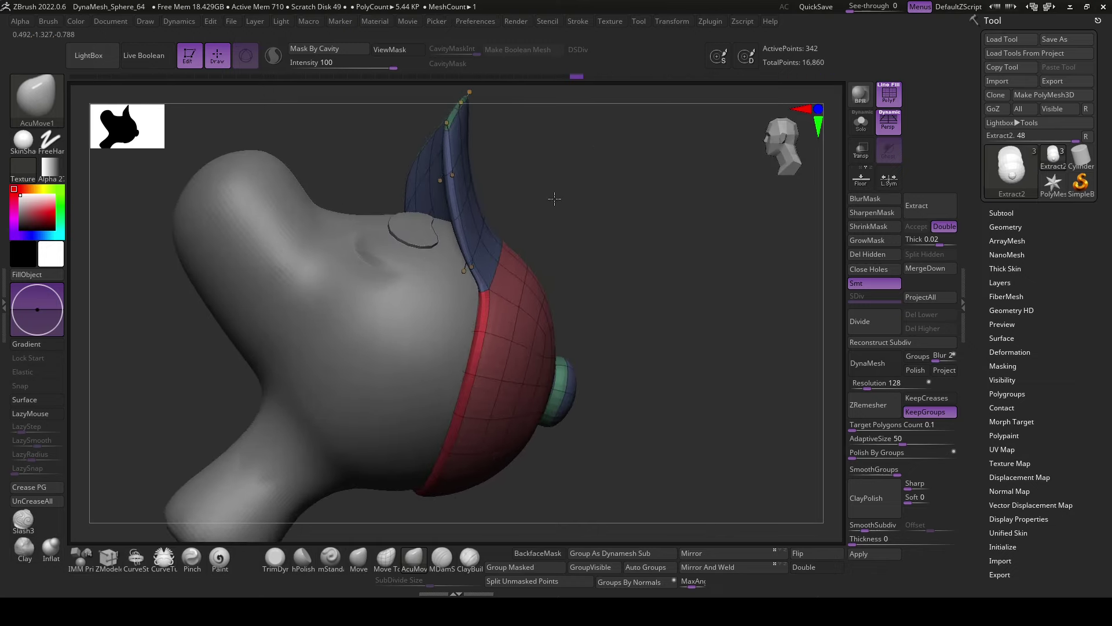
pyautogui.moveTo(451, 165)
pyautogui.mouseDown()
pyautogui.moveTo(476, 231)
pyautogui.moveTo(621, 280)
pyautogui.moveTo(474, 231)
pyautogui.mouseUp()
pyautogui.moveTo(530, 272)
pyautogui.keyDown('shift'); pyautogui.mouseDown()
pyautogui.moveTo(539, 250)
pyautogui.moveTo(439, 186)
pyautogui.mouseUp(); pyautogui.keyUp('shift')
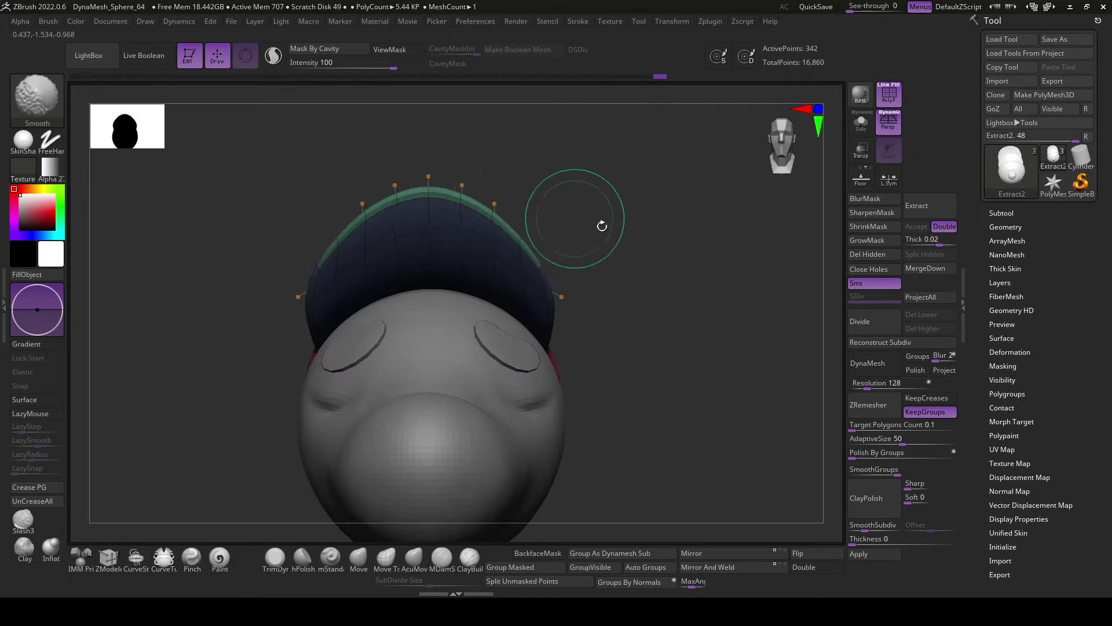
pyautogui.moveTo(602, 225)
pyautogui.mouseDown()
pyautogui.moveTo(623, 251)
pyautogui.moveTo(708, 255)
pyautogui.moveTo(383, 267)
pyautogui.moveTo(342, 331)
pyautogui.moveTo(480, 278)
pyautogui.mouseUp()
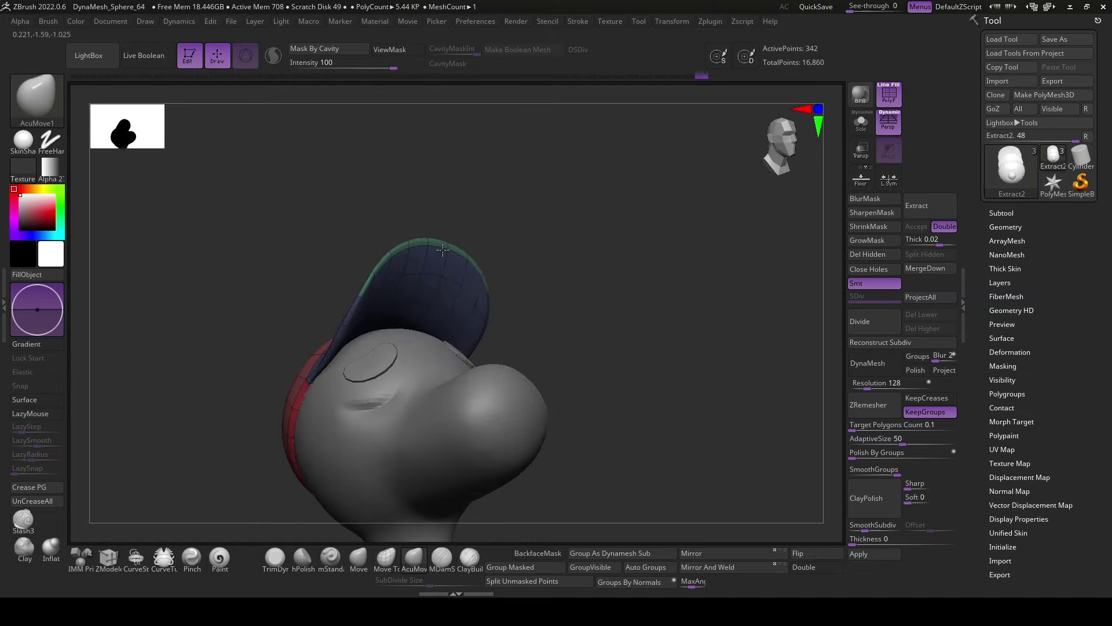
pyautogui.moveTo(548, 314)
pyautogui.mouseDown()
pyautogui.moveTo(586, 318)
pyautogui.moveTo(539, 333)
pyautogui.mouseUp()
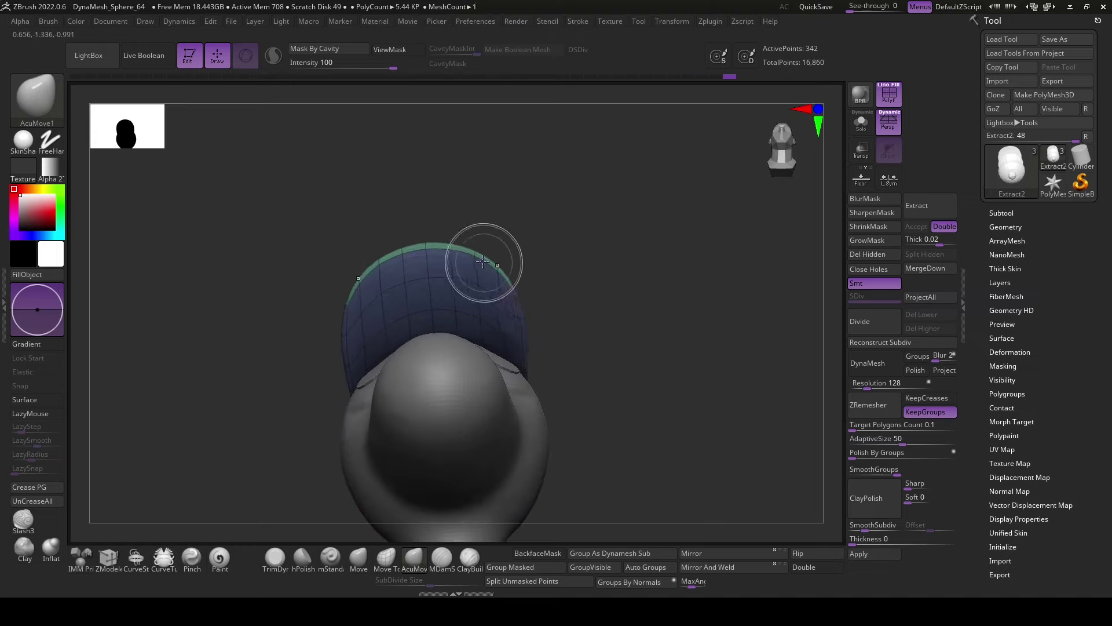
pyautogui.moveTo(427, 228)
pyautogui.mouseDown()
pyautogui.moveTo(541, 286)
pyautogui.moveTo(529, 266)
pyautogui.moveTo(722, 369)
pyautogui.moveTo(675, 455)
pyautogui.moveTo(673, 402)
pyautogui.moveTo(688, 417)
pyautogui.moveTo(665, 417)
pyautogui.moveTo(670, 442)
pyautogui.moveTo(659, 437)
pyautogui.moveTo(674, 444)
pyautogui.moveTo(626, 434)
pyautogui.mouseUp()
pyautogui.keyDown('alt'); pyautogui.click(581, 432); pyautogui.keyUp('alt')
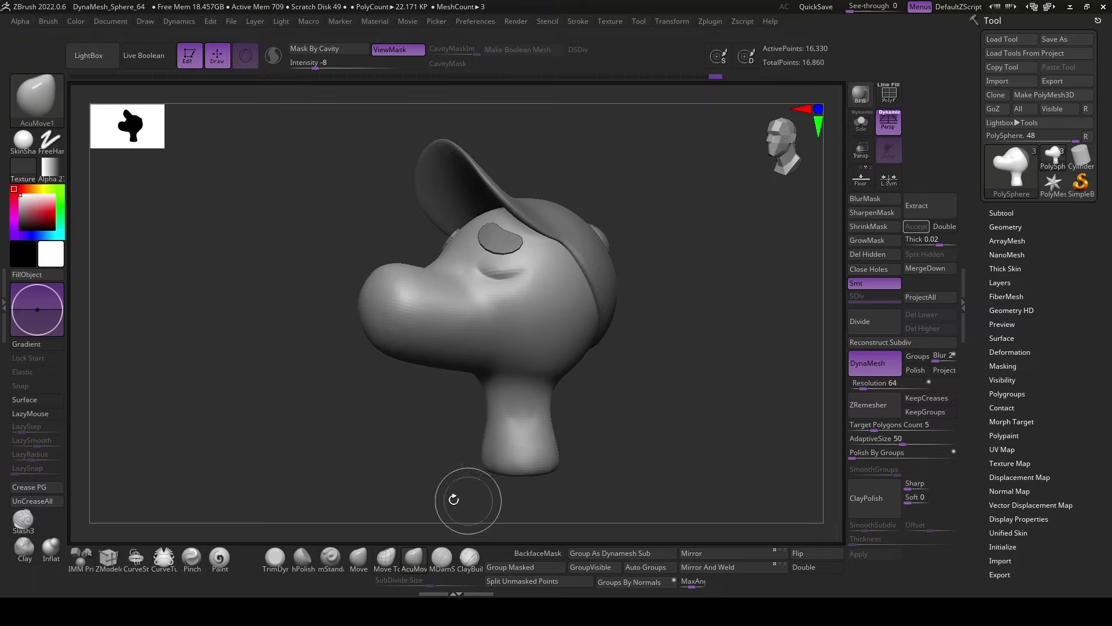
# - Mask the nose tip with the MaskPen brush
pyautogui.moveTo(454, 499)
pyautogui.mouseDown()
pyautogui.moveTo(434, 427)
pyautogui.moveTo(385, 452)
pyautogui.moveTo(489, 319)
pyautogui.mouseUp()
pyautogui.press('space')
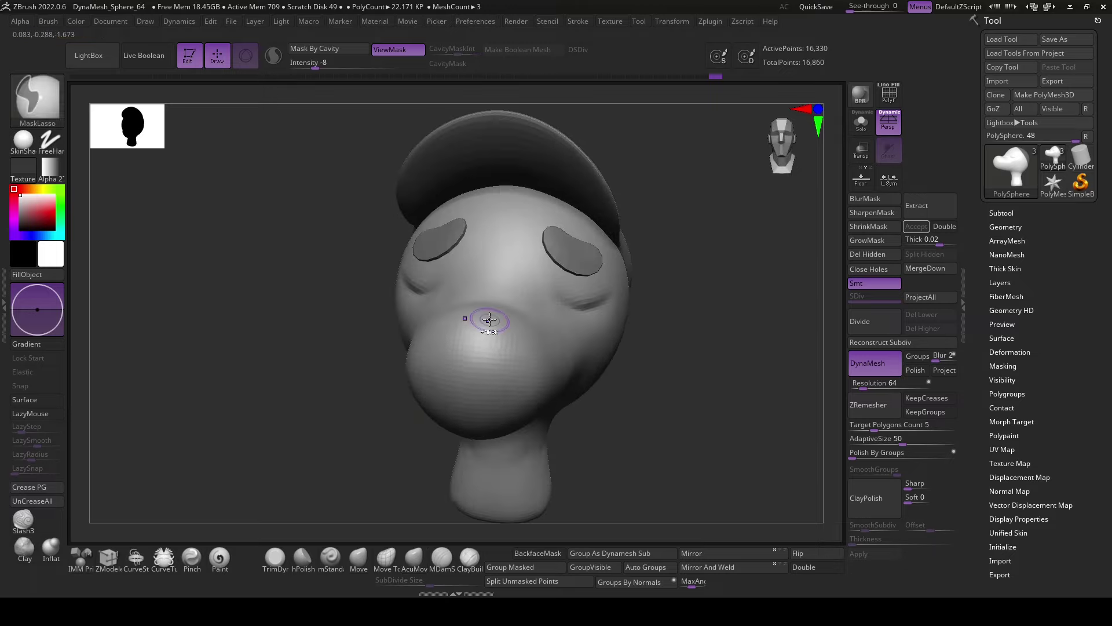
pyautogui.hotkey('ctrl', 'h')
pyautogui.press('b')
pyautogui.press('m')
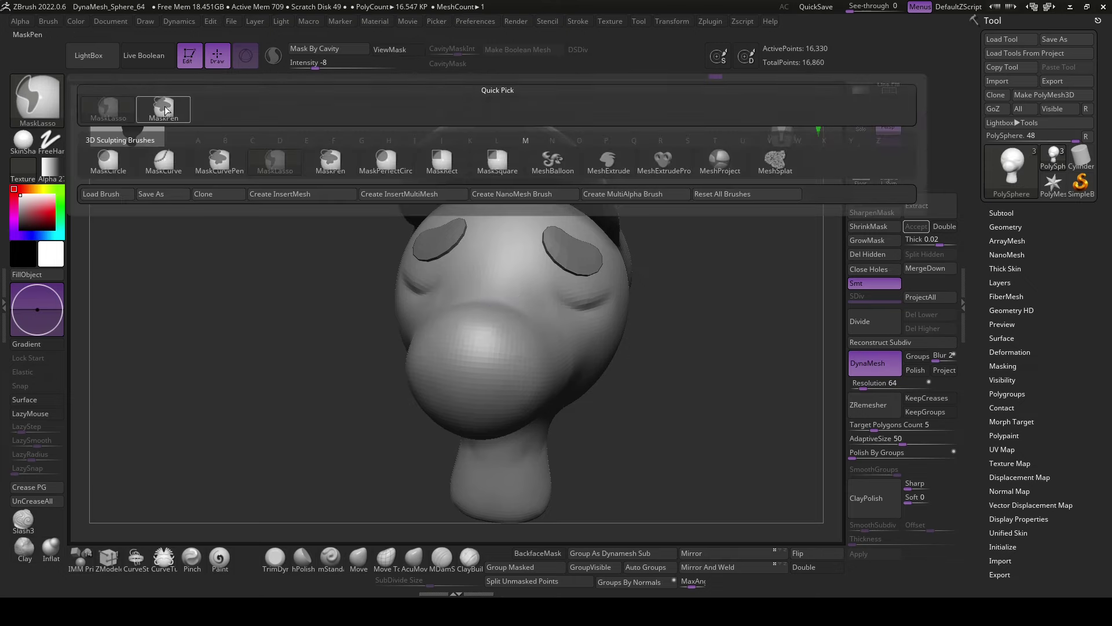
pyautogui.press('p')
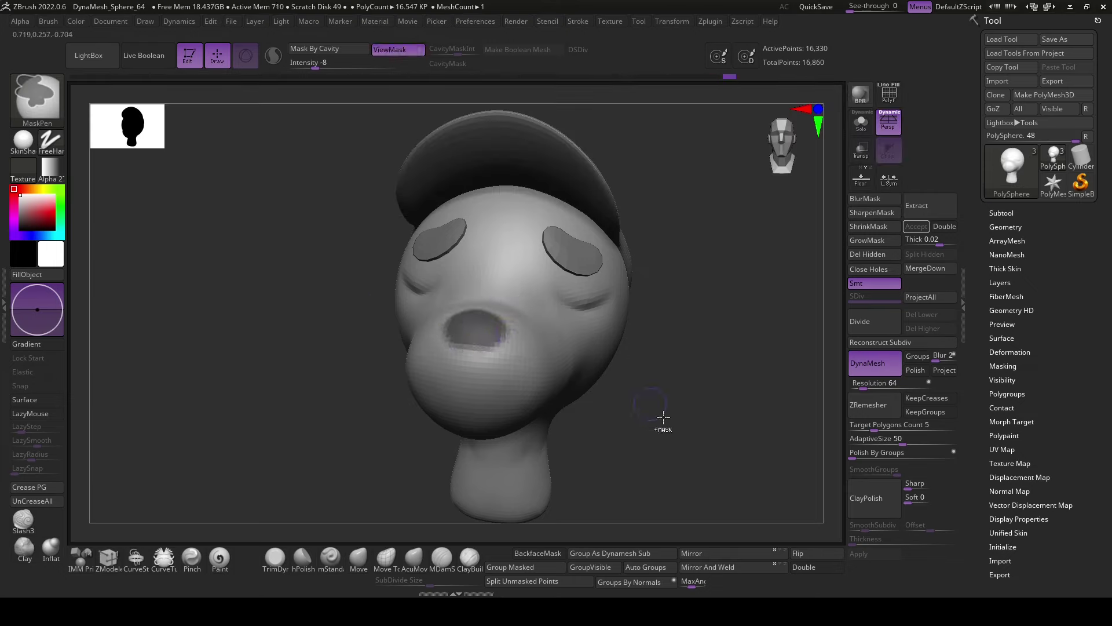
pyautogui.moveTo(663, 416); pyautogui.dragTo(490, 302)
pyautogui.click(414, 557)
pyautogui.moveTo(638, 442)
pyautogui.mouseDown()
pyautogui.moveTo(735, 415)
pyautogui.moveTo(820, 298)
pyautogui.mouseUp()
# - Extract the masked nose as a thin shell and accept it as Extract3
pyautogui.click(924, 227)
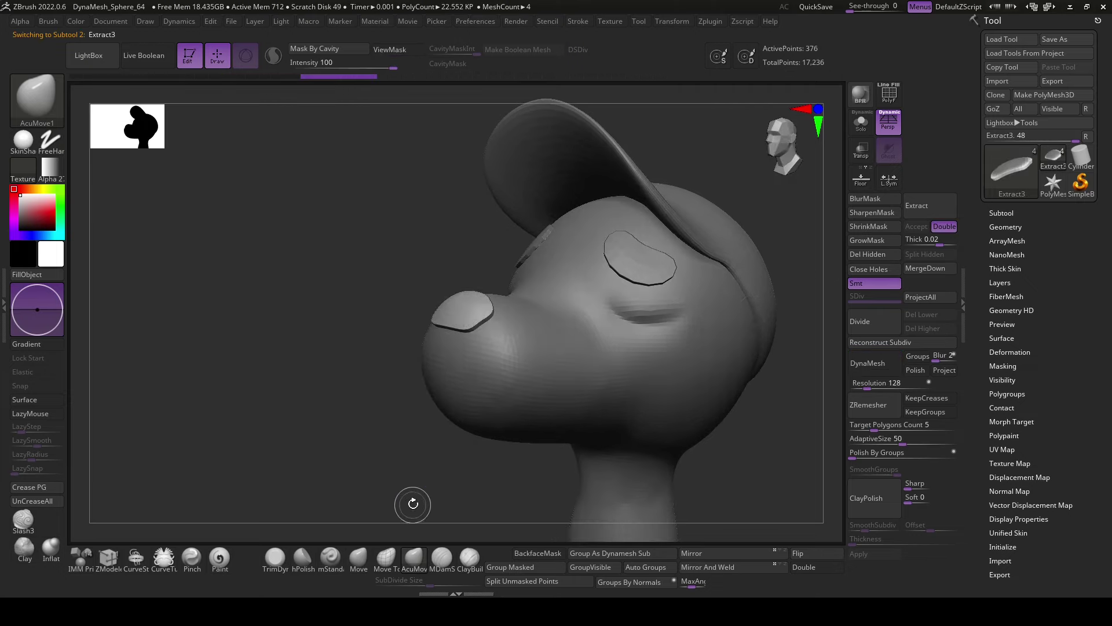
pyautogui.moveTo(412, 502); pyautogui.dragTo(479, 347)
pyautogui.keyDown('alt'); pyautogui.click(482, 333); pyautogui.keyUp('alt')
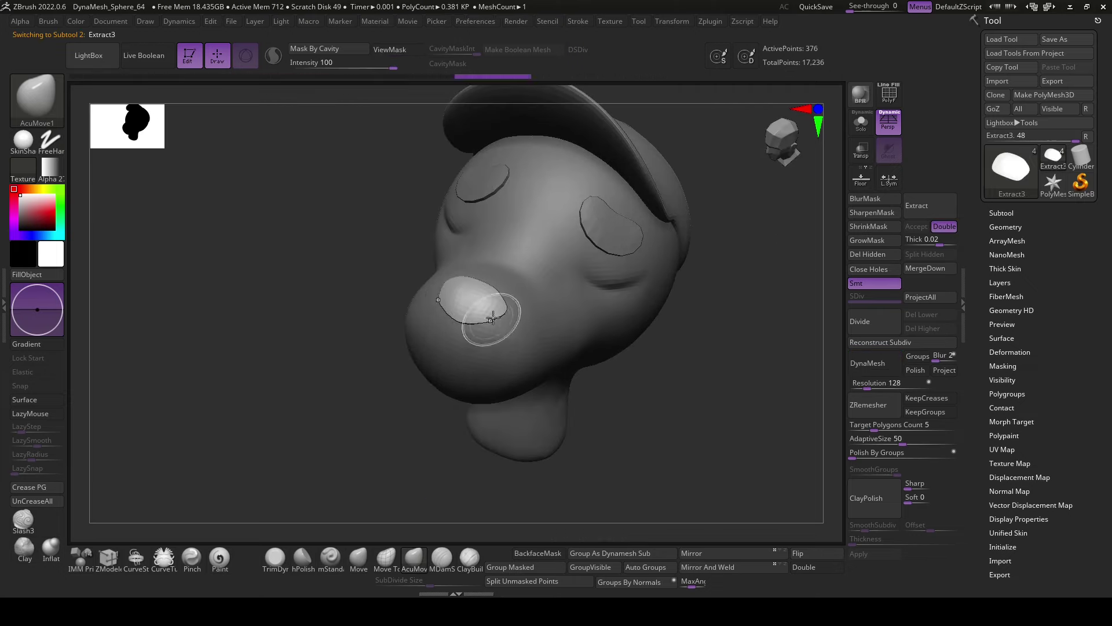
pyautogui.moveTo(734, 472); pyautogui.dragTo(823, 455)
# - ZRemesh the extracted nose evenly with KeepGroups enabled
pyautogui.click(925, 412)
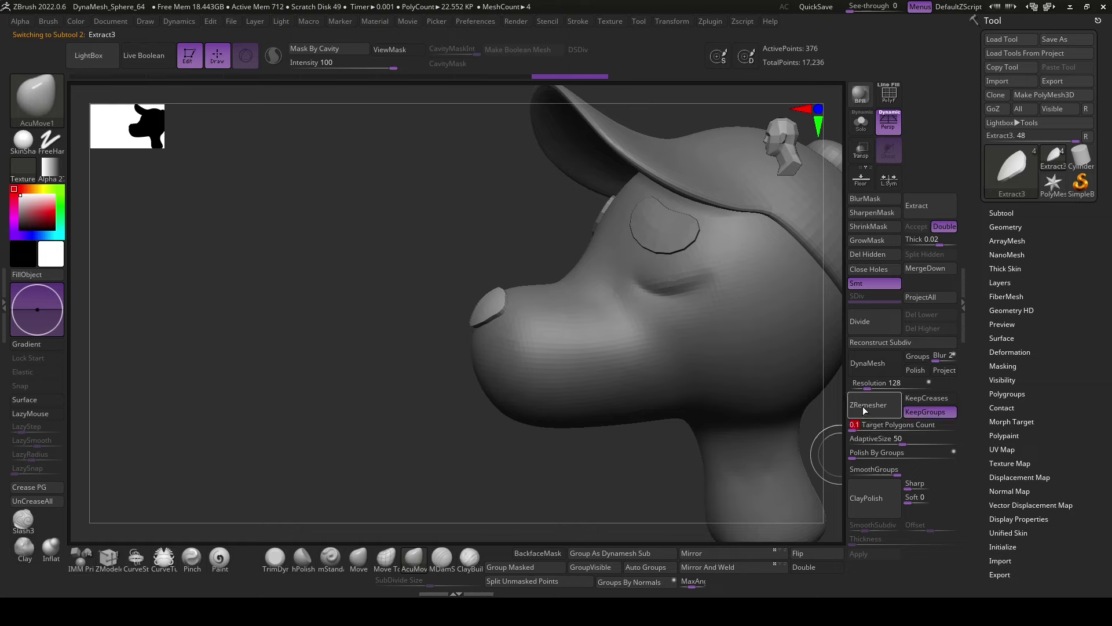
pyautogui.moveTo(581, 496); pyautogui.dragTo(583, 389)
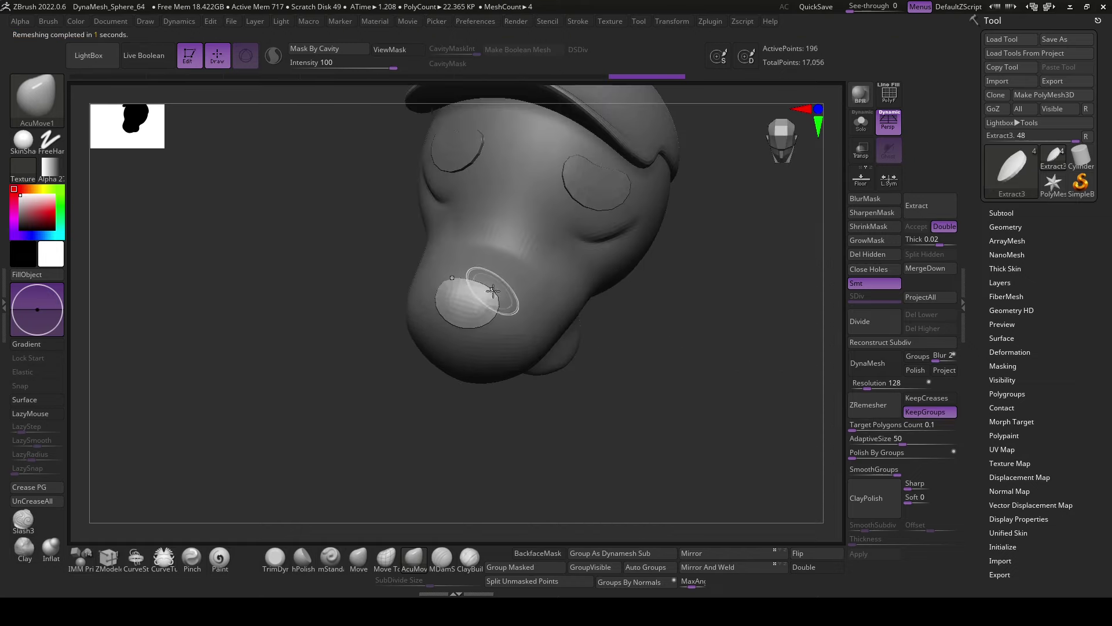
pyautogui.moveTo(580, 464); pyautogui.dragTo(586, 371)
# - Reselect the head and MaskPen a band across the lower muzzle
pyautogui.keyDown('alt'); pyautogui.click(434, 475); pyautogui.keyUp('alt')
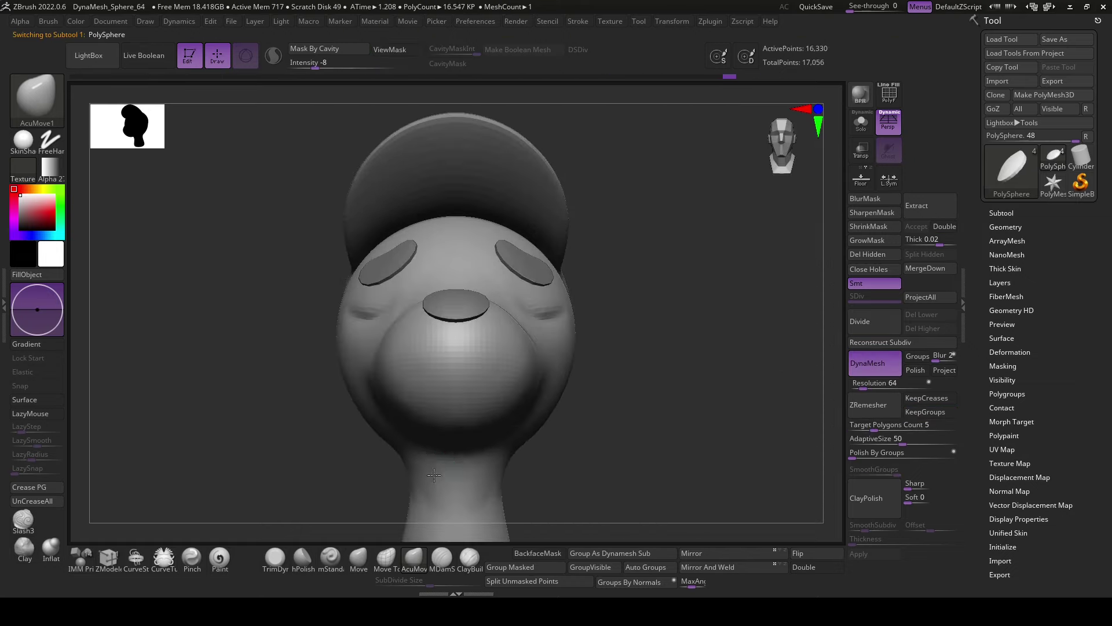
pyautogui.press('space')
pyautogui.press('ctrl')
pyautogui.keyDown('ctrl'); pyautogui.moveTo(415, 371); pyautogui.dragTo(502, 374); pyautogui.keyUp('ctrl')
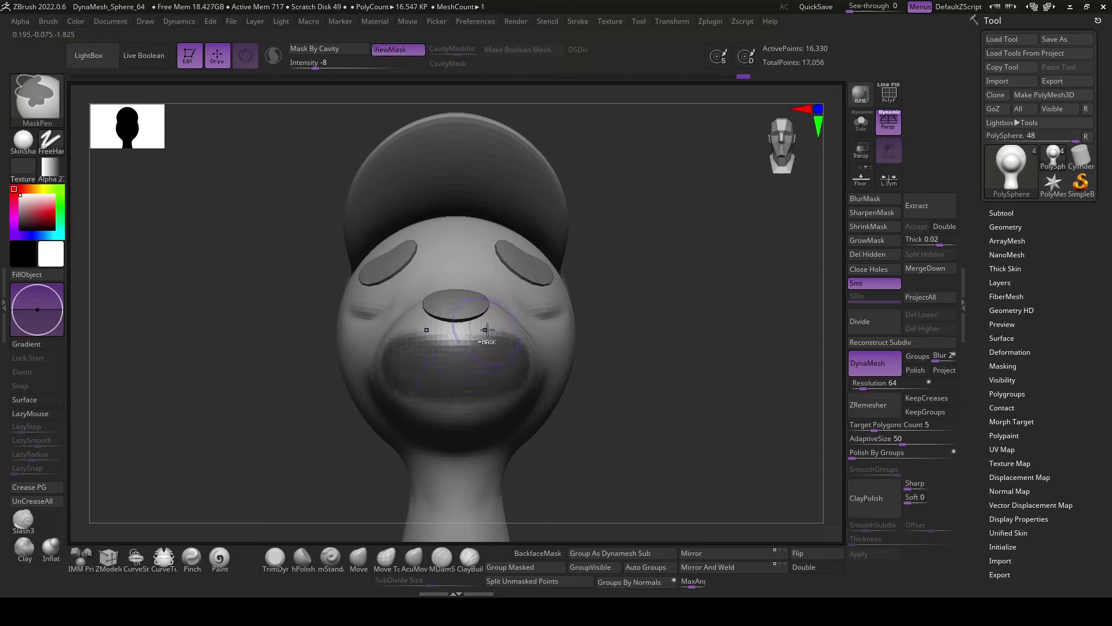
pyautogui.moveTo(658, 455); pyautogui.dragTo(515, 377)
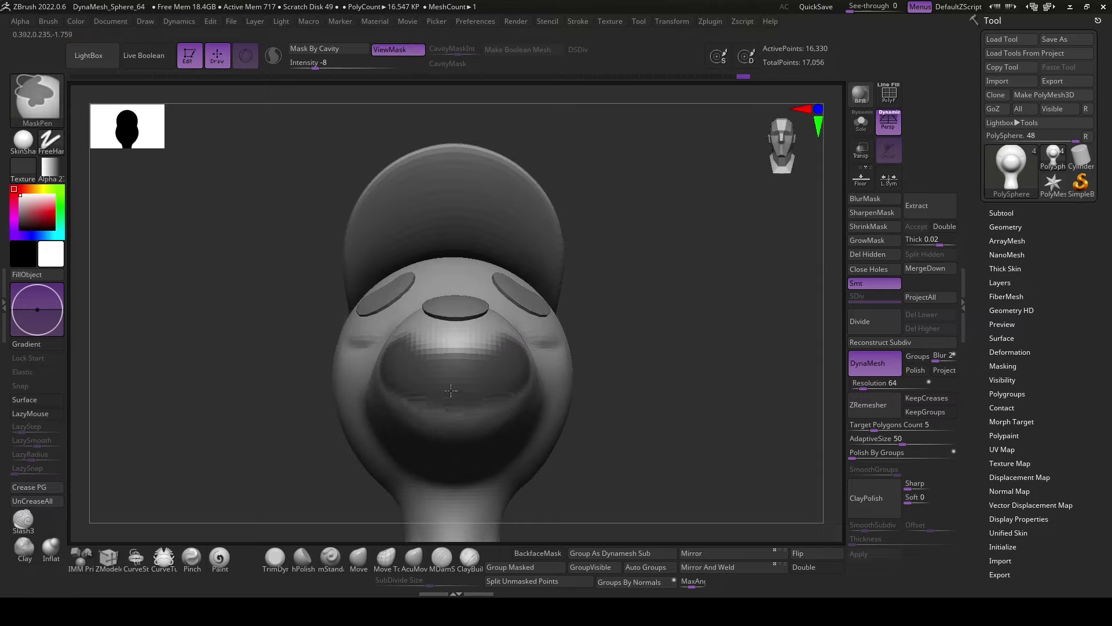
pyautogui.moveTo(682, 390); pyautogui.dragTo(695, 422)
pyautogui.press('space')
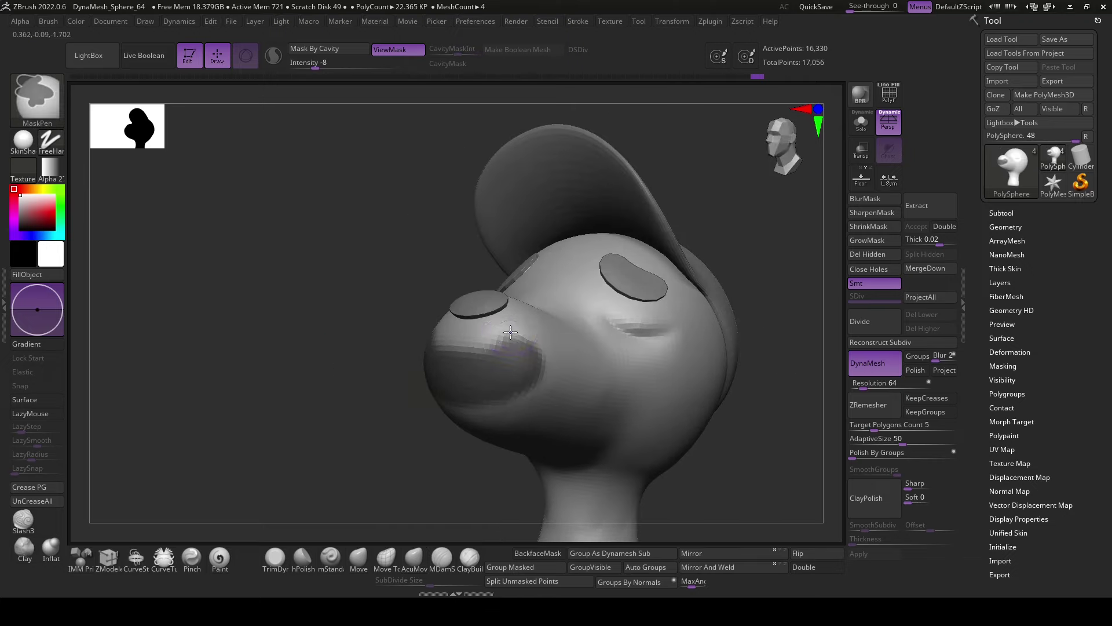
pyautogui.moveTo(405, 441); pyautogui.dragTo(373, 475)
# - Invert the mask and scale the mouth band inward with the Transpose gizmo
pyautogui.press('r')
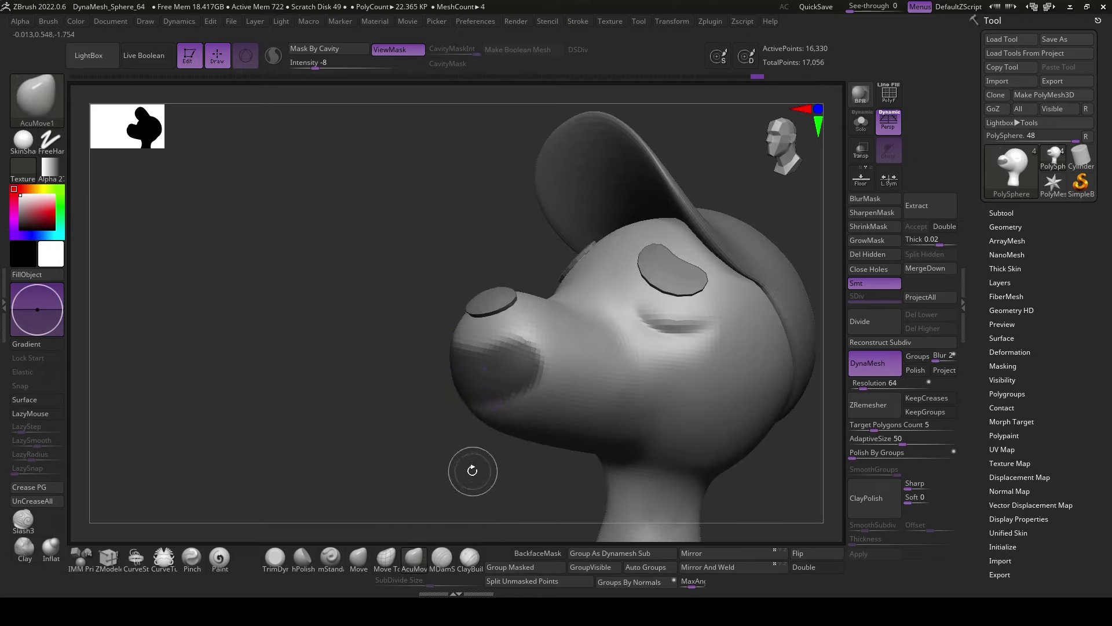
pyautogui.keyDown('ctrl'); pyautogui.click(473, 467); pyautogui.keyUp('ctrl')
pyautogui.moveTo(470, 473); pyautogui.dragTo(473, 476)
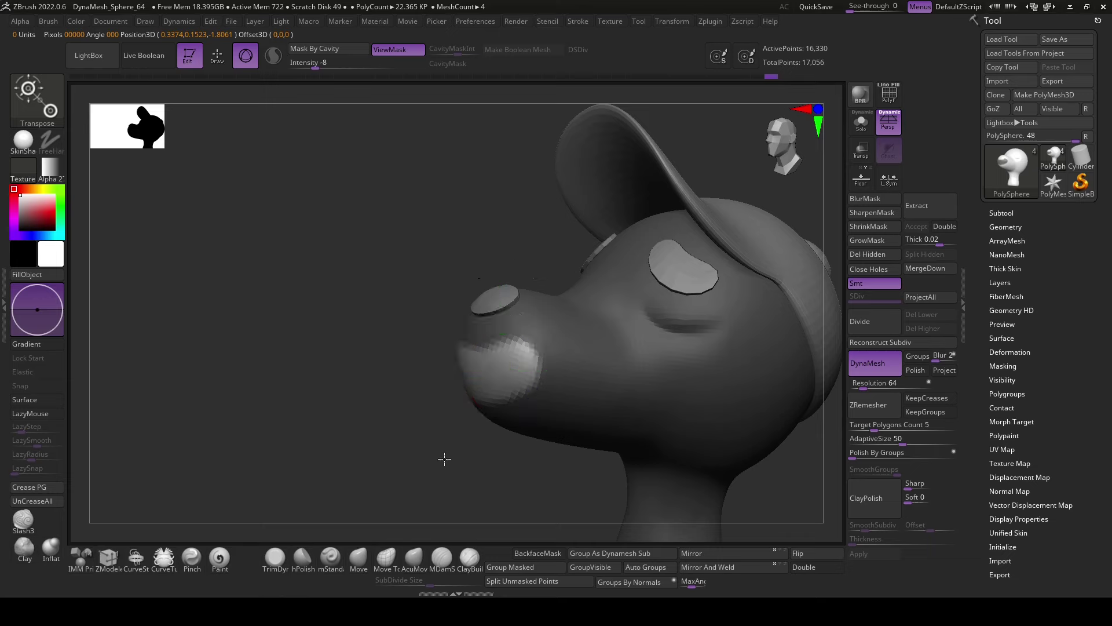
pyautogui.keyDown('alt'); pyautogui.click(487, 359); pyautogui.keyUp('alt')
pyautogui.moveTo(541, 318)
pyautogui.mouseDown()
pyautogui.moveTo(619, 319)
pyautogui.moveTo(568, 367)
pyautogui.mouseUp()
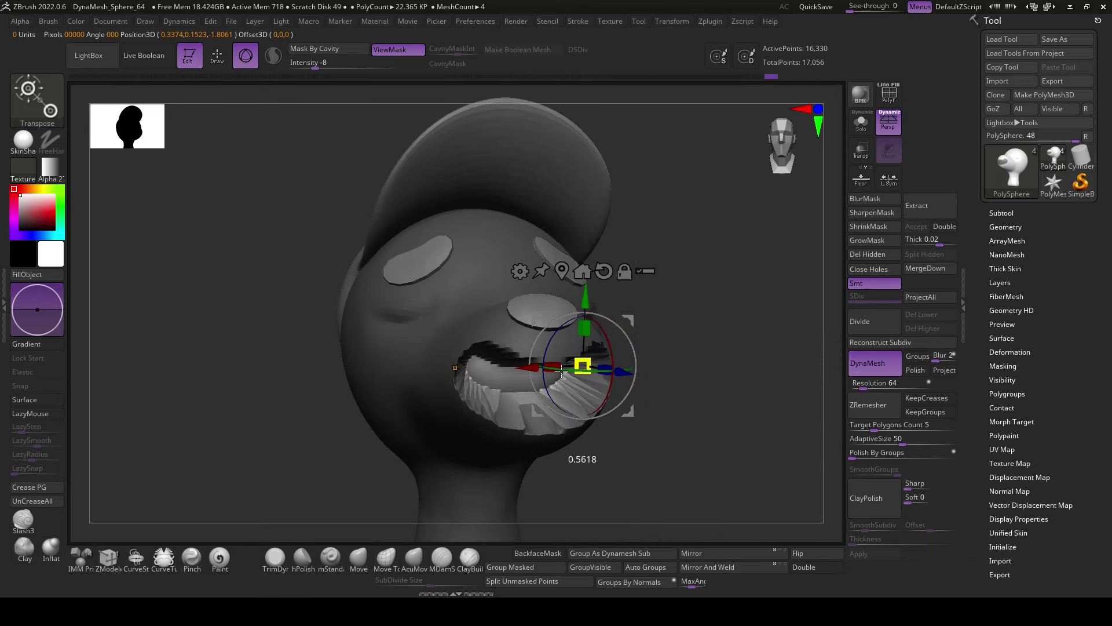
pyautogui.moveTo(676, 454); pyautogui.dragTo(860, 429)
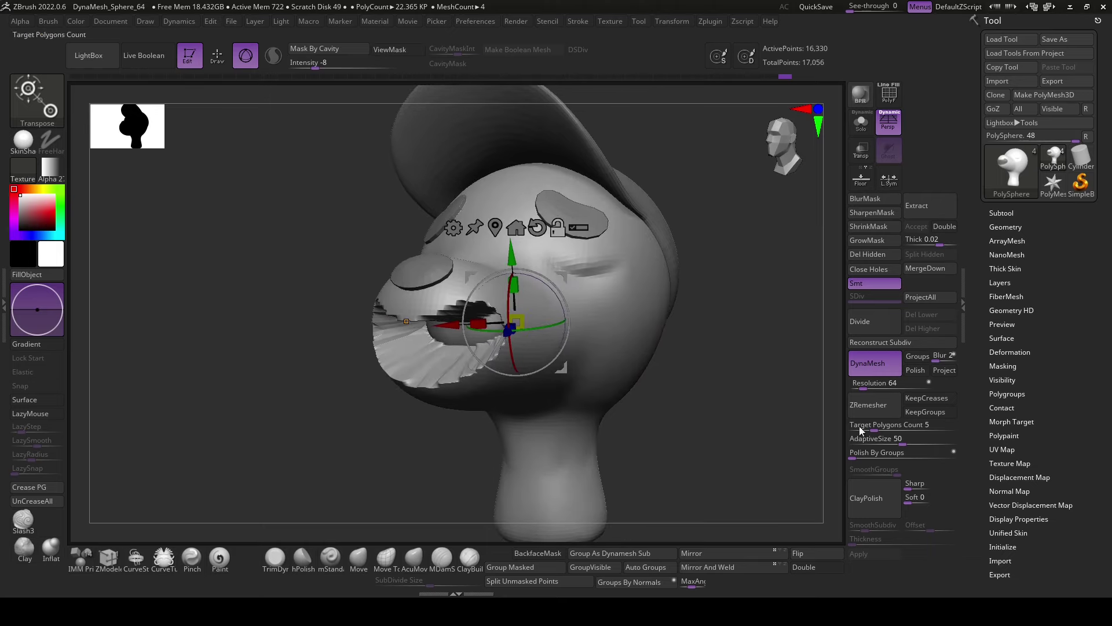
# - DynaMesh the head at resolution 208
pyautogui.write('400208')
pyautogui.press('Return')
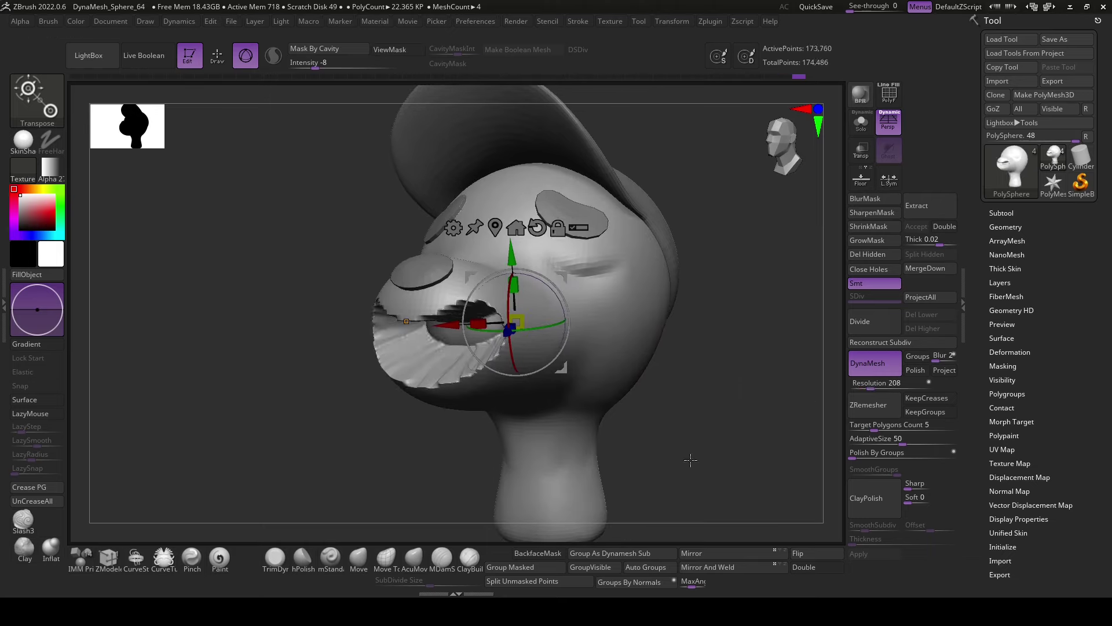
pyautogui.click(470, 557)
pyautogui.moveTo(695, 481); pyautogui.dragTo(420, 476)
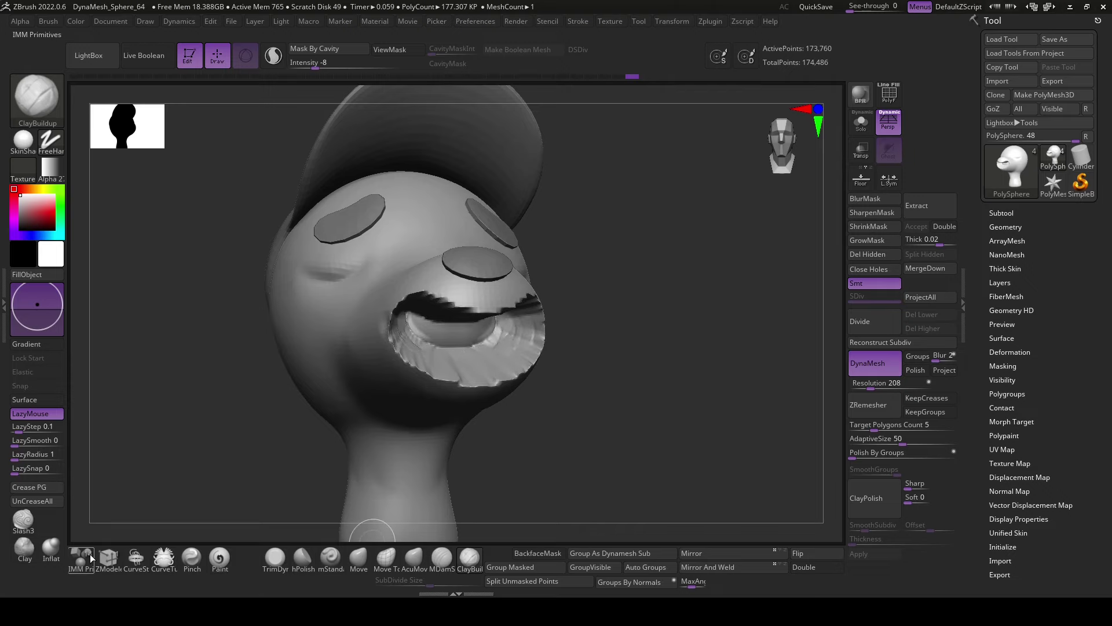
# - Soften the jagged mouth rim with the Inflate brush
pyautogui.click(51, 548)
pyautogui.moveTo(565, 356); pyautogui.dragTo(597, 388)
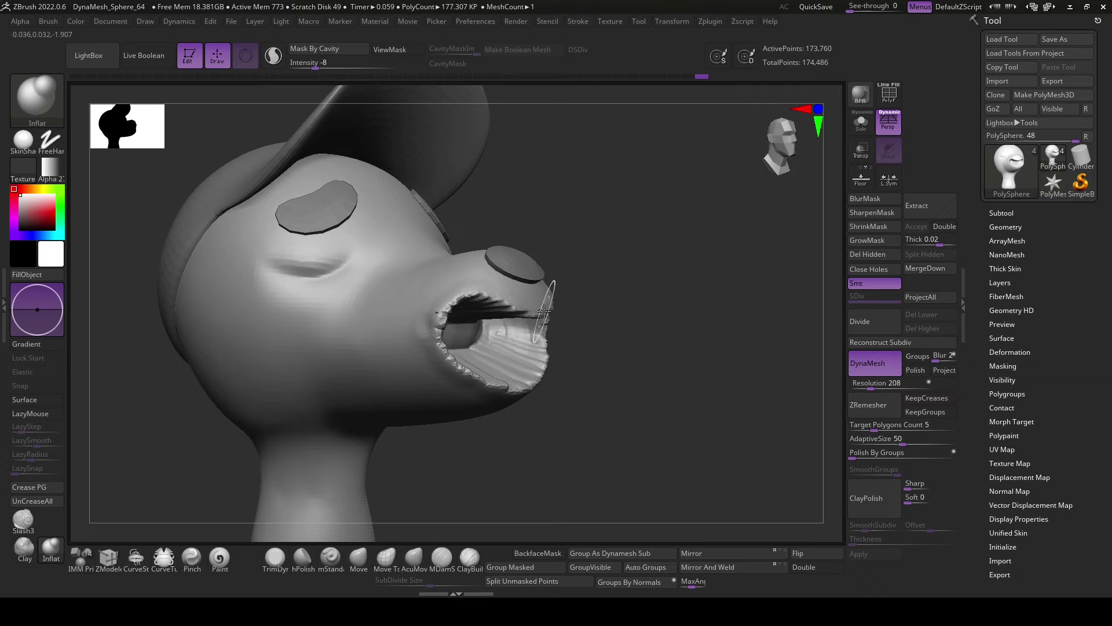
pyautogui.moveTo(619, 429)
pyautogui.mouseDown()
pyautogui.moveTo(631, 432)
pyautogui.moveTo(566, 467)
pyautogui.mouseUp()
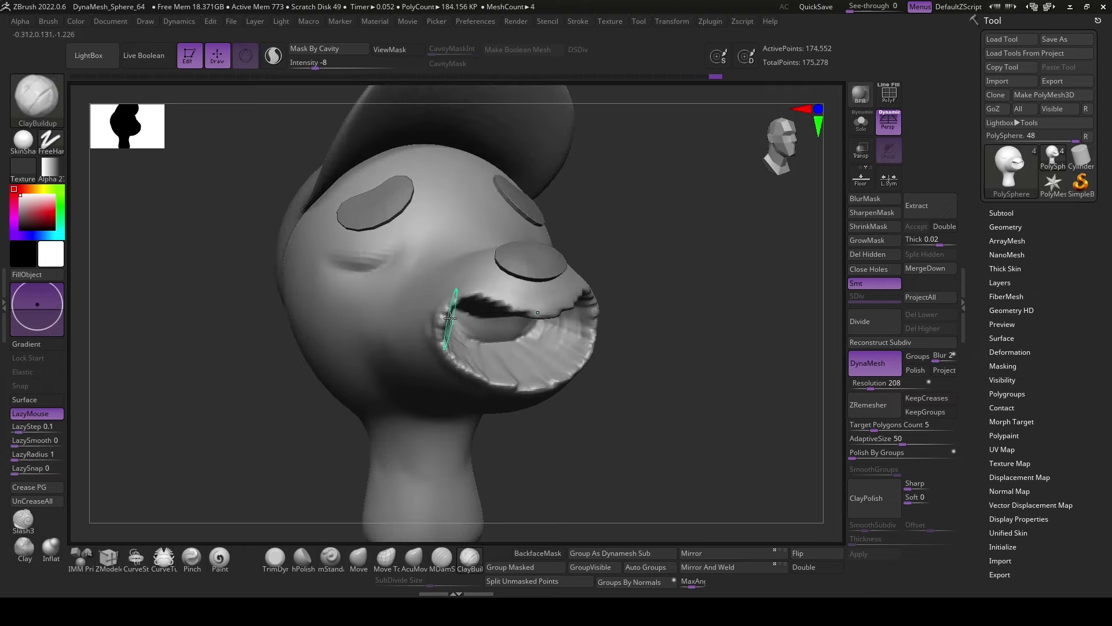
pyautogui.keyDown('shift'); pyautogui.moveTo(434, 313); pyautogui.dragTo(468, 365); pyautogui.keyUp('shift')
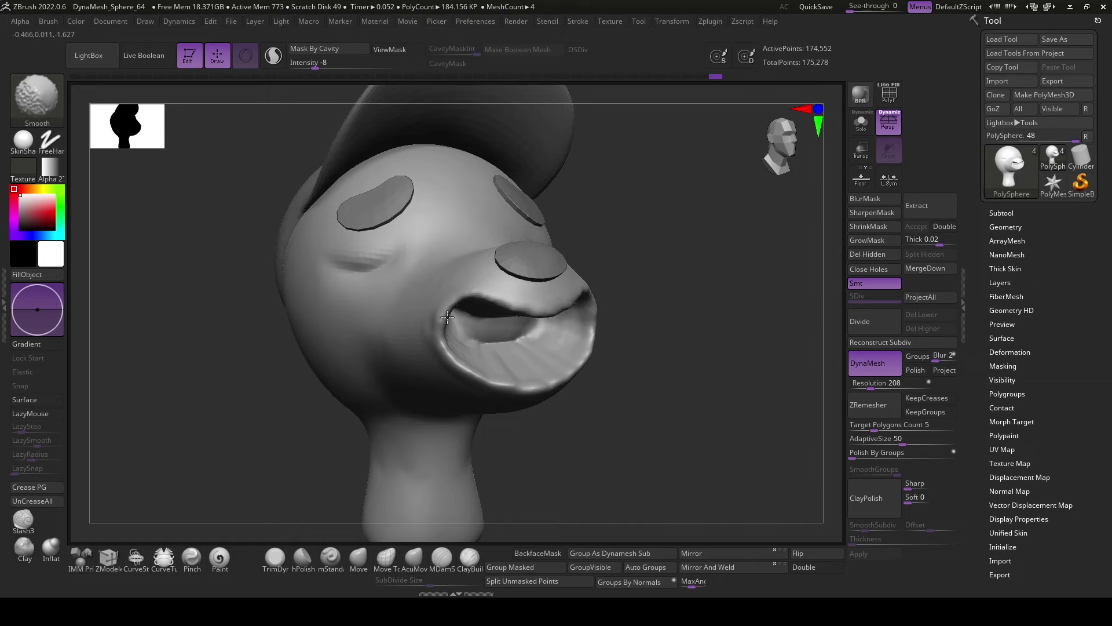
pyautogui.moveTo(707, 405); pyautogui.dragTo(624, 325)
# - Build up the mouth corners with lazy-mouse ClayBuildup strokes
pyautogui.press('l')
pyautogui.moveTo(570, 393); pyautogui.dragTo(589, 348)
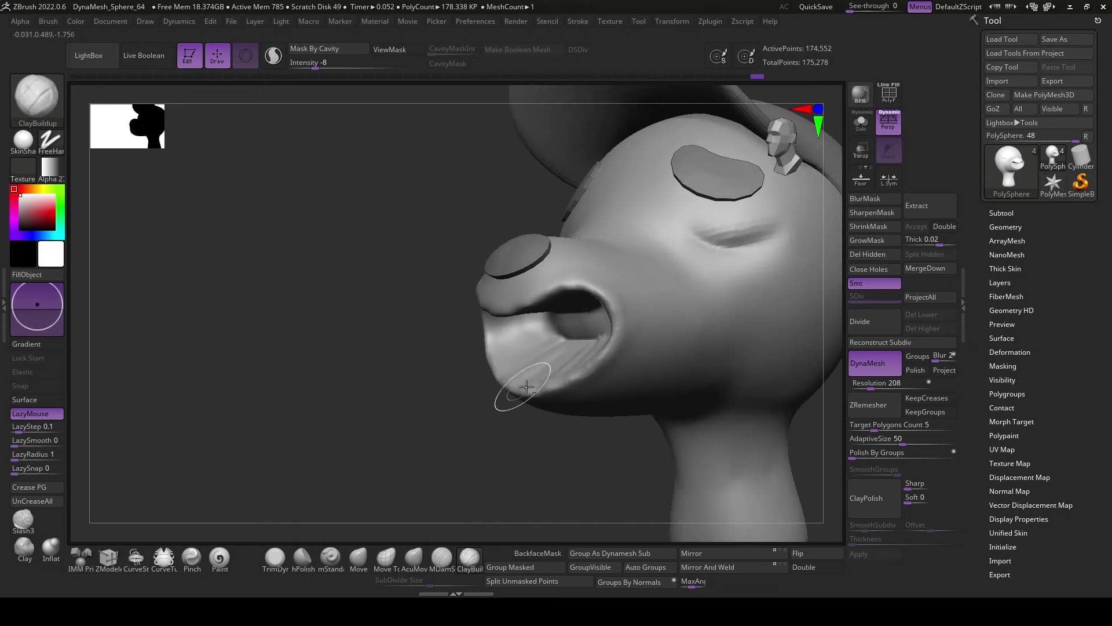
pyautogui.moveTo(568, 286); pyautogui.dragTo(596, 275)
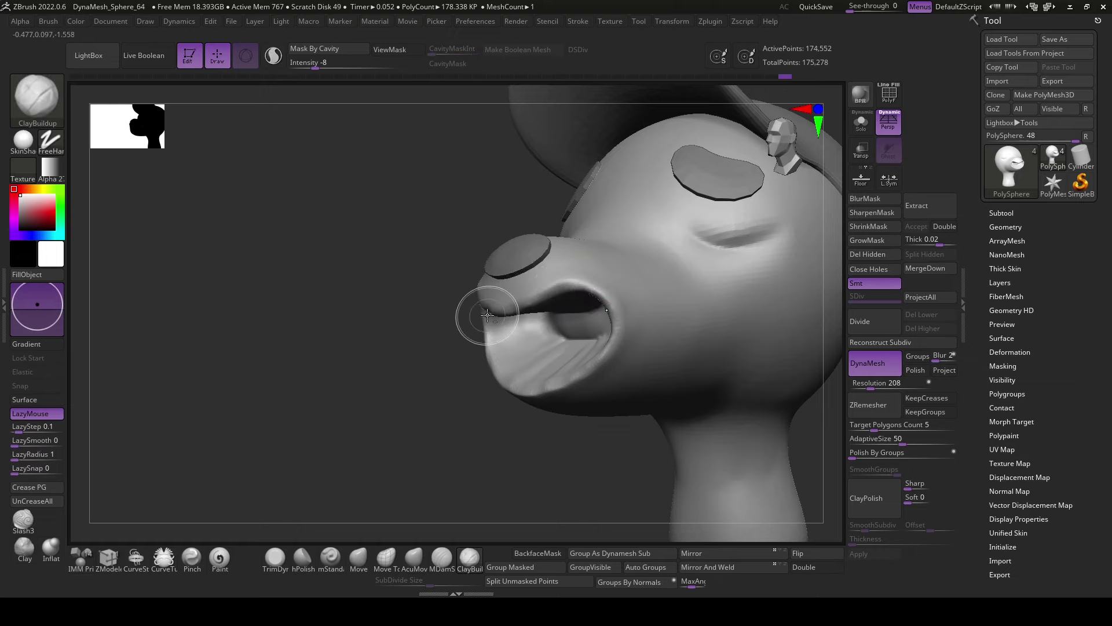
pyautogui.press('space')
pyautogui.moveTo(488, 315); pyautogui.dragTo(503, 340, button='right')
pyautogui.press('space')
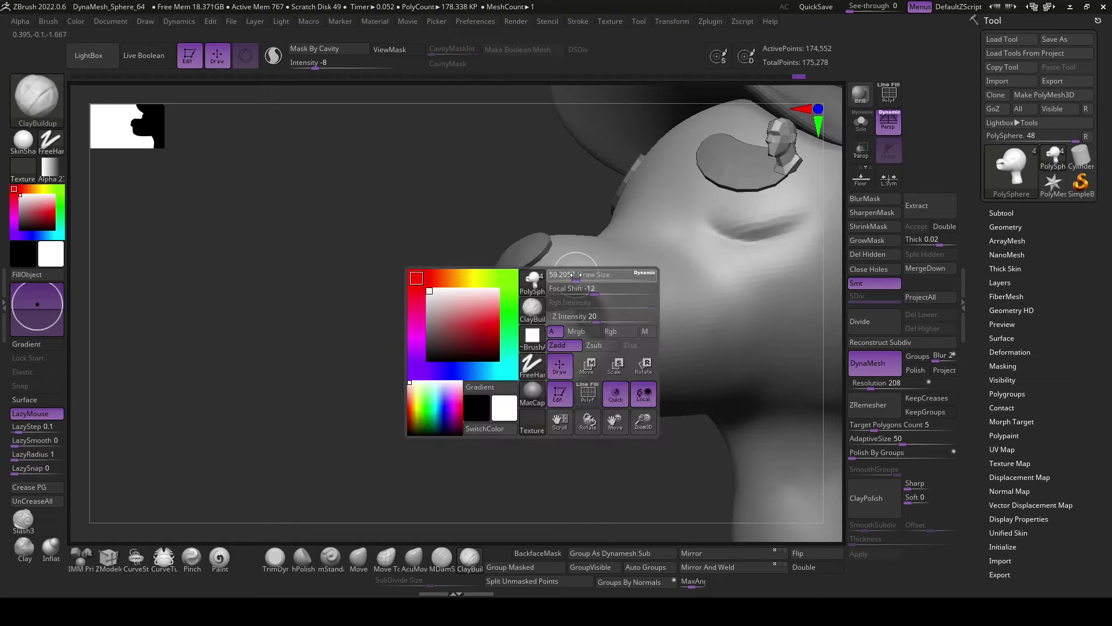
pyautogui.moveTo(587, 281); pyautogui.dragTo(616, 309)
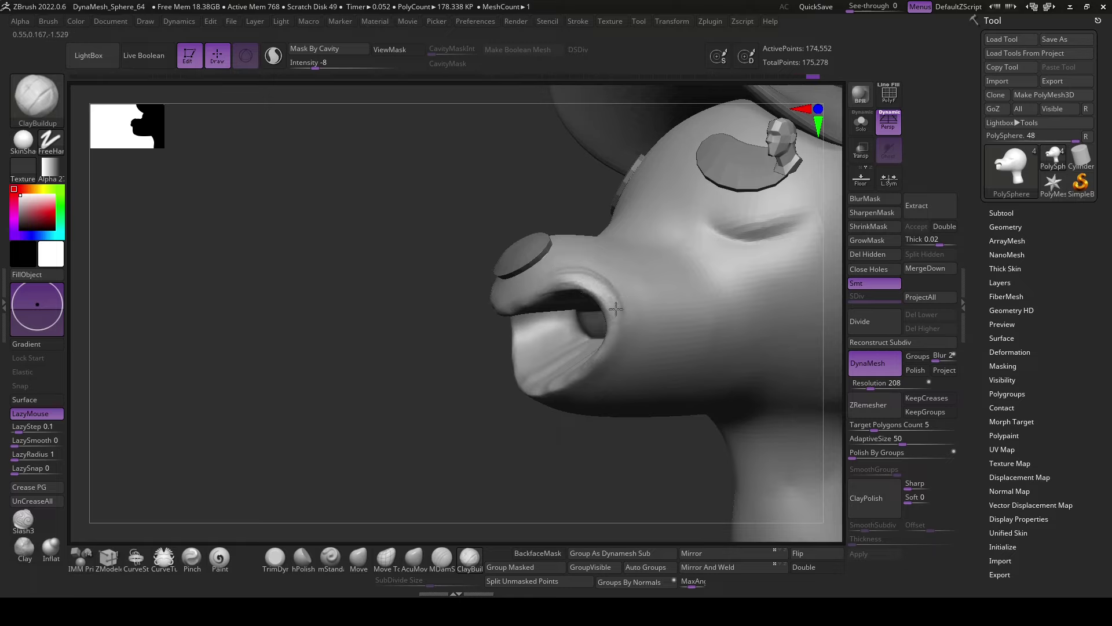
pyautogui.moveTo(583, 273); pyautogui.dragTo(550, 292)
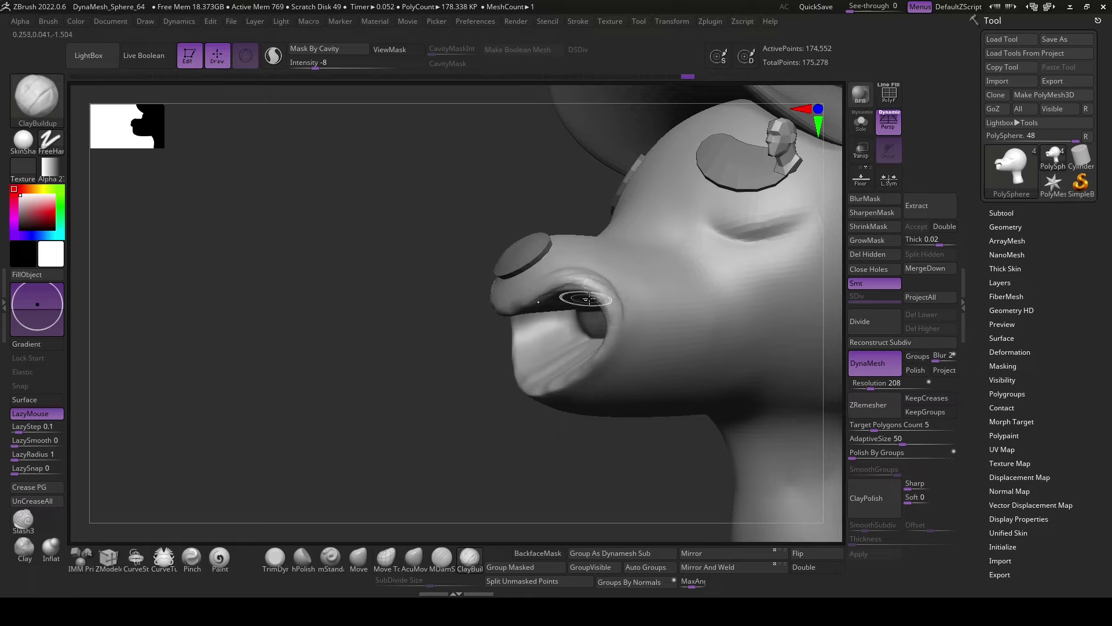
# - Shape the upper lip under the nose with MDamStandard and ClayBuildup
pyautogui.click(441, 557)
pyautogui.moveTo(451, 492); pyautogui.dragTo(584, 277)
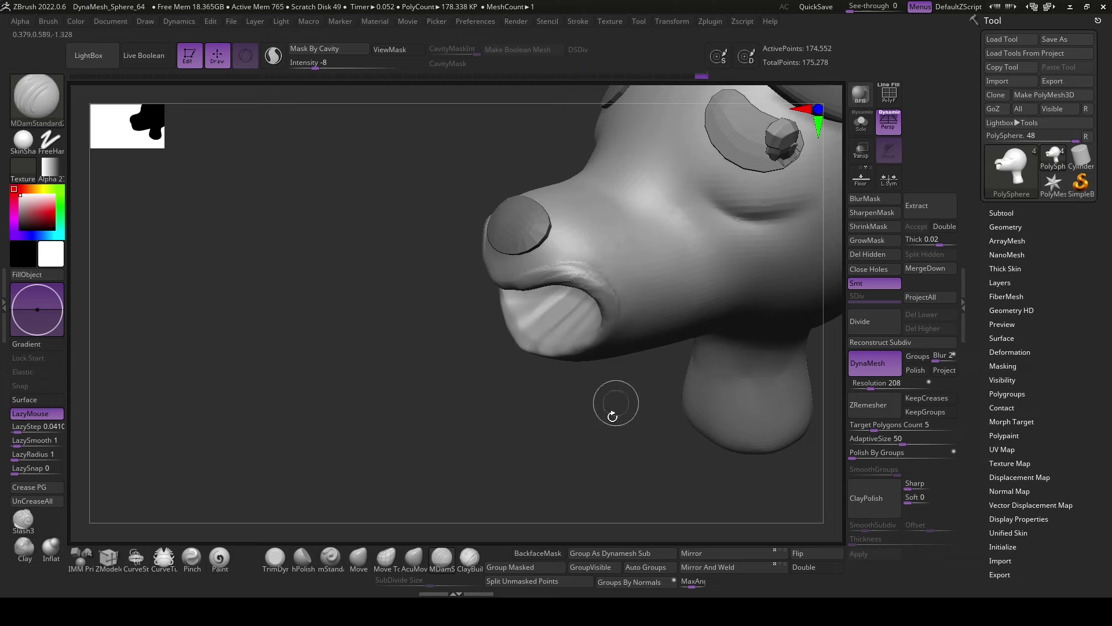
pyautogui.moveTo(640, 416)
pyautogui.mouseDown()
pyautogui.moveTo(537, 451)
pyautogui.moveTo(455, 502)
pyautogui.moveTo(472, 286)
pyautogui.mouseUp()
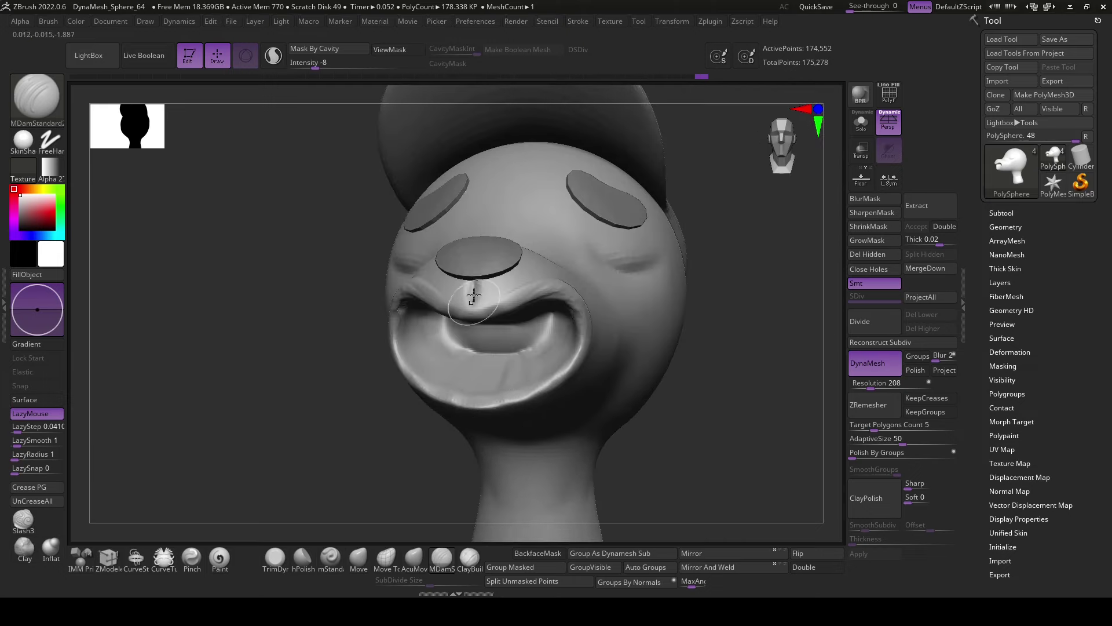
pyautogui.click(475, 563)
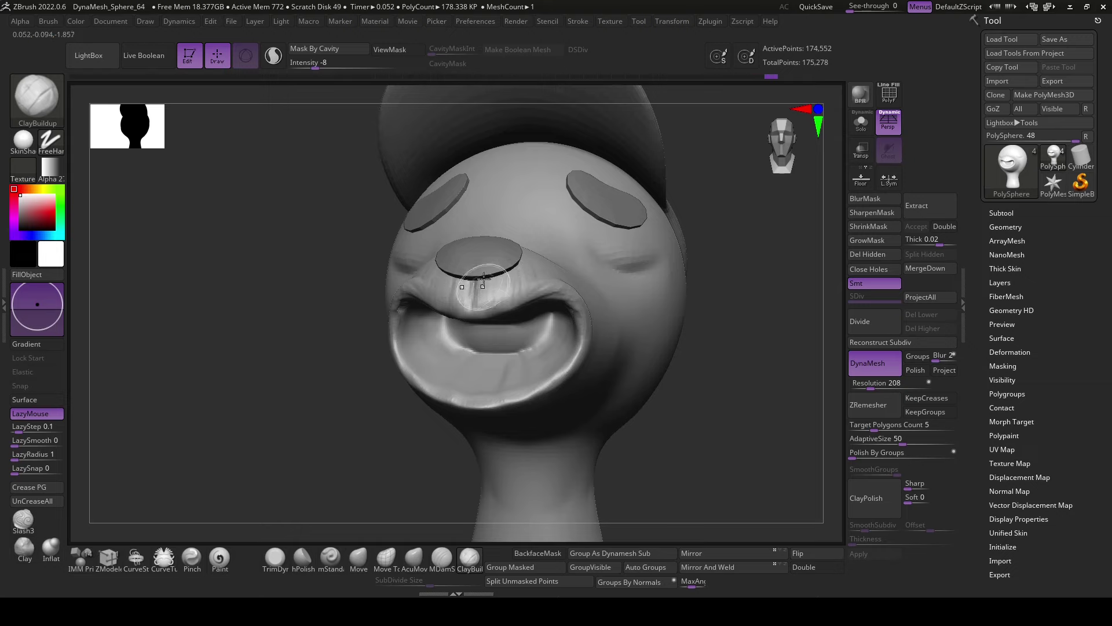
pyautogui.moveTo(521, 276); pyautogui.dragTo(502, 278)
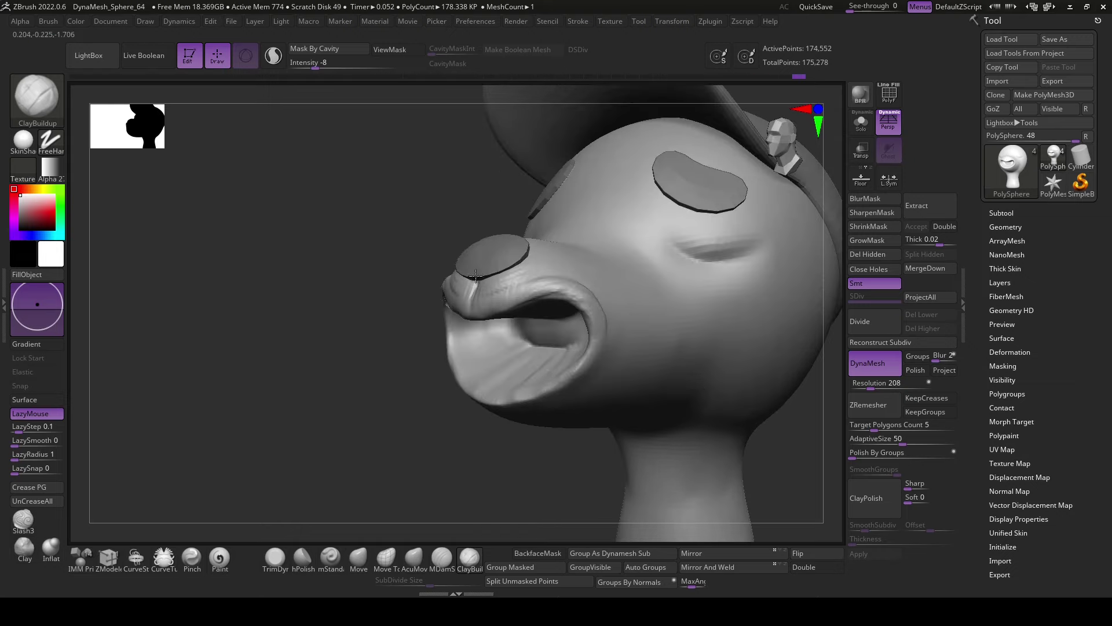
# - Move the Extract3 nose disc onto the snout tip, then reselect the head
pyautogui.keyDown('alt'); pyautogui.click(498, 253); pyautogui.keyUp('alt')
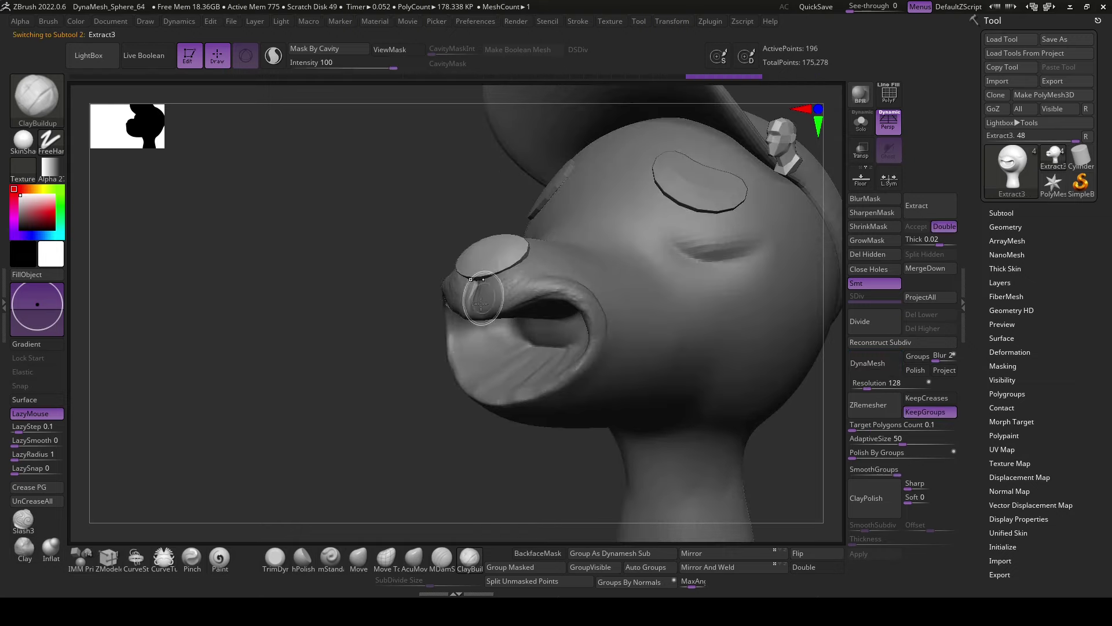
pyautogui.press('w')
pyautogui.moveTo(500, 250)
pyautogui.mouseDown()
pyautogui.moveTo(535, 212)
pyautogui.moveTo(527, 191)
pyautogui.moveTo(502, 238)
pyautogui.mouseUp()
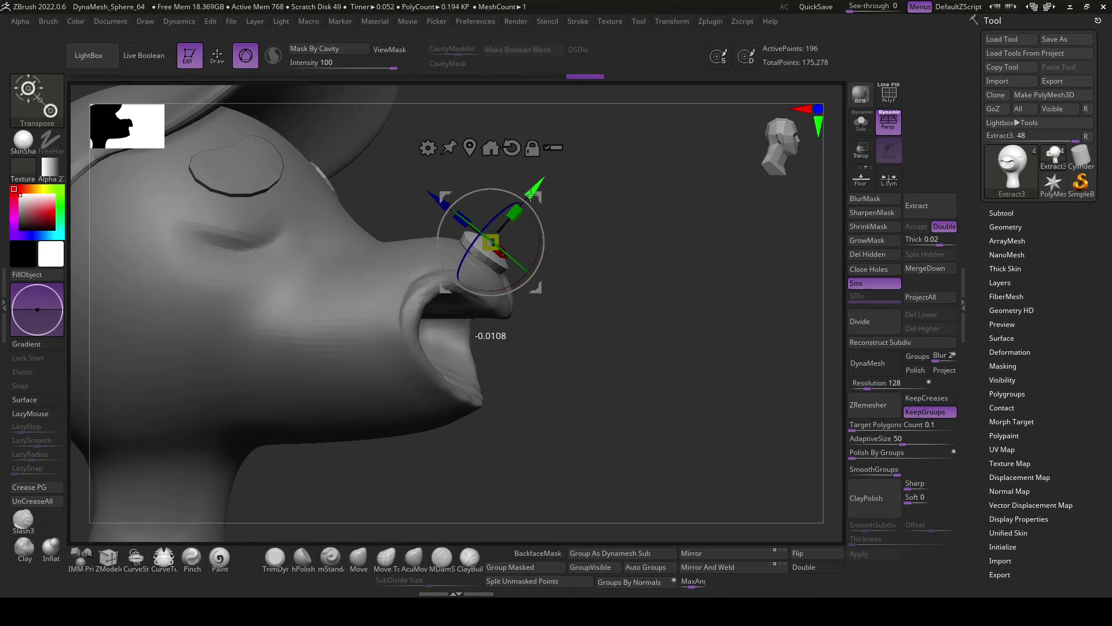
pyautogui.moveTo(504, 232); pyautogui.dragTo(488, 235)
pyautogui.press('q')
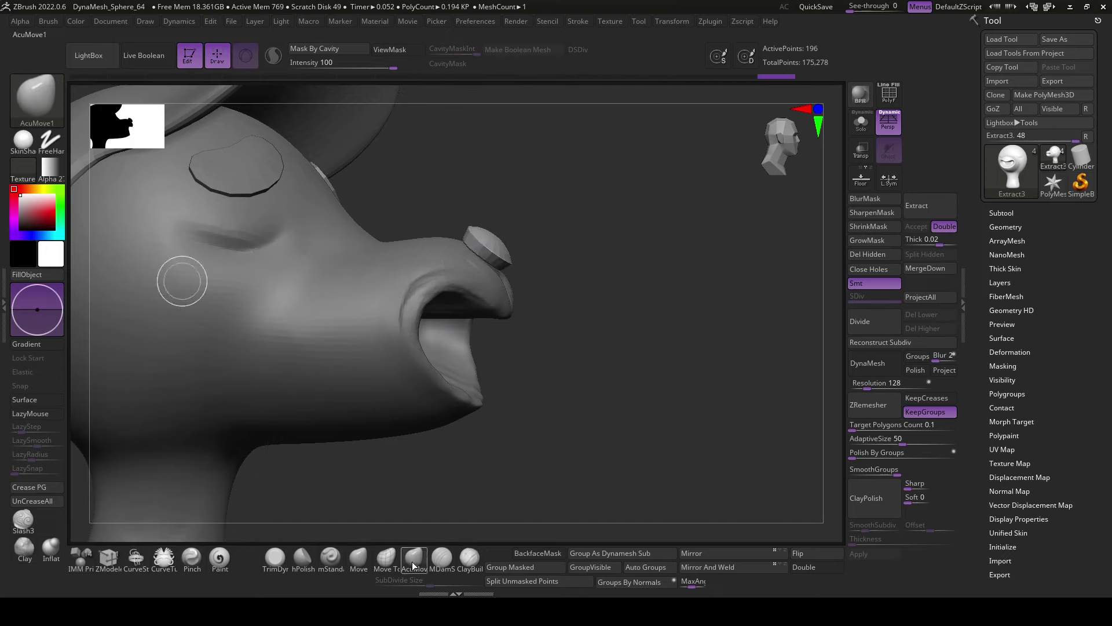
pyautogui.keyDown('alt'); pyautogui.click(483, 259); pyautogui.keyUp('alt')
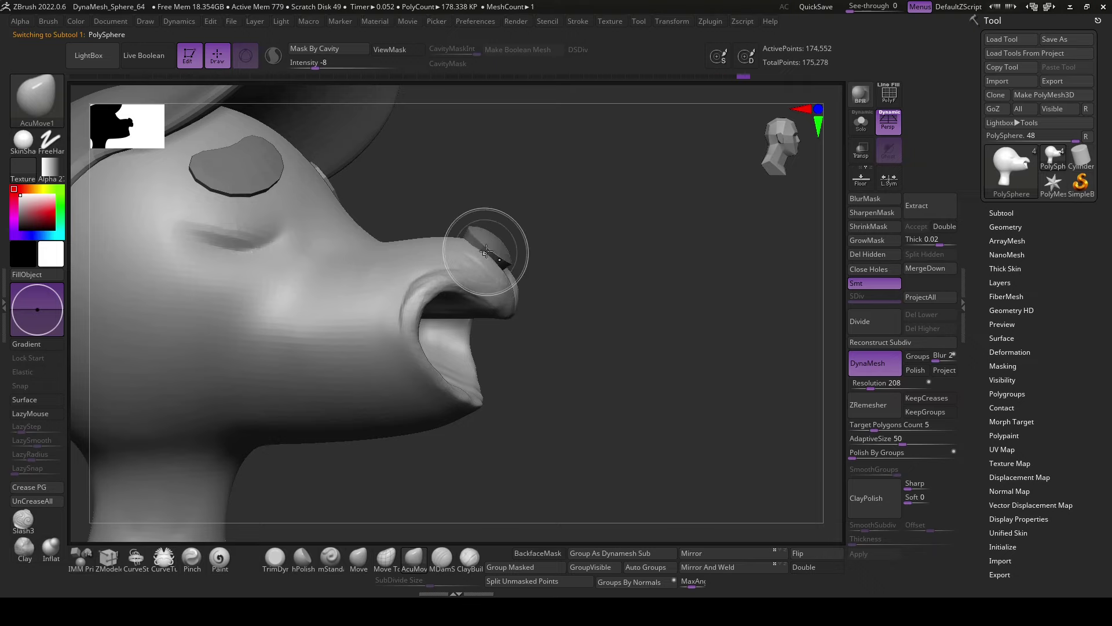
# - Fill in the tongue surface inside the mouth with ClayBuildup
pyautogui.keyDown('shift'); pyautogui.moveTo(603, 305); pyautogui.dragTo(559, 266); pyautogui.keyUp('shift')
pyautogui.press('space')
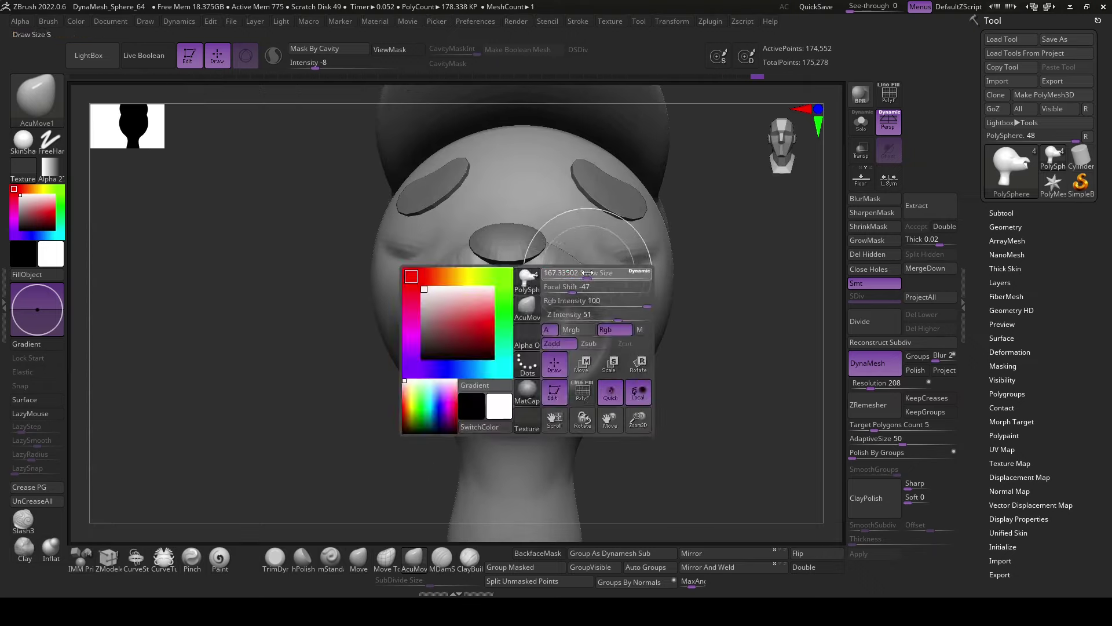
pyautogui.moveTo(681, 298)
pyautogui.mouseDown()
pyautogui.moveTo(546, 456)
pyautogui.moveTo(571, 417)
pyautogui.moveTo(576, 427)
pyautogui.mouseUp()
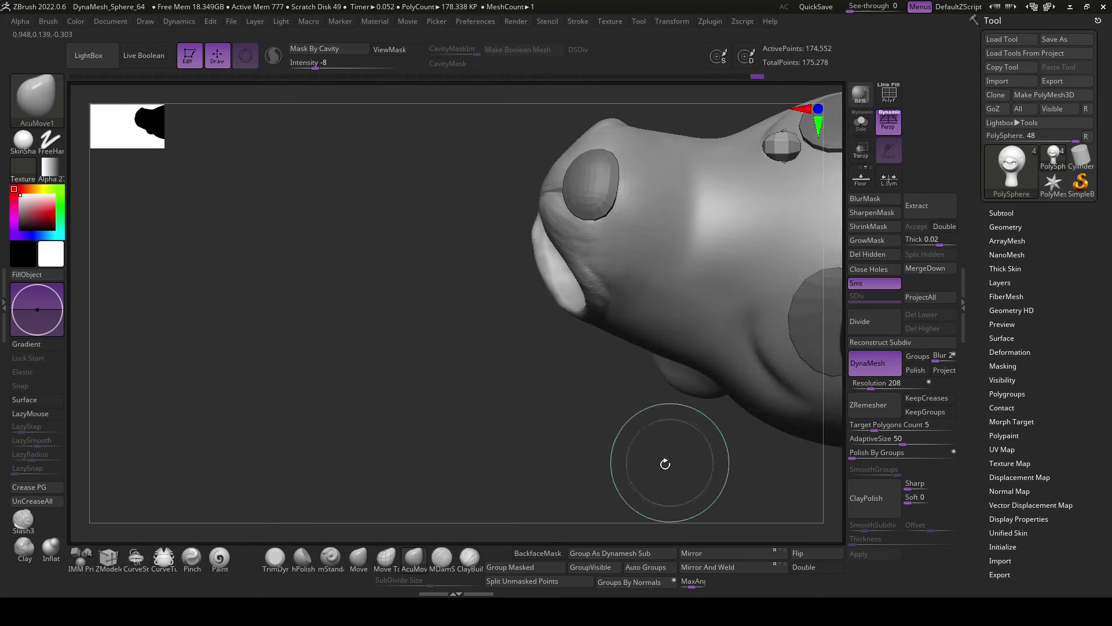
pyautogui.moveTo(665, 462)
pyautogui.mouseDown()
pyautogui.moveTo(509, 454)
pyautogui.moveTo(606, 285)
pyautogui.moveTo(548, 451)
pyautogui.moveTo(730, 452)
pyautogui.moveTo(497, 518)
pyautogui.mouseUp()
pyautogui.click(442, 558)
pyautogui.moveTo(736, 386); pyautogui.dragTo(653, 337)
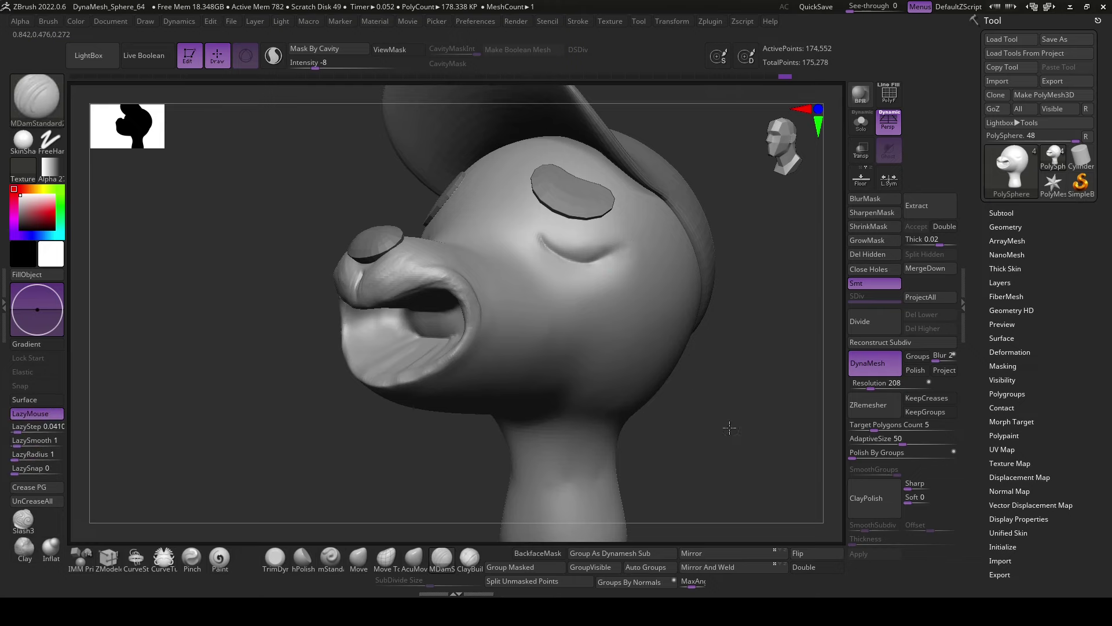
pyautogui.moveTo(727, 427); pyautogui.dragTo(442, 497)
pyautogui.click(469, 558)
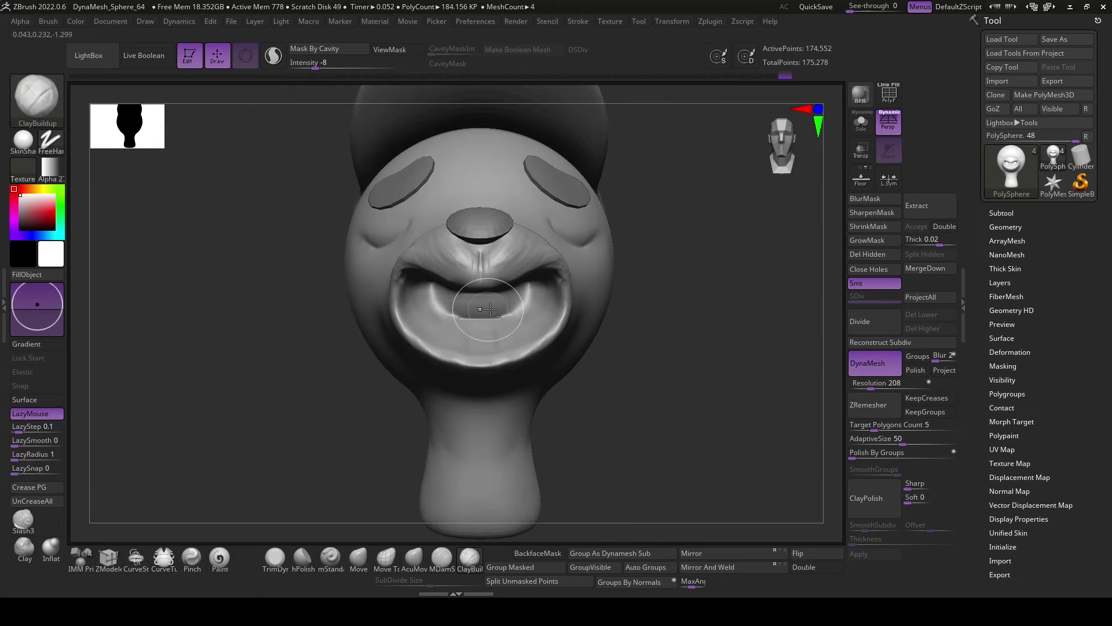
pyautogui.moveTo(491, 299); pyautogui.dragTo(522, 290)
# - Smooth the mouth interior with BackfaceMask enabled
pyautogui.press('shift')
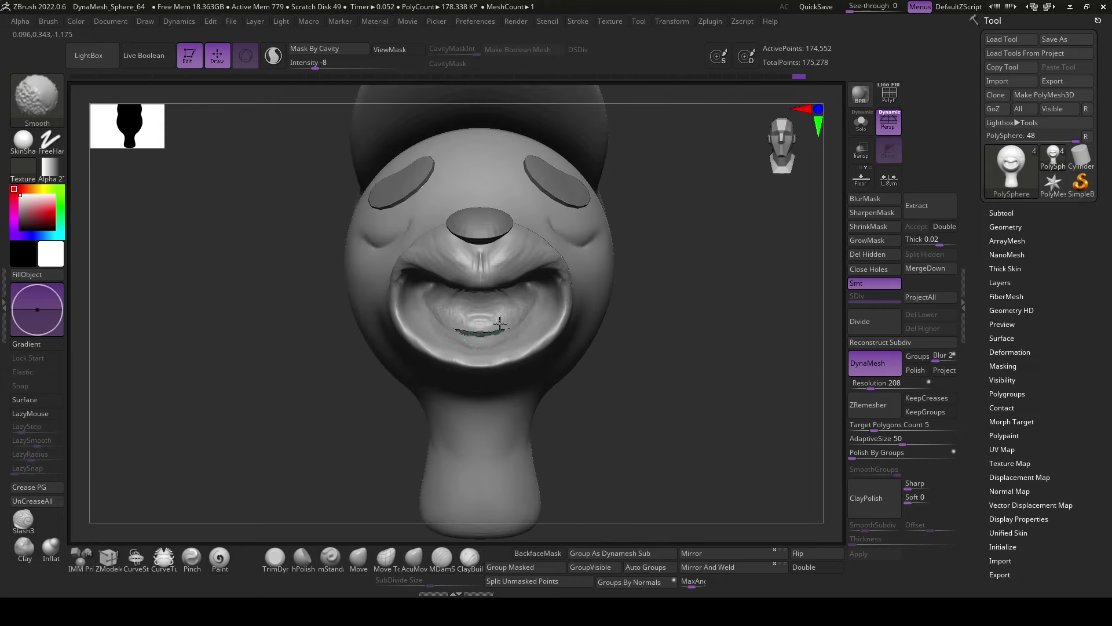
pyautogui.moveTo(503, 284); pyautogui.dragTo(672, 377, button='right')
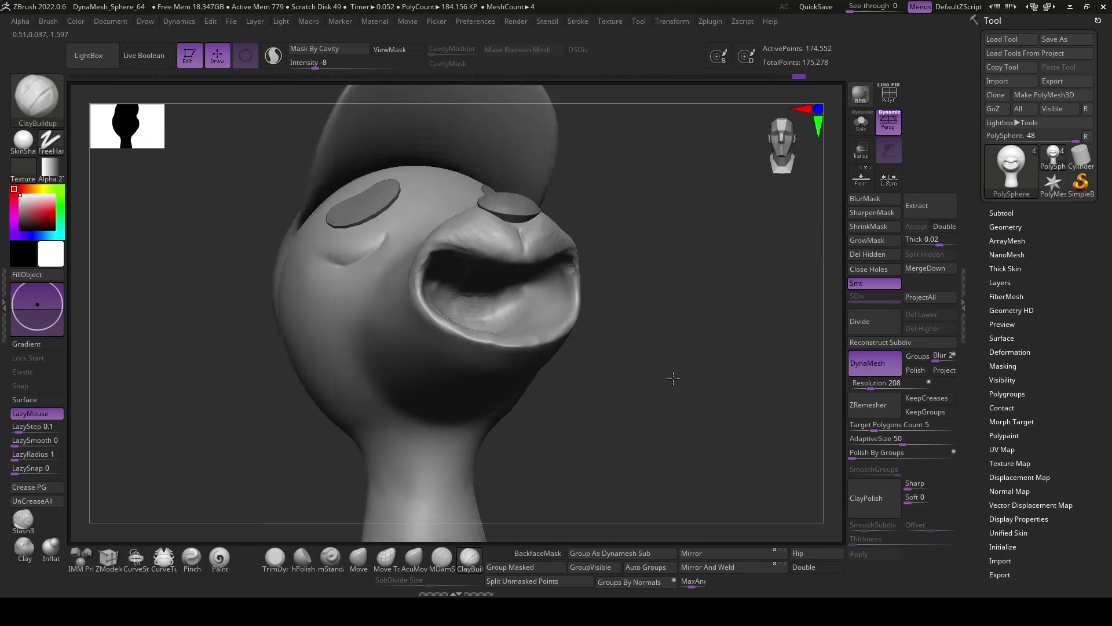
pyautogui.click(543, 555)
pyautogui.moveTo(568, 510); pyautogui.dragTo(651, 398, button='right')
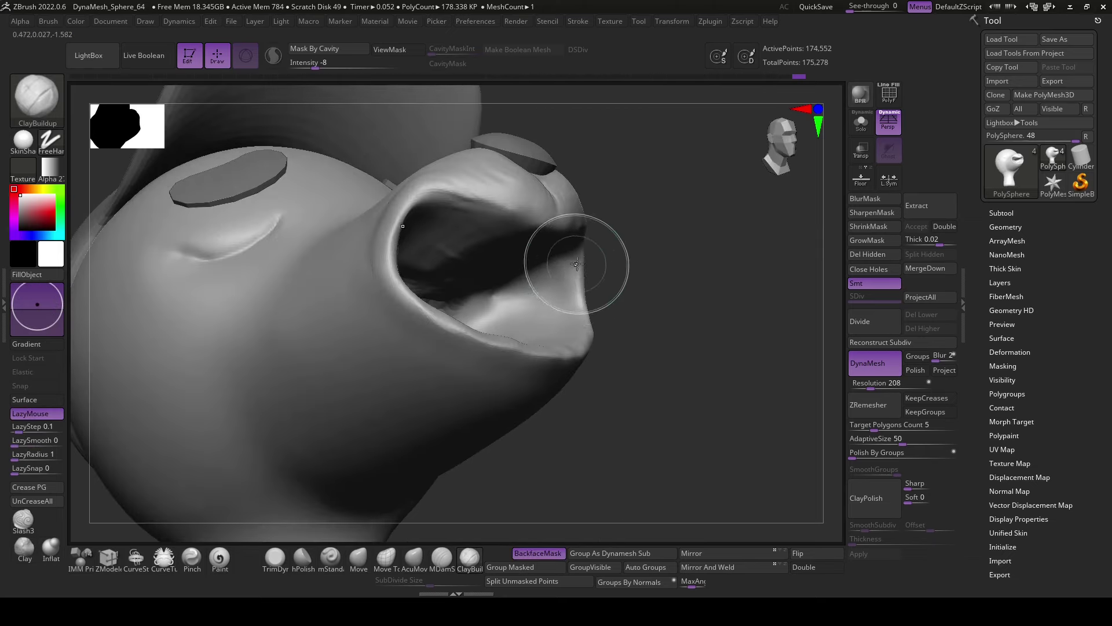
pyautogui.moveTo(579, 250); pyautogui.dragTo(636, 268, button='right')
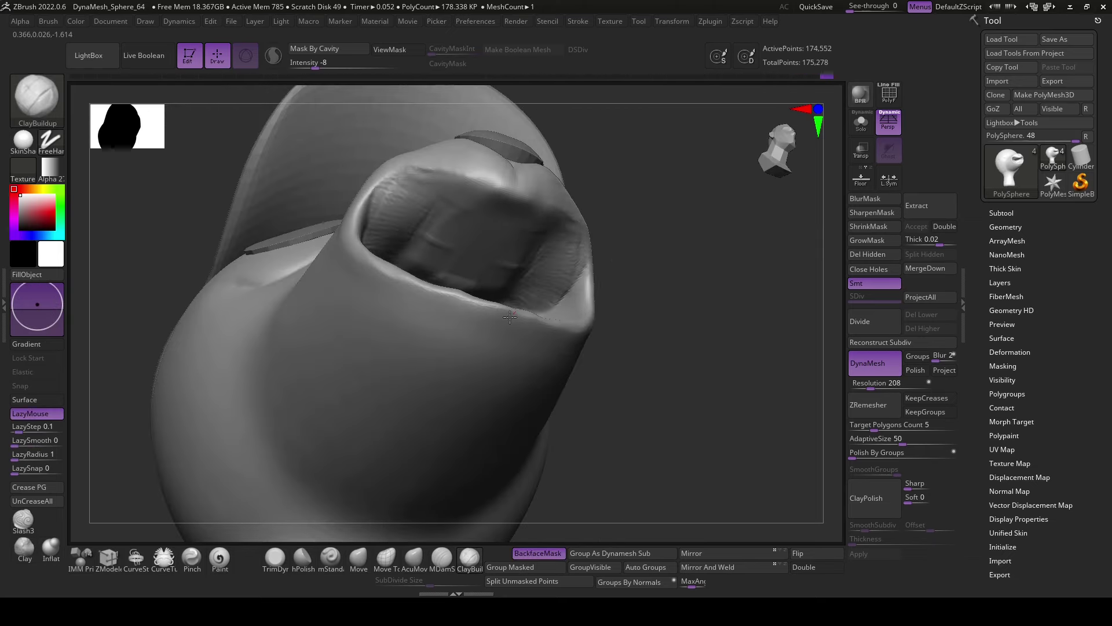
pyautogui.moveTo(551, 242)
pyautogui.mouseDown(button='right')
pyautogui.moveTo(688, 373)
pyautogui.moveTo(666, 274)
pyautogui.mouseUp(button='right')
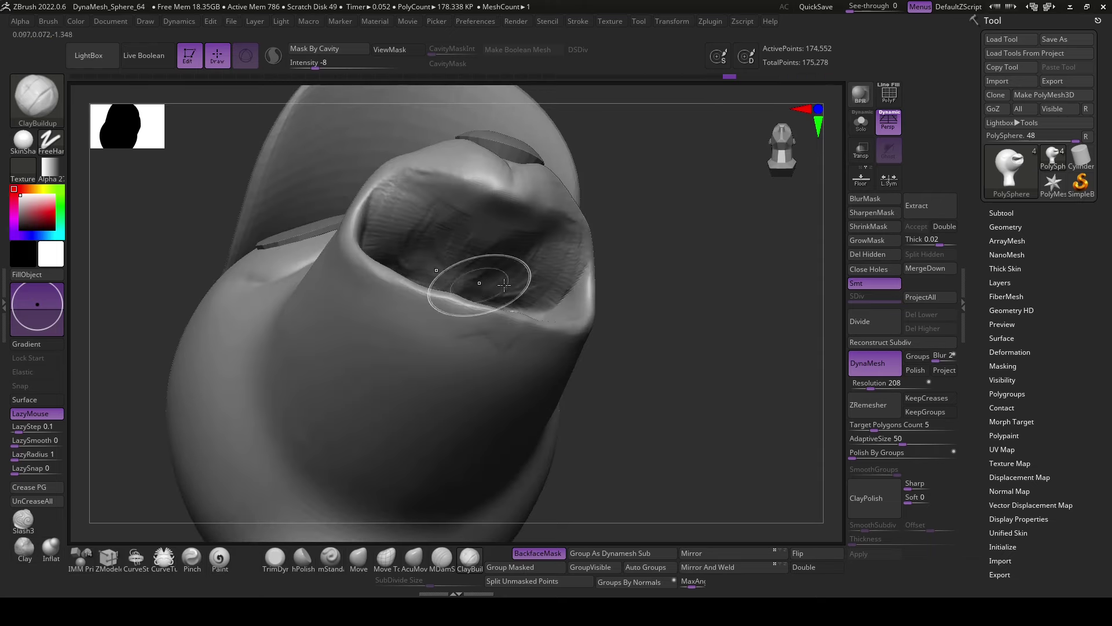
pyautogui.moveTo(459, 293); pyautogui.dragTo(500, 375, button='right')
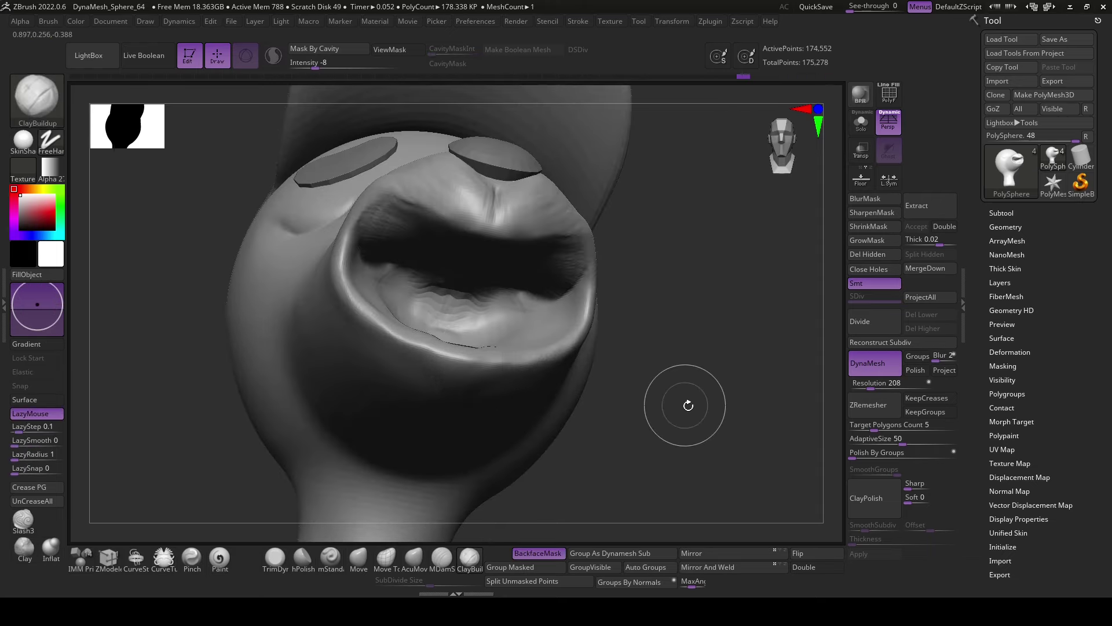
pyautogui.moveTo(683, 397); pyautogui.dragTo(548, 288, button='right')
pyautogui.moveTo(471, 286)
pyautogui.mouseDown(button='right')
pyautogui.moveTo(670, 402)
pyautogui.moveTo(540, 458)
pyautogui.moveTo(610, 447)
pyautogui.moveTo(515, 307)
pyautogui.mouseUp(button='right')
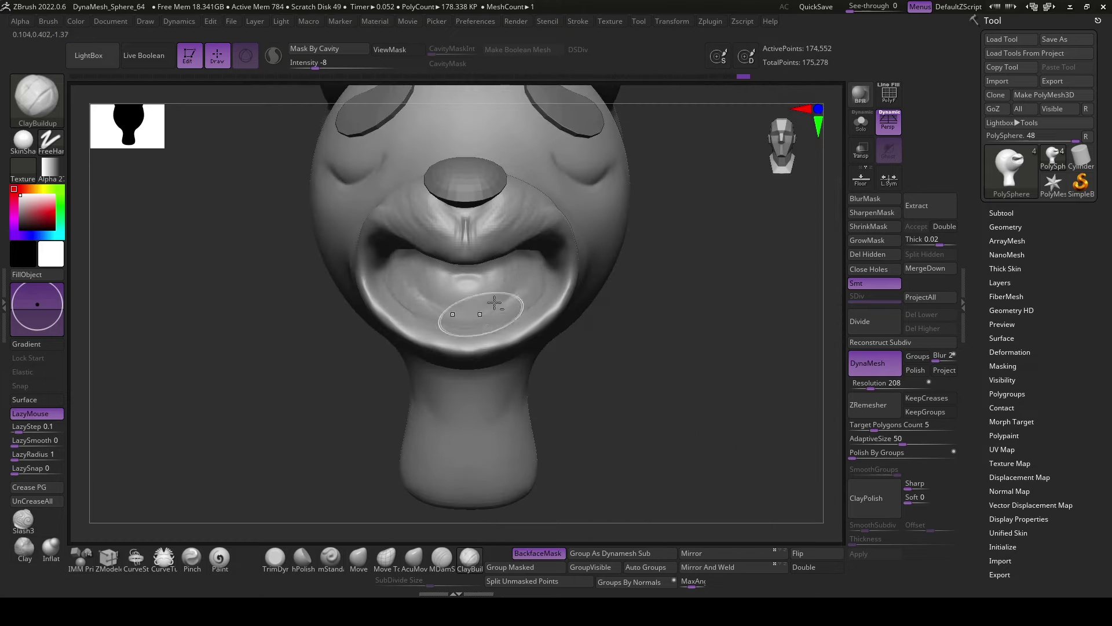
pyautogui.moveTo(585, 346); pyautogui.dragTo(596, 331, button='right')
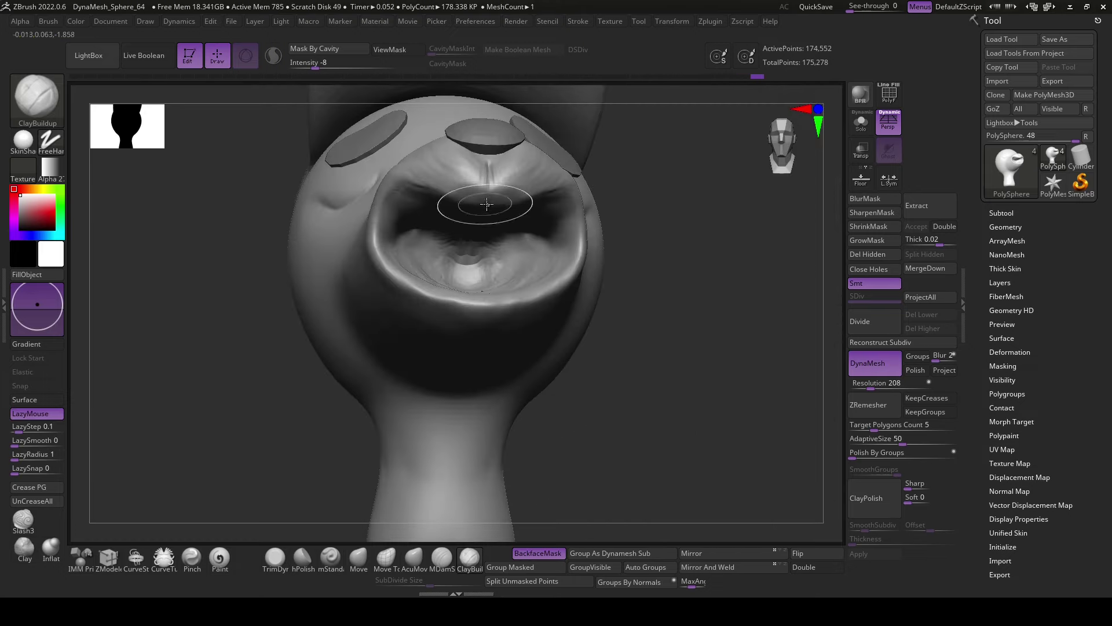
# - Pull the lower lip inward with the AcuMove brush
pyautogui.press('b')
pyautogui.press('a')
pyautogui.press('m')
pyautogui.moveTo(576, 460); pyautogui.dragTo(440, 186, button='right')
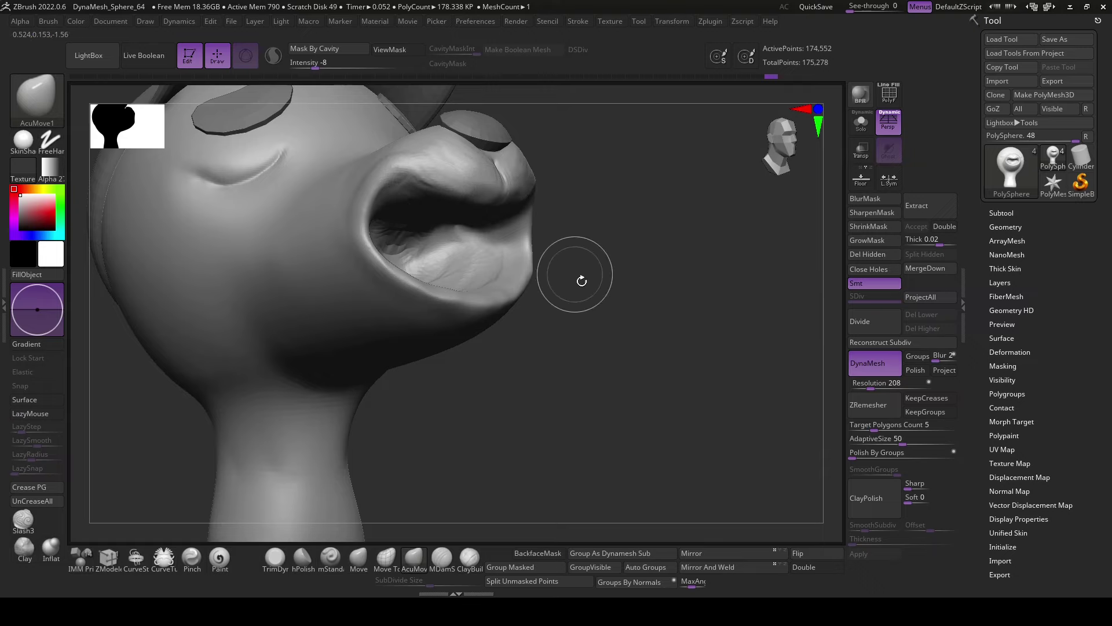
pyautogui.moveTo(582, 280); pyautogui.dragTo(377, 186, button='right')
pyautogui.moveTo(377, 186)
pyautogui.mouseDown()
pyautogui.moveTo(363, 203)
pyautogui.moveTo(379, 257)
pyautogui.mouseUp()
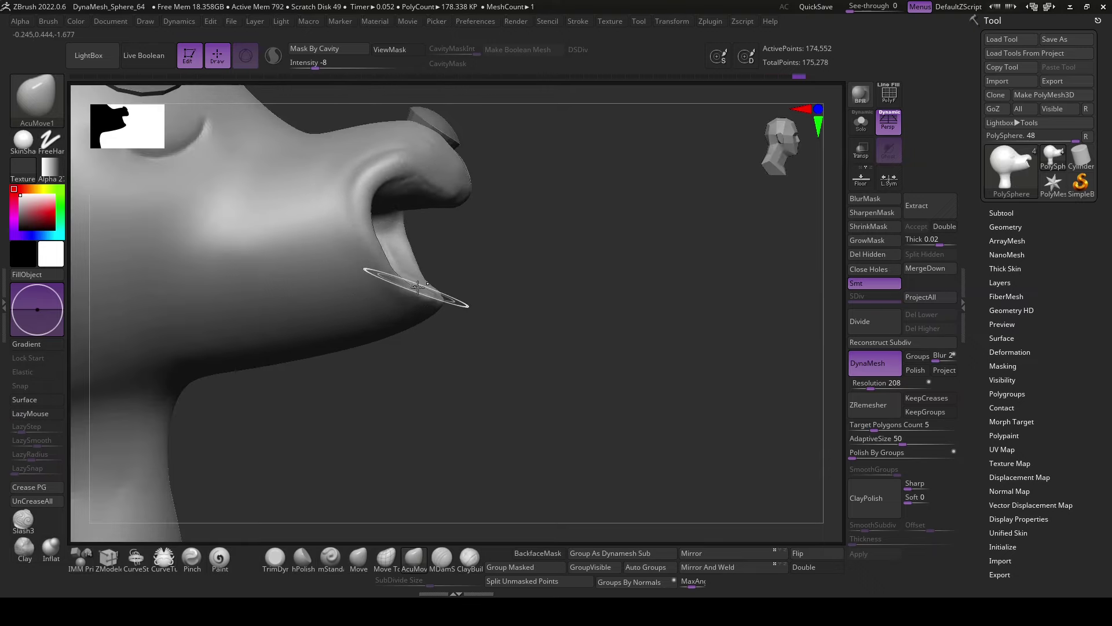
# - Build up clay along the mouth, jaw and cheek
pyautogui.press('b')
pyautogui.press('c')
pyautogui.press('b')
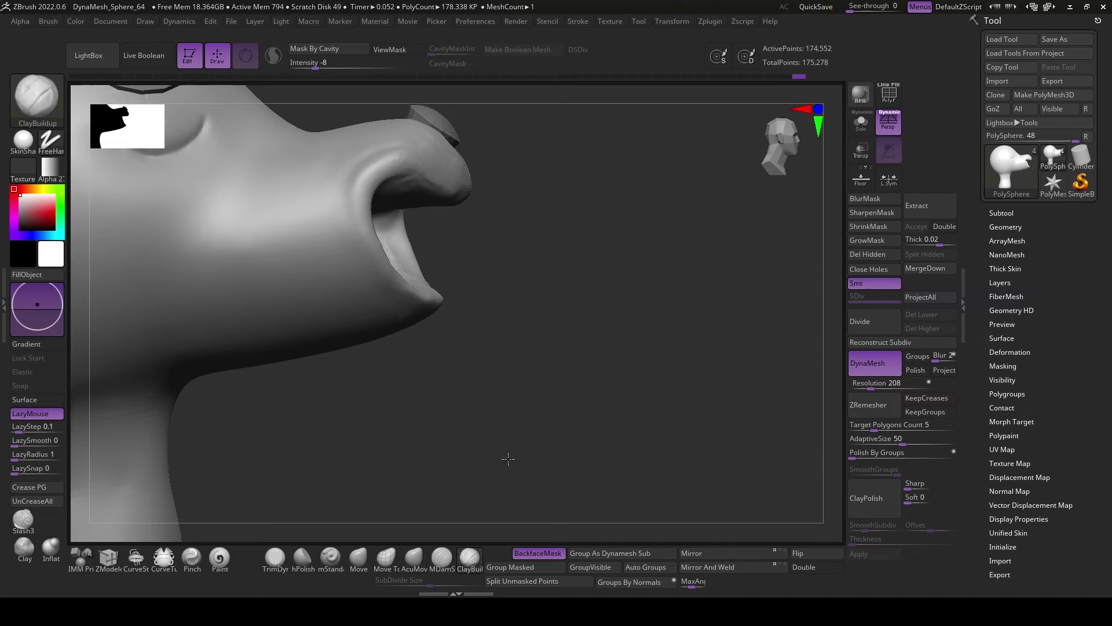
pyautogui.moveTo(507, 457); pyautogui.dragTo(348, 348, button='right')
pyautogui.moveTo(383, 301); pyautogui.dragTo(360, 273)
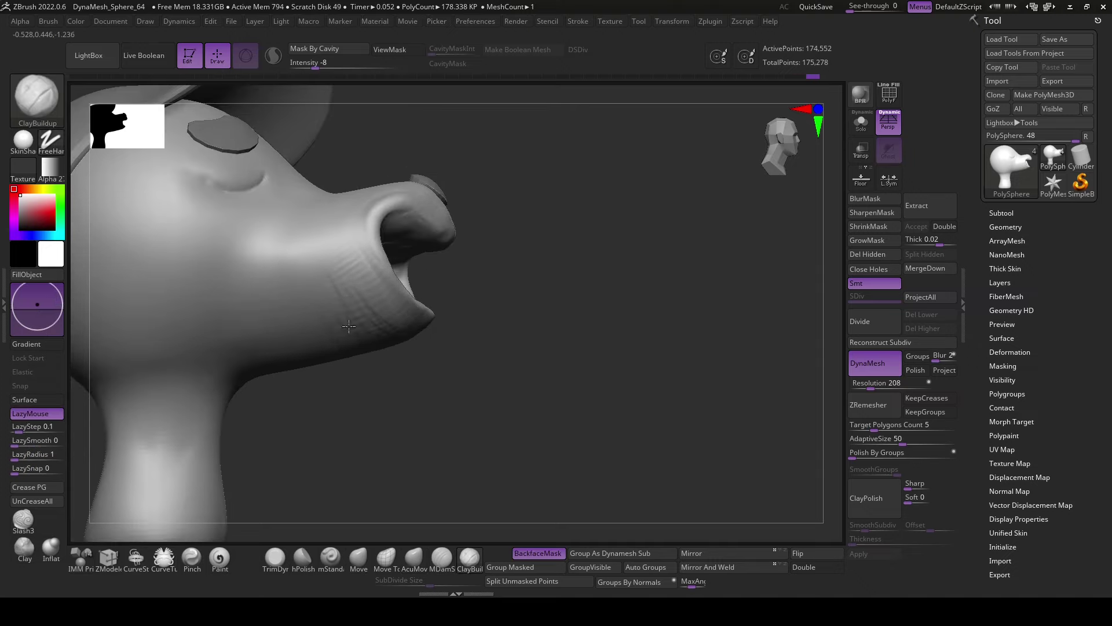
pyautogui.moveTo(348, 326); pyautogui.dragTo(286, 278)
pyautogui.moveTo(286, 278)
pyautogui.mouseDown(button='right')
pyautogui.moveTo(584, 423)
pyautogui.moveTo(454, 278)
pyautogui.mouseUp(button='right')
pyautogui.moveTo(454, 278)
pyautogui.mouseDown()
pyautogui.moveTo(404, 313)
pyautogui.moveTo(346, 233)
pyautogui.mouseUp()
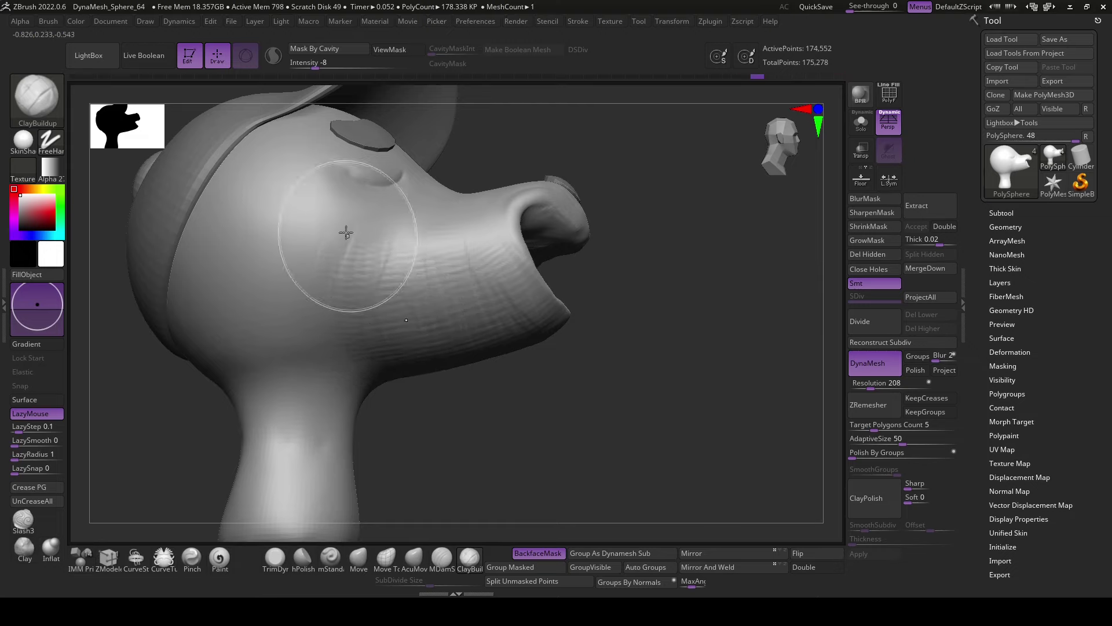
# - Smooth the clay marks on the cheek and jaw
pyautogui.moveTo(541, 318); pyautogui.dragTo(486, 390, button='right')
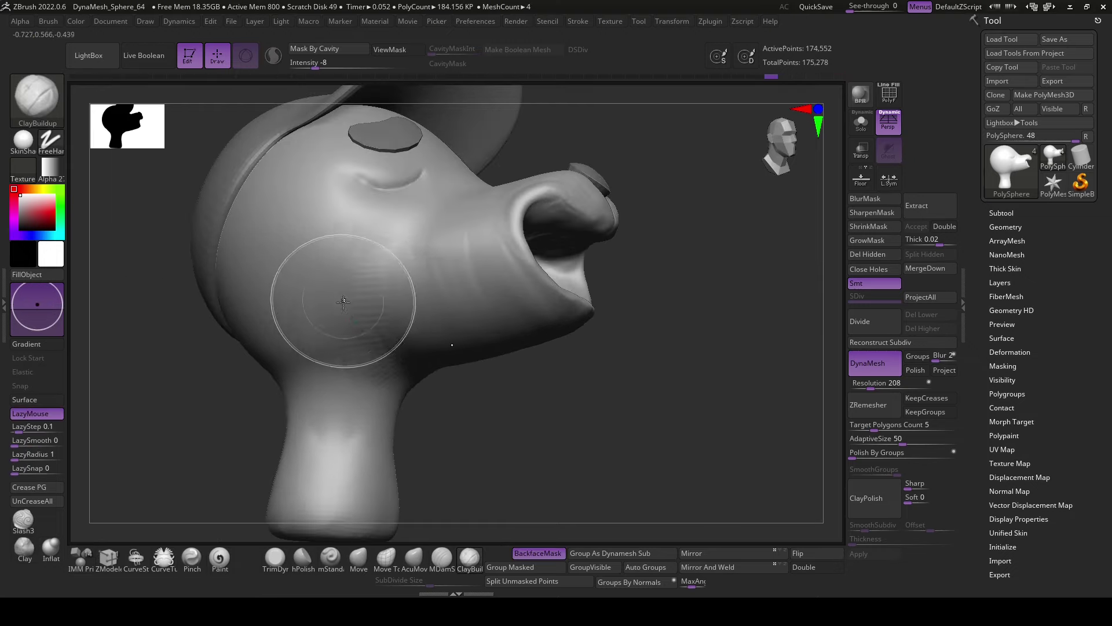
pyautogui.moveTo(306, 280)
pyautogui.keyDown('shift'); pyautogui.mouseDown()
pyautogui.moveTo(340, 241)
pyautogui.moveTo(298, 248)
pyautogui.moveTo(398, 335)
pyautogui.moveTo(278, 288)
pyautogui.mouseUp(); pyautogui.keyUp('shift')
pyautogui.moveTo(278, 289)
pyautogui.mouseDown(button='right')
pyautogui.moveTo(586, 447)
pyautogui.moveTo(665, 427)
pyautogui.mouseUp(button='right')
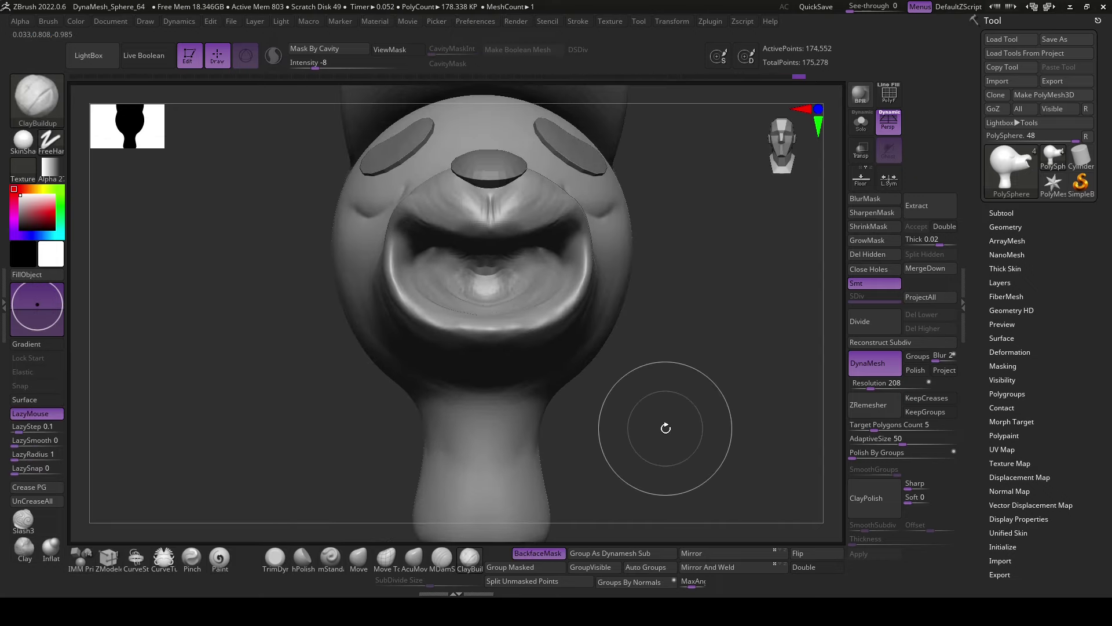
# - Reshape the open mouth with AcuMove, checking it from profile, front and below
pyautogui.click(414, 557)
pyautogui.press('space')
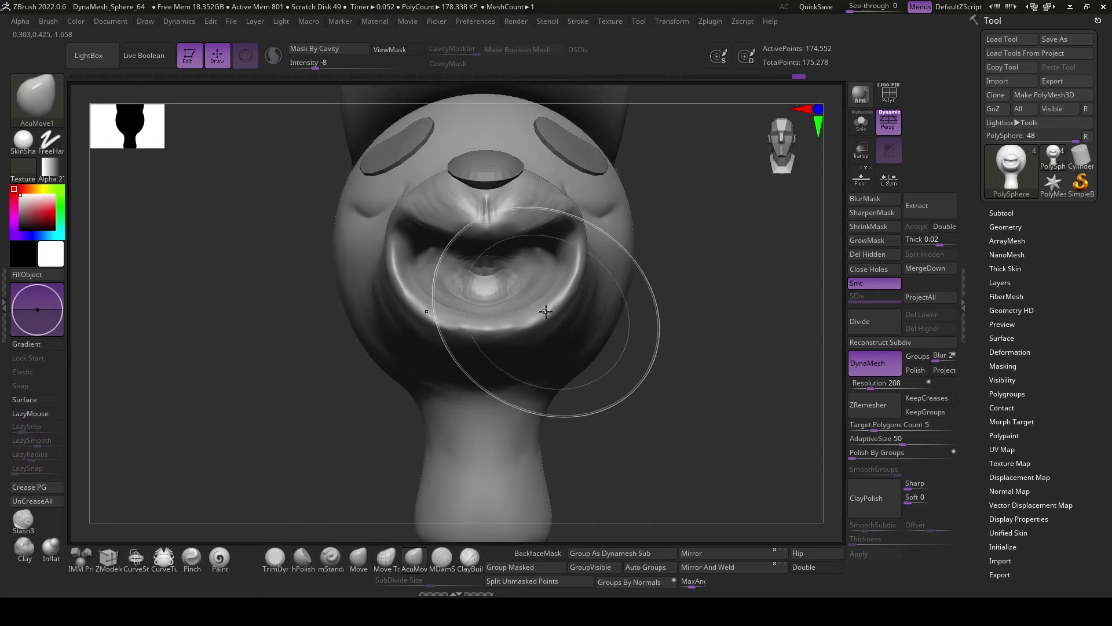
pyautogui.moveTo(533, 293); pyautogui.dragTo(626, 386, button='right')
pyautogui.press('space')
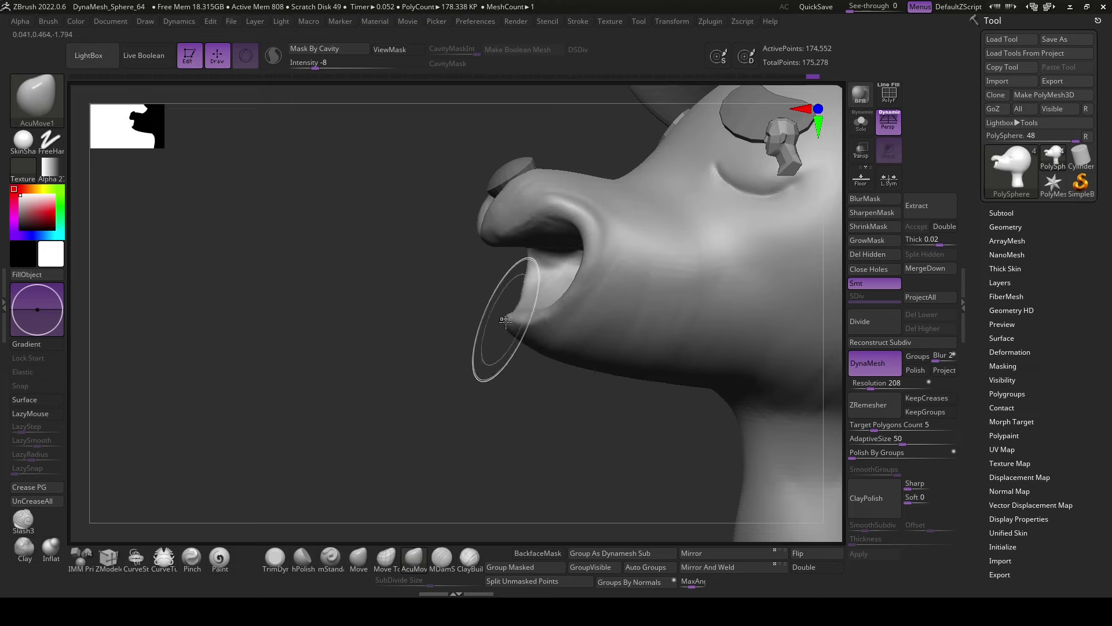
pyautogui.moveTo(506, 320)
pyautogui.mouseDown(button='right')
pyautogui.moveTo(540, 312)
pyautogui.moveTo(506, 303)
pyautogui.mouseUp(button='right')
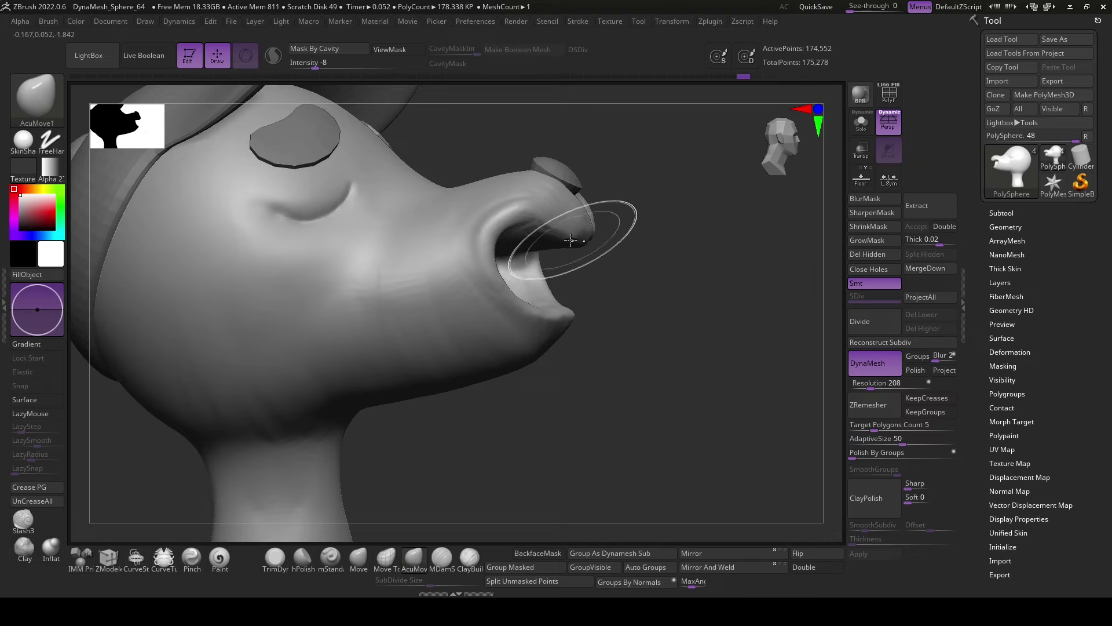
pyautogui.moveTo(559, 212); pyautogui.dragTo(534, 232, button='right')
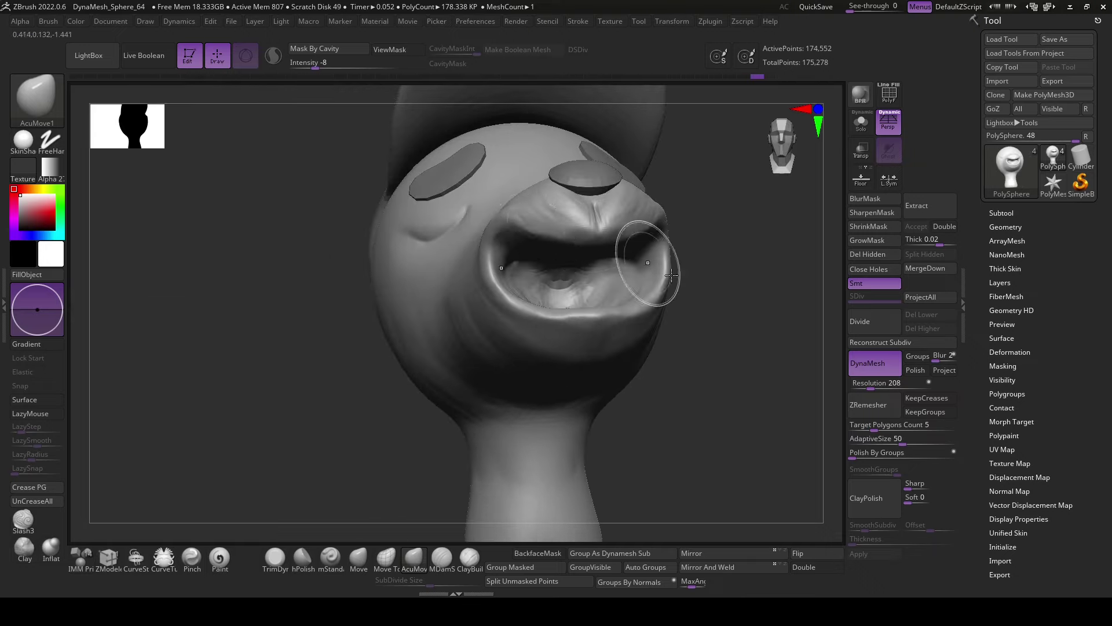
pyautogui.moveTo(672, 275)
pyautogui.mouseDown(button='right')
pyautogui.moveTo(658, 223)
pyautogui.moveTo(614, 301)
pyautogui.moveTo(531, 350)
pyautogui.moveTo(761, 282)
pyautogui.moveTo(732, 440)
pyautogui.moveTo(688, 309)
pyautogui.mouseUp(button='right')
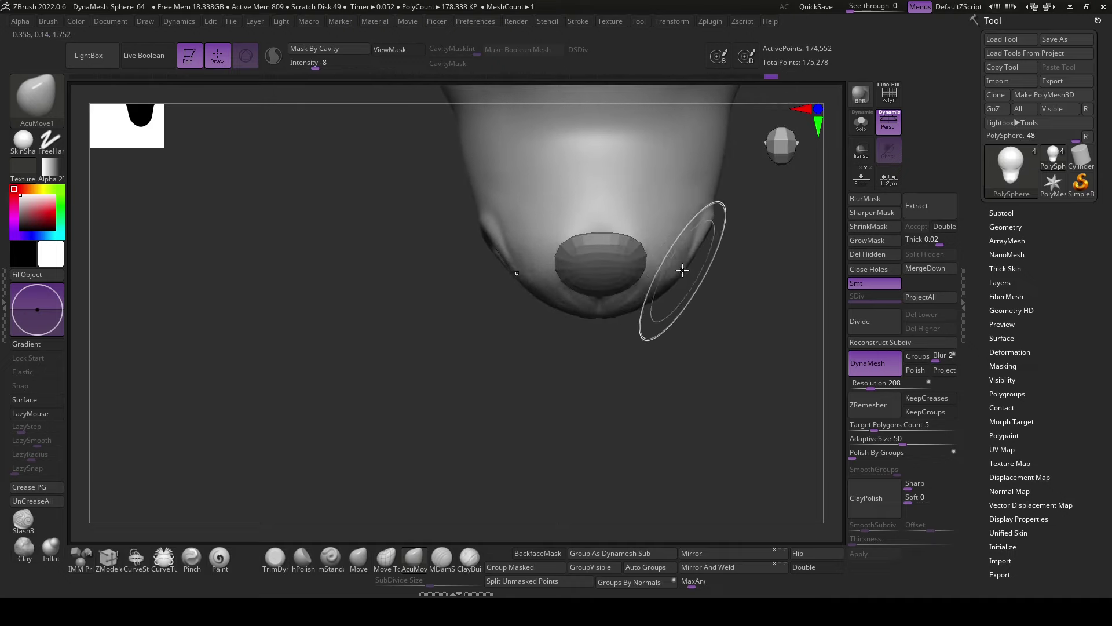
pyautogui.moveTo(683, 270)
pyautogui.mouseDown(button='right')
pyautogui.moveTo(745, 316)
pyautogui.moveTo(729, 259)
pyautogui.moveTo(722, 304)
pyautogui.mouseUp(button='right')
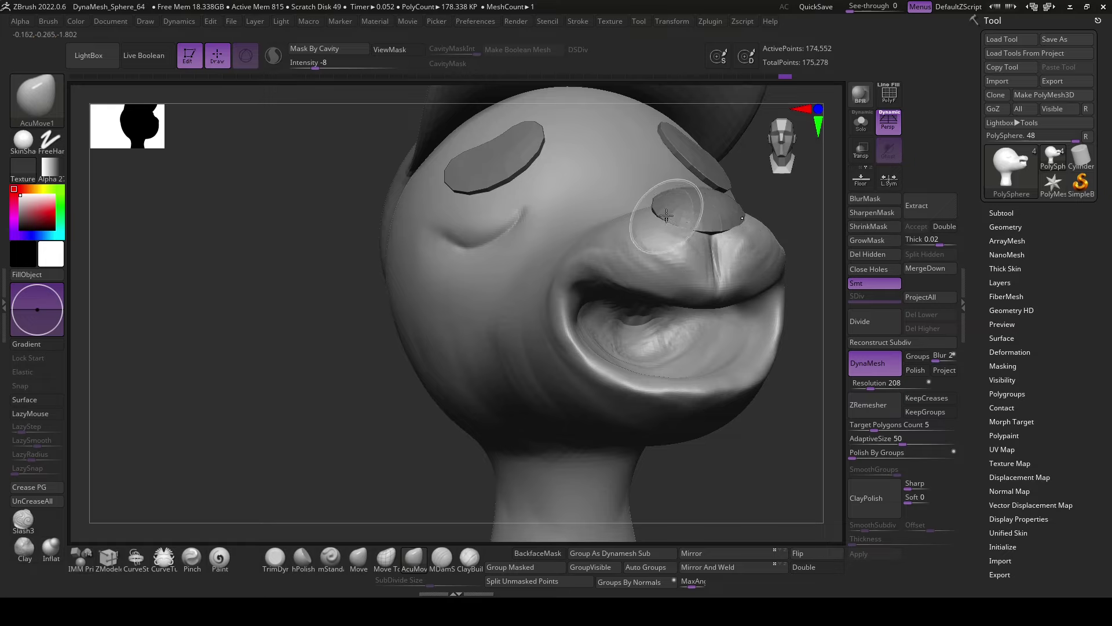
pyautogui.moveTo(666, 215); pyautogui.dragTo(670, 259, button='right')
# - Shift-smooth the thin flap at the snout tip until it is rounded off
pyautogui.keyDown('shift'); pyautogui.moveTo(655, 244); pyautogui.dragTo(674, 246); pyautogui.keyUp('shift')
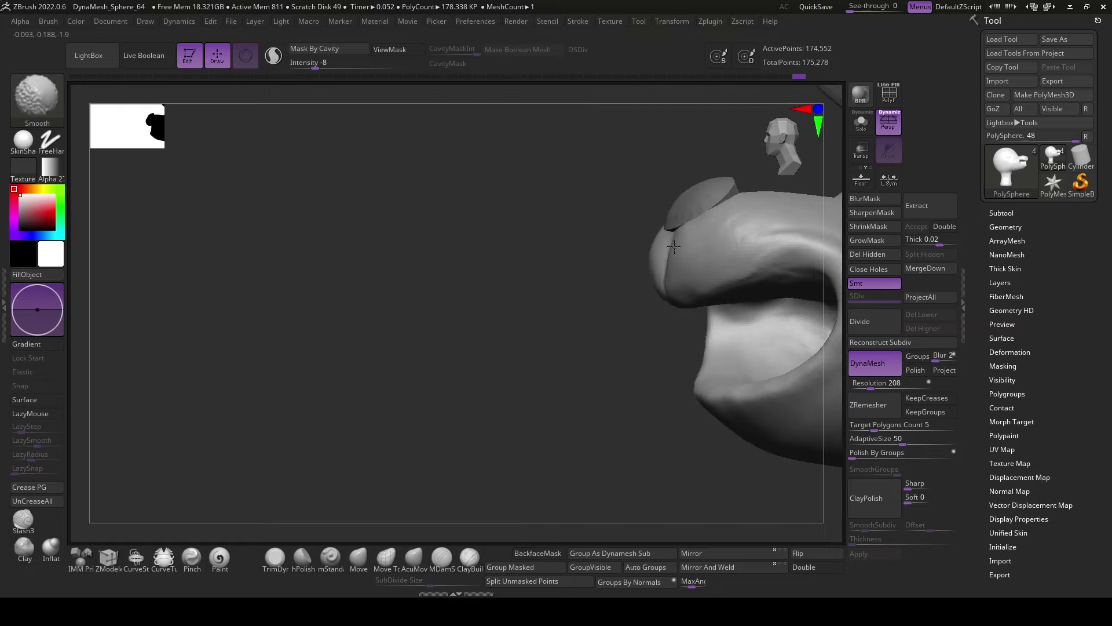
pyautogui.moveTo(686, 237)
pyautogui.mouseDown(button='right')
pyautogui.moveTo(566, 380)
pyautogui.moveTo(449, 378)
pyautogui.mouseUp(button='right')
pyautogui.rightClick(594, 310)
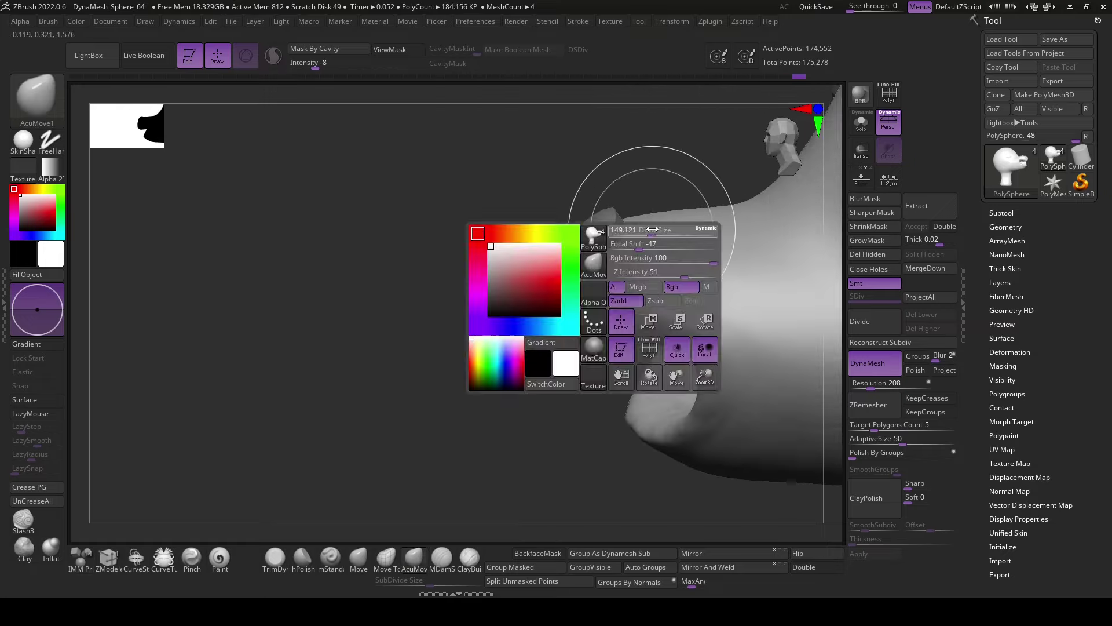
pyautogui.moveTo(594, 310)
pyautogui.mouseDown(button='right')
pyautogui.moveTo(494, 345)
pyautogui.moveTo(492, 280)
pyautogui.moveTo(619, 209)
pyautogui.mouseUp(button='right')
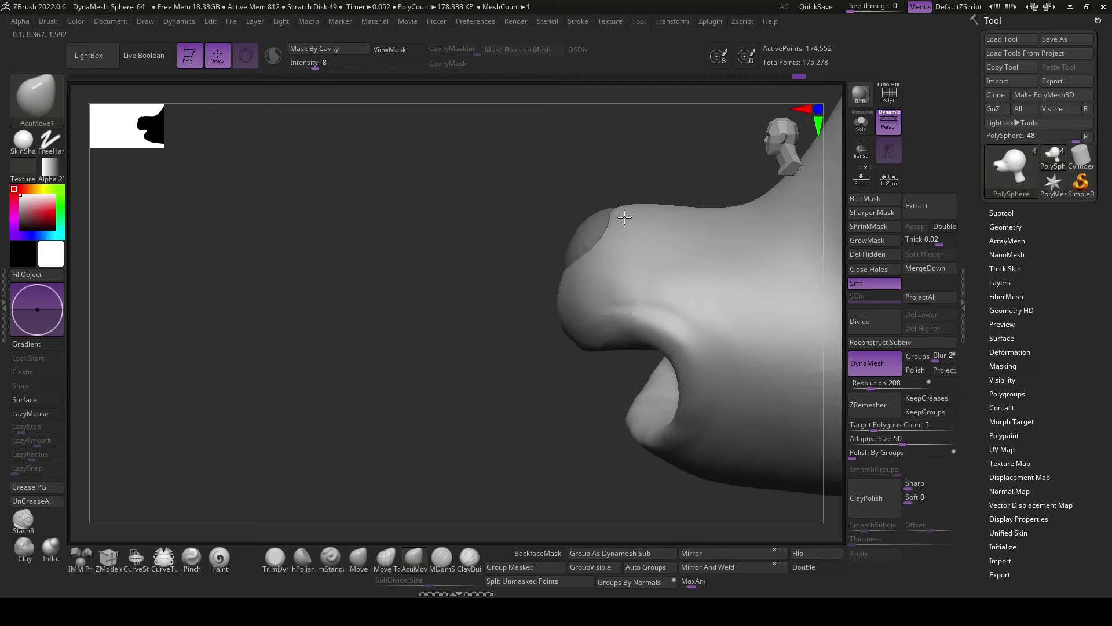
pyautogui.moveTo(496, 311)
pyautogui.mouseDown(button='right')
pyautogui.moveTo(740, 363)
pyautogui.moveTo(649, 330)
pyautogui.mouseUp(button='right')
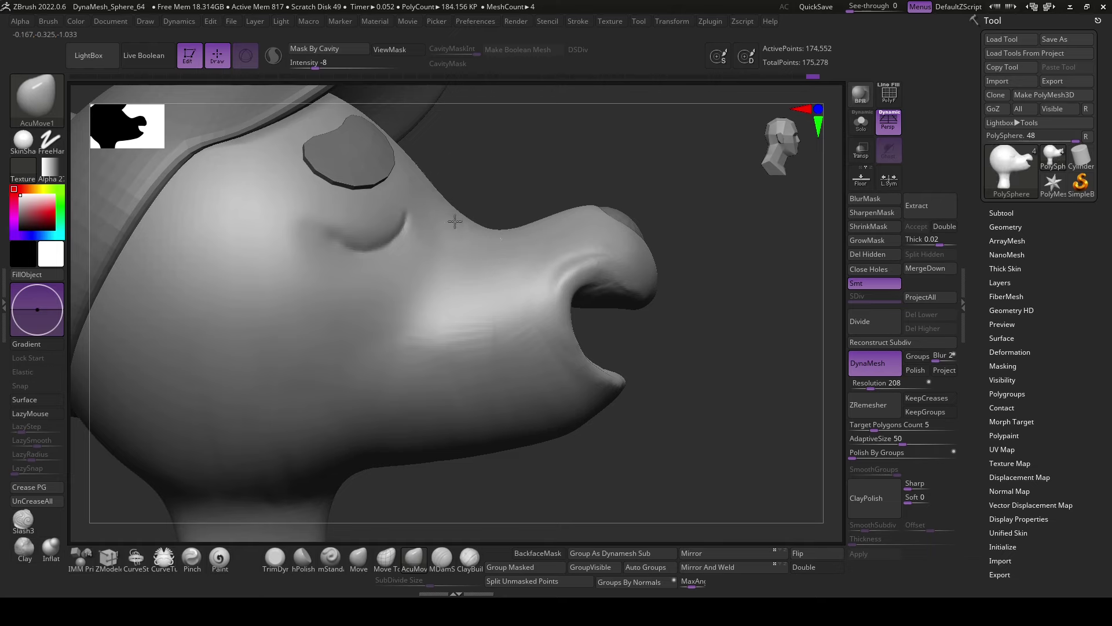
pyautogui.moveTo(435, 242)
pyautogui.keyDown('shift'); pyautogui.mouseDown(button='right')
pyautogui.moveTo(538, 194)
pyautogui.moveTo(500, 235)
pyautogui.moveTo(509, 472)
pyautogui.moveTo(663, 422)
pyautogui.moveTo(626, 434)
pyautogui.mouseUp(button='right'); pyautogui.keyUp('shift')
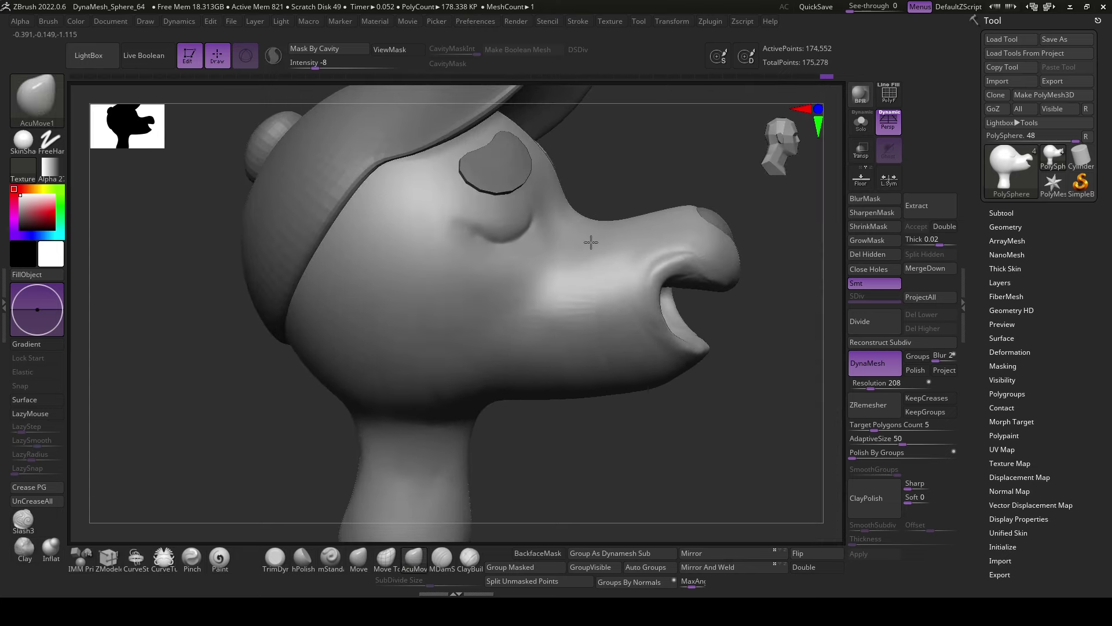
pyautogui.moveTo(652, 406)
pyautogui.mouseDown(button='right')
pyautogui.moveTo(697, 464)
pyautogui.moveTo(531, 504)
pyautogui.moveTo(672, 425)
pyautogui.moveTo(698, 459)
pyautogui.moveTo(642, 309)
pyautogui.mouseUp(button='right')
pyautogui.rightClick(641, 308)
pyautogui.moveTo(735, 348)
pyautogui.mouseDown(button='right')
pyautogui.moveTo(516, 248)
pyautogui.moveTo(667, 325)
pyautogui.moveTo(735, 378)
pyautogui.moveTo(569, 311)
pyautogui.mouseUp(button='right')
# - Extract the masked mouth rim and accept it as the new Extract4 shell
pyautogui.moveTo(650, 383)
pyautogui.mouseDown(button='right')
pyautogui.moveTo(682, 415)
pyautogui.moveTo(620, 355)
pyautogui.mouseUp(button='right')
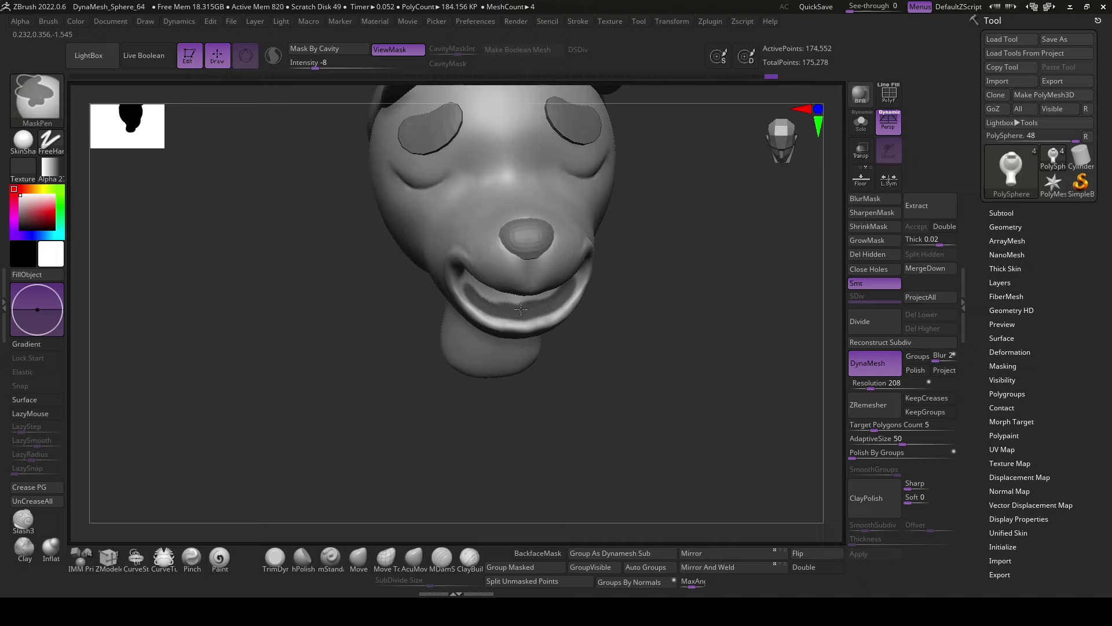
pyautogui.moveTo(520, 309); pyautogui.dragTo(553, 295, button='right')
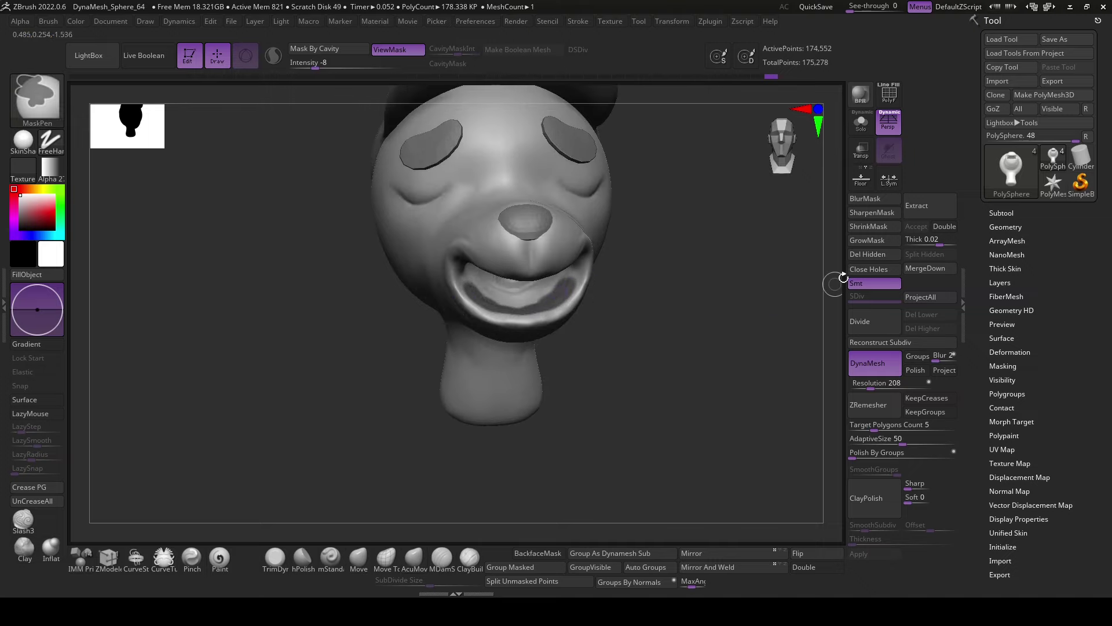
pyautogui.click(917, 205)
pyautogui.click(916, 226)
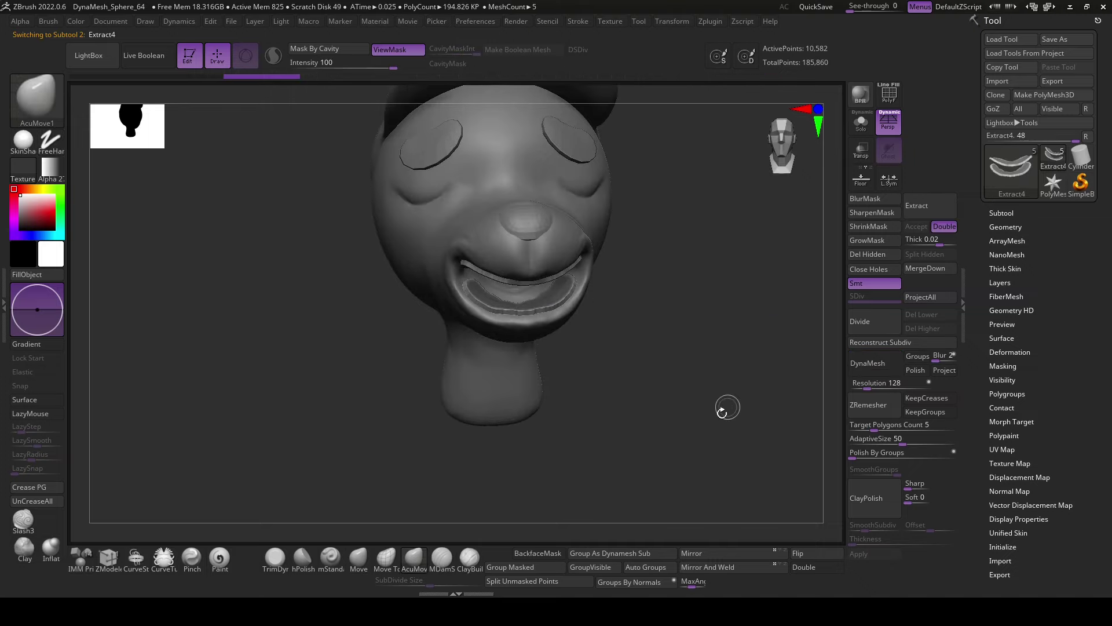
pyautogui.keyDown('ctrl'); pyautogui.keyDown('shift'); pyautogui.click(571, 301); pyautogui.keyUp('shift'); pyautogui.keyUp('ctrl')
# - Unhide the whole gum shell, bring up Gizmo 3D, and redo its masking after an accidental remesh
pyautogui.moveTo(628, 367)
pyautogui.mouseDown(button='right')
pyautogui.moveTo(666, 350)
pyautogui.moveTo(701, 360)
pyautogui.moveTo(703, 385)
pyautogui.mouseUp(button='right')
pyautogui.keyDown('ctrl'); pyautogui.keyDown('shift'); pyautogui.click(708, 345); pyautogui.keyUp('shift'); pyautogui.keyUp('ctrl')
pyautogui.press('w')
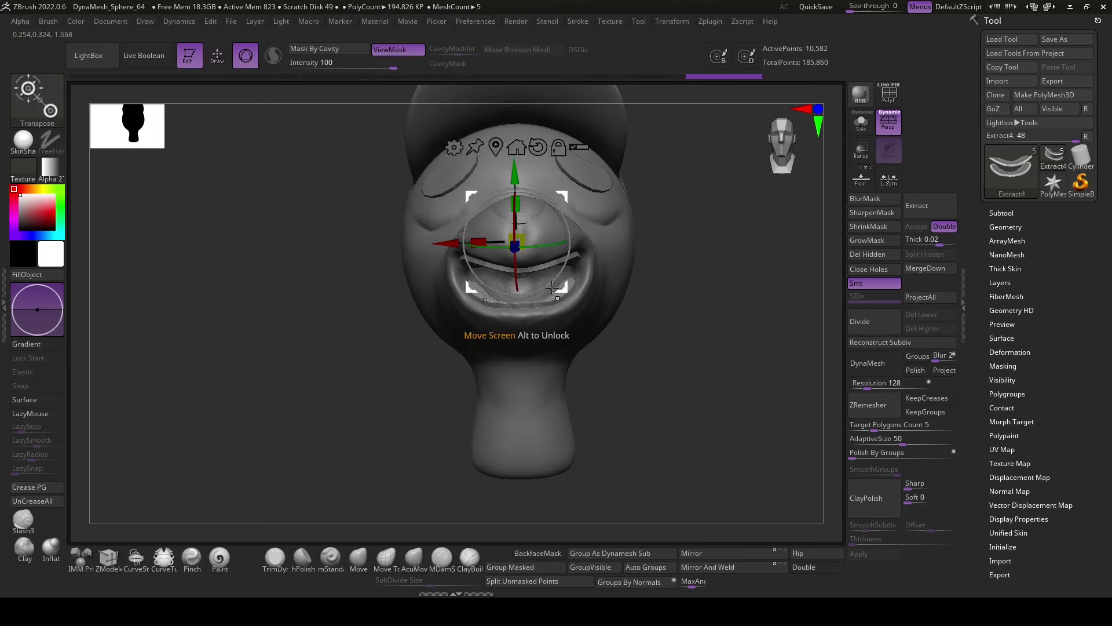
pyautogui.keyDown('ctrl'); pyautogui.moveTo(682, 387); pyautogui.dragTo(428, 280); pyautogui.keyUp('ctrl')
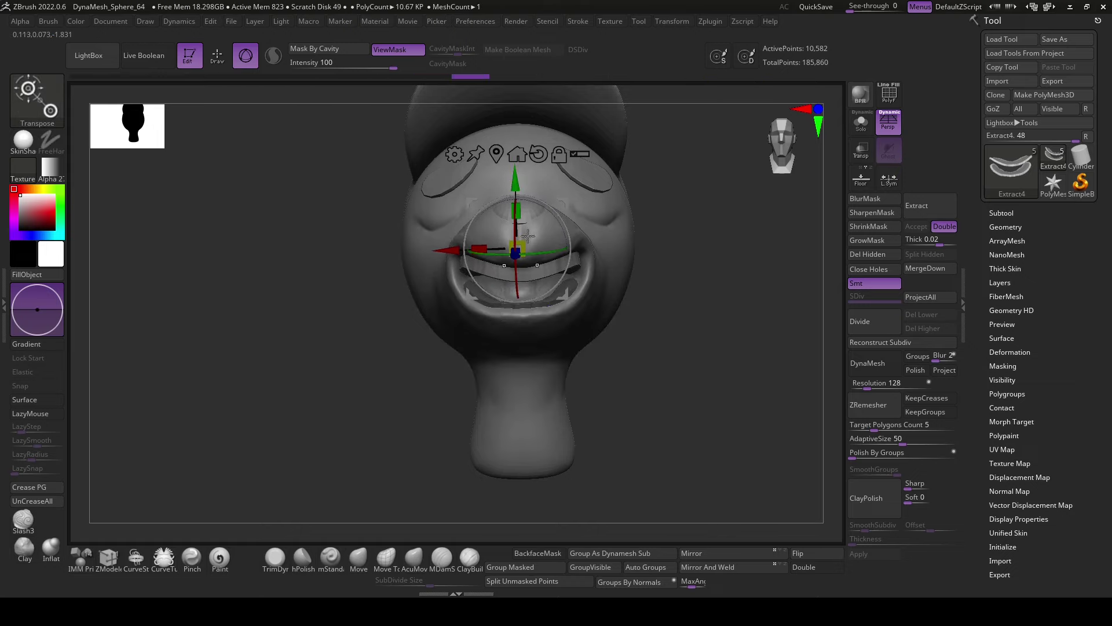
pyautogui.moveTo(528, 235)
pyautogui.mouseDown(button='right')
pyautogui.moveTo(740, 419)
pyautogui.moveTo(542, 398)
pyautogui.moveTo(670, 407)
pyautogui.mouseUp(button='right')
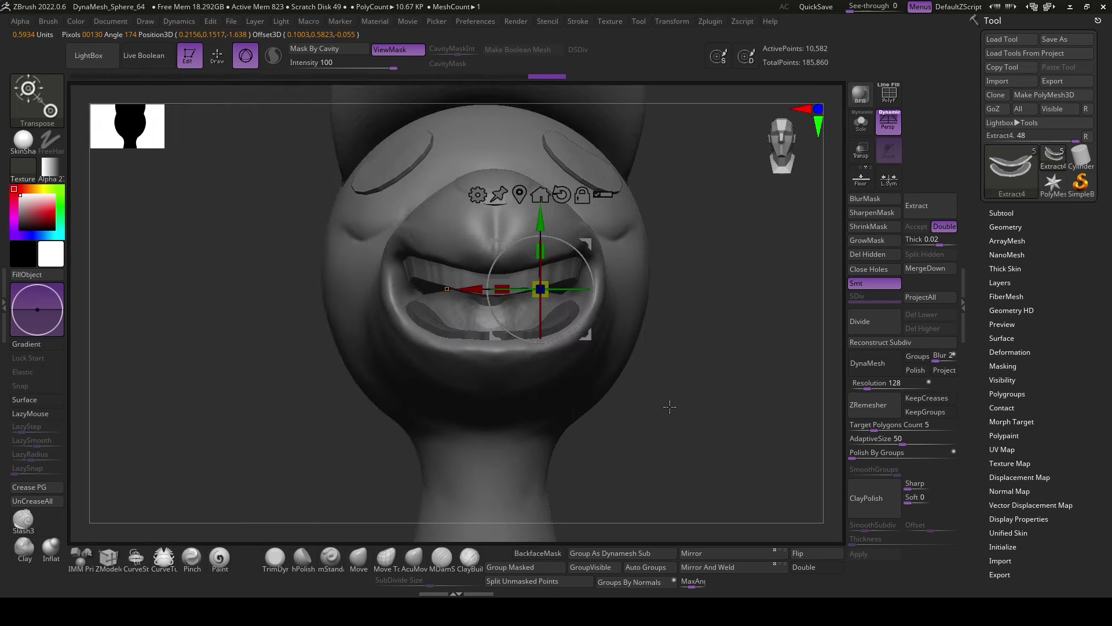
pyautogui.keyDown('ctrl'); pyautogui.moveTo(666, 347); pyautogui.dragTo(703, 380); pyautogui.keyUp('ctrl')
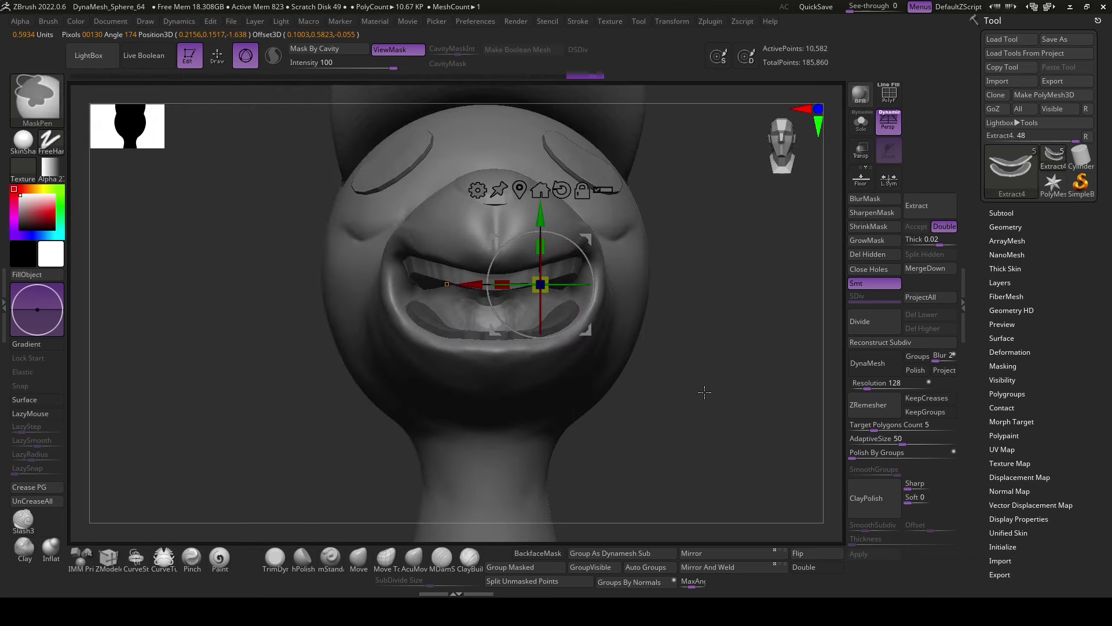
pyautogui.hotkey('ctrl', 'z')
pyautogui.hotkey('ctrl', 'z')
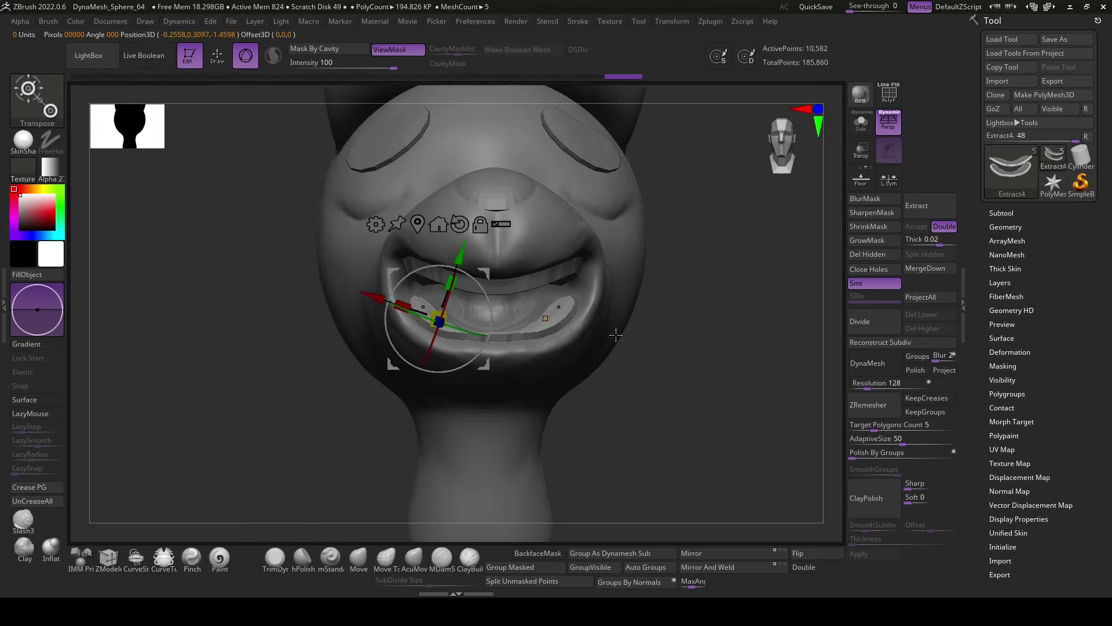
pyautogui.keyDown('ctrl'); pyautogui.moveTo(616, 335); pyautogui.dragTo(643, 354); pyautogui.keyUp('ctrl')
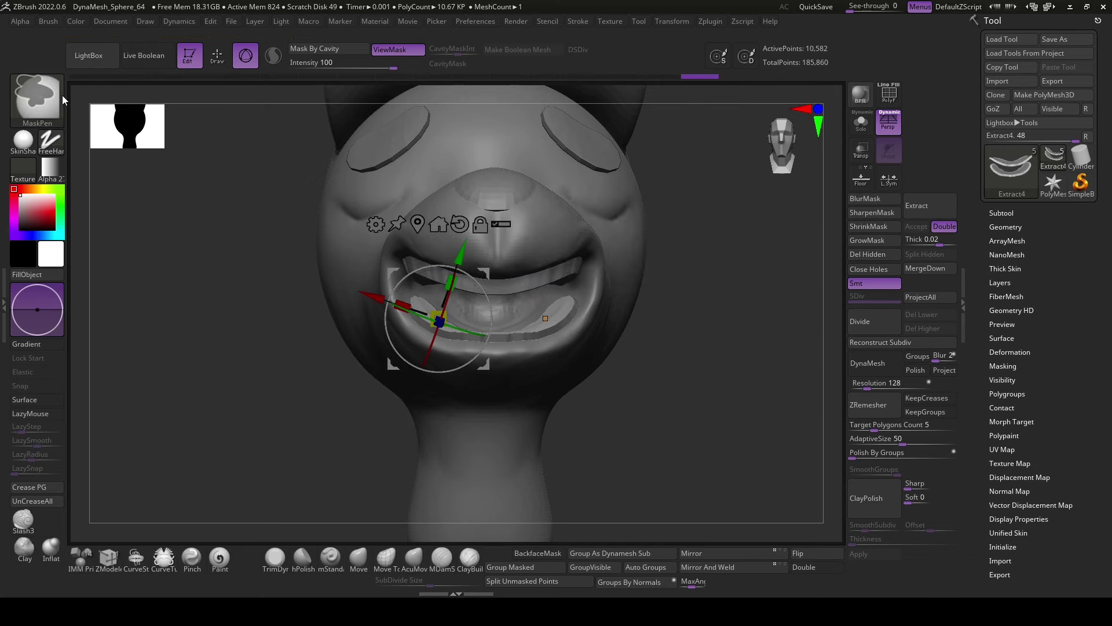
# - MaskLasso part of the gums, reset the gizmo, nudge them down and stretch them taller along Y
pyautogui.keyDown('ctrl'); pyautogui.click(58, 97); pyautogui.keyUp('ctrl')
pyautogui.click(113, 109)
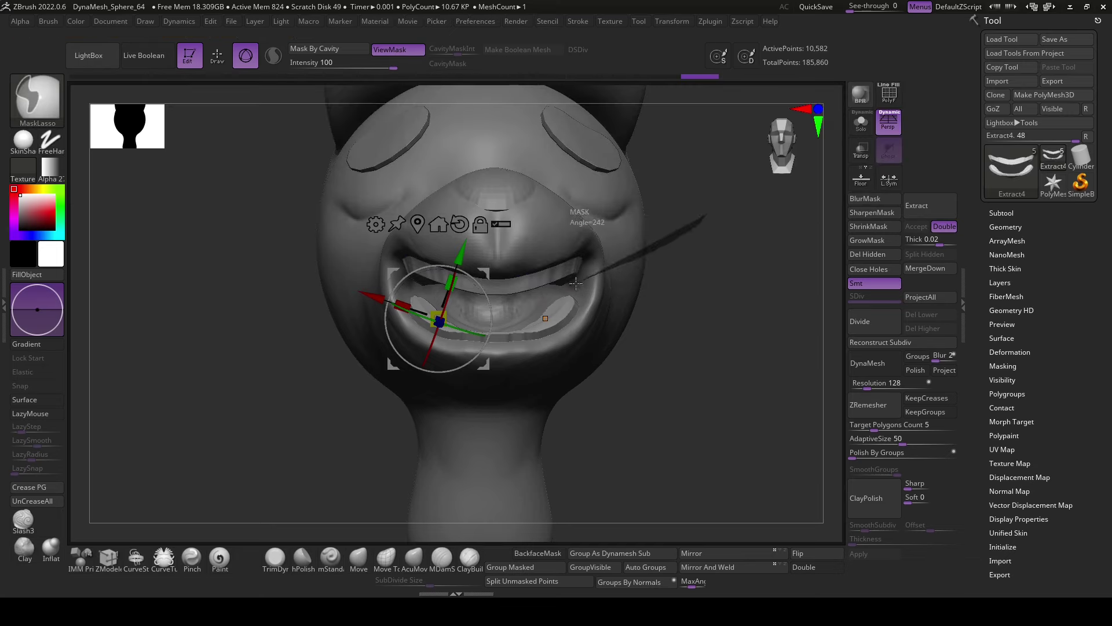
pyautogui.keyDown('ctrl'); pyautogui.moveTo(576, 284); pyautogui.dragTo(475, 264); pyautogui.keyUp('ctrl')
pyautogui.click(459, 224)
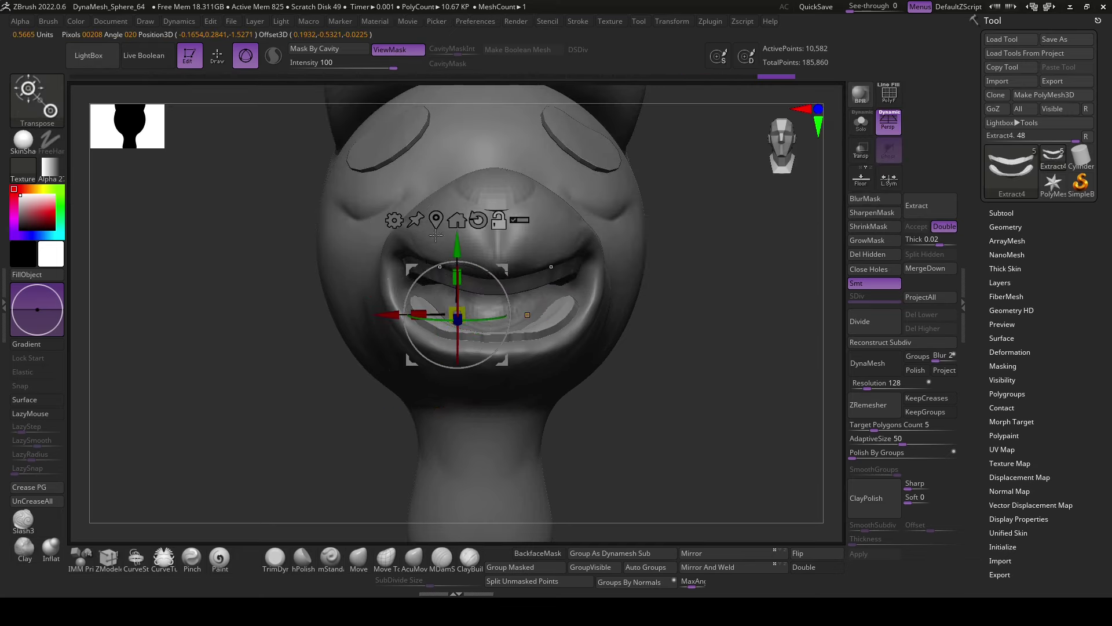
pyautogui.moveTo(439, 321); pyautogui.dragTo(457, 302)
pyautogui.moveTo(458, 302); pyautogui.dragTo(472, 310, button='right')
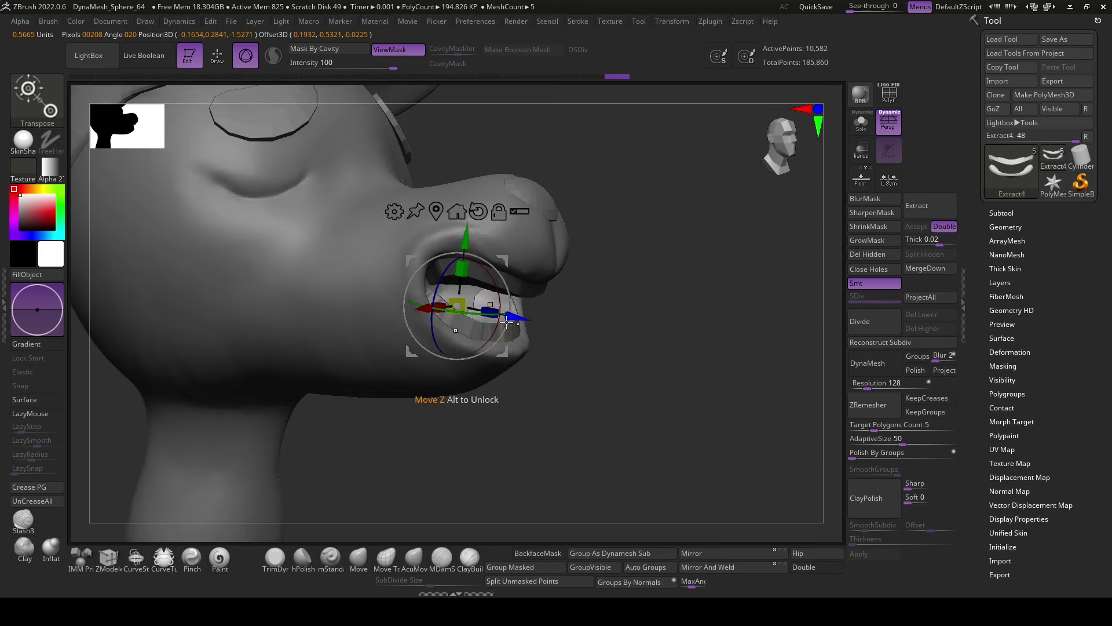
pyautogui.moveTo(472, 311); pyautogui.dragTo(497, 310)
pyautogui.moveTo(496, 311); pyautogui.dragTo(540, 298, button='right')
pyautogui.moveTo(540, 298); pyautogui.dragTo(541, 304)
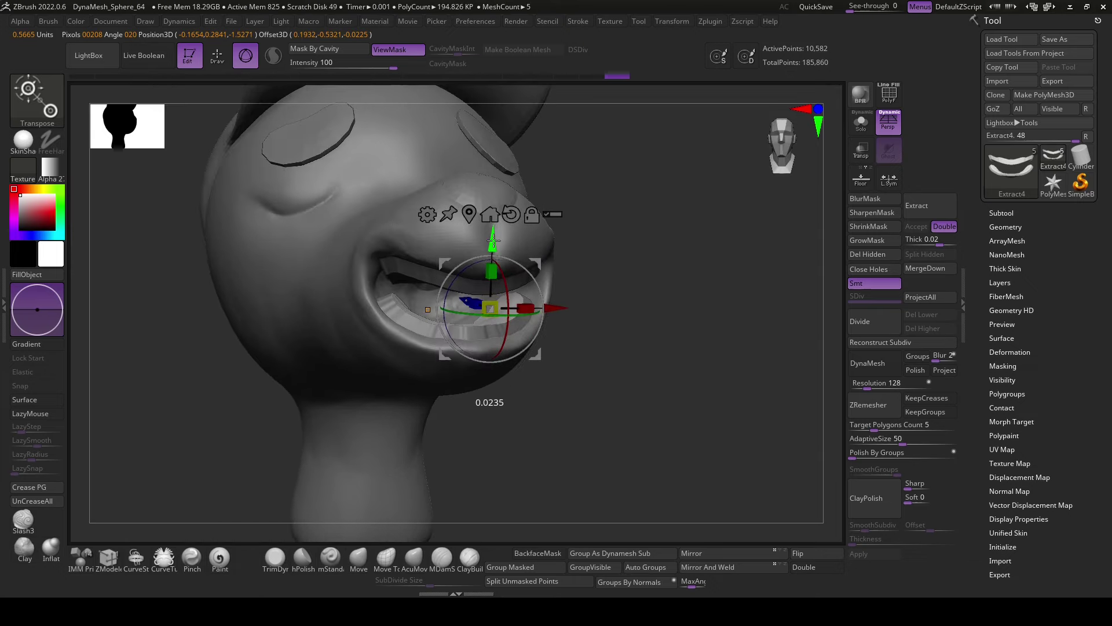
pyautogui.moveTo(492, 270); pyautogui.dragTo(493, 258)
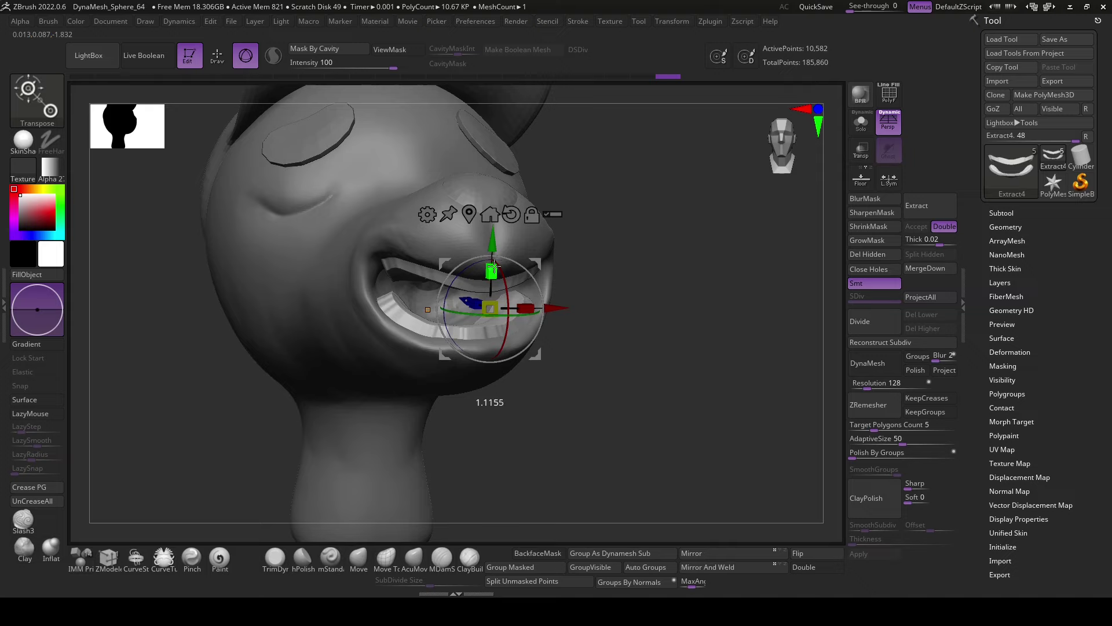
# - DynaMesh the gum shell into one solid piece and snap to a symmetric front view
pyautogui.click(867, 363)
pyautogui.click(470, 558)
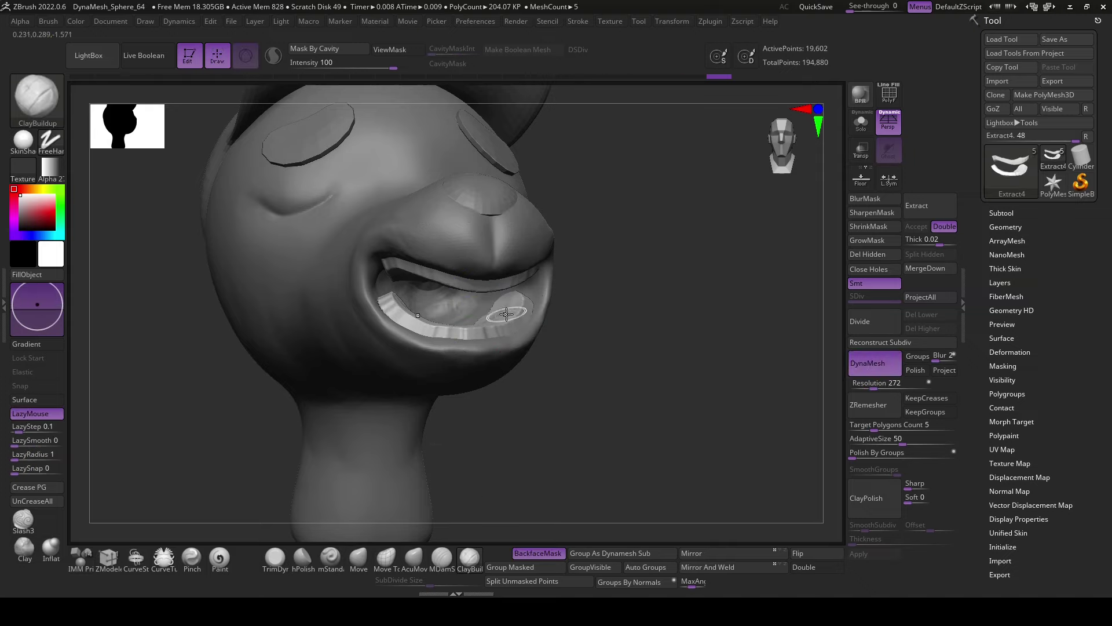
pyautogui.keyDown('shift'); pyautogui.moveTo(637, 423); pyautogui.dragTo(639, 407); pyautogui.keyUp('shift')
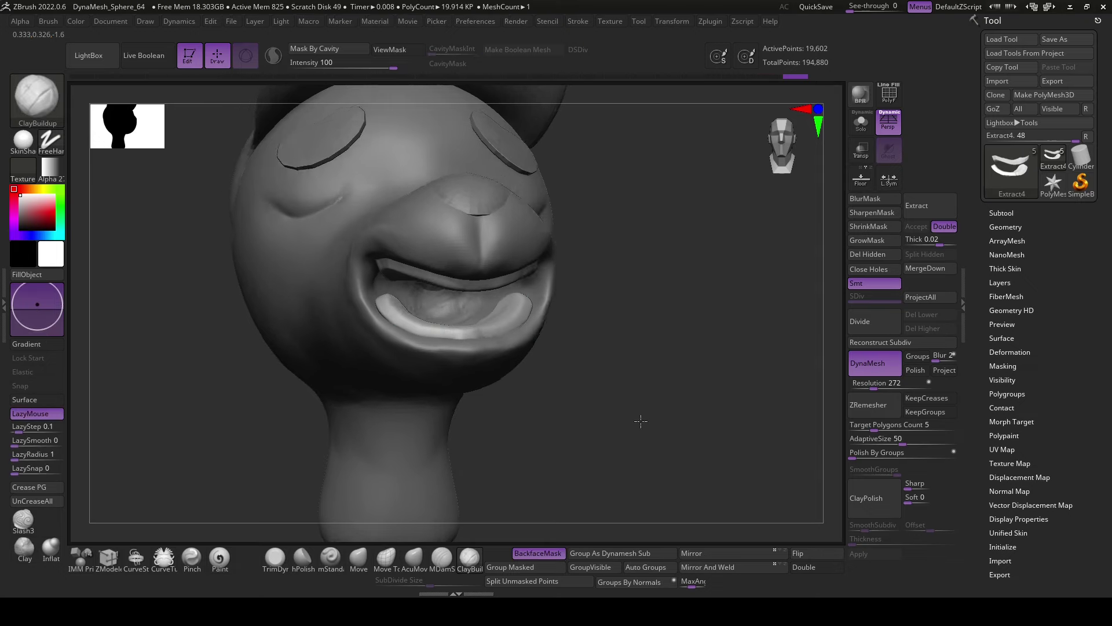
pyautogui.press('w')
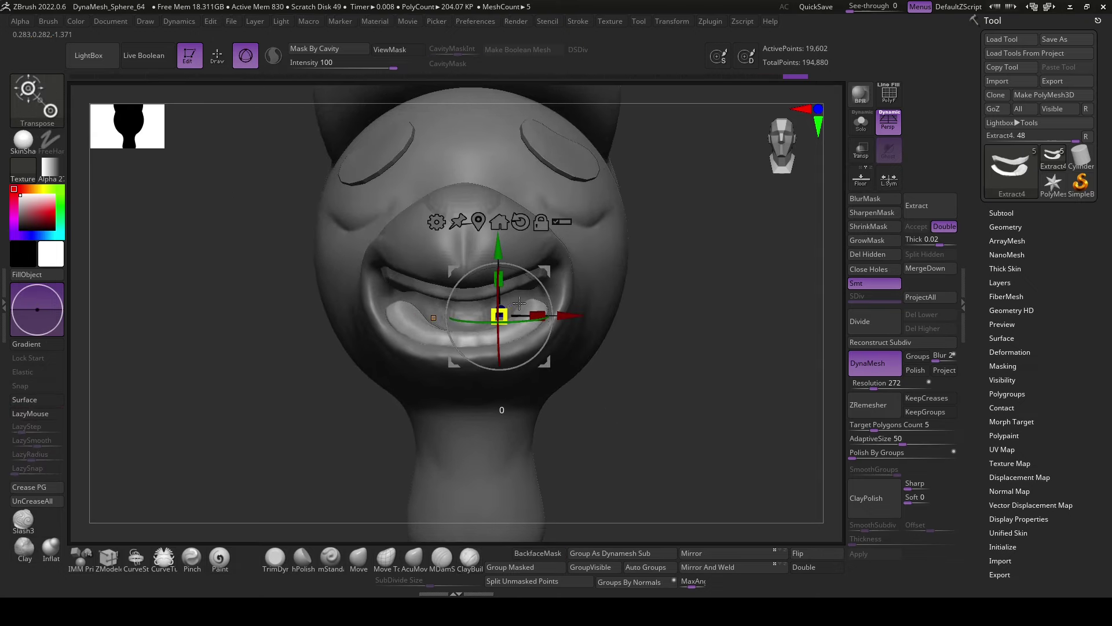
pyautogui.moveTo(649, 406)
pyautogui.mouseDown()
pyautogui.moveTo(665, 384)
pyautogui.moveTo(666, 400)
pyautogui.mouseUp()
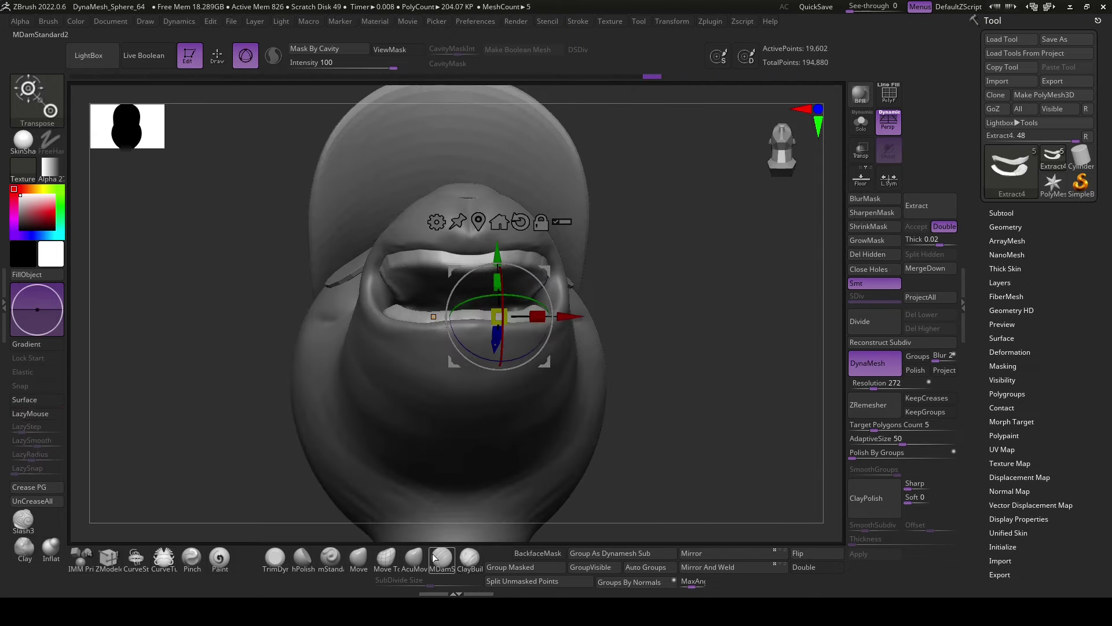
pyautogui.press('q')
# - Adjust the lips around the grin with AcuMove from frontal and three-quarter views
pyautogui.moveTo(659, 335); pyautogui.dragTo(439, 561)
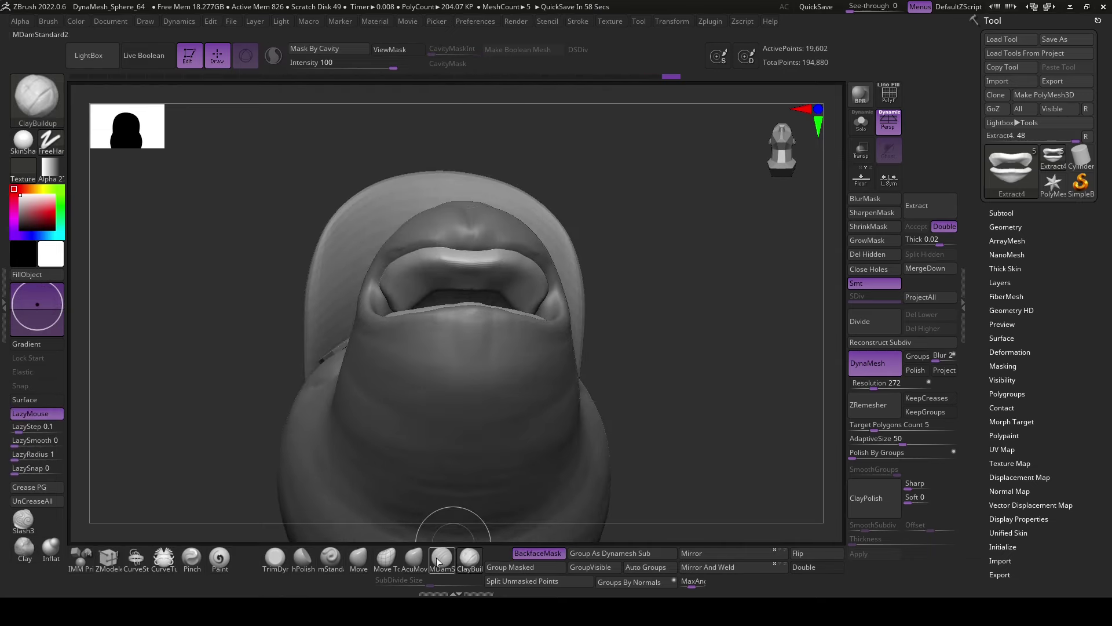
pyautogui.click(413, 557)
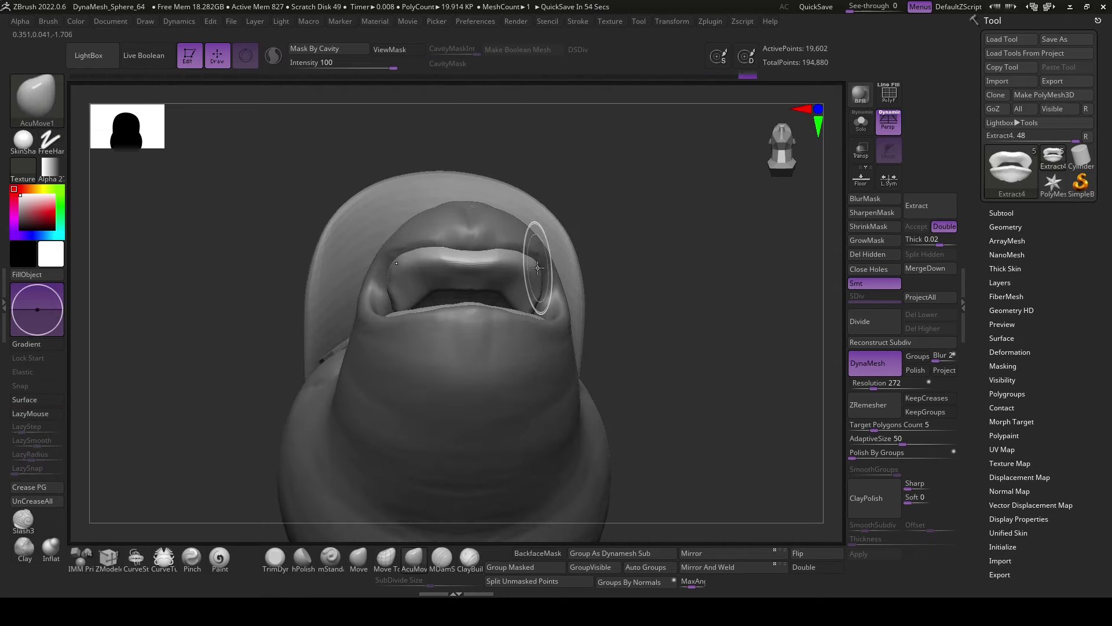
pyautogui.keyDown('shift'); pyautogui.moveTo(612, 268); pyautogui.dragTo(494, 282); pyautogui.keyUp('shift')
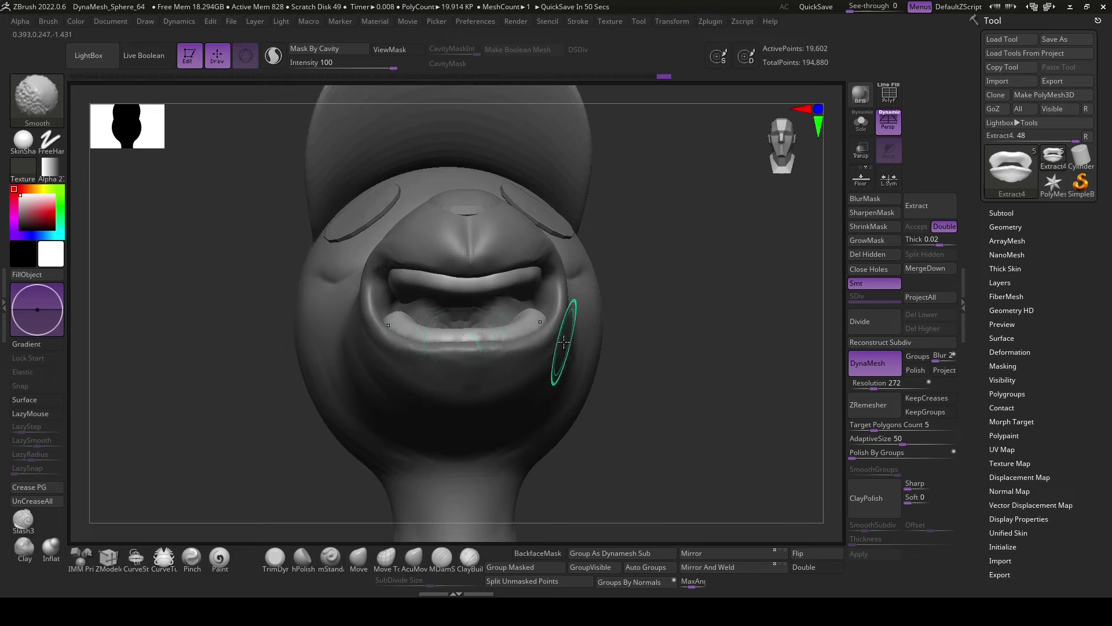
pyautogui.keyDown('shift'); pyautogui.moveTo(564, 343); pyautogui.dragTo(485, 349); pyautogui.keyUp('shift')
pyautogui.keyDown('shift'); pyautogui.moveTo(602, 427); pyautogui.dragTo(500, 331); pyautogui.keyUp('shift')
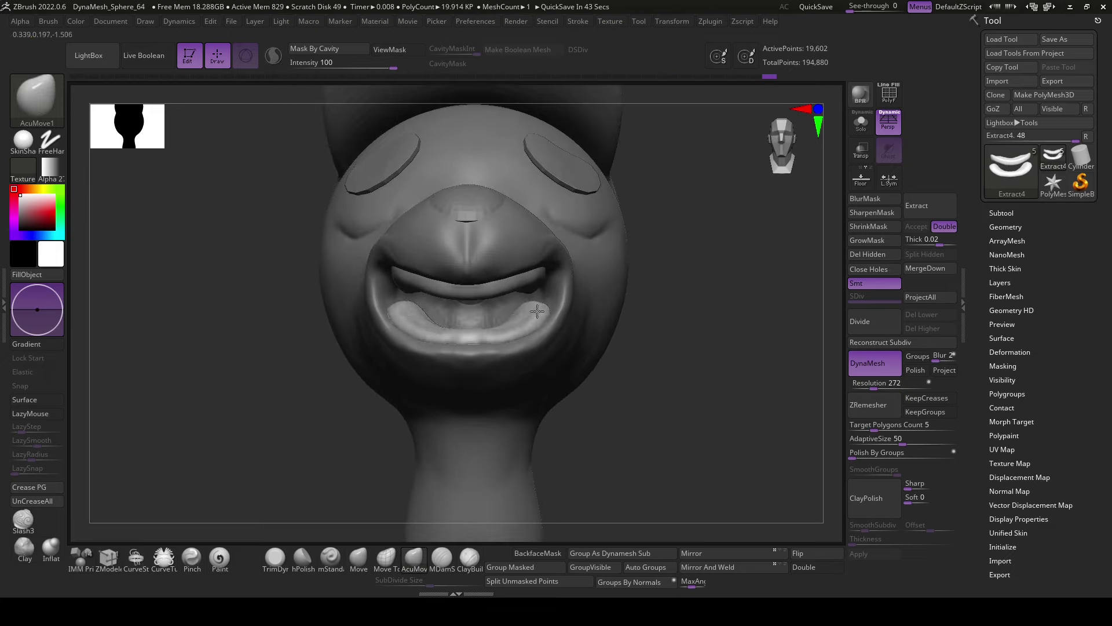
pyautogui.moveTo(528, 303); pyautogui.dragTo(534, 277, button='right')
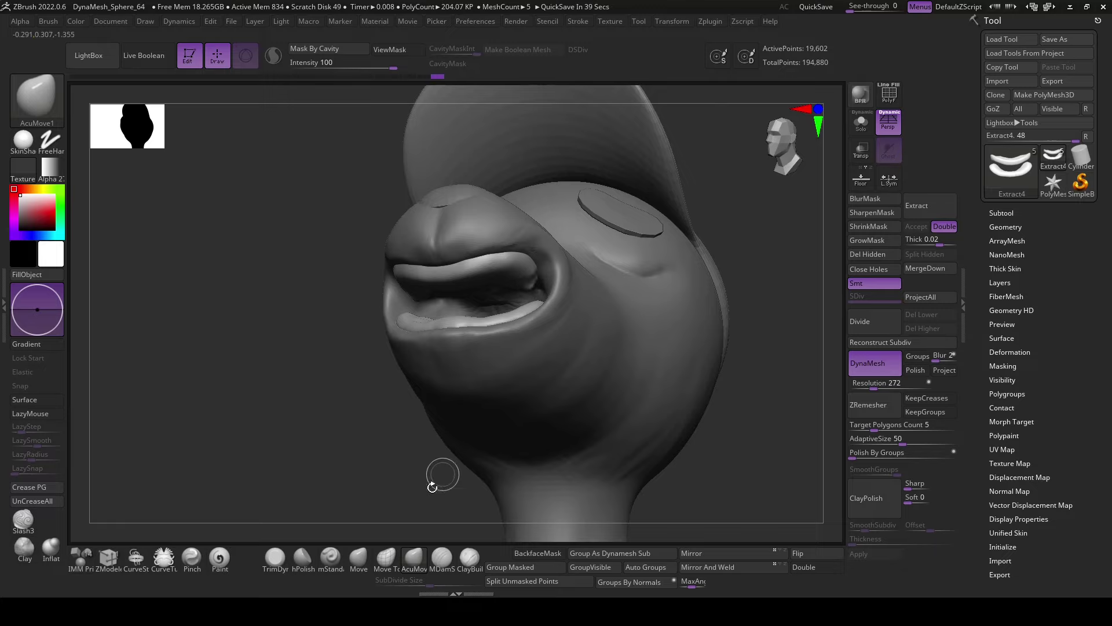
pyautogui.click(386, 558)
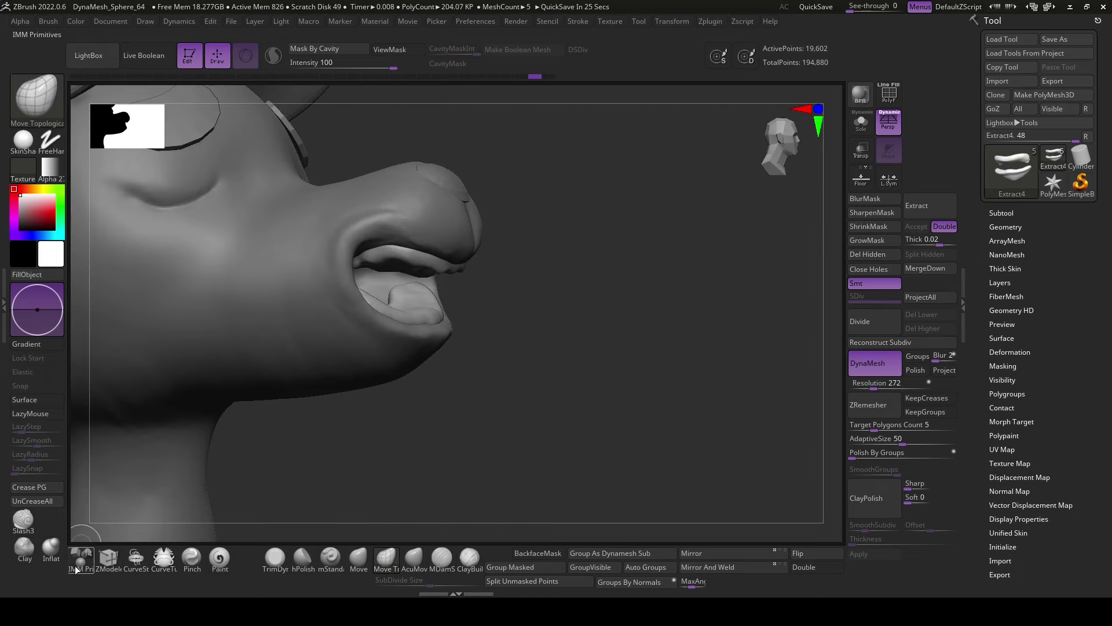
# - Insert an IMM Primitives QCube on the upper gum and split it into its own subtool
pyautogui.click(76, 569)
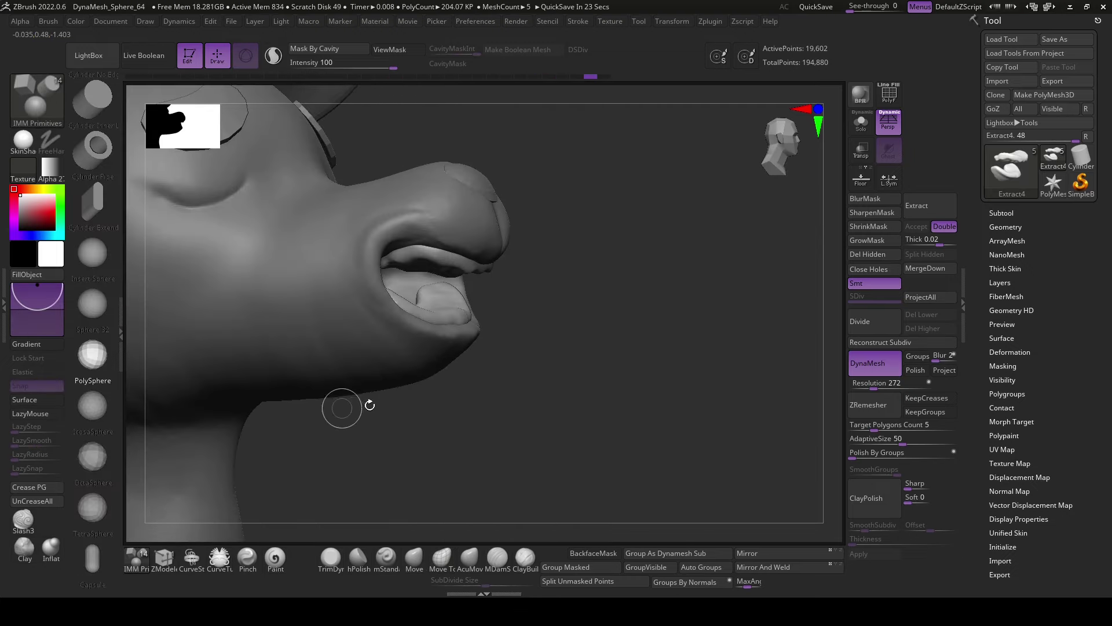
pyautogui.moveTo(342, 409); pyautogui.dragTo(556, 399)
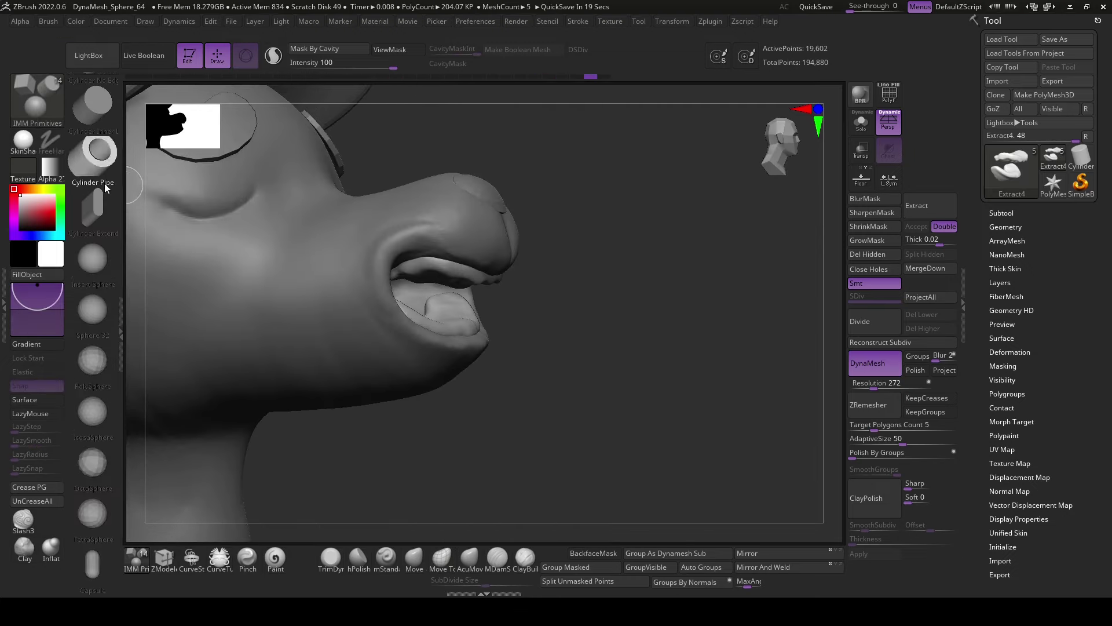
pyautogui.keyDown('shift'); pyautogui.moveTo(633, 405); pyautogui.dragTo(499, 292); pyautogui.keyUp('shift')
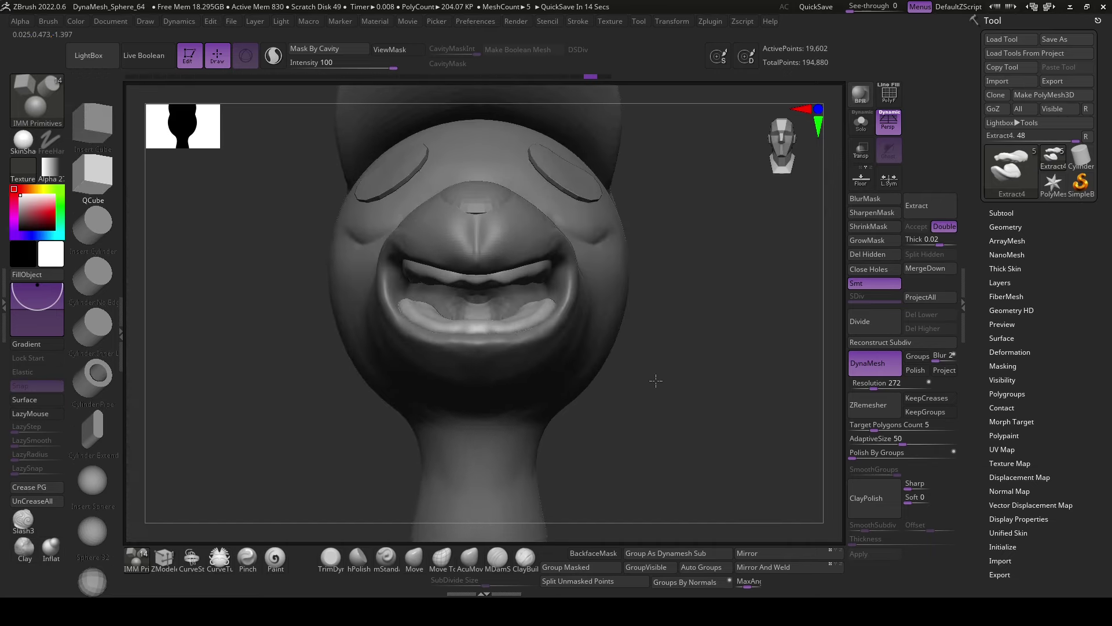
pyautogui.hotkey('ctrl', 'h')
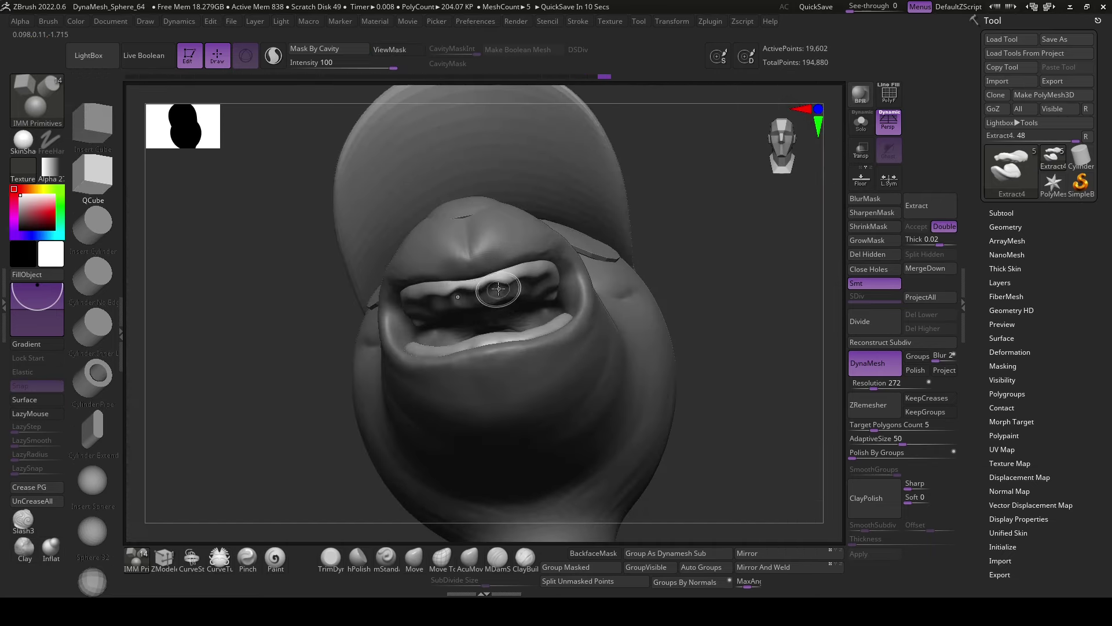
pyautogui.click(631, 581)
# - Position the tooth block under the upper gum with the Transpose gizmo from side and front
pyautogui.moveTo(675, 519)
pyautogui.mouseDown()
pyautogui.moveTo(668, 407)
pyautogui.moveTo(533, 297)
pyautogui.moveTo(642, 369)
pyautogui.mouseUp()
pyautogui.press('r')
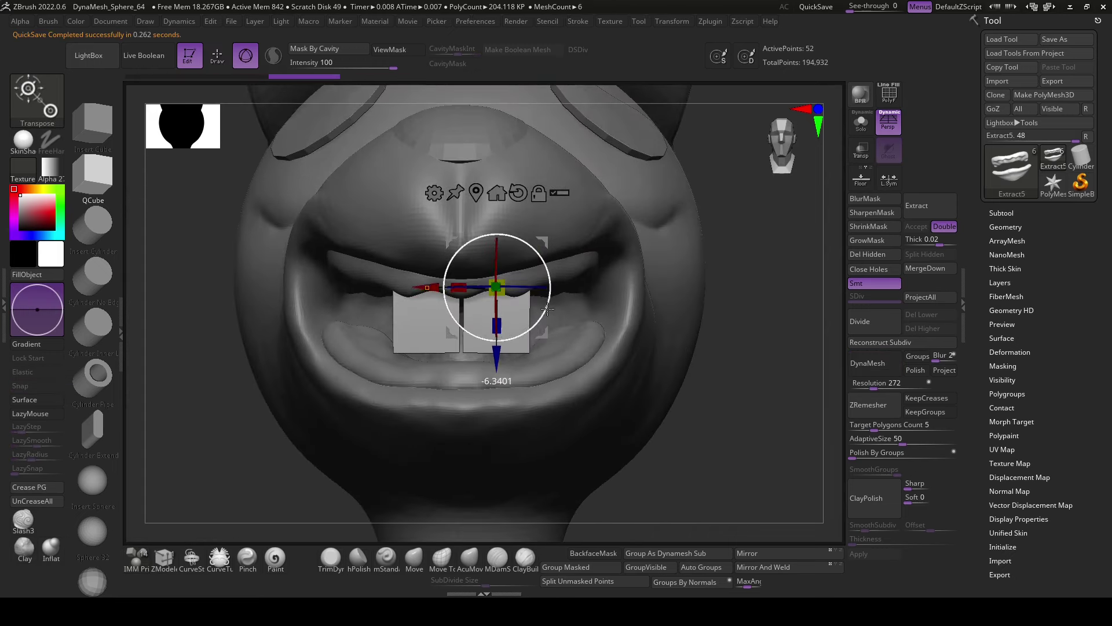
pyautogui.moveTo(547, 310)
pyautogui.keyDown('shift'); pyautogui.mouseDown()
pyautogui.moveTo(703, 405)
pyautogui.moveTo(444, 281)
pyautogui.moveTo(430, 290)
pyautogui.moveTo(514, 303)
pyautogui.mouseUp(); pyautogui.keyUp('shift')
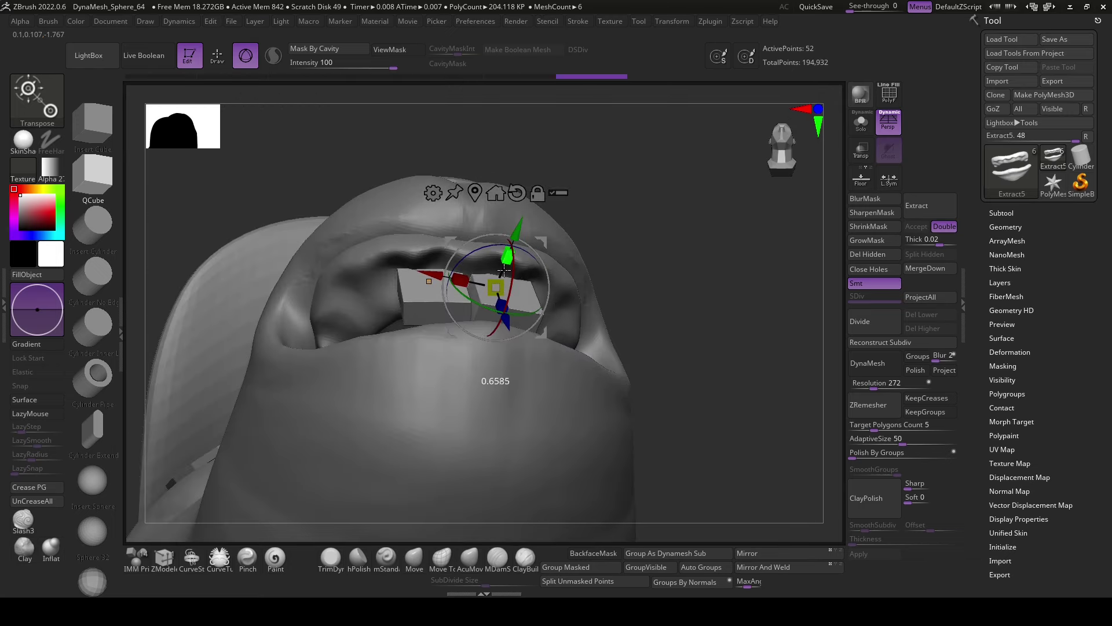
pyautogui.keyDown('shift'); pyautogui.moveTo(507, 260); pyautogui.dragTo(546, 238); pyautogui.keyUp('shift')
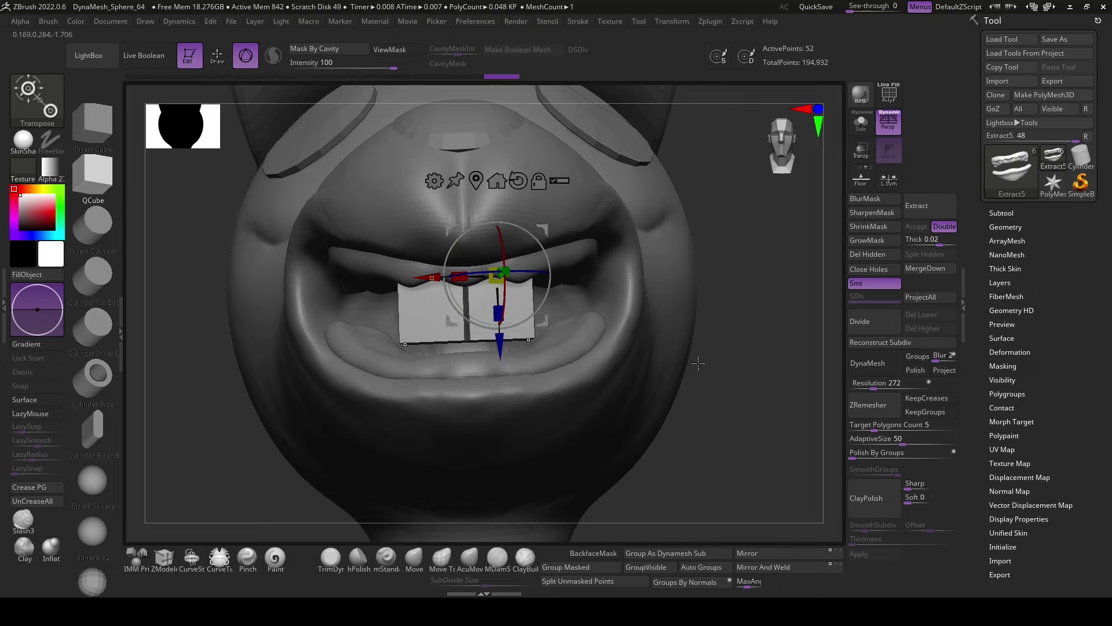
pyautogui.moveTo(699, 363)
pyautogui.mouseDown()
pyautogui.moveTo(758, 318)
pyautogui.moveTo(745, 318)
pyautogui.moveTo(705, 404)
pyautogui.moveTo(723, 402)
pyautogui.moveTo(713, 399)
pyautogui.mouseUp()
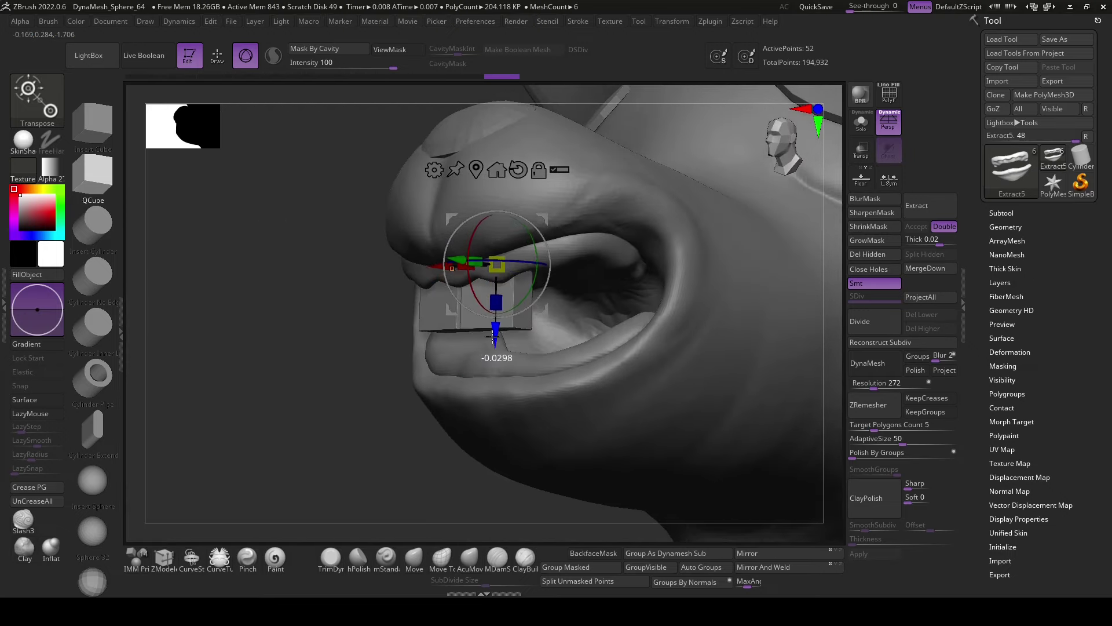
pyautogui.moveTo(493, 336)
pyautogui.mouseDown()
pyautogui.moveTo(471, 296)
pyautogui.moveTo(493, 259)
pyautogui.moveTo(566, 252)
pyautogui.mouseUp()
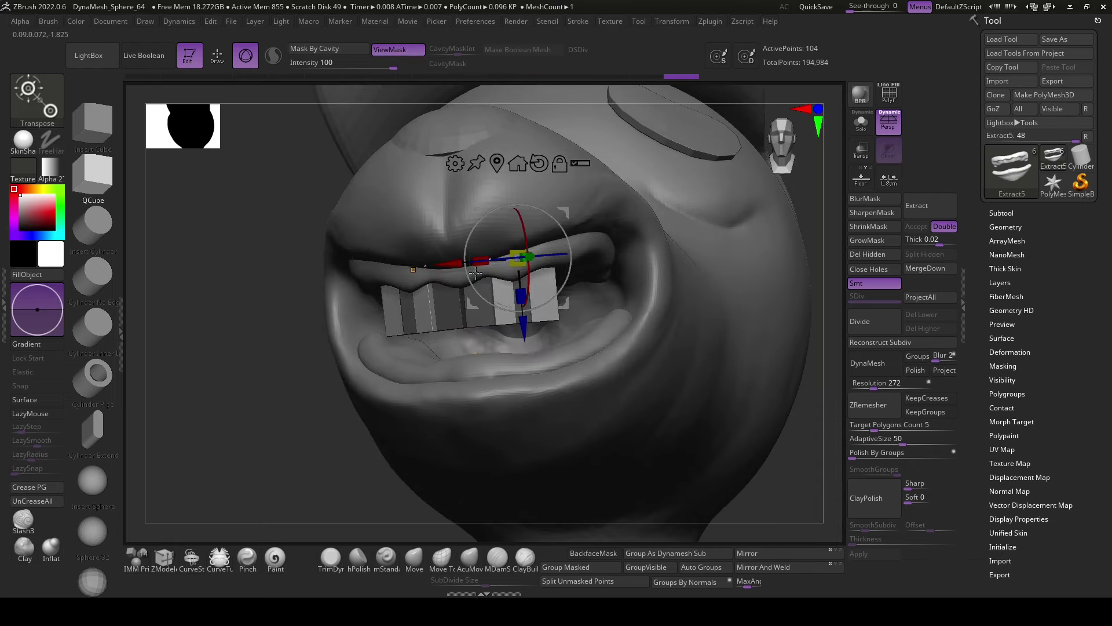
pyautogui.moveTo(476, 272); pyautogui.dragTo(517, 312)
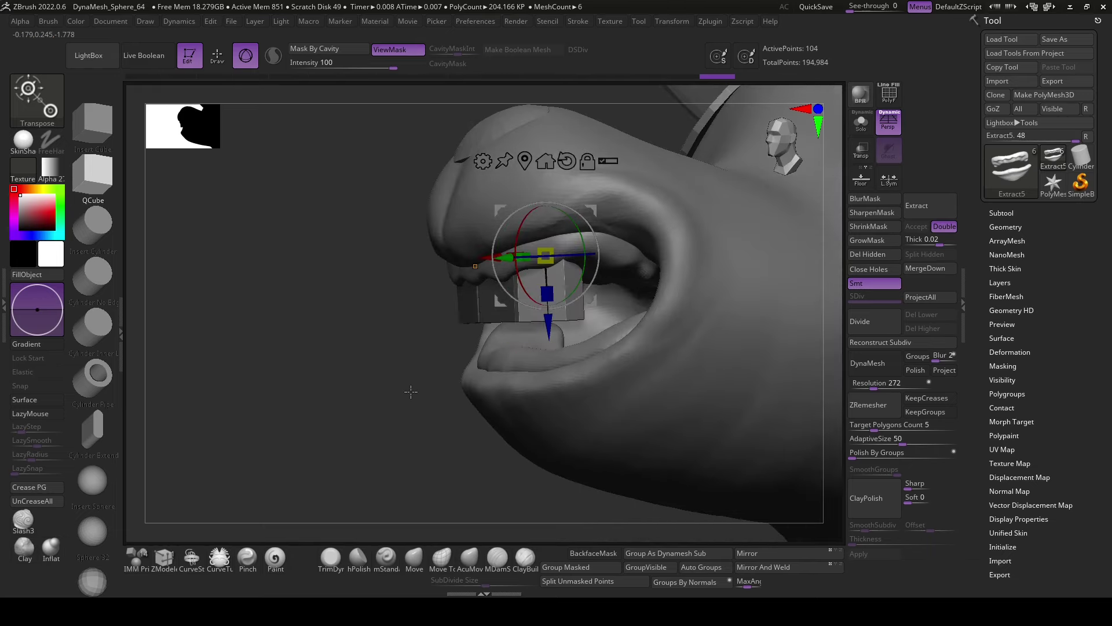
# - Turn on L.Sym for the teeth and shift the tooth blocks along the upper gum line
pyautogui.moveTo(410, 392)
pyautogui.mouseDown()
pyautogui.moveTo(429, 327)
pyautogui.moveTo(524, 253)
pyautogui.mouseUp()
pyautogui.click(886, 180)
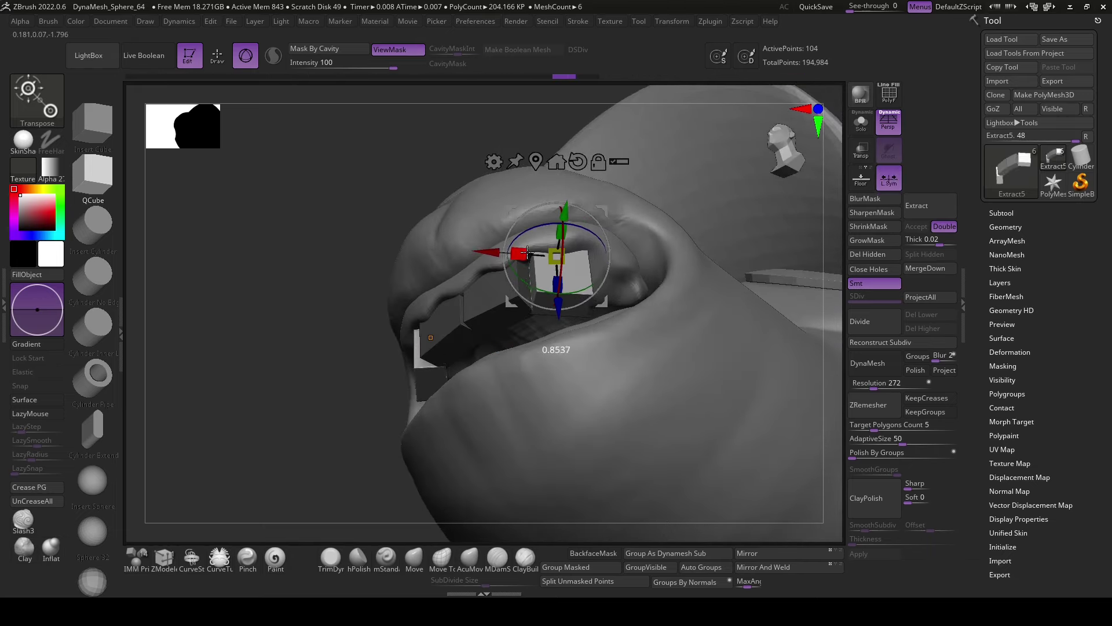
pyautogui.moveTo(417, 400)
pyautogui.mouseDown()
pyautogui.moveTo(374, 397)
pyautogui.moveTo(505, 275)
pyautogui.mouseUp()
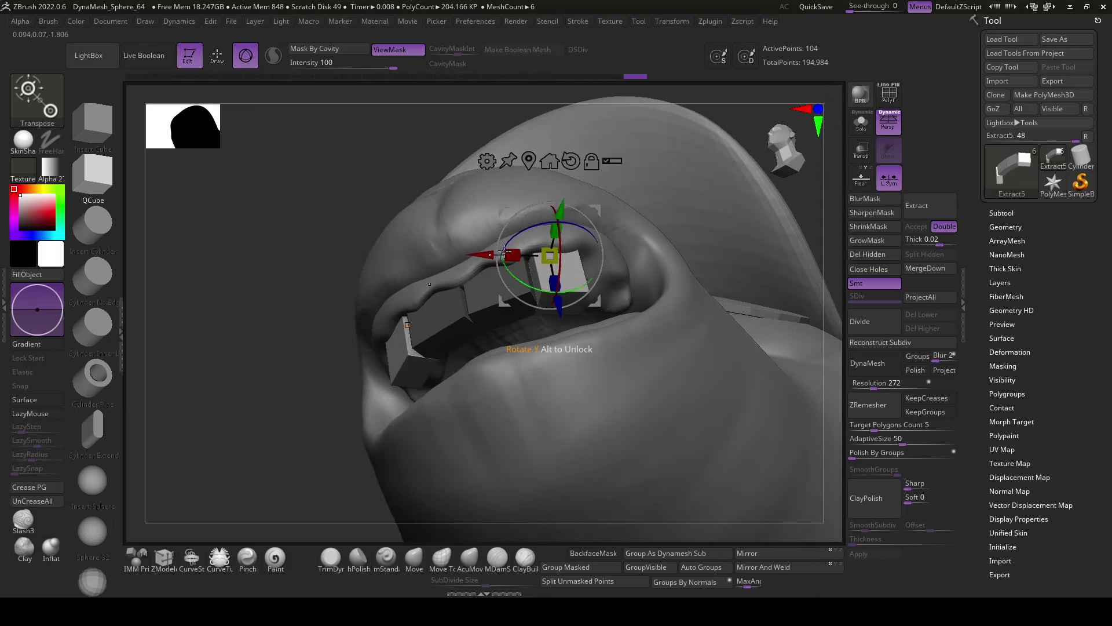
pyautogui.moveTo(329, 461); pyautogui.dragTo(504, 336)
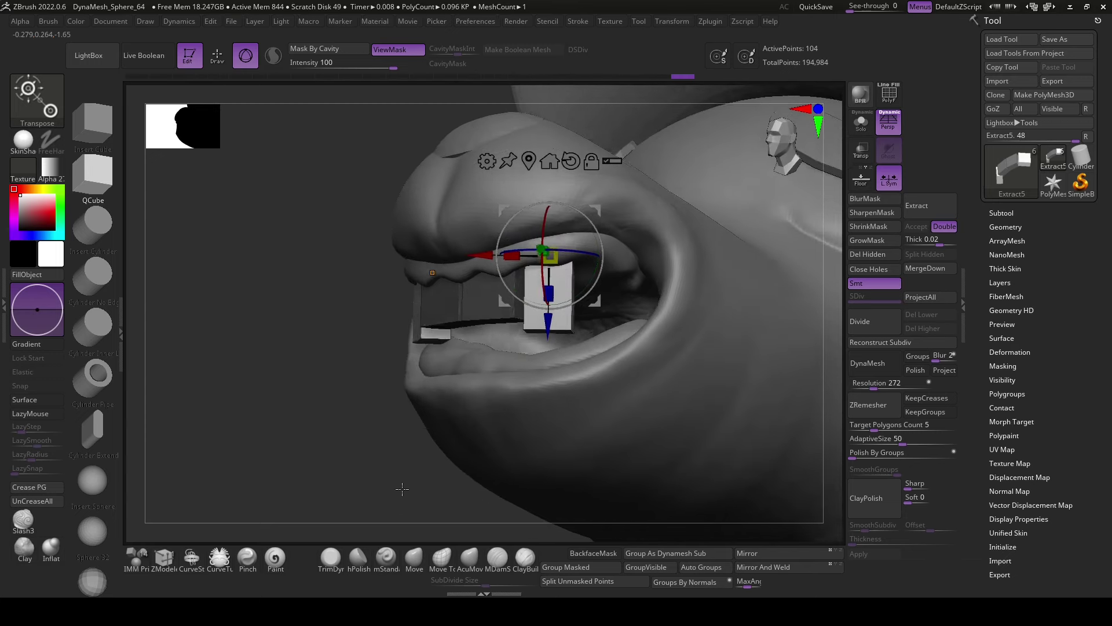
pyautogui.moveTo(434, 442)
pyautogui.mouseDown()
pyautogui.moveTo(410, 452)
pyautogui.moveTo(573, 277)
pyautogui.mouseUp()
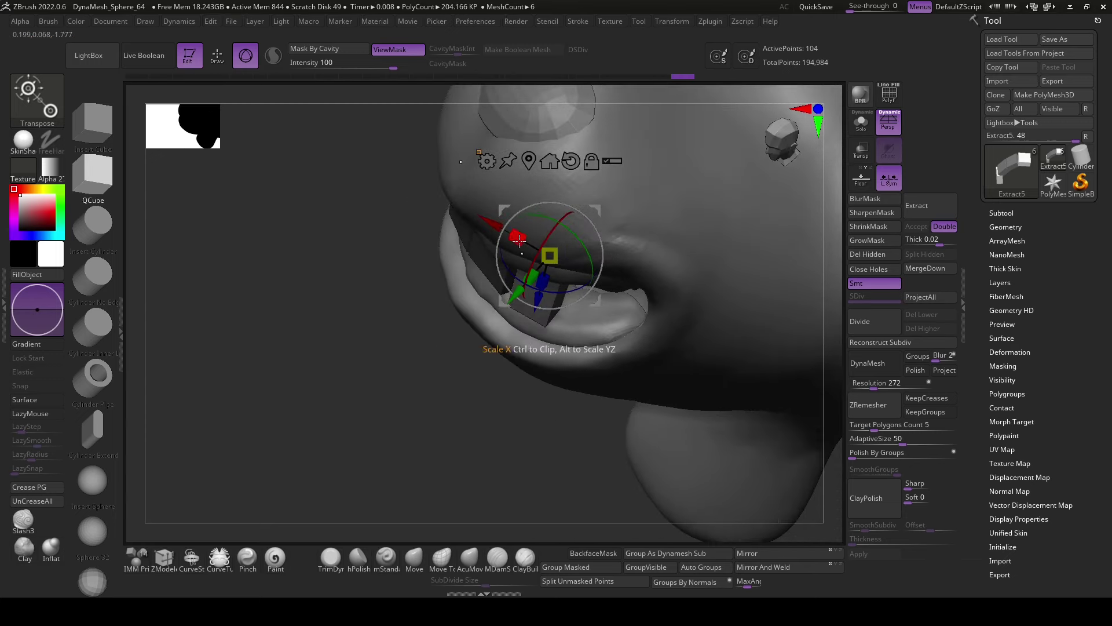
pyautogui.moveTo(504, 410)
pyautogui.mouseDown()
pyautogui.moveTo(570, 297)
pyautogui.moveTo(590, 287)
pyautogui.mouseUp()
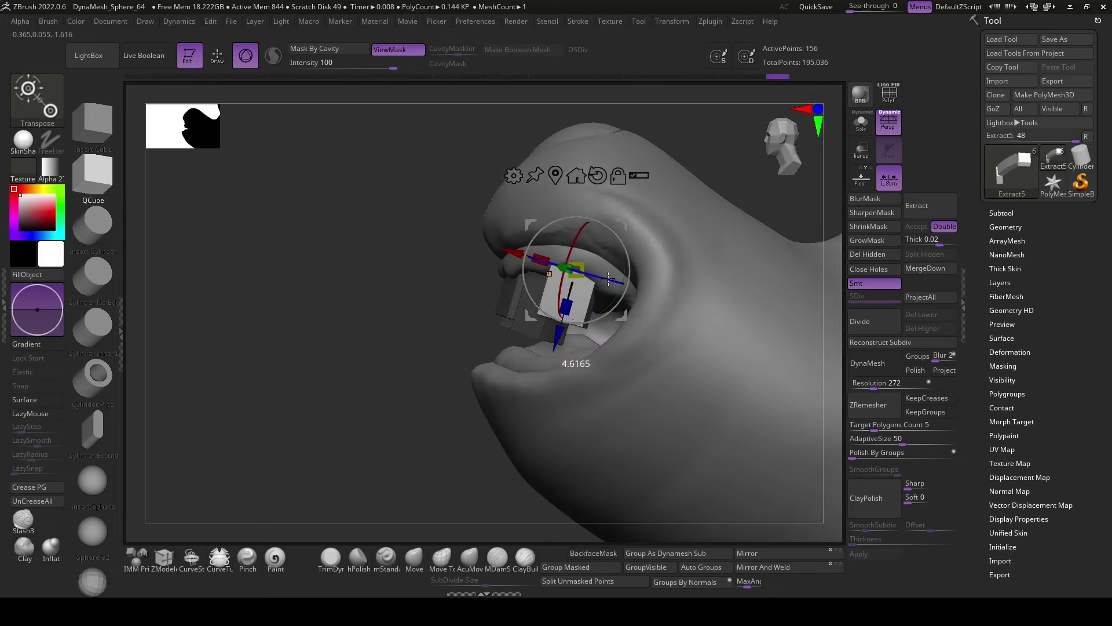
pyautogui.moveTo(510, 371)
pyautogui.mouseDown()
pyautogui.moveTo(700, 378)
pyautogui.moveTo(620, 287)
pyautogui.mouseUp()
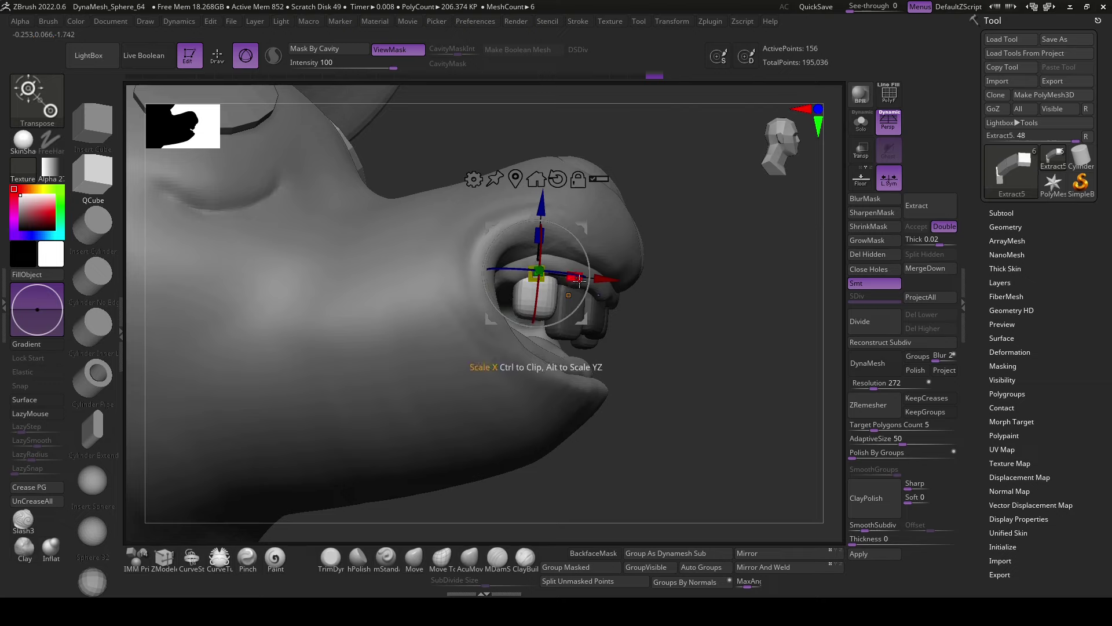
pyautogui.moveTo(579, 280)
pyautogui.mouseDown()
pyautogui.moveTo(519, 278)
pyautogui.moveTo(656, 273)
pyautogui.mouseUp()
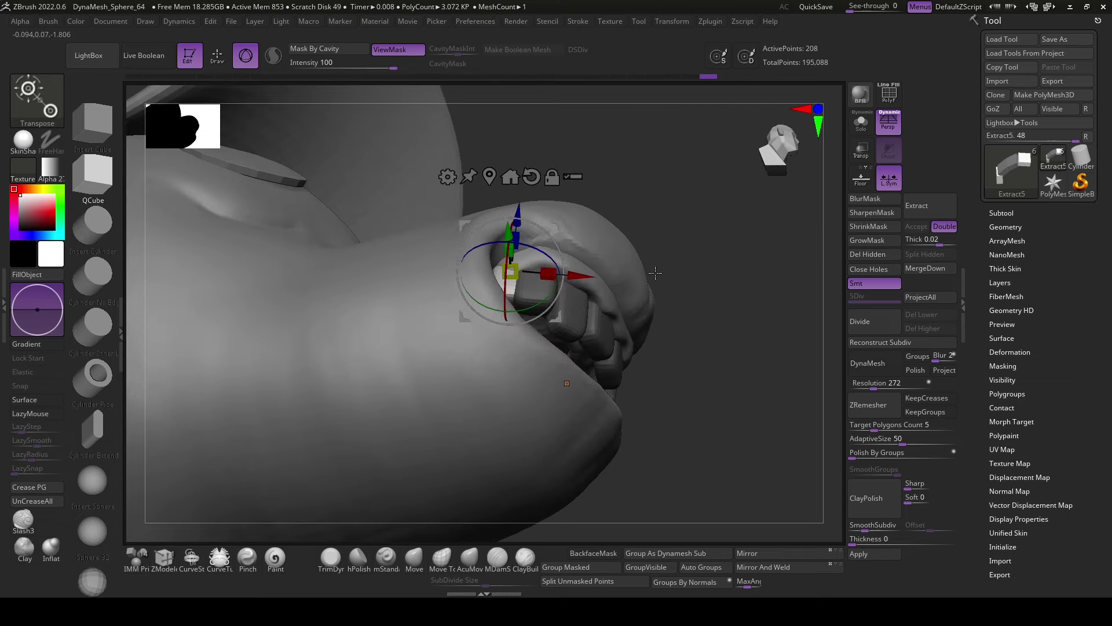
pyautogui.moveTo(758, 320)
pyautogui.mouseDown()
pyautogui.moveTo(739, 385)
pyautogui.moveTo(690, 390)
pyautogui.moveTo(707, 367)
pyautogui.moveTo(705, 310)
pyautogui.moveTo(675, 390)
pyautogui.moveTo(601, 499)
pyautogui.mouseUp()
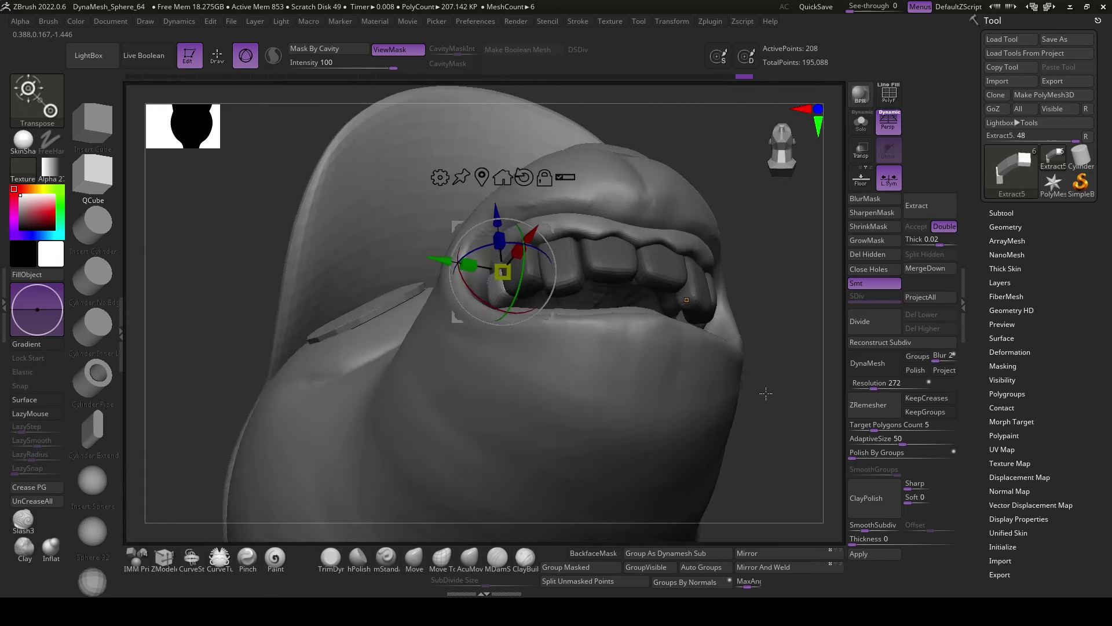
# - Select the teeth subtool and reshape the blocks with Move Topological, checking several angles
pyautogui.press('q')
pyautogui.keyDown('alt'); pyautogui.click(558, 282); pyautogui.keyUp('alt')
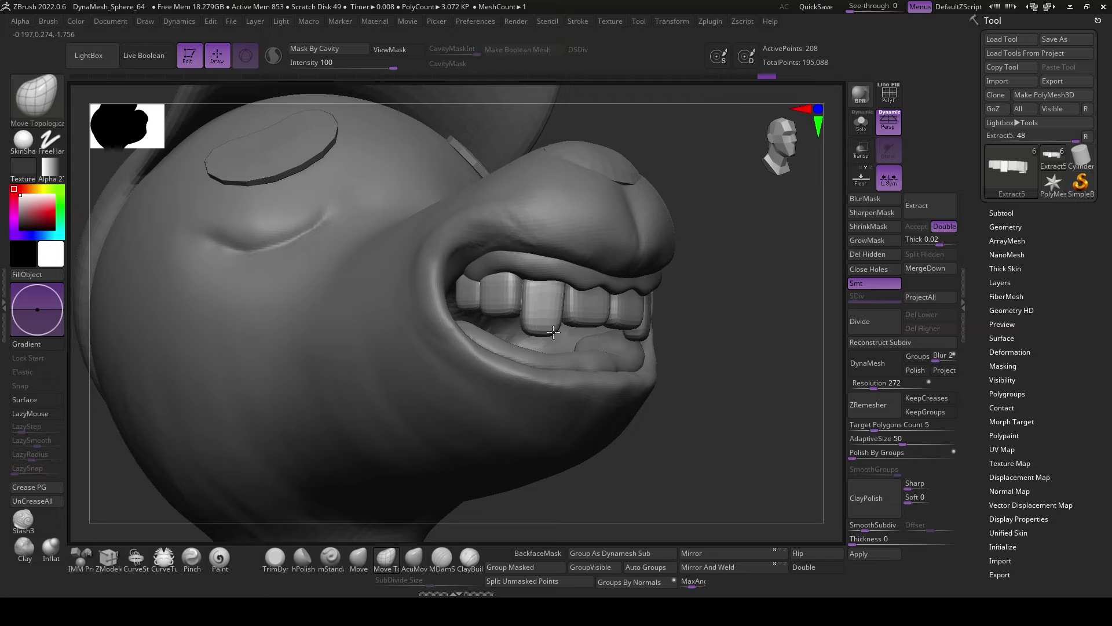
pyautogui.moveTo(550, 330)
pyautogui.mouseDown()
pyautogui.moveTo(749, 385)
pyautogui.moveTo(615, 297)
pyautogui.mouseUp()
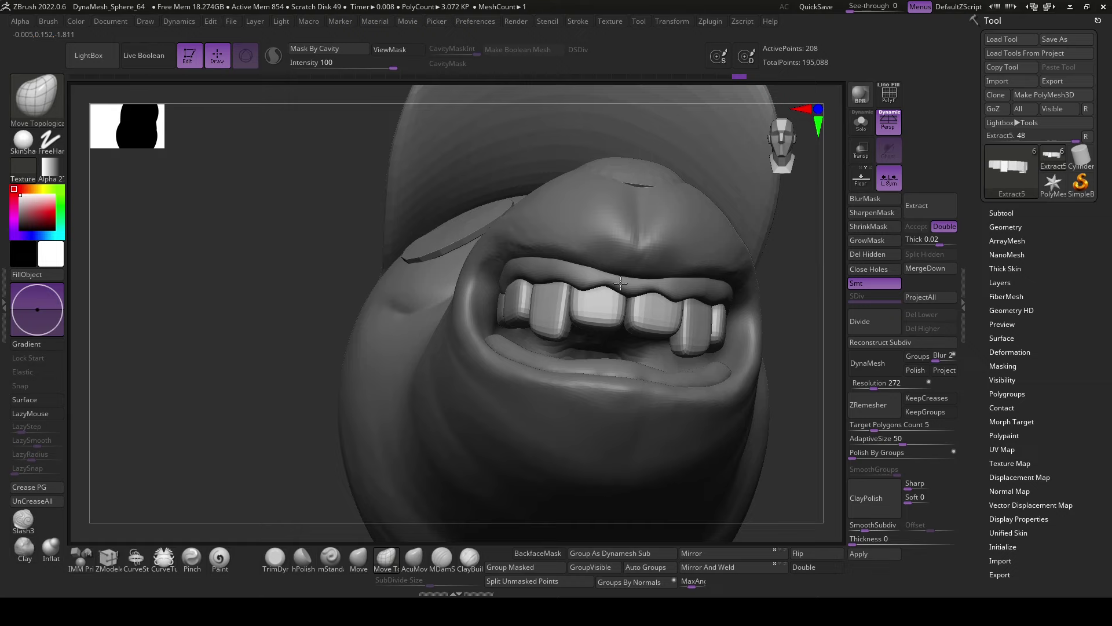
pyautogui.moveTo(704, 318); pyautogui.dragTo(733, 478)
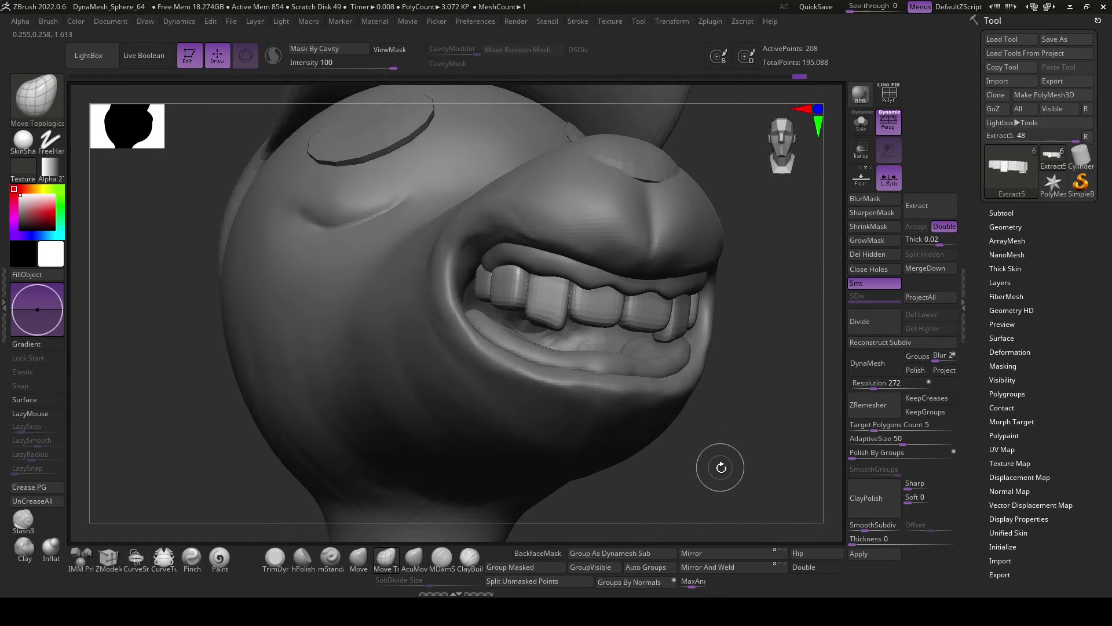
pyautogui.moveTo(721, 467); pyautogui.dragTo(544, 324)
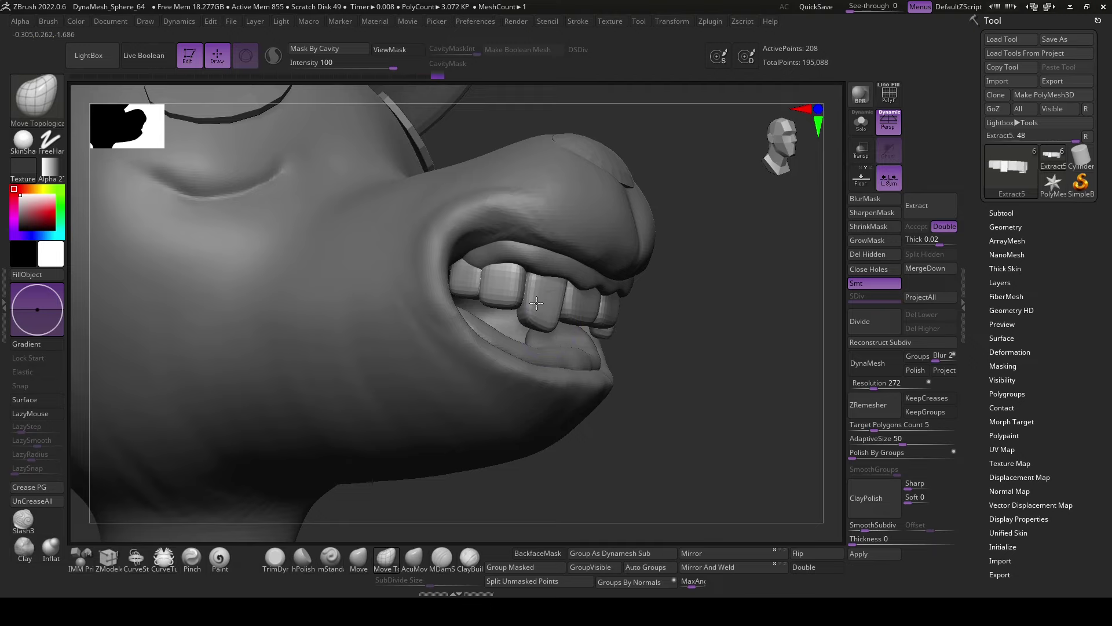
pyautogui.moveTo(524, 313); pyautogui.dragTo(693, 370)
pyautogui.moveTo(550, 350); pyautogui.dragTo(520, 316)
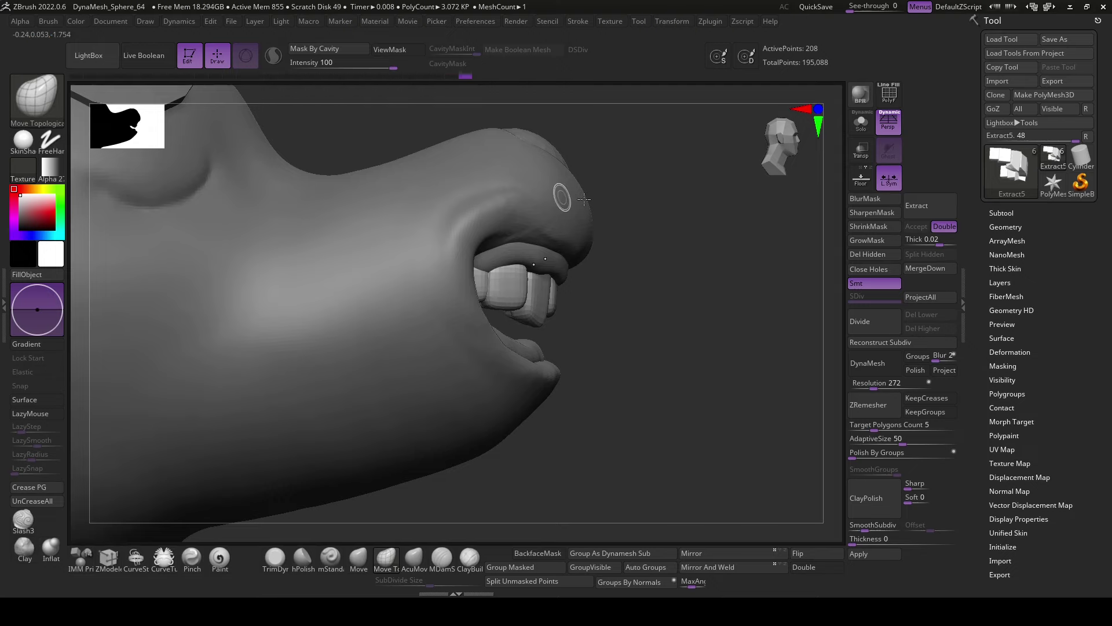
pyautogui.moveTo(584, 199)
pyautogui.mouseDown()
pyautogui.moveTo(663, 402)
pyautogui.moveTo(710, 409)
pyautogui.moveTo(706, 423)
pyautogui.mouseUp()
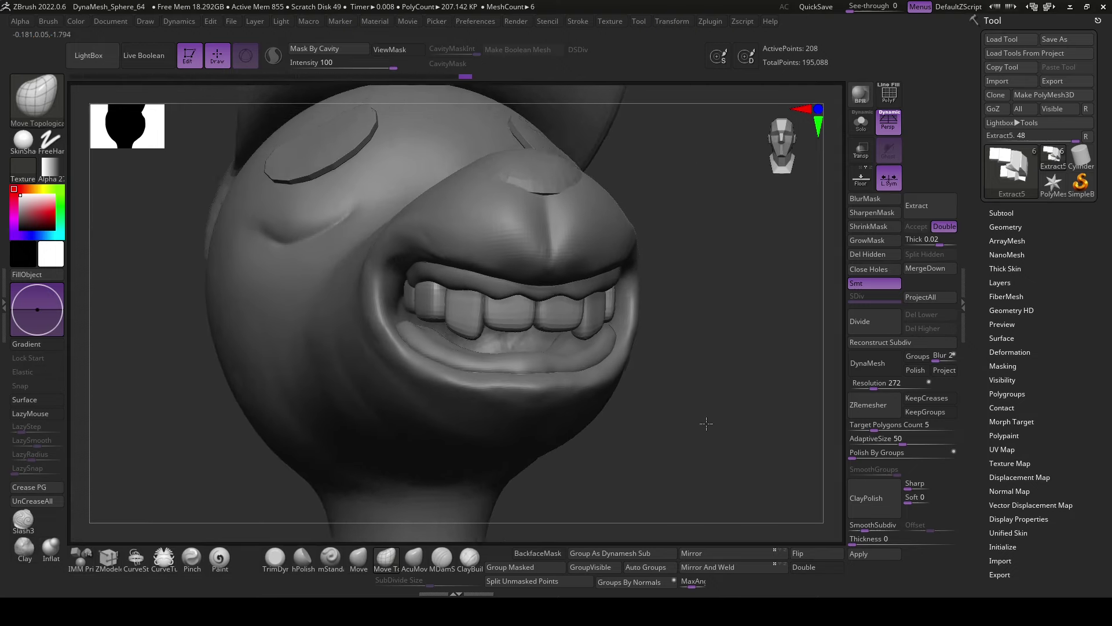
pyautogui.press('w')
pyautogui.click(417, 296)
# - Place the gizmo on the front teeth and turn off L.Sym
pyautogui.moveTo(667, 377)
pyautogui.mouseDown()
pyautogui.moveTo(526, 360)
pyautogui.moveTo(530, 396)
pyautogui.moveTo(425, 335)
pyautogui.mouseUp()
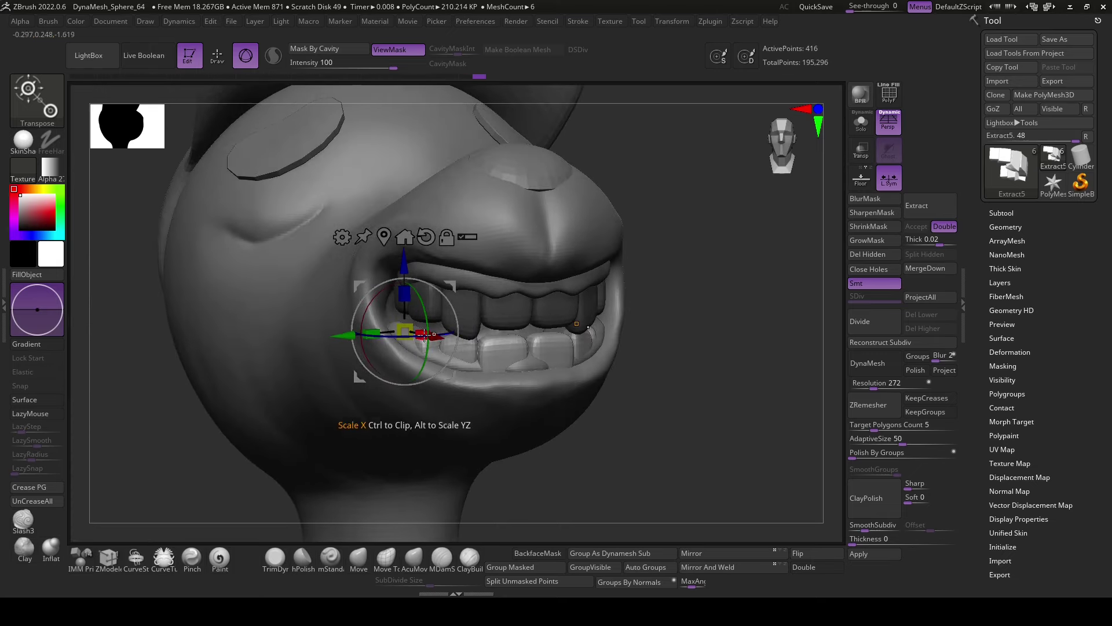
pyautogui.moveTo(532, 386); pyautogui.dragTo(405, 342)
pyautogui.click(428, 368)
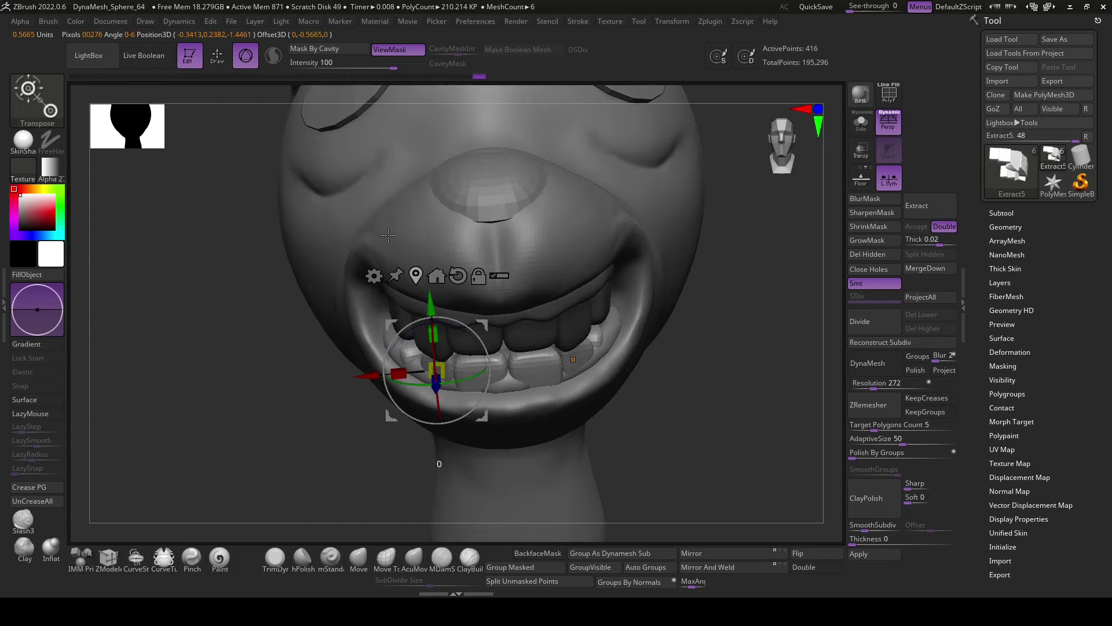
pyautogui.click(890, 179)
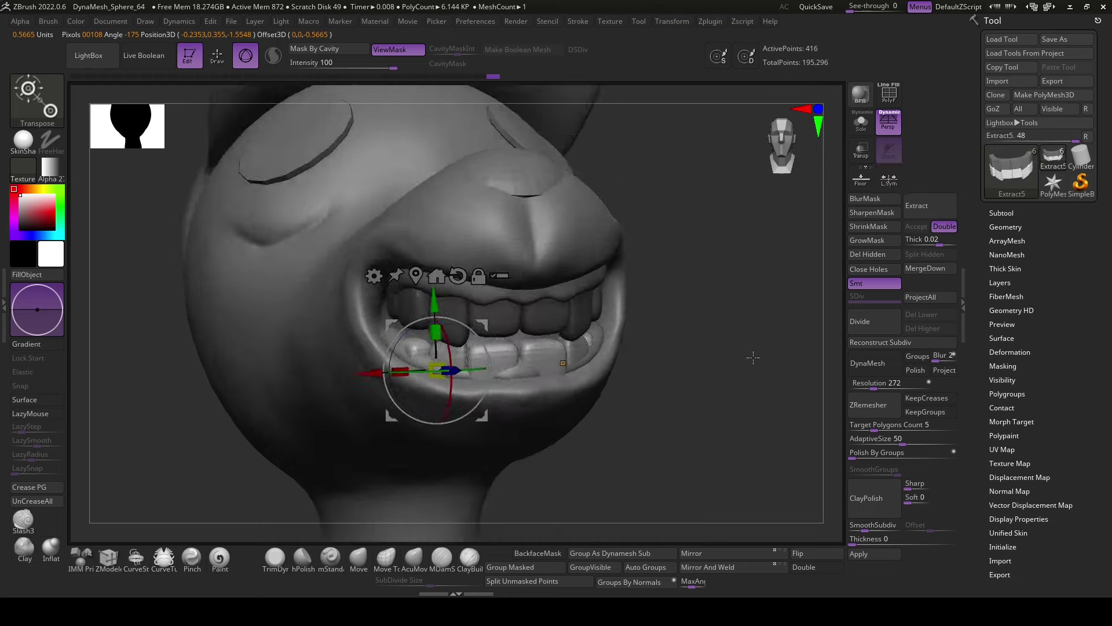
pyautogui.moveTo(631, 423)
pyautogui.mouseDown()
pyautogui.moveTo(704, 407)
pyautogui.moveTo(581, 364)
pyautogui.mouseUp()
pyautogui.moveTo(661, 392)
pyautogui.mouseDown()
pyautogui.moveTo(514, 362)
pyautogui.moveTo(429, 499)
pyautogui.moveTo(589, 459)
pyautogui.mouseUp()
# - Return to Draw mode and divide the lower teeth to SDiv 2 with Ctrl+D
pyautogui.click(386, 558)
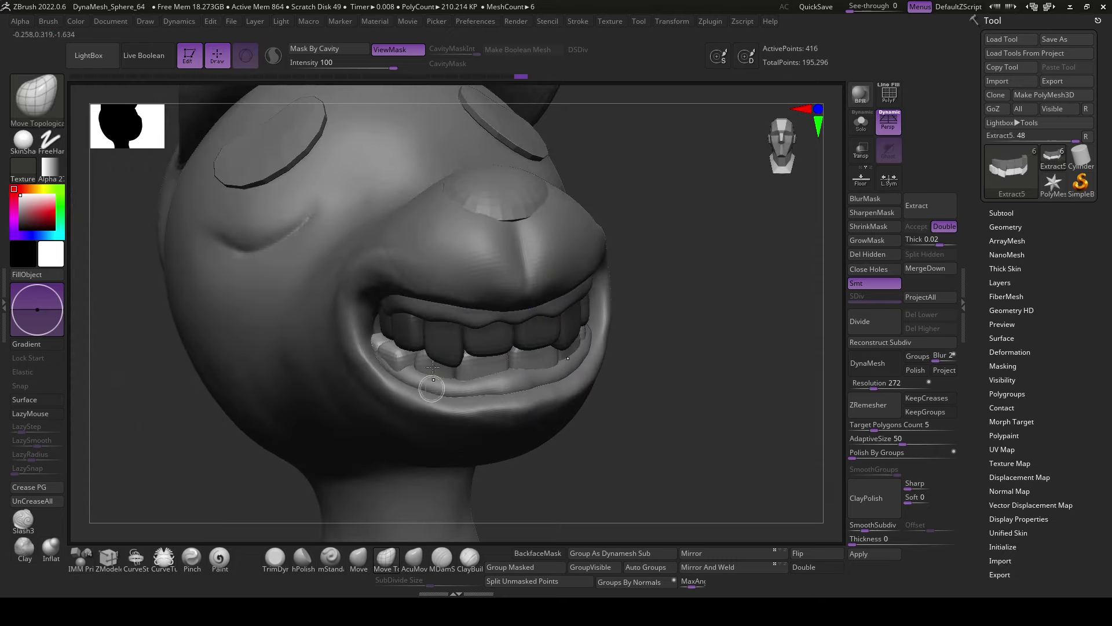
pyautogui.press('space')
pyautogui.moveTo(453, 336); pyautogui.dragTo(809, 531)
pyautogui.hotkey('ctrl', 'd')
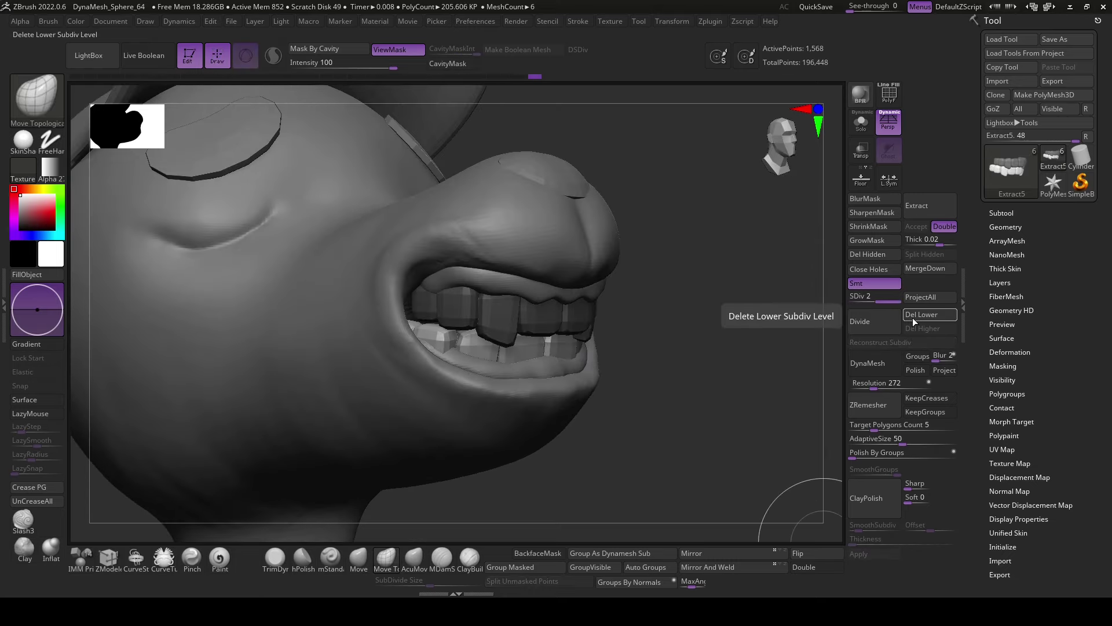
pyautogui.moveTo(683, 458)
pyautogui.mouseDown()
pyautogui.moveTo(658, 398)
pyautogui.moveTo(591, 355)
pyautogui.mouseUp()
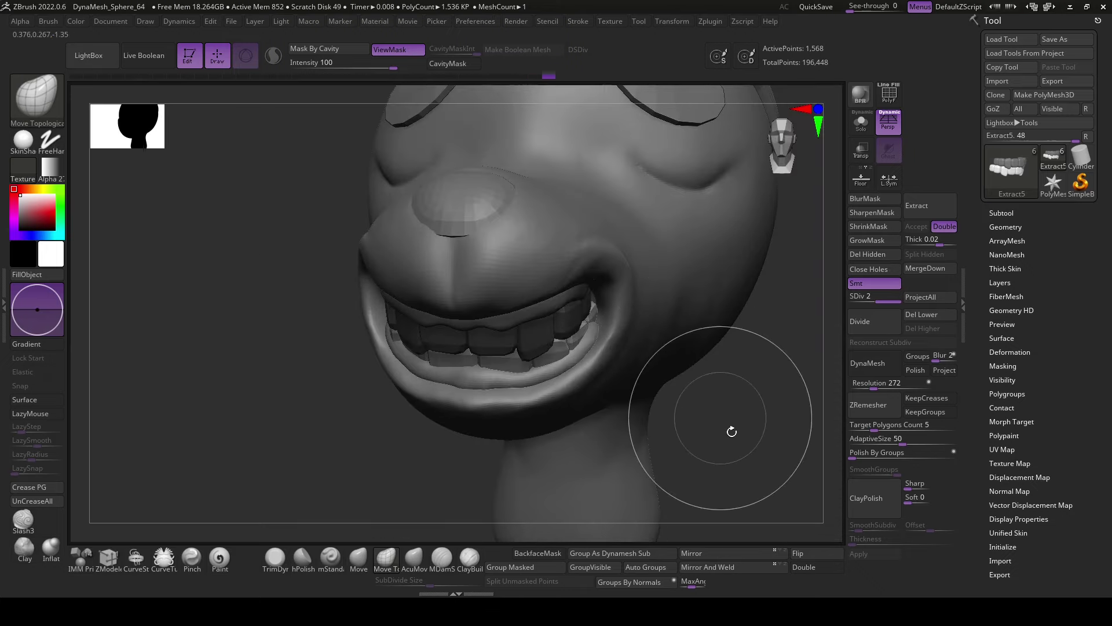
pyautogui.moveTo(732, 432)
pyautogui.mouseDown()
pyautogui.moveTo(470, 473)
pyautogui.moveTo(423, 372)
pyautogui.moveTo(671, 460)
pyautogui.moveTo(593, 429)
pyautogui.mouseUp()
pyautogui.press('space')
# - Select the Extract4 gum piece, smooth it, and enable Transp to ghost the model
pyautogui.keyDown('alt'); pyautogui.click(593, 428); pyautogui.keyUp('alt')
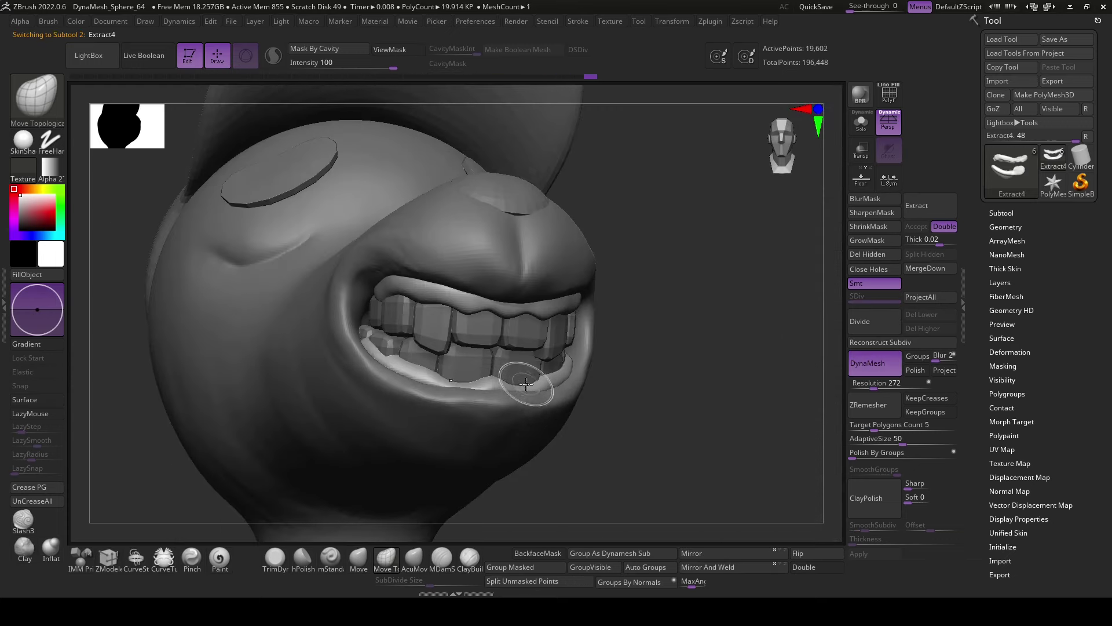
pyautogui.moveTo(505, 379)
pyautogui.mouseDown()
pyautogui.moveTo(522, 440)
pyautogui.moveTo(487, 507)
pyautogui.mouseUp()
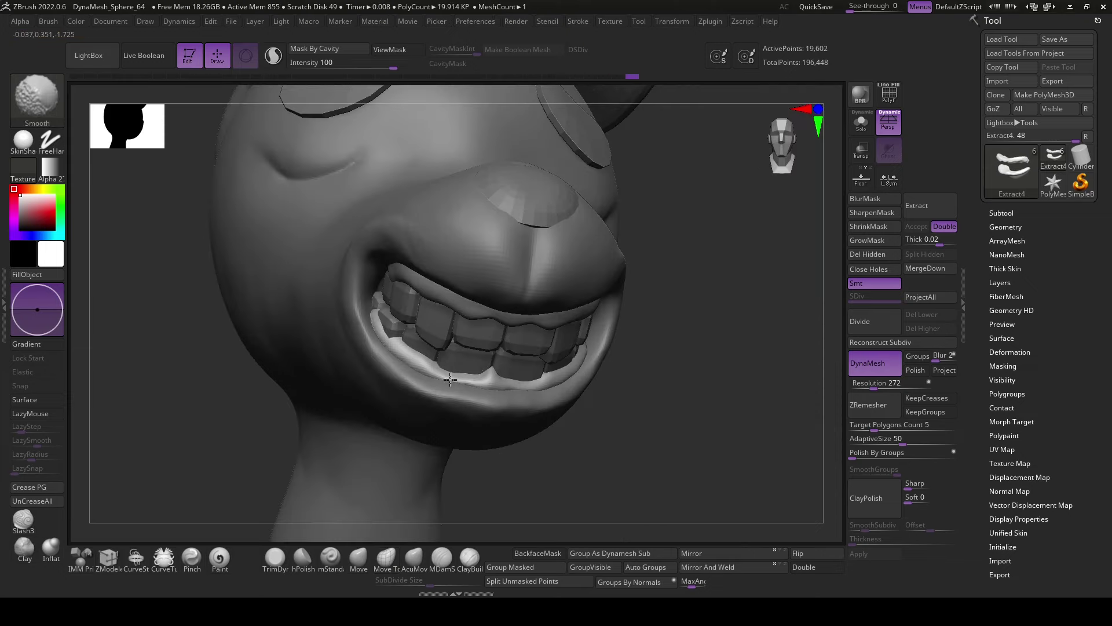
pyautogui.moveTo(482, 371)
pyautogui.mouseDown()
pyautogui.moveTo(456, 374)
pyautogui.moveTo(517, 381)
pyautogui.moveTo(590, 334)
pyautogui.mouseUp()
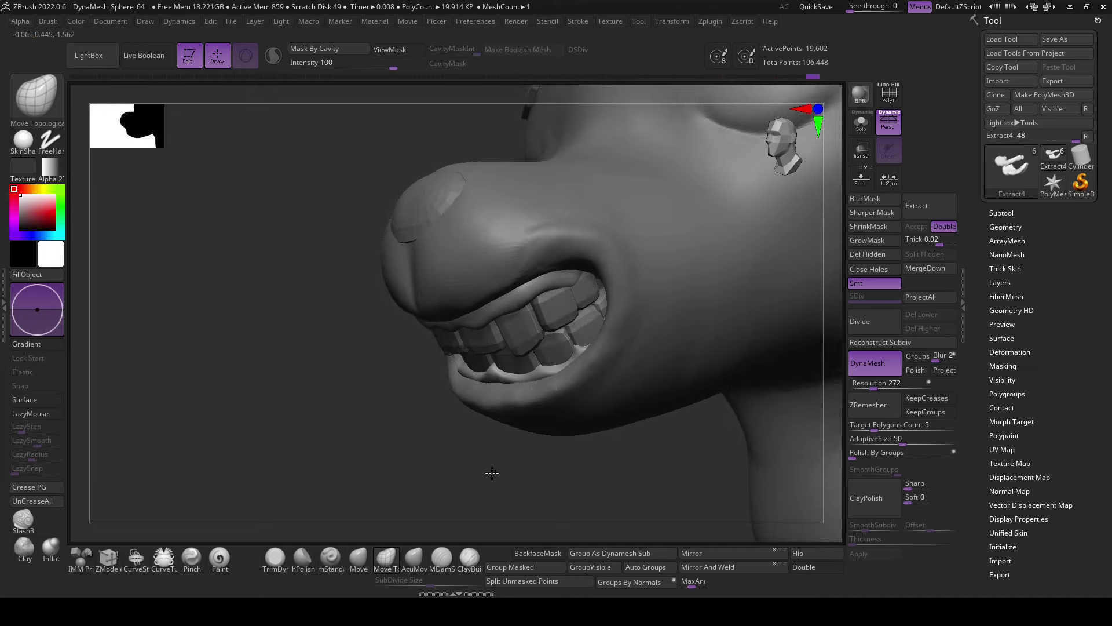
pyautogui.keyDown('shift'); pyautogui.moveTo(492, 473); pyautogui.dragTo(576, 361); pyautogui.keyUp('shift')
pyautogui.moveTo(590, 347)
pyautogui.mouseDown(button='right')
pyautogui.moveTo(586, 322)
pyautogui.moveTo(685, 385)
pyautogui.moveTo(640, 390)
pyautogui.mouseUp(button='right')
pyautogui.hotkey('ctrl', 'shift', 't')
pyautogui.press('shift')
pyautogui.moveTo(629, 451)
pyautogui.keyDown('ctrl'); pyautogui.mouseDown(button='right')
pyautogui.moveTo(510, 475)
pyautogui.moveTo(665, 496)
pyautogui.moveTo(665, 441)
pyautogui.moveTo(524, 375)
pyautogui.moveTo(631, 411)
pyautogui.mouseUp(button='right'); pyautogui.keyUp('ctrl')
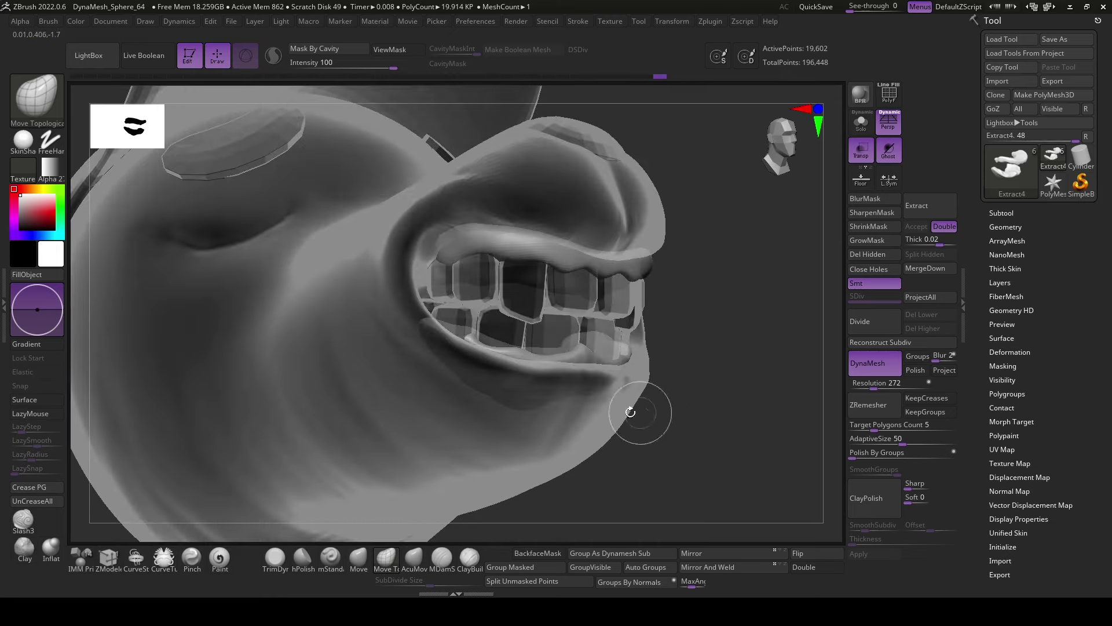
# - Shrink the brush and mold the Extract4 gums around the teeth from frontal views
pyautogui.rightClick(576, 381)
pyautogui.moveTo(579, 362); pyautogui.dragTo(571, 353)
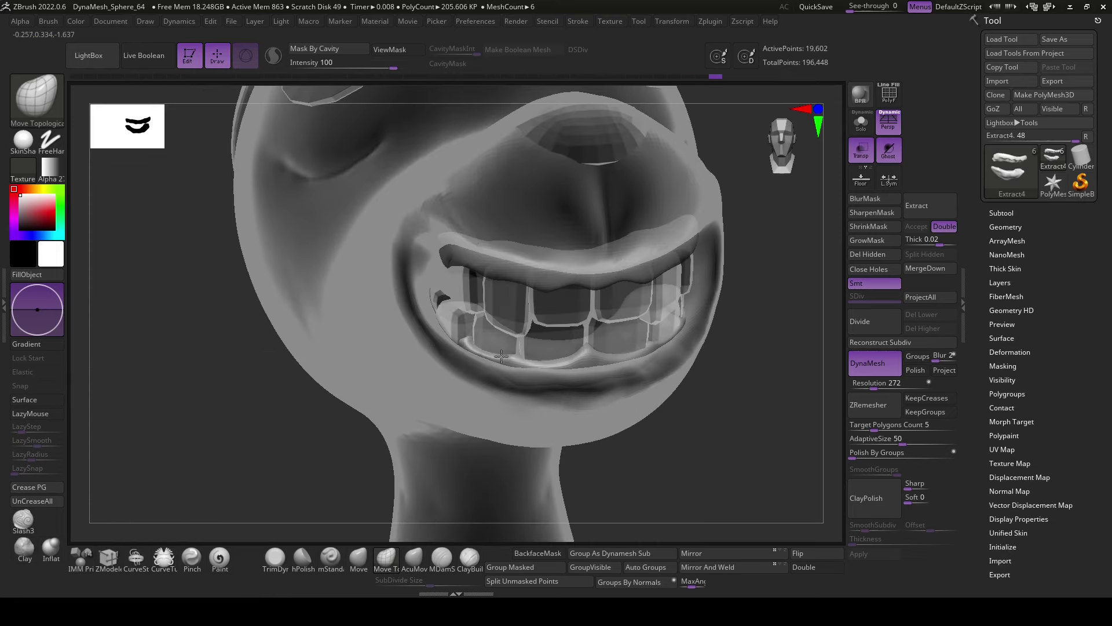
pyautogui.moveTo(516, 351)
pyautogui.mouseDown(button='right')
pyautogui.moveTo(528, 360)
pyautogui.moveTo(652, 347)
pyautogui.moveTo(738, 440)
pyautogui.moveTo(785, 415)
pyautogui.moveTo(730, 444)
pyautogui.moveTo(583, 295)
pyautogui.moveTo(746, 423)
pyautogui.moveTo(634, 291)
pyautogui.mouseUp(button='right')
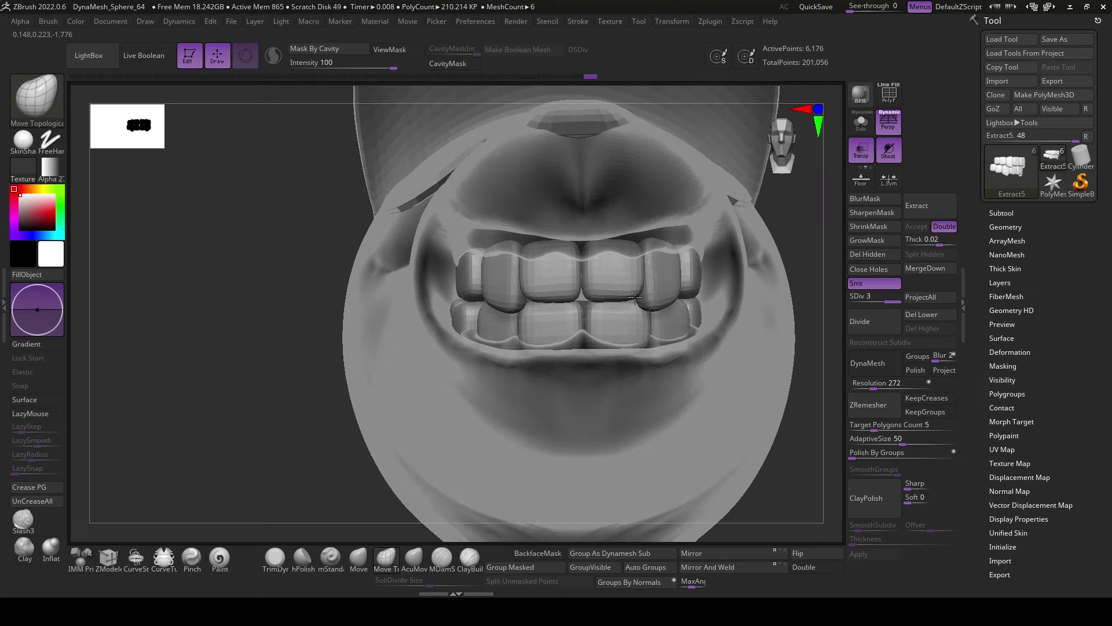
pyautogui.moveTo(771, 438)
pyautogui.mouseDown(button='right')
pyautogui.moveTo(576, 437)
pyautogui.moveTo(651, 355)
pyautogui.moveTo(695, 406)
pyautogui.moveTo(751, 397)
pyautogui.moveTo(733, 427)
pyautogui.moveTo(561, 365)
pyautogui.moveTo(725, 503)
pyautogui.moveTo(737, 479)
pyautogui.moveTo(568, 266)
pyautogui.moveTo(579, 268)
pyautogui.mouseUp(button='right')
pyautogui.keyDown('alt'); pyautogui.click(525, 350); pyautogui.keyUp('alt')
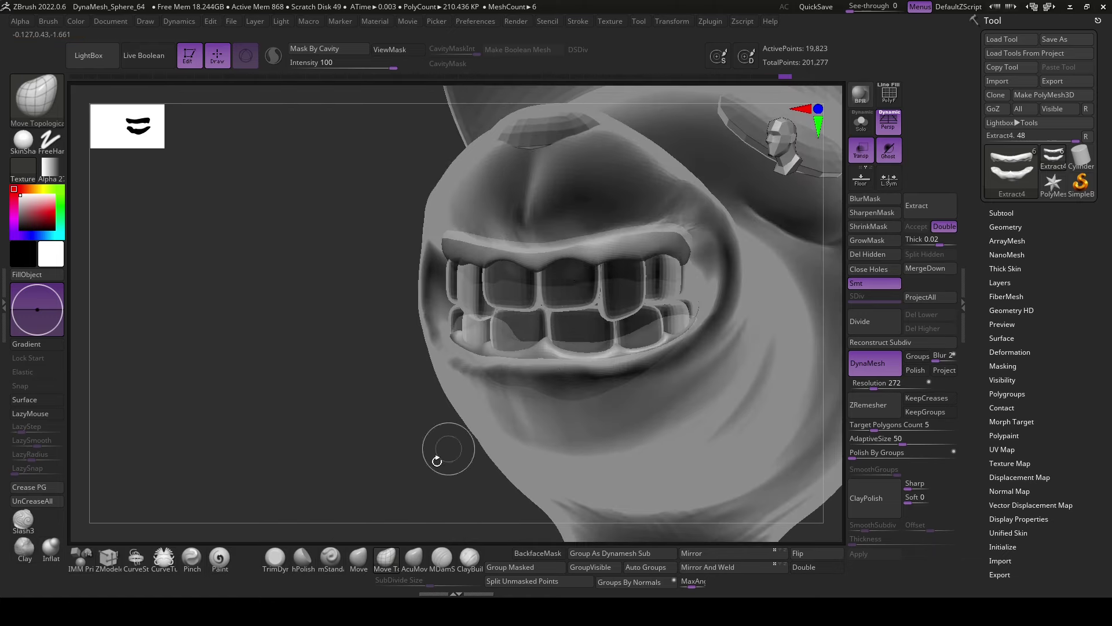
pyautogui.moveTo(437, 460); pyautogui.dragTo(608, 262, button='right')
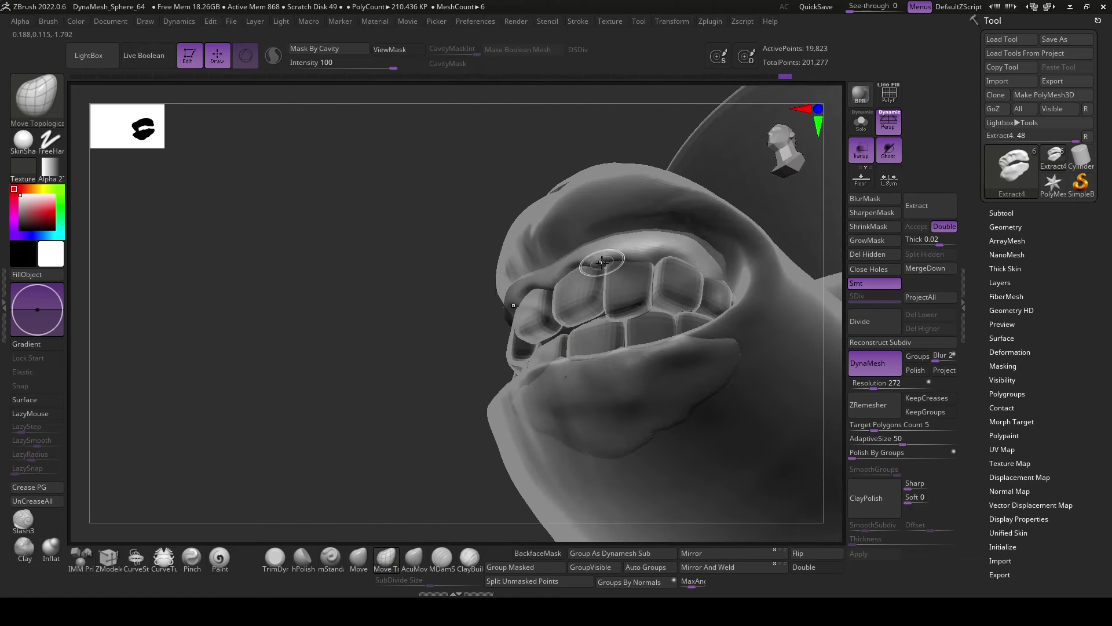
pyautogui.moveTo(427, 410)
pyautogui.mouseDown(button='right')
pyautogui.moveTo(409, 484)
pyautogui.moveTo(555, 265)
pyautogui.moveTo(464, 256)
pyautogui.mouseUp(button='right')
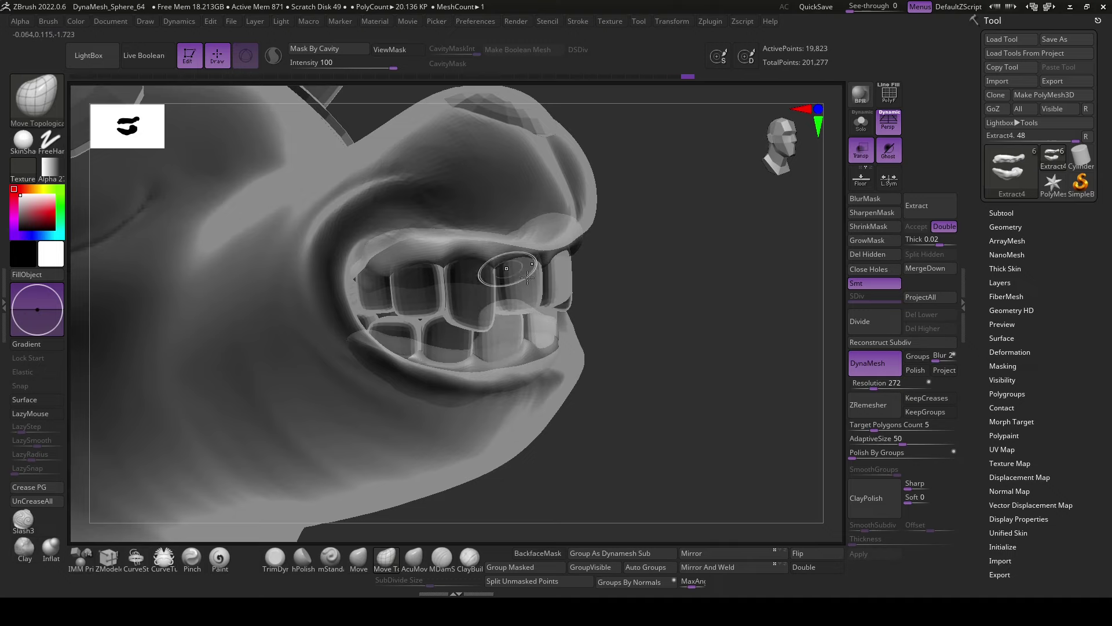
pyautogui.moveTo(527, 278); pyautogui.dragTo(478, 255, button='right')
# - Keep shaping the gums from several angles, then DynaMesh them and divide to SDiv 3
pyautogui.moveTo(587, 481)
pyautogui.mouseDown(button='right')
pyautogui.moveTo(439, 251)
pyautogui.moveTo(642, 407)
pyautogui.mouseUp(button='right')
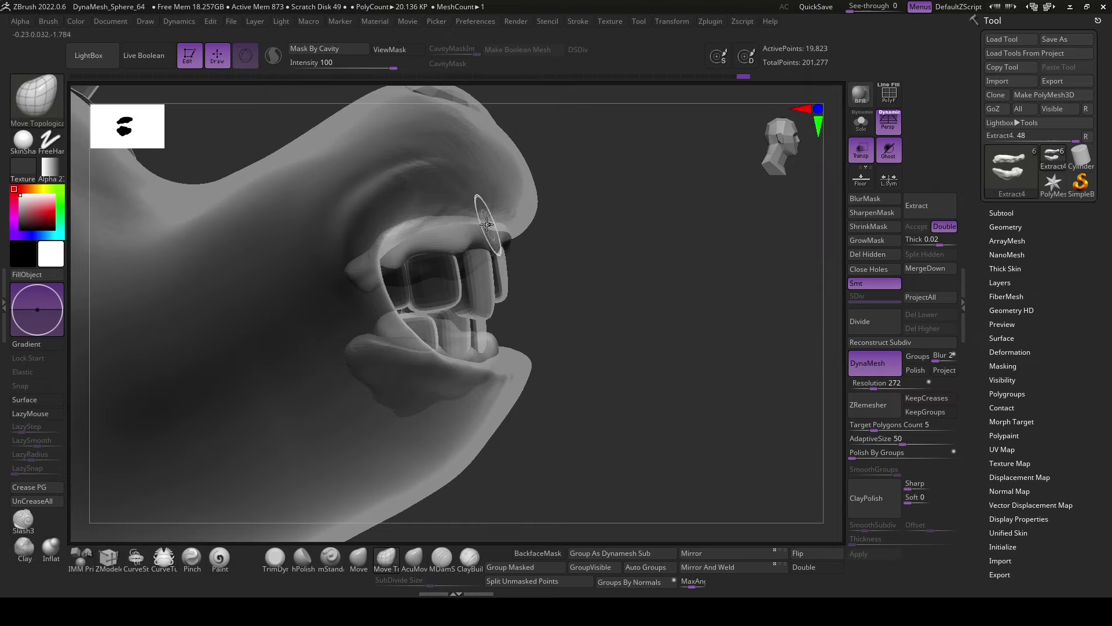
pyautogui.moveTo(522, 226); pyautogui.dragTo(493, 232, button='right')
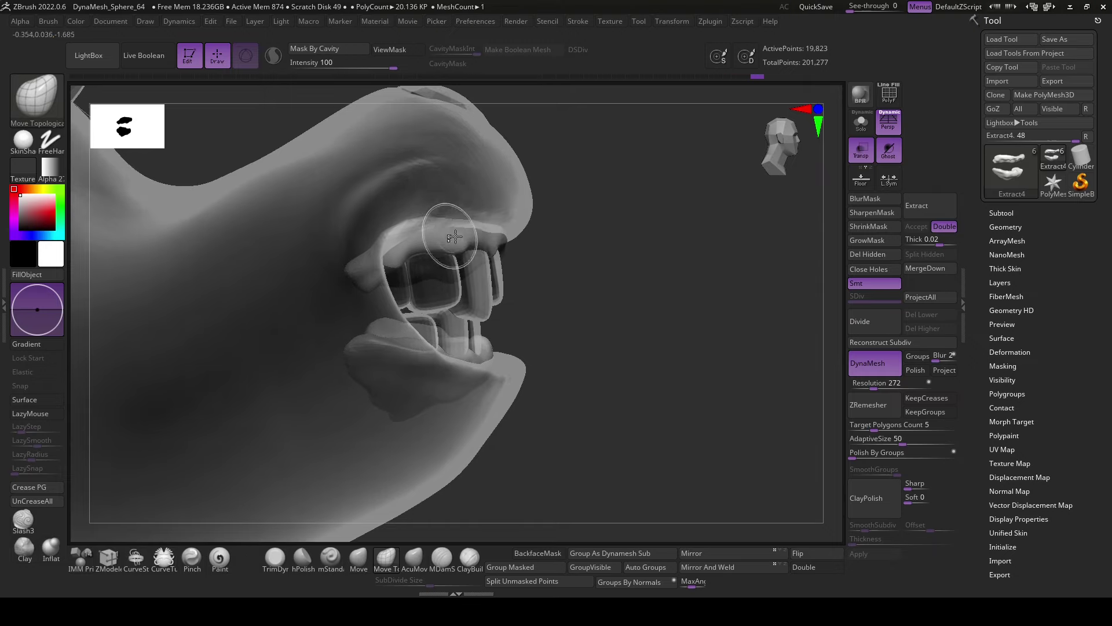
pyautogui.moveTo(586, 314)
pyautogui.mouseDown(button='right')
pyautogui.moveTo(449, 259)
pyautogui.moveTo(365, 454)
pyautogui.moveTo(399, 426)
pyautogui.mouseUp(button='right')
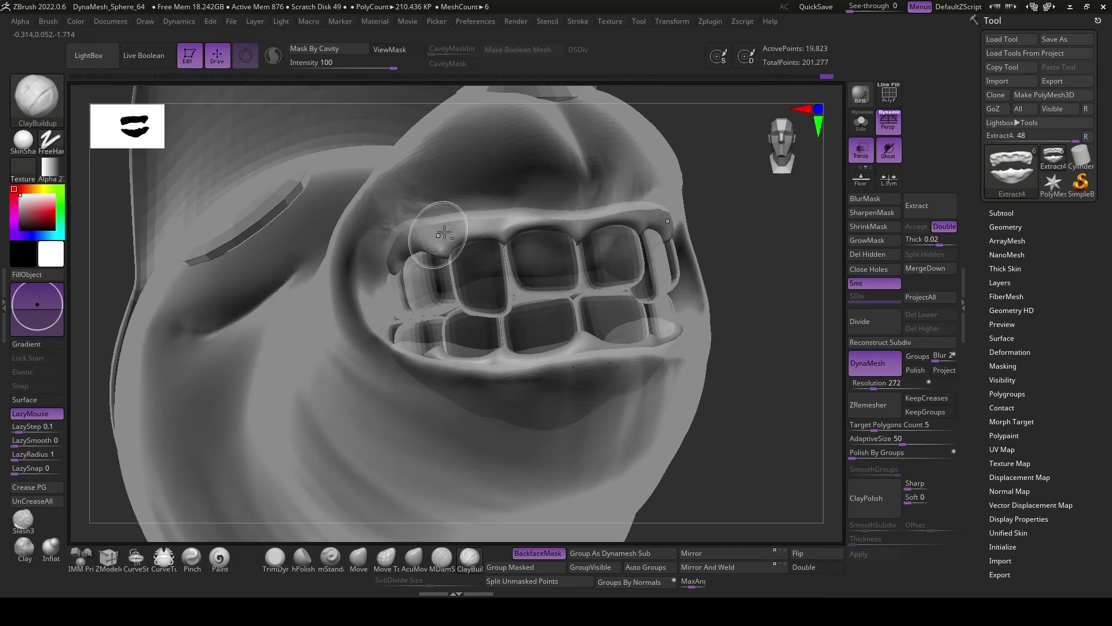
pyautogui.moveTo(444, 233); pyautogui.dragTo(398, 402, button='right')
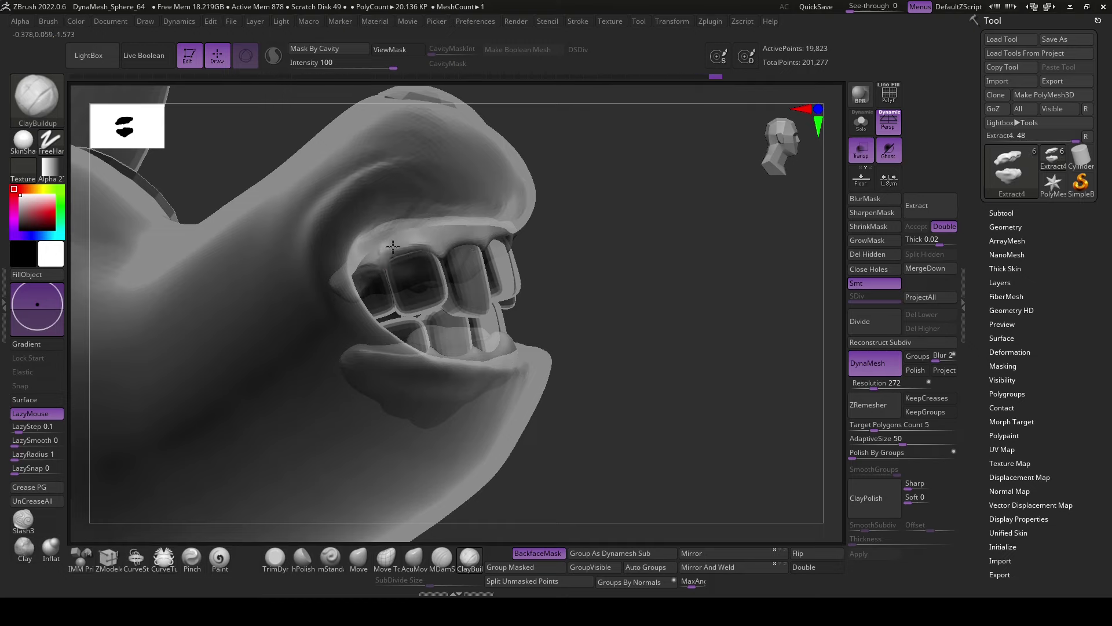
pyautogui.moveTo(427, 245); pyautogui.dragTo(673, 264, button='right')
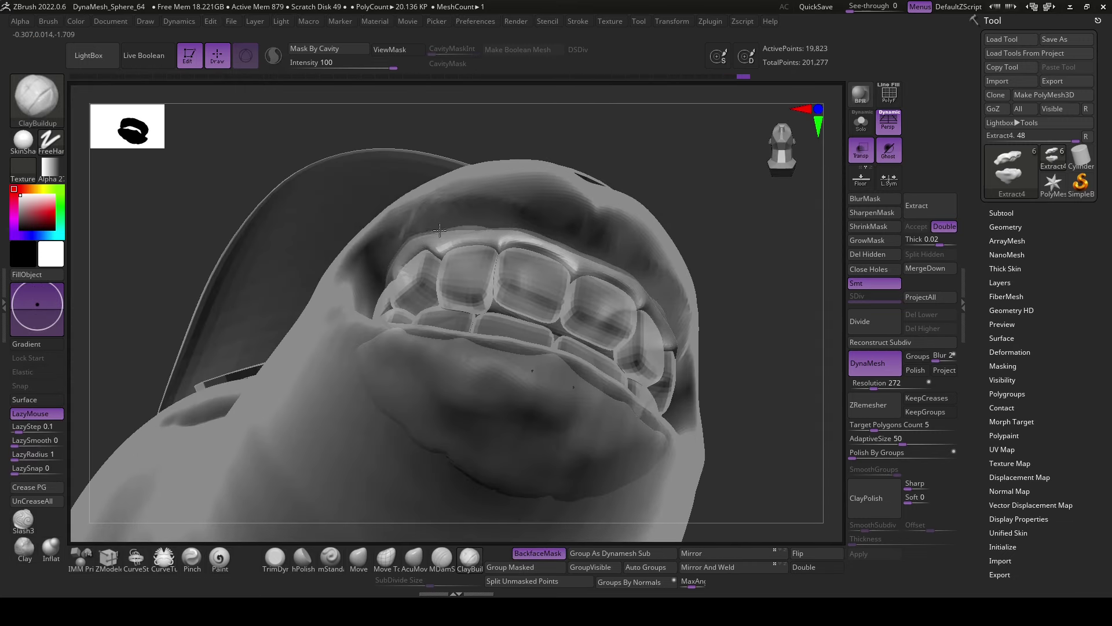
pyautogui.moveTo(588, 199); pyautogui.dragTo(464, 247, button='right')
pyautogui.keyDown('alt'); pyautogui.click(453, 243); pyautogui.keyUp('alt')
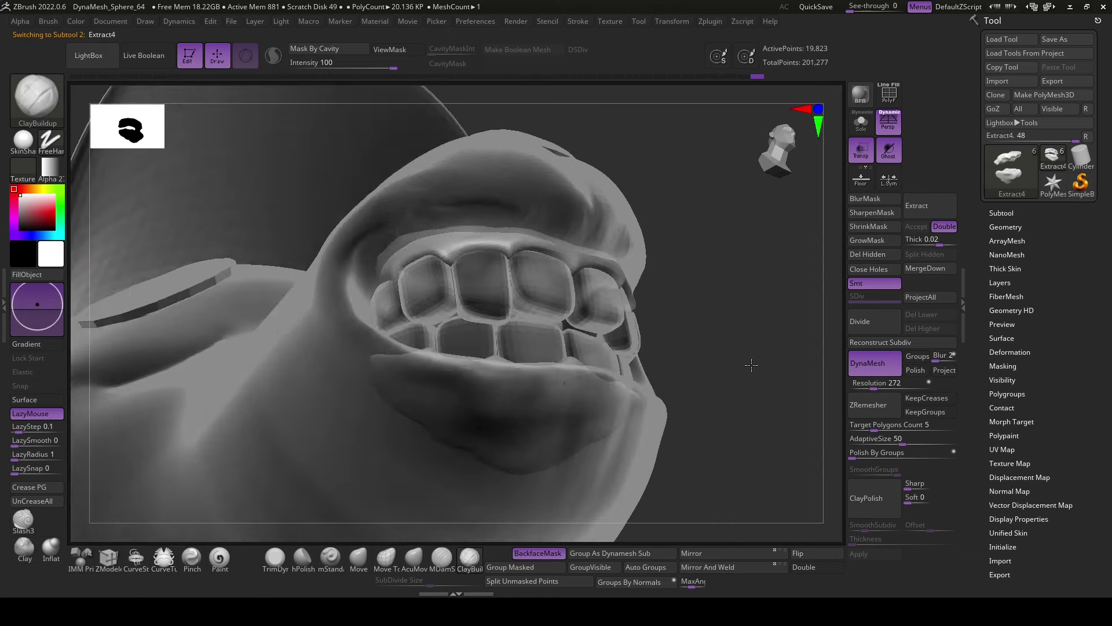
pyautogui.moveTo(421, 240); pyautogui.dragTo(588, 364, button='right')
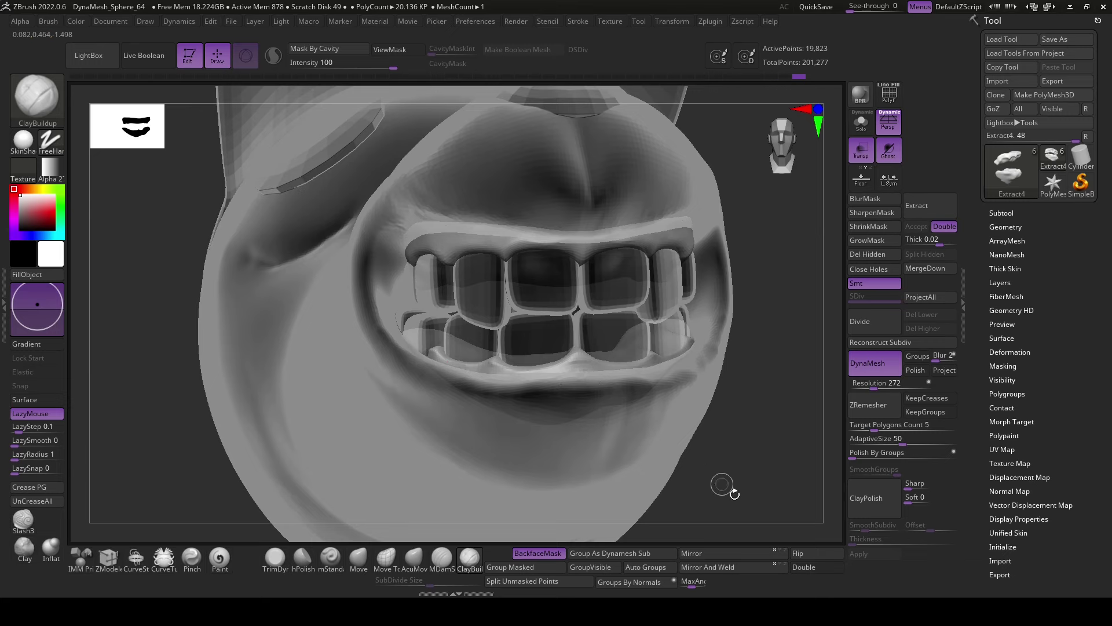
pyautogui.moveTo(735, 493)
pyautogui.mouseDown(button='right')
pyautogui.moveTo(784, 479)
pyautogui.moveTo(741, 446)
pyautogui.moveTo(875, 210)
pyautogui.mouseUp(button='right')
pyautogui.click(870, 364)
pyautogui.click(863, 322)
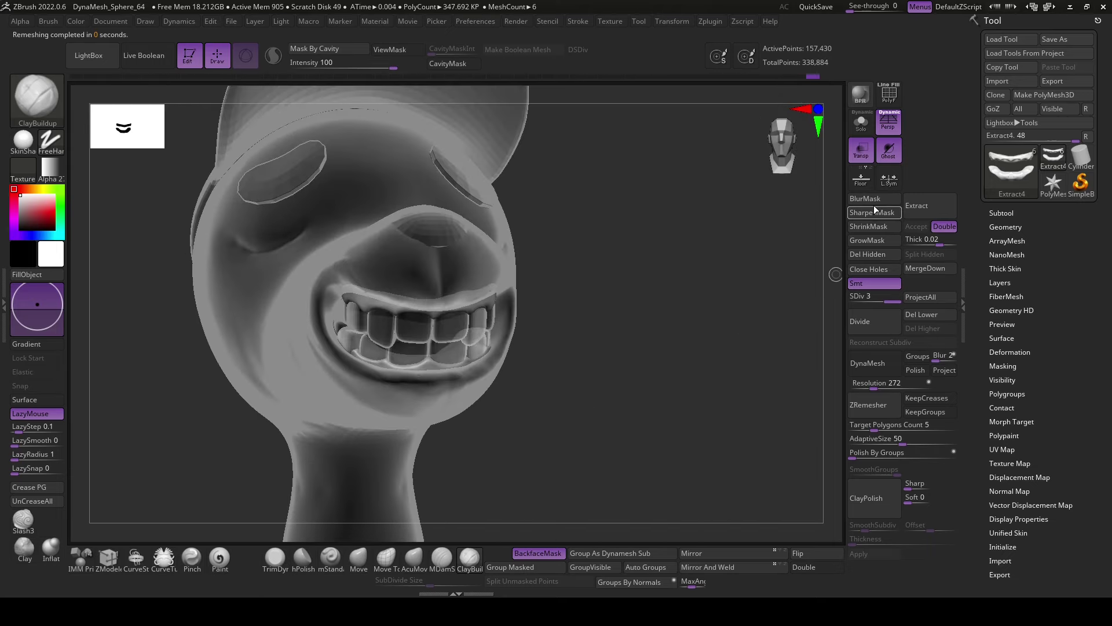
# - With Transp off, smooth the gums and nudge them with AcuMove to hug the lower teeth
pyautogui.click(861, 150)
pyautogui.moveTo(670, 390)
pyautogui.mouseDown(button='right')
pyautogui.moveTo(665, 418)
pyautogui.moveTo(665, 405)
pyautogui.moveTo(479, 366)
pyautogui.mouseUp(button='right')
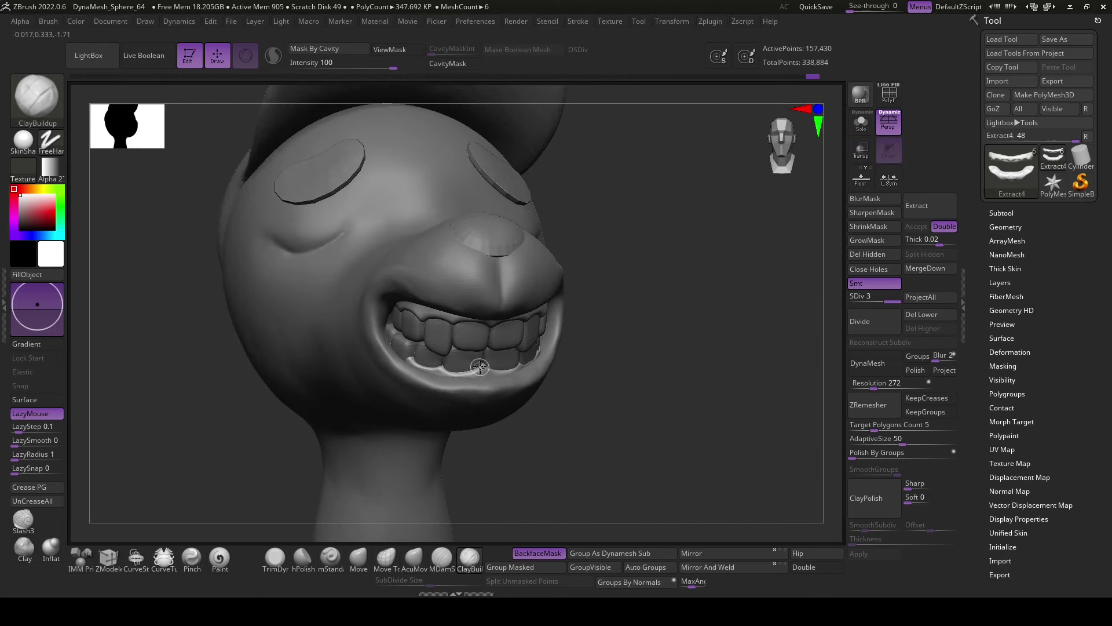
pyautogui.press('shift')
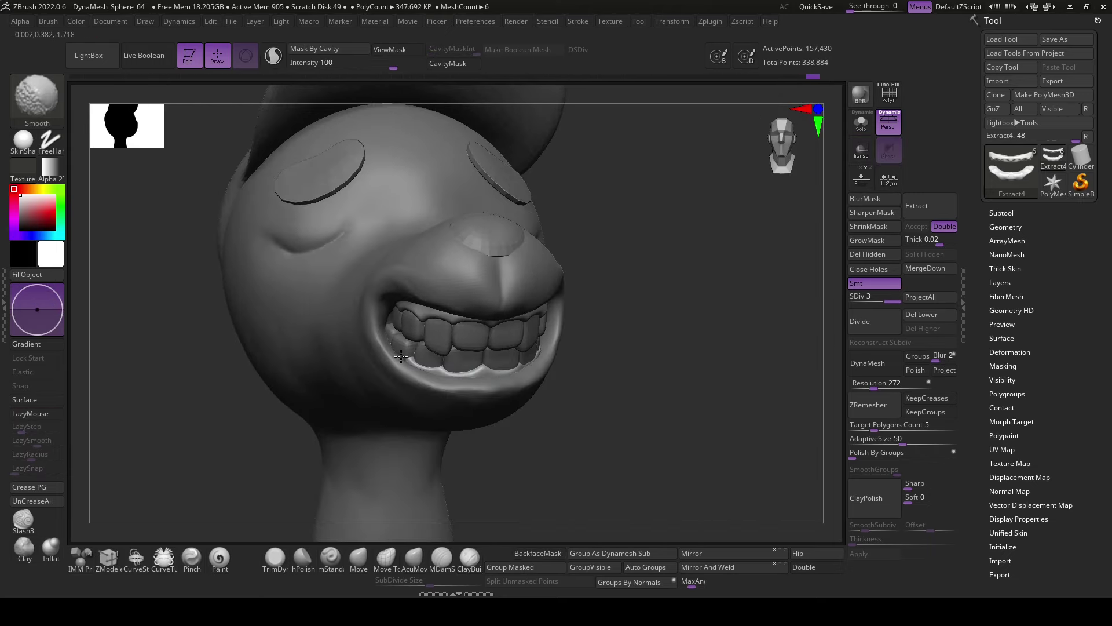
pyautogui.moveTo(401, 356)
pyautogui.mouseDown(button='right')
pyautogui.moveTo(571, 412)
pyautogui.moveTo(520, 450)
pyautogui.mouseUp(button='right')
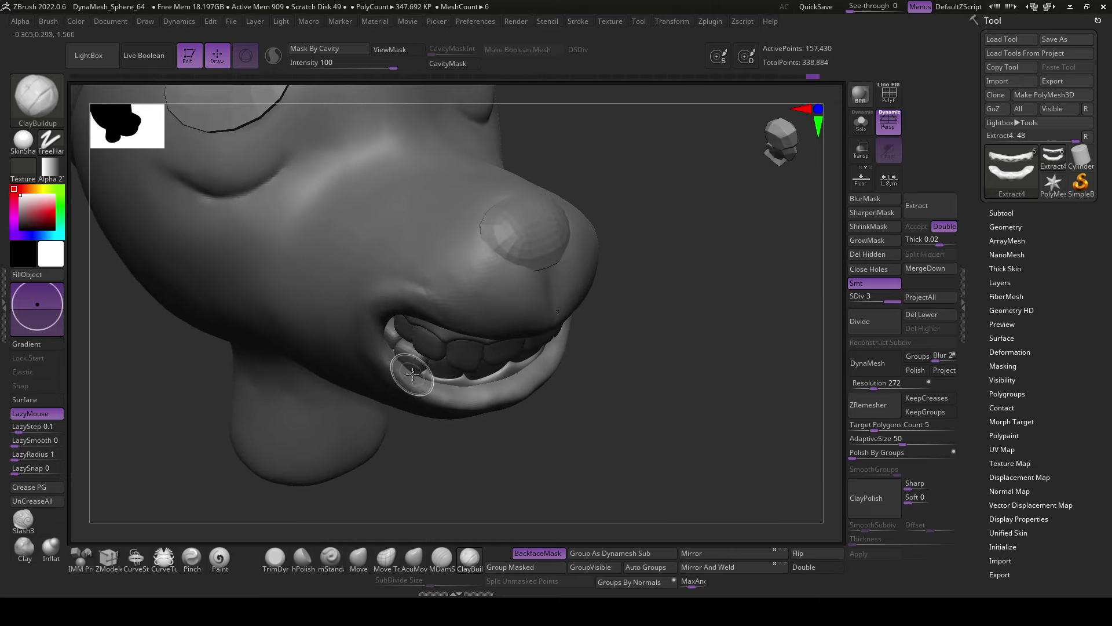
pyautogui.moveTo(412, 375); pyautogui.dragTo(403, 372, button='right')
pyautogui.press('m')
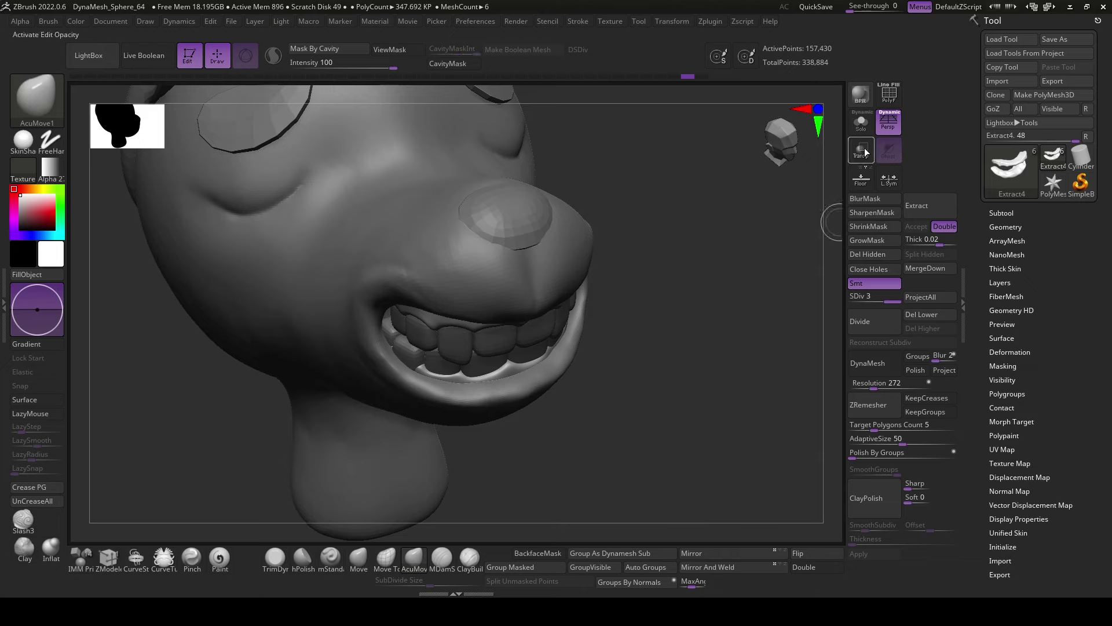
pyautogui.moveTo(555, 470); pyautogui.dragTo(514, 371, button='right')
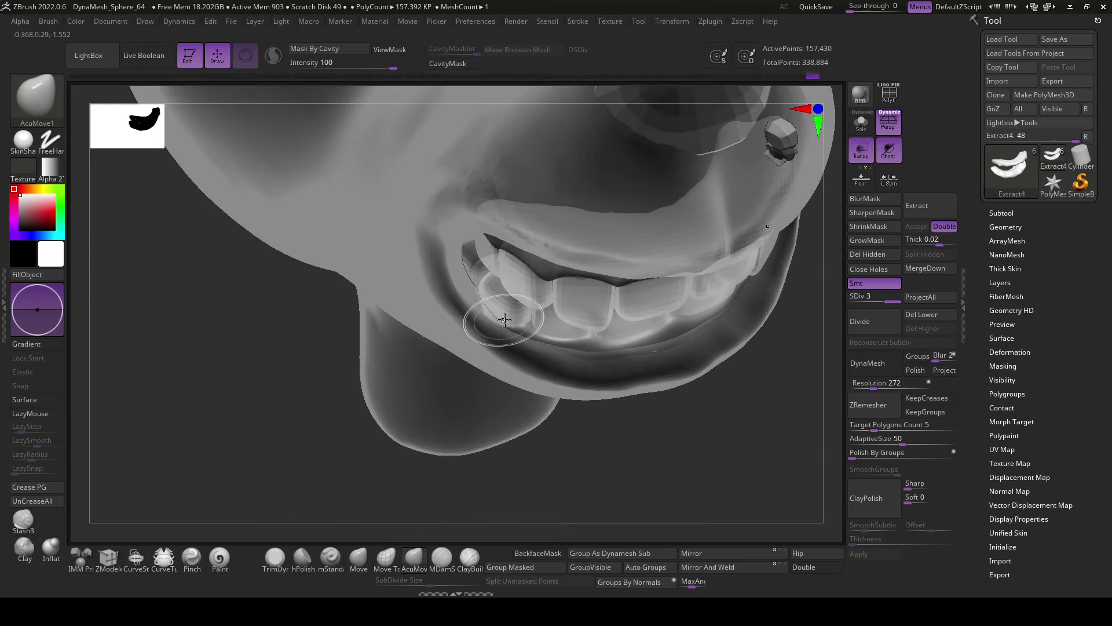
pyautogui.moveTo(511, 322); pyautogui.dragTo(519, 372, button='right')
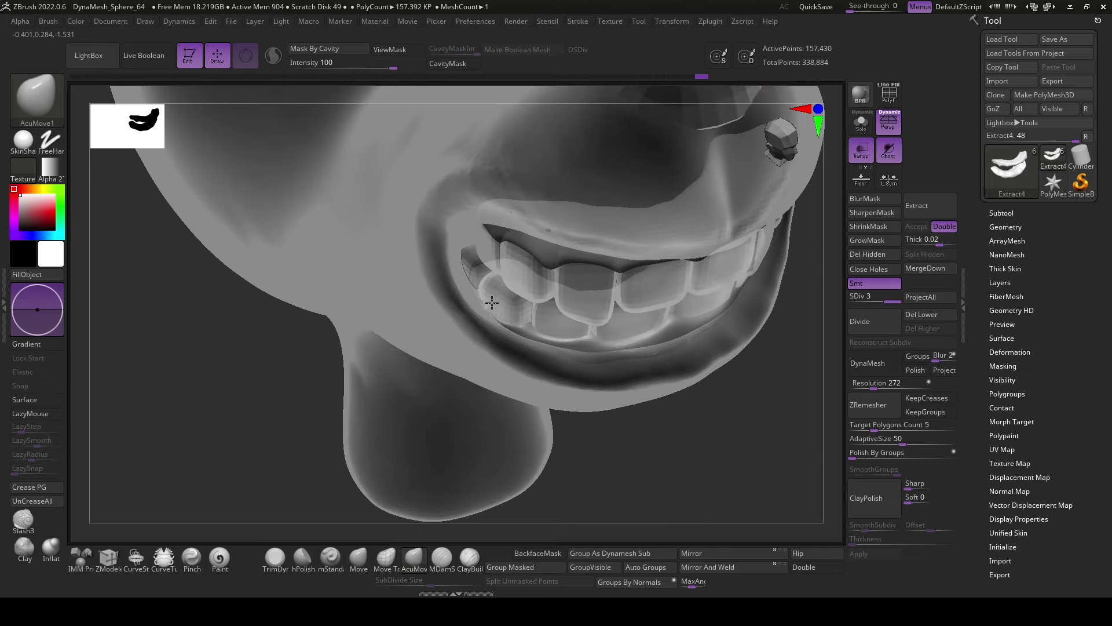
pyautogui.moveTo(492, 302); pyautogui.dragTo(522, 326, button='right')
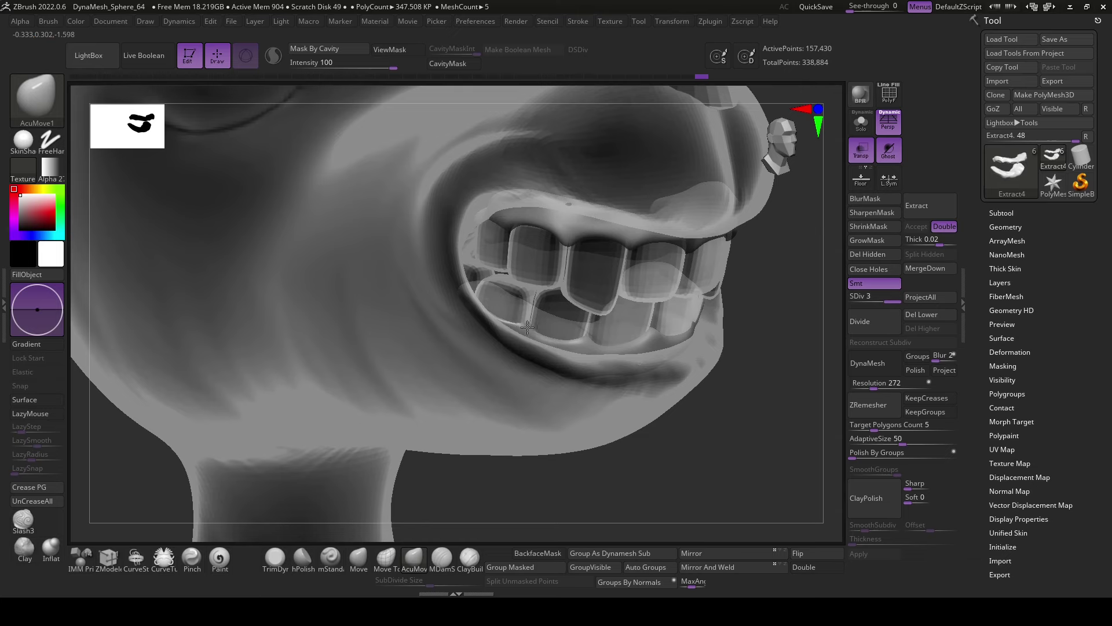
pyautogui.press('shift')
pyautogui.moveTo(596, 368)
pyautogui.mouseDown(button='right')
pyautogui.moveTo(502, 484)
pyautogui.moveTo(636, 368)
pyautogui.moveTo(697, 433)
pyautogui.moveTo(720, 437)
pyautogui.moveTo(385, 496)
pyautogui.moveTo(683, 405)
pyautogui.moveTo(737, 400)
pyautogui.mouseUp(button='right')
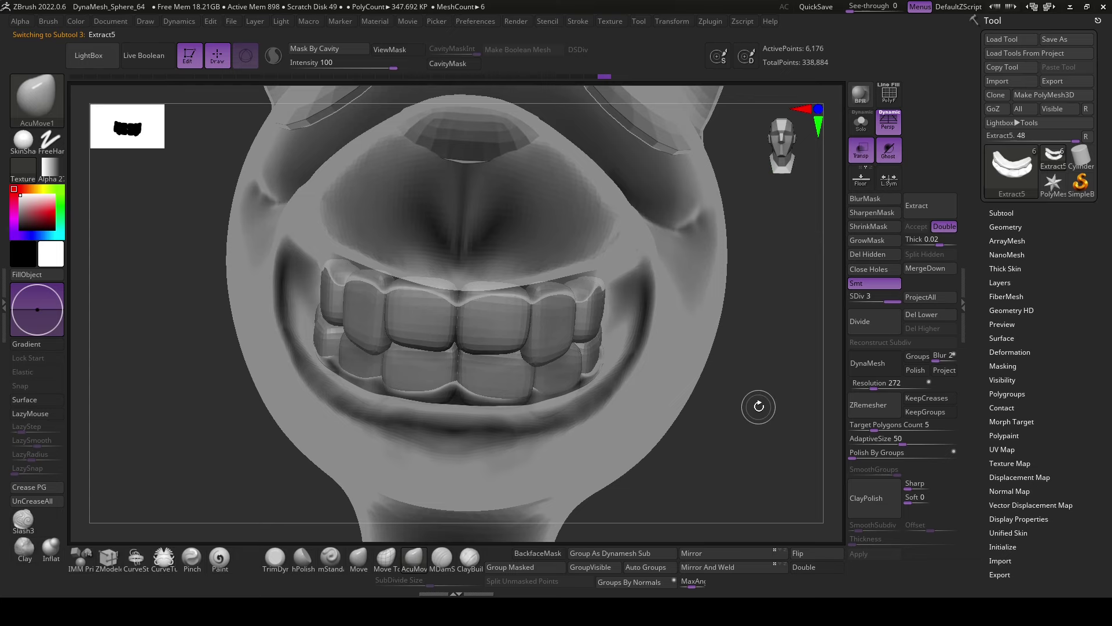
# - Delete the teeth's higher subdivision levels, then undo the Mirror And Weld
pyautogui.hotkey('shift', 'd')
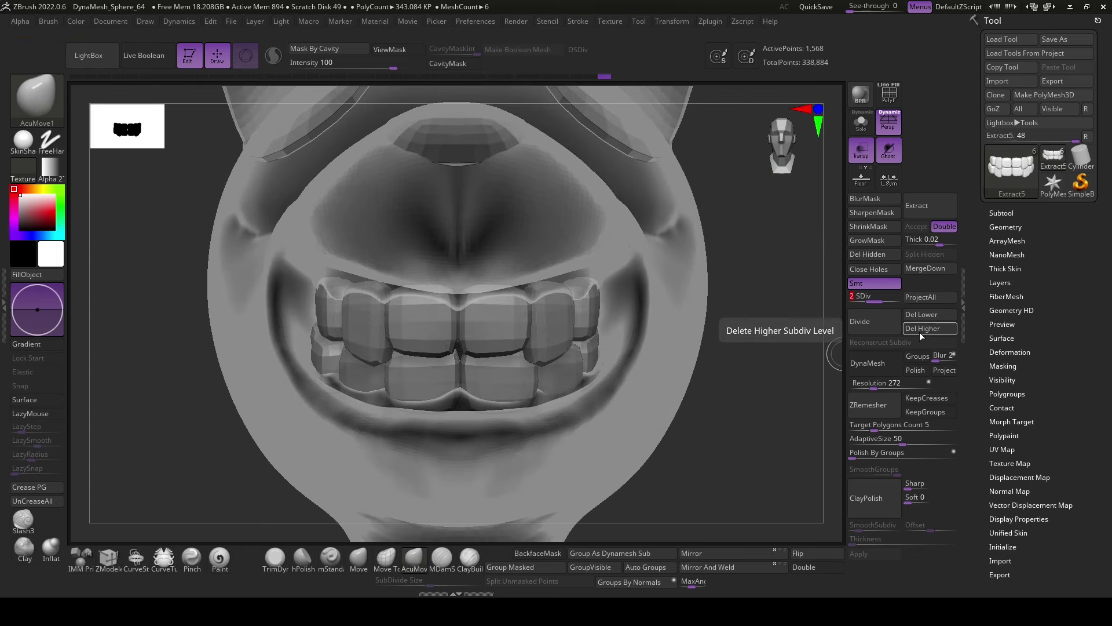
pyautogui.click(923, 328)
pyautogui.click(691, 555)
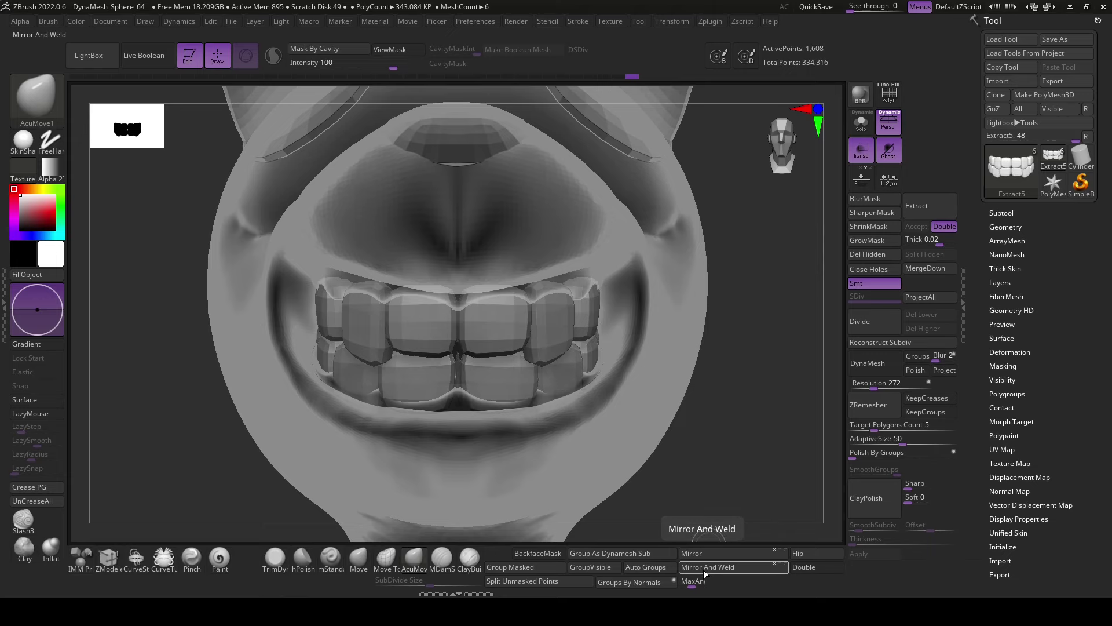
pyautogui.hotkey('ctrl', 'z')
pyautogui.hotkey('ctrl', 'z')
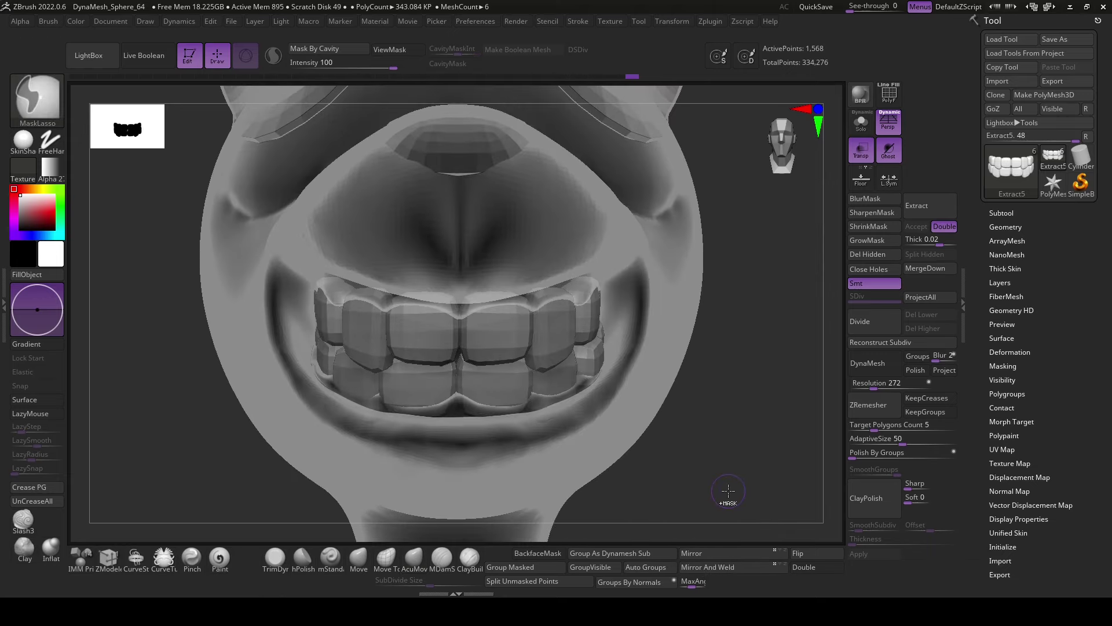
# - Adjust the teeth with a larger Move Topological brush, then Divide them for smoother geometry
pyautogui.click(387, 557)
pyautogui.rightClick(337, 357)
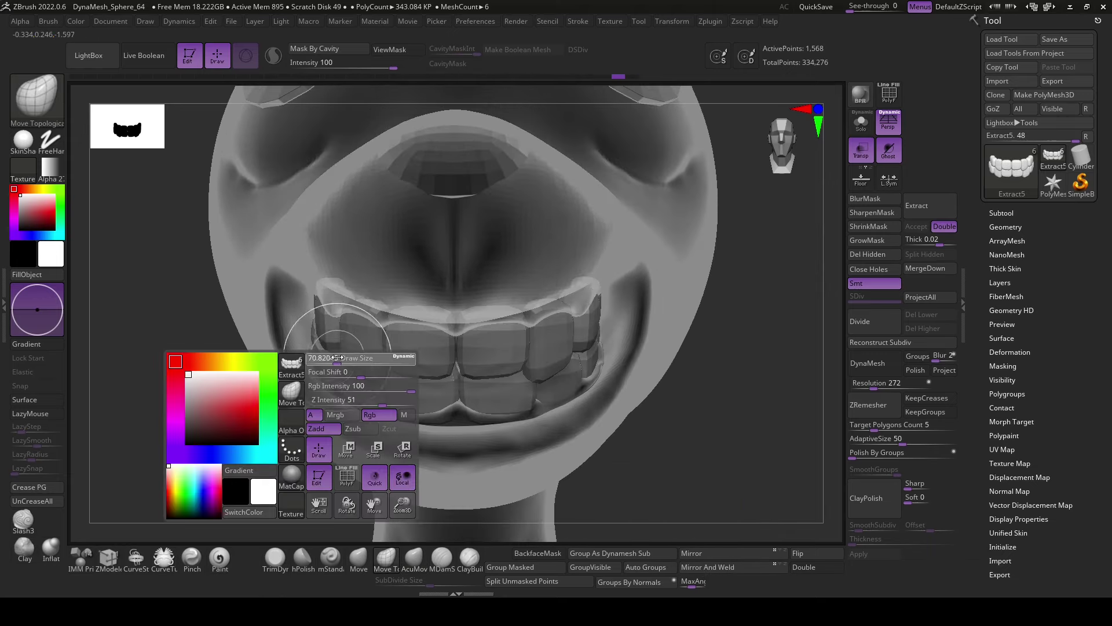
pyautogui.moveTo(337, 357); pyautogui.dragTo(343, 358)
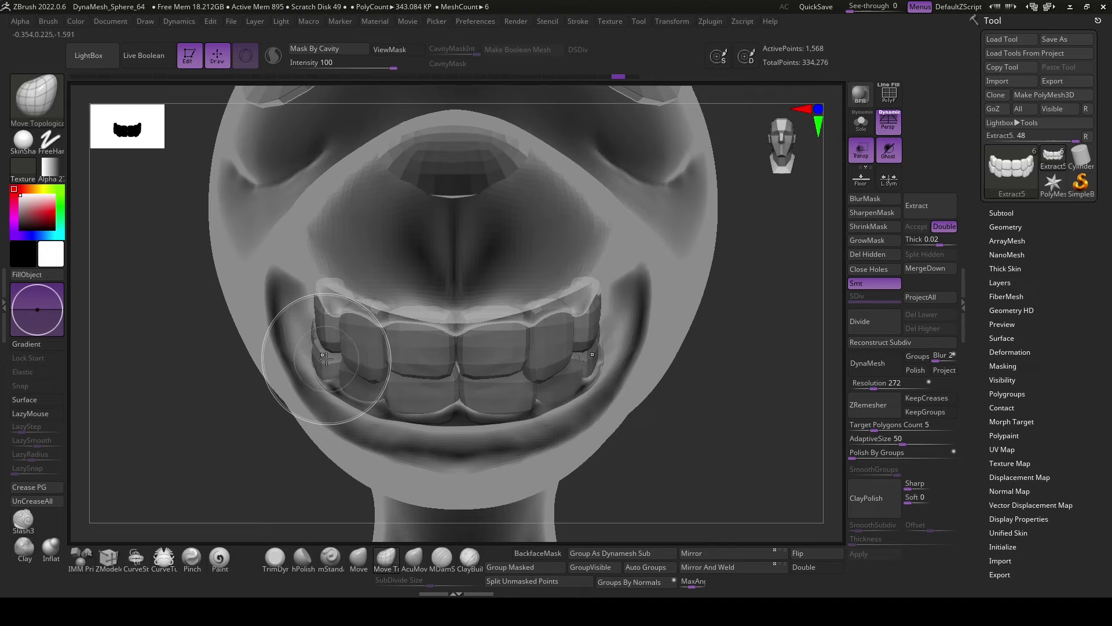
pyautogui.moveTo(692, 448)
pyautogui.mouseDown()
pyautogui.moveTo(606, 398)
pyautogui.moveTo(807, 306)
pyautogui.moveTo(730, 407)
pyautogui.moveTo(734, 427)
pyautogui.mouseUp()
pyautogui.click(859, 321)
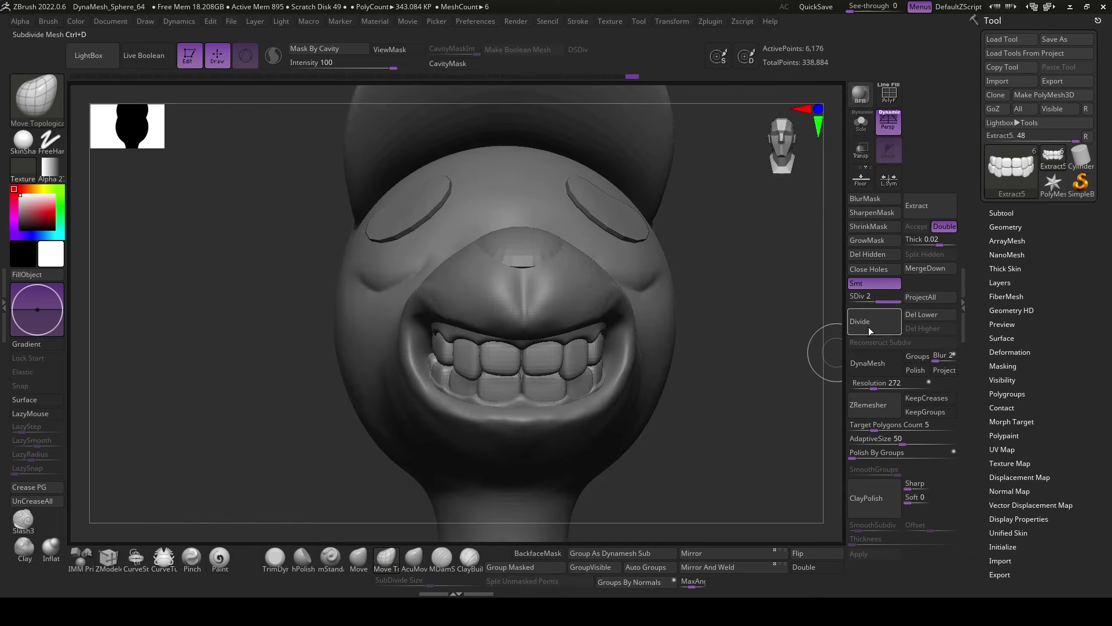
pyautogui.moveTo(826, 347)
pyautogui.mouseDown()
pyautogui.moveTo(736, 447)
pyautogui.moveTo(719, 421)
pyautogui.moveTo(710, 442)
pyautogui.moveTo(733, 447)
pyautogui.moveTo(693, 375)
pyautogui.moveTo(717, 422)
pyautogui.moveTo(732, 406)
pyautogui.mouseUp()
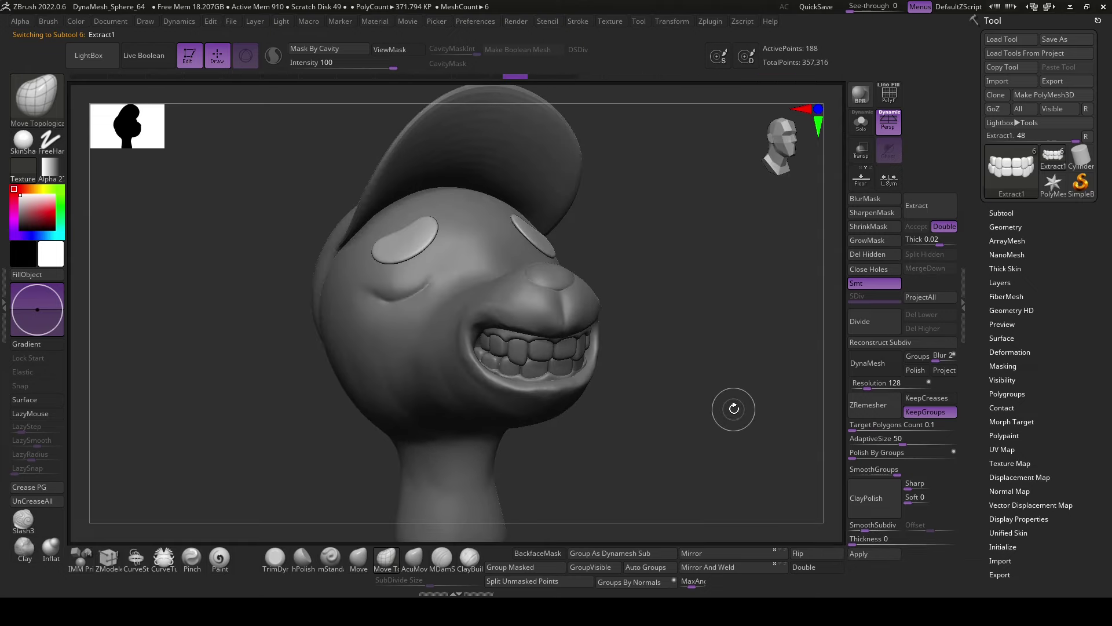
# - Move the eye patch with the gizmo, checking it from side, front and three-quarter views
pyautogui.press('r')
pyautogui.moveTo(386, 235); pyautogui.dragTo(575, 305)
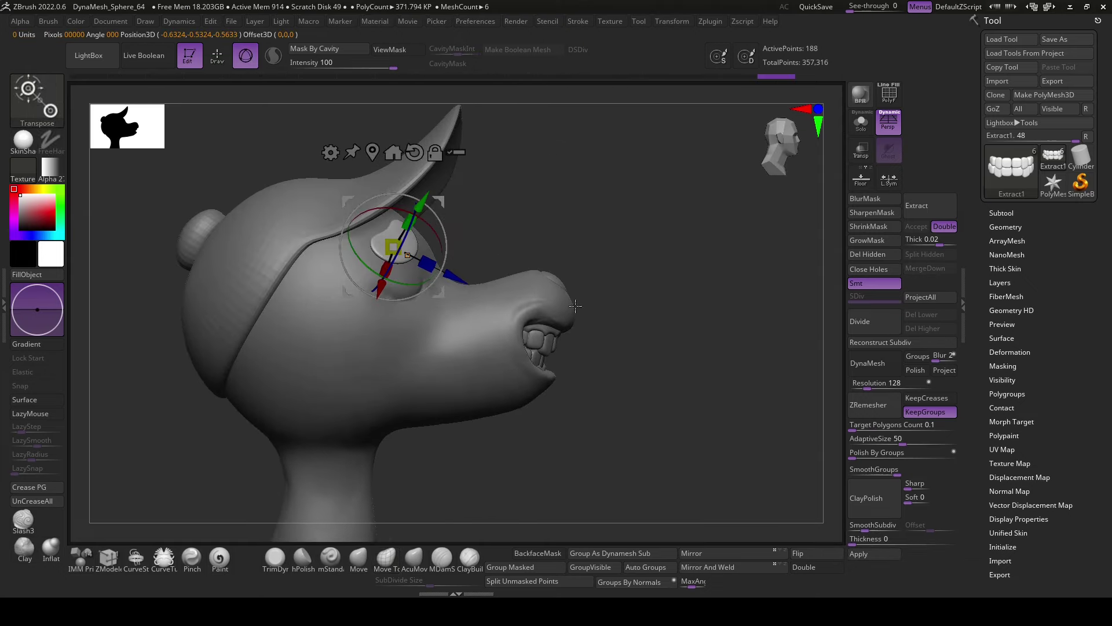
pyautogui.moveTo(537, 274); pyautogui.dragTo(689, 264)
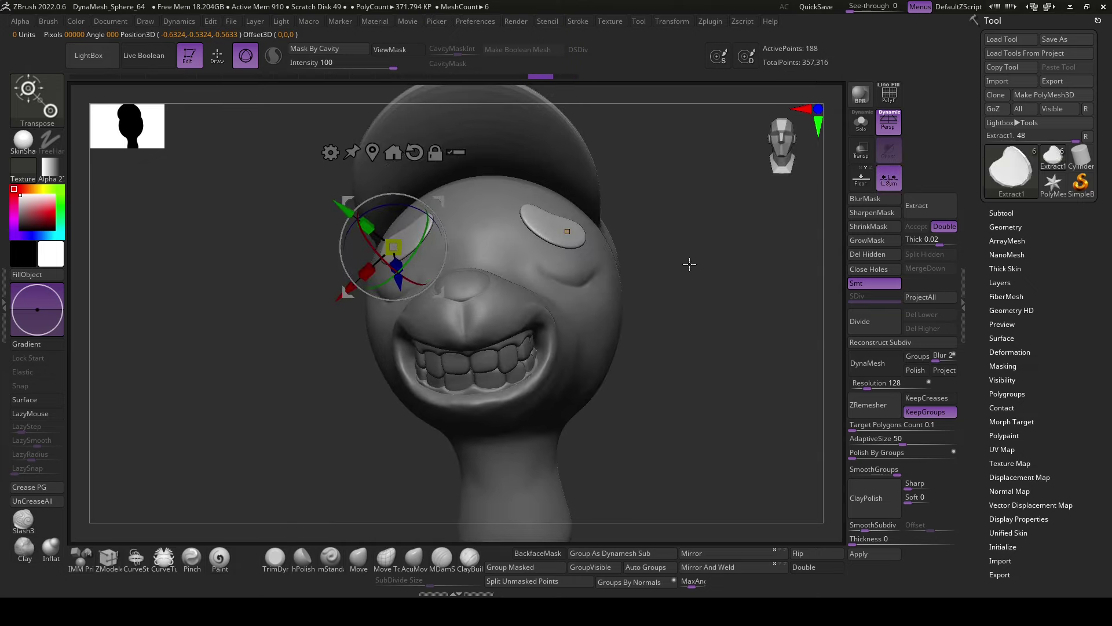
pyautogui.moveTo(346, 204)
pyautogui.mouseDown()
pyautogui.moveTo(412, 229)
pyautogui.moveTo(731, 454)
pyautogui.moveTo(722, 453)
pyautogui.mouseUp()
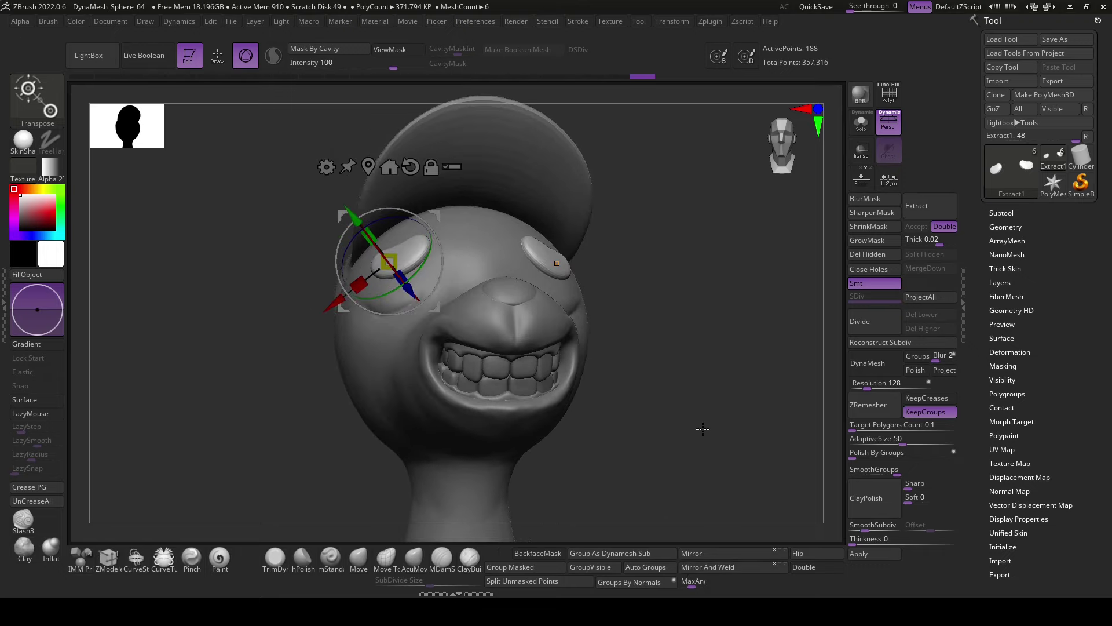
# - Reshape the eye patch with a resized AcuMove brush and nudge it into position with Transpose
pyautogui.click(414, 558)
pyautogui.rightClick(356, 342)
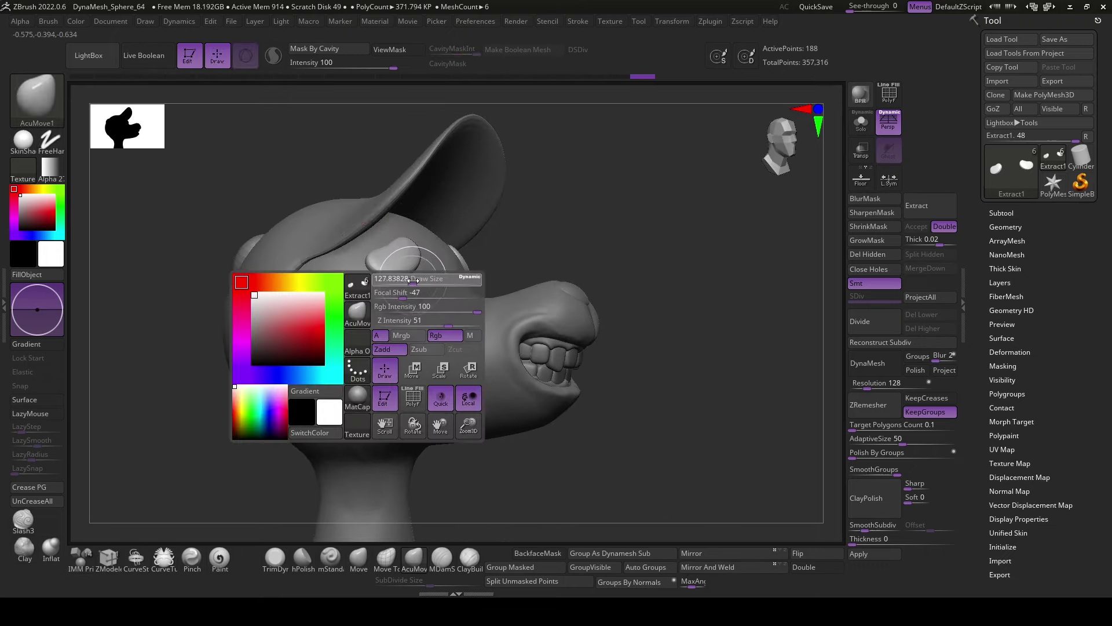
pyautogui.moveTo(356, 342); pyautogui.dragTo(429, 298, button='right')
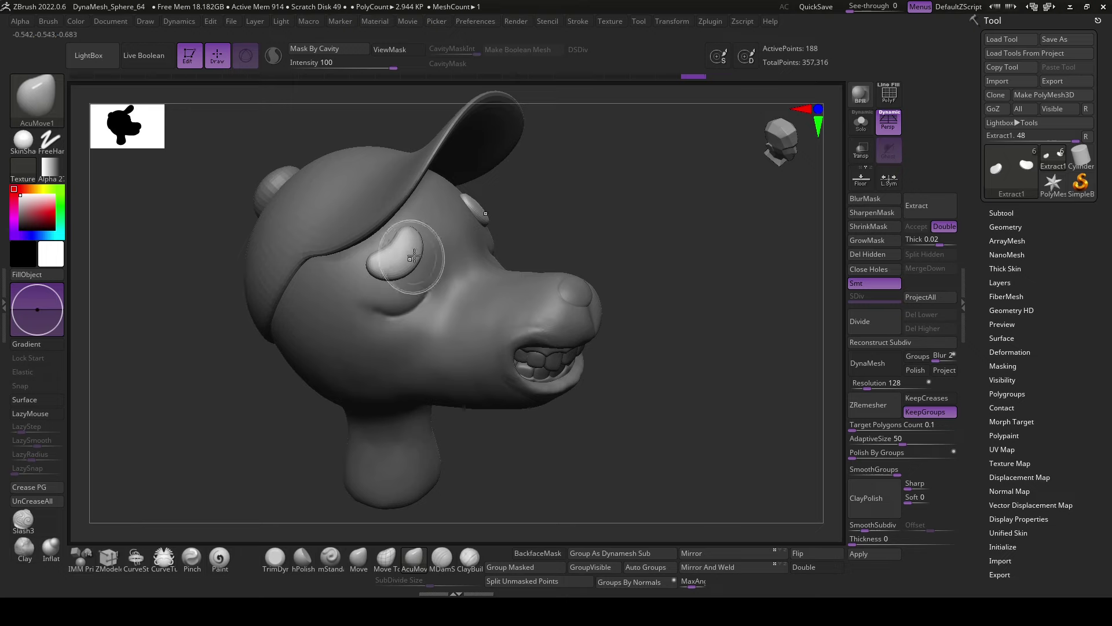
pyautogui.moveTo(703, 330); pyautogui.dragTo(712, 346)
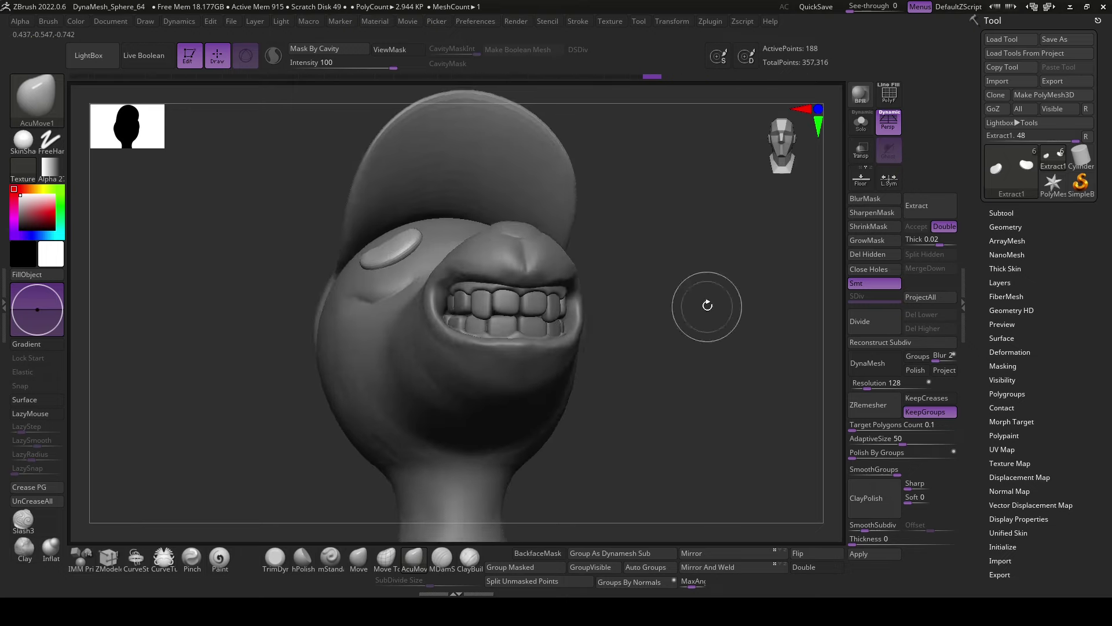
pyautogui.press('w')
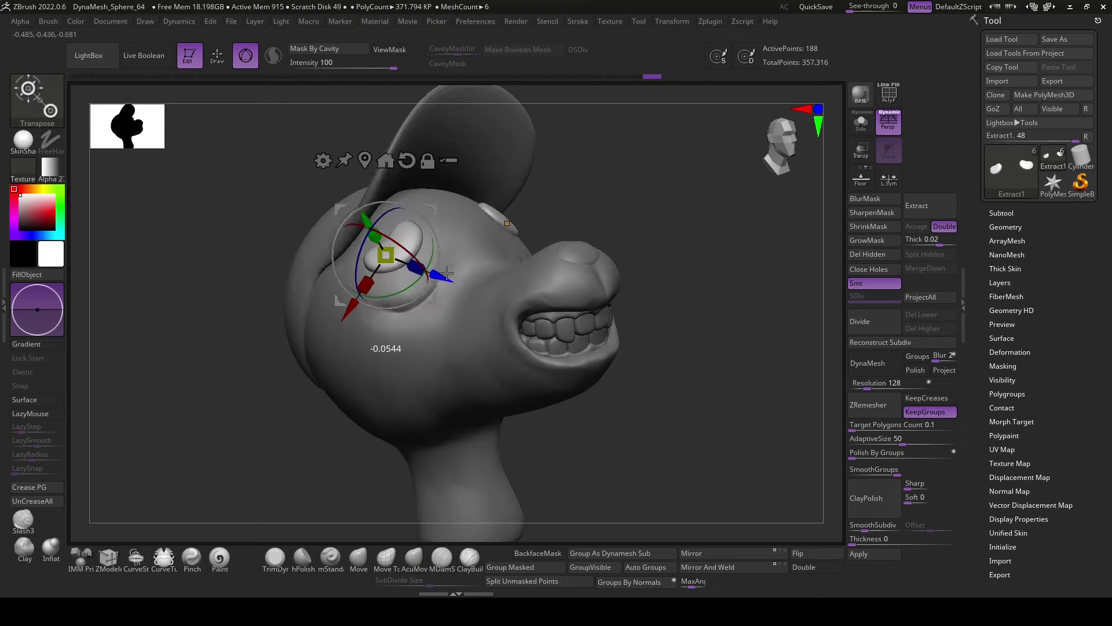
pyautogui.moveTo(712, 346); pyautogui.dragTo(690, 388)
pyautogui.click(413, 557)
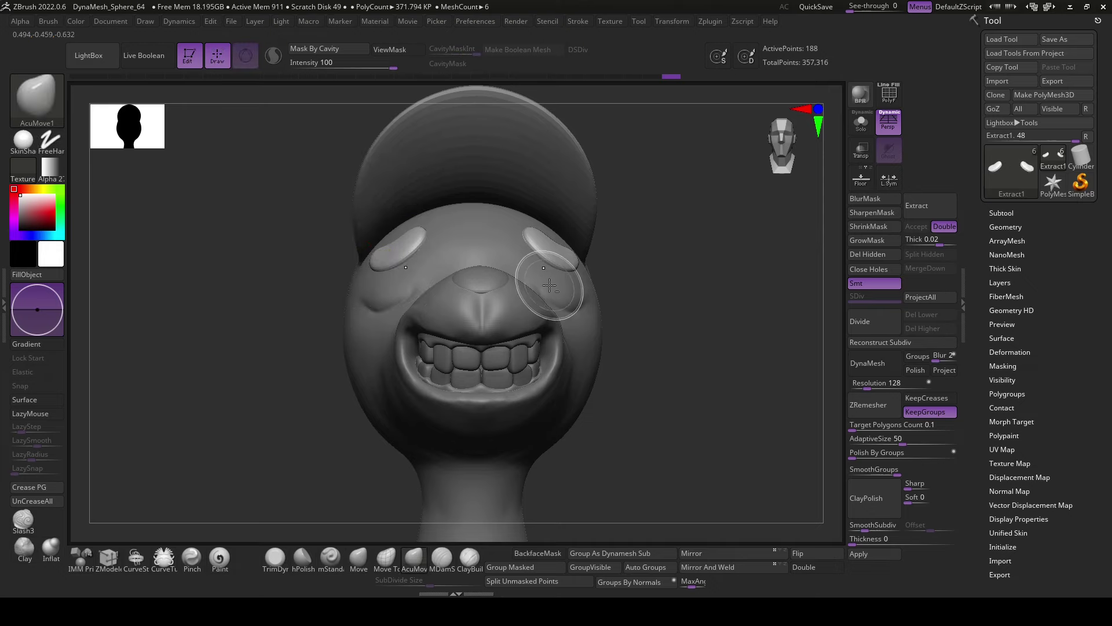
pyautogui.moveTo(696, 347); pyautogui.dragTo(513, 289)
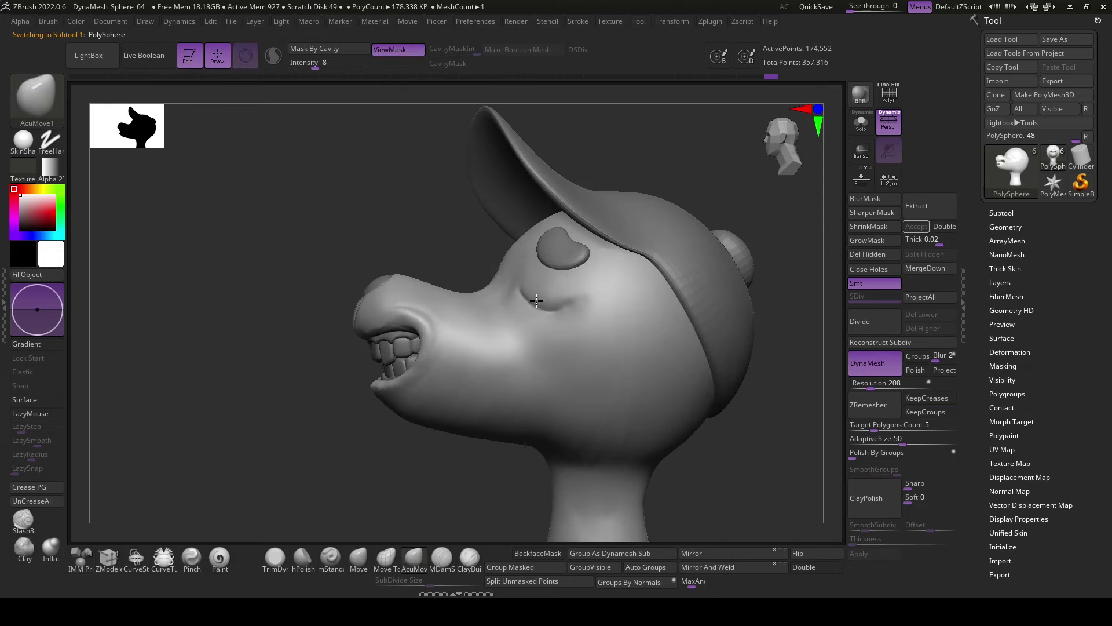
# - Recentre the Transpose gizmo on the Extract4 teeth and shift them into place inside the mouth
pyautogui.moveTo(637, 385)
pyautogui.mouseDown()
pyautogui.moveTo(757, 460)
pyautogui.moveTo(700, 426)
pyautogui.moveTo(614, 311)
pyautogui.moveTo(690, 305)
pyautogui.moveTo(622, 296)
pyautogui.moveTo(728, 427)
pyautogui.moveTo(683, 417)
pyautogui.moveTo(721, 441)
pyautogui.moveTo(603, 330)
pyautogui.mouseUp()
pyautogui.press('w')
pyautogui.keyDown('alt'); pyautogui.click(603, 327); pyautogui.keyUp('alt')
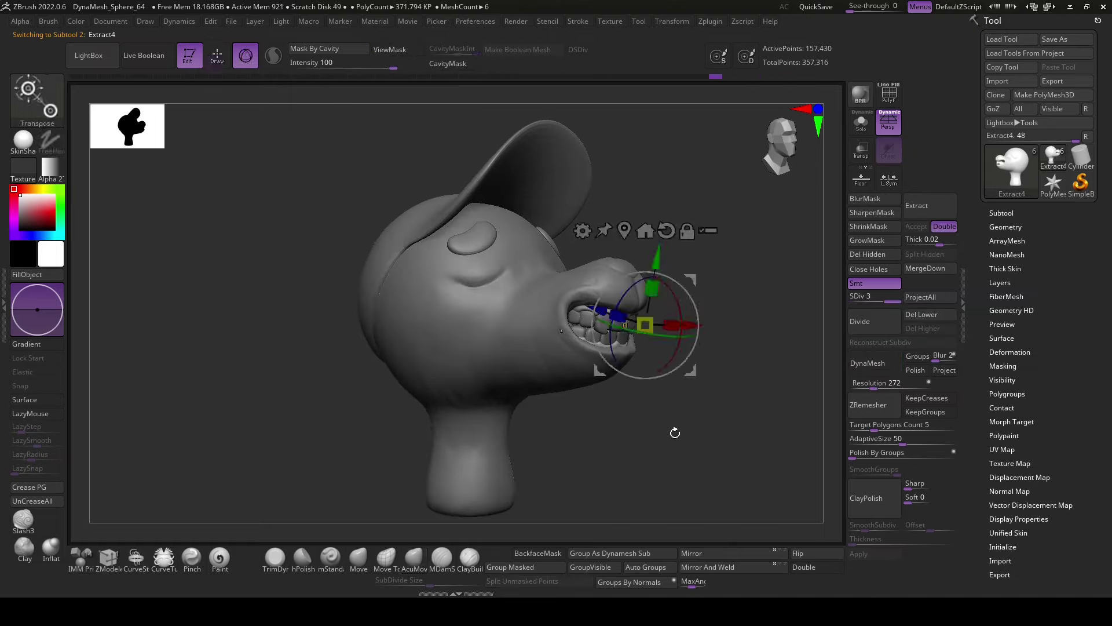
pyautogui.scroll(5, 698, 235)
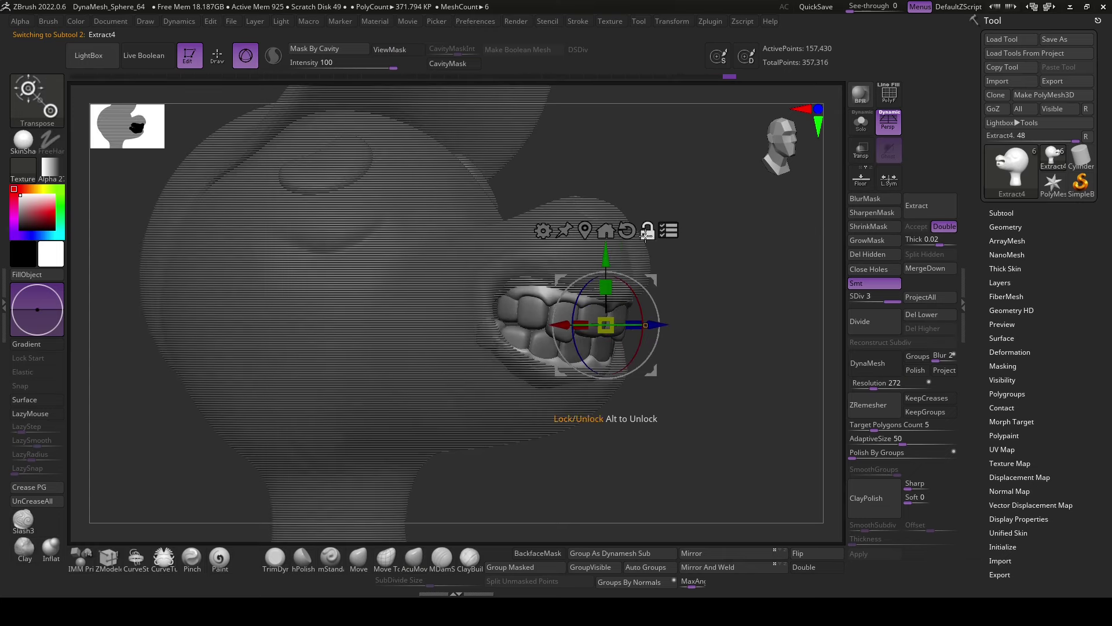
pyautogui.moveTo(647, 231); pyautogui.dragTo(624, 311)
pyautogui.click(613, 231)
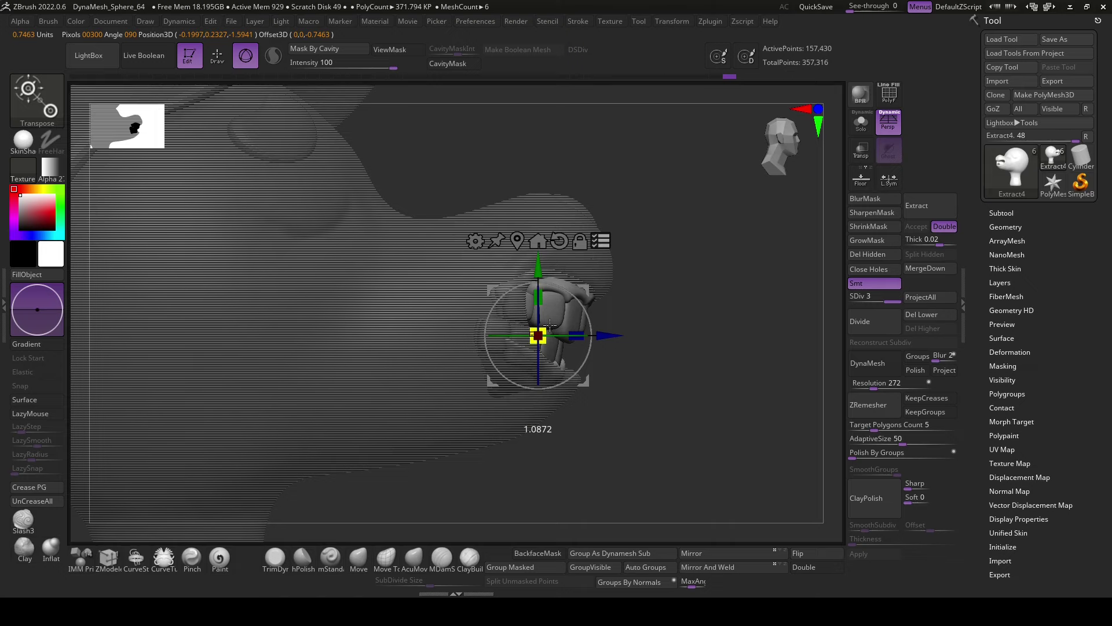
pyautogui.moveTo(549, 324)
pyautogui.mouseDown()
pyautogui.moveTo(733, 313)
pyautogui.moveTo(719, 327)
pyautogui.moveTo(761, 423)
pyautogui.moveTo(672, 415)
pyautogui.mouseUp()
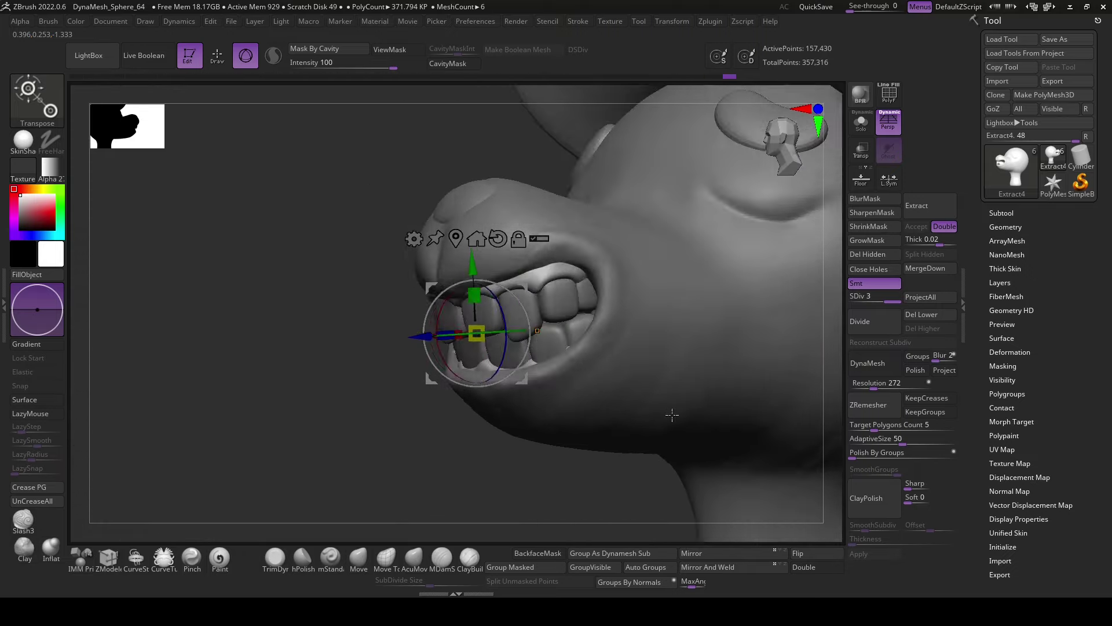
pyautogui.click(413, 557)
pyautogui.moveTo(464, 385)
pyautogui.mouseDown()
pyautogui.moveTo(663, 422)
pyautogui.moveTo(597, 371)
pyautogui.moveTo(713, 361)
pyautogui.mouseUp()
# - Shape the lips around the upper teeth and the mouth corner with AcuMove
pyautogui.press('space')
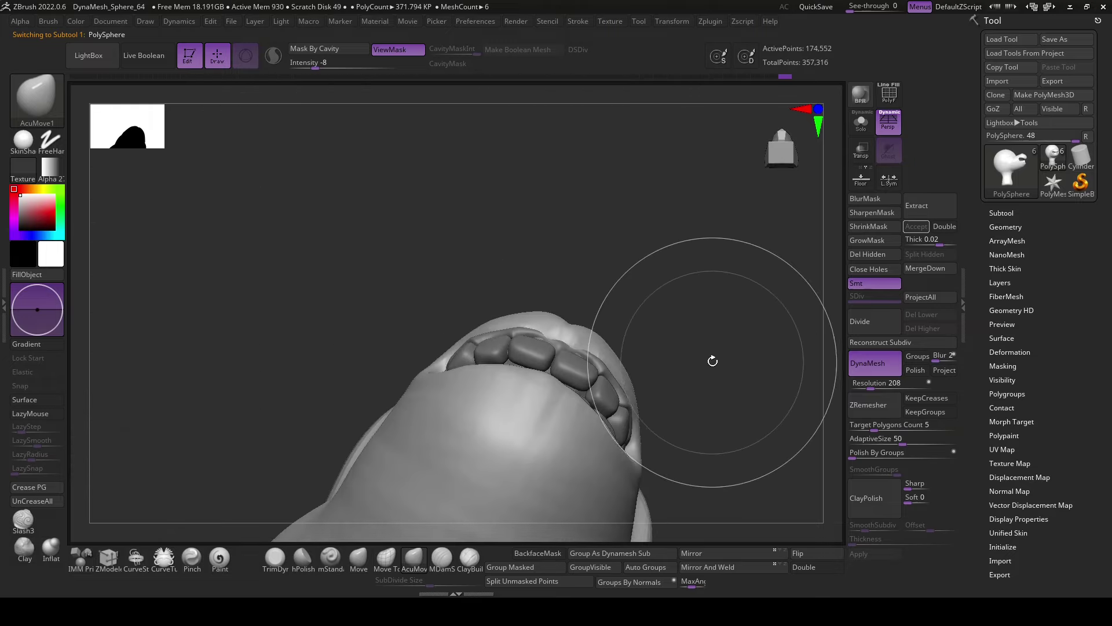
pyautogui.moveTo(533, 298)
pyautogui.mouseDown()
pyautogui.moveTo(554, 340)
pyautogui.moveTo(542, 361)
pyautogui.moveTo(531, 347)
pyautogui.mouseUp()
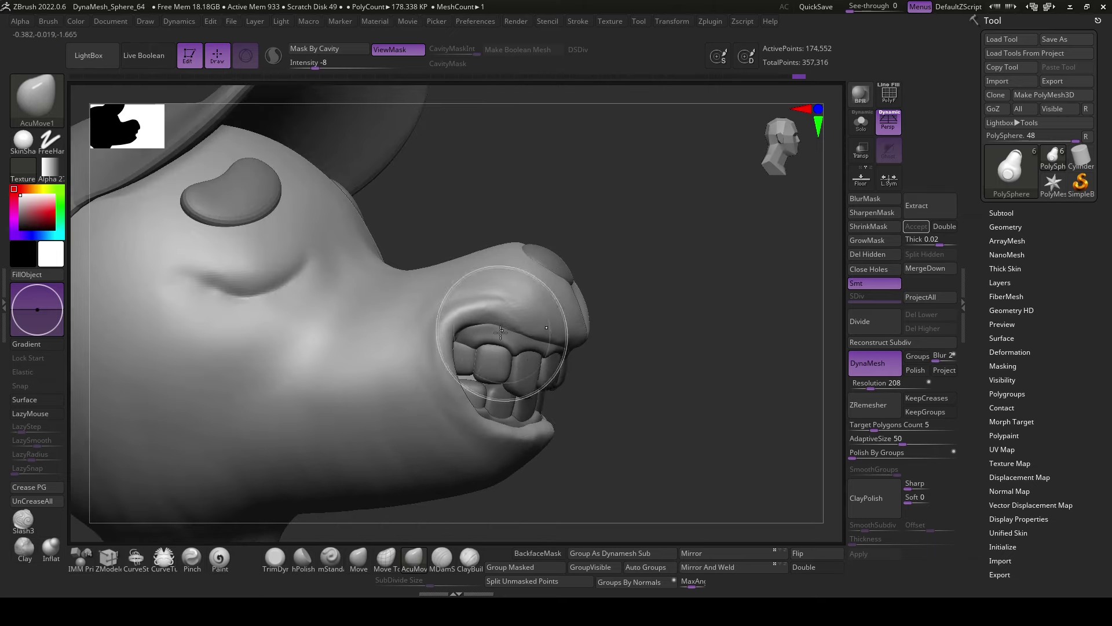
pyautogui.press('space')
pyautogui.moveTo(580, 359); pyautogui.dragTo(616, 379)
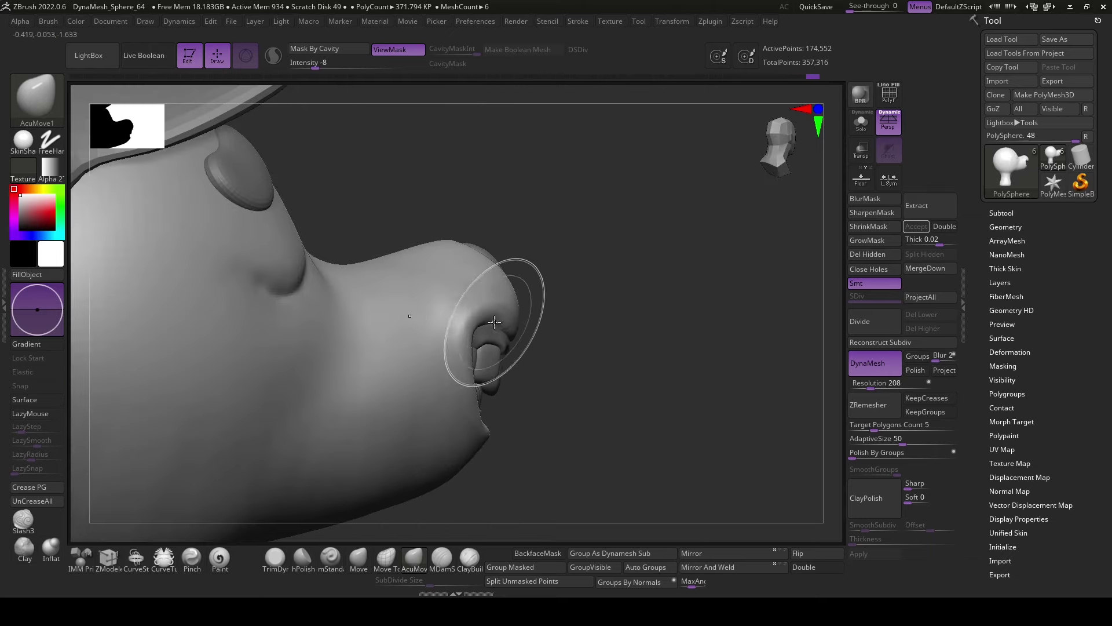
pyautogui.moveTo(503, 327)
pyautogui.mouseDown()
pyautogui.moveTo(582, 256)
pyautogui.moveTo(447, 347)
pyautogui.moveTo(635, 401)
pyautogui.moveTo(596, 397)
pyautogui.mouseUp()
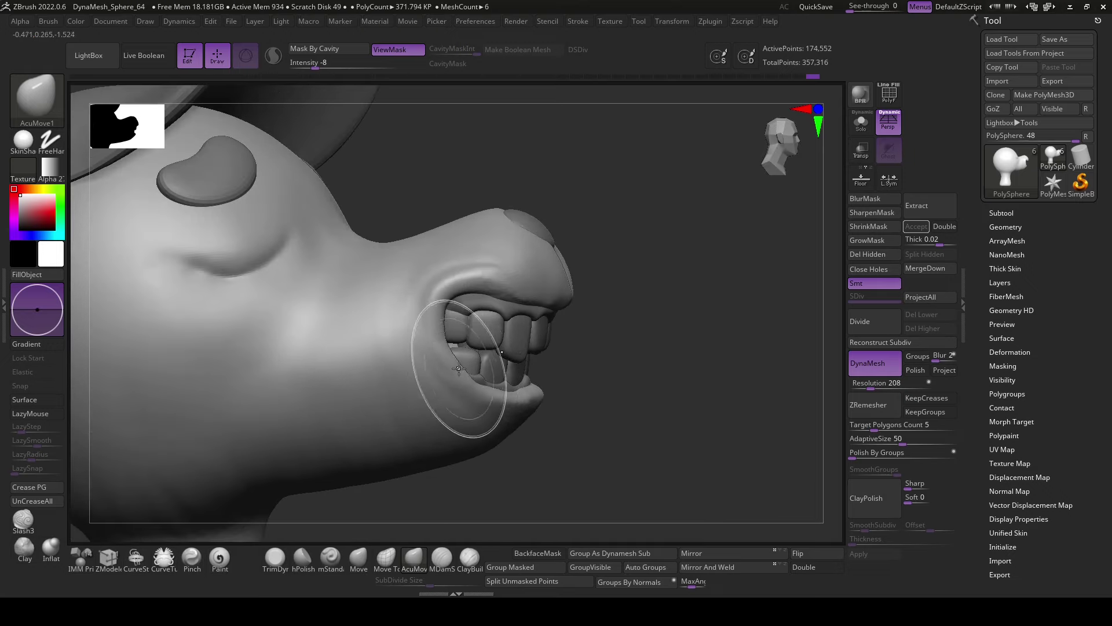
pyautogui.press('space')
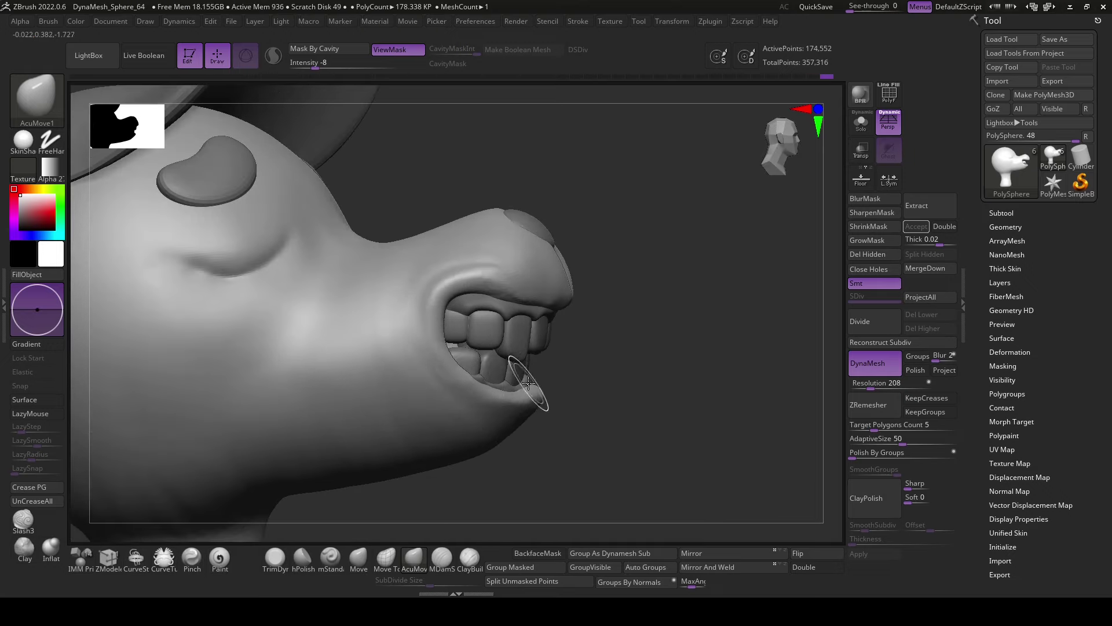
pyautogui.moveTo(529, 384); pyautogui.dragTo(539, 389)
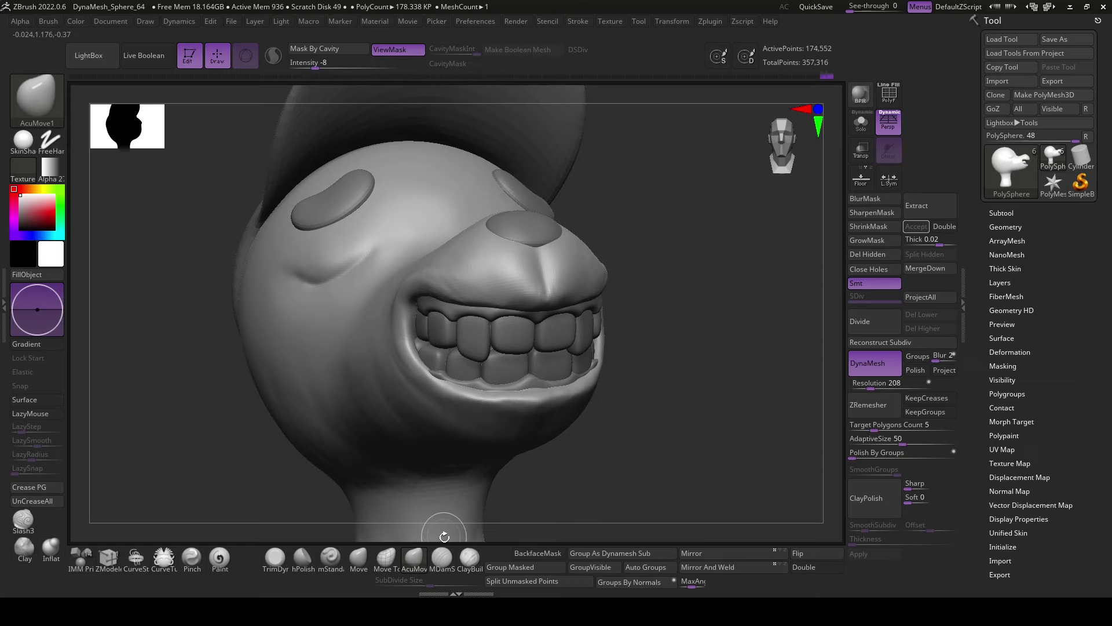
# - Refine the grin with MDamStandard and ClayBuildup brushes, viewing it from side and front
pyautogui.click(442, 557)
pyautogui.moveTo(666, 406); pyautogui.dragTo(581, 386)
pyautogui.moveTo(672, 417)
pyautogui.mouseDown()
pyautogui.moveTo(603, 400)
pyautogui.moveTo(458, 560)
pyautogui.mouseUp()
pyautogui.click(468, 557)
pyautogui.moveTo(493, 452); pyautogui.dragTo(615, 276)
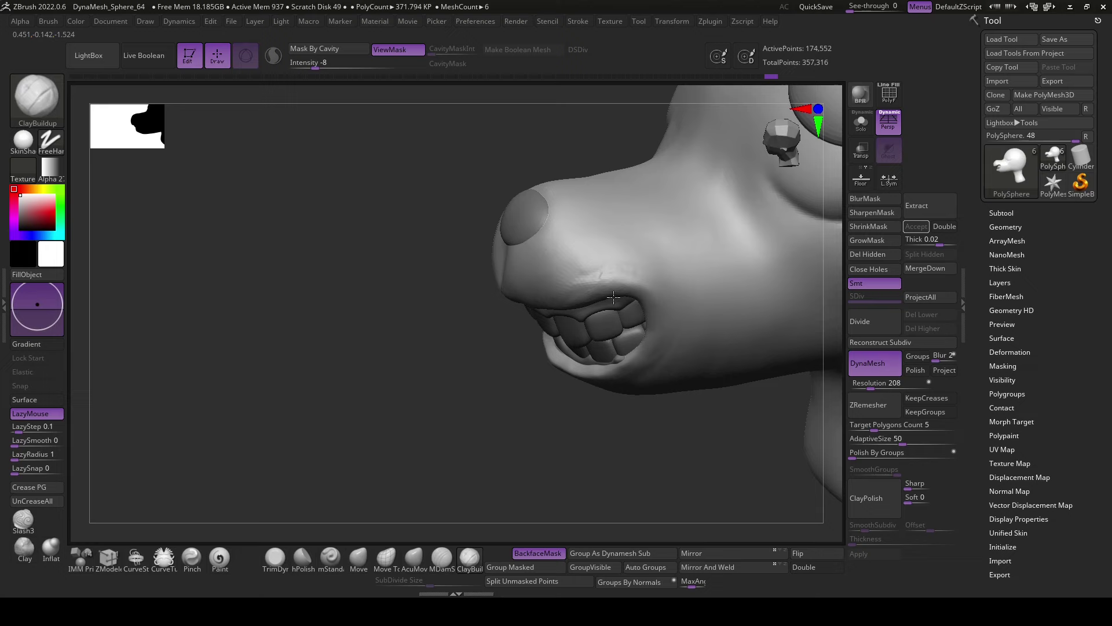
pyautogui.moveTo(666, 417)
pyautogui.mouseDown()
pyautogui.moveTo(504, 509)
pyautogui.moveTo(572, 306)
pyautogui.mouseUp()
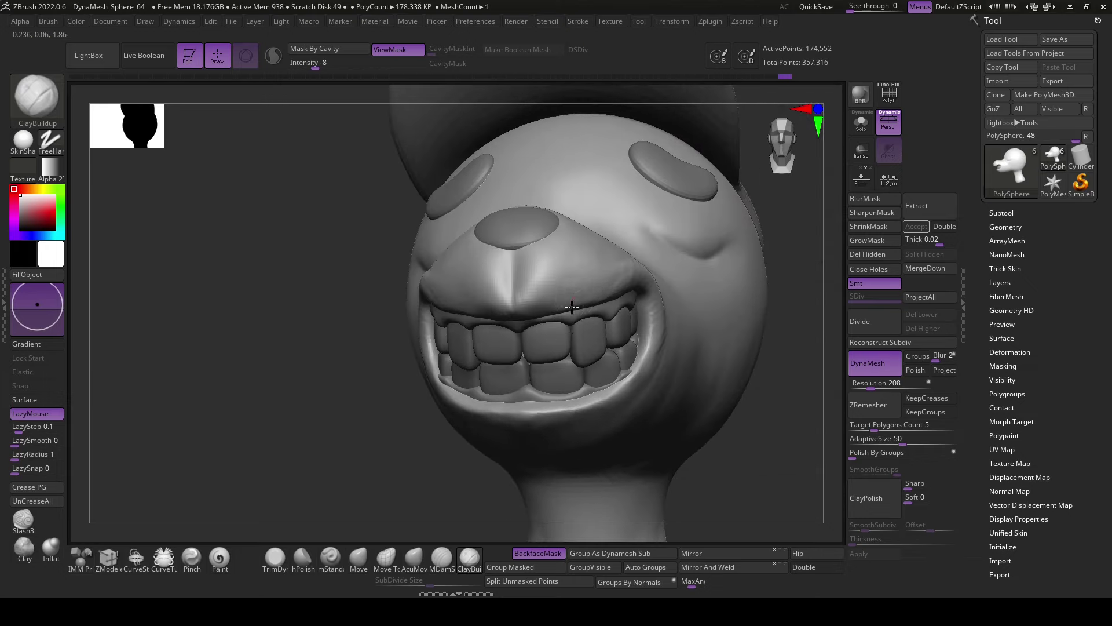
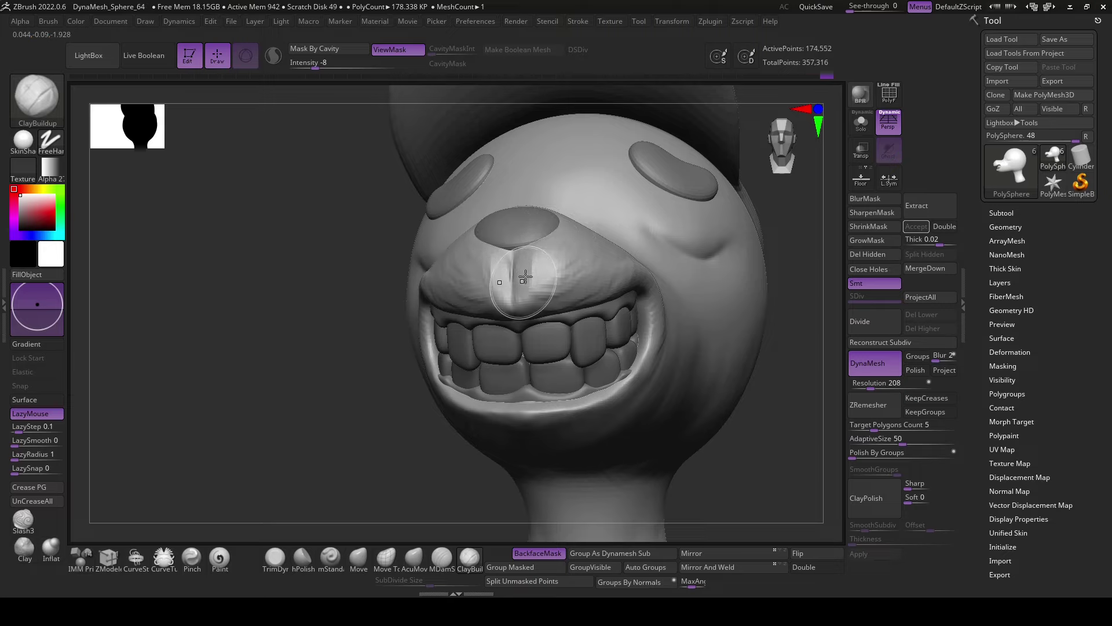
# - Carve a groove into the upper lip with MDamStandard, checking the mouth from low angles
pyautogui.moveTo(524, 279); pyautogui.dragTo(532, 278)
pyautogui.moveTo(753, 431)
pyautogui.mouseDown()
pyautogui.moveTo(720, 447)
pyautogui.moveTo(524, 464)
pyautogui.moveTo(666, 459)
pyautogui.moveTo(534, 269)
pyautogui.mouseUp()
pyautogui.click(442, 558)
pyautogui.moveTo(667, 406)
pyautogui.mouseDown()
pyautogui.moveTo(783, 228)
pyautogui.moveTo(630, 290)
pyautogui.mouseUp()
pyautogui.moveTo(666, 324); pyautogui.dragTo(777, 398)
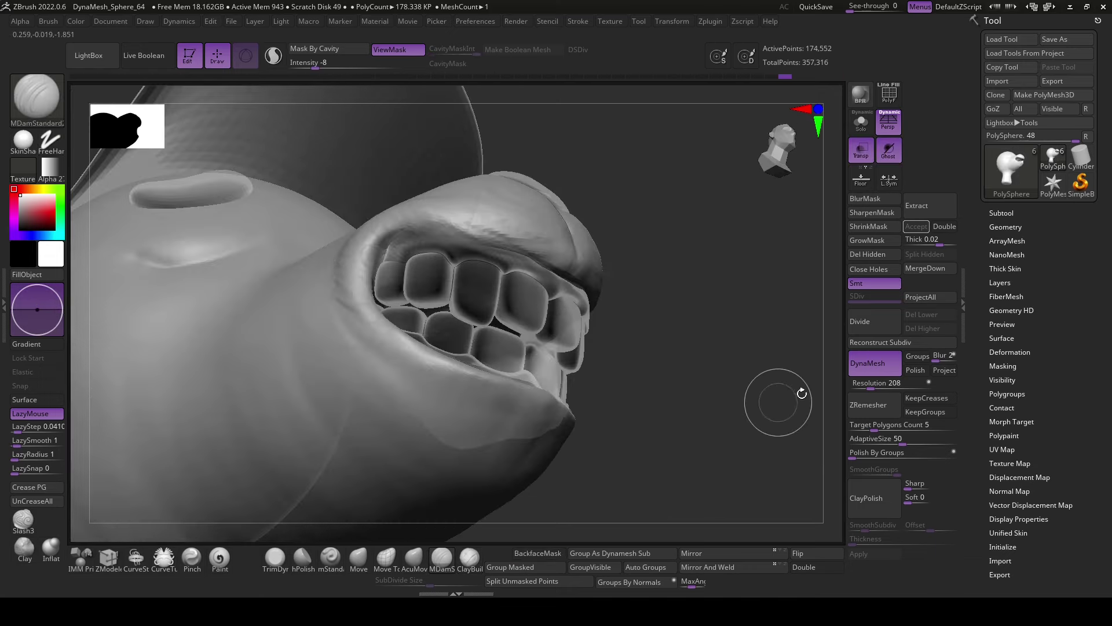
# - Raise DynaMesh Resolution to 320 and remesh the head
pyautogui.moveTo(871, 383); pyautogui.dragTo(893, 383)
pyautogui.moveTo(799, 406)
pyautogui.mouseDown()
pyautogui.moveTo(698, 355)
pyautogui.moveTo(535, 219)
pyautogui.mouseUp()
pyautogui.press('l')
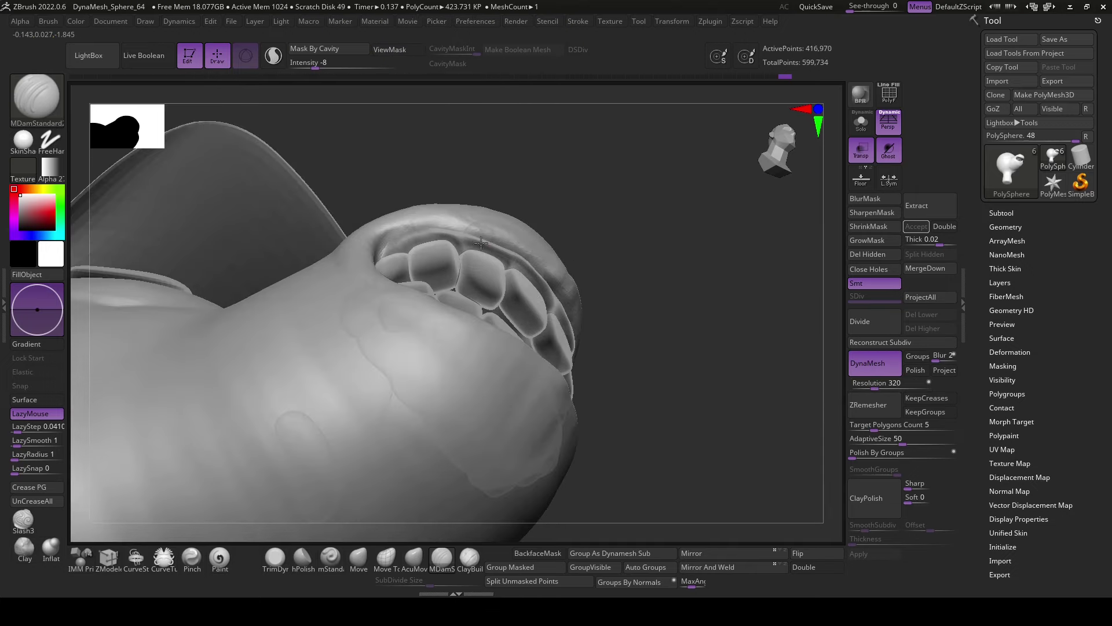
# - Refine the grin's shape with AcuMove and MDamStandard, checking it from below
pyautogui.moveTo(666, 290)
pyautogui.mouseDown()
pyautogui.moveTo(703, 385)
pyautogui.moveTo(637, 324)
pyautogui.mouseUp()
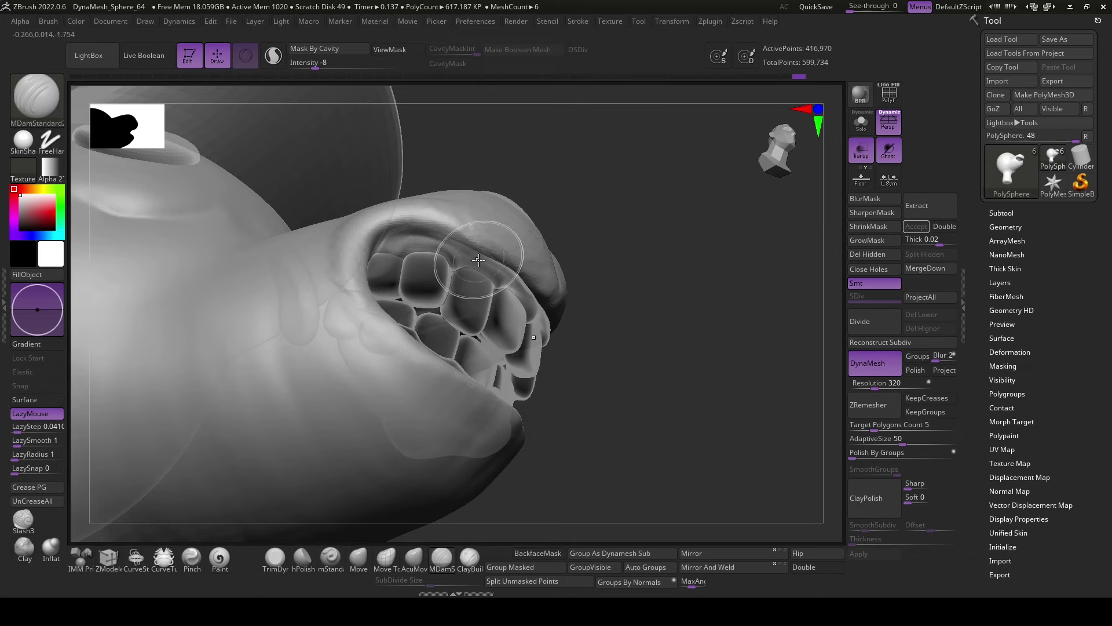
pyautogui.moveTo(526, 299)
pyautogui.mouseDown()
pyautogui.moveTo(603, 385)
pyautogui.moveTo(584, 437)
pyautogui.moveTo(504, 264)
pyautogui.moveTo(534, 296)
pyautogui.moveTo(708, 348)
pyautogui.moveTo(497, 529)
pyautogui.mouseUp()
pyautogui.click(414, 557)
pyautogui.click(442, 557)
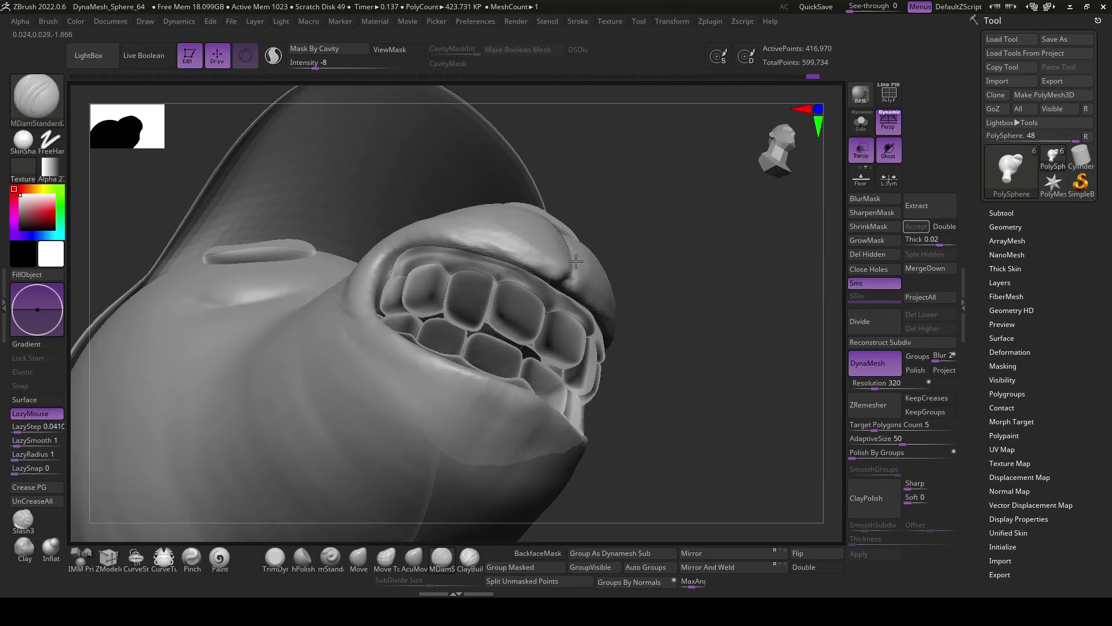
pyautogui.moveTo(576, 262)
pyautogui.mouseDown()
pyautogui.moveTo(522, 348)
pyautogui.moveTo(464, 510)
pyautogui.mouseUp()
# - Build up the gums and snout around the teeth with ClayBuildup
pyautogui.click(470, 557)
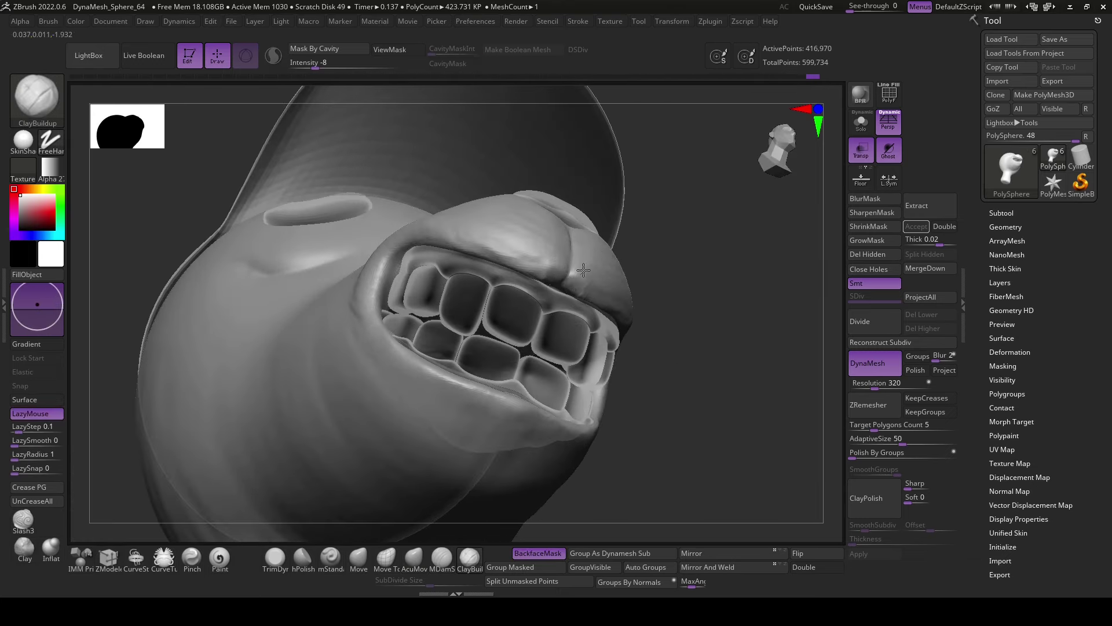
pyautogui.moveTo(565, 303); pyautogui.dragTo(597, 313)
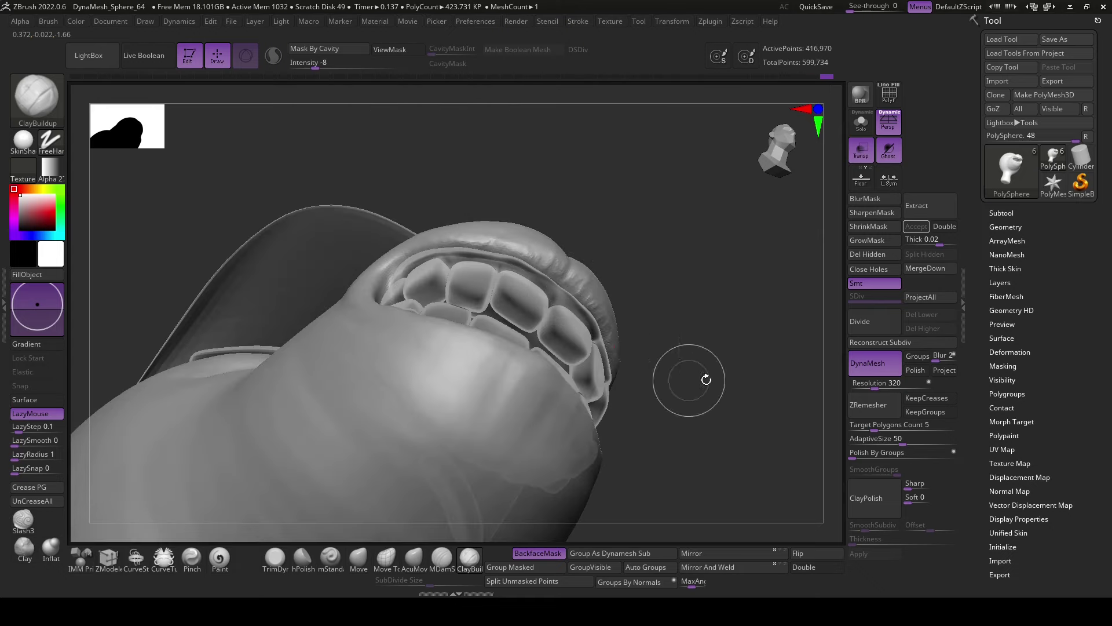
pyautogui.moveTo(707, 377)
pyautogui.mouseDown()
pyautogui.moveTo(716, 439)
pyautogui.moveTo(569, 337)
pyautogui.mouseUp()
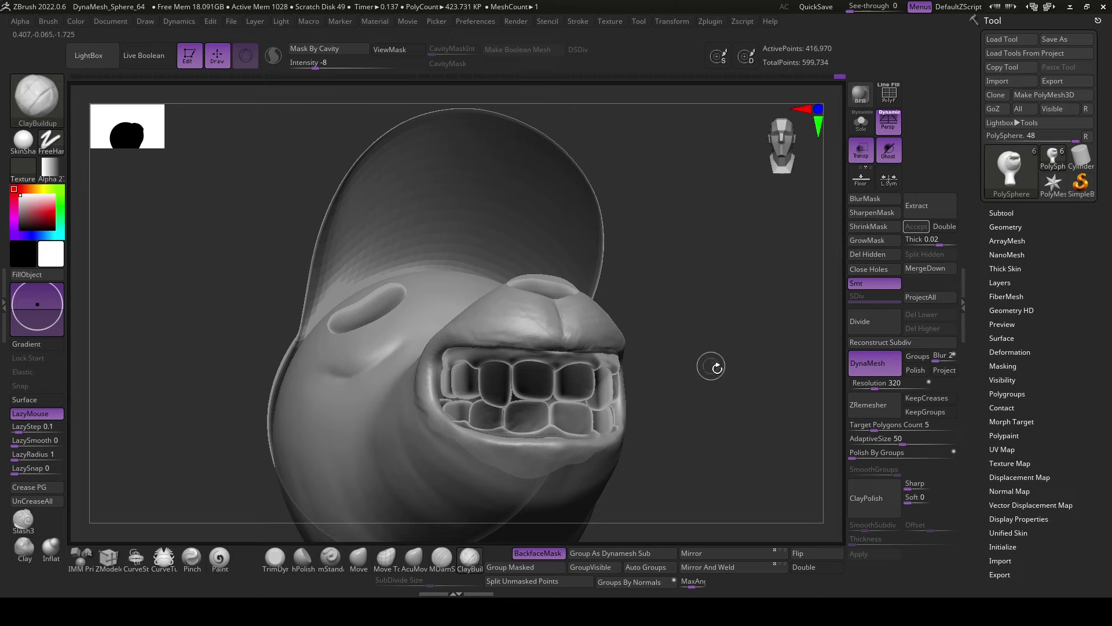
pyautogui.moveTo(717, 368); pyautogui.dragTo(574, 339)
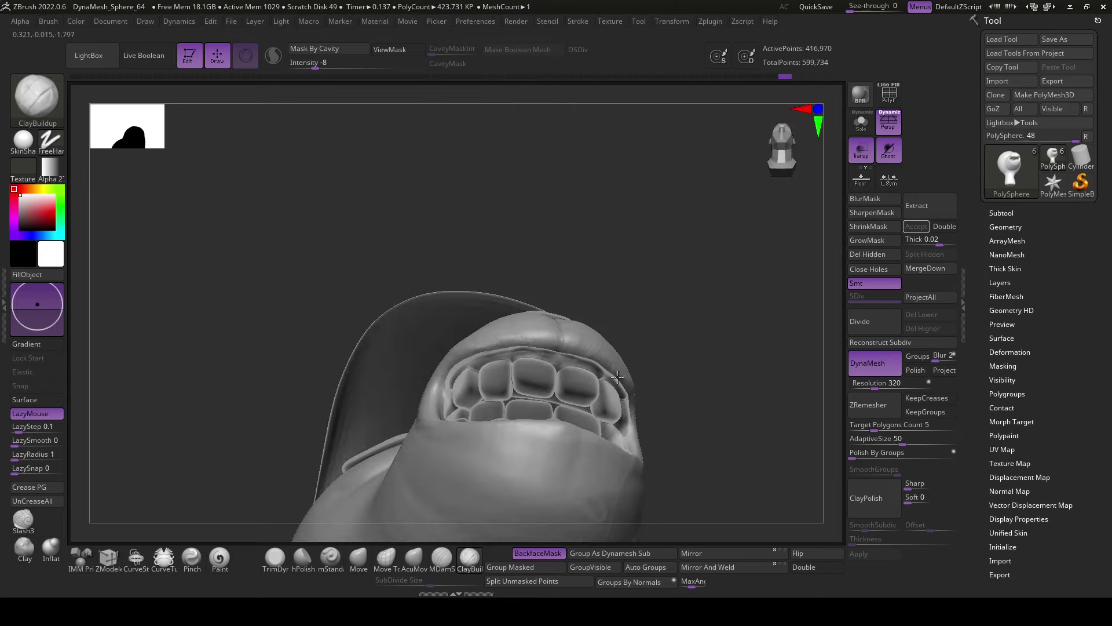
pyautogui.moveTo(619, 377); pyautogui.dragTo(630, 365)
pyautogui.moveTo(403, 394); pyautogui.dragTo(631, 391)
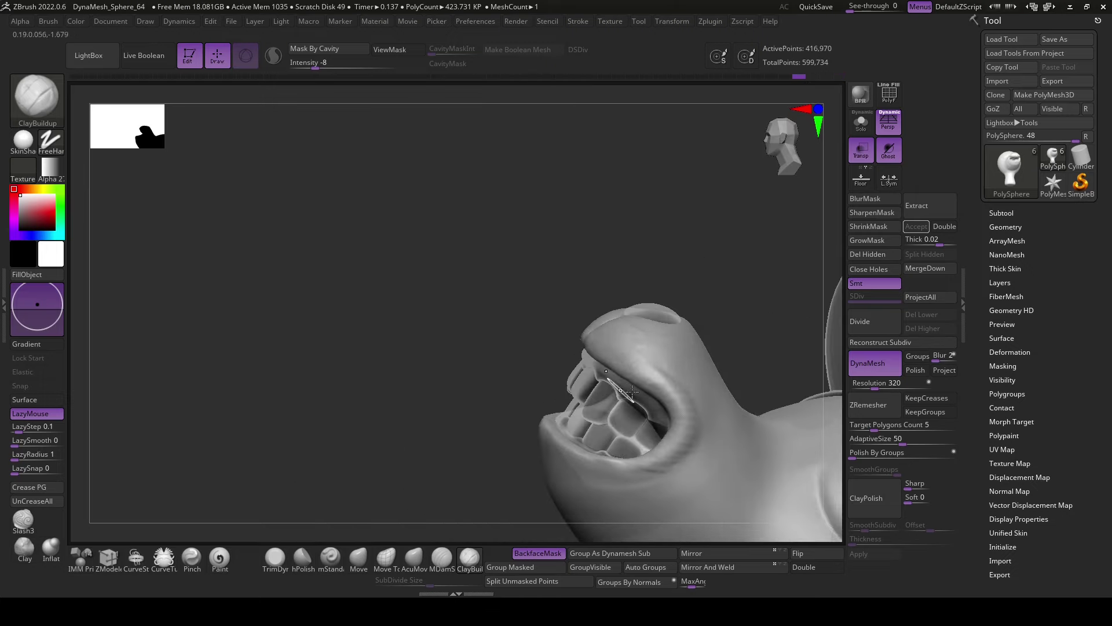
# - Recarve the lip creases beside the mouth with MDamStandard
pyautogui.click(442, 557)
pyautogui.moveTo(460, 465); pyautogui.dragTo(619, 459)
pyautogui.press('space')
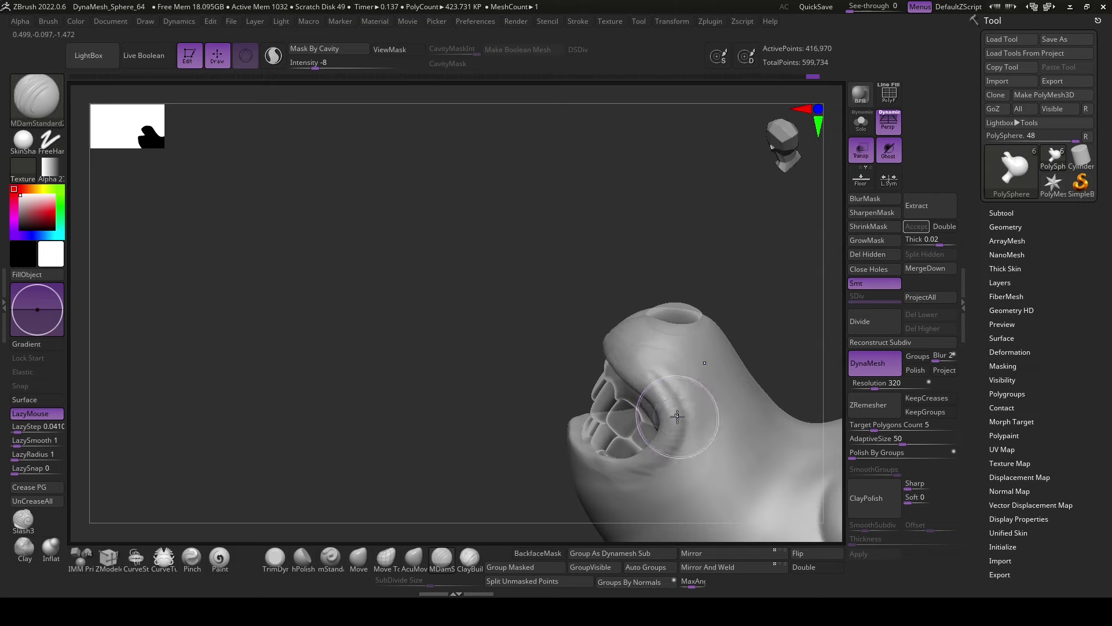
pyautogui.press('space')
# - Inspect the grinning head from the chin, three-quarter, side and front views
pyautogui.moveTo(455, 475)
pyautogui.mouseDown()
pyautogui.moveTo(735, 462)
pyautogui.moveTo(758, 409)
pyautogui.mouseUp()
pyautogui.press('space')
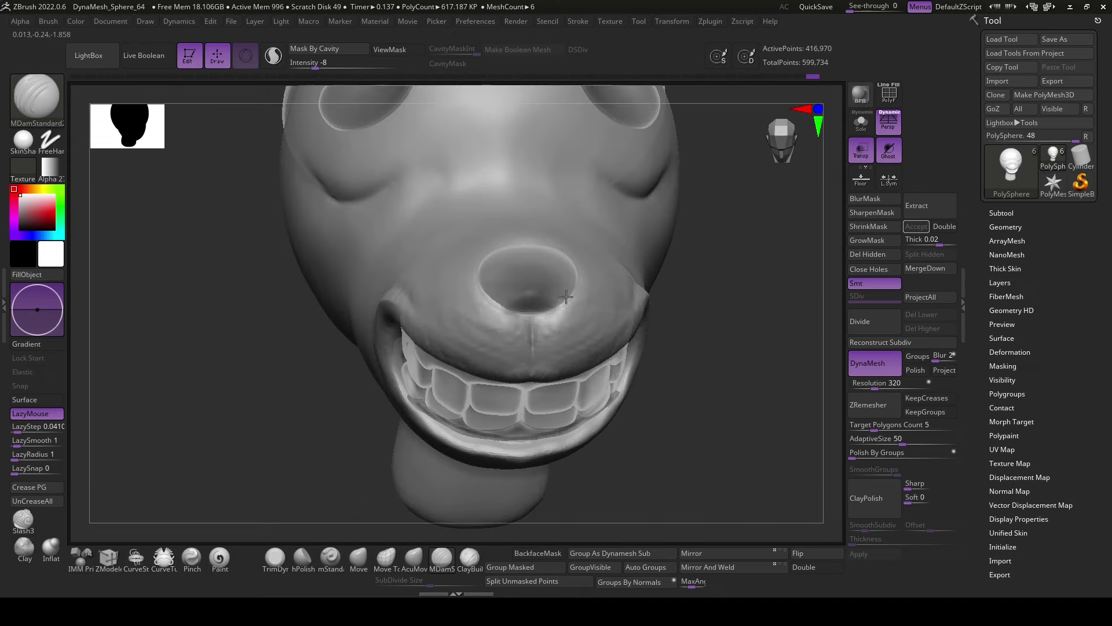
pyautogui.moveTo(564, 256)
pyautogui.mouseDown()
pyautogui.moveTo(695, 436)
pyautogui.moveTo(554, 260)
pyautogui.mouseUp()
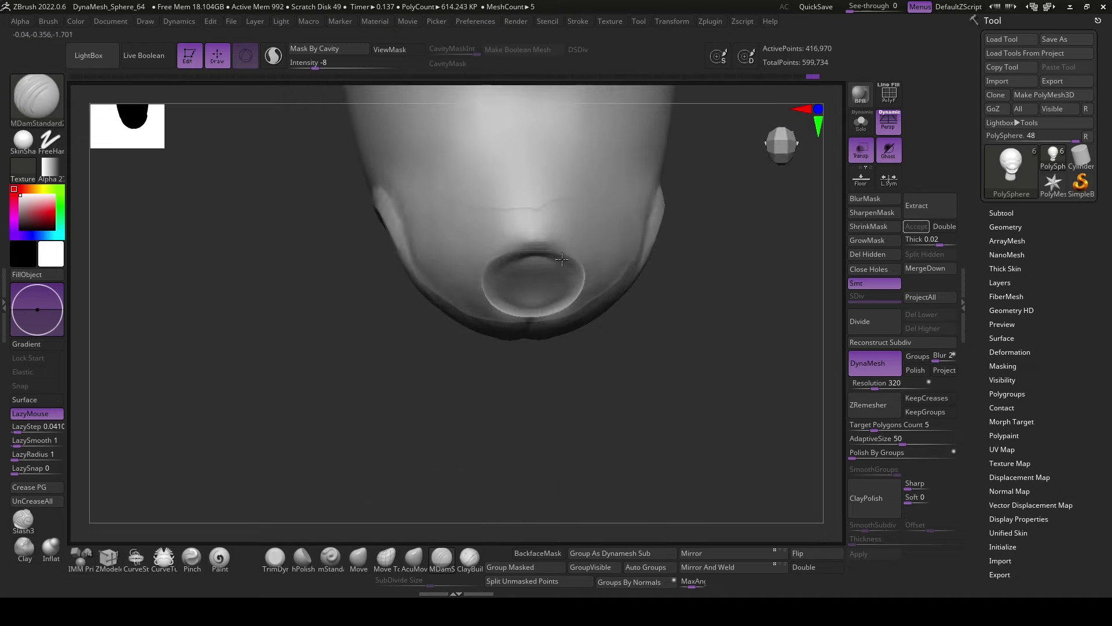
pyautogui.moveTo(574, 313)
pyautogui.mouseDown()
pyautogui.moveTo(658, 365)
pyautogui.moveTo(567, 318)
pyautogui.moveTo(738, 437)
pyautogui.moveTo(548, 270)
pyautogui.mouseUp()
pyautogui.moveTo(437, 405); pyautogui.dragTo(635, 422)
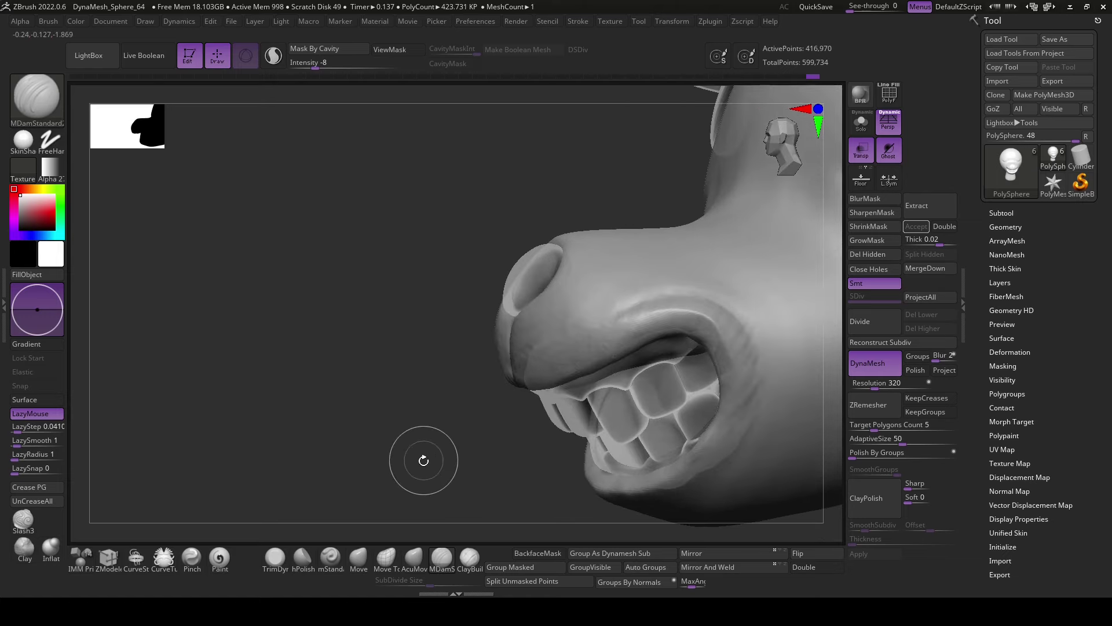
pyautogui.moveTo(670, 418); pyautogui.dragTo(485, 304)
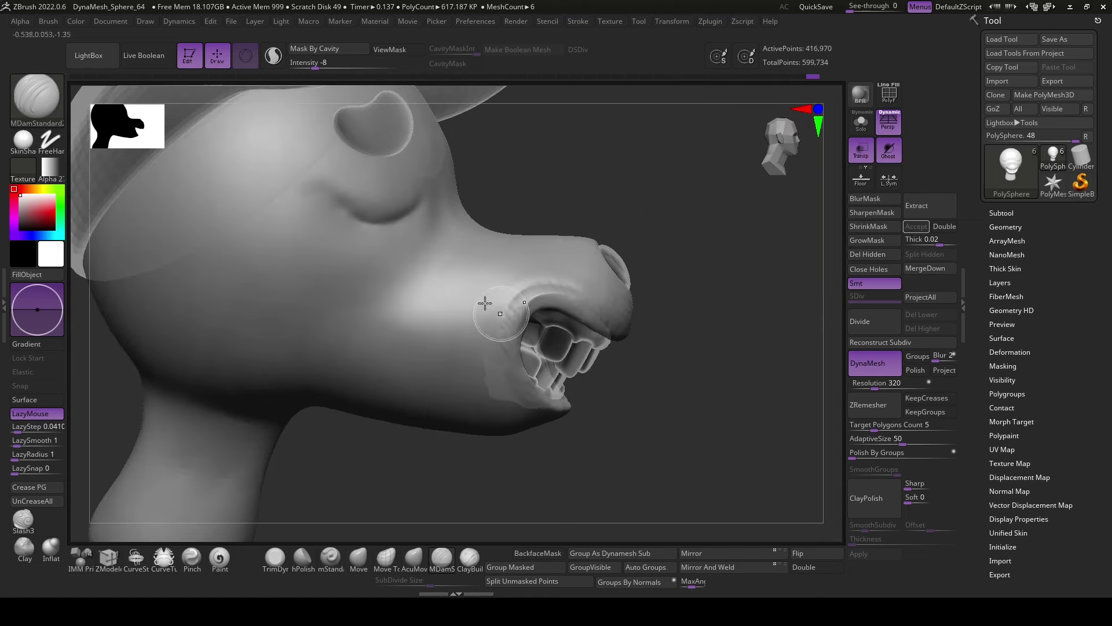
pyautogui.moveTo(654, 436)
pyautogui.mouseDown()
pyautogui.moveTo(640, 399)
pyautogui.moveTo(480, 400)
pyautogui.mouseUp()
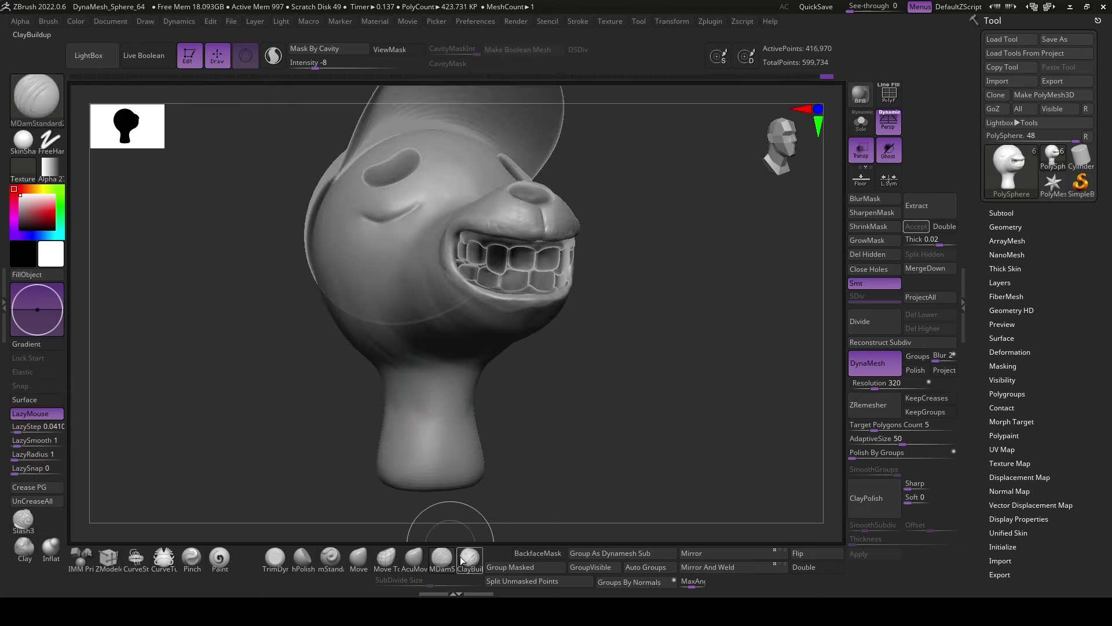
# - Smooth the surface beside the mouth and turn off Transp and Ghost
pyautogui.moveTo(446, 510)
pyautogui.mouseDown()
pyautogui.moveTo(440, 401)
pyautogui.moveTo(406, 380)
pyautogui.moveTo(358, 453)
pyautogui.moveTo(431, 444)
pyautogui.moveTo(504, 474)
pyautogui.mouseUp()
pyautogui.moveTo(596, 459); pyautogui.dragTo(641, 464)
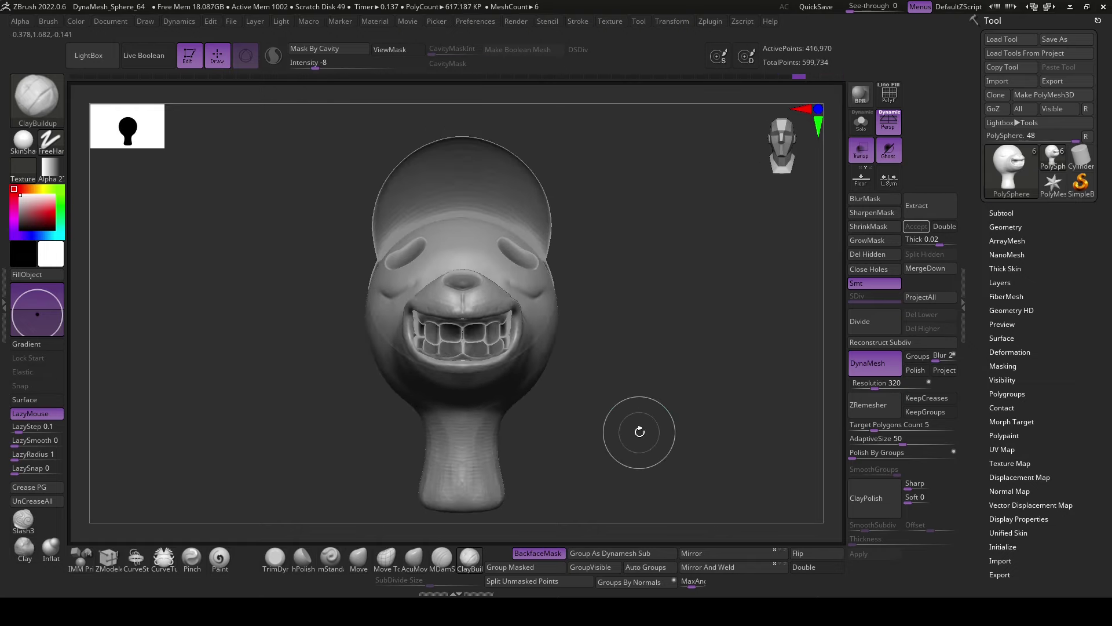
pyautogui.click(861, 149)
pyautogui.moveTo(706, 493)
pyautogui.mouseDown()
pyautogui.moveTo(722, 426)
pyautogui.moveTo(720, 472)
pyautogui.mouseUp()
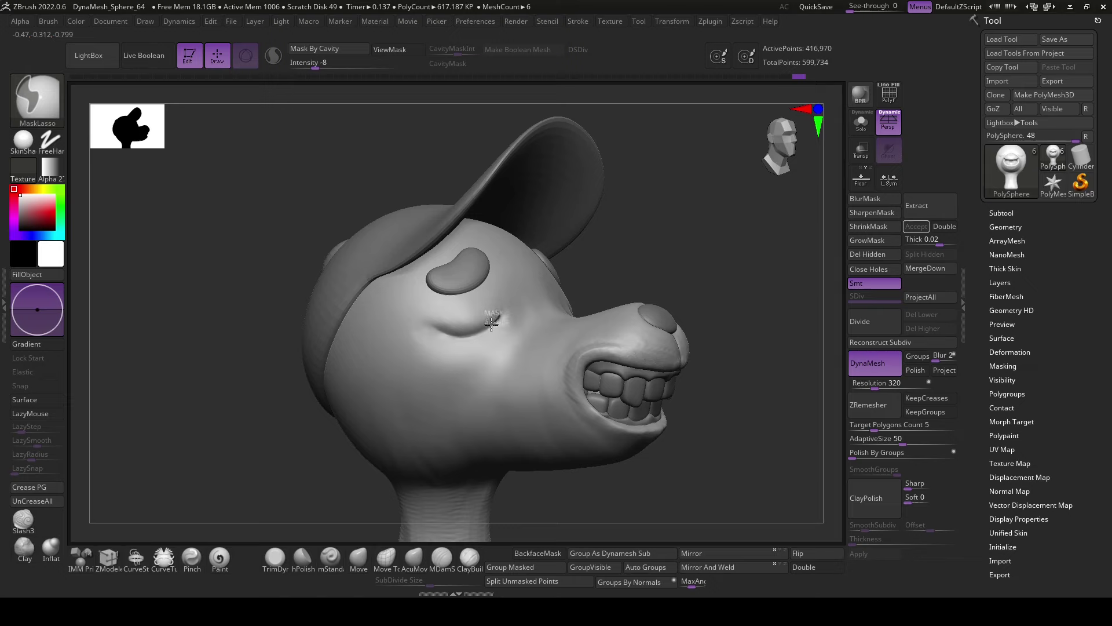
# - Mask along the eyelids with MaskPen and extract them as a new subtool
pyautogui.hotkey('ctrl', 'b')
pyautogui.press('m')
pyautogui.press('p')
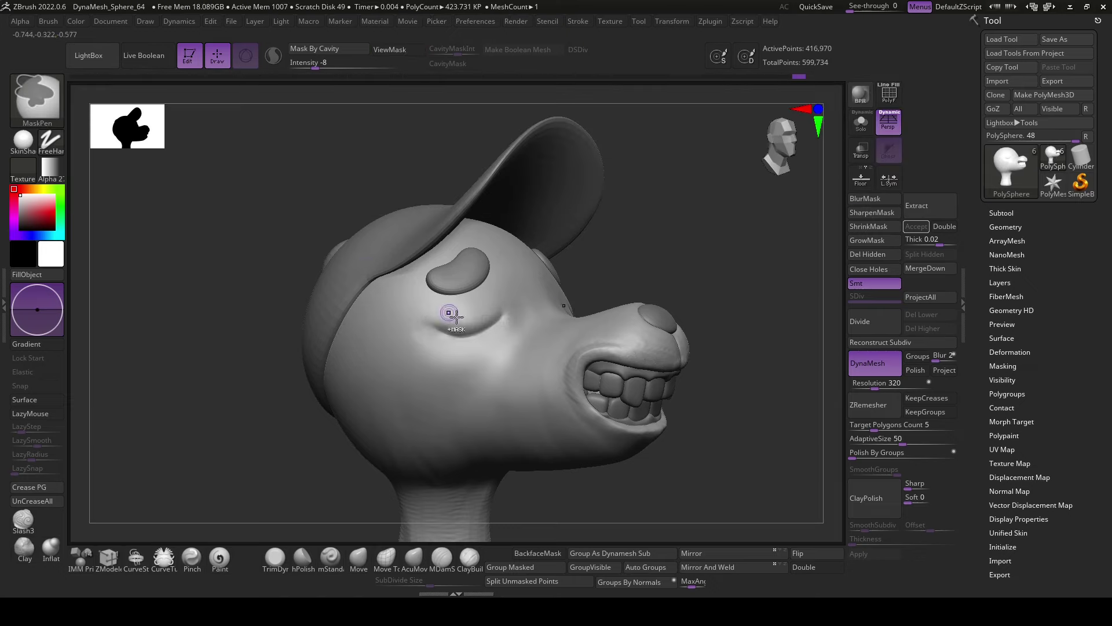
pyautogui.press('b')
pyautogui.press('c')
pyautogui.press('b')
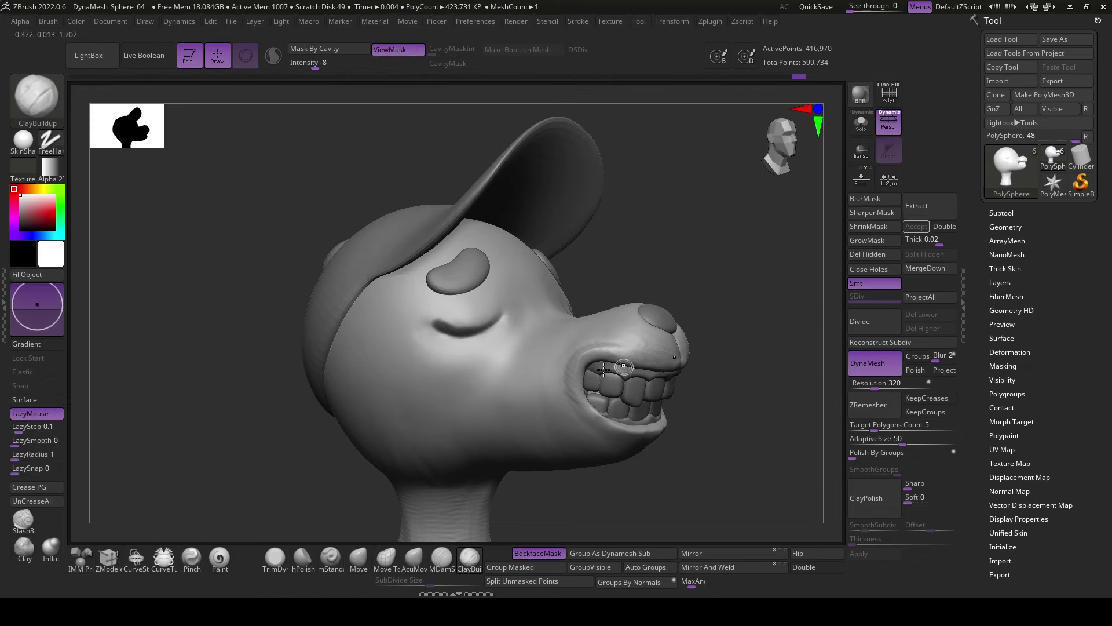
pyautogui.press('ctrl')
pyautogui.click(917, 226)
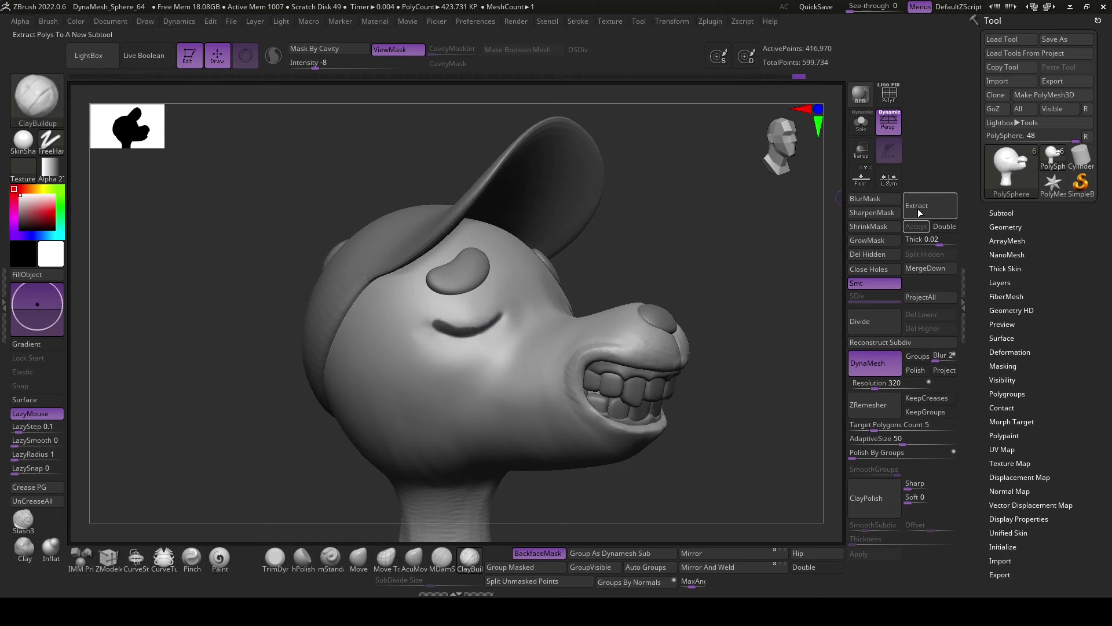
pyautogui.moveTo(756, 301)
pyautogui.mouseDown()
pyautogui.moveTo(762, 402)
pyautogui.moveTo(746, 429)
pyautogui.mouseUp()
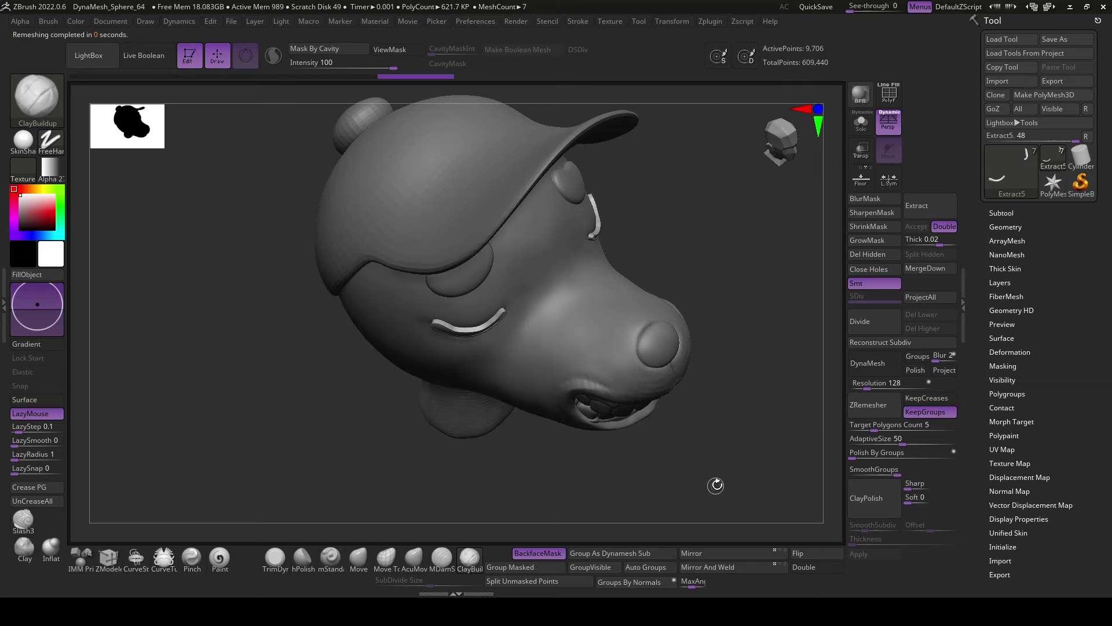
# - ZRemesh the eyelid piece with a very low Target Polygons Count
pyautogui.moveTo(875, 429); pyautogui.dragTo(768, 439)
pyautogui.click(861, 414)
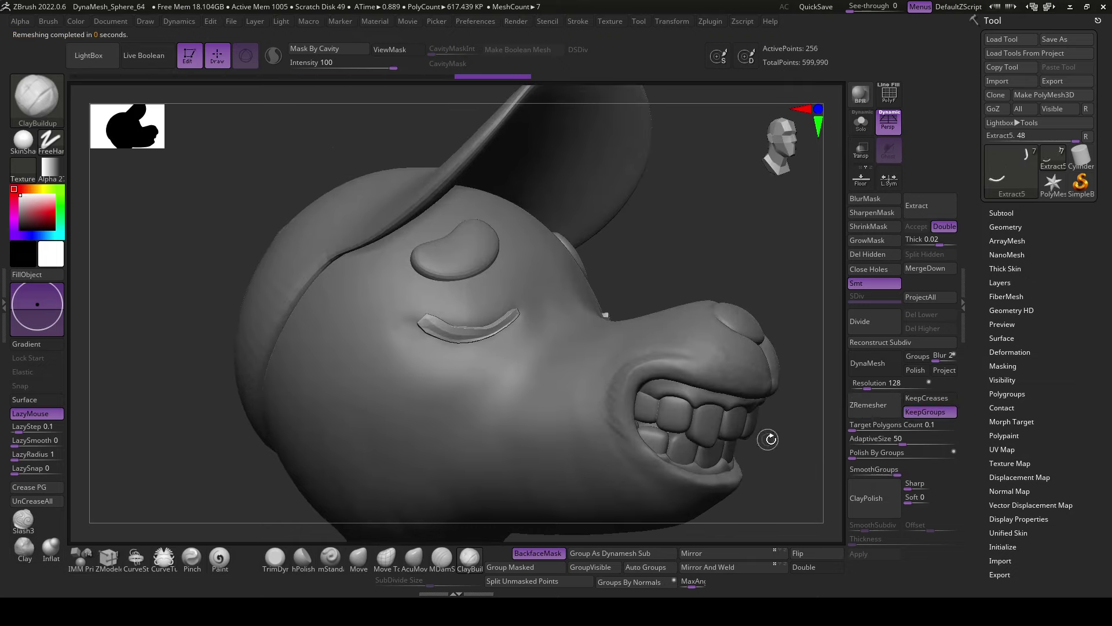
pyautogui.moveTo(808, 503); pyautogui.dragTo(773, 512)
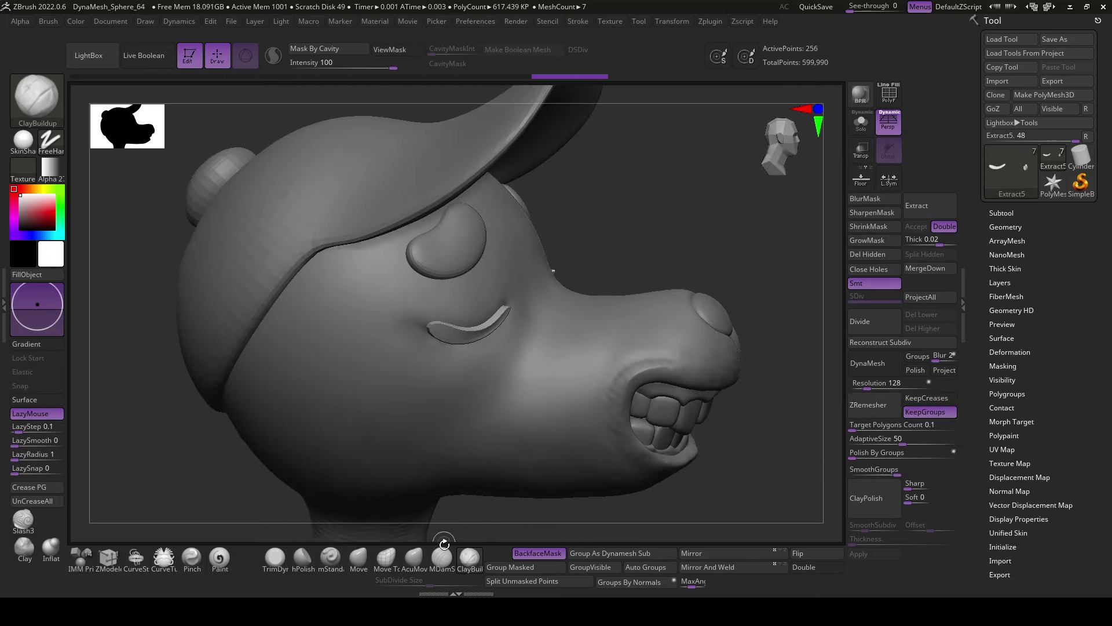
# - Bend the eyelid strip with AcuMove so it follows the eye line
pyautogui.click(414, 557)
pyautogui.press('space')
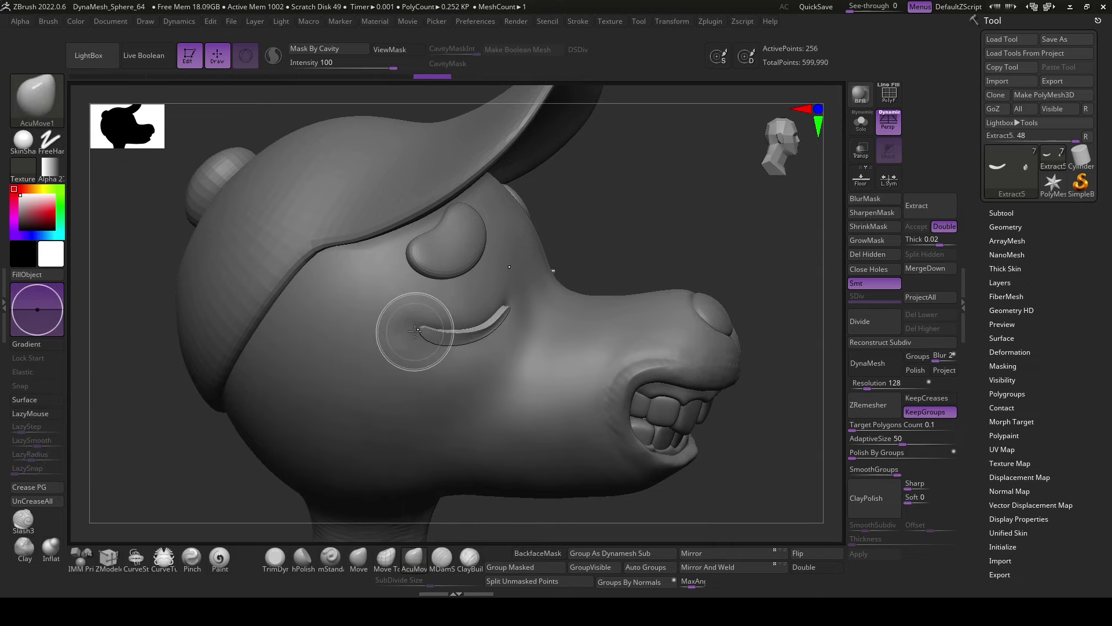
pyautogui.moveTo(534, 291); pyautogui.dragTo(487, 293, button='right')
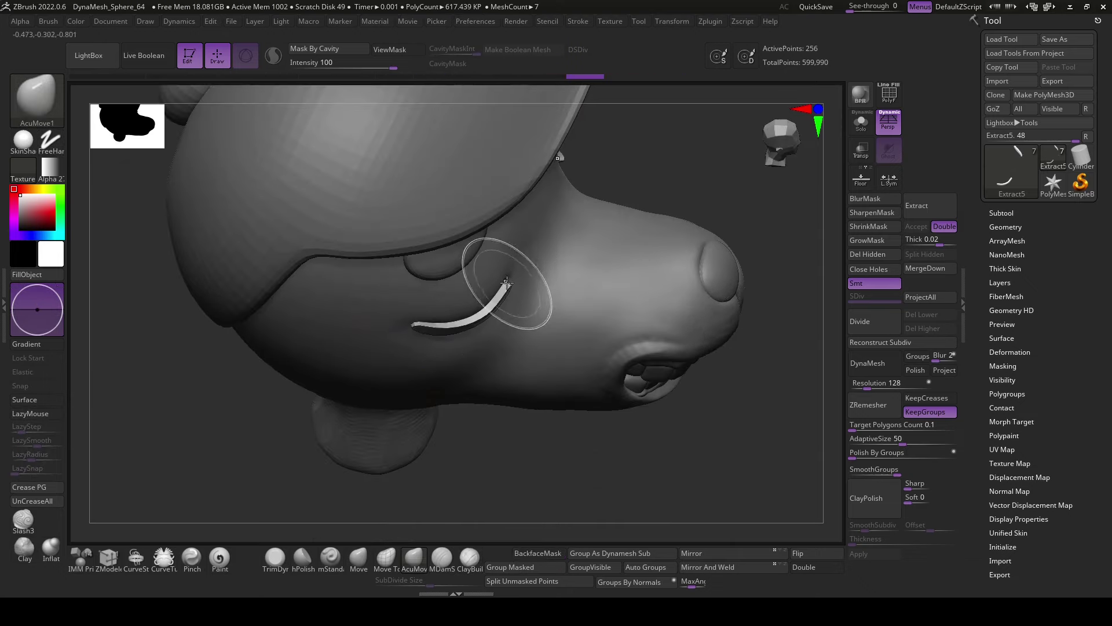
pyautogui.moveTo(484, 318); pyautogui.dragTo(459, 323)
pyautogui.moveTo(410, 318)
pyautogui.mouseDown(button='right')
pyautogui.moveTo(486, 374)
pyautogui.moveTo(504, 348)
pyautogui.mouseUp(button='right')
pyautogui.press('space')
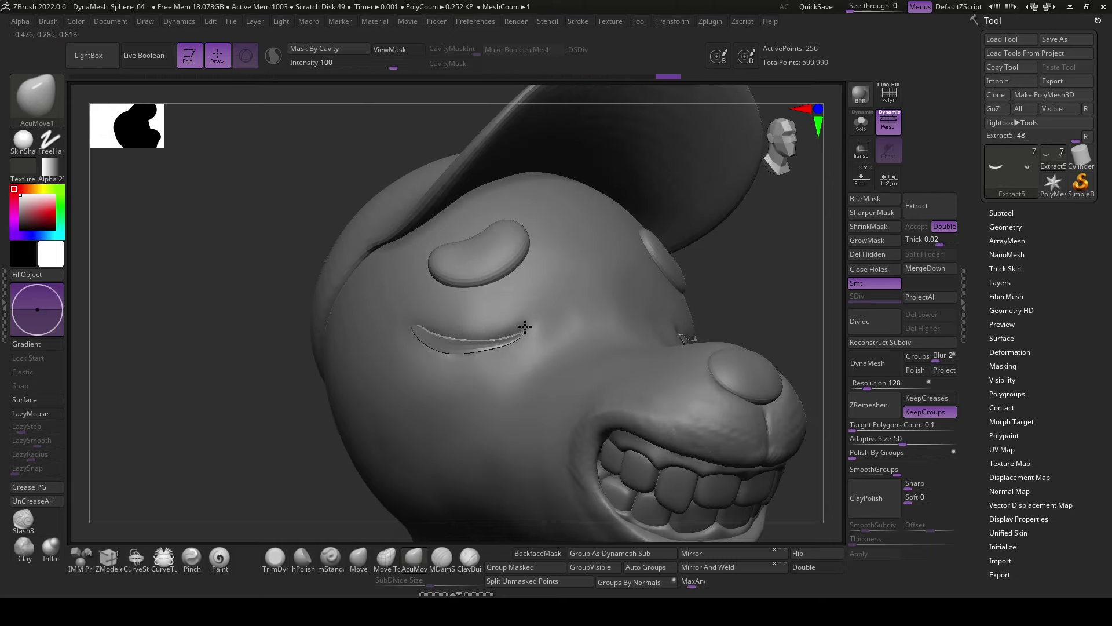
# - Check both eyelids from several angles, then frame and select the main head subtool
pyautogui.moveTo(580, 325)
pyautogui.mouseDown(button='right')
pyautogui.moveTo(524, 327)
pyautogui.moveTo(392, 472)
pyautogui.moveTo(510, 351)
pyautogui.mouseUp(button='right')
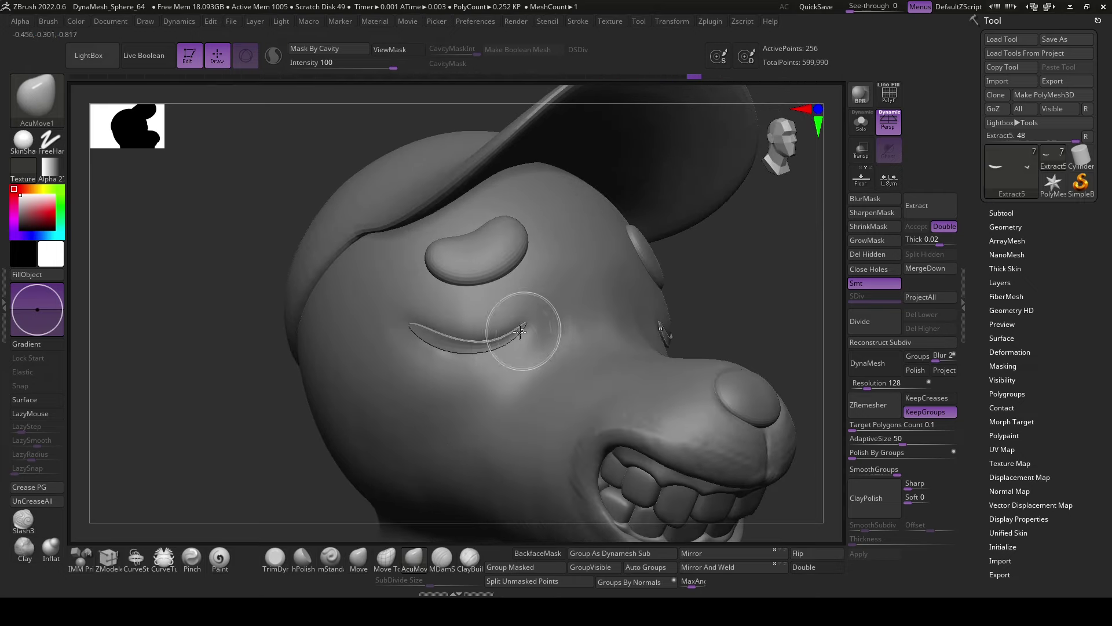
pyautogui.moveTo(737, 294)
pyautogui.mouseDown(button='right')
pyautogui.moveTo(525, 322)
pyautogui.moveTo(385, 449)
pyautogui.moveTo(430, 357)
pyautogui.mouseUp(button='right')
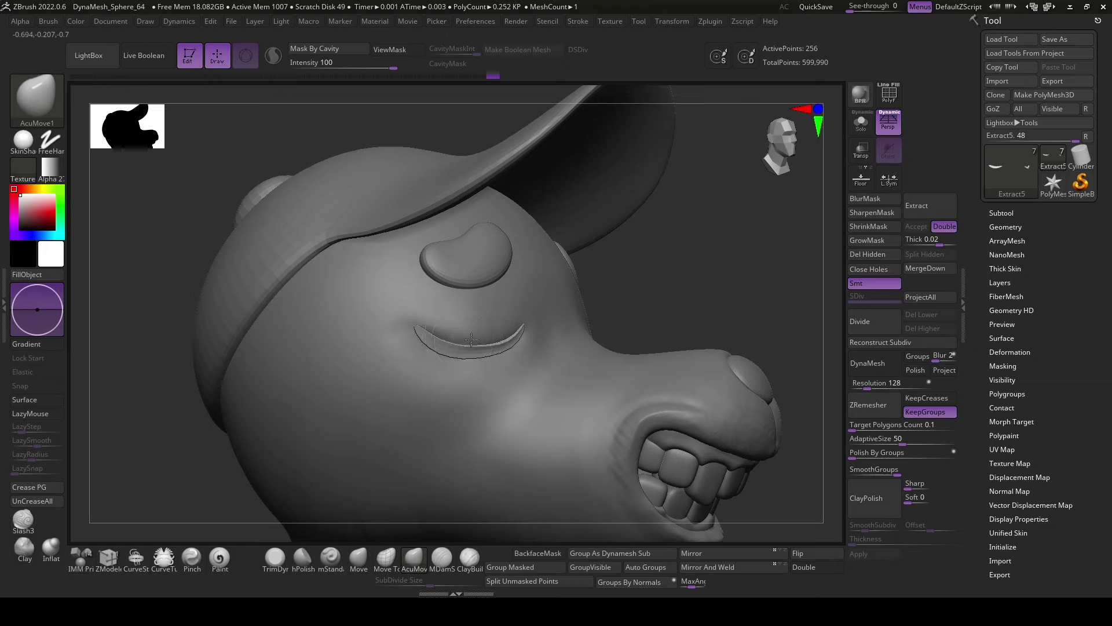
pyautogui.moveTo(742, 285); pyautogui.dragTo(422, 348, button='right')
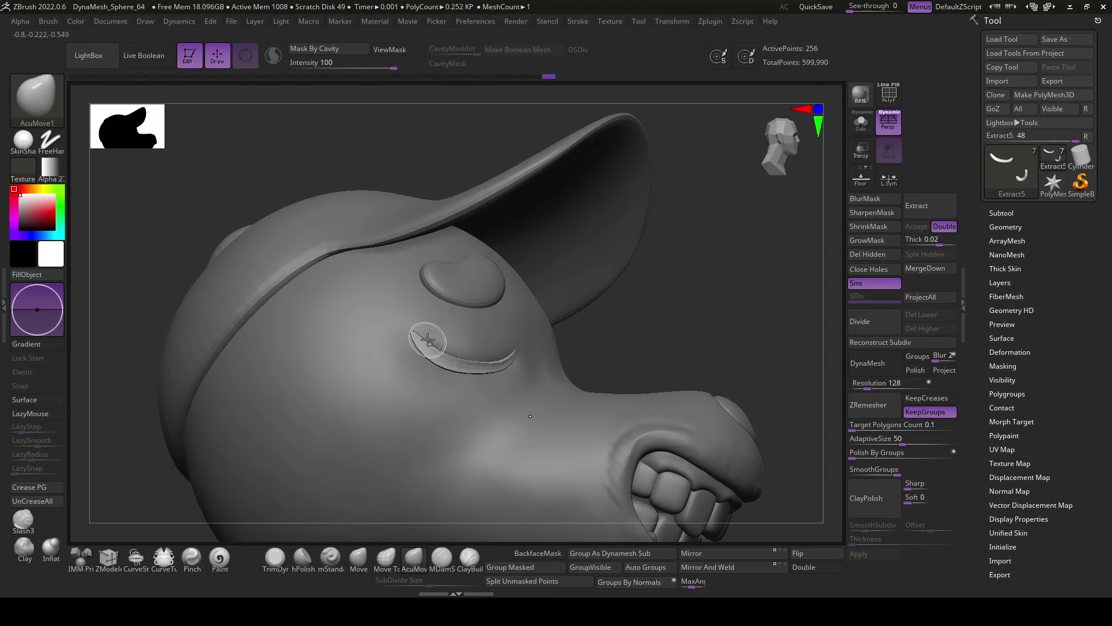
pyautogui.moveTo(567, 334)
pyautogui.mouseDown(button='right')
pyautogui.moveTo(488, 381)
pyautogui.moveTo(709, 346)
pyautogui.mouseUp(button='right')
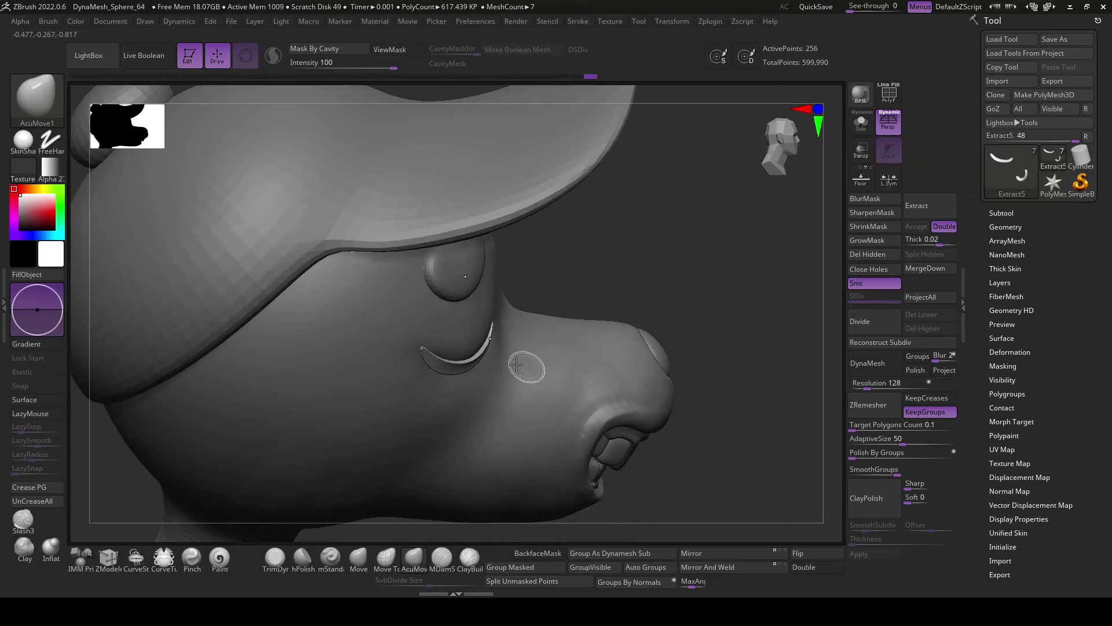
pyautogui.press('f')
pyautogui.keyDown('alt'); pyautogui.click(670, 392); pyautogui.keyUp('alt')
pyautogui.moveTo(671, 392)
pyautogui.mouseDown(button='right')
pyautogui.moveTo(705, 384)
pyautogui.moveTo(564, 436)
pyautogui.moveTo(661, 445)
pyautogui.mouseUp(button='right')
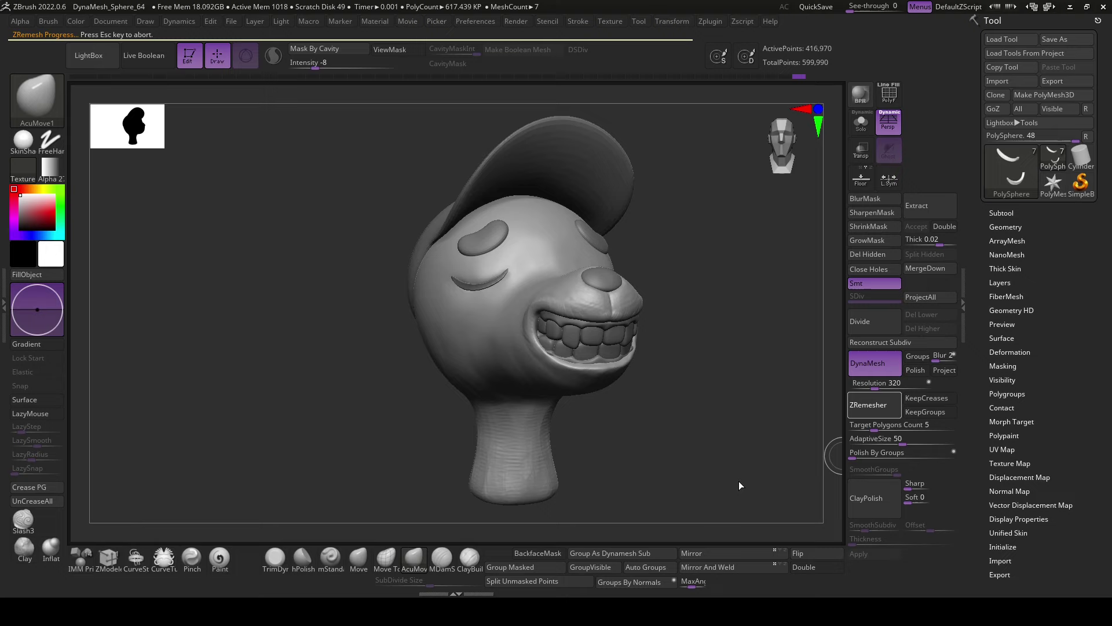
# - Mask a patch on the side of the head with MaskPen and extract it as a subtool
pyautogui.moveTo(739, 481)
pyautogui.mouseDown(button='right')
pyautogui.moveTo(721, 472)
pyautogui.moveTo(742, 481)
pyautogui.moveTo(737, 467)
pyautogui.moveTo(345, 420)
pyautogui.moveTo(299, 465)
pyautogui.moveTo(293, 451)
pyautogui.moveTo(429, 447)
pyautogui.mouseUp(button='right')
pyautogui.rightClick(472, 295)
pyautogui.moveTo(469, 266)
pyautogui.keyDown('ctrl'); pyautogui.mouseDown()
pyautogui.moveTo(458, 313)
pyautogui.moveTo(425, 359)
pyautogui.mouseUp(); pyautogui.keyUp('ctrl')
pyautogui.keyDown('ctrl'); pyautogui.moveTo(498, 250); pyautogui.dragTo(428, 332); pyautogui.keyUp('ctrl')
pyautogui.click(917, 205)
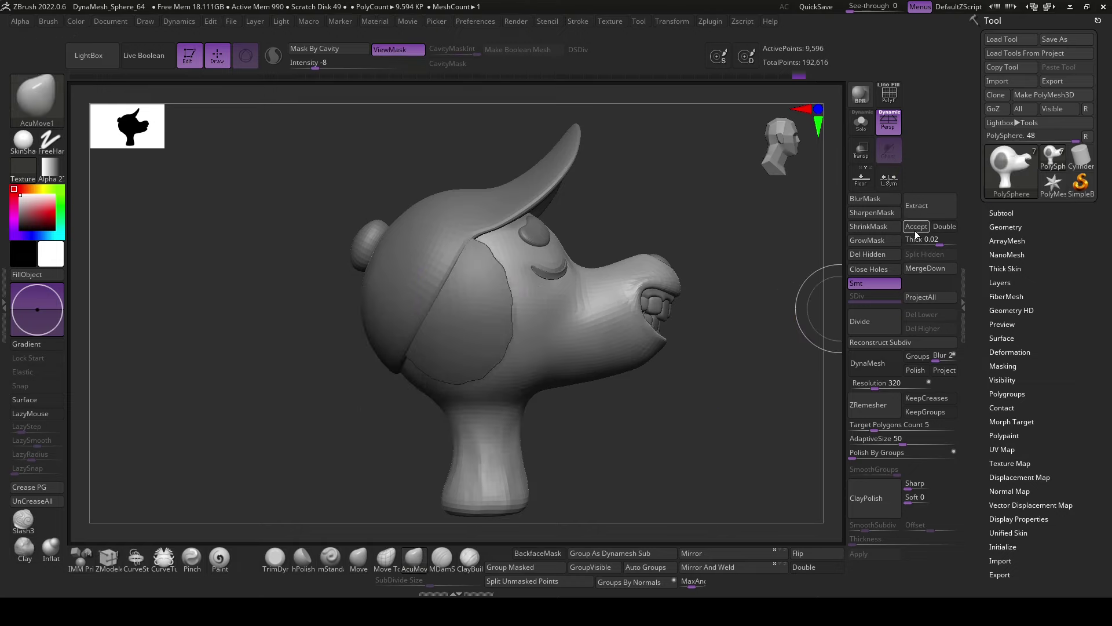
pyautogui.click(916, 226)
# - ZRemesh the extracted patch at Target Polygons 0.1
pyautogui.moveTo(669, 456)
pyautogui.mouseDown()
pyautogui.moveTo(672, 400)
pyautogui.moveTo(808, 286)
pyautogui.mouseUp()
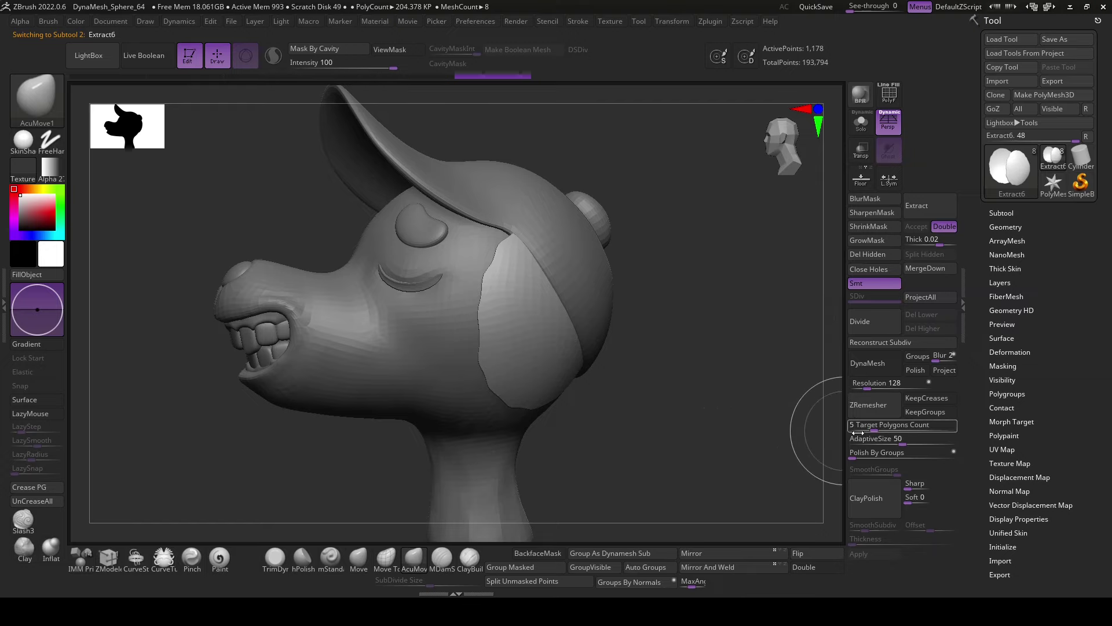
pyautogui.moveTo(869, 428); pyautogui.dragTo(850, 428)
pyautogui.click(868, 405)
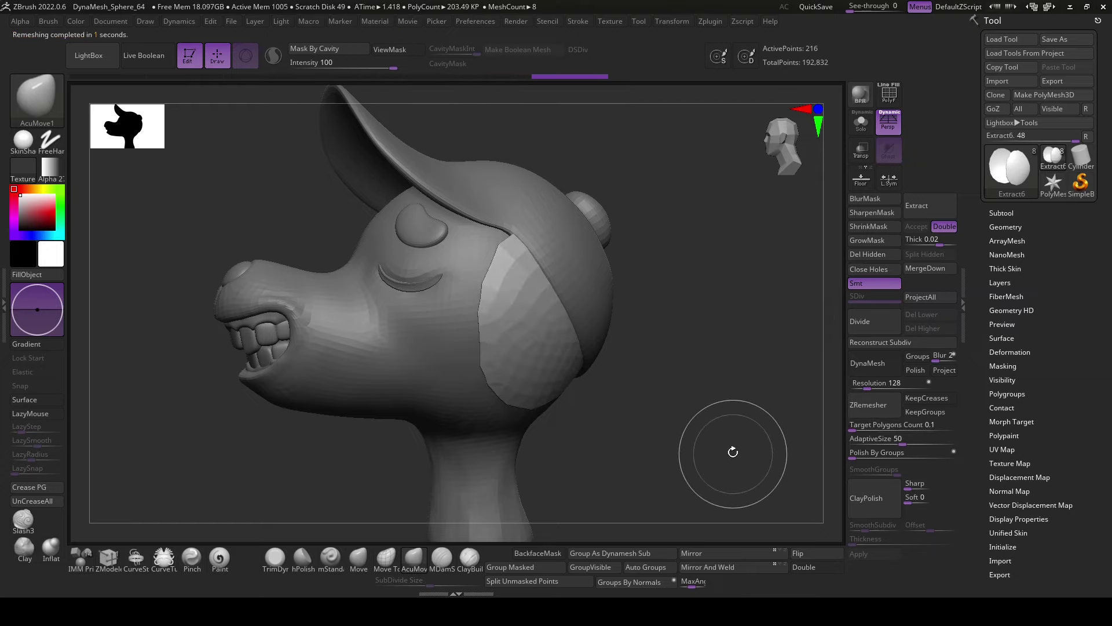
pyautogui.moveTo(735, 450)
pyautogui.keyDown('alt'); pyautogui.mouseDown()
pyautogui.moveTo(693, 427)
pyautogui.moveTo(629, 418)
pyautogui.moveTo(579, 323)
pyautogui.mouseUp(); pyautogui.keyUp('alt')
pyautogui.press('space')
pyautogui.press('shift')
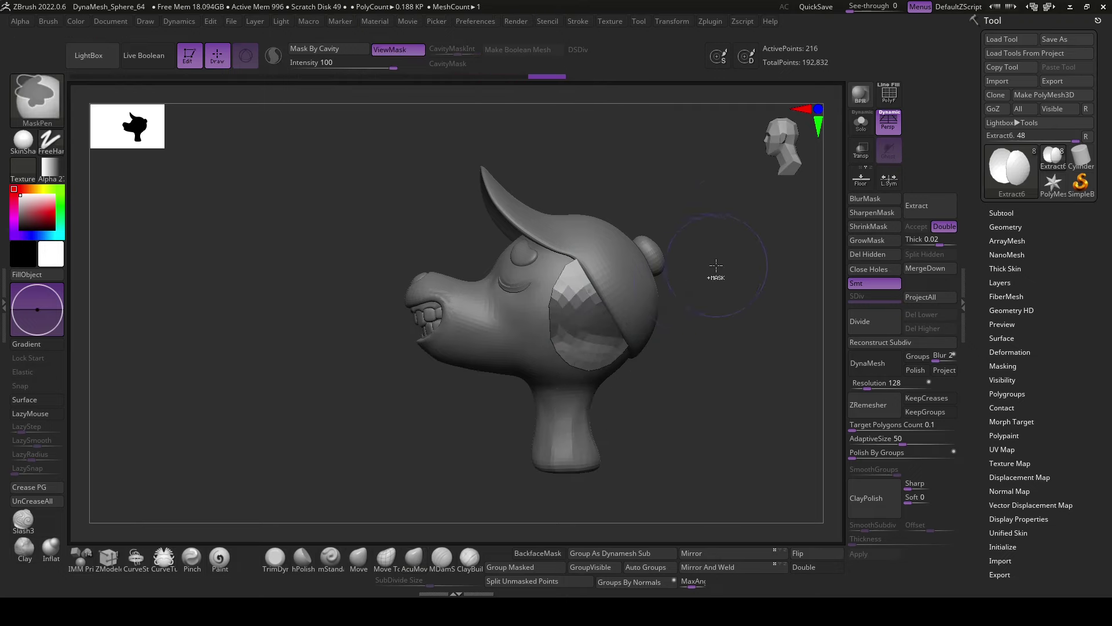
# - Mask the lower part of the patch and pull it down below the head with Transpose
pyautogui.keyDown('ctrl'); pyautogui.moveTo(602, 313); pyautogui.dragTo(557, 330); pyautogui.keyUp('ctrl')
pyautogui.press('w')
pyautogui.moveTo(695, 397); pyautogui.dragTo(784, 375)
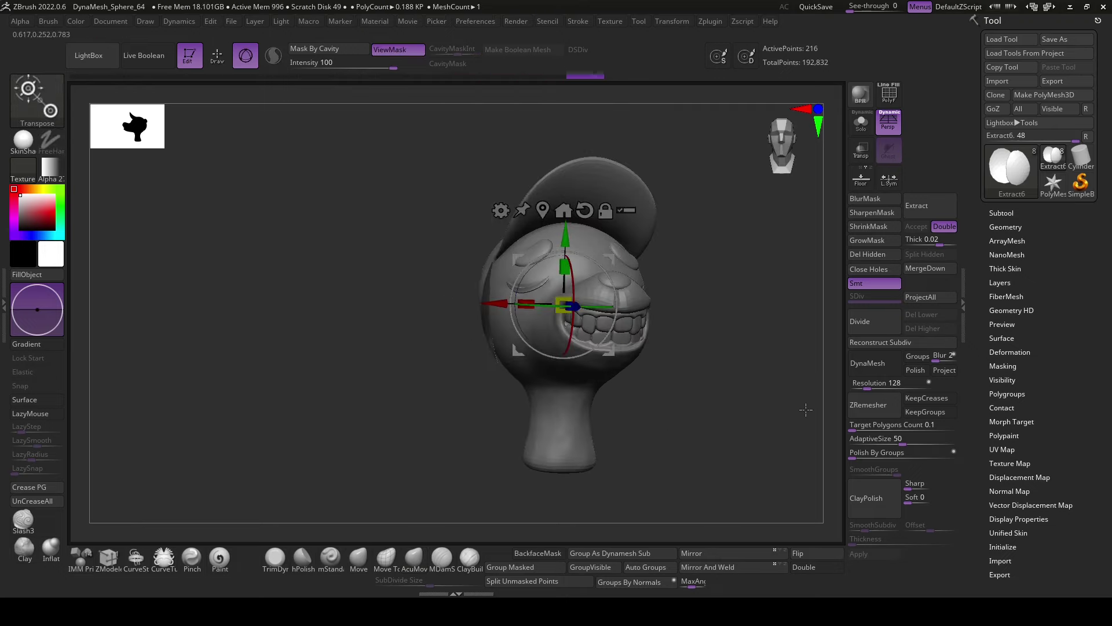
pyautogui.moveTo(565, 267); pyautogui.dragTo(565, 291)
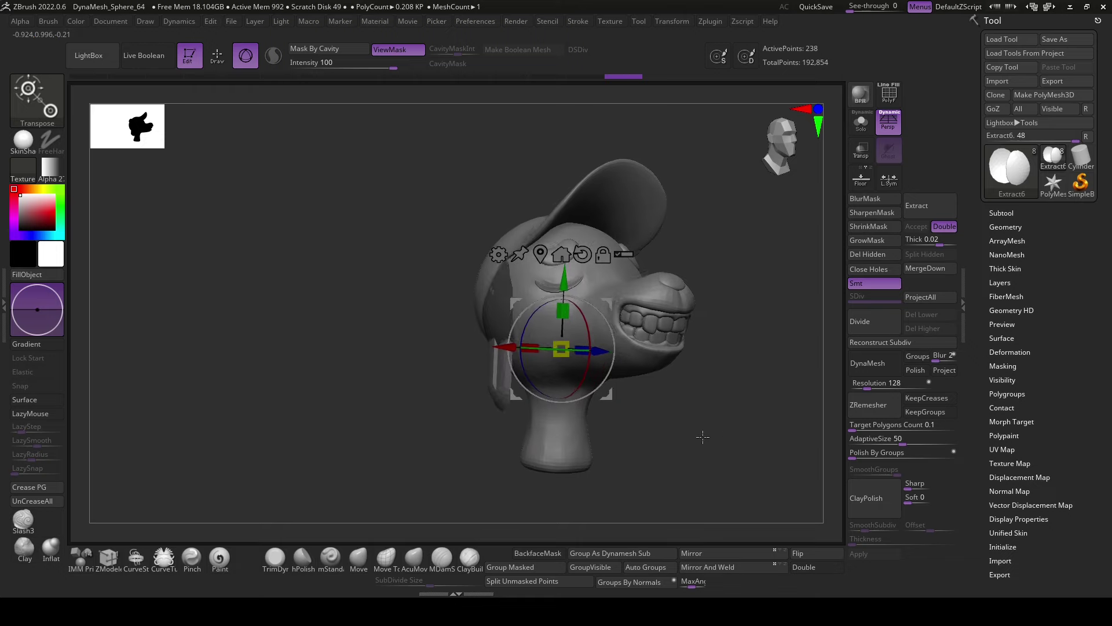
pyautogui.moveTo(667, 290)
pyautogui.mouseDown()
pyautogui.moveTo(583, 289)
pyautogui.moveTo(565, 321)
pyautogui.moveTo(674, 389)
pyautogui.moveTo(662, 400)
pyautogui.moveTo(729, 366)
pyautogui.moveTo(765, 388)
pyautogui.moveTo(685, 411)
pyautogui.mouseUp()
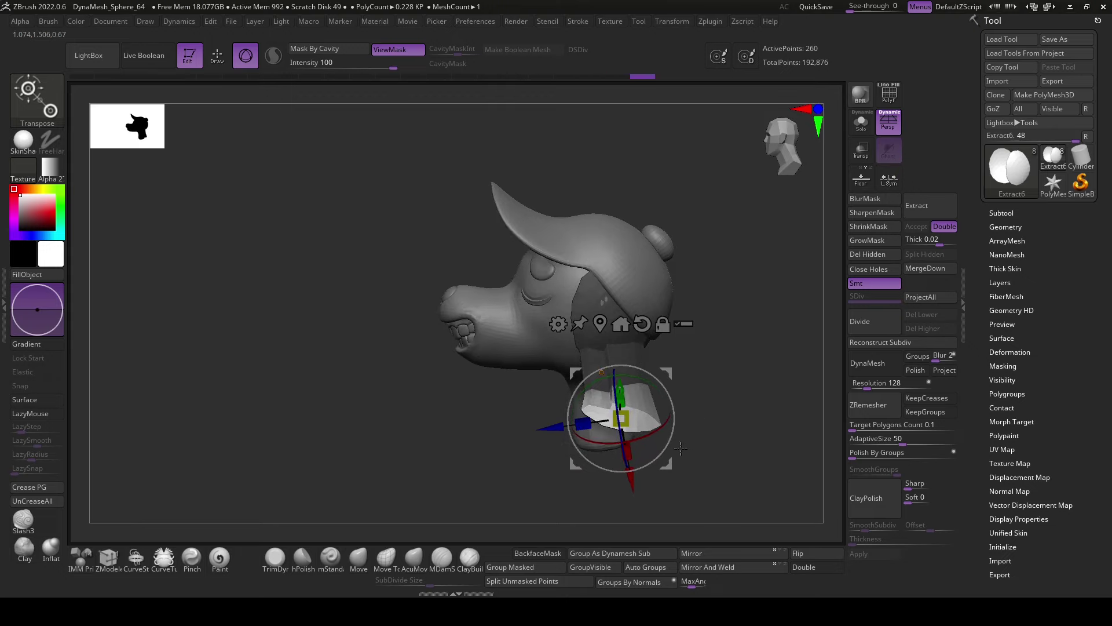
pyautogui.moveTo(571, 427); pyautogui.dragTo(623, 383)
pyautogui.press('q')
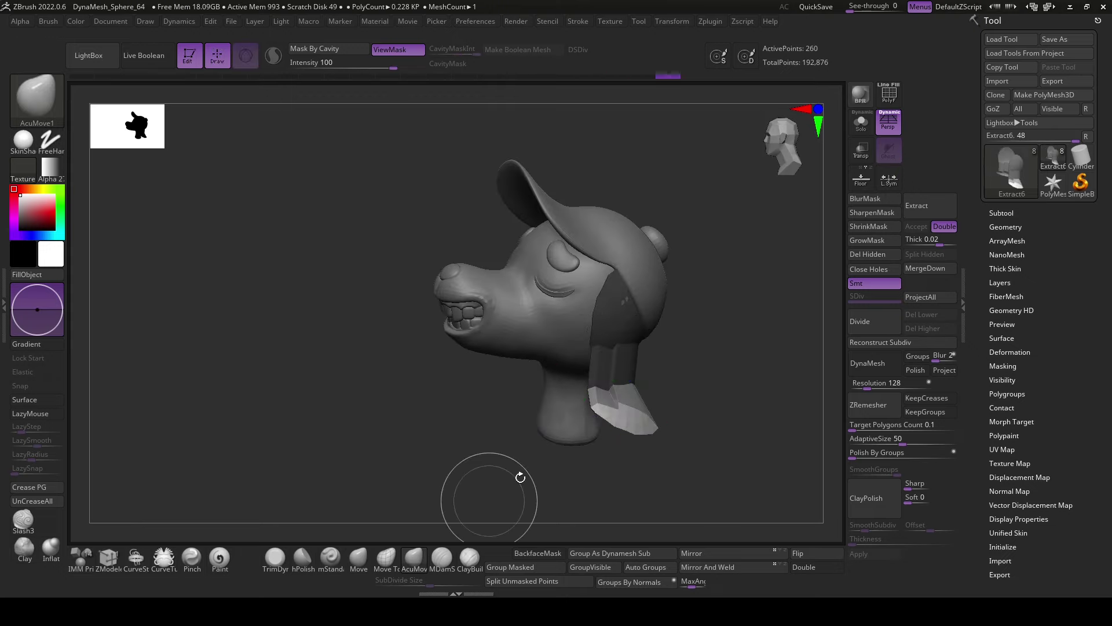
# - ZRemesh the stretched ear patch and polish it smooth and rounded
pyautogui.click(413, 557)
pyautogui.moveTo(640, 410); pyautogui.dragTo(666, 454, button='right')
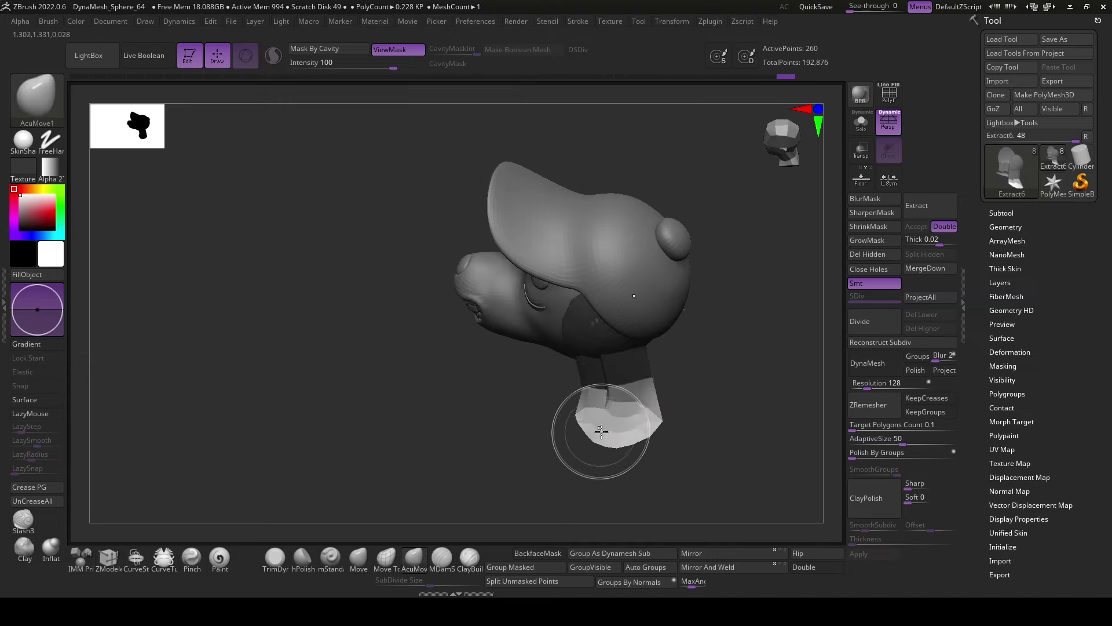
pyautogui.moveTo(601, 431)
pyautogui.mouseDown(button='right')
pyautogui.moveTo(639, 442)
pyautogui.moveTo(724, 423)
pyautogui.moveTo(718, 405)
pyautogui.moveTo(754, 440)
pyautogui.moveTo(787, 432)
pyautogui.mouseUp(button='right')
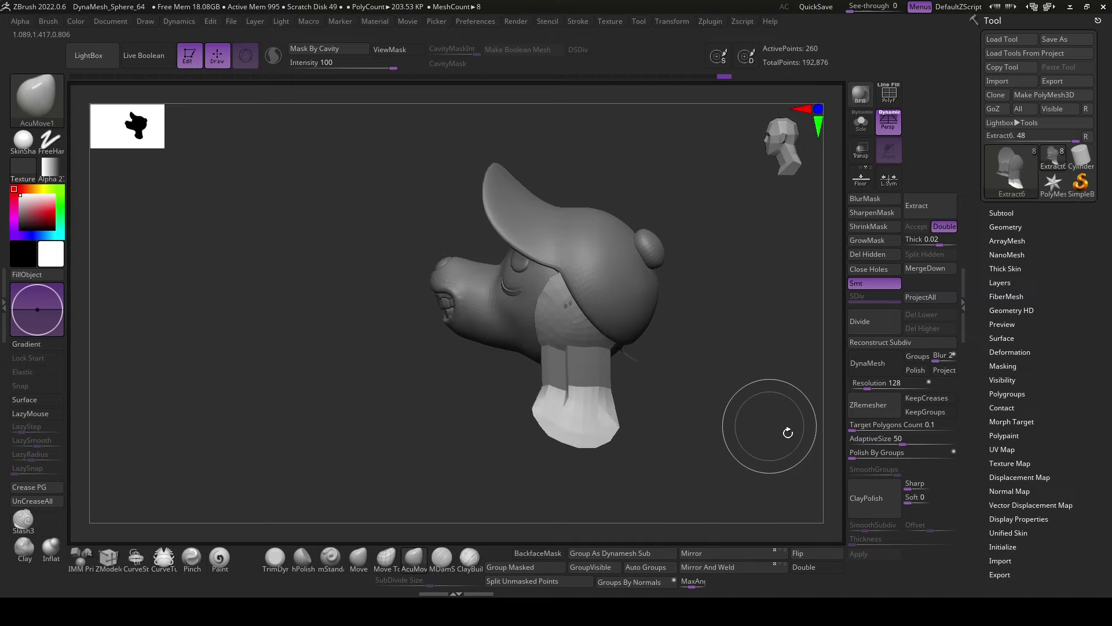
pyautogui.click(868, 413)
pyautogui.click(858, 453)
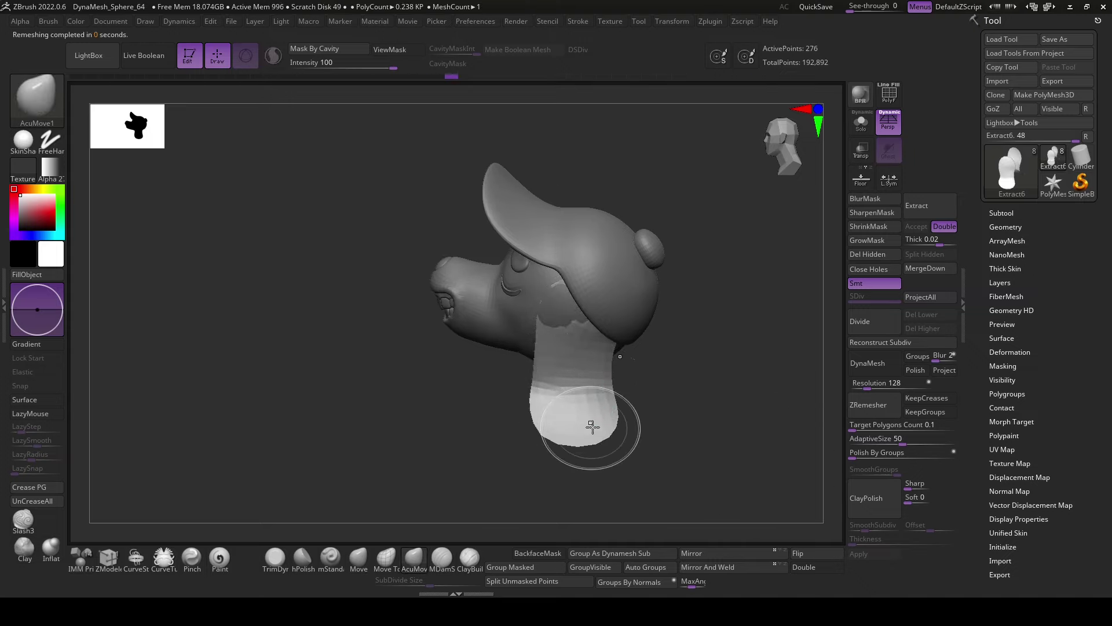
pyautogui.moveTo(592, 426); pyautogui.dragTo(666, 462, button='right')
pyautogui.press('space')
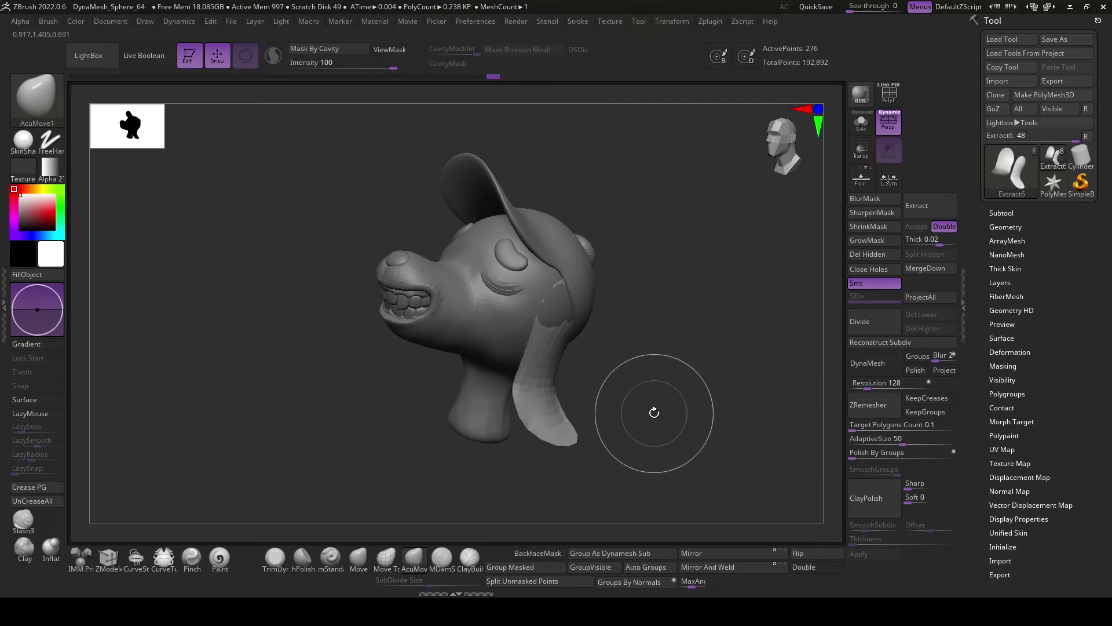
pyautogui.moveTo(659, 355); pyautogui.dragTo(600, 310, button='right')
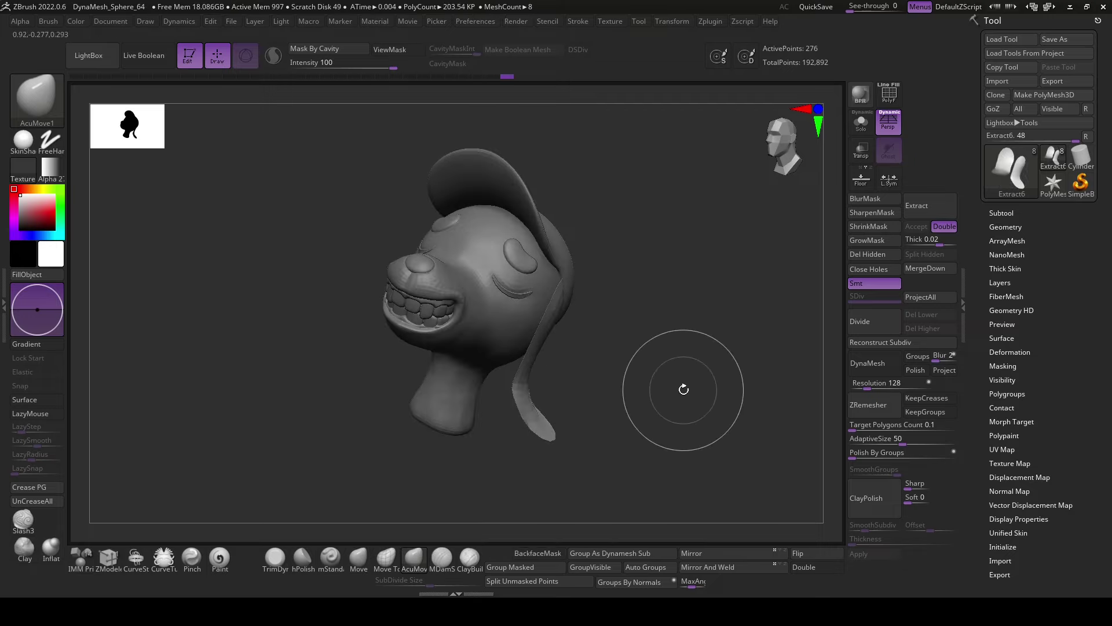
# - Give the ear flap thickness and offset, then check it from all sides
pyautogui.moveTo(875, 539)
pyautogui.mouseDown()
pyautogui.moveTo(900, 541)
pyautogui.moveTo(917, 525)
pyautogui.mouseUp()
pyautogui.moveTo(812, 509); pyautogui.dragTo(532, 289)
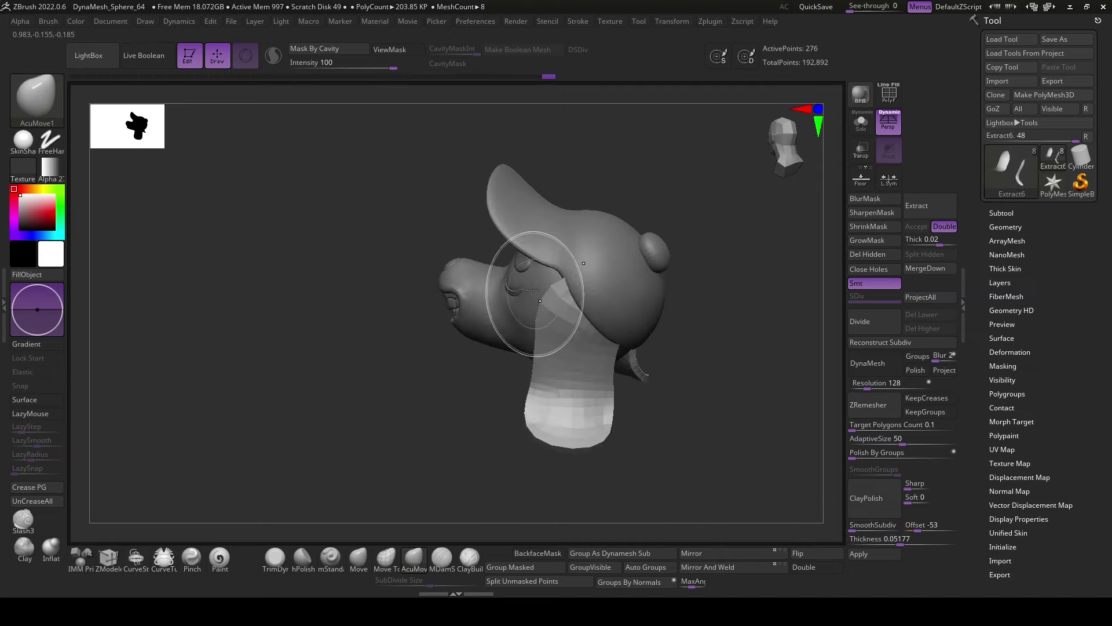
pyautogui.moveTo(609, 343)
pyautogui.mouseDown(button='right')
pyautogui.moveTo(541, 323)
pyautogui.moveTo(589, 281)
pyautogui.mouseUp(button='right')
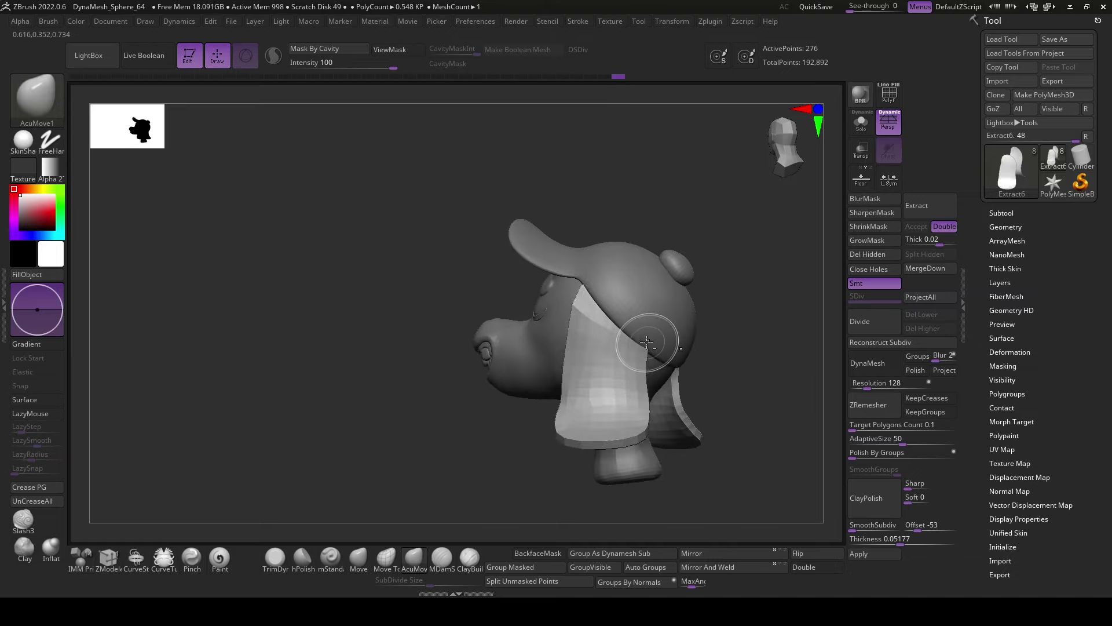
pyautogui.moveTo(648, 342); pyautogui.dragTo(649, 376, button='right')
pyautogui.moveTo(568, 484)
pyautogui.mouseDown(button='right')
pyautogui.moveTo(580, 440)
pyautogui.moveTo(656, 330)
pyautogui.moveTo(757, 281)
pyautogui.moveTo(623, 293)
pyautogui.moveTo(771, 343)
pyautogui.moveTo(638, 394)
pyautogui.mouseUp(button='right')
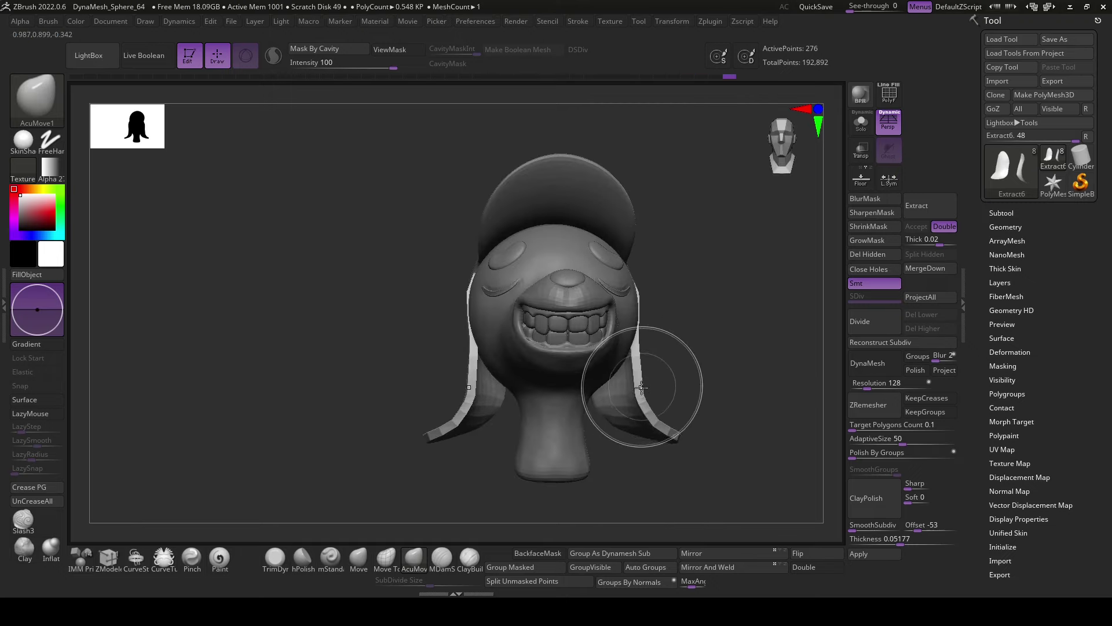
pyautogui.moveTo(725, 426)
pyautogui.mouseDown(button='right')
pyautogui.moveTo(641, 417)
pyautogui.moveTo(745, 392)
pyautogui.moveTo(670, 414)
pyautogui.mouseUp(button='right')
pyautogui.moveTo(770, 429)
pyautogui.mouseDown(button='right')
pyautogui.moveTo(720, 261)
pyautogui.moveTo(806, 277)
pyautogui.moveTo(760, 331)
pyautogui.moveTo(737, 388)
pyautogui.moveTo(649, 403)
pyautogui.moveTo(667, 405)
pyautogui.moveTo(711, 361)
pyautogui.moveTo(690, 397)
pyautogui.mouseUp(button='right')
# - Rotate the ear flap with Transpose around a pivot where it meets the head
pyautogui.keyDown('alt'); pyautogui.click(695, 406); pyautogui.keyUp('alt')
pyautogui.press('w')
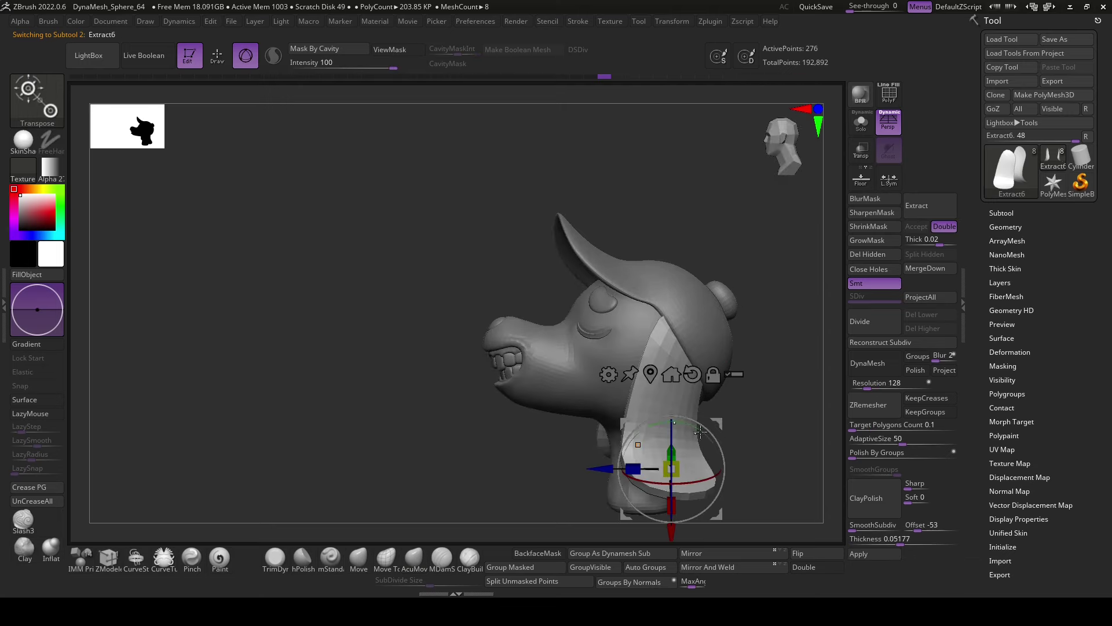
pyautogui.click(670, 330)
pyautogui.moveTo(715, 307); pyautogui.dragTo(707, 297)
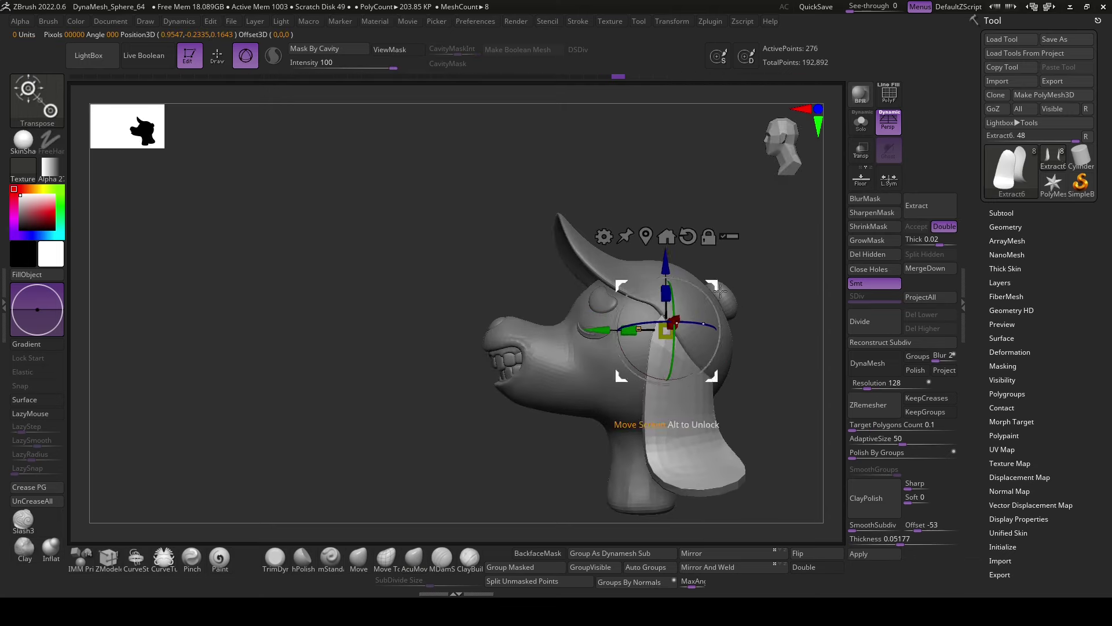
pyautogui.moveTo(720, 290)
pyautogui.mouseDown(button='right')
pyautogui.moveTo(686, 286)
pyautogui.moveTo(770, 427)
pyautogui.moveTo(713, 417)
pyautogui.mouseUp(button='right')
# - Nudge the cap's shape with AcuMove, then reselect the ear flap
pyautogui.keyDown('alt'); pyautogui.click(558, 248); pyautogui.keyUp('alt')
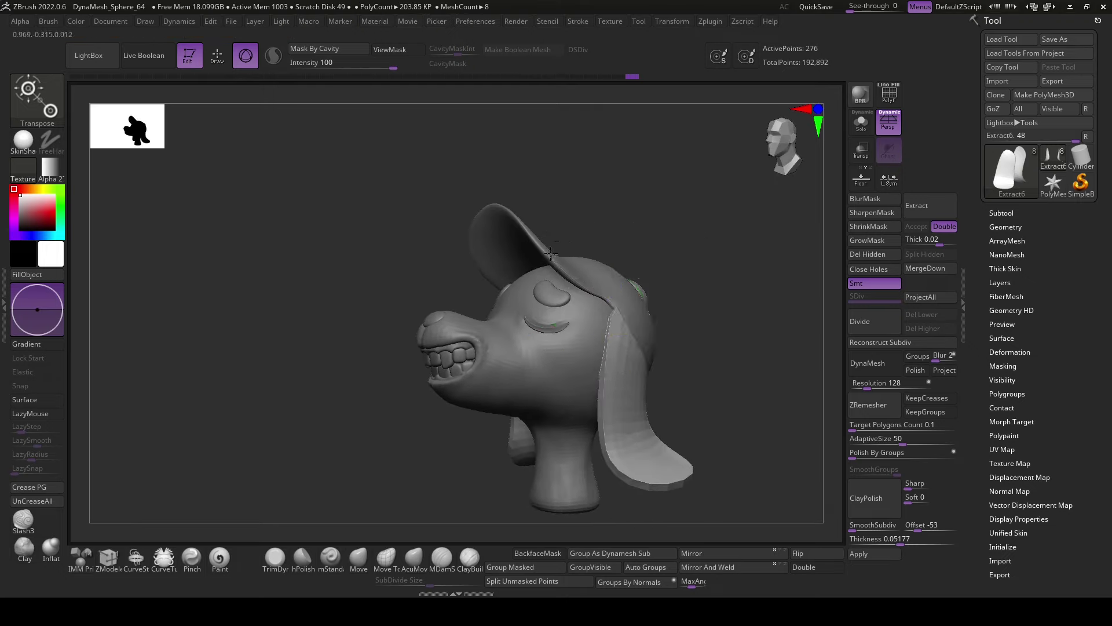
pyautogui.click(414, 557)
pyautogui.moveTo(633, 359); pyautogui.dragTo(648, 360)
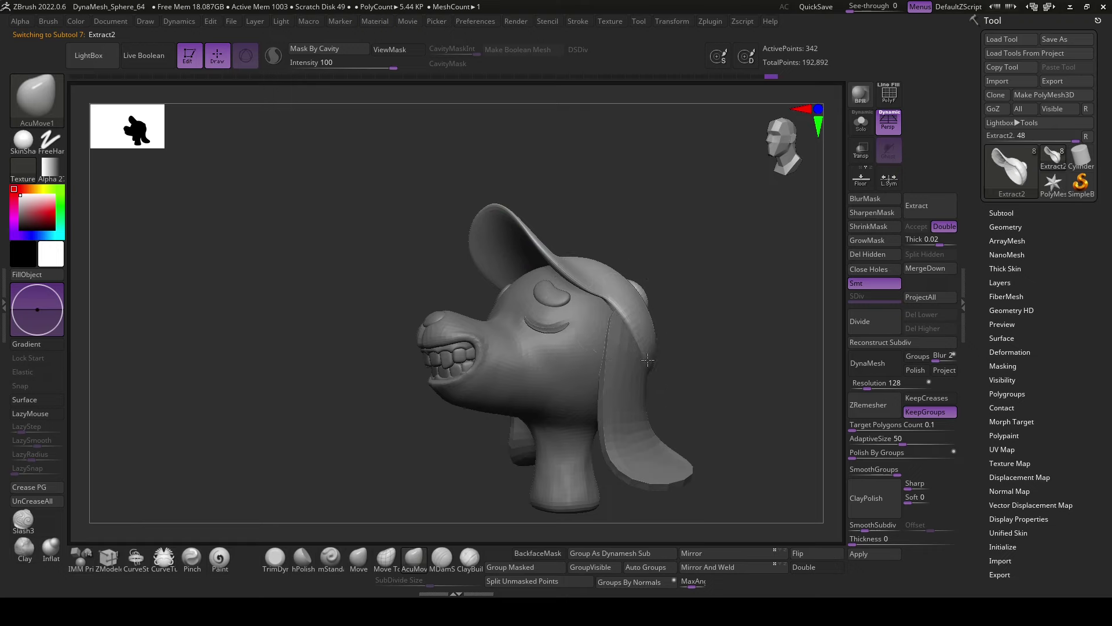
pyautogui.moveTo(648, 360)
pyautogui.mouseDown(button='right')
pyautogui.moveTo(668, 393)
pyautogui.moveTo(648, 388)
pyautogui.mouseUp(button='right')
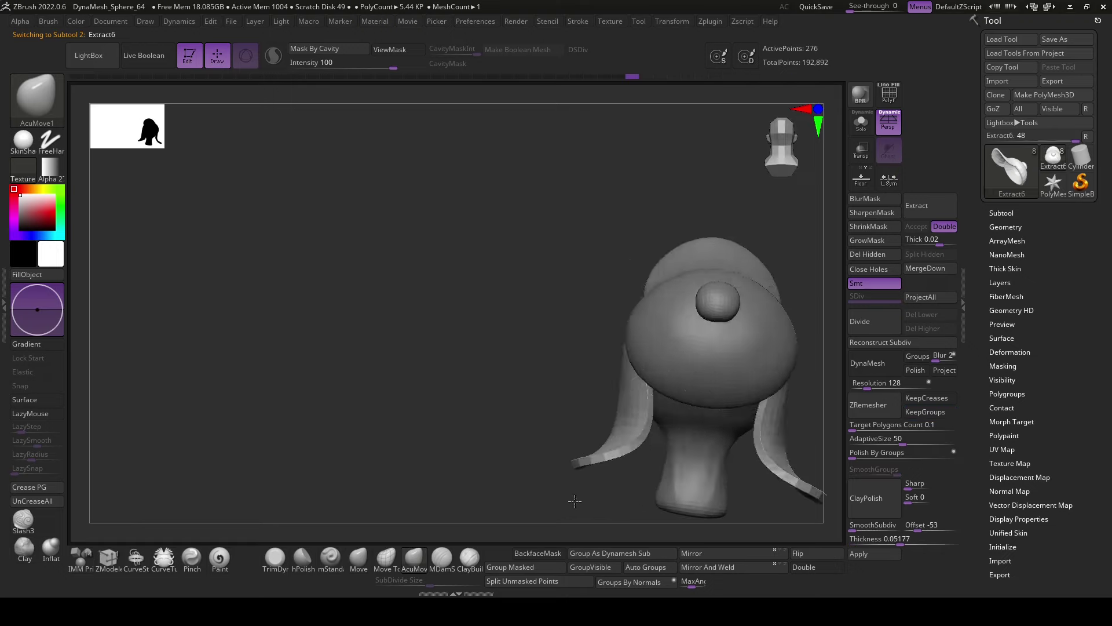
pyautogui.keyDown('alt'); pyautogui.click(648, 388); pyautogui.keyUp('alt')
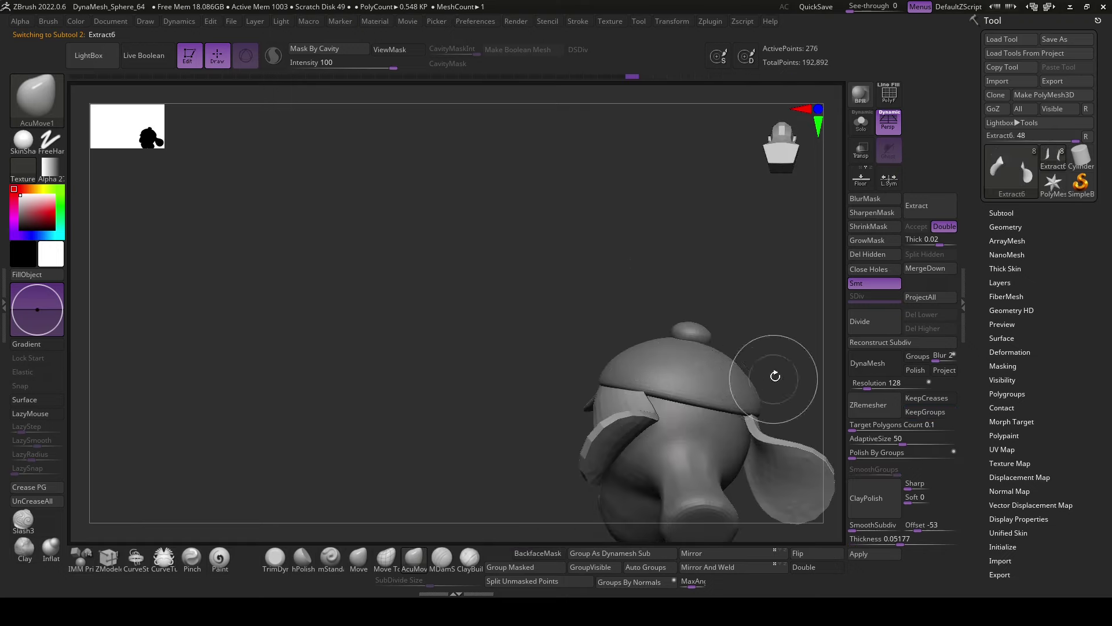
pyautogui.moveTo(775, 376)
pyautogui.mouseDown(button='right')
pyautogui.moveTo(755, 497)
pyautogui.moveTo(654, 434)
pyautogui.moveTo(750, 454)
pyautogui.moveTo(720, 426)
pyautogui.mouseUp(button='right')
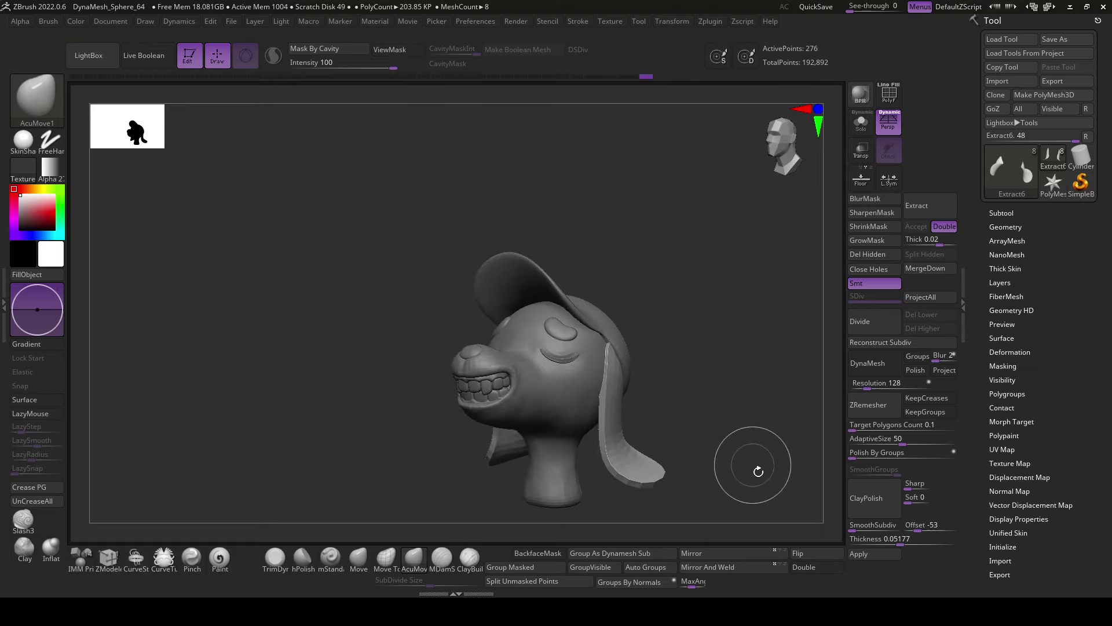
pyautogui.moveTo(752, 462)
pyautogui.mouseDown(button='right')
pyautogui.moveTo(697, 477)
pyautogui.moveTo(731, 484)
pyautogui.mouseUp(button='right')
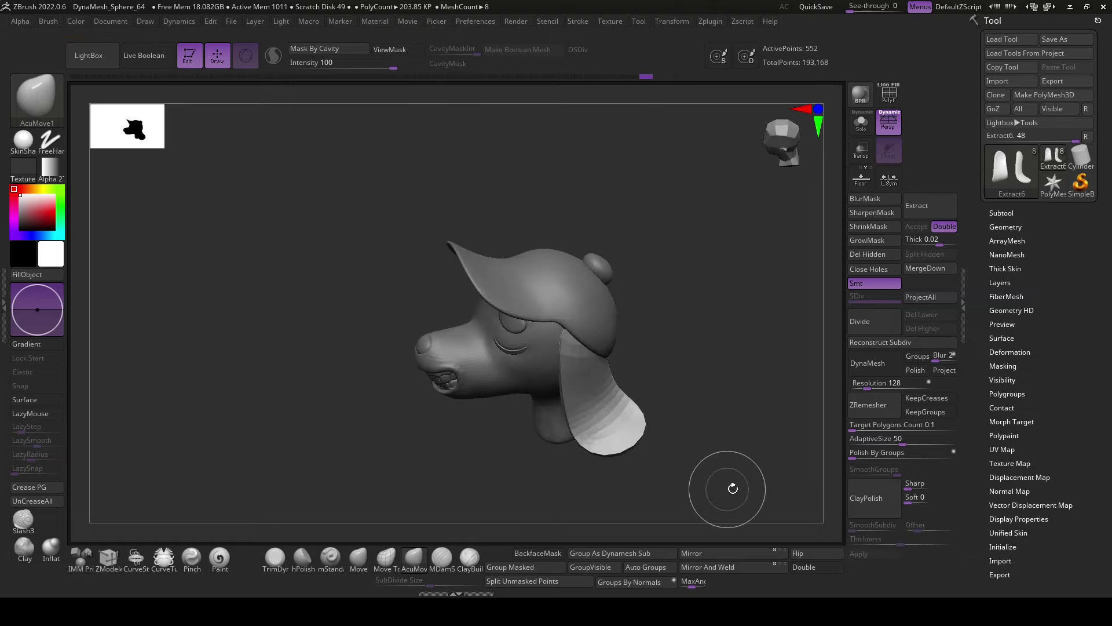
# - Lasso-mask the lower part of the ear flaps and blur the mask edge
pyautogui.keyDown('ctrl'); pyautogui.click(37, 96); pyautogui.keyUp('ctrl')
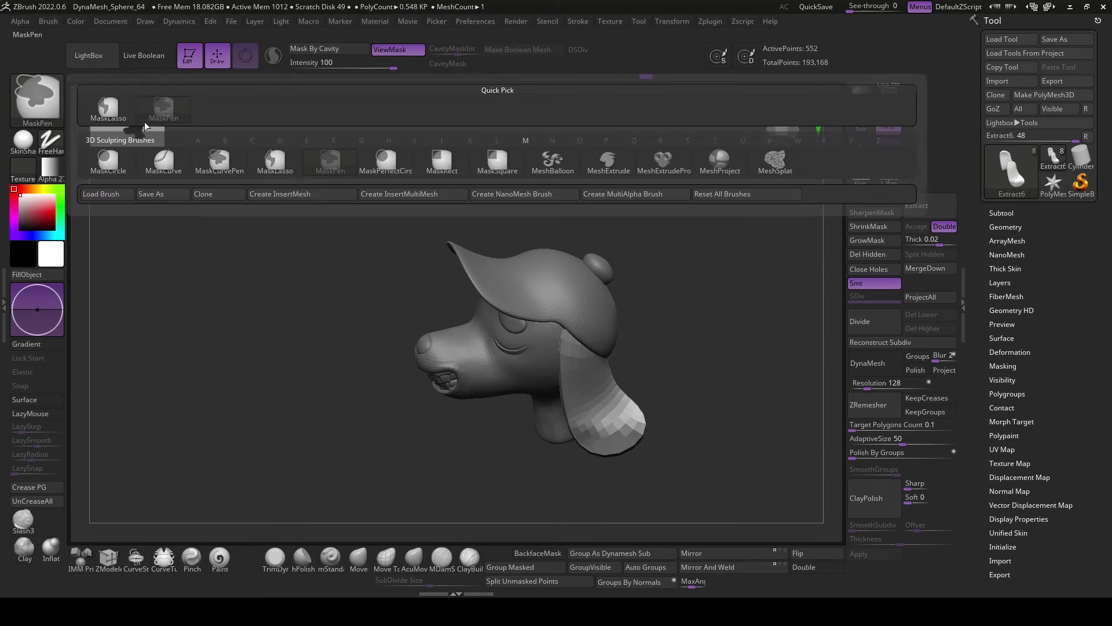
pyautogui.click(110, 156)
pyautogui.moveTo(650, 421)
pyautogui.keyDown('ctrl'); pyautogui.mouseDown()
pyautogui.moveTo(695, 411)
pyautogui.moveTo(710, 442)
pyautogui.moveTo(720, 397)
pyautogui.mouseUp(); pyautogui.keyUp('ctrl')
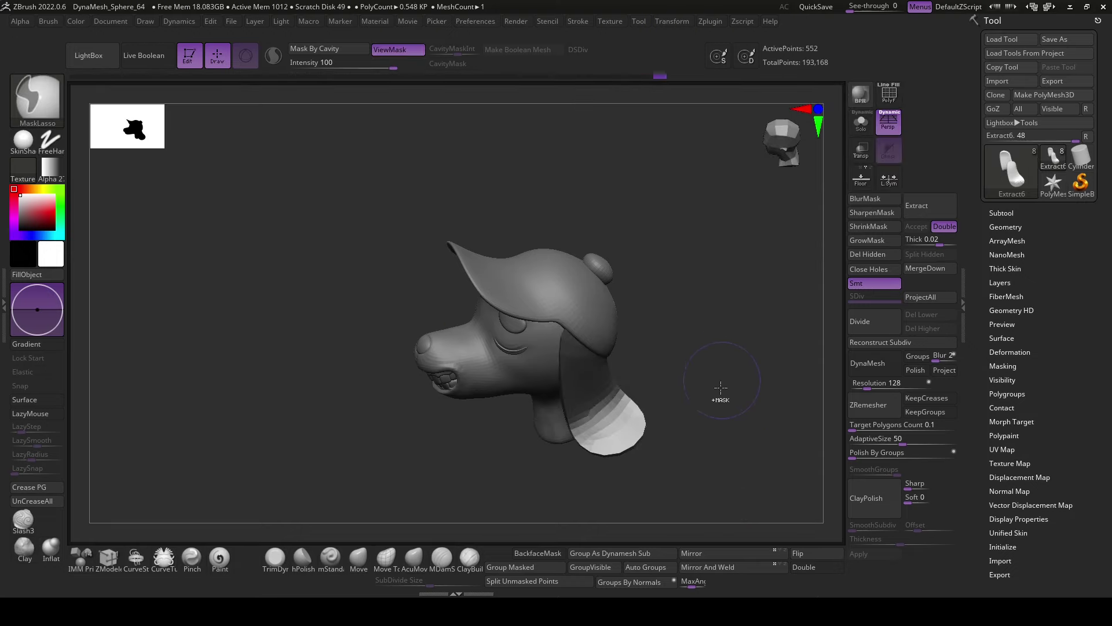
pyautogui.click(868, 199)
# - Bend the ear ends outward and scale up both ear strands with Transpose
pyautogui.press('w')
pyautogui.moveTo(685, 442); pyautogui.dragTo(659, 481)
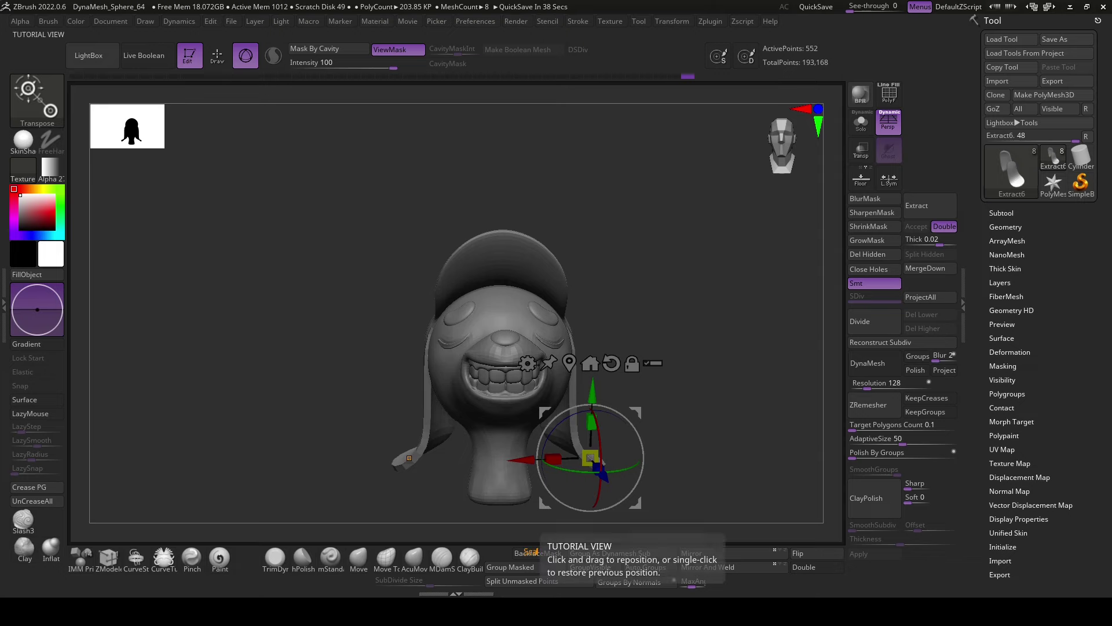
pyautogui.keyDown('ctrl'); pyautogui.moveTo(714, 485); pyautogui.dragTo(671, 448, button='right'); pyautogui.keyUp('ctrl')
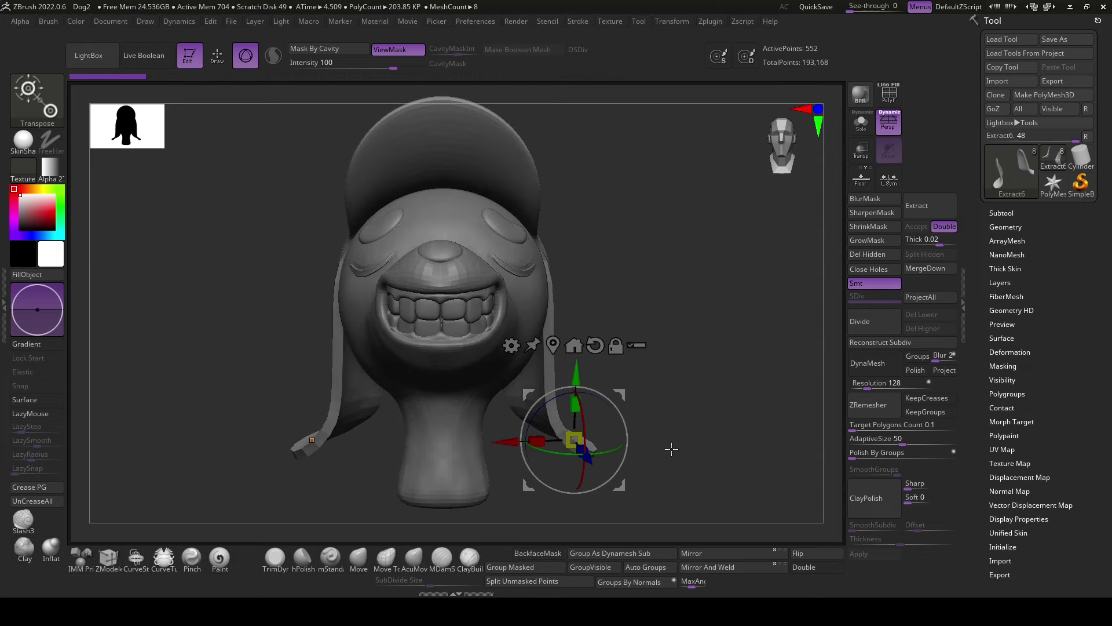
pyautogui.moveTo(595, 426)
pyautogui.mouseDown()
pyautogui.moveTo(708, 452)
pyautogui.moveTo(805, 410)
pyautogui.mouseUp()
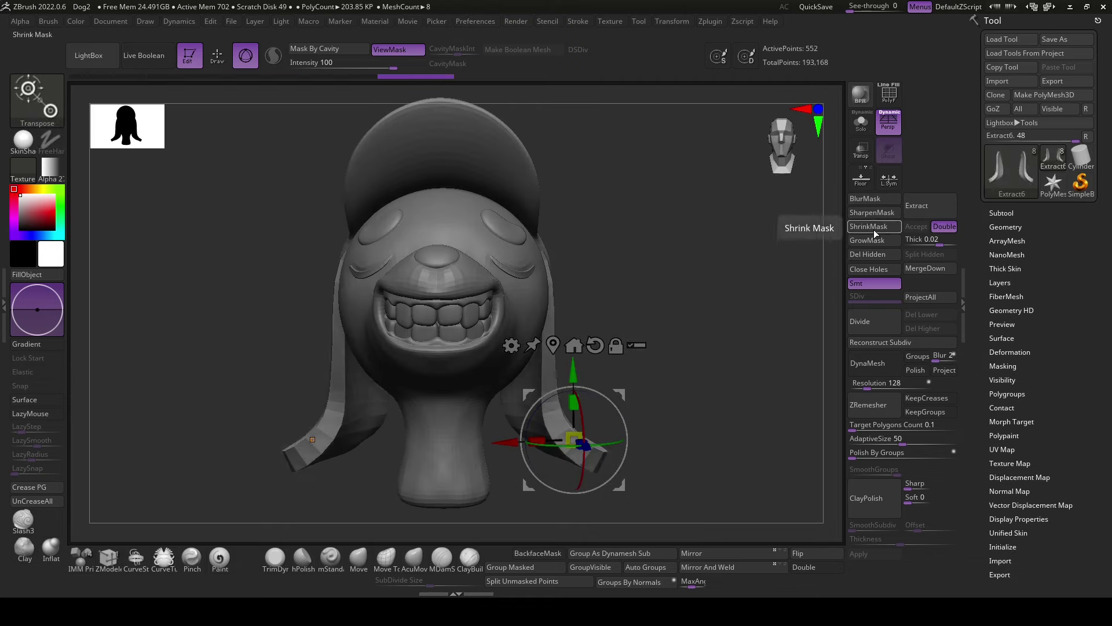
pyautogui.moveTo(574, 439); pyautogui.dragTo(638, 389)
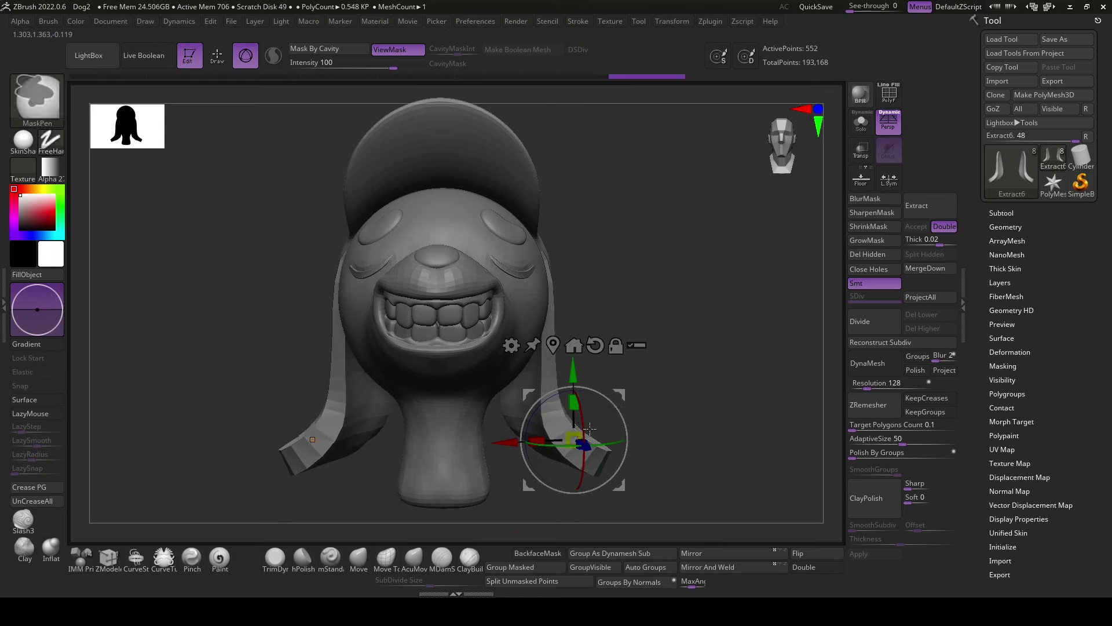
pyautogui.moveTo(733, 449)
pyautogui.mouseDown()
pyautogui.moveTo(717, 453)
pyautogui.moveTo(731, 463)
pyautogui.mouseUp()
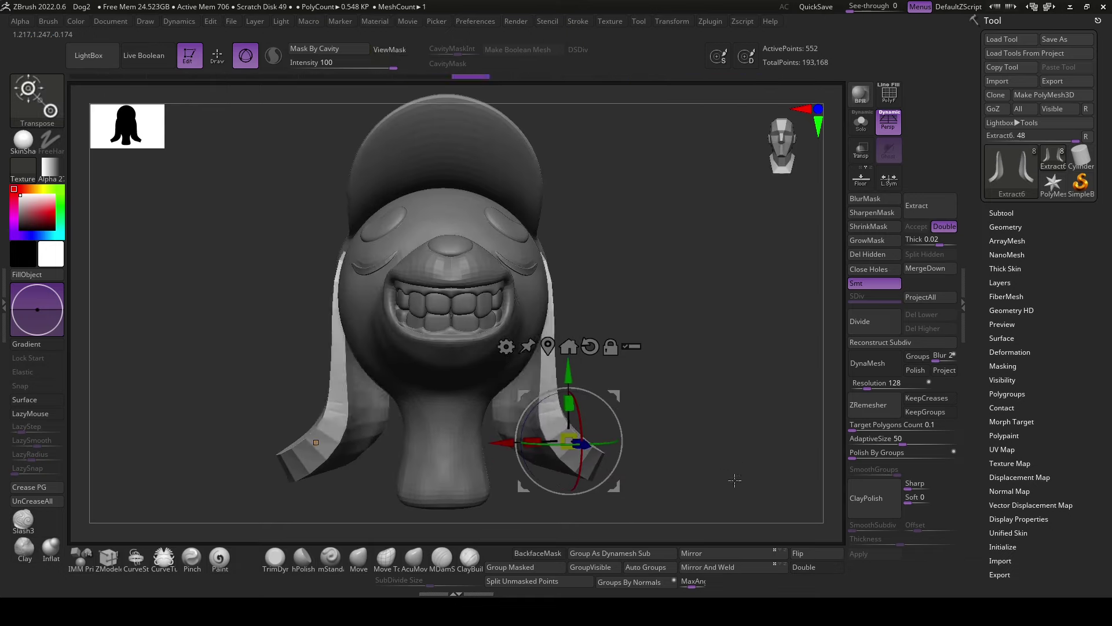
pyautogui.moveTo(753, 475); pyautogui.dragTo(683, 481)
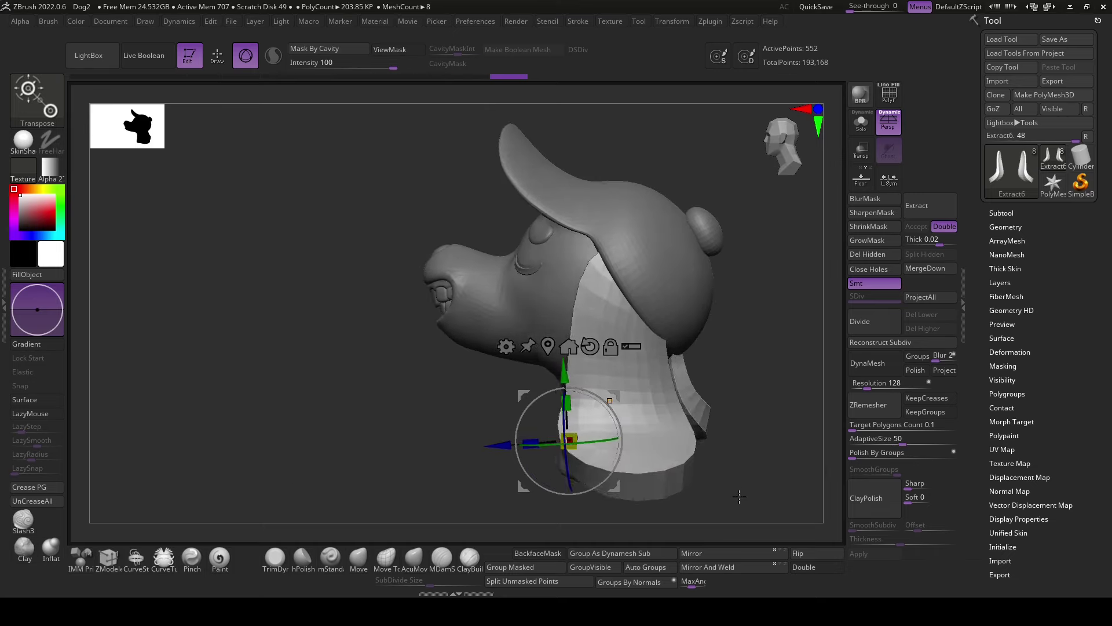
# - Accept Dynamic Subdiv on the ear strip with Thickness 0 and SmoothSubdiv 2
pyautogui.click(413, 558)
pyautogui.rightClick(631, 421)
pyautogui.moveTo(658, 385); pyautogui.dragTo(701, 420)
pyautogui.press('d')
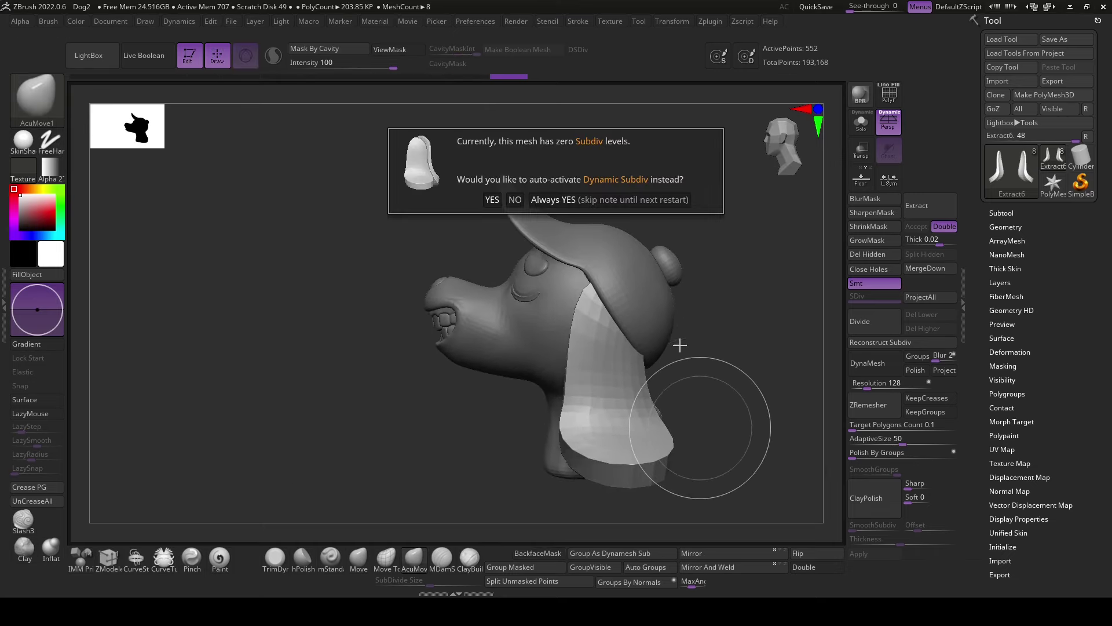
pyautogui.press('Return')
pyautogui.moveTo(904, 542)
pyautogui.mouseDown()
pyautogui.moveTo(850, 543)
pyautogui.moveTo(886, 529)
pyautogui.mouseUp()
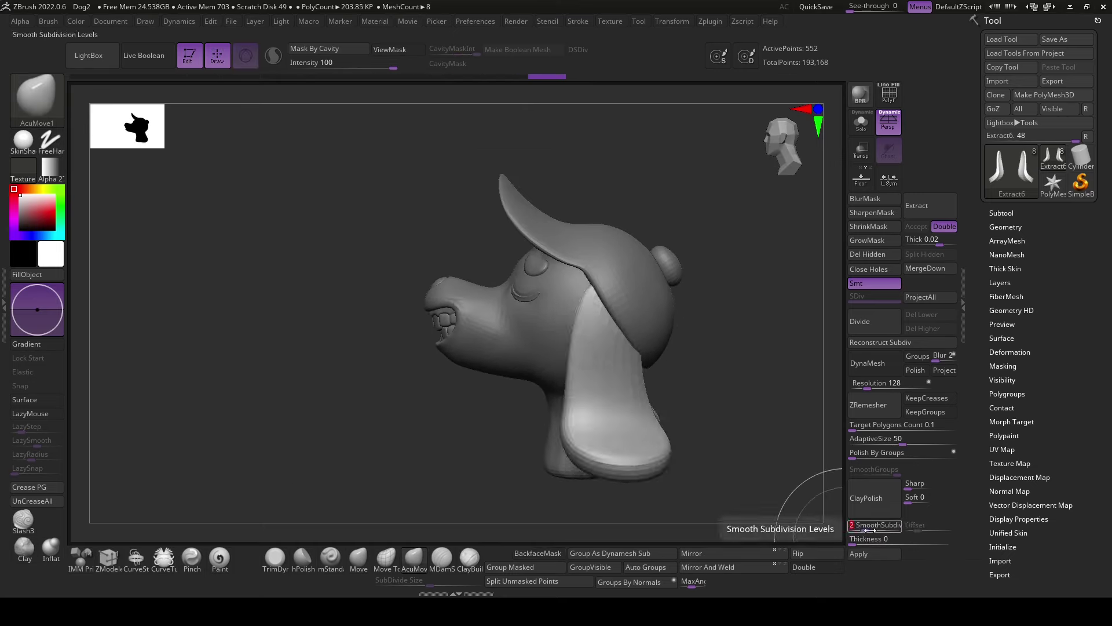
pyautogui.moveTo(771, 498); pyautogui.dragTo(716, 471)
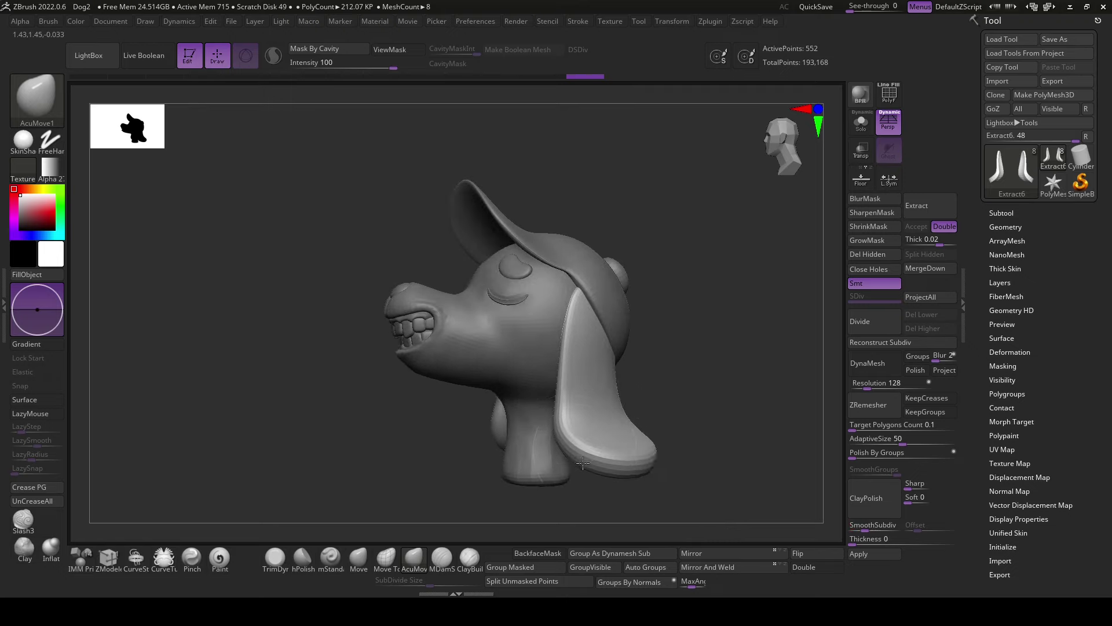
# - Shrink the brush, check the ear from behind and front, then select the head mesh
pyautogui.rightClick(568, 427)
pyautogui.moveTo(557, 304); pyautogui.dragTo(539, 304)
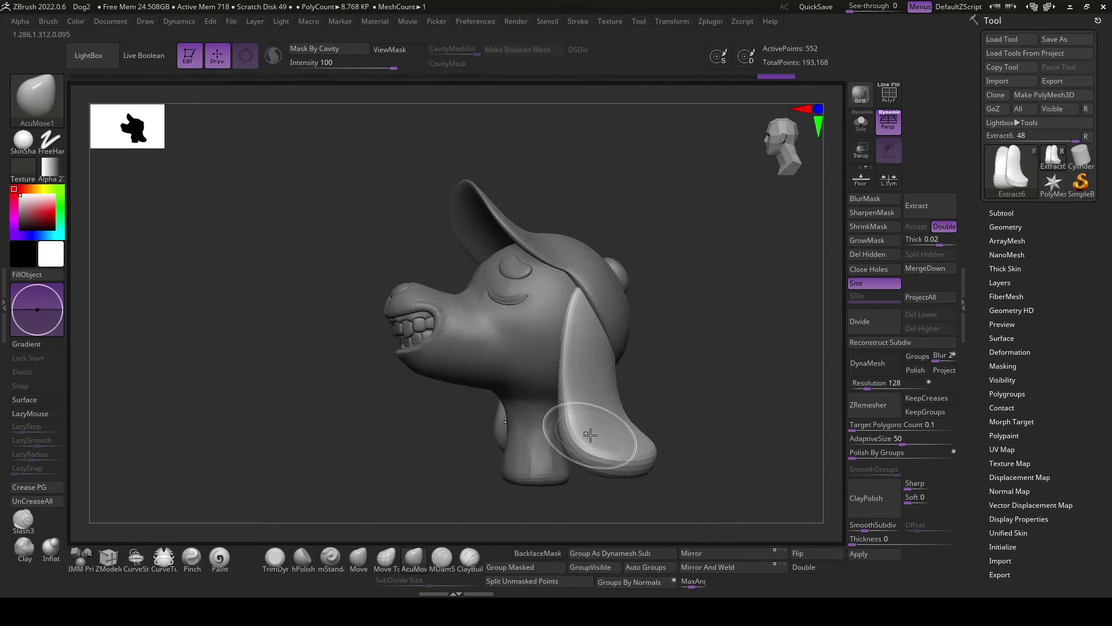
pyautogui.moveTo(662, 471); pyautogui.dragTo(687, 492)
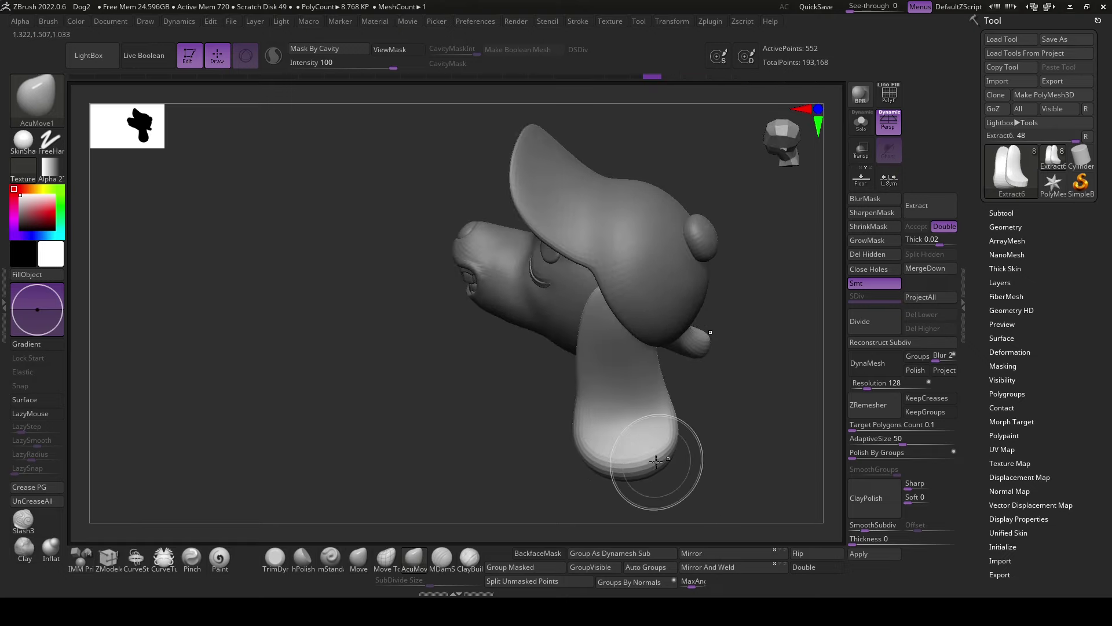
pyautogui.moveTo(719, 458)
pyautogui.keyDown('shift'); pyautogui.mouseDown()
pyautogui.moveTo(748, 418)
pyautogui.moveTo(720, 405)
pyautogui.moveTo(687, 465)
pyautogui.mouseUp(); pyautogui.keyUp('shift')
pyautogui.keyDown('alt'); pyautogui.click(531, 417); pyautogui.keyUp('alt')
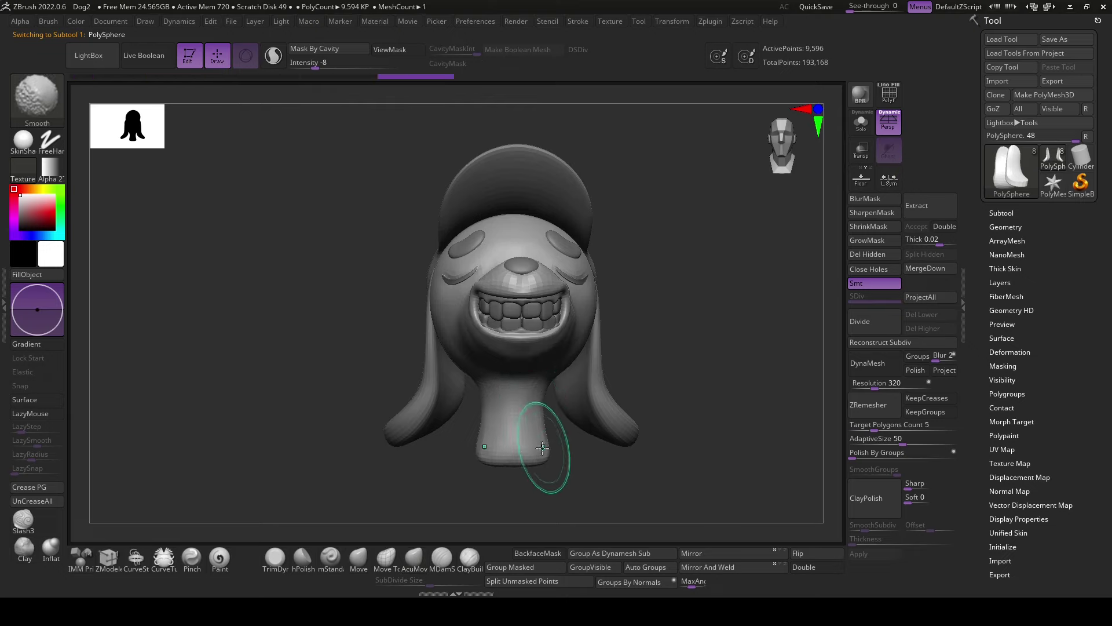
# - Subdivide the dog head twice, then step back down one subdivision level
pyautogui.moveTo(559, 446); pyautogui.dragTo(566, 446)
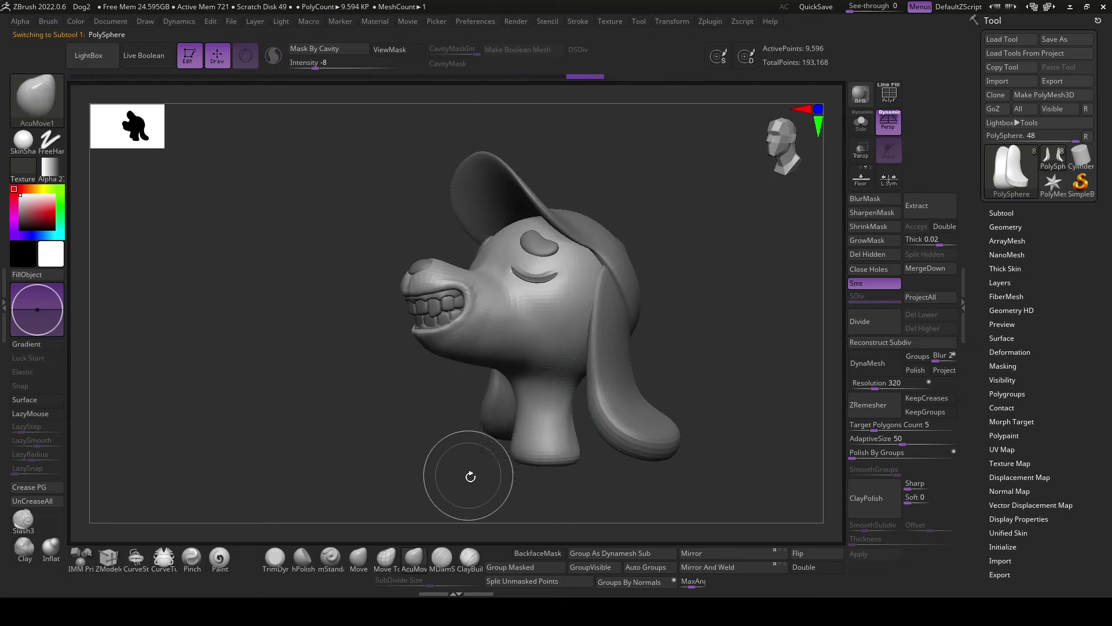
pyautogui.moveTo(469, 471)
pyautogui.keyDown('shift'); pyautogui.mouseDown()
pyautogui.moveTo(643, 484)
pyautogui.moveTo(739, 443)
pyautogui.mouseUp(); pyautogui.keyUp('shift')
pyautogui.click(862, 323)
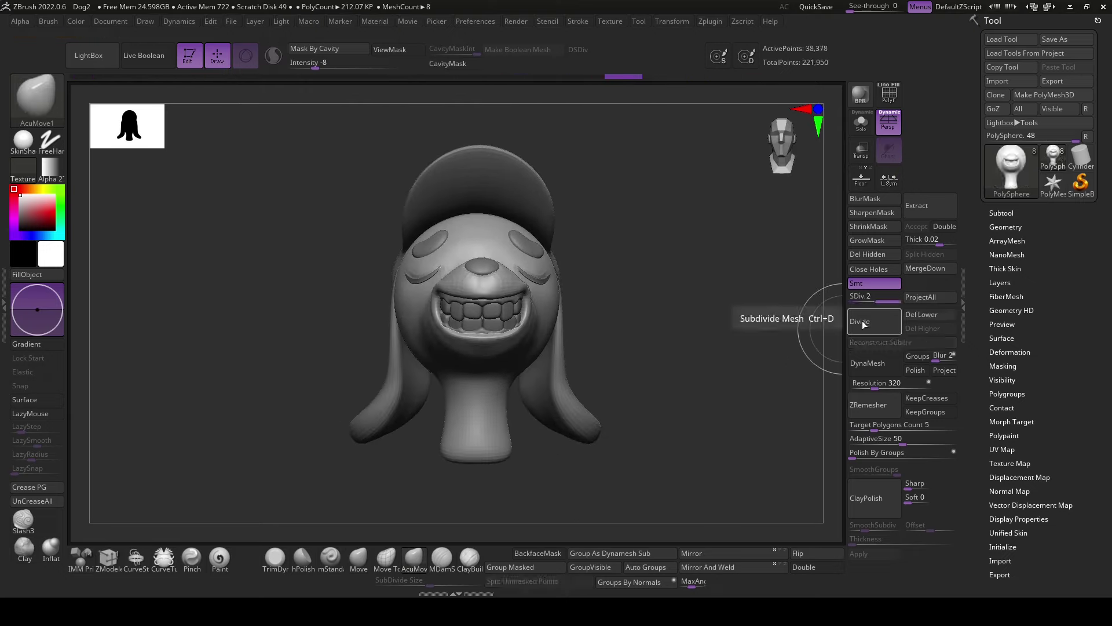
pyautogui.click(863, 323)
pyautogui.moveTo(800, 359)
pyautogui.keyDown('shift'); pyautogui.mouseDown()
pyautogui.moveTo(738, 383)
pyautogui.moveTo(535, 313)
pyautogui.mouseUp(); pyautogui.keyUp('shift')
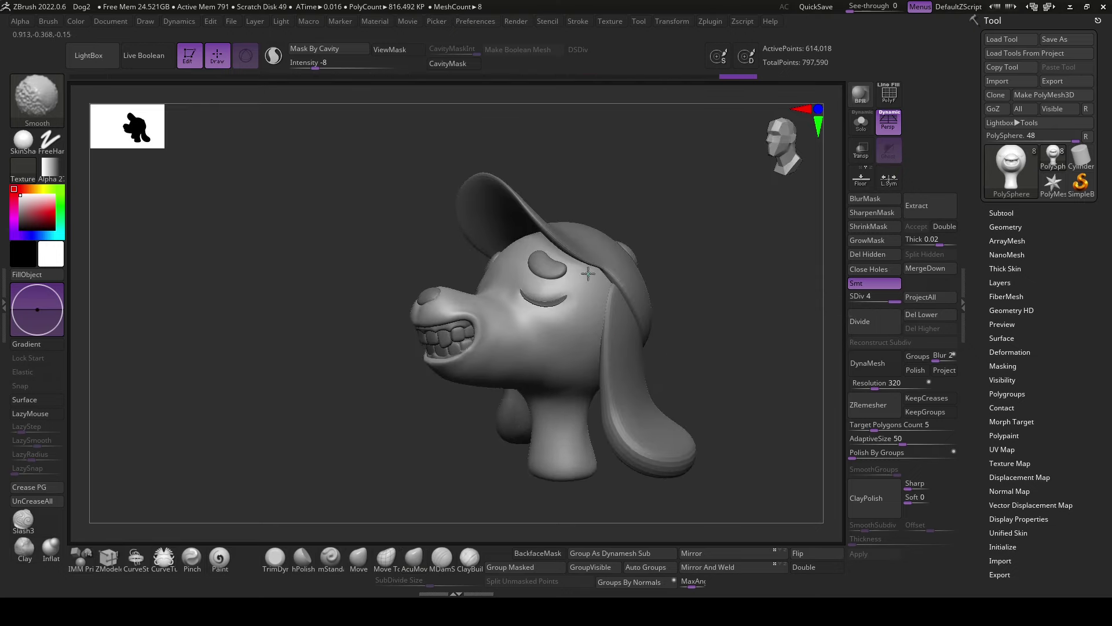
pyautogui.hotkey('shift', 'd')
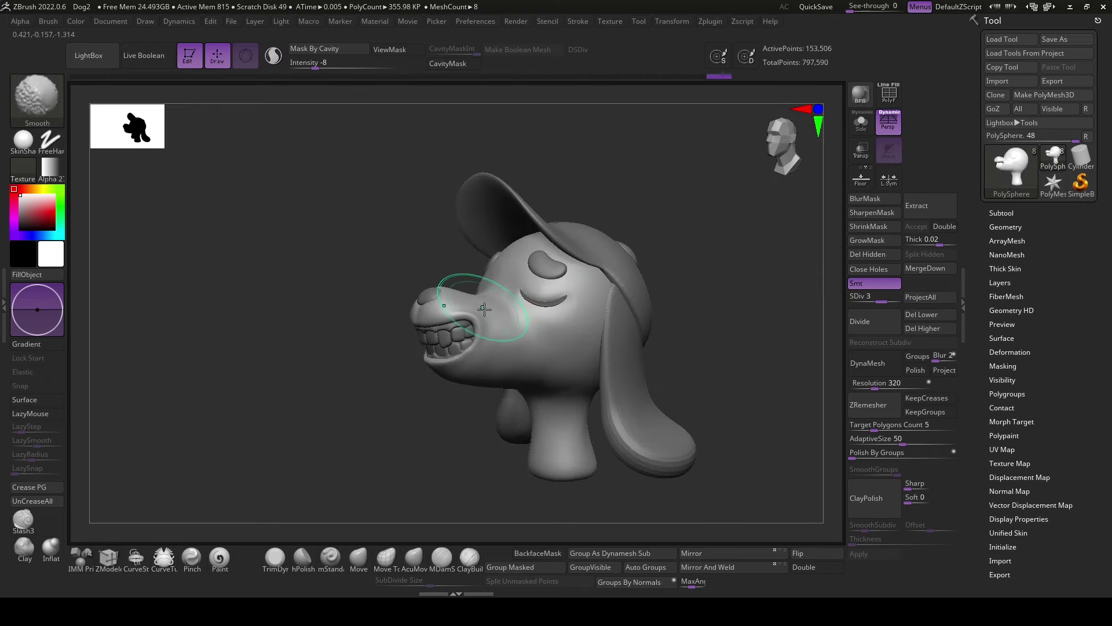
pyautogui.moveTo(539, 353)
pyautogui.keyDown('shift'); pyautogui.mouseDown()
pyautogui.moveTo(562, 396)
pyautogui.moveTo(685, 392)
pyautogui.moveTo(529, 245)
pyautogui.mouseUp(); pyautogui.keyUp('shift')
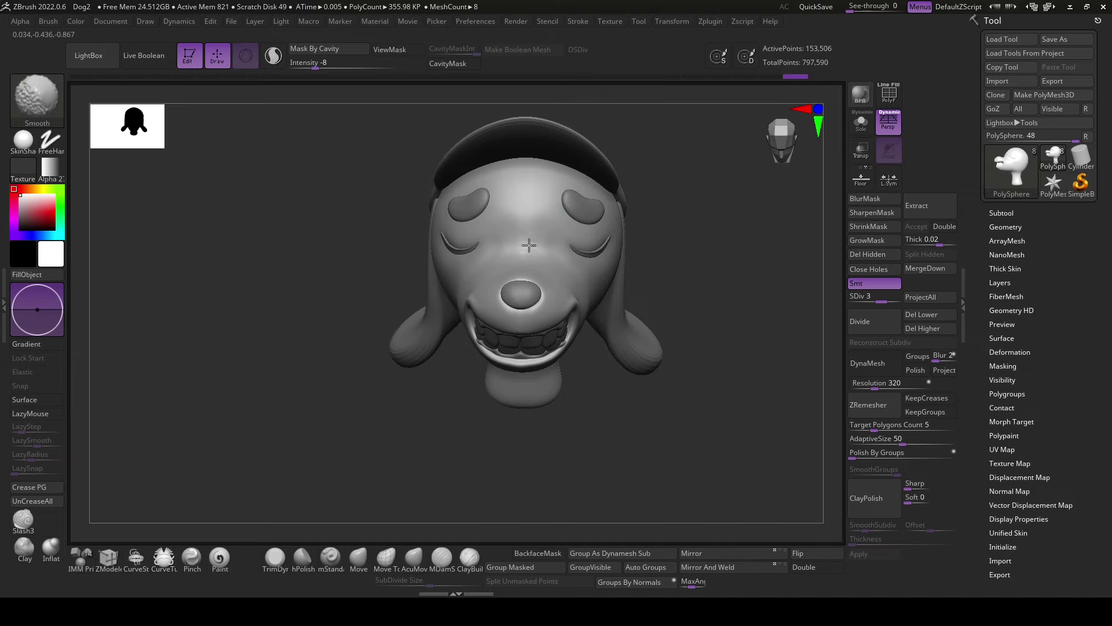
pyautogui.moveTo(684, 243)
pyautogui.mouseDown()
pyautogui.moveTo(733, 323)
pyautogui.moveTo(486, 407)
pyautogui.mouseUp()
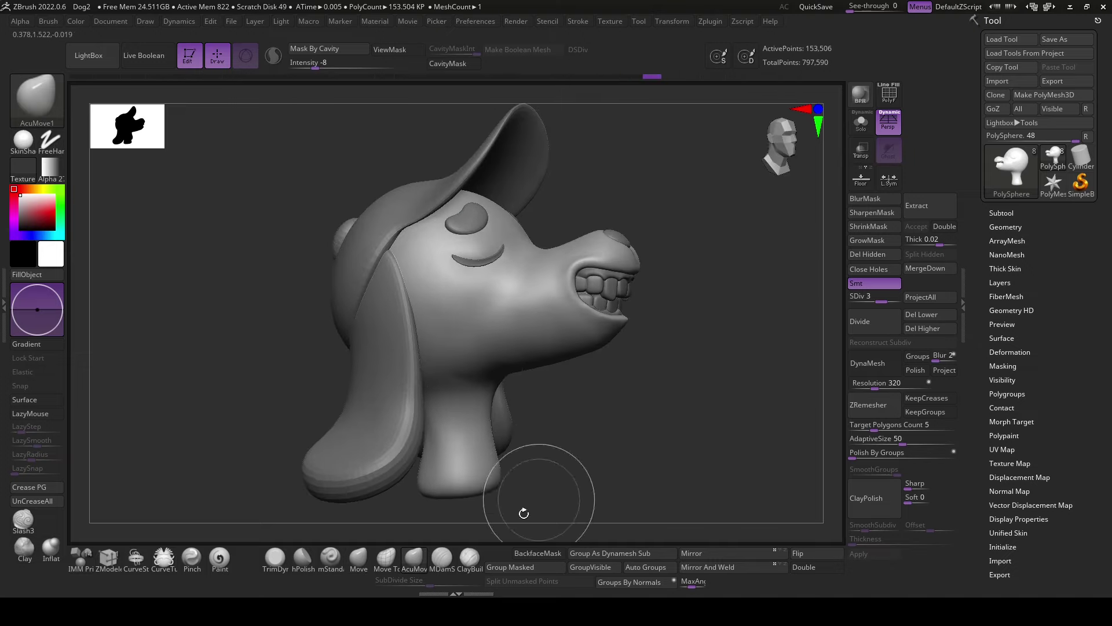
# - Build up fuller cheeks with ClayBuildup and Shift-smooth the neck and cheeks
pyautogui.press('b')
pyautogui.press('c')
pyautogui.press('b')
pyautogui.press('space')
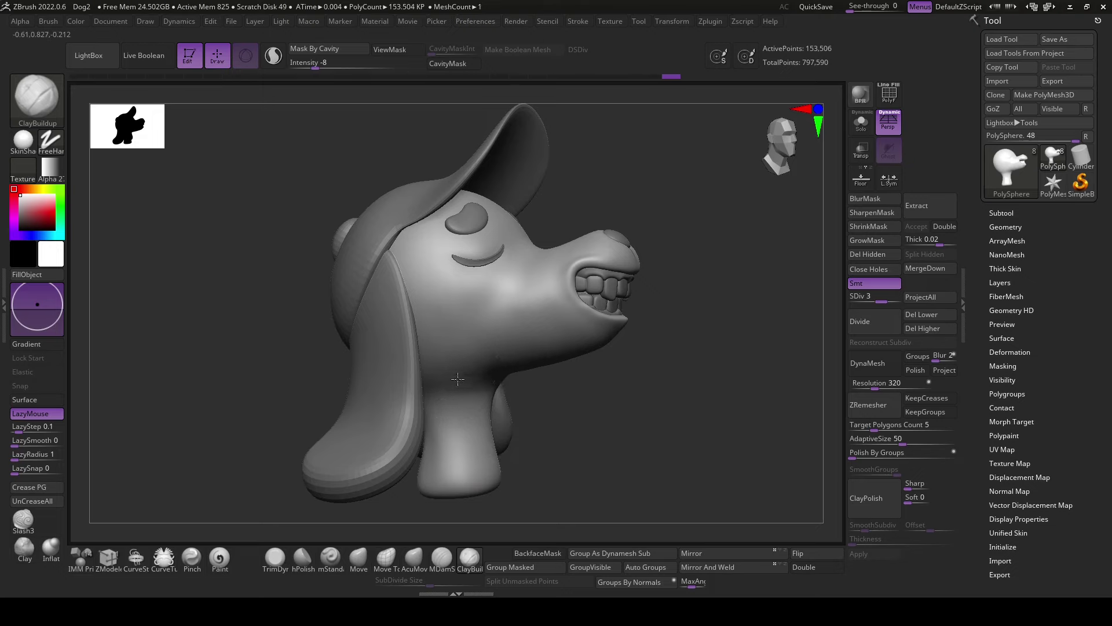
pyautogui.moveTo(487, 365); pyautogui.dragTo(462, 404, button='right')
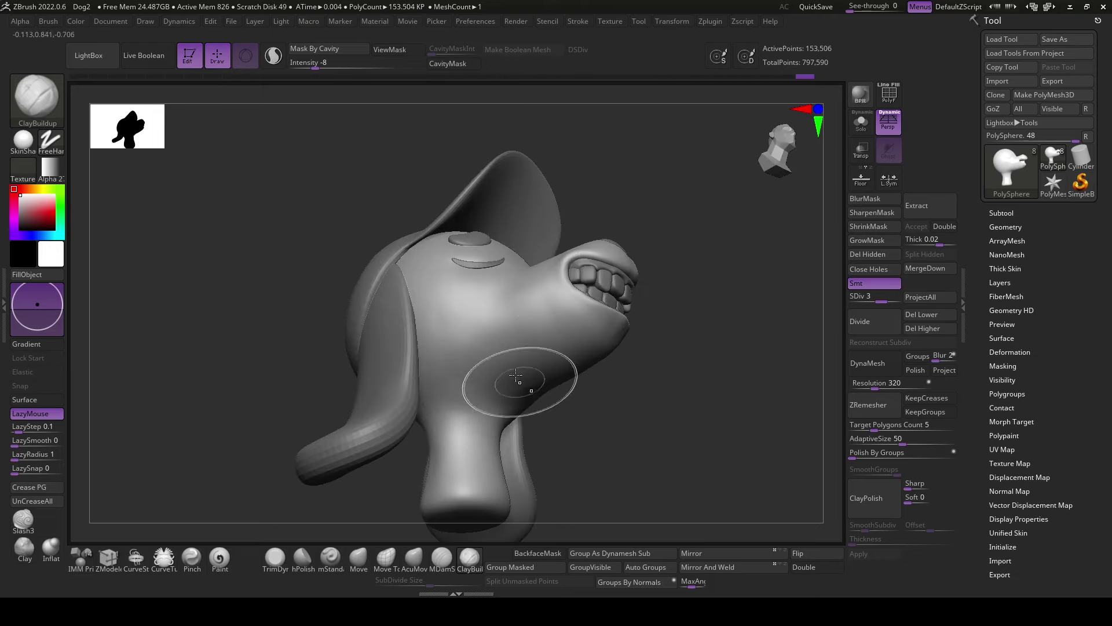
pyautogui.press('shift')
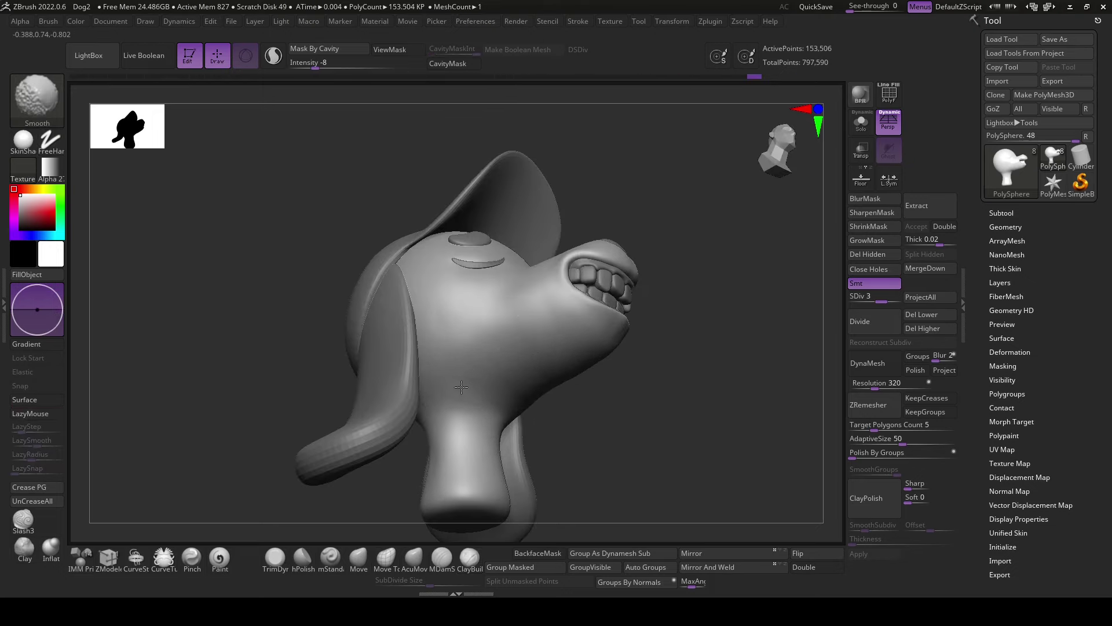
pyautogui.moveTo(461, 387)
pyautogui.mouseDown(button='right')
pyautogui.moveTo(588, 434)
pyautogui.moveTo(484, 347)
pyautogui.mouseUp(button='right')
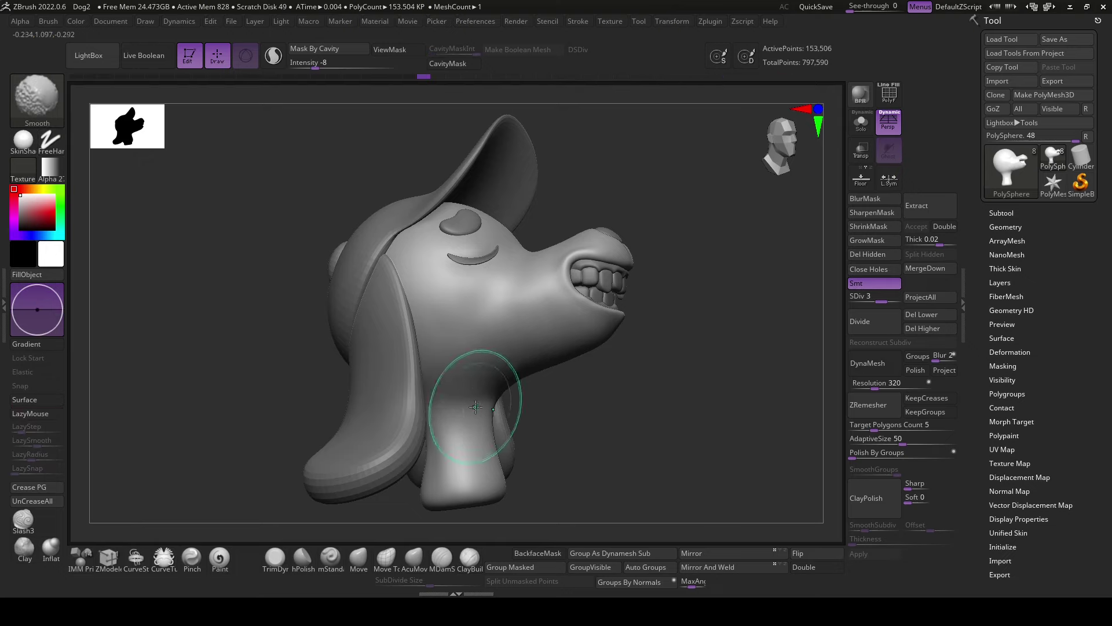
pyautogui.moveTo(428, 485)
pyautogui.mouseDown(button='right')
pyautogui.moveTo(601, 422)
pyautogui.moveTo(589, 431)
pyautogui.mouseUp(button='right')
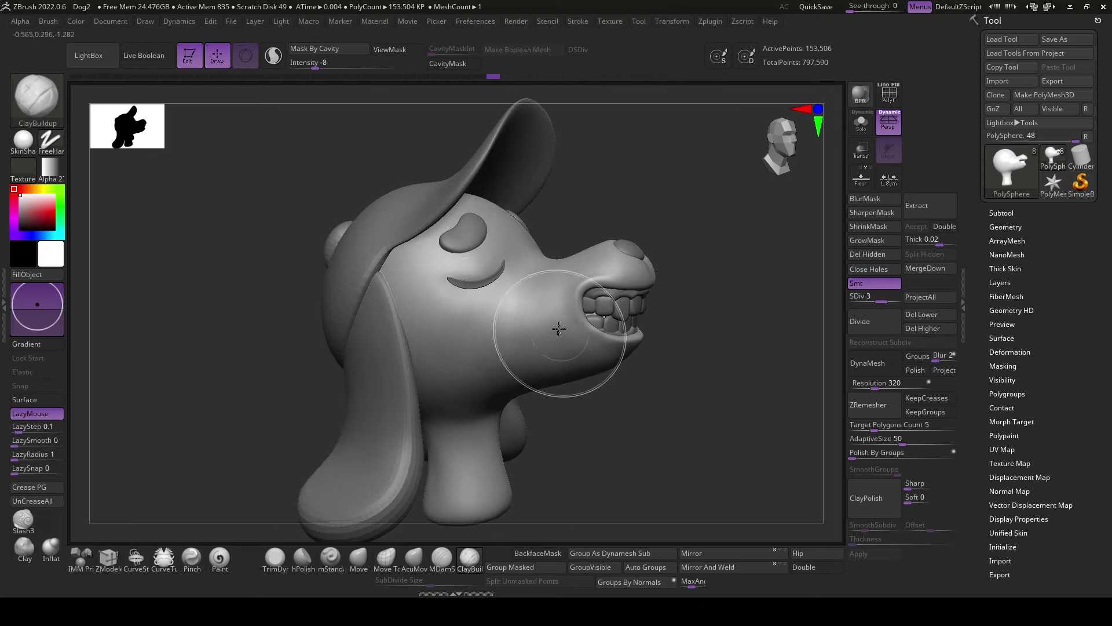
pyautogui.press('shift')
pyautogui.moveTo(560, 362)
pyautogui.mouseDown(button='right')
pyautogui.moveTo(692, 385)
pyautogui.moveTo(705, 402)
pyautogui.moveTo(704, 431)
pyautogui.mouseUp(button='right')
pyautogui.press('space')
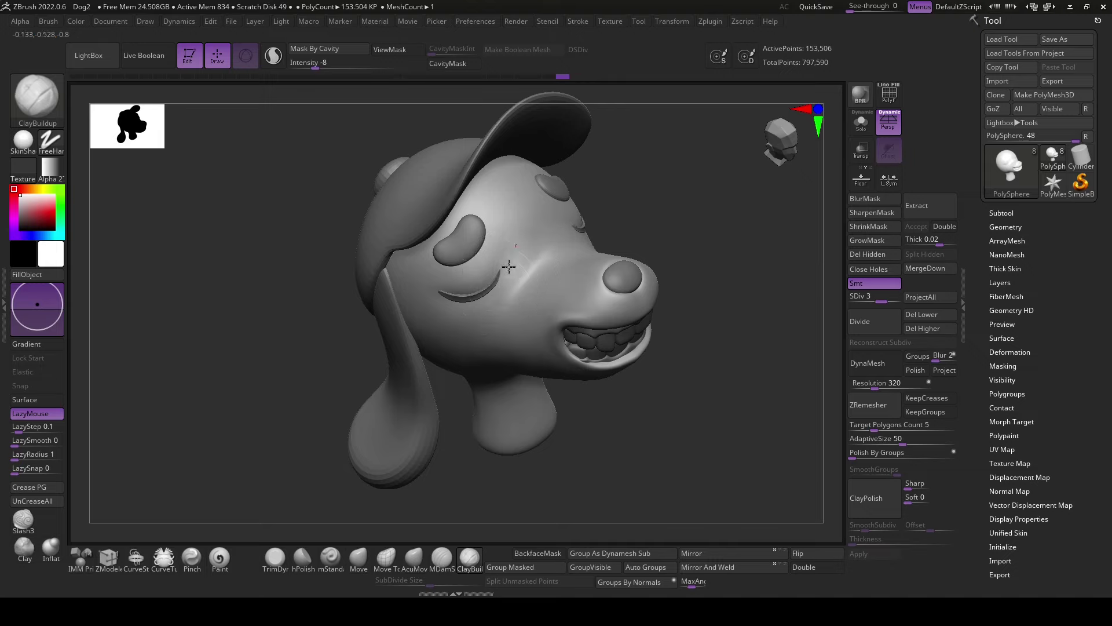
pyautogui.press('shift')
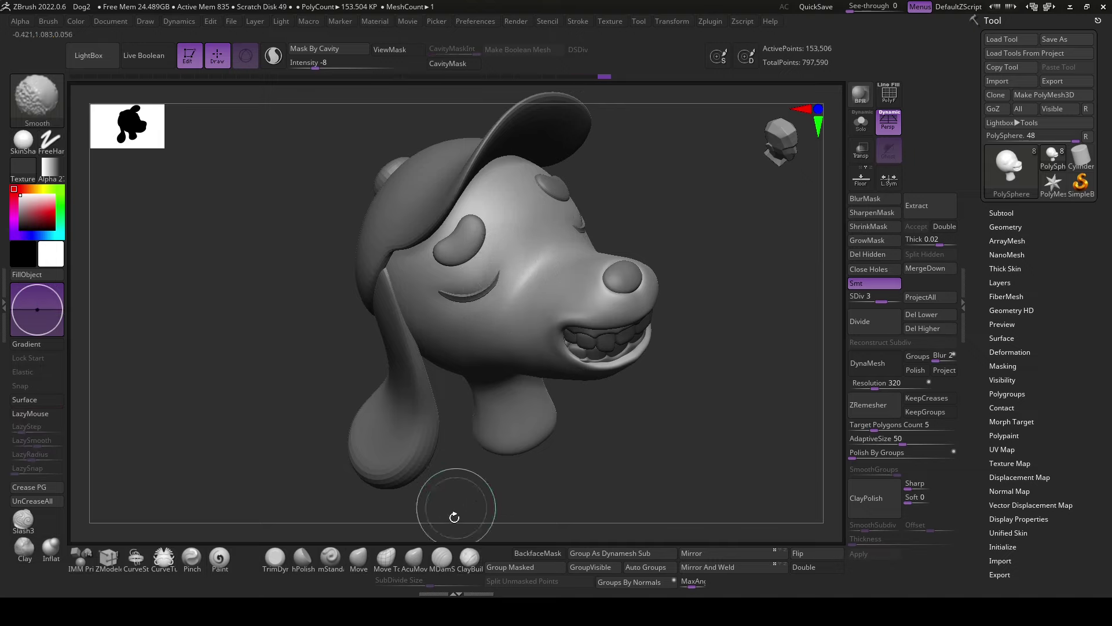
# - Carve crisper closed-eye and brow creases on the face with MDamStandard
pyautogui.click(441, 558)
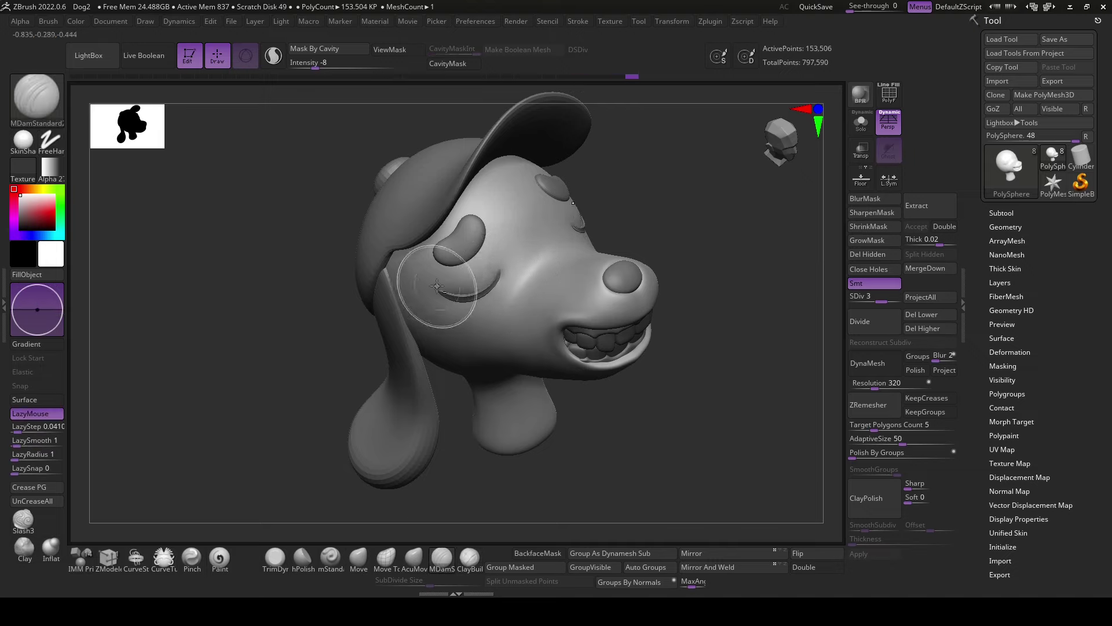
pyautogui.moveTo(437, 286)
pyautogui.keyDown('shift'); pyautogui.mouseDown(button='right')
pyautogui.moveTo(498, 296)
pyautogui.moveTo(549, 277)
pyautogui.mouseUp(button='right'); pyautogui.keyUp('shift')
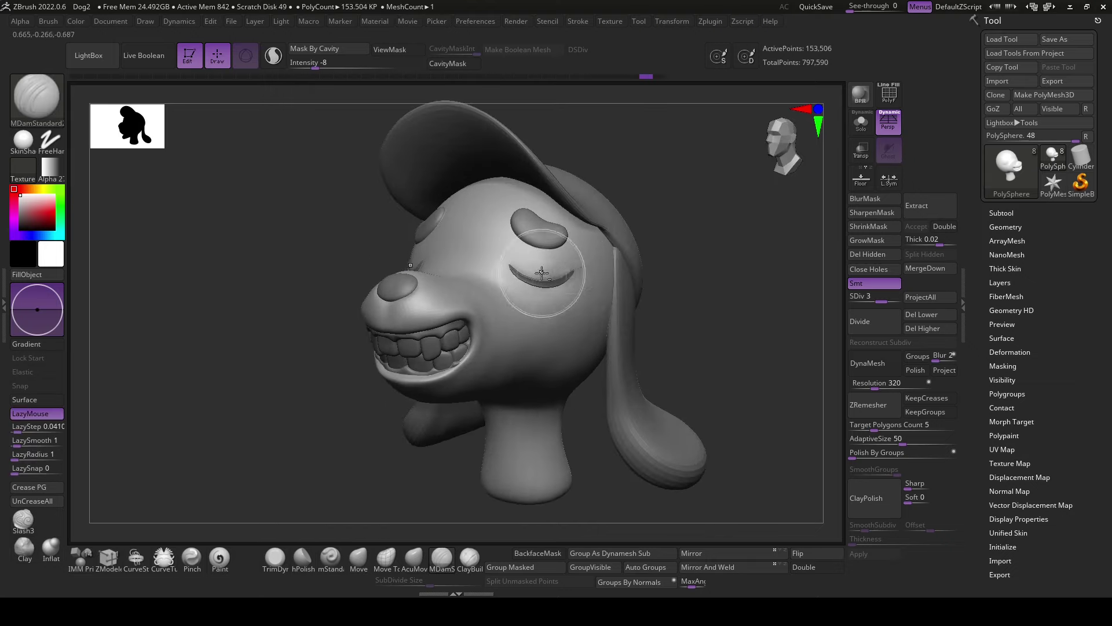
pyautogui.moveTo(630, 406)
pyautogui.mouseDown(button='right')
pyautogui.moveTo(724, 362)
pyautogui.moveTo(481, 290)
pyautogui.moveTo(635, 254)
pyautogui.mouseUp(button='right')
pyautogui.press('space')
pyautogui.press('space')
pyautogui.keyDown('alt'); pyautogui.click(508, 302); pyautogui.keyUp('alt')
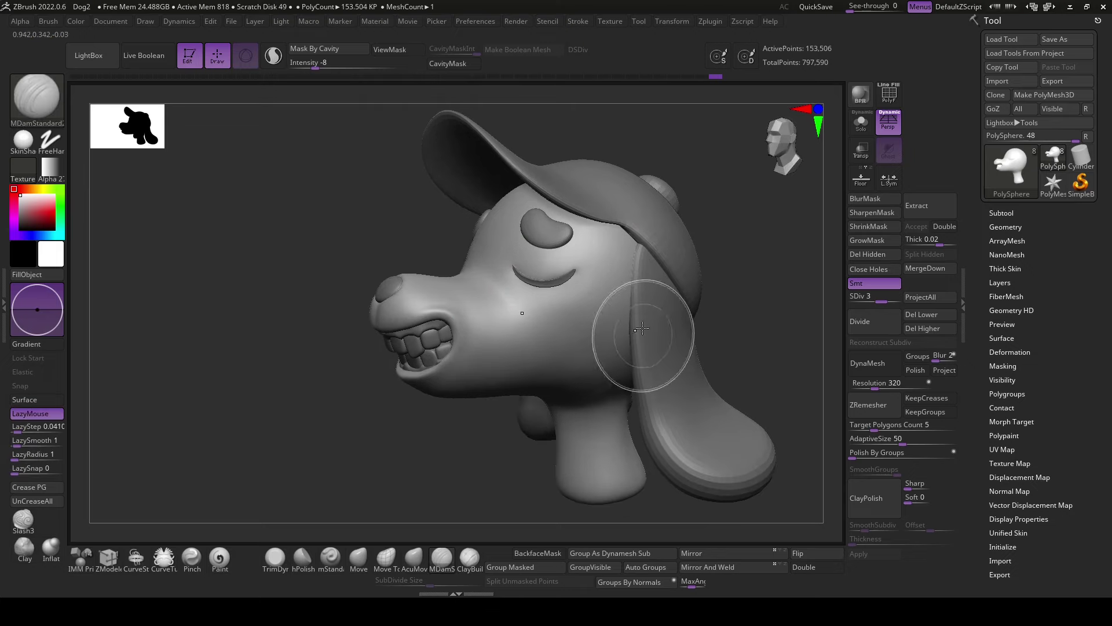
pyautogui.moveTo(665, 180)
pyautogui.keyDown('shift'); pyautogui.mouseDown(button='right')
pyautogui.moveTo(745, 293)
pyautogui.moveTo(480, 273)
pyautogui.mouseUp(button='right'); pyautogui.keyUp('shift')
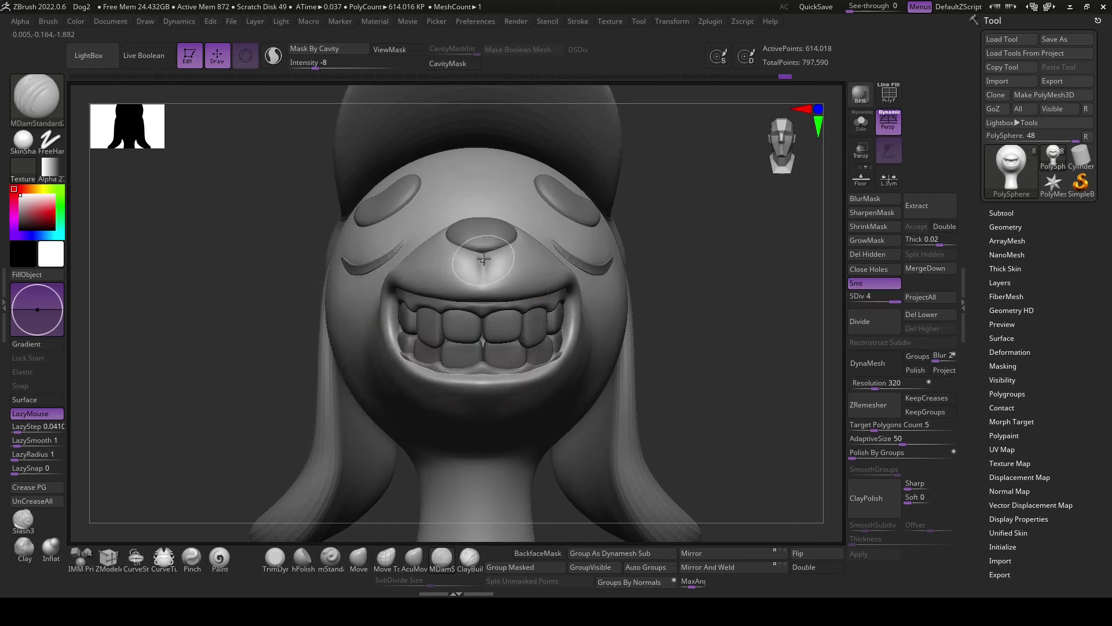
pyautogui.moveTo(631, 318); pyautogui.dragTo(487, 282, button='right')
pyautogui.press('l')
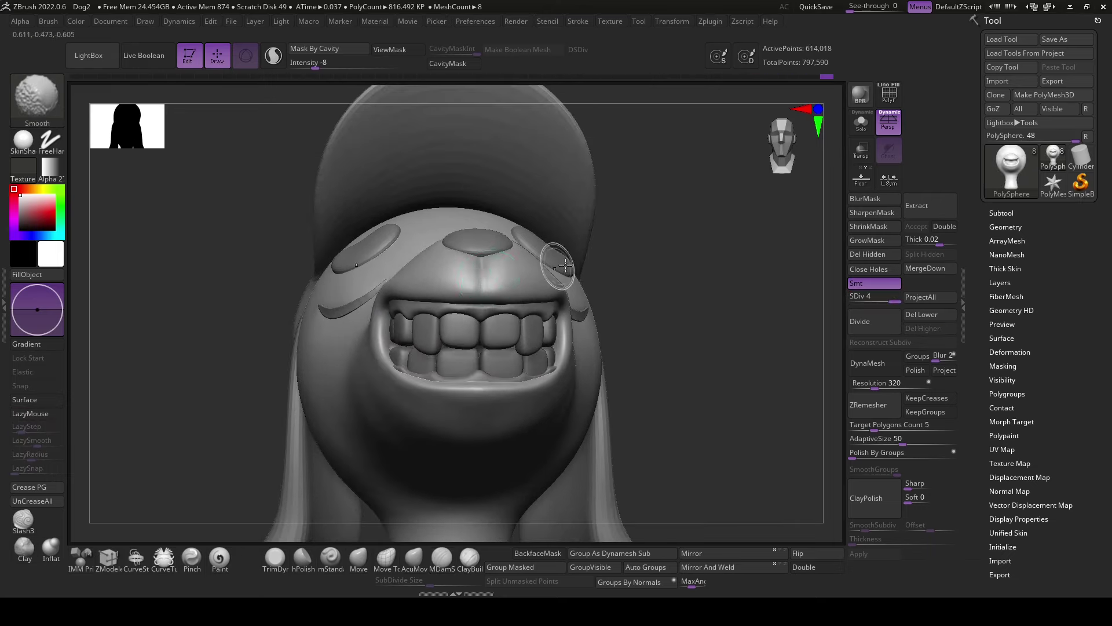
pyautogui.keyDown('shift'); pyautogui.moveTo(565, 267); pyautogui.dragTo(506, 253, button='right'); pyautogui.keyUp('shift')
pyautogui.moveTo(759, 270)
pyautogui.mouseDown(button='right')
pyautogui.moveTo(672, 350)
pyautogui.moveTo(543, 319)
pyautogui.moveTo(524, 233)
pyautogui.moveTo(712, 290)
pyautogui.moveTo(686, 305)
pyautogui.moveTo(518, 231)
pyautogui.moveTo(653, 255)
pyautogui.moveTo(447, 373)
pyautogui.moveTo(519, 239)
pyautogui.moveTo(708, 372)
pyautogui.moveTo(687, 323)
pyautogui.moveTo(741, 396)
pyautogui.mouseUp(button='right')
# - Select the Extract3 subtool and append a new sphere subtool
pyautogui.keyDown('alt'); pyautogui.click(518, 231); pyautogui.keyUp('alt')
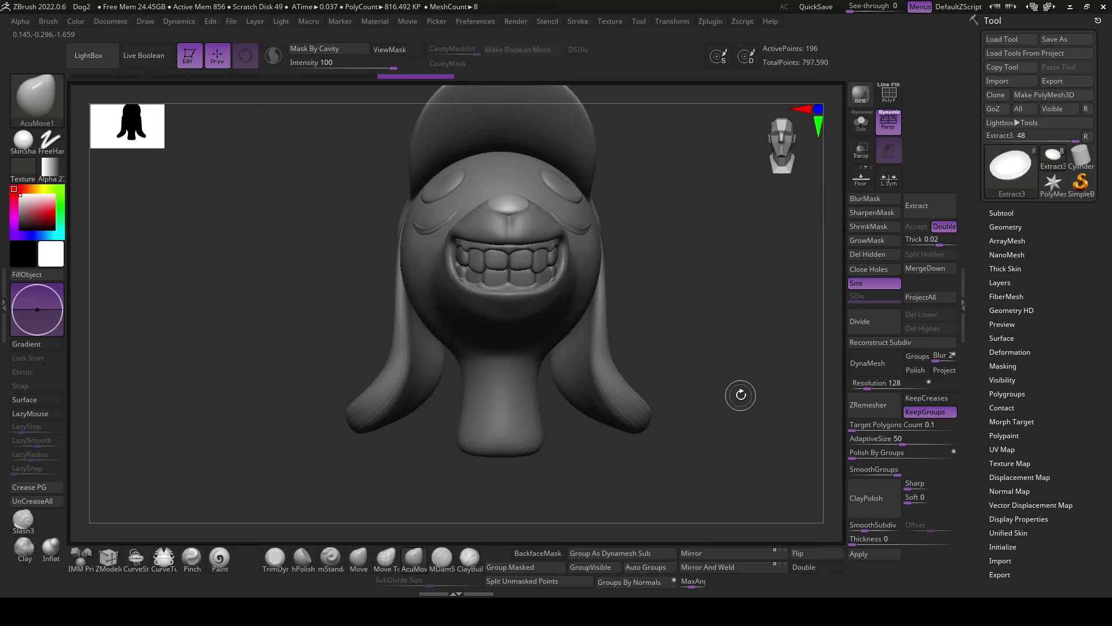
pyautogui.click(1001, 213)
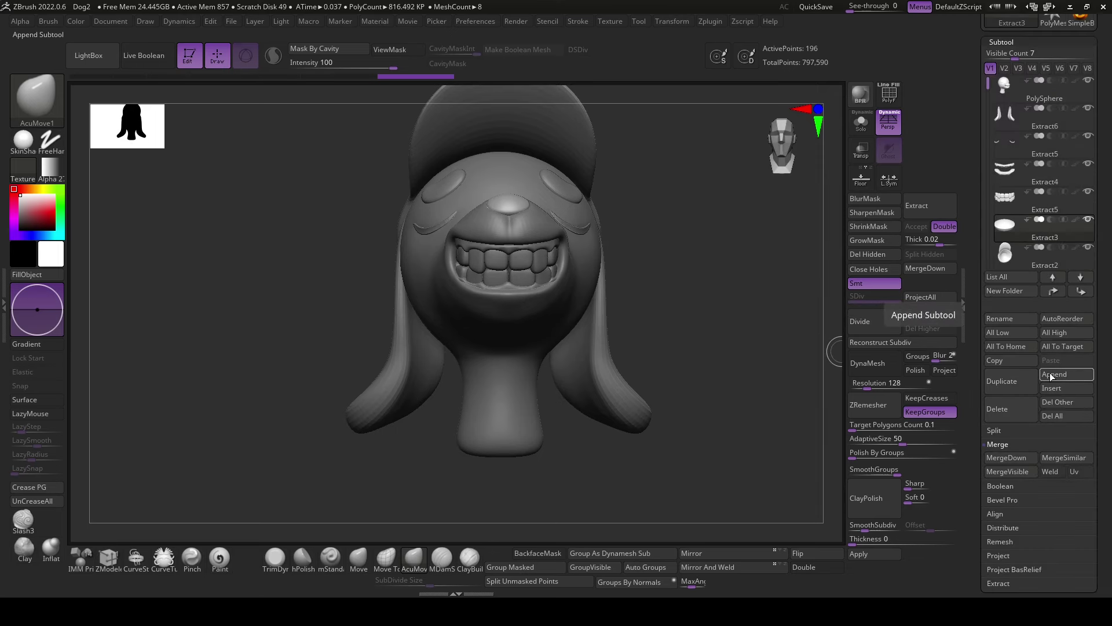
pyautogui.click(1055, 374)
pyautogui.click(773, 362)
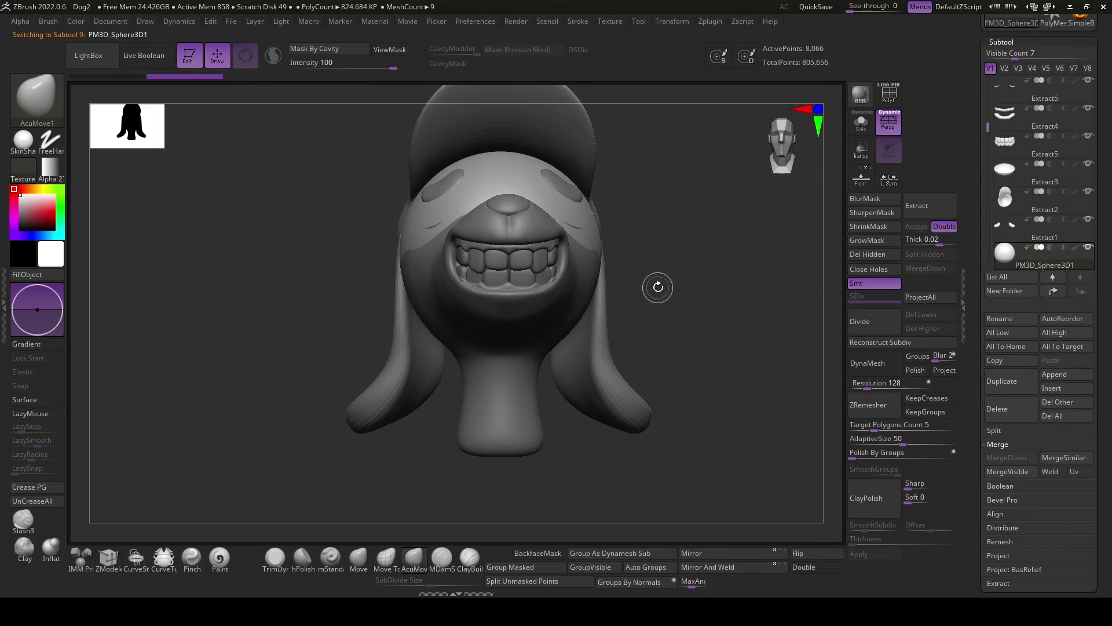
# - Move the appended sphere below the neck and pull it into a wide, boxy torso
pyautogui.press('w')
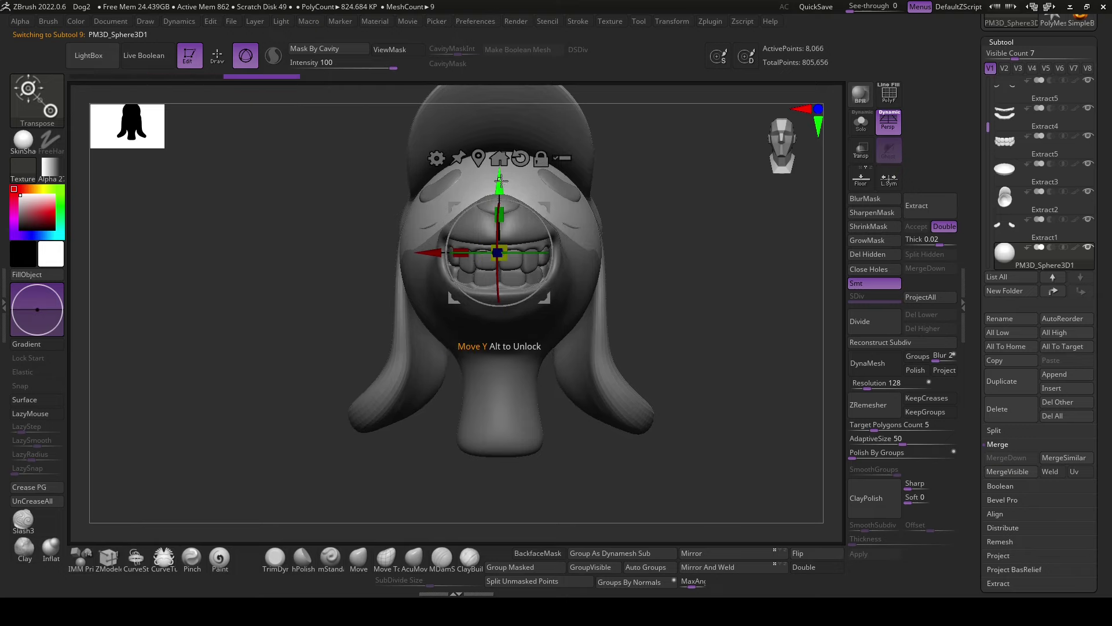
pyautogui.moveTo(500, 234)
pyautogui.mouseDown()
pyautogui.moveTo(638, 486)
pyautogui.moveTo(641, 459)
pyautogui.mouseUp()
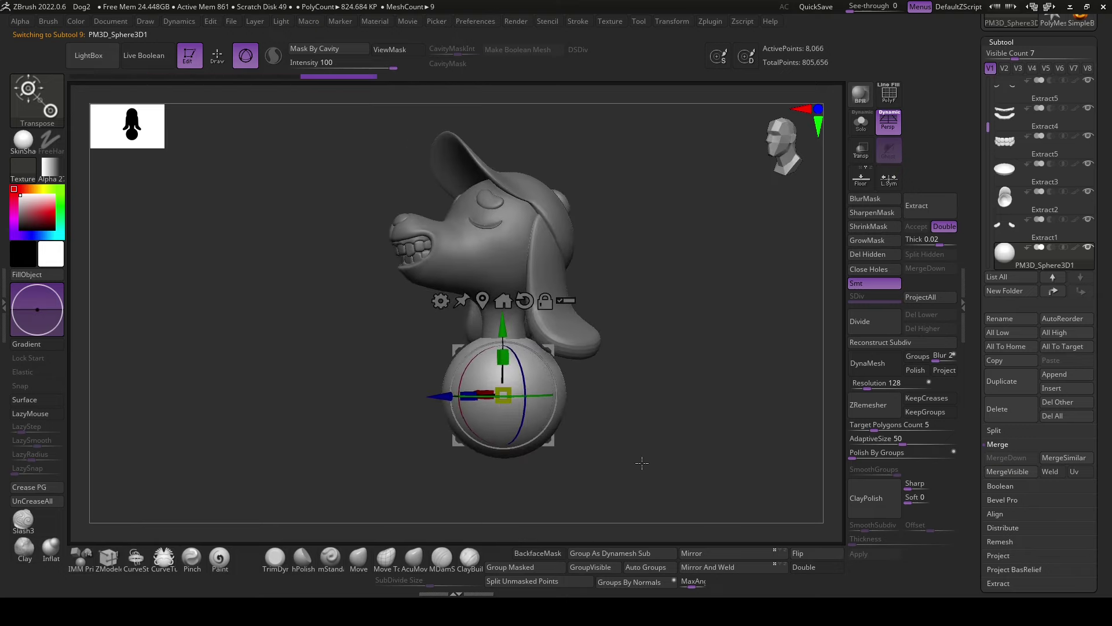
pyautogui.keyDown('shift'); pyautogui.moveTo(573, 423); pyautogui.dragTo(653, 452); pyautogui.keyUp('shift')
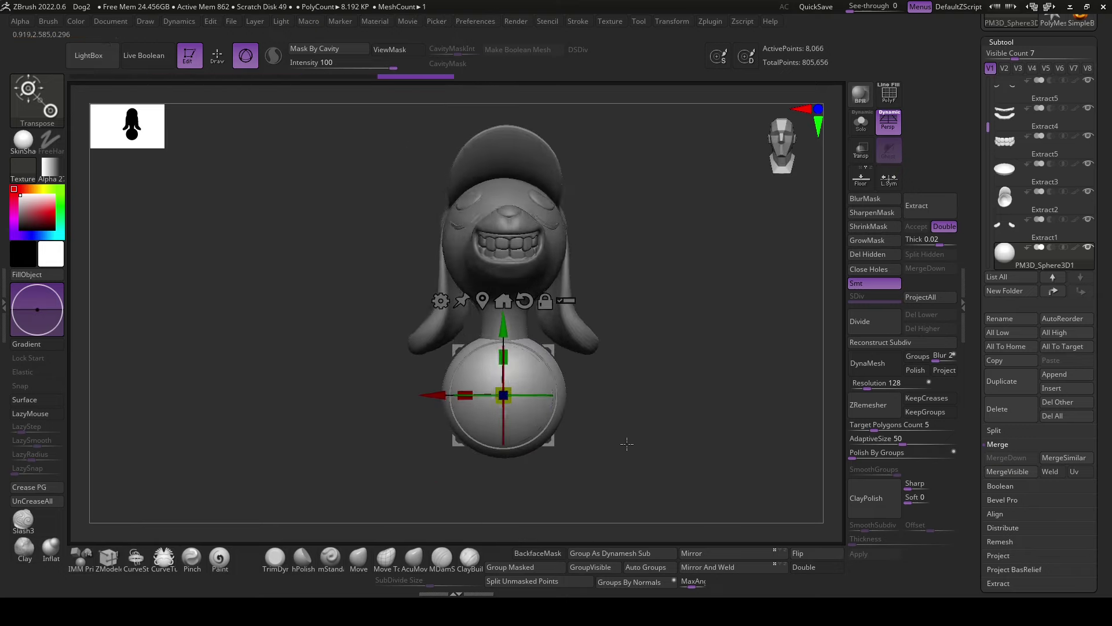
pyautogui.press('q')
pyautogui.press('space')
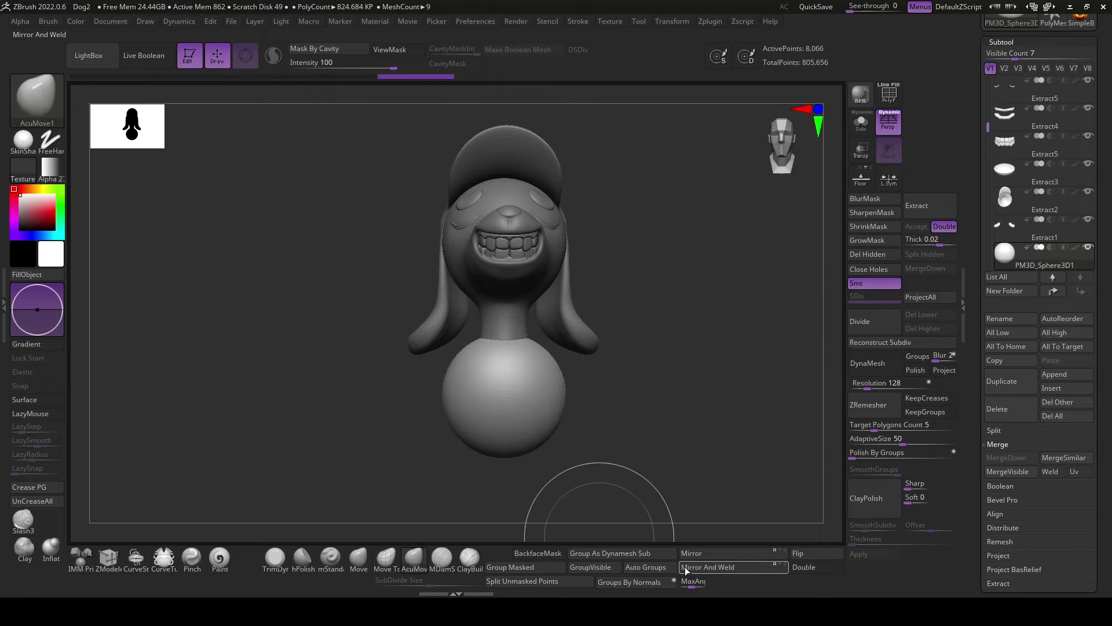
pyautogui.moveTo(572, 353); pyautogui.dragTo(572, 361)
pyautogui.moveTo(565, 406)
pyautogui.mouseDown()
pyautogui.moveTo(563, 486)
pyautogui.moveTo(522, 467)
pyautogui.moveTo(516, 492)
pyautogui.mouseUp()
pyautogui.moveTo(516, 492); pyautogui.dragTo(618, 456, button='right')
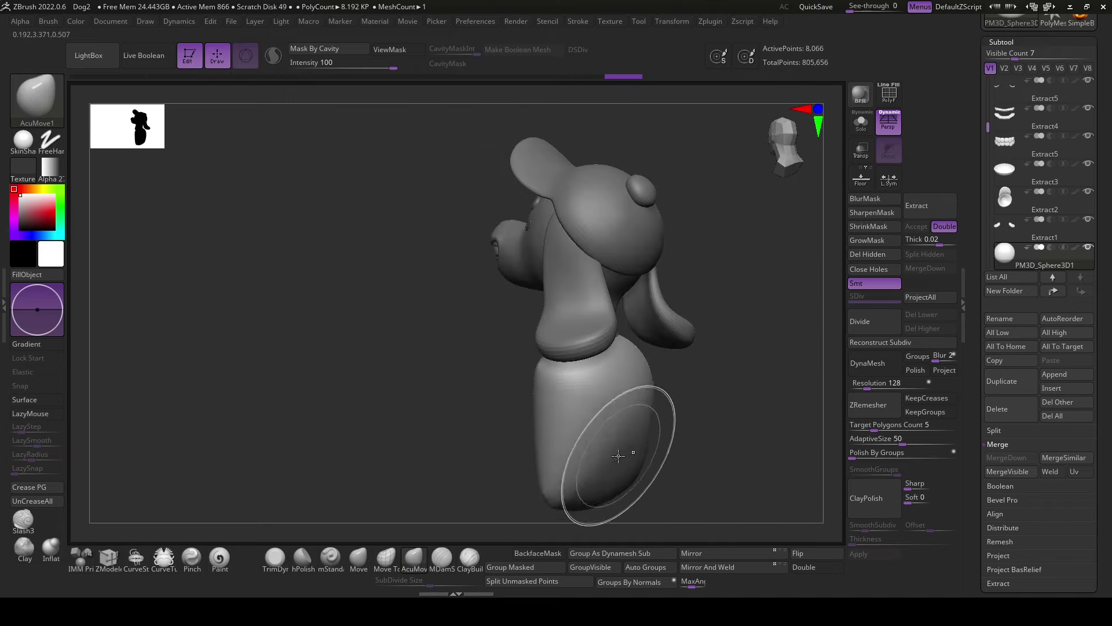
pyautogui.moveTo(619, 456)
pyautogui.keyDown('shift'); pyautogui.mouseDown()
pyautogui.moveTo(591, 475)
pyautogui.moveTo(572, 348)
pyautogui.moveTo(620, 453)
pyautogui.mouseUp(); pyautogui.keyUp('shift')
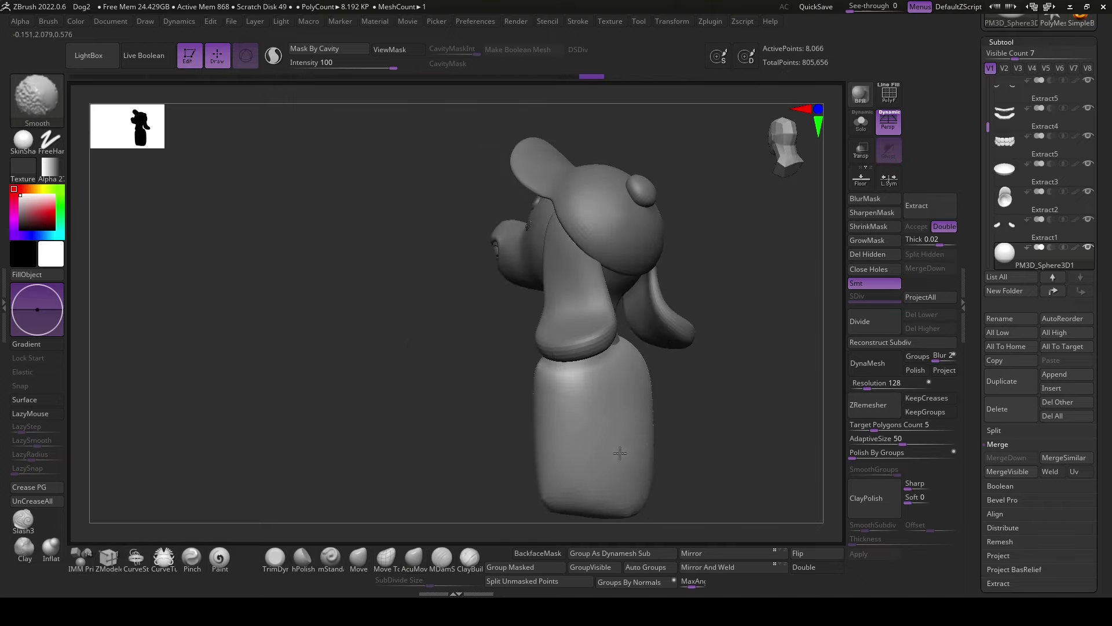
# - Reshape the torso's bottom edge and smooth both sides of the body
pyautogui.moveTo(688, 420)
pyautogui.mouseDown(button='right')
pyautogui.moveTo(720, 435)
pyautogui.moveTo(693, 429)
pyautogui.mouseUp(button='right')
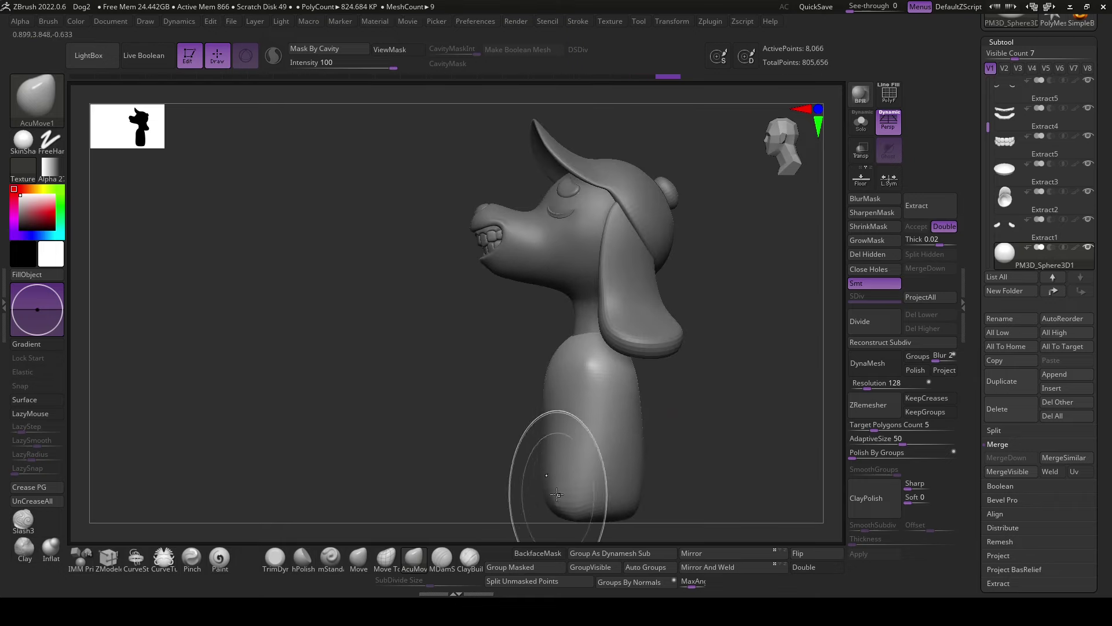
pyautogui.moveTo(544, 457)
pyautogui.mouseDown(button='right')
pyautogui.moveTo(492, 485)
pyautogui.moveTo(509, 360)
pyautogui.mouseUp(button='right')
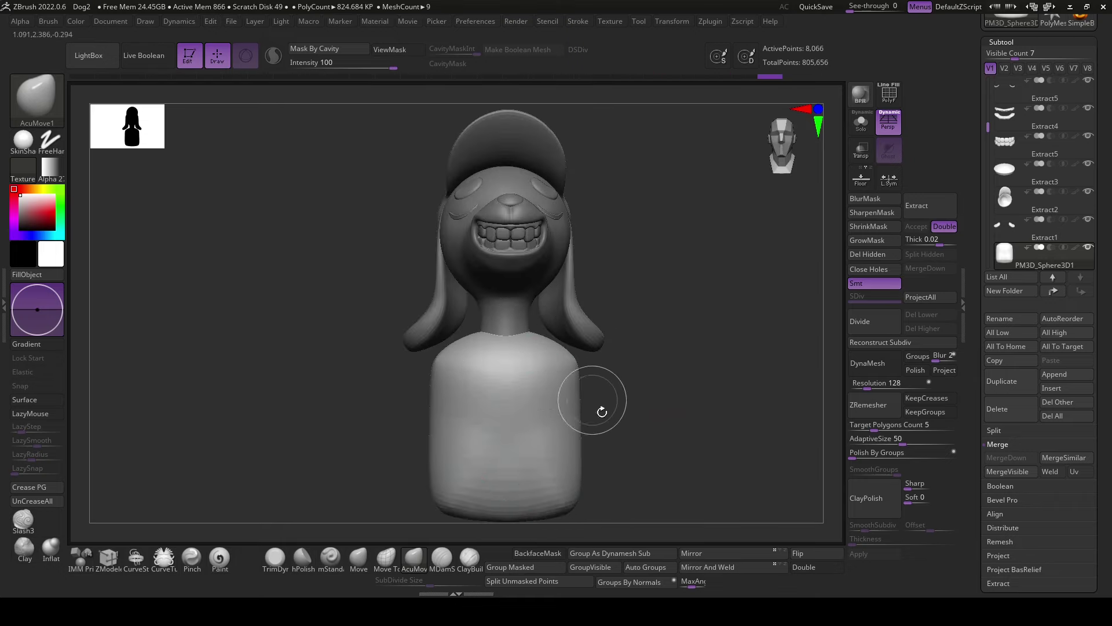
pyautogui.moveTo(603, 405); pyautogui.dragTo(614, 468, button='right')
pyautogui.press('space')
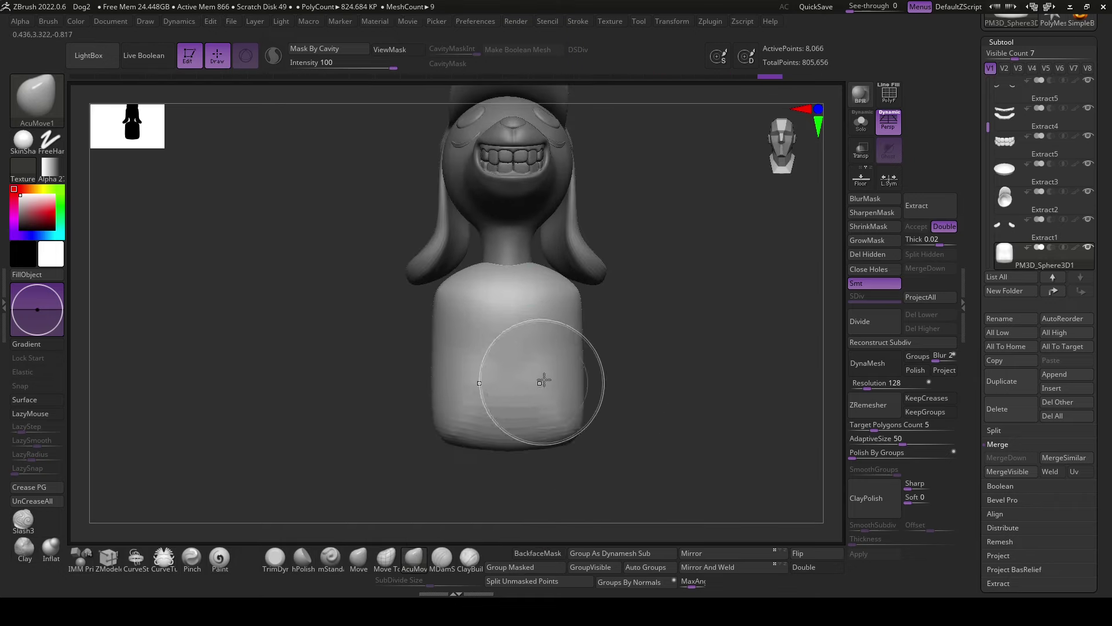
pyautogui.moveTo(516, 427)
pyautogui.mouseDown()
pyautogui.moveTo(578, 472)
pyautogui.moveTo(521, 462)
pyautogui.mouseUp()
pyautogui.moveTo(662, 451); pyautogui.dragTo(633, 495, button='right')
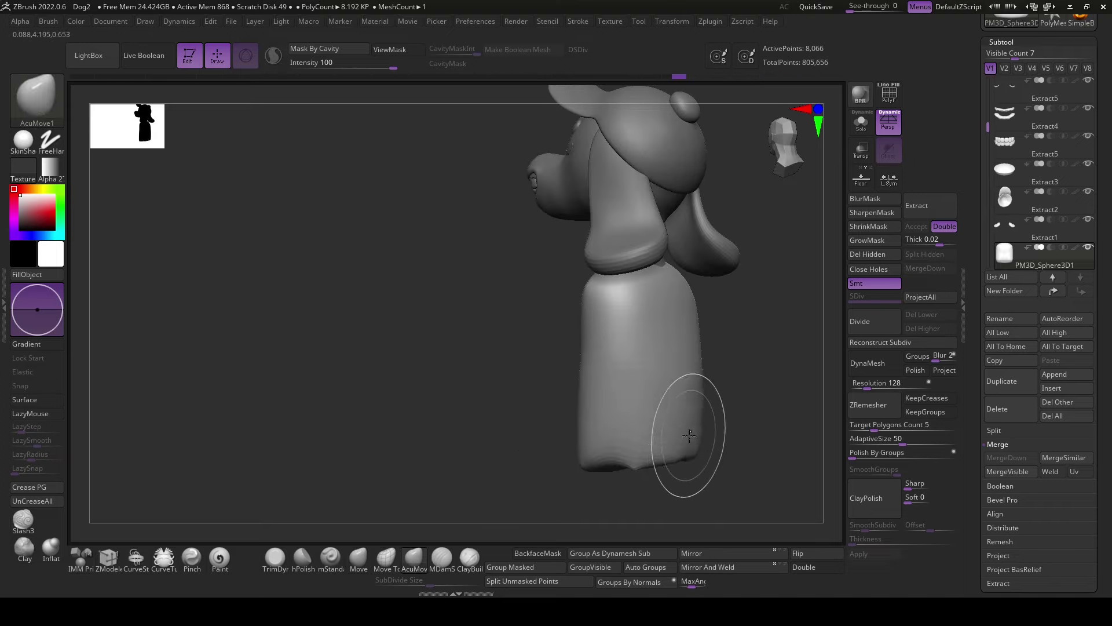
pyautogui.moveTo(628, 290)
pyautogui.mouseDown(button='right')
pyautogui.moveTo(523, 469)
pyautogui.moveTo(599, 312)
pyautogui.mouseUp(button='right')
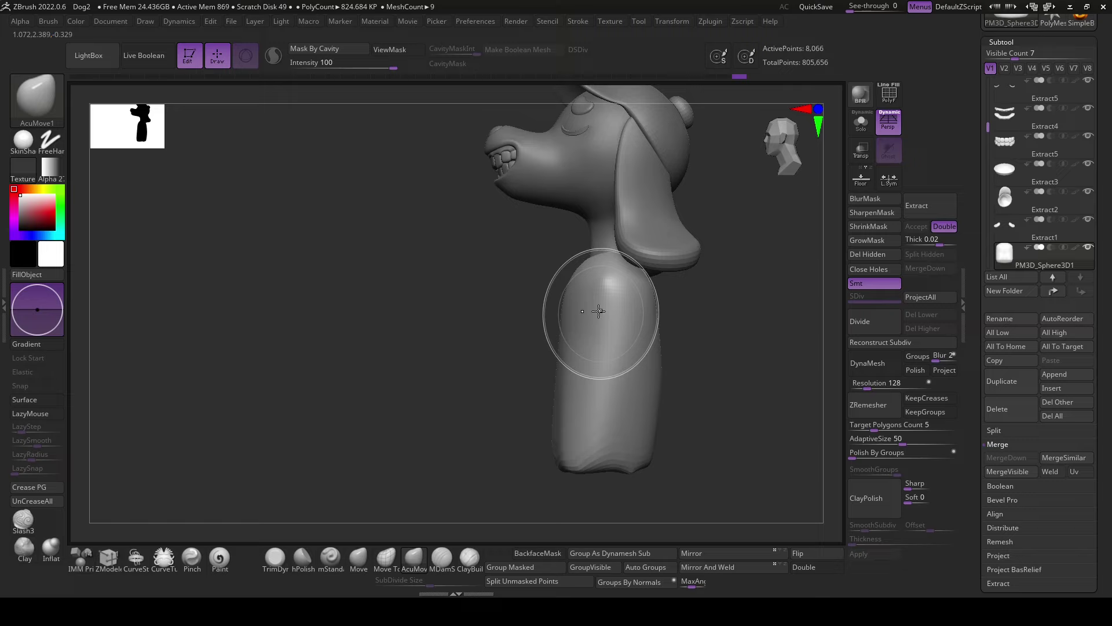
pyautogui.press('space')
pyautogui.keyDown('shift'); pyautogui.moveTo(646, 385); pyautogui.dragTo(654, 401); pyautogui.keyUp('shift')
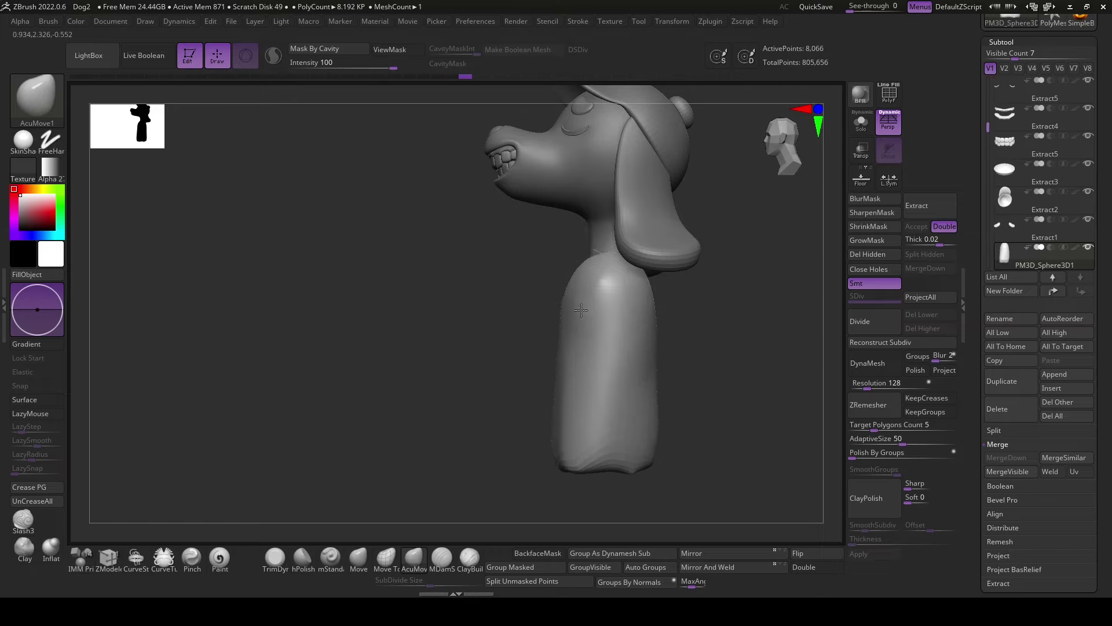
pyautogui.moveTo(589, 272)
pyautogui.keyDown('shift'); pyautogui.mouseDown()
pyautogui.moveTo(558, 348)
pyautogui.moveTo(560, 379)
pyautogui.mouseUp(); pyautogui.keyUp('shift')
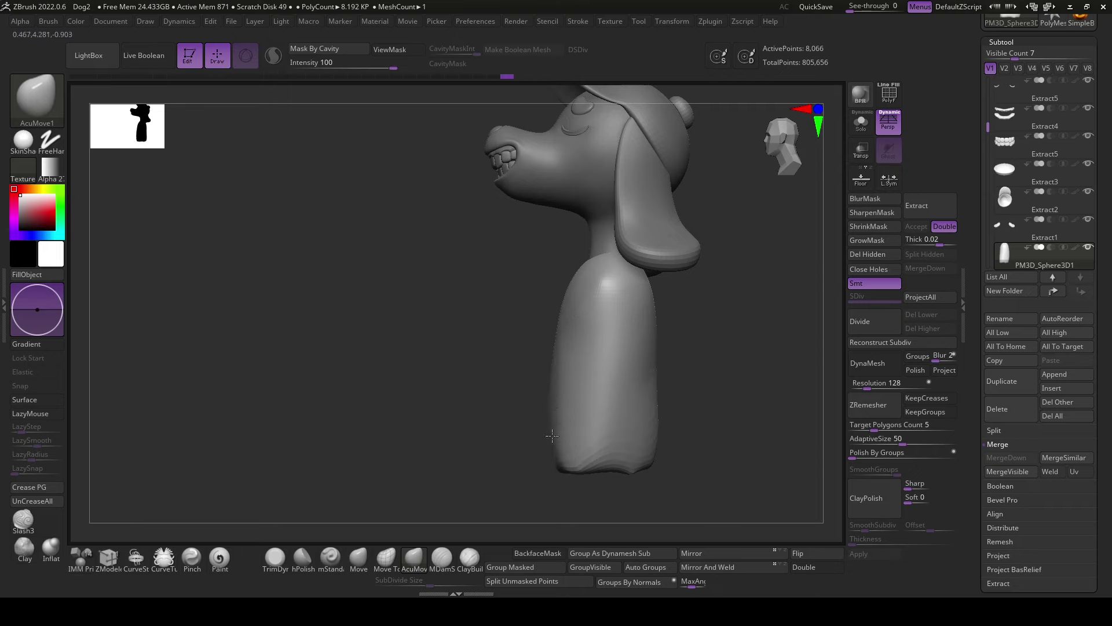
pyautogui.moveTo(552, 436); pyautogui.dragTo(579, 489)
pyautogui.press('space')
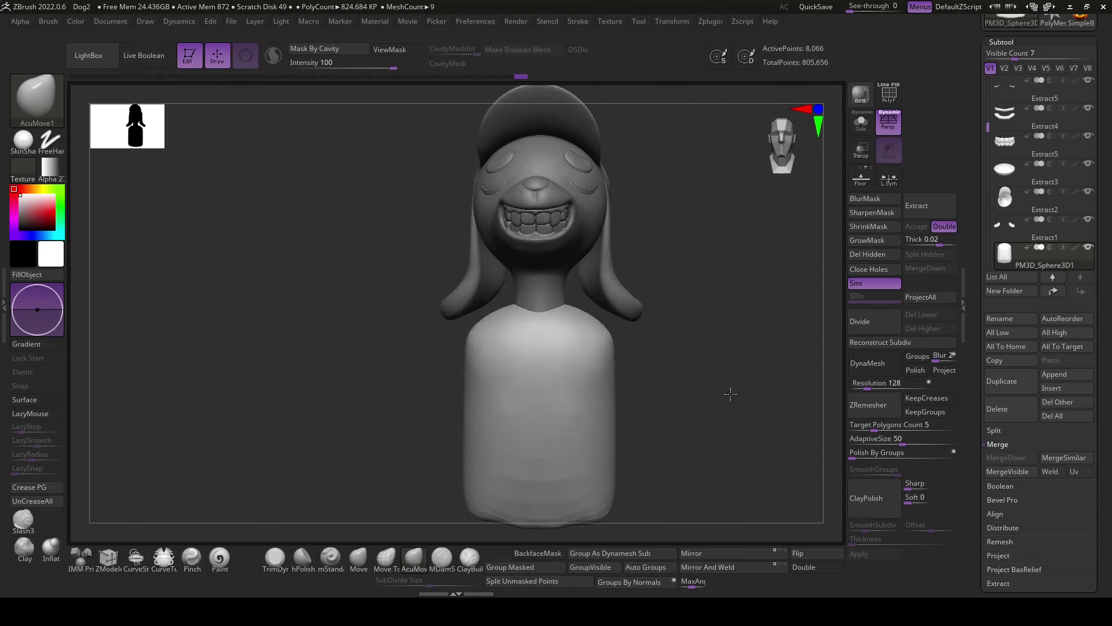
pyautogui.keyDown('alt'); pyautogui.moveTo(731, 394); pyautogui.dragTo(699, 390); pyautogui.keyUp('alt')
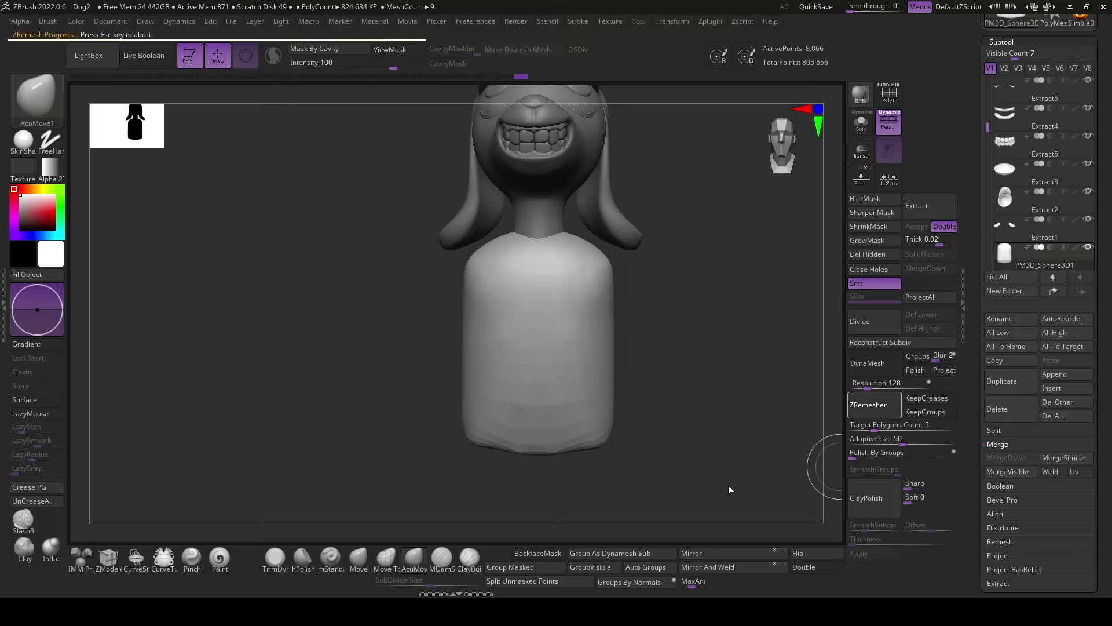
# - Box-hide the torso's bottom slice and delete the hidden geometry
pyautogui.keyDown('ctrl'); pyautogui.keyDown('shift'); pyautogui.moveTo(646, 483); pyautogui.dragTo(433, 439); pyautogui.keyUp('shift'); pyautogui.keyUp('ctrl')
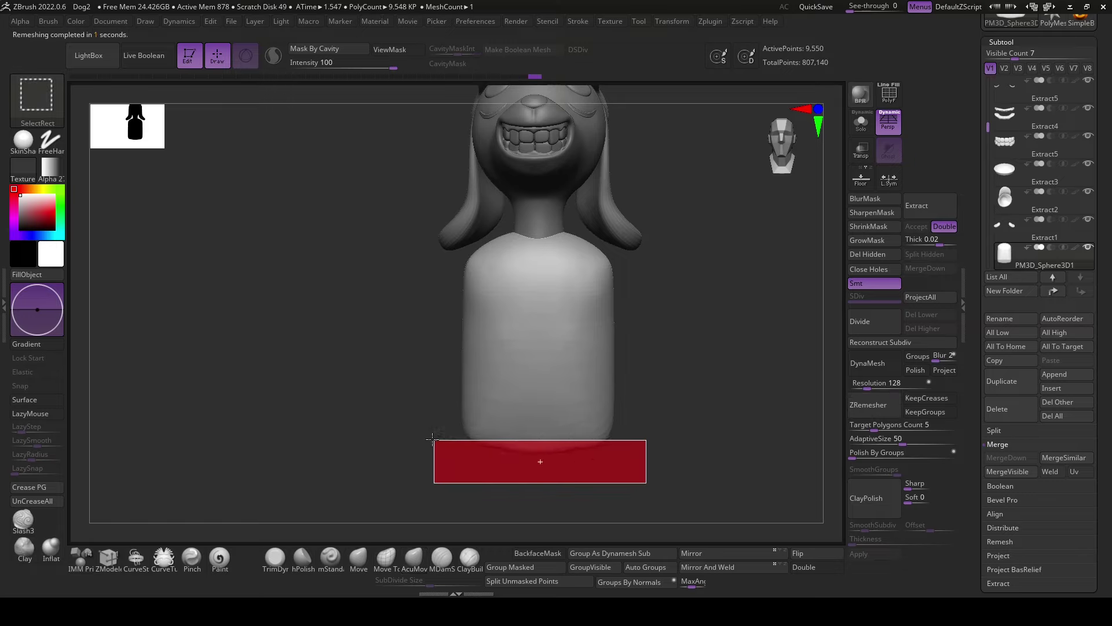
pyautogui.moveTo(707, 485)
pyautogui.mouseDown()
pyautogui.moveTo(640, 479)
pyautogui.moveTo(541, 437)
pyautogui.mouseUp()
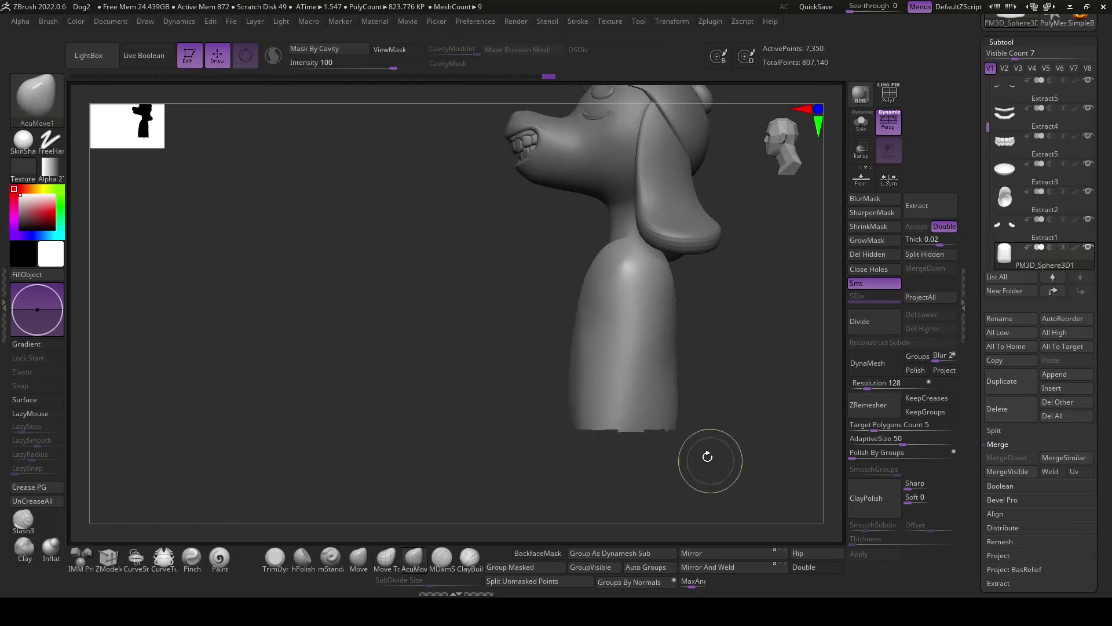
pyautogui.moveTo(707, 457); pyautogui.dragTo(718, 438)
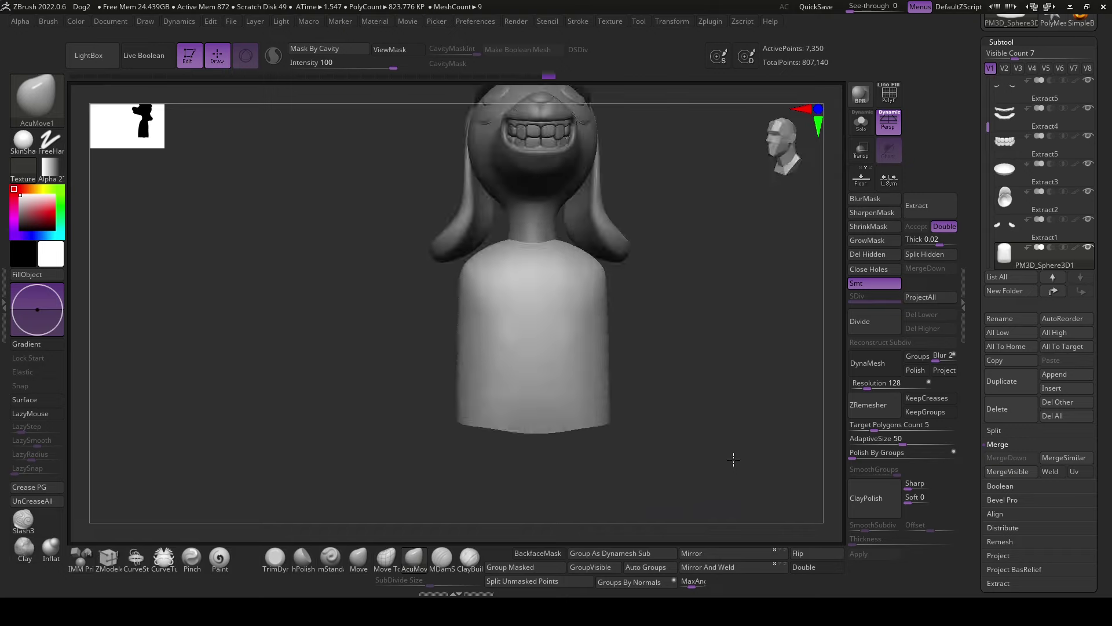
pyautogui.click(863, 252)
# - In Solo, split off the unmasked stray piece, delete it, then show all parts
pyautogui.click(861, 122)
pyautogui.moveTo(767, 236)
pyautogui.mouseDown()
pyautogui.moveTo(549, 350)
pyautogui.moveTo(543, 365)
pyautogui.mouseUp()
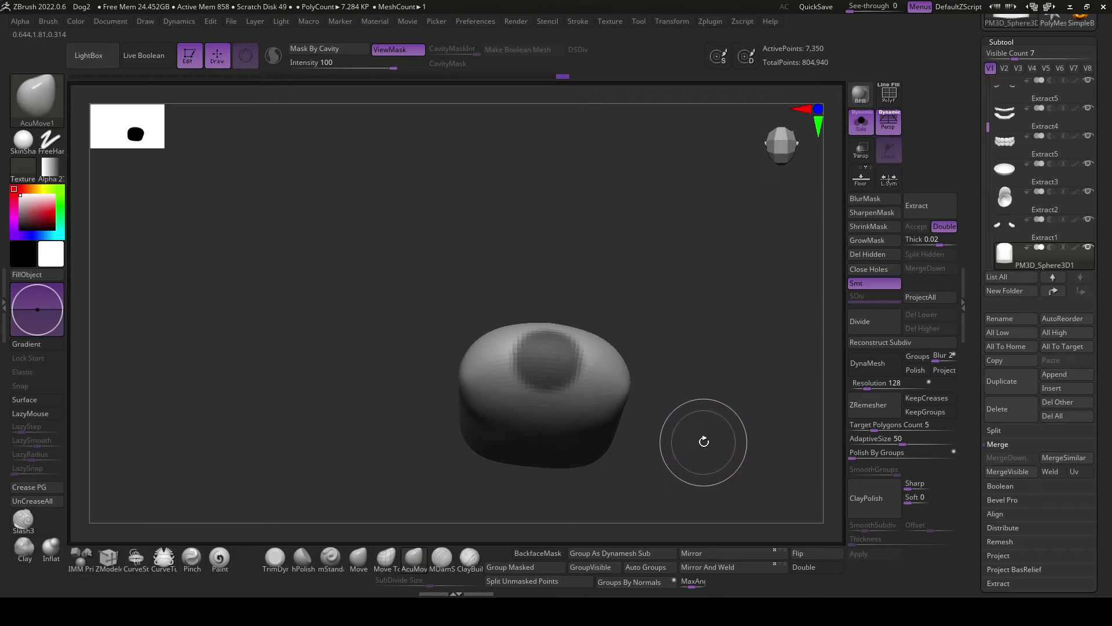
pyautogui.click(564, 583)
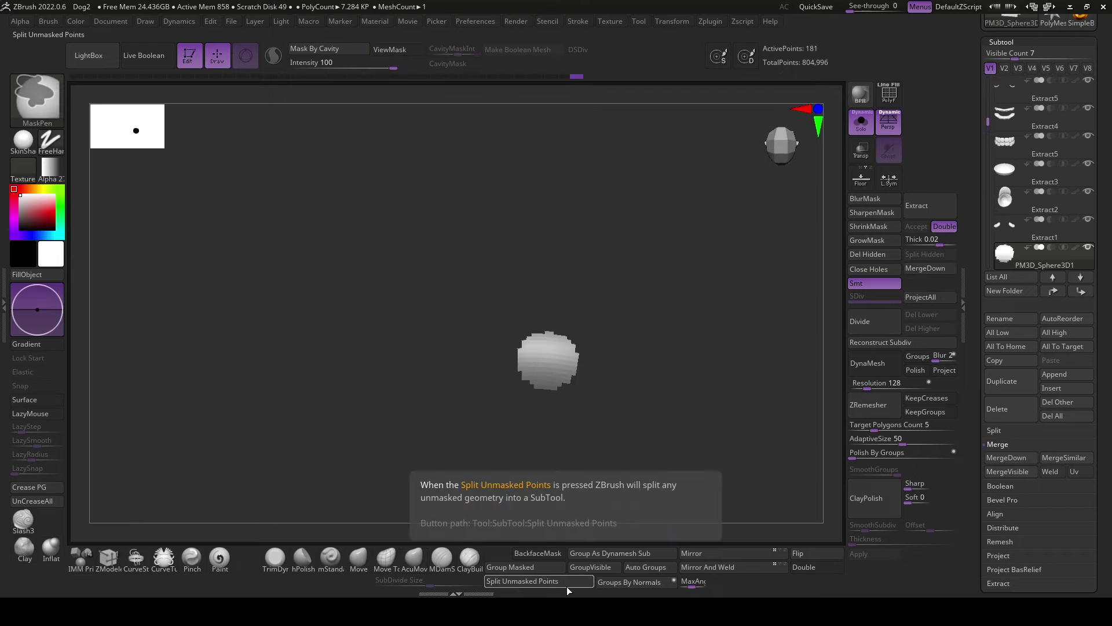
pyautogui.click(1001, 409)
pyautogui.click(904, 441)
pyautogui.click(861, 124)
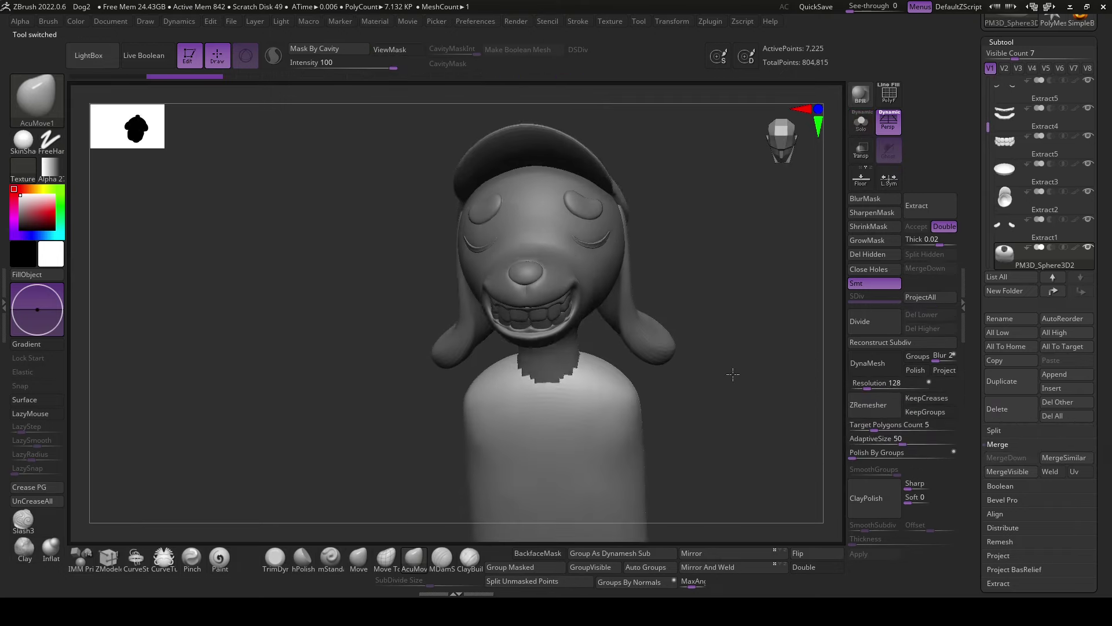
# - Insert a symmetric pair of IMM Primitive spheres at the torso's shoulders
pyautogui.moveTo(745, 464); pyautogui.dragTo(723, 478)
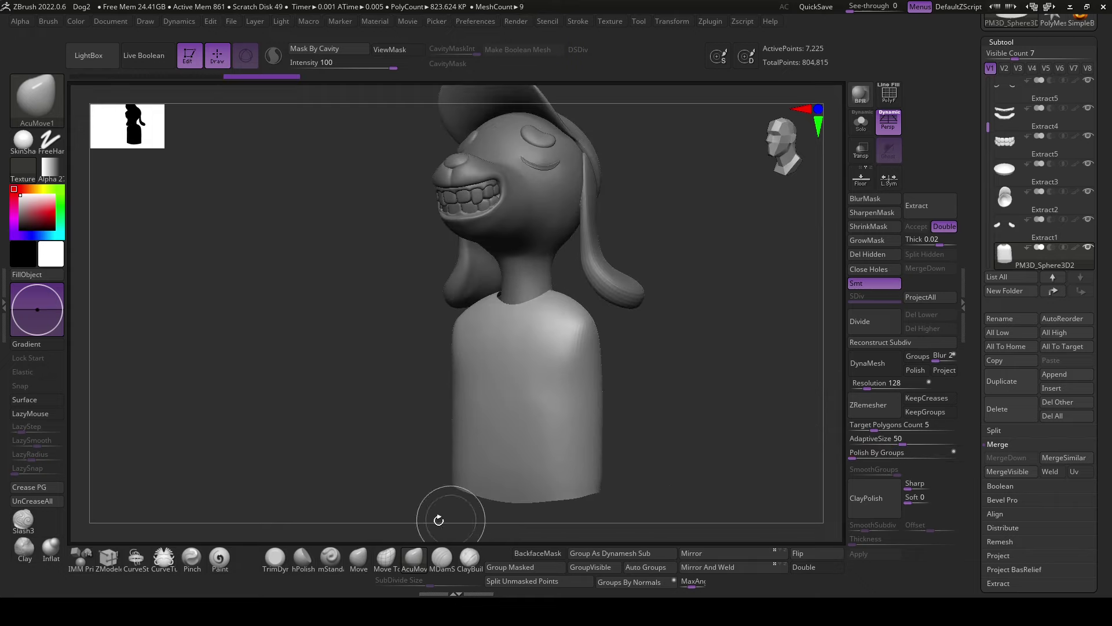
pyautogui.moveTo(439, 520); pyautogui.dragTo(686, 437)
pyautogui.press('space')
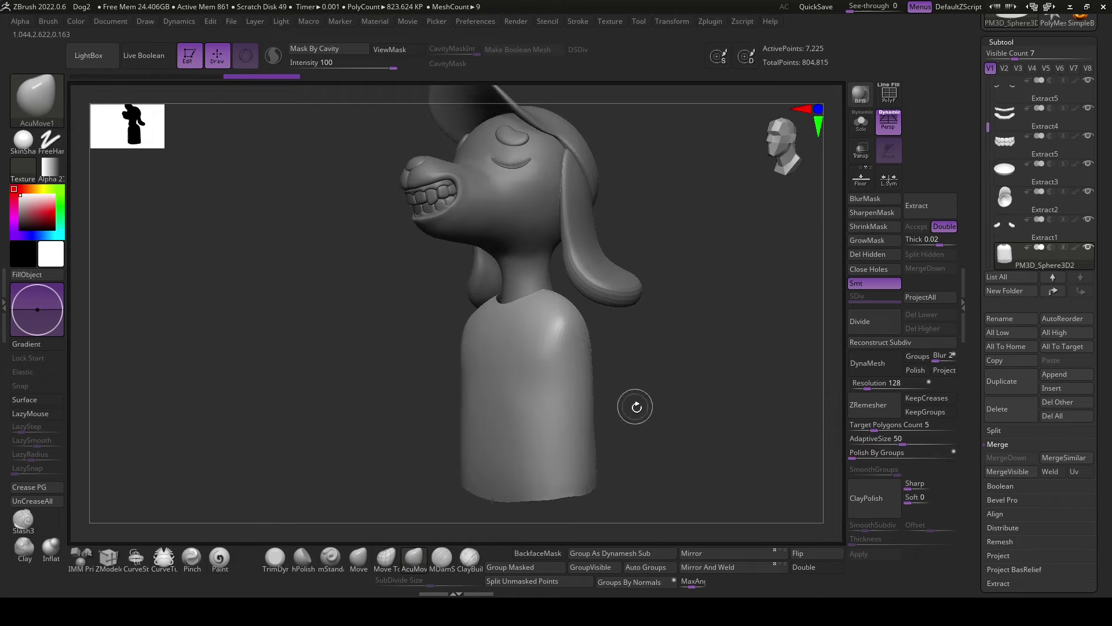
pyautogui.moveTo(636, 407)
pyautogui.mouseDown()
pyautogui.moveTo(626, 414)
pyautogui.moveTo(650, 422)
pyautogui.mouseUp()
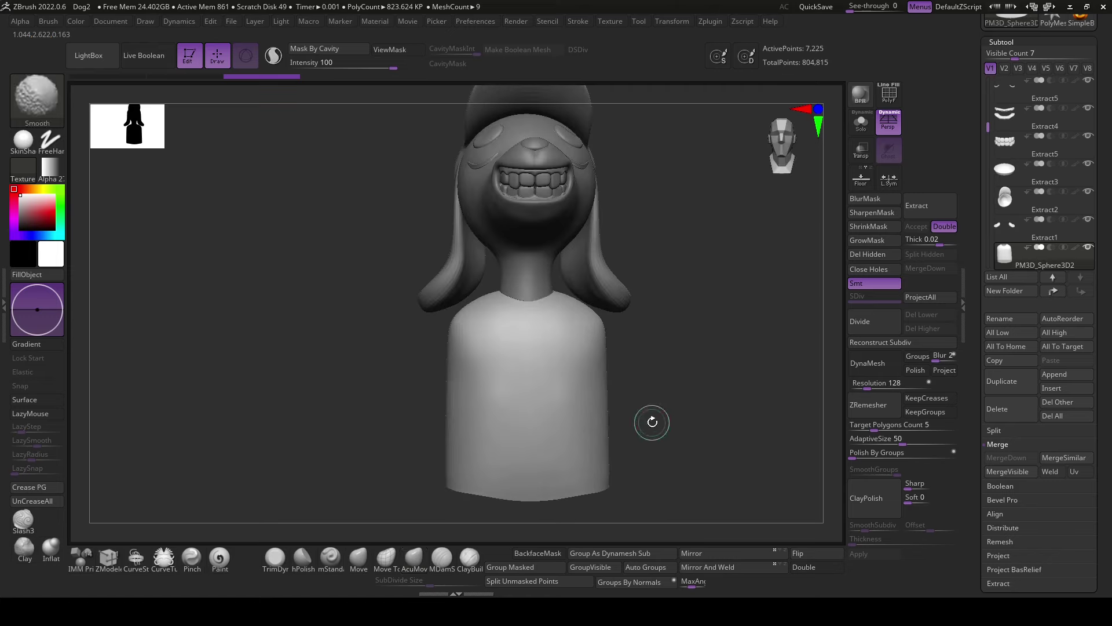
pyautogui.click(77, 565)
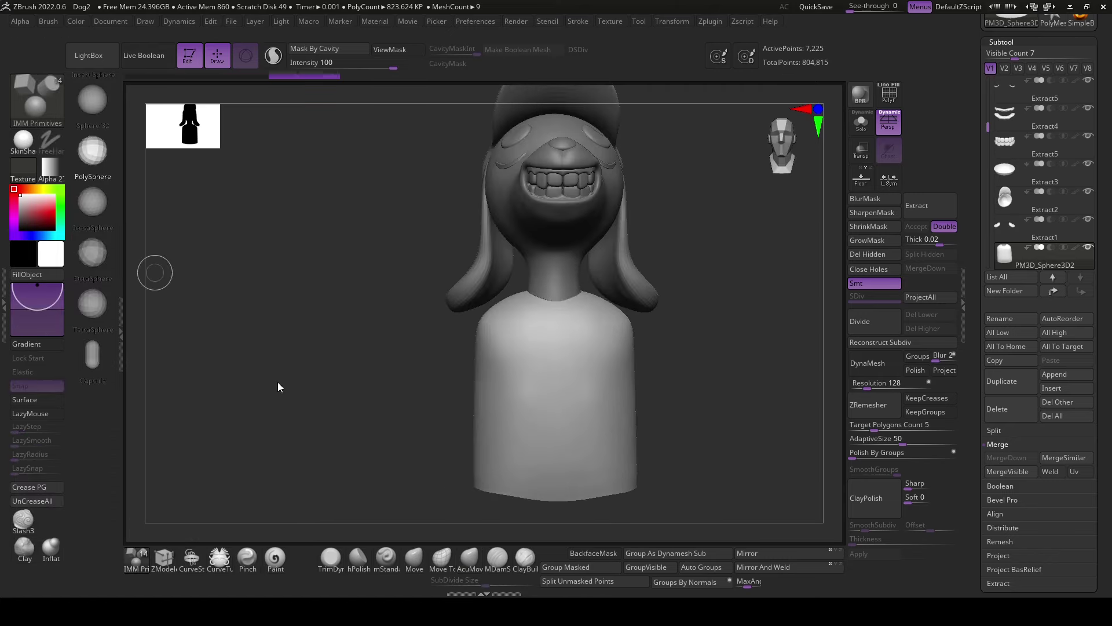
pyautogui.moveTo(278, 387); pyautogui.dragTo(663, 472)
pyautogui.moveTo(602, 316); pyautogui.dragTo(614, 318)
pyautogui.moveTo(638, 463)
pyautogui.mouseDown()
pyautogui.moveTo(684, 440)
pyautogui.moveTo(666, 417)
pyautogui.mouseUp()
# - Scale both shoulder spheres down and pull them in against the body
pyautogui.press('w')
pyautogui.moveTo(596, 335); pyautogui.dragTo(583, 332)
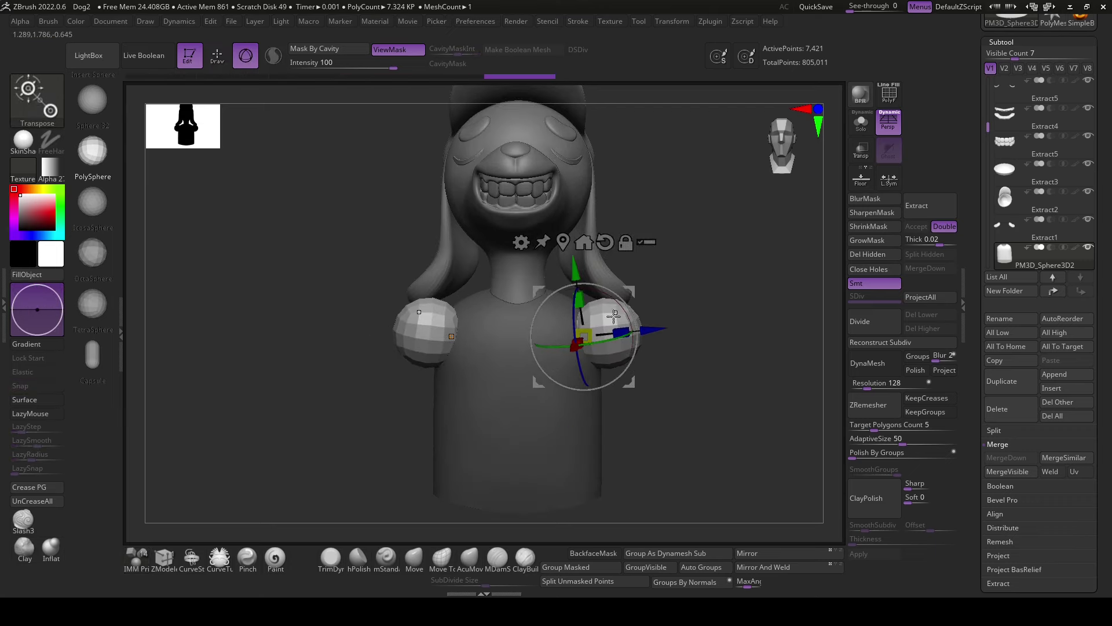
pyautogui.click(566, 243)
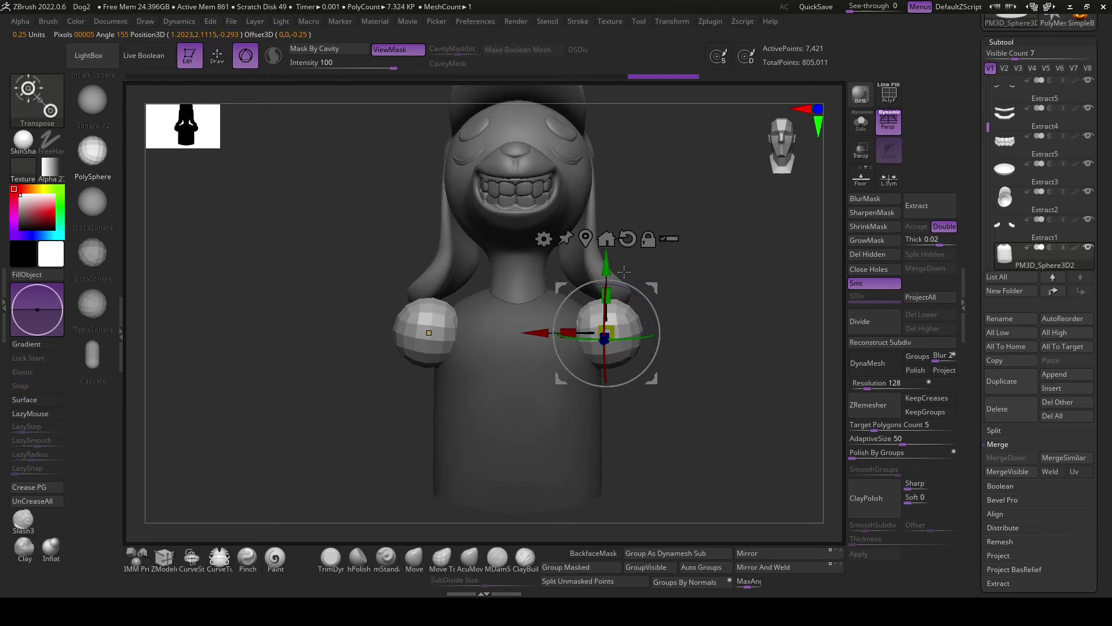
pyautogui.moveTo(624, 271)
pyautogui.mouseDown()
pyautogui.moveTo(697, 375)
pyautogui.moveTo(723, 369)
pyautogui.moveTo(740, 382)
pyautogui.mouseUp()
pyautogui.moveTo(629, 327); pyautogui.dragTo(689, 300)
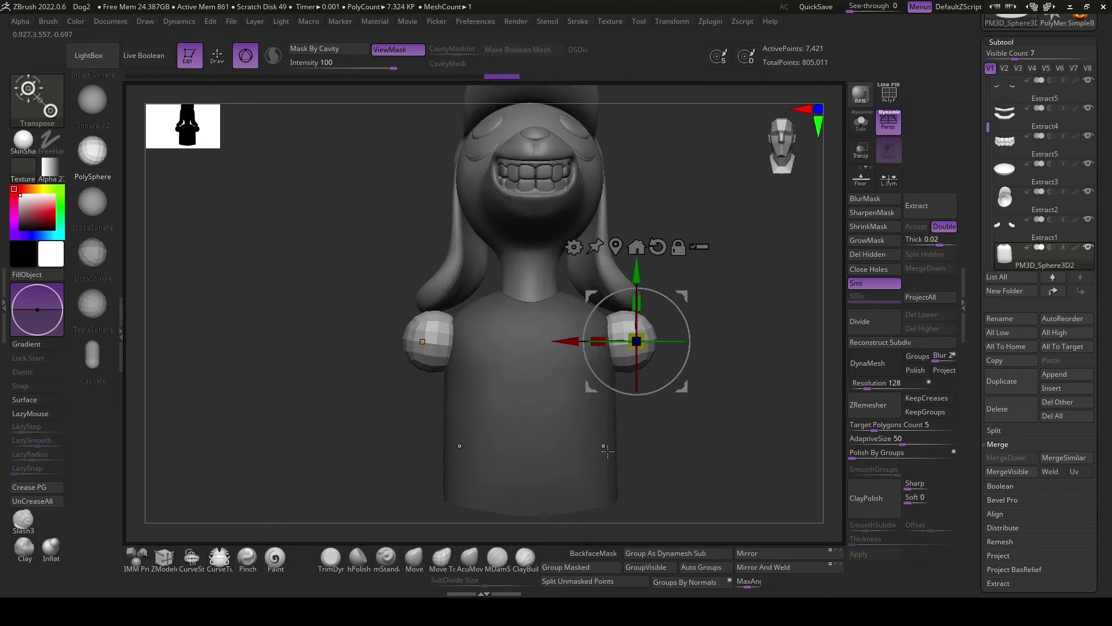
# - Lasso-mask the arms, then stretch, rotate and move the forearms and fists lower and forward
pyautogui.keyDown('ctrl'); pyautogui.click(37, 99); pyautogui.keyUp('ctrl')
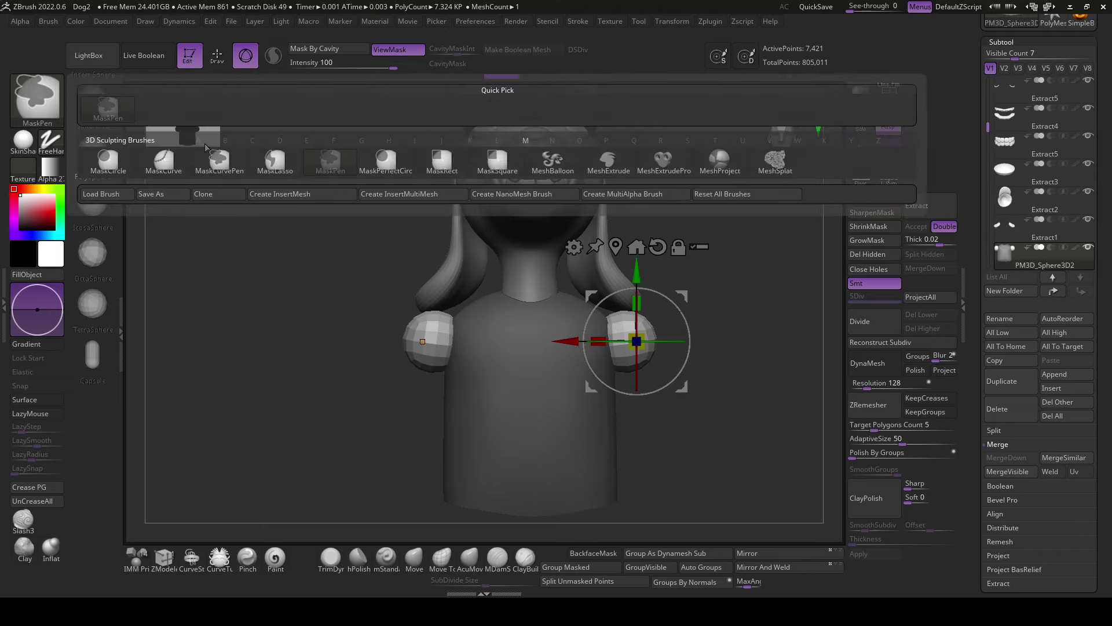
pyautogui.click(274, 162)
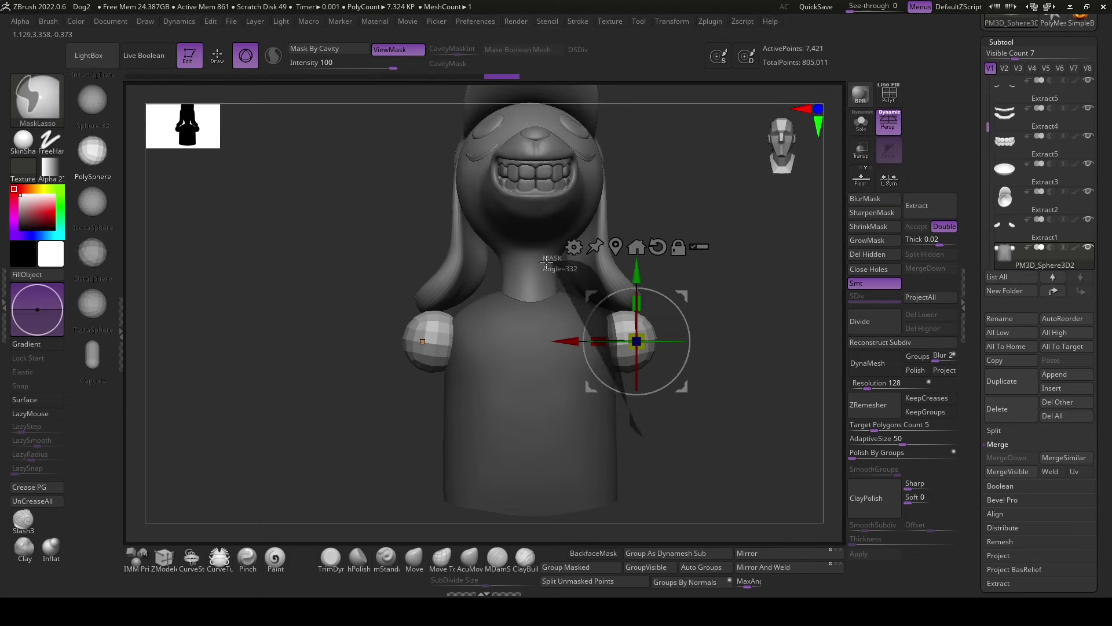
pyautogui.moveTo(684, 298)
pyautogui.mouseDown()
pyautogui.moveTo(713, 351)
pyautogui.moveTo(743, 374)
pyautogui.moveTo(730, 384)
pyautogui.moveTo(739, 432)
pyautogui.moveTo(698, 443)
pyautogui.moveTo(736, 470)
pyautogui.moveTo(672, 459)
pyautogui.mouseUp()
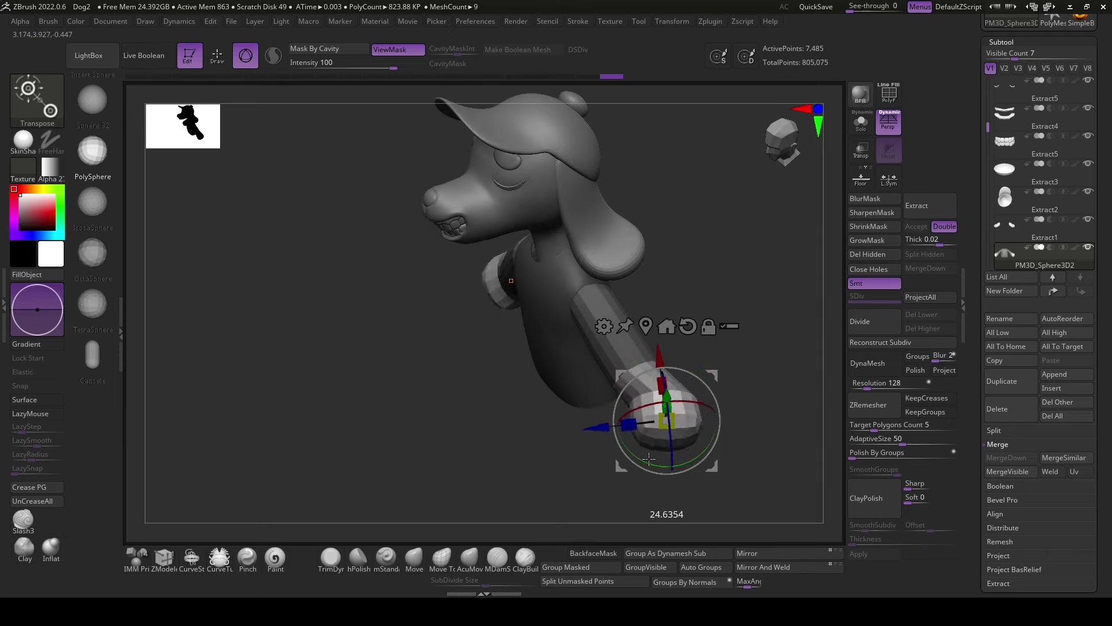
pyautogui.moveTo(719, 379); pyautogui.dragTo(686, 384)
pyautogui.moveTo(771, 385); pyautogui.dragTo(680, 437)
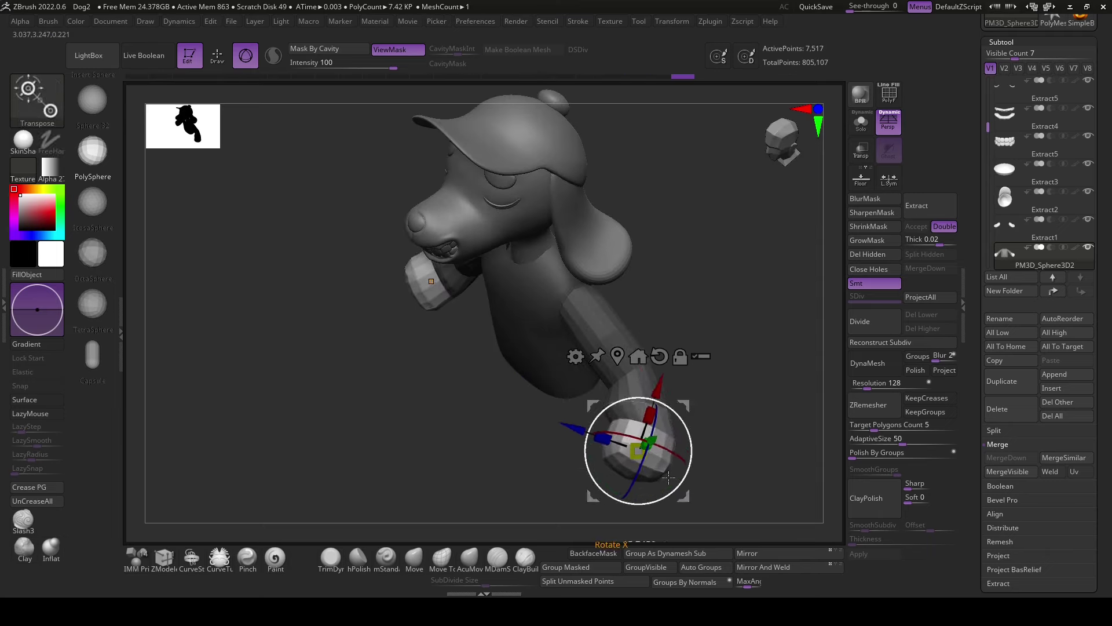
pyautogui.moveTo(680, 437)
pyautogui.mouseDown()
pyautogui.moveTo(684, 463)
pyautogui.moveTo(716, 455)
pyautogui.moveTo(593, 422)
pyautogui.moveTo(658, 358)
pyautogui.mouseUp()
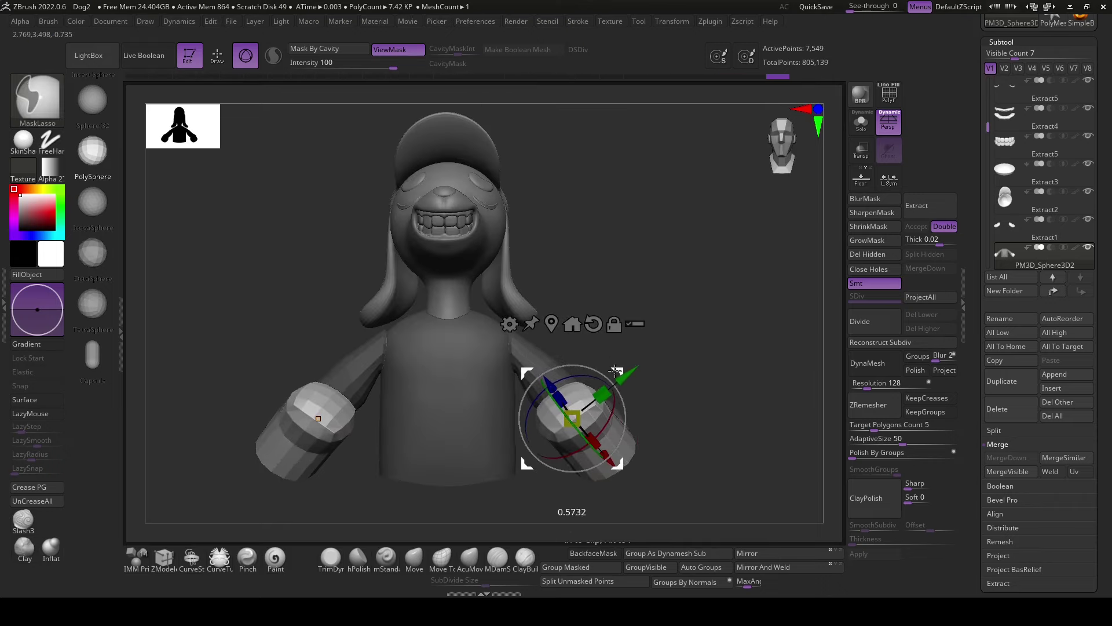
pyautogui.moveTo(723, 453); pyautogui.dragTo(658, 458)
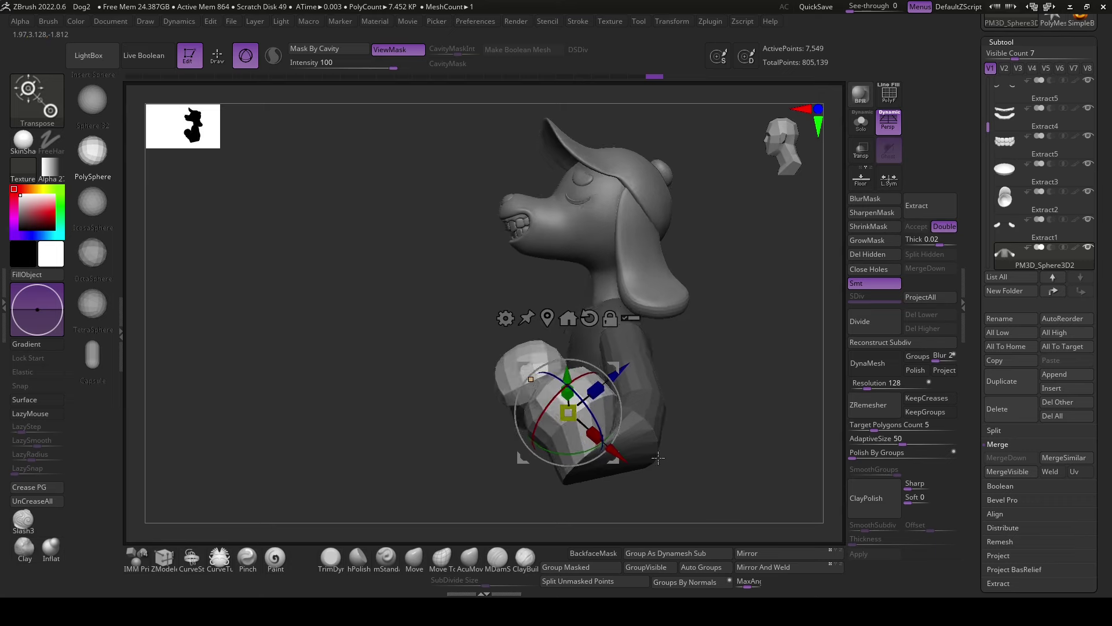
pyautogui.moveTo(623, 369); pyautogui.dragTo(596, 374)
# - Clear the arm mask and ZRemesh the arms at Target Polygons Count 0.43
pyautogui.keyDown('ctrl'); pyautogui.moveTo(700, 504); pyautogui.dragTo(713, 499); pyautogui.keyUp('ctrl')
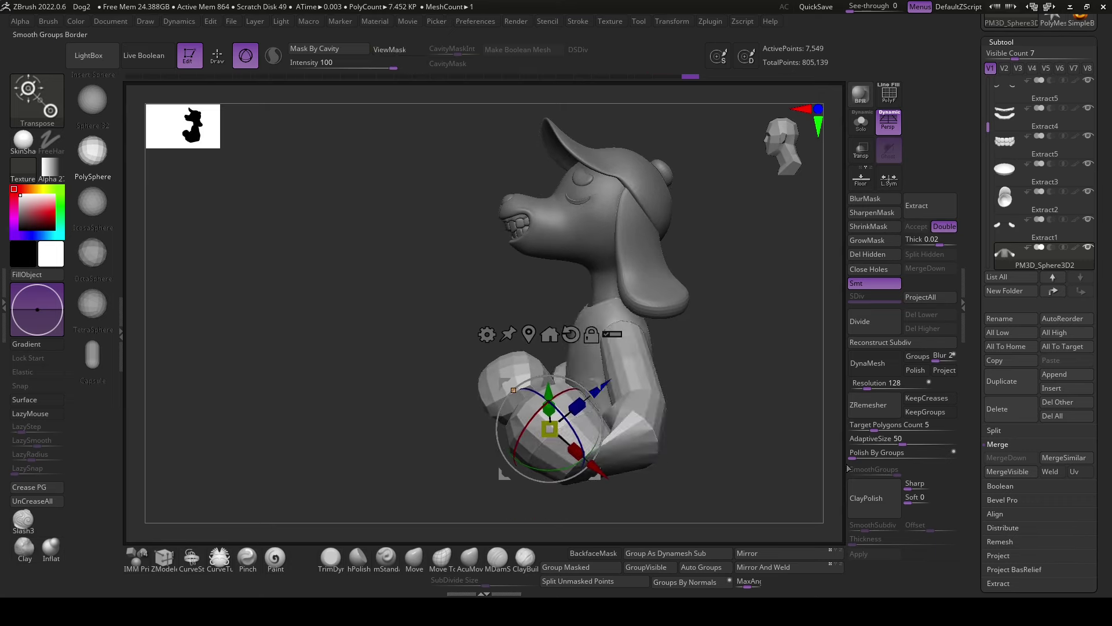
pyautogui.click(868, 404)
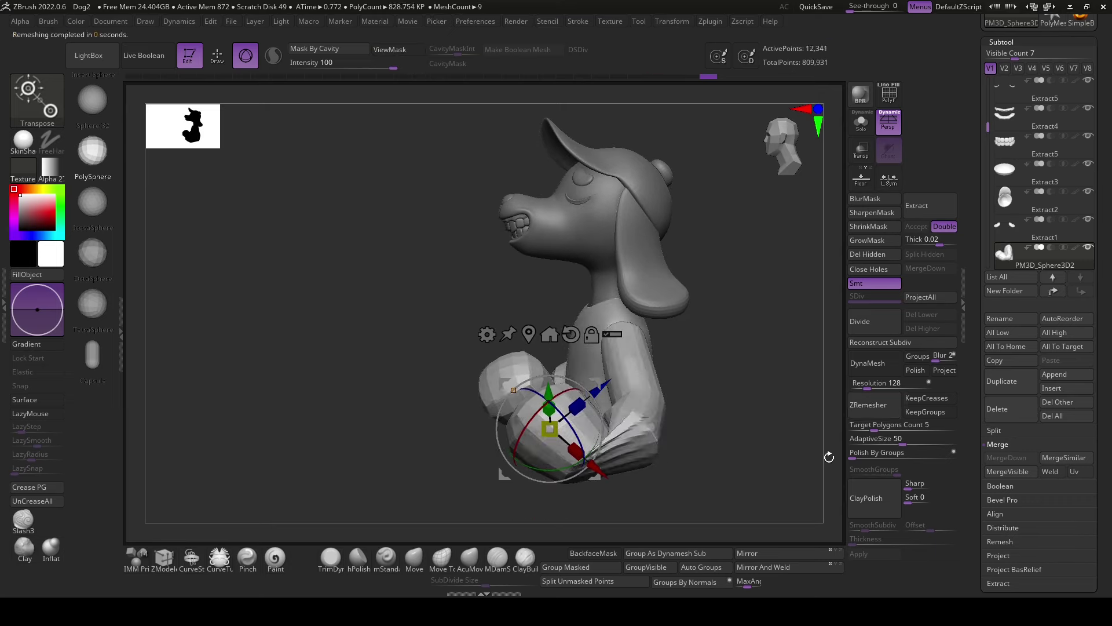
pyautogui.moveTo(868, 428); pyautogui.dragTo(852, 427)
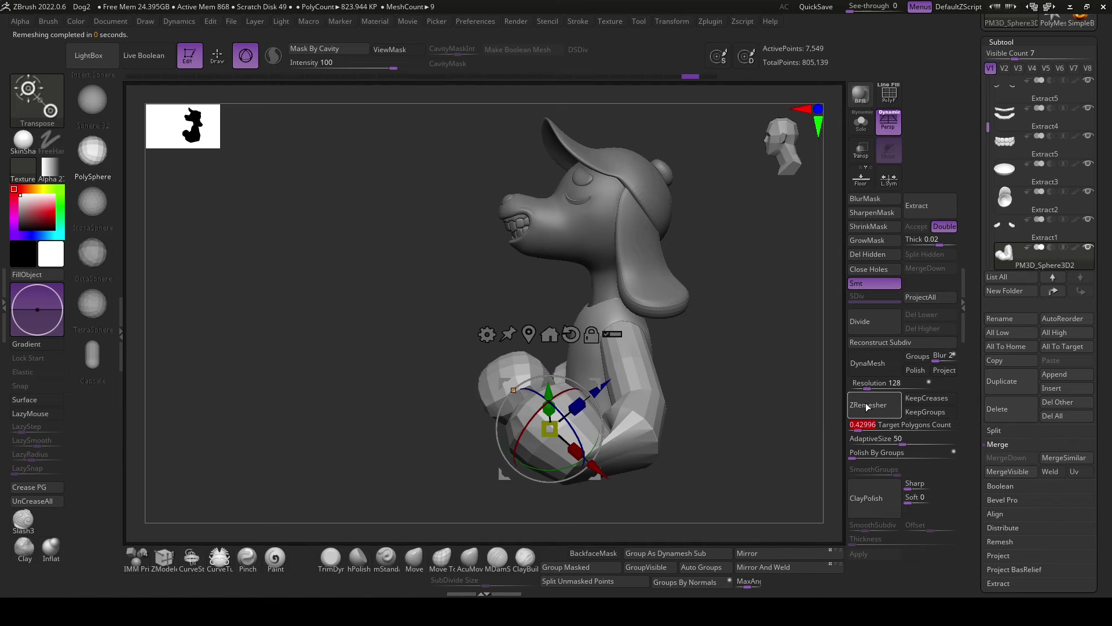
pyautogui.click(868, 404)
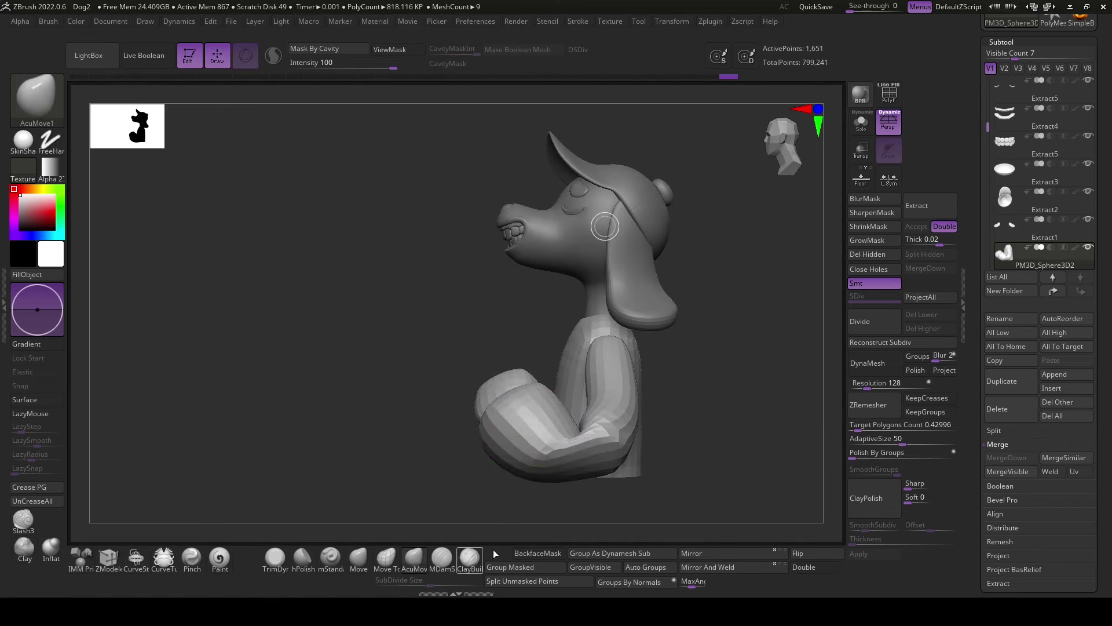
# - Swell the arm ends into big rounded fists with the Inflat brush
pyautogui.hotkey('ctrl', 'z')
pyautogui.press('space')
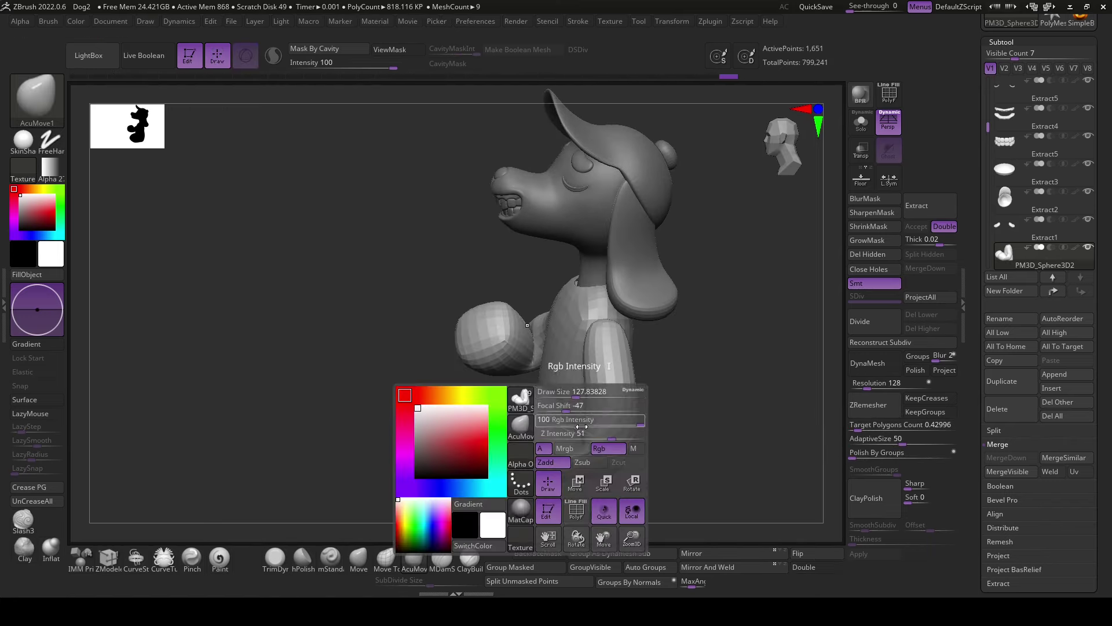
pyautogui.moveTo(642, 480)
pyautogui.mouseDown()
pyautogui.moveTo(673, 412)
pyautogui.moveTo(609, 348)
pyautogui.mouseUp()
pyautogui.moveTo(633, 429)
pyautogui.mouseDown()
pyautogui.moveTo(556, 417)
pyautogui.moveTo(586, 460)
pyautogui.moveTo(651, 460)
pyautogui.moveTo(615, 369)
pyautogui.mouseUp()
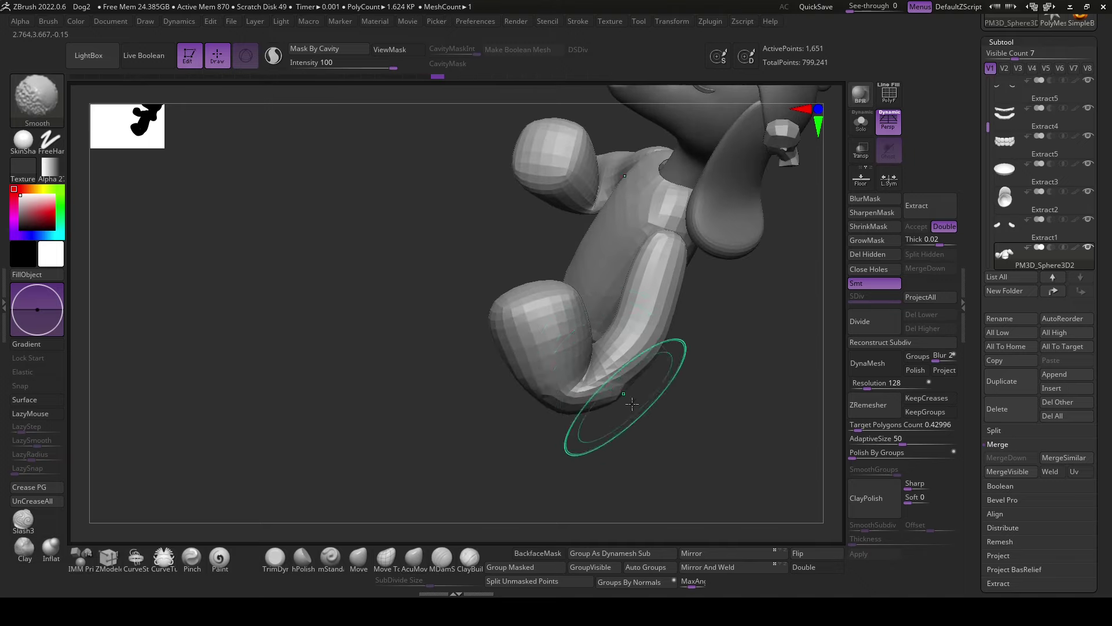
pyautogui.moveTo(603, 365); pyautogui.dragTo(640, 405, button='right')
pyautogui.press('b')
pyautogui.press('i')
pyautogui.press('n')
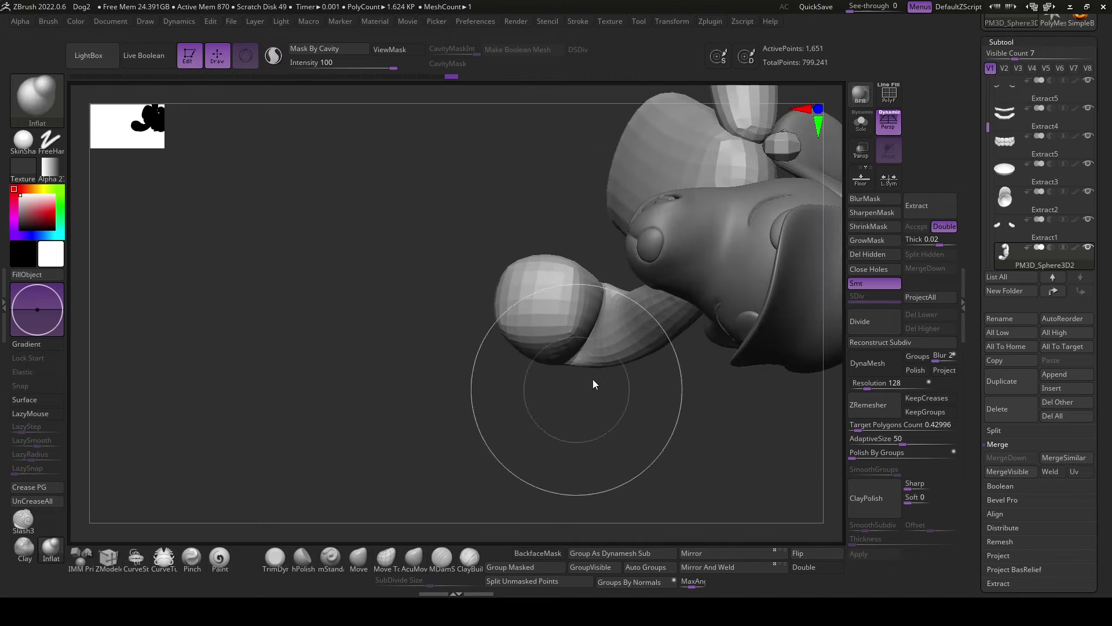
pyautogui.moveTo(603, 271)
pyautogui.mouseDown()
pyautogui.moveTo(581, 410)
pyautogui.moveTo(599, 415)
pyautogui.moveTo(582, 469)
pyautogui.moveTo(593, 351)
pyautogui.mouseUp()
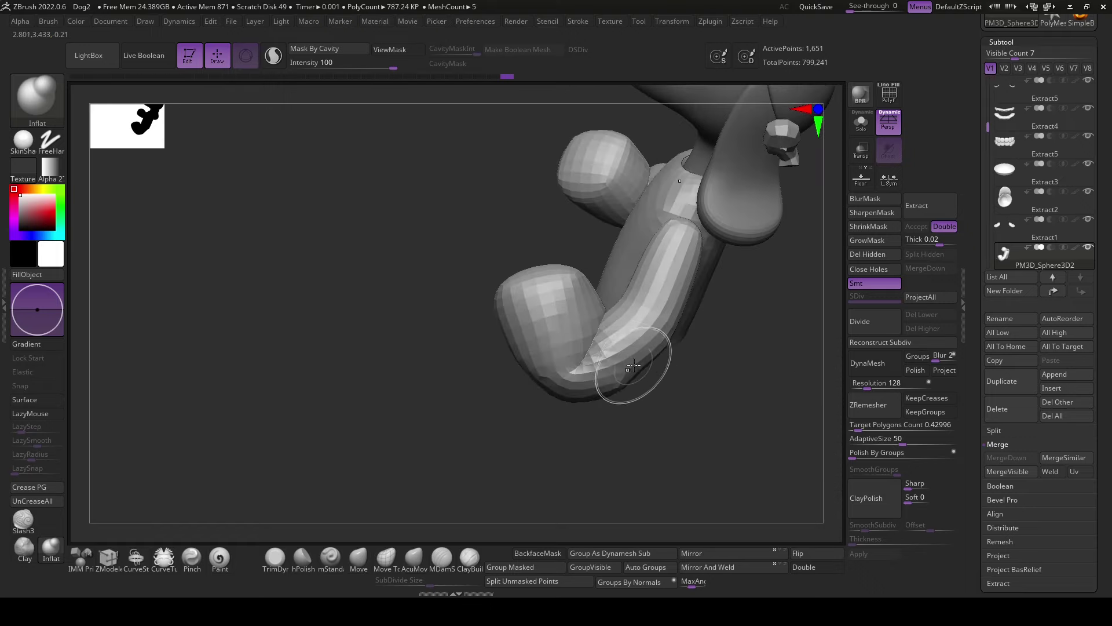
pyautogui.moveTo(634, 348)
pyautogui.mouseDown(button='right')
pyautogui.moveTo(666, 409)
pyautogui.moveTo(659, 368)
pyautogui.moveTo(678, 391)
pyautogui.mouseUp(button='right')
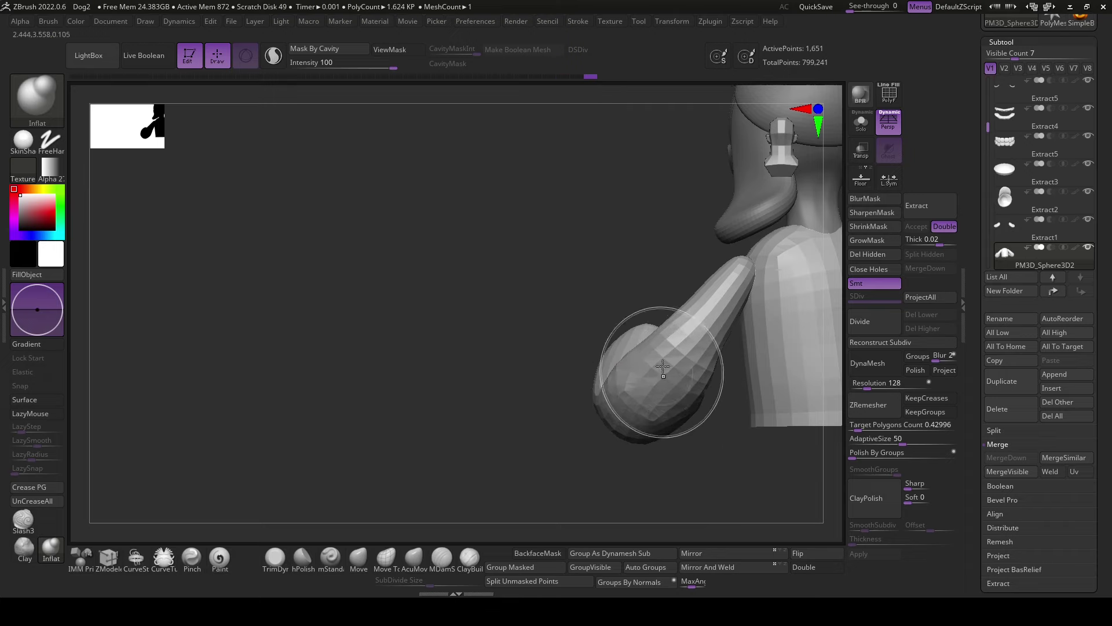
pyautogui.moveTo(663, 367)
pyautogui.mouseDown(button='right')
pyautogui.moveTo(697, 464)
pyautogui.moveTo(551, 510)
pyautogui.mouseUp(button='right')
# - Refine the forearm shapes with the AcuMove and Move Topological brushes
pyautogui.click(414, 557)
pyautogui.press('space')
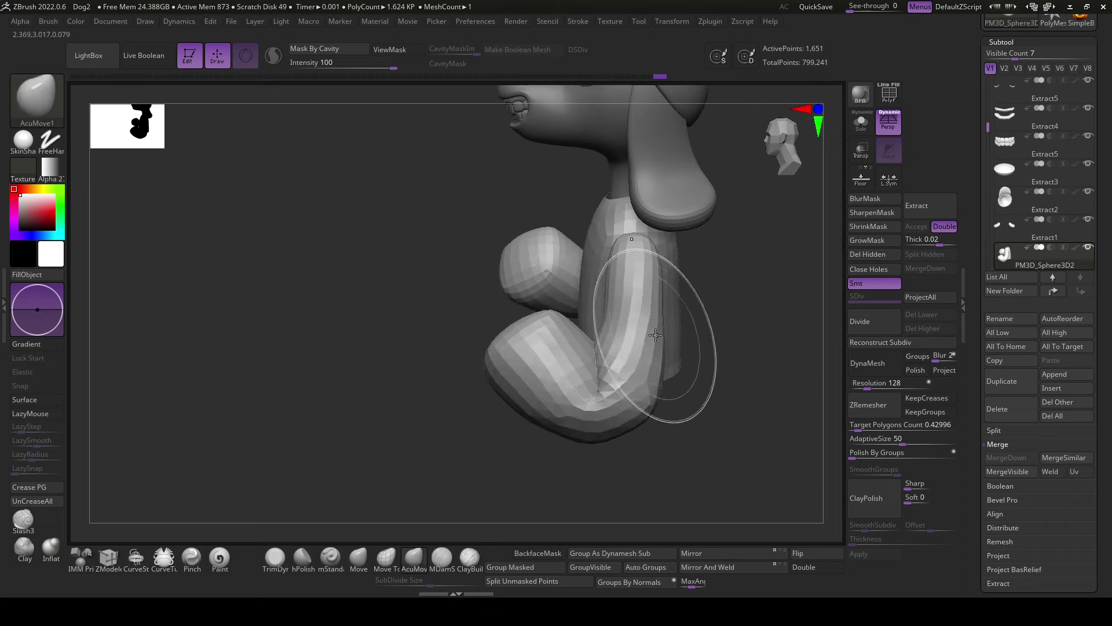
pyautogui.keyDown('shift'); pyautogui.moveTo(645, 252); pyautogui.dragTo(666, 255, button='right'); pyautogui.keyUp('shift')
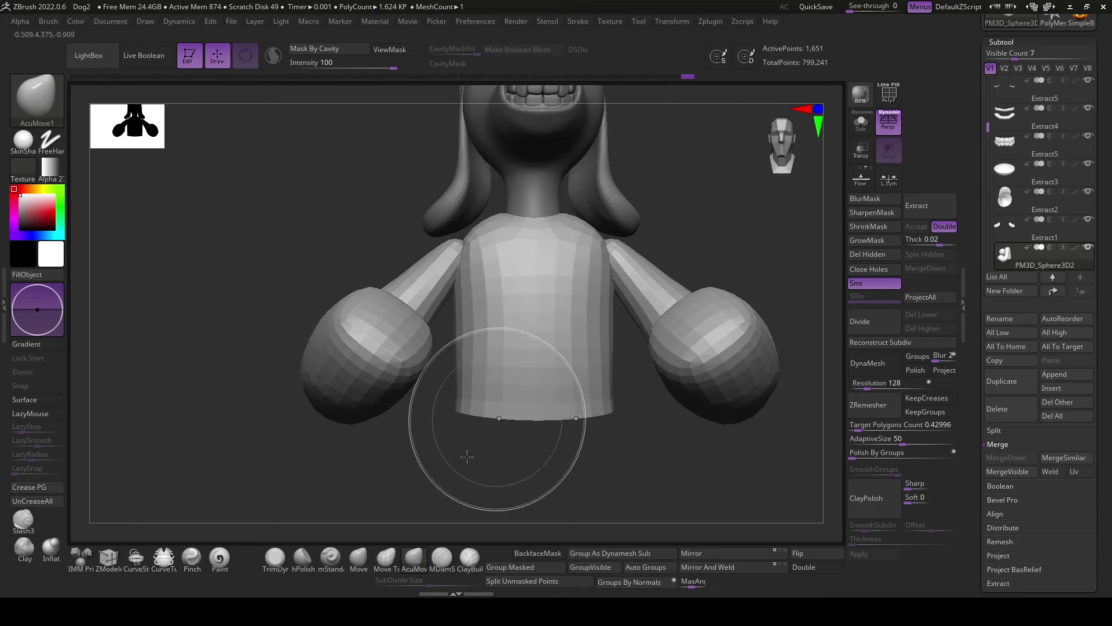
pyautogui.press('b')
pyautogui.press('m')
pyautogui.press('t')
pyautogui.press('space')
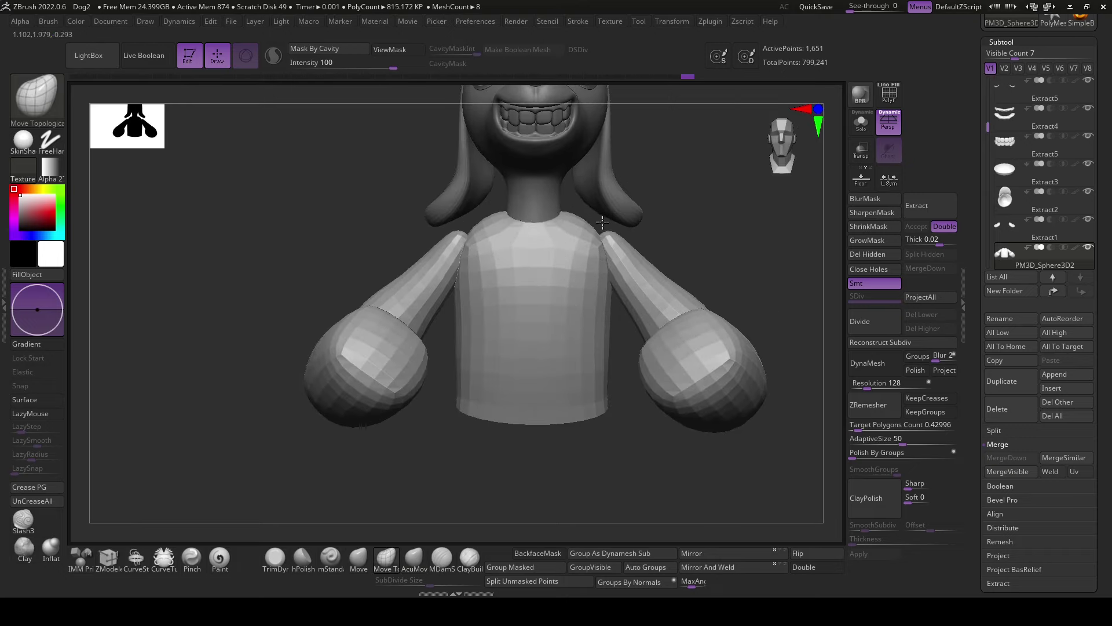
pyautogui.moveTo(724, 270); pyautogui.dragTo(635, 242, button='right')
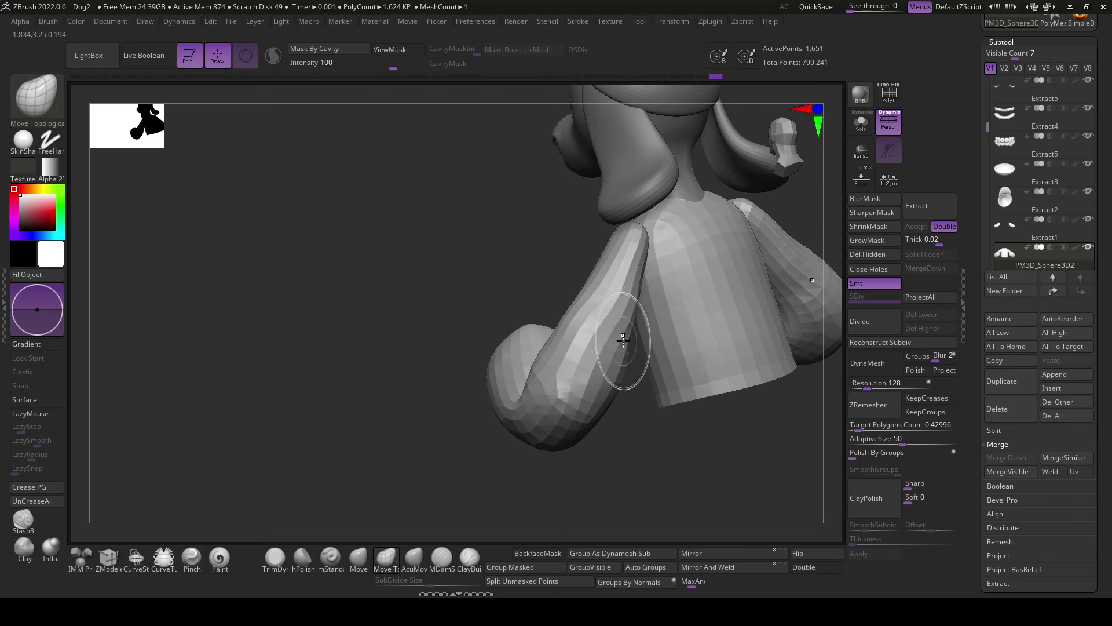
pyautogui.press('w')
pyautogui.moveTo(635, 479); pyautogui.dragTo(729, 423, button='right')
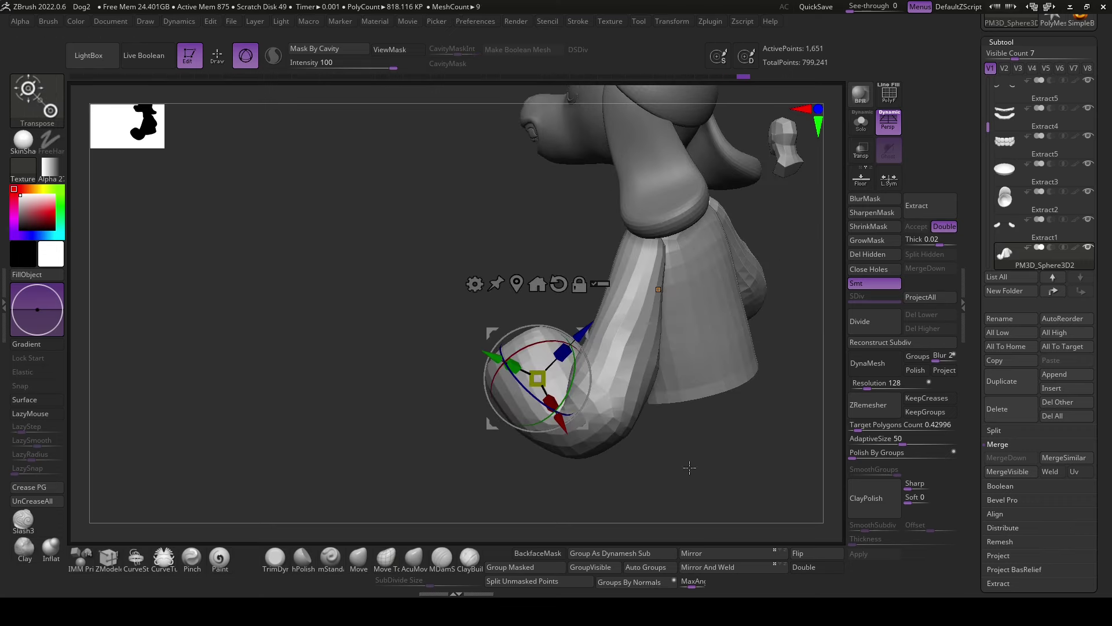
# - Rotate both arms around Y at the shoulders and move them down and inward
pyautogui.moveTo(690, 468); pyautogui.dragTo(767, 428, button='right')
pyautogui.moveTo(669, 311); pyautogui.dragTo(638, 328)
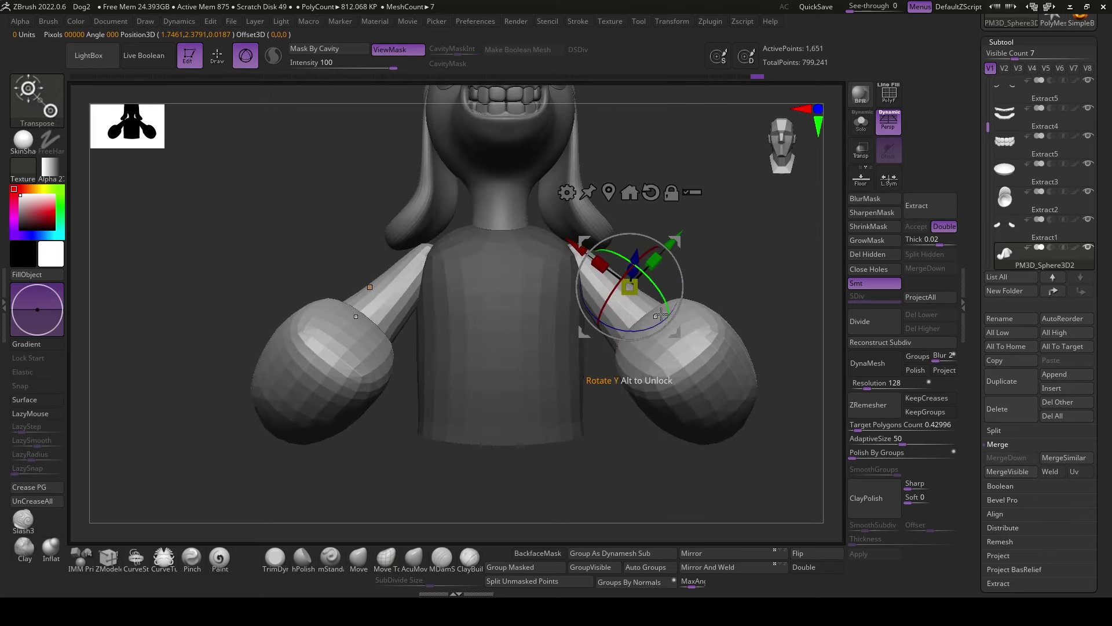
pyautogui.moveTo(679, 247); pyautogui.dragTo(671, 255)
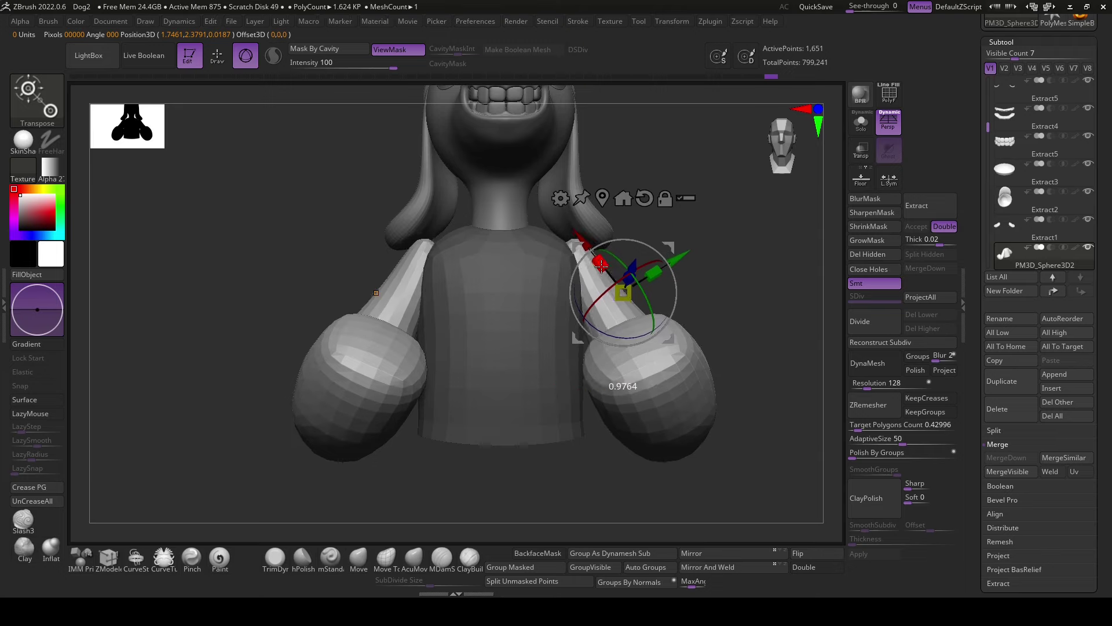
pyautogui.moveTo(632, 298)
pyautogui.mouseDown(button='right')
pyautogui.moveTo(675, 286)
pyautogui.moveTo(672, 264)
pyautogui.mouseUp(button='right')
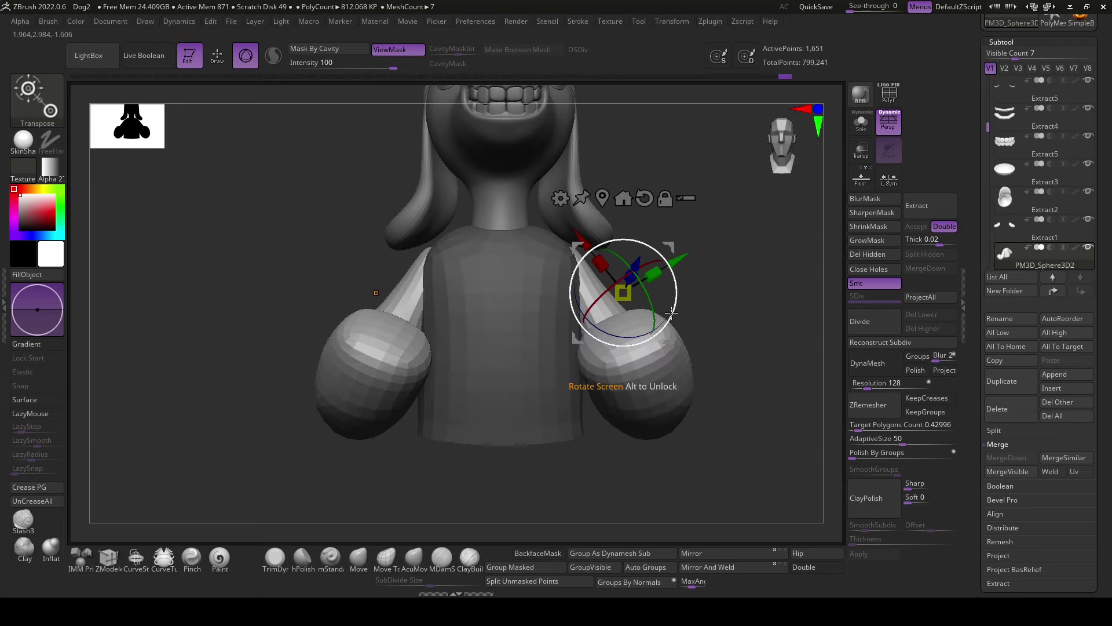
pyautogui.moveTo(672, 263); pyautogui.dragTo(671, 260)
pyautogui.moveTo(670, 260)
pyautogui.mouseDown(button='right')
pyautogui.moveTo(745, 373)
pyautogui.moveTo(670, 335)
pyautogui.mouseUp(button='right')
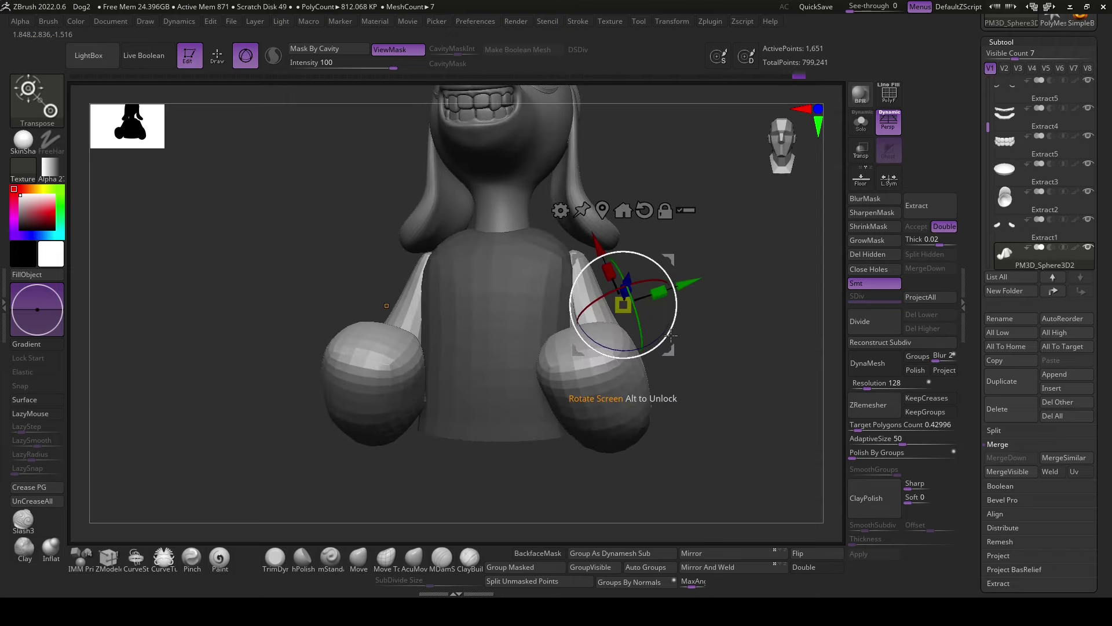
pyautogui.moveTo(667, 333); pyautogui.dragTo(672, 272)
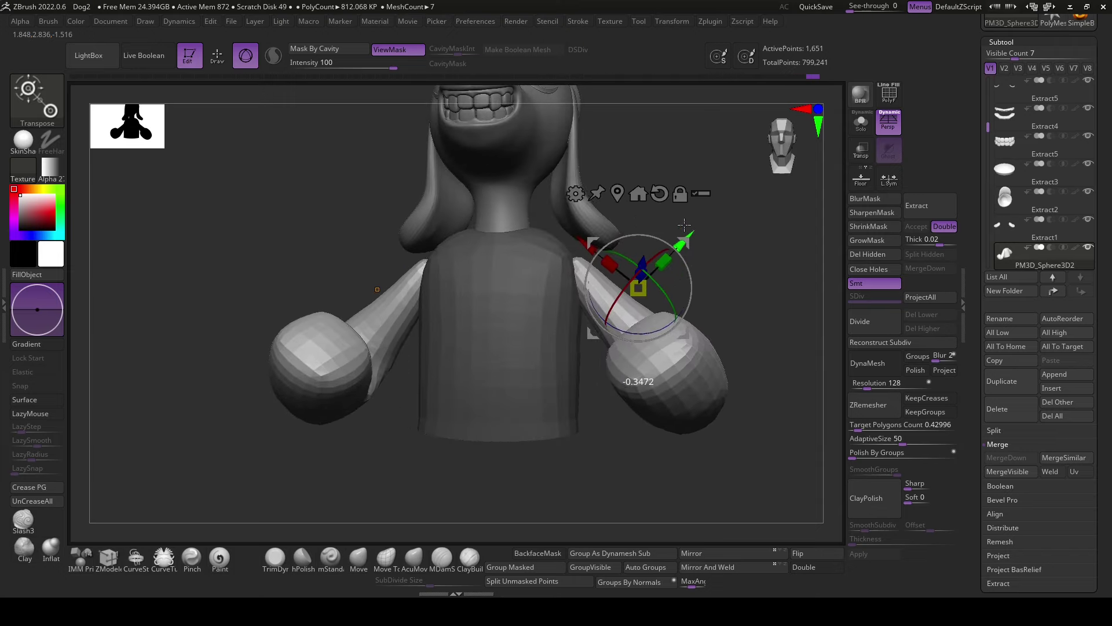
pyautogui.moveTo(672, 272); pyautogui.dragTo(679, 237, button='right')
pyautogui.moveTo(478, 541); pyautogui.dragTo(652, 321, button='right')
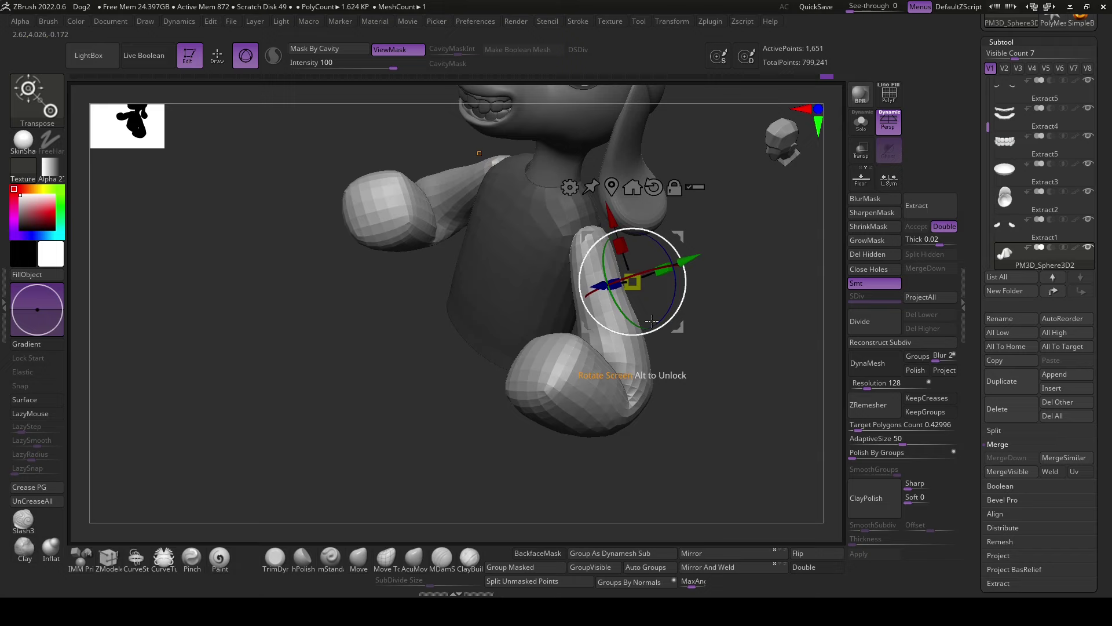
pyautogui.moveTo(677, 235); pyautogui.dragTo(681, 249)
pyautogui.moveTo(681, 249)
pyautogui.mouseDown(button='right')
pyautogui.moveTo(742, 343)
pyautogui.moveTo(632, 284)
pyautogui.mouseUp(button='right')
# - Make the sweater torso the active part and orbit around it to inspect the shoulders
pyautogui.click(505, 324)
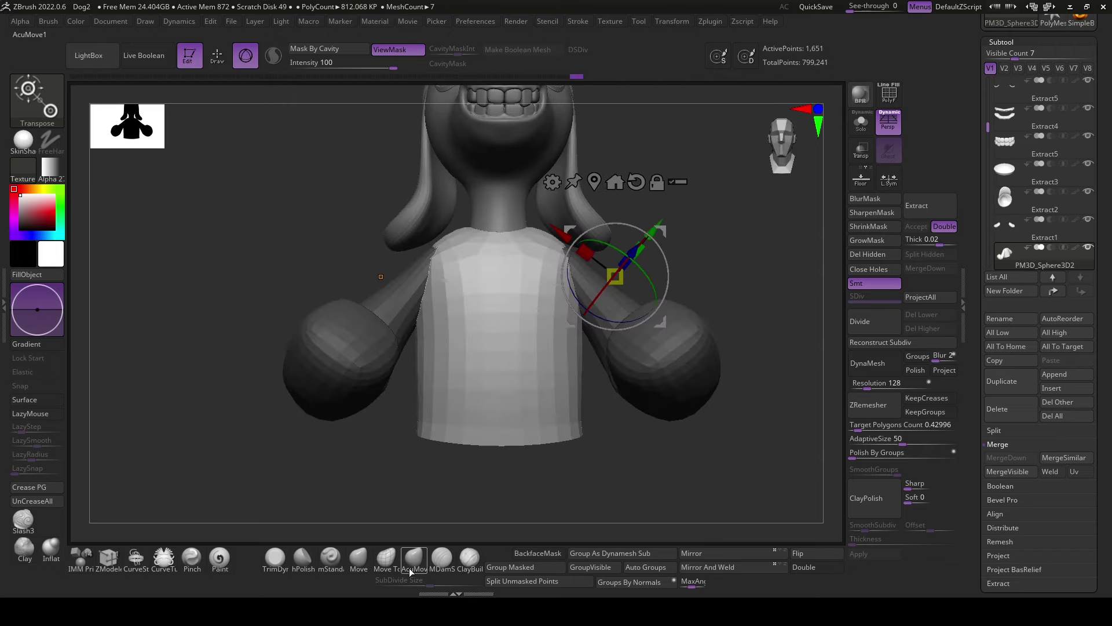
pyautogui.click(413, 557)
pyautogui.moveTo(574, 246)
pyautogui.mouseDown(button='right')
pyautogui.moveTo(676, 303)
pyautogui.moveTo(728, 273)
pyautogui.mouseUp(button='right')
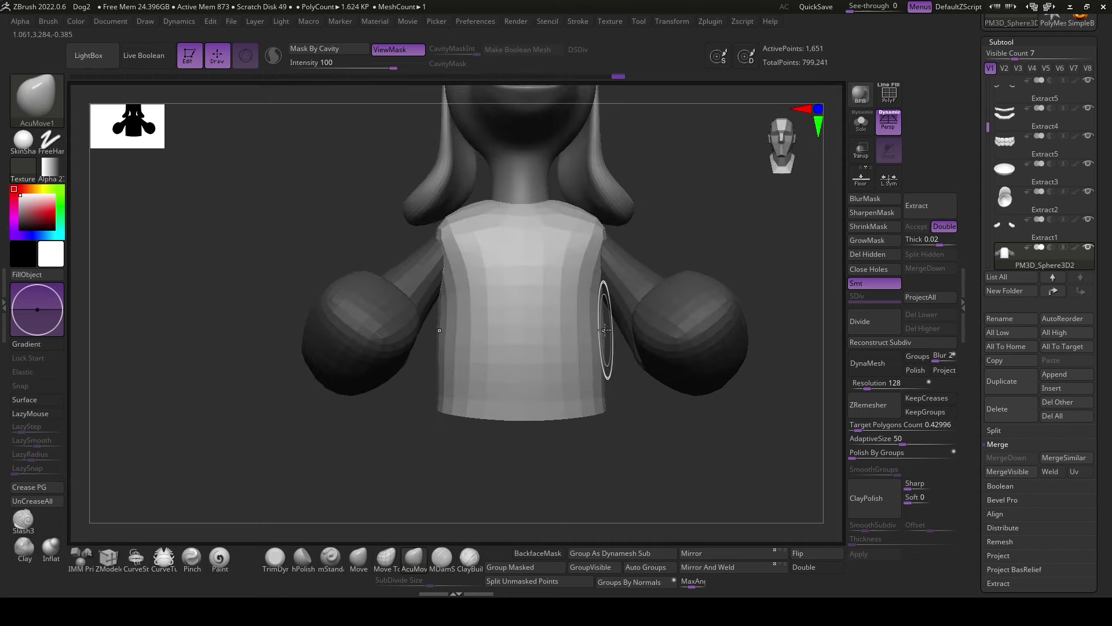
pyautogui.moveTo(565, 332)
pyautogui.mouseDown(button='right')
pyautogui.moveTo(665, 477)
pyautogui.moveTo(584, 485)
pyautogui.moveTo(486, 248)
pyautogui.mouseUp(button='right')
pyautogui.moveTo(648, 240)
pyautogui.mouseDown(button='right')
pyautogui.moveTo(738, 238)
pyautogui.moveTo(666, 253)
pyautogui.mouseUp(button='right')
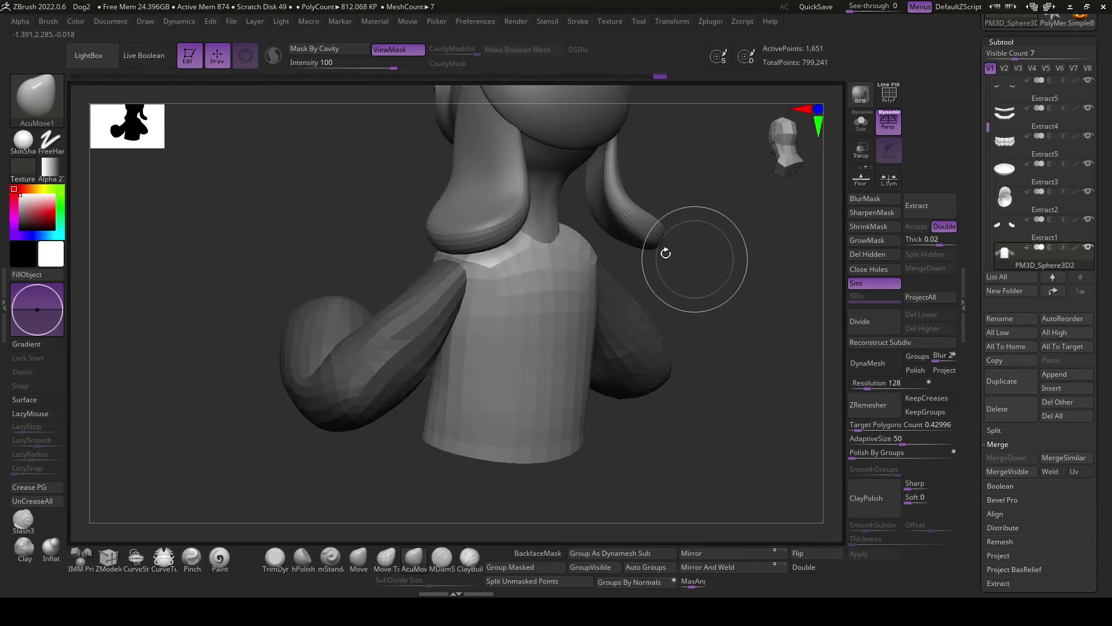
pyautogui.moveTo(555, 233)
pyautogui.mouseDown(button='right')
pyautogui.moveTo(556, 209)
pyautogui.moveTo(563, 229)
pyautogui.mouseUp(button='right')
pyautogui.moveTo(712, 399); pyautogui.dragTo(636, 248, button='right')
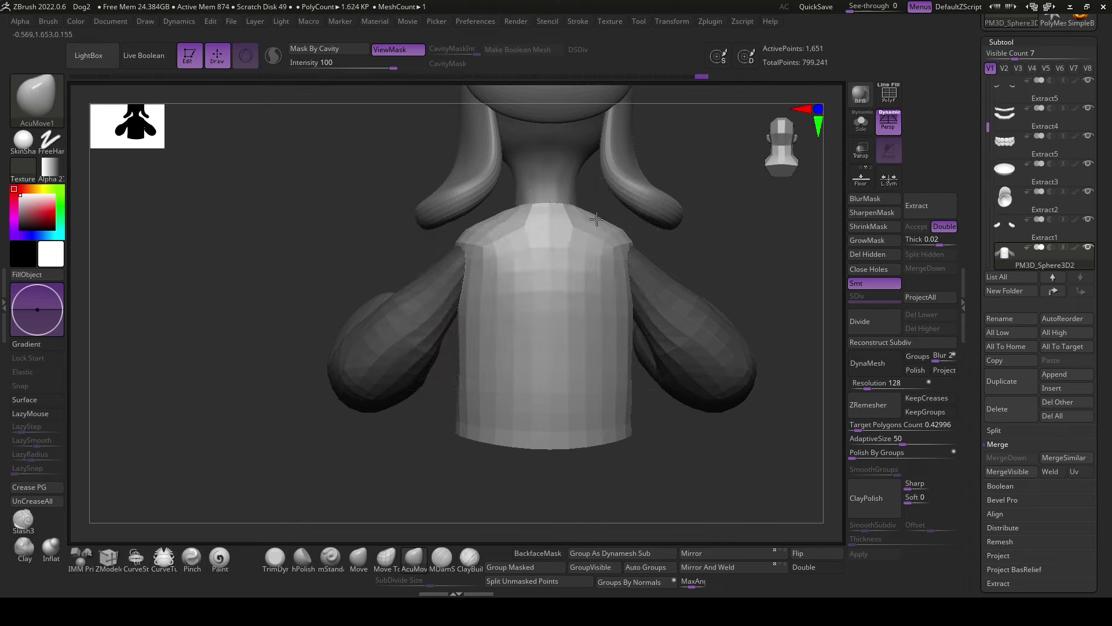
# - Undo the last arm edit, push in the top of the shoulders, and Shift-smooth them
pyautogui.hotkey('ctrl', 'z')
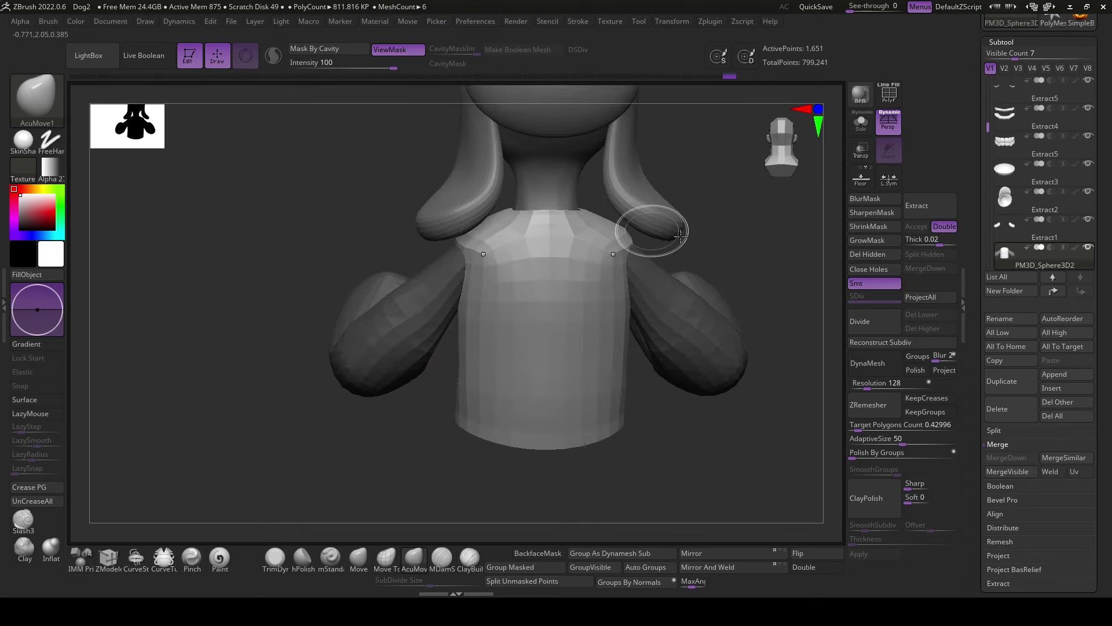
pyautogui.moveTo(680, 234)
pyautogui.mouseDown(button='right')
pyautogui.moveTo(585, 404)
pyautogui.moveTo(673, 253)
pyautogui.mouseUp(button='right')
pyautogui.moveTo(654, 199); pyautogui.dragTo(654, 191)
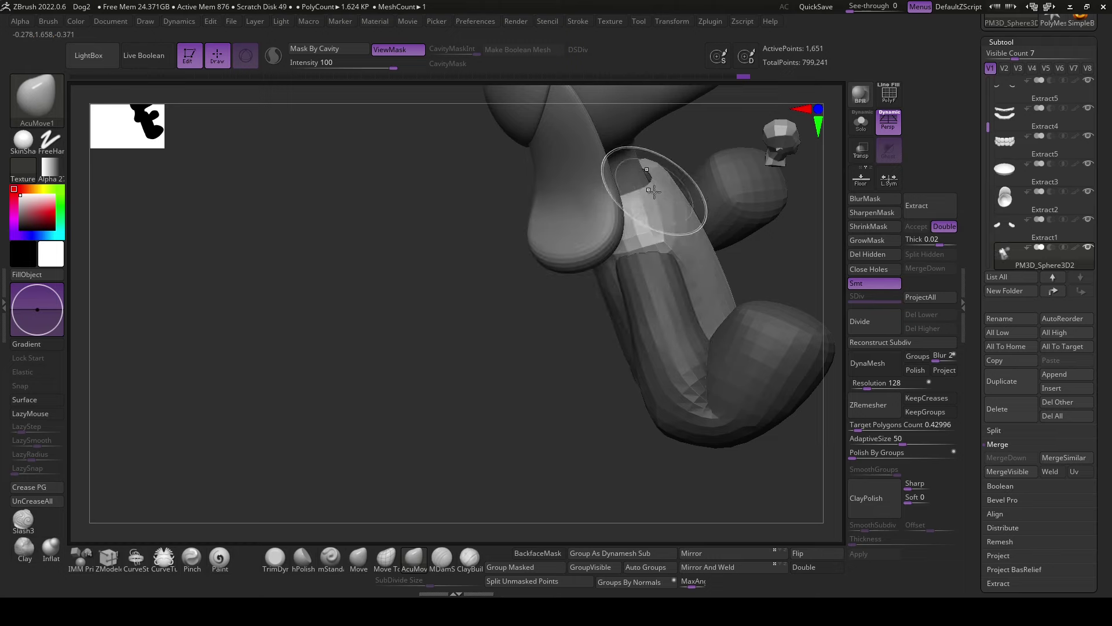
pyautogui.moveTo(690, 224); pyautogui.dragTo(744, 299, button='right')
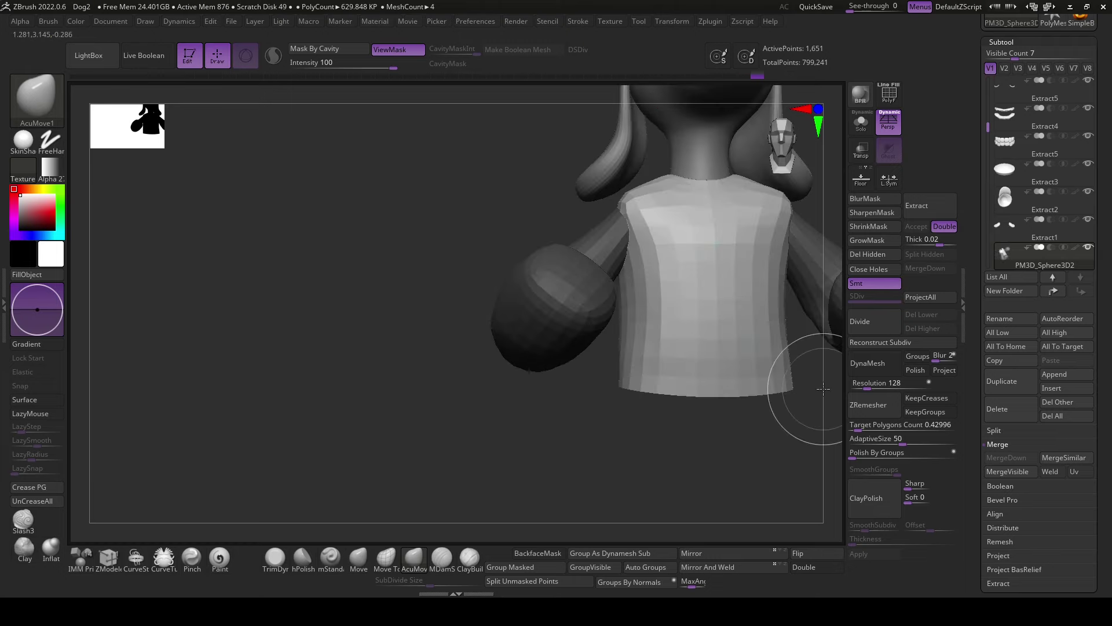
pyautogui.moveTo(823, 388); pyautogui.dragTo(693, 457, button='right')
pyautogui.press('space')
pyautogui.press('shift')
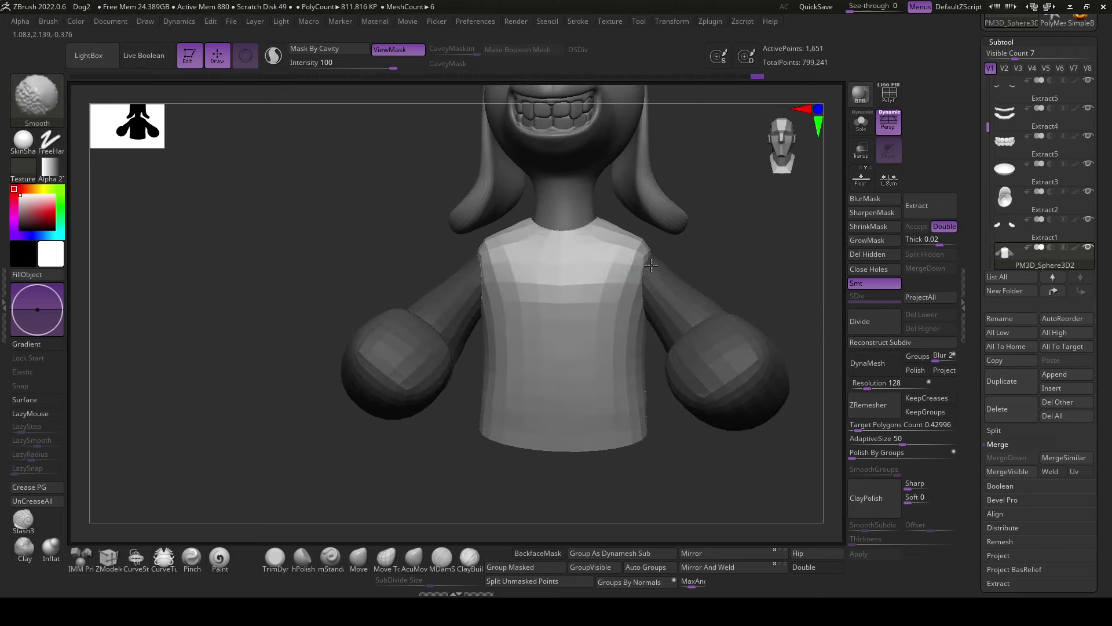
# - Pull both round hands slightly upward so the arms sit against the torso
pyautogui.moveTo(652, 266); pyautogui.dragTo(674, 263, button='right')
pyautogui.press('space')
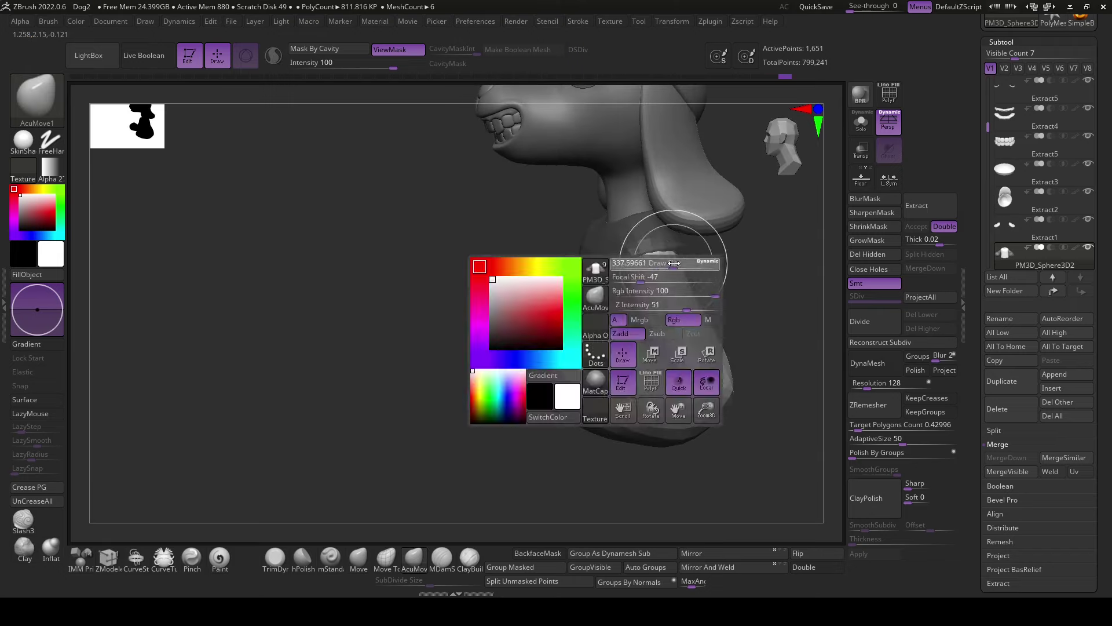
pyautogui.moveTo(648, 250); pyautogui.dragTo(648, 282, button='right')
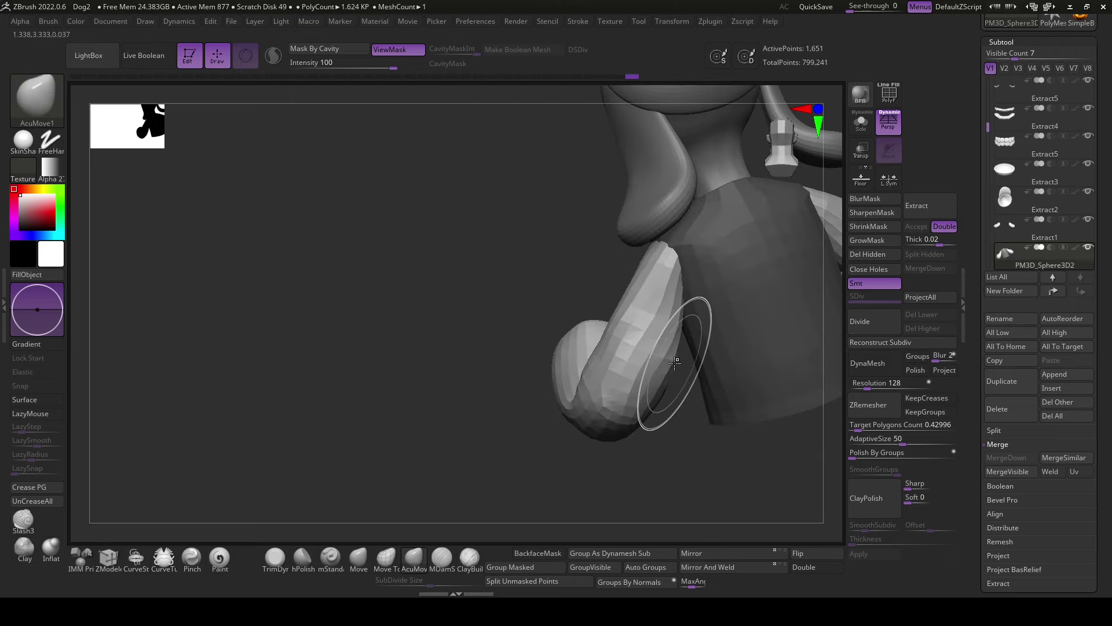
pyautogui.moveTo(594, 371)
pyautogui.mouseDown(button='right')
pyautogui.moveTo(611, 467)
pyautogui.moveTo(525, 350)
pyautogui.moveTo(639, 483)
pyautogui.moveTo(527, 335)
pyautogui.mouseUp(button='right')
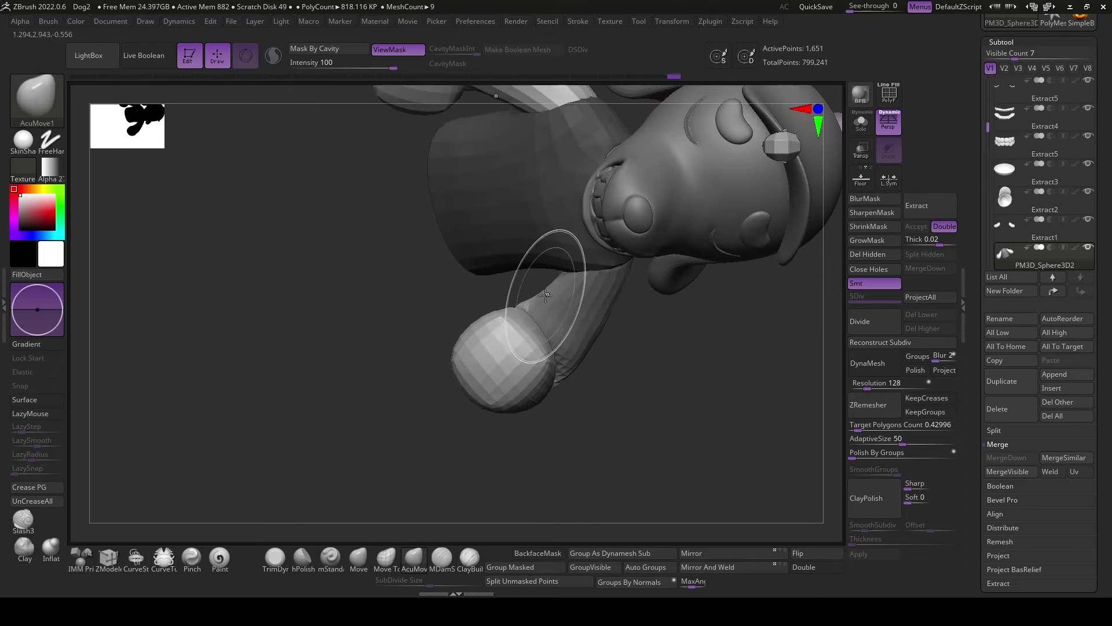
pyautogui.moveTo(545, 296)
pyautogui.mouseDown(button='right')
pyautogui.moveTo(670, 435)
pyautogui.moveTo(591, 393)
pyautogui.mouseUp(button='right')
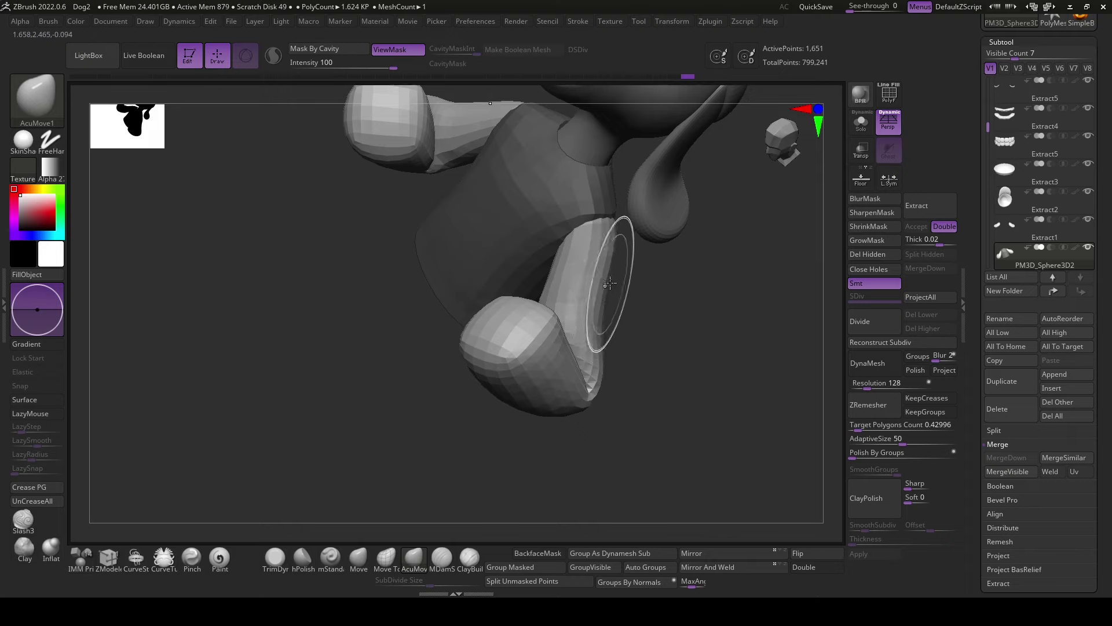
pyautogui.moveTo(610, 284)
pyautogui.mouseDown(button='right')
pyautogui.moveTo(693, 377)
pyautogui.moveTo(619, 278)
pyautogui.moveTo(705, 432)
pyautogui.moveTo(524, 488)
pyautogui.moveTo(648, 483)
pyautogui.mouseUp(button='right')
pyautogui.moveTo(610, 329); pyautogui.dragTo(616, 320)
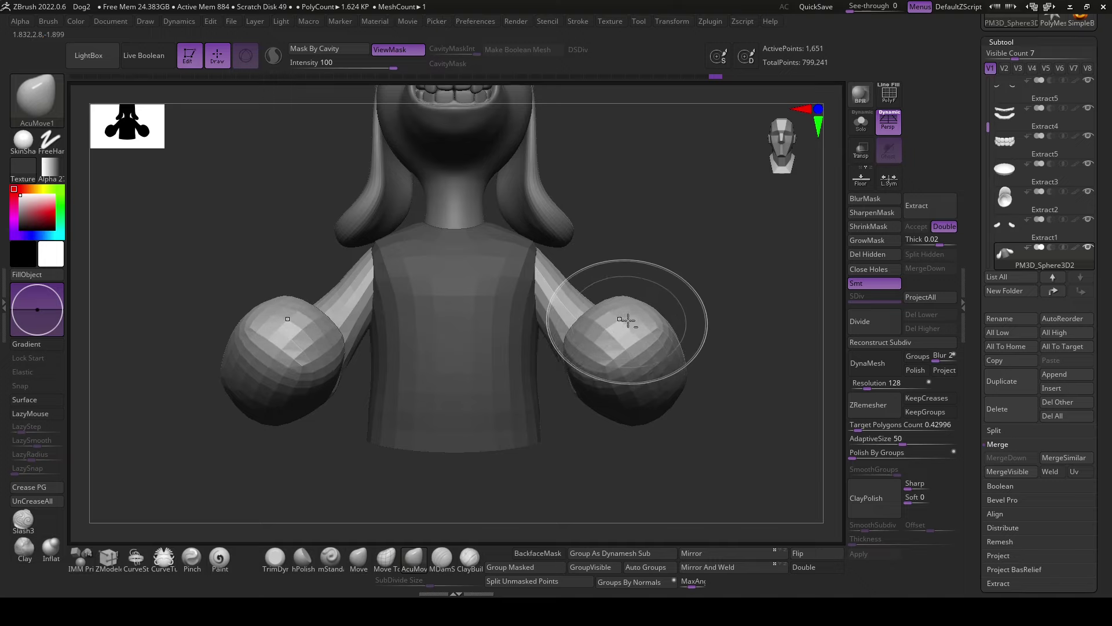
# - Tilt the torso toward the viewer and show PolyFrame with Shift+F
pyautogui.moveTo(728, 314)
pyautogui.mouseDown(button='right')
pyautogui.moveTo(671, 409)
pyautogui.moveTo(637, 274)
pyautogui.mouseUp(button='right')
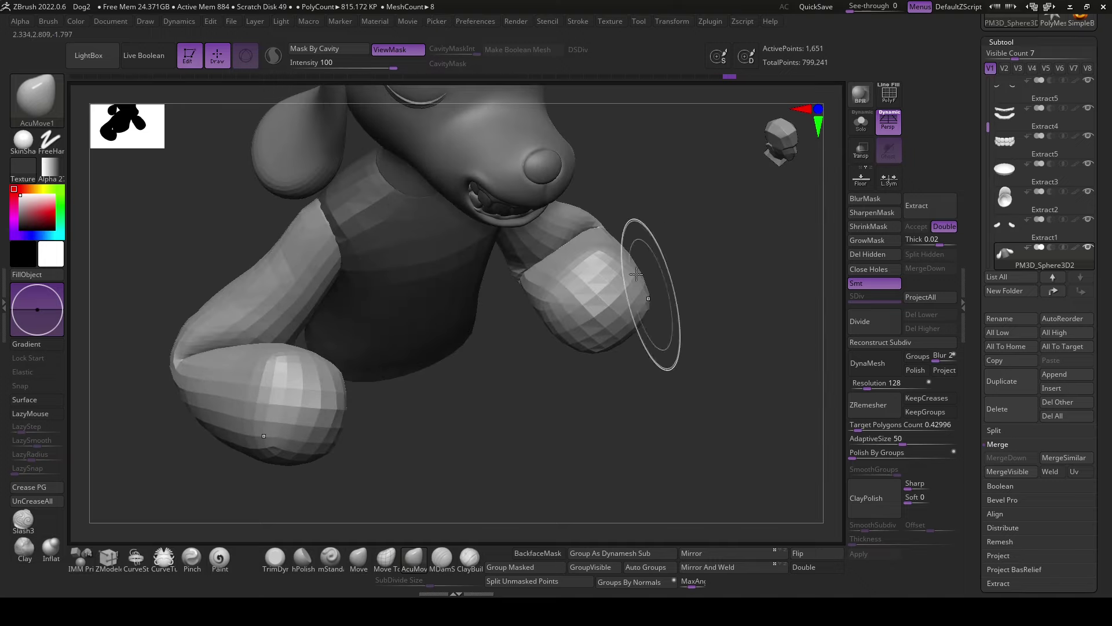
pyautogui.moveTo(567, 215)
pyautogui.mouseDown(button='right')
pyautogui.moveTo(665, 243)
pyautogui.moveTo(510, 241)
pyautogui.moveTo(509, 273)
pyautogui.moveTo(527, 294)
pyautogui.mouseUp(button='right')
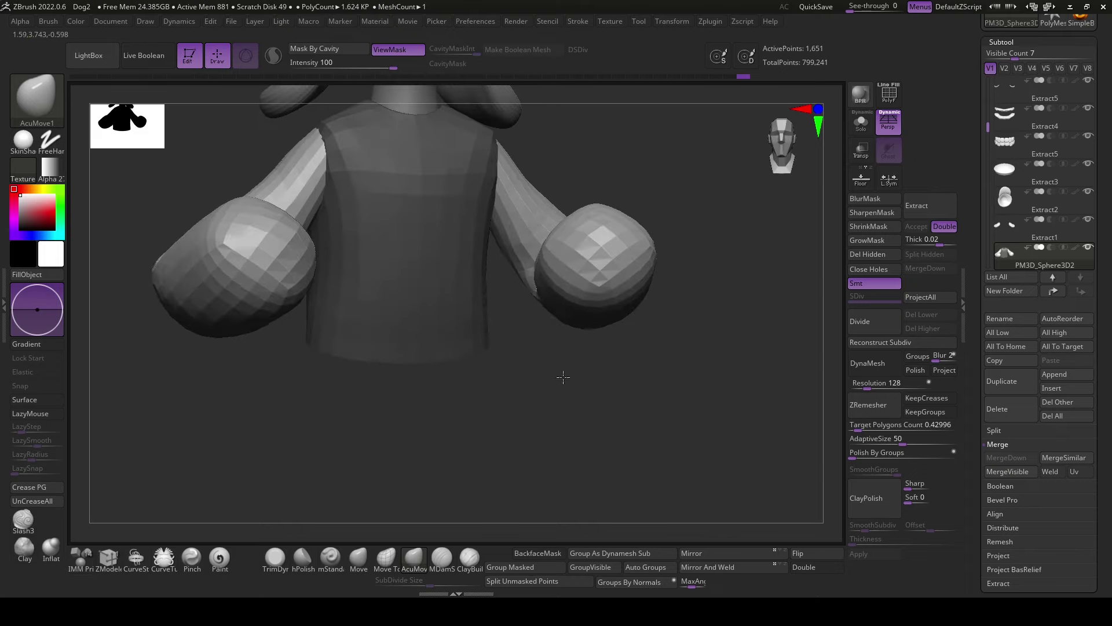
pyautogui.moveTo(564, 378)
pyautogui.mouseDown(button='right')
pyautogui.moveTo(608, 377)
pyautogui.moveTo(528, 314)
pyautogui.moveTo(603, 472)
pyautogui.moveTo(618, 411)
pyautogui.moveTo(614, 446)
pyautogui.moveTo(660, 473)
pyautogui.mouseUp(button='right')
pyautogui.press('space')
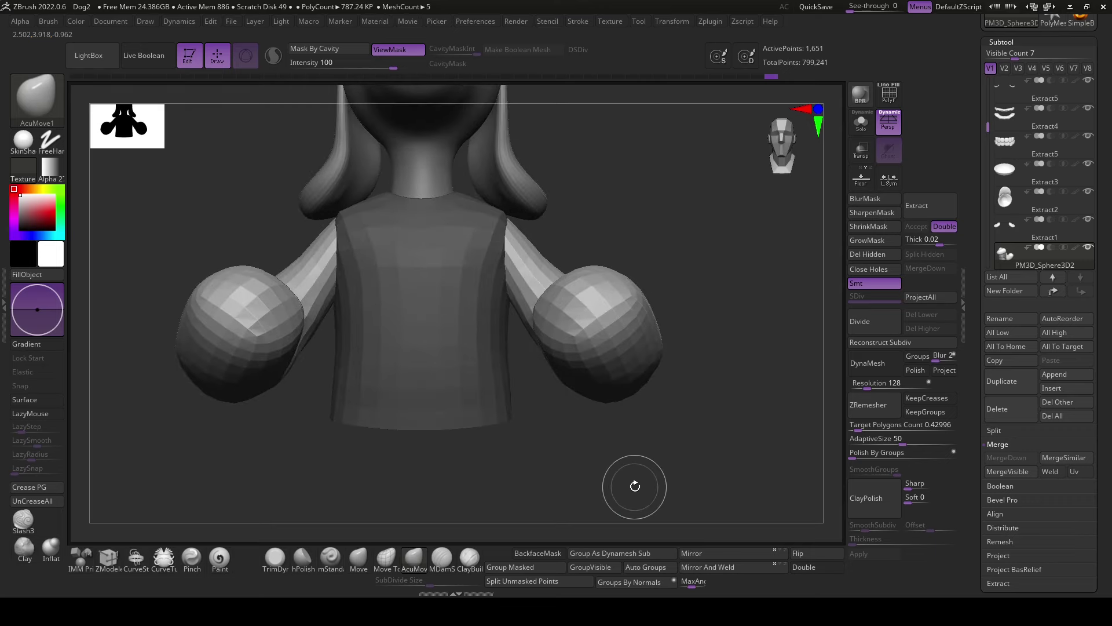
pyautogui.moveTo(745, 384)
pyautogui.mouseDown(button='right')
pyautogui.moveTo(718, 427)
pyautogui.moveTo(770, 360)
pyautogui.mouseUp(button='right')
pyautogui.hotkey('shift', 'f')
pyautogui.moveTo(777, 266)
pyautogui.mouseDown(button='right')
pyautogui.moveTo(770, 315)
pyautogui.moveTo(685, 416)
pyautogui.moveTo(757, 370)
pyautogui.moveTo(535, 199)
pyautogui.moveTo(656, 274)
pyautogui.mouseUp(button='right')
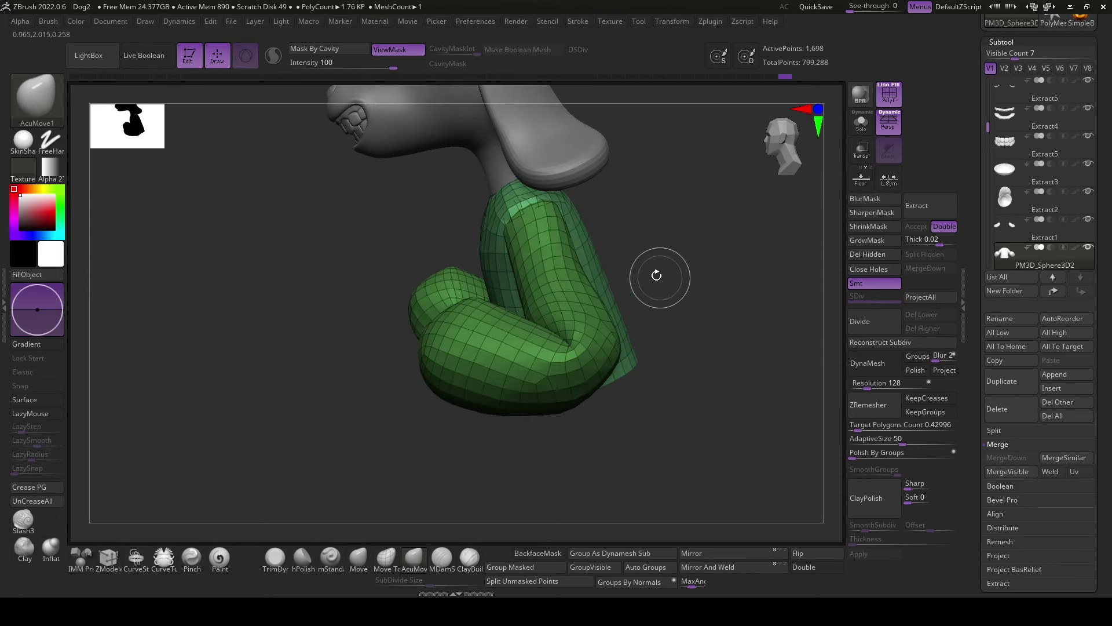
# - Polygroup the masked round fists separately from the green sweater torso and arms
pyautogui.rightClick(575, 256)
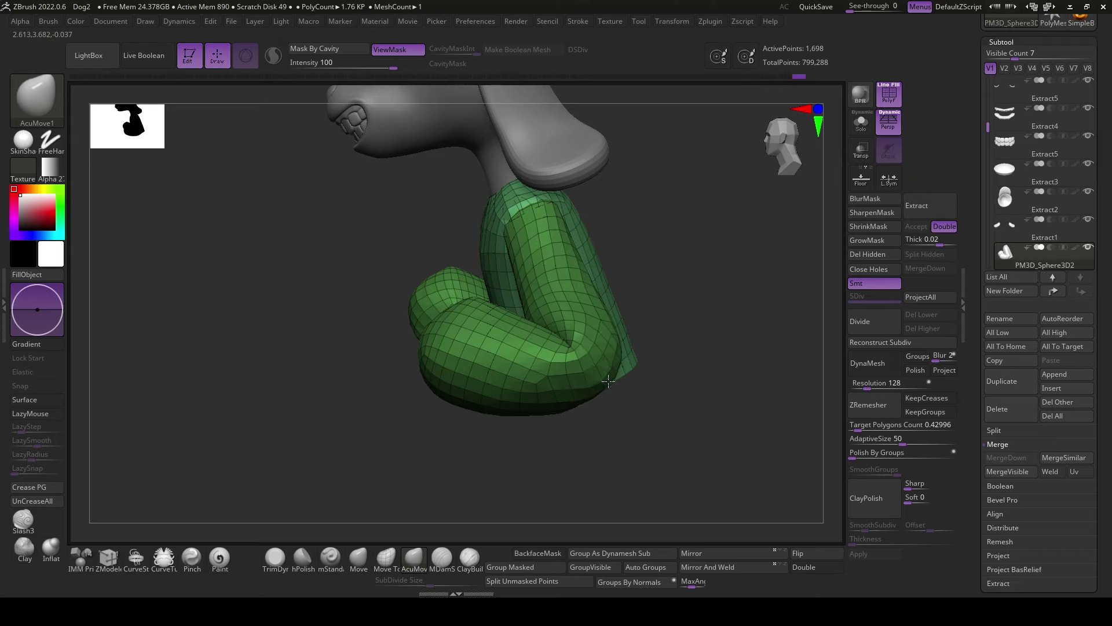
pyautogui.moveTo(618, 347)
pyautogui.mouseDown(button='right')
pyautogui.moveTo(632, 359)
pyautogui.moveTo(605, 441)
pyautogui.moveTo(668, 371)
pyautogui.moveTo(640, 452)
pyautogui.moveTo(676, 467)
pyautogui.moveTo(560, 472)
pyautogui.moveTo(635, 438)
pyautogui.moveTo(651, 269)
pyautogui.mouseUp(button='right')
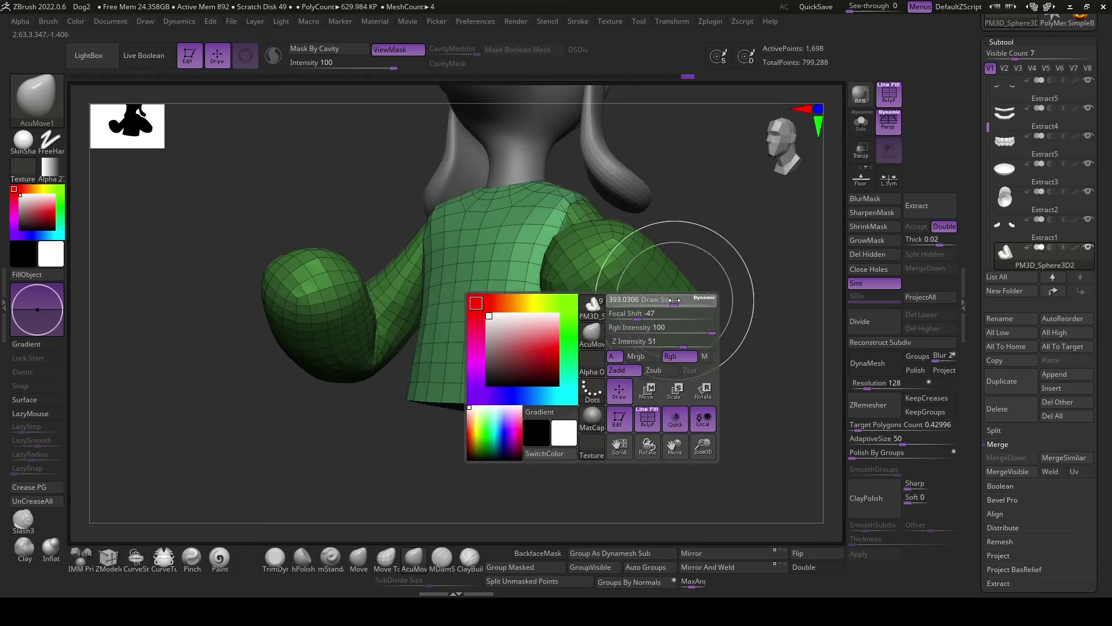
pyautogui.moveTo(673, 371)
pyautogui.mouseDown(button='right')
pyautogui.moveTo(638, 447)
pyautogui.moveTo(656, 433)
pyautogui.mouseUp(button='right')
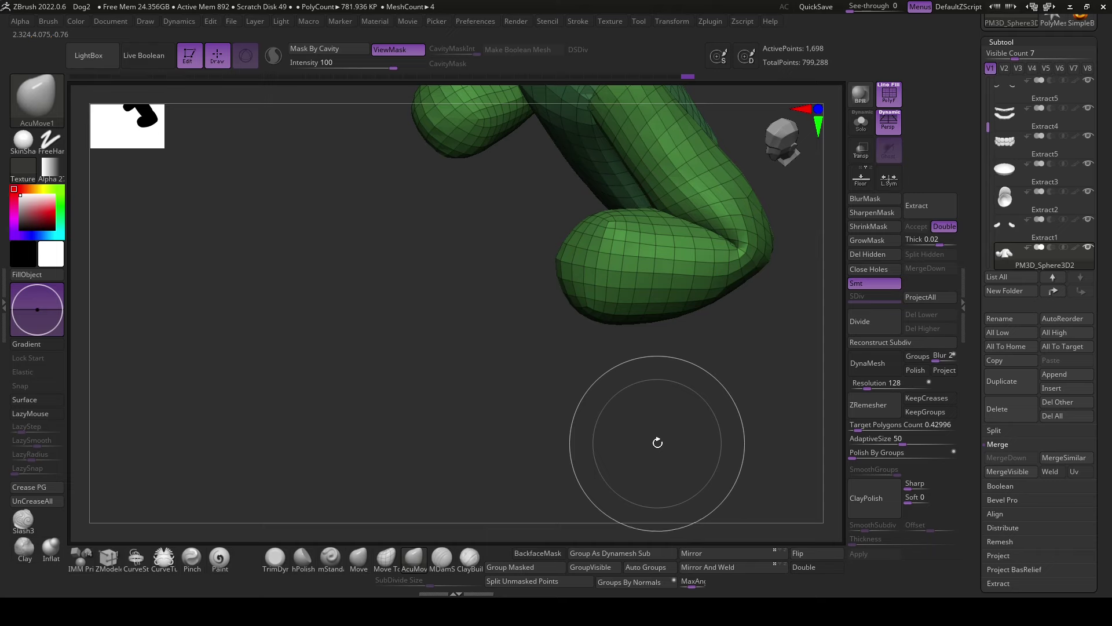
pyautogui.press('r')
pyautogui.moveTo(657, 443)
pyautogui.mouseDown(button='right')
pyautogui.moveTo(730, 293)
pyautogui.moveTo(732, 336)
pyautogui.moveTo(803, 285)
pyautogui.moveTo(680, 390)
pyautogui.moveTo(694, 256)
pyautogui.moveTo(740, 384)
pyautogui.moveTo(622, 164)
pyautogui.mouseUp(button='right')
pyautogui.click(436, 567)
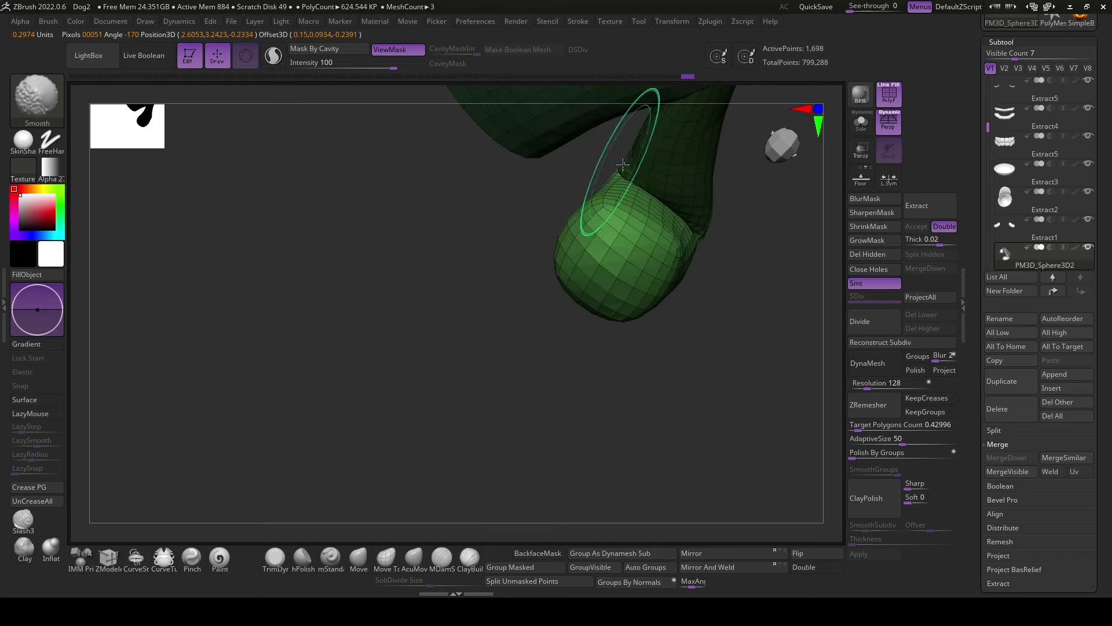
pyautogui.moveTo(724, 294)
pyautogui.mouseDown(button='right')
pyautogui.moveTo(720, 272)
pyautogui.moveTo(732, 405)
pyautogui.moveTo(668, 195)
pyautogui.mouseUp(button='right')
pyautogui.press('space')
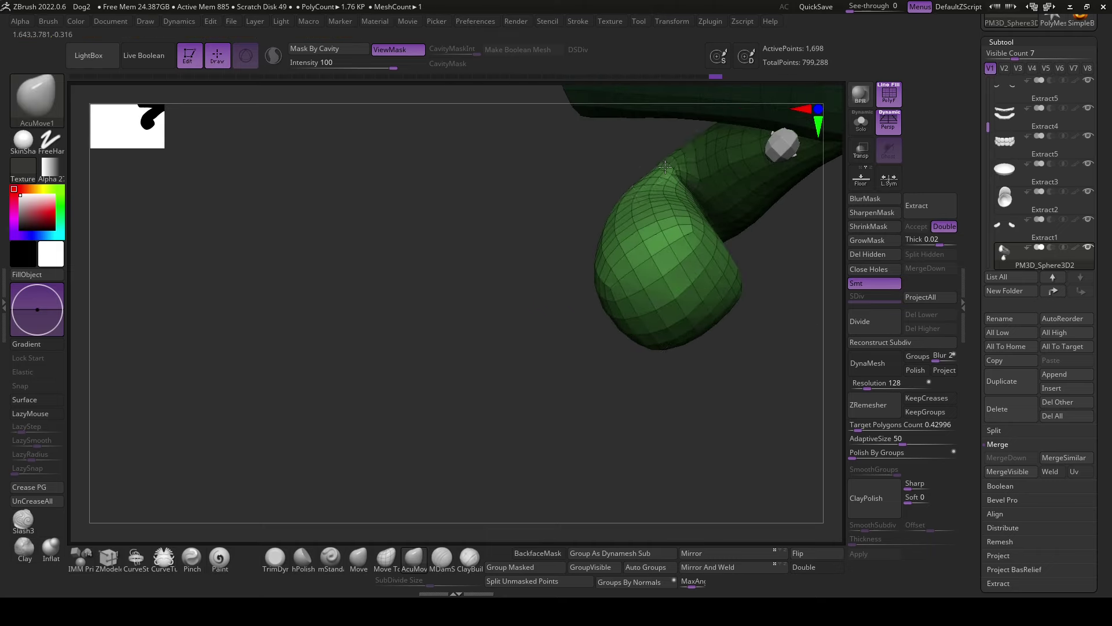
pyautogui.moveTo(568, 350)
pyautogui.mouseDown(button='right')
pyautogui.moveTo(621, 210)
pyautogui.moveTo(661, 423)
pyautogui.moveTo(614, 174)
pyautogui.moveTo(725, 348)
pyautogui.moveTo(761, 346)
pyautogui.moveTo(724, 366)
pyautogui.moveTo(621, 522)
pyautogui.moveTo(638, 406)
pyautogui.moveTo(614, 434)
pyautogui.moveTo(646, 439)
pyautogui.moveTo(675, 414)
pyautogui.moveTo(681, 442)
pyautogui.moveTo(723, 420)
pyautogui.moveTo(681, 469)
pyautogui.mouseUp(button='right')
pyautogui.click(525, 566)
# - Merge torso, arms and hands with Remesh By Union and accept the result
pyautogui.press('w')
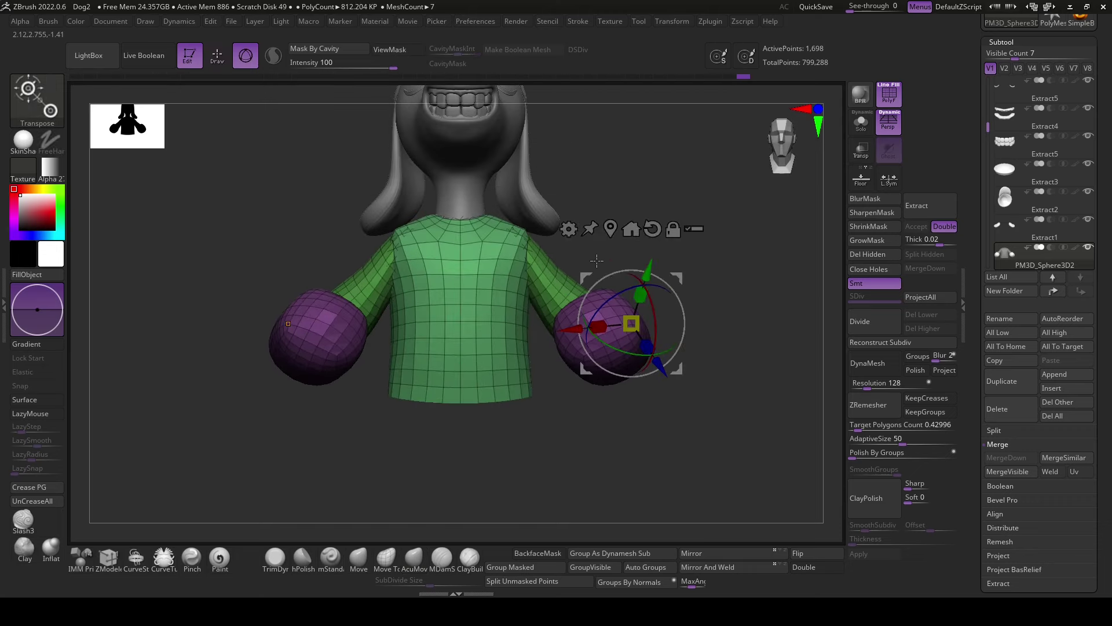
pyautogui.click(610, 226)
pyautogui.click(398, 211)
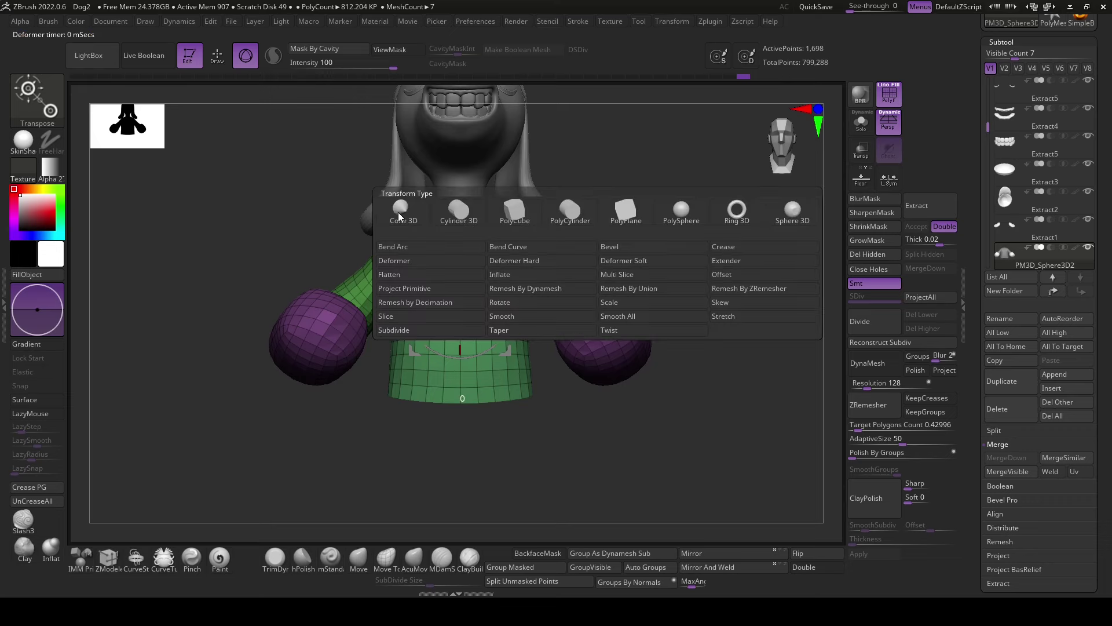
pyautogui.click(658, 294)
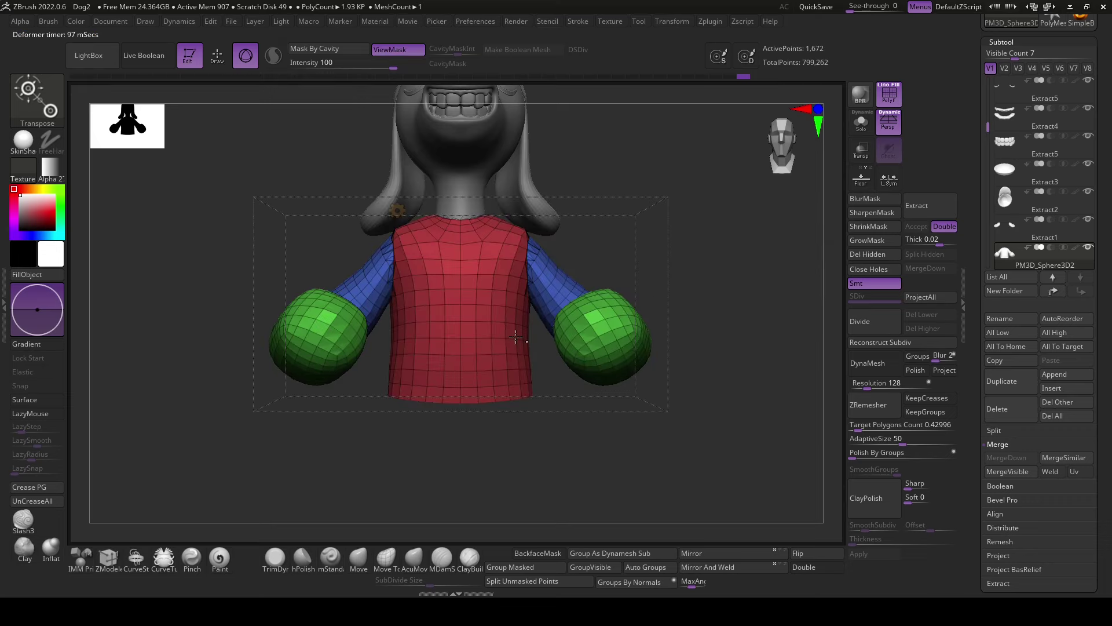
pyautogui.click(401, 209)
pyautogui.click(601, 210)
# - Raise the ZRemesher target polygon count and retopologize the merged body keeping groups
pyautogui.moveTo(641, 430); pyautogui.dragTo(692, 462)
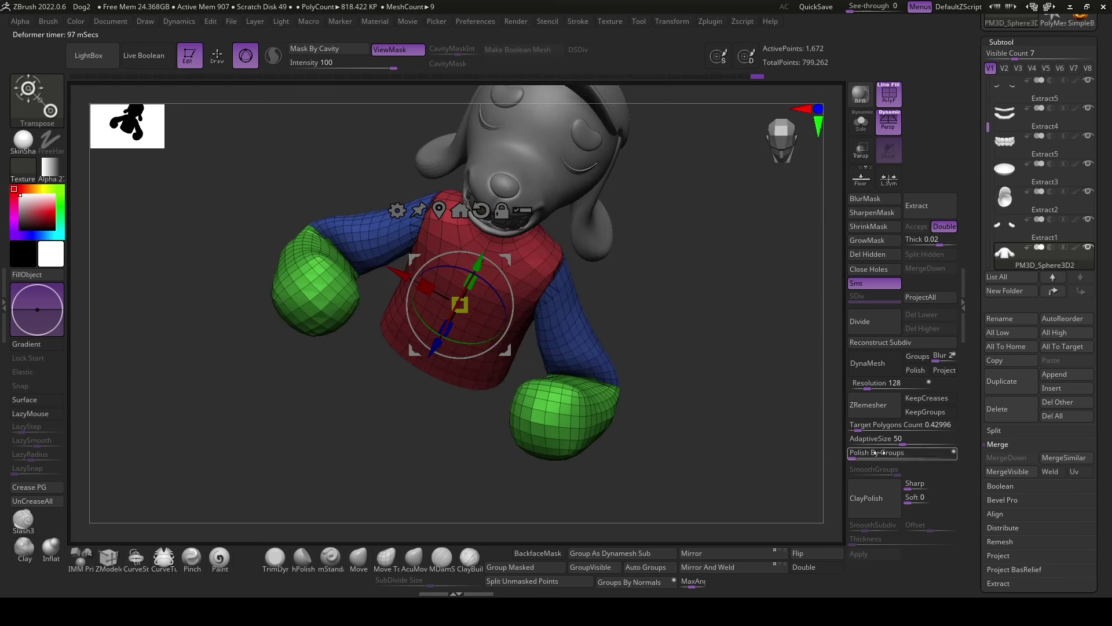
pyautogui.moveTo(919, 422); pyautogui.dragTo(862, 428)
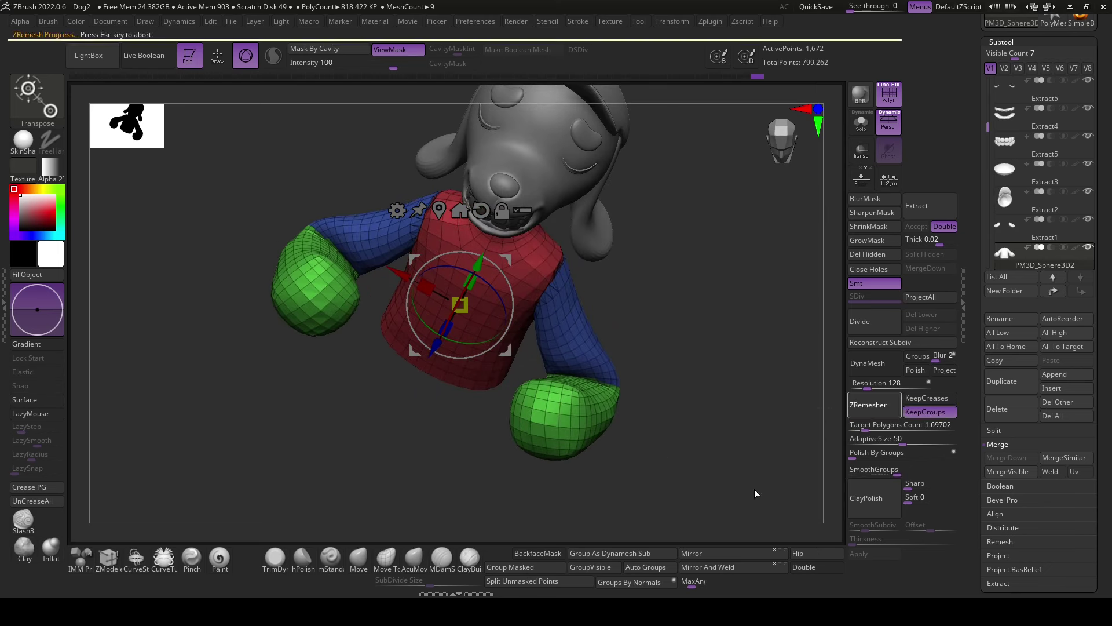
pyautogui.moveTo(755, 489)
pyautogui.mouseDown()
pyautogui.moveTo(726, 457)
pyautogui.moveTo(828, 475)
pyautogui.mouseUp()
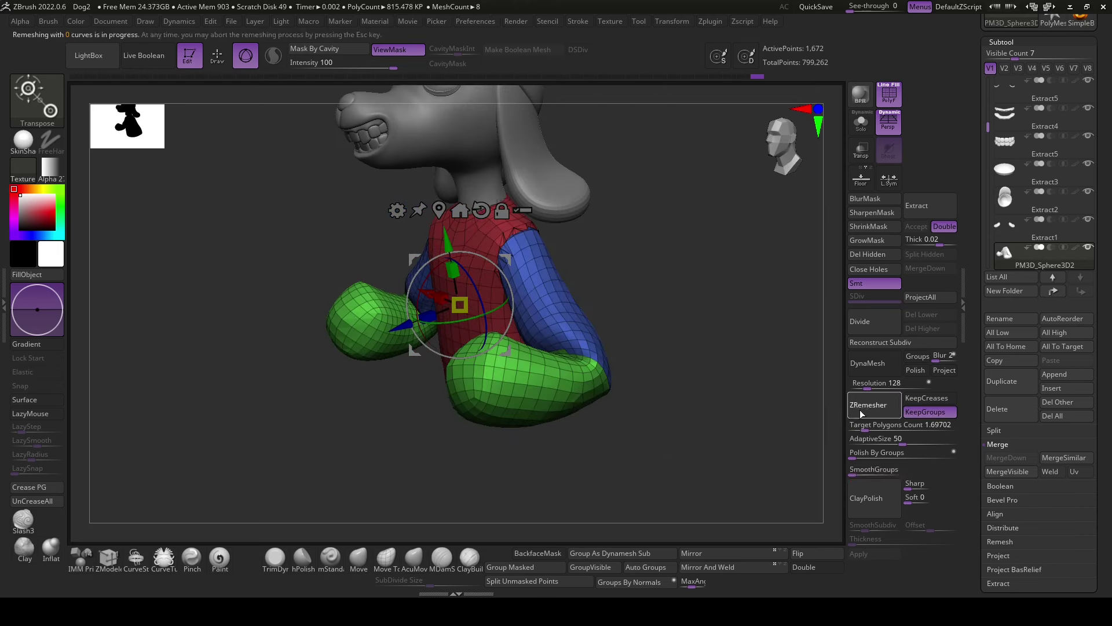
pyautogui.moveTo(661, 508); pyautogui.dragTo(728, 517)
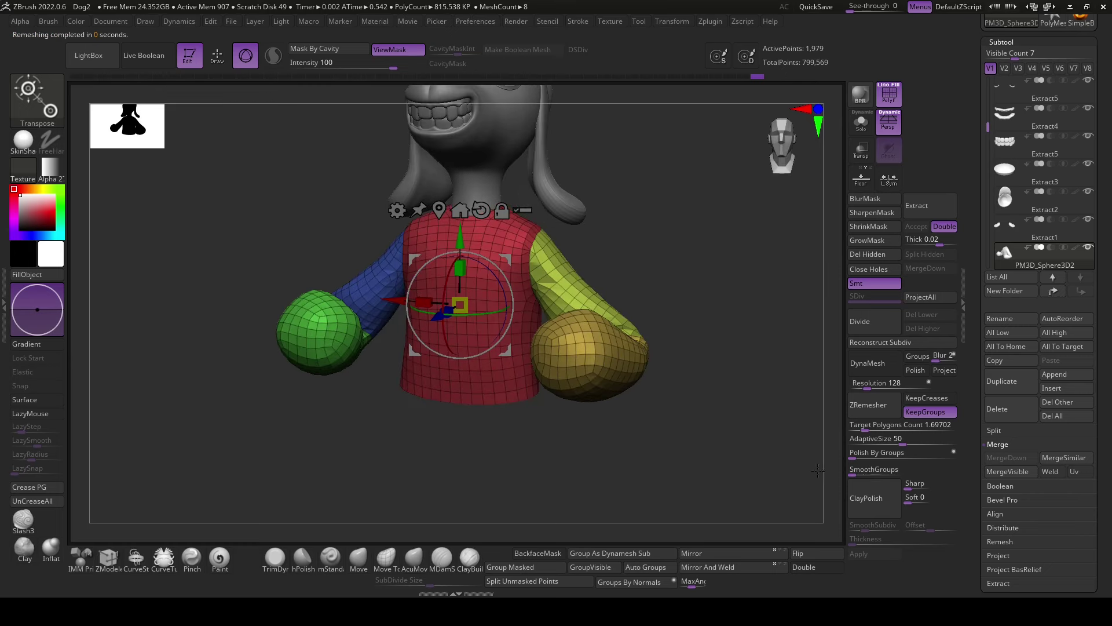
# - Mirror And Weld the body, then ZRemesher it again into even quads
pyautogui.click(726, 554)
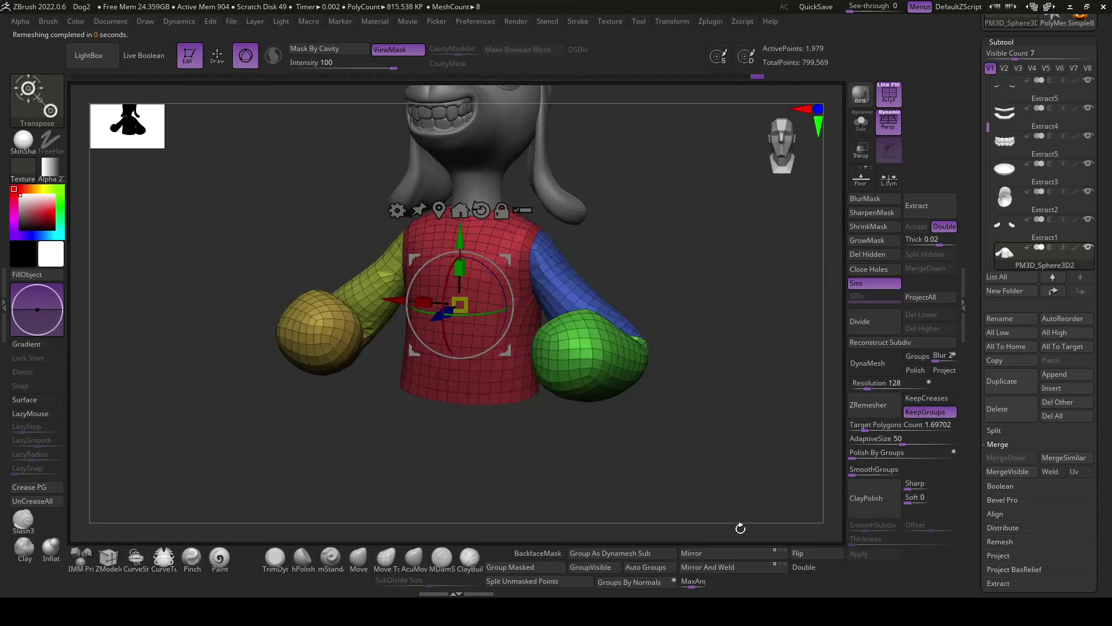
pyautogui.click(731, 554)
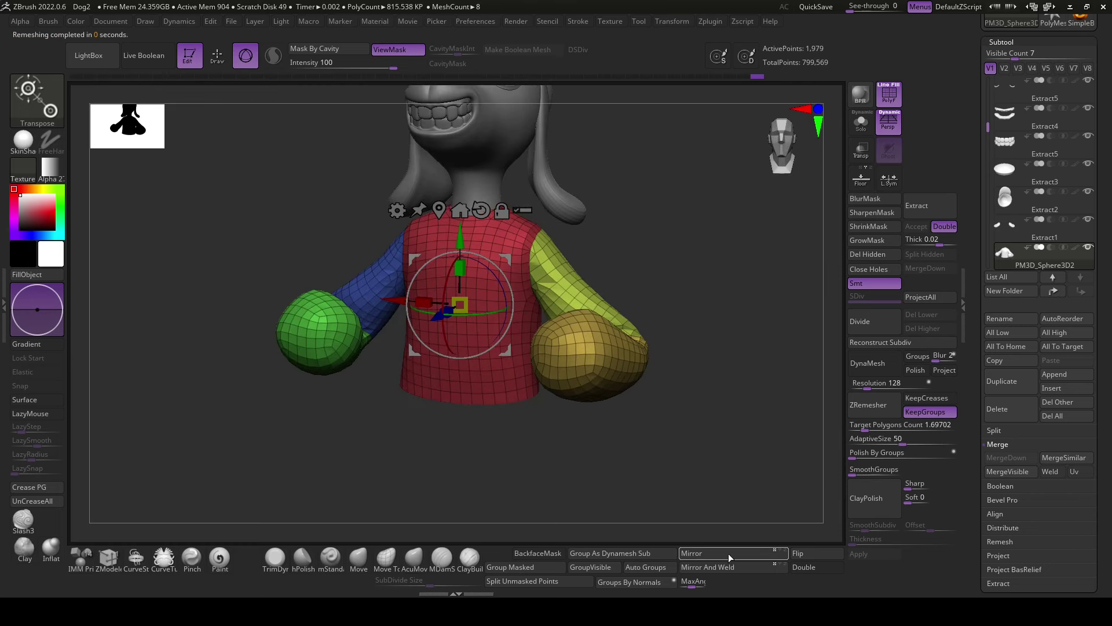
pyautogui.click(863, 413)
pyautogui.moveTo(703, 487)
pyautogui.mouseDown()
pyautogui.moveTo(653, 507)
pyautogui.moveTo(704, 487)
pyautogui.mouseUp()
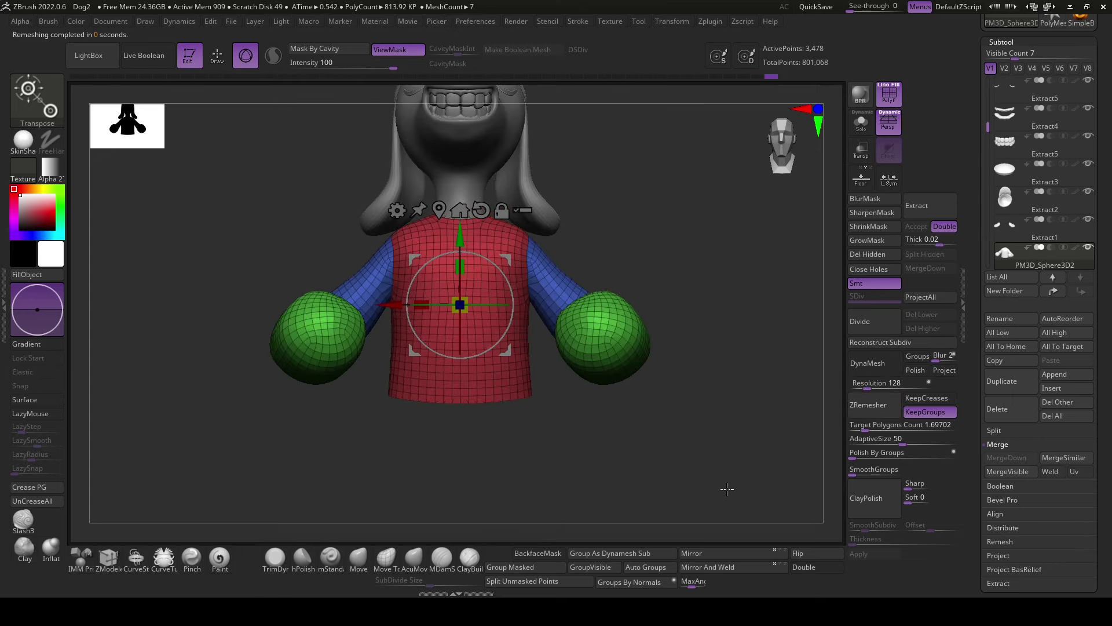
pyautogui.moveTo(663, 382)
pyautogui.mouseDown()
pyautogui.moveTo(534, 442)
pyautogui.moveTo(459, 579)
pyautogui.moveTo(504, 585)
pyautogui.moveTo(484, 573)
pyautogui.mouseUp()
# - Rotate the hand and its mirrored twin into a better angle
pyautogui.click(469, 557)
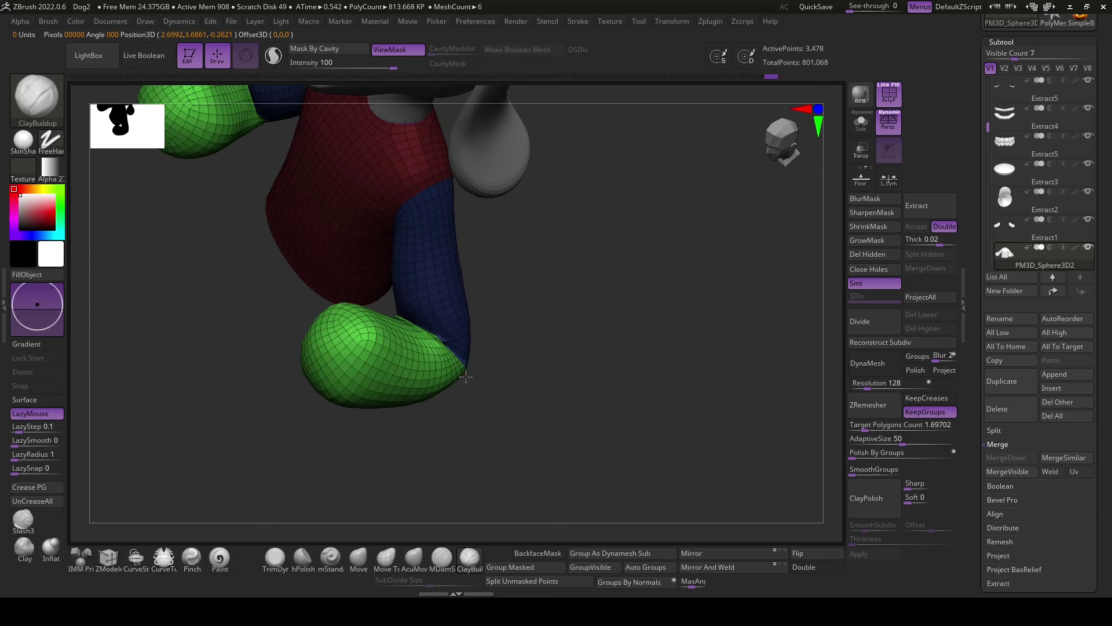
pyautogui.moveTo(502, 367)
pyautogui.mouseDown()
pyautogui.moveTo(788, 199)
pyautogui.moveTo(521, 380)
pyautogui.mouseUp()
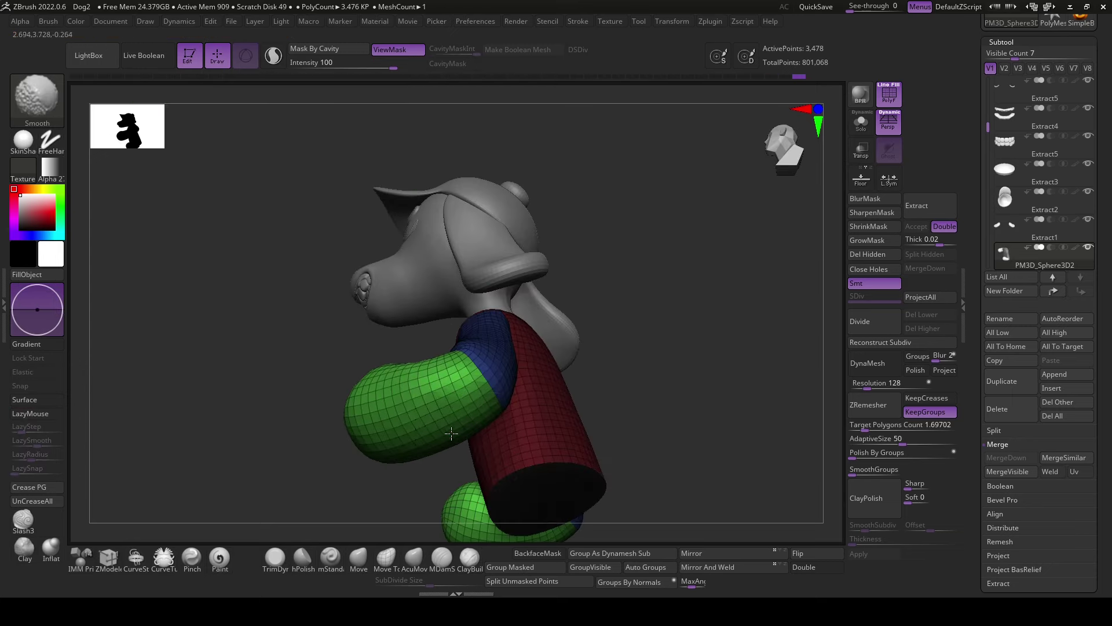
pyautogui.moveTo(638, 429)
pyautogui.mouseDown()
pyautogui.moveTo(676, 441)
pyautogui.moveTo(685, 387)
pyautogui.moveTo(631, 464)
pyautogui.moveTo(717, 439)
pyautogui.moveTo(712, 474)
pyautogui.moveTo(670, 413)
pyautogui.moveTo(684, 441)
pyautogui.mouseUp()
pyautogui.press('r')
pyautogui.moveTo(644, 406)
pyautogui.mouseDown()
pyautogui.moveTo(604, 390)
pyautogui.moveTo(676, 398)
pyautogui.moveTo(626, 424)
pyautogui.mouseUp()
pyautogui.moveTo(589, 372)
pyautogui.mouseDown()
pyautogui.moveTo(607, 395)
pyautogui.moveTo(629, 386)
pyautogui.moveTo(745, 429)
pyautogui.mouseUp()
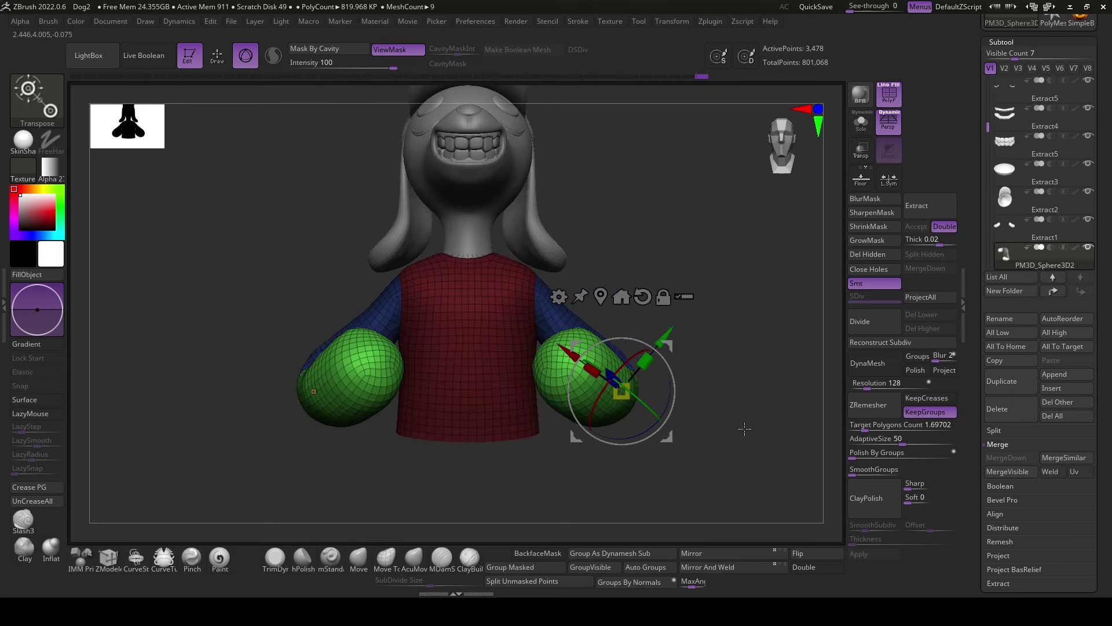
# - Switch to the Move and Inflate brushes while checking the chest and arm
pyautogui.click(414, 557)
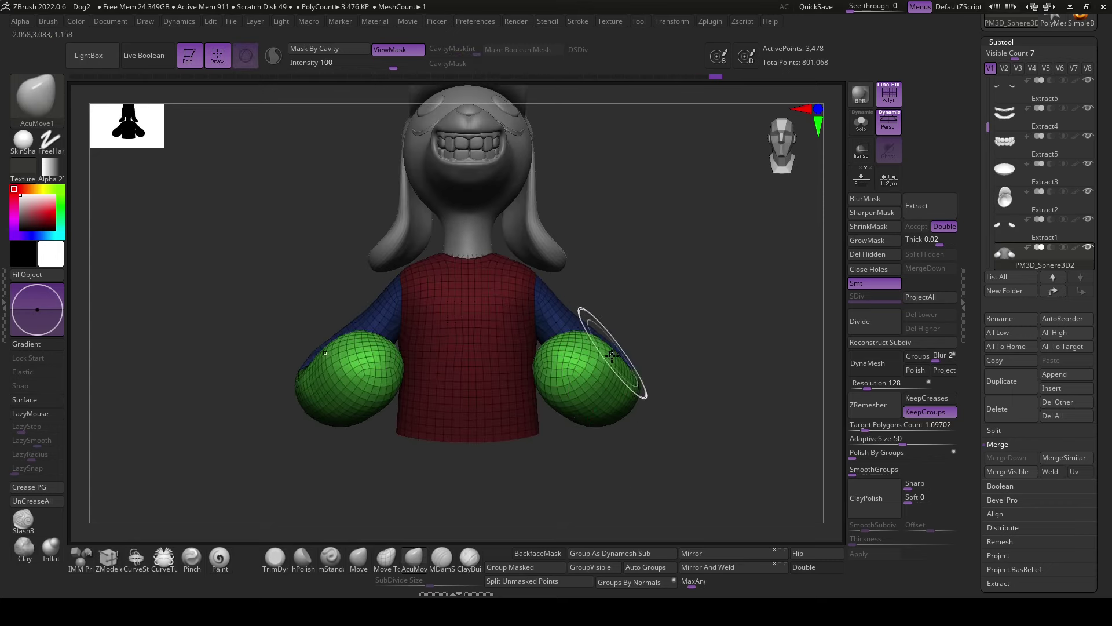
pyautogui.moveTo(637, 378)
pyautogui.mouseDown()
pyautogui.moveTo(659, 456)
pyautogui.moveTo(653, 372)
pyautogui.mouseUp()
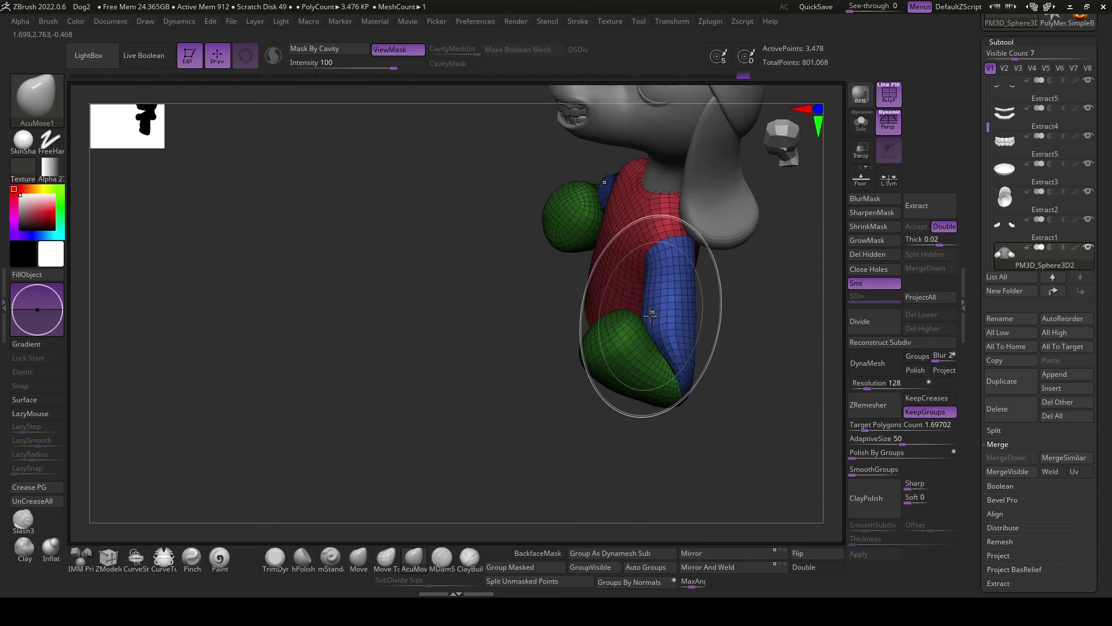
pyautogui.moveTo(653, 315)
pyautogui.mouseDown()
pyautogui.moveTo(717, 365)
pyautogui.moveTo(671, 343)
pyautogui.mouseUp()
pyautogui.click(51, 548)
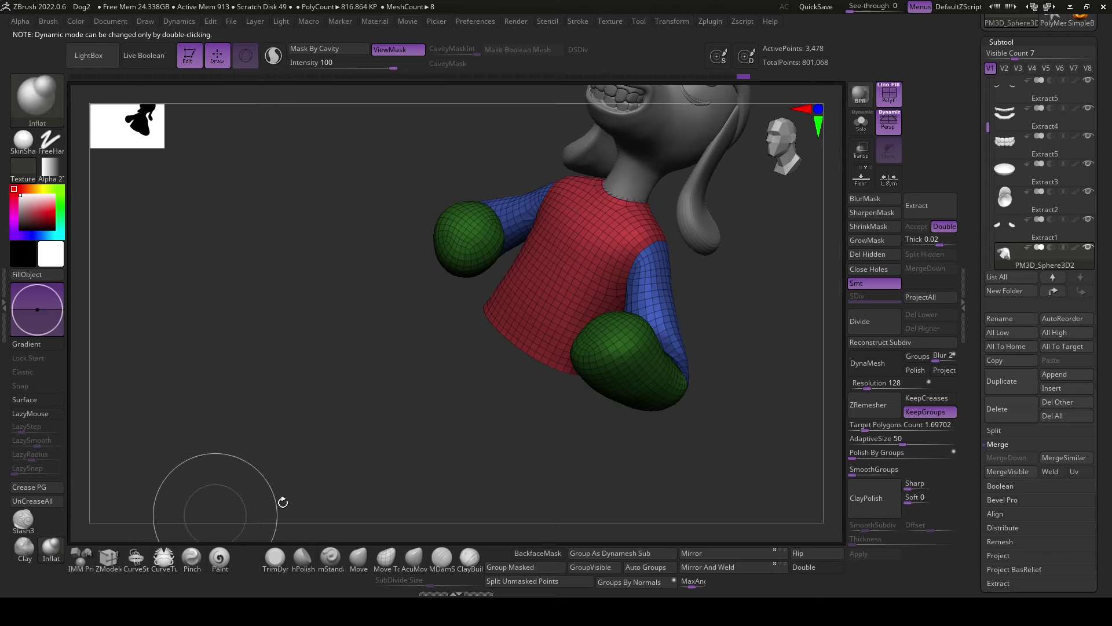
pyautogui.moveTo(281, 499)
pyautogui.mouseDown()
pyautogui.moveTo(681, 374)
pyautogui.moveTo(667, 418)
pyautogui.mouseUp()
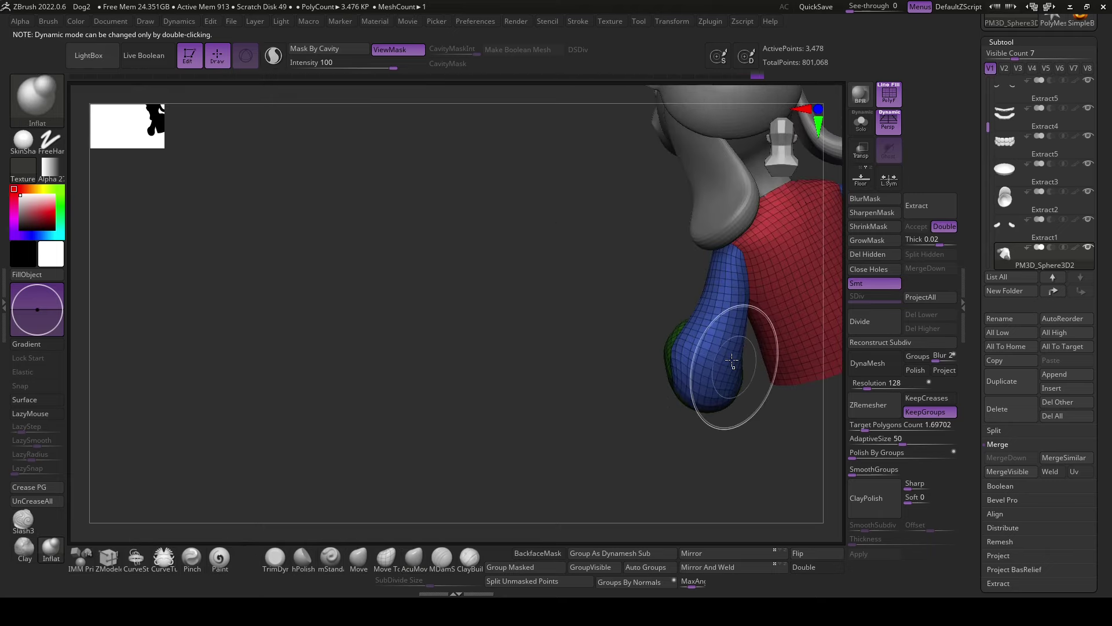
pyautogui.moveTo(684, 331)
pyautogui.mouseDown()
pyautogui.moveTo(650, 447)
pyautogui.moveTo(671, 484)
pyautogui.moveTo(664, 459)
pyautogui.moveTo(717, 441)
pyautogui.mouseUp()
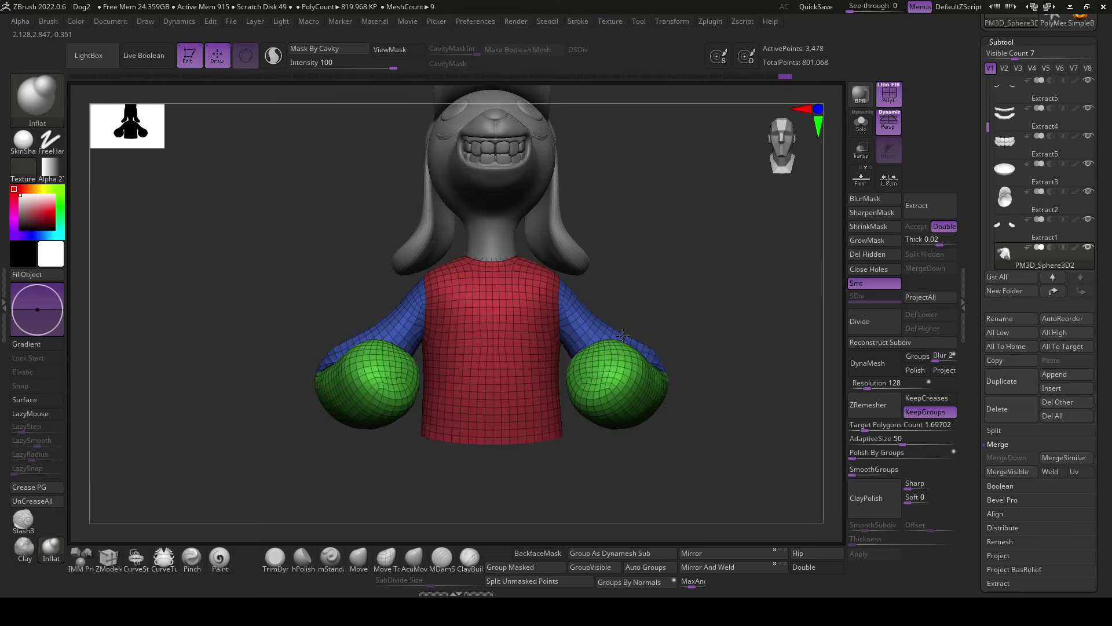
# - Pull the blue sleeve down and bulge it so the arm hangs into the glove
pyautogui.moveTo(665, 469)
pyautogui.mouseDown()
pyautogui.moveTo(603, 446)
pyautogui.moveTo(670, 393)
pyautogui.moveTo(685, 419)
pyautogui.mouseUp()
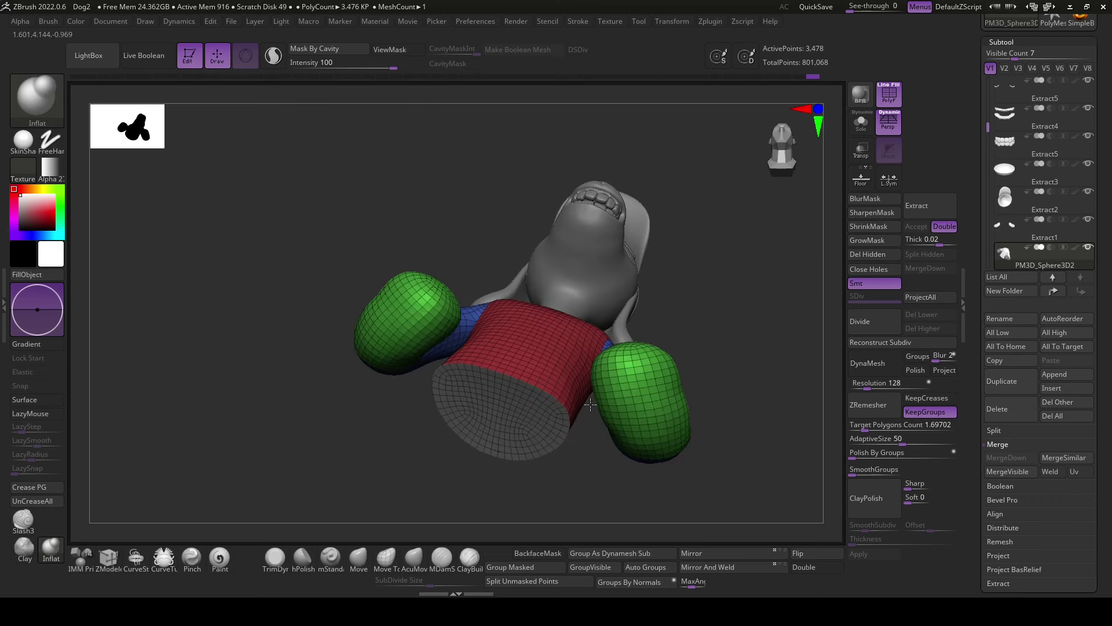
pyautogui.moveTo(697, 369); pyautogui.dragTo(682, 373)
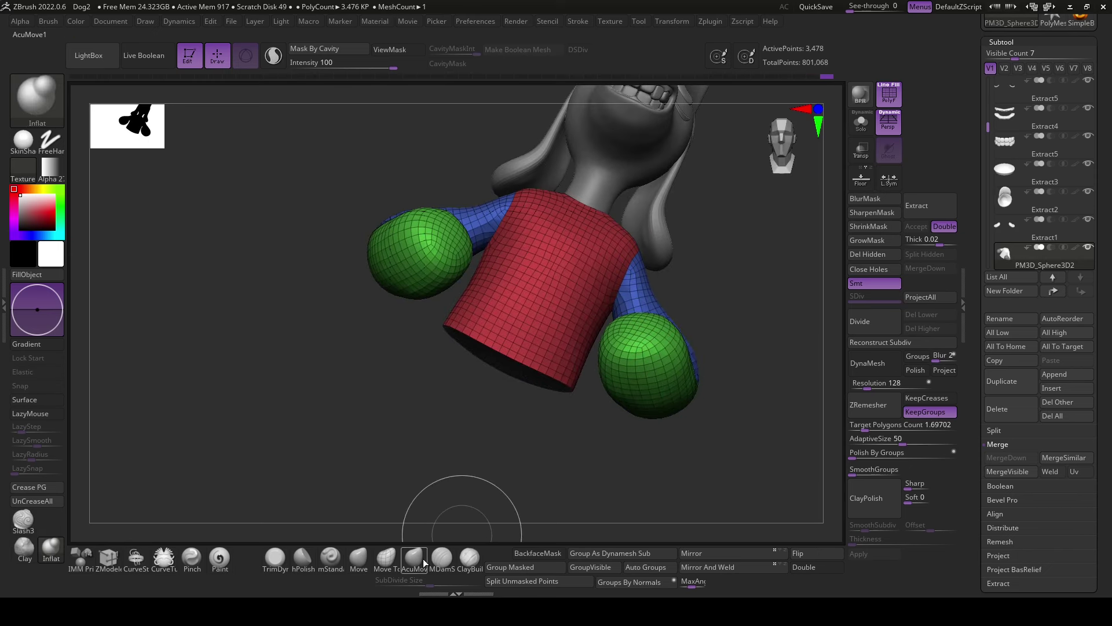
pyautogui.moveTo(683, 452)
pyautogui.mouseDown()
pyautogui.moveTo(621, 348)
pyautogui.moveTo(720, 385)
pyautogui.mouseUp()
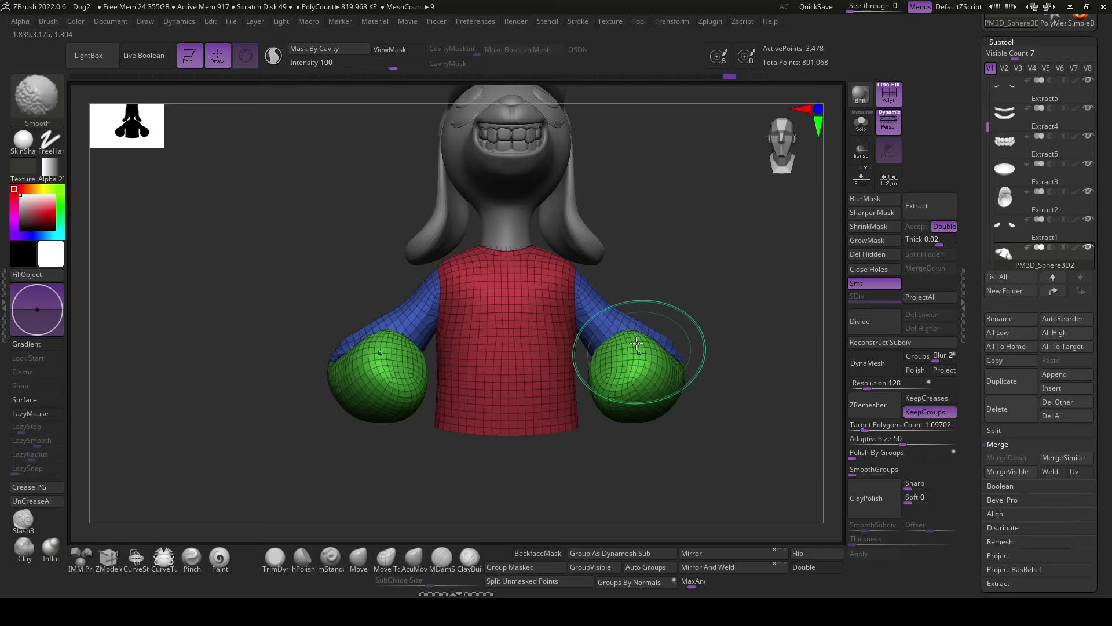
pyautogui.moveTo(732, 450)
pyautogui.mouseDown()
pyautogui.moveTo(747, 450)
pyautogui.moveTo(712, 351)
pyautogui.moveTo(738, 336)
pyautogui.mouseUp()
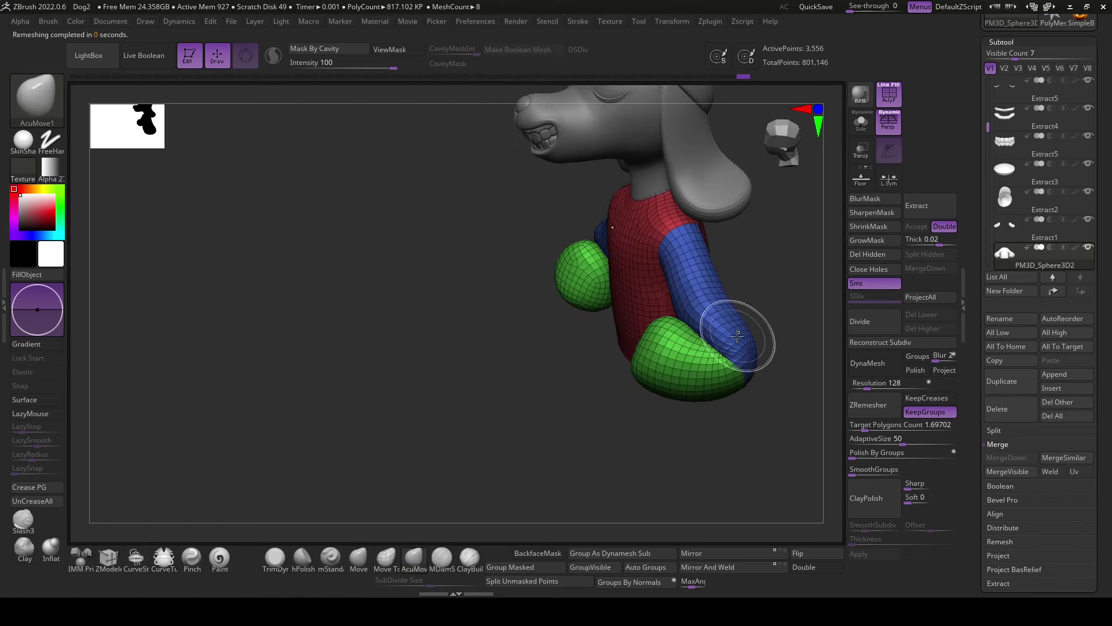
pyautogui.rightClick(747, 315)
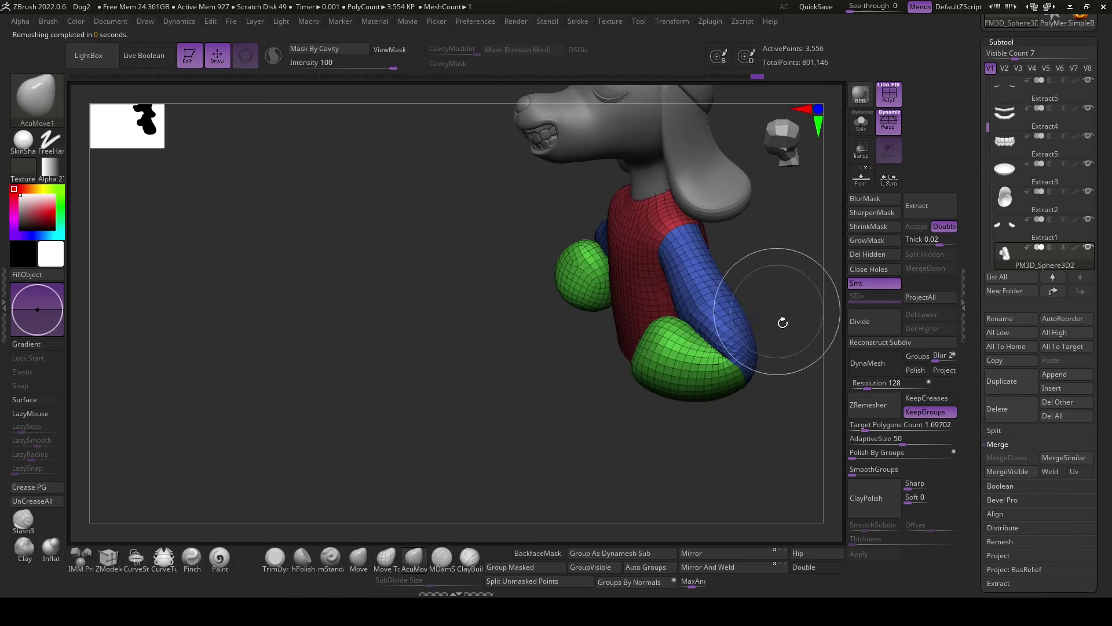
pyautogui.moveTo(733, 301); pyautogui.dragTo(744, 311, button='right')
pyautogui.moveTo(744, 311); pyautogui.dragTo(749, 356)
# - Smooth the sweater near the shoulder from the rear view
pyautogui.moveTo(725, 393); pyautogui.dragTo(648, 312, button='right')
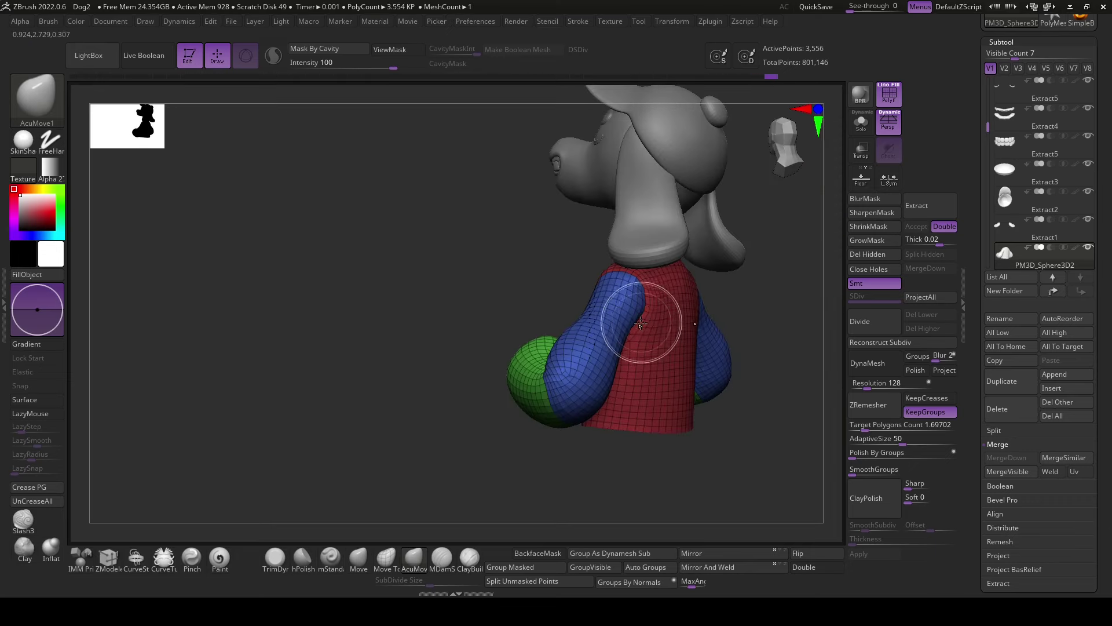
pyautogui.moveTo(672, 331); pyautogui.dragTo(678, 318, button='right')
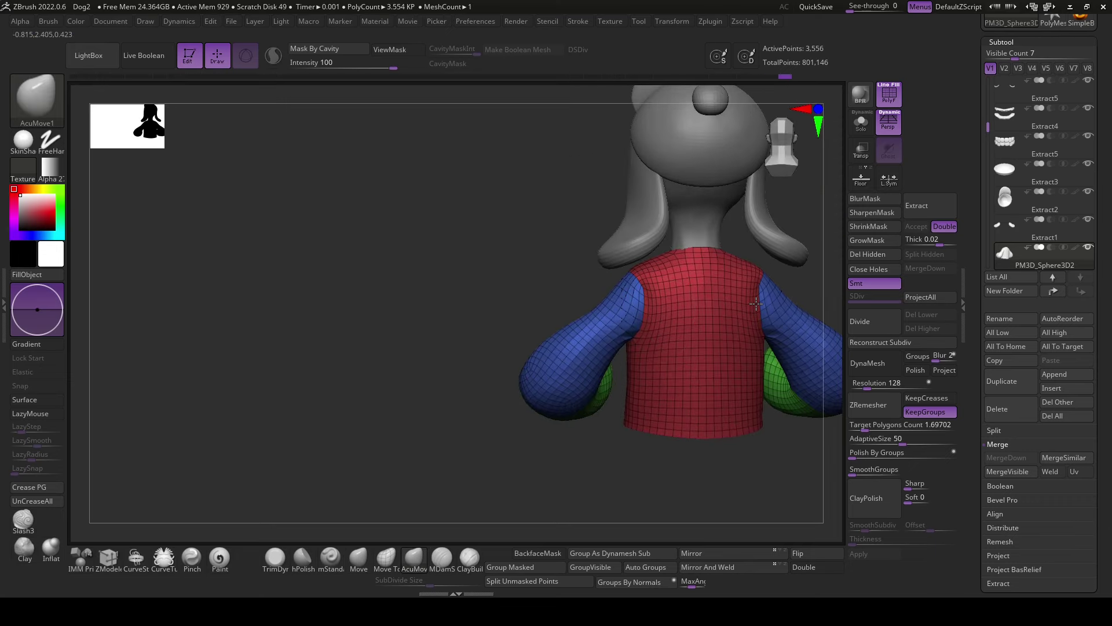
pyautogui.moveTo(770, 280); pyautogui.dragTo(717, 301, button='right')
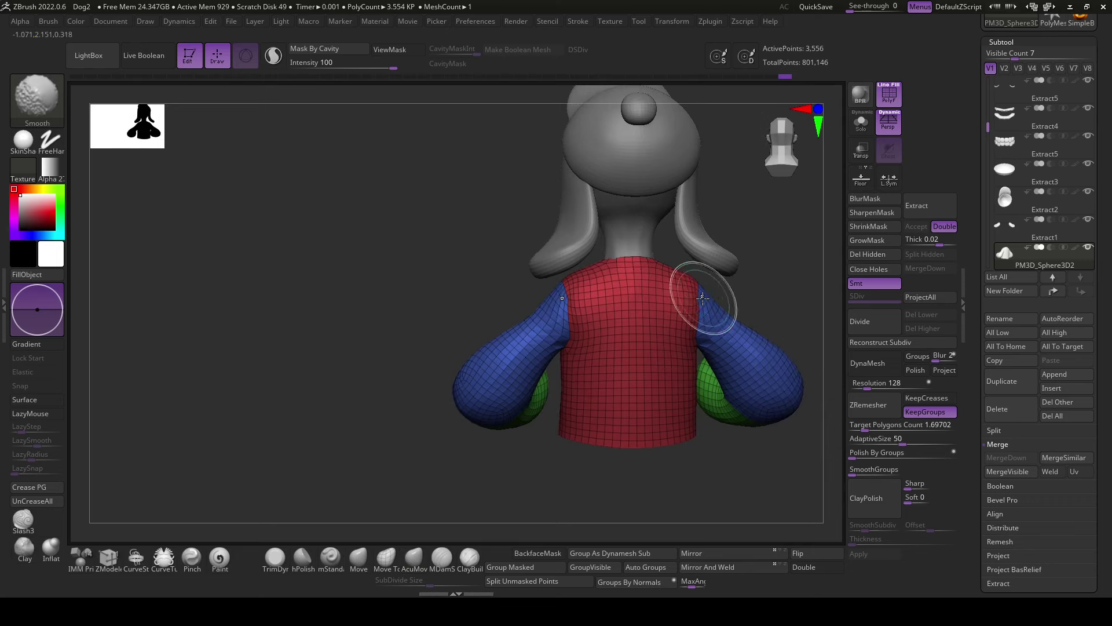
pyautogui.keyDown('shift'); pyautogui.moveTo(702, 310); pyautogui.dragTo(681, 322); pyautogui.keyUp('shift')
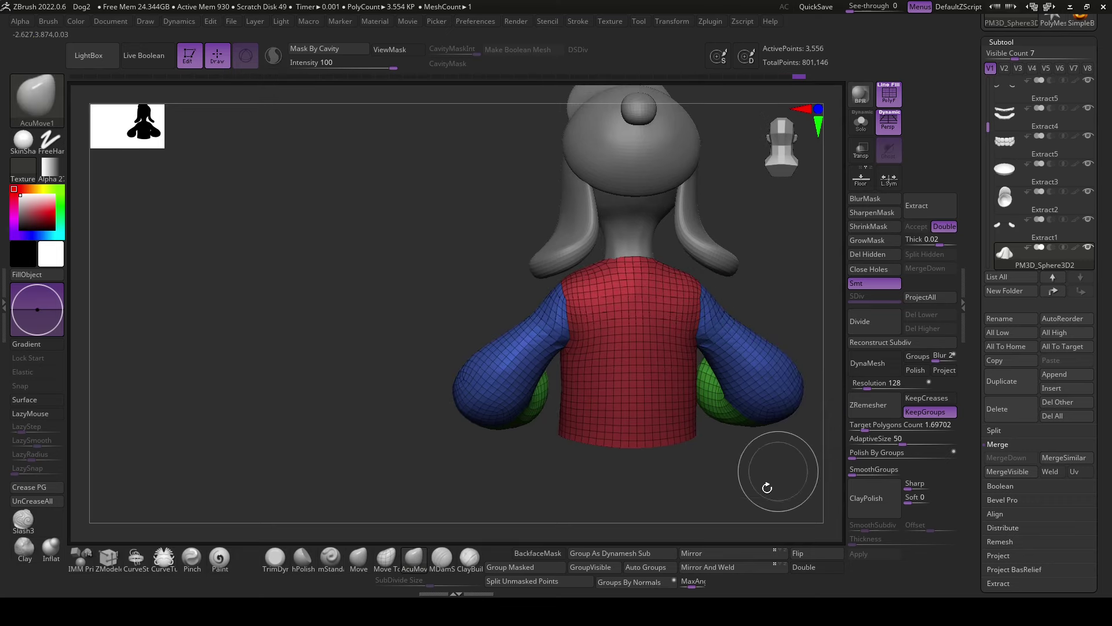
pyautogui.moveTo(767, 488)
pyautogui.mouseDown(button='right')
pyautogui.moveTo(657, 389)
pyautogui.moveTo(629, 495)
pyautogui.moveTo(595, 497)
pyautogui.mouseUp(button='right')
# - Orbit from a raised three-quarter view to a straight front view of the face
pyautogui.rightClick(510, 371)
pyautogui.moveTo(510, 371)
pyautogui.mouseDown(button='right')
pyautogui.moveTo(563, 302)
pyautogui.moveTo(668, 344)
pyautogui.mouseUp(button='right')
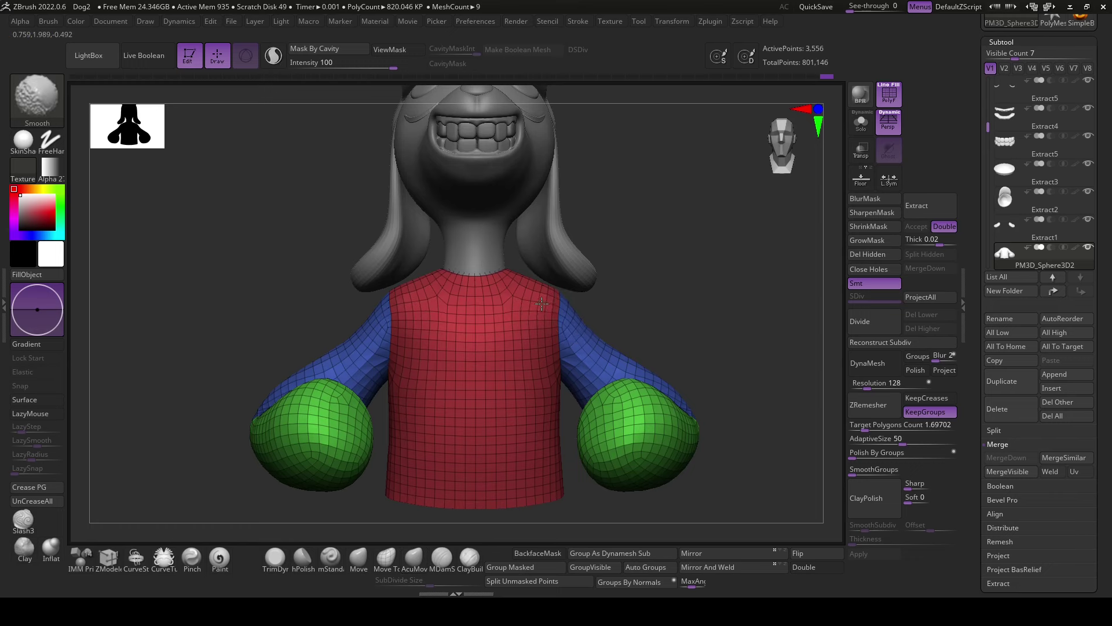
pyautogui.moveTo(523, 296); pyautogui.dragTo(493, 294, button='right')
pyautogui.rightClick(493, 294)
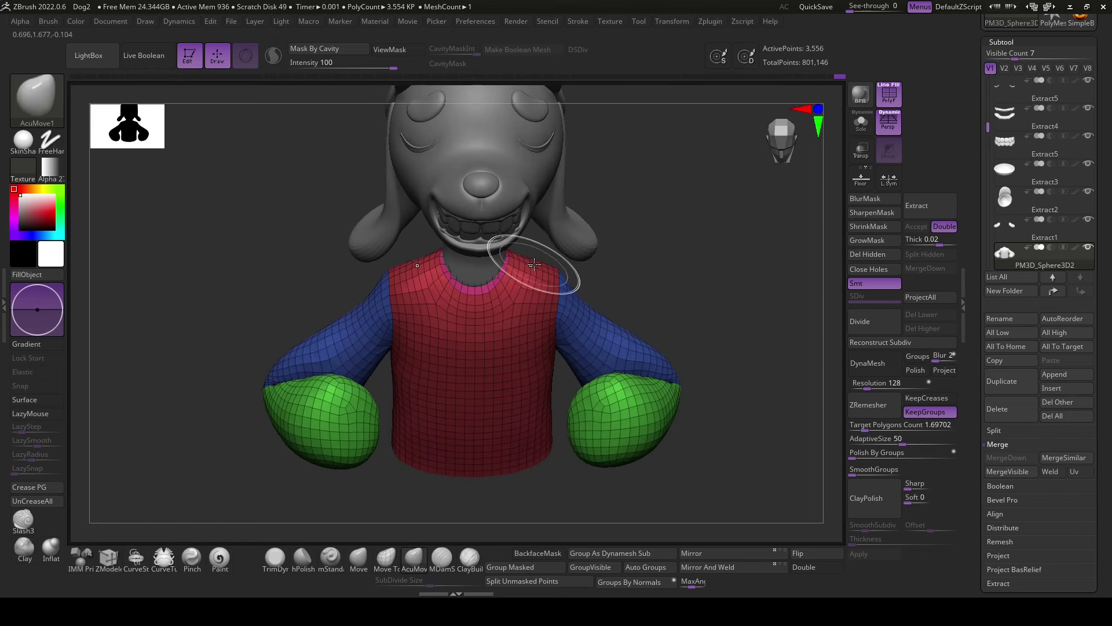
pyautogui.moveTo(534, 265)
pyautogui.mouseDown(button='right')
pyautogui.moveTo(696, 286)
pyautogui.moveTo(695, 330)
pyautogui.moveTo(666, 338)
pyautogui.mouseUp(button='right')
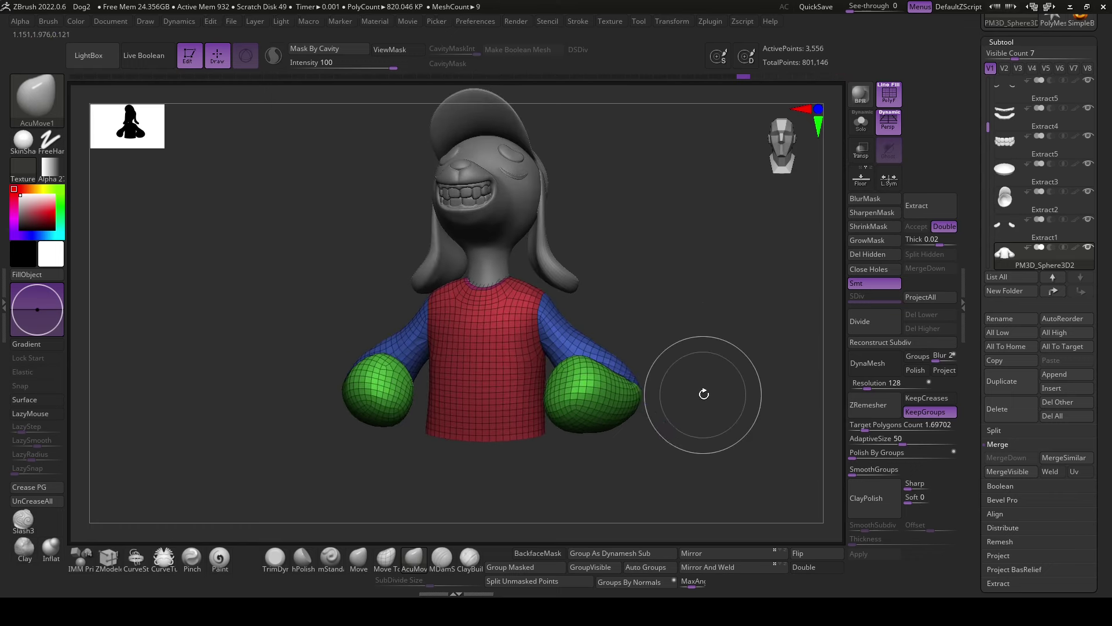
# - Set the Transpose gizmo at the shoulder and swing both arms about ten degrees inward
pyautogui.press('w')
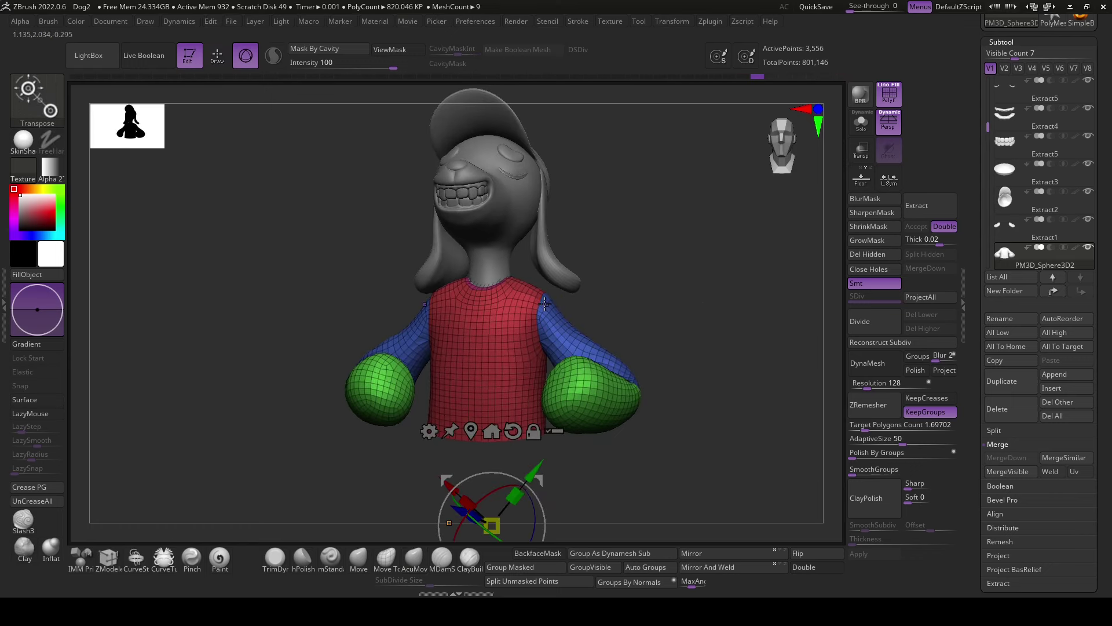
pyautogui.click(544, 303)
pyautogui.moveTo(667, 480)
pyautogui.mouseDown()
pyautogui.moveTo(700, 491)
pyautogui.moveTo(541, 310)
pyautogui.mouseUp()
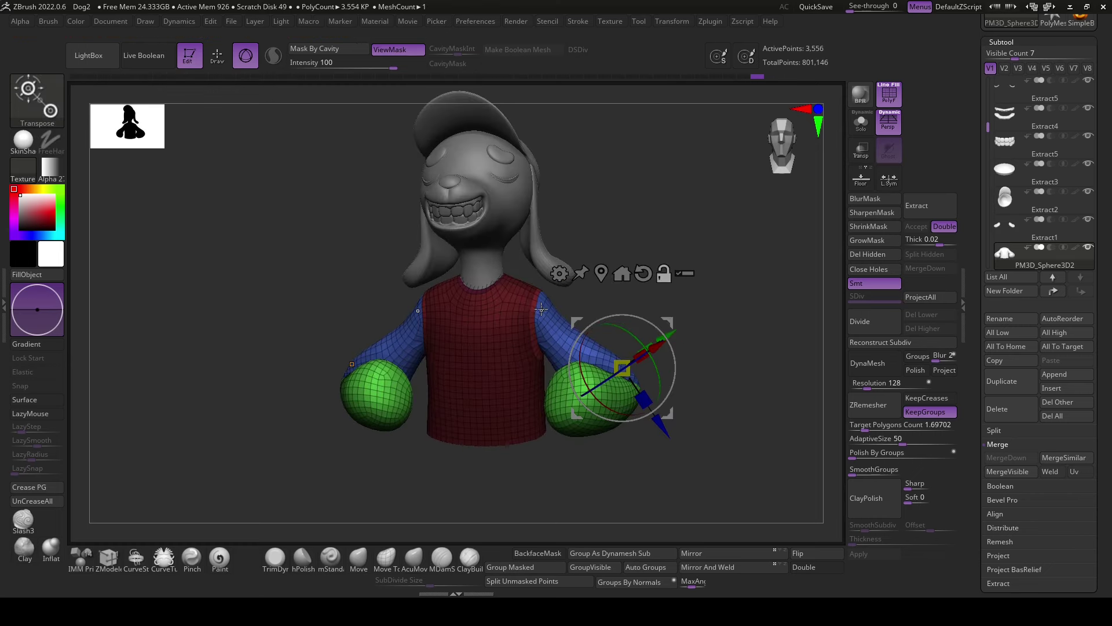
pyautogui.click(542, 309)
pyautogui.moveTo(672, 336); pyautogui.dragTo(701, 382)
pyautogui.moveTo(545, 258); pyautogui.dragTo(578, 339)
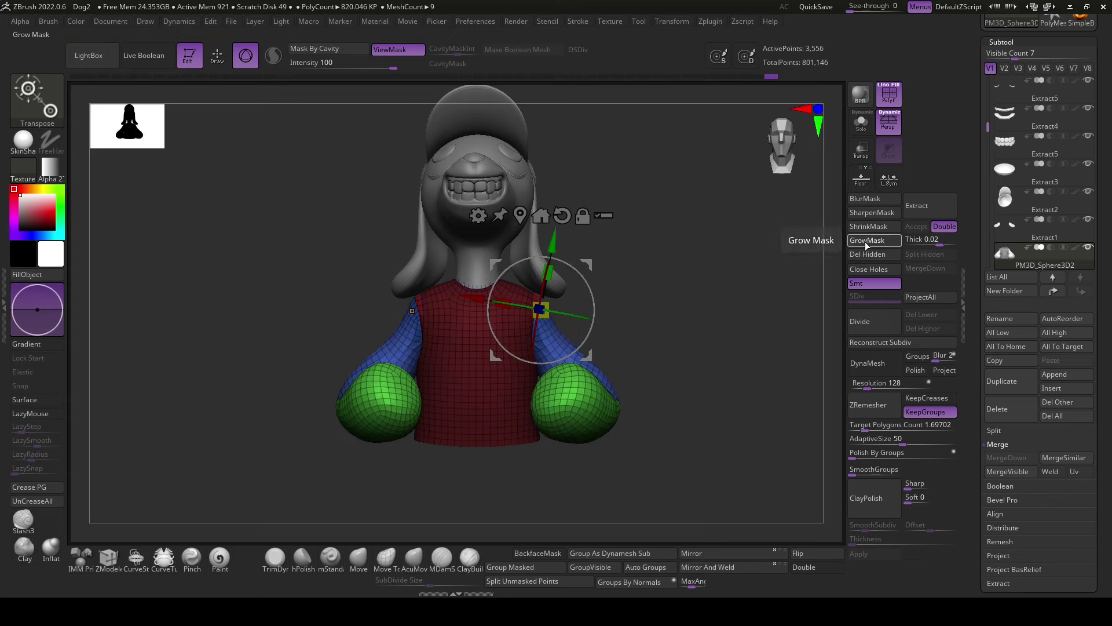
pyautogui.moveTo(584, 340); pyautogui.dragTo(600, 267)
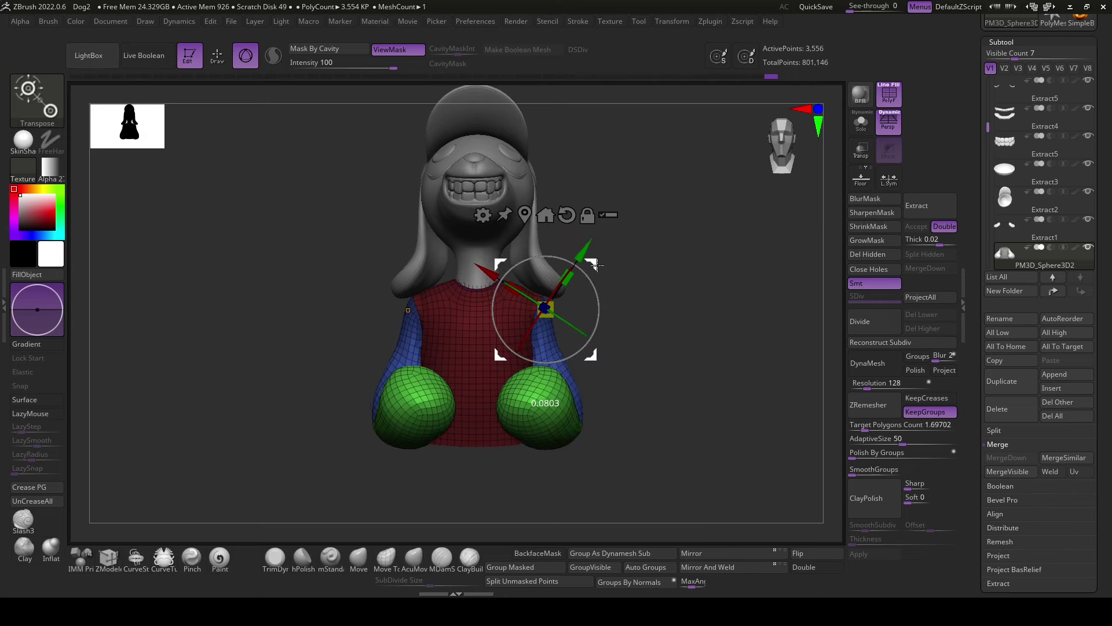
pyautogui.moveTo(603, 272); pyautogui.dragTo(601, 322)
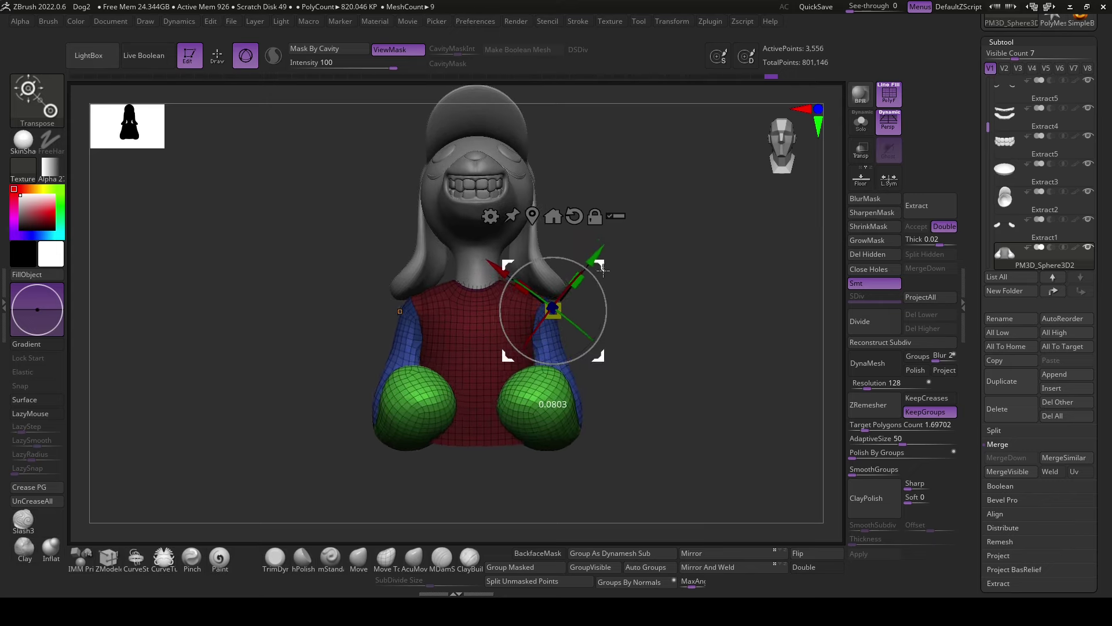
# - Rotate the blue arm around the shoulder and nudge it into place before returning to Move
pyautogui.moveTo(601, 321)
pyautogui.mouseDown()
pyautogui.moveTo(570, 362)
pyautogui.moveTo(556, 313)
pyautogui.mouseUp()
pyautogui.click(414, 558)
pyautogui.moveTo(638, 393)
pyautogui.mouseDown()
pyautogui.moveTo(609, 486)
pyautogui.moveTo(742, 471)
pyautogui.moveTo(621, 372)
pyautogui.moveTo(459, 361)
pyautogui.moveTo(602, 374)
pyautogui.moveTo(661, 461)
pyautogui.mouseUp()
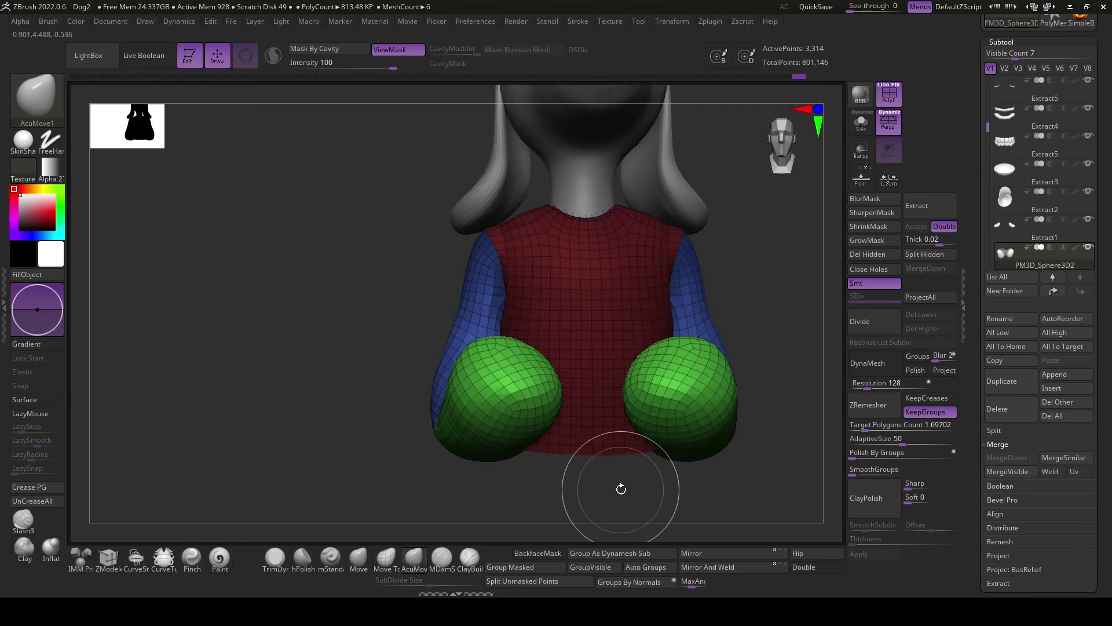
pyautogui.press('r')
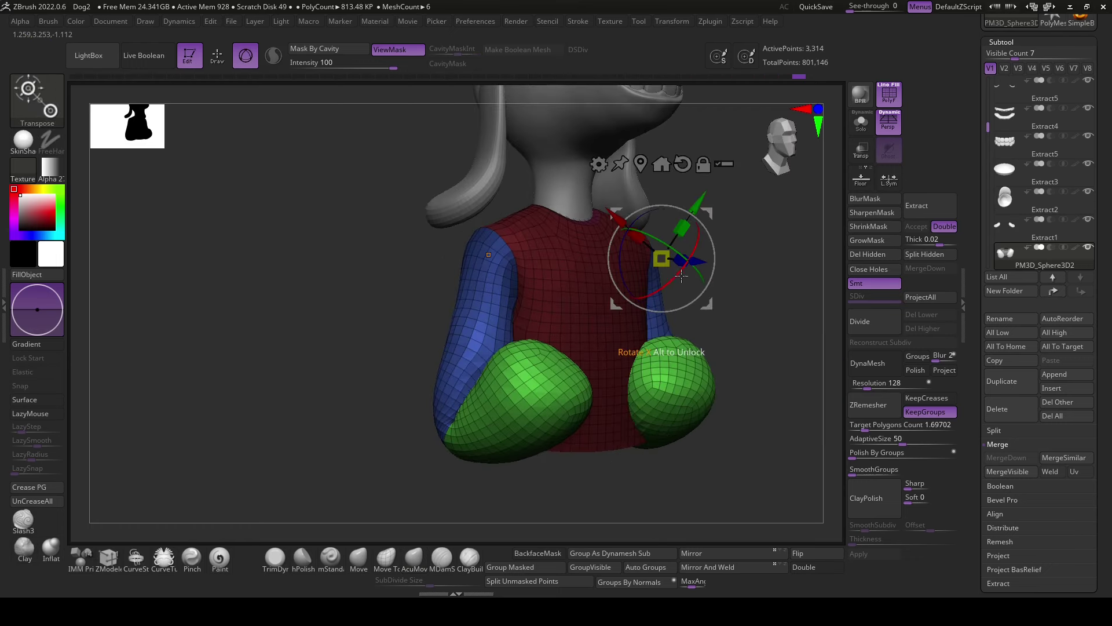
pyautogui.moveTo(710, 216); pyautogui.dragTo(699, 246)
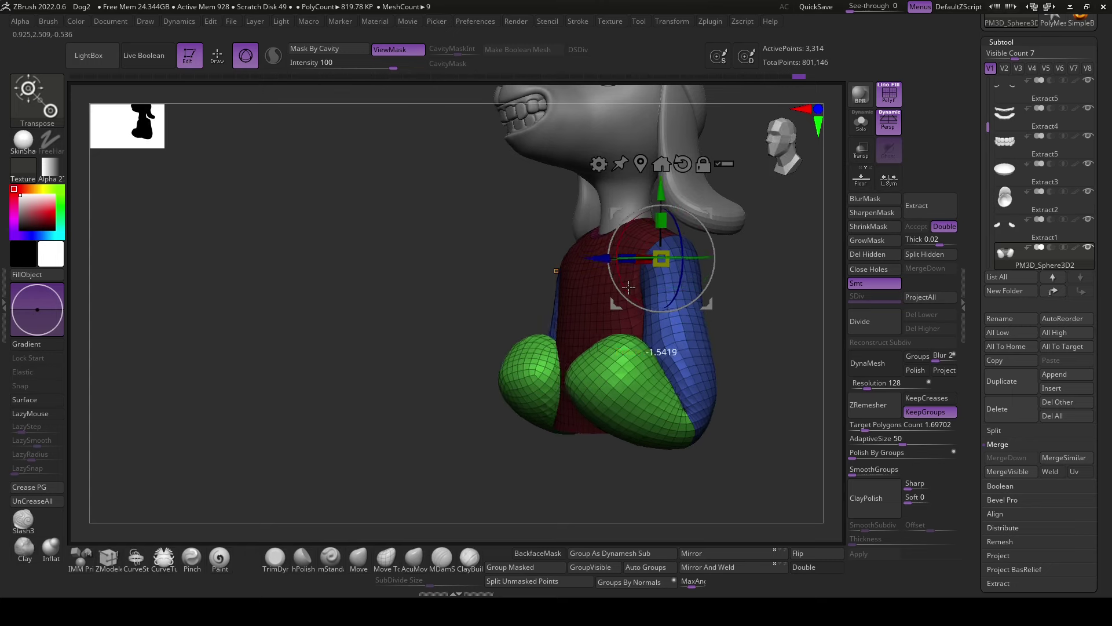
pyautogui.moveTo(628, 287)
pyautogui.mouseDown()
pyautogui.moveTo(695, 218)
pyautogui.moveTo(712, 272)
pyautogui.mouseUp()
pyautogui.moveTo(770, 347)
pyautogui.mouseDown()
pyautogui.moveTo(816, 379)
pyautogui.moveTo(734, 383)
pyautogui.mouseUp()
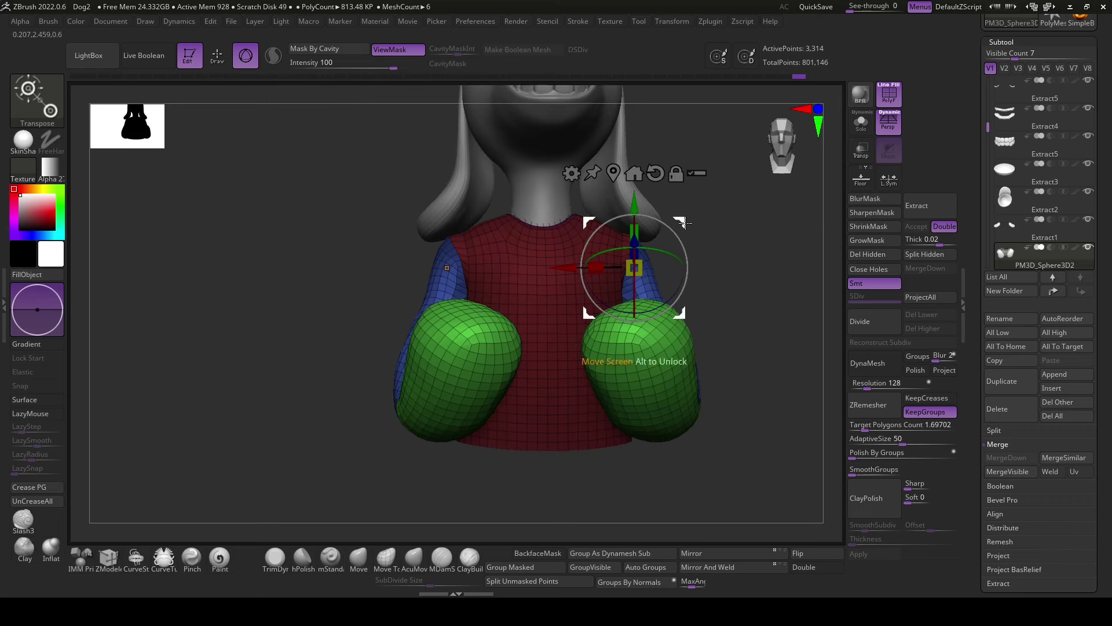
pyautogui.moveTo(683, 222); pyautogui.dragTo(685, 226)
pyautogui.click(413, 557)
# - Lower the top of the glove, then switch to Move Topological and check the hands
pyautogui.press('space')
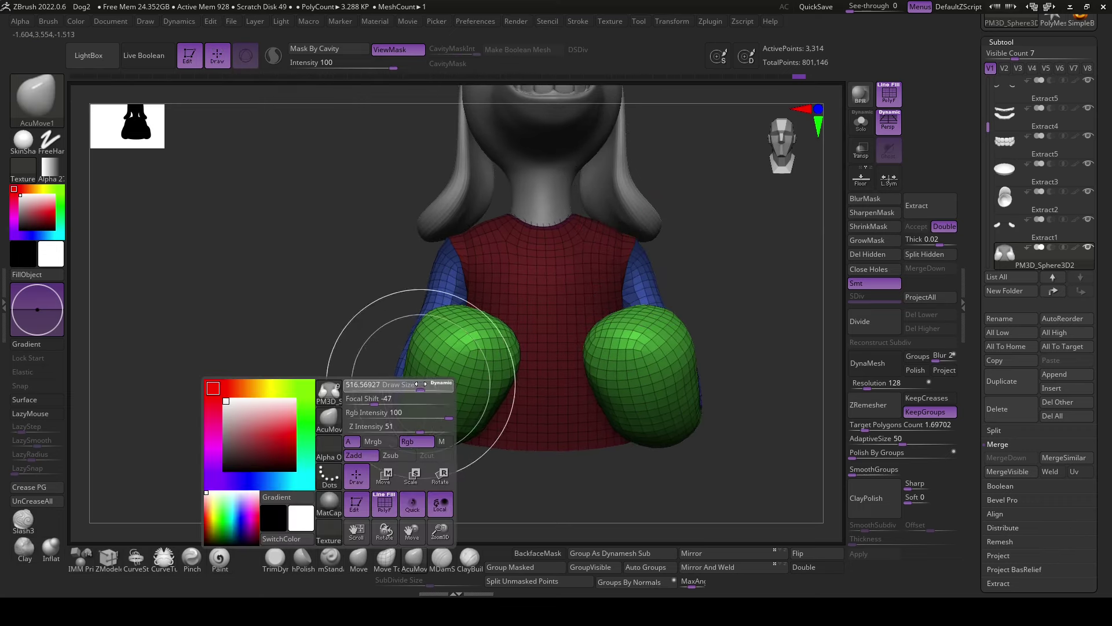
pyautogui.moveTo(462, 339); pyautogui.dragTo(518, 367)
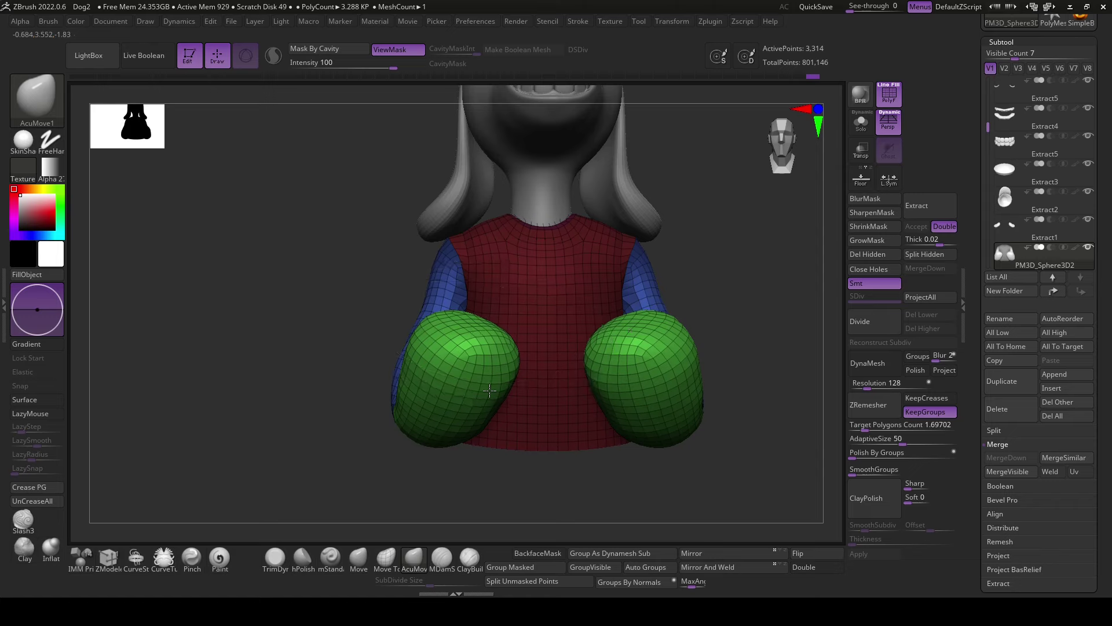
pyautogui.moveTo(546, 477)
pyautogui.mouseDown()
pyautogui.moveTo(462, 478)
pyautogui.moveTo(504, 363)
pyautogui.mouseUp()
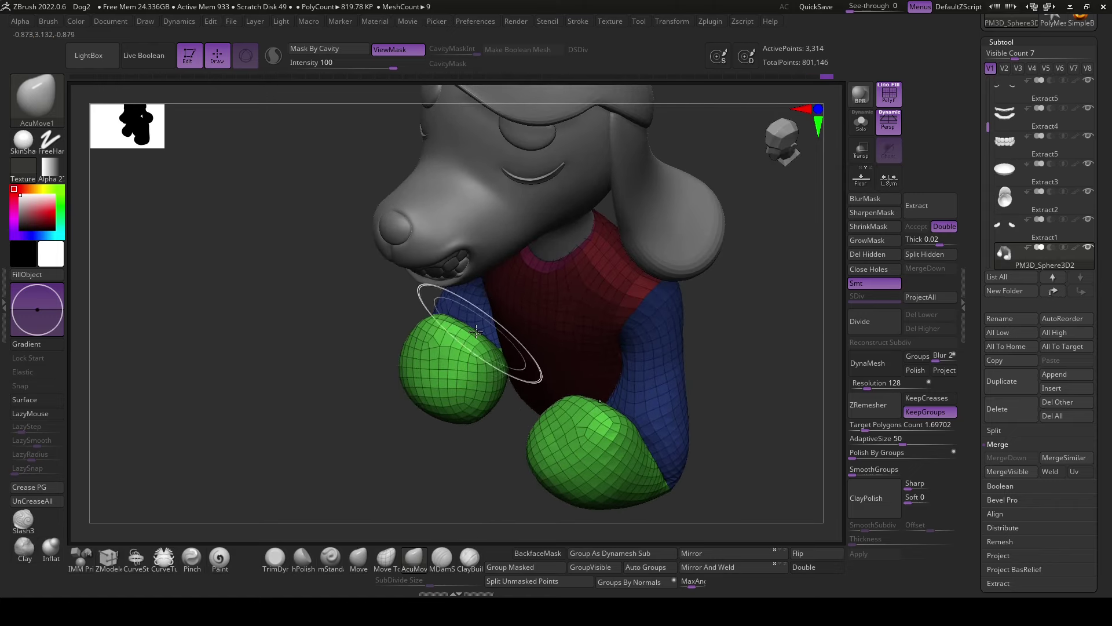
pyautogui.click(386, 557)
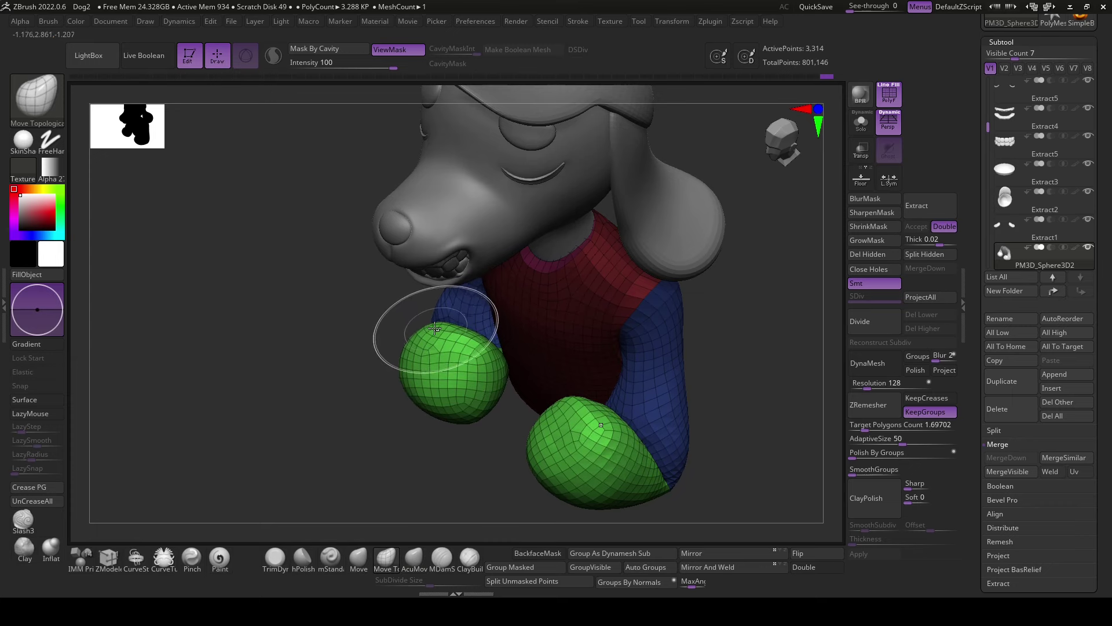
pyautogui.moveTo(472, 400); pyautogui.dragTo(579, 386)
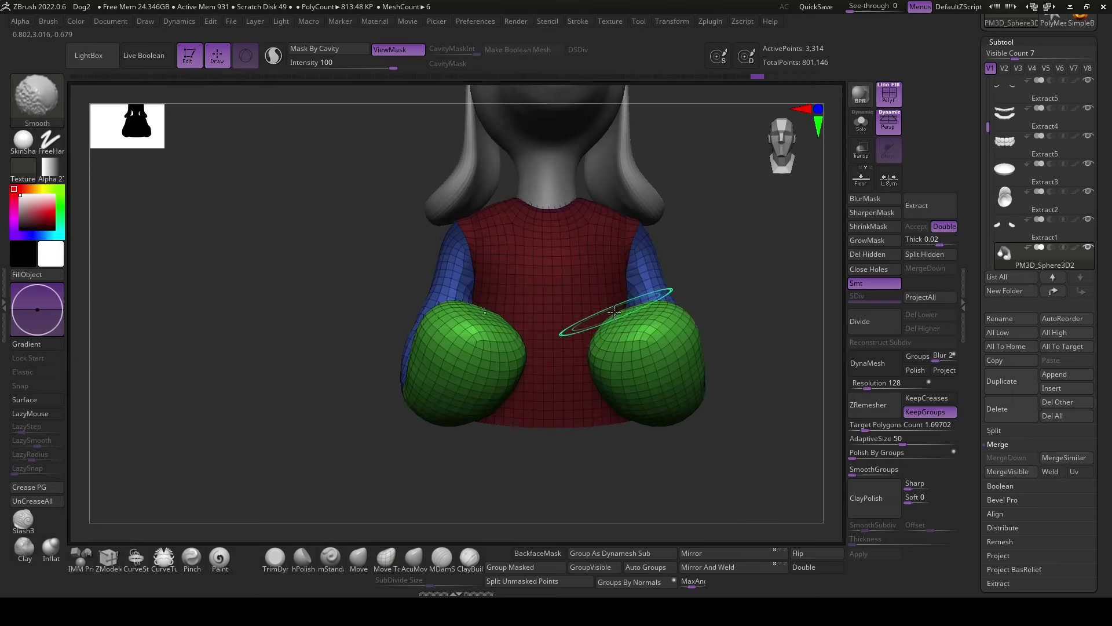
pyautogui.moveTo(738, 390); pyautogui.dragTo(706, 372)
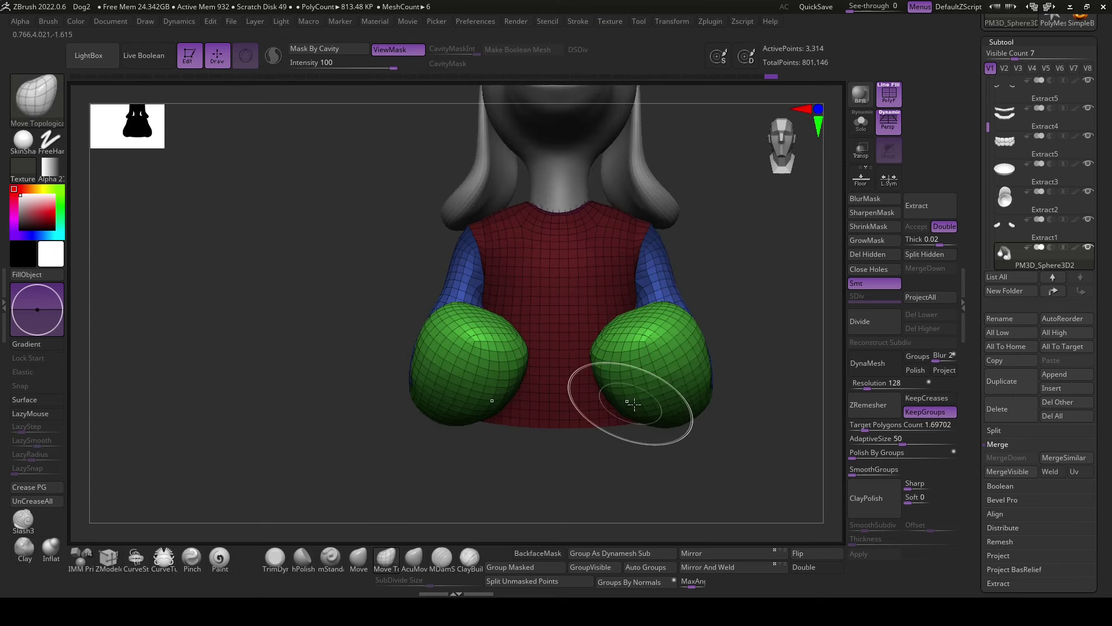
pyautogui.moveTo(682, 426); pyautogui.dragTo(701, 397)
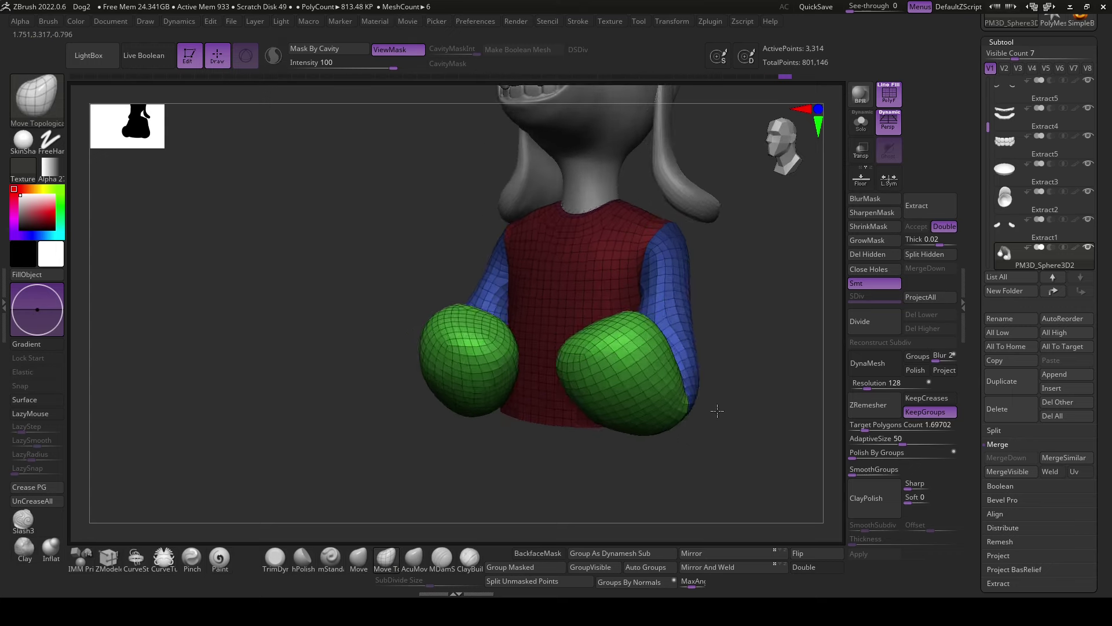
pyautogui.keyDown('shift'); pyautogui.moveTo(718, 351); pyautogui.dragTo(718, 347); pyautogui.keyUp('shift')
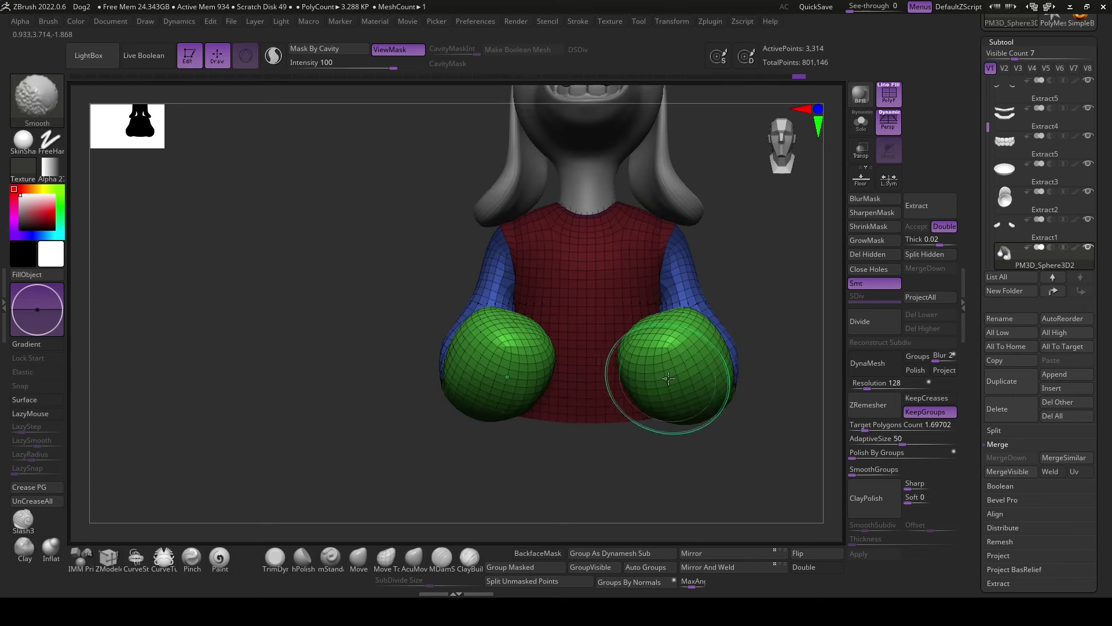
# - Smooth and flatten both green hands and Shift-smooth the sleeve sides
pyautogui.keyDown('shift'); pyautogui.moveTo(668, 378); pyautogui.dragTo(670, 381); pyautogui.keyUp('shift')
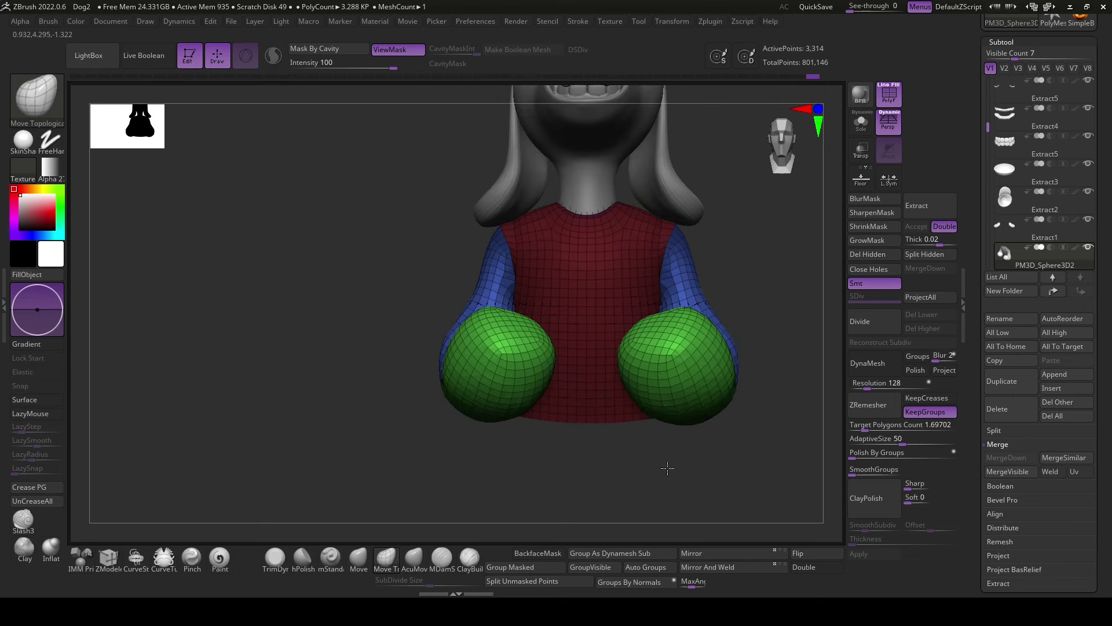
pyautogui.moveTo(668, 468); pyautogui.dragTo(628, 486)
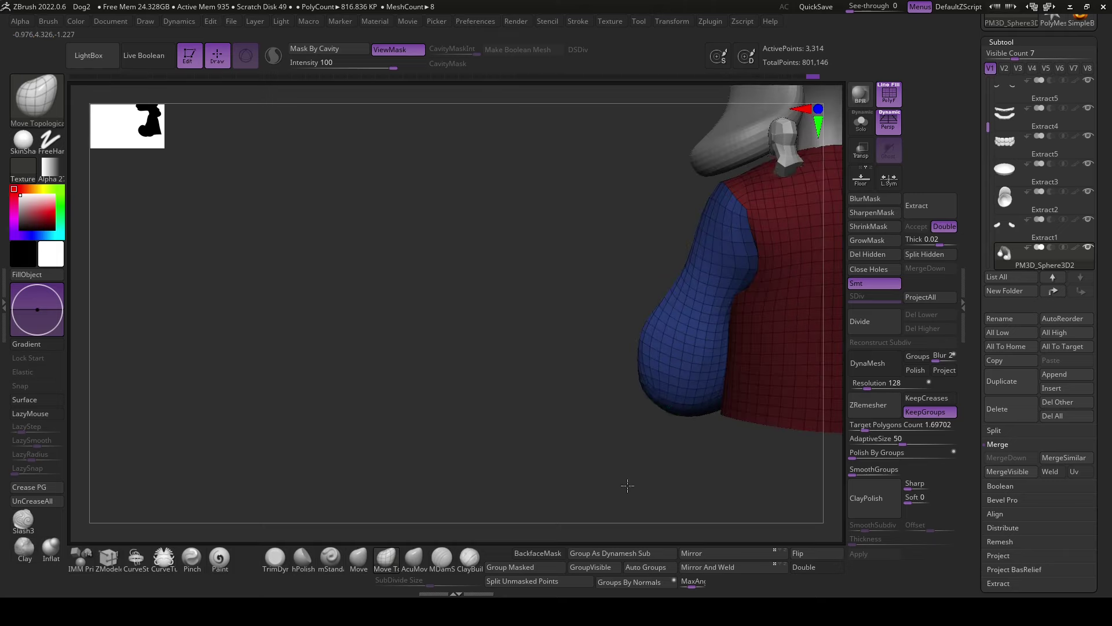
pyautogui.press('shift')
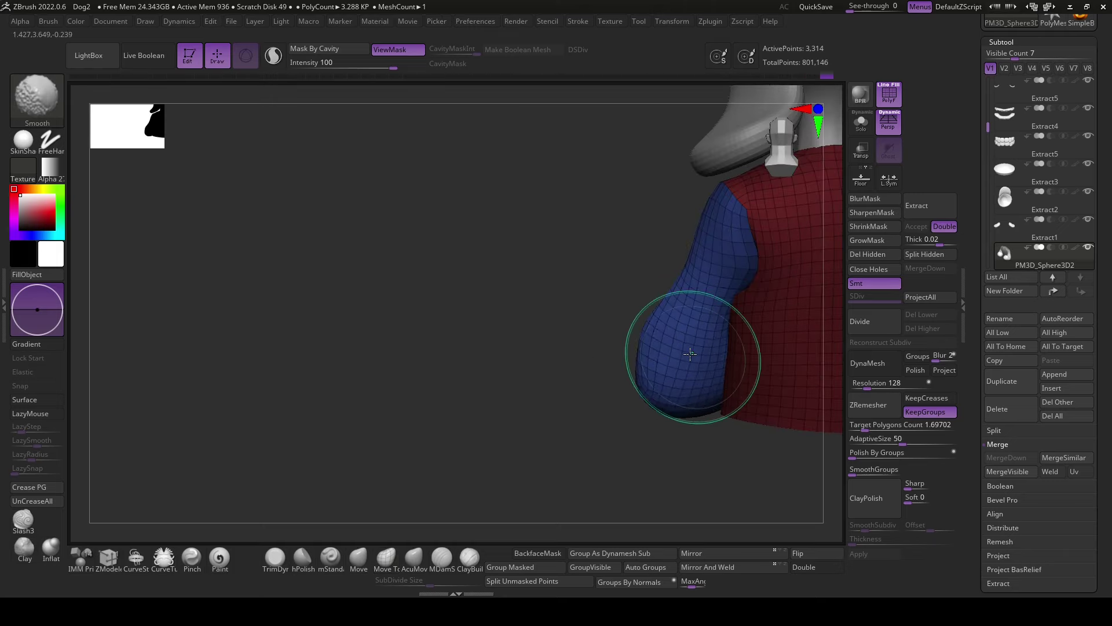
pyautogui.moveTo(707, 472); pyautogui.dragTo(705, 370)
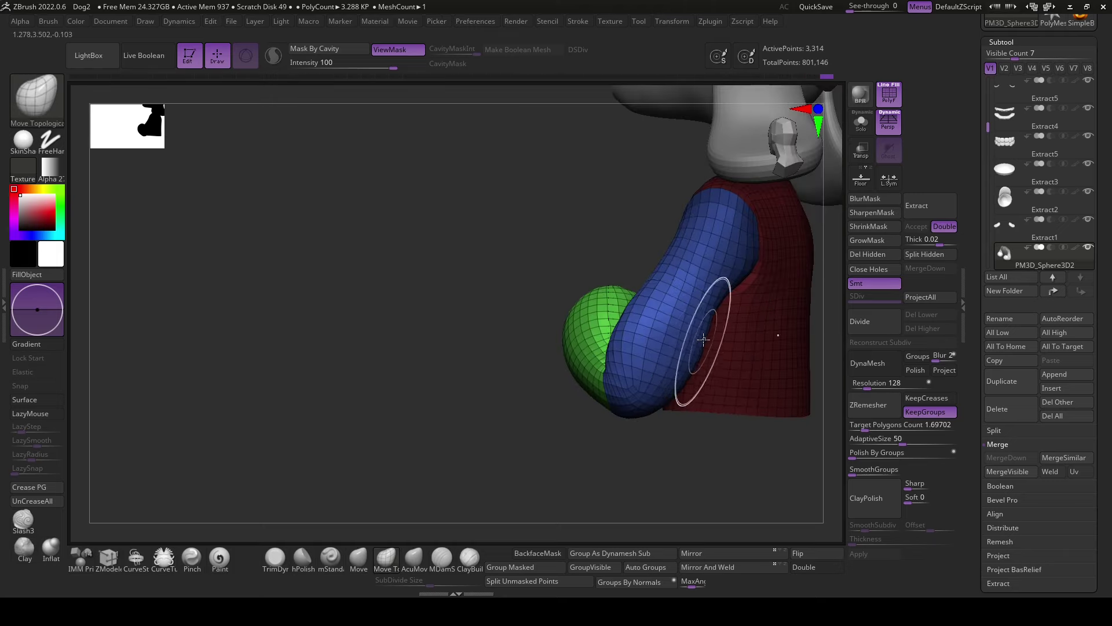
pyautogui.moveTo(666, 458)
pyautogui.mouseDown()
pyautogui.moveTo(671, 467)
pyautogui.moveTo(680, 339)
pyautogui.mouseUp()
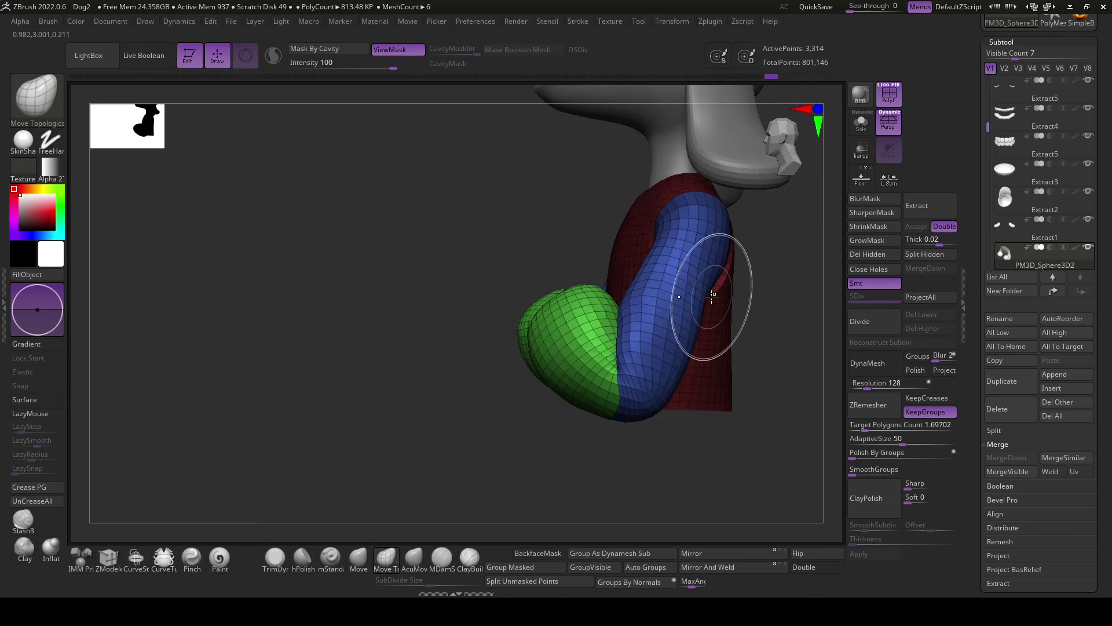
pyautogui.moveTo(712, 296); pyautogui.dragTo(757, 310)
pyautogui.moveTo(732, 248)
pyautogui.mouseDown()
pyautogui.moveTo(752, 389)
pyautogui.moveTo(627, 394)
pyautogui.mouseUp()
pyautogui.press('shift')
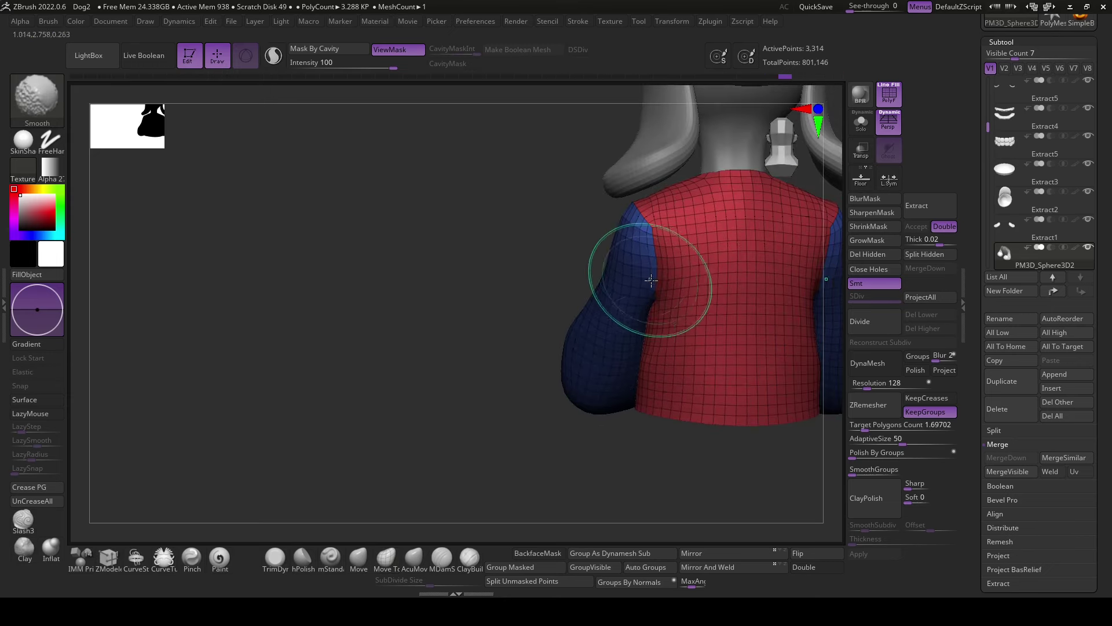
# - Inspect the sweater and sleeves from all sides, then select the ZModeler brush
pyautogui.moveTo(801, 366)
pyautogui.mouseDown()
pyautogui.moveTo(762, 497)
pyautogui.moveTo(618, 462)
pyautogui.moveTo(707, 453)
pyautogui.mouseUp()
pyautogui.moveTo(692, 310)
pyautogui.keyDown('alt'); pyautogui.mouseDown(button='right')
pyautogui.moveTo(640, 324)
pyautogui.moveTo(712, 336)
pyautogui.mouseUp(button='right'); pyautogui.keyUp('alt')
pyautogui.moveTo(712, 336); pyautogui.dragTo(595, 310)
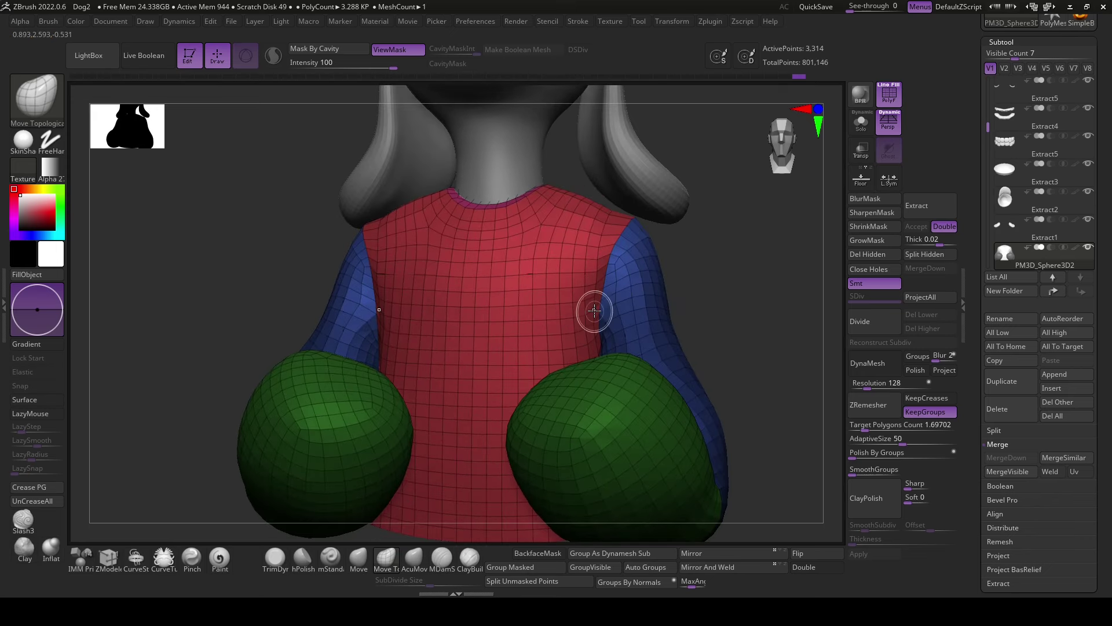
pyautogui.moveTo(610, 208); pyautogui.dragTo(678, 255)
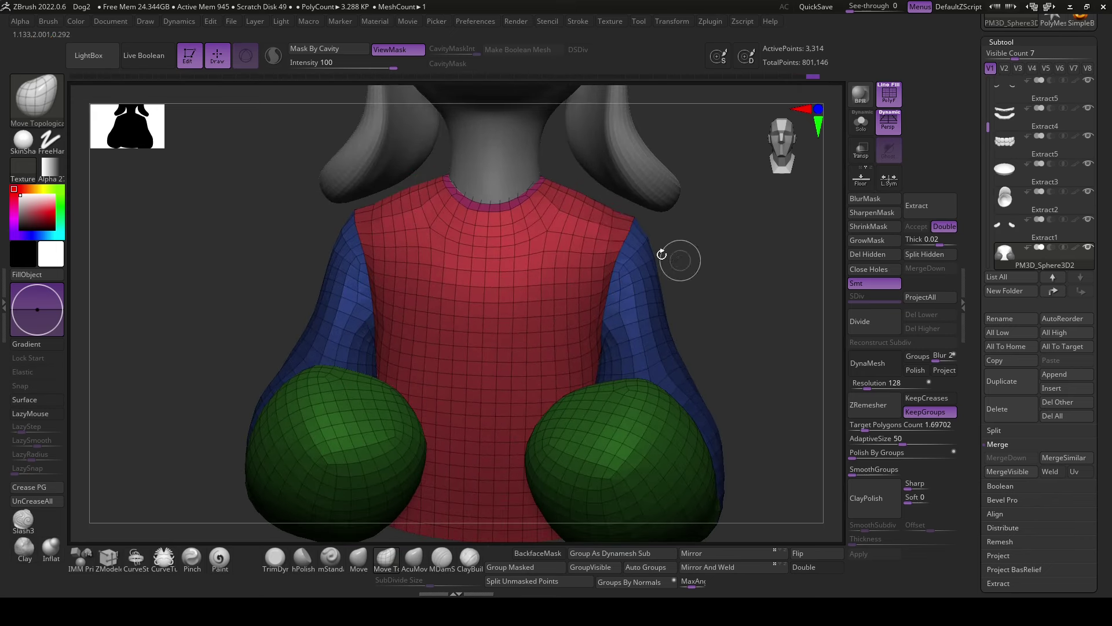
pyautogui.moveTo(592, 200)
pyautogui.mouseDown()
pyautogui.moveTo(614, 212)
pyautogui.moveTo(601, 255)
pyautogui.mouseUp()
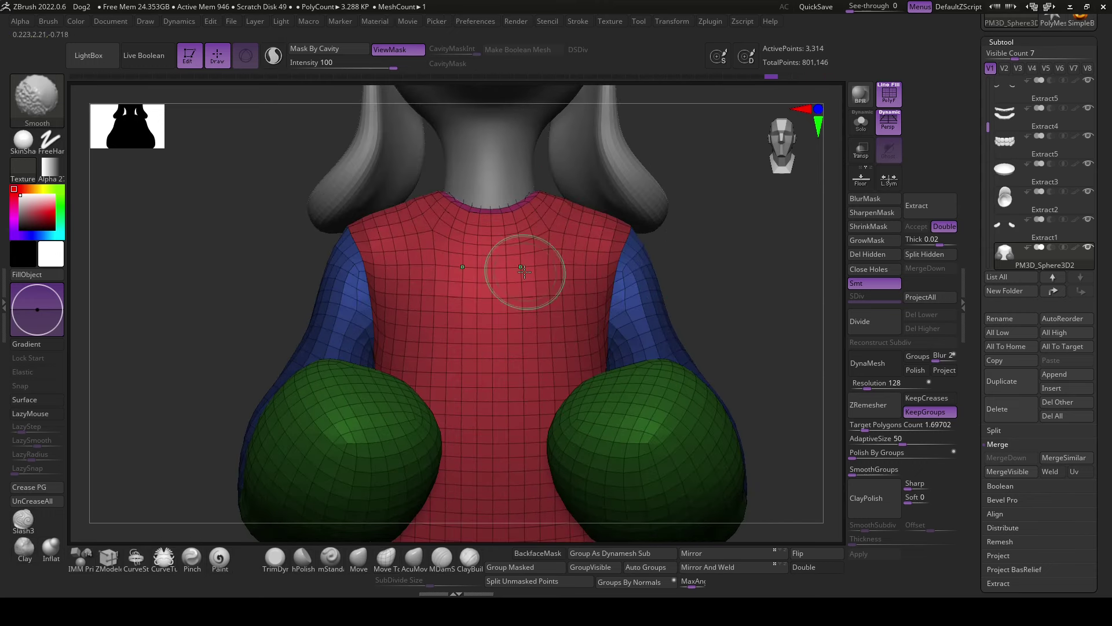
pyautogui.moveTo(524, 271); pyautogui.dragTo(669, 192)
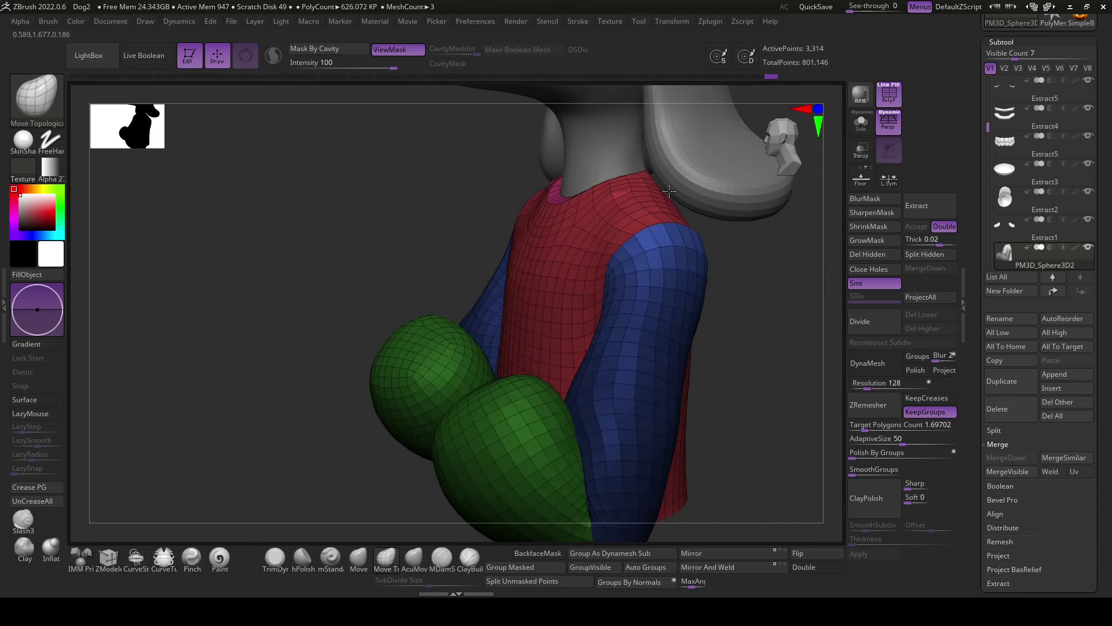
pyautogui.moveTo(683, 214); pyautogui.dragTo(722, 248)
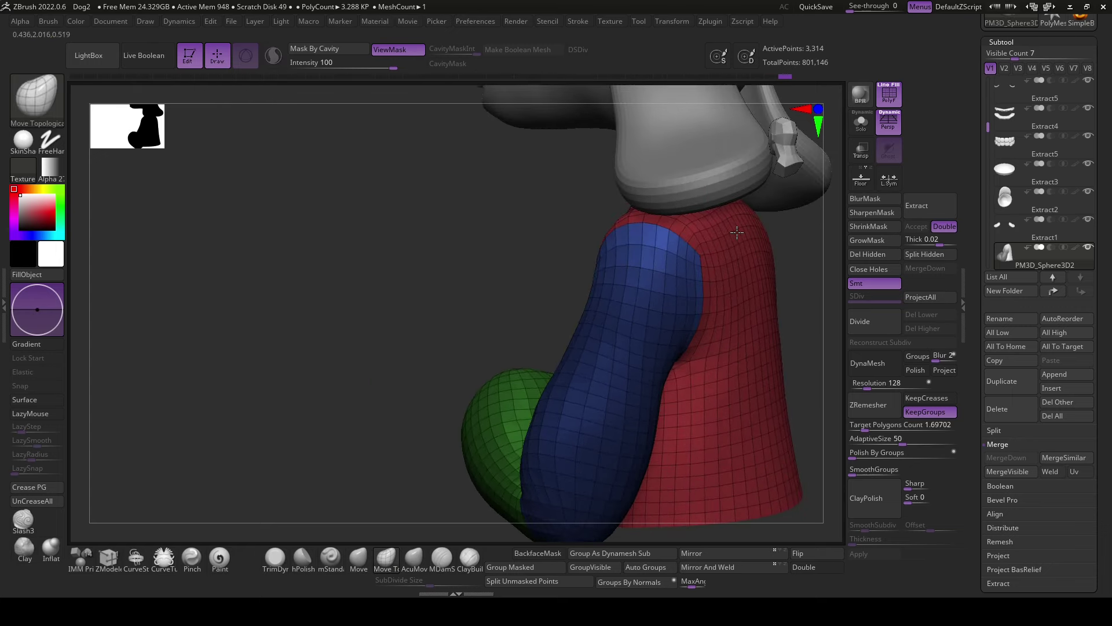
pyautogui.moveTo(794, 352)
pyautogui.mouseDown()
pyautogui.moveTo(815, 347)
pyautogui.moveTo(722, 361)
pyautogui.mouseUp()
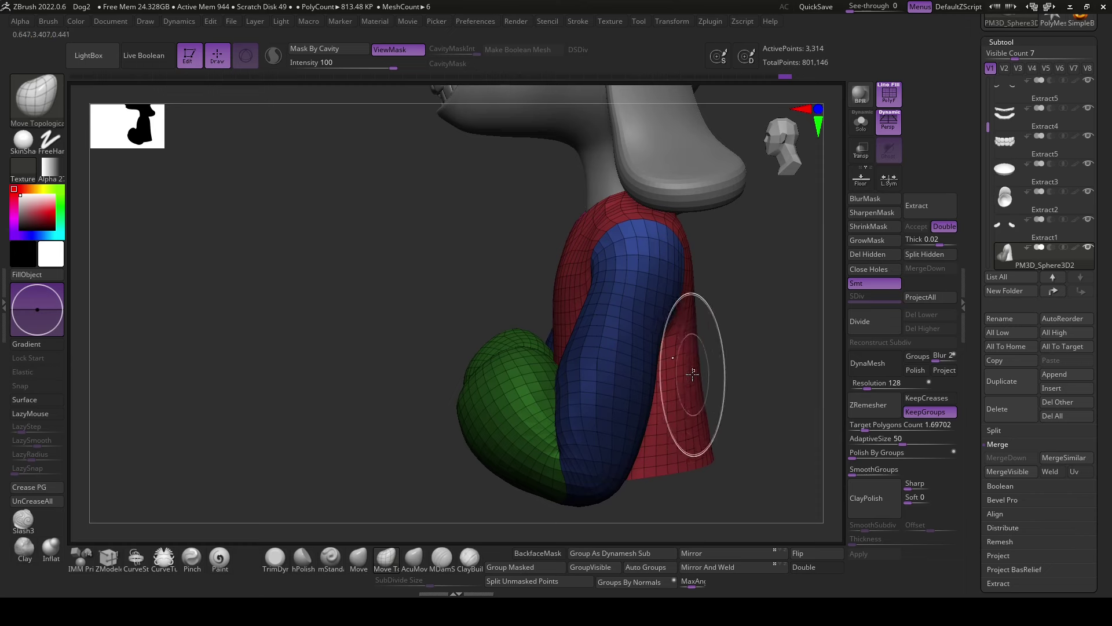
pyautogui.moveTo(748, 420)
pyautogui.mouseDown()
pyautogui.moveTo(712, 417)
pyautogui.moveTo(713, 462)
pyautogui.moveTo(759, 461)
pyautogui.moveTo(509, 377)
pyautogui.mouseUp()
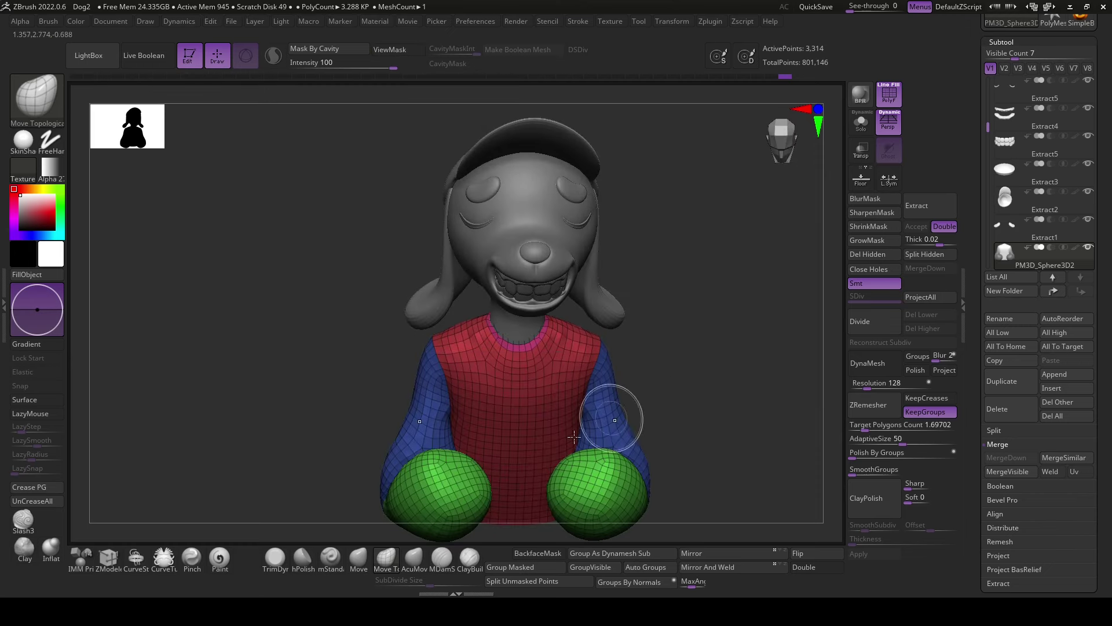
pyautogui.click(108, 557)
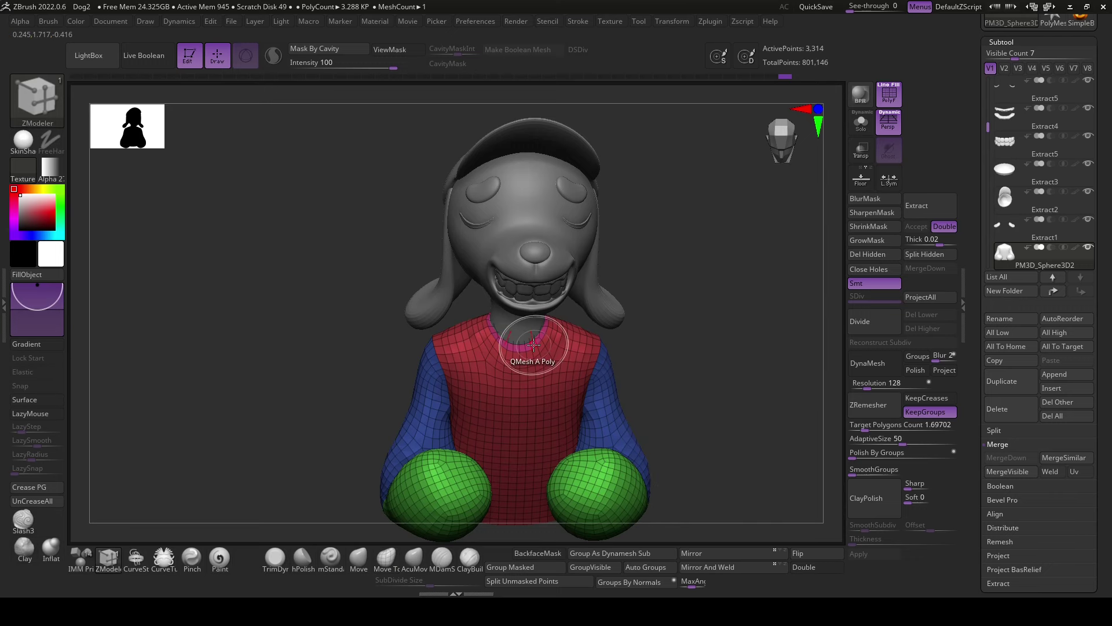
# - Set the ZModeler action target to polygroup and mask the body, leaving the neck collar free
pyautogui.press('space')
pyautogui.click(661, 281)
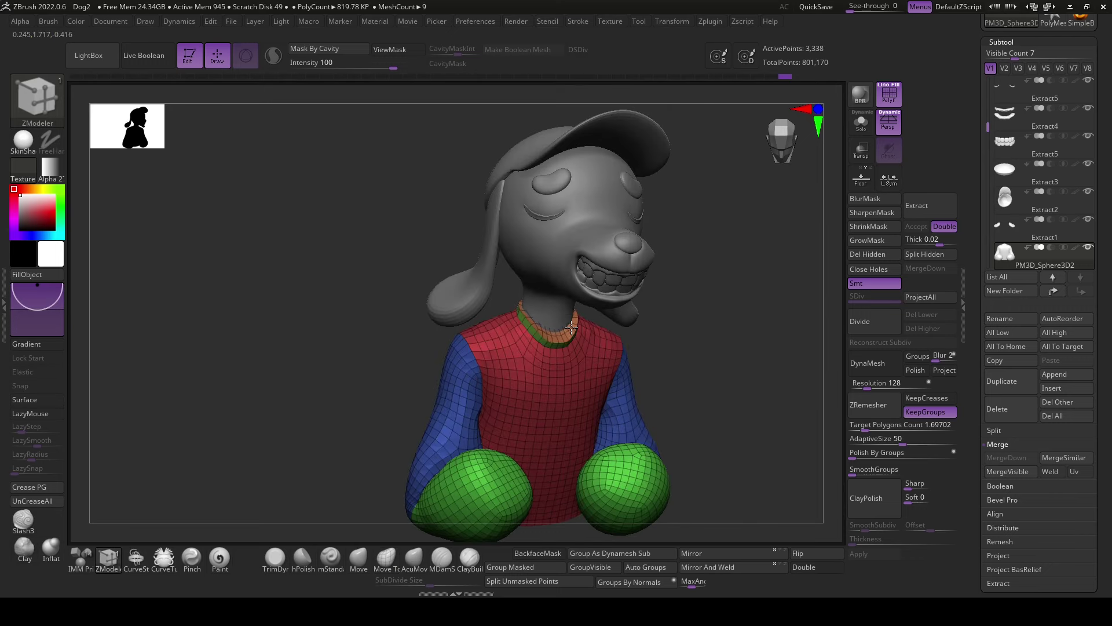
pyautogui.keyDown('shift'); pyautogui.moveTo(716, 380); pyautogui.dragTo(708, 357); pyautogui.keyUp('shift')
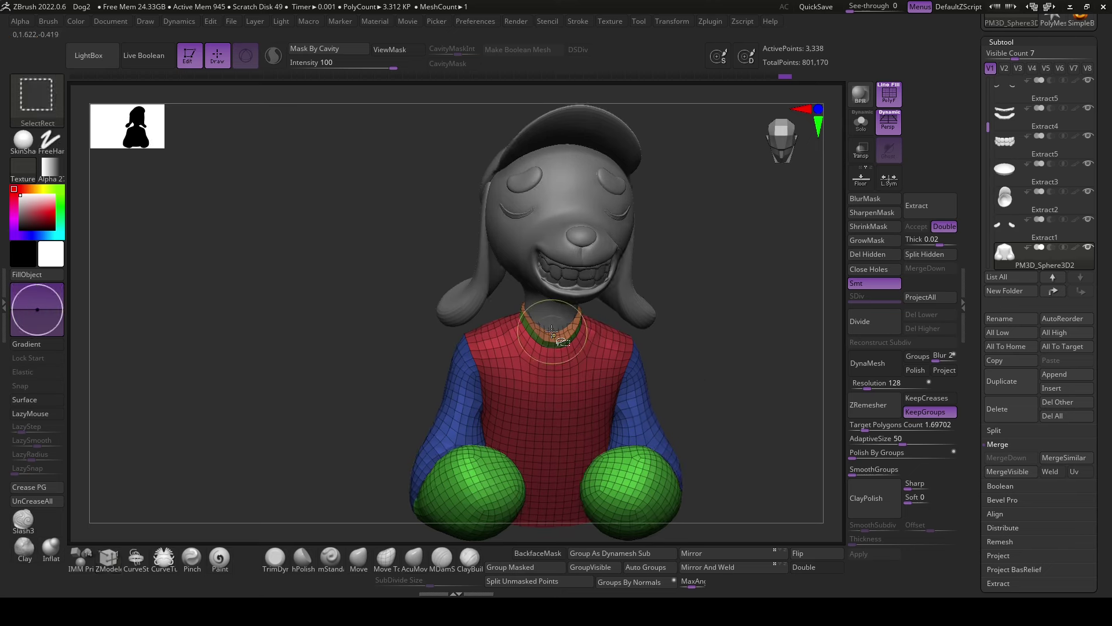
pyautogui.keyDown('ctrl'); pyautogui.keyDown('shift'); pyautogui.click(707, 363); pyautogui.keyUp('shift'); pyautogui.keyUp('ctrl')
pyautogui.keyDown('ctrl'); pyautogui.click(716, 372); pyautogui.keyUp('ctrl')
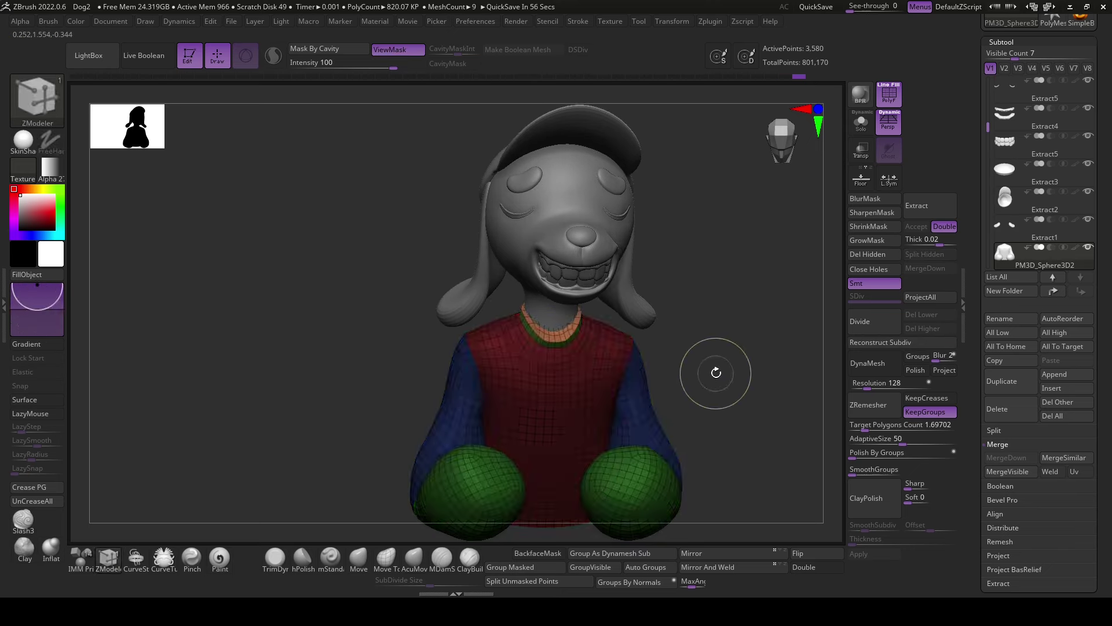
pyautogui.press('r')
pyautogui.moveTo(716, 373)
pyautogui.mouseDown()
pyautogui.moveTo(748, 365)
pyautogui.moveTo(705, 367)
pyautogui.moveTo(726, 395)
pyautogui.moveTo(660, 324)
pyautogui.mouseUp()
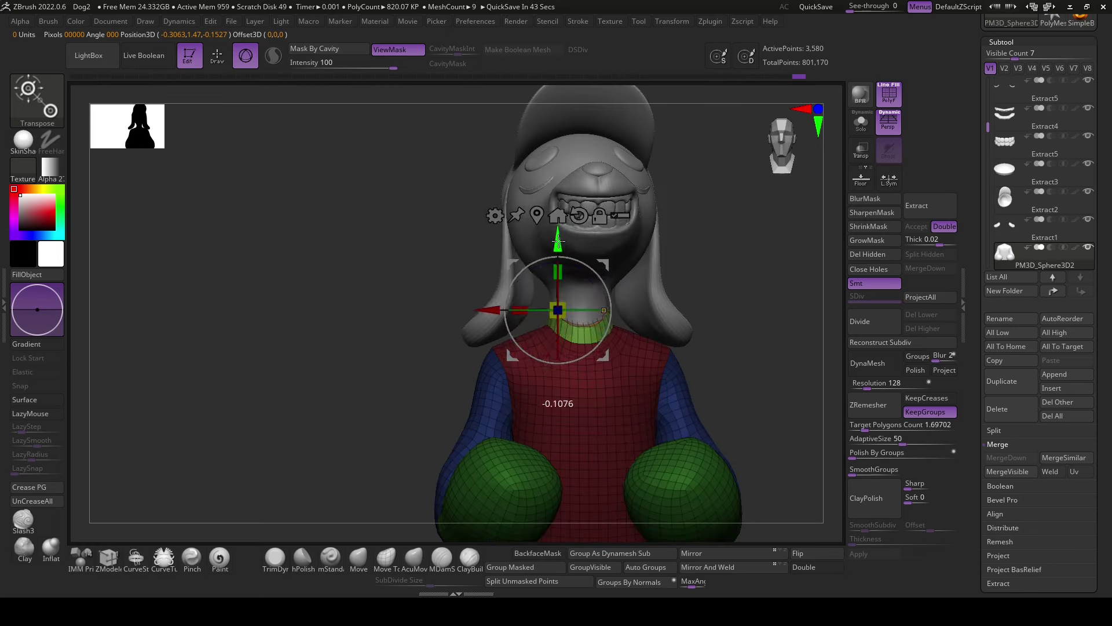
# - Undo the head tilt and orbit around to a straight back view of the collar
pyautogui.click(413, 557)
pyautogui.hotkey('ctrl', 'z')
pyautogui.hotkey('ctrl', 'z')
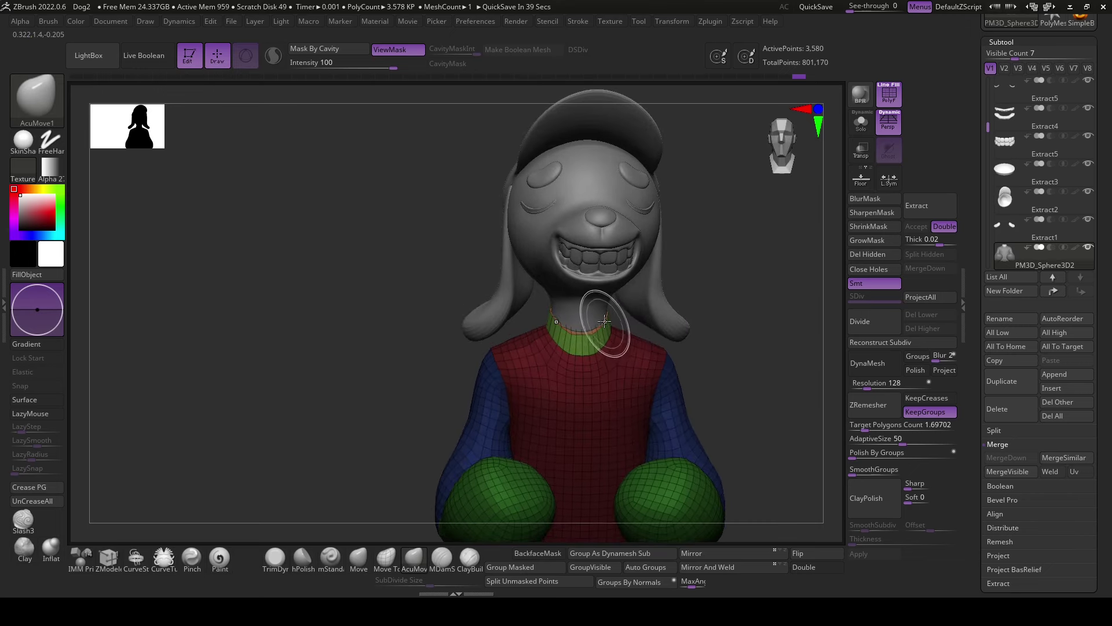
pyautogui.keyDown('ctrl'); pyautogui.moveTo(583, 333); pyautogui.dragTo(619, 323, button='right'); pyautogui.keyUp('ctrl')
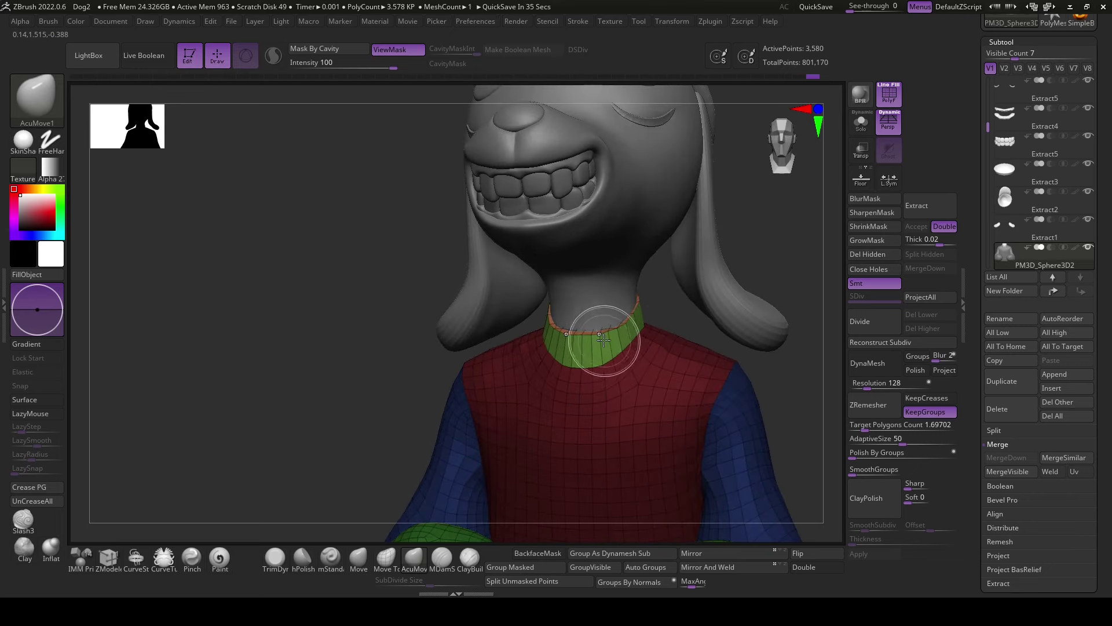
pyautogui.moveTo(777, 390); pyautogui.dragTo(666, 307)
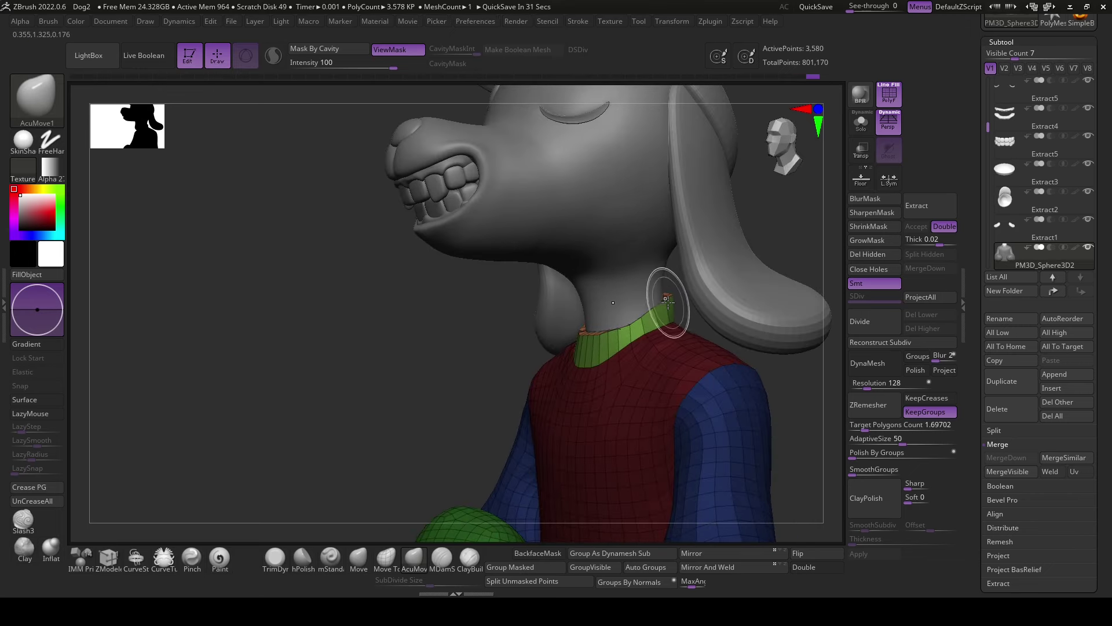
pyautogui.moveTo(696, 315)
pyautogui.mouseDown(button='right')
pyautogui.moveTo(735, 385)
pyautogui.moveTo(711, 296)
pyautogui.moveTo(681, 302)
pyautogui.moveTo(587, 457)
pyautogui.mouseUp(button='right')
pyautogui.moveTo(594, 411)
pyautogui.mouseDown(button='right')
pyautogui.moveTo(733, 291)
pyautogui.moveTo(672, 271)
pyautogui.mouseUp(button='right')
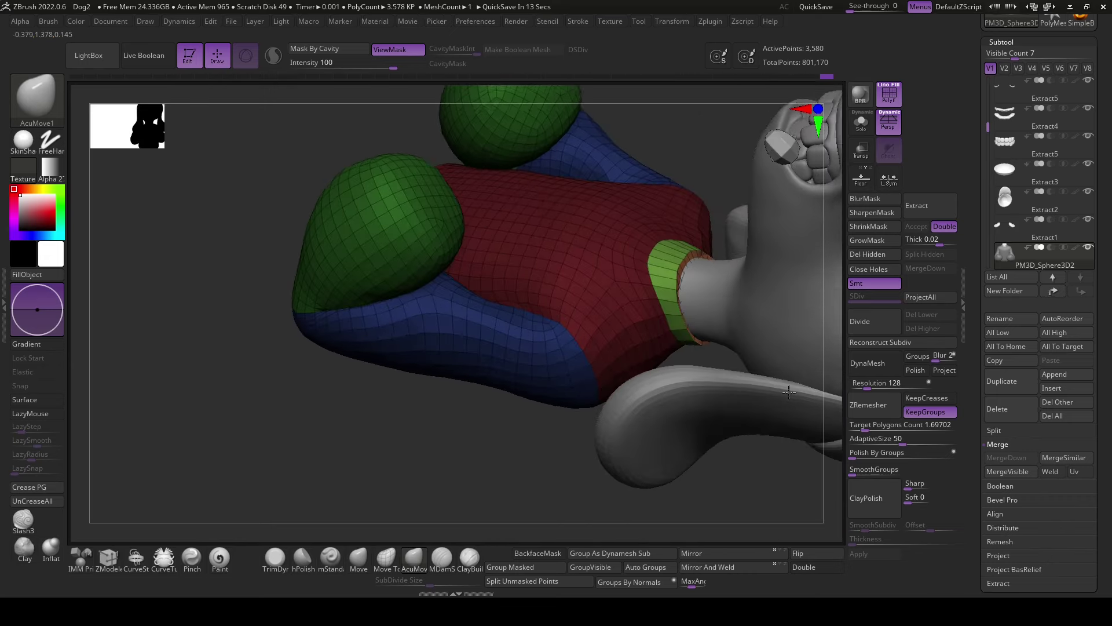
# - Nudge the green collar, then inspect the neck ring from behind and below
pyautogui.moveTo(672, 271); pyautogui.dragTo(672, 267)
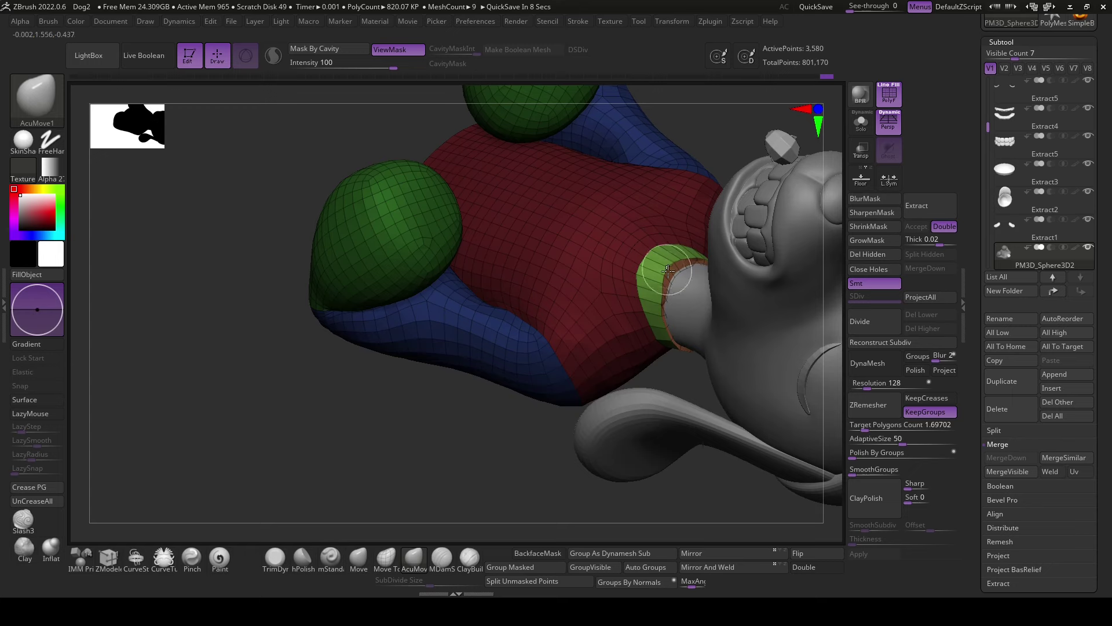
pyautogui.moveTo(668, 270)
pyautogui.mouseDown(button='right')
pyautogui.moveTo(650, 487)
pyautogui.moveTo(665, 294)
pyautogui.mouseUp(button='right')
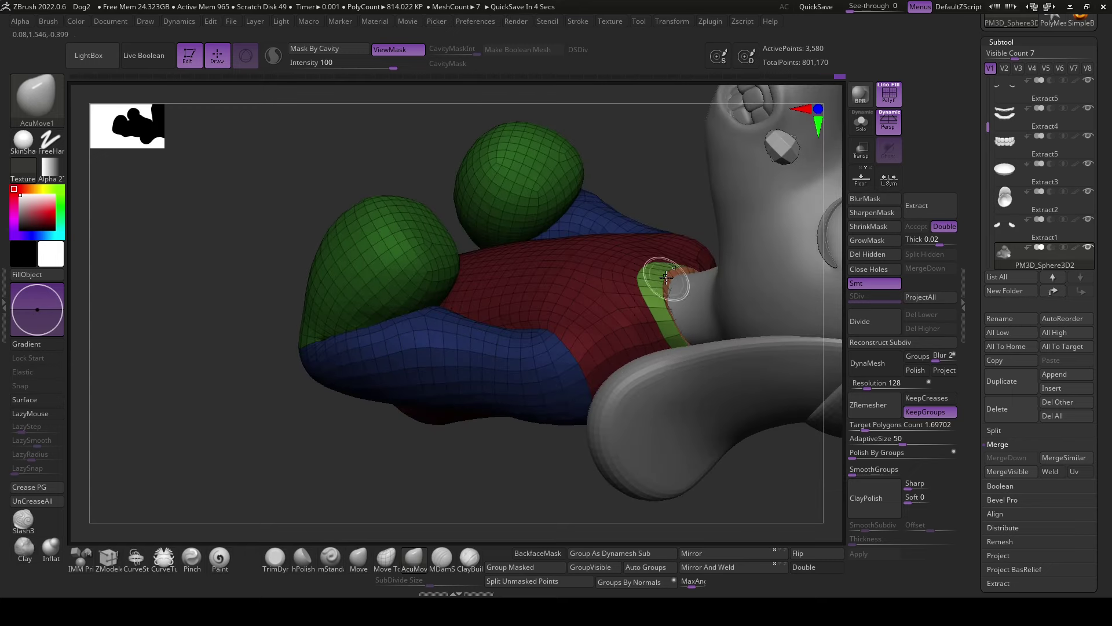
pyautogui.moveTo(687, 269)
pyautogui.mouseDown(button='right')
pyautogui.moveTo(710, 498)
pyautogui.moveTo(641, 509)
pyautogui.mouseUp(button='right')
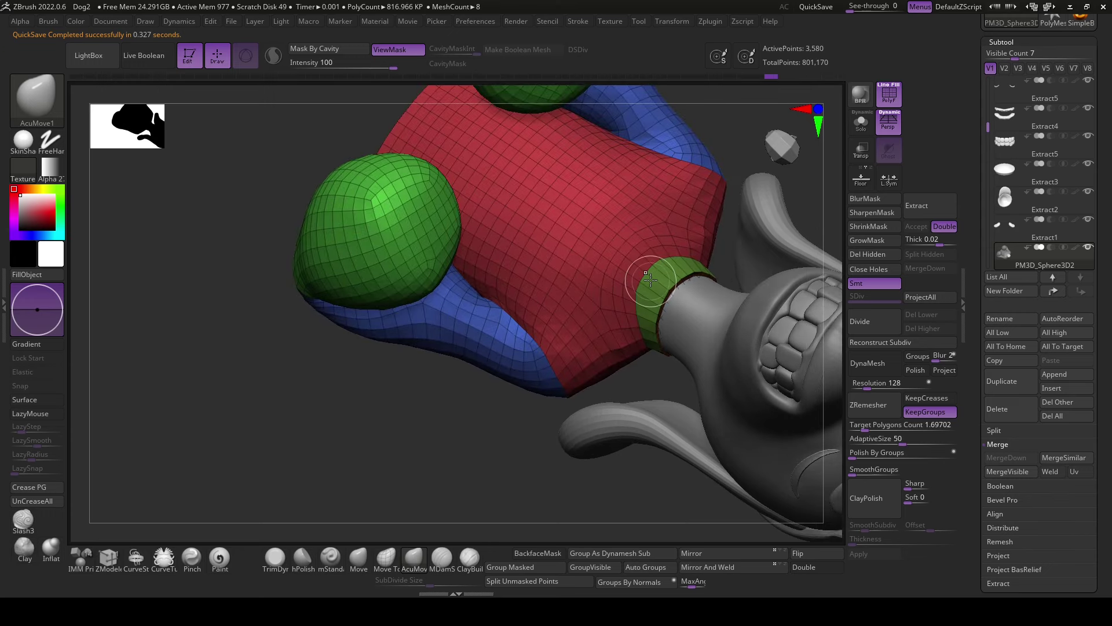
pyautogui.moveTo(637, 285); pyautogui.dragTo(558, 378, button='right')
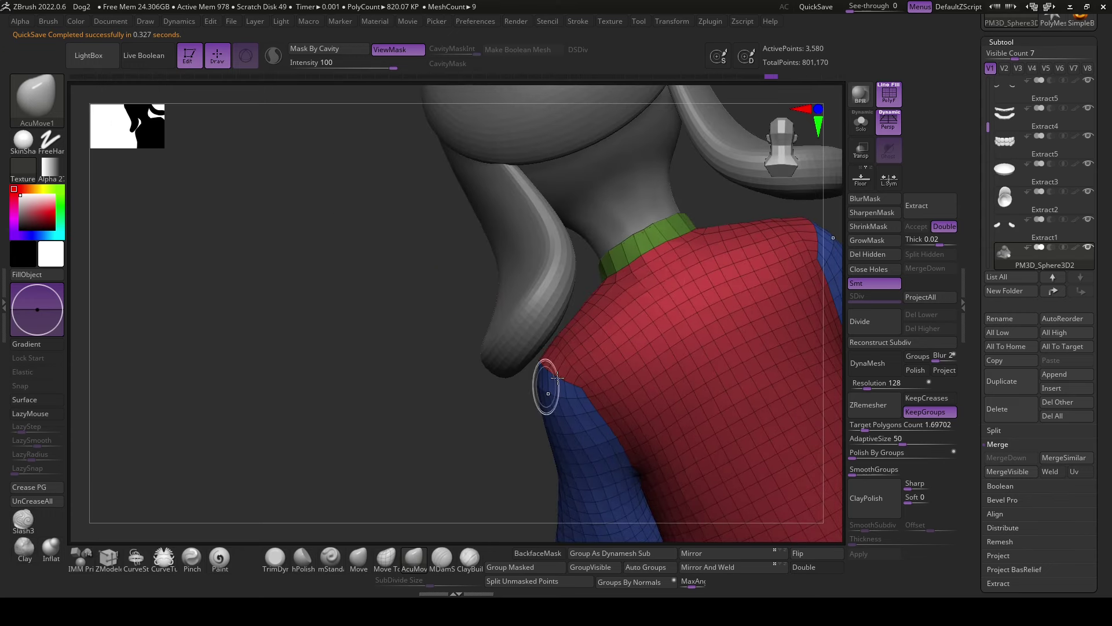
pyautogui.moveTo(492, 429)
pyautogui.mouseDown(button='right')
pyautogui.moveTo(652, 247)
pyautogui.moveTo(661, 250)
pyautogui.moveTo(439, 472)
pyautogui.mouseUp(button='right')
pyautogui.rightClick(588, 315)
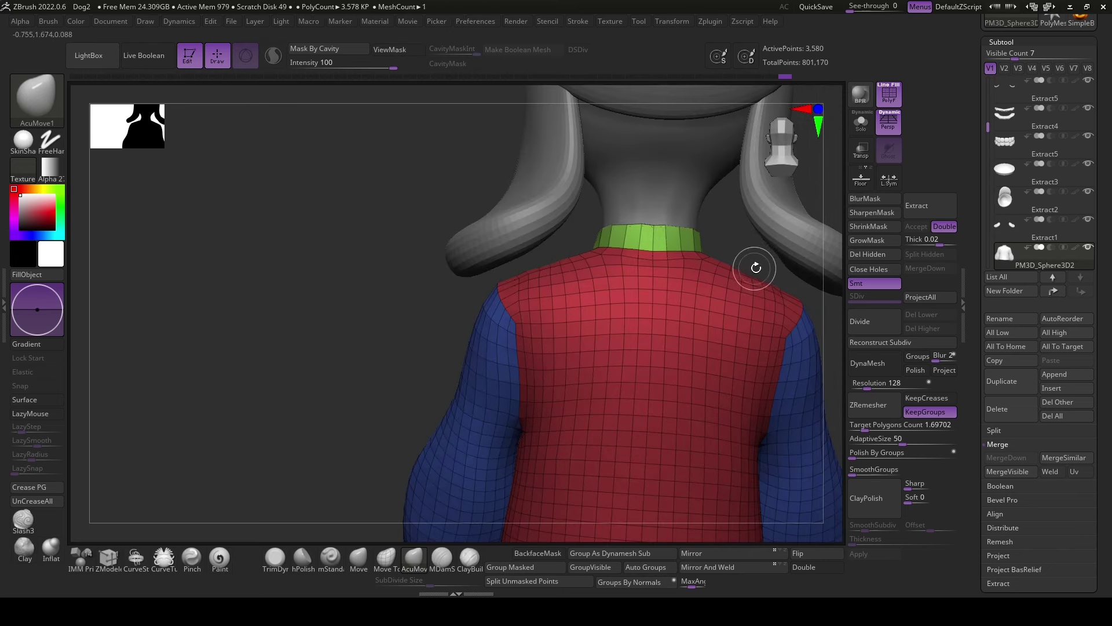
pyautogui.moveTo(756, 268); pyautogui.dragTo(749, 265, button='right')
pyautogui.moveTo(831, 340); pyautogui.dragTo(385, 526, button='right')
pyautogui.click(107, 558)
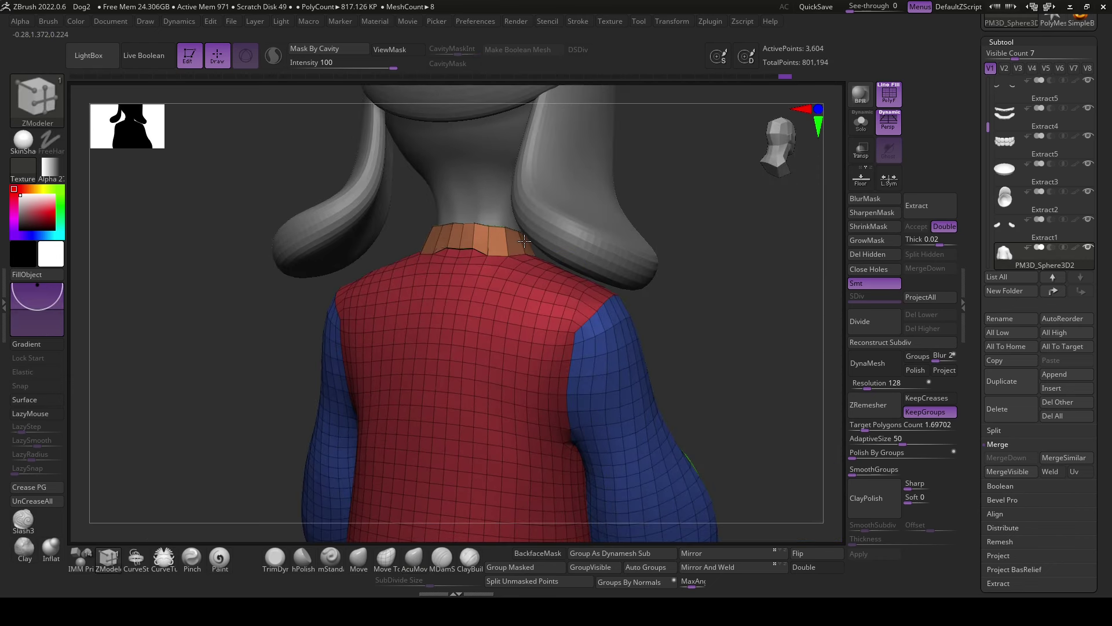
# - Extrude the collar polygroup with ZModeler into a thicker rim, checking it from the front
pyautogui.press('space')
pyautogui.click(365, 212)
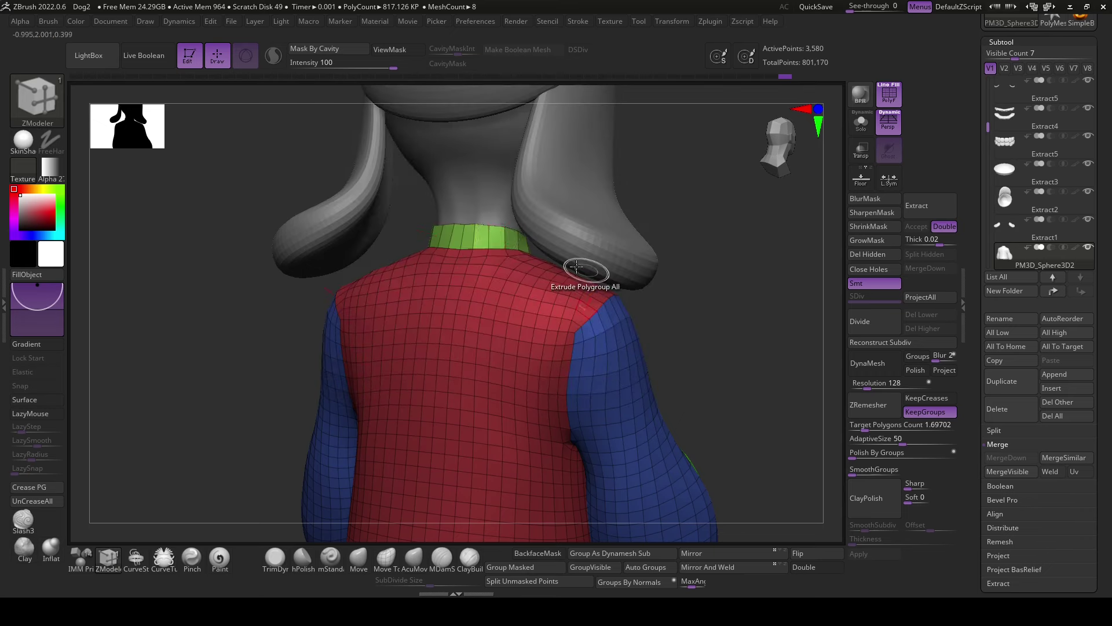
pyautogui.click(500, 237)
pyautogui.moveTo(743, 348); pyautogui.dragTo(731, 358, button='right')
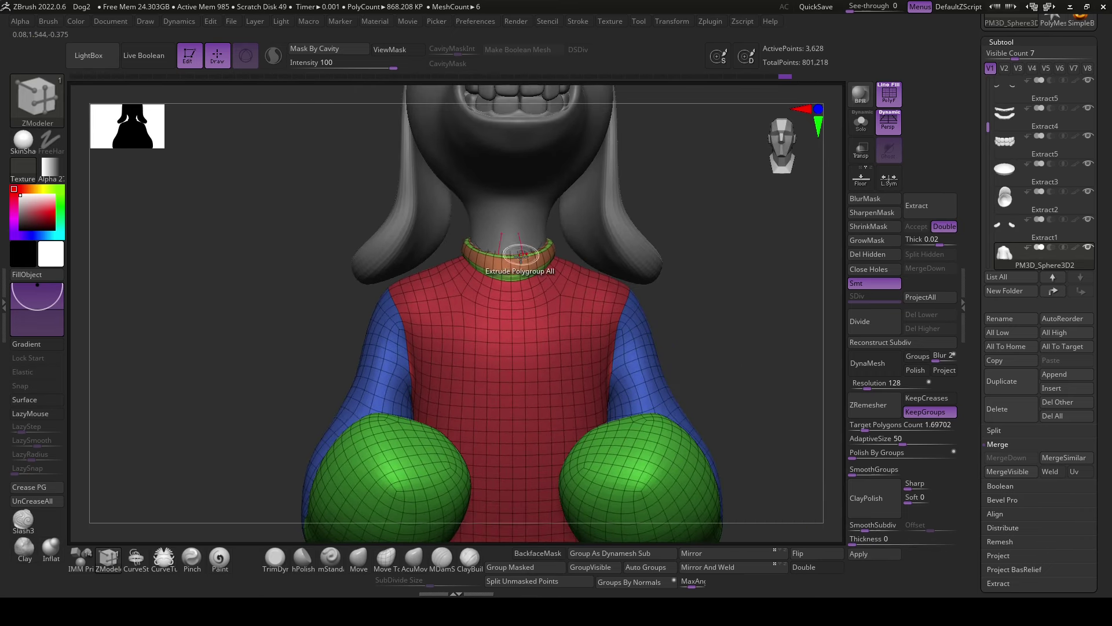
pyautogui.moveTo(521, 274)
pyautogui.mouseDown(button='right')
pyautogui.moveTo(750, 336)
pyautogui.moveTo(651, 323)
pyautogui.mouseUp(button='right')
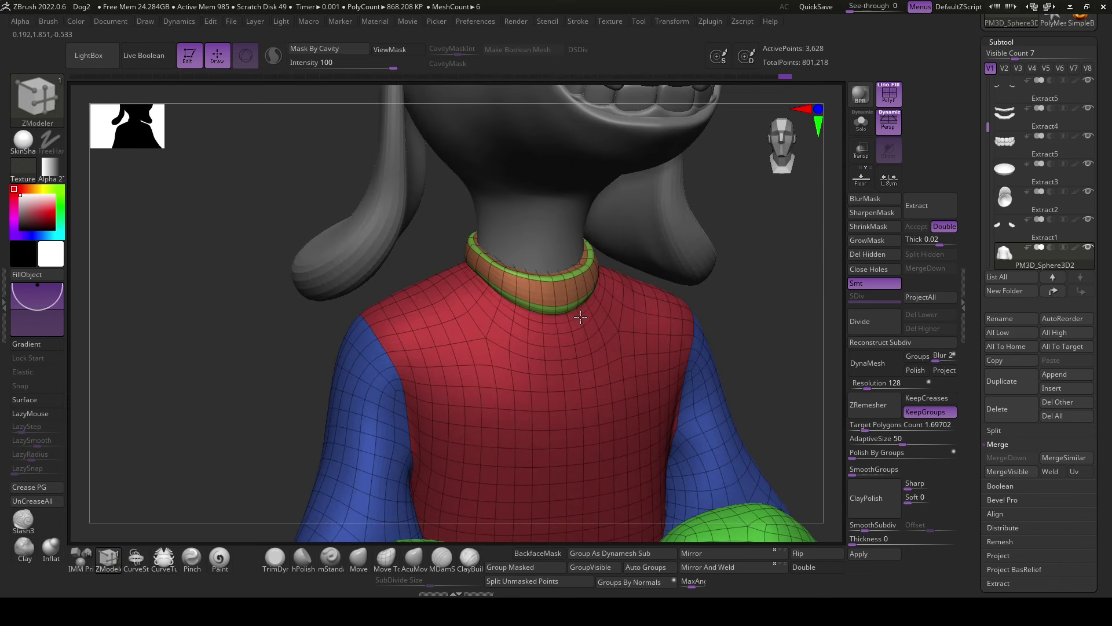
pyautogui.moveTo(573, 309)
pyautogui.mouseDown(button='right')
pyautogui.moveTo(777, 325)
pyautogui.moveTo(753, 324)
pyautogui.mouseUp(button='right')
# - Adjust the collar with a move brush, checking it from three-quarter and side views
pyautogui.click(414, 557)
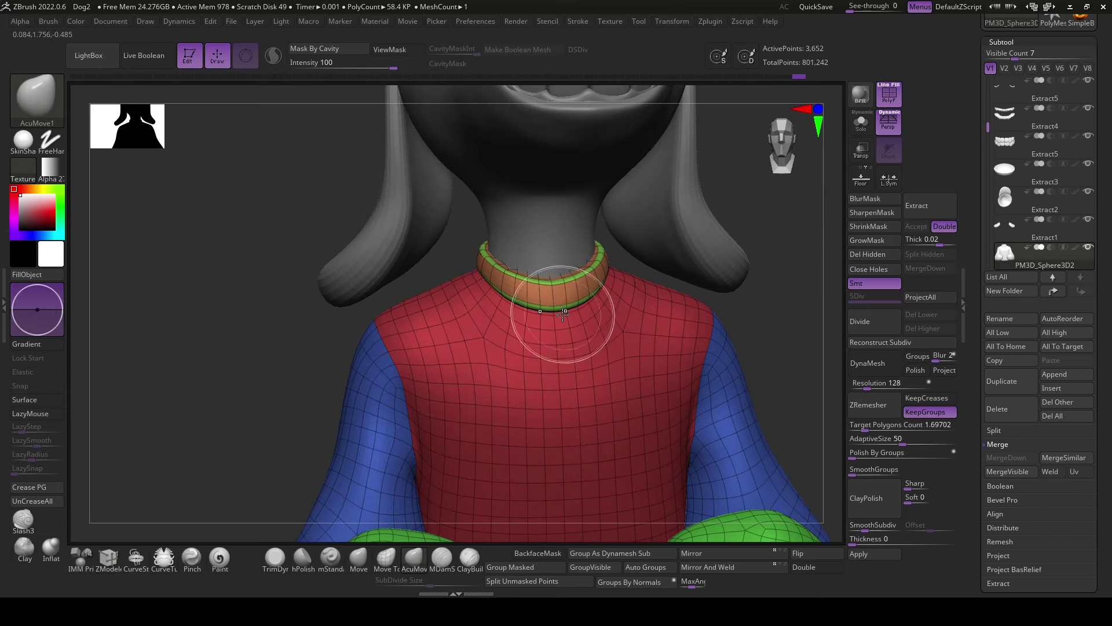
pyautogui.moveTo(577, 313)
pyautogui.mouseDown(button='right')
pyautogui.moveTo(765, 318)
pyautogui.moveTo(584, 311)
pyautogui.moveTo(810, 363)
pyautogui.moveTo(688, 299)
pyautogui.moveTo(661, 309)
pyautogui.mouseUp(button='right')
pyautogui.rightClick(576, 278)
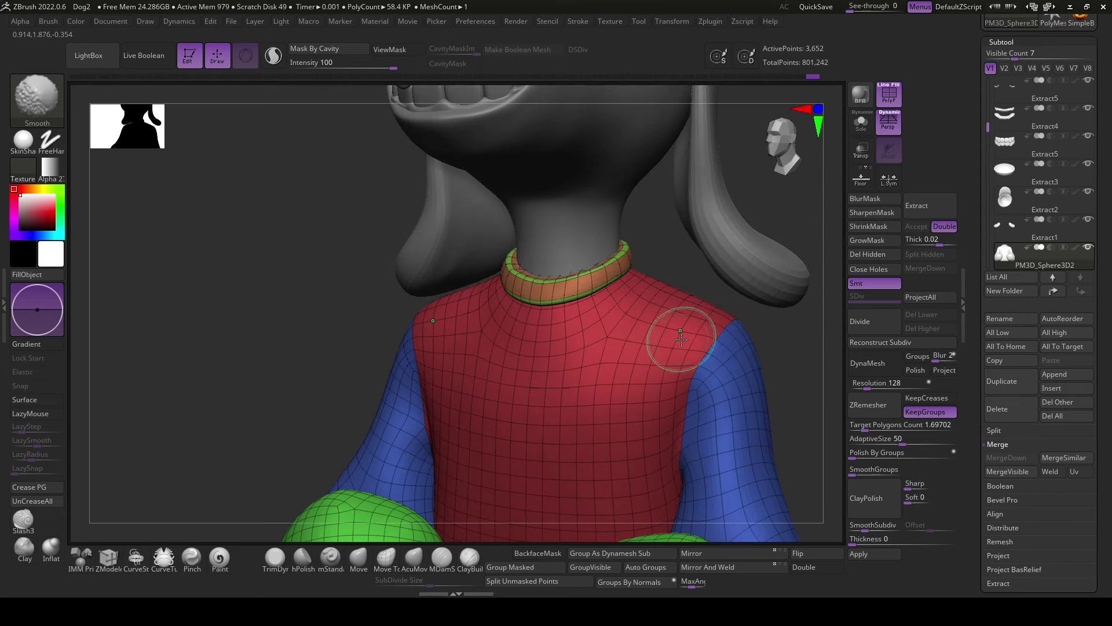
pyautogui.moveTo(567, 407)
pyautogui.mouseDown(button='right')
pyautogui.moveTo(807, 385)
pyautogui.moveTo(723, 310)
pyautogui.moveTo(579, 324)
pyautogui.moveTo(782, 336)
pyautogui.moveTo(747, 326)
pyautogui.mouseUp(button='right')
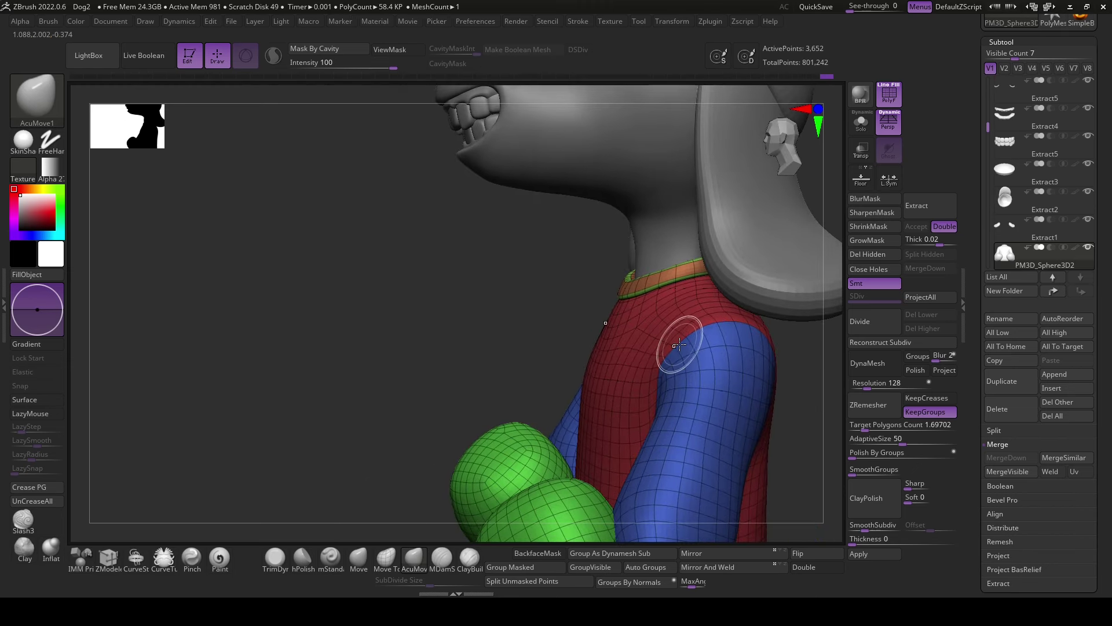
pyautogui.moveTo(815, 442)
pyautogui.mouseDown(button='right')
pyautogui.moveTo(745, 403)
pyautogui.moveTo(480, 373)
pyautogui.moveTo(507, 402)
pyautogui.moveTo(743, 400)
pyautogui.mouseUp(button='right')
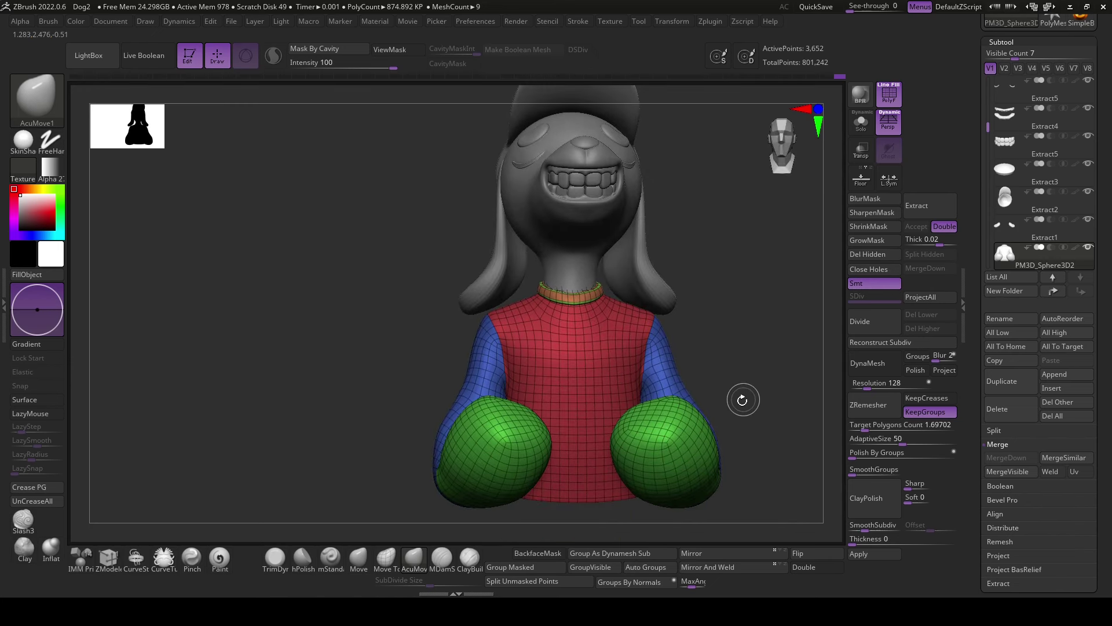
# - Insert IMM Cylinder Inner primitives into both green sleeve ends
pyautogui.click(87, 565)
pyautogui.click(92, 98)
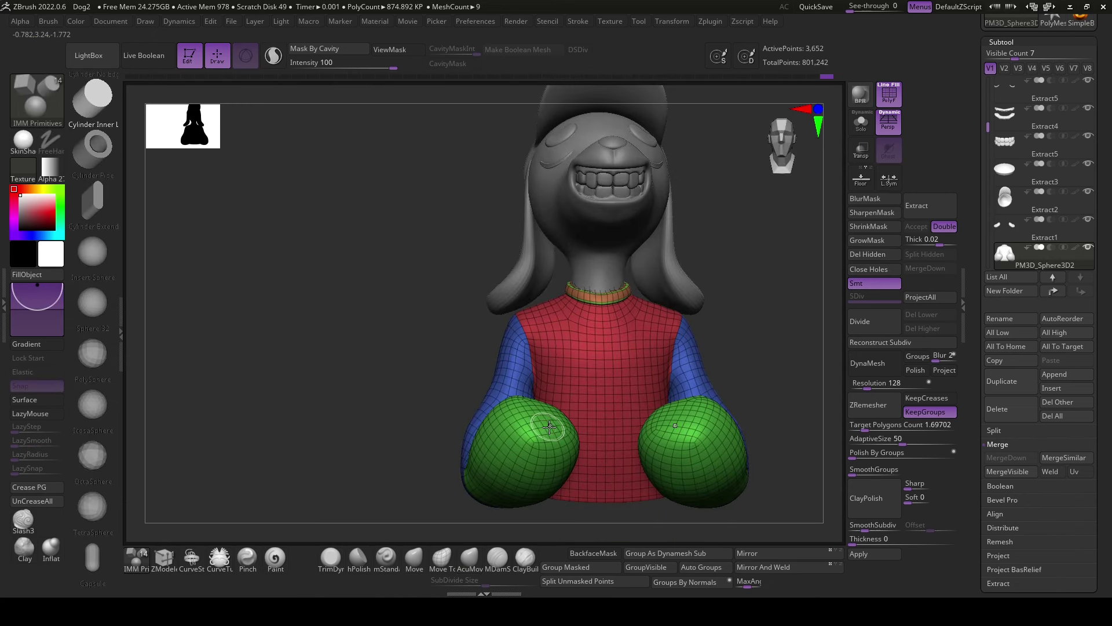
pyautogui.moveTo(547, 425); pyautogui.dragTo(579, 400)
pyautogui.moveTo(785, 459); pyautogui.dragTo(744, 472, button='right')
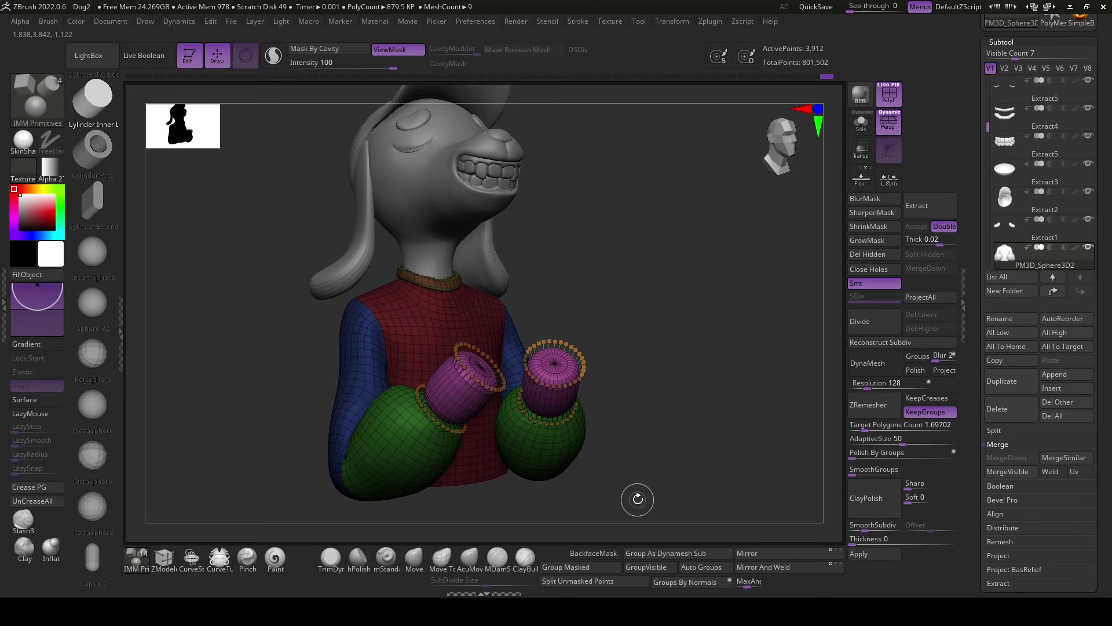
pyautogui.moveTo(638, 499); pyautogui.dragTo(704, 482, button='right')
# - Rotate, position and shorten the cylinders so they fit the sleeve ends
pyautogui.press('r')
pyautogui.moveTo(490, 361); pyautogui.dragTo(441, 405)
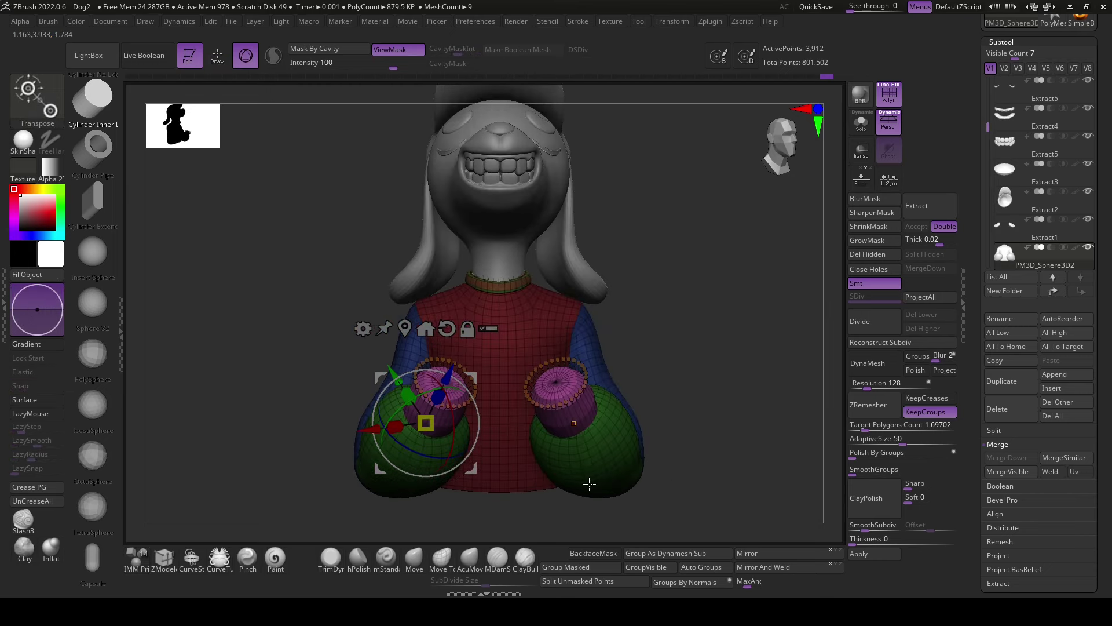
pyautogui.keyDown('shift'); pyautogui.moveTo(638, 475); pyautogui.dragTo(684, 475, button='right'); pyautogui.keyUp('shift')
pyautogui.moveTo(440, 406); pyautogui.dragTo(450, 426)
pyautogui.moveTo(450, 426); pyautogui.dragTo(577, 430, button='right')
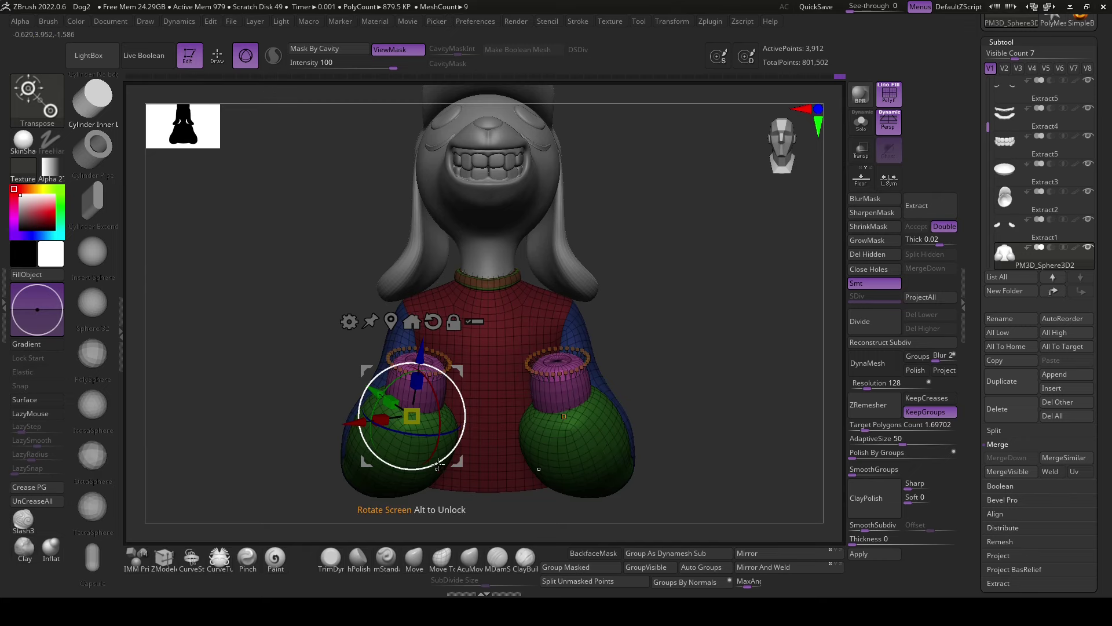
pyautogui.moveTo(418, 381); pyautogui.dragTo(418, 395)
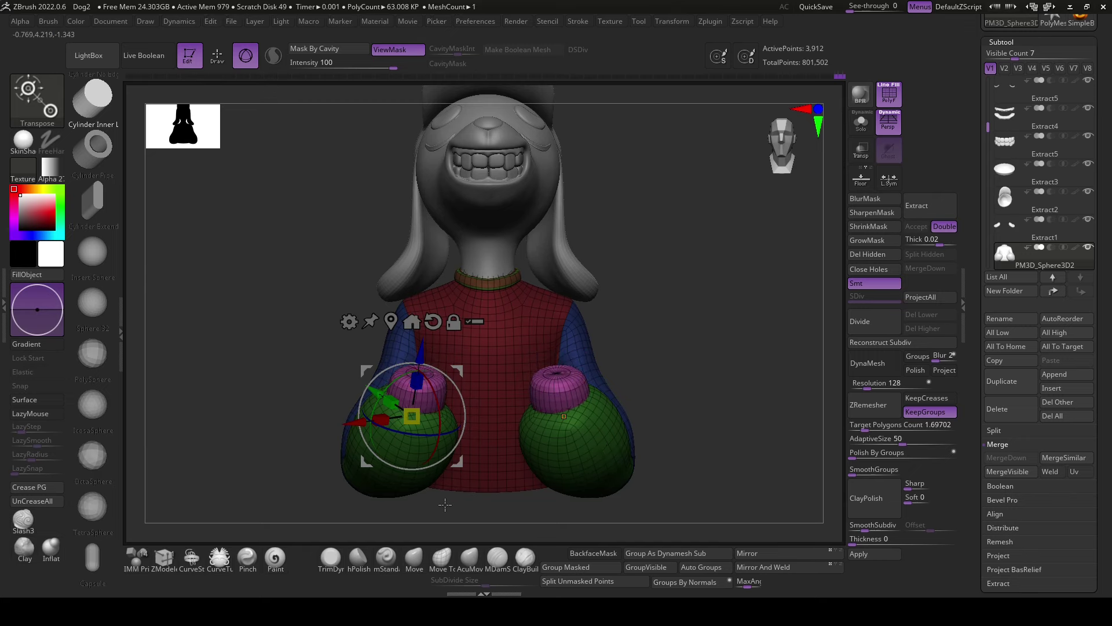
# - Add an edge loop around the cylinder caps with ZModeler
pyautogui.click(165, 567)
pyautogui.keyDown('alt'); pyautogui.moveTo(671, 427); pyautogui.dragTo(609, 348, button='right'); pyautogui.keyUp('alt')
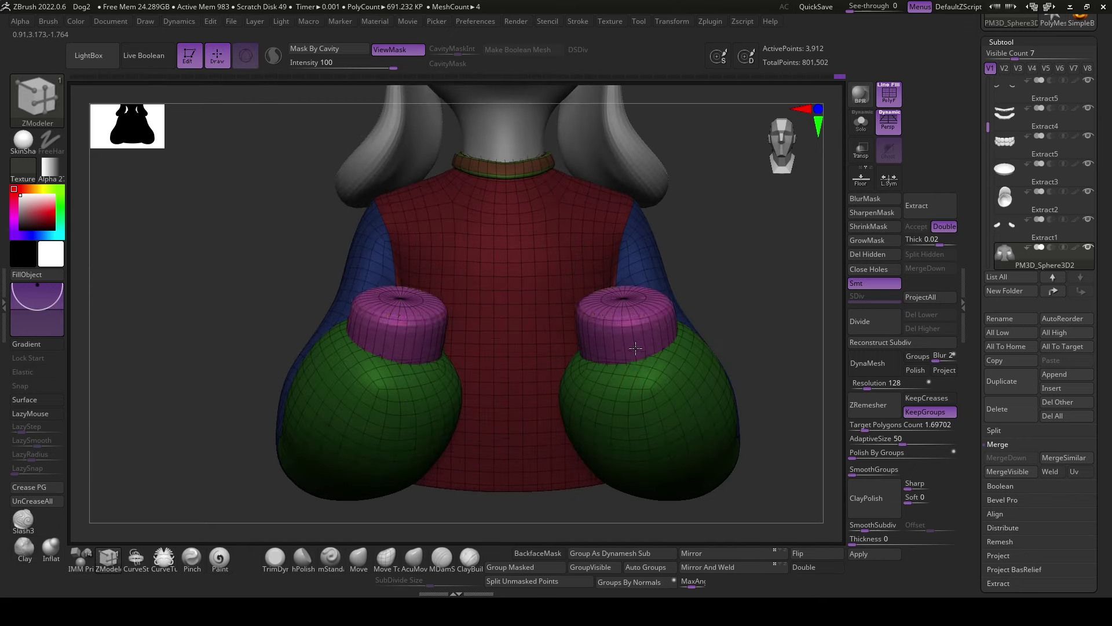
pyautogui.click(643, 339)
pyautogui.moveTo(646, 290); pyautogui.dragTo(650, 321, button='right')
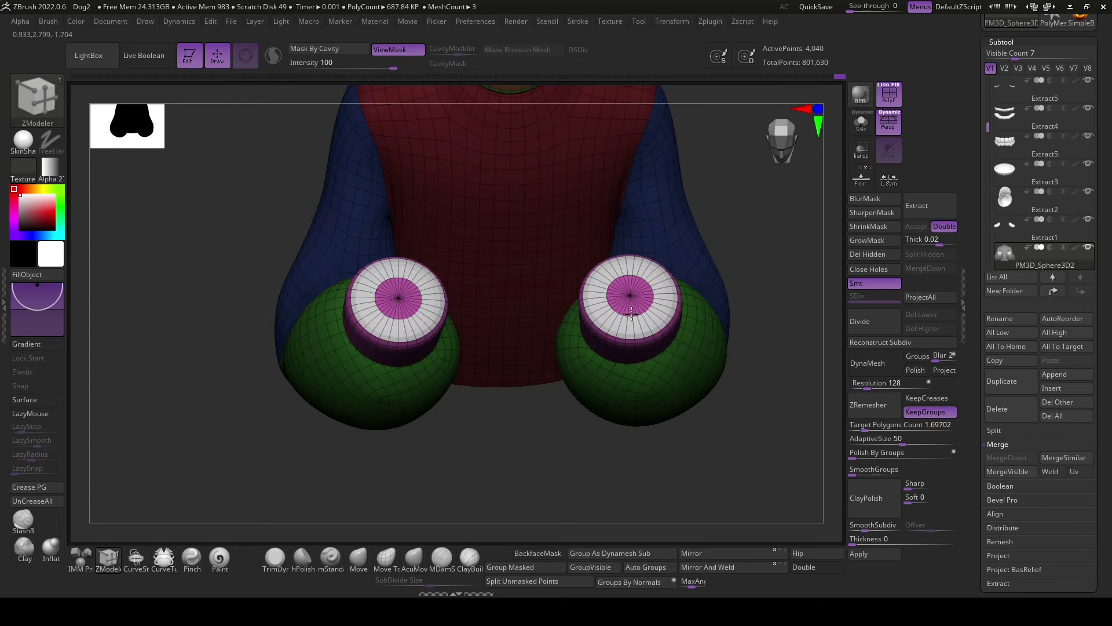
pyautogui.moveTo(650, 405)
pyautogui.mouseDown(button='right')
pyautogui.moveTo(720, 438)
pyautogui.moveTo(651, 322)
pyautogui.mouseUp(button='right')
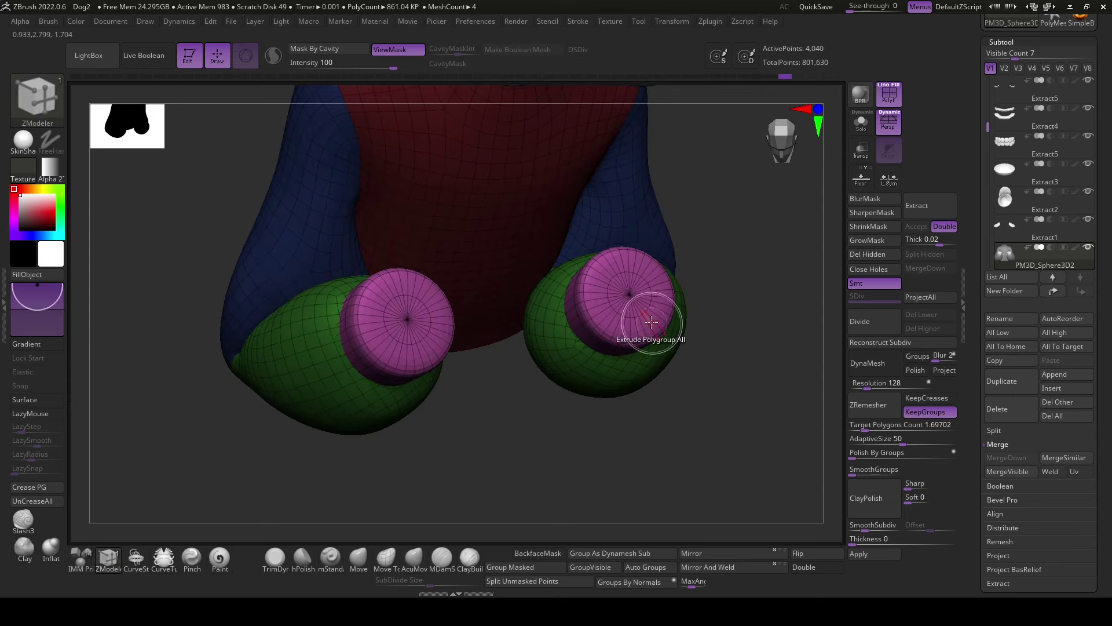
pyautogui.click(654, 321)
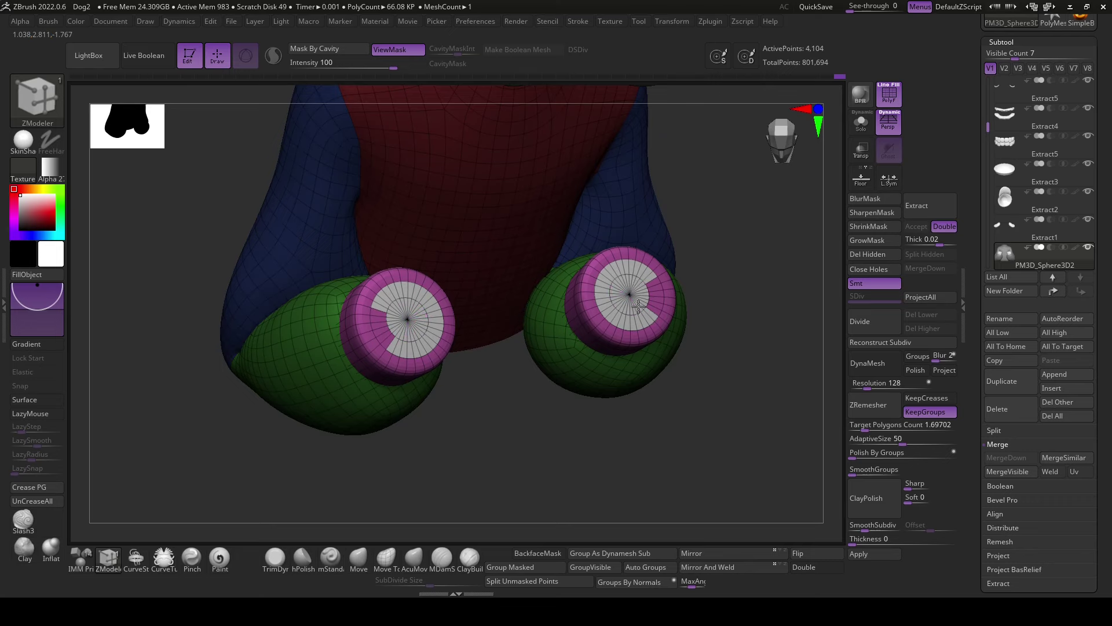
# - Inset and extrude the cylinder caps into a hollow rim on each cuff
pyautogui.moveTo(652, 305); pyautogui.dragTo(728, 400, button='right')
pyautogui.moveTo(655, 309); pyautogui.dragTo(592, 317)
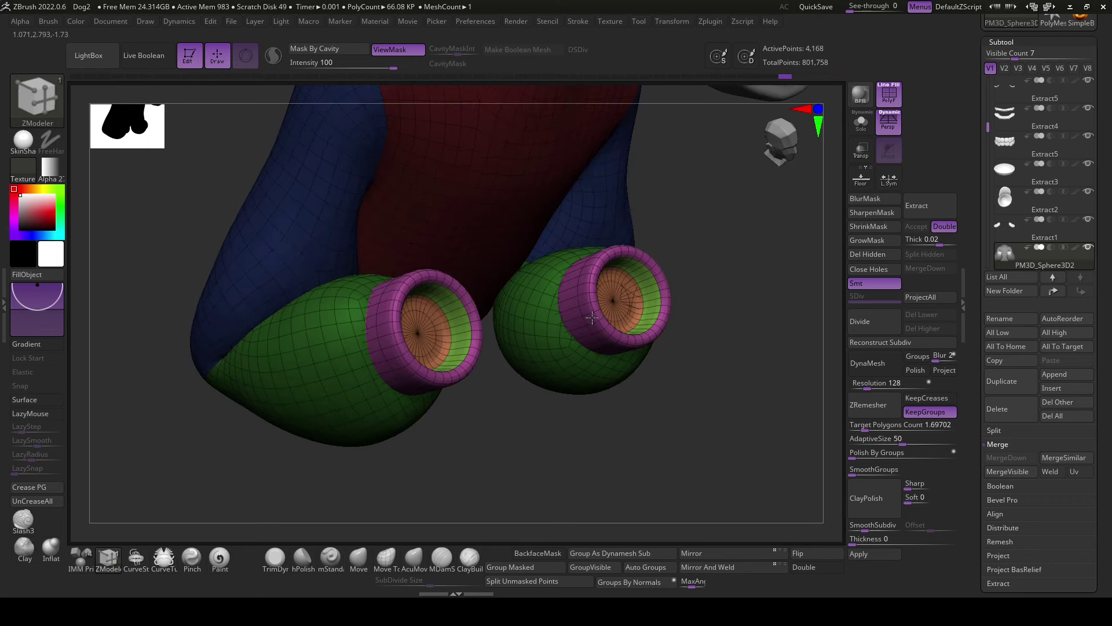
pyautogui.click(652, 281)
pyautogui.moveTo(678, 324); pyautogui.dragTo(728, 435)
pyautogui.press('w')
pyautogui.keyDown('alt'); pyautogui.click(629, 305); pyautogui.keyUp('alt')
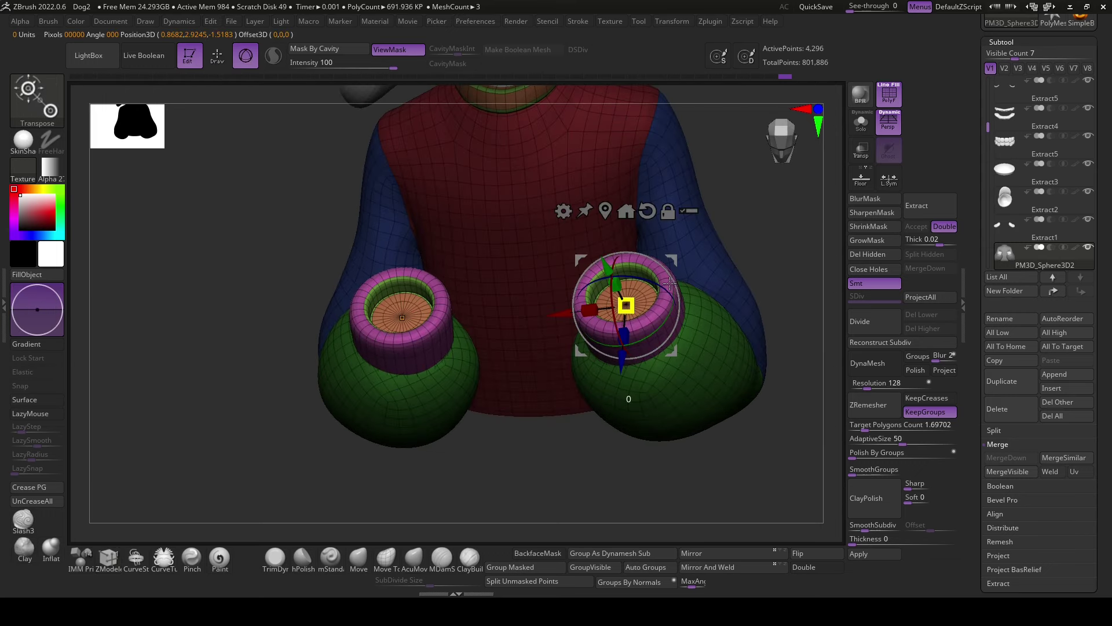
# - Tilt both cuffs slightly, then smooth the sleeve edges under an inverted mask
pyautogui.moveTo(747, 469); pyautogui.dragTo(723, 401)
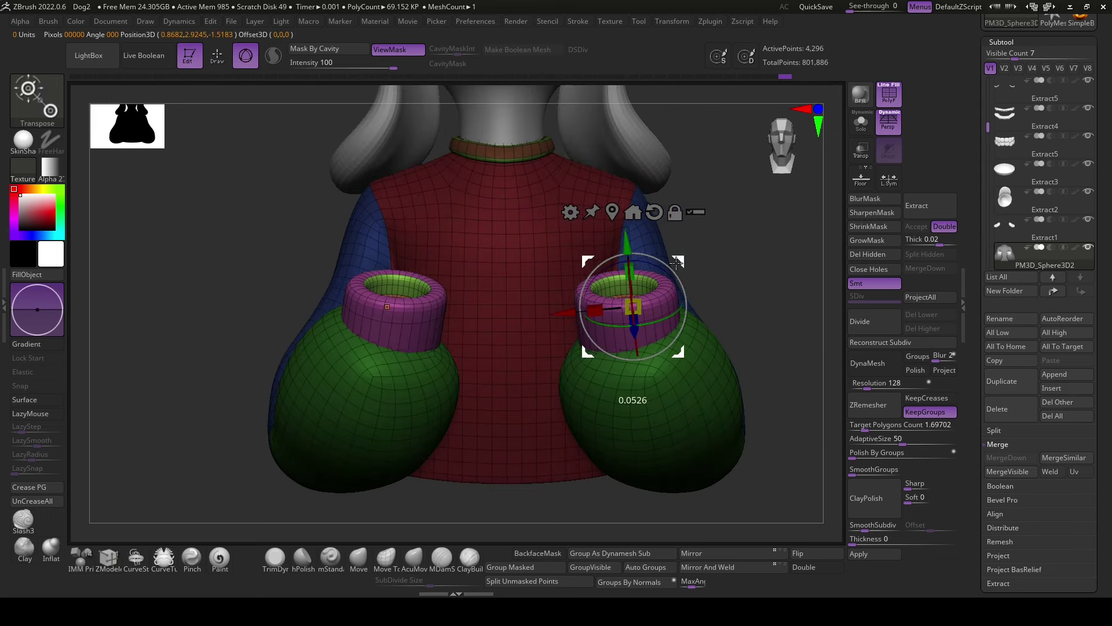
pyautogui.moveTo(798, 398)
pyautogui.mouseDown()
pyautogui.moveTo(793, 408)
pyautogui.moveTo(780, 394)
pyautogui.mouseUp()
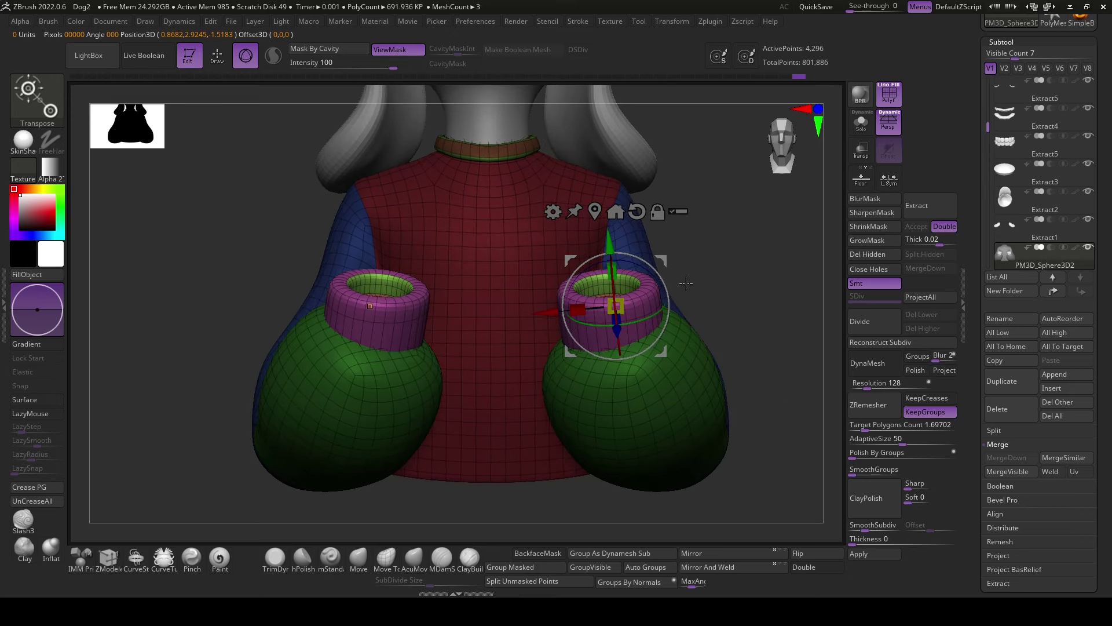
pyautogui.moveTo(614, 291); pyautogui.dragTo(613, 287)
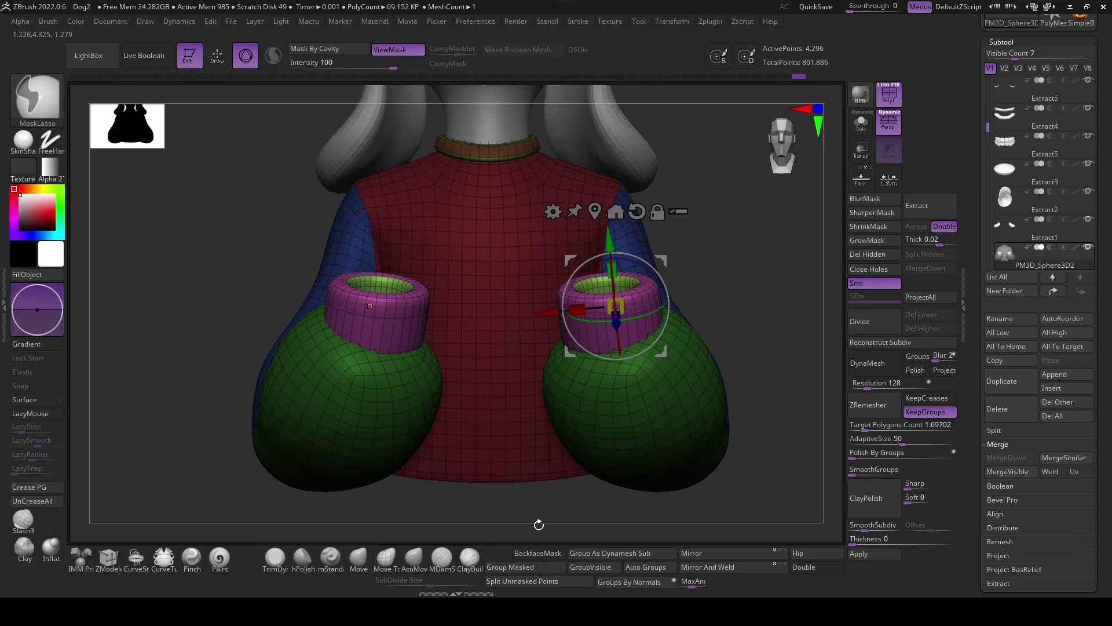
pyautogui.hotkey('ctrl', 'i')
pyautogui.press('q')
pyautogui.moveTo(660, 326)
pyautogui.keyDown('shift'); pyautogui.mouseDown()
pyautogui.moveTo(557, 360)
pyautogui.moveTo(658, 361)
pyautogui.mouseUp(); pyautogui.keyUp('shift')
# - Inspect the cuffs from the side and underneath, and adjust the brush size
pyautogui.moveTo(795, 373)
pyautogui.mouseDown()
pyautogui.moveTo(713, 244)
pyautogui.moveTo(700, 301)
pyautogui.mouseUp()
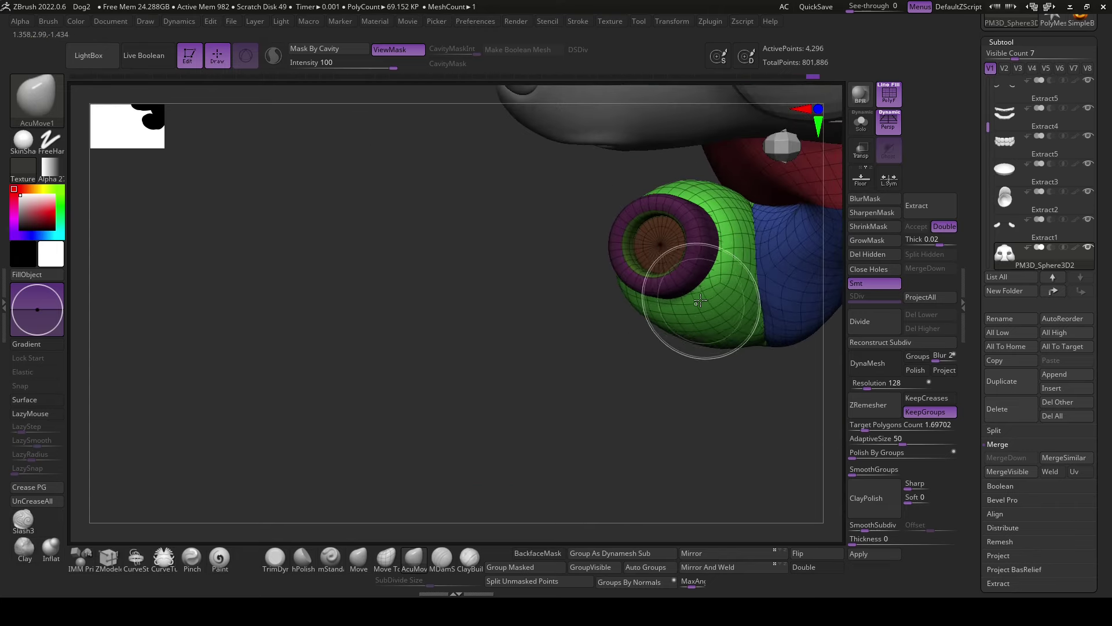
pyautogui.moveTo(684, 359)
pyautogui.mouseDown()
pyautogui.moveTo(625, 445)
pyautogui.moveTo(659, 311)
pyautogui.mouseUp()
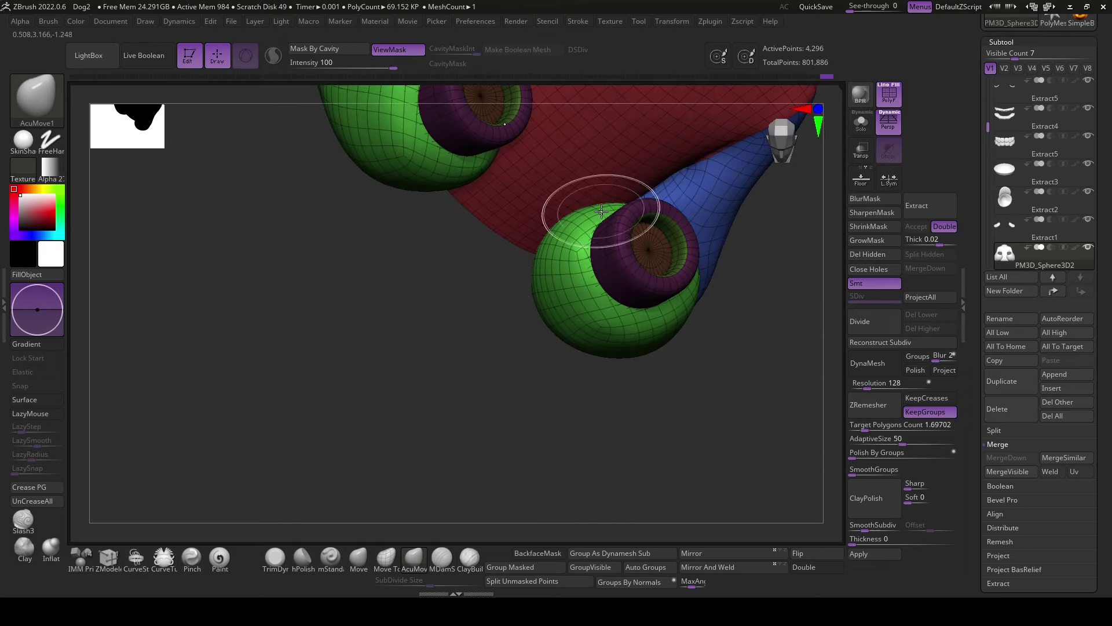
pyautogui.moveTo(596, 199)
pyautogui.mouseDown()
pyautogui.moveTo(730, 428)
pyautogui.moveTo(686, 438)
pyautogui.moveTo(646, 485)
pyautogui.mouseUp()
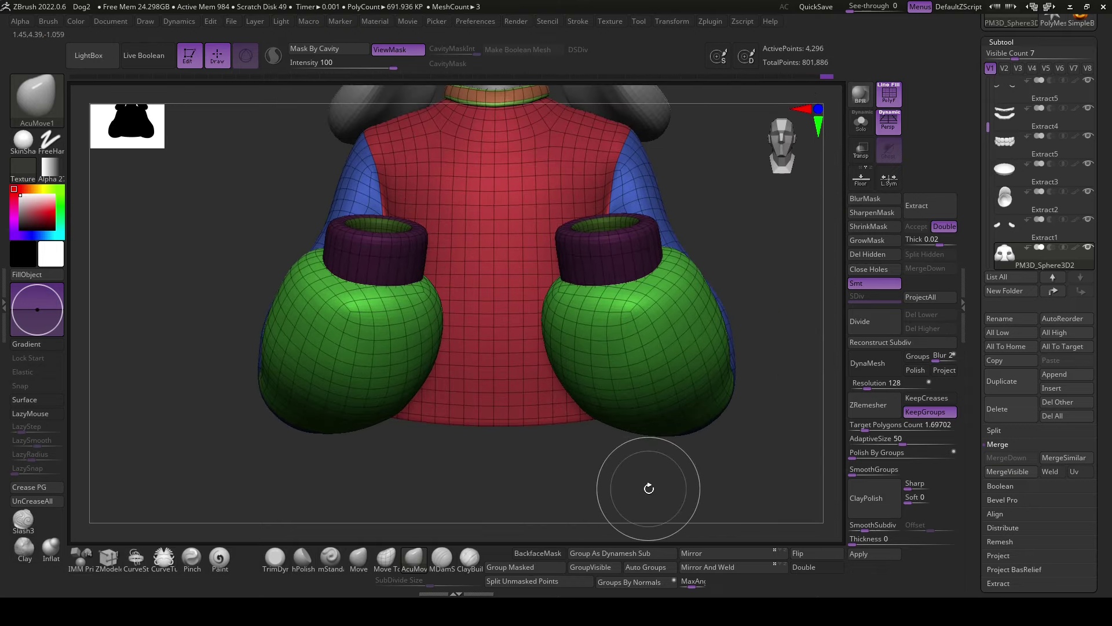
pyautogui.press('space')
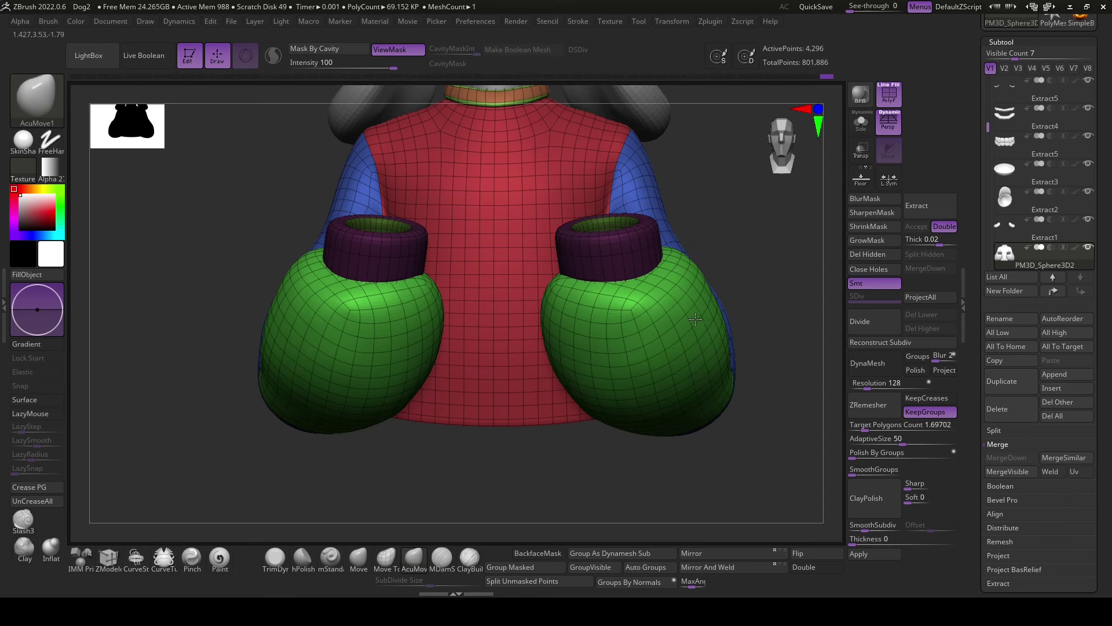
pyautogui.press('space')
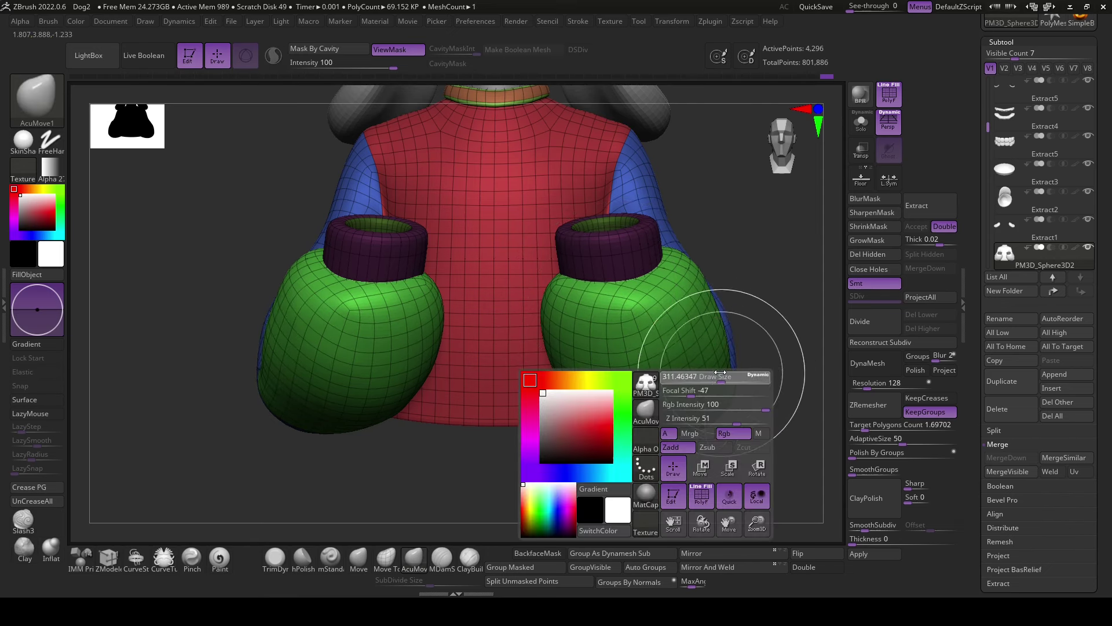
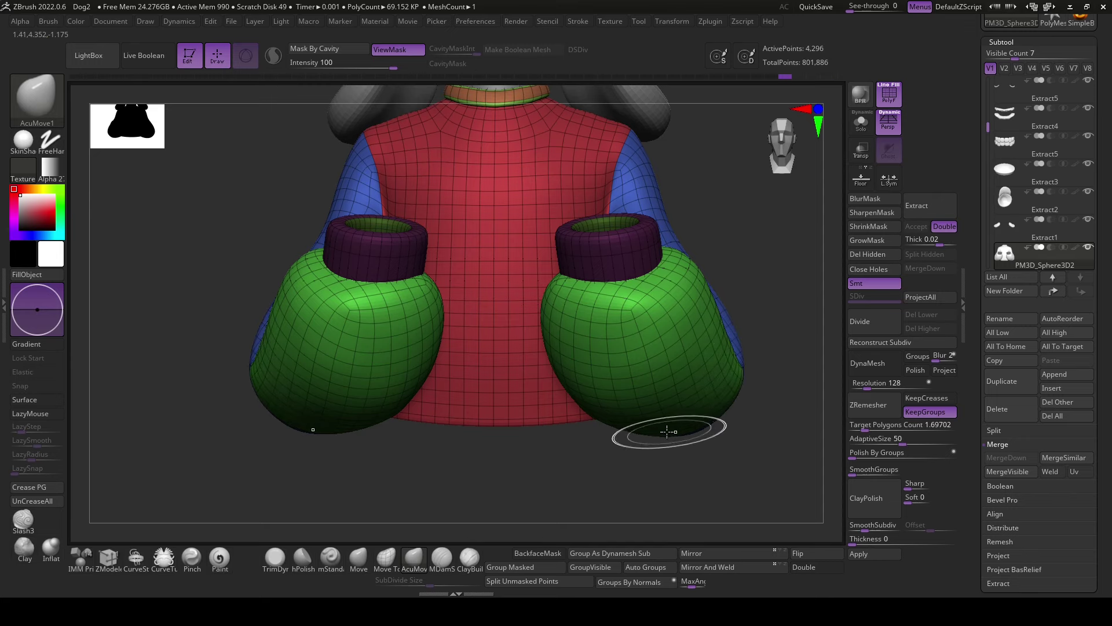
# - Insert a symmetric IMM cylinder into each sweater cuff and split them into a new subtool
pyautogui.moveTo(733, 478)
pyautogui.mouseDown()
pyautogui.moveTo(586, 497)
pyautogui.moveTo(731, 451)
pyautogui.mouseUp()
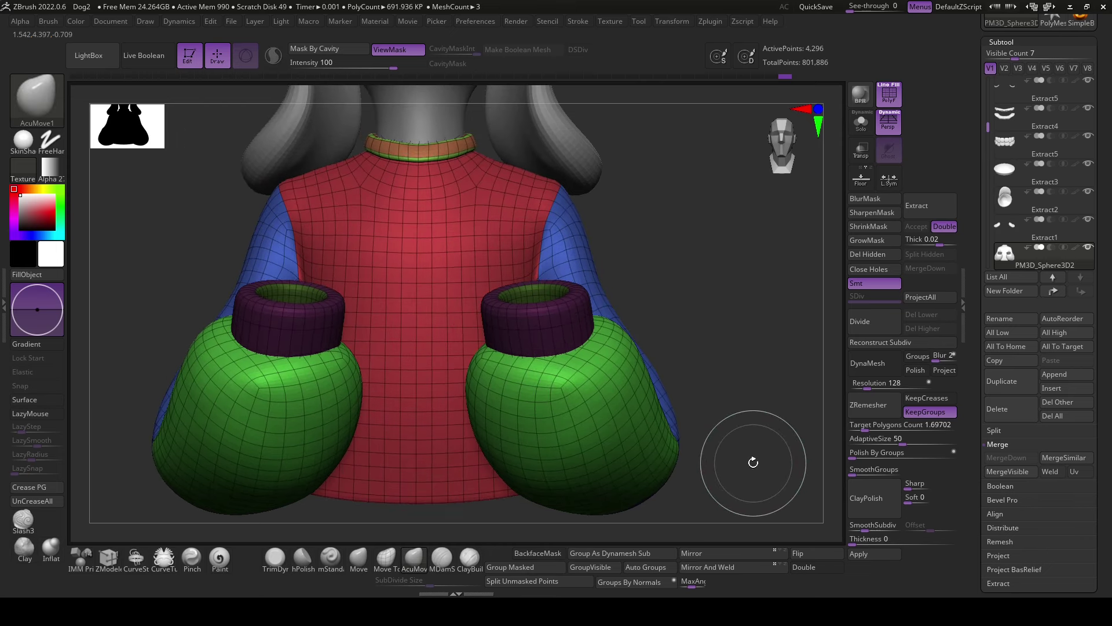
pyautogui.click(92, 565)
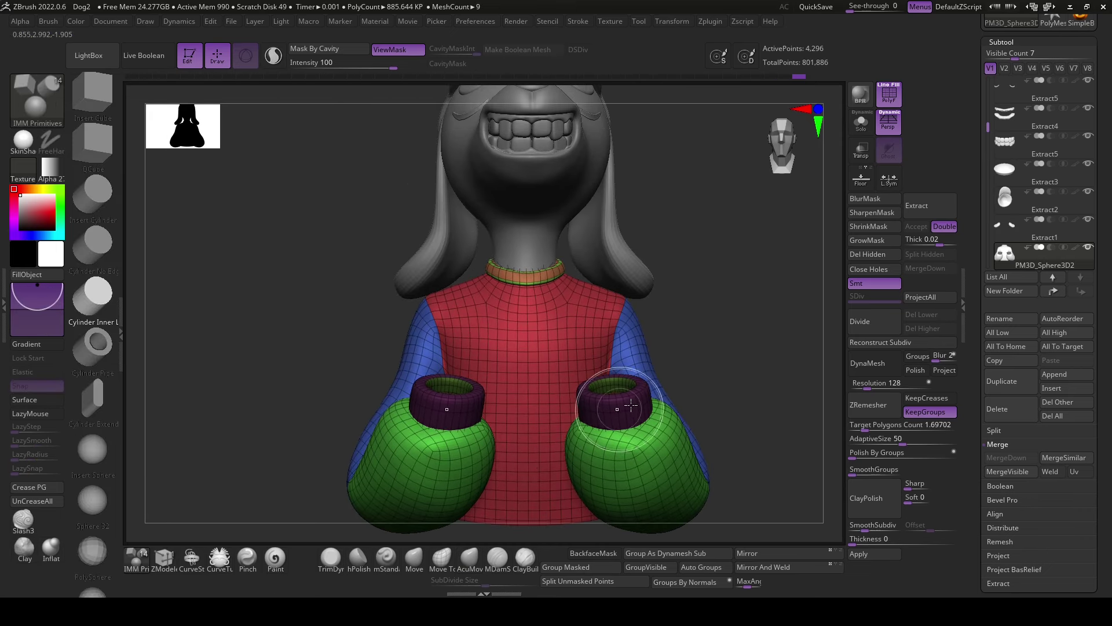
pyautogui.press('f')
pyautogui.moveTo(634, 458); pyautogui.dragTo(672, 458)
pyautogui.moveTo(755, 441); pyautogui.dragTo(712, 432)
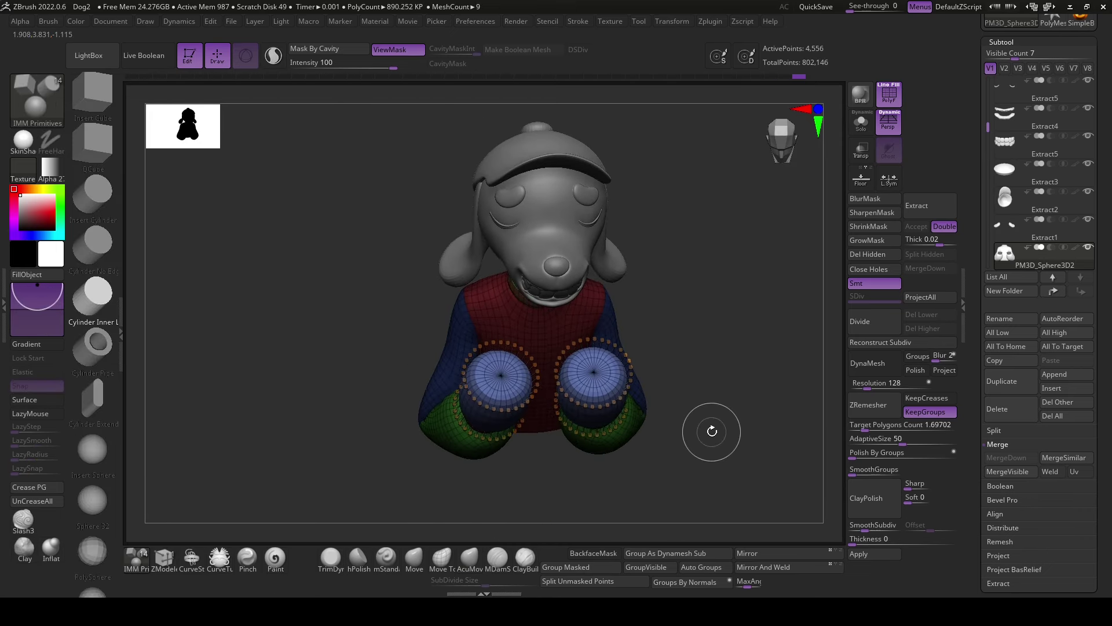
pyautogui.click(577, 581)
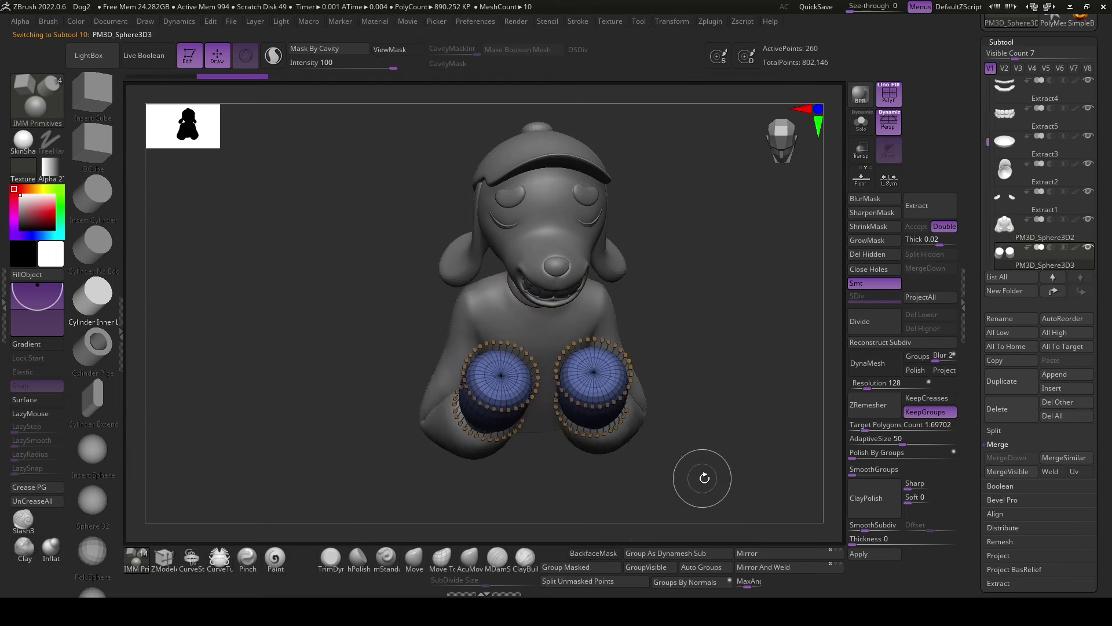
# - Rotate the cuff cylinders upright and shorten them with the Transpose gizmo
pyautogui.moveTo(707, 541); pyautogui.dragTo(715, 446)
pyautogui.press('w')
pyautogui.hotkey('shift', 'f')
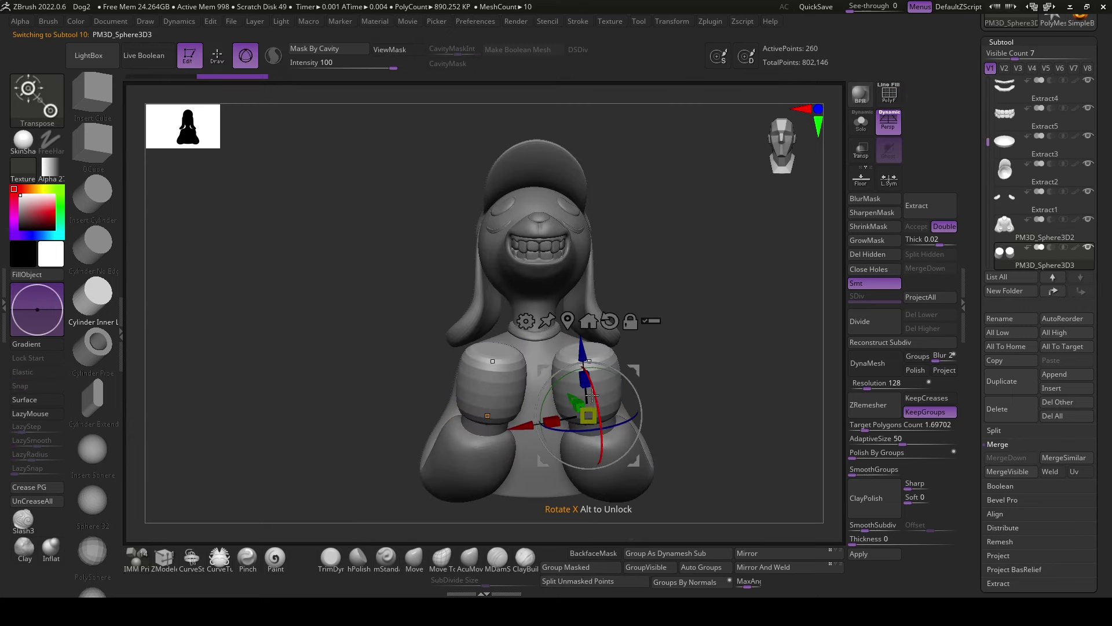
pyautogui.moveTo(591, 394)
pyautogui.mouseDown()
pyautogui.moveTo(589, 423)
pyautogui.moveTo(731, 391)
pyautogui.mouseUp()
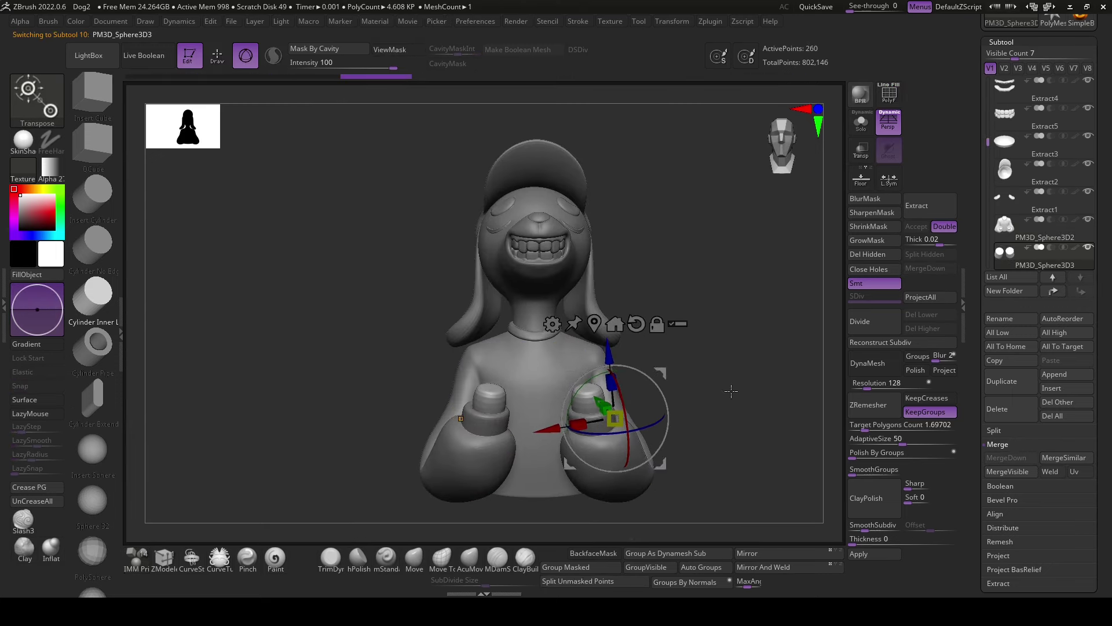
pyautogui.keyDown('ctrl'); pyautogui.moveTo(731, 391); pyautogui.dragTo(640, 414, button='right'); pyautogui.keyUp('ctrl')
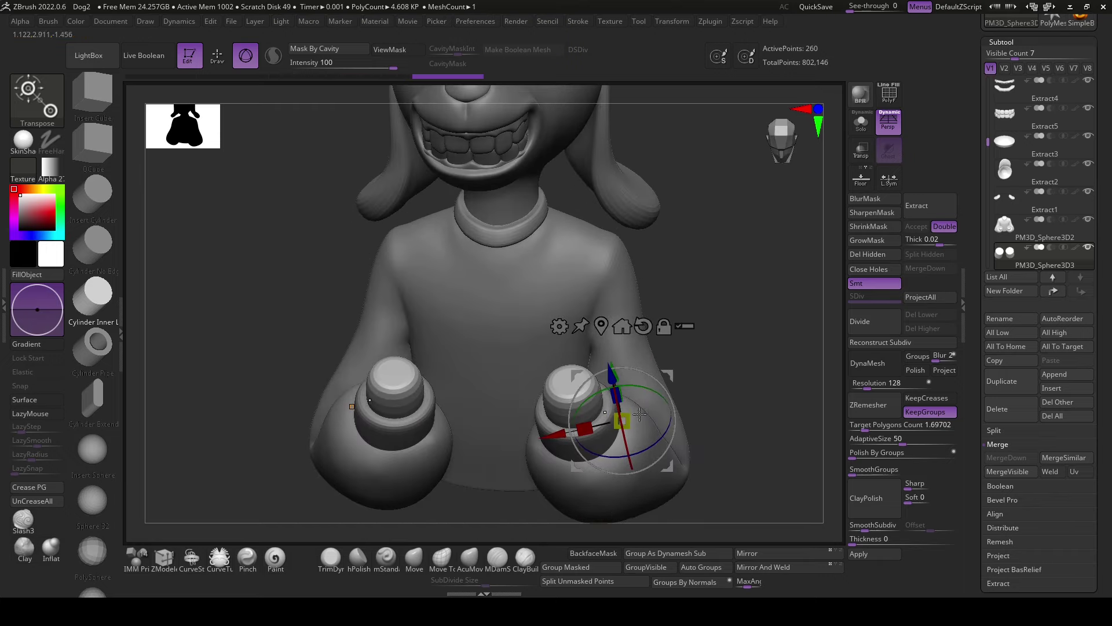
# - Extrude both cylinders upward out of the cuffs into wrist tubes
pyautogui.moveTo(757, 418)
pyautogui.mouseDown()
pyautogui.moveTo(778, 400)
pyautogui.moveTo(768, 472)
pyautogui.mouseUp()
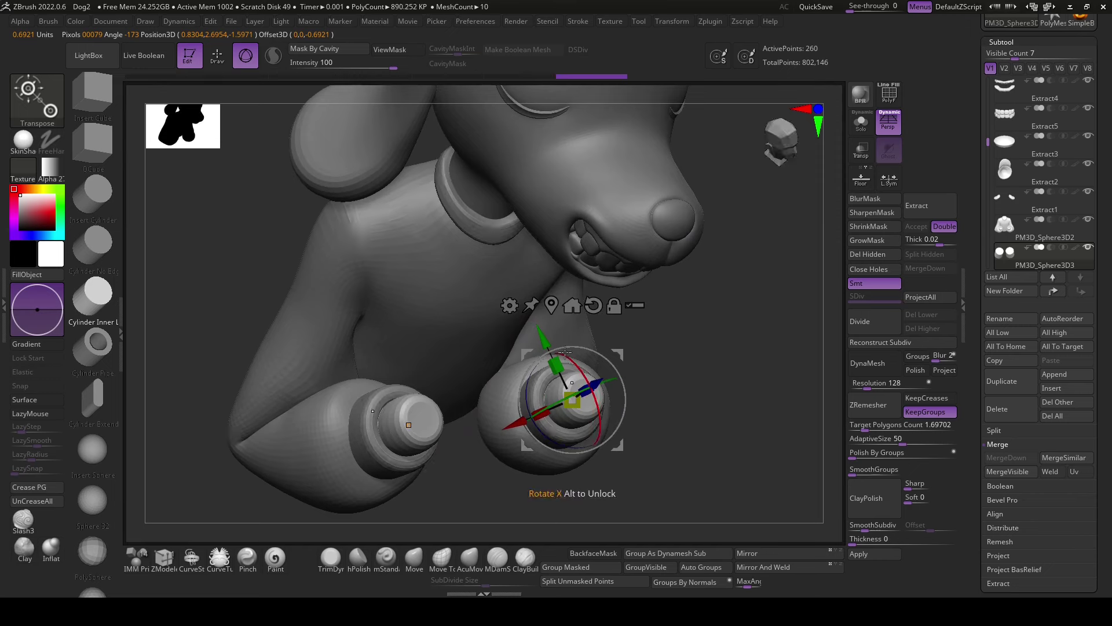
pyautogui.moveTo(542, 336); pyautogui.dragTo(544, 338)
pyautogui.moveTo(733, 417); pyautogui.dragTo(738, 389)
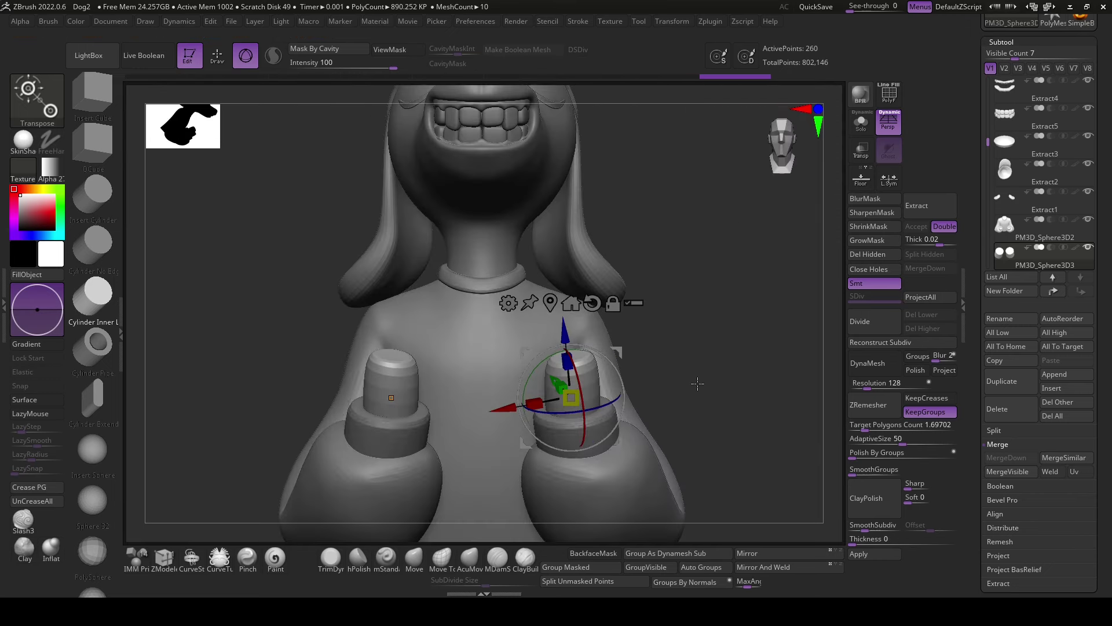
pyautogui.moveTo(594, 330); pyautogui.dragTo(630, 318)
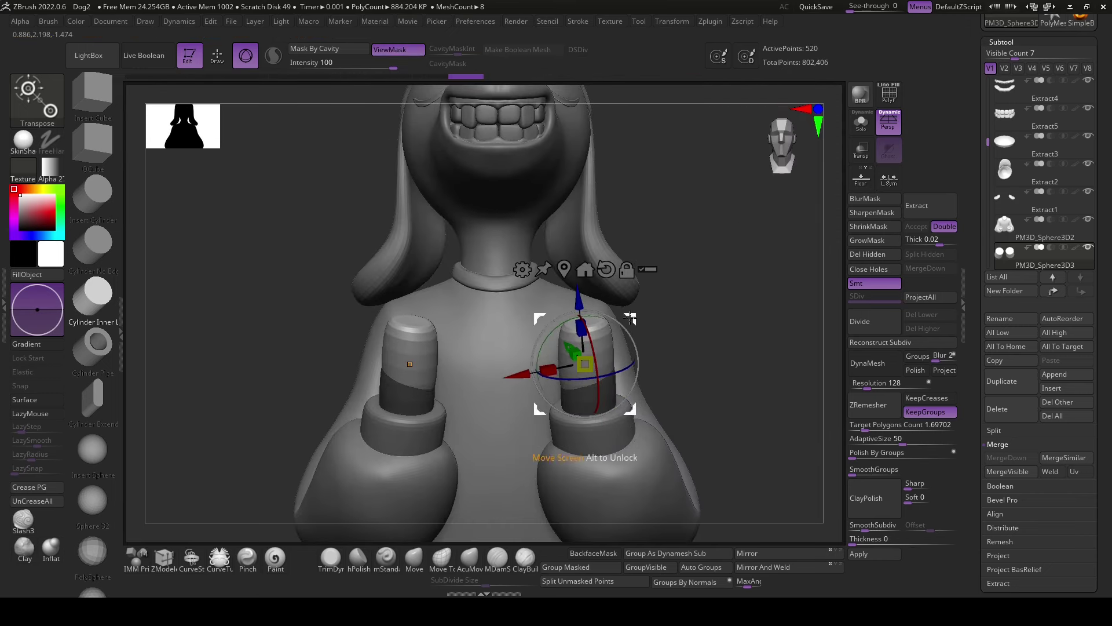
pyautogui.click(523, 270)
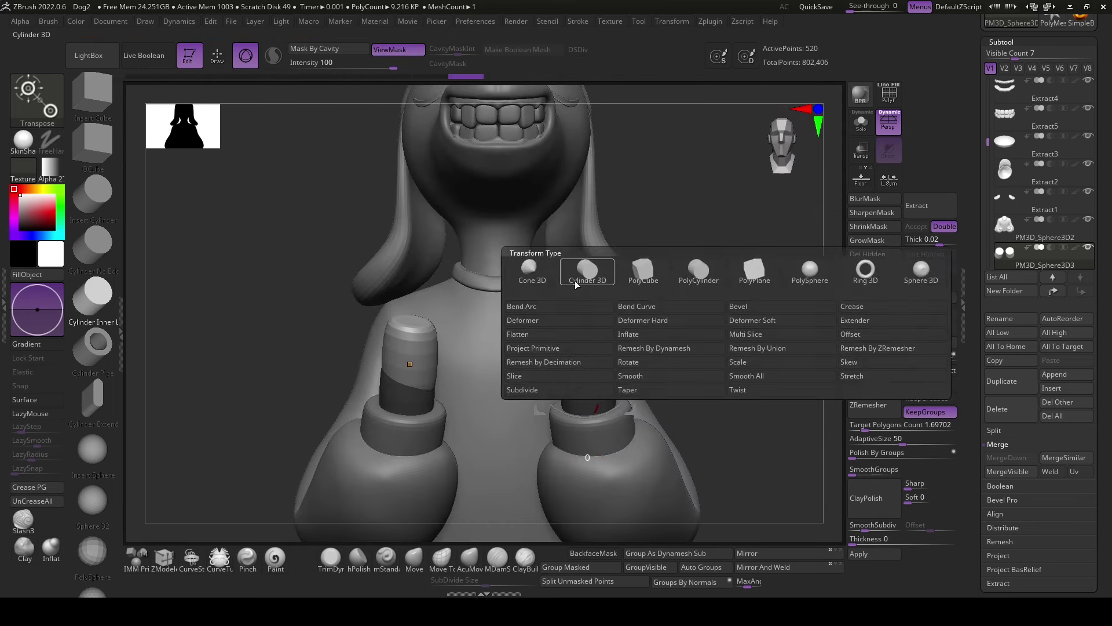
# - Add PolyCube boxes on top of the wrist cylinders and enlarge them
pyautogui.click(654, 281)
pyautogui.moveTo(728, 412); pyautogui.dragTo(615, 331)
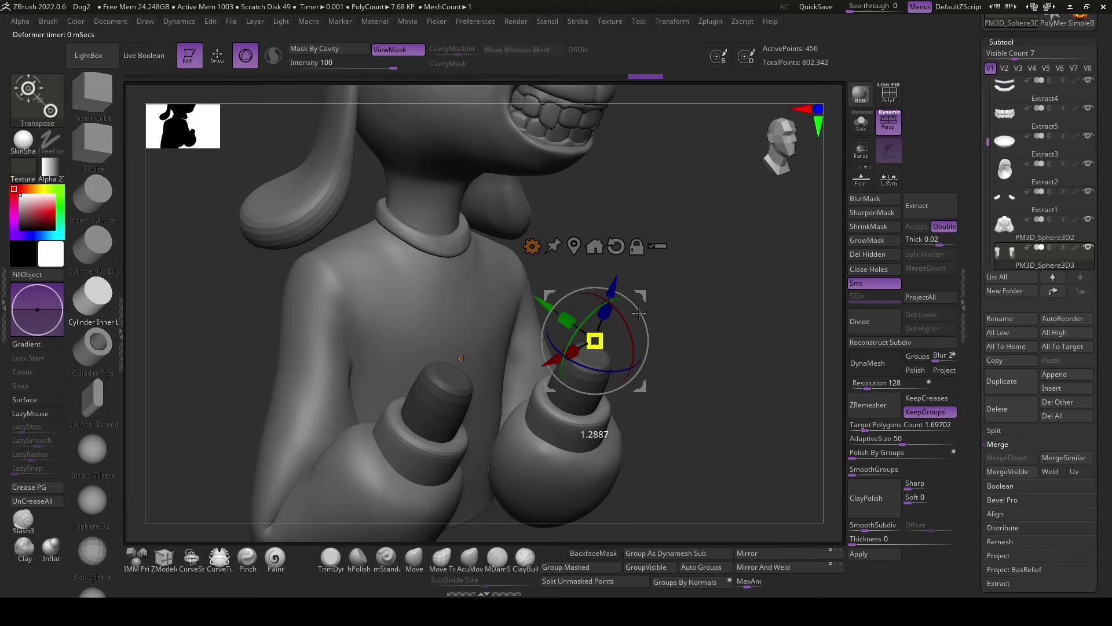
pyautogui.moveTo(710, 352); pyautogui.dragTo(703, 362)
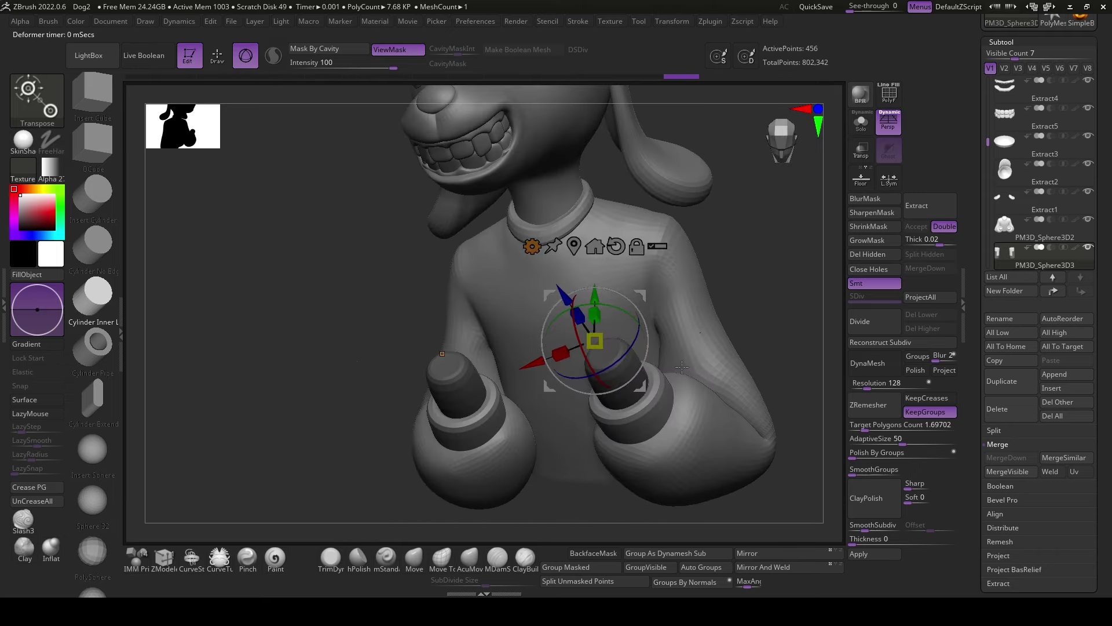
pyautogui.moveTo(584, 526); pyautogui.dragTo(782, 518)
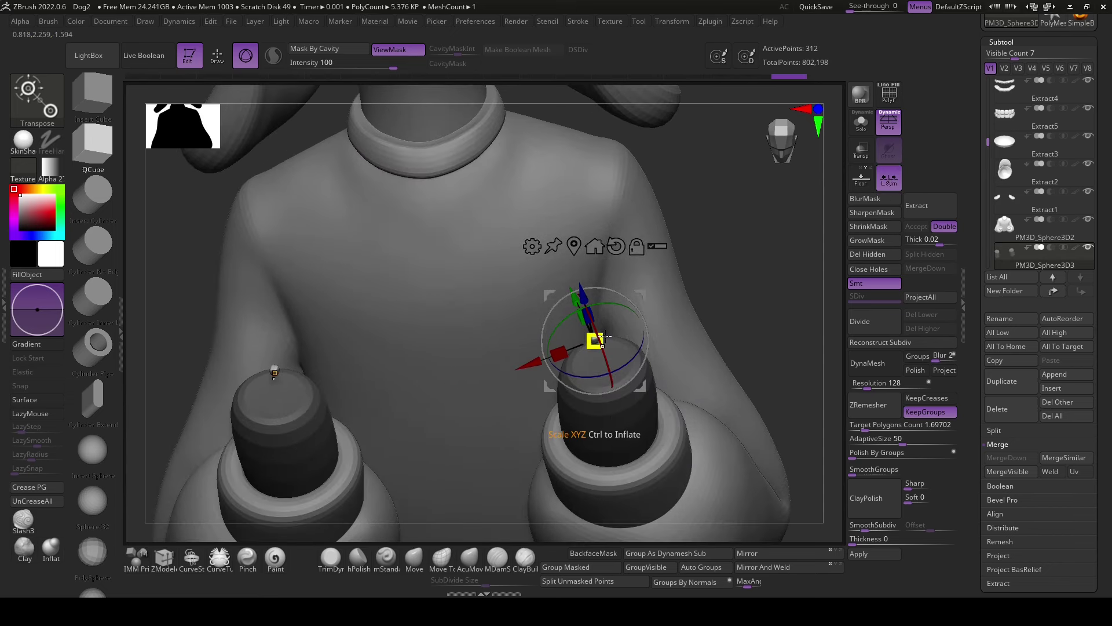
pyautogui.moveTo(603, 335); pyautogui.dragTo(818, 237)
# - Shrink the boxes to palm size, adjusting one with local symmetry briefly off
pyautogui.moveTo(769, 331); pyautogui.dragTo(733, 328)
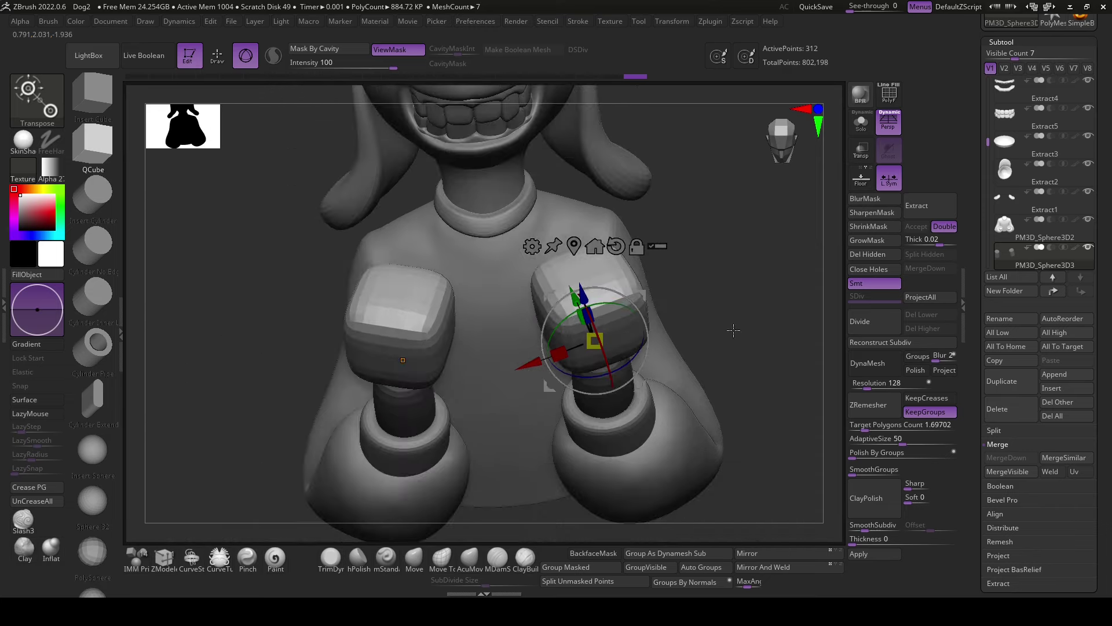
pyautogui.moveTo(588, 359); pyautogui.dragTo(727, 319)
pyautogui.click(889, 178)
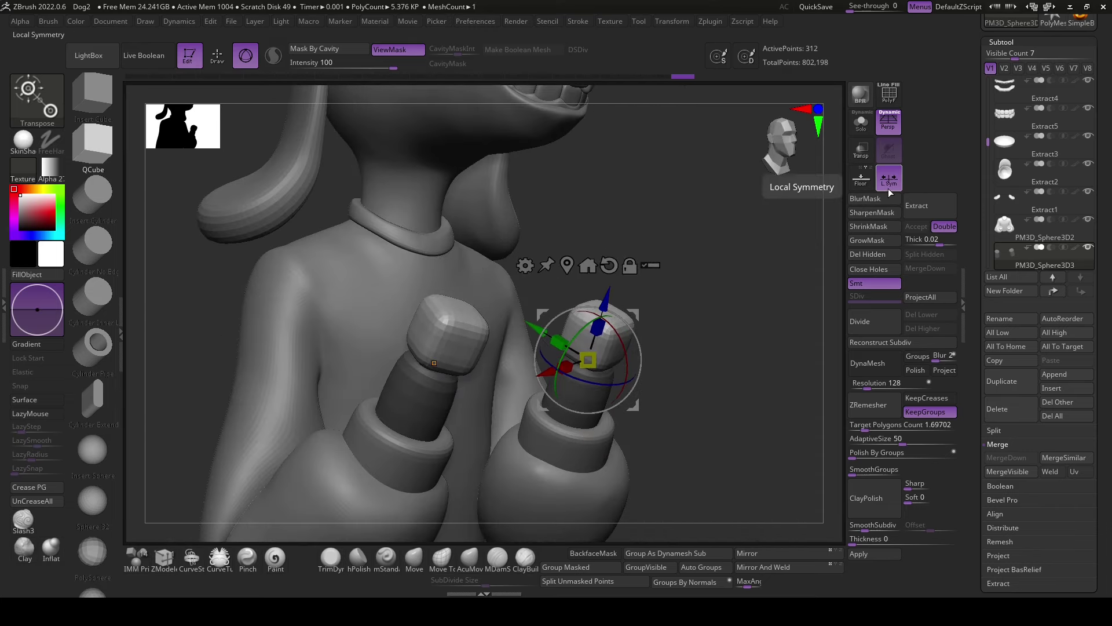
pyautogui.moveTo(719, 464); pyautogui.dragTo(649, 458)
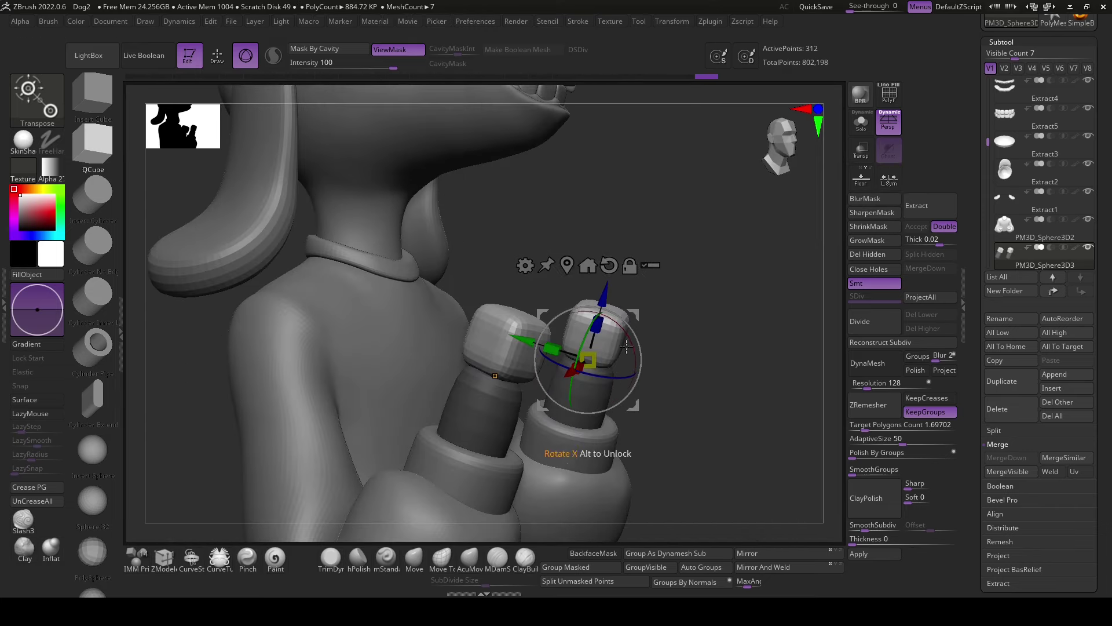
pyautogui.moveTo(588, 359); pyautogui.dragTo(556, 350)
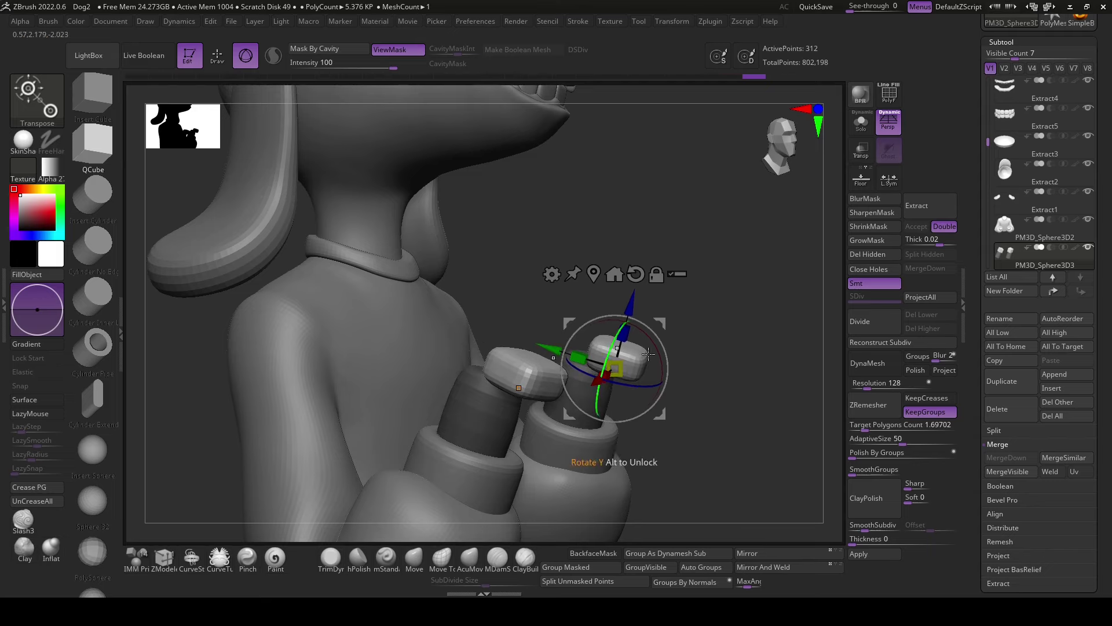
pyautogui.click(889, 178)
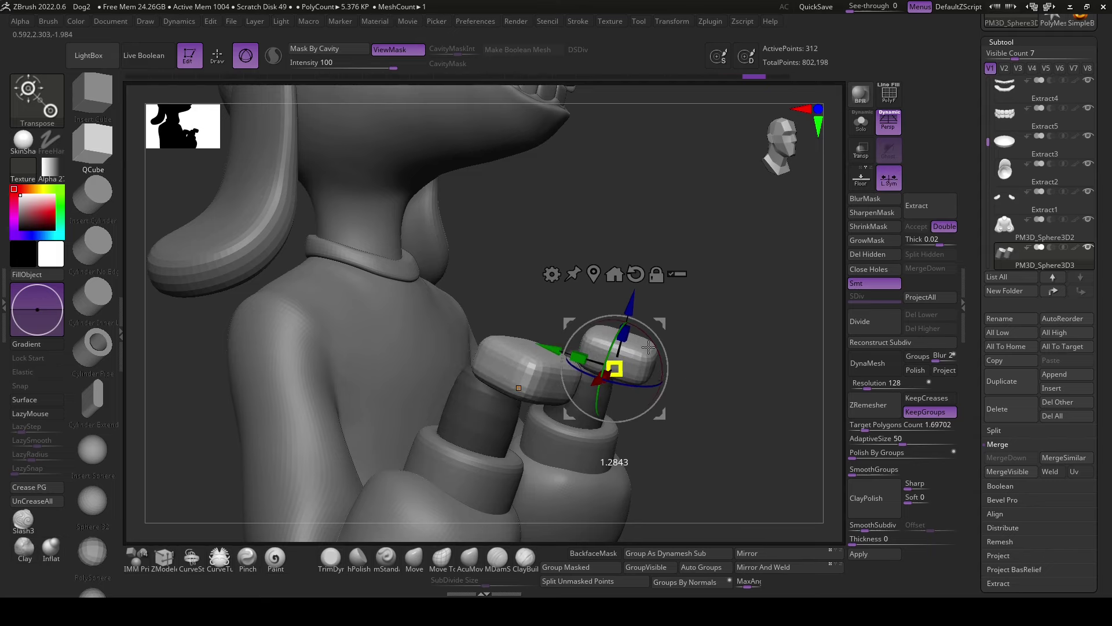
pyautogui.moveTo(697, 311)
pyautogui.keyDown('shift'); pyautogui.mouseDown()
pyautogui.moveTo(724, 390)
pyautogui.moveTo(704, 371)
pyautogui.moveTo(777, 362)
pyautogui.moveTo(695, 406)
pyautogui.moveTo(675, 403)
pyautogui.moveTo(682, 415)
pyautogui.moveTo(672, 320)
pyautogui.moveTo(728, 336)
pyautogui.moveTo(650, 356)
pyautogui.mouseUp(); pyautogui.keyUp('shift')
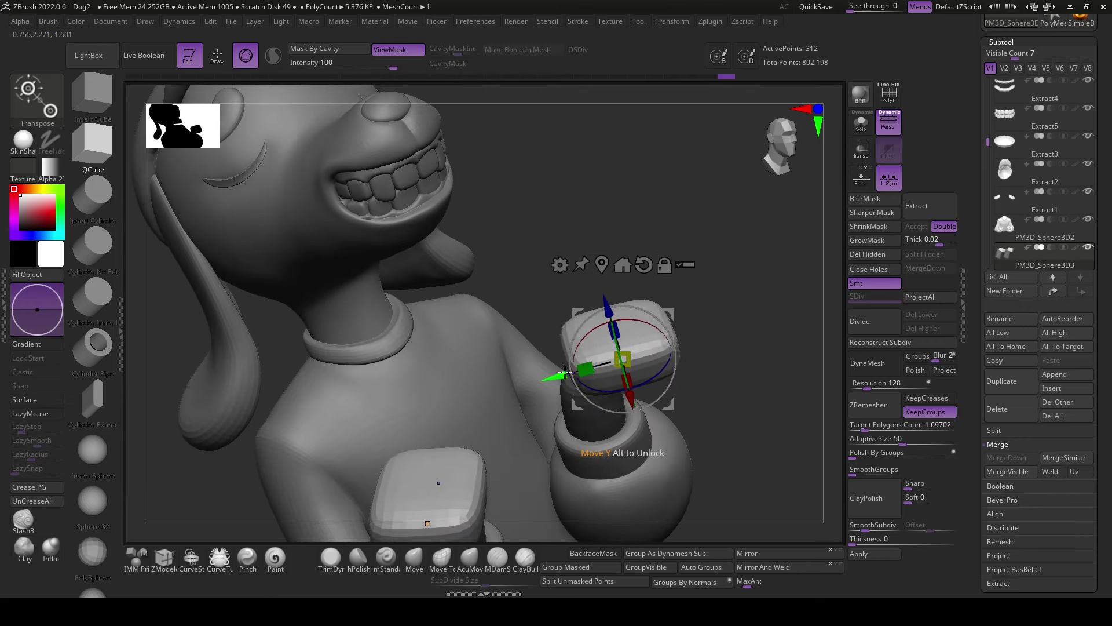
# - Extrude a finger block from the palm box and narrow it
pyautogui.keyDown('ctrl'); pyautogui.moveTo(565, 371); pyautogui.dragTo(648, 320); pyautogui.keyUp('ctrl')
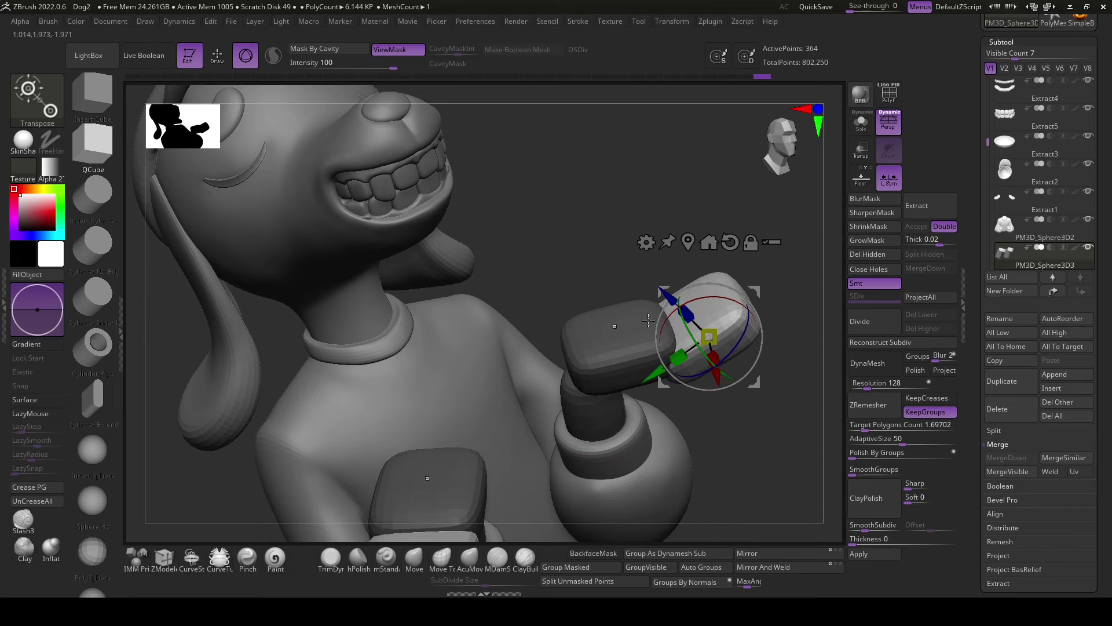
pyautogui.moveTo(753, 278)
pyautogui.mouseDown()
pyautogui.moveTo(708, 285)
pyautogui.moveTo(728, 343)
pyautogui.mouseUp()
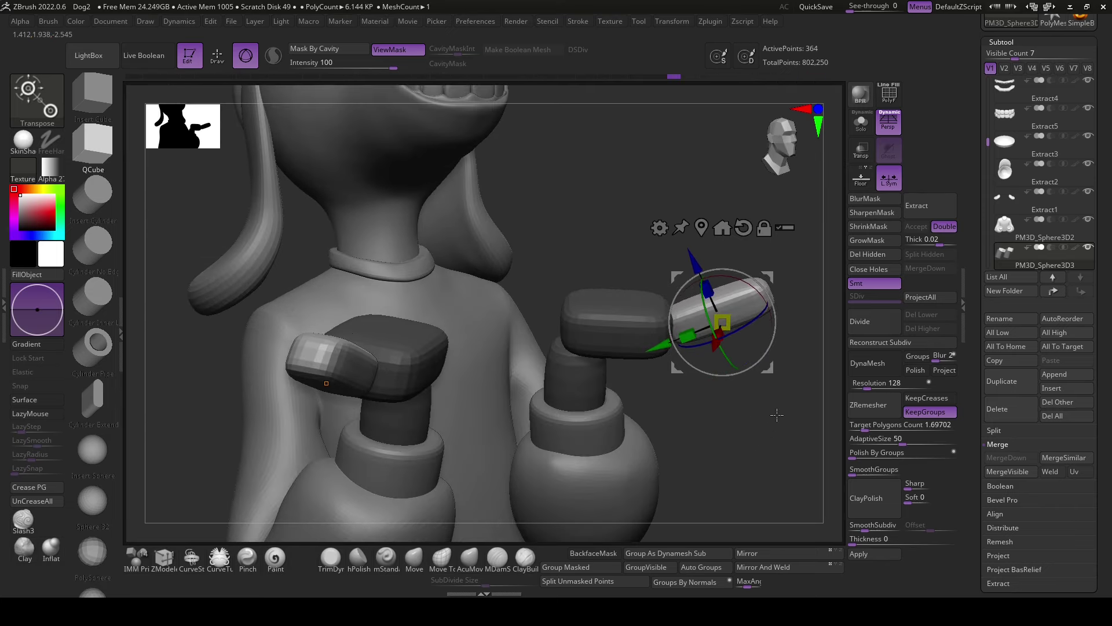
pyautogui.moveTo(777, 415)
pyautogui.mouseDown()
pyautogui.moveTo(662, 411)
pyautogui.moveTo(670, 284)
pyautogui.mouseUp()
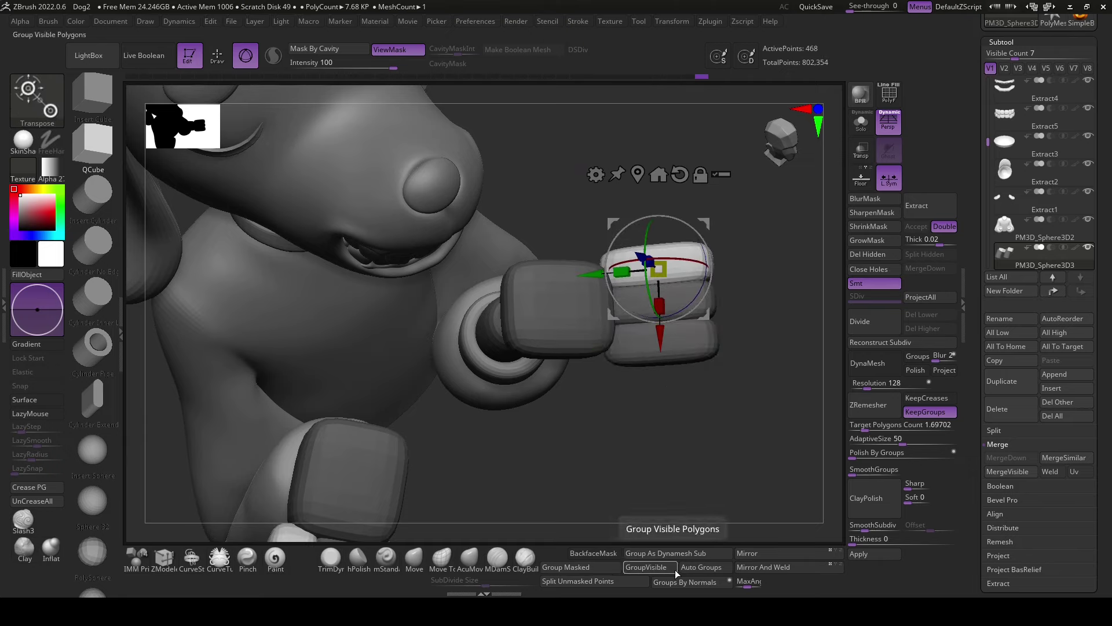
# - Rotate the lower finger piece, raise the fingers on both hands, and bend them
pyautogui.keyDown('ctrl'); pyautogui.click(701, 347); pyautogui.keyUp('ctrl')
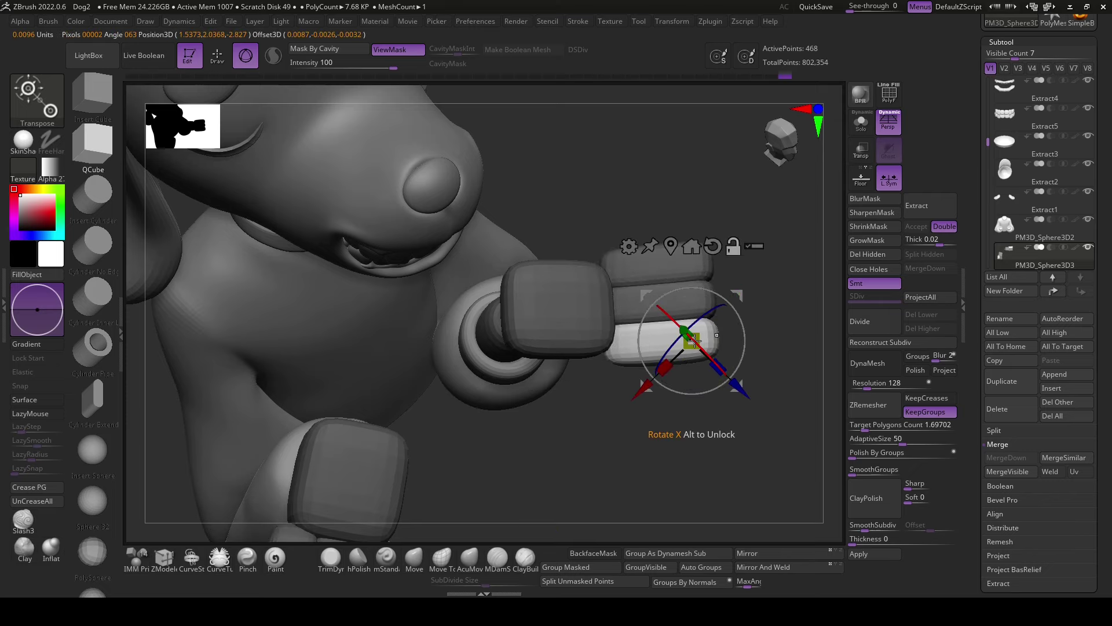
pyautogui.moveTo(688, 342)
pyautogui.mouseDown()
pyautogui.moveTo(750, 331)
pyautogui.moveTo(714, 316)
pyautogui.moveTo(743, 359)
pyautogui.moveTo(729, 372)
pyautogui.mouseUp()
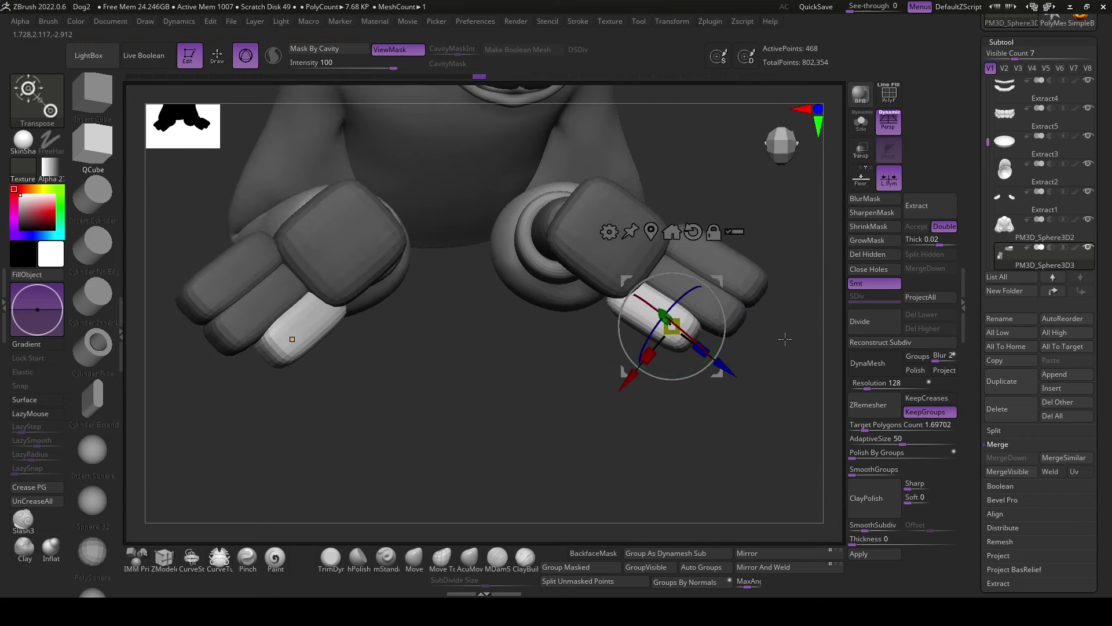
pyautogui.moveTo(672, 325); pyautogui.dragTo(721, 258)
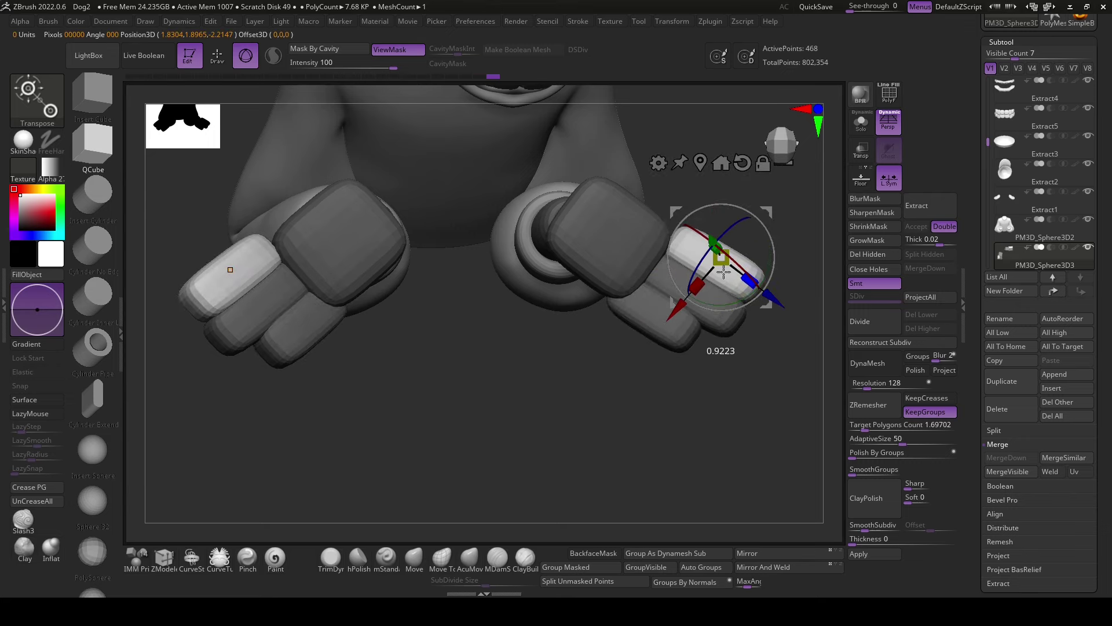
pyautogui.moveTo(724, 406)
pyautogui.mouseDown()
pyautogui.moveTo(680, 163)
pyautogui.moveTo(710, 131)
pyautogui.moveTo(684, 140)
pyautogui.mouseUp()
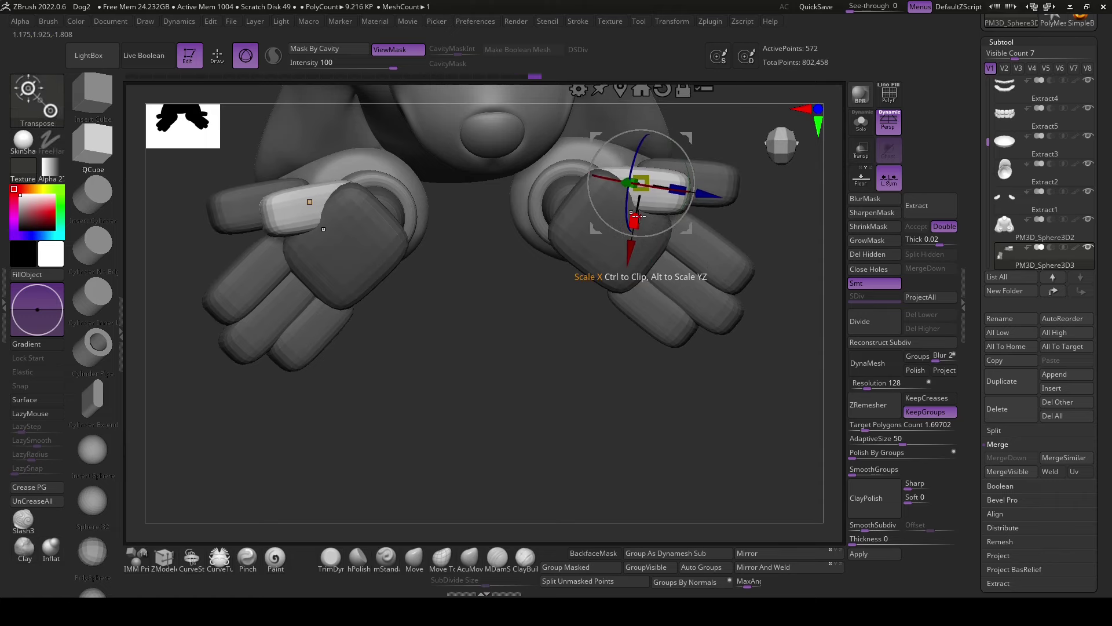
pyautogui.moveTo(702, 276)
pyautogui.mouseDown()
pyautogui.moveTo(708, 360)
pyautogui.moveTo(666, 273)
pyautogui.mouseUp()
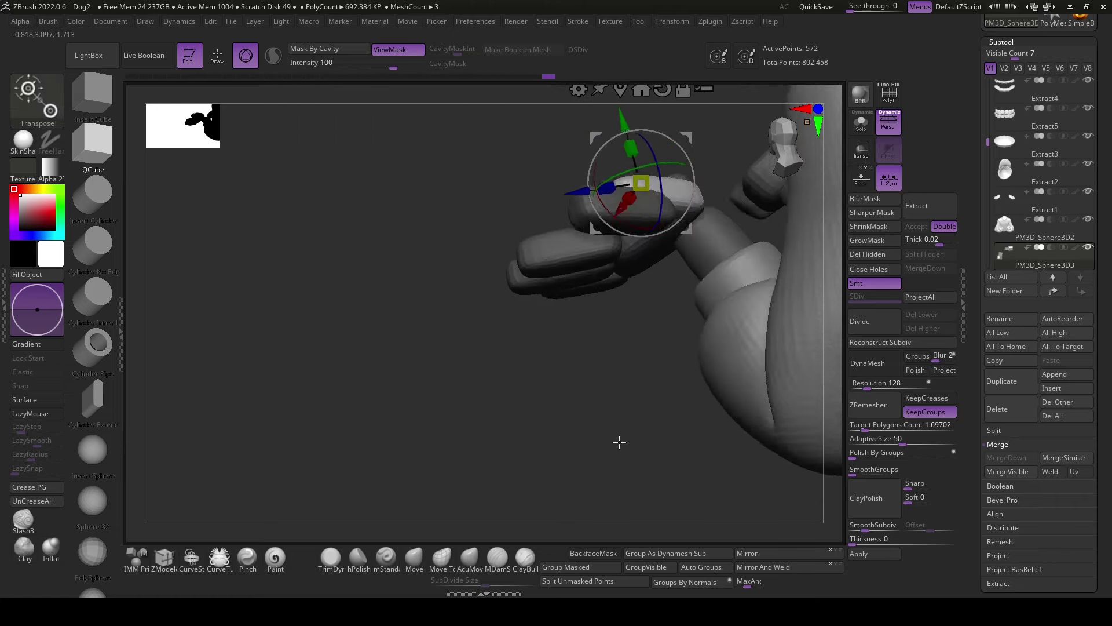
pyautogui.moveTo(649, 148)
pyautogui.mouseDown()
pyautogui.moveTo(677, 152)
pyautogui.moveTo(720, 485)
pyautogui.moveTo(765, 395)
pyautogui.moveTo(738, 471)
pyautogui.moveTo(545, 353)
pyautogui.mouseUp()
# - Switch to the Move Topological brush and apply level-2 dynamic subdivision as real geometry
pyautogui.press('q')
pyautogui.click(469, 560)
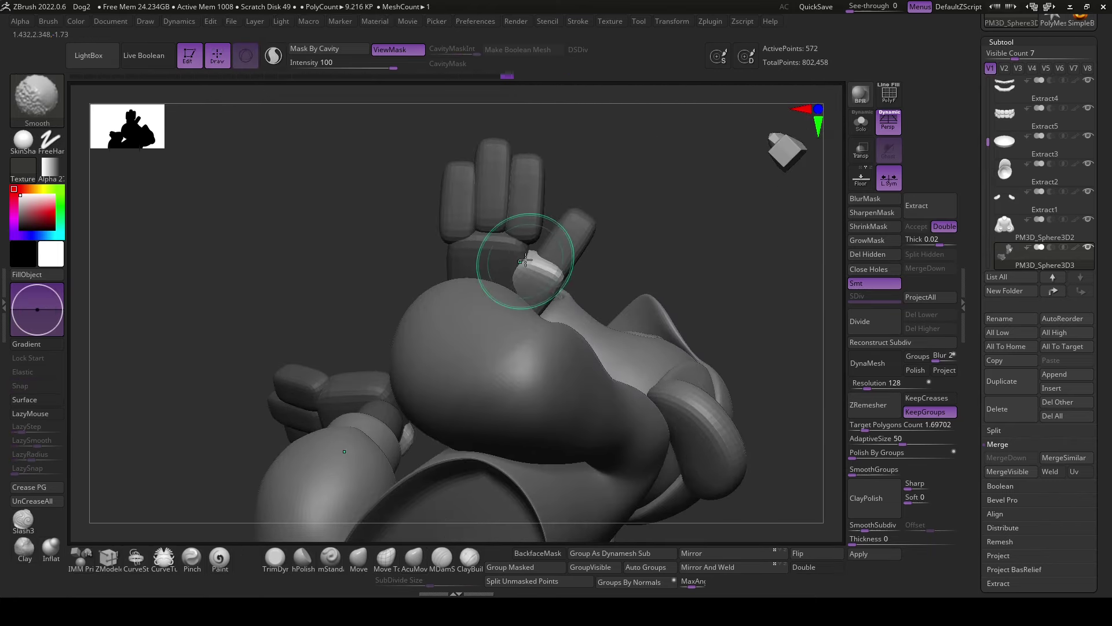
pyautogui.moveTo(678, 262)
pyautogui.mouseDown()
pyautogui.moveTo(593, 294)
pyautogui.moveTo(697, 275)
pyautogui.mouseUp()
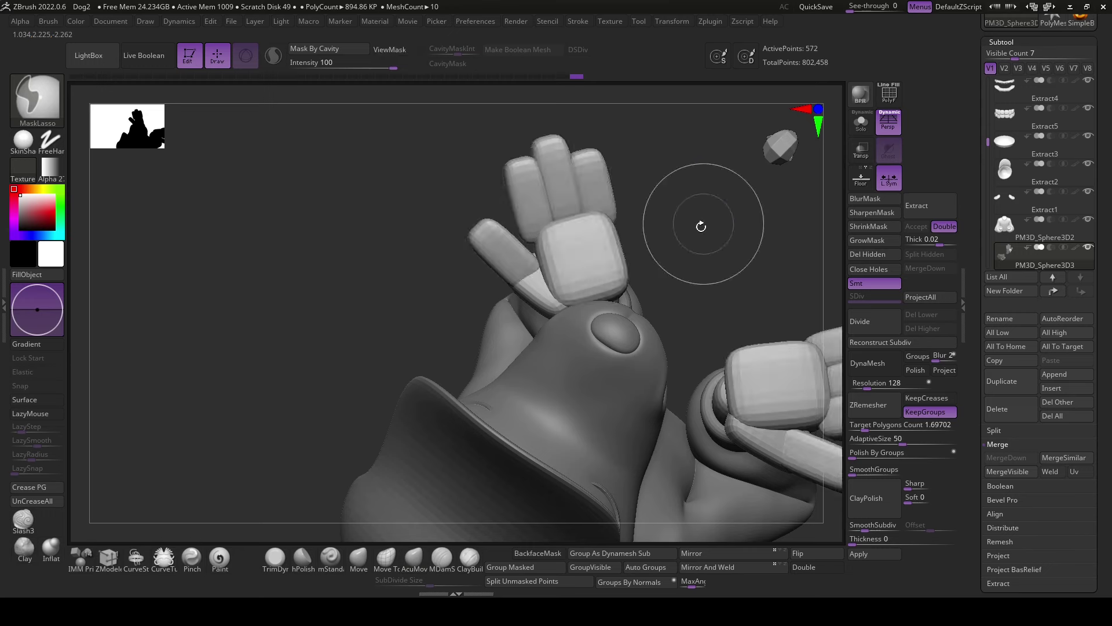
pyautogui.click(386, 559)
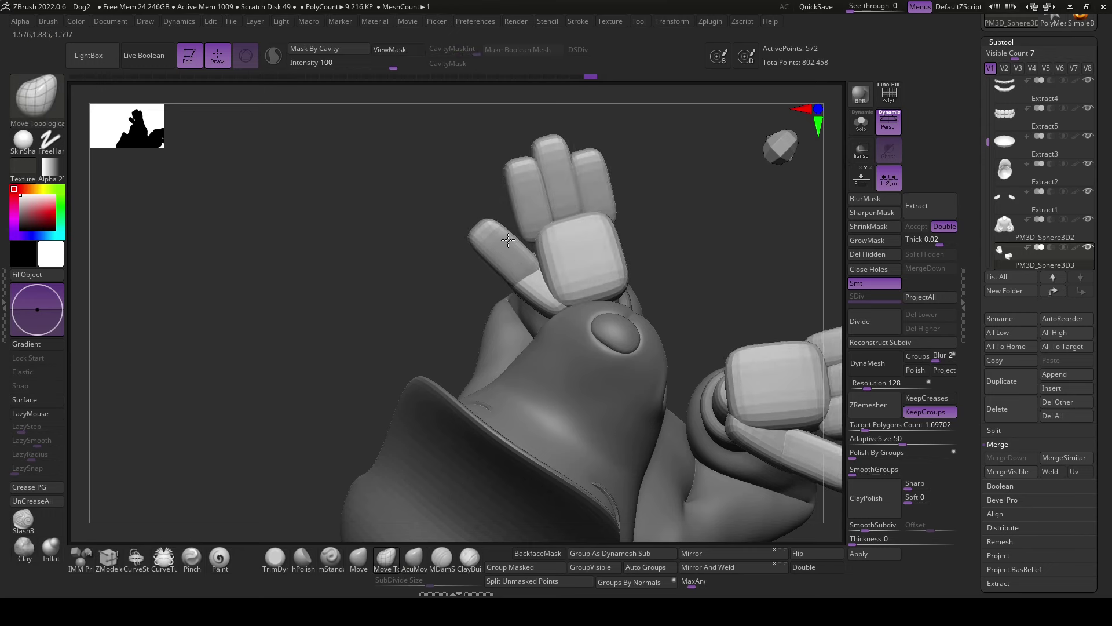
pyautogui.moveTo(859, 529); pyautogui.dragTo(867, 529)
pyautogui.click(881, 555)
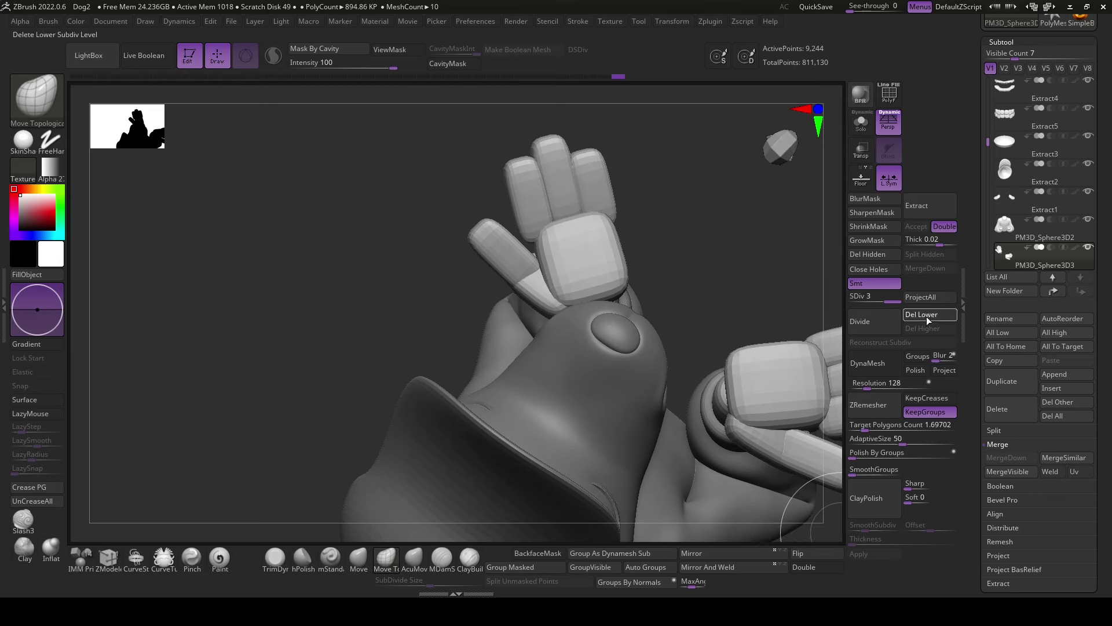
# - Orbit around to inspect the smoothed fist and raised hand
pyautogui.moveTo(567, 202); pyautogui.dragTo(534, 242, button='right')
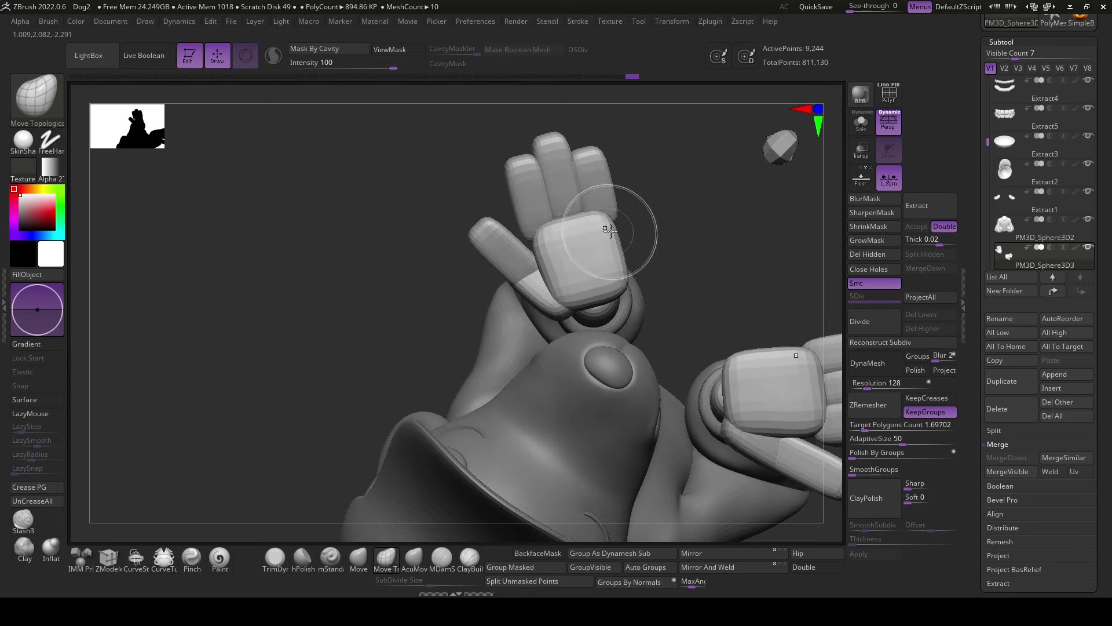
pyautogui.moveTo(622, 282); pyautogui.dragTo(647, 251, button='right')
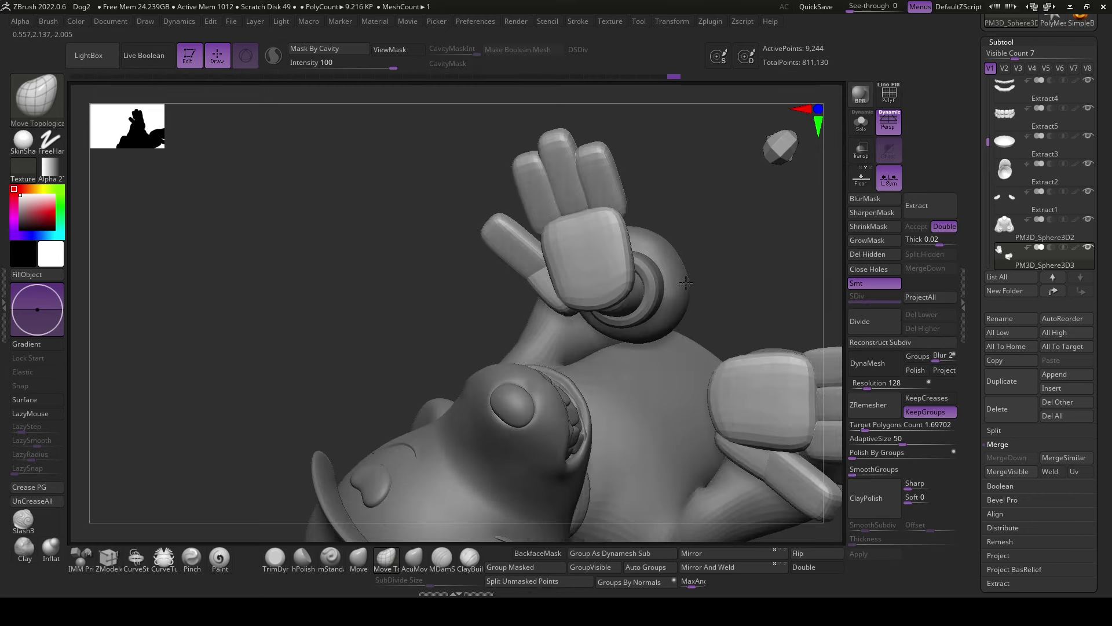
pyautogui.moveTo(640, 308)
pyautogui.mouseDown(button='right')
pyautogui.moveTo(683, 295)
pyautogui.moveTo(663, 323)
pyautogui.moveTo(680, 272)
pyautogui.mouseUp(button='right')
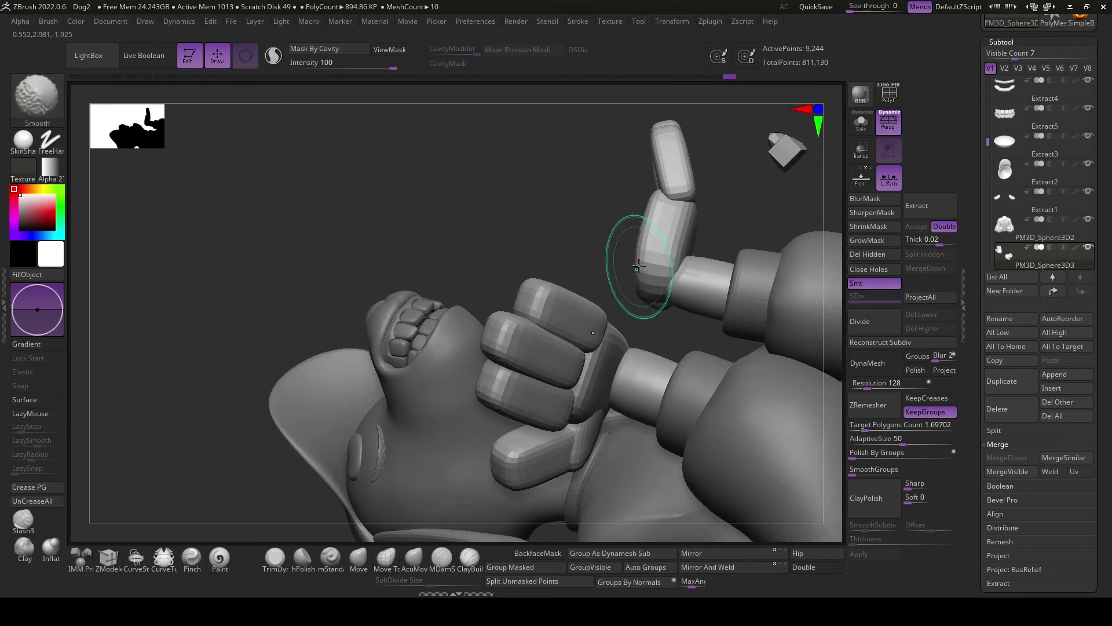
pyautogui.moveTo(763, 219)
pyautogui.mouseDown(button='right')
pyautogui.moveTo(591, 259)
pyautogui.moveTo(745, 255)
pyautogui.mouseUp(button='right')
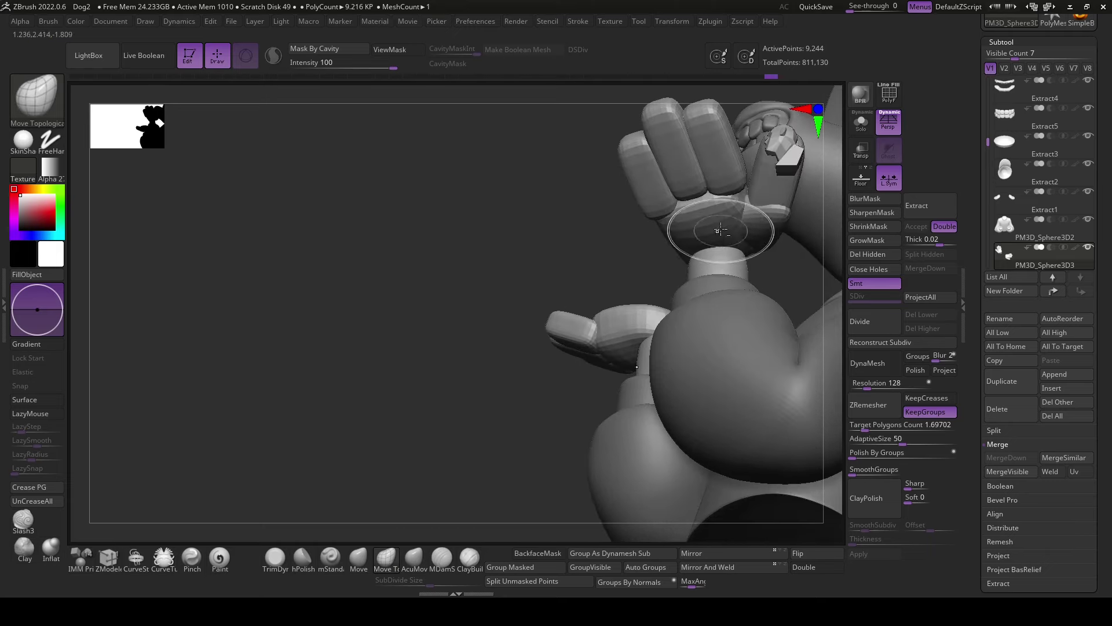
# - Reshape and smooth the upper finger of the raised hand
pyautogui.moveTo(707, 219)
pyautogui.mouseDown(button='right')
pyautogui.moveTo(620, 244)
pyautogui.moveTo(671, 171)
pyautogui.moveTo(597, 243)
pyautogui.moveTo(829, 336)
pyautogui.moveTo(715, 471)
pyautogui.moveTo(631, 400)
pyautogui.moveTo(735, 369)
pyautogui.moveTo(712, 350)
pyautogui.moveTo(712, 400)
pyautogui.moveTo(621, 283)
pyautogui.moveTo(665, 242)
pyautogui.mouseUp(button='right')
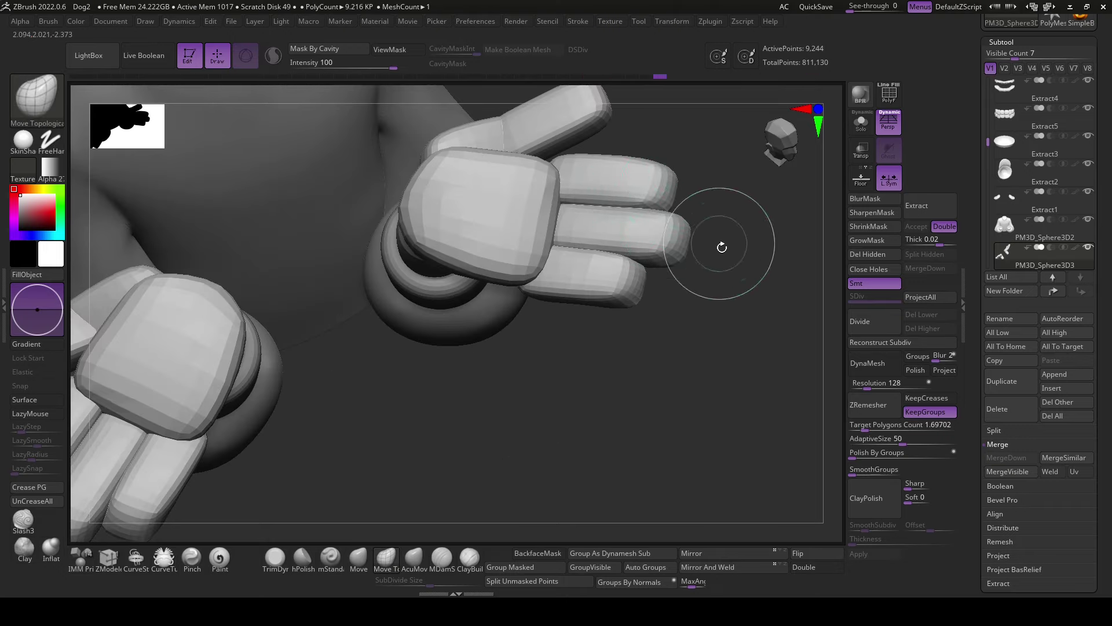
pyautogui.moveTo(721, 246)
pyautogui.mouseDown(button='right')
pyautogui.moveTo(736, 313)
pyautogui.moveTo(577, 235)
pyautogui.moveTo(586, 144)
pyautogui.moveTo(711, 362)
pyautogui.moveTo(634, 443)
pyautogui.moveTo(595, 257)
pyautogui.mouseUp(button='right')
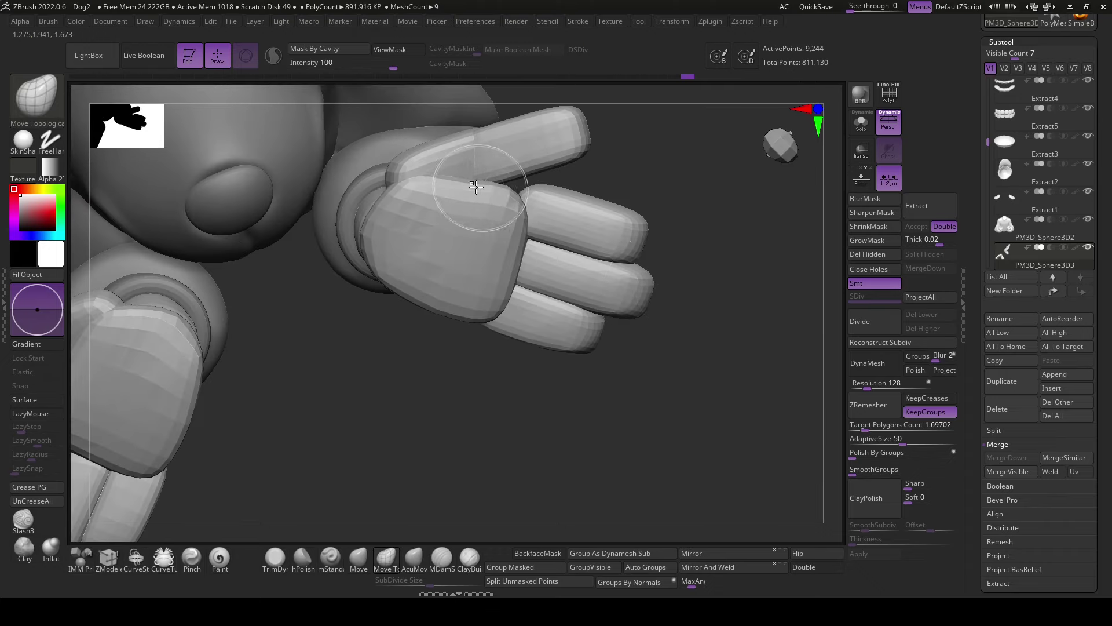
pyautogui.moveTo(475, 186); pyautogui.dragTo(469, 177)
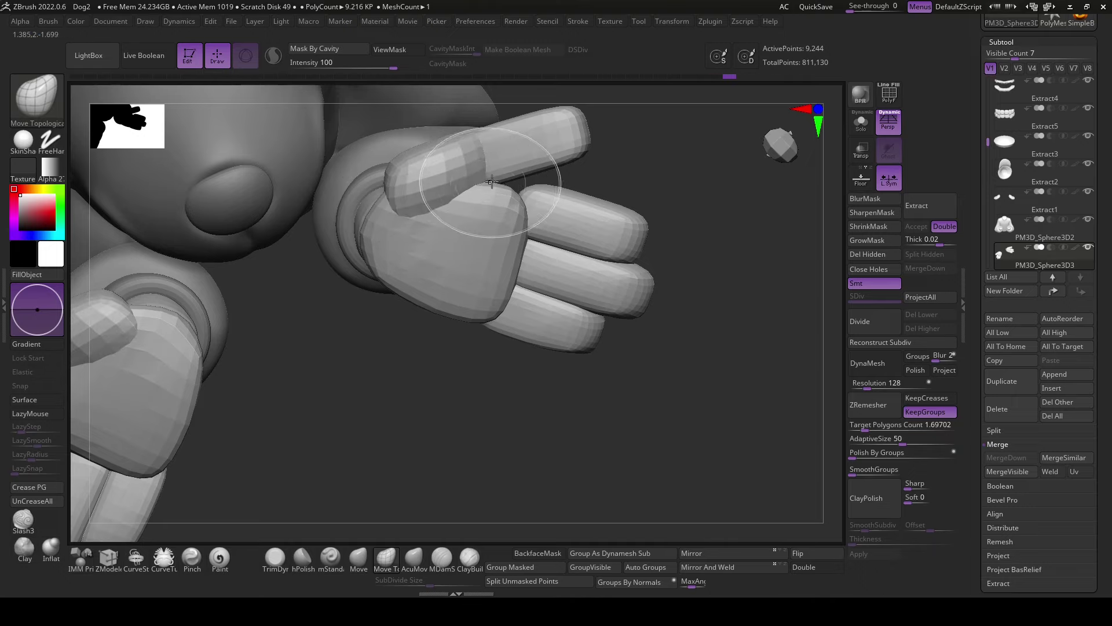
pyautogui.moveTo(492, 182); pyautogui.dragTo(580, 168, button='right')
pyautogui.keyDown('shift'); pyautogui.moveTo(579, 168); pyautogui.dragTo(406, 187); pyautogui.keyUp('shift')
pyautogui.moveTo(406, 186); pyautogui.dragTo(641, 187, button='right')
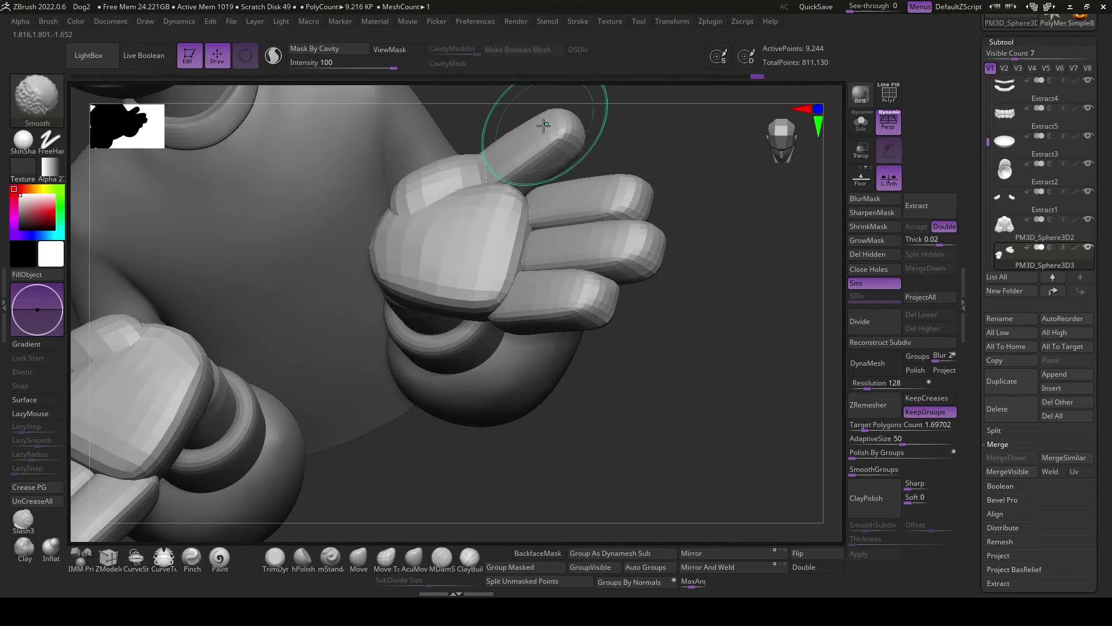
pyautogui.moveTo(654, 145); pyautogui.dragTo(676, 186, button='right')
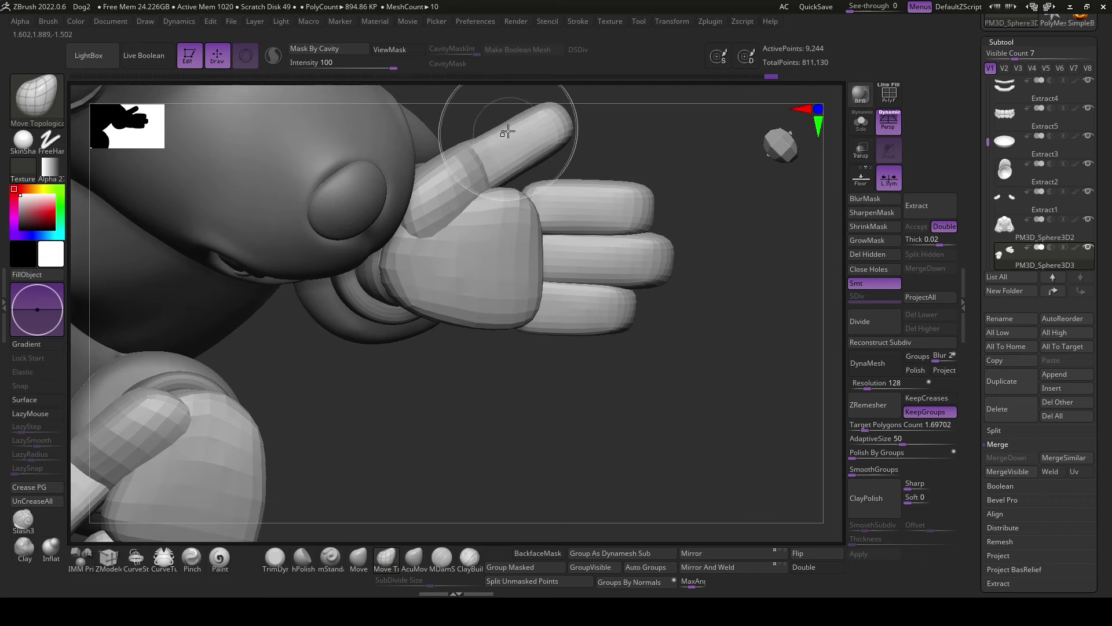
# - Undo and redo the recent finger edits to keep the lower finger's reshaping
pyautogui.hotkey('ctrl', 'z')
pyautogui.hotkey('ctrl', 'z')
pyautogui.hotkey('ctrl', 'z')
pyautogui.hotkey('ctrl', 'z')
pyautogui.hotkey('ctrl', 'z')
pyautogui.hotkey('ctrl', 'z')
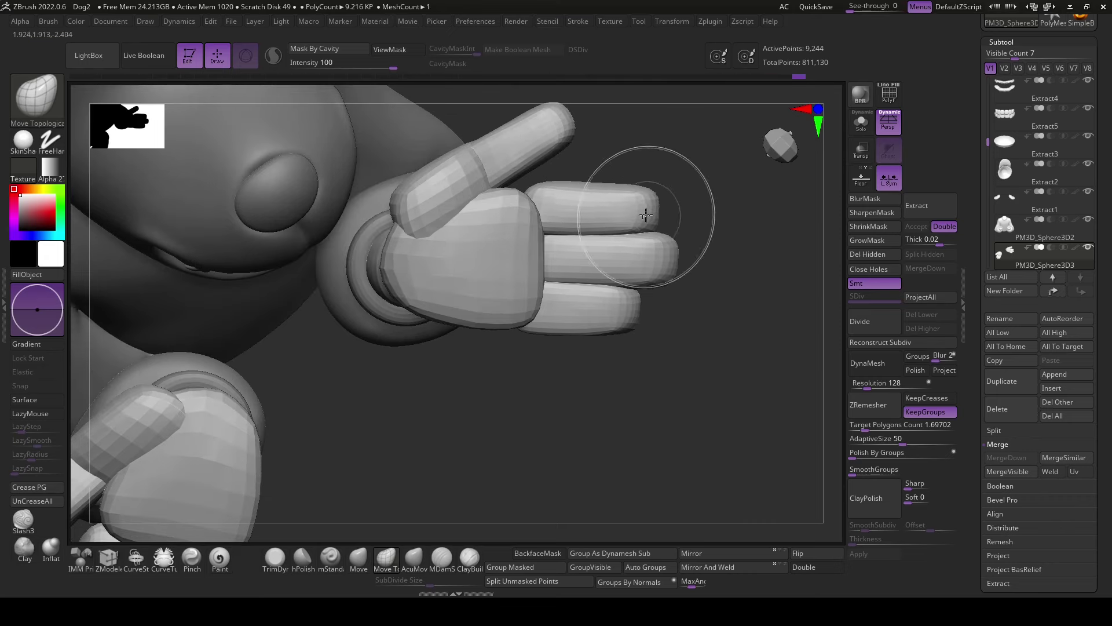
pyautogui.hotkey('ctrl', 'z')
pyautogui.hotkey('ctrl', 'z')
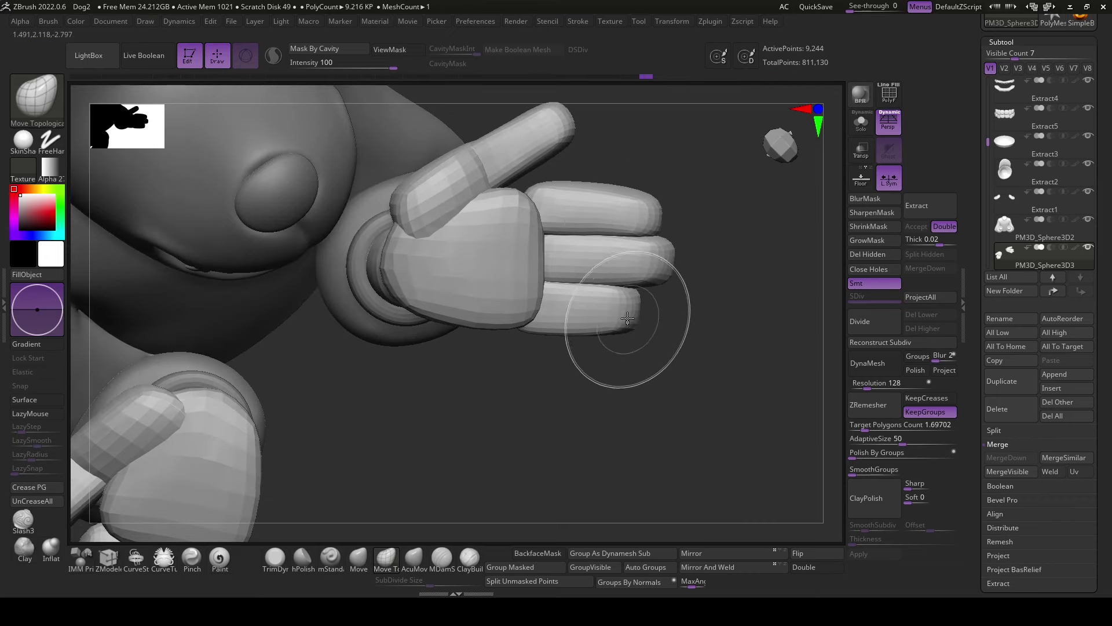
pyautogui.hotkey('ctrl', 'shift', 'z')
pyautogui.hotkey('ctrl', 'shift', 'z')
pyautogui.press('shift')
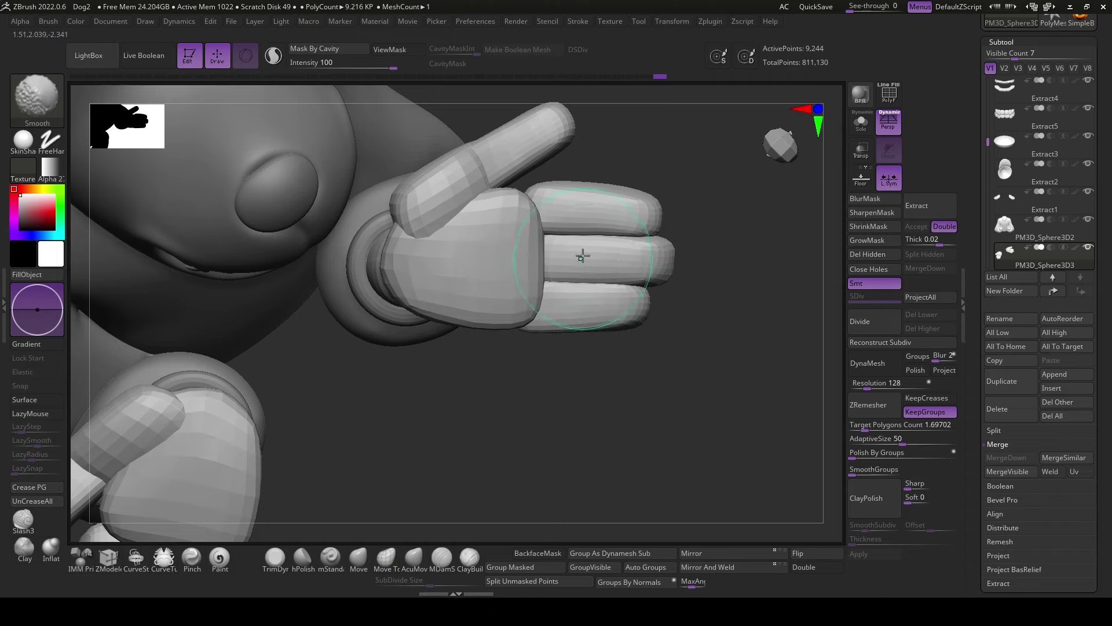
pyautogui.hotkey('ctrl', 'shift', 'z')
pyautogui.hotkey('ctrl', 'shift', 'z')
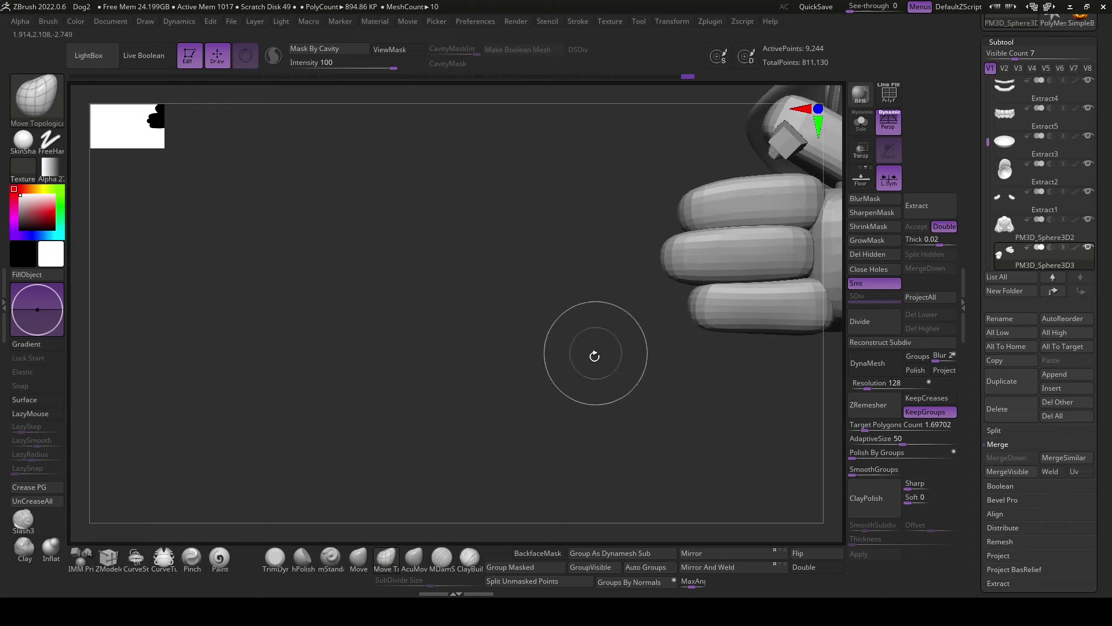
pyautogui.keyDown('alt'); pyautogui.moveTo(594, 356); pyautogui.dragTo(712, 270); pyautogui.keyUp('alt')
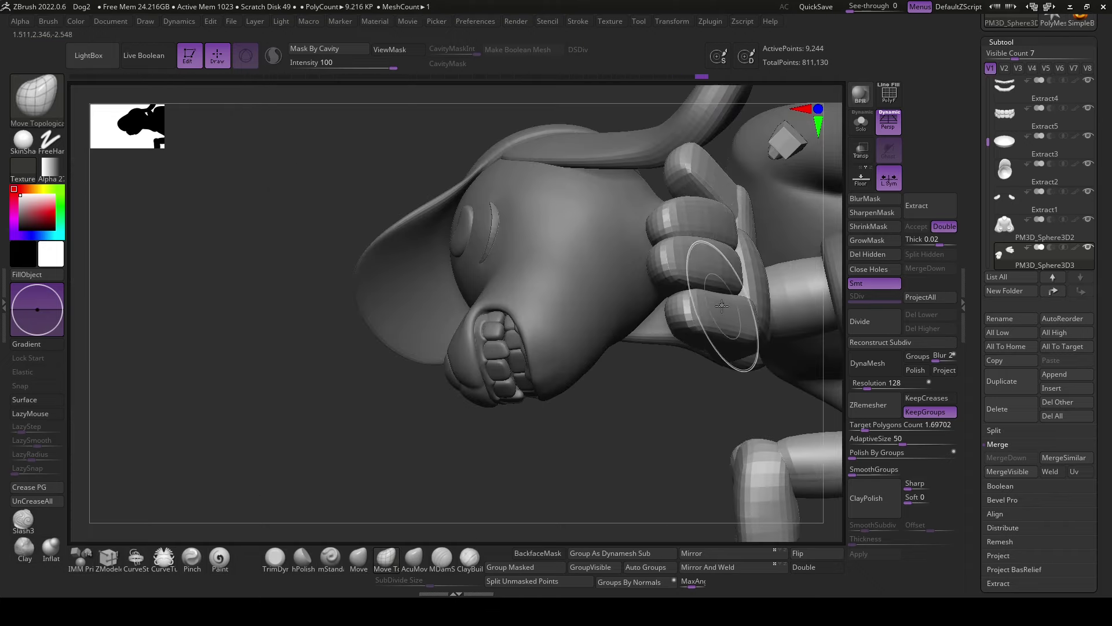
# - Select the other hand, halve the brush size, and nudge its thumb tip into shape
pyautogui.keyDown('alt'); pyautogui.click(747, 315); pyautogui.keyUp('alt')
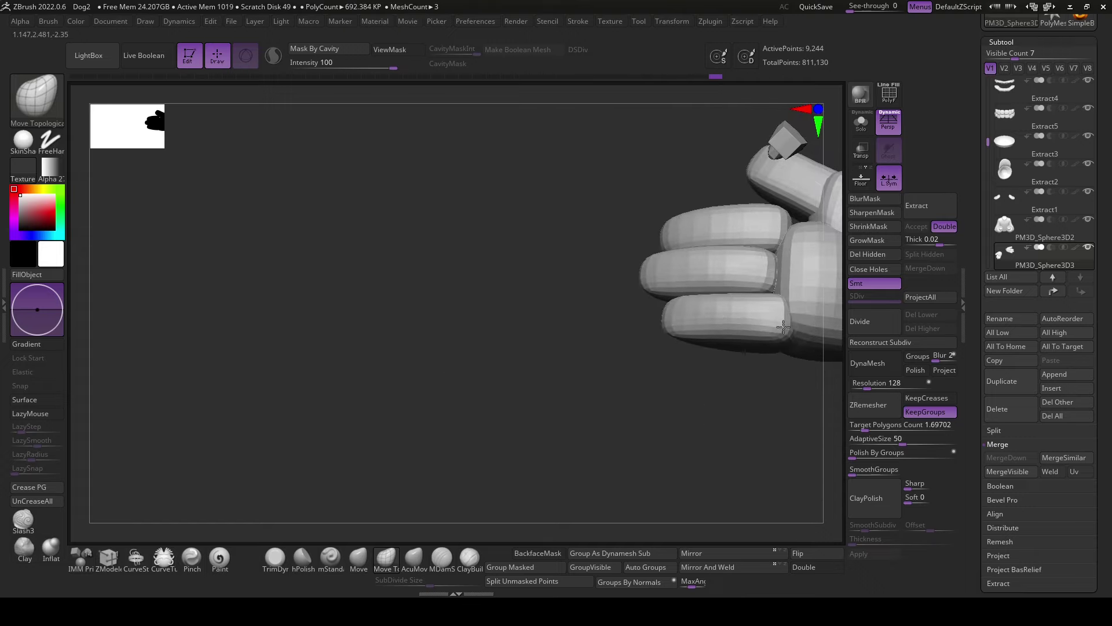
pyautogui.moveTo(727, 360)
pyautogui.mouseDown()
pyautogui.moveTo(791, 257)
pyautogui.moveTo(713, 377)
pyautogui.moveTo(597, 435)
pyautogui.moveTo(749, 306)
pyautogui.mouseUp()
pyautogui.moveTo(667, 240); pyautogui.dragTo(609, 348)
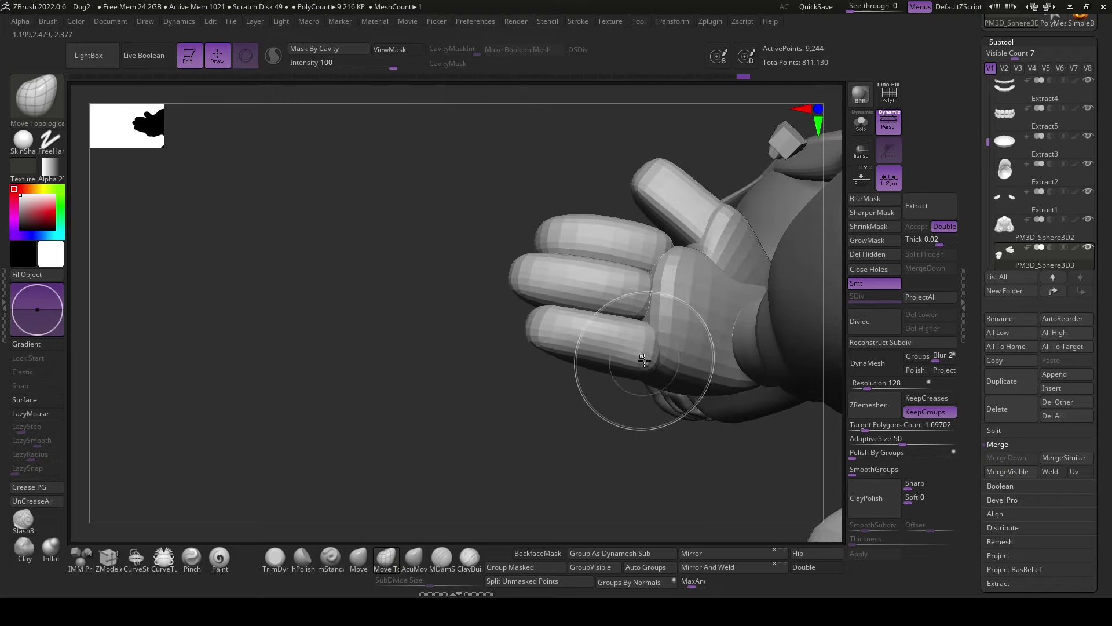
pyautogui.moveTo(605, 428); pyautogui.dragTo(529, 343)
pyautogui.press('space')
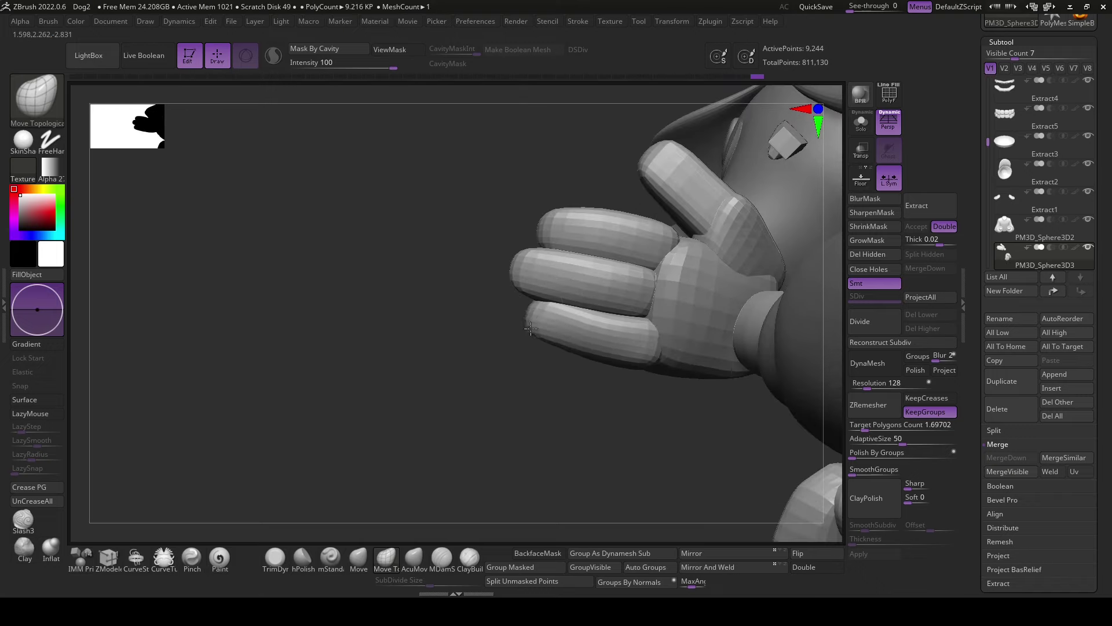
pyautogui.press('[')
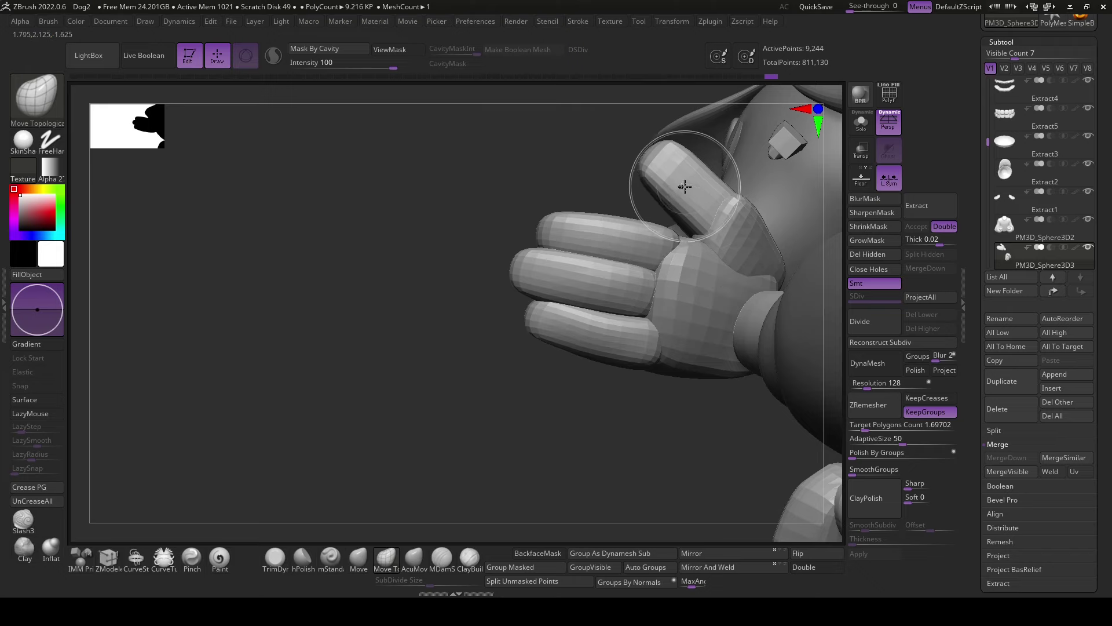
pyautogui.moveTo(721, 200); pyautogui.dragTo(734, 214)
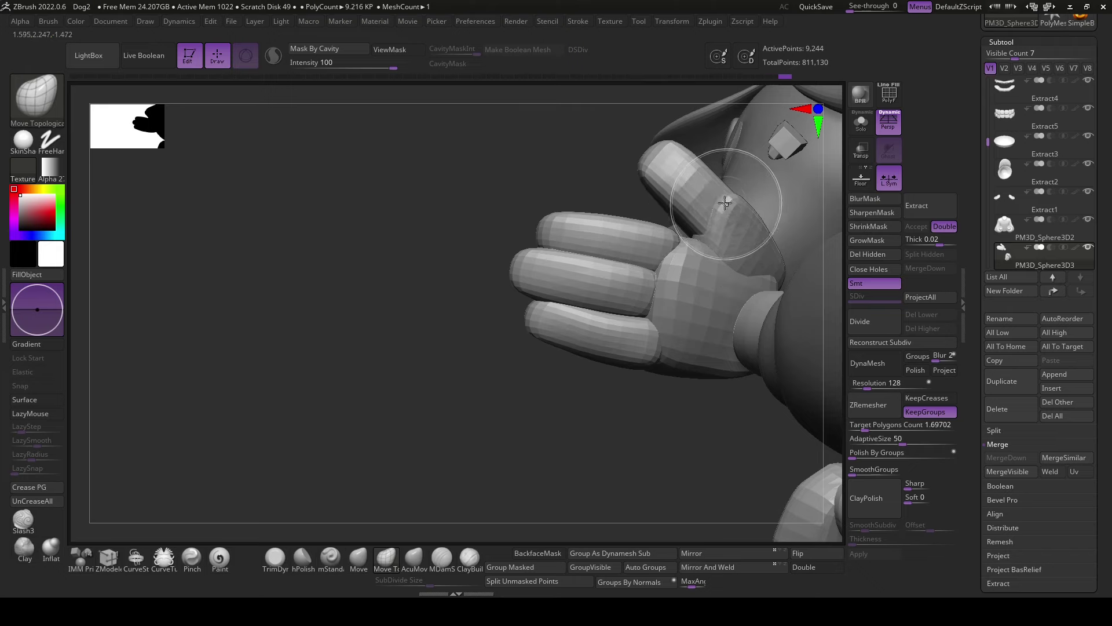
# - Orbit and zoom around both open hands to check the fingers
pyautogui.moveTo(586, 348); pyautogui.dragTo(588, 407)
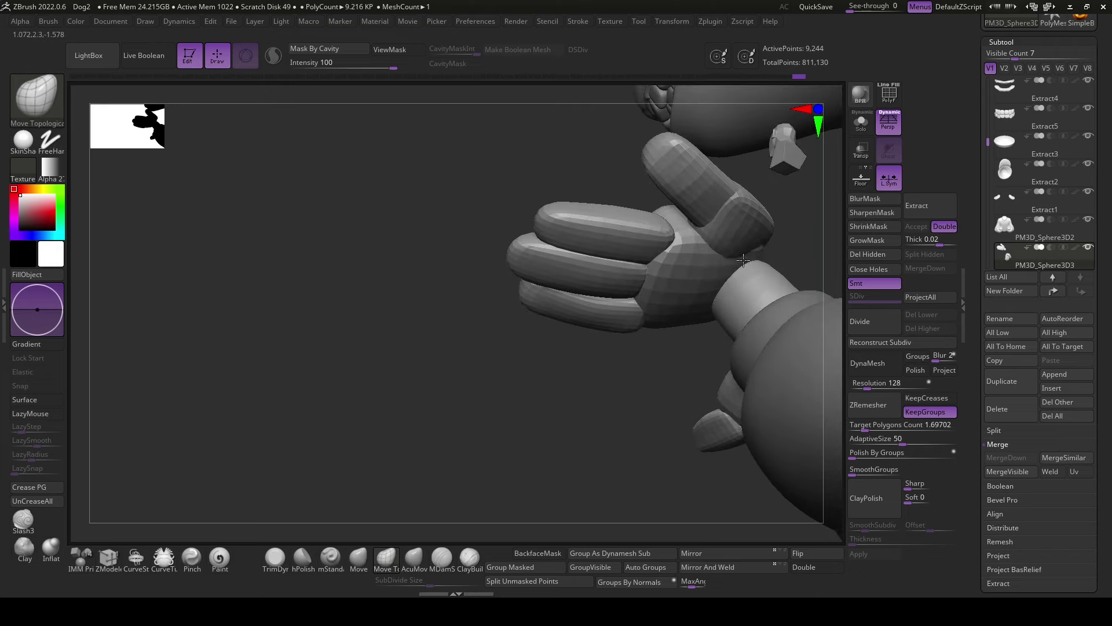
pyautogui.moveTo(741, 265)
pyautogui.mouseDown()
pyautogui.moveTo(751, 264)
pyautogui.moveTo(697, 442)
pyautogui.mouseUp()
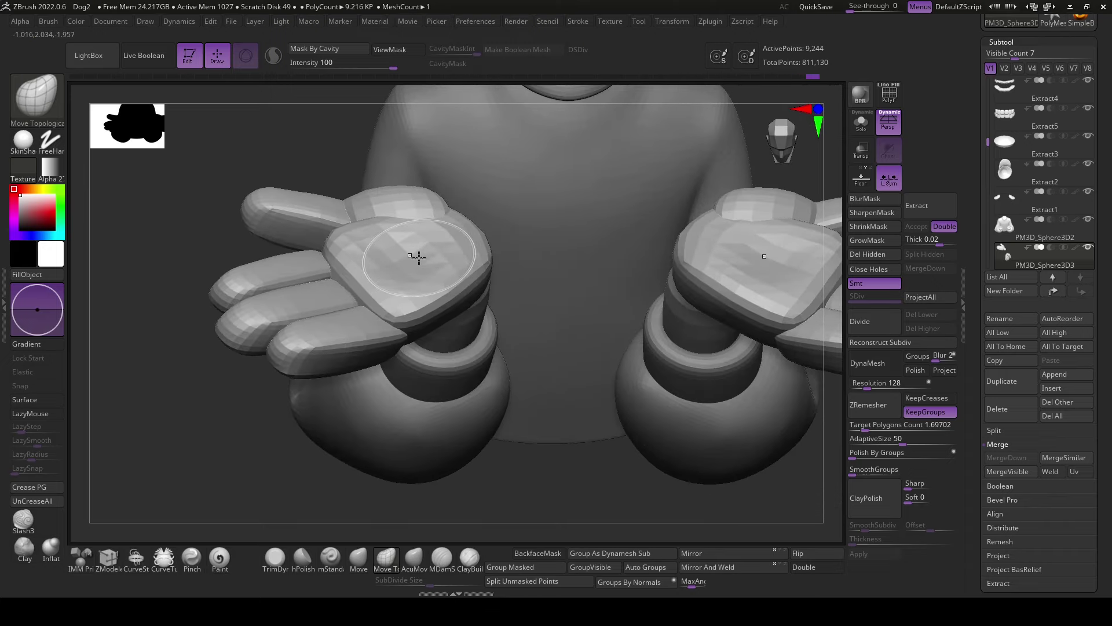
pyautogui.moveTo(625, 522); pyautogui.dragTo(707, 293)
pyautogui.press('space')
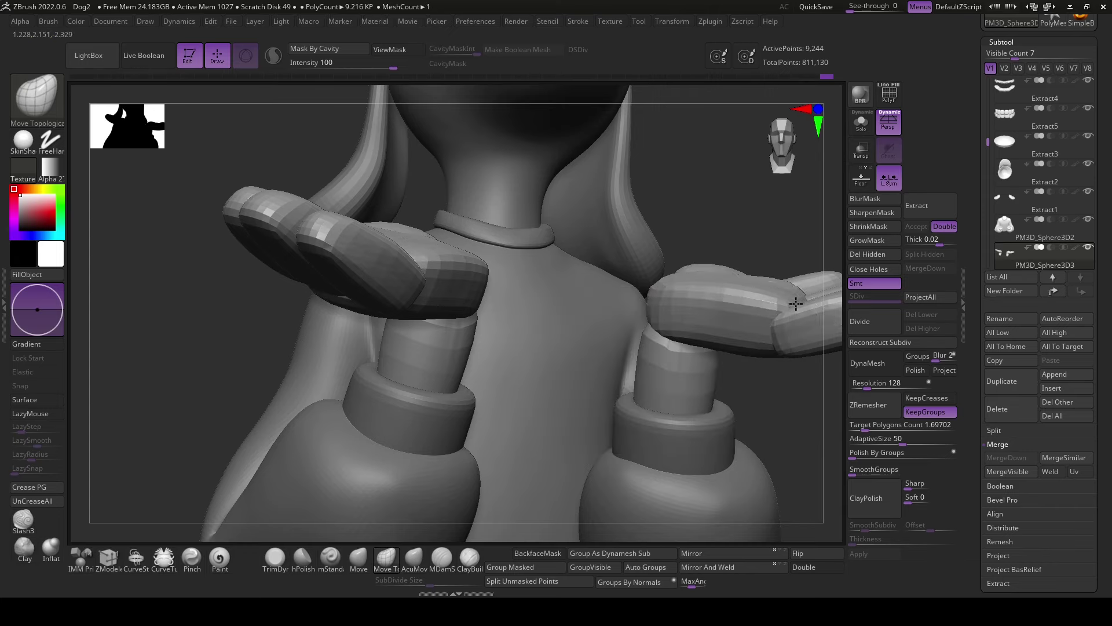
pyautogui.moveTo(796, 303); pyautogui.dragTo(795, 449, button='right')
pyautogui.moveTo(792, 294)
pyautogui.mouseDown(button='right')
pyautogui.moveTo(748, 403)
pyautogui.moveTo(670, 310)
pyautogui.mouseUp(button='right')
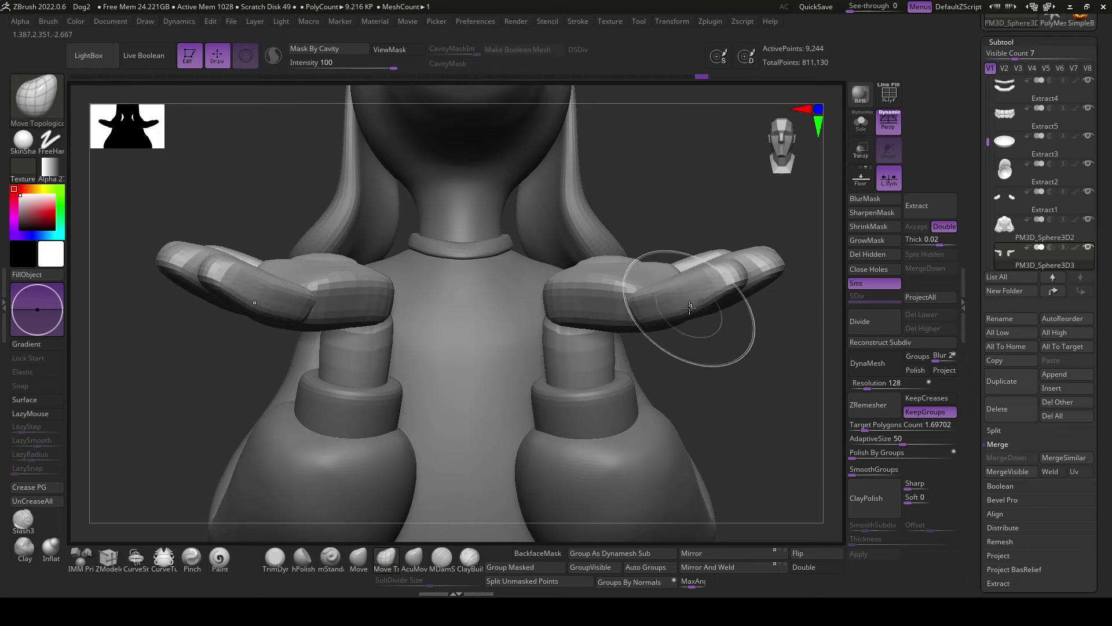
pyautogui.moveTo(643, 322); pyautogui.dragTo(726, 291, button='right')
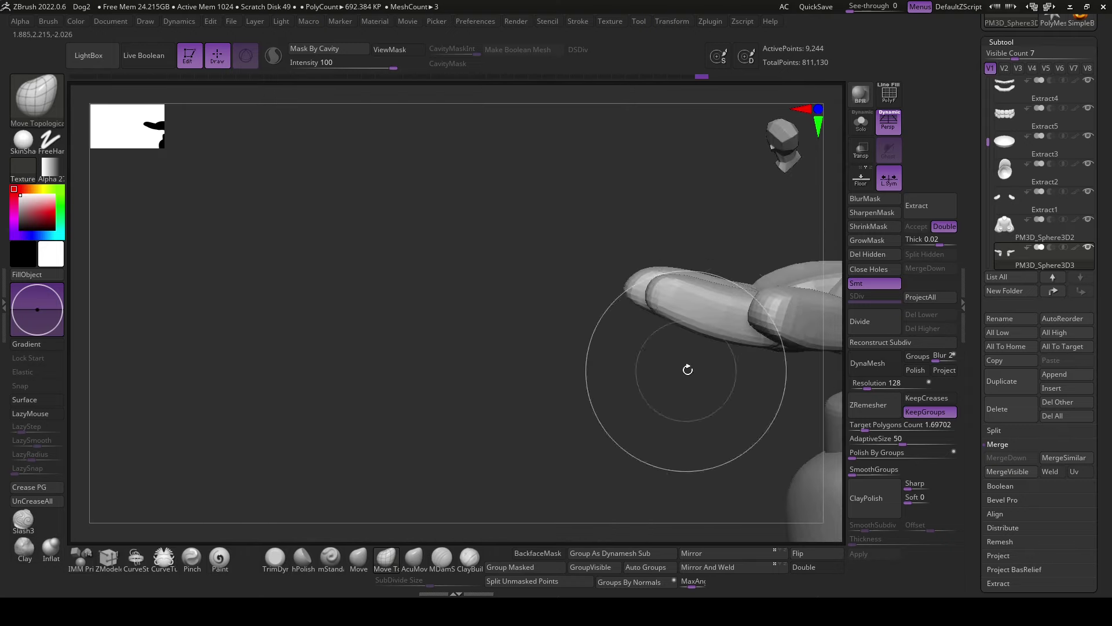
pyautogui.moveTo(688, 370); pyautogui.dragTo(695, 257, button='right')
pyautogui.moveTo(745, 323)
pyautogui.mouseDown(button='right')
pyautogui.moveTo(774, 326)
pyautogui.moveTo(760, 334)
pyautogui.mouseUp(button='right')
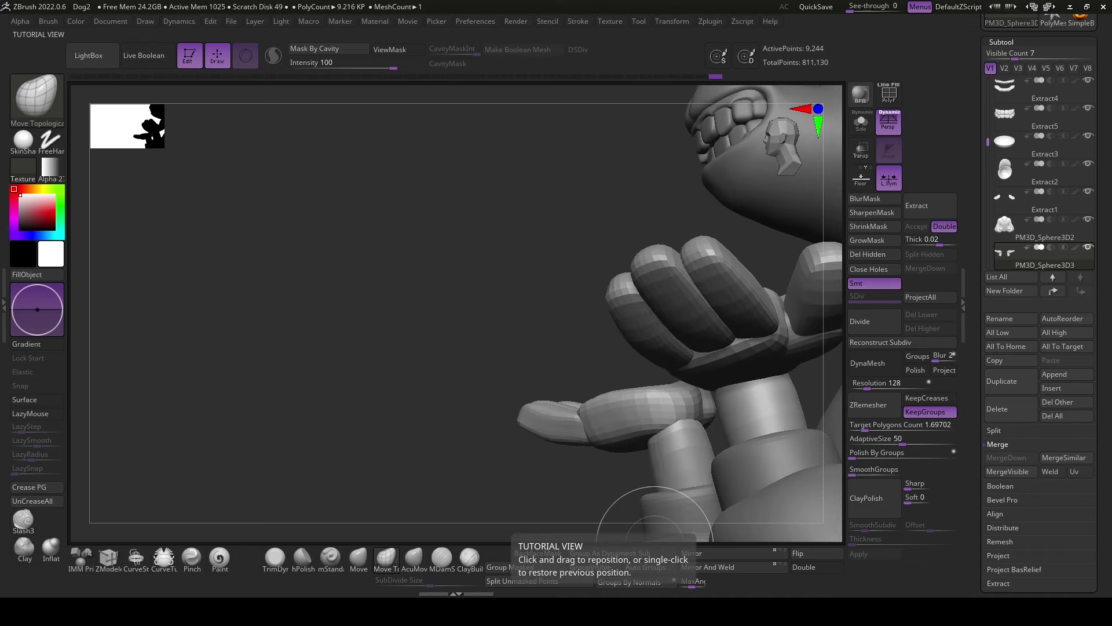
pyautogui.keyDown('ctrl'); pyautogui.moveTo(700, 462); pyautogui.dragTo(769, 380, button='right'); pyautogui.keyUp('ctrl')
# - Select the sweater, temporarily hide and solo parts, then restore the whole model
pyautogui.keyDown('alt'); pyautogui.click(460, 345); pyautogui.keyUp('alt')
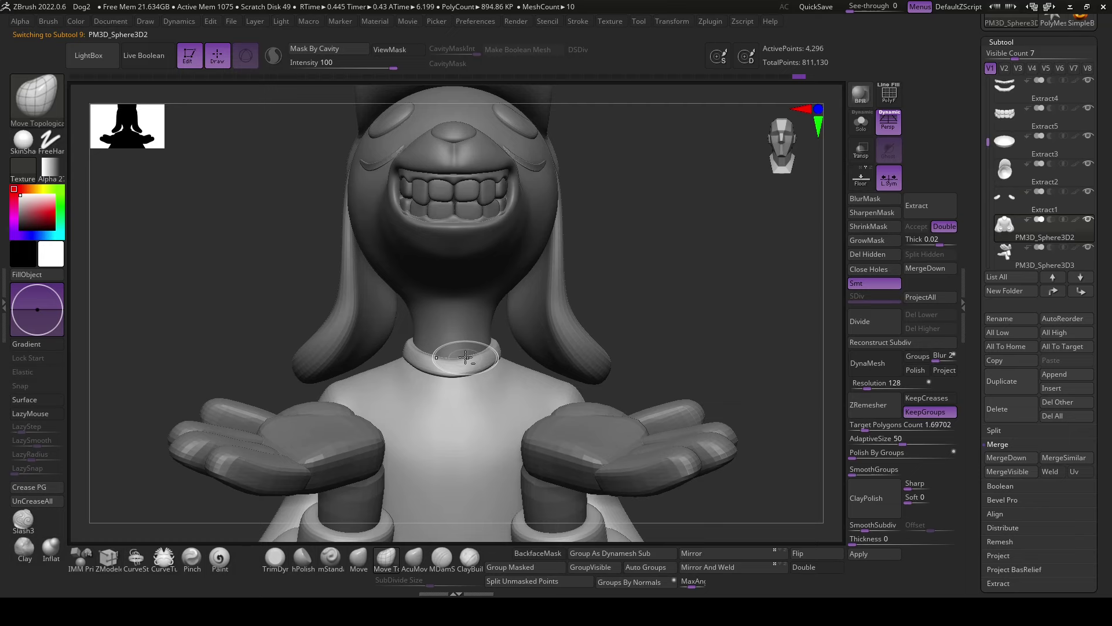
pyautogui.keyDown('ctrl'); pyautogui.moveTo(695, 356); pyautogui.dragTo(523, 344, button='right'); pyautogui.keyUp('ctrl')
pyautogui.keyDown('ctrl'); pyautogui.keyDown('shift'); pyautogui.click(497, 351); pyautogui.keyUp('shift'); pyautogui.keyUp('ctrl')
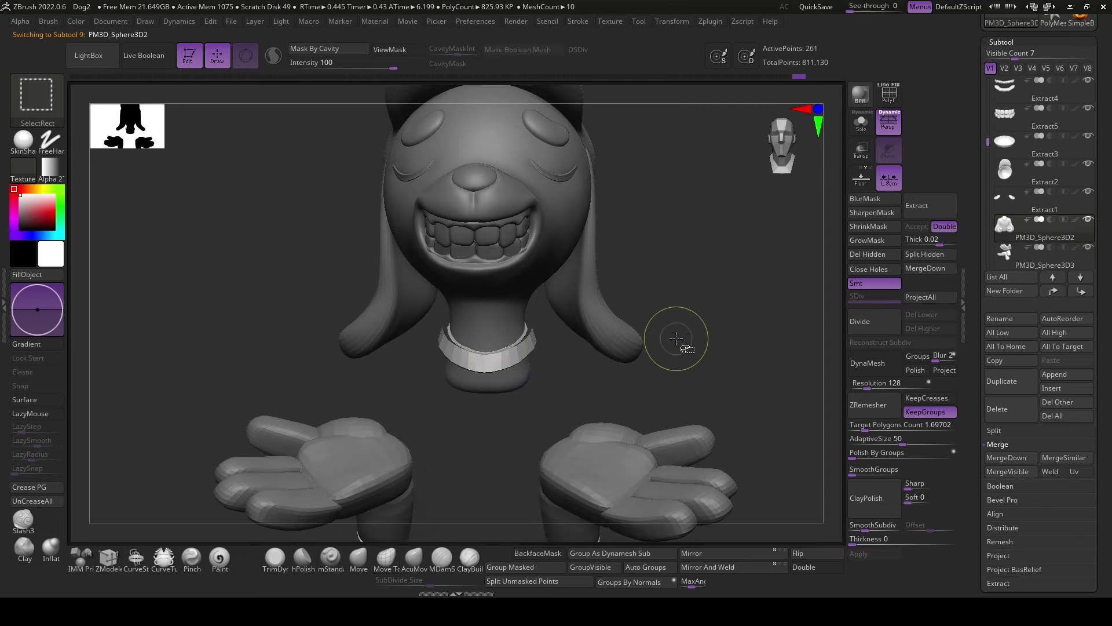
pyautogui.click(861, 131)
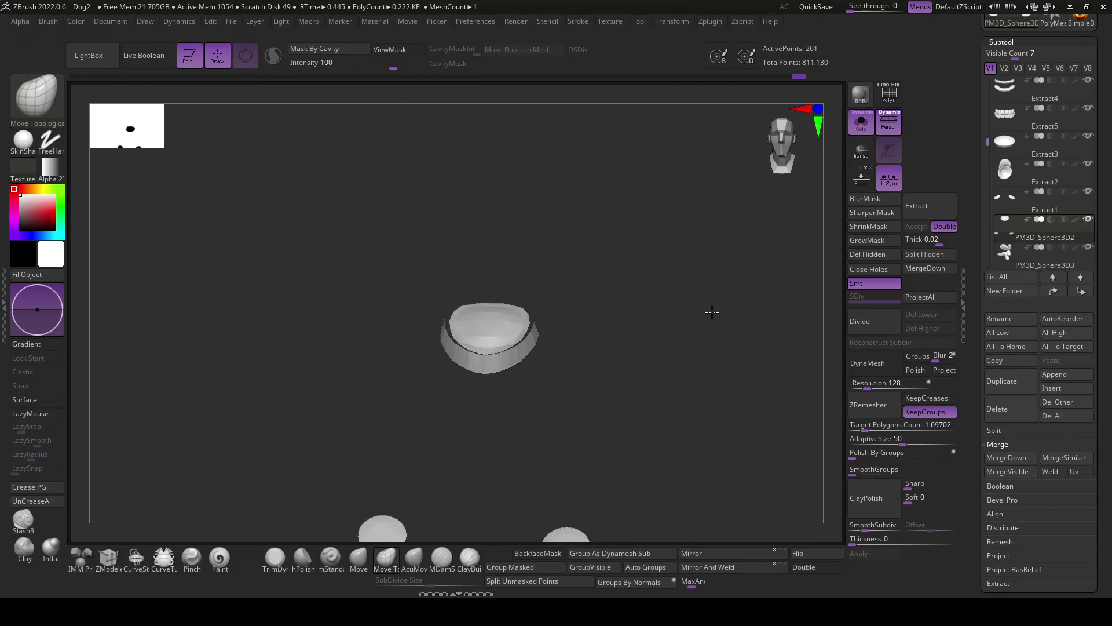
pyautogui.keyDown('ctrl'); pyautogui.keyDown('shift'); pyautogui.click(626, 382); pyautogui.keyUp('shift'); pyautogui.keyUp('ctrl')
pyautogui.keyDown('ctrl'); pyautogui.keyDown('shift'); pyautogui.click(501, 323); pyautogui.keyUp('shift'); pyautogui.keyUp('ctrl')
pyautogui.keyDown('ctrl'); pyautogui.keyDown('shift'); pyautogui.click(669, 328); pyautogui.keyUp('shift'); pyautogui.keyUp('ctrl')
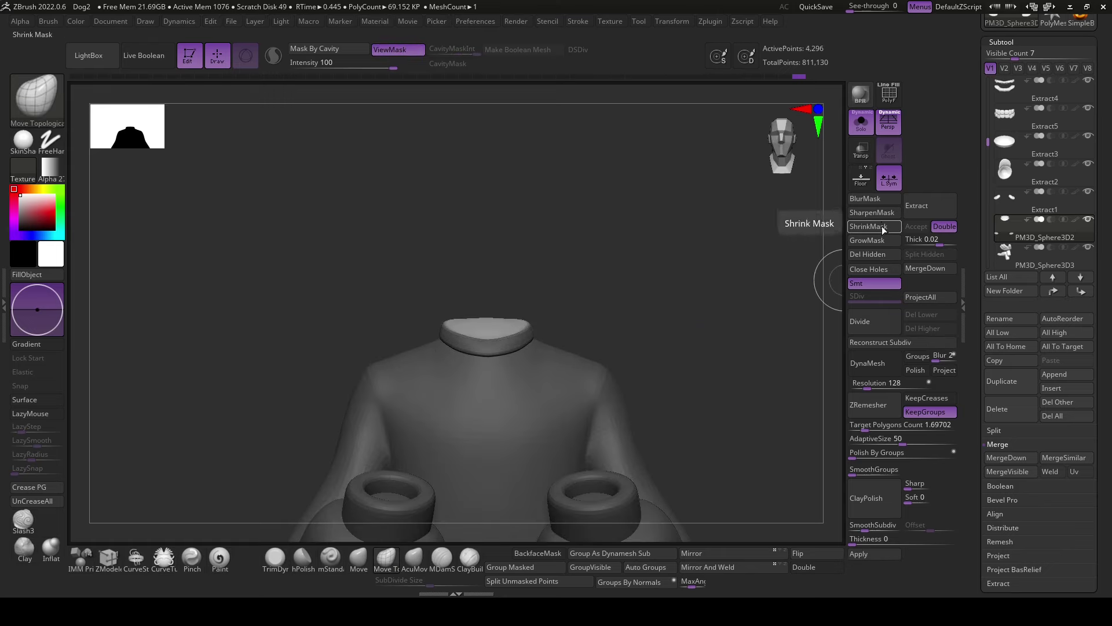
pyautogui.click(855, 132)
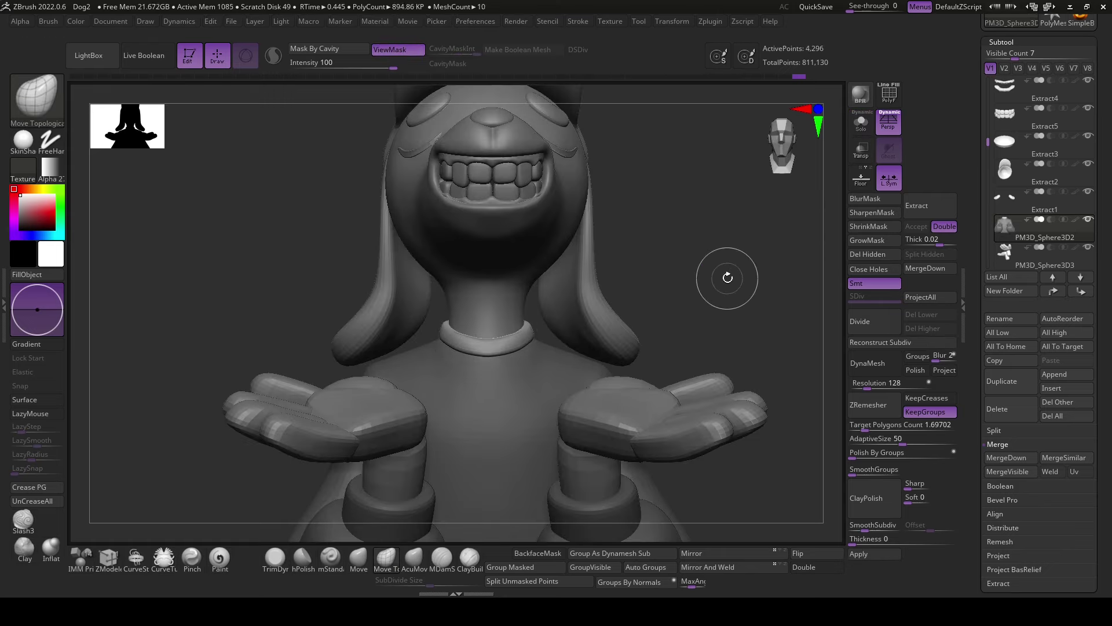
# - Place the Transpose gizmo on the neck collar, reset it to world axes, and raise it
pyautogui.press('w')
pyautogui.keyDown('alt'); pyautogui.click(504, 336); pyautogui.keyUp('alt')
pyautogui.click(532, 243)
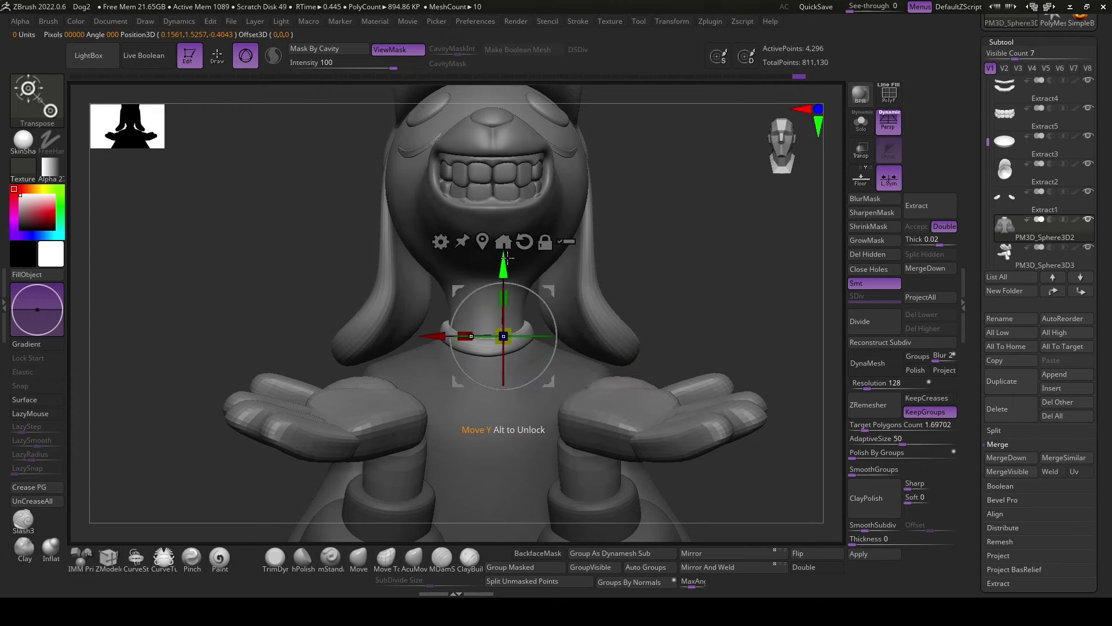
pyautogui.keyDown('alt'); pyautogui.moveTo(503, 268); pyautogui.dragTo(503, 258); pyautogui.keyUp('alt')
pyautogui.moveTo(702, 316); pyautogui.dragTo(400, 541)
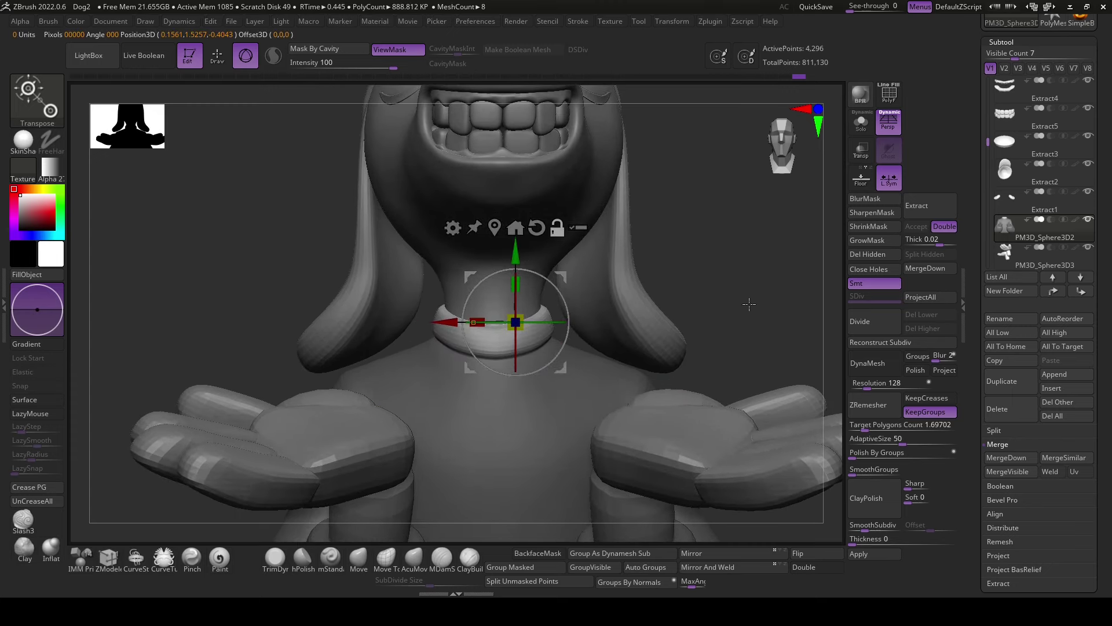
# - Switch to the AcuMove brush, clear the chest mask, and inspect the collar from the sides
pyautogui.click(409, 570)
pyautogui.press('space')
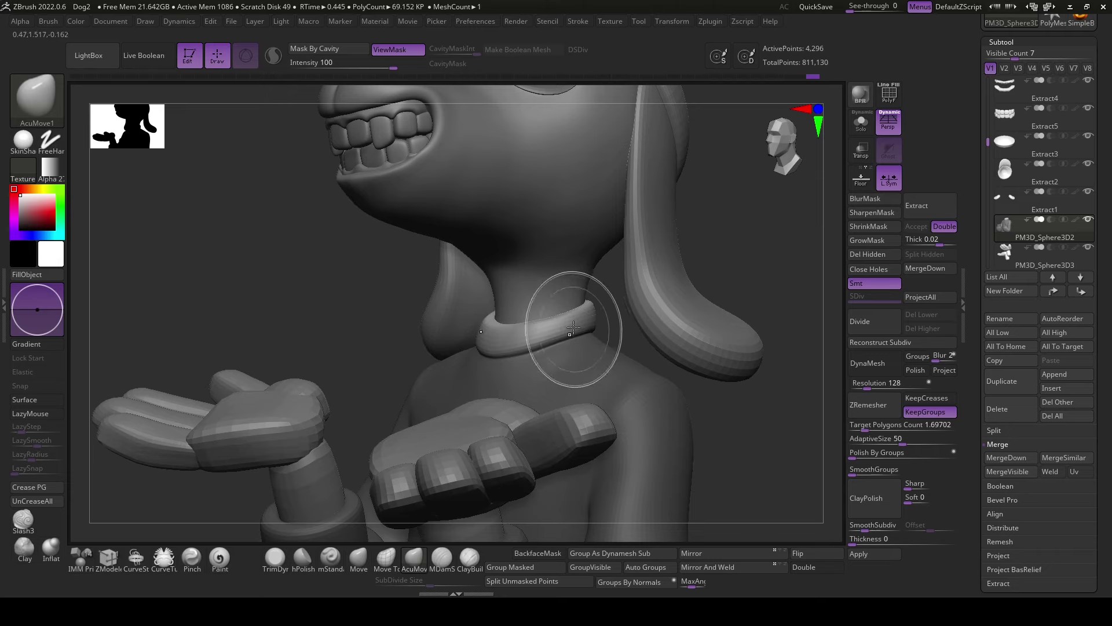
pyautogui.keyDown('shift'); pyautogui.moveTo(619, 331); pyautogui.dragTo(646, 330); pyautogui.keyUp('shift')
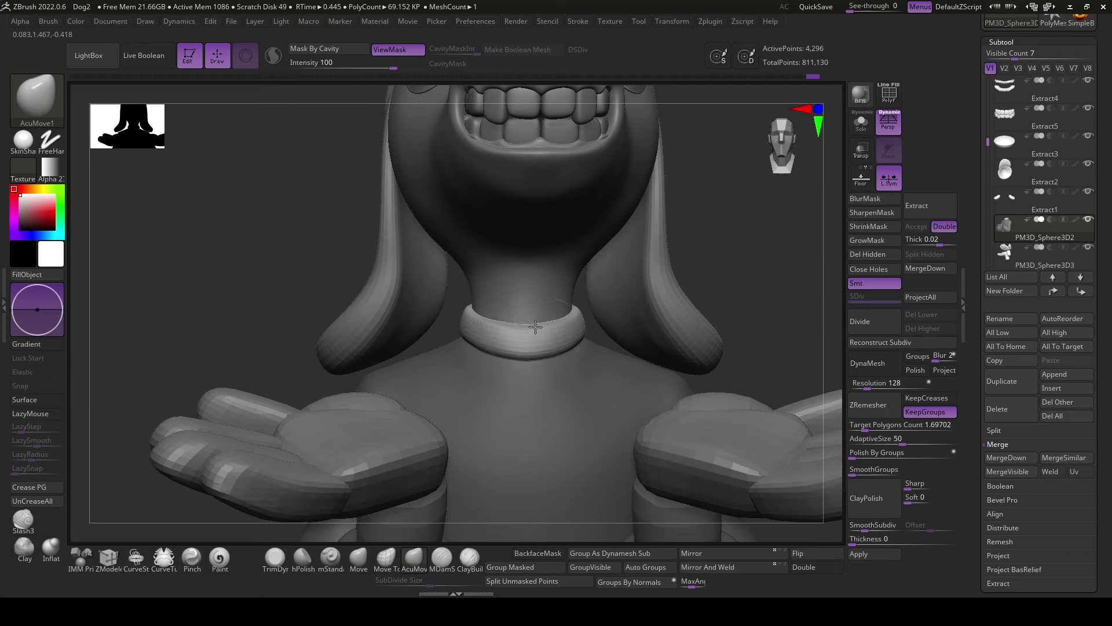
pyautogui.keyDown('ctrl'); pyautogui.click(731, 294); pyautogui.keyUp('ctrl')
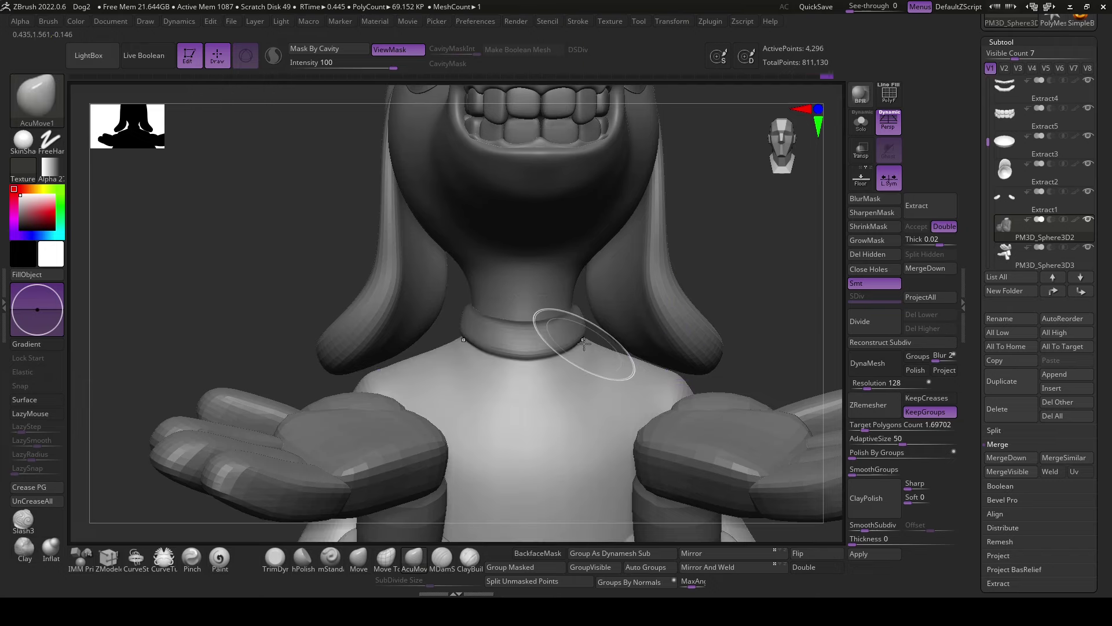
pyautogui.moveTo(578, 326); pyautogui.dragTo(597, 323, button='right')
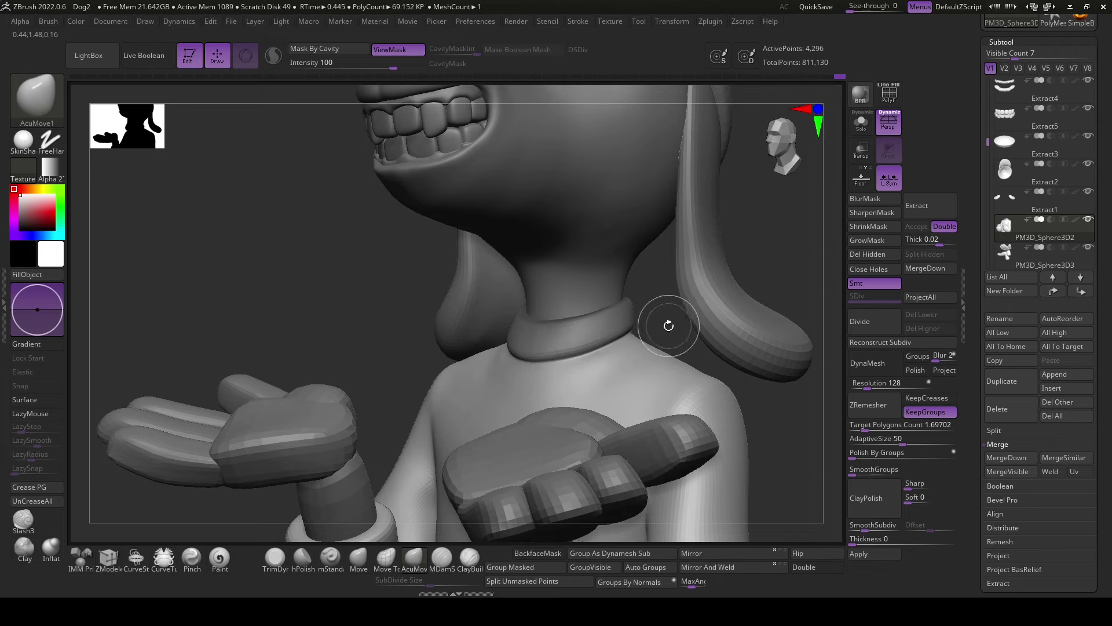
pyautogui.moveTo(668, 325); pyautogui.dragTo(641, 324, button='right')
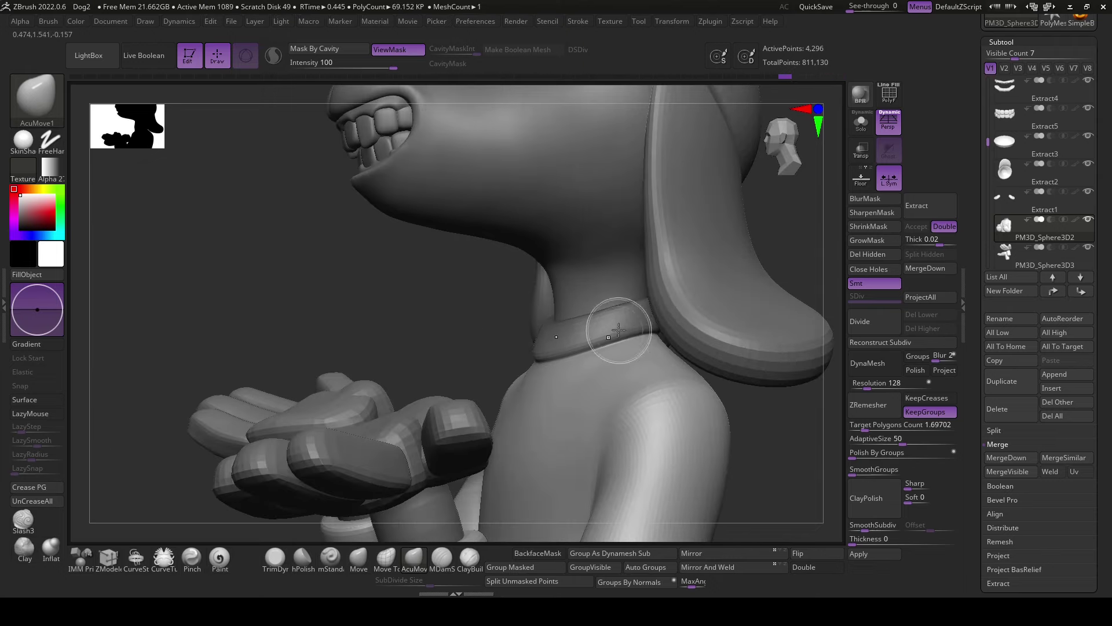
pyautogui.moveTo(544, 354)
pyautogui.mouseDown(button='right')
pyautogui.moveTo(782, 310)
pyautogui.moveTo(769, 320)
pyautogui.moveTo(806, 285)
pyautogui.mouseUp(button='right')
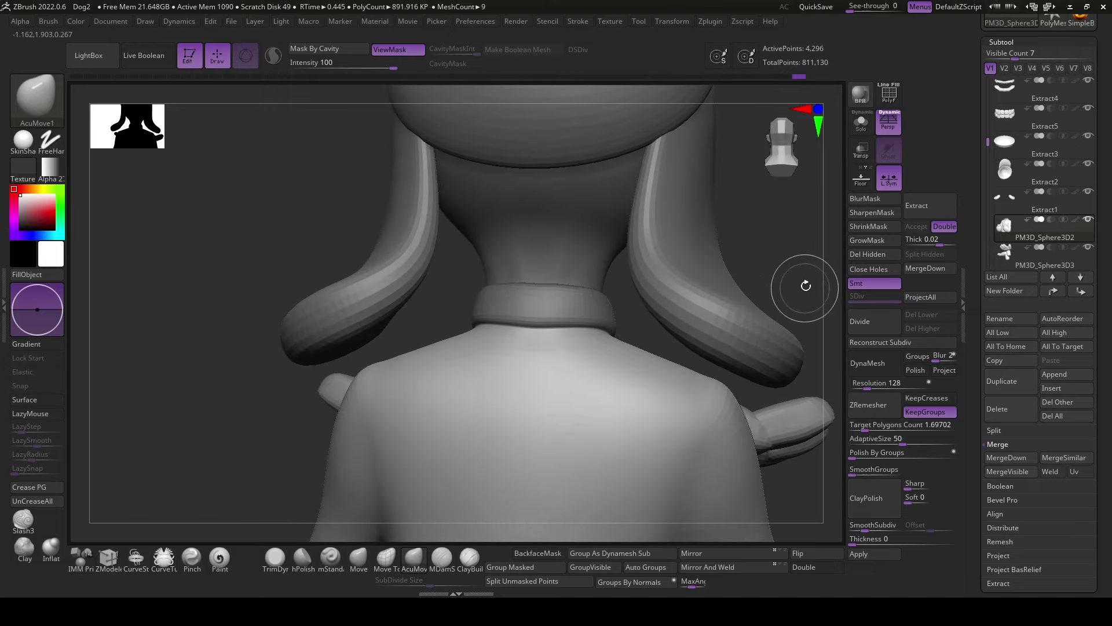
# - View the sweater body alone in Solo, then bring back the full dog
pyautogui.click(863, 129)
pyautogui.moveTo(770, 243); pyautogui.dragTo(718, 281, button='right')
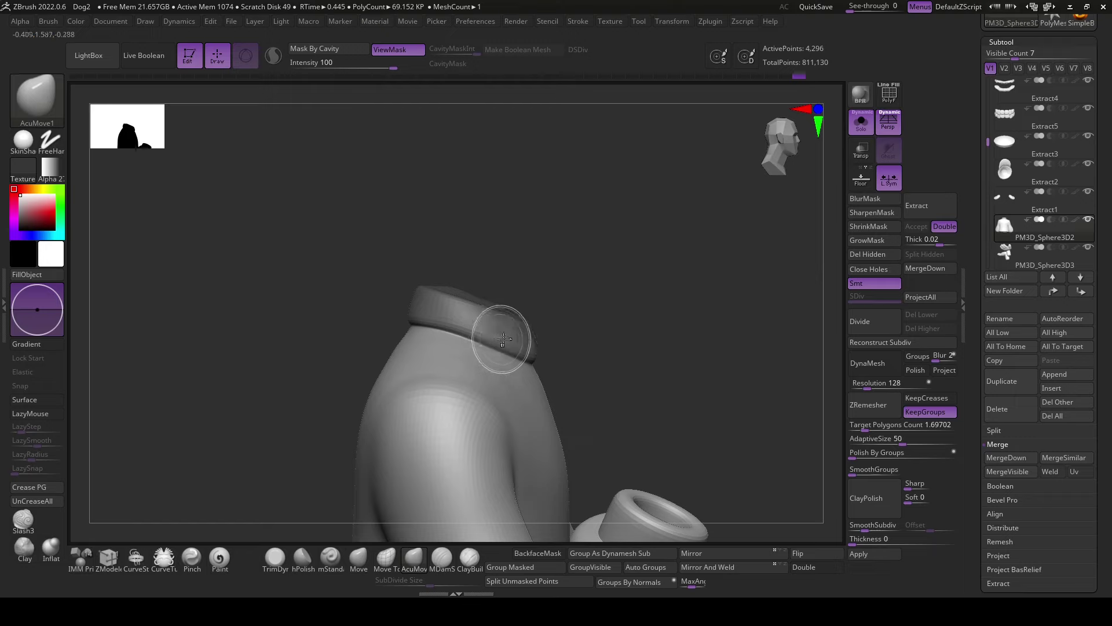
pyautogui.moveTo(651, 309)
pyautogui.mouseDown(button='right')
pyautogui.moveTo(523, 282)
pyautogui.moveTo(640, 308)
pyautogui.moveTo(832, 218)
pyautogui.mouseUp(button='right')
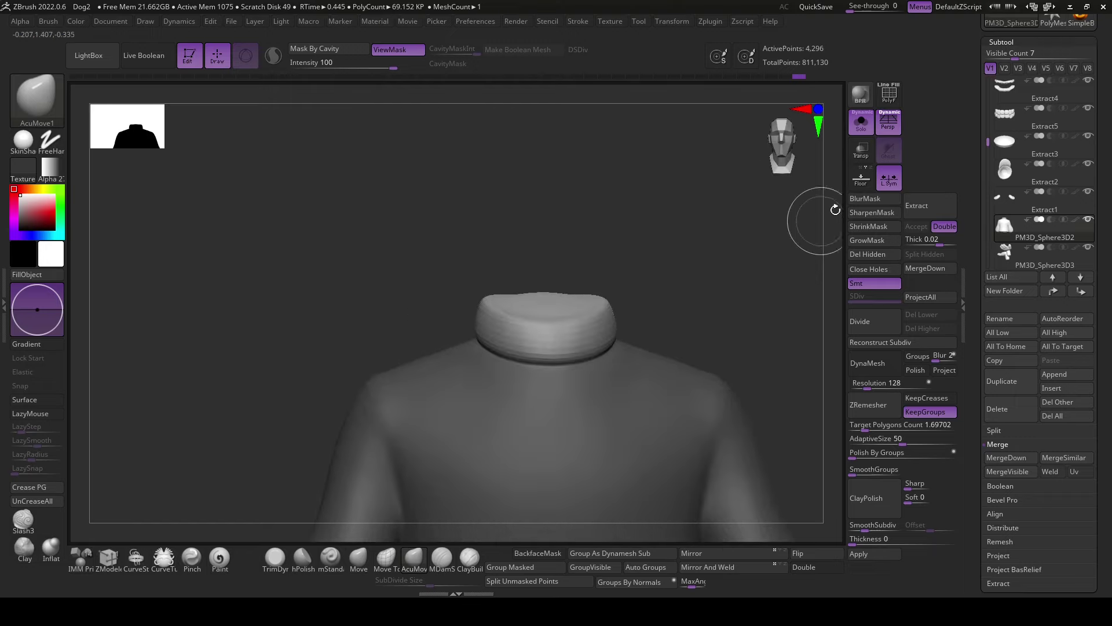
pyautogui.click(862, 122)
pyautogui.moveTo(755, 253)
pyautogui.mouseDown(button='right')
pyautogui.moveTo(738, 288)
pyautogui.moveTo(593, 305)
pyautogui.moveTo(760, 305)
pyautogui.moveTo(741, 299)
pyautogui.moveTo(733, 347)
pyautogui.moveTo(765, 342)
pyautogui.moveTo(585, 380)
pyautogui.moveTo(543, 374)
pyautogui.moveTo(703, 311)
pyautogui.mouseUp(button='right')
# - Enlarge the brush draw size in two small increments
pyautogui.press('space')
pyautogui.press('space')
pyautogui.moveTo(448, 318); pyautogui.dragTo(451, 316)
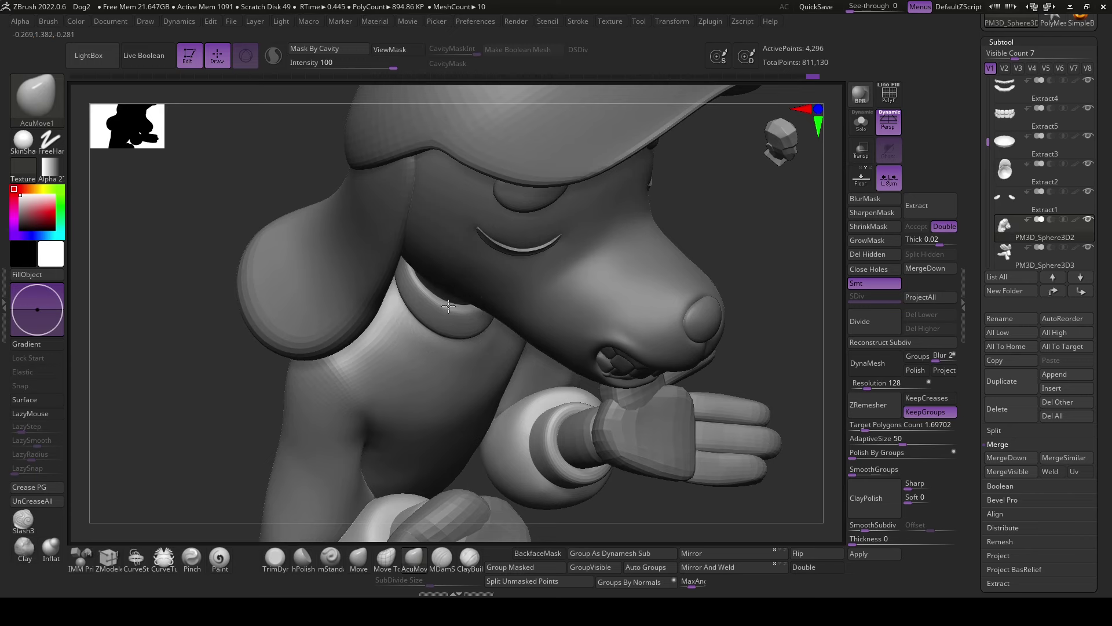
pyautogui.moveTo(487, 304)
pyautogui.mouseDown(button='right')
pyautogui.moveTo(732, 238)
pyautogui.moveTo(606, 303)
pyautogui.moveTo(487, 311)
pyautogui.mouseUp(button='right')
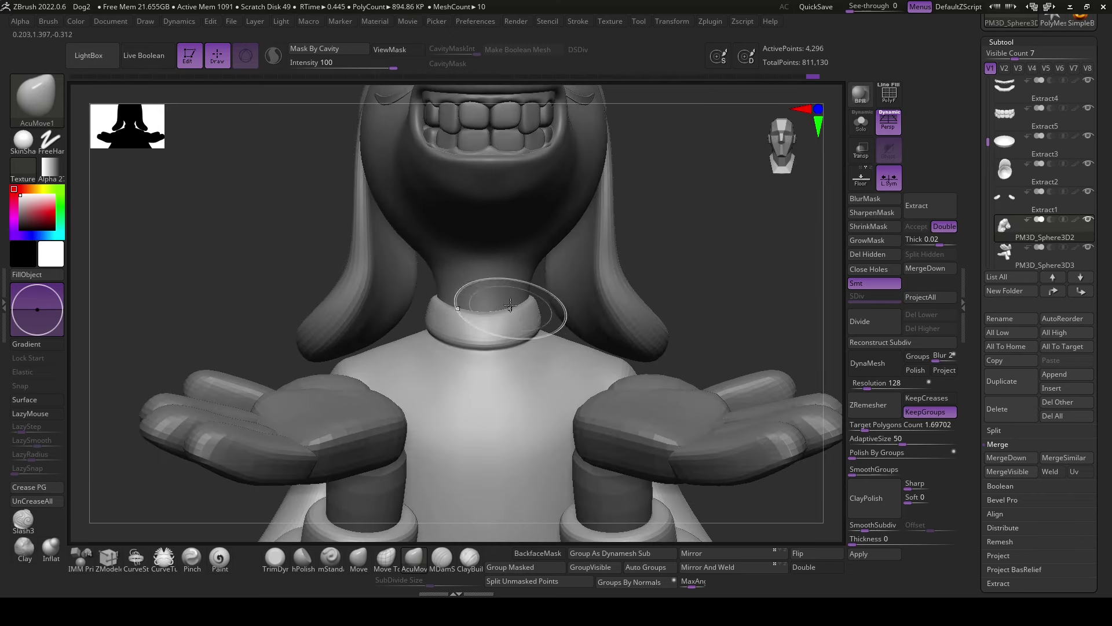
pyautogui.press('space')
pyautogui.moveTo(494, 302); pyautogui.dragTo(507, 310)
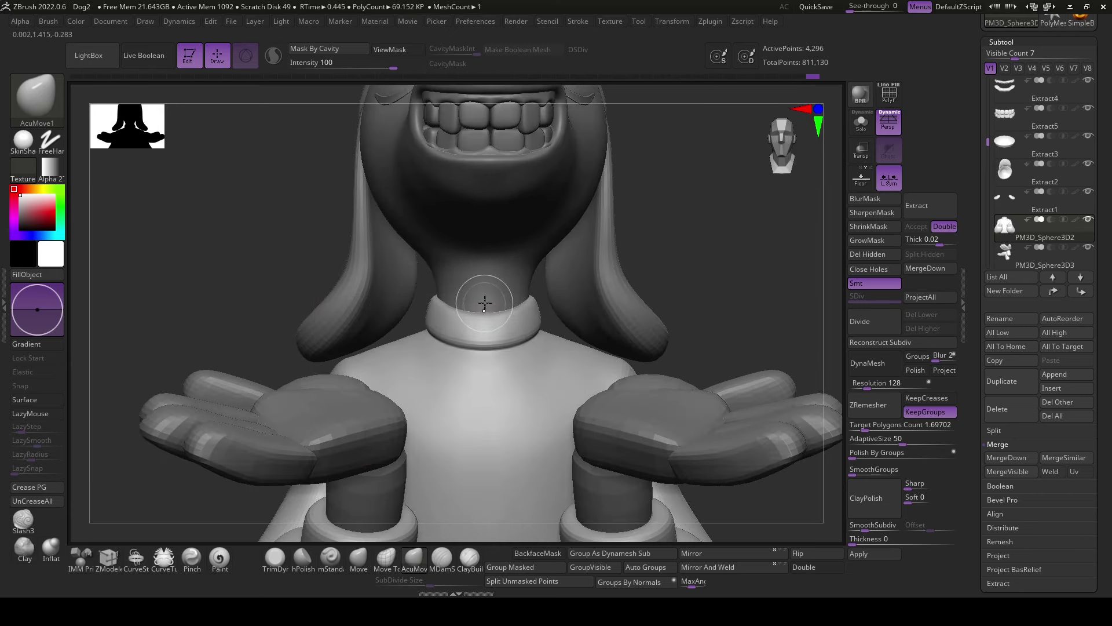
pyautogui.moveTo(725, 290); pyautogui.dragTo(561, 291, button='right')
# - Isolate the sweater body, smooth the neck top, and turn on PolyF display
pyautogui.click(861, 128)
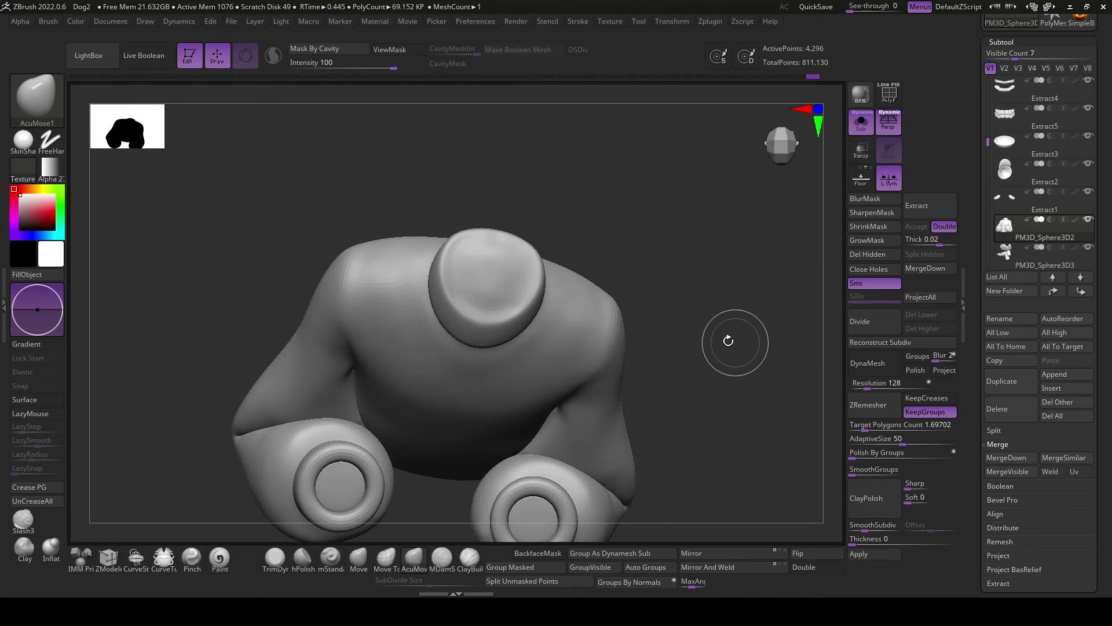
pyautogui.press('space')
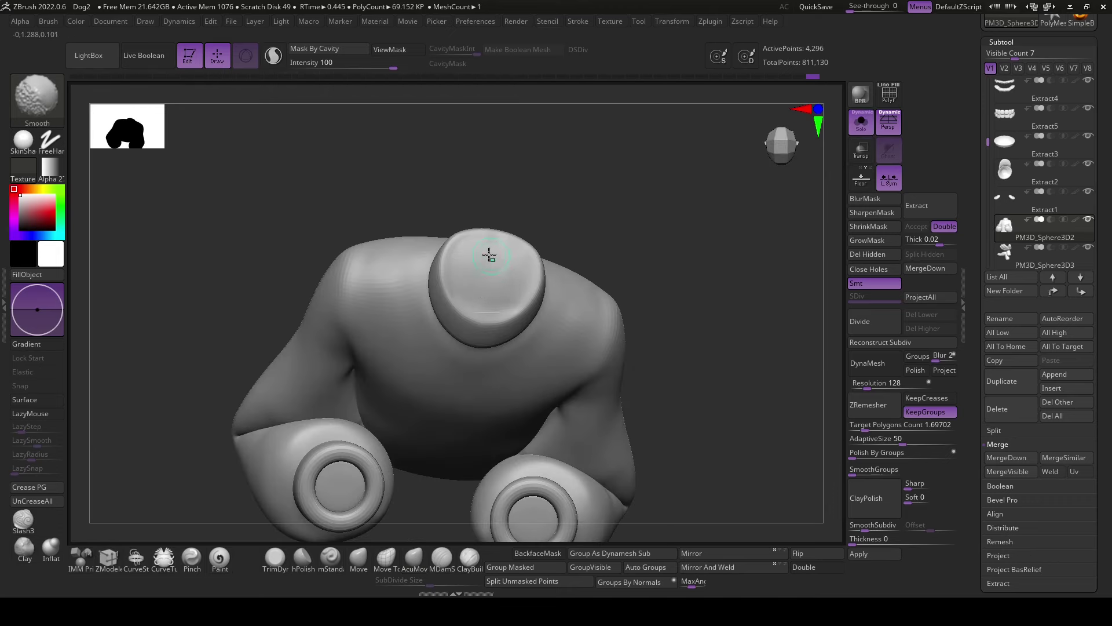
pyautogui.keyDown('shift'); pyautogui.moveTo(566, 250); pyautogui.dragTo(695, 285, button='right'); pyautogui.keyUp('shift')
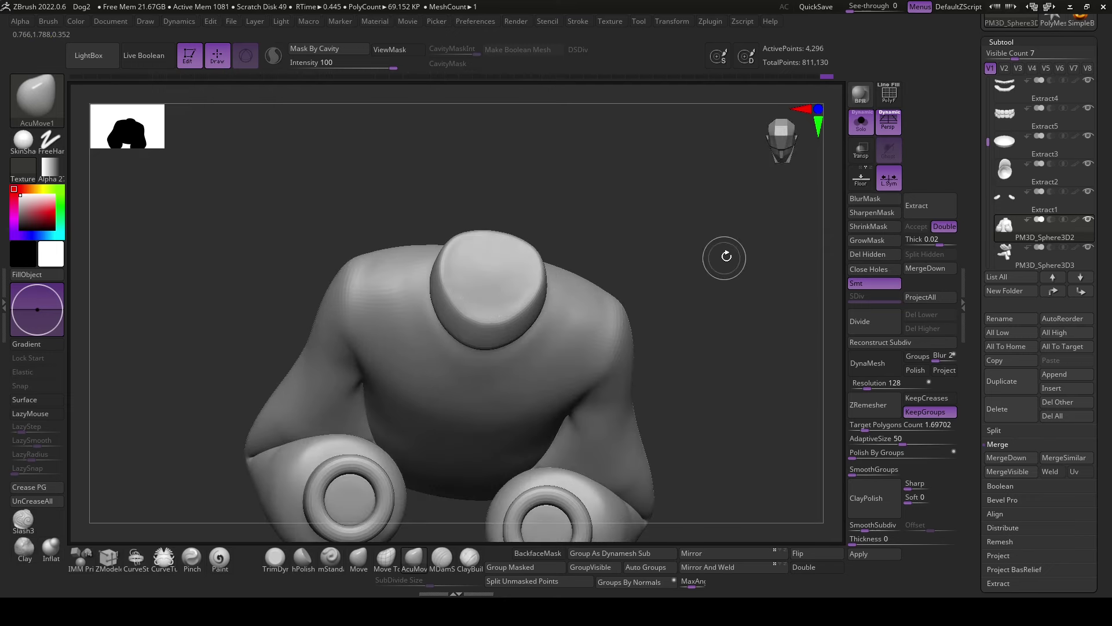
pyautogui.hotkey('shift', 'f')
pyautogui.moveTo(745, 268)
pyautogui.keyDown('shift'); pyautogui.mouseDown()
pyautogui.moveTo(735, 248)
pyautogui.moveTo(728, 306)
pyautogui.moveTo(731, 258)
pyautogui.moveTo(731, 273)
pyautogui.mouseUp(); pyautogui.keyUp('shift')
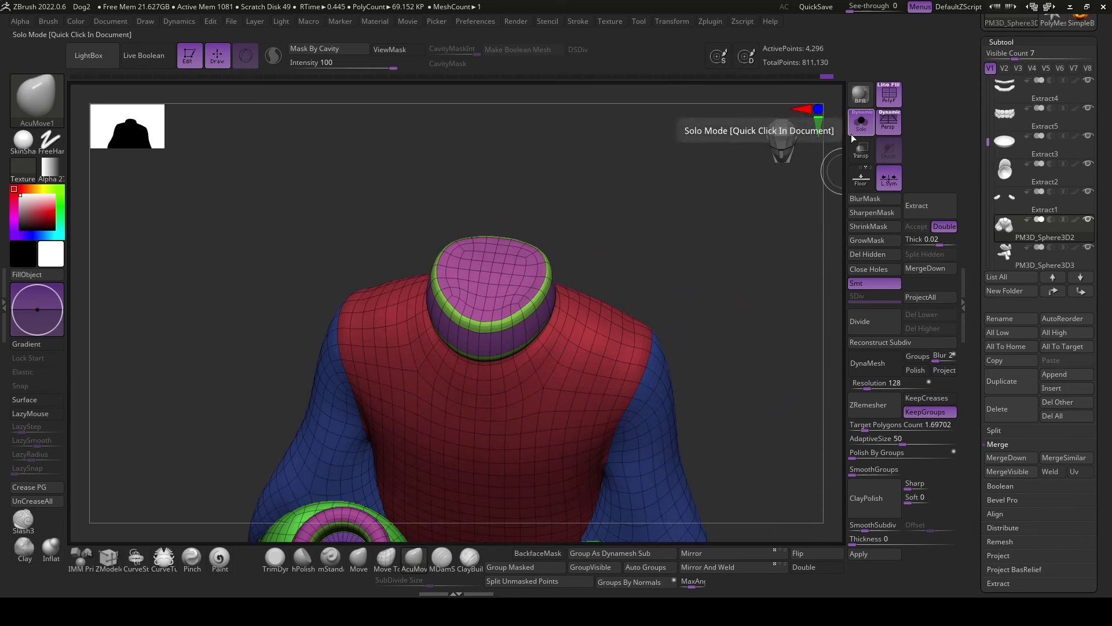
# - Insert a ZModeler edge loop near the neck rim and set the PolyGroup target to Polyloop
pyautogui.click(108, 557)
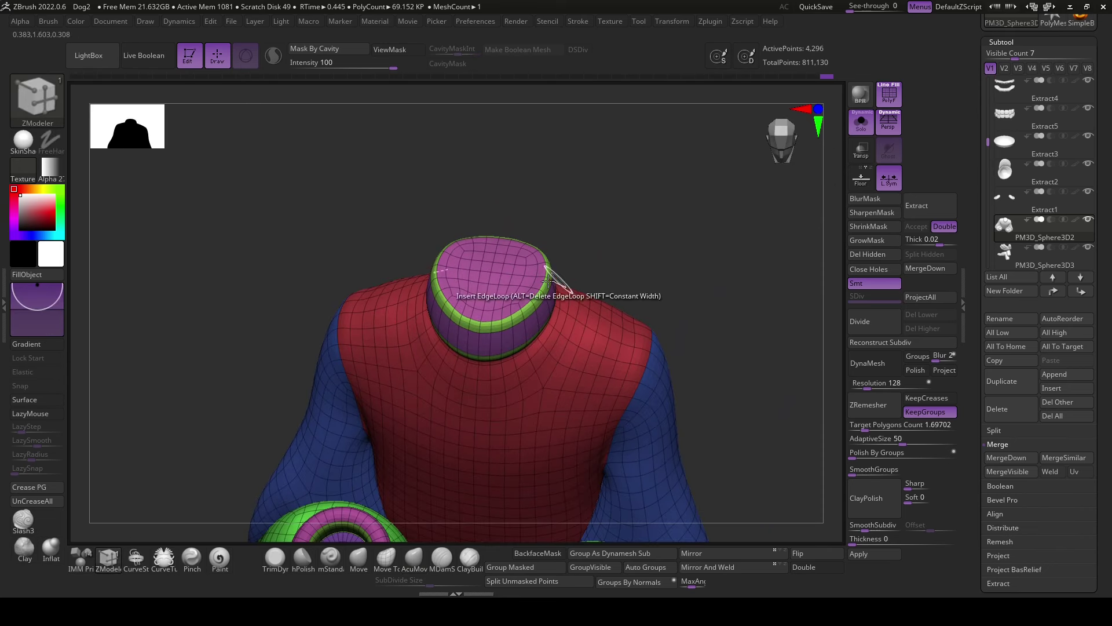
pyautogui.click(518, 303)
pyautogui.scroll(2, 517, 305)
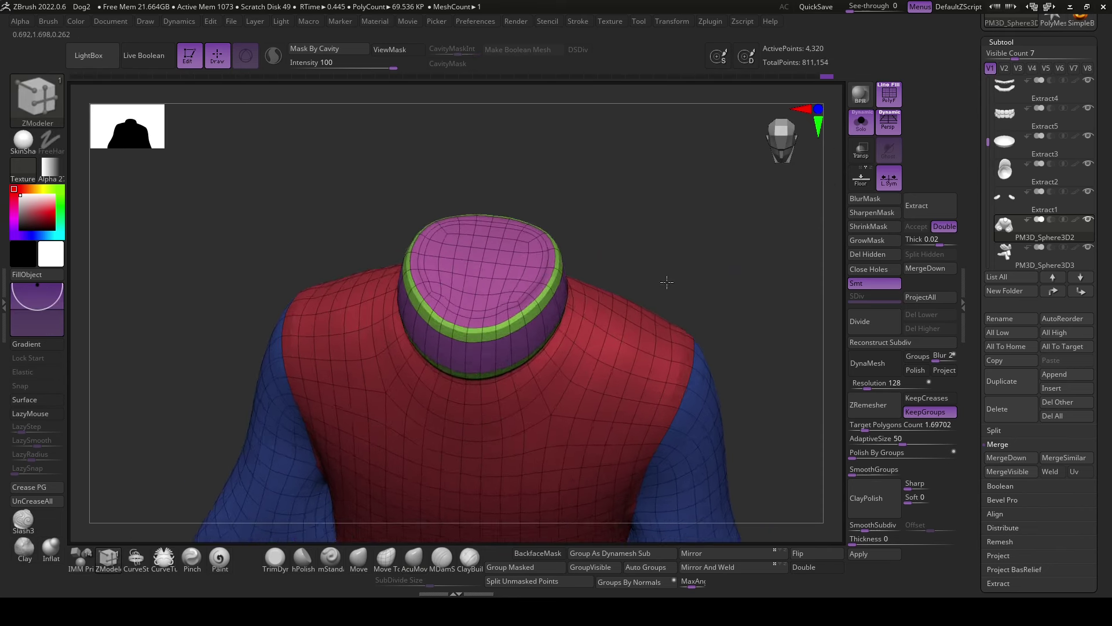
pyautogui.press('space')
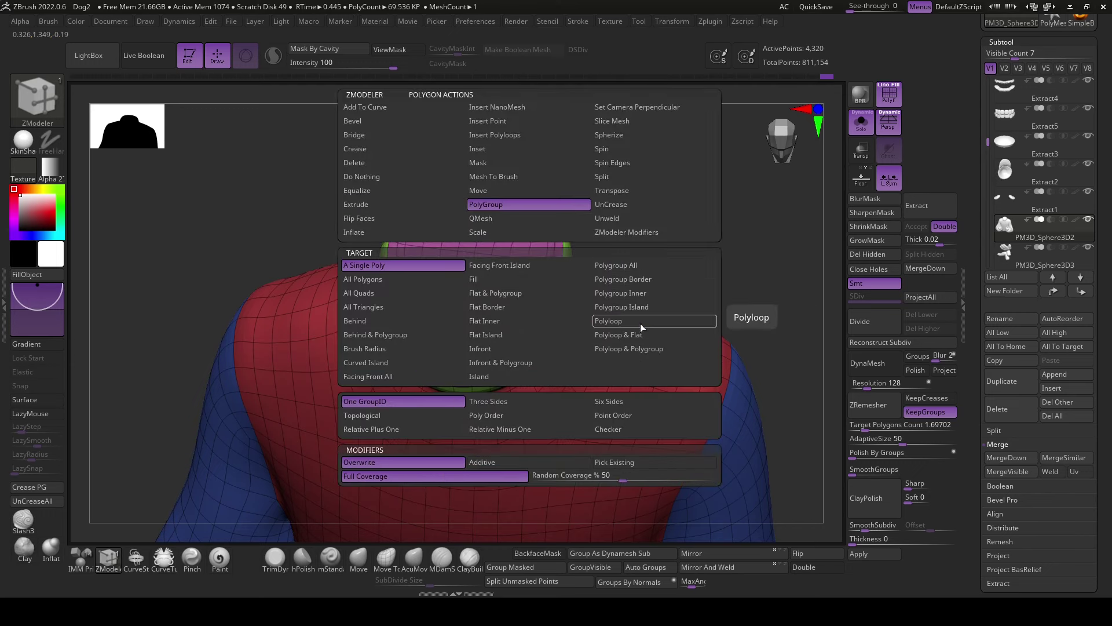
pyautogui.click(637, 321)
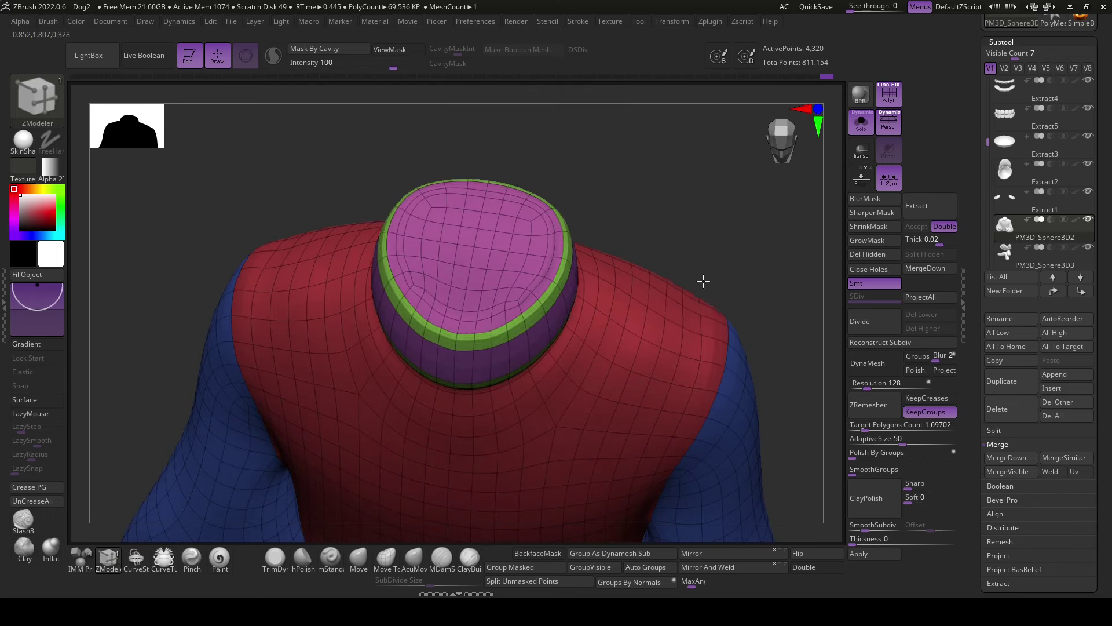
# - Add another polyloop band to the neck rim, then show the whole dog again
pyautogui.keyDown('ctrl'); pyautogui.keyDown('shift'); pyautogui.click(521, 269); pyautogui.keyUp('shift'); pyautogui.keyUp('ctrl')
pyautogui.keyDown('ctrl'); pyautogui.keyDown('shift'); pyautogui.click(647, 244); pyautogui.keyUp('shift'); pyautogui.keyUp('ctrl')
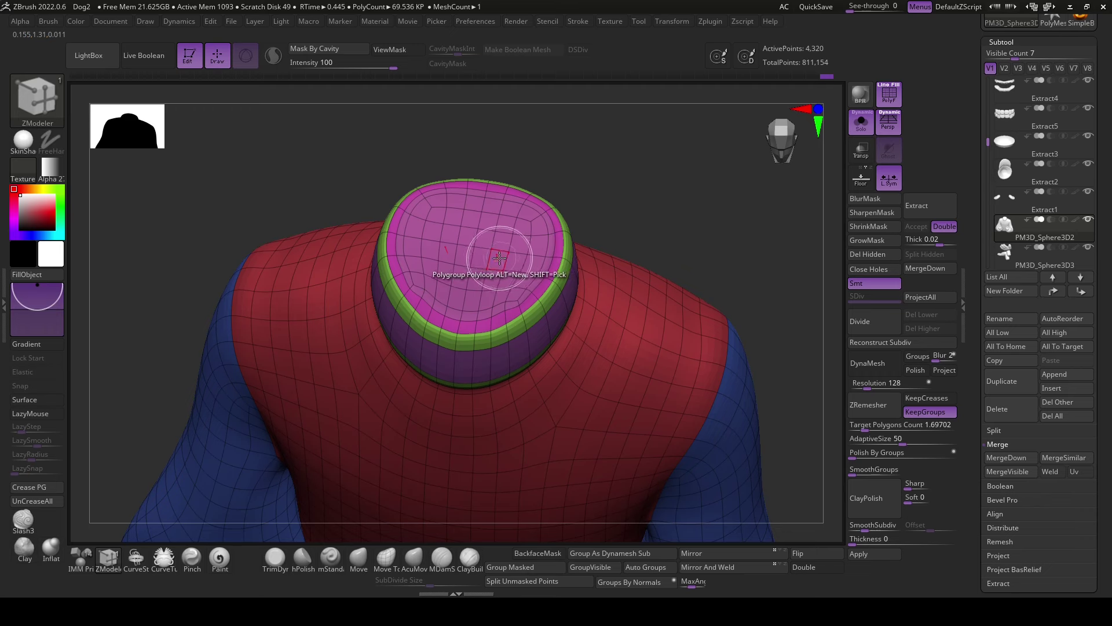
pyautogui.press('space')
pyautogui.moveTo(646, 231)
pyautogui.mouseDown()
pyautogui.moveTo(568, 253)
pyautogui.moveTo(790, 186)
pyautogui.mouseUp()
pyautogui.click(526, 245)
pyautogui.click(861, 122)
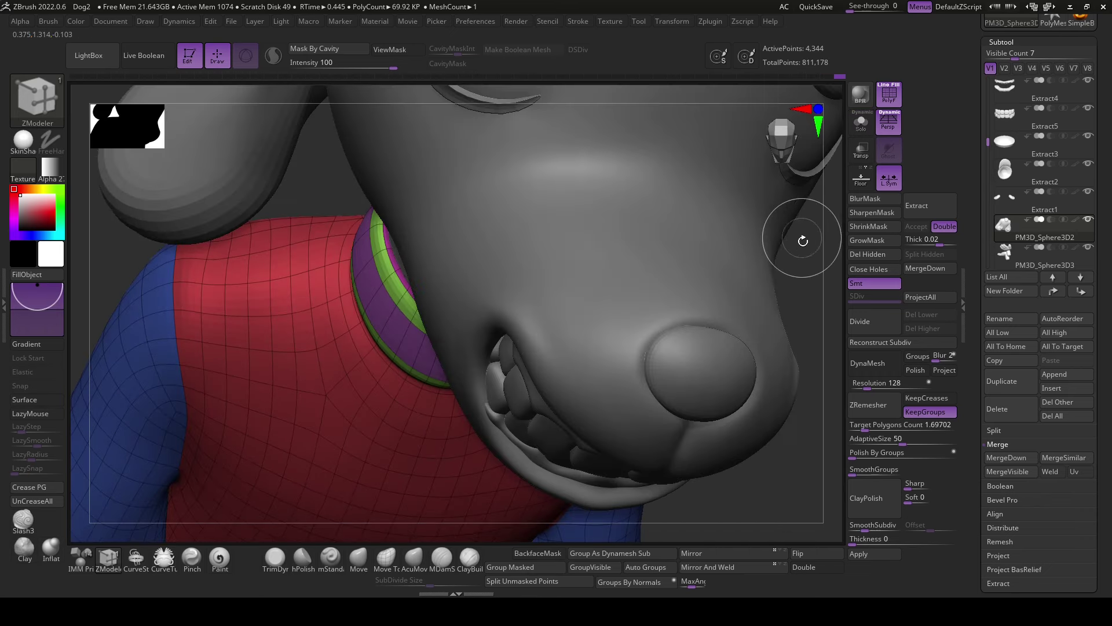
pyautogui.moveTo(801, 241)
pyautogui.mouseDown()
pyautogui.moveTo(786, 473)
pyautogui.moveTo(759, 437)
pyautogui.mouseUp()
# - Nudge the banded collar snug around the neck with AcuMove, checking it from several angles
pyautogui.click(414, 558)
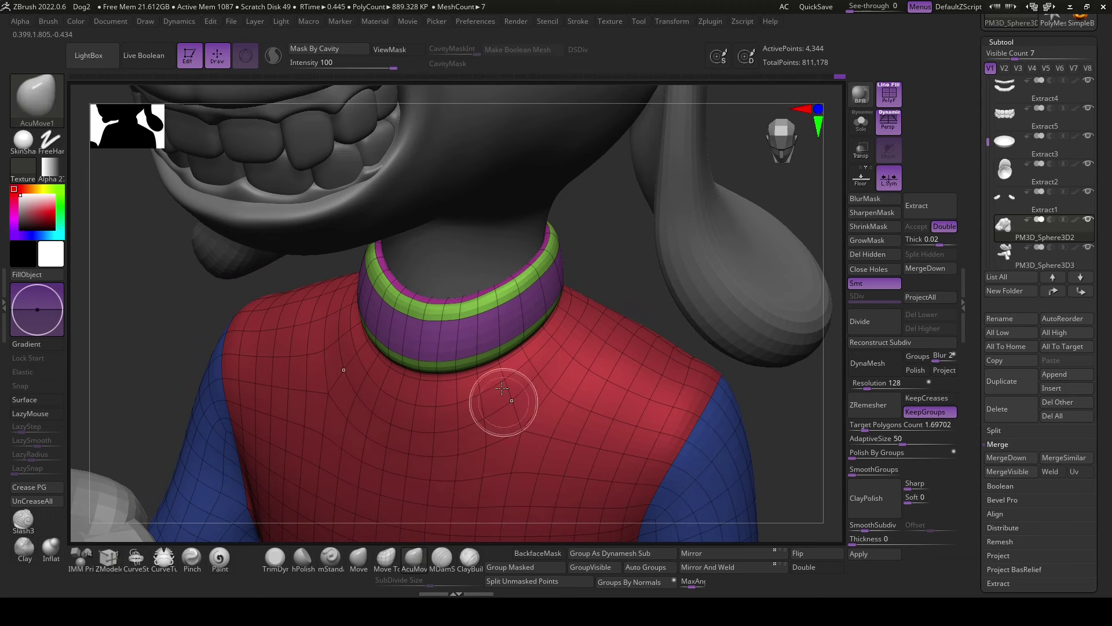
pyautogui.moveTo(574, 274); pyautogui.dragTo(508, 303)
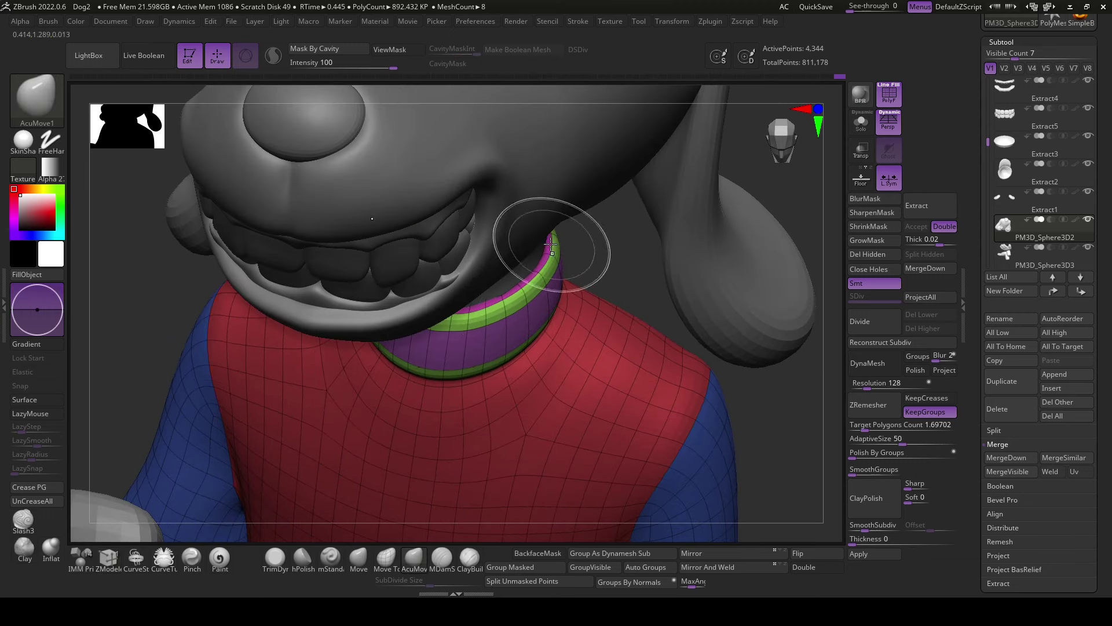
pyautogui.moveTo(534, 241)
pyautogui.mouseDown()
pyautogui.moveTo(600, 242)
pyautogui.moveTo(586, 230)
pyautogui.moveTo(483, 292)
pyautogui.mouseUp()
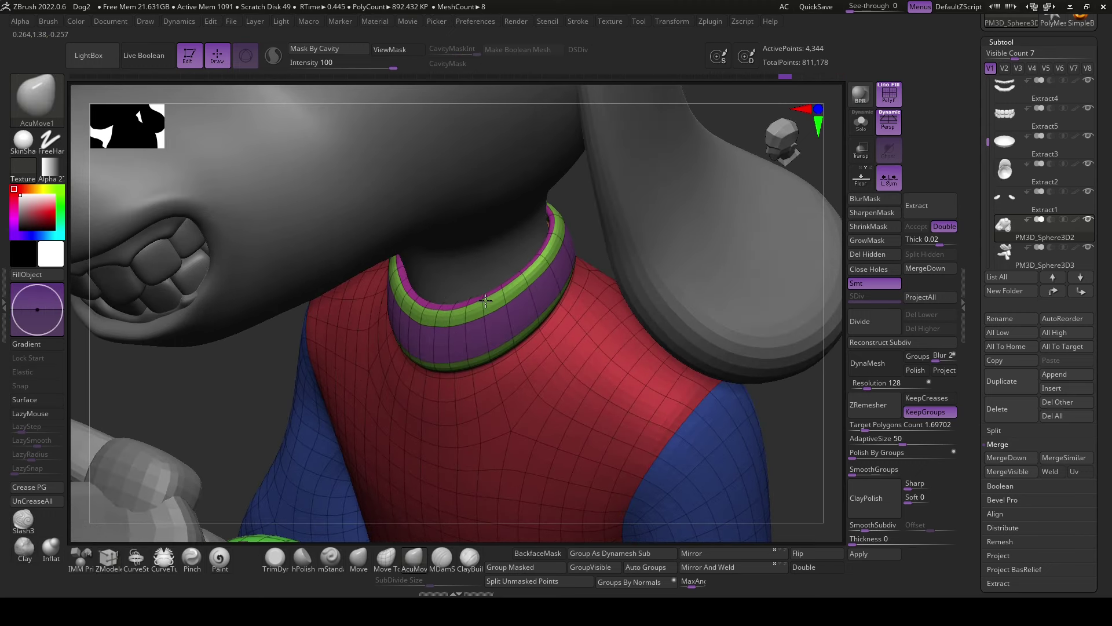
pyautogui.moveTo(592, 248); pyautogui.dragTo(649, 249)
pyautogui.moveTo(590, 417); pyautogui.dragTo(458, 329)
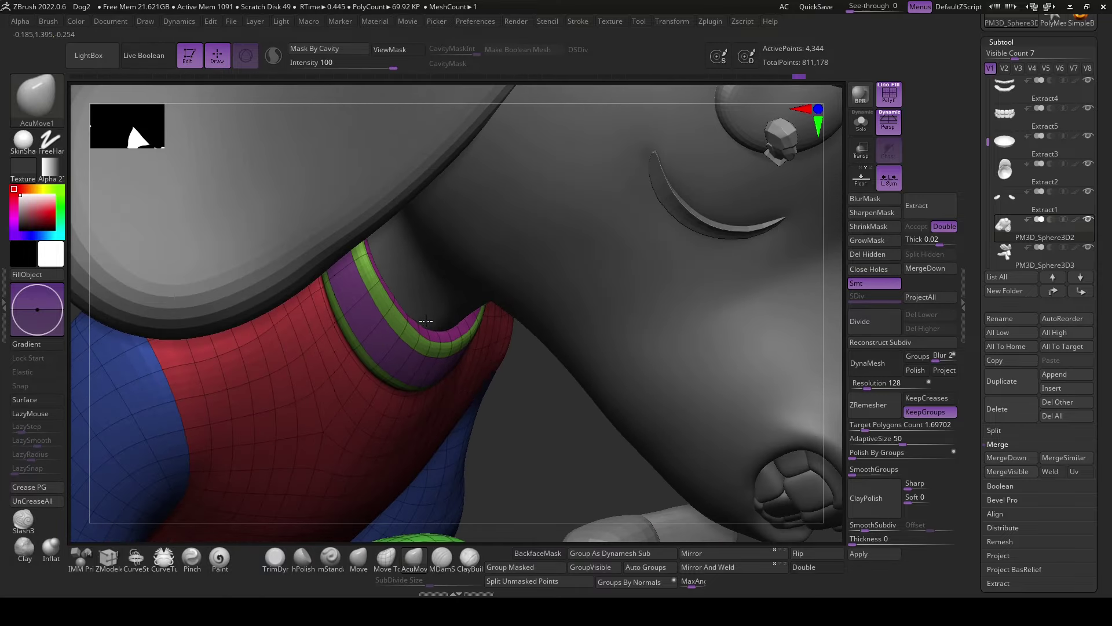
pyautogui.moveTo(533, 435)
pyautogui.mouseDown()
pyautogui.moveTo(468, 338)
pyautogui.moveTo(475, 360)
pyautogui.mouseUp()
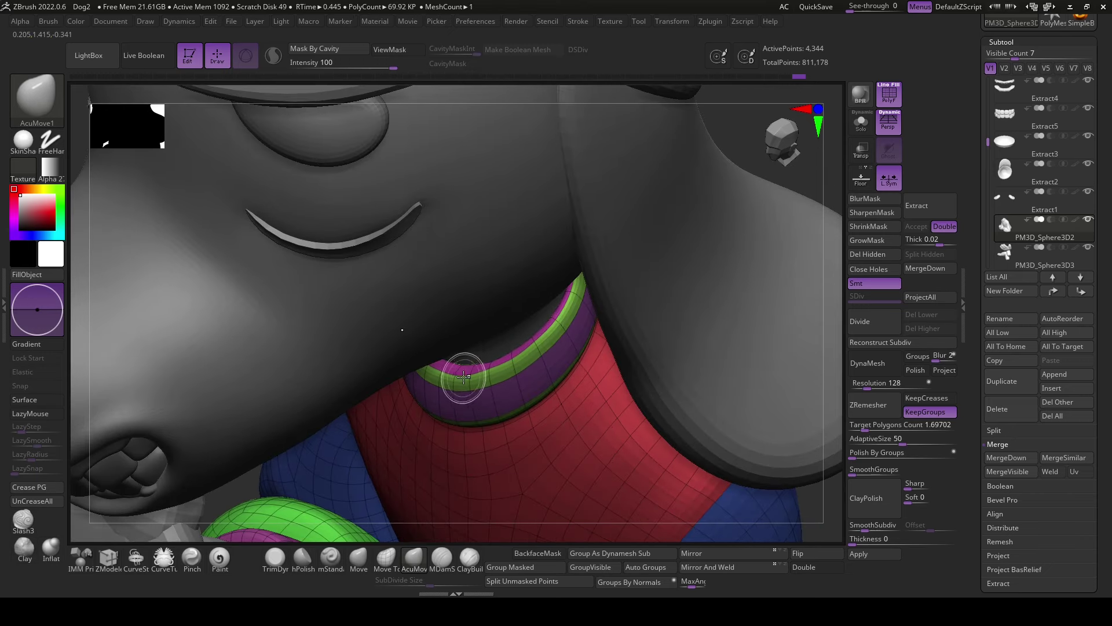
pyautogui.moveTo(687, 420)
pyautogui.mouseDown()
pyautogui.moveTo(631, 455)
pyautogui.moveTo(746, 352)
pyautogui.moveTo(509, 364)
pyautogui.mouseUp()
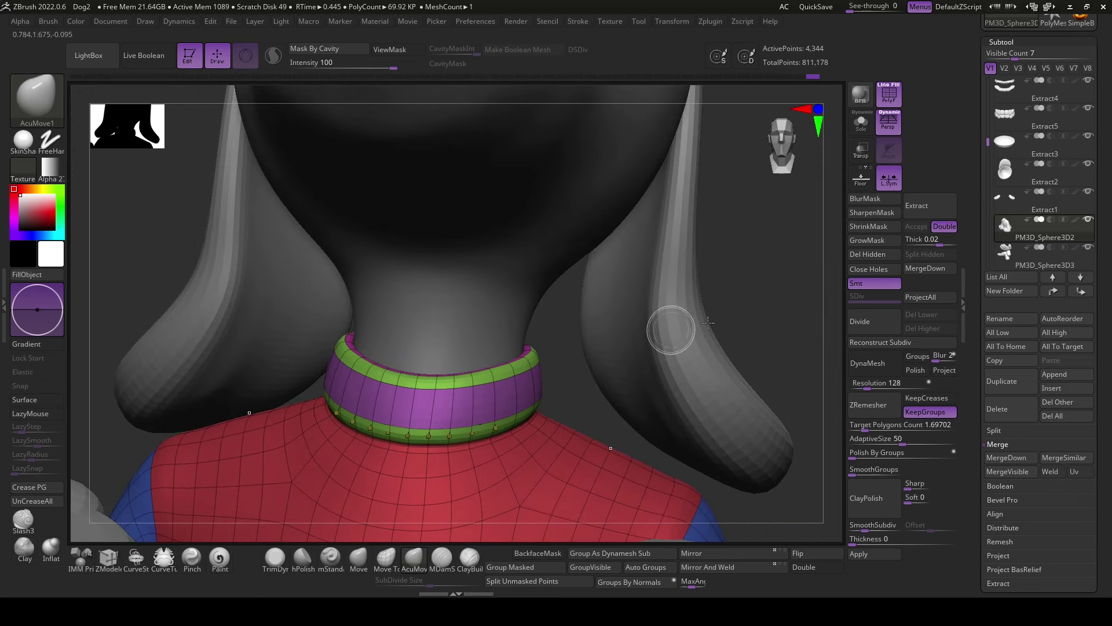
pyautogui.moveTo(670, 328)
pyautogui.mouseDown()
pyautogui.moveTo(755, 316)
pyautogui.moveTo(745, 335)
pyautogui.mouseUp()
# - Insert an edge loop below the collar with ZModeler, then check the sweater from behind
pyautogui.press('b')
pyautogui.press('z')
pyautogui.press('m')
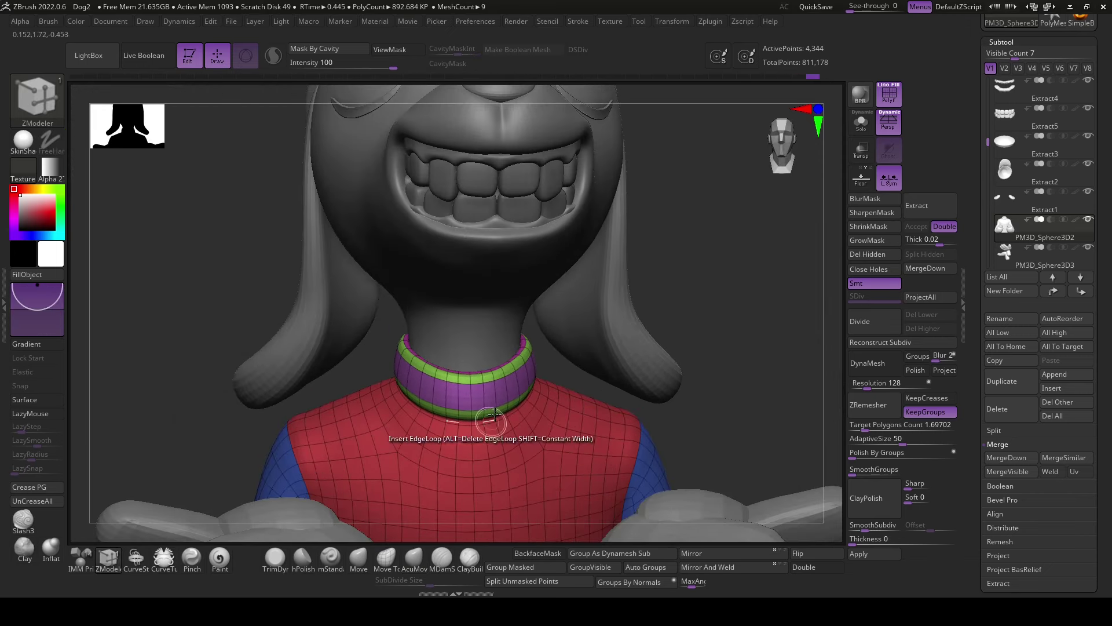
pyautogui.moveTo(565, 373)
pyautogui.mouseDown()
pyautogui.moveTo(726, 324)
pyautogui.moveTo(737, 397)
pyautogui.moveTo(763, 373)
pyautogui.moveTo(748, 375)
pyautogui.moveTo(758, 378)
pyautogui.mouseUp()
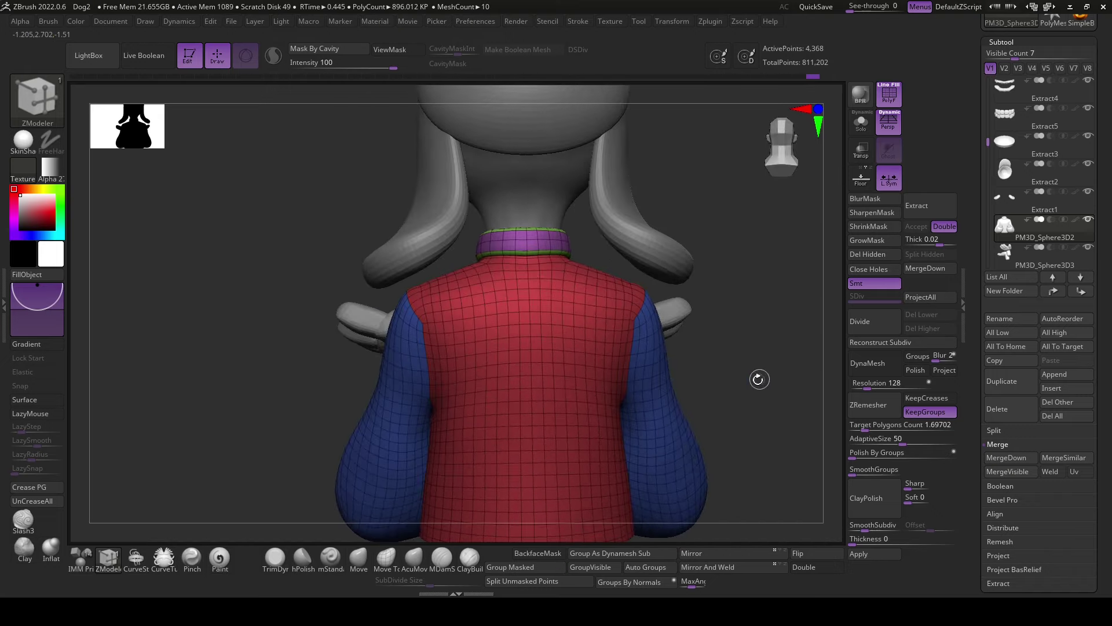
pyautogui.click(414, 557)
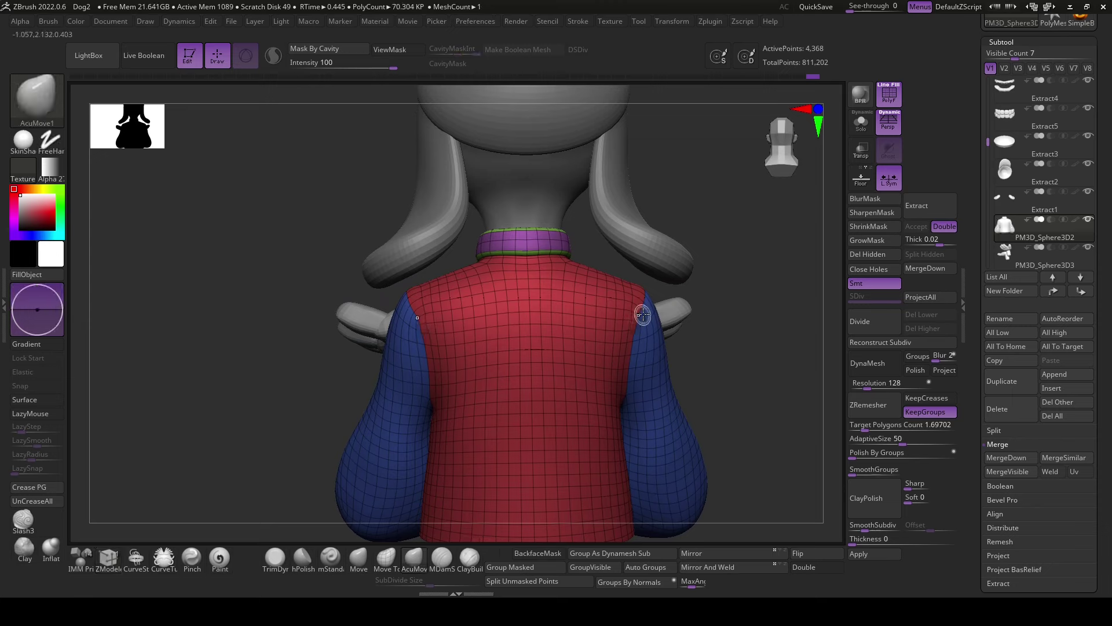
pyautogui.moveTo(701, 311); pyautogui.dragTo(693, 337)
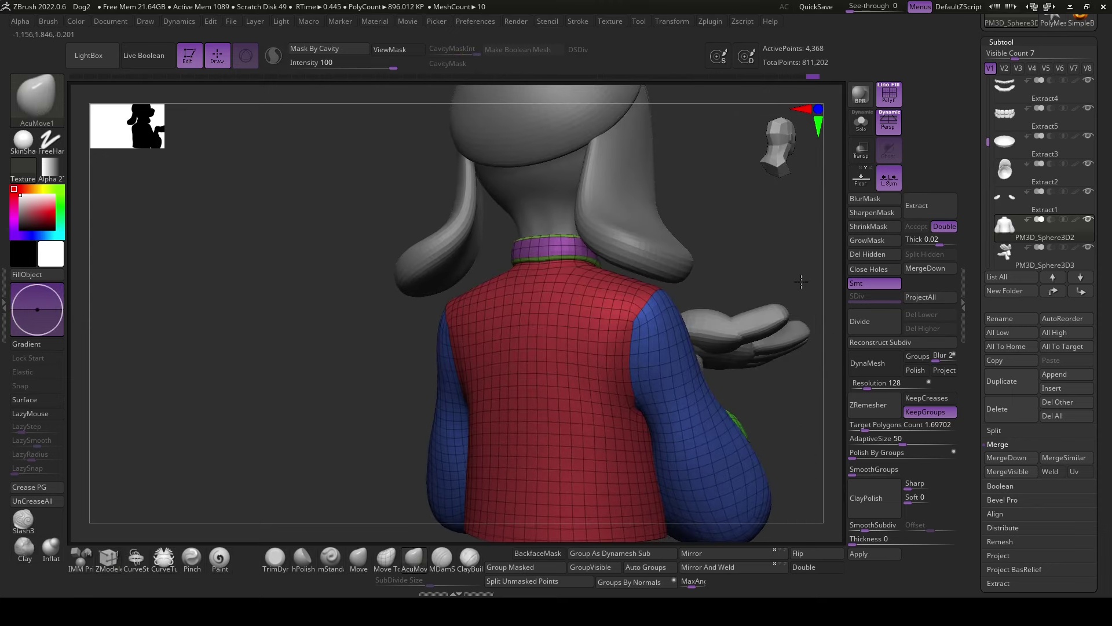
pyautogui.moveTo(796, 283); pyautogui.dragTo(822, 285)
pyautogui.moveTo(713, 340); pyautogui.dragTo(416, 440)
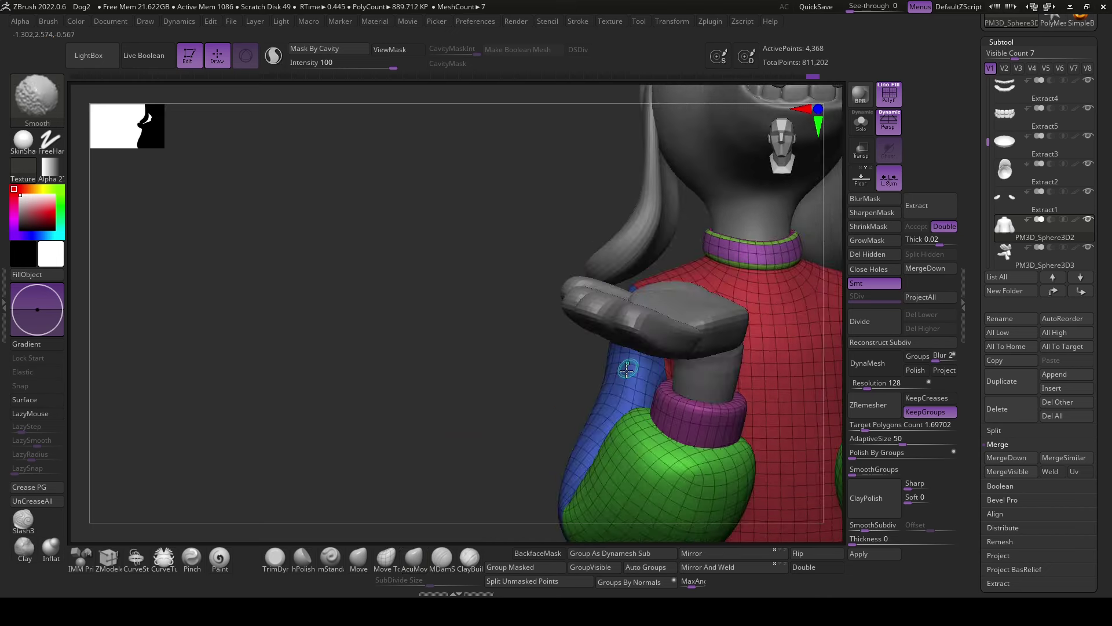
# - Split the purple wrist cuff polygroups off the sweater into their own subtool with Split Hidden
pyautogui.moveTo(816, 335)
pyautogui.mouseDown()
pyautogui.moveTo(765, 342)
pyautogui.moveTo(780, 363)
pyautogui.moveTo(755, 412)
pyautogui.moveTo(660, 402)
pyautogui.mouseUp()
pyautogui.keyDown('ctrl'); pyautogui.keyDown('shift'); pyautogui.click(660, 402); pyautogui.keyUp('shift'); pyautogui.keyUp('ctrl')
pyautogui.keyDown('ctrl'); pyautogui.keyDown('shift'); pyautogui.click(785, 373); pyautogui.keyUp('shift'); pyautogui.keyUp('ctrl')
pyautogui.moveTo(785, 373); pyautogui.dragTo(773, 389)
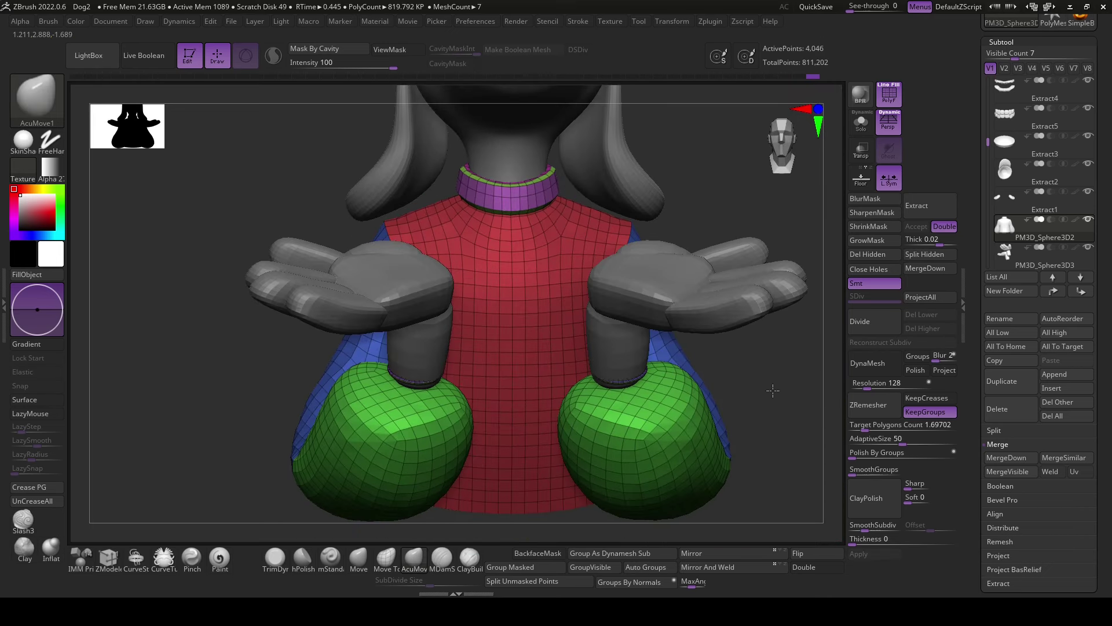
pyautogui.keyDown('ctrl'); pyautogui.keyDown('shift'); pyautogui.click(786, 360); pyautogui.keyUp('shift'); pyautogui.keyUp('ctrl')
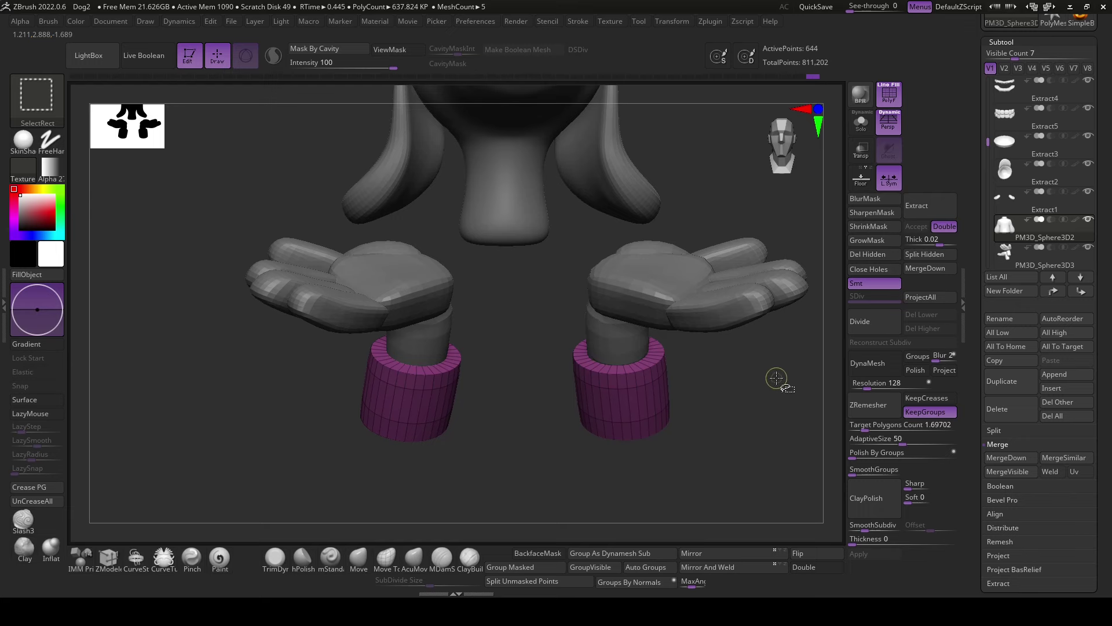
pyautogui.keyDown('ctrl'); pyautogui.keyDown('shift'); pyautogui.click(776, 377); pyautogui.keyUp('shift'); pyautogui.keyUp('ctrl')
pyautogui.click(919, 255)
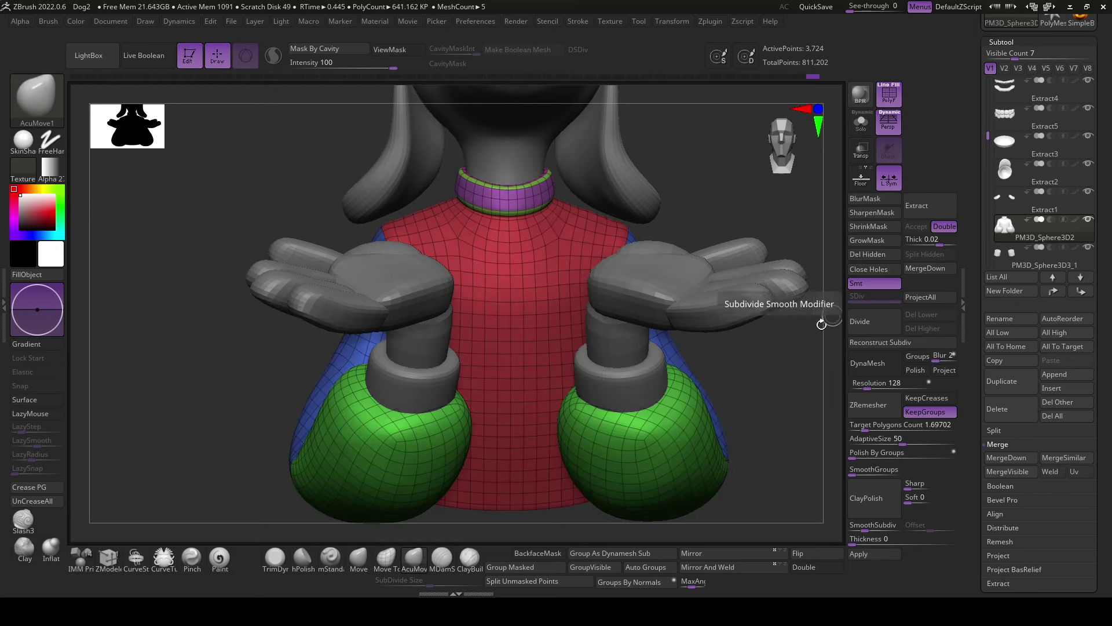
pyautogui.moveTo(822, 323)
pyautogui.mouseDown()
pyautogui.moveTo(715, 489)
pyautogui.moveTo(777, 462)
pyautogui.moveTo(723, 480)
pyautogui.moveTo(767, 461)
pyautogui.mouseUp()
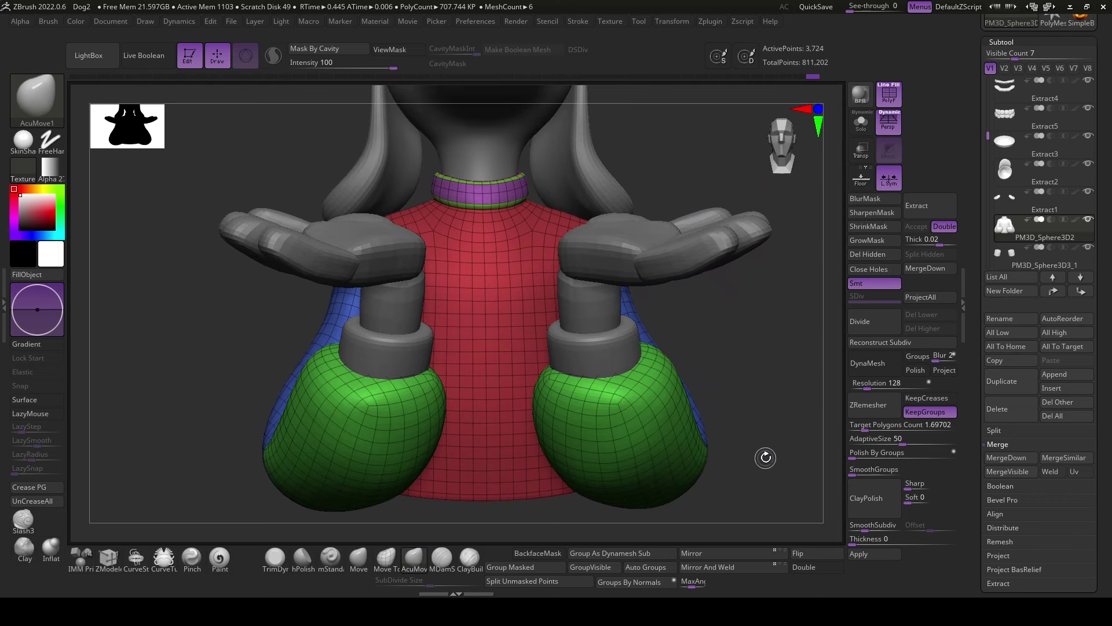
pyautogui.moveTo(765, 459)
pyautogui.mouseDown()
pyautogui.moveTo(778, 462)
pyautogui.moveTo(735, 464)
pyautogui.moveTo(745, 447)
pyautogui.moveTo(725, 449)
pyautogui.mouseUp()
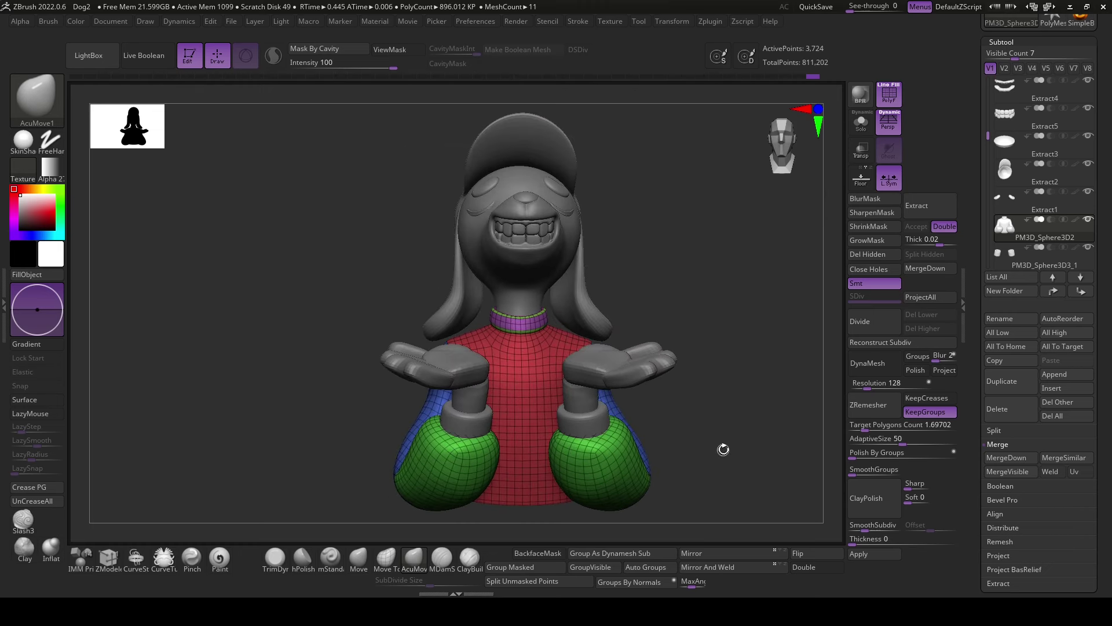
# - Reshape the green sleeve ends around the wrists with the Move and Move Topological brushes
pyautogui.press('space')
pyautogui.click(359, 557)
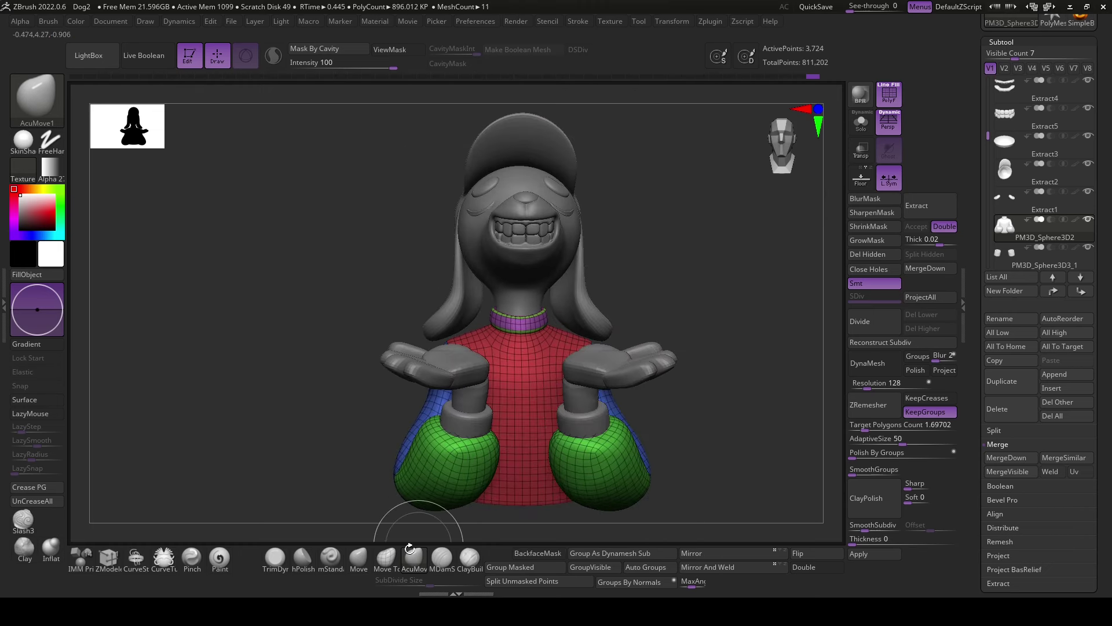
pyautogui.moveTo(606, 440); pyautogui.dragTo(586, 463)
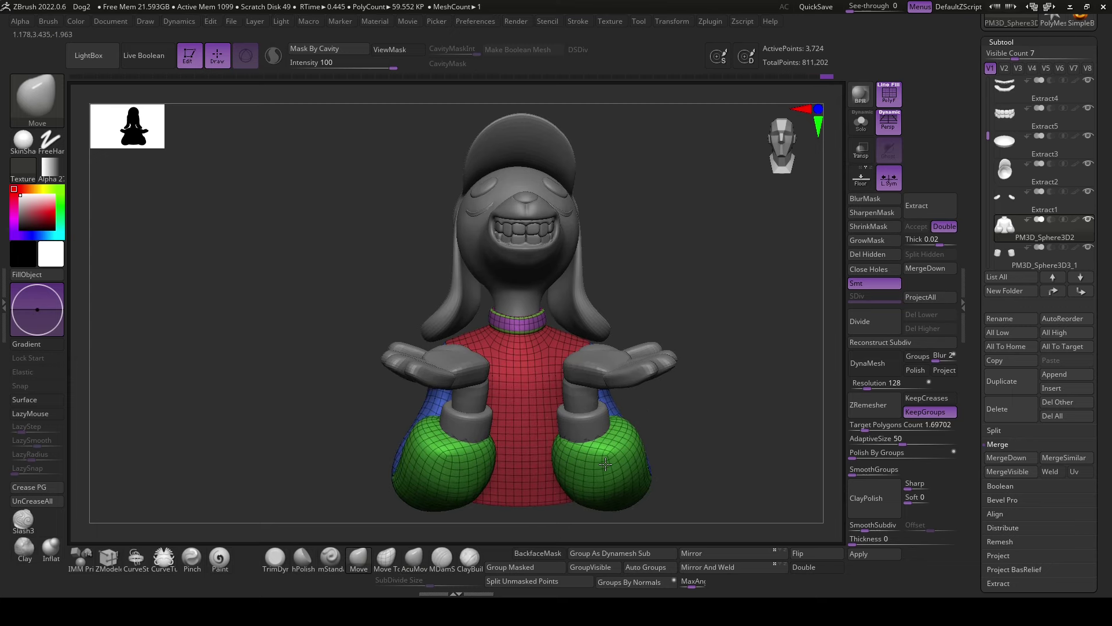
pyautogui.press('space')
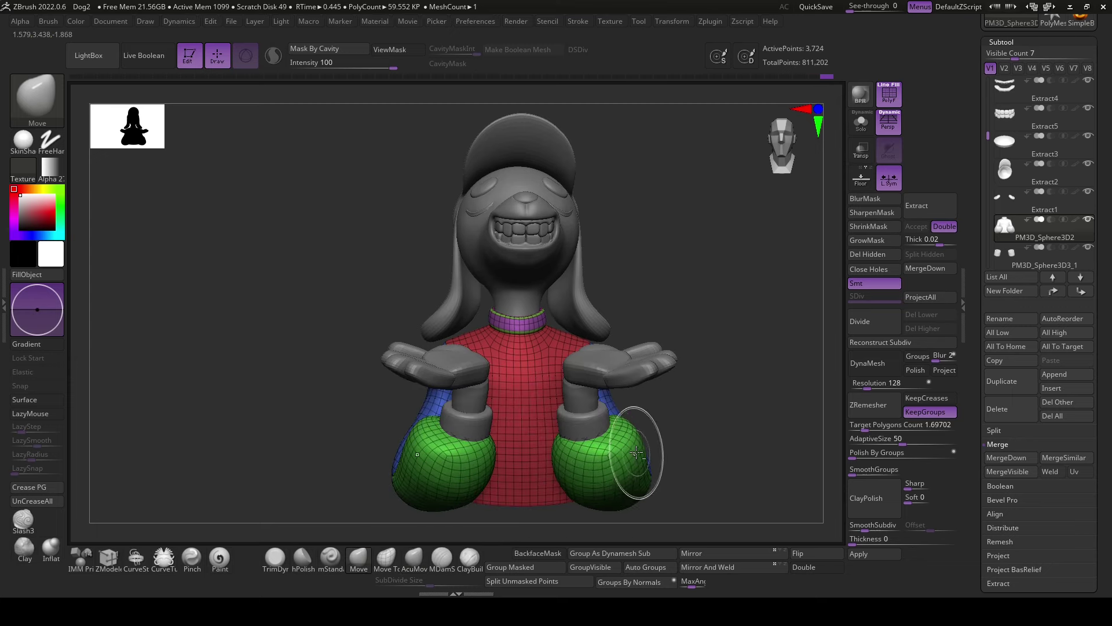
pyautogui.moveTo(634, 465)
pyautogui.mouseDown(button='right')
pyautogui.moveTo(589, 487)
pyautogui.moveTo(654, 458)
pyautogui.mouseUp(button='right')
pyautogui.moveTo(653, 458); pyautogui.dragTo(668, 431)
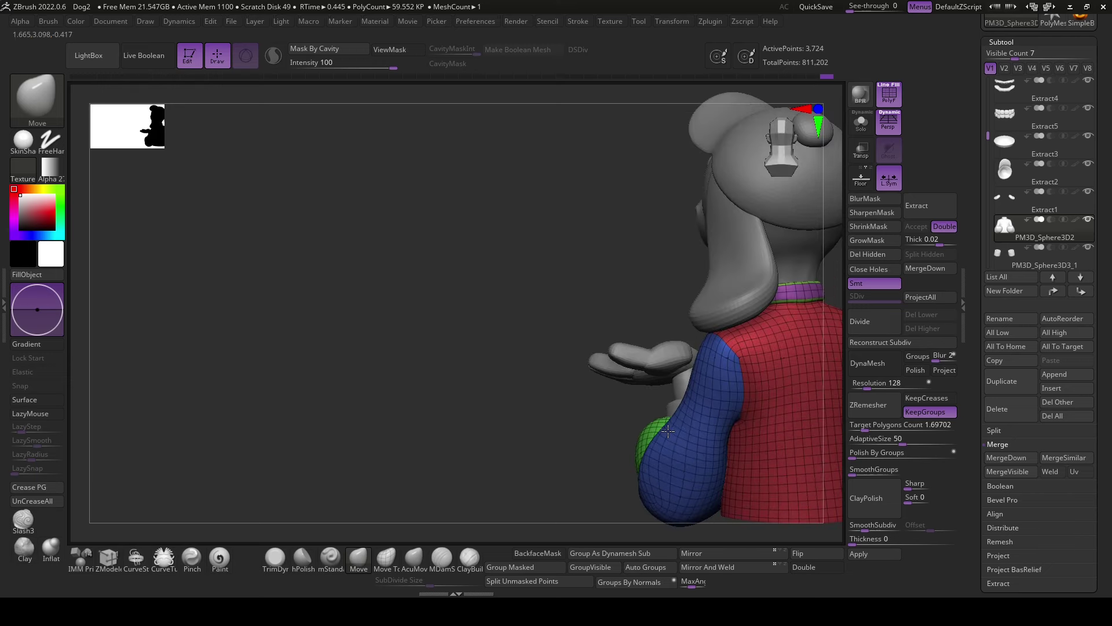
pyautogui.moveTo(658, 460)
pyautogui.mouseDown(button='right')
pyautogui.moveTo(761, 412)
pyautogui.moveTo(657, 408)
pyautogui.moveTo(683, 467)
pyautogui.moveTo(670, 469)
pyautogui.moveTo(612, 417)
pyautogui.mouseUp(button='right')
pyautogui.press('b')
pyautogui.press('m')
pyautogui.press('t')
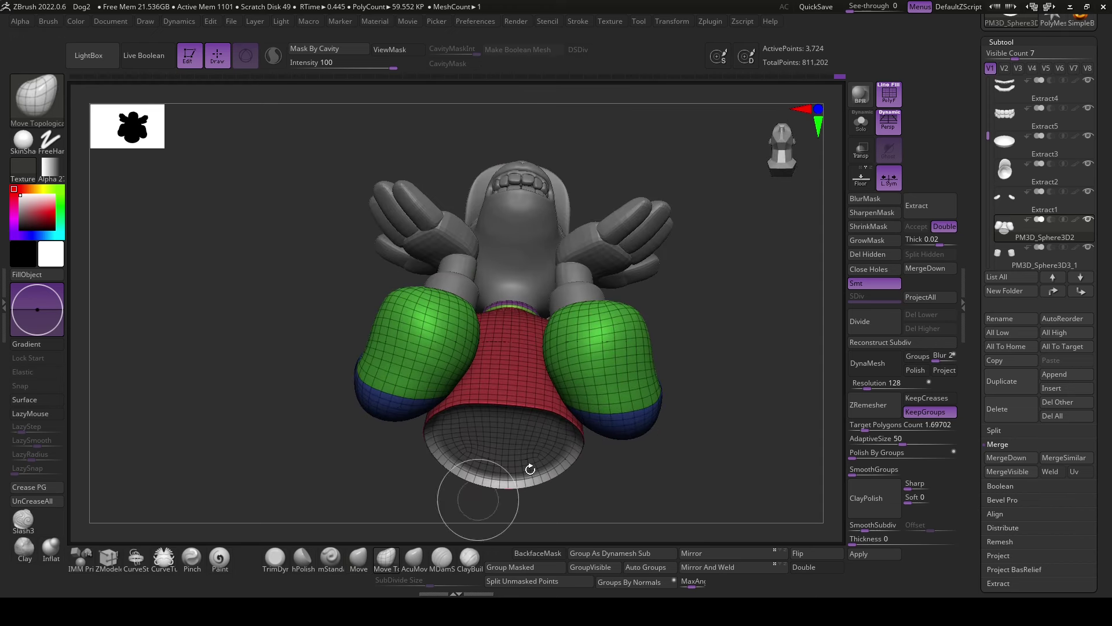
pyautogui.moveTo(626, 418)
pyautogui.mouseDown(button='right')
pyautogui.moveTo(703, 408)
pyautogui.moveTo(643, 393)
pyautogui.mouseUp(button='right')
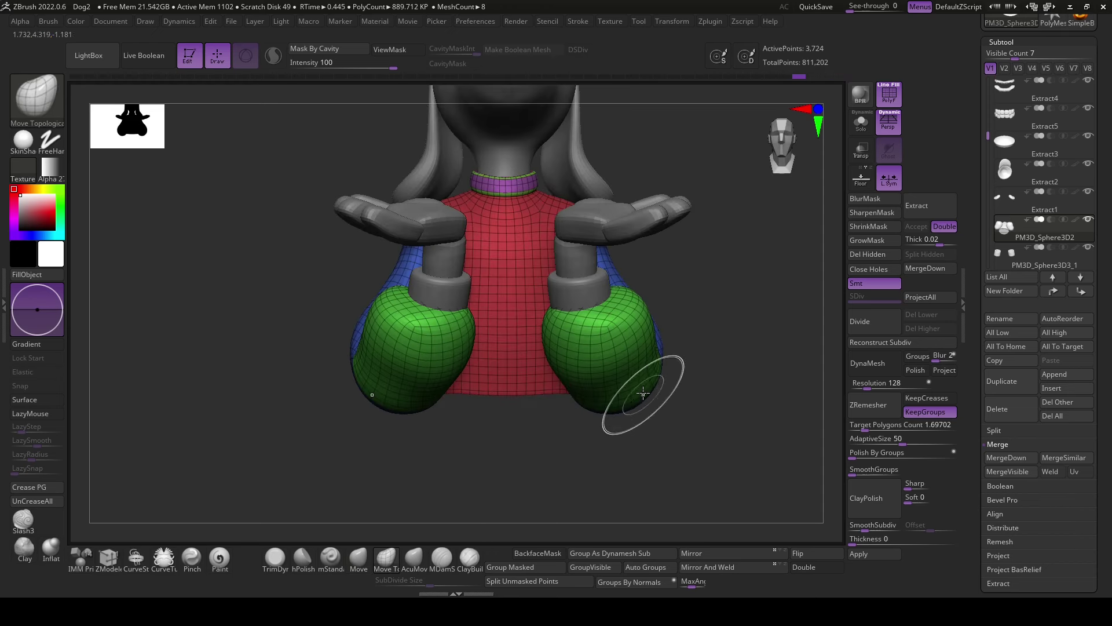
# - Isolate the wrist cuffs, then make the hands the active subtool with Polyframe showing
pyautogui.keyDown('ctrl'); pyautogui.keyDown('shift'); pyautogui.click(591, 292); pyautogui.keyUp('shift'); pyautogui.keyUp('ctrl')
pyautogui.press('w')
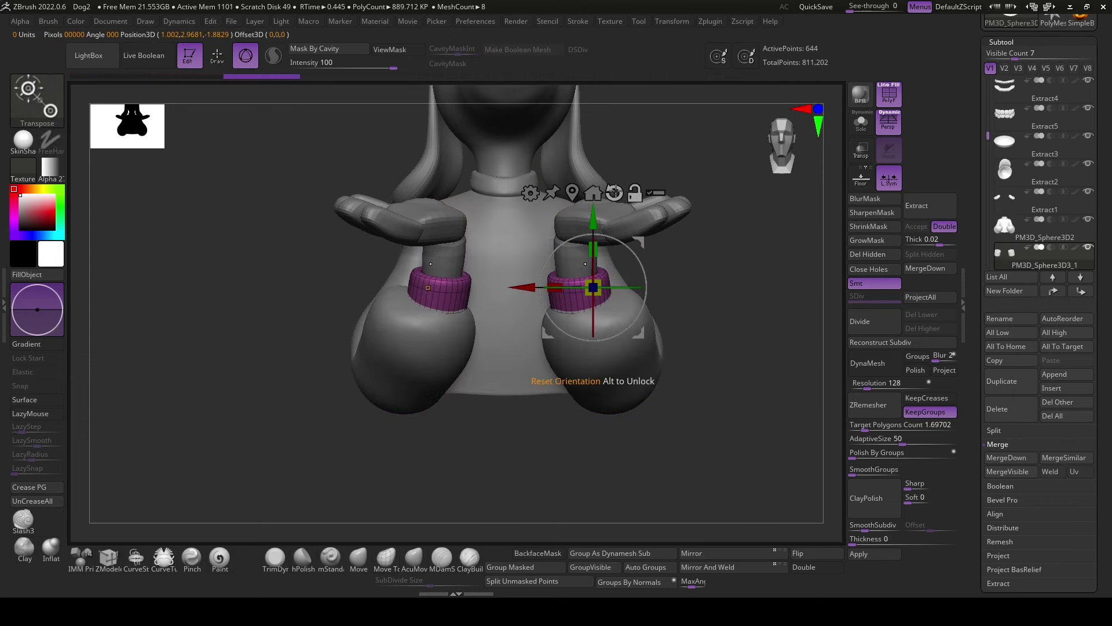
pyautogui.moveTo(672, 400)
pyautogui.mouseDown(button='right')
pyautogui.moveTo(681, 350)
pyautogui.moveTo(703, 412)
pyautogui.mouseUp(button='right')
pyautogui.moveTo(506, 175)
pyautogui.mouseDown(button='right')
pyautogui.moveTo(629, 344)
pyautogui.moveTo(743, 325)
pyautogui.moveTo(615, 311)
pyautogui.moveTo(685, 332)
pyautogui.mouseUp(button='right')
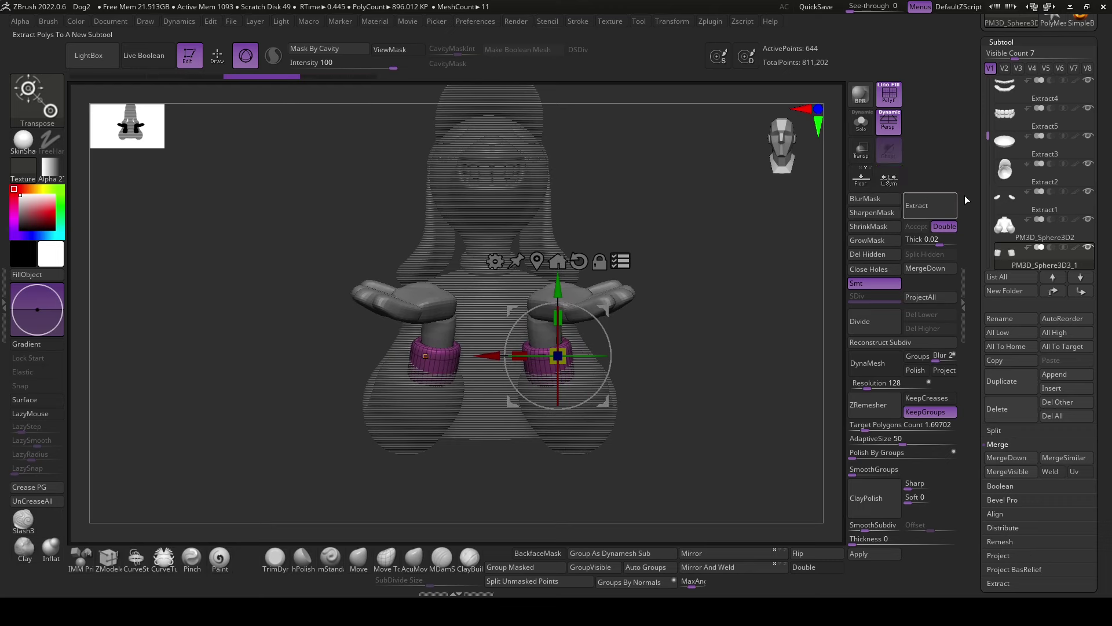
pyautogui.press('q')
pyautogui.keyDown('alt'); pyautogui.click(556, 309); pyautogui.keyUp('alt')
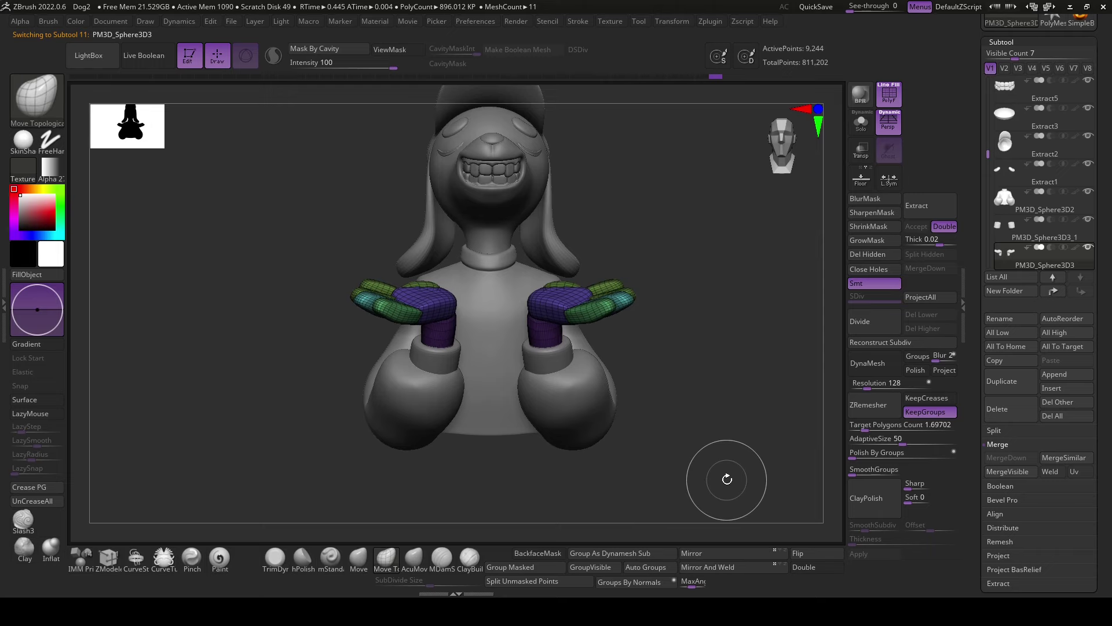
# - Move the hands slightly sideways and scale them up a little with the Transpose gizmo
pyautogui.press('w')
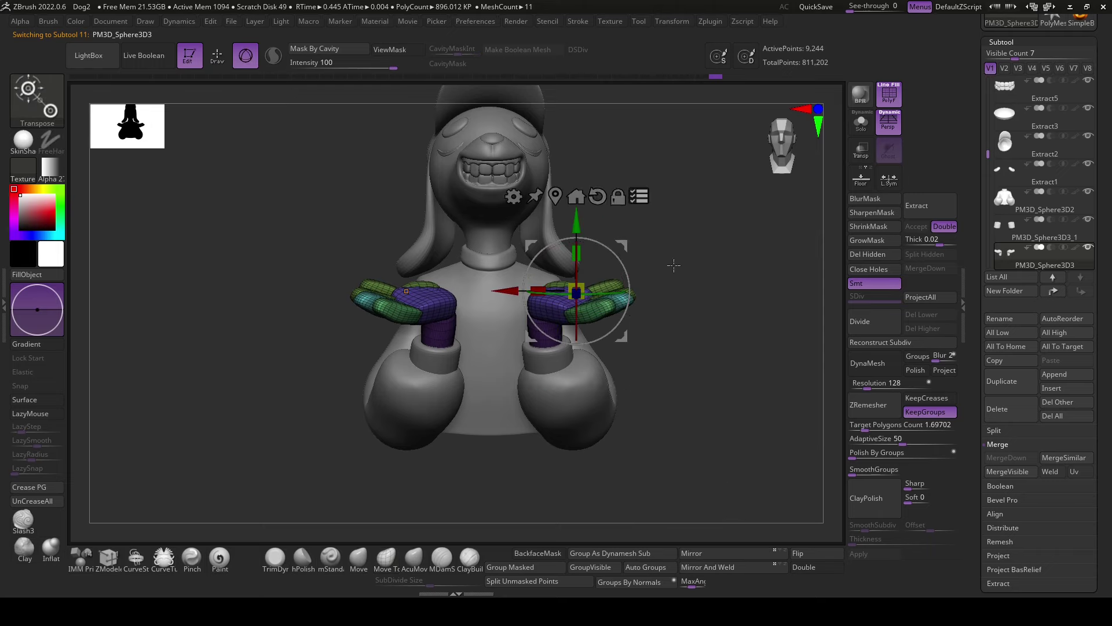
pyautogui.moveTo(623, 245)
pyautogui.mouseDown()
pyautogui.moveTo(634, 242)
pyautogui.moveTo(643, 282)
pyautogui.mouseUp()
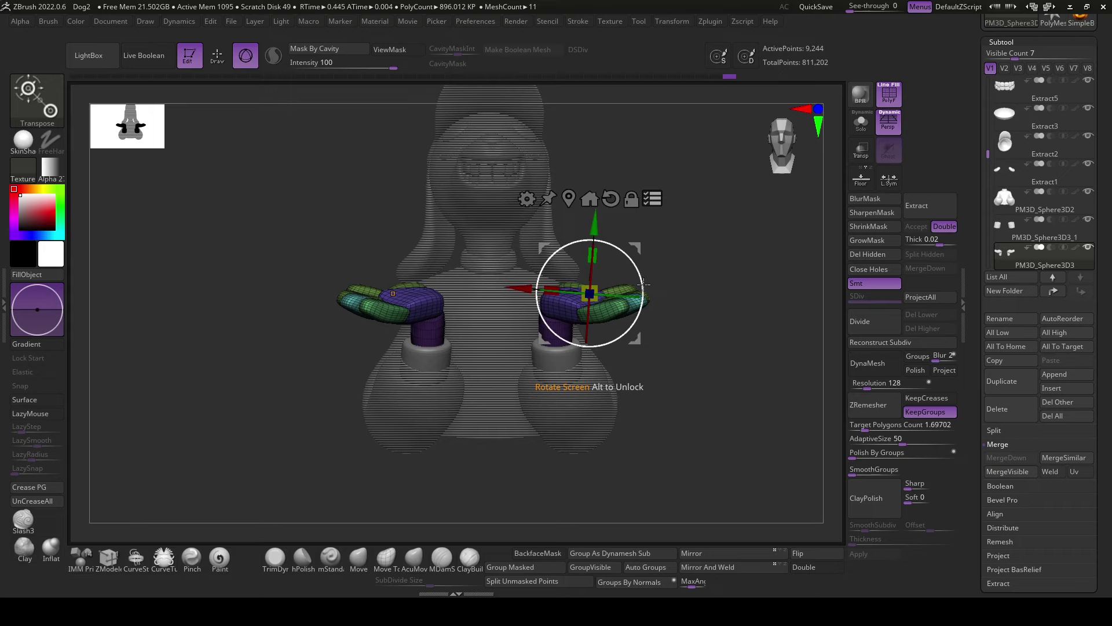
pyautogui.moveTo(637, 248)
pyautogui.mouseDown()
pyautogui.moveTo(638, 259)
pyautogui.moveTo(650, 249)
pyautogui.moveTo(611, 454)
pyautogui.mouseUp()
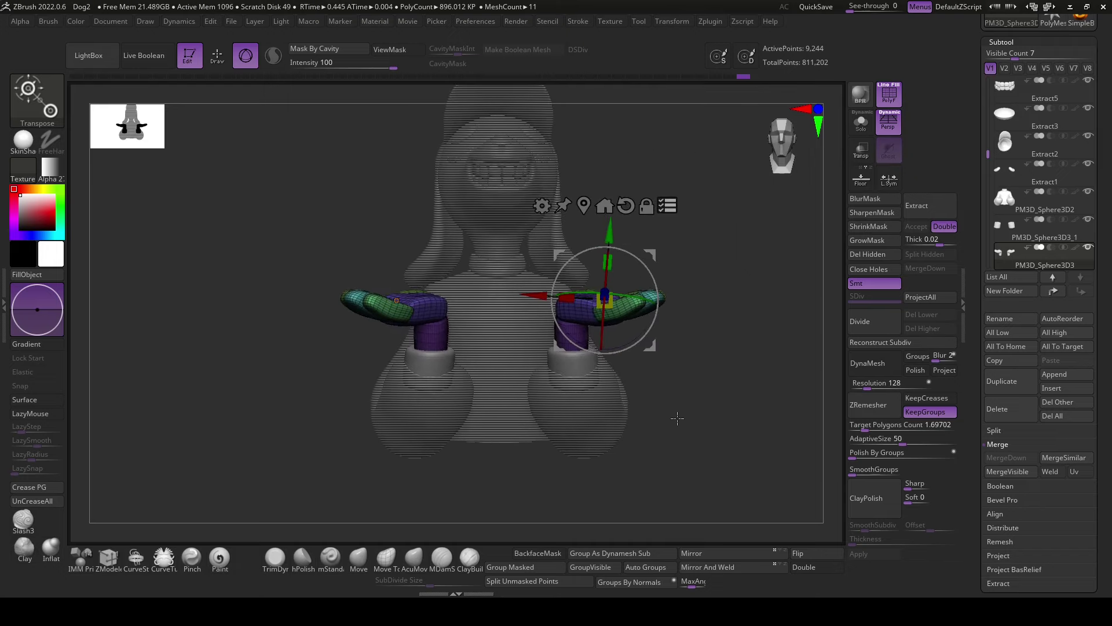
pyautogui.moveTo(675, 492); pyautogui.dragTo(639, 421)
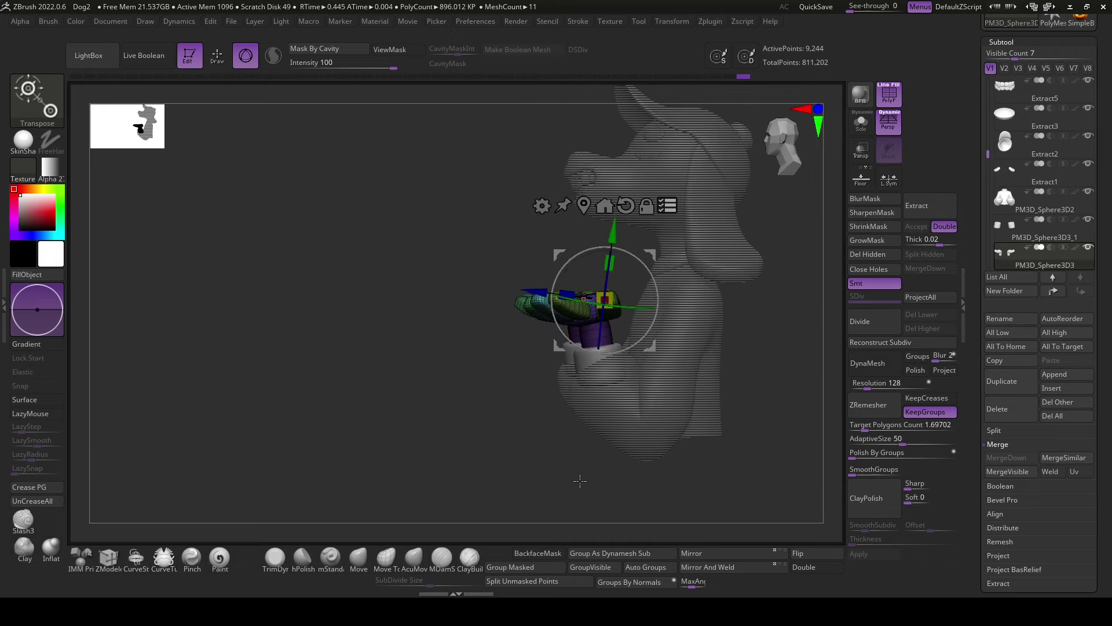
pyautogui.moveTo(580, 480); pyautogui.dragTo(650, 468)
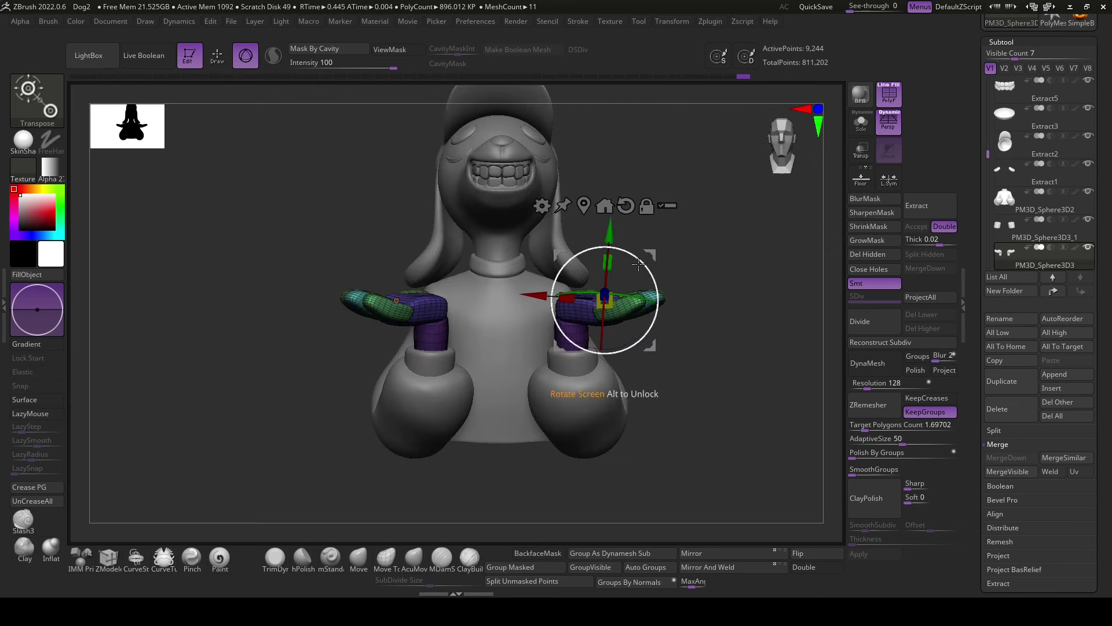
pyautogui.moveTo(703, 260); pyautogui.dragTo(703, 382)
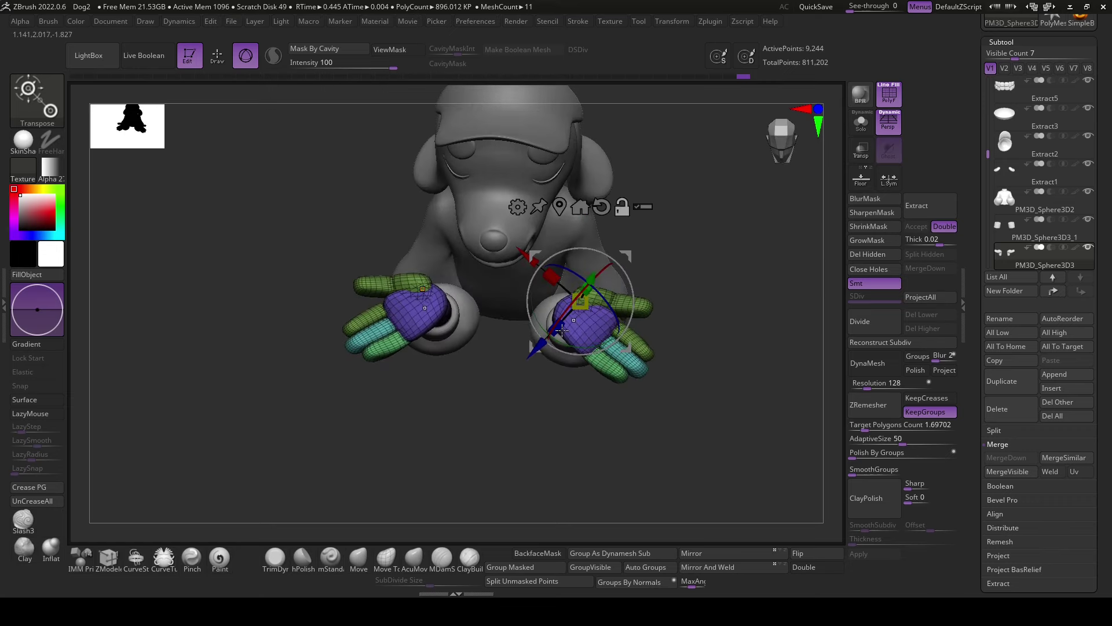
pyautogui.moveTo(619, 309); pyautogui.dragTo(603, 324)
pyautogui.moveTo(691, 220); pyautogui.dragTo(691, 271)
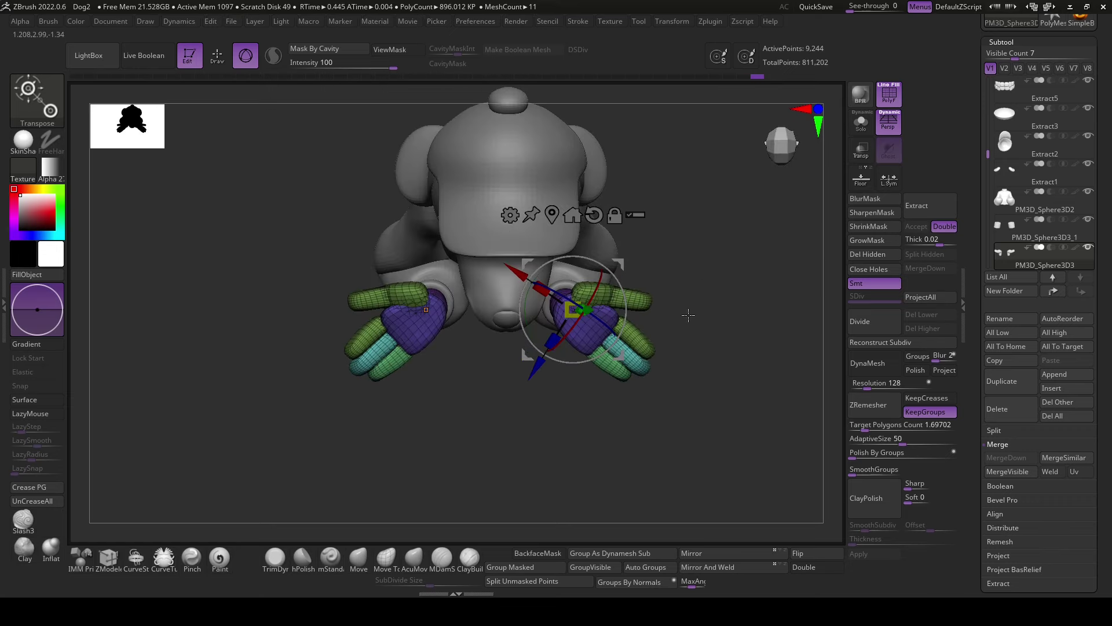
pyautogui.moveTo(711, 373)
pyautogui.mouseDown()
pyautogui.moveTo(710, 301)
pyautogui.moveTo(725, 328)
pyautogui.mouseUp()
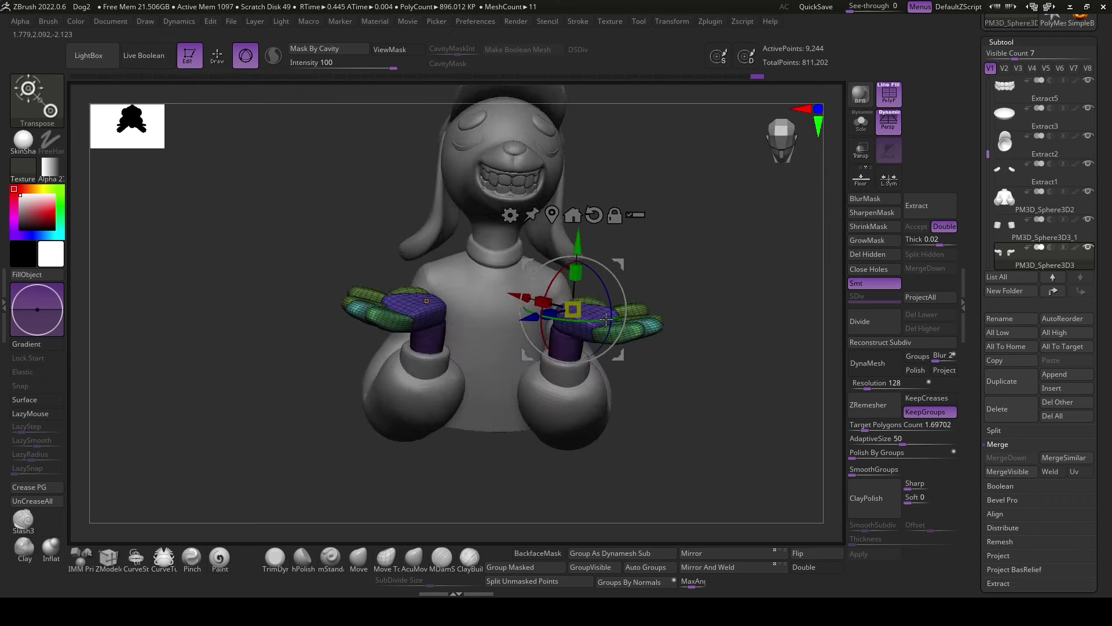
pyautogui.moveTo(616, 341); pyautogui.dragTo(627, 299)
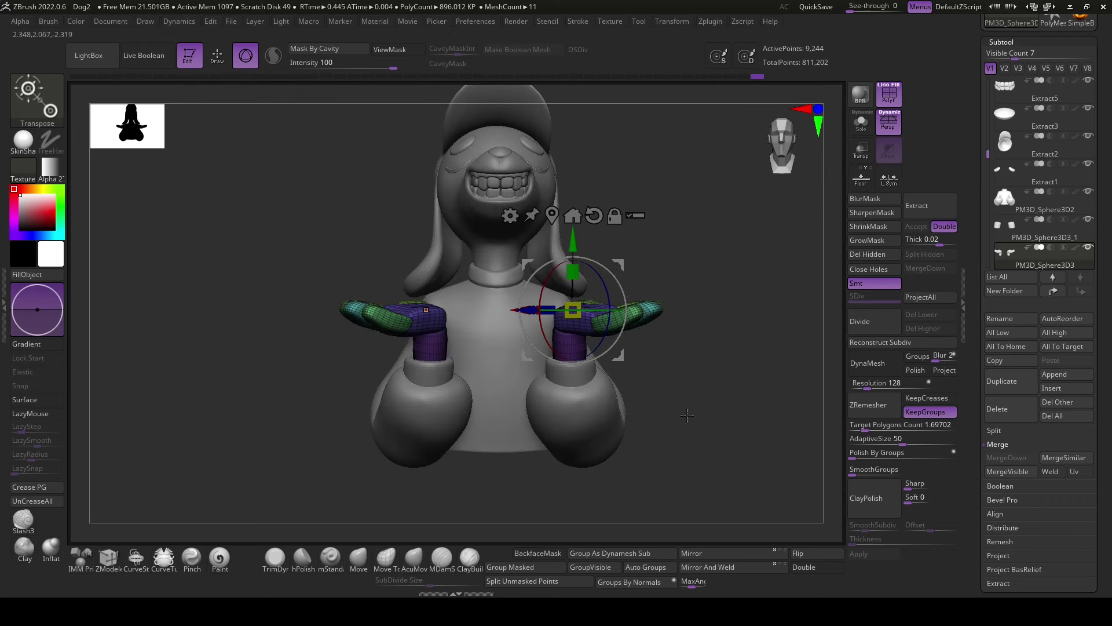
# - Mask the forearms, rotate the hands so palms tilt up and outward, then clear the mask
pyautogui.keyDown('ctrl'); pyautogui.click(435, 348); pyautogui.keyUp('ctrl')
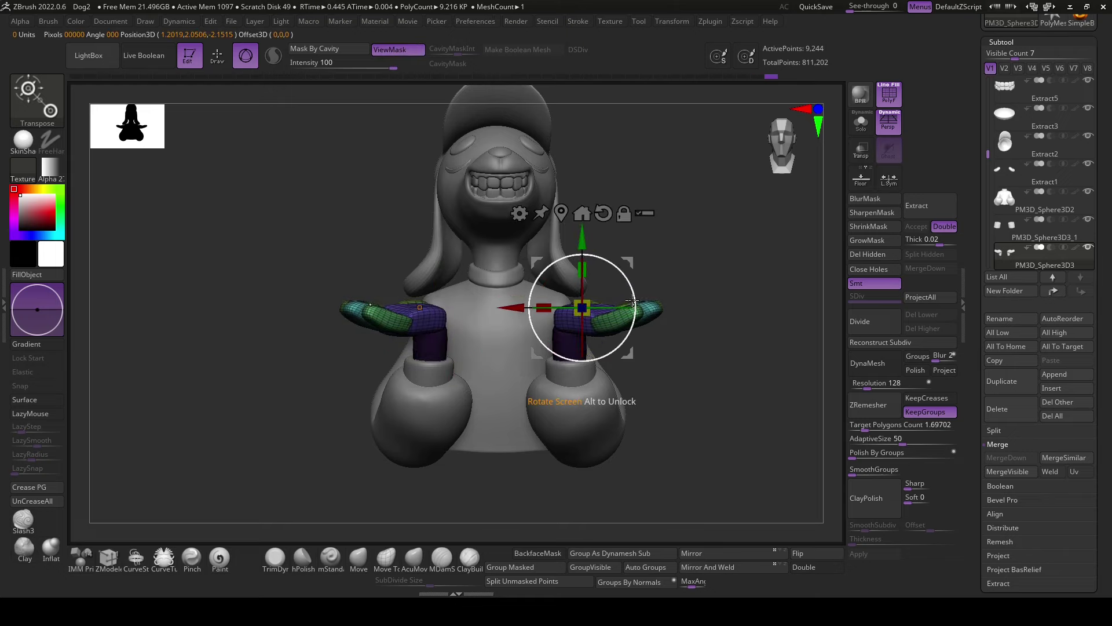
pyautogui.moveTo(634, 300); pyautogui.dragTo(603, 414)
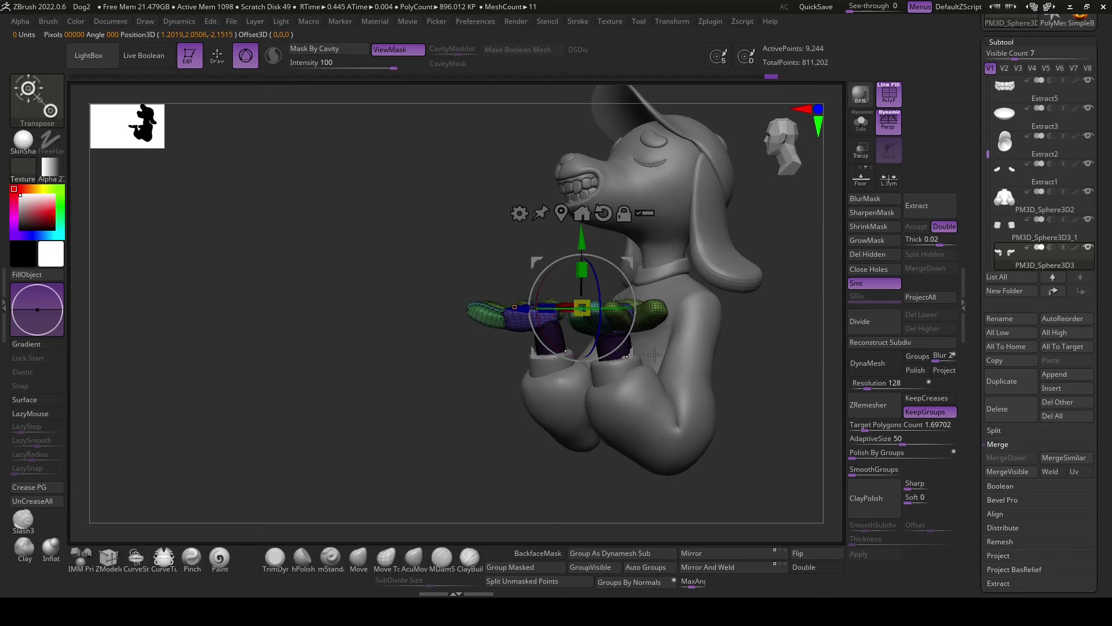
pyautogui.moveTo(612, 299)
pyautogui.mouseDown()
pyautogui.moveTo(625, 328)
pyautogui.moveTo(607, 319)
pyautogui.moveTo(688, 410)
pyautogui.mouseUp()
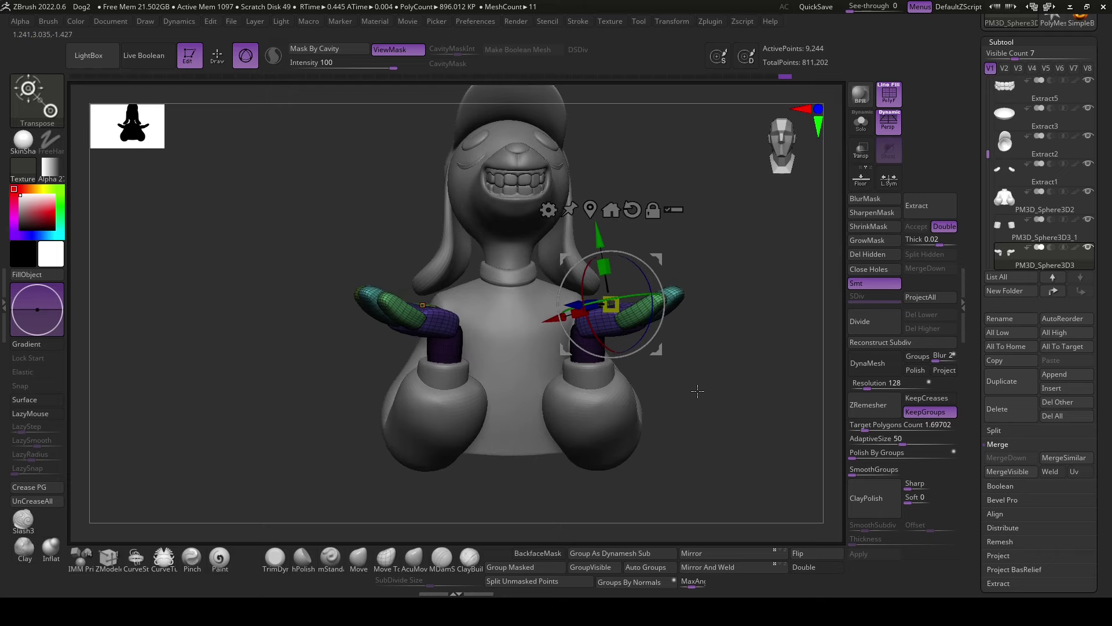
pyautogui.moveTo(701, 400); pyautogui.dragTo(701, 444)
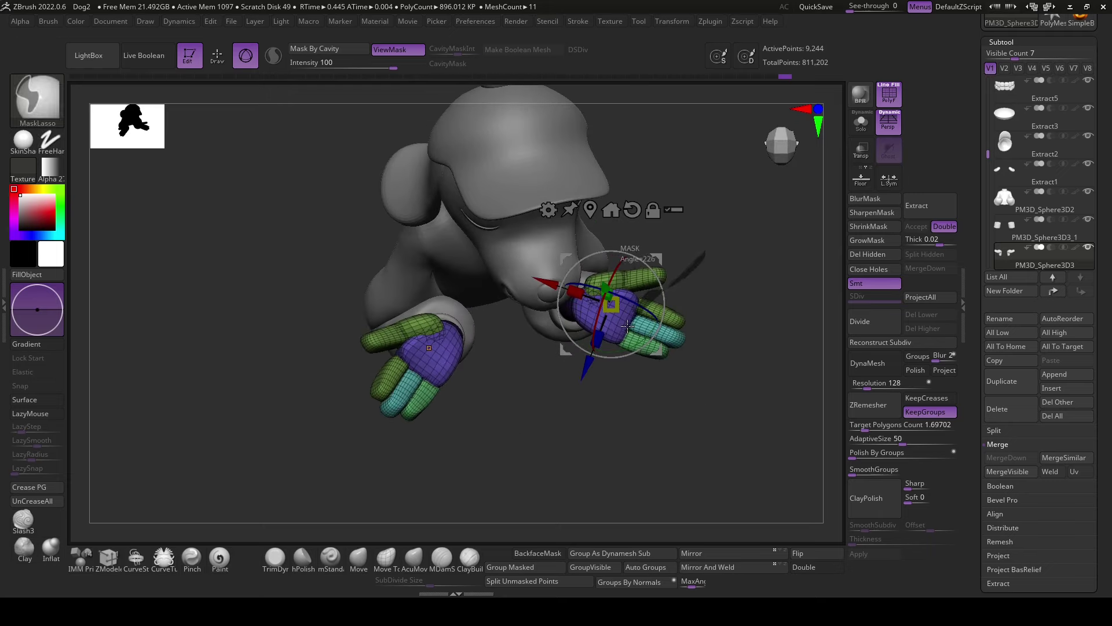
pyautogui.moveTo(627, 325); pyautogui.dragTo(651, 314)
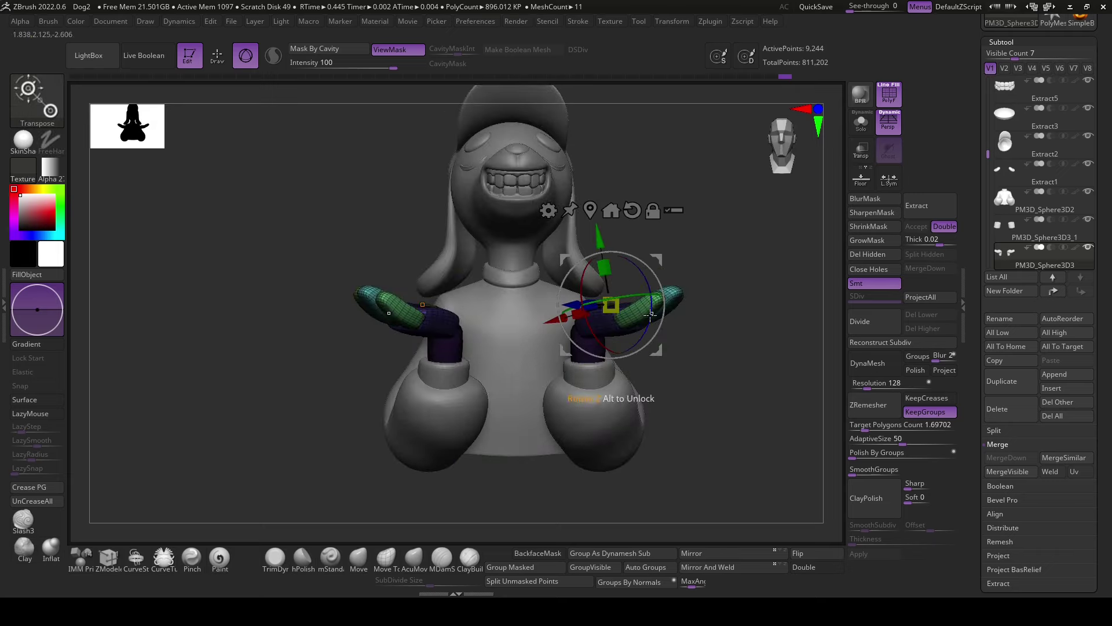
pyautogui.moveTo(713, 399); pyautogui.dragTo(720, 437)
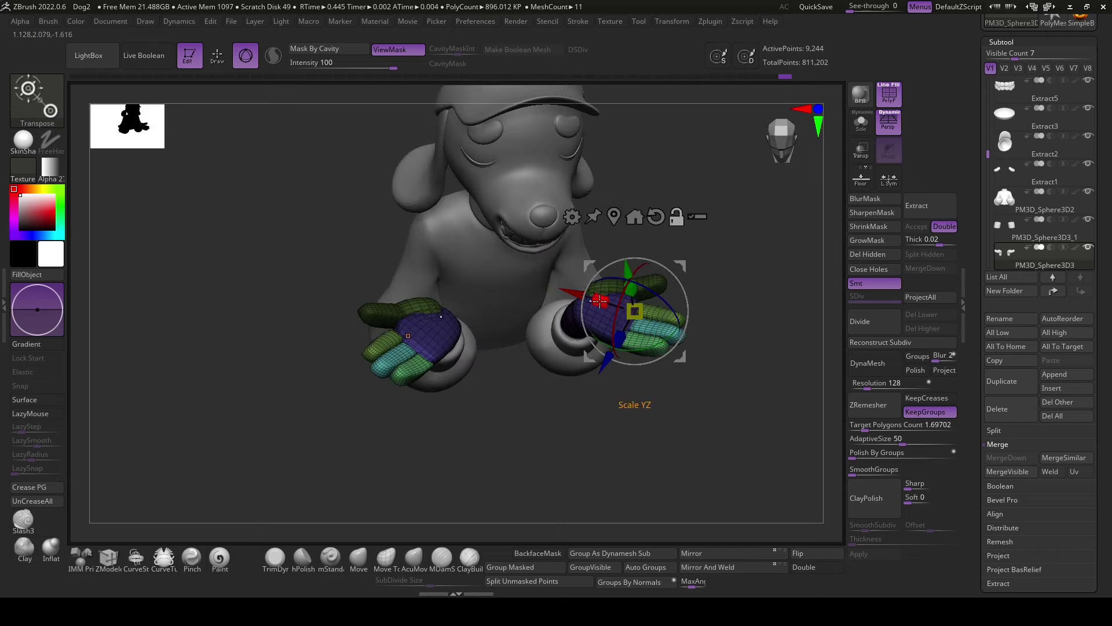
pyautogui.moveTo(674, 310)
pyautogui.mouseDown()
pyautogui.moveTo(668, 278)
pyautogui.moveTo(675, 321)
pyautogui.mouseUp()
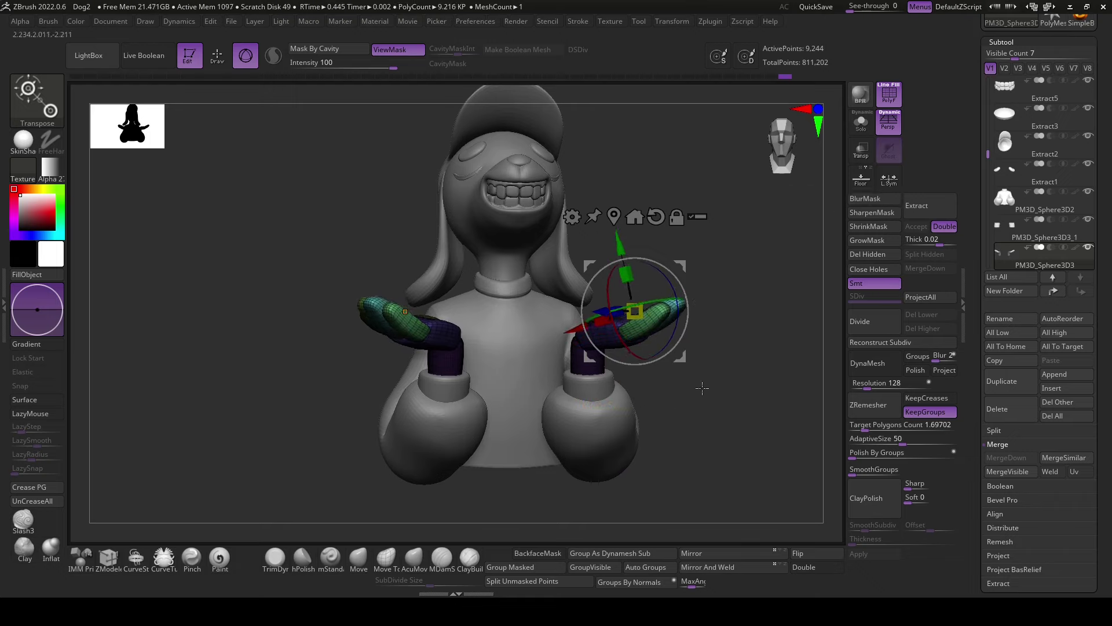
pyautogui.moveTo(702, 388); pyautogui.dragTo(728, 394)
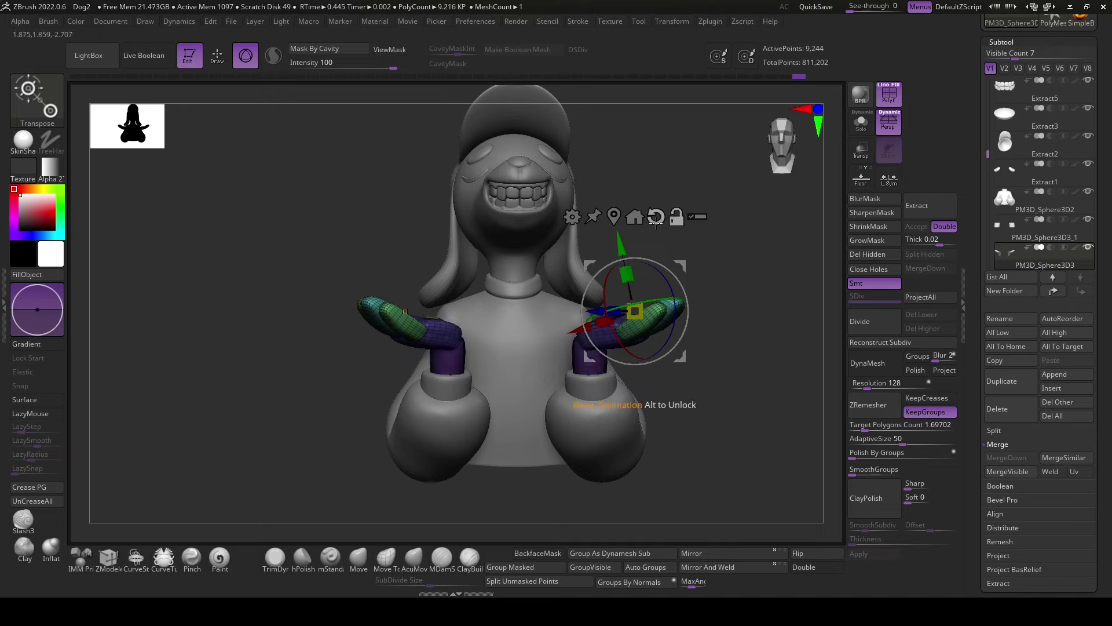
pyautogui.moveTo(649, 325); pyautogui.dragTo(649, 325)
# - With Ghost on, solo the hands subtool and tilt it slightly using the gizmo's green ring
pyautogui.click(861, 150)
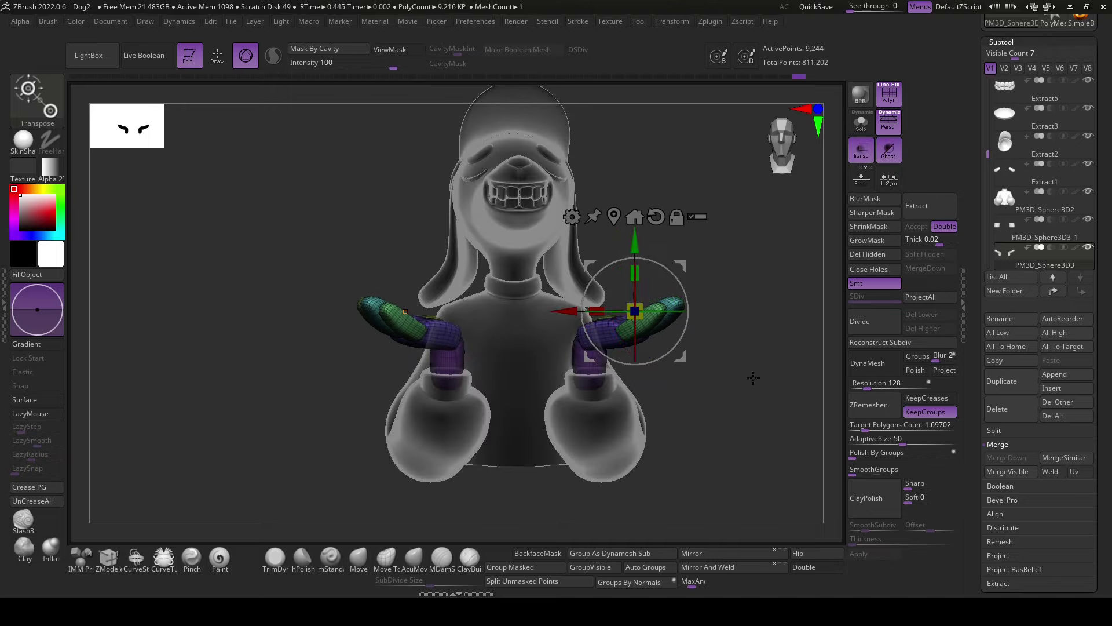
pyautogui.moveTo(747, 379)
pyautogui.mouseDown()
pyautogui.moveTo(684, 264)
pyautogui.moveTo(712, 429)
pyautogui.moveTo(703, 297)
pyautogui.moveTo(656, 479)
pyautogui.mouseUp()
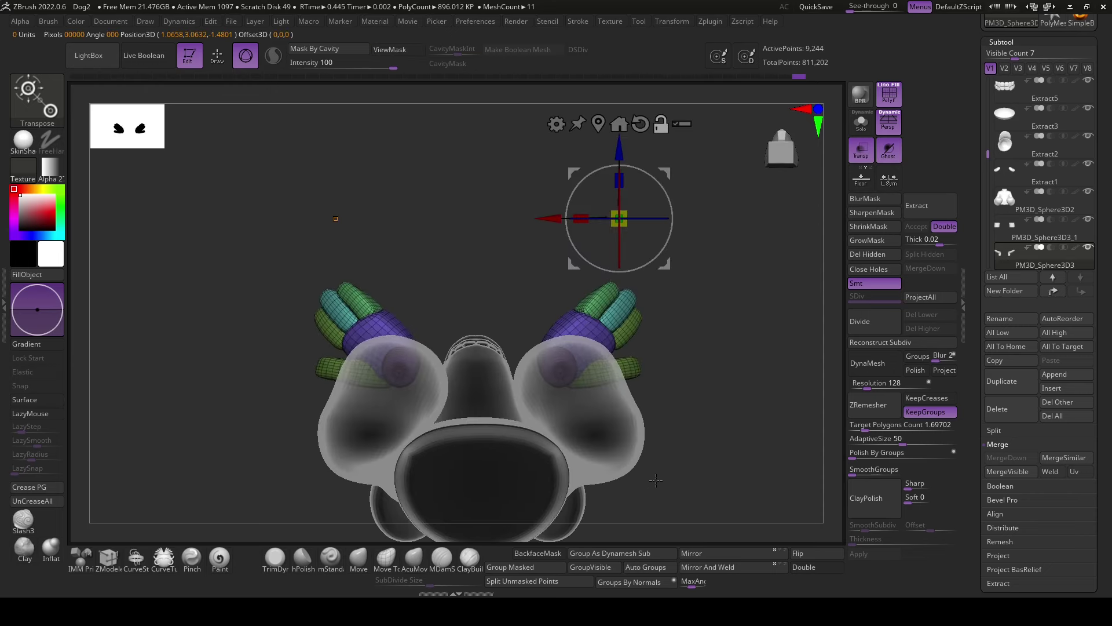
pyautogui.keyDown('alt'); pyautogui.click(558, 368); pyautogui.keyUp('alt')
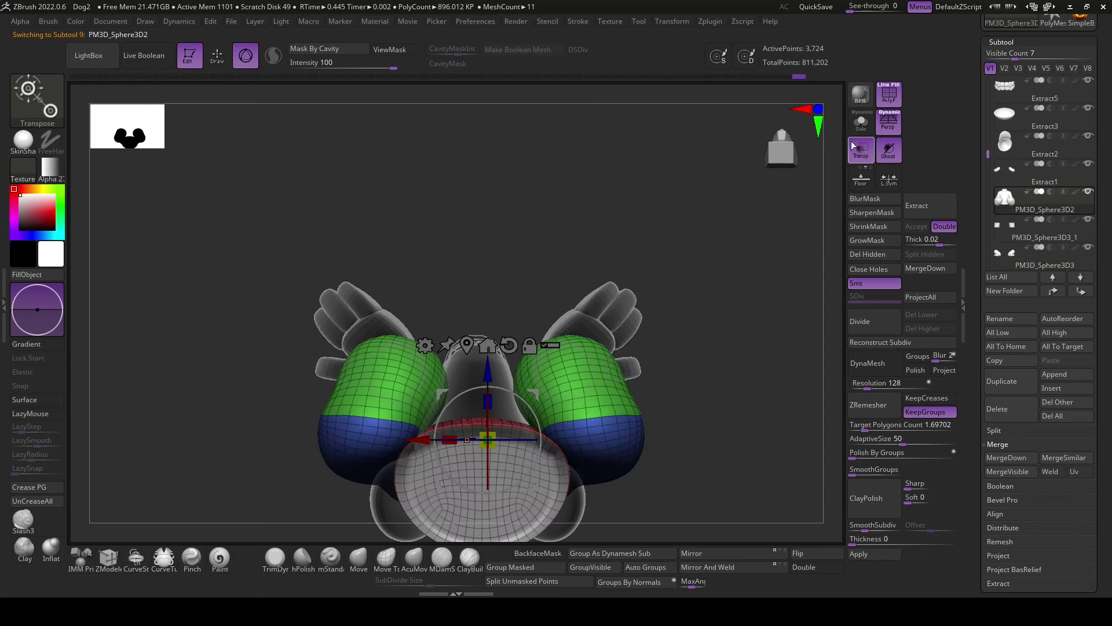
pyautogui.click(861, 123)
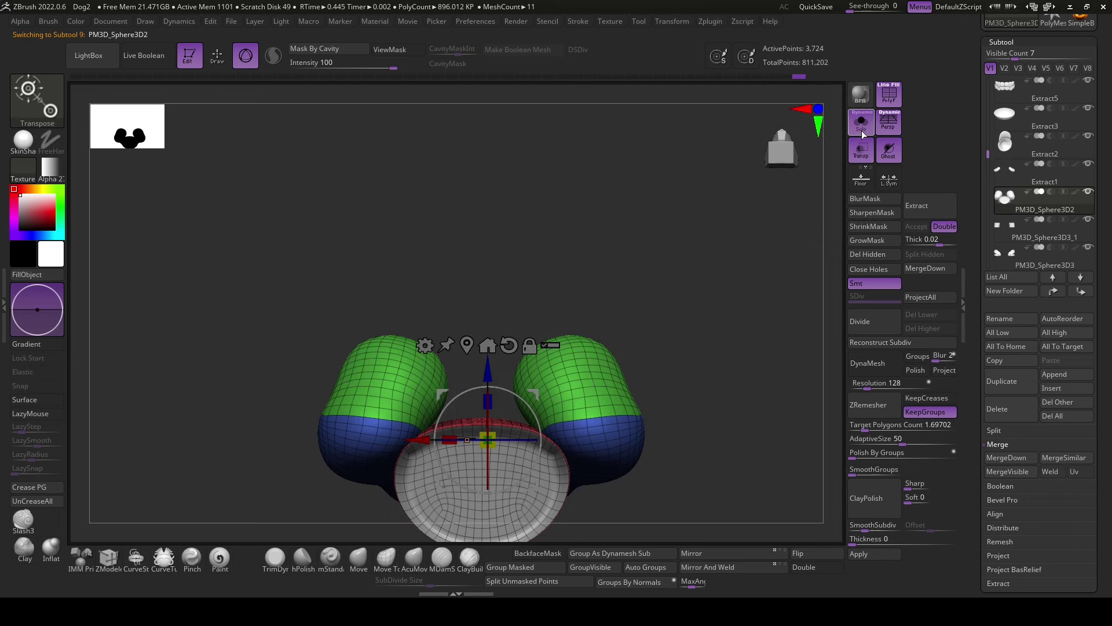
pyautogui.click(1006, 250)
pyautogui.click(562, 372)
pyautogui.moveTo(672, 510); pyautogui.dragTo(677, 424)
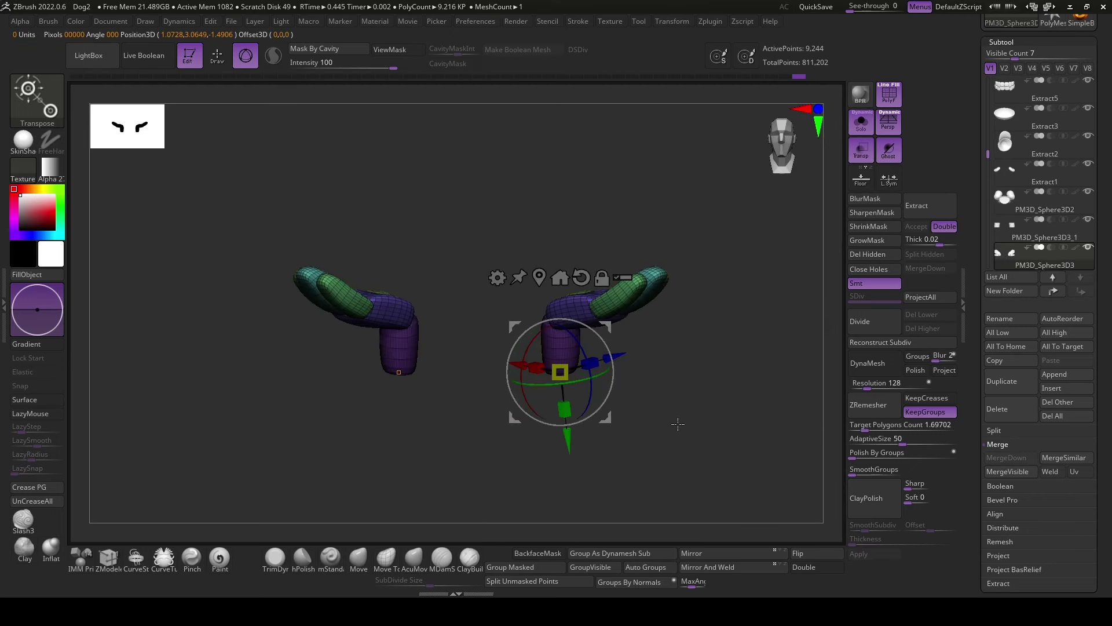
pyautogui.click(863, 133)
pyautogui.moveTo(607, 379); pyautogui.dragTo(593, 373)
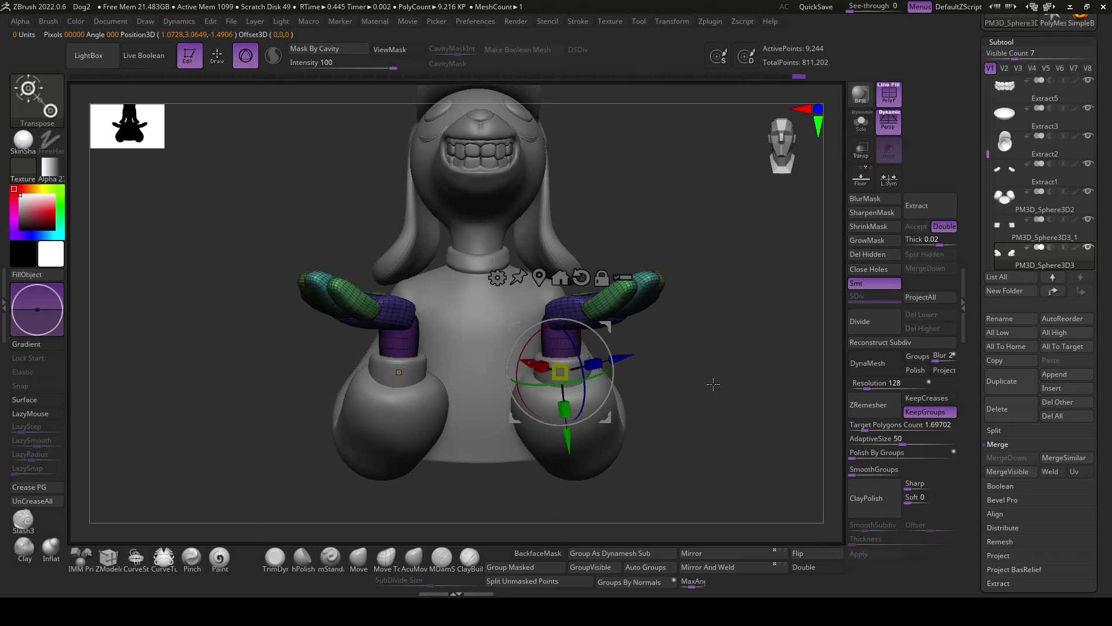
pyautogui.moveTo(727, 404)
pyautogui.mouseDown()
pyautogui.moveTo(724, 394)
pyautogui.moveTo(694, 401)
pyautogui.moveTo(447, 537)
pyautogui.mouseUp()
# - With PolyF off, pull the fingers into open palm-up poses using Move Topological, checking all sides
pyautogui.click(892, 102)
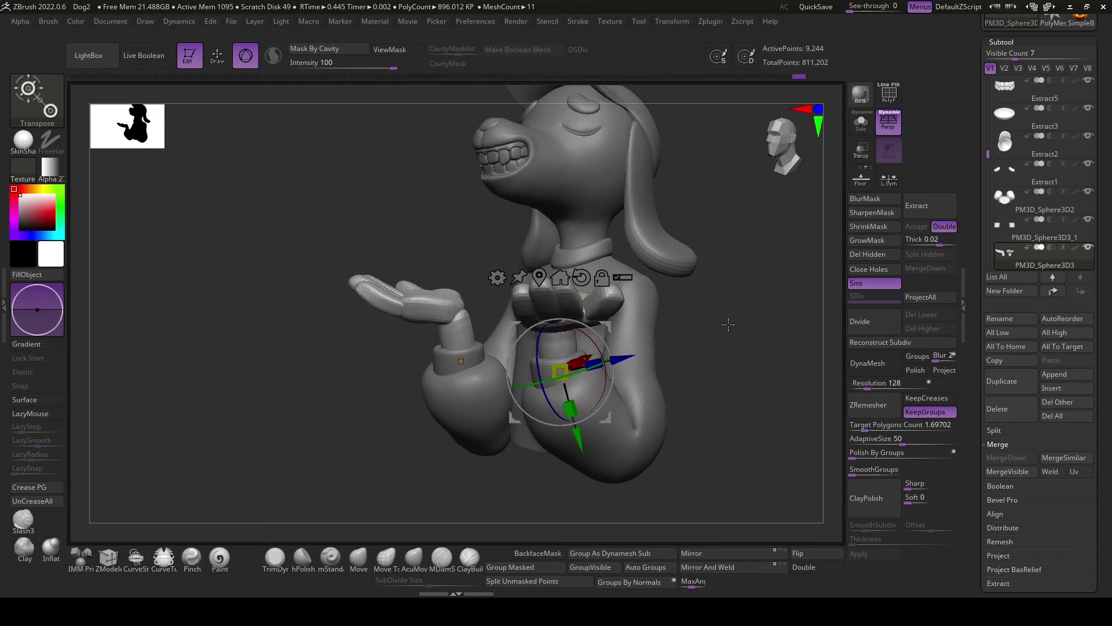
pyautogui.moveTo(727, 318); pyautogui.dragTo(728, 456)
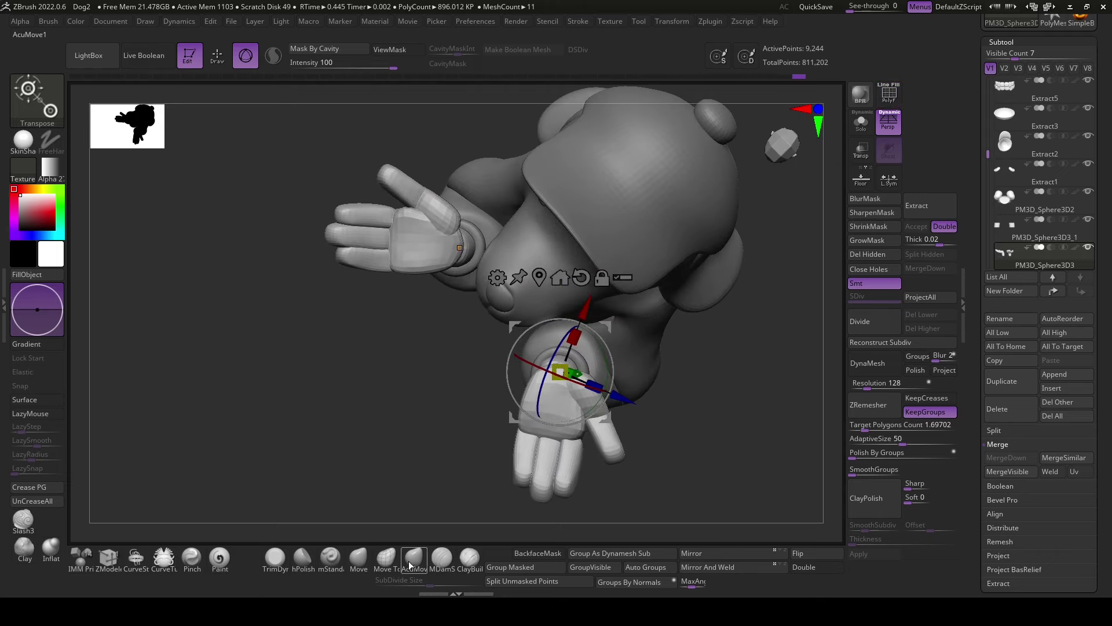
pyautogui.click(386, 557)
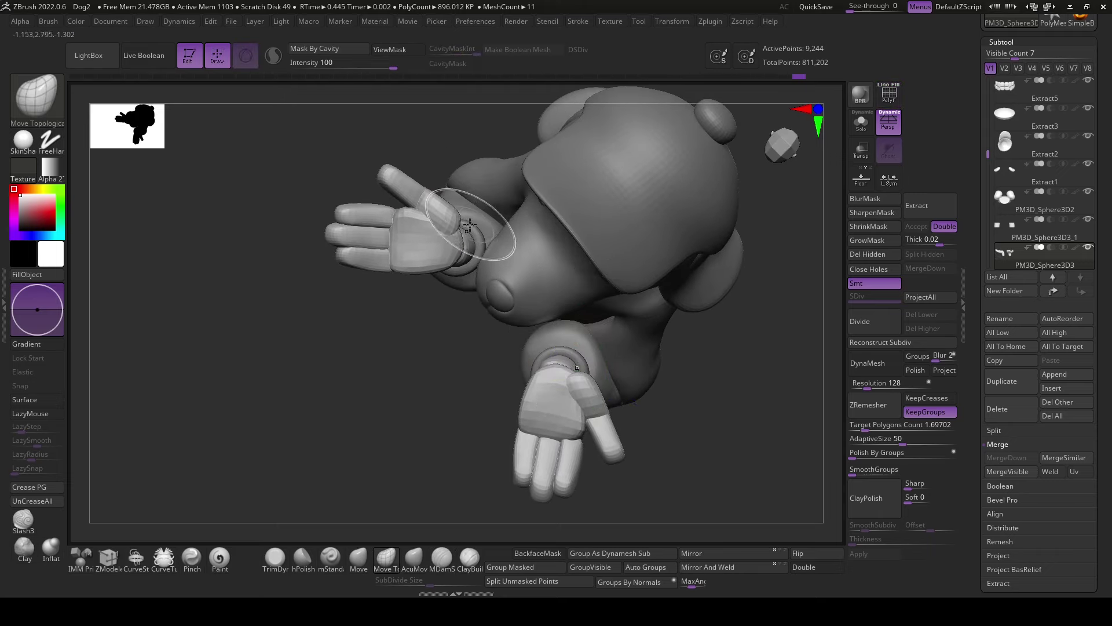
pyautogui.click(415, 560)
pyautogui.click(385, 560)
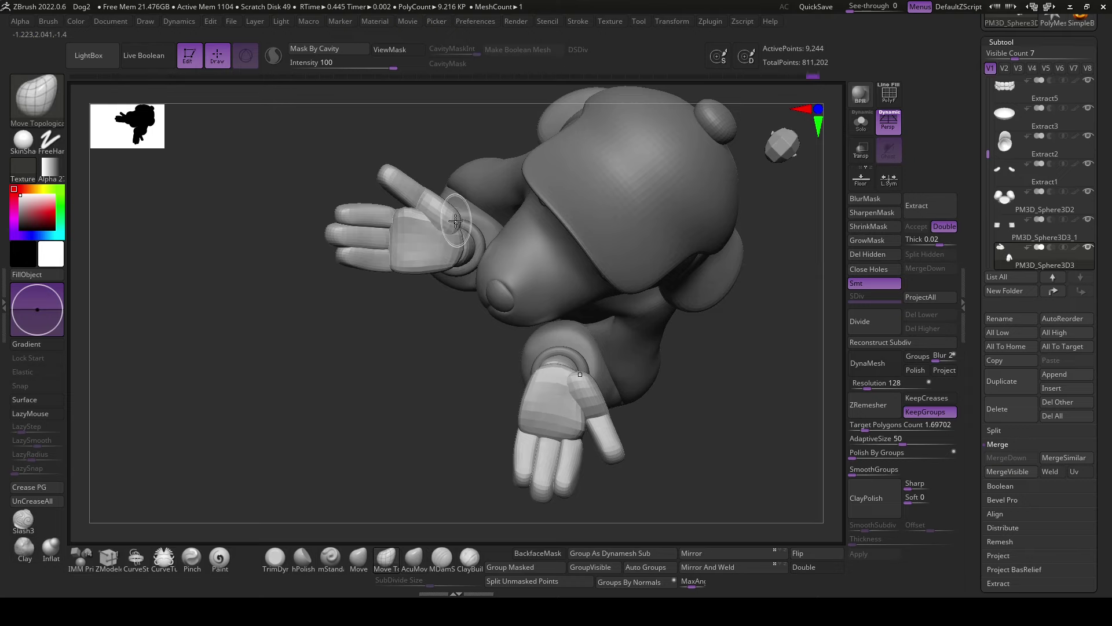
pyautogui.moveTo(436, 427)
pyautogui.mouseDown()
pyautogui.moveTo(617, 451)
pyautogui.moveTo(507, 397)
pyautogui.moveTo(522, 426)
pyautogui.mouseUp()
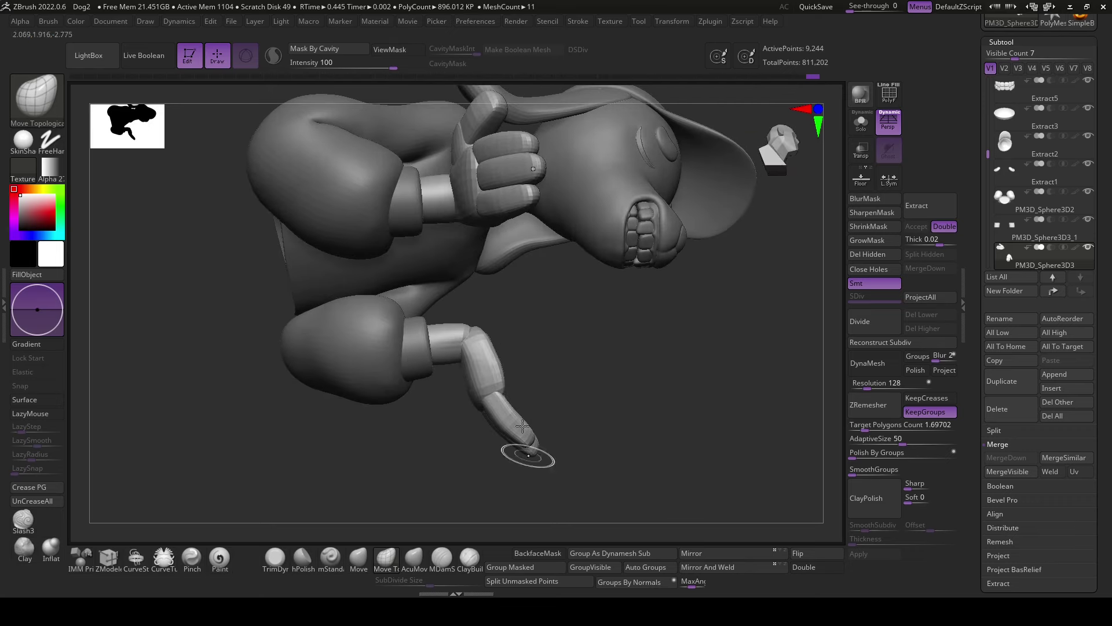
pyautogui.press('shift')
pyautogui.moveTo(537, 345)
pyautogui.mouseDown()
pyautogui.moveTo(509, 367)
pyautogui.moveTo(647, 449)
pyautogui.moveTo(549, 382)
pyautogui.mouseUp()
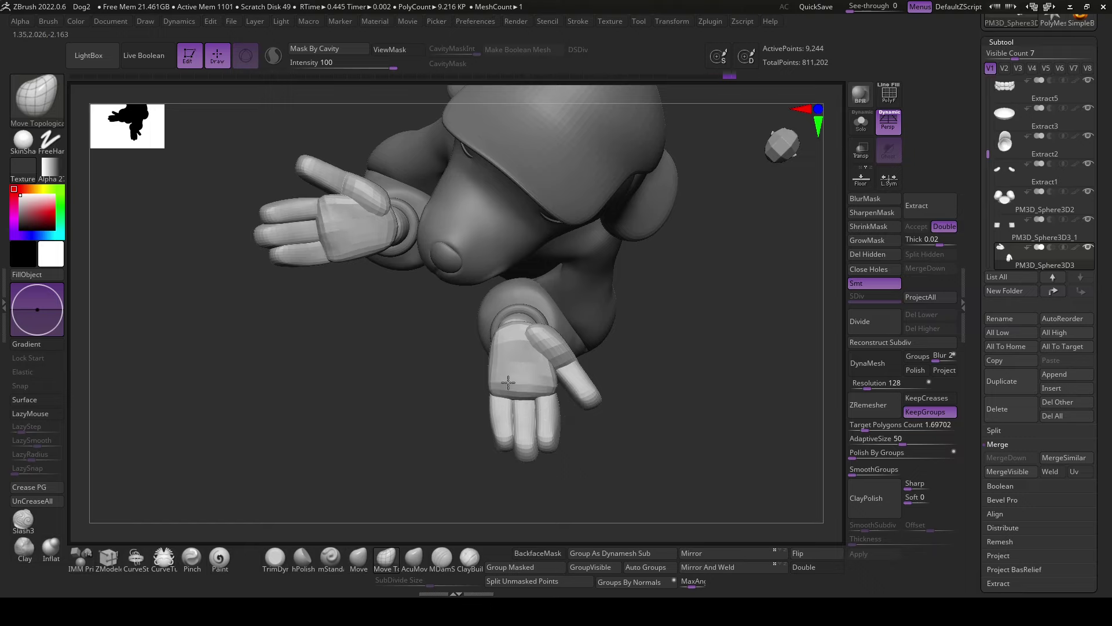
pyautogui.moveTo(521, 377)
pyautogui.mouseDown()
pyautogui.moveTo(645, 459)
pyautogui.moveTo(524, 391)
pyautogui.mouseUp()
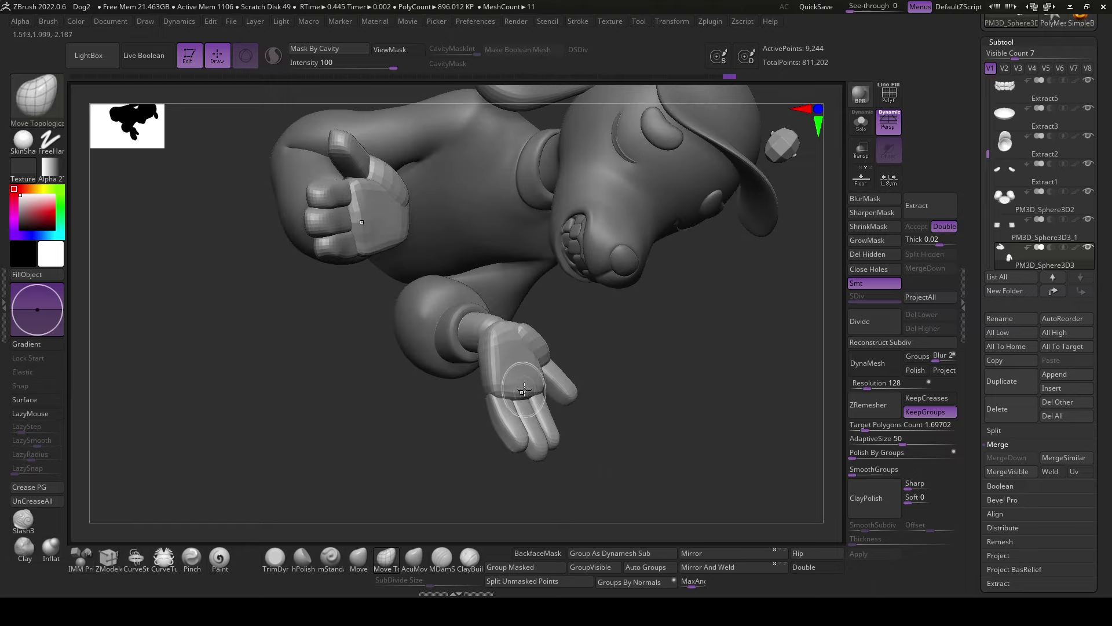
pyautogui.moveTo(613, 385)
pyautogui.mouseDown()
pyautogui.moveTo(648, 390)
pyautogui.moveTo(609, 479)
pyautogui.moveTo(564, 454)
pyautogui.moveTo(549, 505)
pyautogui.moveTo(521, 467)
pyautogui.moveTo(516, 489)
pyautogui.moveTo(645, 419)
pyautogui.moveTo(655, 442)
pyautogui.moveTo(699, 410)
pyautogui.mouseUp()
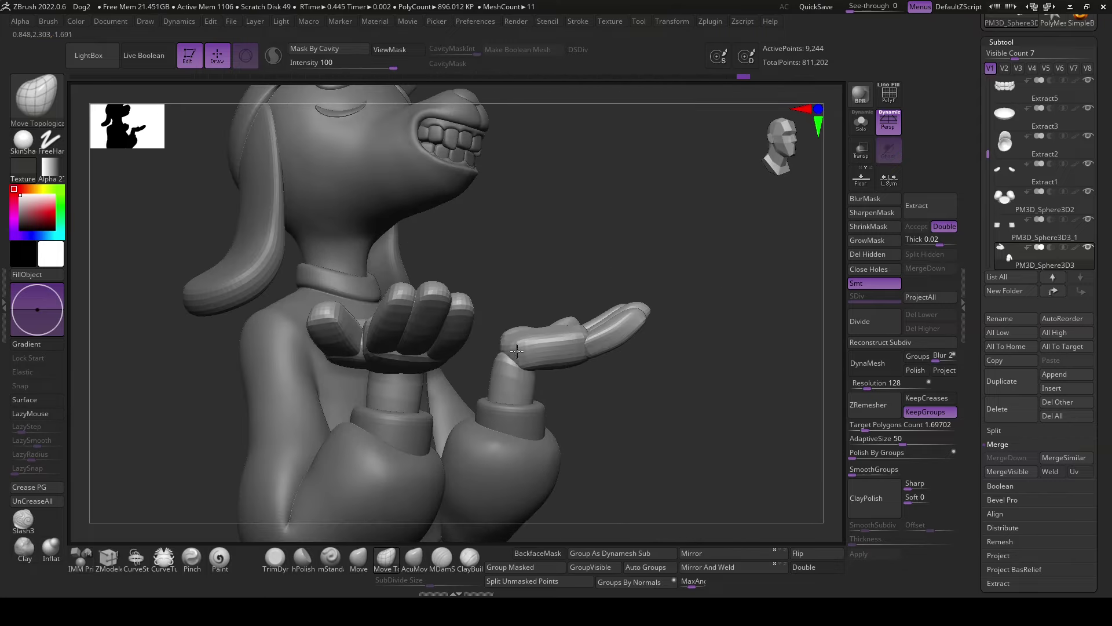
pyautogui.moveTo(599, 417)
pyautogui.mouseDown()
pyautogui.moveTo(474, 361)
pyautogui.moveTo(474, 344)
pyautogui.mouseUp()
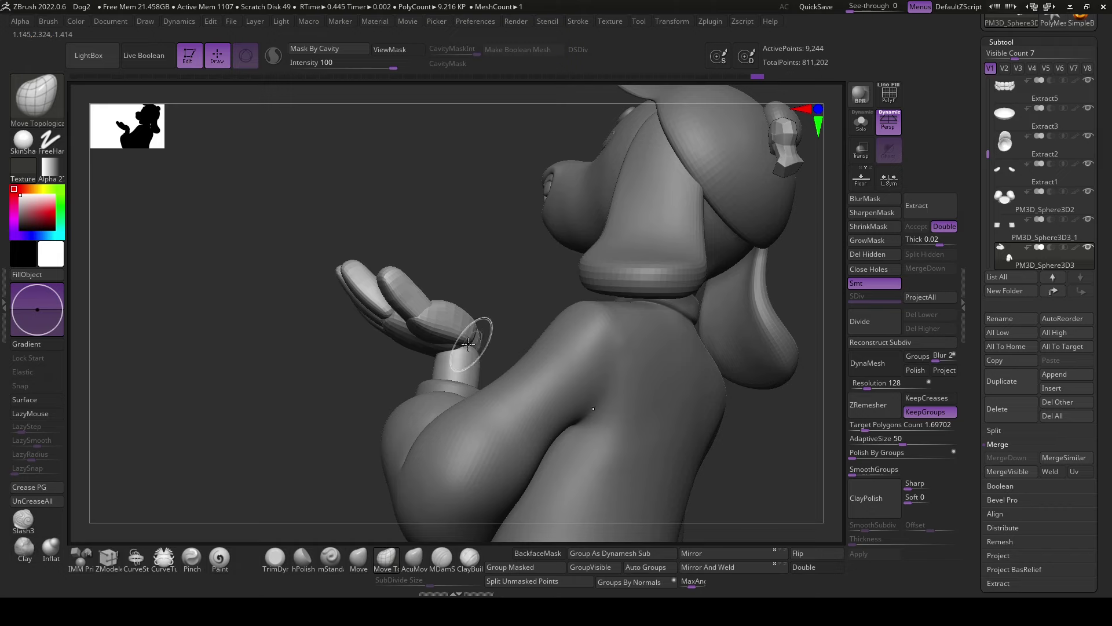
pyautogui.moveTo(487, 358)
pyautogui.mouseDown()
pyautogui.moveTo(557, 346)
pyautogui.moveTo(641, 415)
pyautogui.mouseUp()
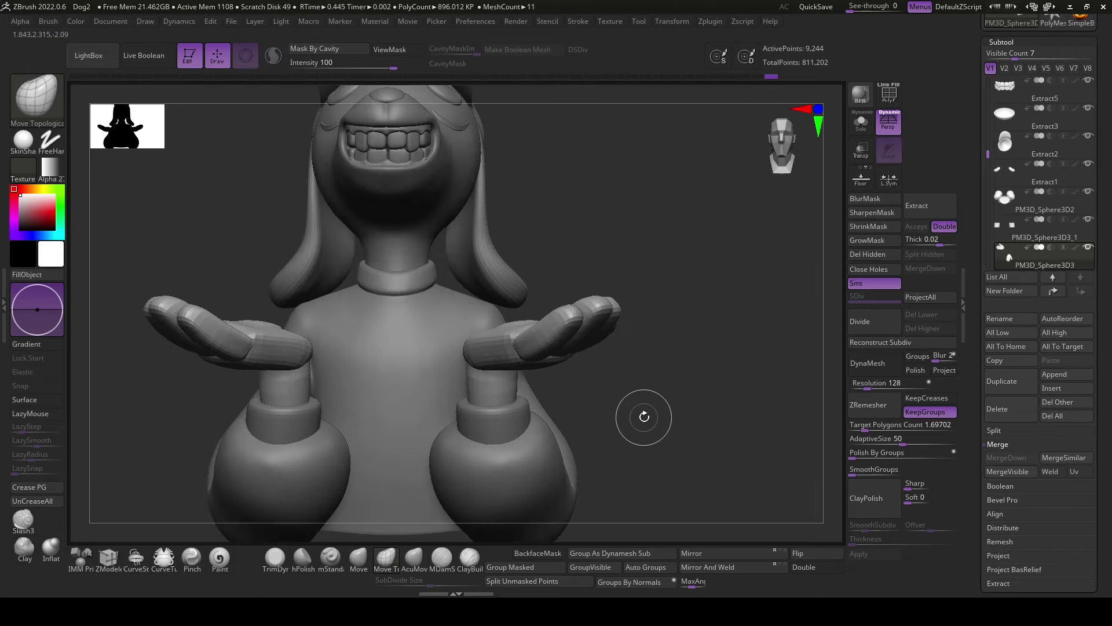
# - Try merging the hand meshes with Remesh By Union, then undo it
pyautogui.press('r')
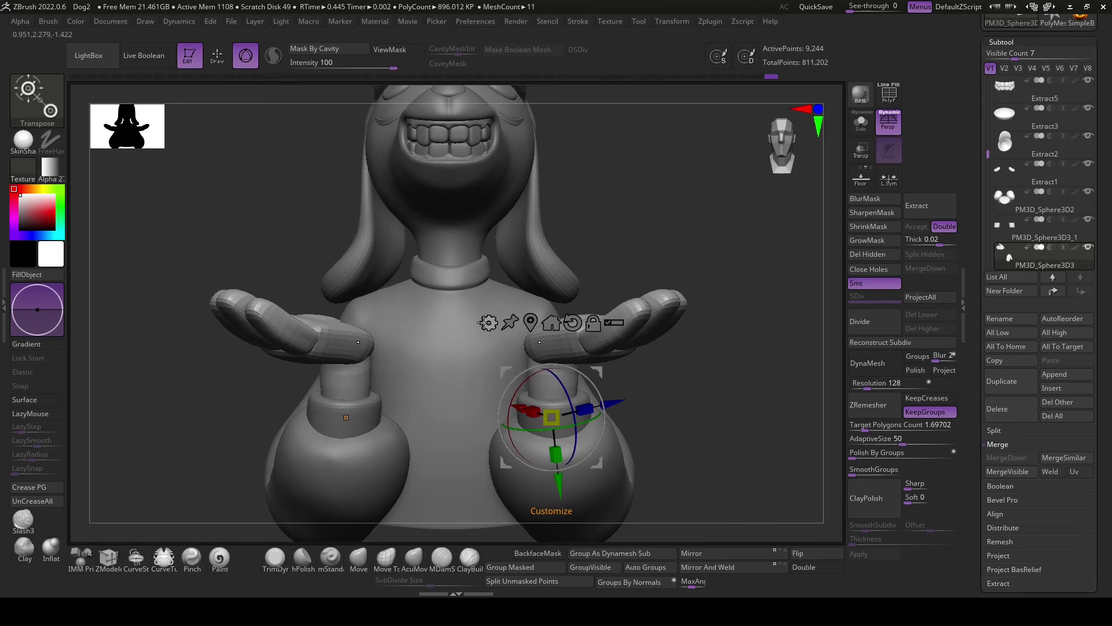
pyautogui.click(486, 323)
pyautogui.click(745, 401)
pyautogui.click(565, 260)
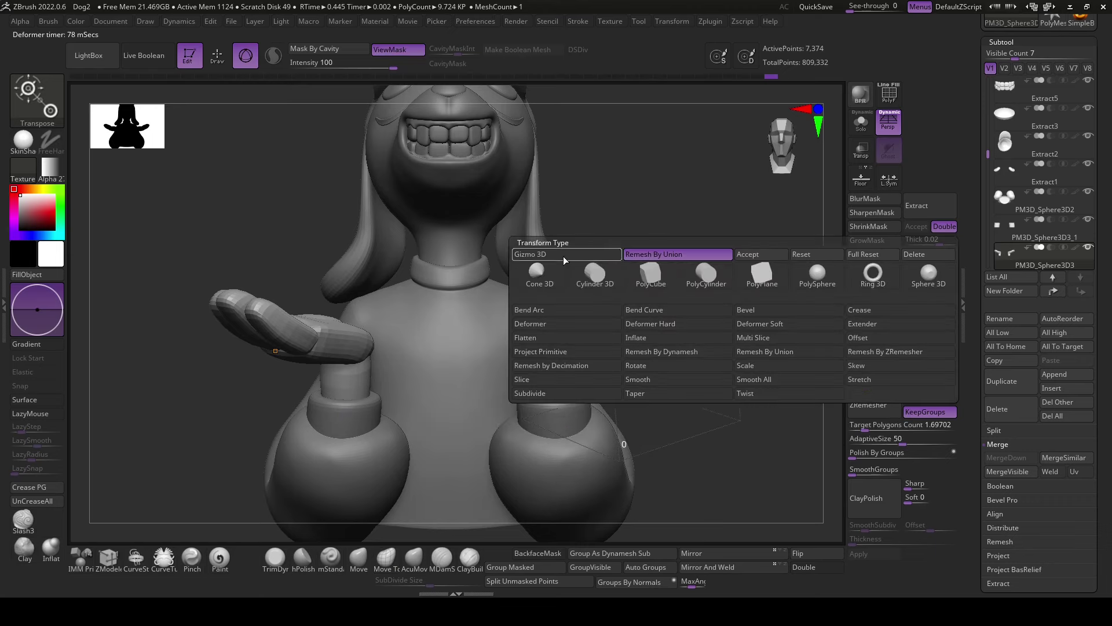
pyautogui.click(565, 259)
pyautogui.moveTo(753, 302)
pyautogui.mouseDown()
pyautogui.moveTo(818, 302)
pyautogui.moveTo(775, 472)
pyautogui.mouseUp()
pyautogui.hotkey('shift', 'f')
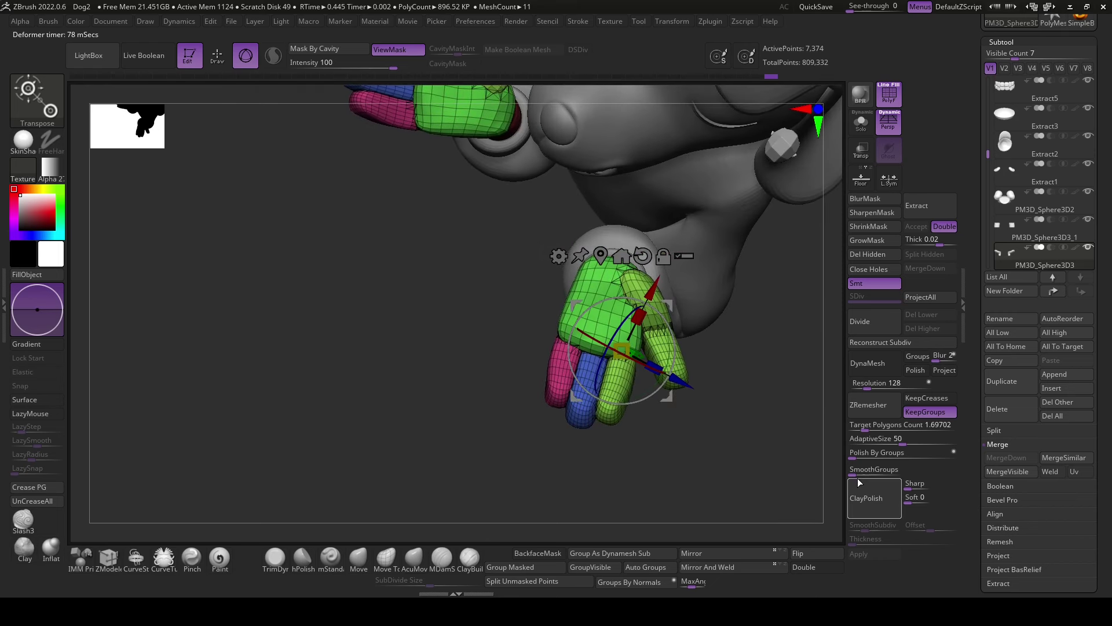
# - ZRemesh the hands into an even quad mesh, lowering Target Polygons Count to 5.379
pyautogui.click(867, 427)
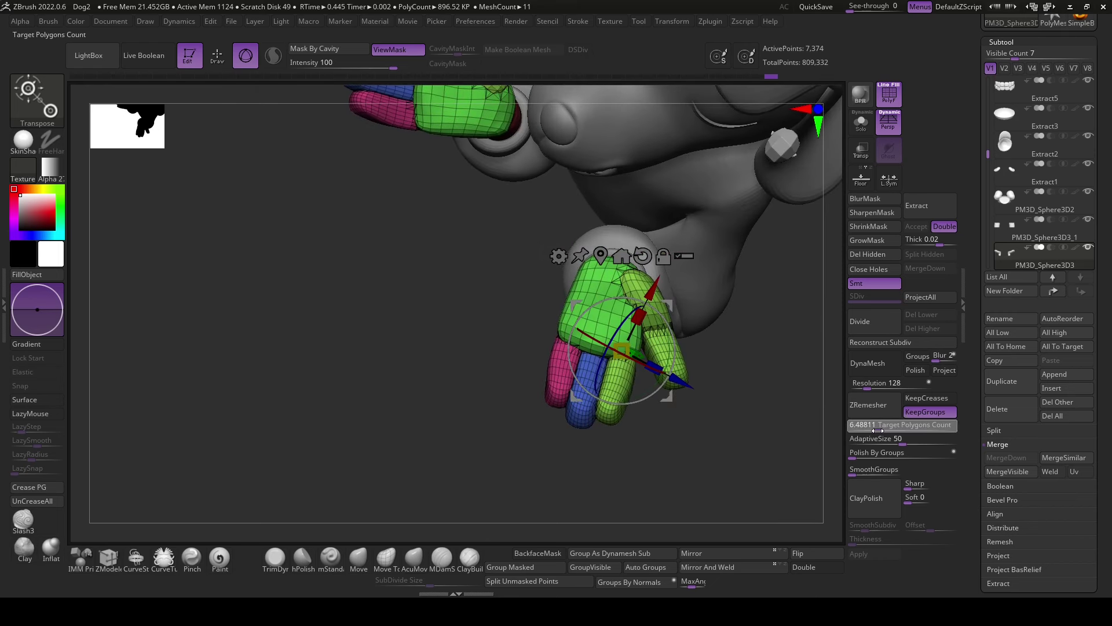
pyautogui.click(879, 404)
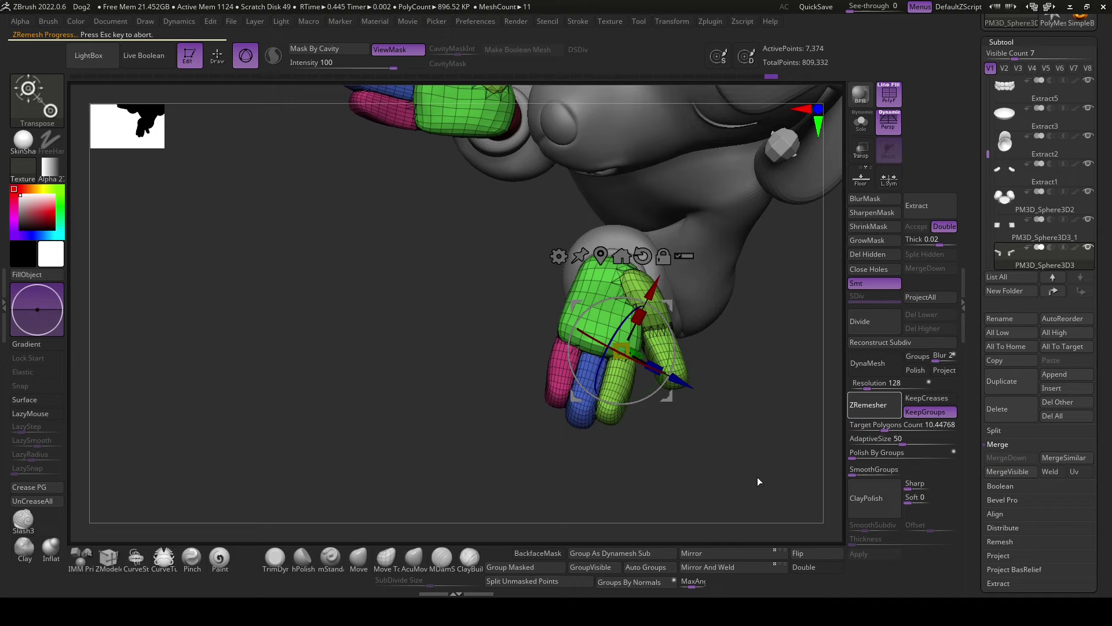
pyautogui.moveTo(761, 484)
pyautogui.mouseDown()
pyautogui.moveTo(679, 467)
pyautogui.moveTo(769, 479)
pyautogui.mouseUp()
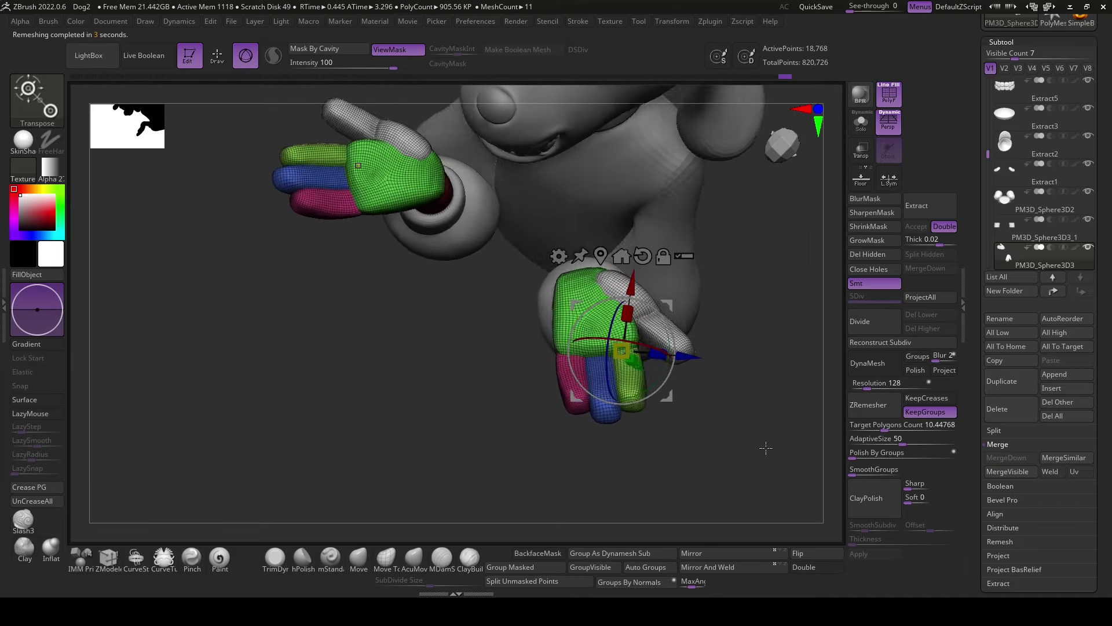
pyautogui.click(883, 426)
pyautogui.moveTo(883, 428); pyautogui.dragTo(877, 424)
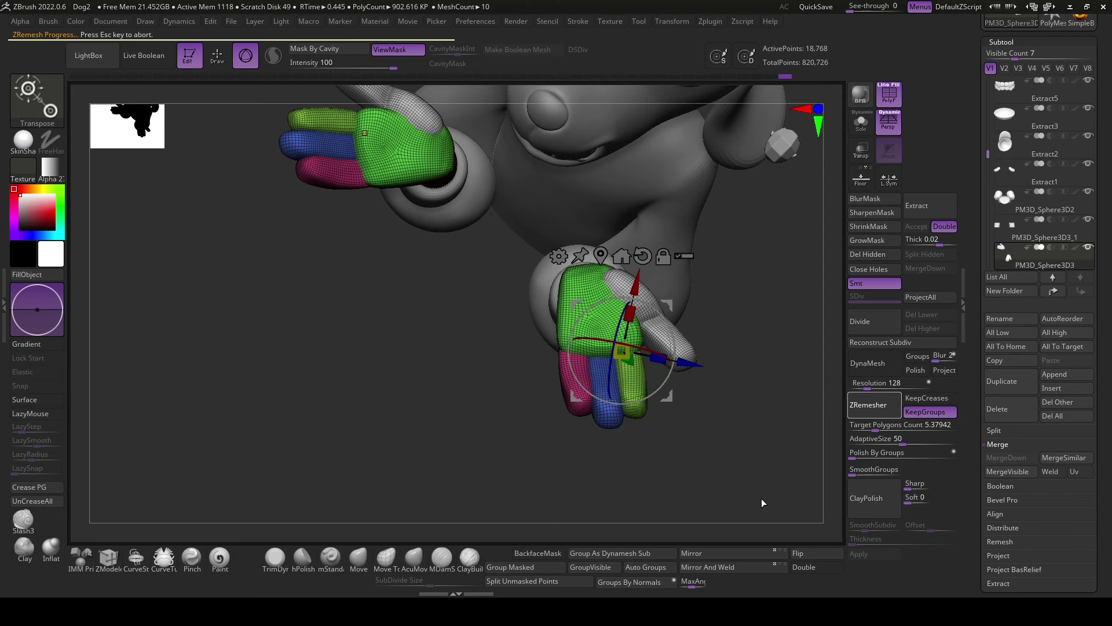
pyautogui.click(414, 558)
pyautogui.moveTo(541, 489)
pyautogui.mouseDown()
pyautogui.moveTo(675, 477)
pyautogui.moveTo(757, 327)
pyautogui.moveTo(777, 360)
pyautogui.moveTo(649, 331)
pyautogui.mouseUp()
# - Smooth the hand surface, inspecting the thumb and fingers from several angles
pyautogui.press('space')
pyautogui.press('shift')
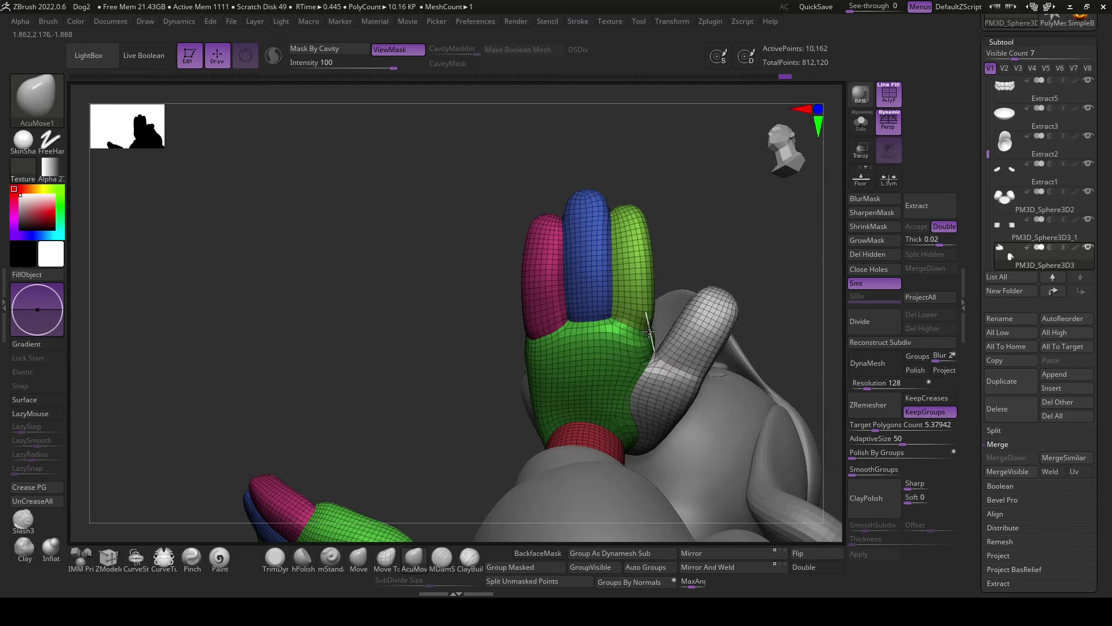
pyautogui.press('shift')
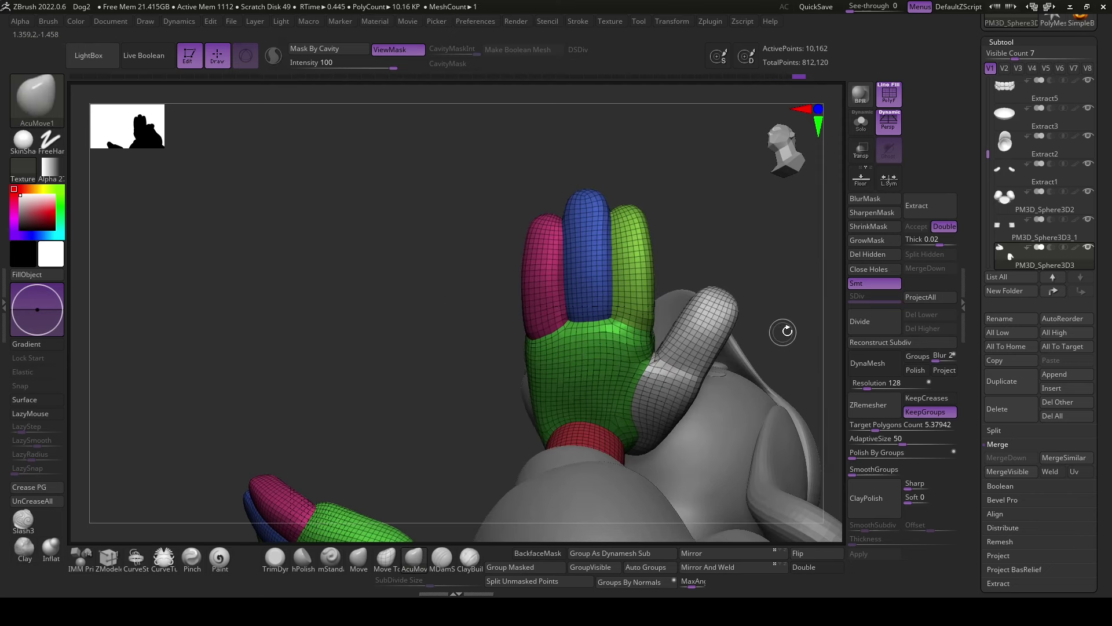
pyautogui.moveTo(783, 332); pyautogui.dragTo(650, 381)
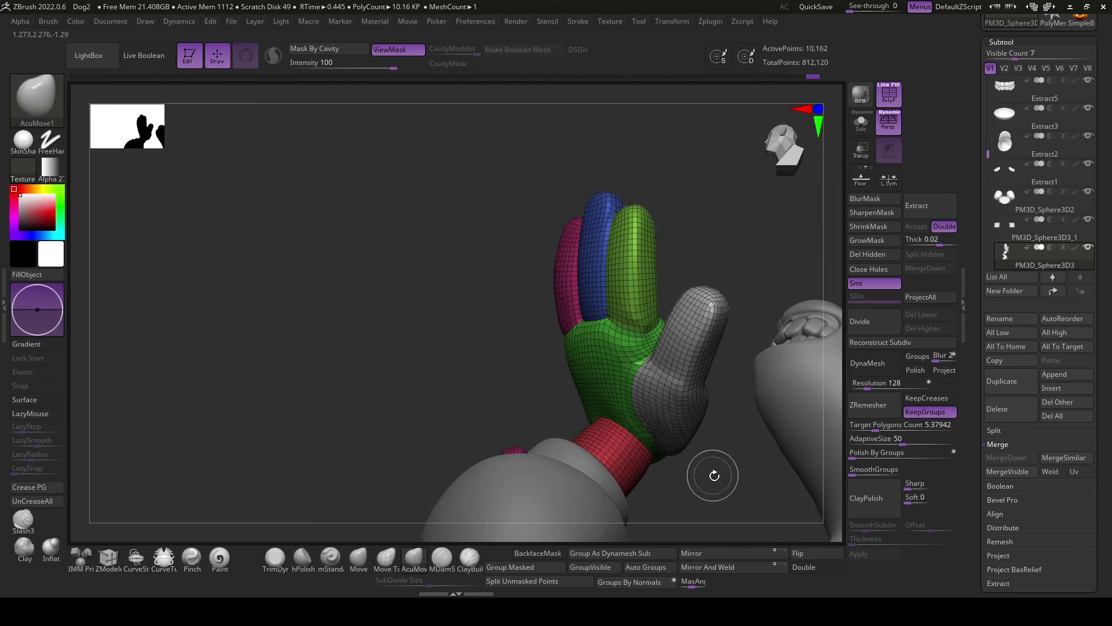
pyautogui.moveTo(715, 475)
pyautogui.mouseDown()
pyautogui.moveTo(682, 351)
pyautogui.moveTo(687, 316)
pyautogui.moveTo(712, 362)
pyautogui.mouseUp()
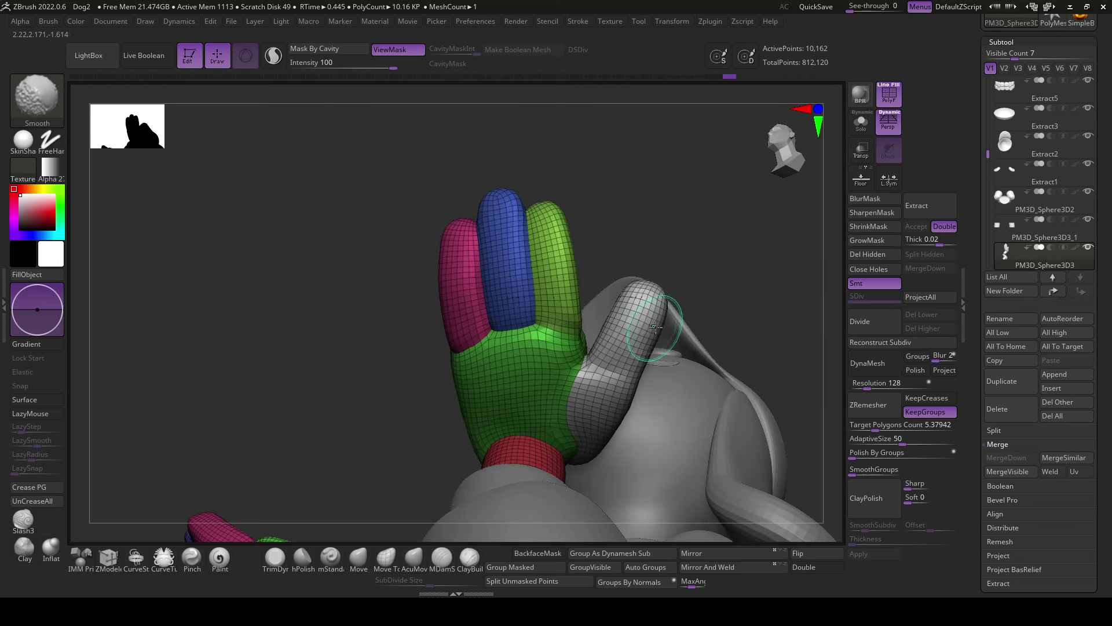
pyautogui.moveTo(659, 328); pyautogui.dragTo(604, 318)
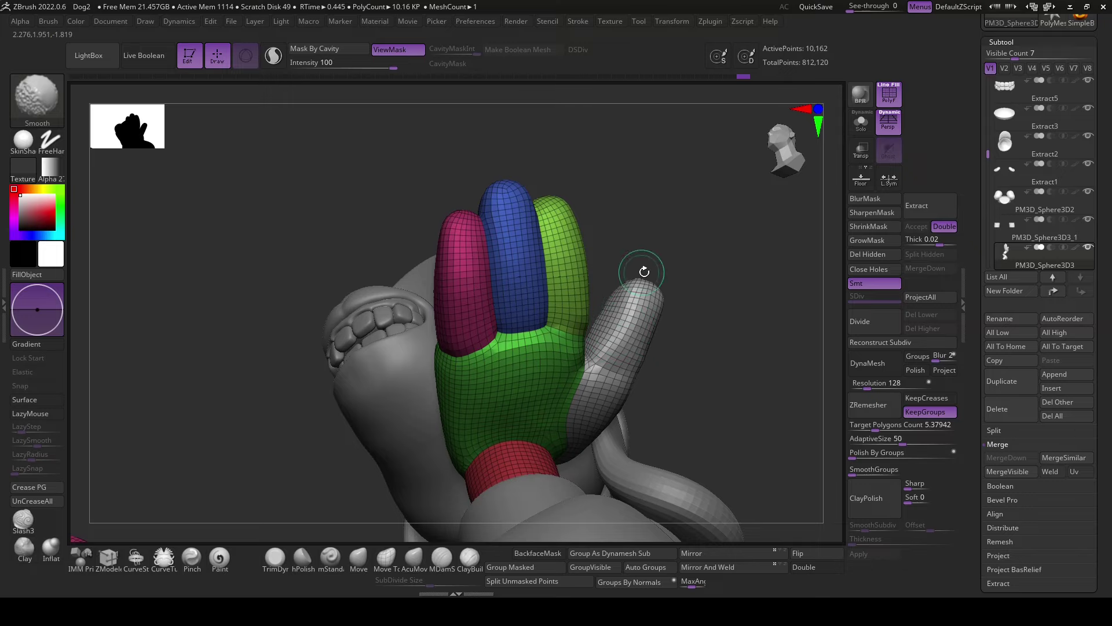
pyautogui.moveTo(644, 271)
pyautogui.mouseDown()
pyautogui.moveTo(745, 373)
pyautogui.moveTo(581, 304)
pyautogui.mouseUp()
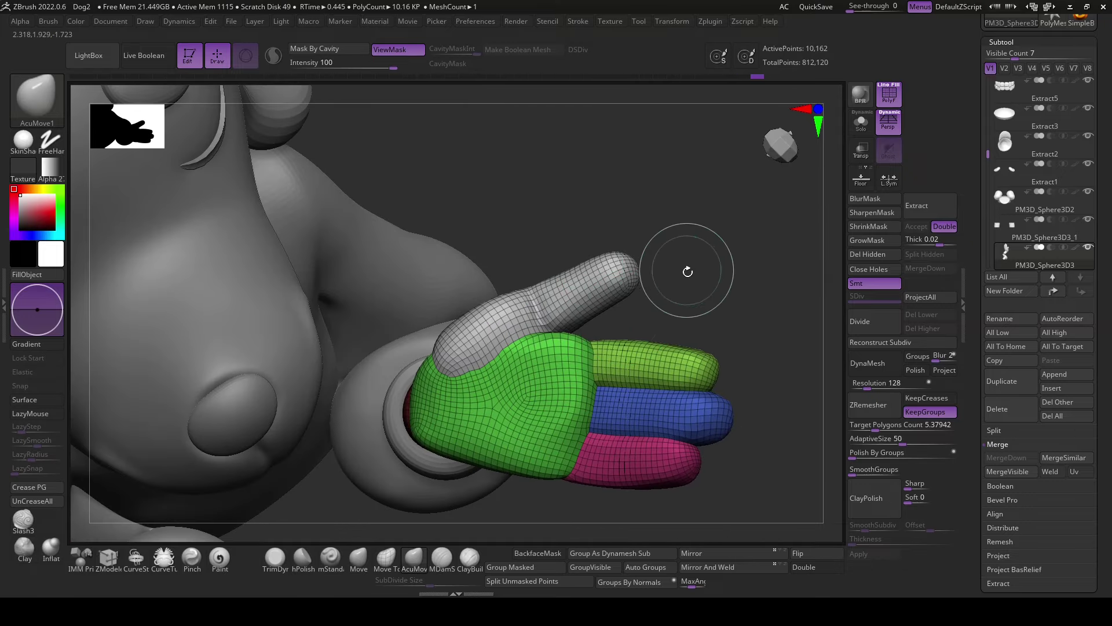
pyautogui.moveTo(685, 268)
pyautogui.mouseDown()
pyautogui.moveTo(633, 270)
pyautogui.moveTo(619, 338)
pyautogui.mouseUp()
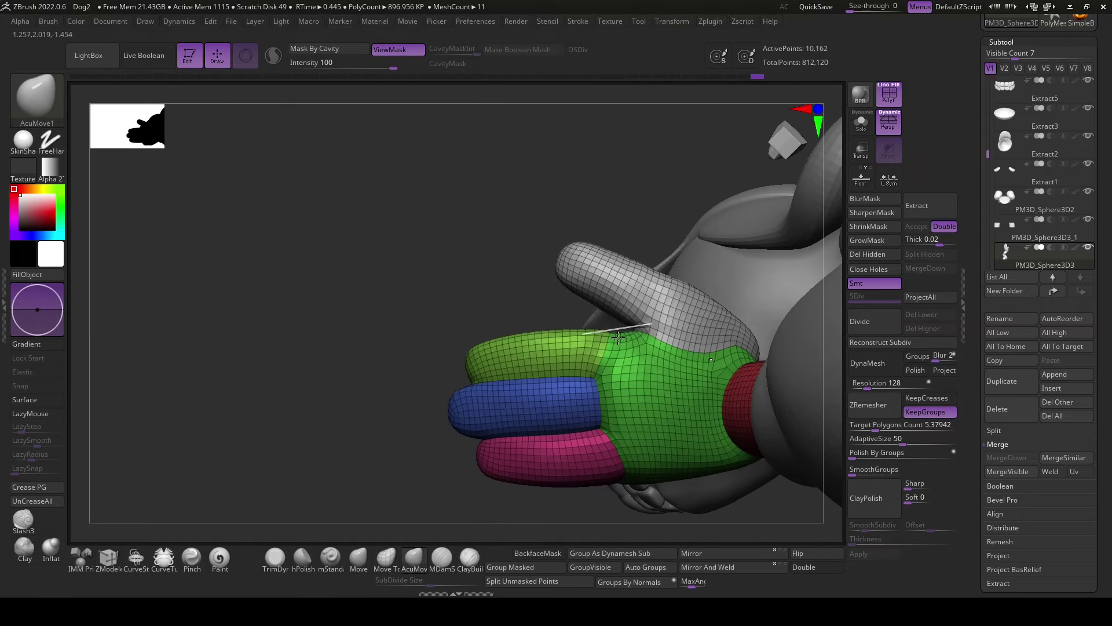
pyautogui.moveTo(521, 454); pyautogui.dragTo(522, 477)
pyautogui.keyDown('ctrl'); pyautogui.keyDown('shift'); pyautogui.click(535, 452); pyautogui.keyUp('shift'); pyautogui.keyUp('ctrl')
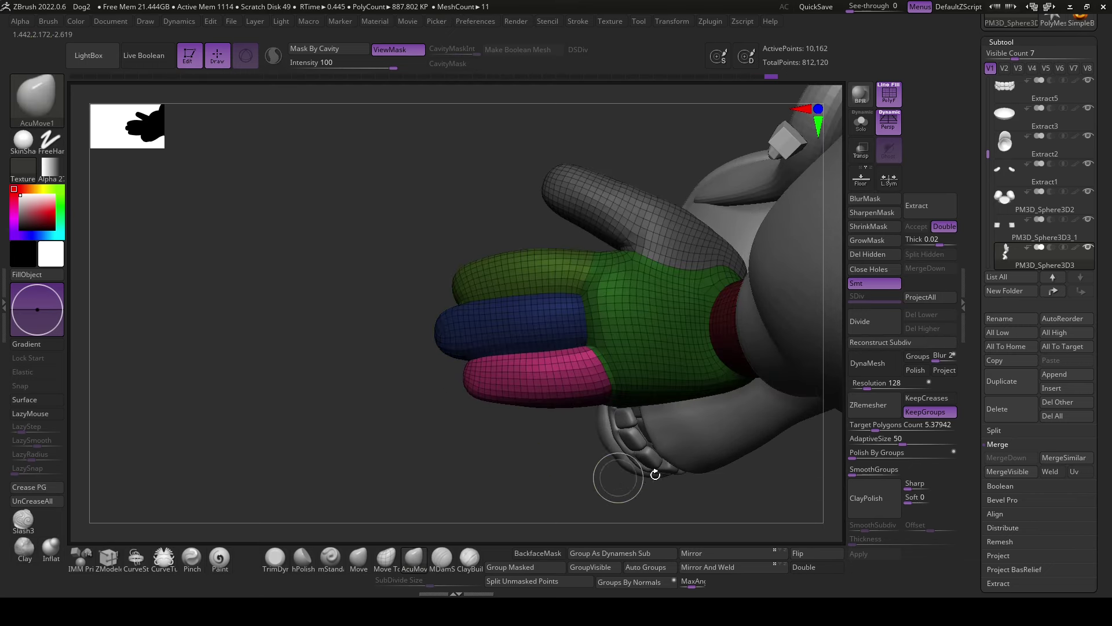
pyautogui.moveTo(609, 443); pyautogui.dragTo(544, 488)
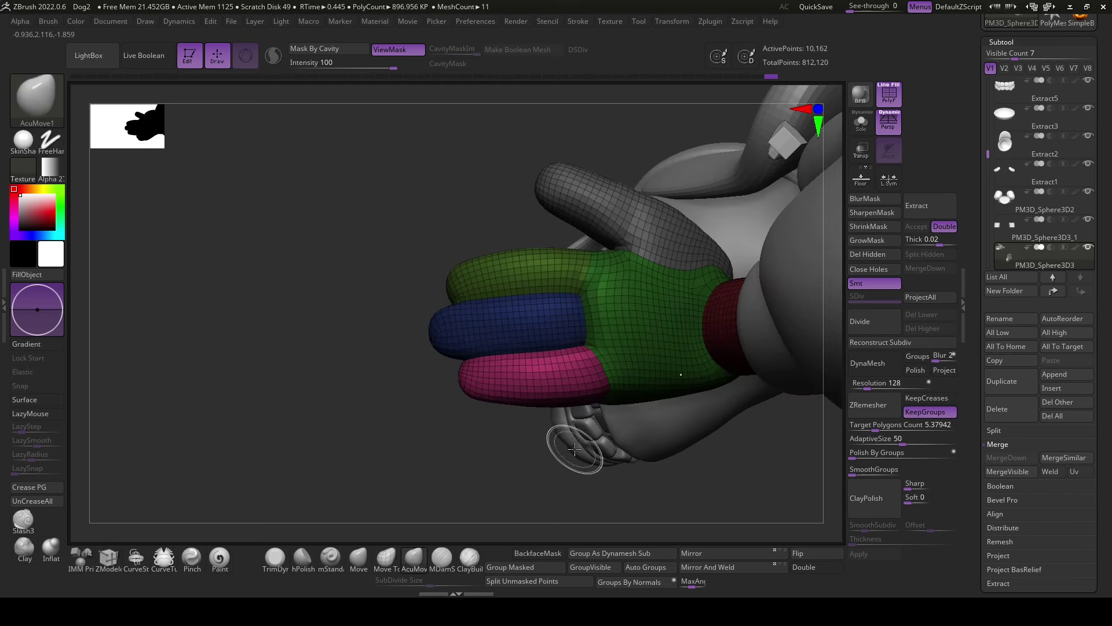
# - Rotate the pink finger slightly with the Transpose rotate gizmo
pyautogui.press('r')
pyautogui.click(582, 374)
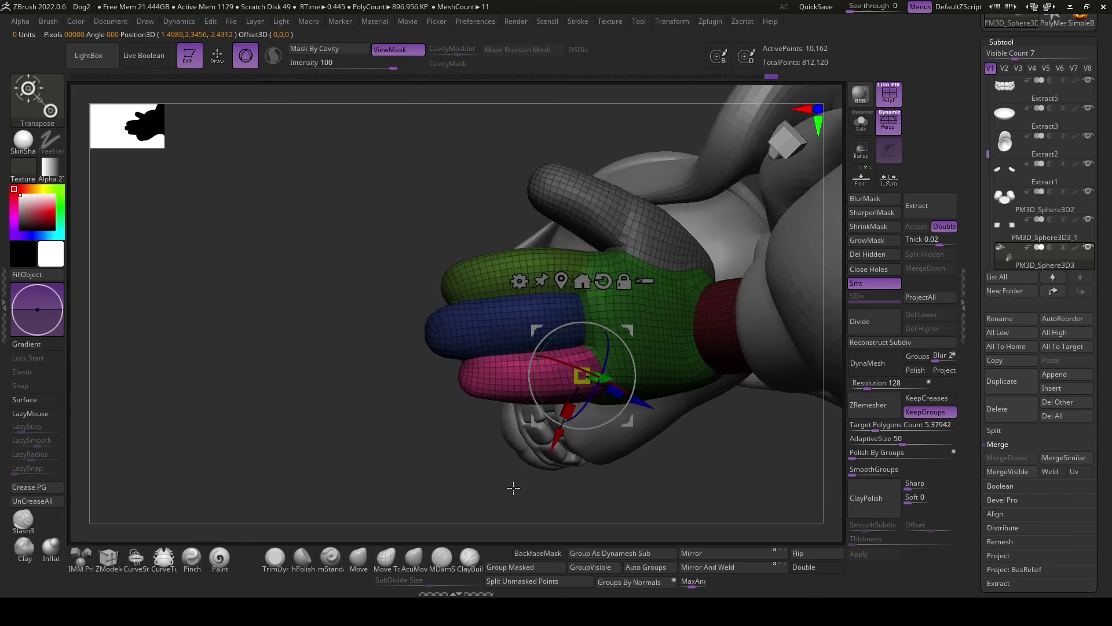
pyautogui.moveTo(634, 369); pyautogui.dragTo(632, 360)
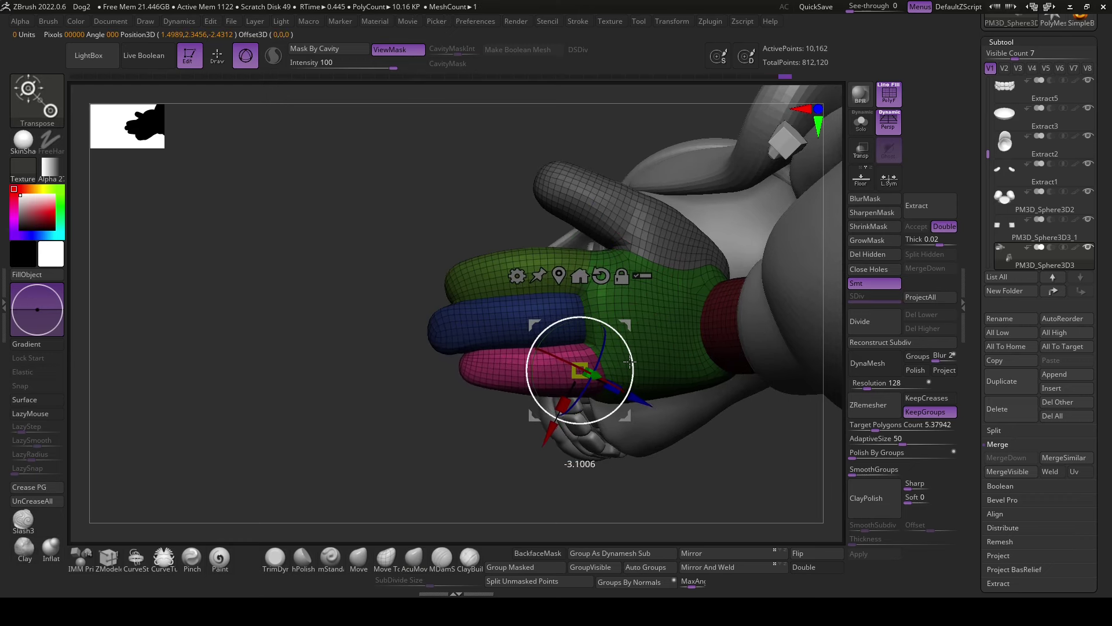
pyautogui.moveTo(719, 458); pyautogui.dragTo(690, 443)
pyautogui.press('q')
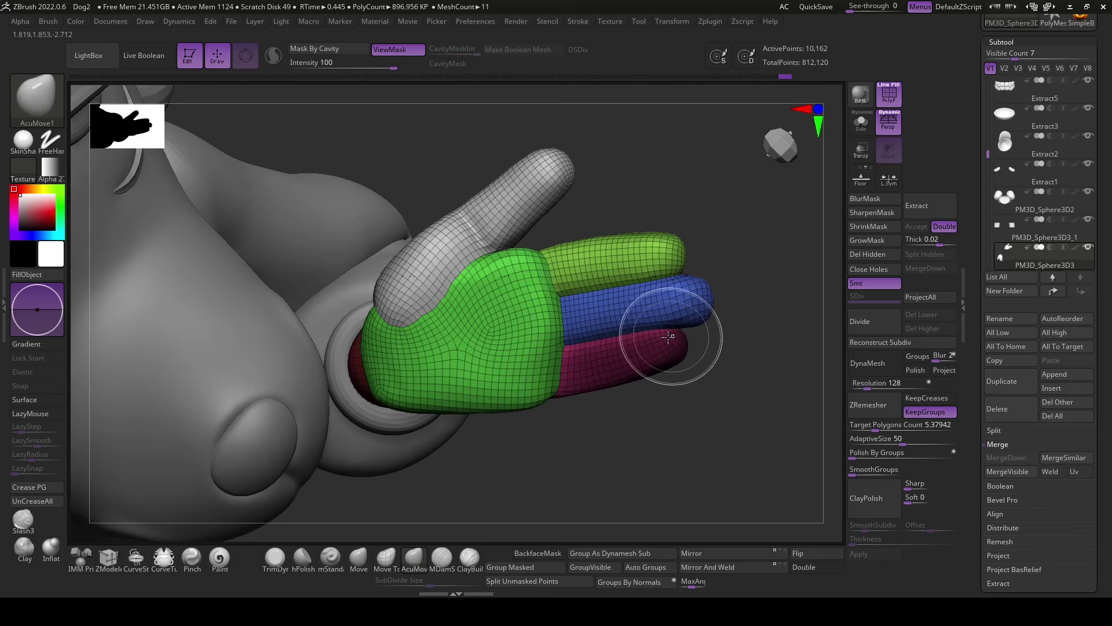
pyautogui.moveTo(701, 323); pyautogui.dragTo(674, 332)
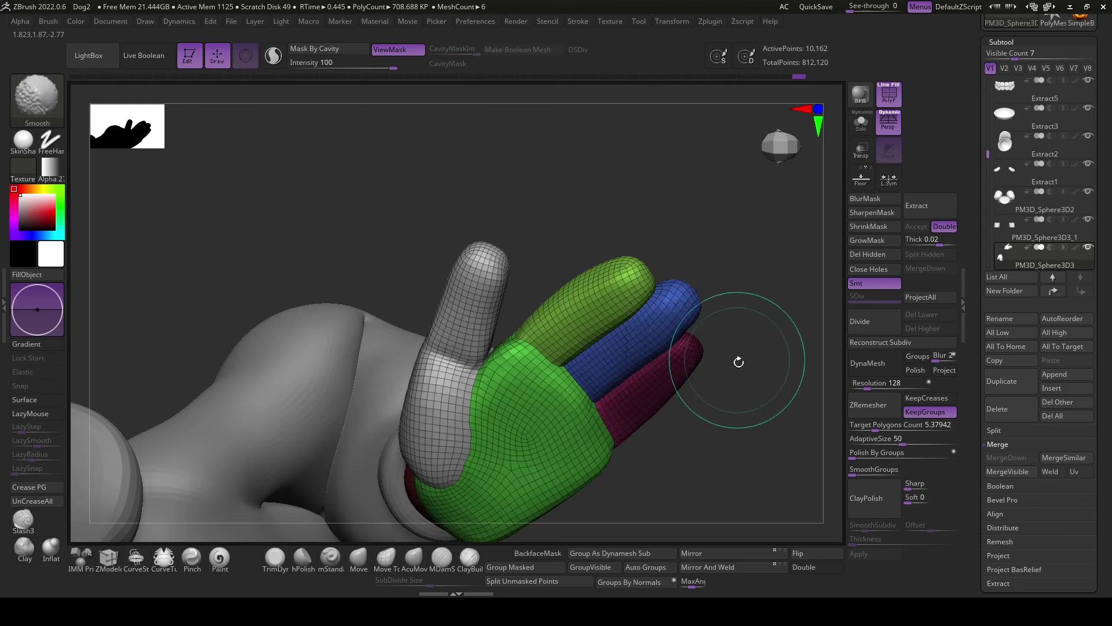
pyautogui.moveTo(738, 362); pyautogui.dragTo(697, 336)
pyautogui.moveTo(762, 350); pyautogui.dragTo(686, 338)
# - Sculpt the fingers into a more natural pose, then turn off the polygroup colour display
pyautogui.press('space')
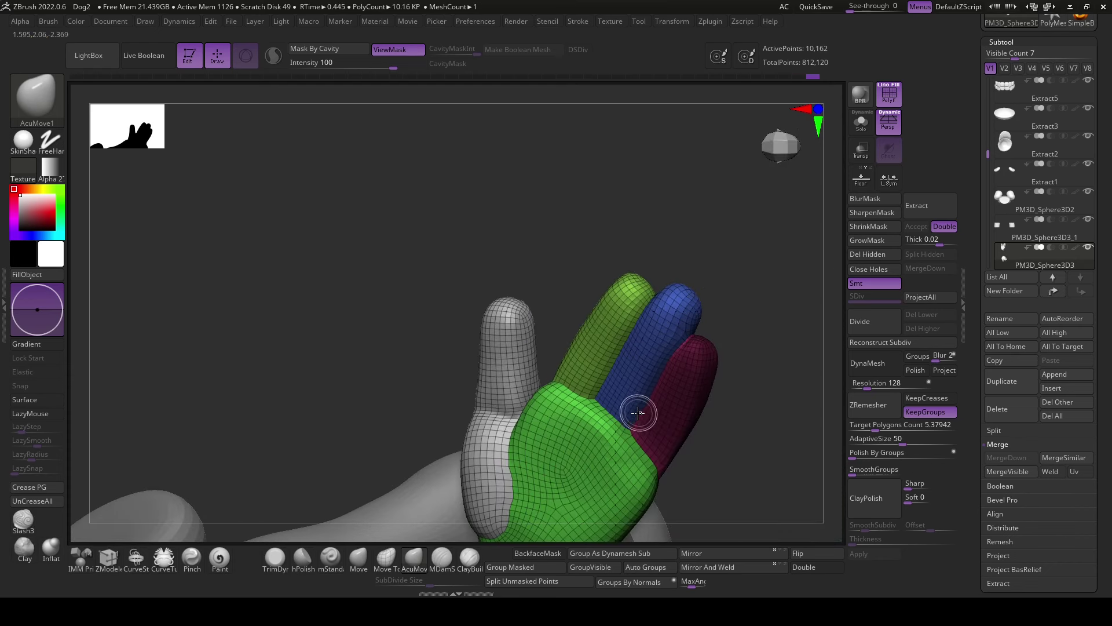
pyautogui.moveTo(638, 412); pyautogui.dragTo(598, 377)
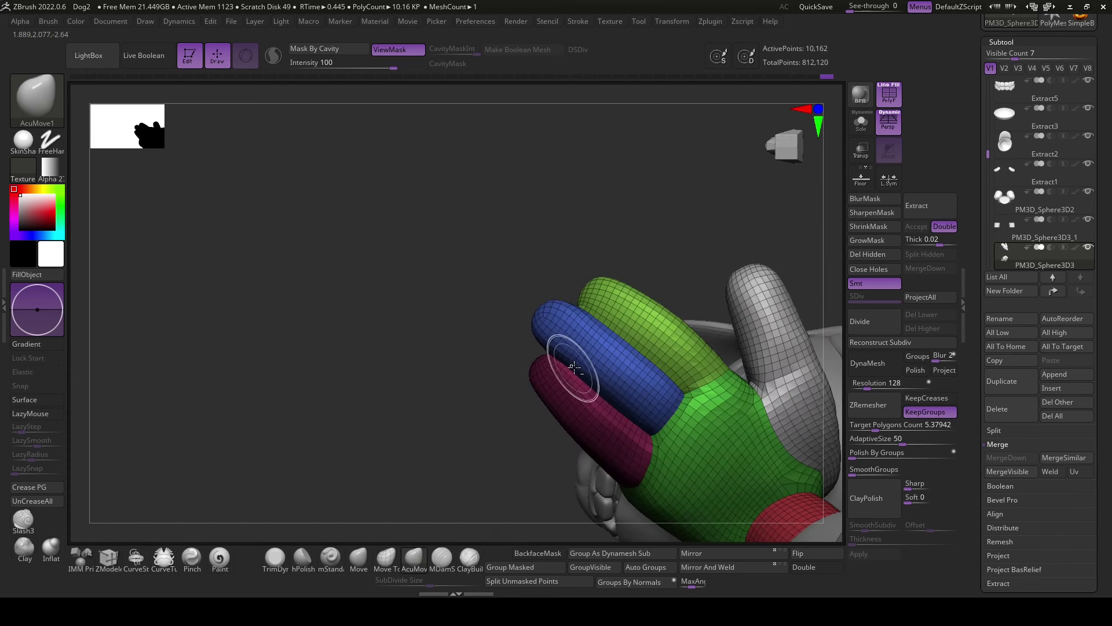
pyautogui.moveTo(647, 432); pyautogui.dragTo(576, 398)
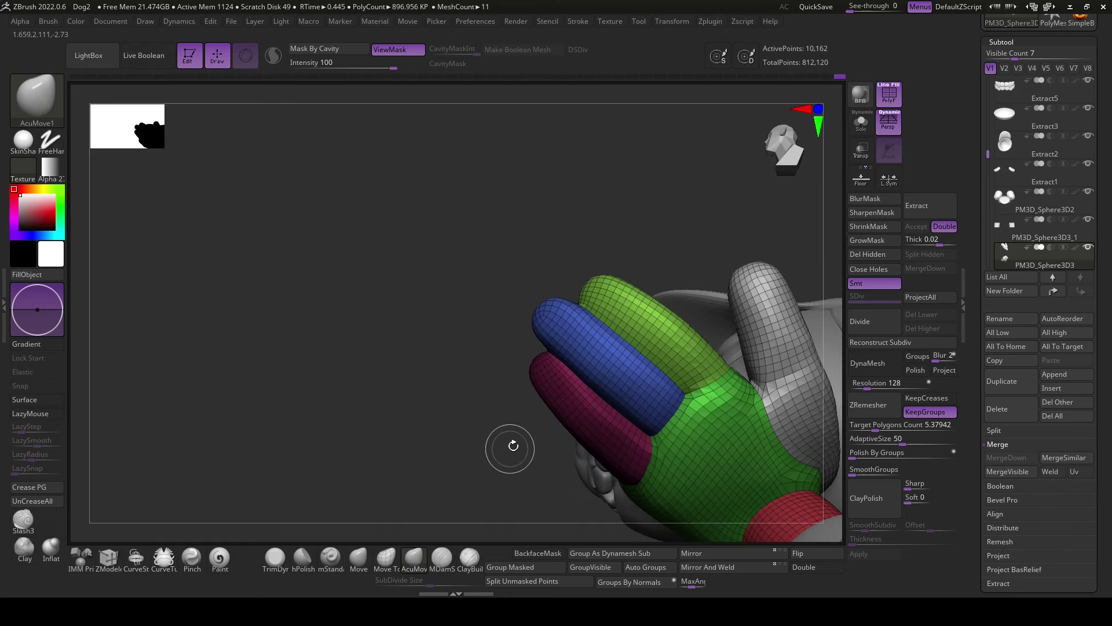
pyautogui.moveTo(659, 229)
pyautogui.mouseDown()
pyautogui.moveTo(757, 308)
pyautogui.moveTo(765, 368)
pyautogui.moveTo(597, 373)
pyautogui.moveTo(621, 386)
pyautogui.mouseUp()
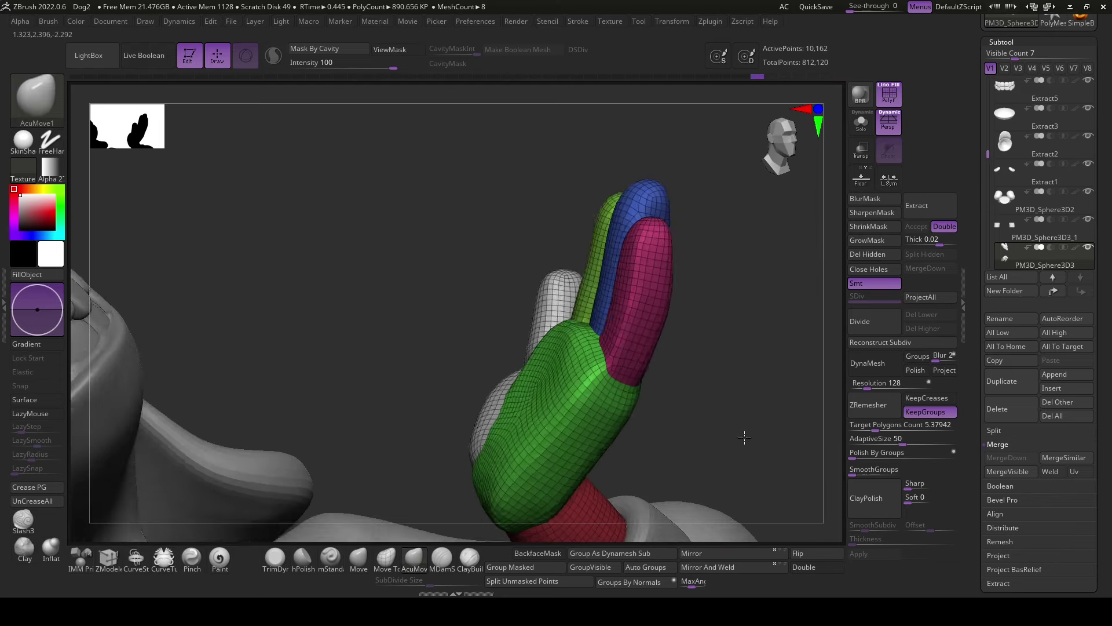
pyautogui.rightClick(621, 387)
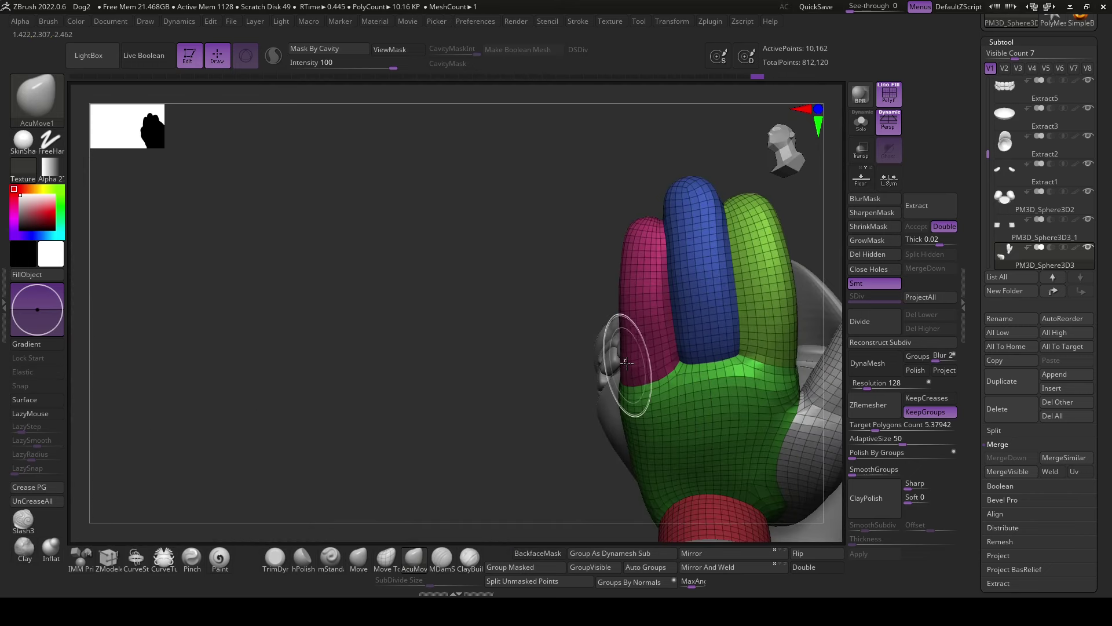
pyautogui.moveTo(622, 335)
pyautogui.mouseDown()
pyautogui.moveTo(671, 410)
pyautogui.moveTo(563, 403)
pyautogui.moveTo(646, 447)
pyautogui.moveTo(676, 405)
pyautogui.mouseUp()
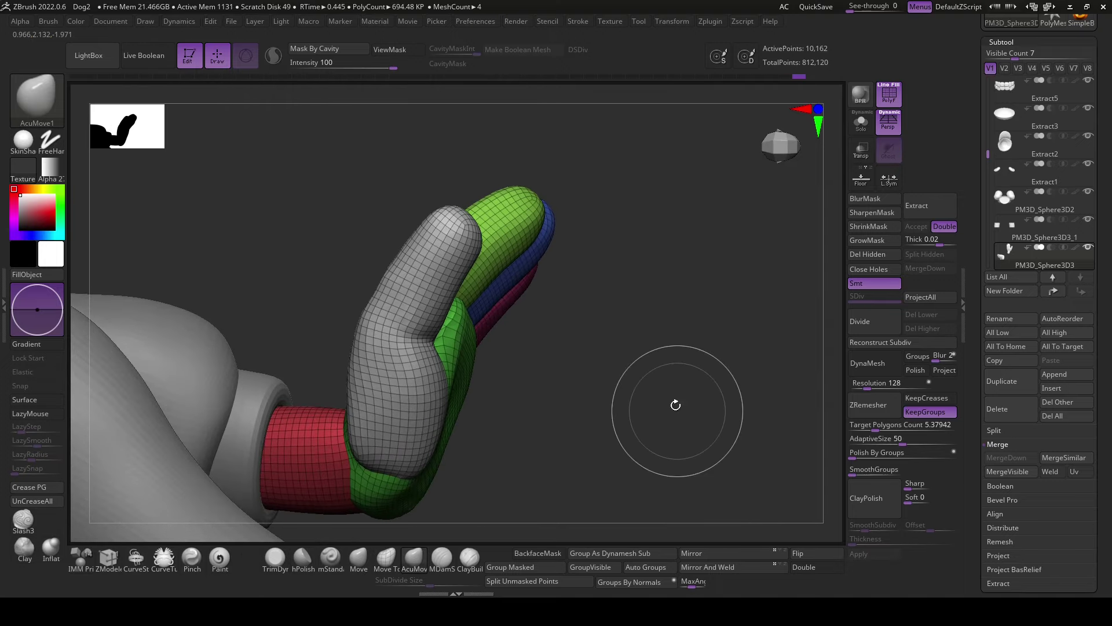
pyautogui.moveTo(579, 400); pyautogui.dragTo(708, 348)
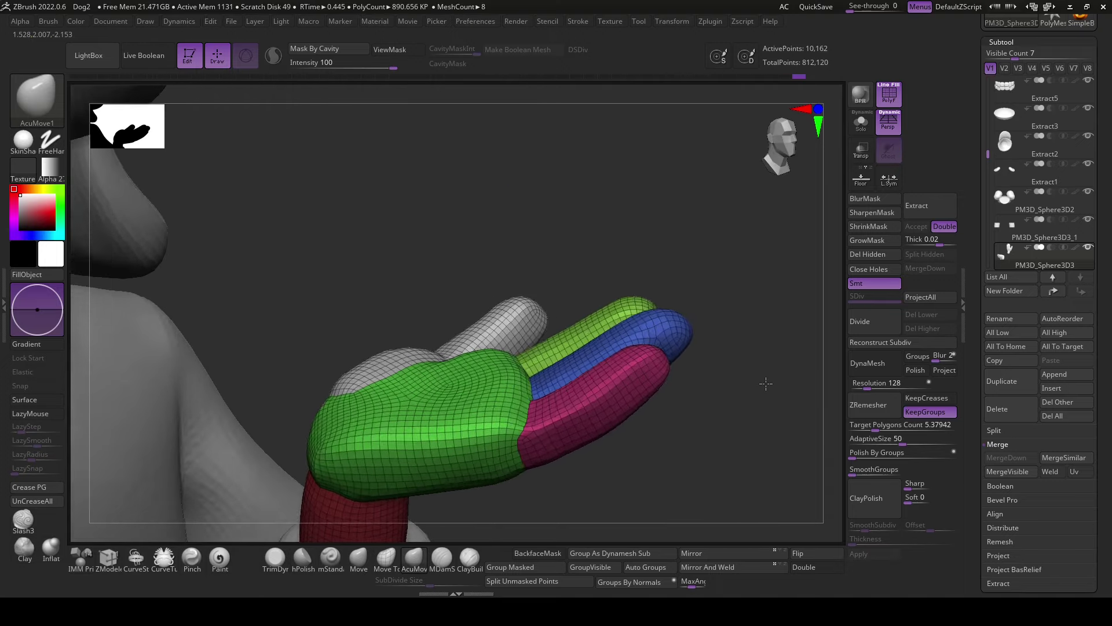
pyautogui.hotkey('shift', 'f')
pyautogui.moveTo(762, 318)
pyautogui.mouseDown()
pyautogui.moveTo(636, 309)
pyautogui.moveTo(638, 293)
pyautogui.moveTo(713, 340)
pyautogui.mouseUp()
# - Rotate one finger to a new angle with Transpose, pivoting at the finger
pyautogui.hotkey('ctrl', 'shift')
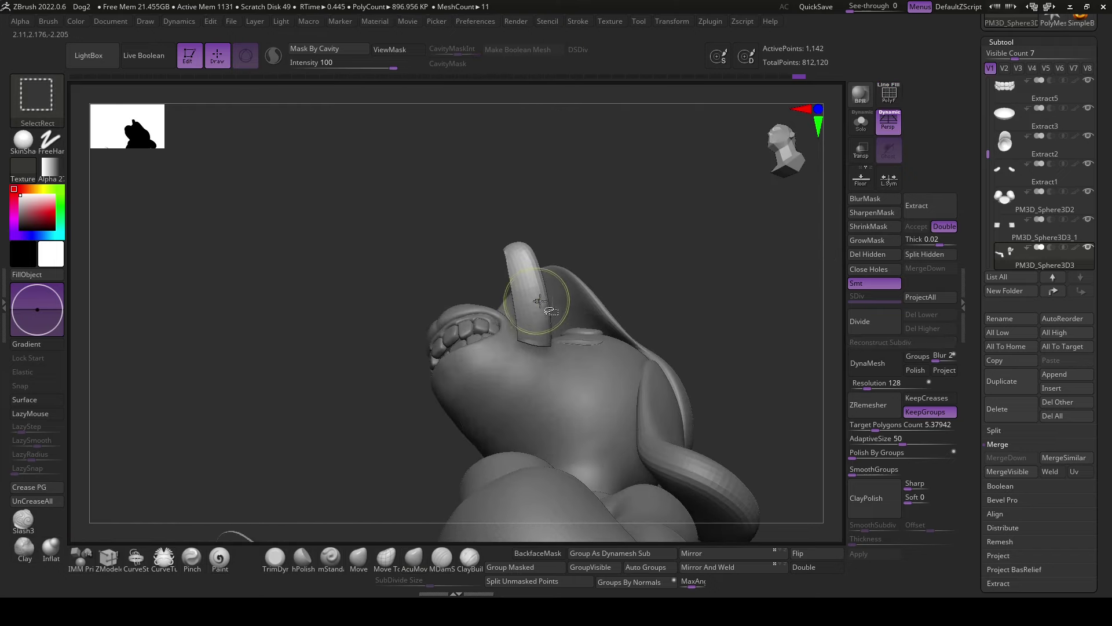
pyautogui.moveTo(681, 278)
pyautogui.mouseDown()
pyautogui.moveTo(737, 305)
pyautogui.moveTo(735, 335)
pyautogui.mouseUp()
pyautogui.press('r')
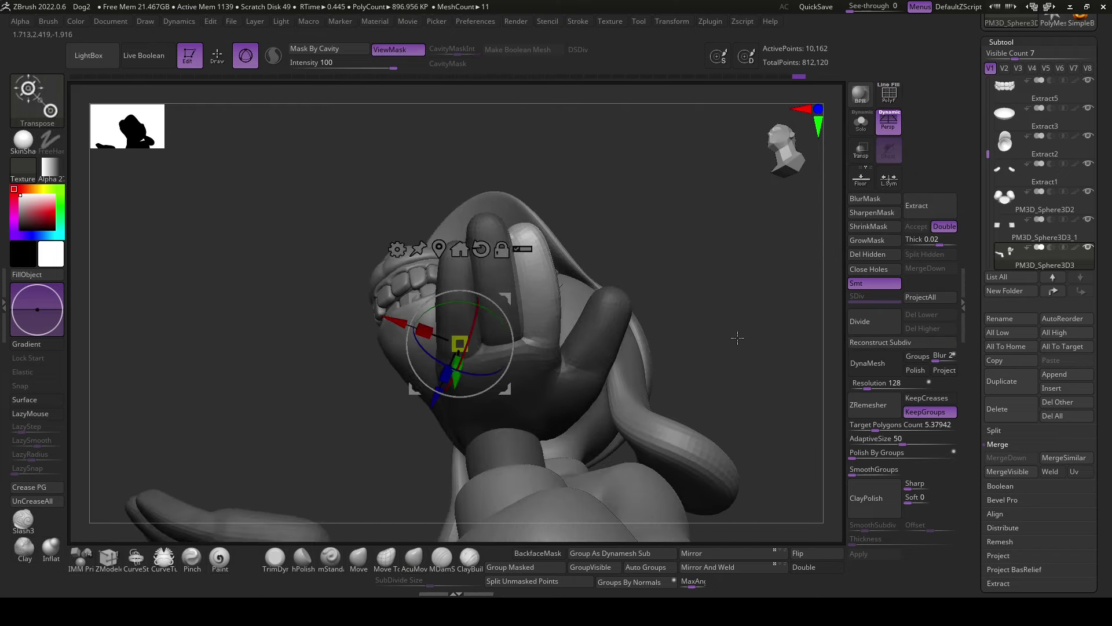
pyautogui.moveTo(572, 310); pyautogui.dragTo(778, 328)
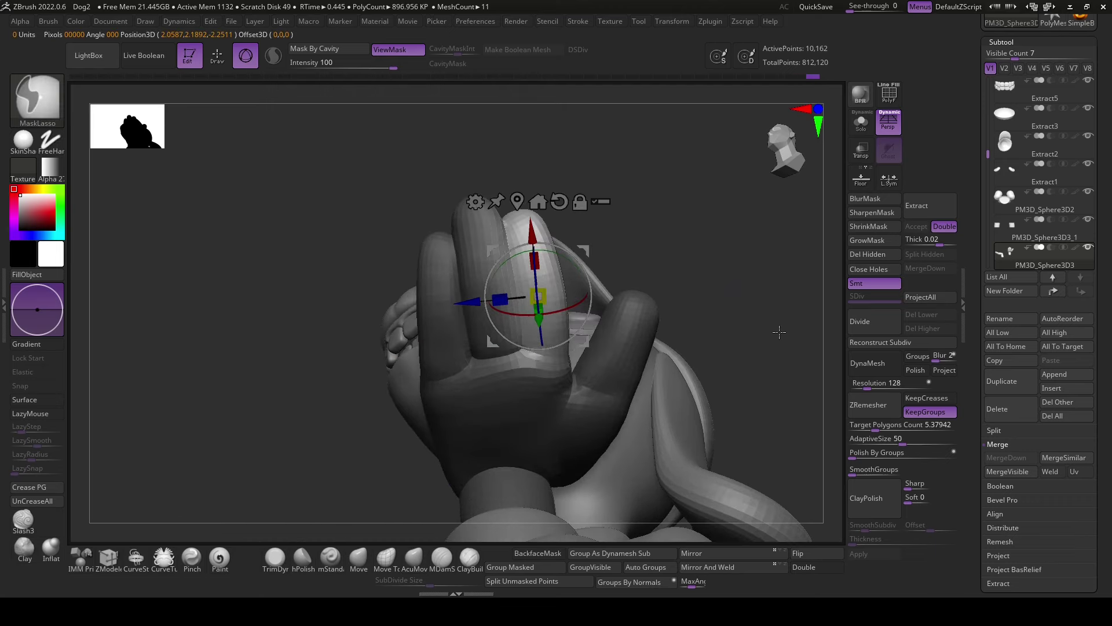
pyautogui.click(549, 294)
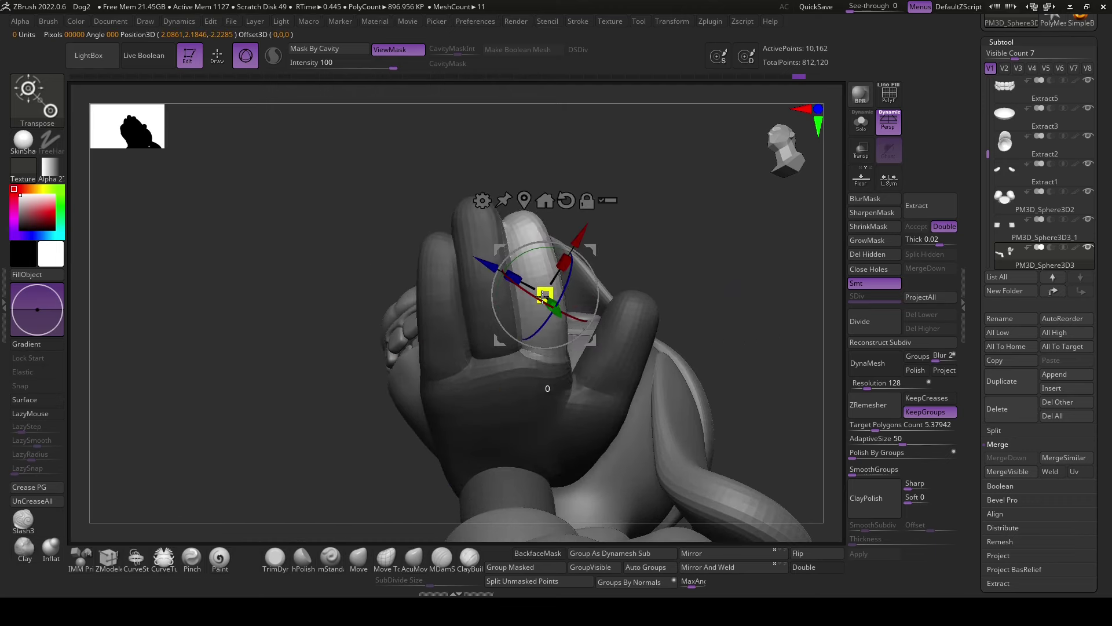
pyautogui.moveTo(593, 248); pyautogui.dragTo(732, 330)
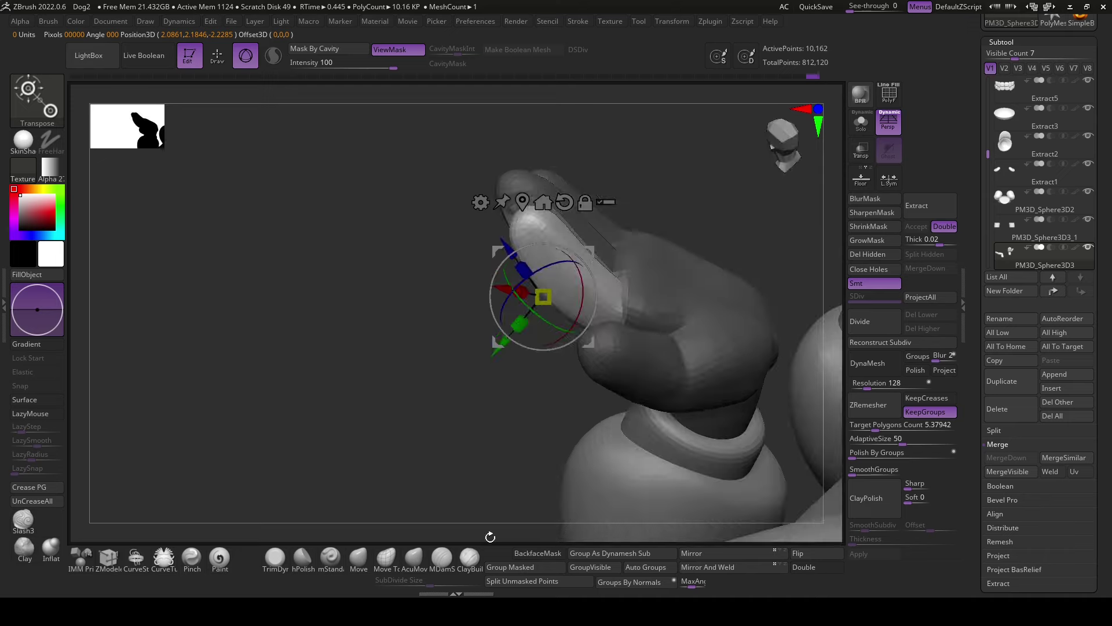
pyautogui.click(414, 557)
# - Smooth the surface of the rotated finger, checking it from below and front
pyautogui.keyDown('shift'); pyautogui.moveTo(445, 459); pyautogui.dragTo(640, 311); pyautogui.keyUp('shift')
pyautogui.moveTo(603, 370); pyautogui.dragTo(603, 315)
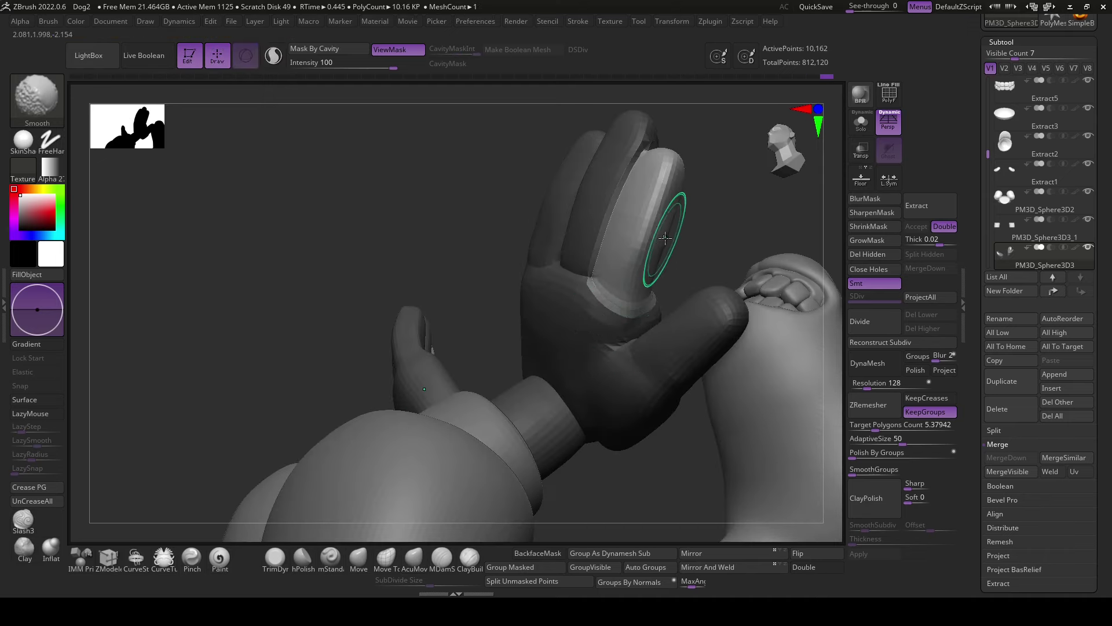
pyautogui.moveTo(708, 187)
pyautogui.mouseDown()
pyautogui.moveTo(667, 169)
pyautogui.moveTo(661, 191)
pyautogui.moveTo(545, 285)
pyautogui.moveTo(670, 287)
pyautogui.moveTo(727, 231)
pyautogui.mouseUp()
pyautogui.moveTo(571, 261); pyautogui.dragTo(540, 271)
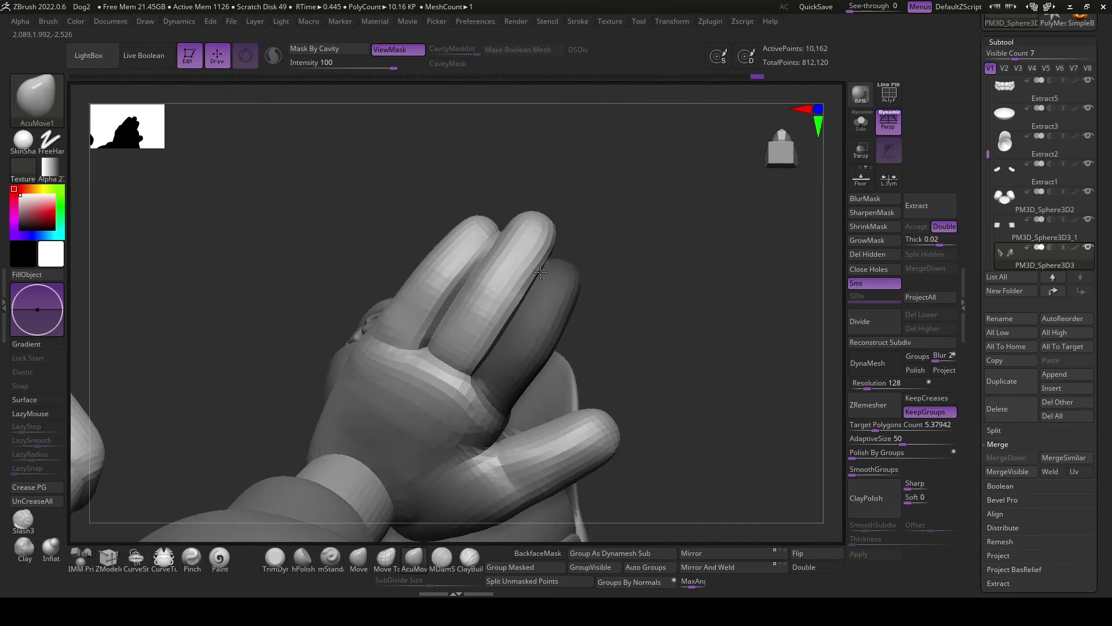
pyautogui.moveTo(602, 327); pyautogui.dragTo(641, 315)
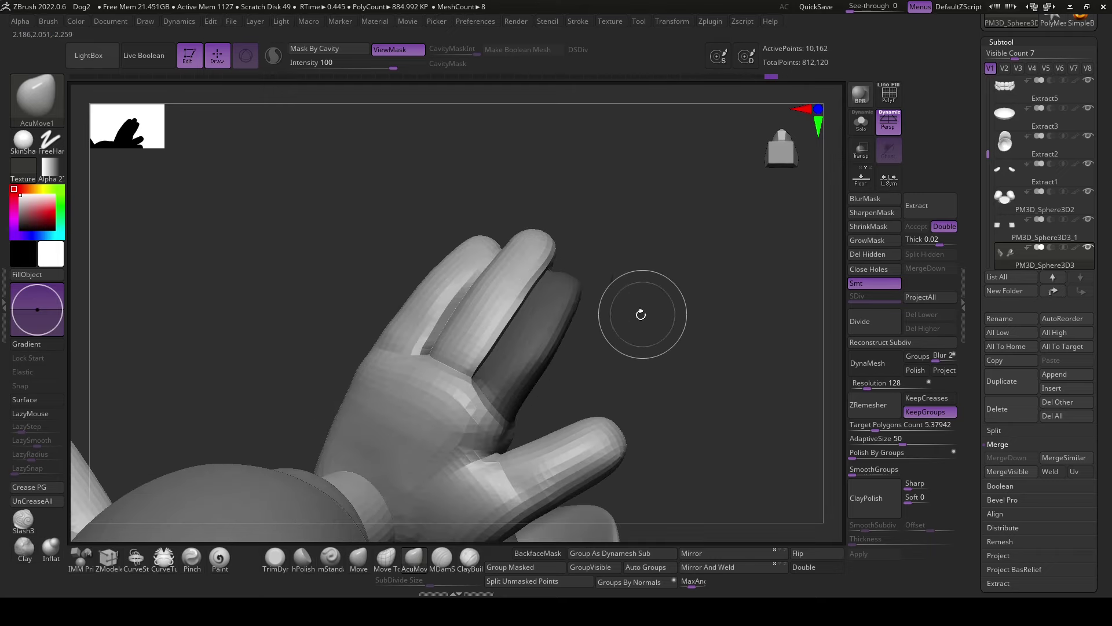
# - Smooth the crease between the fingers and inspect them side-on
pyautogui.rightClick(452, 366)
pyautogui.keyDown('shift'); pyautogui.moveTo(452, 366); pyautogui.dragTo(439, 366); pyautogui.keyUp('shift')
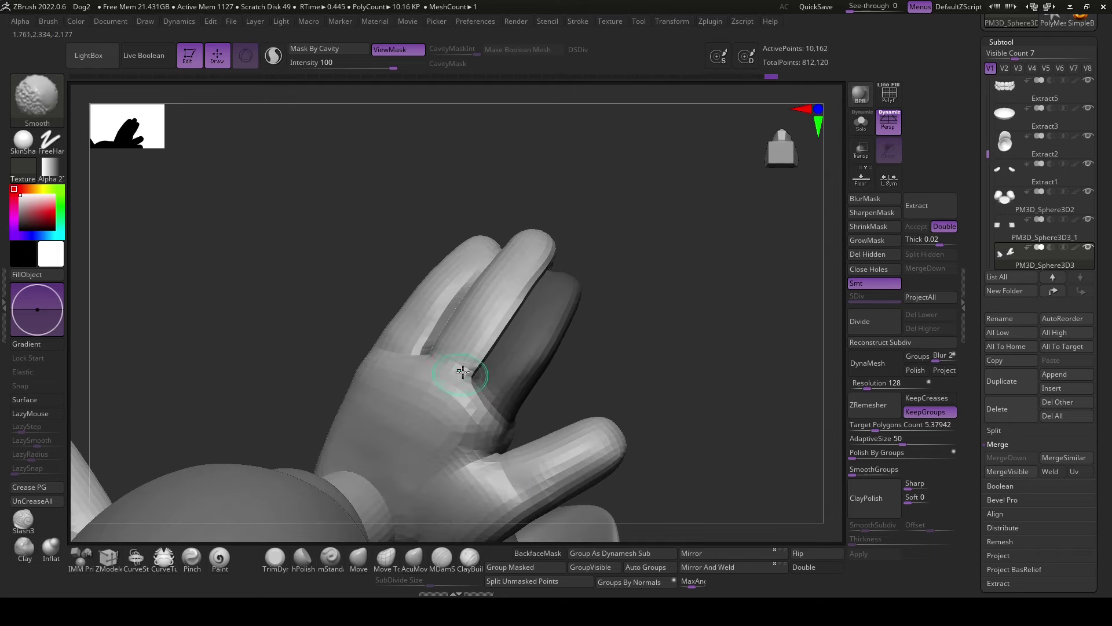
pyautogui.moveTo(463, 371); pyautogui.dragTo(489, 384, button='right')
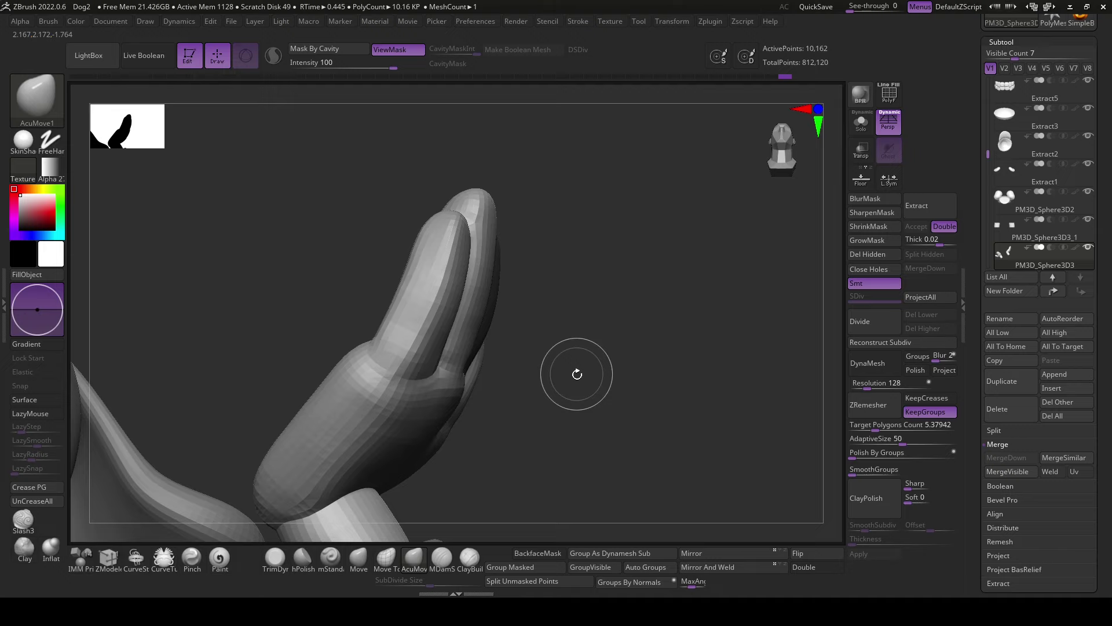
pyautogui.moveTo(577, 374); pyautogui.dragTo(464, 377)
pyautogui.moveTo(389, 423); pyautogui.dragTo(450, 380)
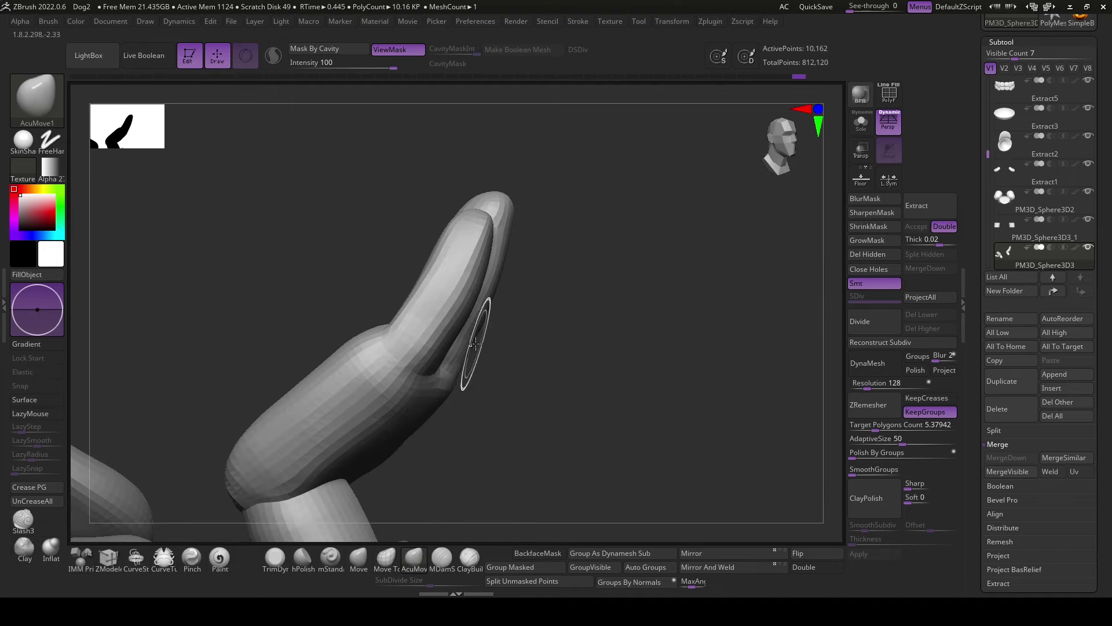
pyautogui.moveTo(485, 321)
pyautogui.mouseDown()
pyautogui.moveTo(501, 324)
pyautogui.moveTo(511, 293)
pyautogui.moveTo(427, 397)
pyautogui.mouseUp()
# - Mask the index finger, invert the mask, and shrink it on the finger
pyautogui.moveTo(377, 427); pyautogui.dragTo(496, 340)
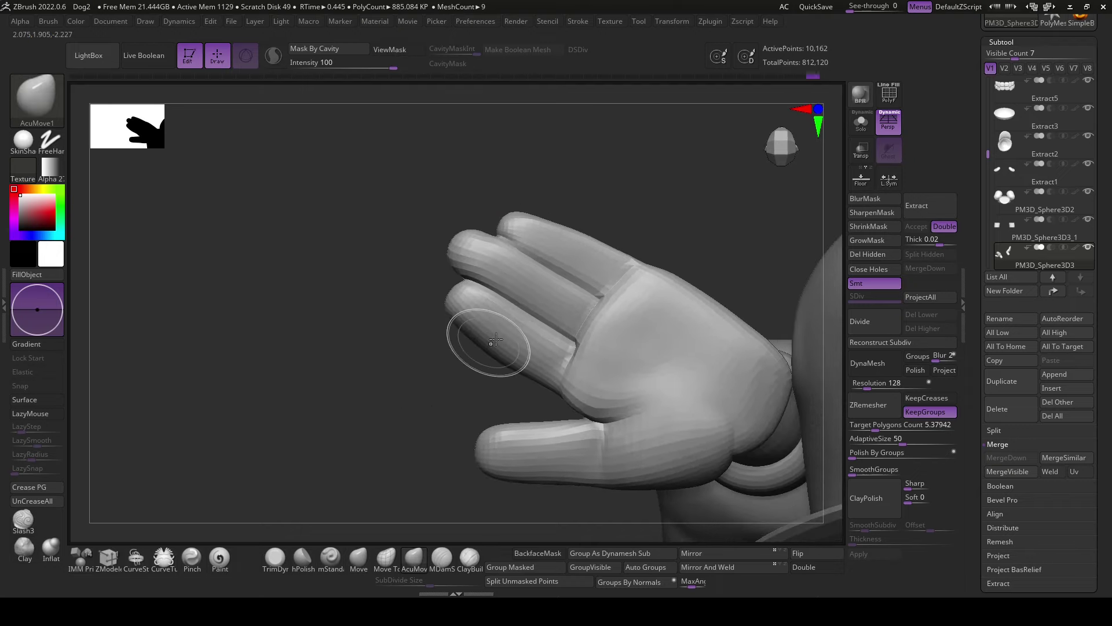
pyautogui.keyDown('ctrl'); pyautogui.click(497, 348); pyautogui.keyUp('ctrl')
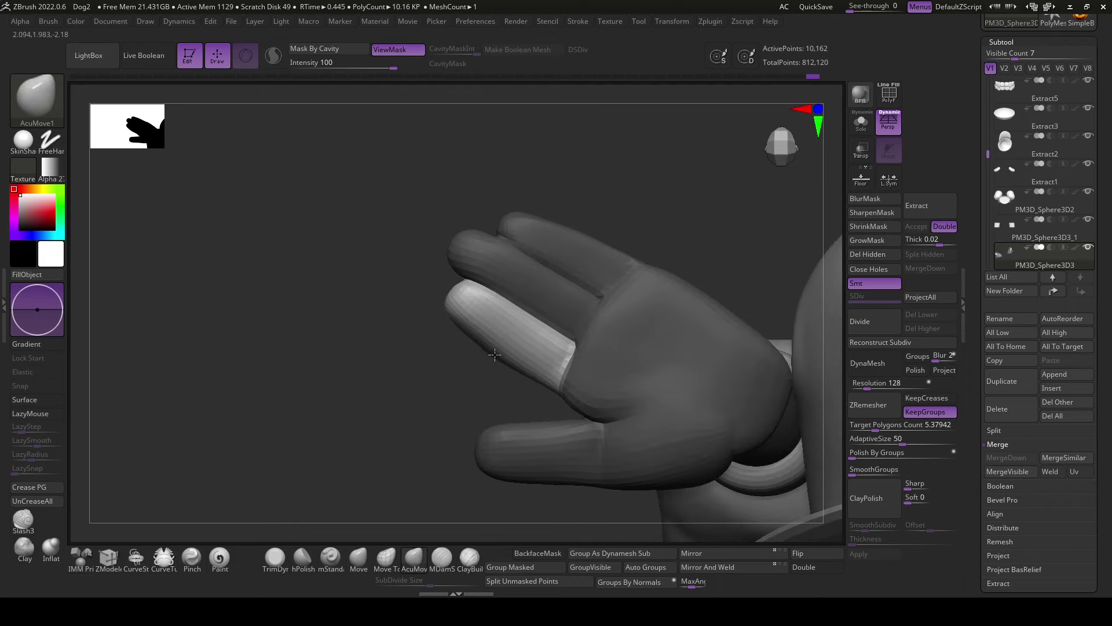
pyautogui.keyDown('ctrl'); pyautogui.click(417, 365); pyautogui.keyUp('ctrl')
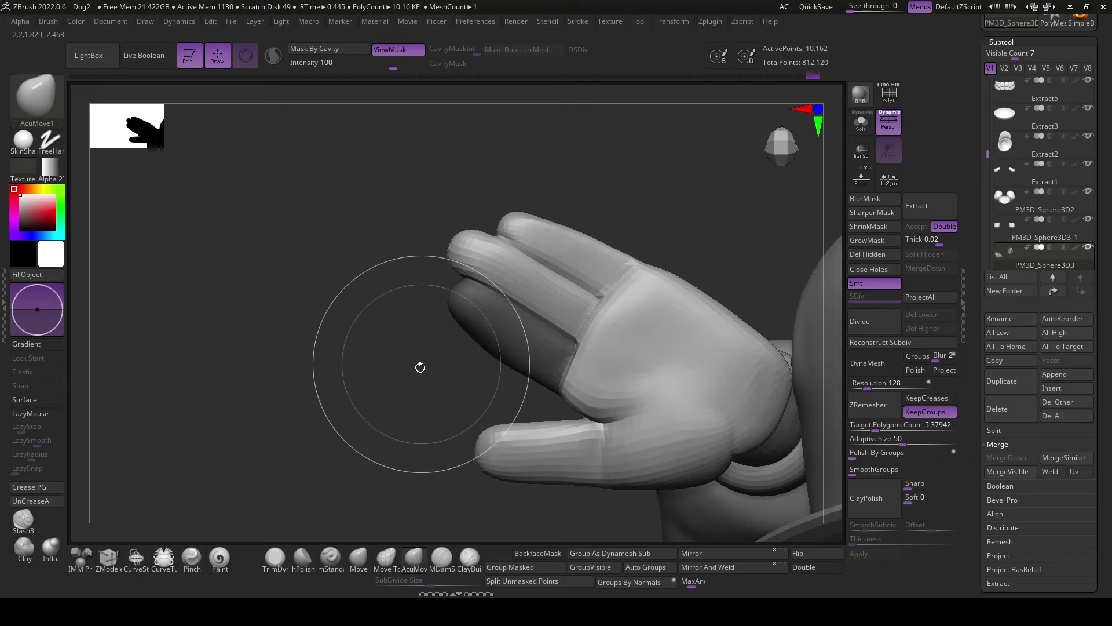
pyautogui.click(869, 226)
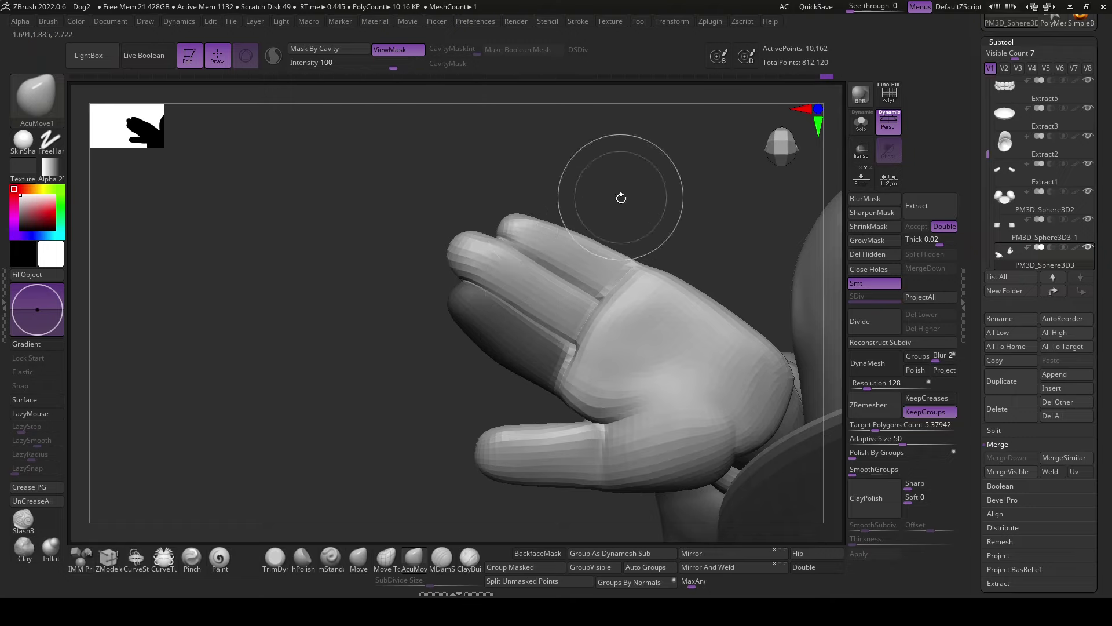
# - Inspect the knuckles, back of hand and arm, then smooth the wrist surface
pyautogui.moveTo(611, 198)
pyautogui.mouseDown()
pyautogui.moveTo(605, 309)
pyautogui.moveTo(487, 307)
pyautogui.mouseUp()
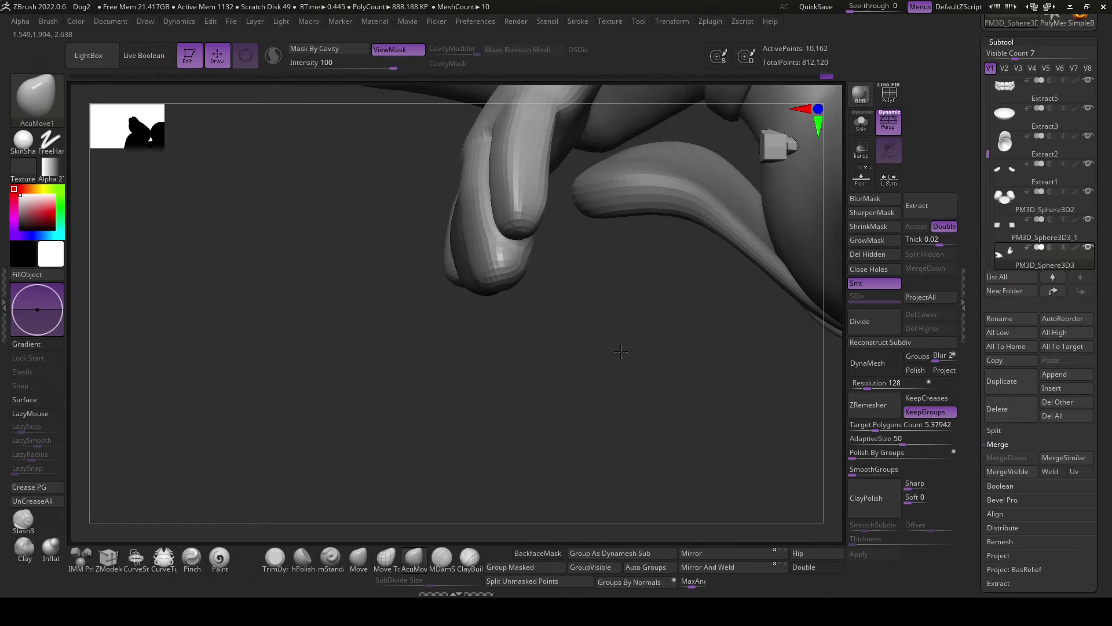
pyautogui.moveTo(503, 387); pyautogui.dragTo(547, 272)
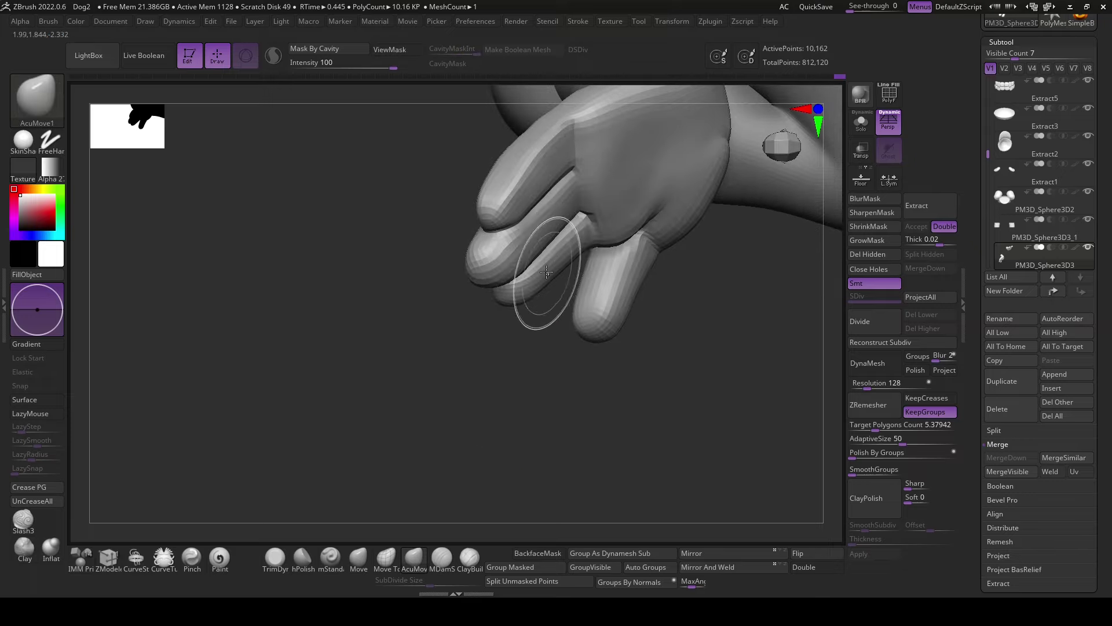
pyautogui.moveTo(521, 359)
pyautogui.mouseDown()
pyautogui.moveTo(561, 265)
pyautogui.moveTo(545, 218)
pyautogui.moveTo(631, 134)
pyautogui.moveTo(711, 206)
pyautogui.moveTo(795, 200)
pyautogui.moveTo(729, 301)
pyautogui.mouseUp()
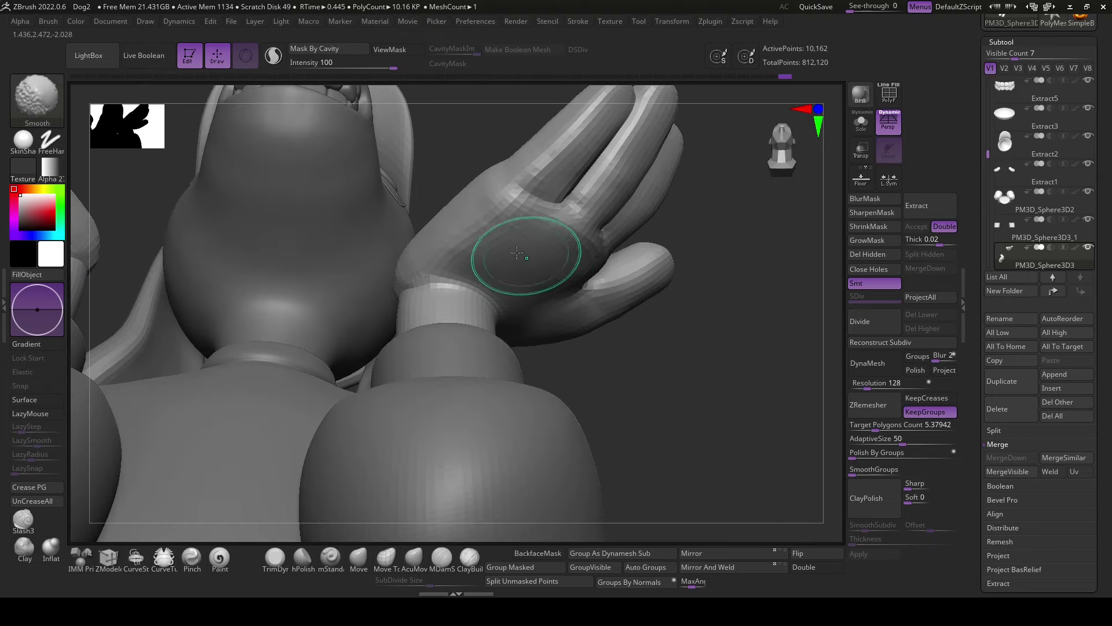
pyautogui.moveTo(517, 253)
pyautogui.mouseDown()
pyautogui.moveTo(698, 412)
pyautogui.moveTo(324, 294)
pyautogui.moveTo(551, 311)
pyautogui.moveTo(313, 261)
pyautogui.mouseUp()
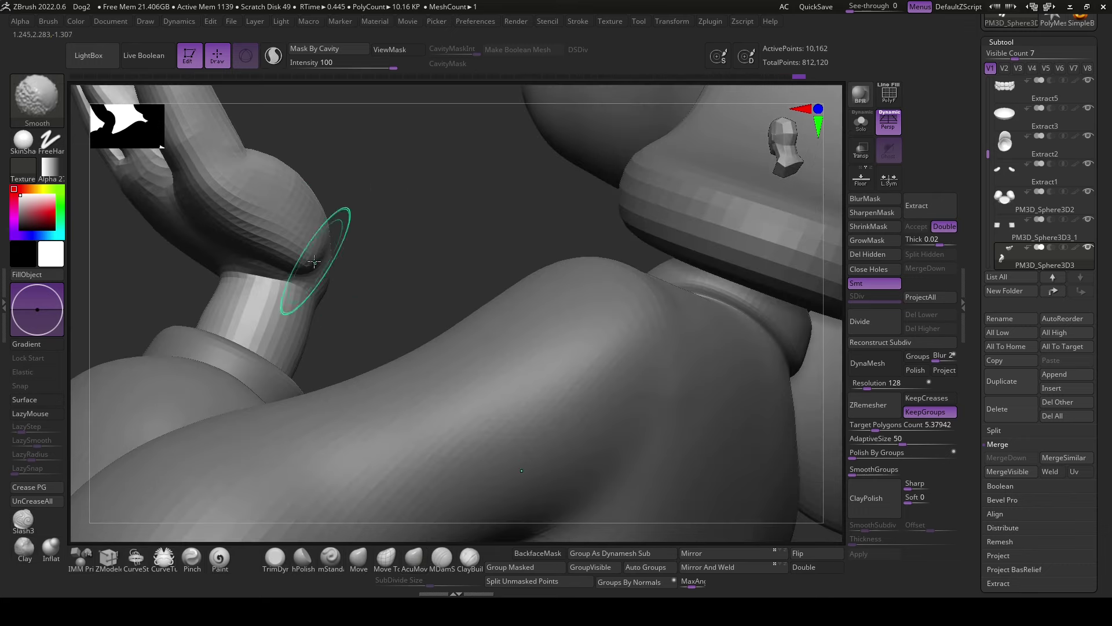
pyautogui.moveTo(210, 235)
pyautogui.mouseDown()
pyautogui.moveTo(489, 258)
pyautogui.moveTo(397, 385)
pyautogui.mouseUp()
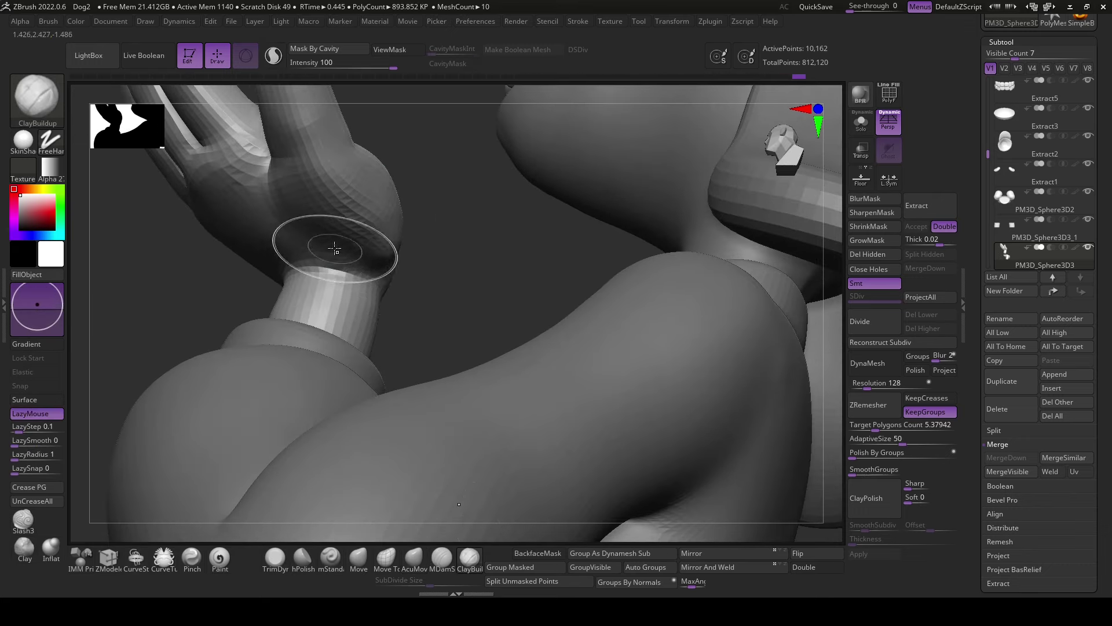
pyautogui.keyDown('shift'); pyautogui.moveTo(335, 248); pyautogui.dragTo(314, 218); pyautogui.keyUp('shift')
# - Bulk up the paw and lower finger with ClayBuildup strokes
pyautogui.moveTo(390, 258)
pyautogui.mouseDown()
pyautogui.moveTo(437, 268)
pyautogui.moveTo(410, 248)
pyautogui.moveTo(447, 278)
pyautogui.moveTo(560, 276)
pyautogui.moveTo(558, 254)
pyautogui.moveTo(707, 229)
pyautogui.mouseUp()
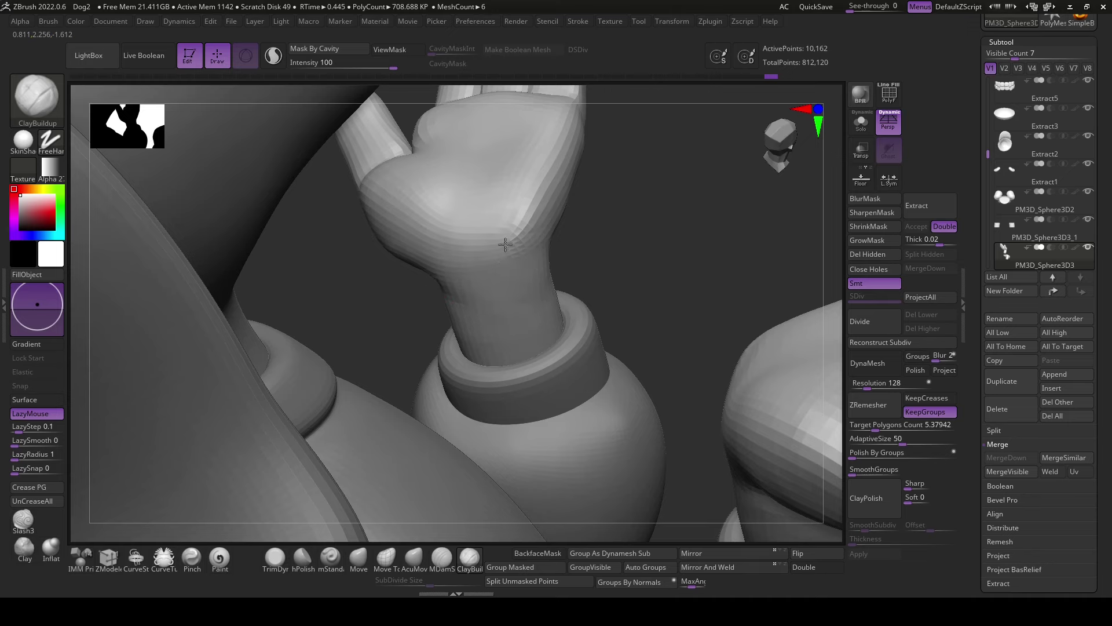
pyautogui.moveTo(566, 319)
pyautogui.mouseDown()
pyautogui.moveTo(795, 236)
pyautogui.moveTo(372, 348)
pyautogui.mouseUp()
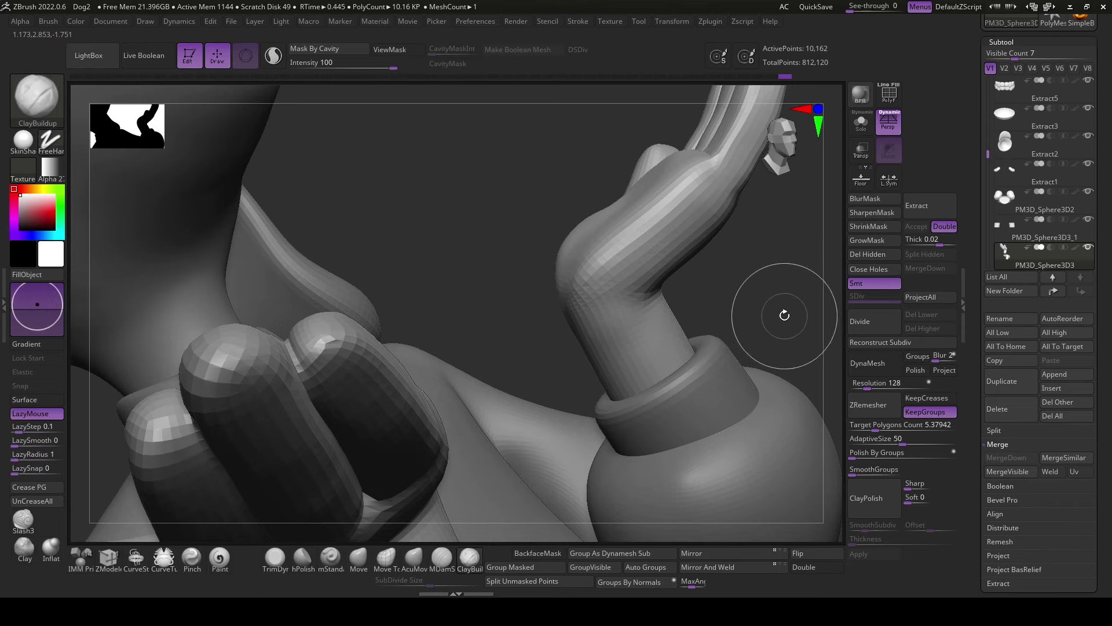
pyautogui.moveTo(784, 315)
pyautogui.mouseDown()
pyautogui.moveTo(722, 318)
pyautogui.moveTo(770, 323)
pyautogui.moveTo(356, 442)
pyautogui.moveTo(365, 449)
pyautogui.moveTo(335, 464)
pyautogui.mouseUp()
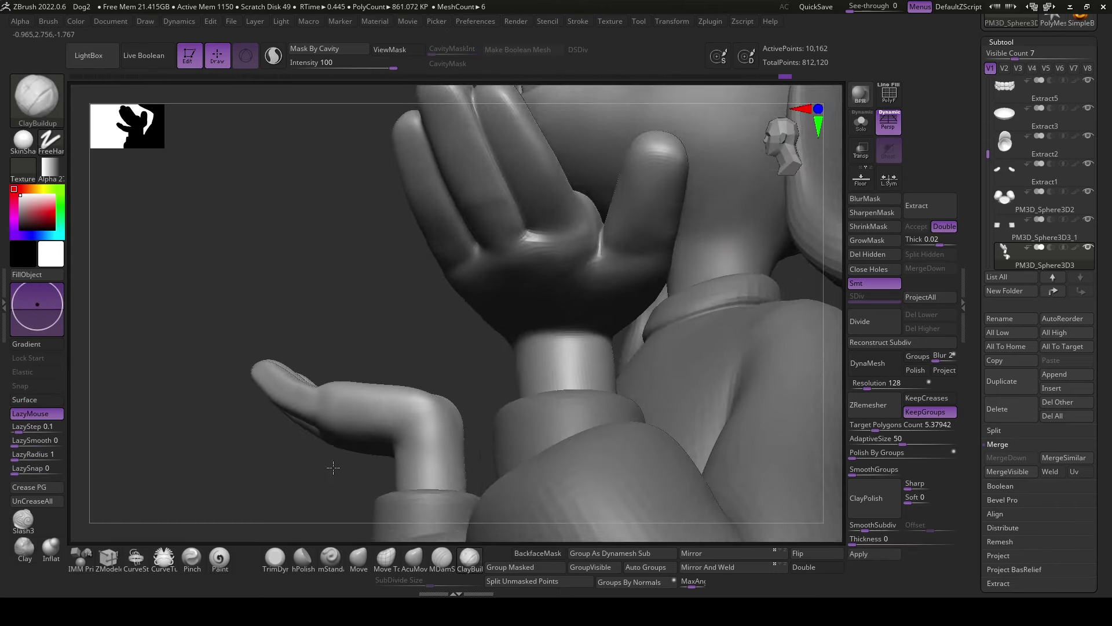
pyautogui.press('space')
pyautogui.press('space')
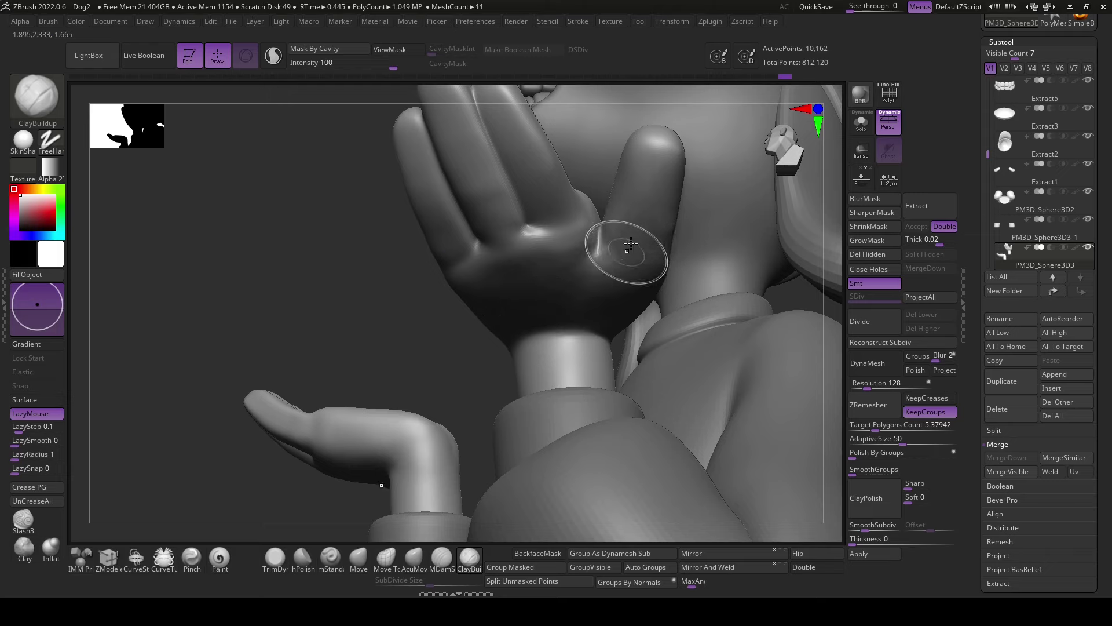
pyautogui.moveTo(630, 243)
pyautogui.mouseDown()
pyautogui.moveTo(630, 271)
pyautogui.moveTo(485, 288)
pyautogui.moveTo(330, 484)
pyautogui.moveTo(416, 448)
pyautogui.mouseUp()
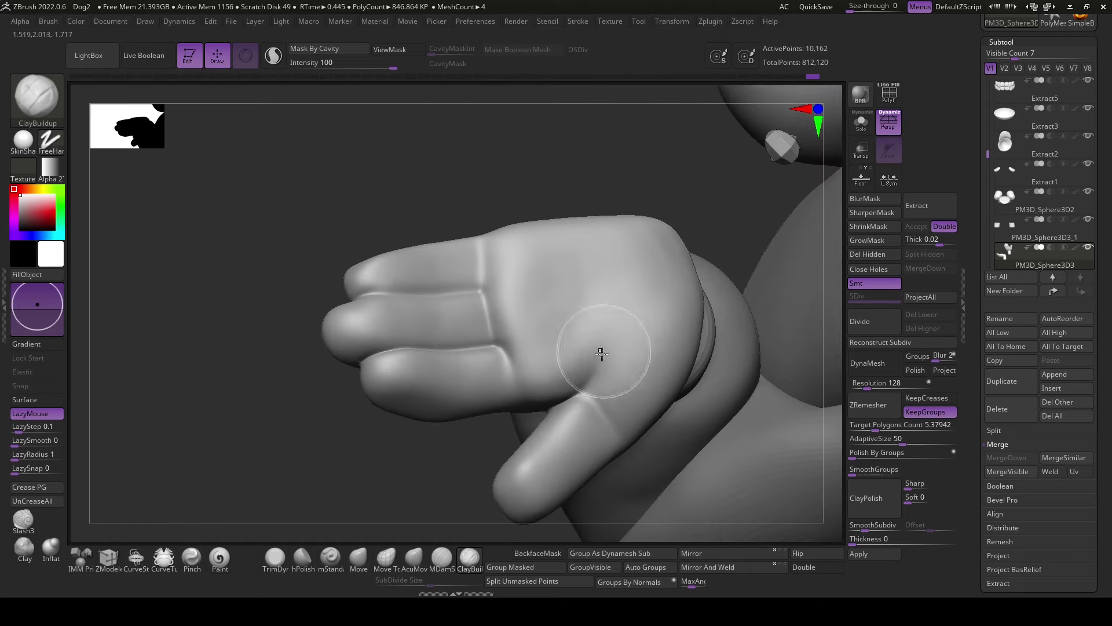
pyautogui.moveTo(598, 350); pyautogui.dragTo(554, 398)
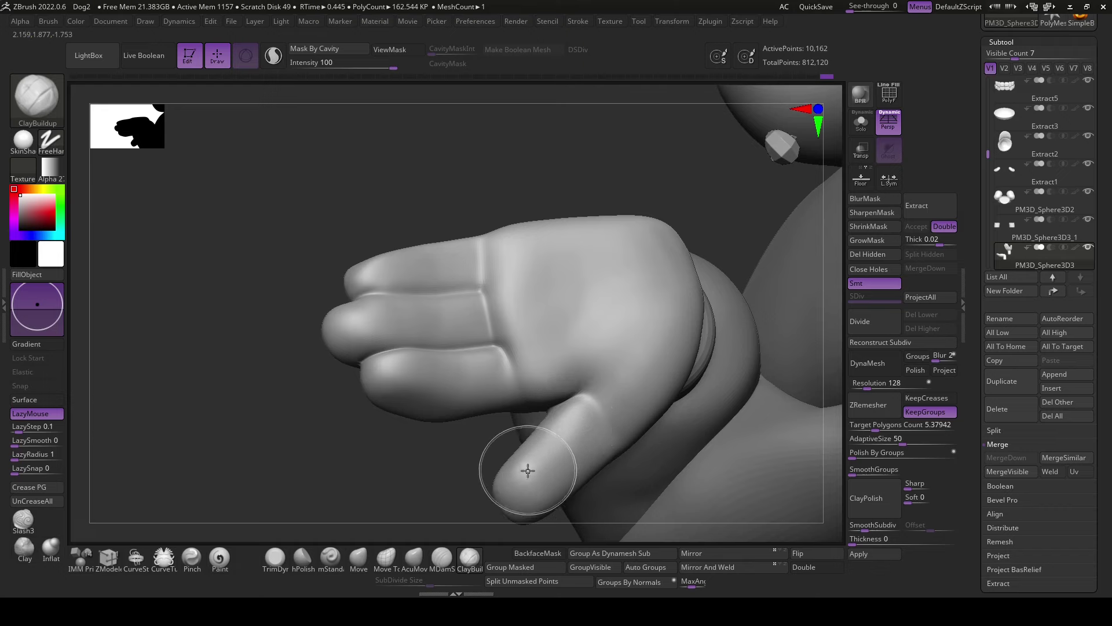
pyautogui.moveTo(424, 470); pyautogui.dragTo(454, 257)
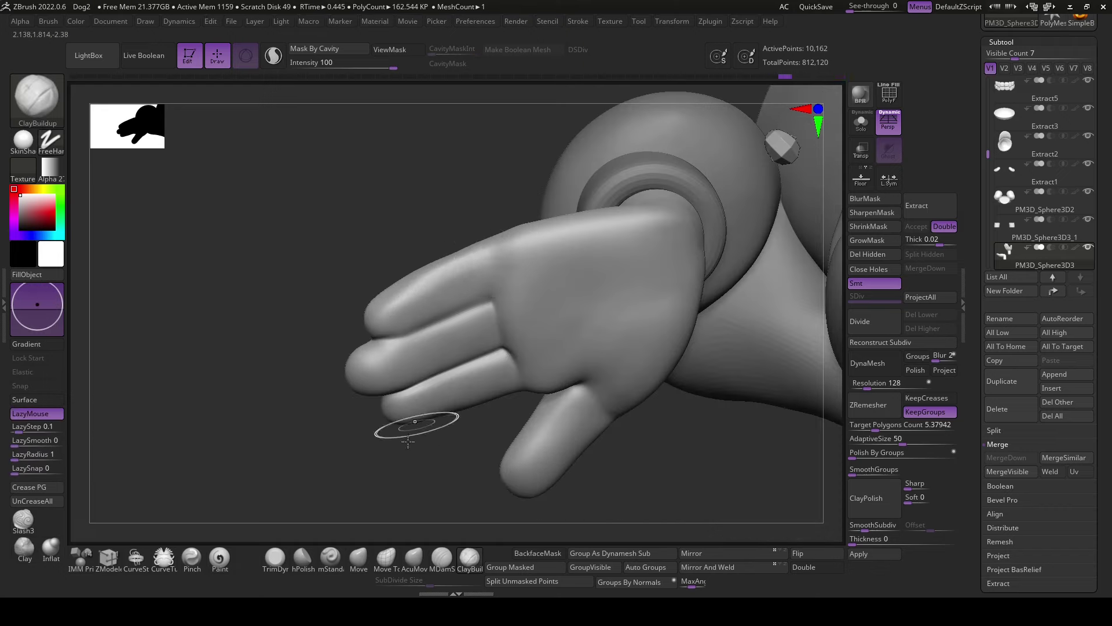
pyautogui.moveTo(410, 427); pyautogui.dragTo(526, 231)
pyautogui.moveTo(638, 370)
pyautogui.mouseDown()
pyautogui.moveTo(652, 401)
pyautogui.moveTo(672, 330)
pyautogui.mouseUp()
# - Subdivide the hand, step down to SDiv 2, and bring the palm face-on
pyautogui.click(876, 555)
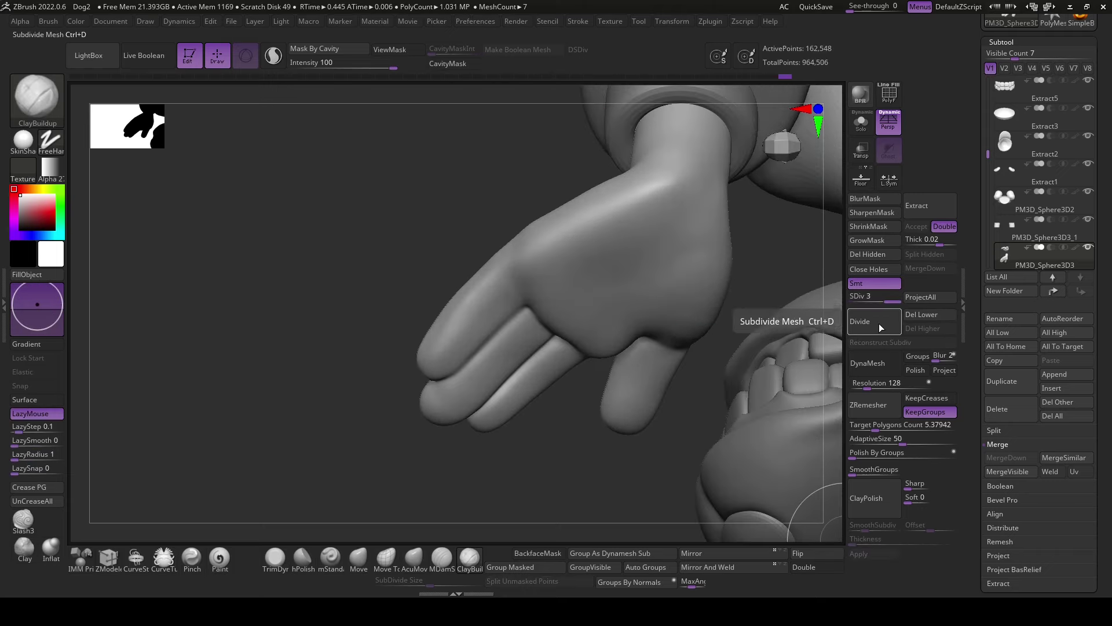
pyautogui.moveTo(873, 301); pyautogui.dragTo(871, 302)
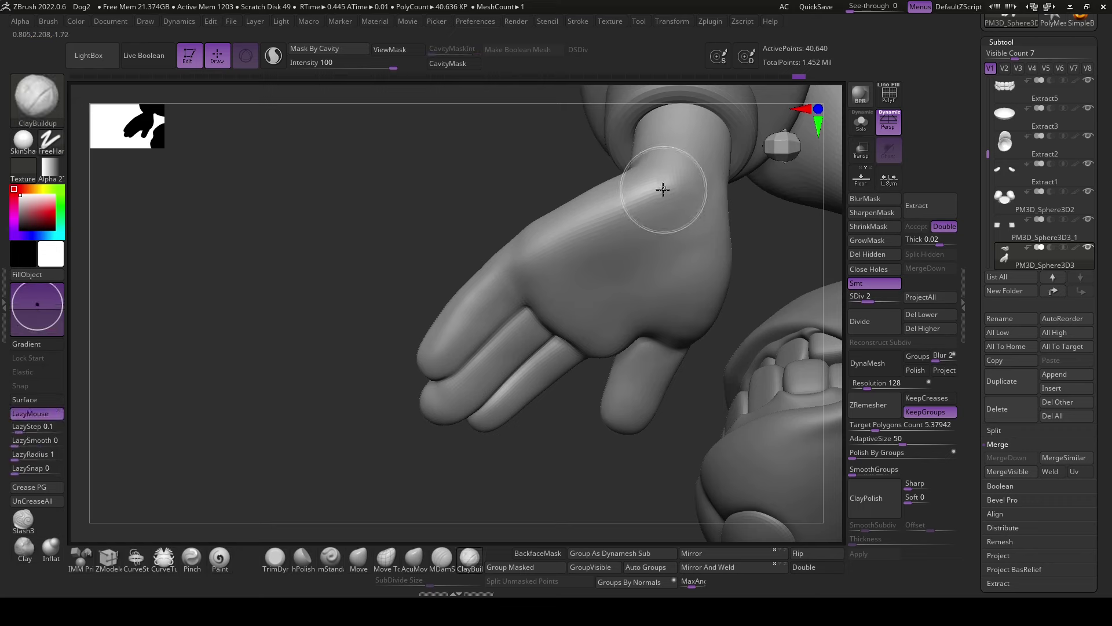
pyautogui.moveTo(394, 450)
pyautogui.mouseDown()
pyautogui.moveTo(554, 384)
pyautogui.moveTo(566, 467)
pyautogui.moveTo(506, 324)
pyautogui.mouseUp()
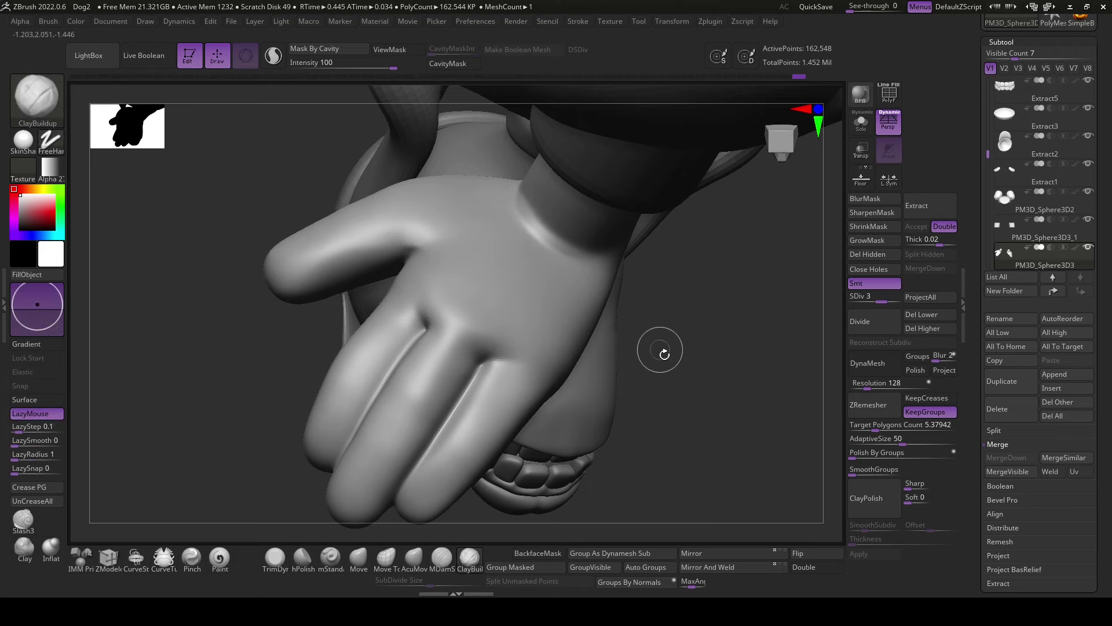
pyautogui.moveTo(663, 350); pyautogui.dragTo(687, 394)
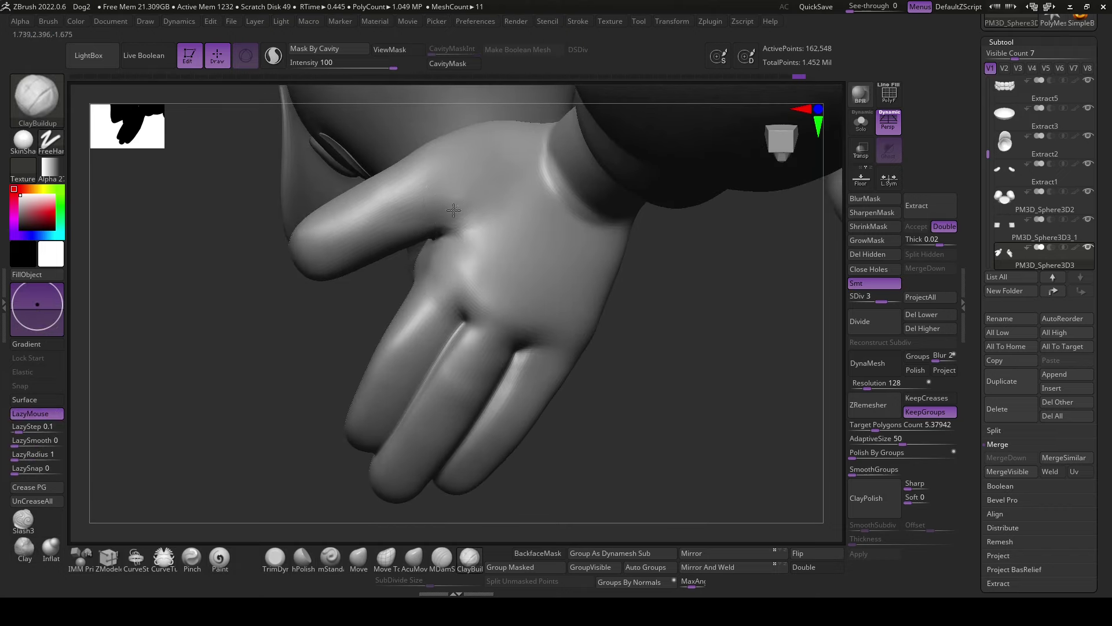
pyautogui.moveTo(447, 193); pyautogui.dragTo(503, 260)
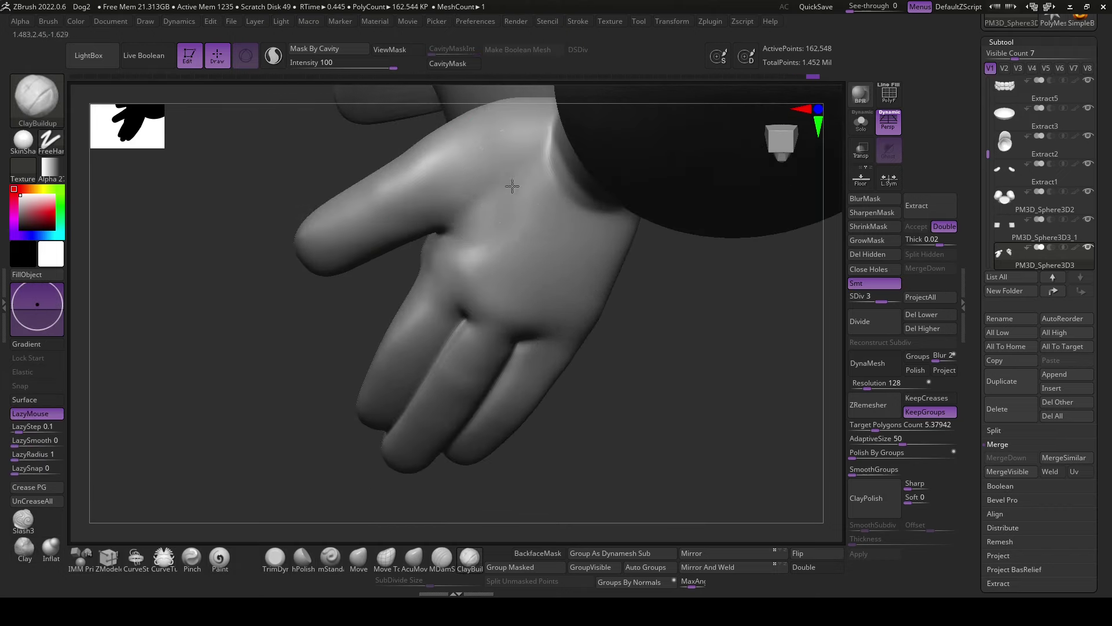
# - Build up the palm, smooth the fingers on the back, and add a wrist ridge
pyautogui.moveTo(512, 186); pyautogui.dragTo(458, 234)
pyautogui.press('shift')
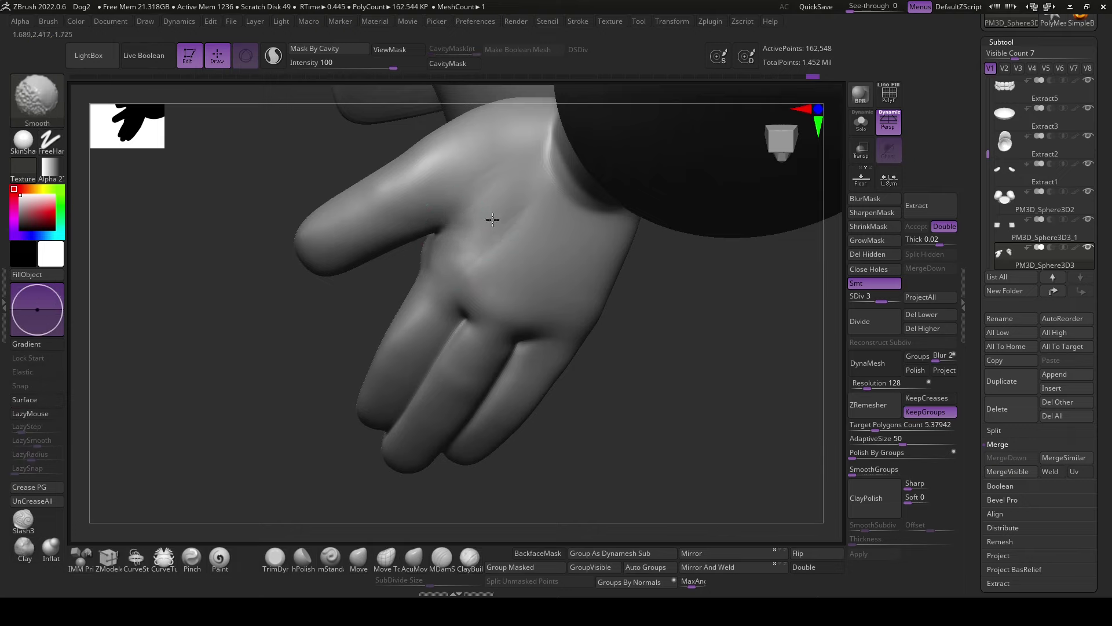
pyautogui.moveTo(505, 254); pyautogui.dragTo(532, 295, button='right')
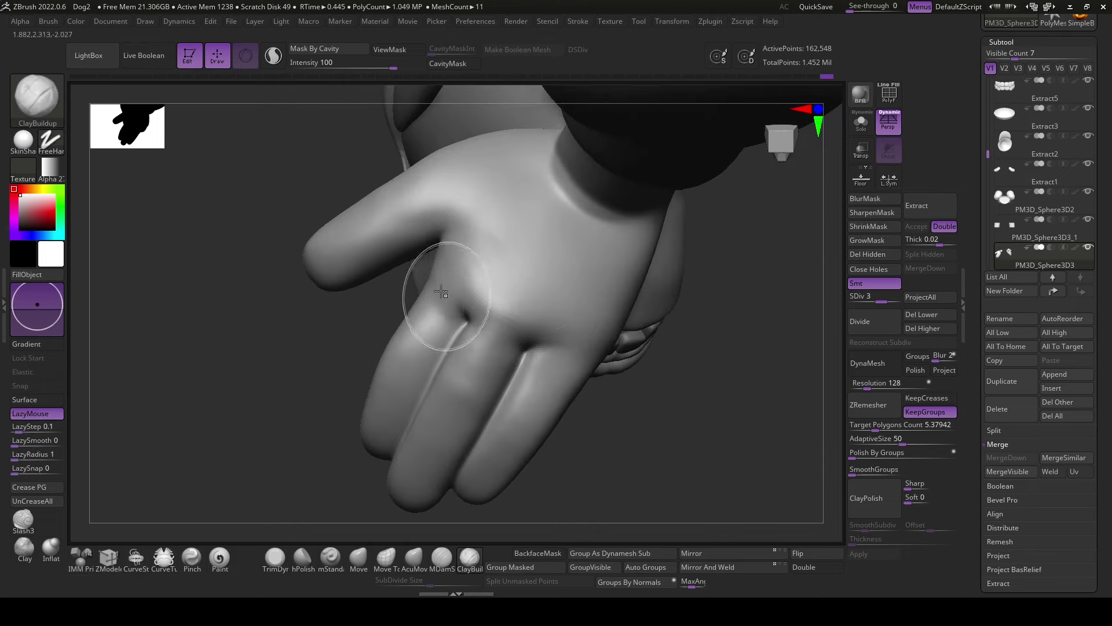
pyautogui.moveTo(323, 348)
pyautogui.mouseDown(button='right')
pyautogui.moveTo(420, 270)
pyautogui.moveTo(568, 340)
pyautogui.mouseUp(button='right')
pyautogui.press('shift')
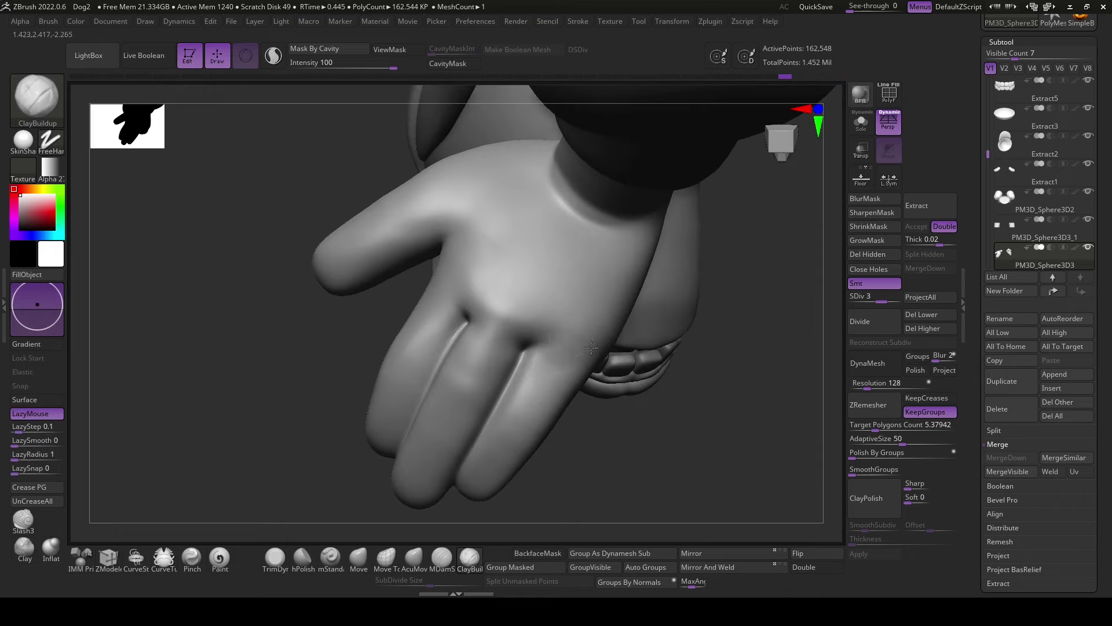
pyautogui.moveTo(496, 398)
pyautogui.mouseDown(button='right')
pyautogui.moveTo(638, 472)
pyautogui.moveTo(499, 371)
pyautogui.mouseUp(button='right')
pyautogui.press('shift')
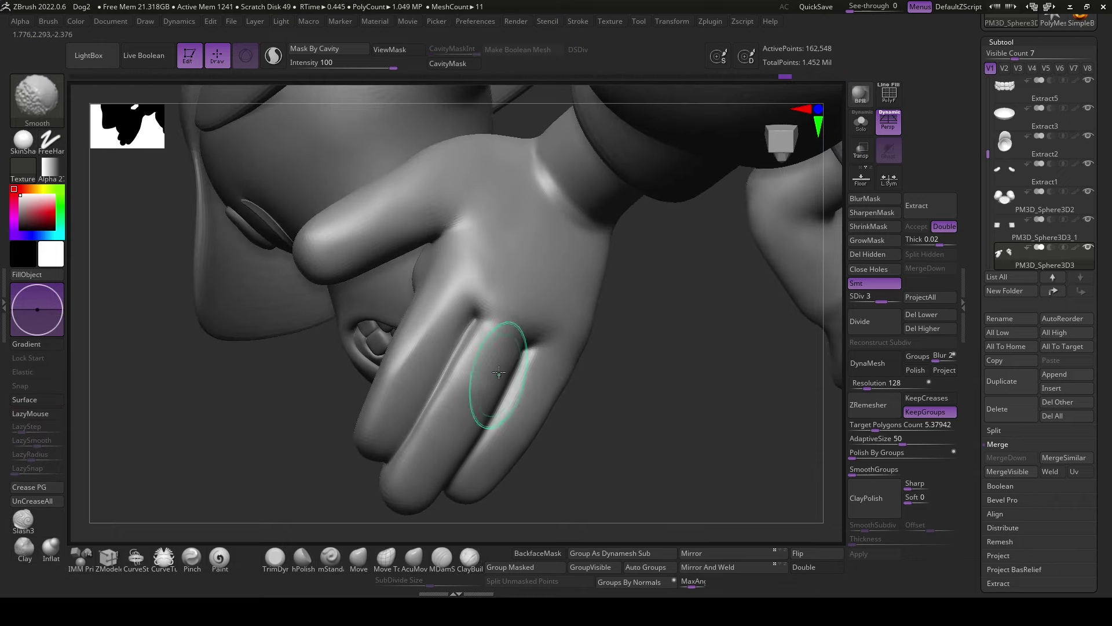
pyautogui.moveTo(629, 271); pyautogui.dragTo(664, 250)
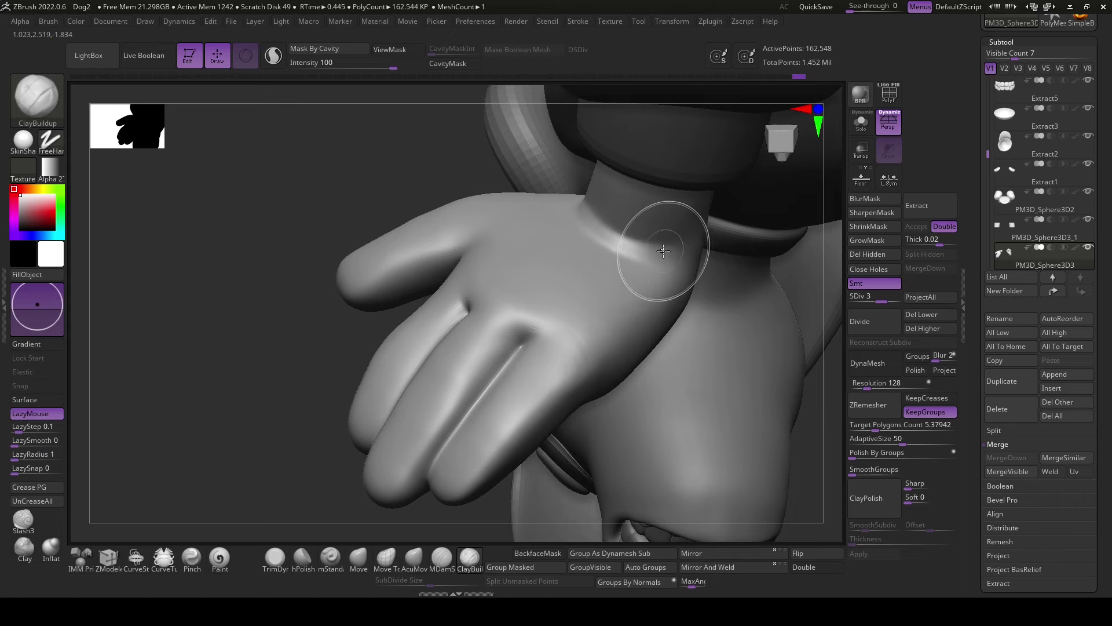
# - Carve crease lines across the palm with MDamStandard and smooth them
pyautogui.moveTo(738, 301)
pyautogui.mouseDown()
pyautogui.moveTo(802, 348)
pyautogui.moveTo(848, 249)
pyautogui.moveTo(727, 405)
pyautogui.mouseUp()
pyautogui.click(442, 557)
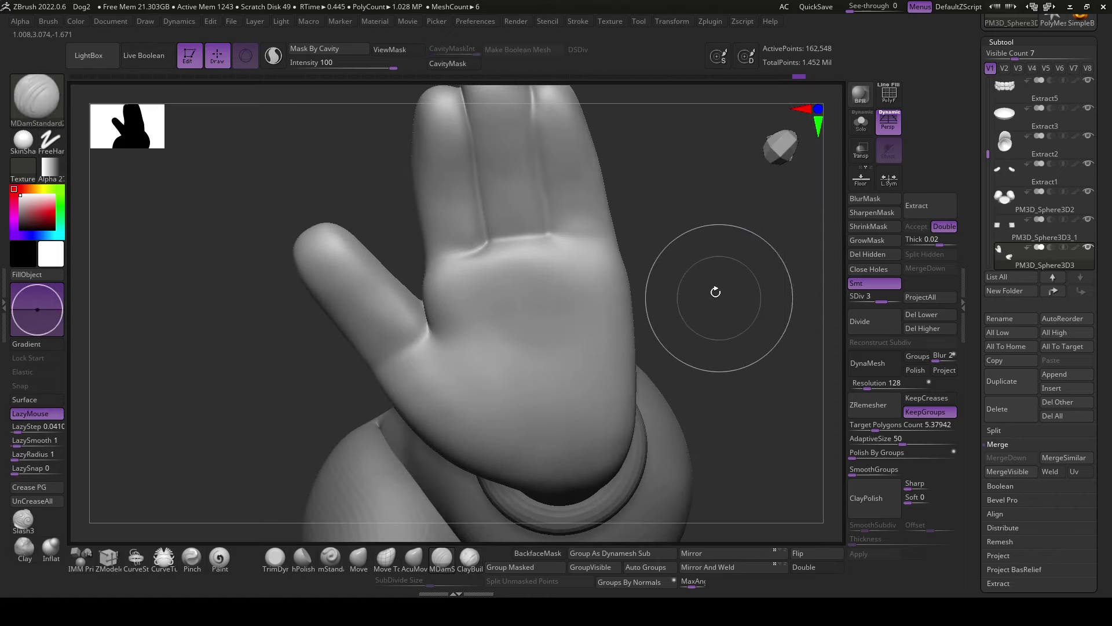
pyautogui.moveTo(715, 290); pyautogui.dragTo(626, 281)
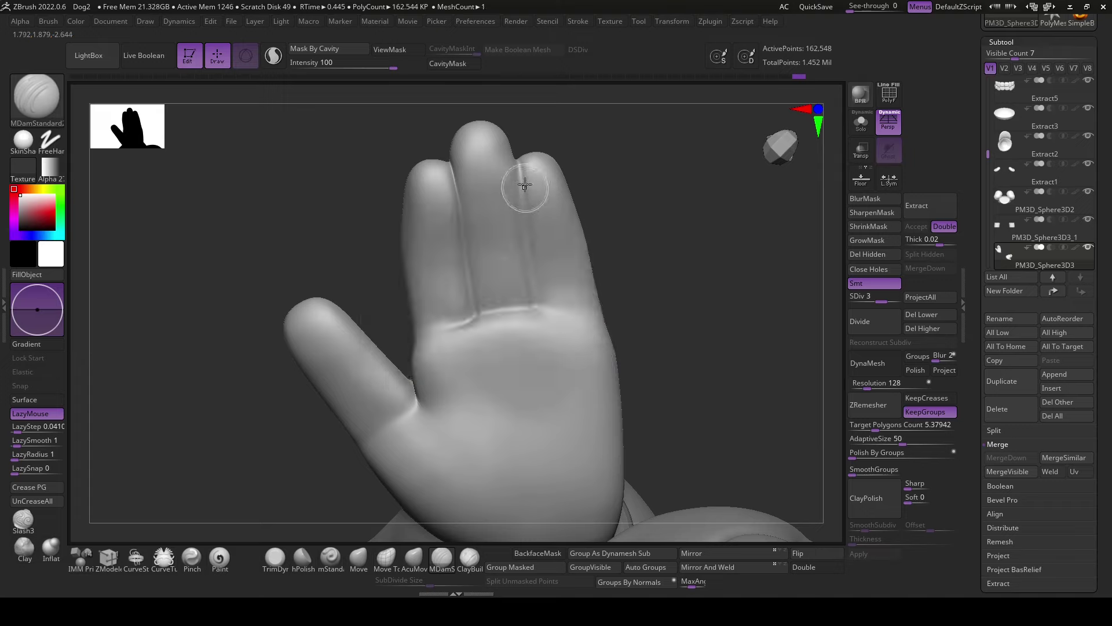
pyautogui.press('shift')
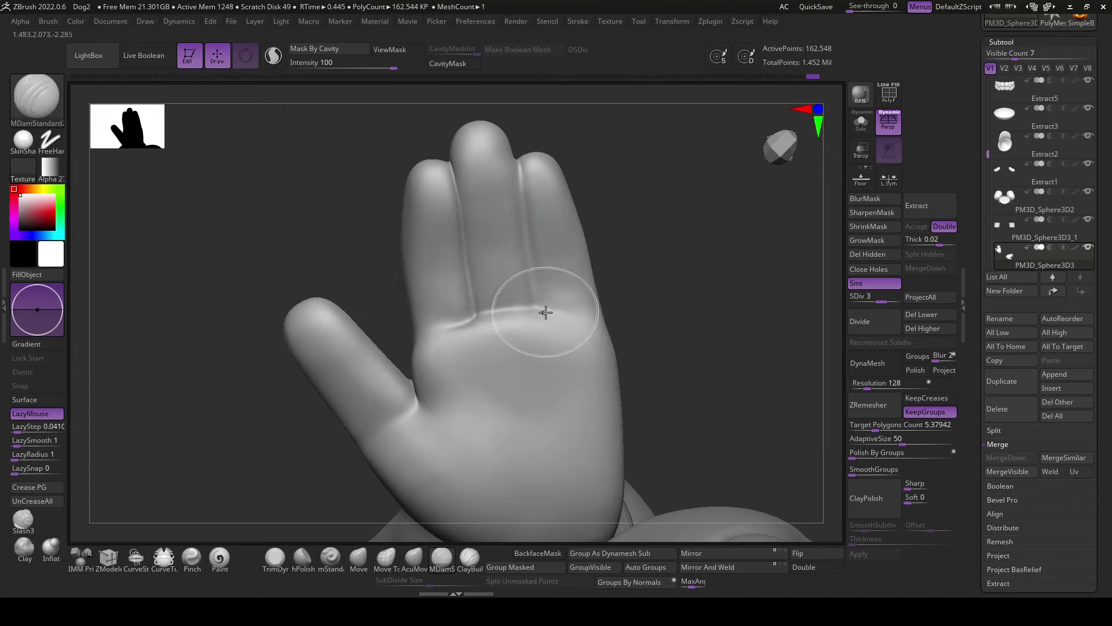
pyautogui.moveTo(617, 328); pyautogui.dragTo(670, 345)
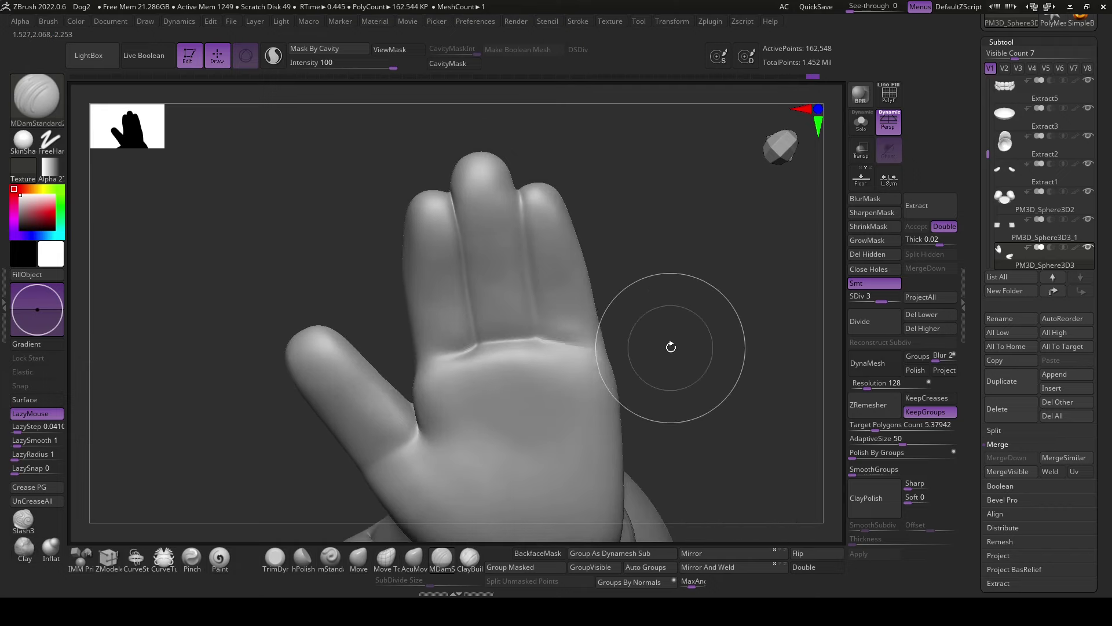
pyautogui.click(469, 558)
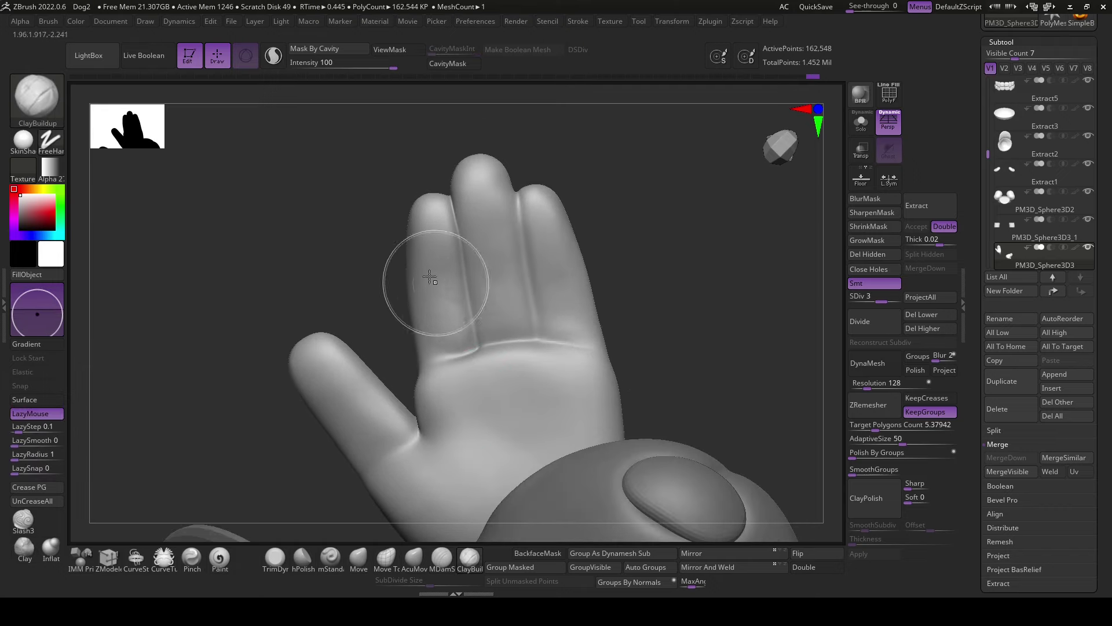
# - Mask the hand except the ring finger, isolate it, then show the whole hand
pyautogui.keyDown('ctrl'); pyautogui.keyDown('shift'); pyautogui.click(561, 288); pyautogui.keyUp('shift'); pyautogui.keyUp('ctrl')
pyautogui.keyDown('ctrl'); pyautogui.click(684, 303); pyautogui.keyUp('ctrl')
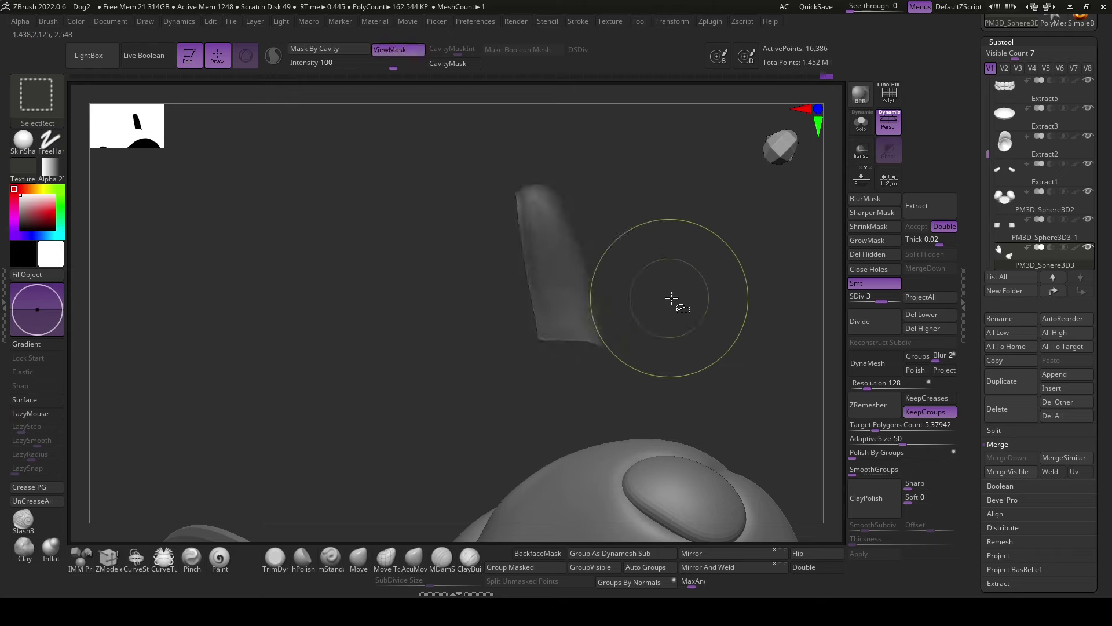
pyautogui.keyDown('ctrl'); pyautogui.keyDown('shift'); pyautogui.click(688, 330); pyautogui.keyUp('shift'); pyautogui.keyUp('ctrl')
pyautogui.moveTo(689, 335); pyautogui.dragTo(621, 360)
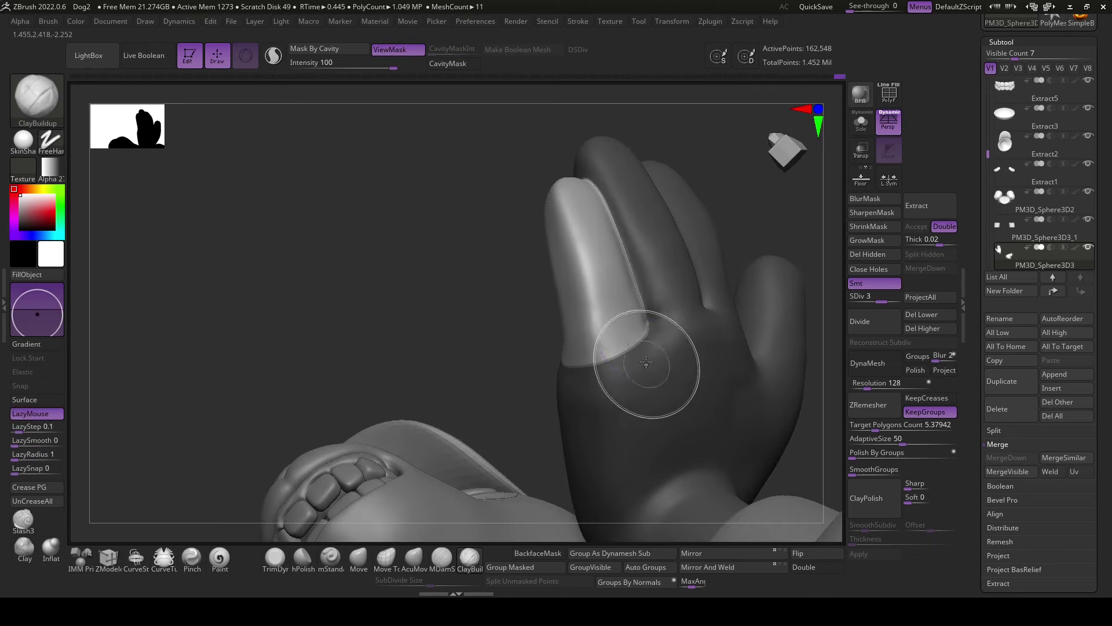
pyautogui.hotkey('ctrl', 'b')
pyautogui.hotkey('ctrl', 'm')
pyautogui.hotkey('ctrl', 'p')
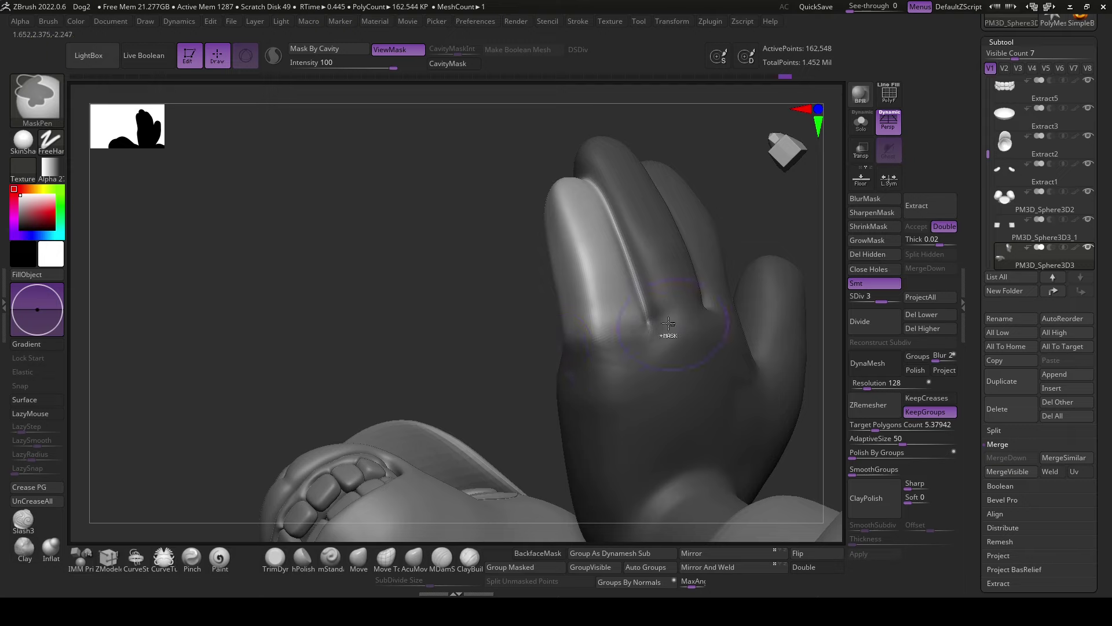
# - Adjust and sharpen the mask edge around the finger
pyautogui.moveTo(669, 323); pyautogui.dragTo(596, 348, button='right')
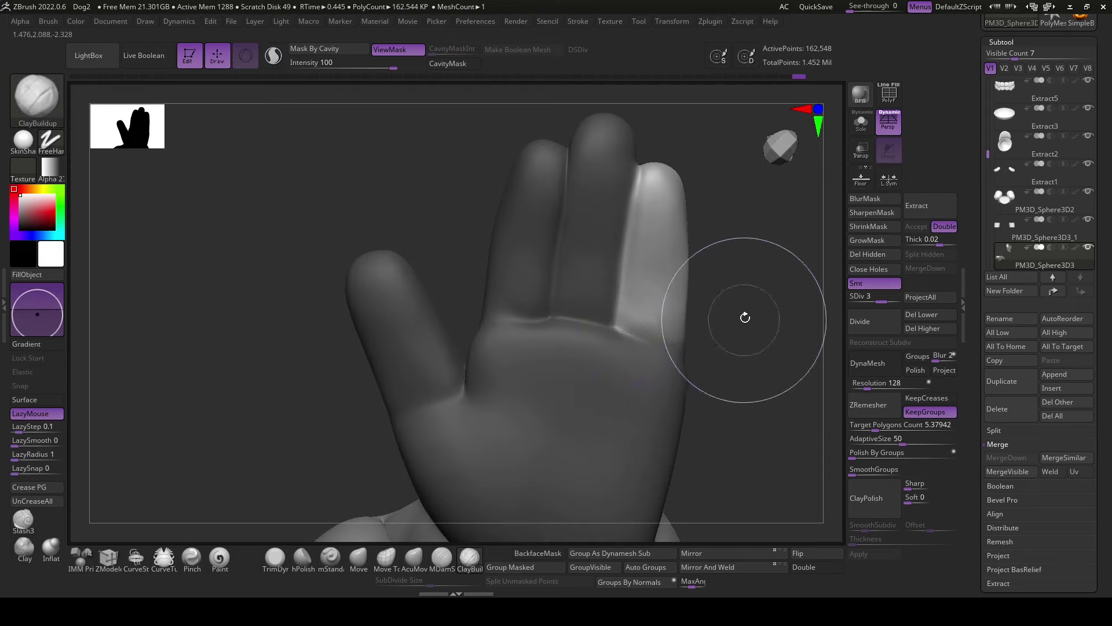
pyautogui.moveTo(745, 316); pyautogui.dragTo(664, 303)
pyautogui.click(409, 565)
pyautogui.press('space')
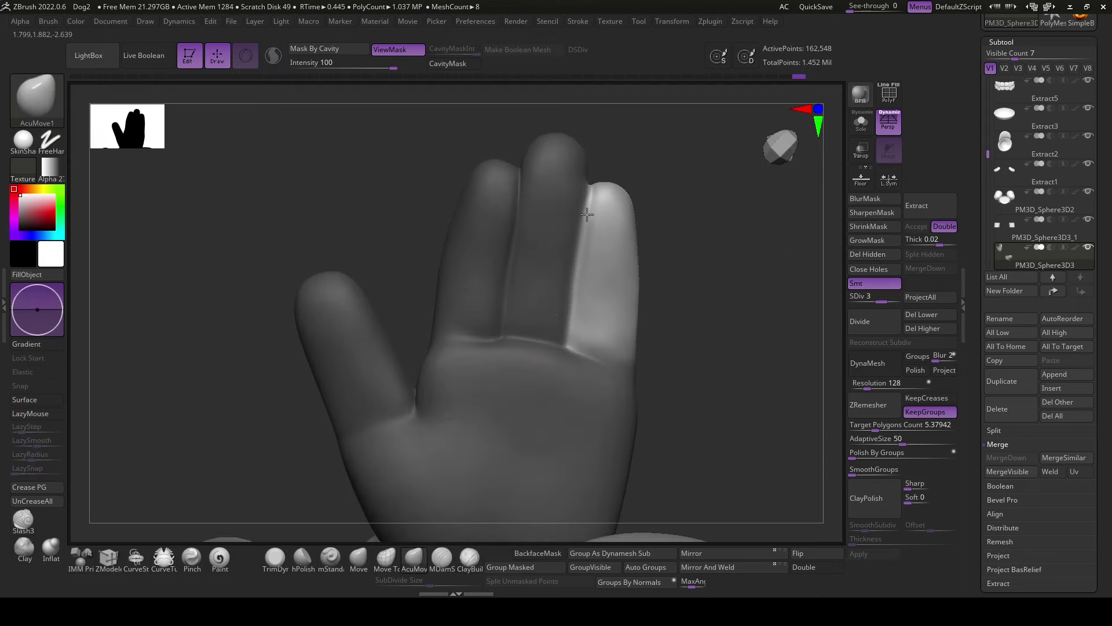
pyautogui.moveTo(725, 298); pyautogui.dragTo(871, 226)
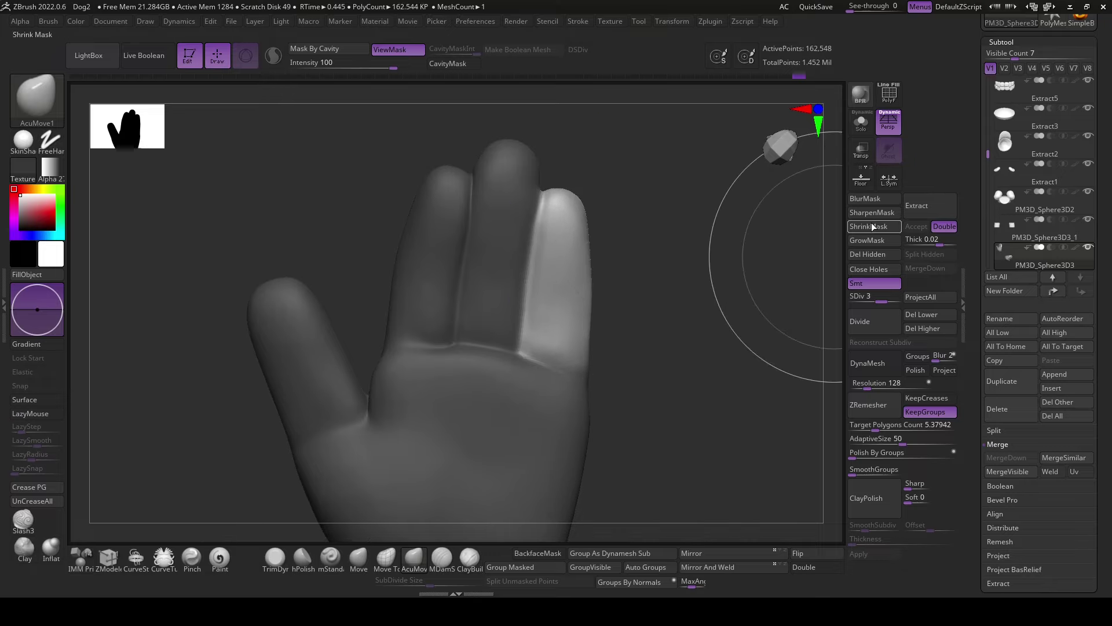
pyautogui.click(865, 243)
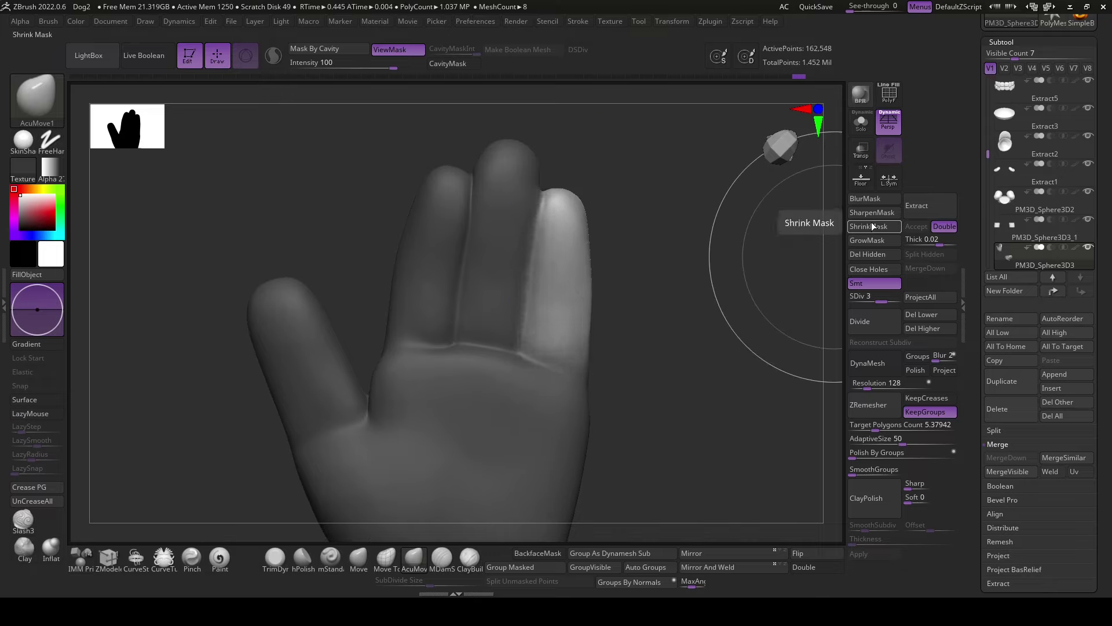
pyautogui.click(868, 213)
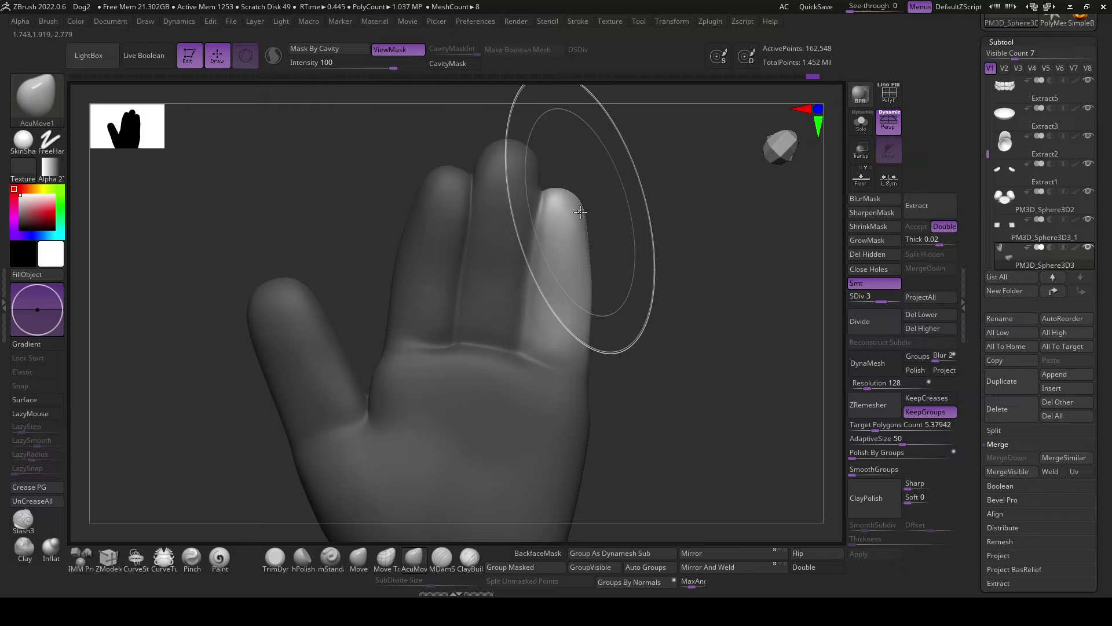
pyautogui.click(358, 557)
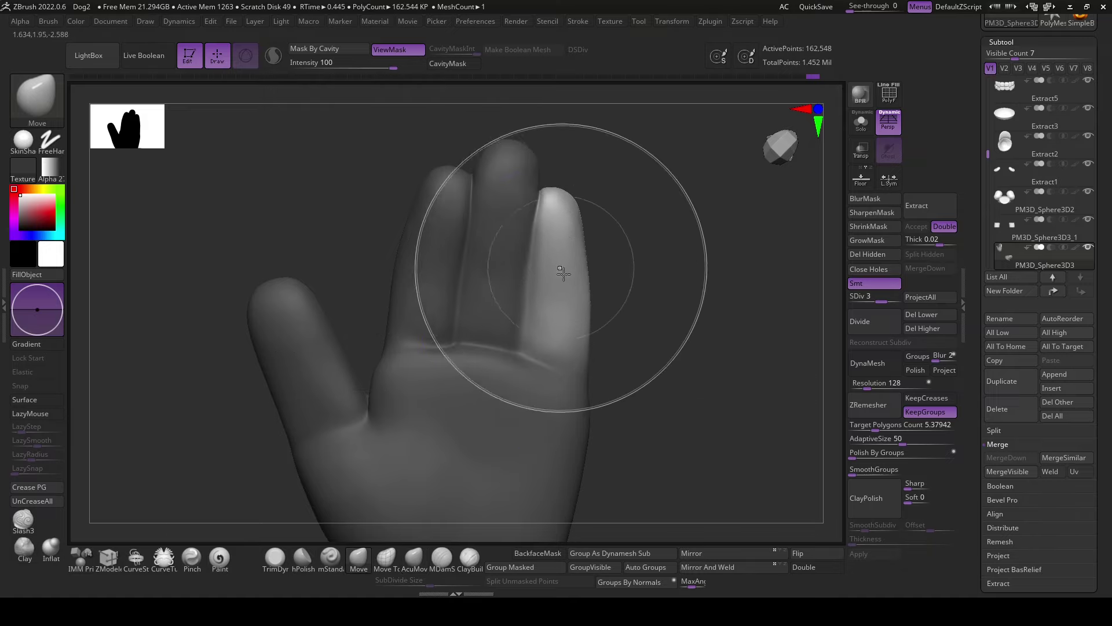
# - Zoom in on the middle finger, then clear the existing mask from the hand
pyautogui.moveTo(673, 342); pyautogui.dragTo(579, 325)
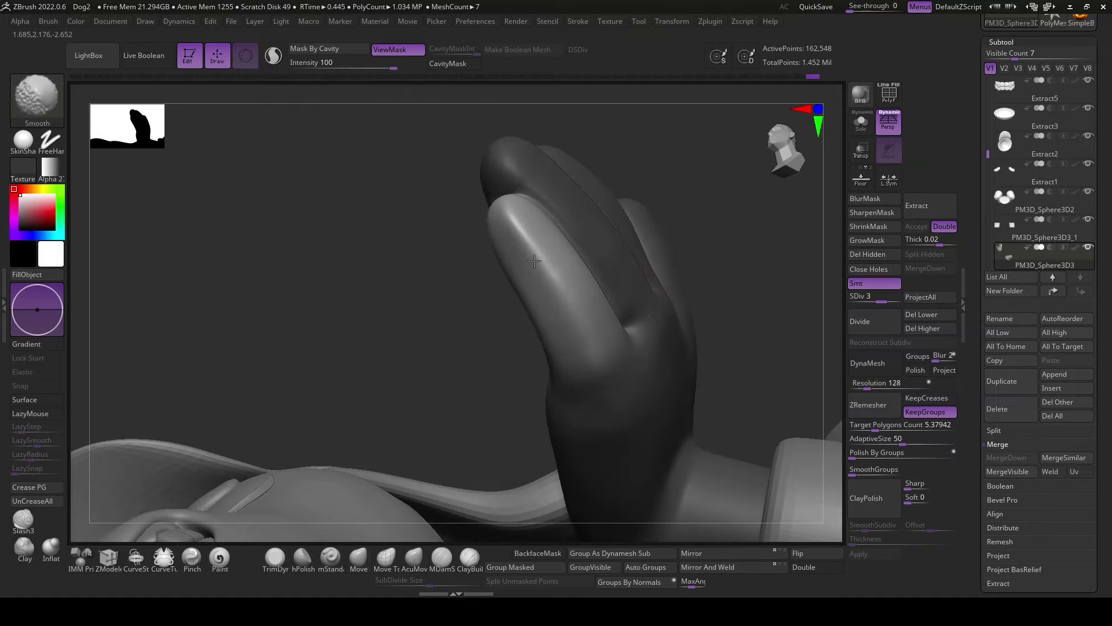
pyautogui.moveTo(447, 498)
pyautogui.keyDown('alt'); pyautogui.mouseDown()
pyautogui.moveTo(582, 260)
pyautogui.moveTo(469, 348)
pyautogui.moveTo(406, 458)
pyautogui.mouseUp(); pyautogui.keyUp('alt')
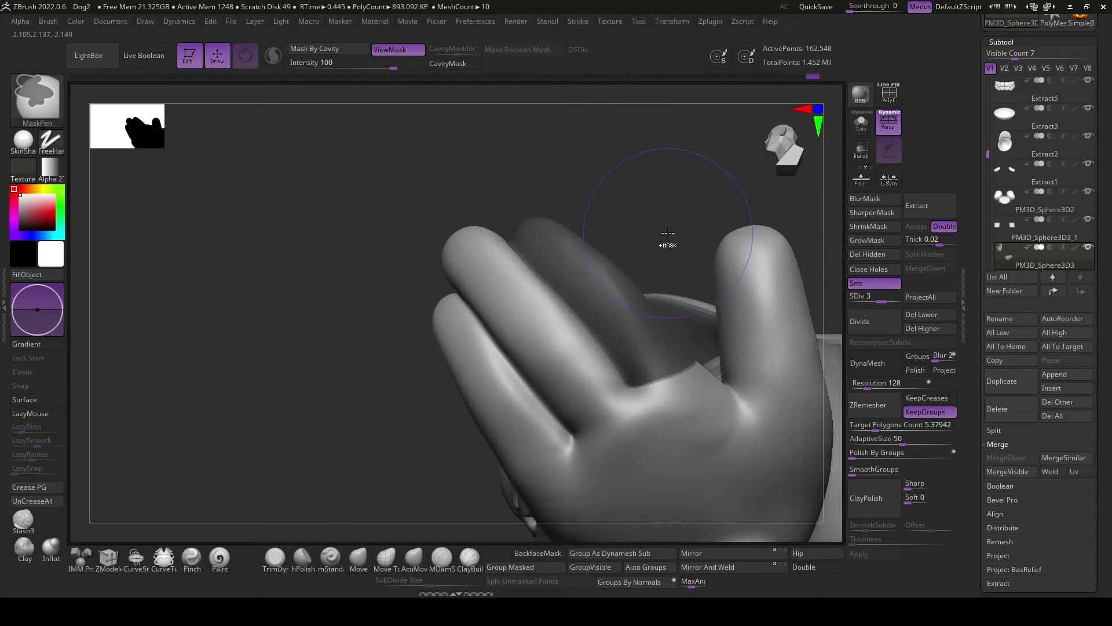
pyautogui.hotkey('ctrl', 'h')
pyautogui.moveTo(660, 263); pyautogui.dragTo(557, 260)
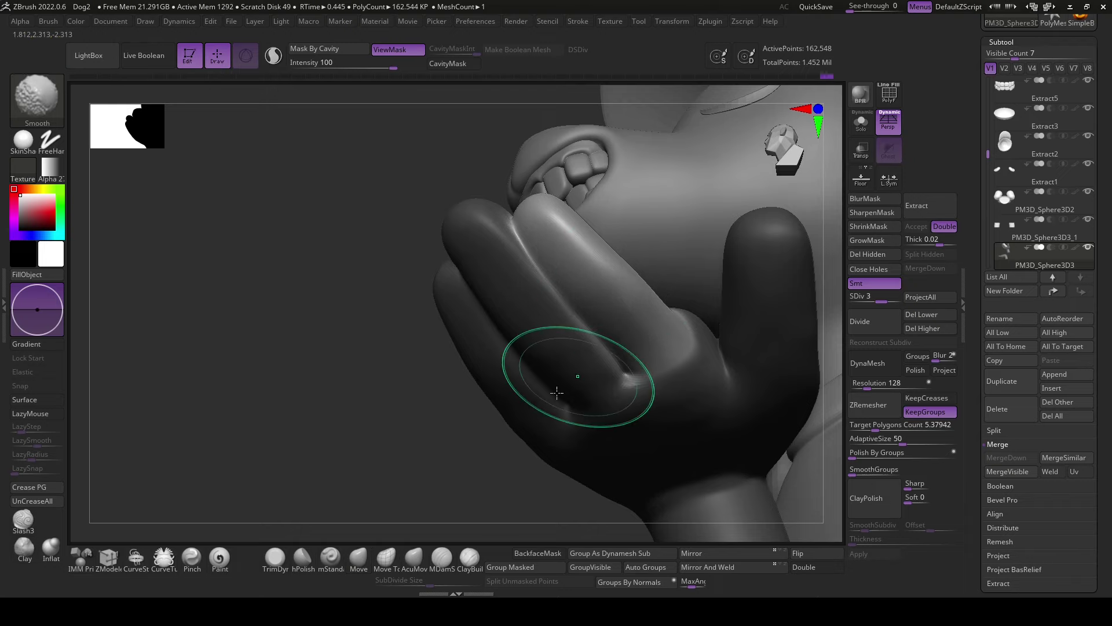
pyautogui.moveTo(557, 392); pyautogui.dragTo(521, 301, button='right')
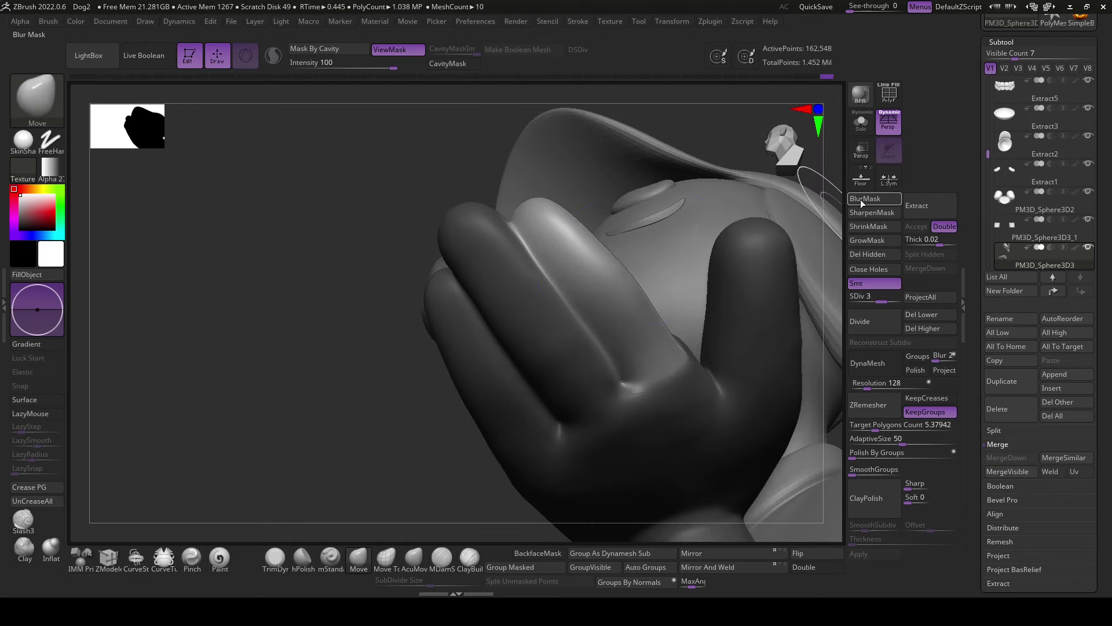
pyautogui.moveTo(530, 219)
pyautogui.mouseDown(button='right')
pyautogui.moveTo(414, 384)
pyautogui.moveTo(549, 223)
pyautogui.moveTo(518, 207)
pyautogui.moveTo(489, 380)
pyautogui.moveTo(579, 255)
pyautogui.moveTo(572, 309)
pyautogui.moveTo(586, 212)
pyautogui.moveTo(526, 411)
pyautogui.mouseUp(button='right')
pyautogui.moveTo(535, 314)
pyautogui.mouseDown(button='right')
pyautogui.moveTo(606, 281)
pyautogui.moveTo(586, 355)
pyautogui.moveTo(521, 380)
pyautogui.moveTo(528, 429)
pyautogui.mouseUp(button='right')
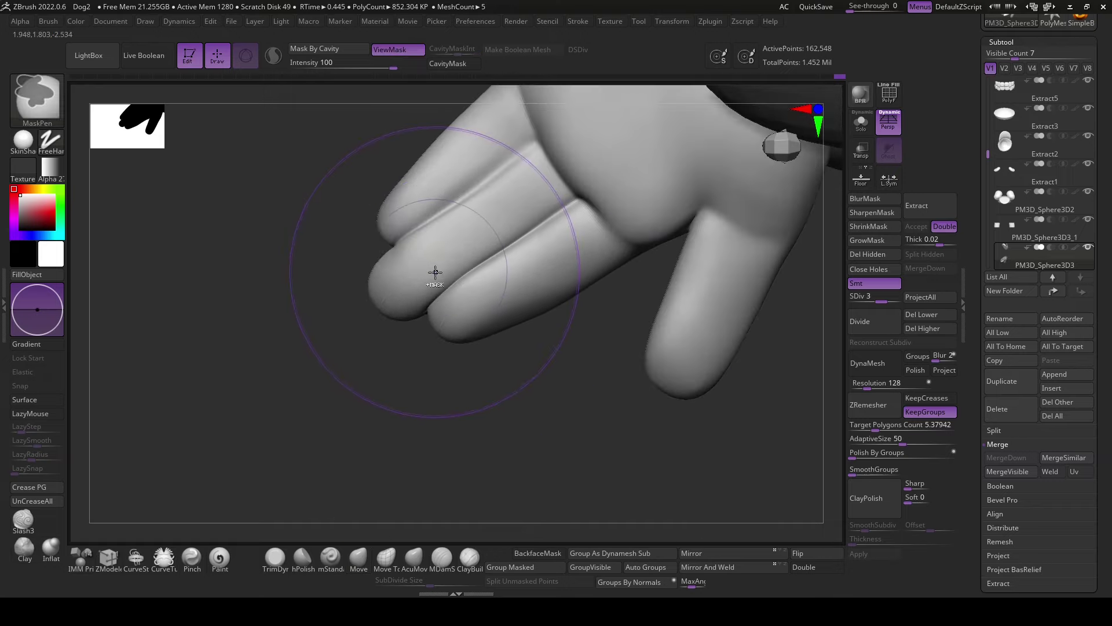
# - Mask and invert around one finger, then rotate it with Transpose from the fingertip
pyautogui.keyDown('ctrl'); pyautogui.moveTo(435, 272); pyautogui.dragTo(453, 284); pyautogui.keyUp('ctrl')
pyautogui.keyDown('ctrl'); pyautogui.click(447, 398); pyautogui.keyUp('ctrl')
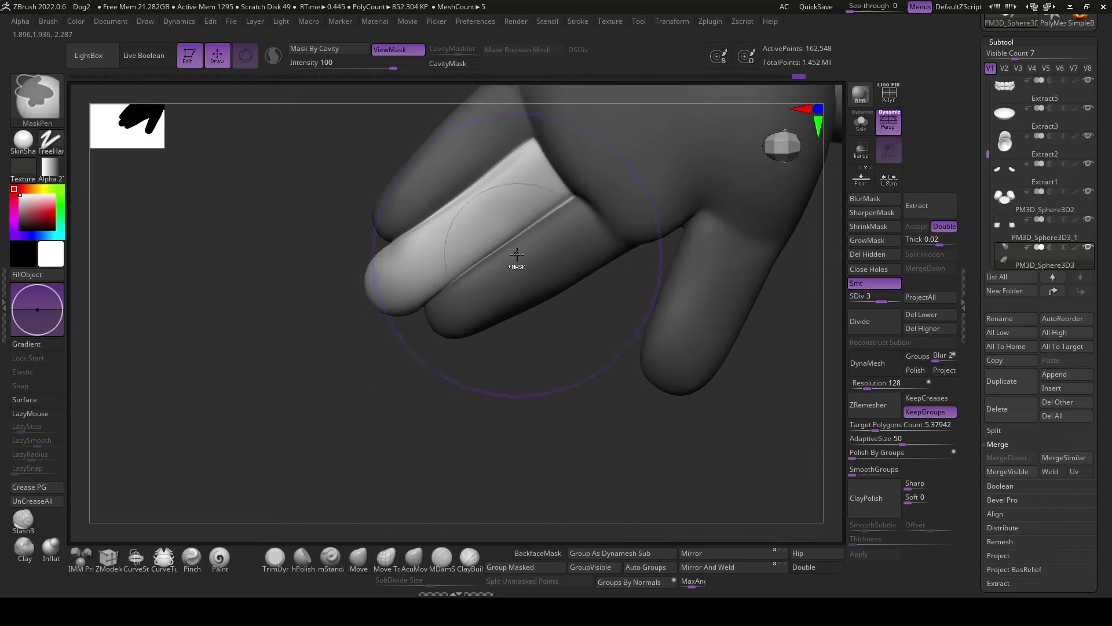
pyautogui.moveTo(516, 254)
pyautogui.mouseDown(button='right')
pyautogui.moveTo(462, 385)
pyautogui.moveTo(515, 248)
pyautogui.mouseUp(button='right')
pyautogui.press('r')
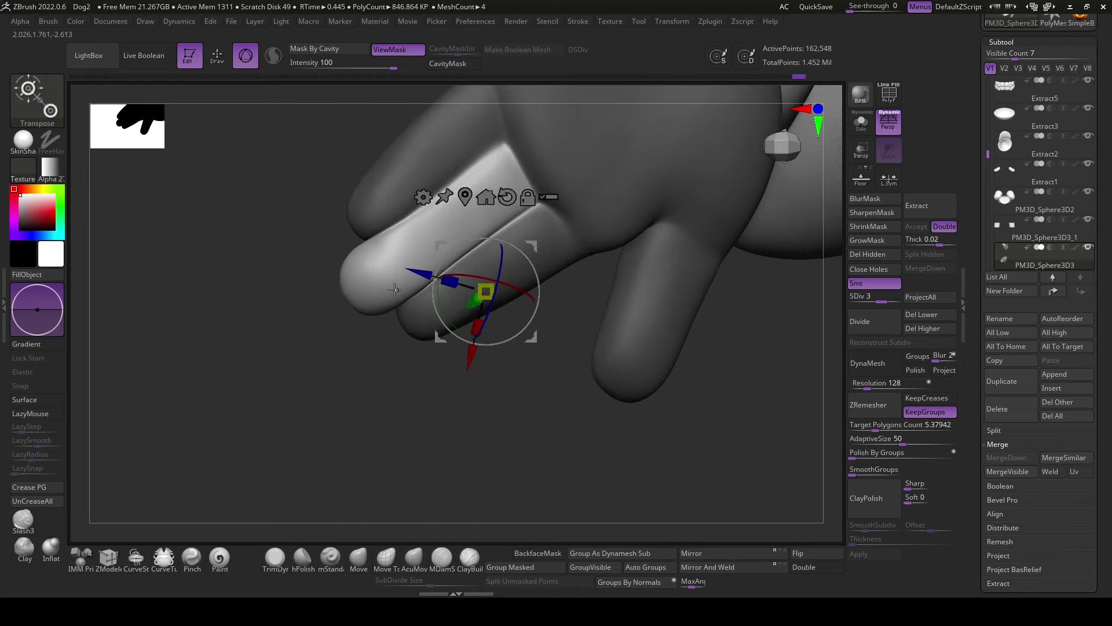
pyautogui.keyDown('alt'); pyautogui.click(395, 290); pyautogui.keyUp('alt')
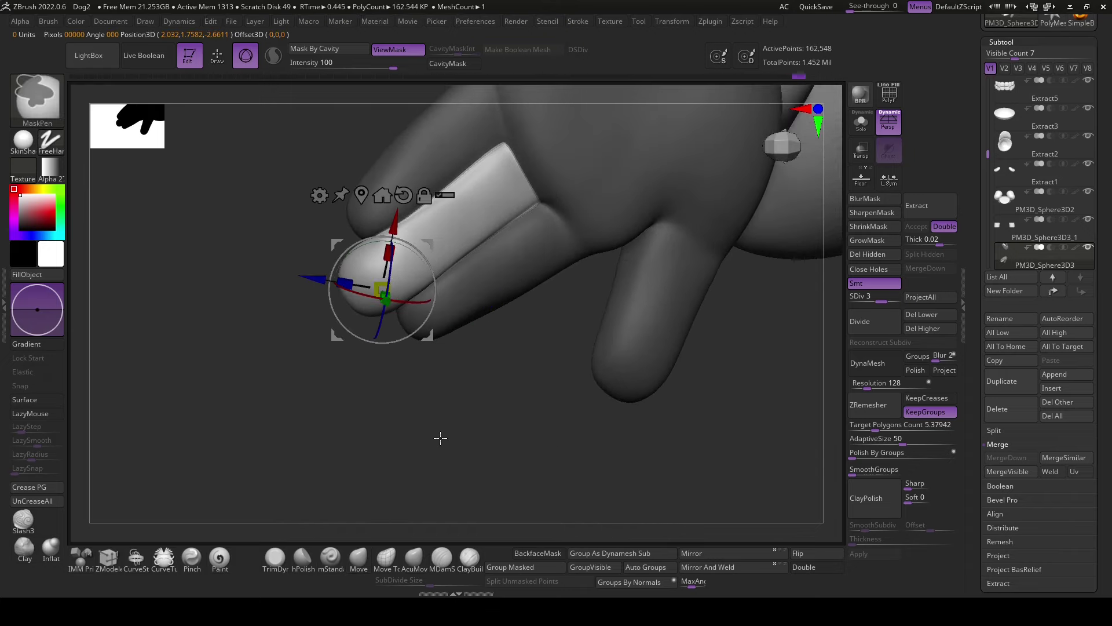
pyautogui.moveTo(441, 437)
pyautogui.mouseDown(button='right')
pyautogui.moveTo(618, 417)
pyautogui.moveTo(586, 381)
pyautogui.moveTo(595, 398)
pyautogui.moveTo(401, 261)
pyautogui.moveTo(452, 249)
pyautogui.moveTo(493, 266)
pyautogui.mouseUp(button='right')
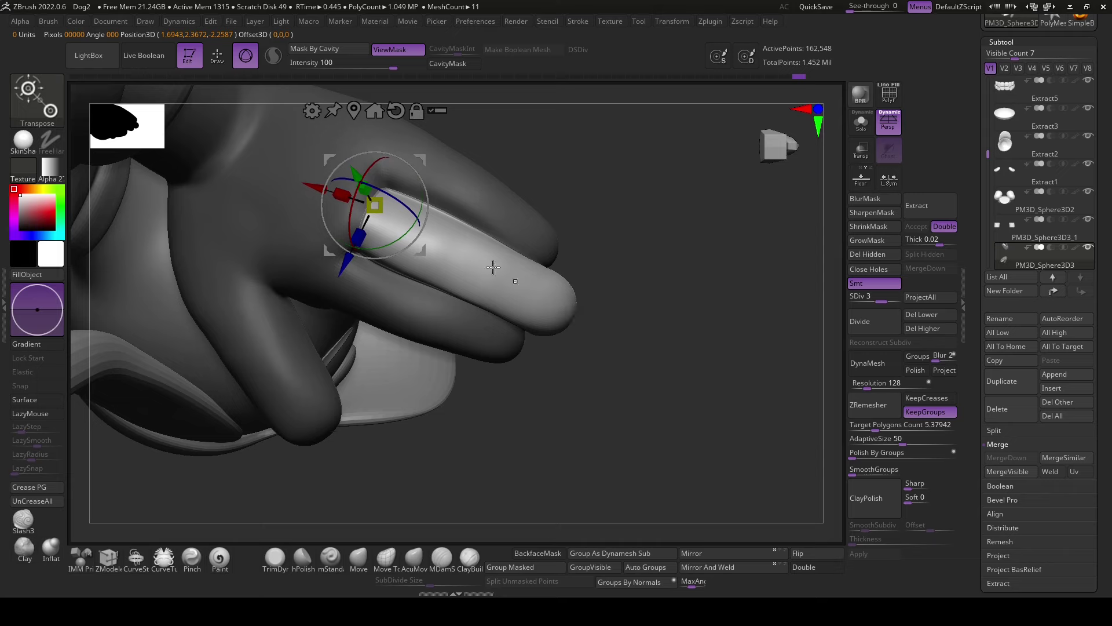
pyautogui.moveTo(611, 300); pyautogui.dragTo(653, 341, button='right')
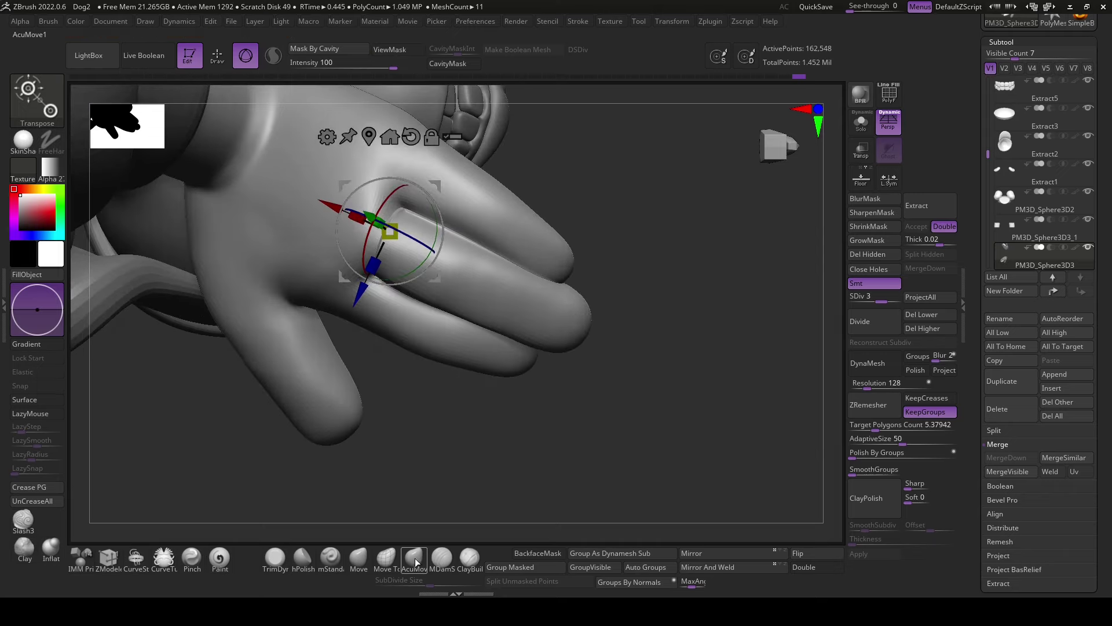
# - Sculpt the back of the hand and fingers with ClayBuildup, Shift-smoothing between strokes
pyautogui.press('q')
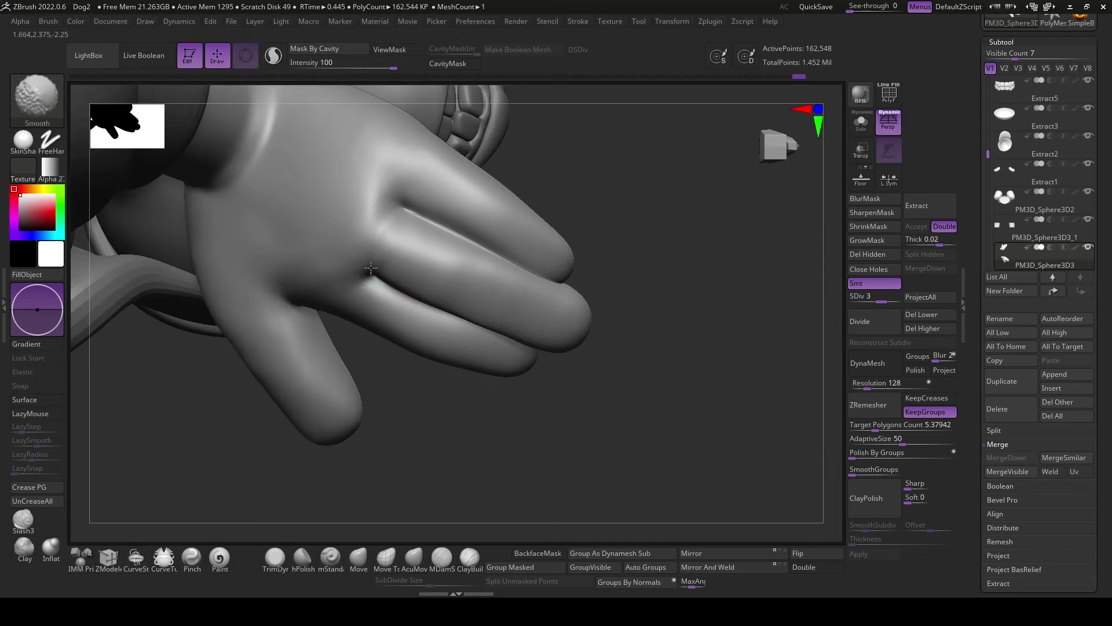
pyautogui.click(470, 558)
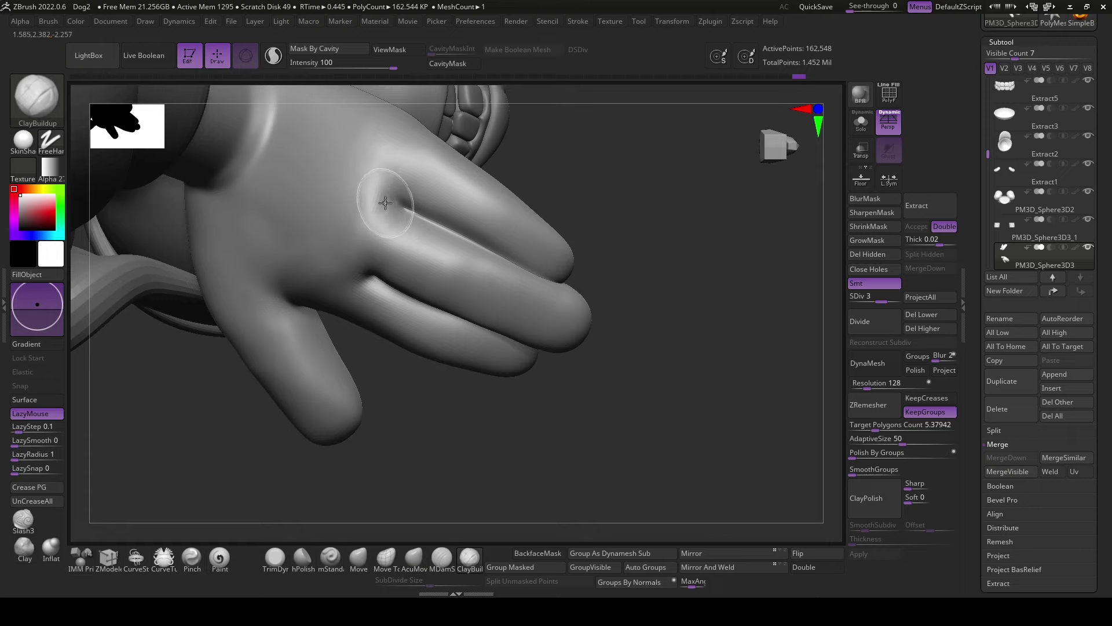
pyautogui.moveTo(418, 176); pyautogui.dragTo(663, 261, button='right')
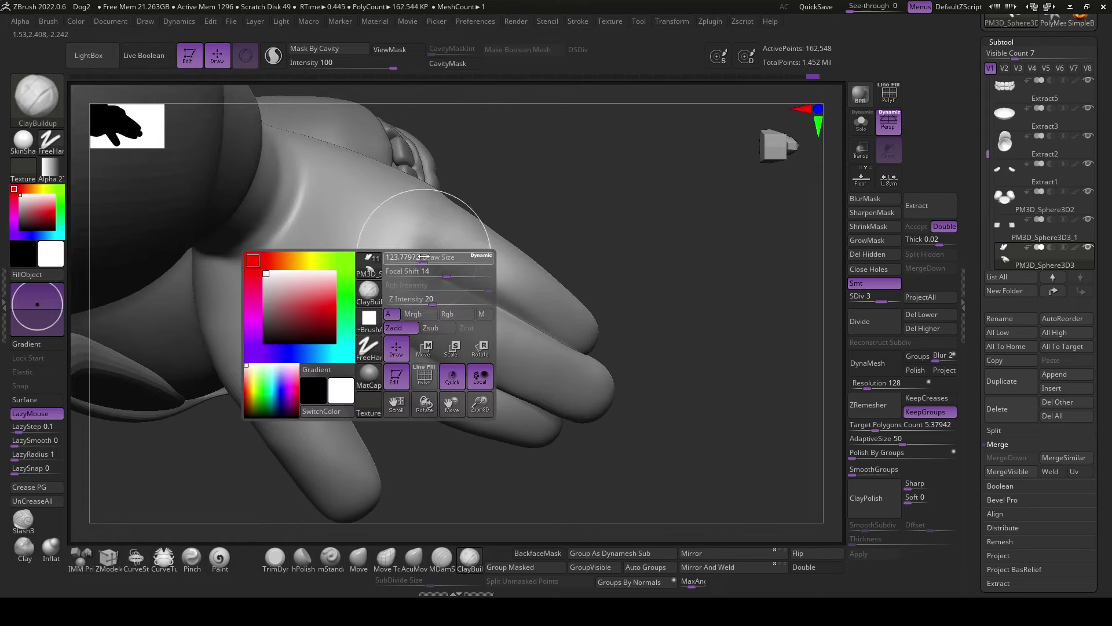
pyautogui.press('shift')
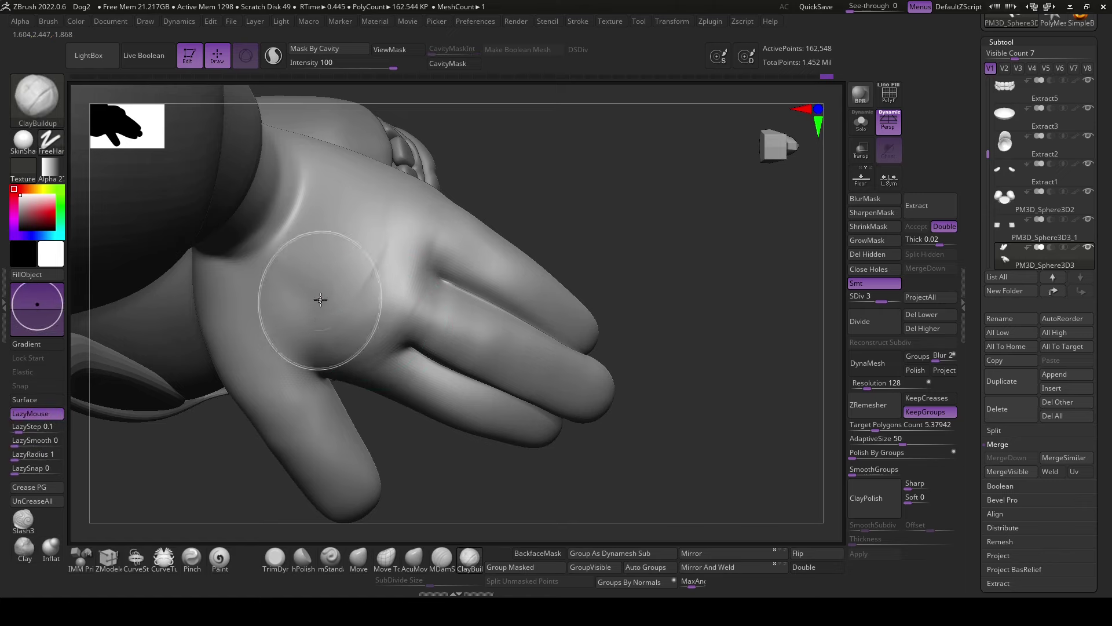
pyautogui.moveTo(667, 417); pyautogui.dragTo(661, 477)
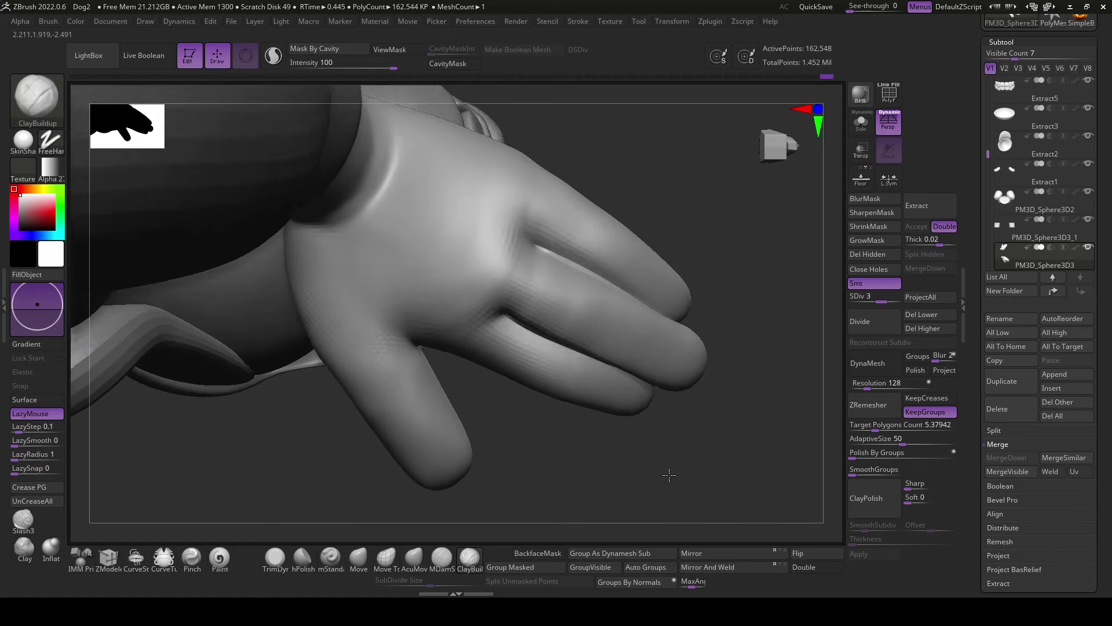
pyautogui.moveTo(735, 410); pyautogui.dragTo(398, 454)
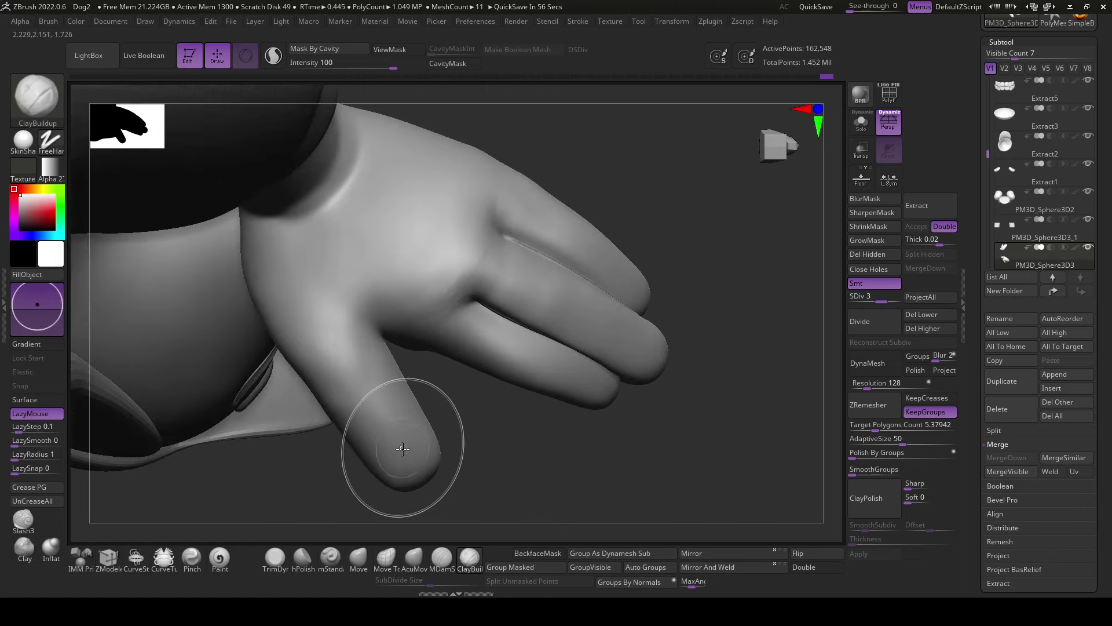
pyautogui.moveTo(498, 481); pyautogui.dragTo(539, 454)
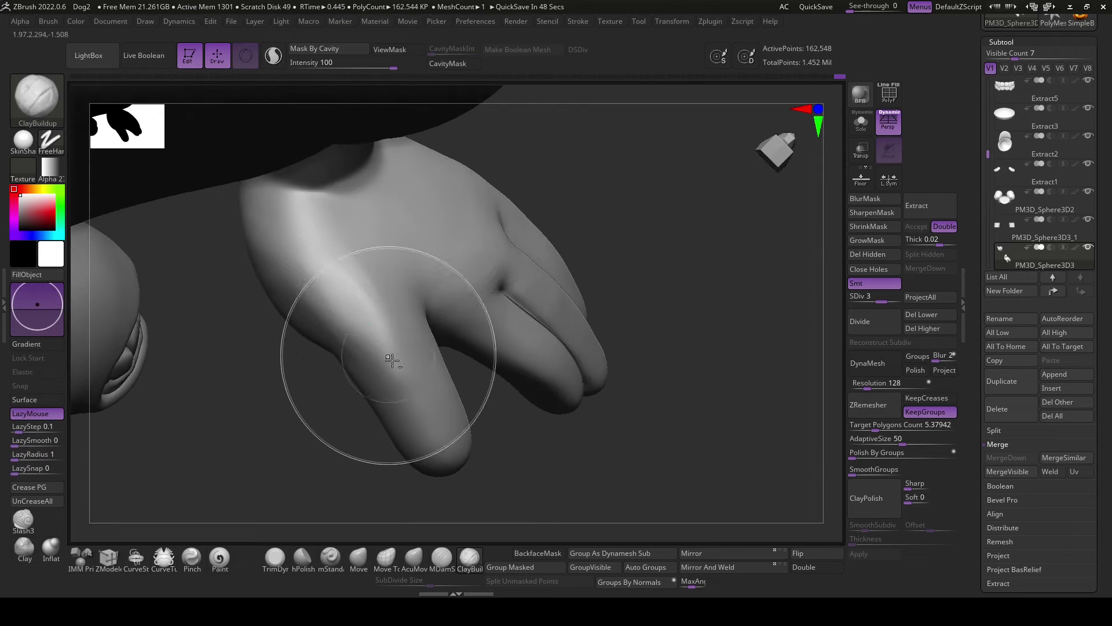
pyautogui.press('shift')
pyautogui.moveTo(521, 482); pyautogui.dragTo(549, 427)
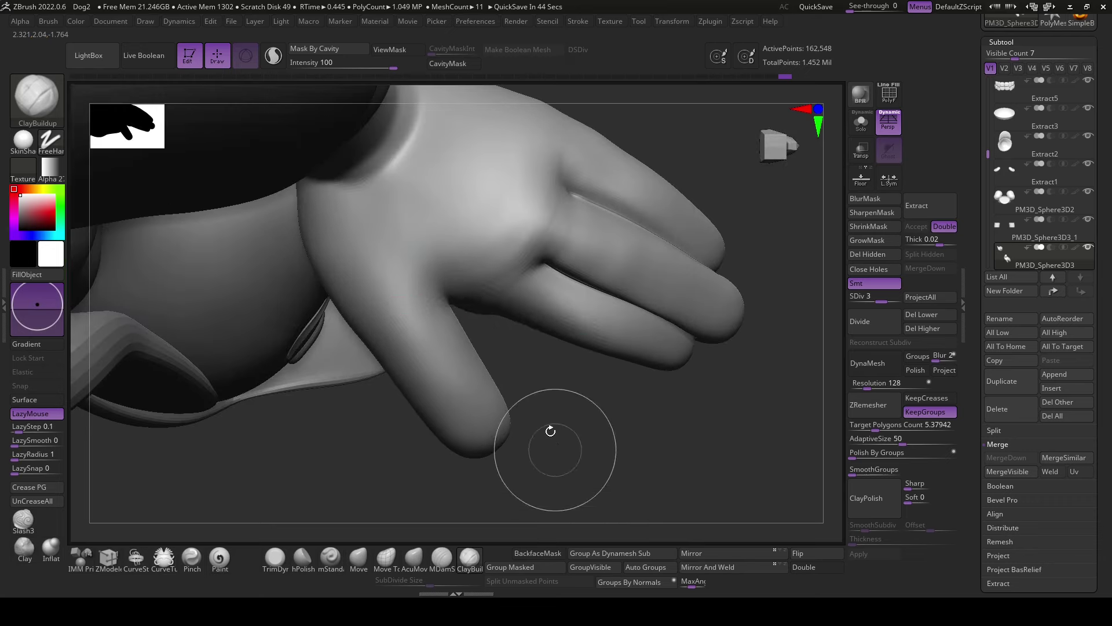
# - Add another subdivision level to the hand and frame the palm closely
pyautogui.moveTo(568, 145); pyautogui.dragTo(819, 373)
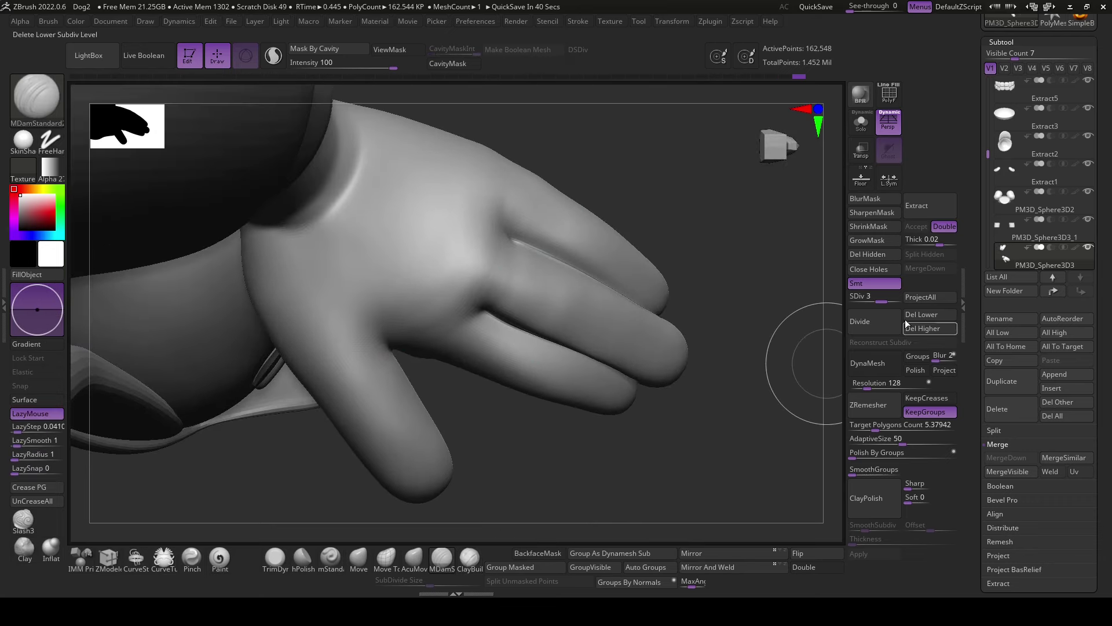
pyautogui.press('d')
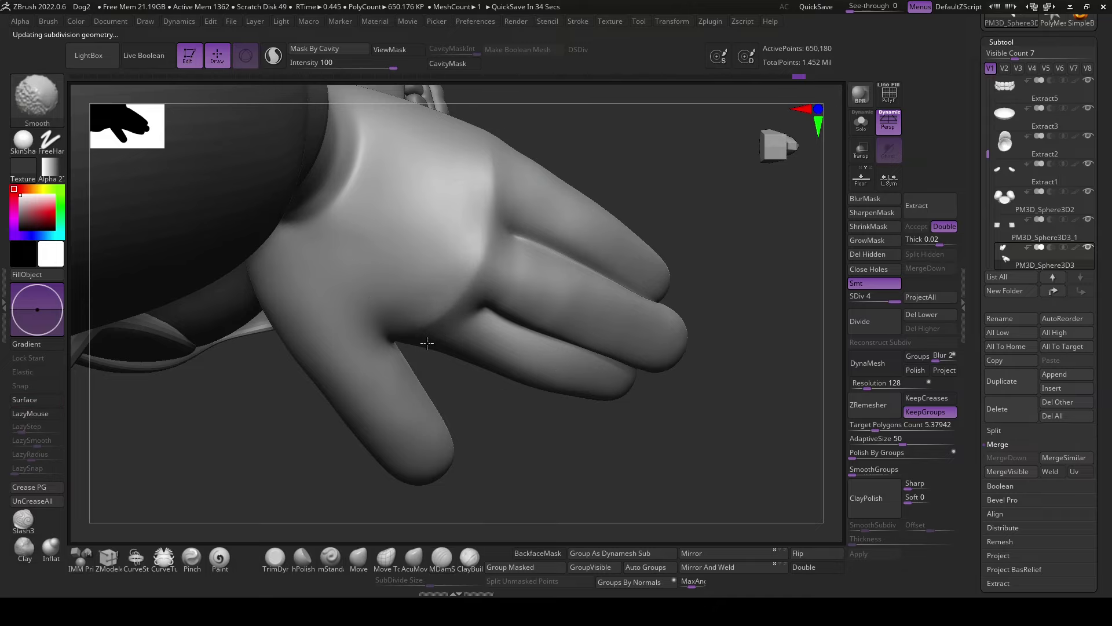
pyautogui.moveTo(423, 340)
pyautogui.mouseDown()
pyautogui.moveTo(629, 438)
pyautogui.moveTo(529, 248)
pyautogui.mouseUp()
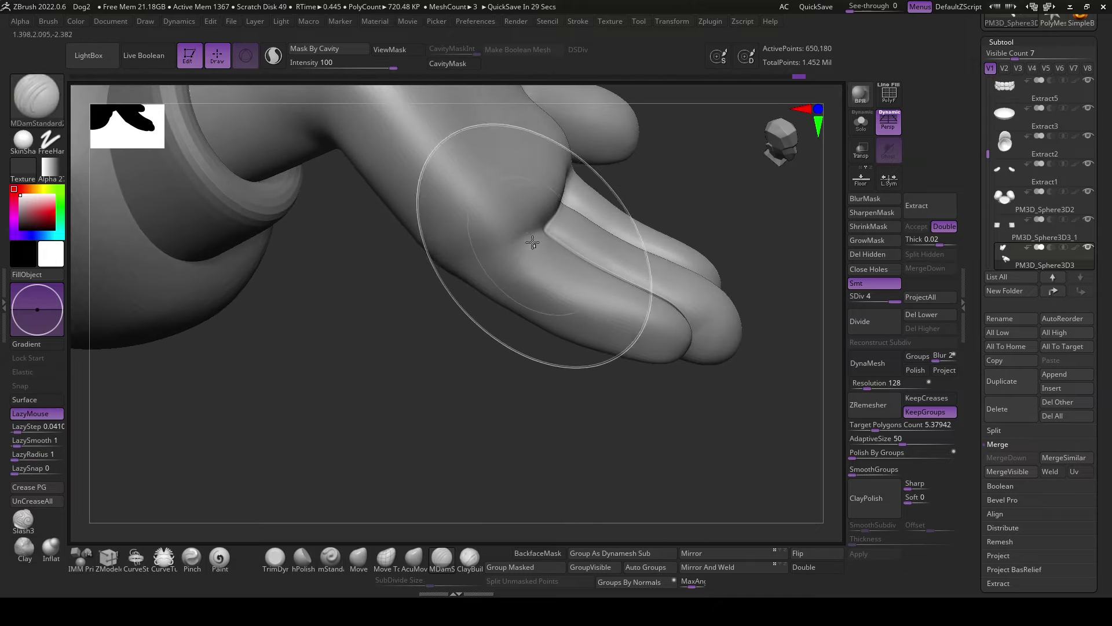
pyautogui.moveTo(479, 422)
pyautogui.mouseDown()
pyautogui.moveTo(526, 349)
pyautogui.moveTo(583, 402)
pyautogui.mouseUp()
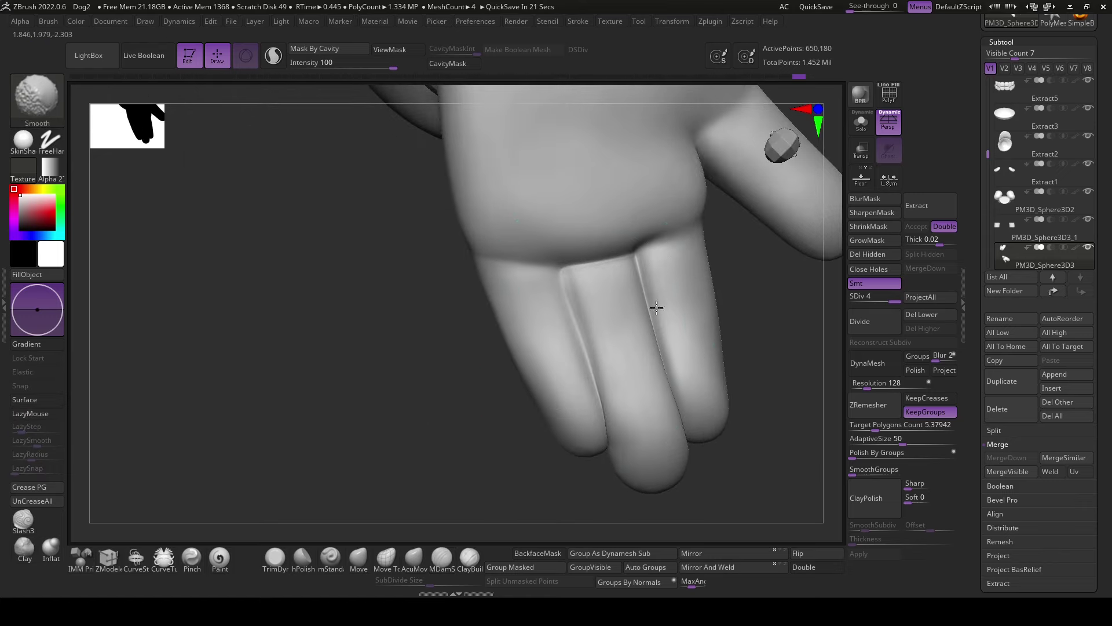
pyautogui.moveTo(656, 307)
pyautogui.mouseDown()
pyautogui.moveTo(711, 400)
pyautogui.moveTo(614, 287)
pyautogui.mouseUp()
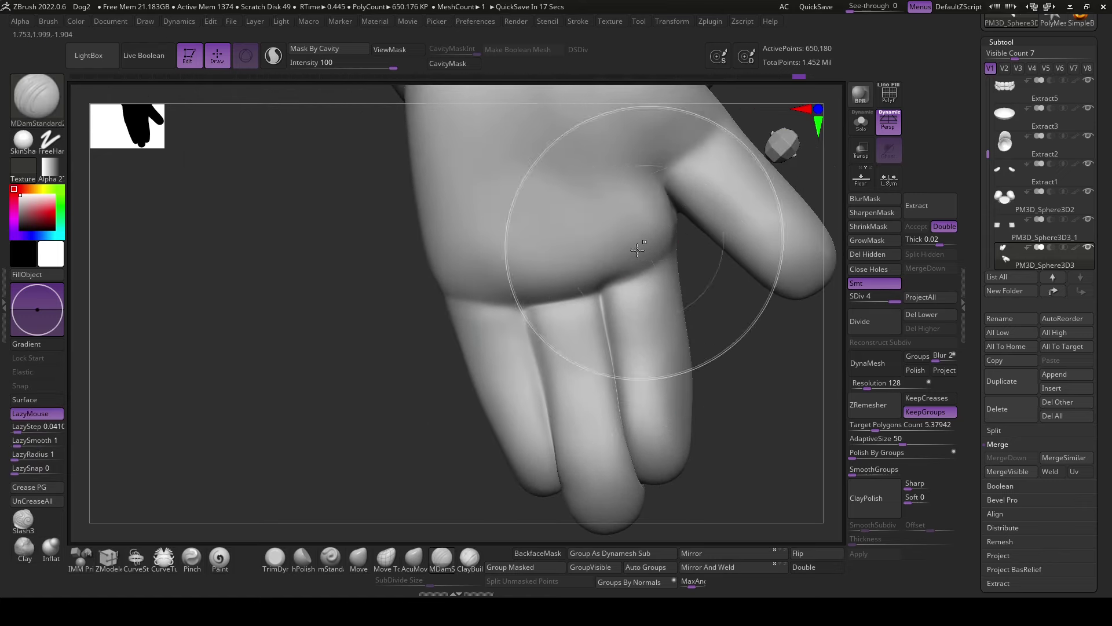
pyautogui.moveTo(509, 310); pyautogui.dragTo(472, 298)
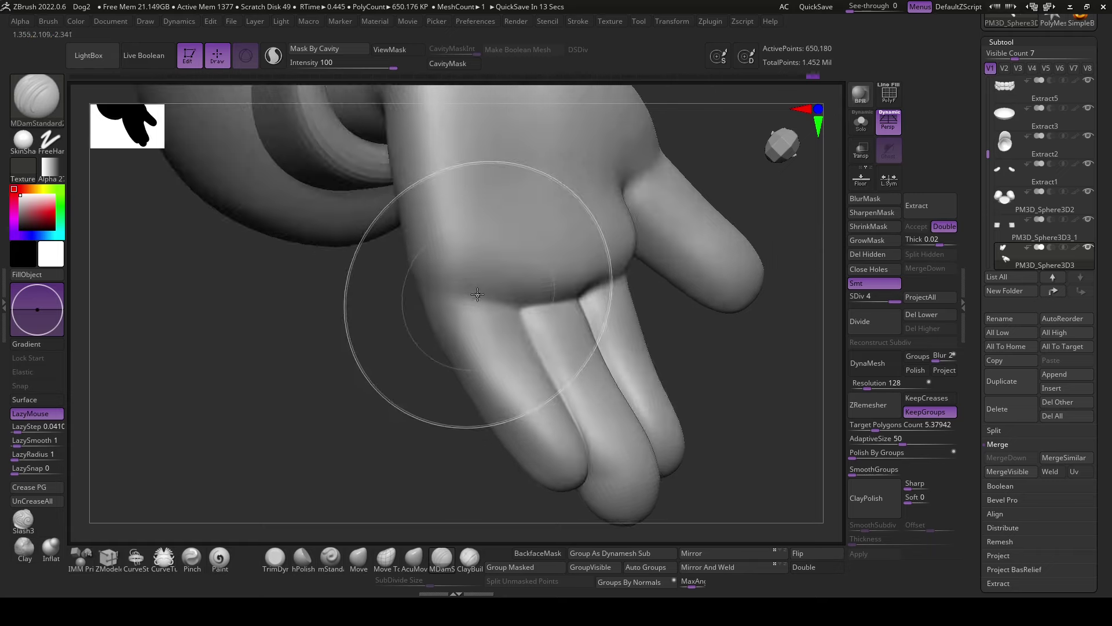
pyautogui.moveTo(384, 248)
pyautogui.mouseDown()
pyautogui.moveTo(666, 397)
pyautogui.moveTo(638, 446)
pyautogui.mouseUp()
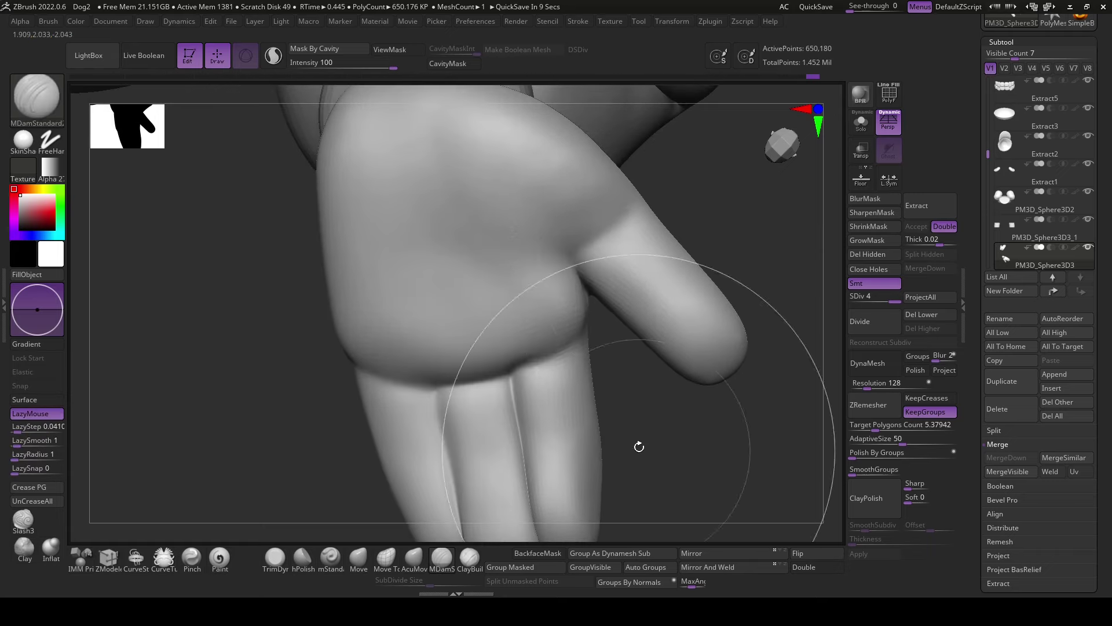
pyautogui.moveTo(541, 225); pyautogui.dragTo(472, 193)
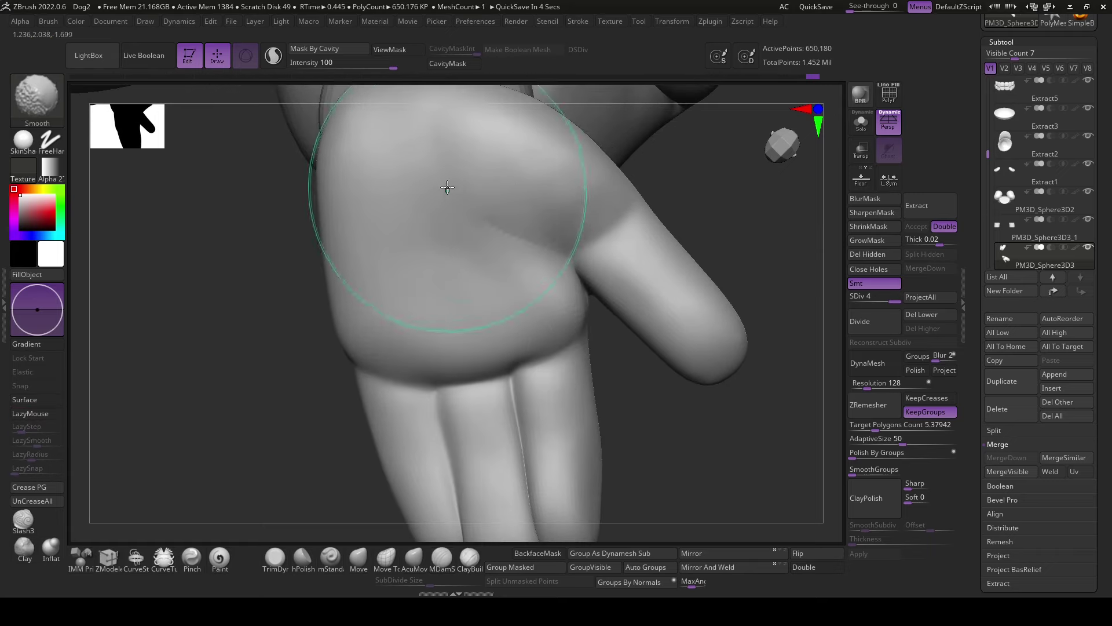
pyautogui.press('space')
pyautogui.moveTo(526, 336); pyautogui.dragTo(509, 434)
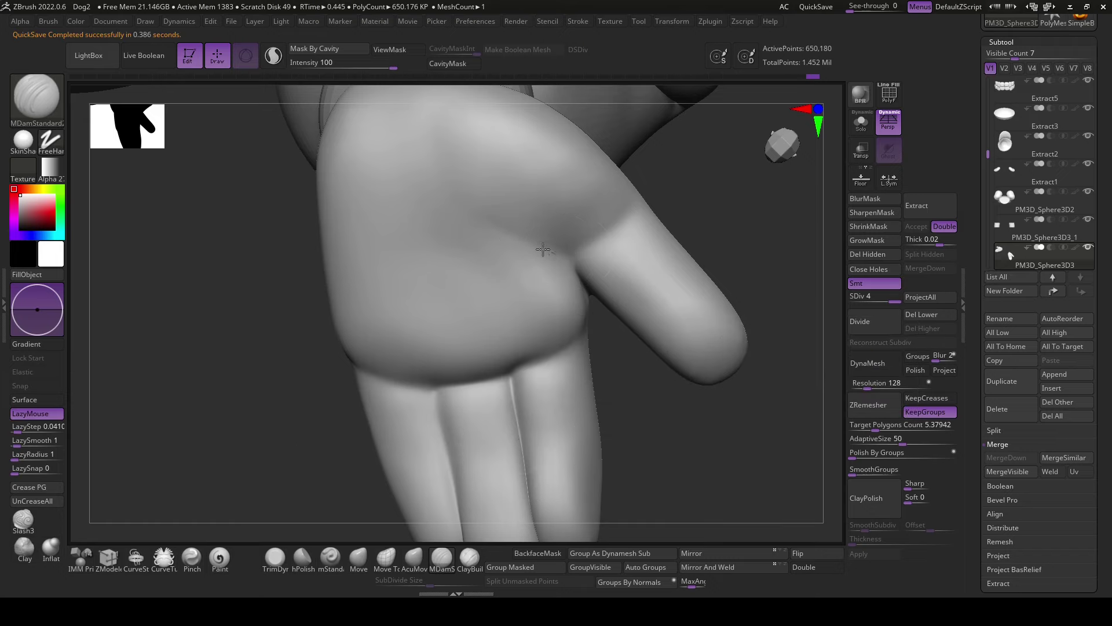
pyautogui.moveTo(465, 228); pyautogui.dragTo(695, 293)
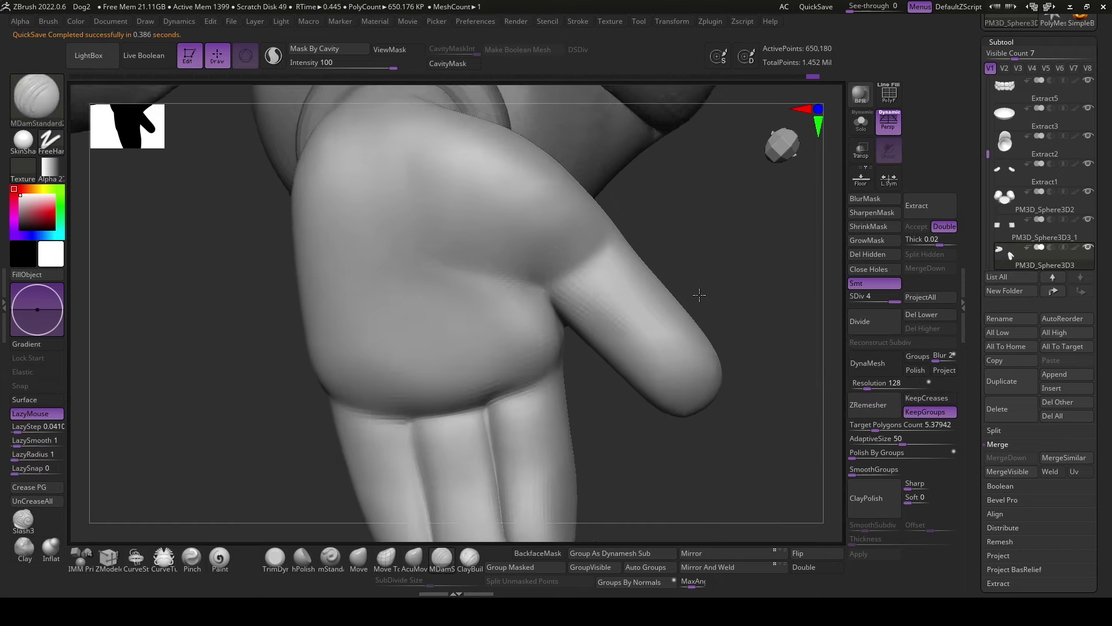
pyautogui.click(472, 565)
# - Build up clay at the thumb–palm crease and across the palm, smoothing it
pyautogui.moveTo(551, 401); pyautogui.dragTo(532, 286)
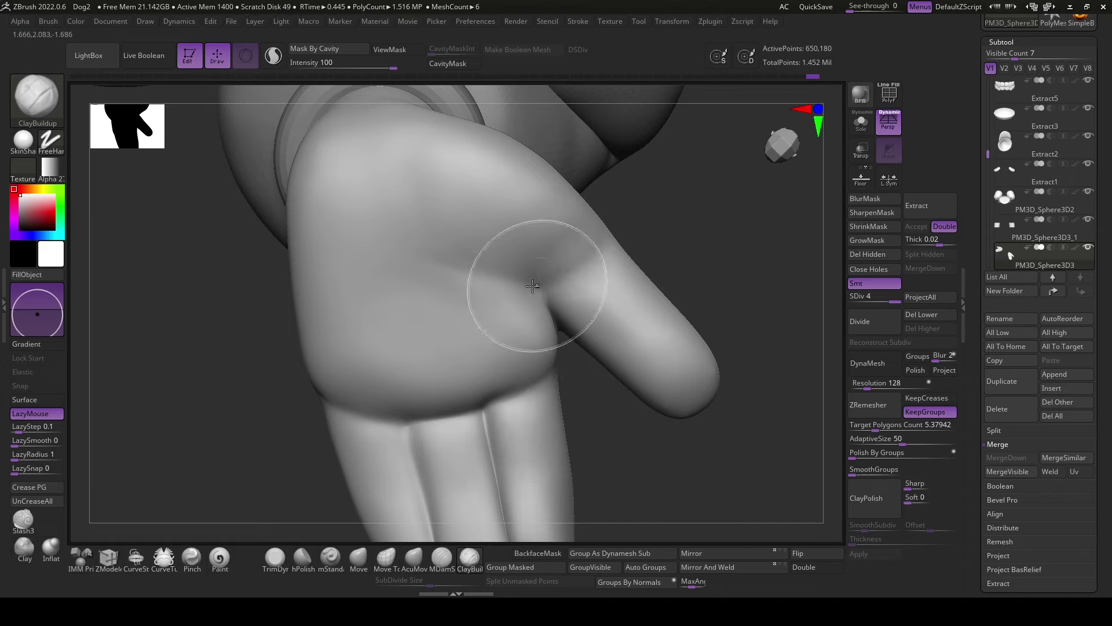
pyautogui.press('shift')
pyautogui.moveTo(594, 233)
pyautogui.mouseDown()
pyautogui.moveTo(762, 313)
pyautogui.moveTo(703, 507)
pyautogui.moveTo(543, 173)
pyautogui.moveTo(521, 215)
pyautogui.mouseUp()
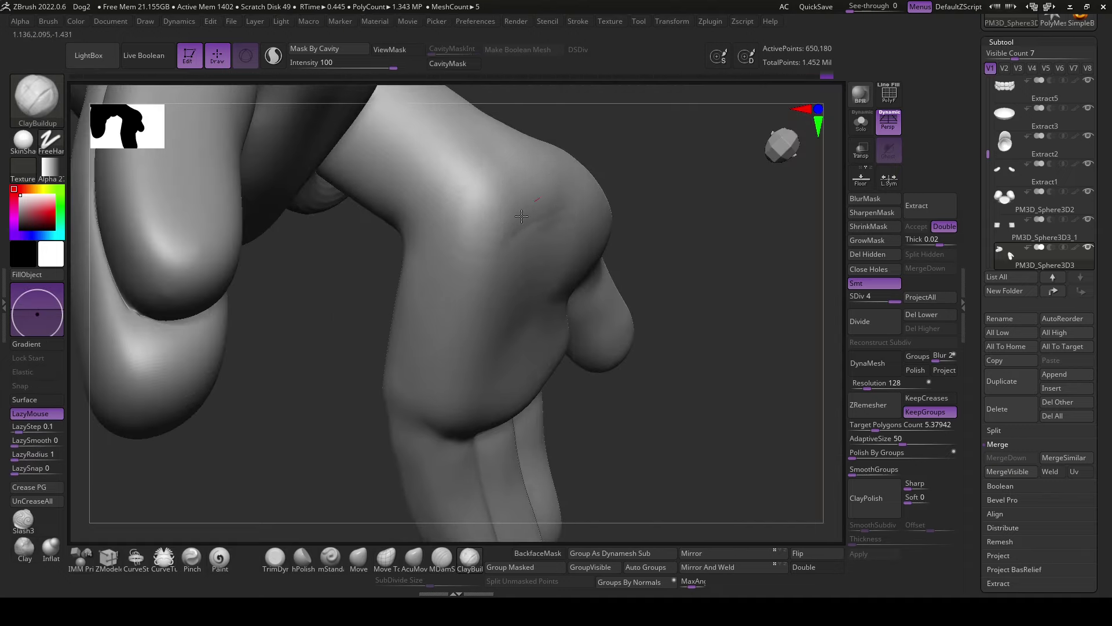
pyautogui.moveTo(587, 205); pyautogui.dragTo(514, 240)
pyautogui.press('shift')
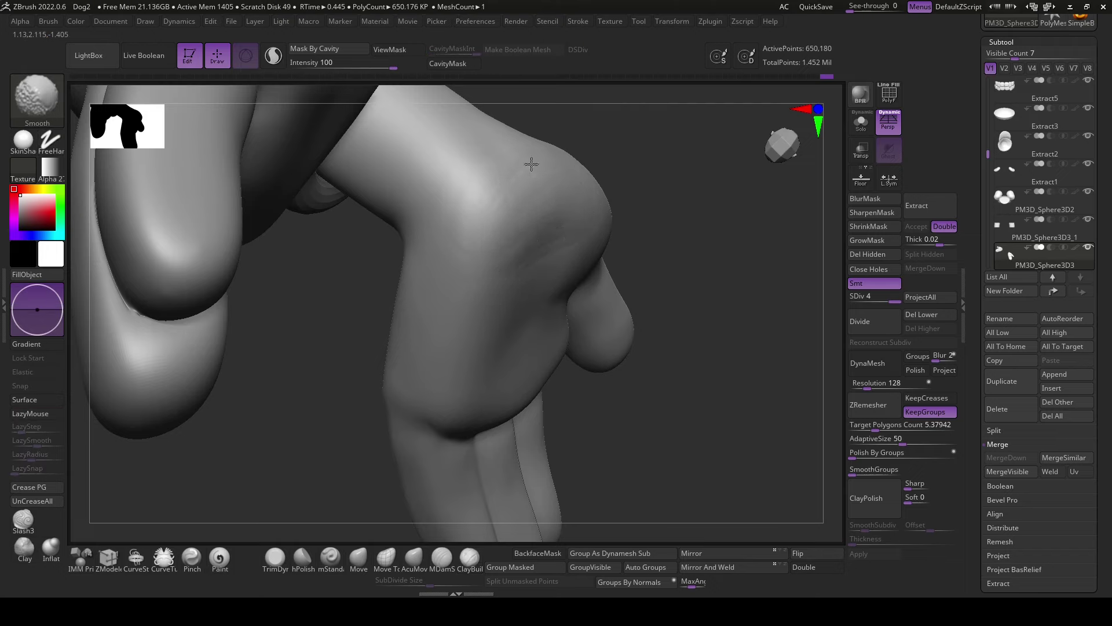
pyautogui.moveTo(431, 248); pyautogui.dragTo(596, 500)
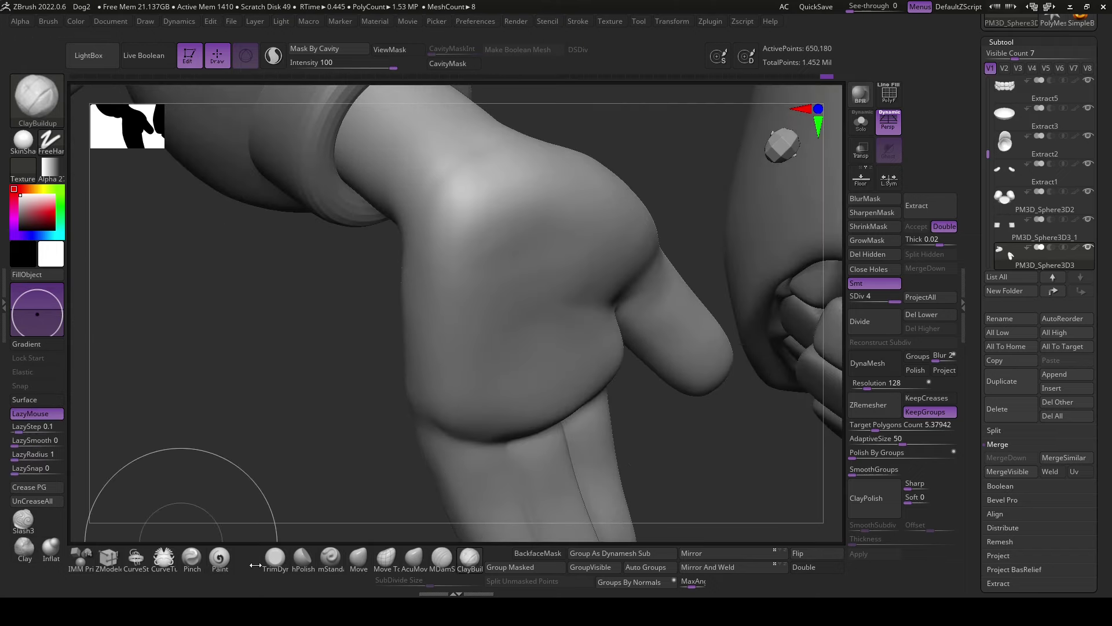
# - Polish the surface near the thumb base with hPolish and smooth the back of the paw
pyautogui.click(302, 558)
pyautogui.moveTo(457, 164); pyautogui.dragTo(527, 217)
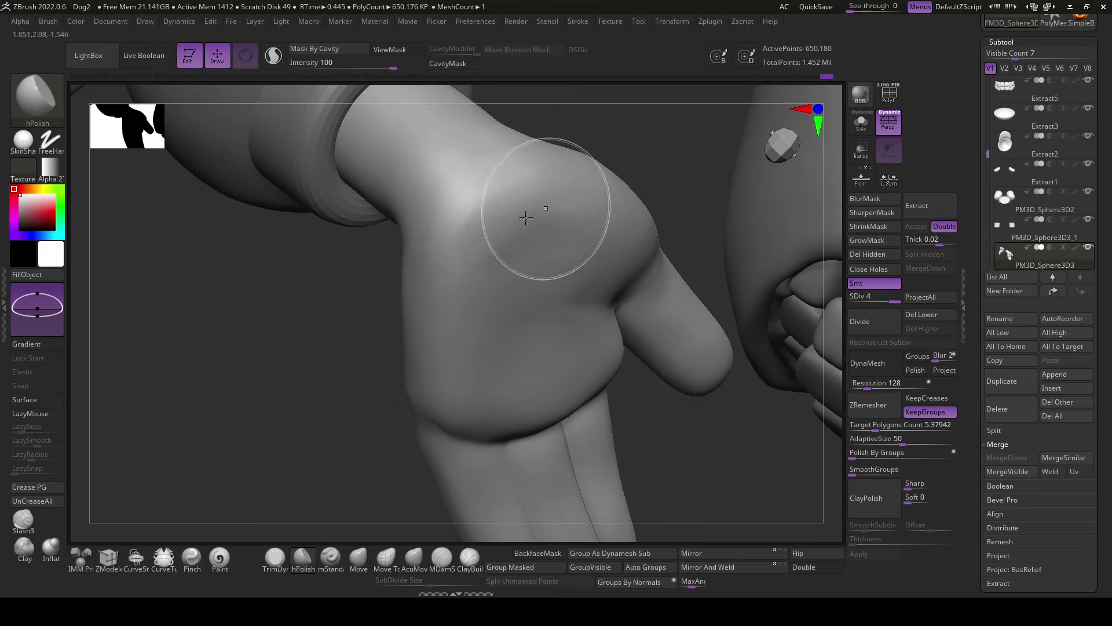
pyautogui.moveTo(598, 231); pyautogui.dragTo(578, 205)
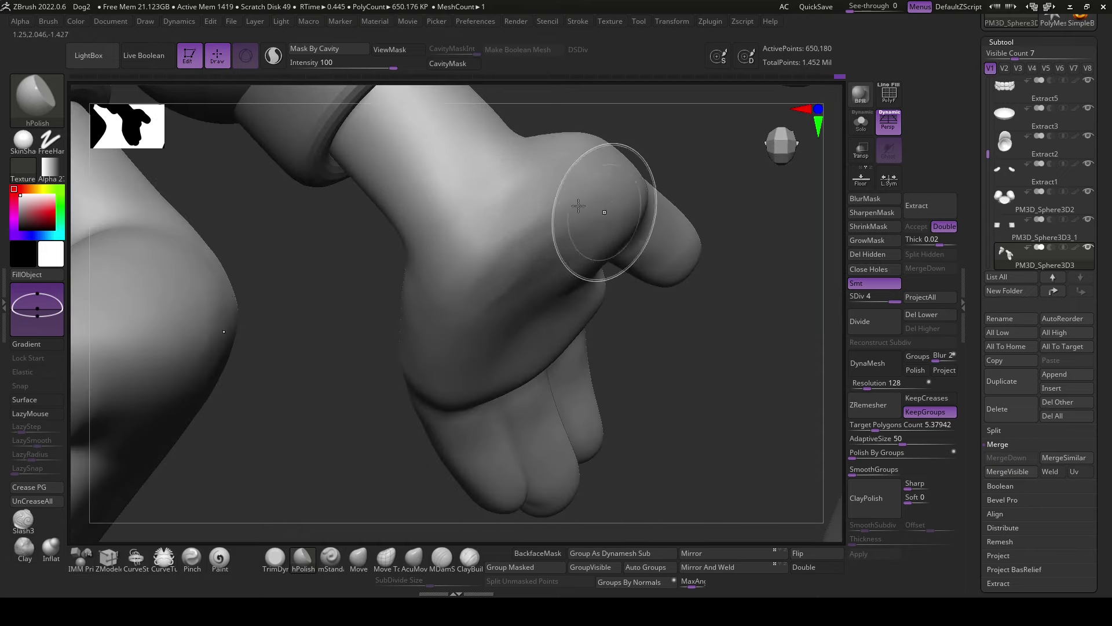
pyautogui.keyDown('shift'); pyautogui.moveTo(464, 243); pyautogui.dragTo(534, 221); pyautogui.keyUp('shift')
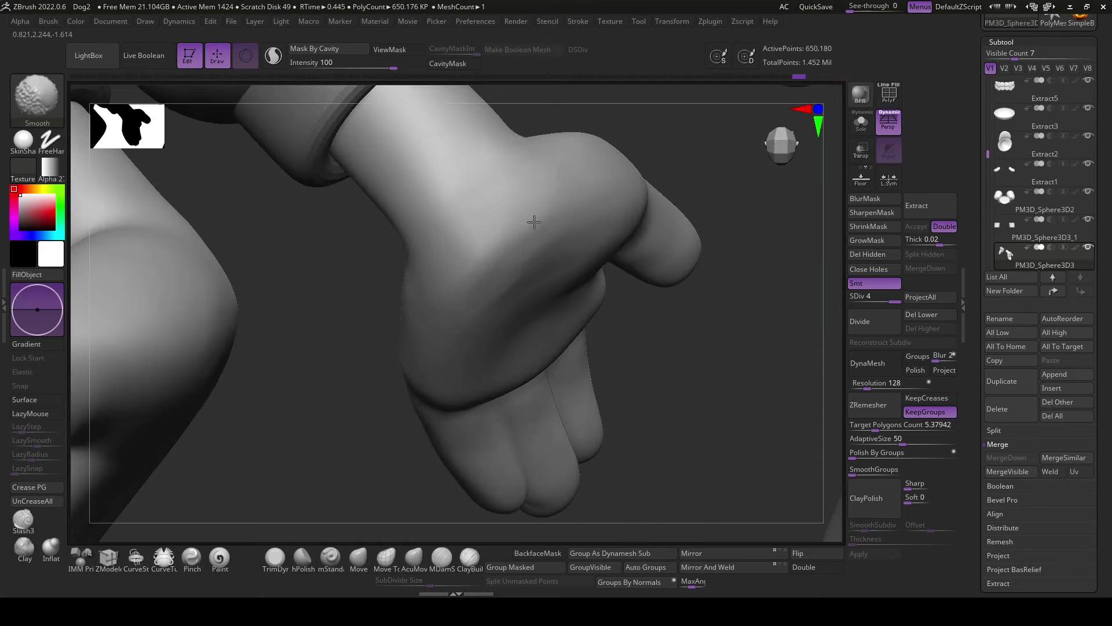
pyautogui.moveTo(557, 262)
pyautogui.mouseDown()
pyautogui.moveTo(707, 385)
pyautogui.moveTo(603, 311)
pyautogui.moveTo(770, 340)
pyautogui.moveTo(452, 347)
pyautogui.mouseUp()
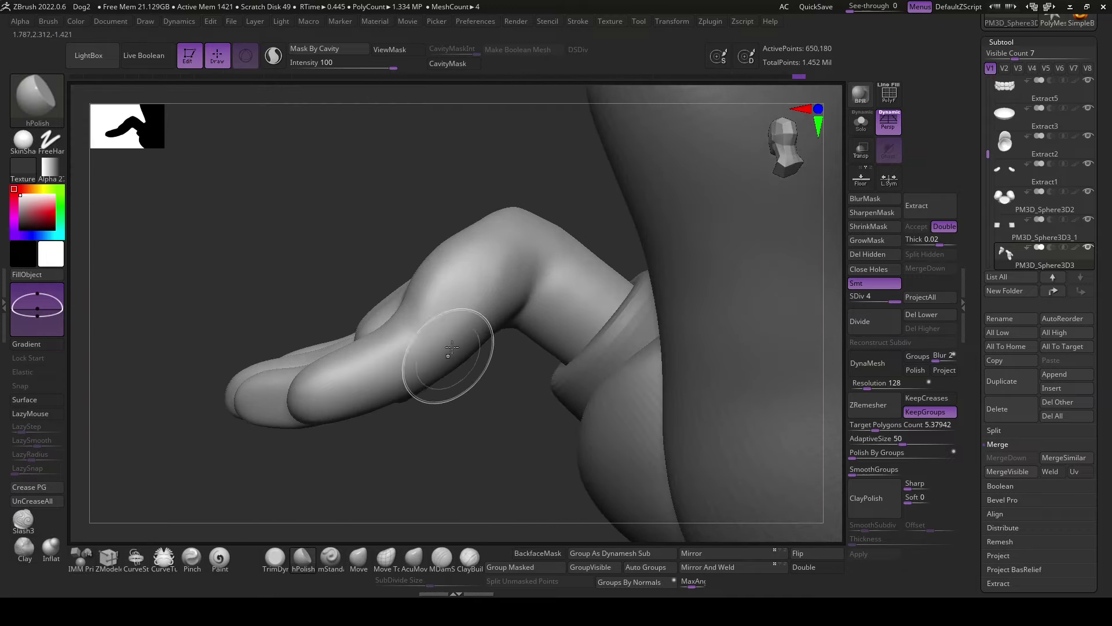
pyautogui.moveTo(487, 452)
pyautogui.mouseDown()
pyautogui.moveTo(463, 463)
pyautogui.moveTo(440, 510)
pyautogui.mouseUp()
# - Carve creases at the wrist and cuff with MDamStandard
pyautogui.click(441, 557)
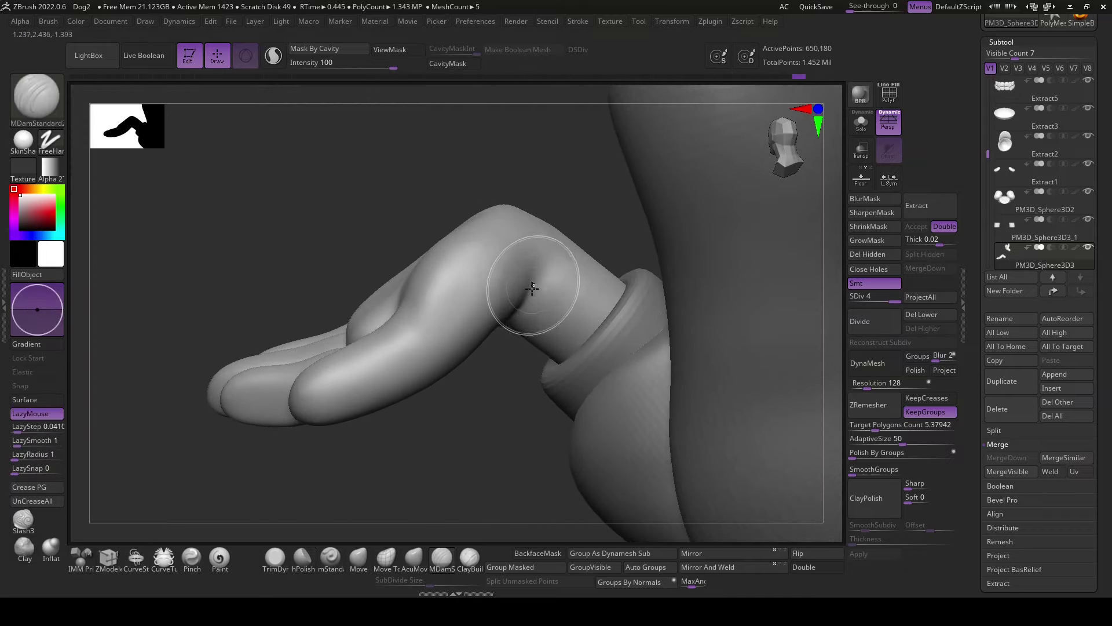
pyautogui.moveTo(499, 440); pyautogui.dragTo(509, 418)
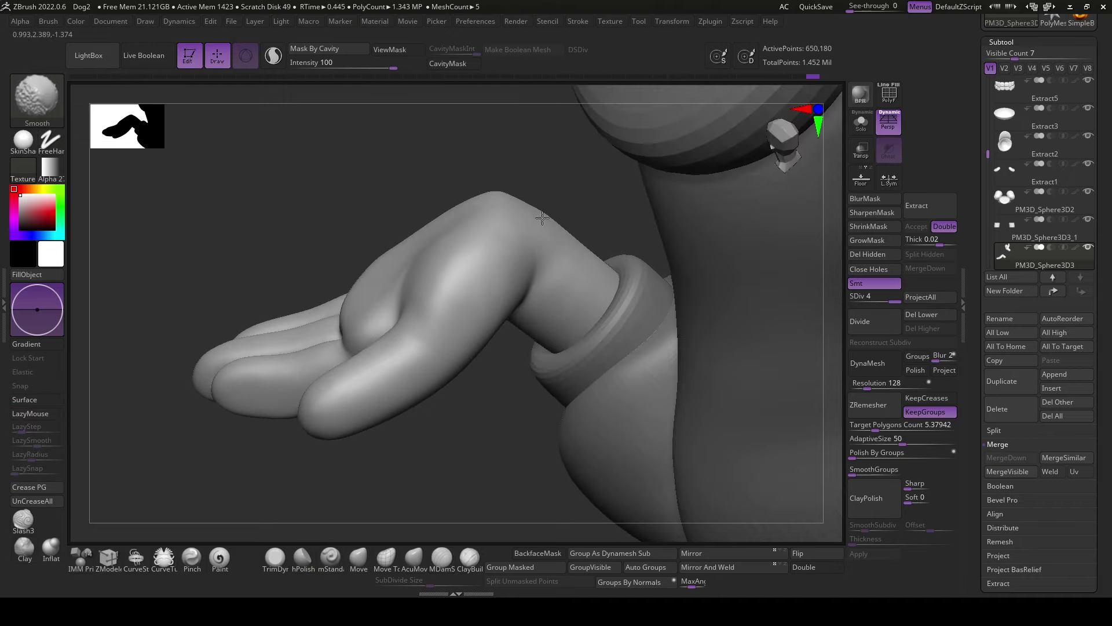
pyautogui.moveTo(560, 206); pyautogui.dragTo(556, 289)
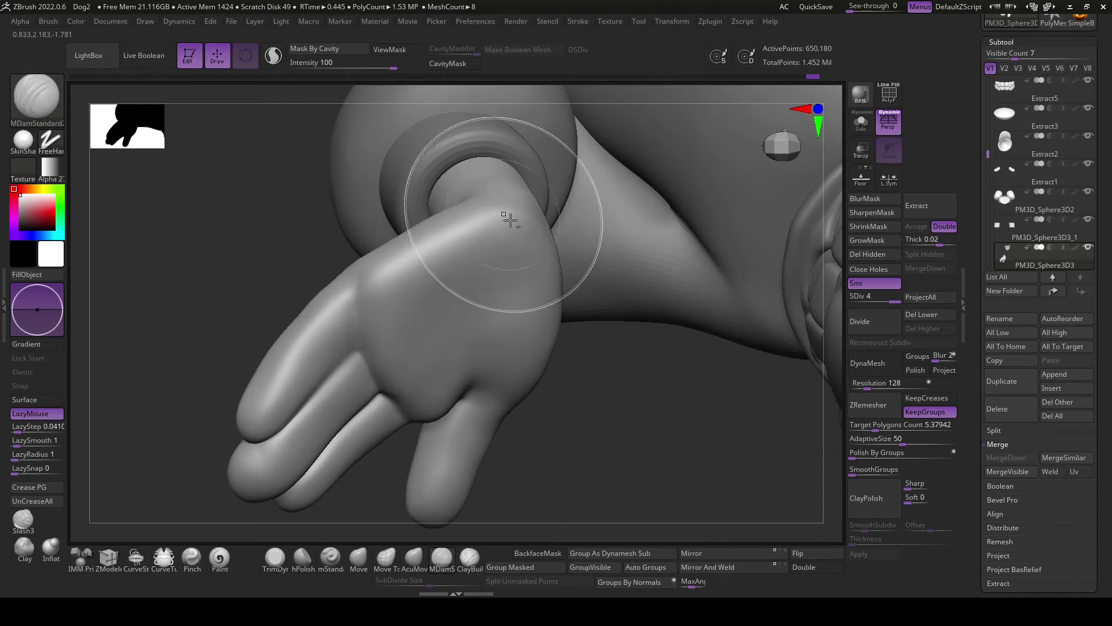
pyautogui.moveTo(509, 212); pyautogui.dragTo(548, 233)
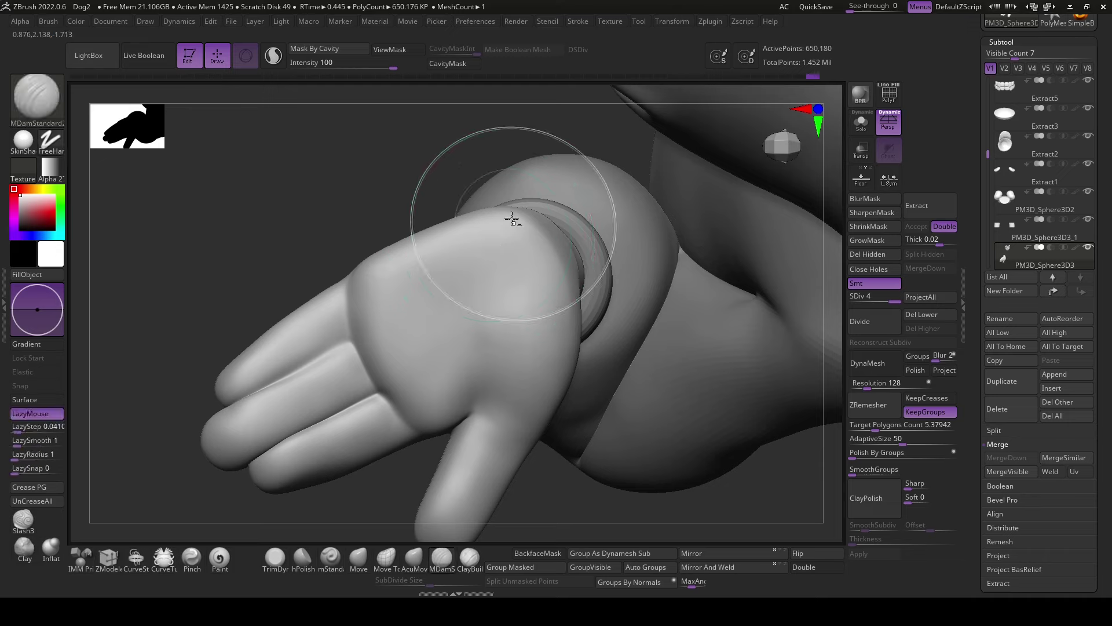
pyautogui.moveTo(516, 243); pyautogui.dragTo(485, 542)
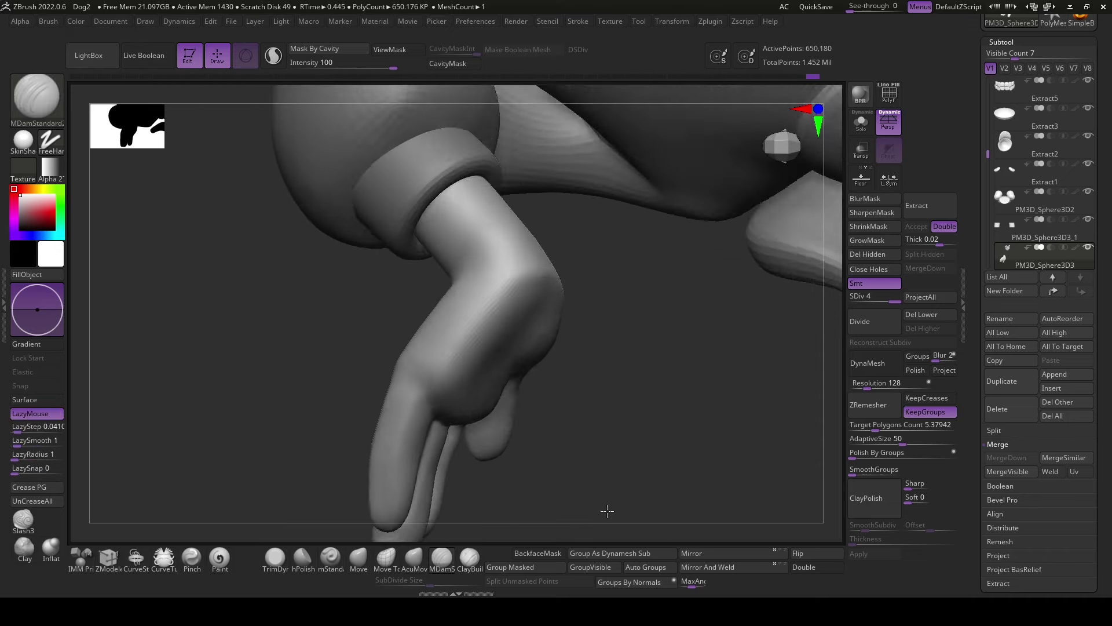
# - Build up and smooth the top of the paw, then polish and recheck the leg shape
pyautogui.click(470, 557)
pyautogui.moveTo(559, 366); pyautogui.dragTo(529, 323)
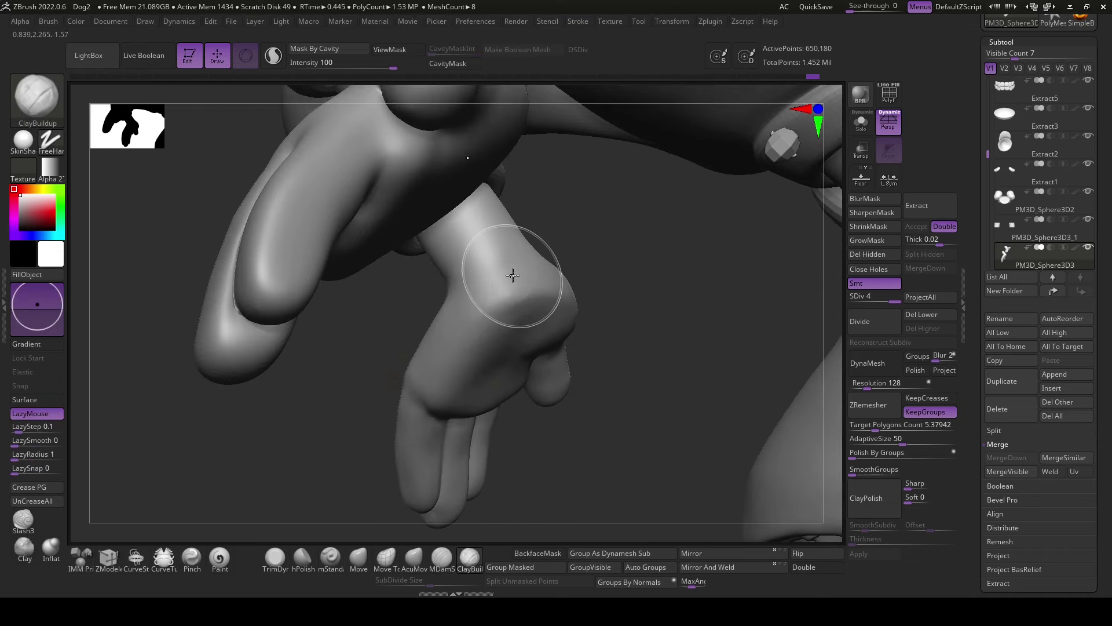
pyautogui.keyDown('shift'); pyautogui.moveTo(520, 282); pyautogui.dragTo(534, 266); pyautogui.keyUp('shift')
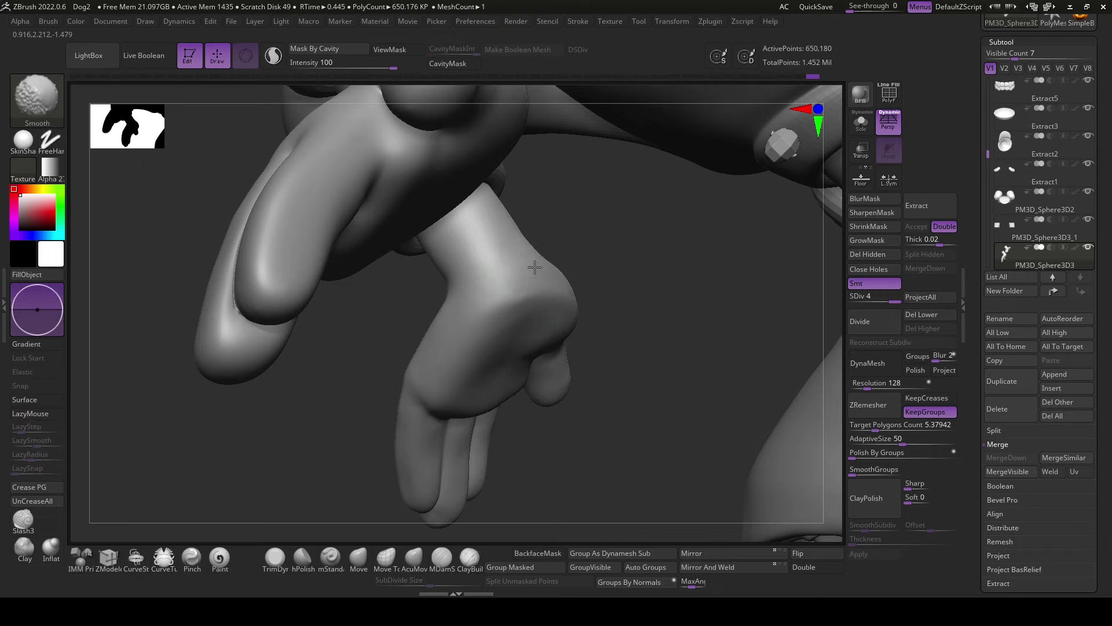
pyautogui.click(303, 557)
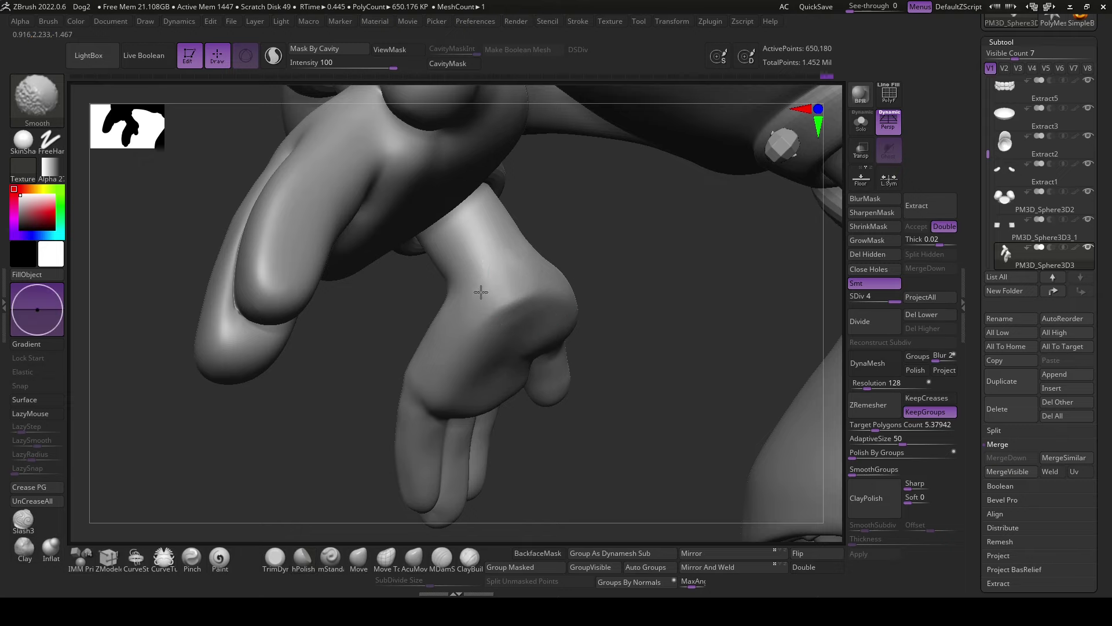
pyautogui.moveTo(584, 467); pyautogui.dragTo(623, 462)
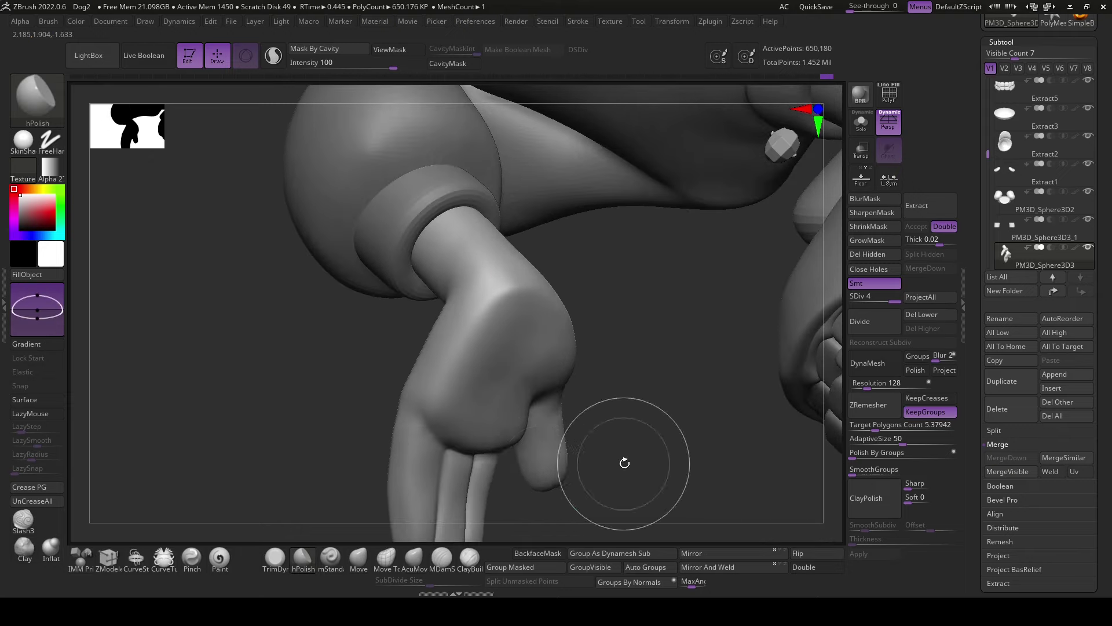
pyautogui.click(440, 559)
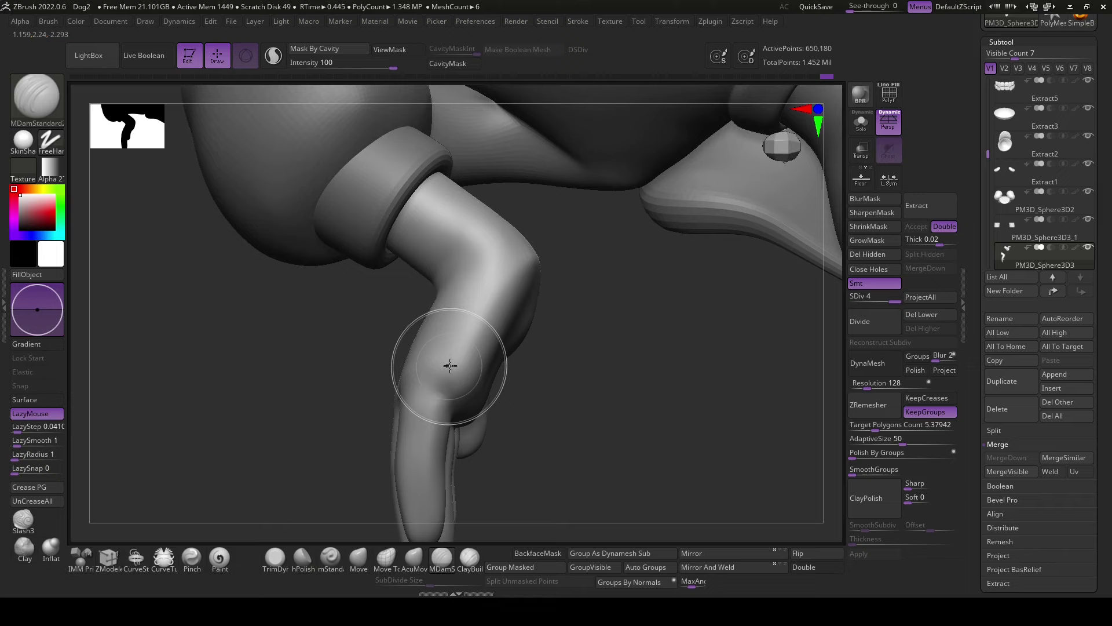
pyautogui.moveTo(450, 366)
pyautogui.mouseDown()
pyautogui.moveTo(534, 459)
pyautogui.moveTo(546, 452)
pyautogui.moveTo(418, 264)
pyautogui.moveTo(454, 241)
pyautogui.moveTo(444, 218)
pyautogui.moveTo(569, 385)
pyautogui.moveTo(406, 492)
pyautogui.mouseUp()
pyautogui.click(361, 562)
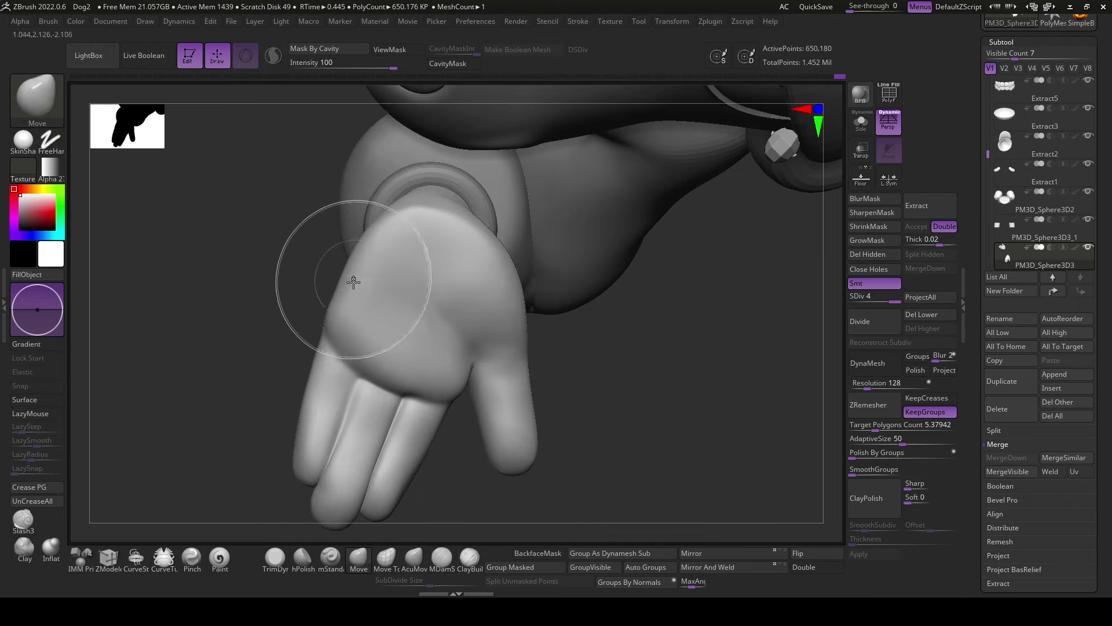
# - Build up clay on the palm and smooth it, checking the hand and cuff from new angles
pyautogui.moveTo(379, 317); pyautogui.dragTo(521, 496)
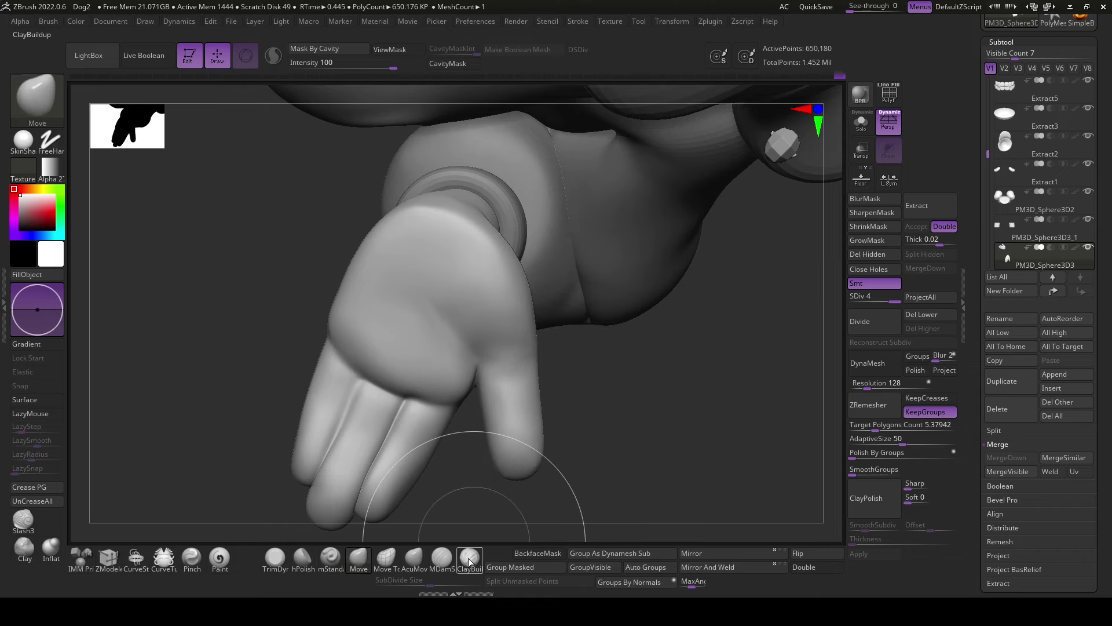
pyautogui.press('space')
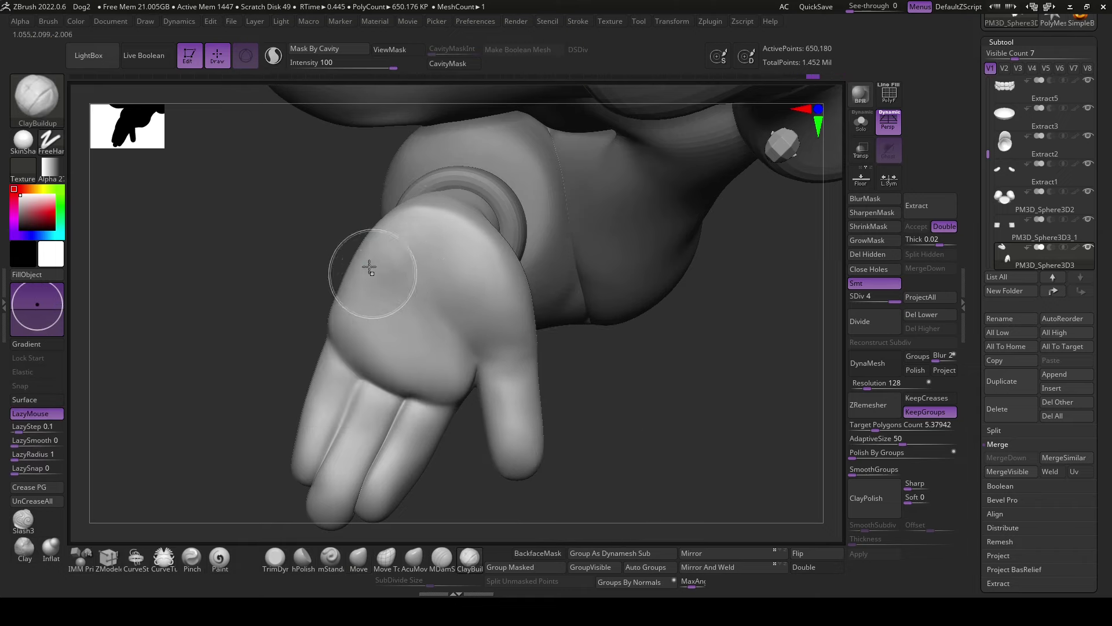
pyautogui.press('shift')
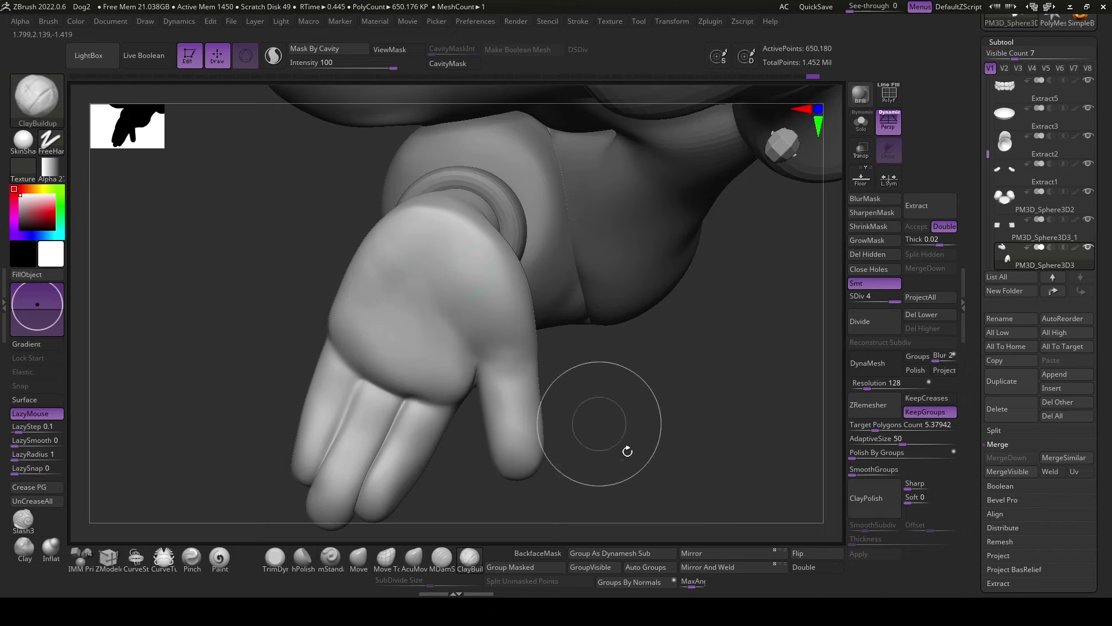
pyautogui.moveTo(625, 450); pyautogui.dragTo(624, 488)
pyautogui.click(359, 557)
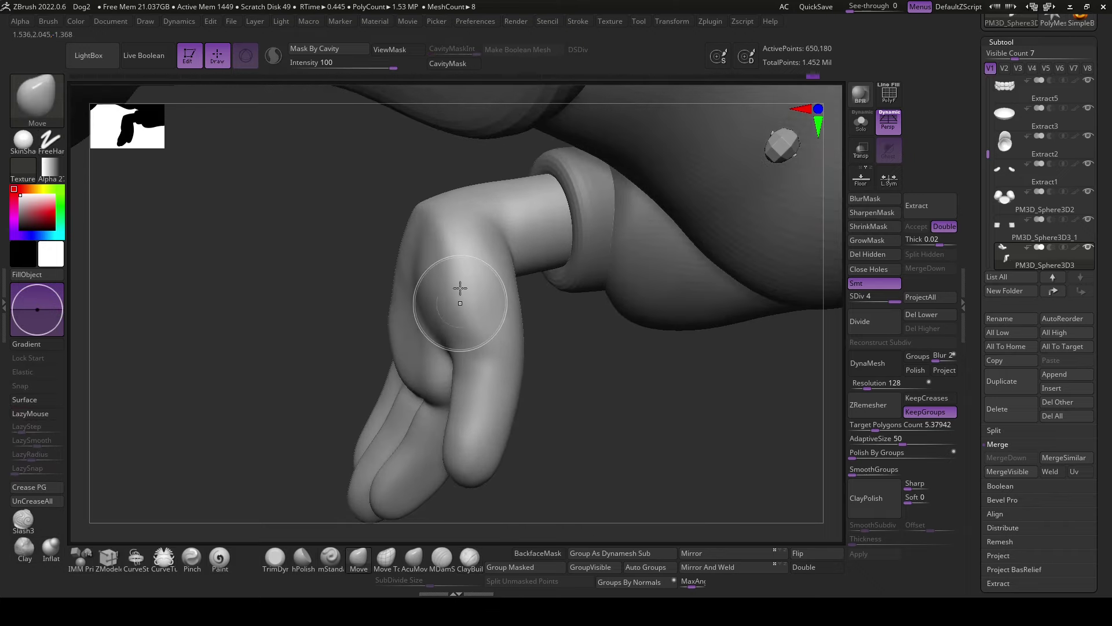
# - Inspect the back of the hand, then build up and smooth the top of the wrist
pyautogui.moveTo(424, 199); pyautogui.dragTo(411, 207)
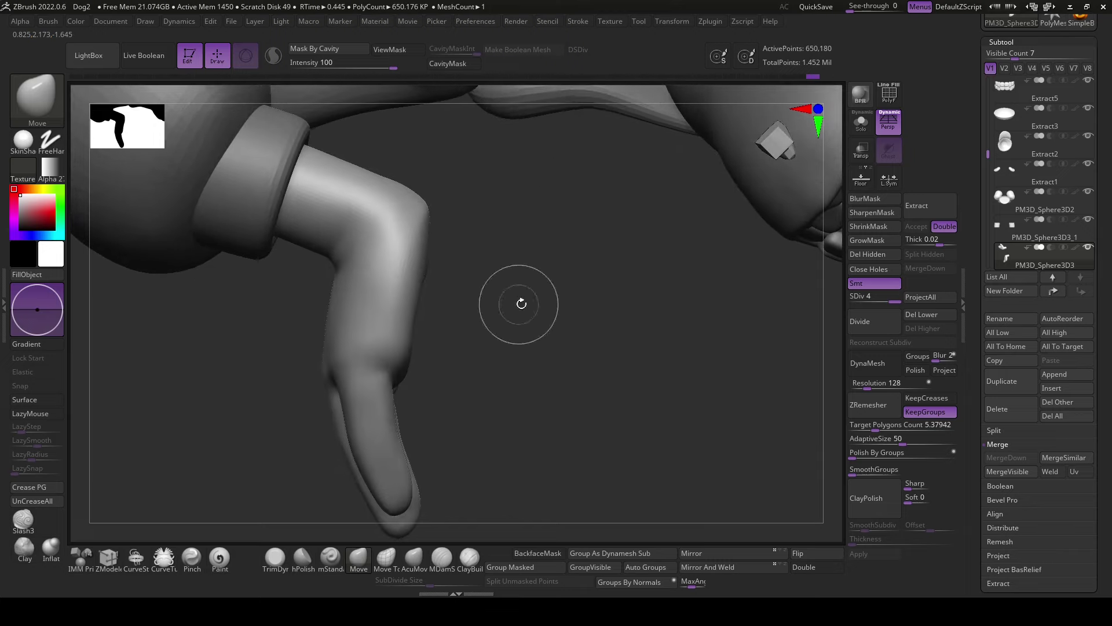
pyautogui.moveTo(525, 298); pyautogui.dragTo(442, 392)
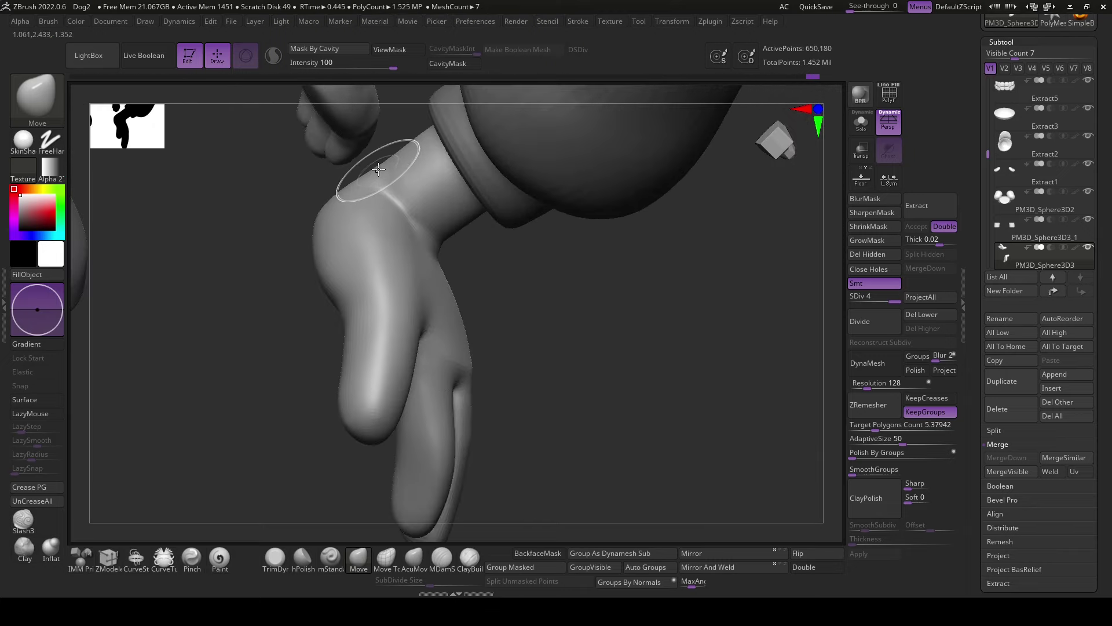
pyautogui.moveTo(379, 168); pyautogui.dragTo(370, 180)
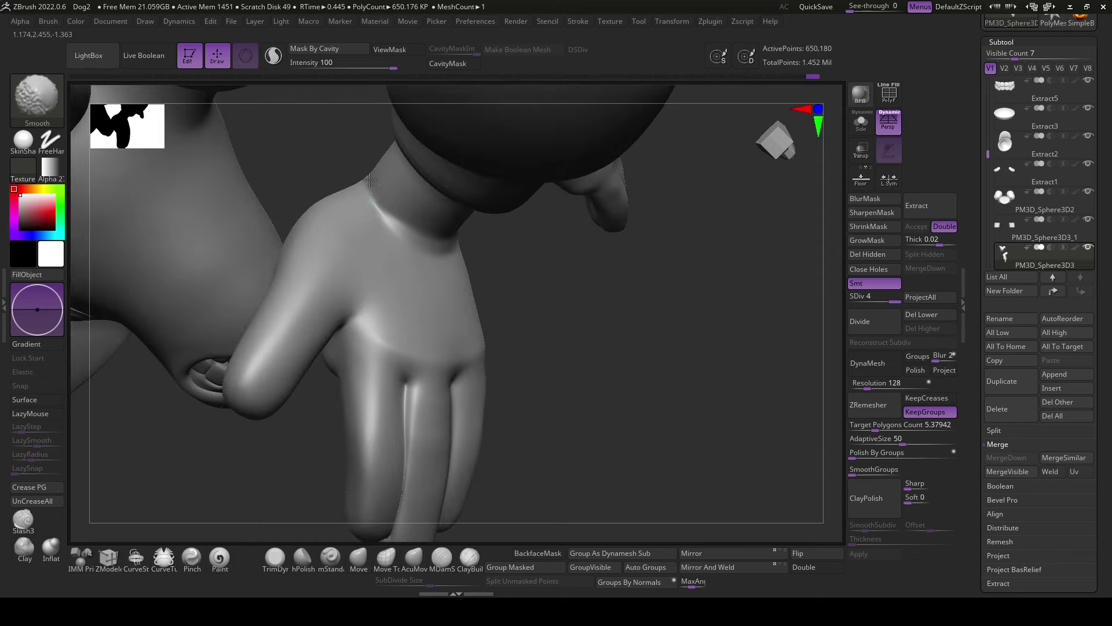
pyautogui.click(470, 557)
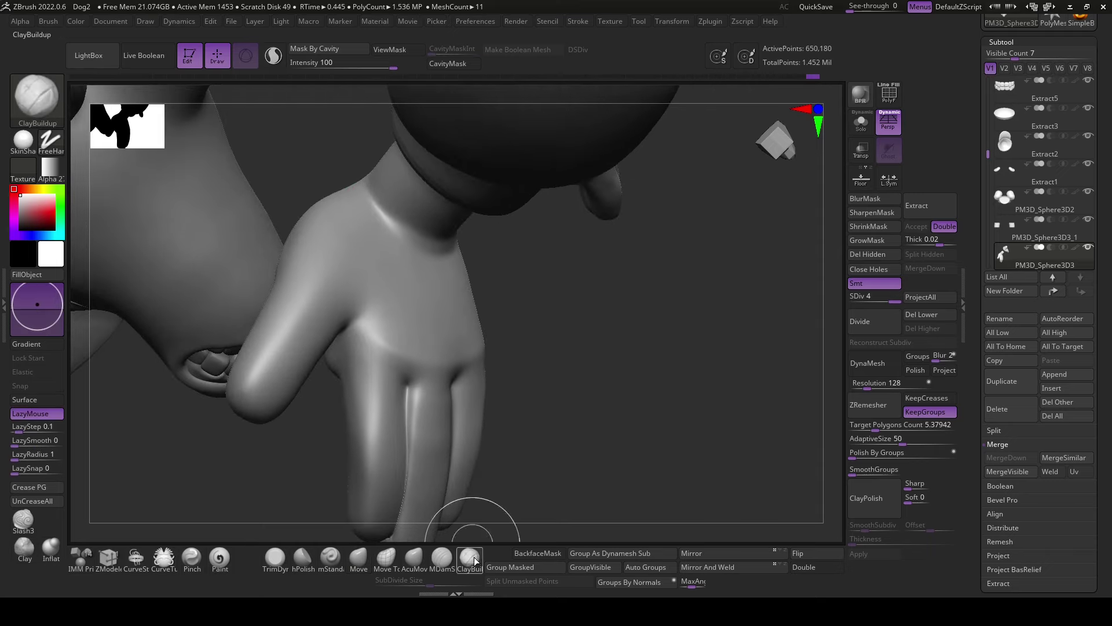
pyautogui.press('space')
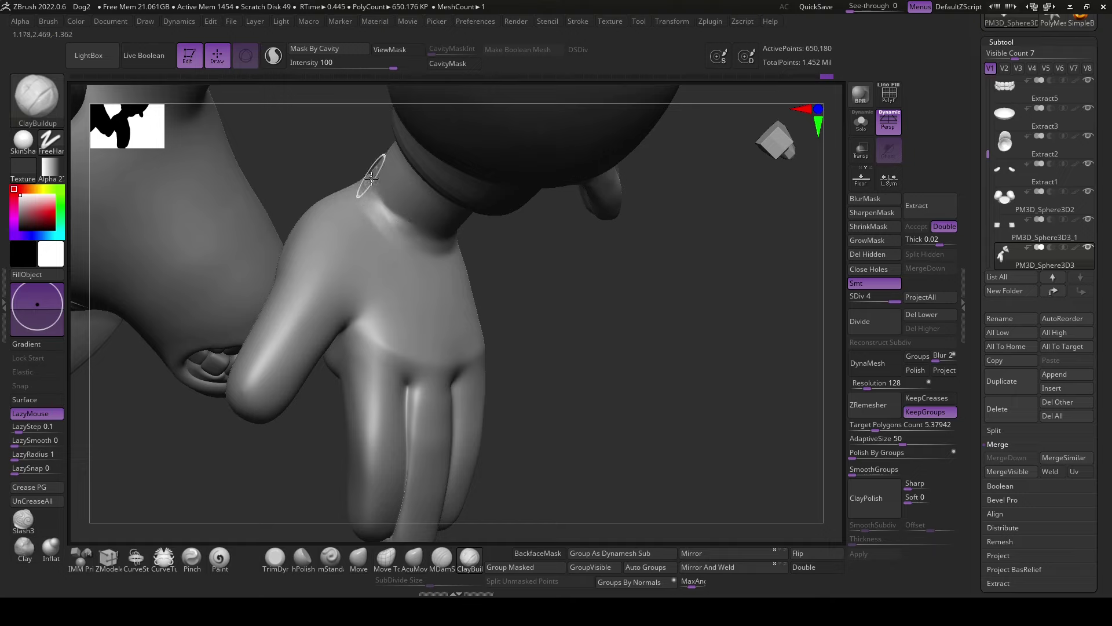
pyautogui.keyDown('shift'); pyautogui.moveTo(372, 178); pyautogui.dragTo(380, 213); pyautogui.keyUp('shift')
# - Smooth the arm's bend, checking it from several side angles between leg and hand
pyautogui.moveTo(574, 375); pyautogui.dragTo(569, 379)
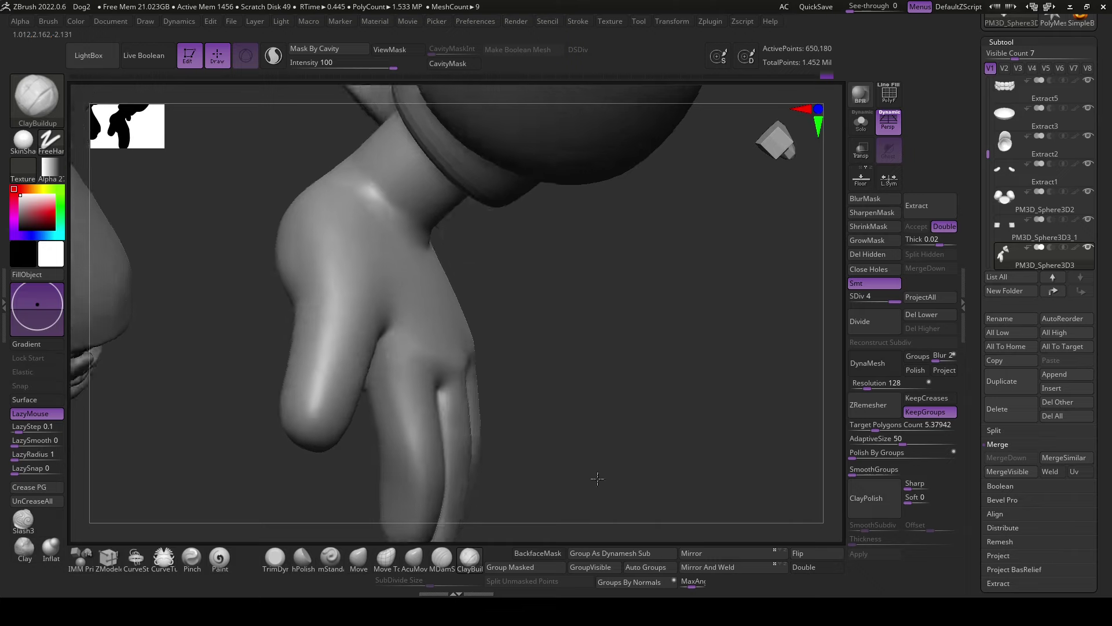
pyautogui.moveTo(522, 468); pyautogui.dragTo(566, 365)
pyautogui.press('space')
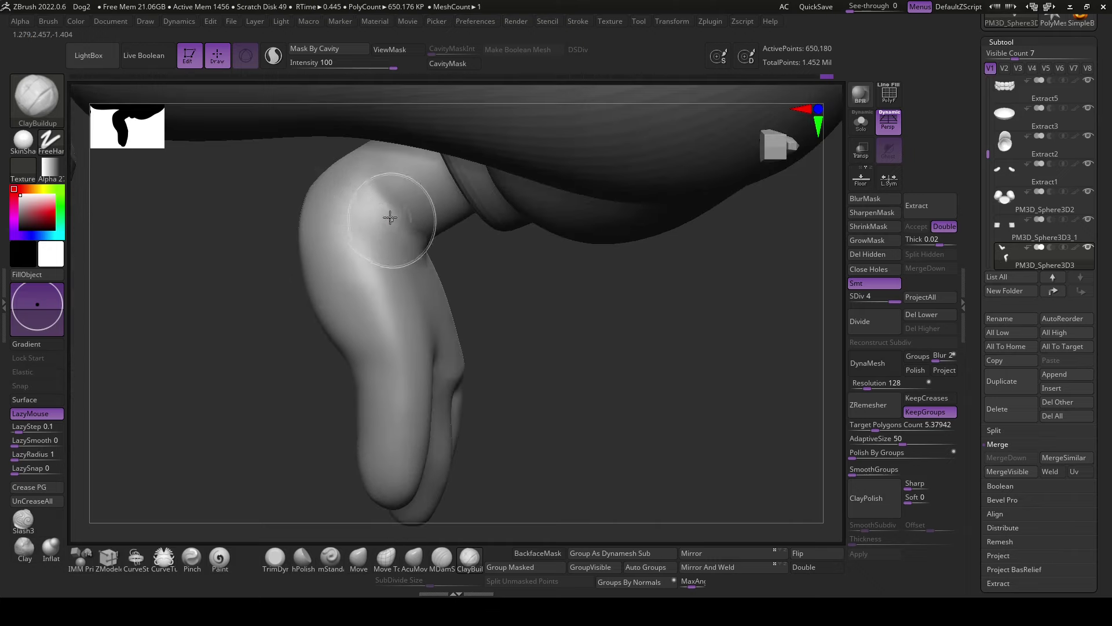
pyautogui.press('shift')
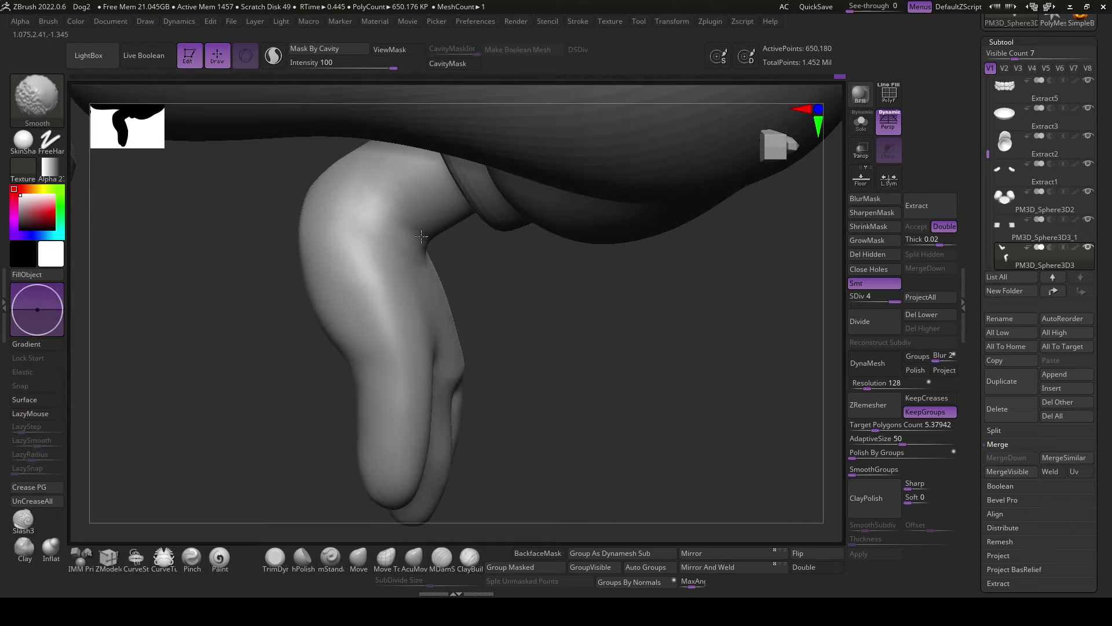
pyautogui.moveTo(463, 282); pyautogui.dragTo(638, 427)
pyautogui.moveTo(541, 481); pyautogui.dragTo(389, 224)
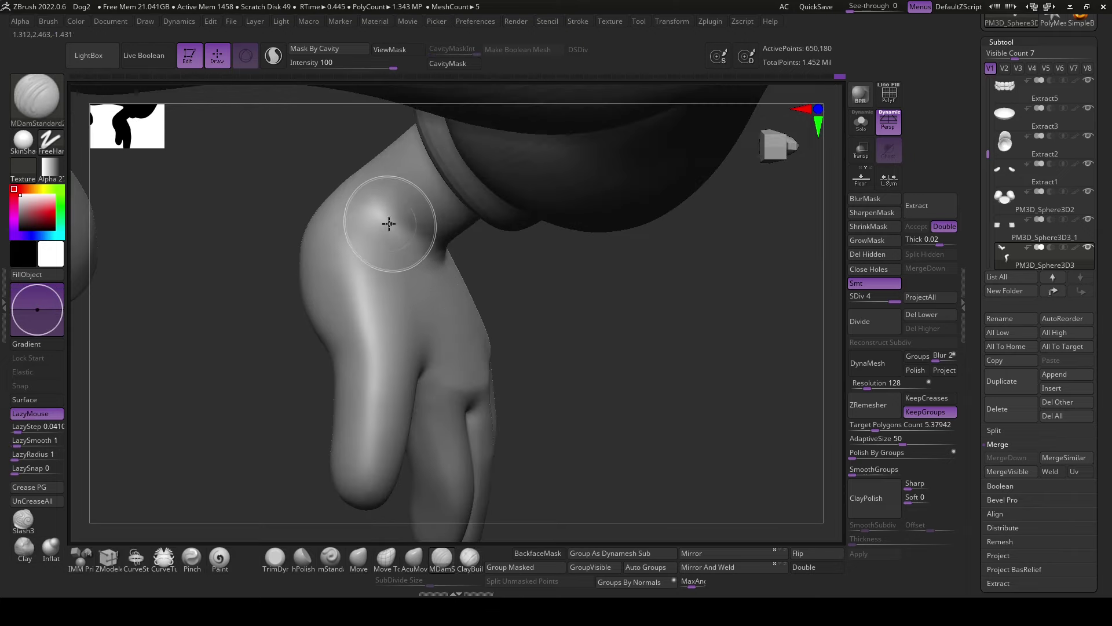
pyautogui.moveTo(443, 265)
pyautogui.mouseDown()
pyautogui.moveTo(429, 272)
pyautogui.moveTo(546, 357)
pyautogui.mouseUp()
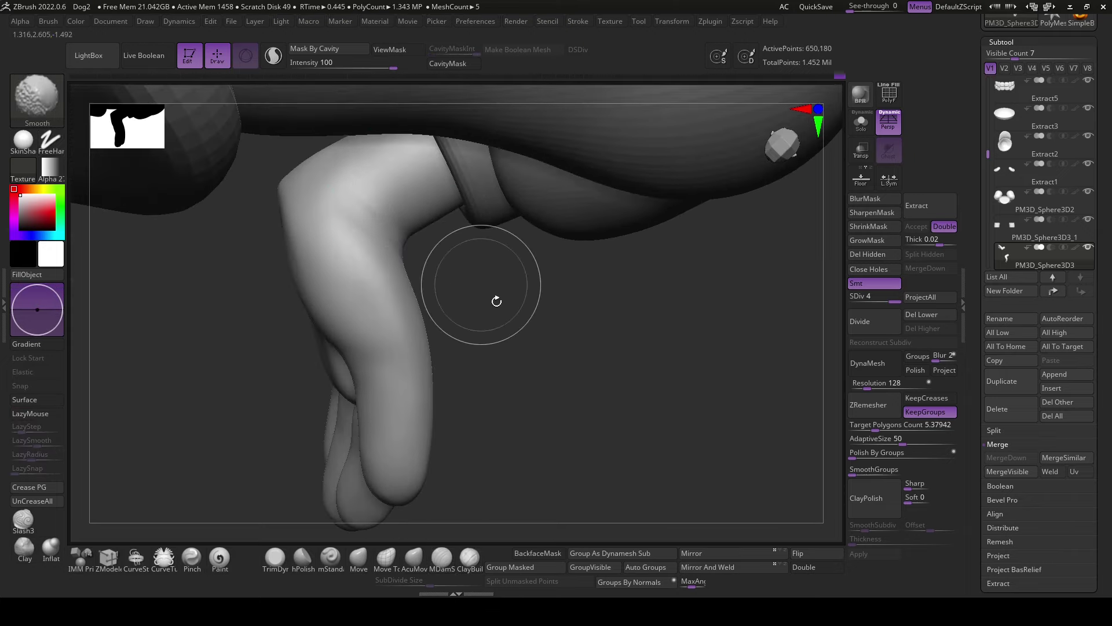
pyautogui.moveTo(497, 301)
pyautogui.mouseDown()
pyautogui.moveTo(556, 348)
pyautogui.moveTo(616, 341)
pyautogui.moveTo(617, 435)
pyautogui.moveTo(399, 243)
pyautogui.mouseUp()
pyautogui.press('r')
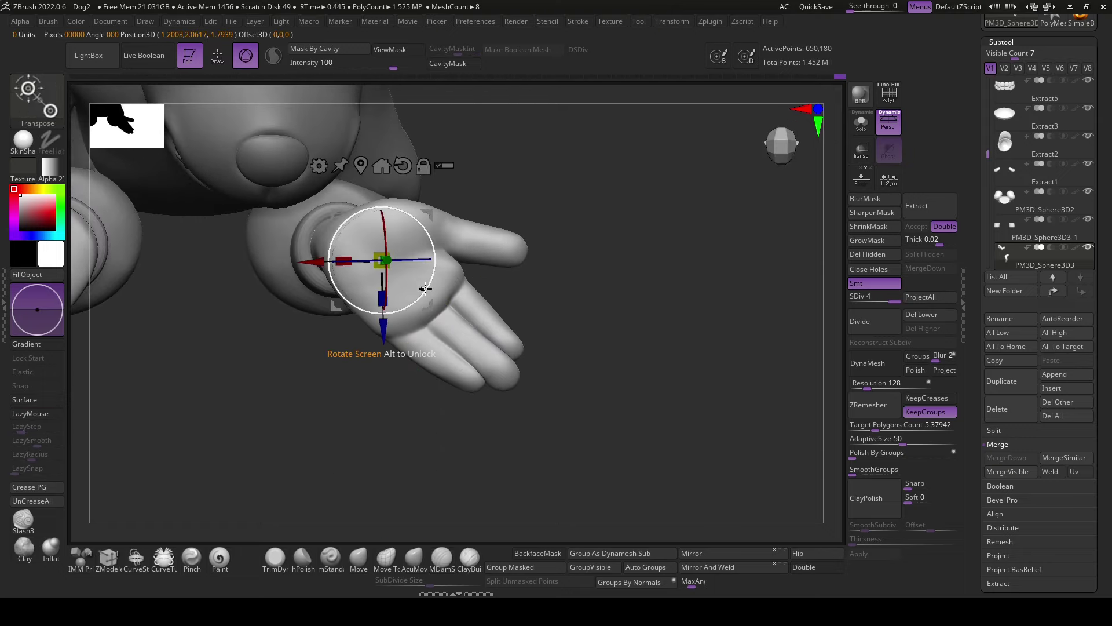
# - Solo the hands-and-arms piece, mask the hand outward from its fingertip, then show all parts
pyautogui.moveTo(425, 288)
pyautogui.mouseDown()
pyautogui.moveTo(550, 323)
pyautogui.moveTo(595, 360)
pyautogui.moveTo(591, 208)
pyautogui.moveTo(685, 330)
pyautogui.mouseUp()
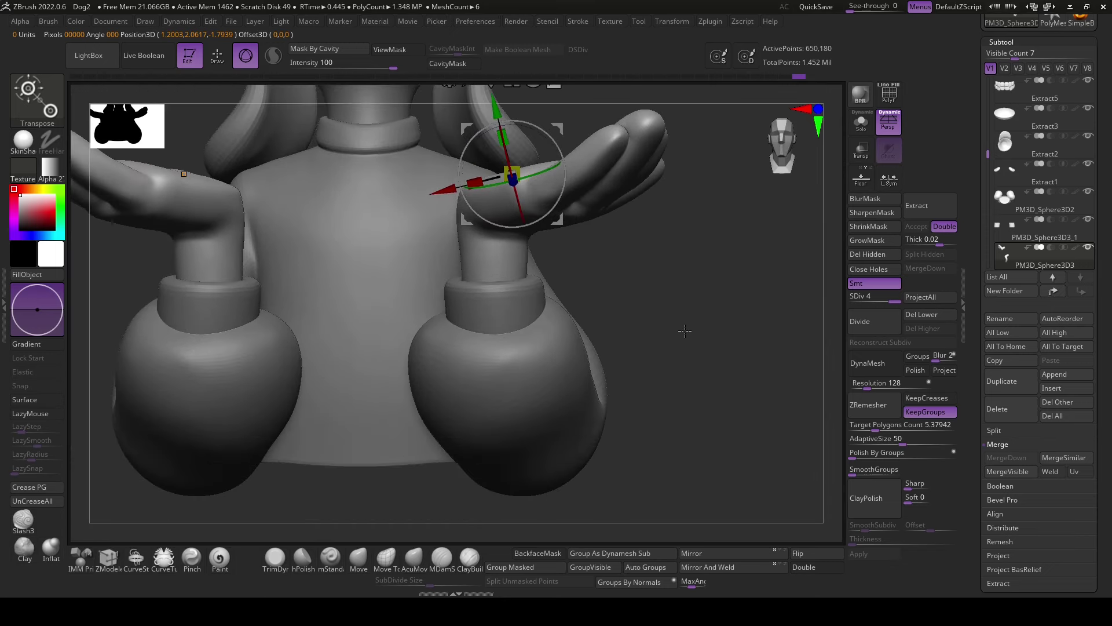
pyautogui.click(861, 122)
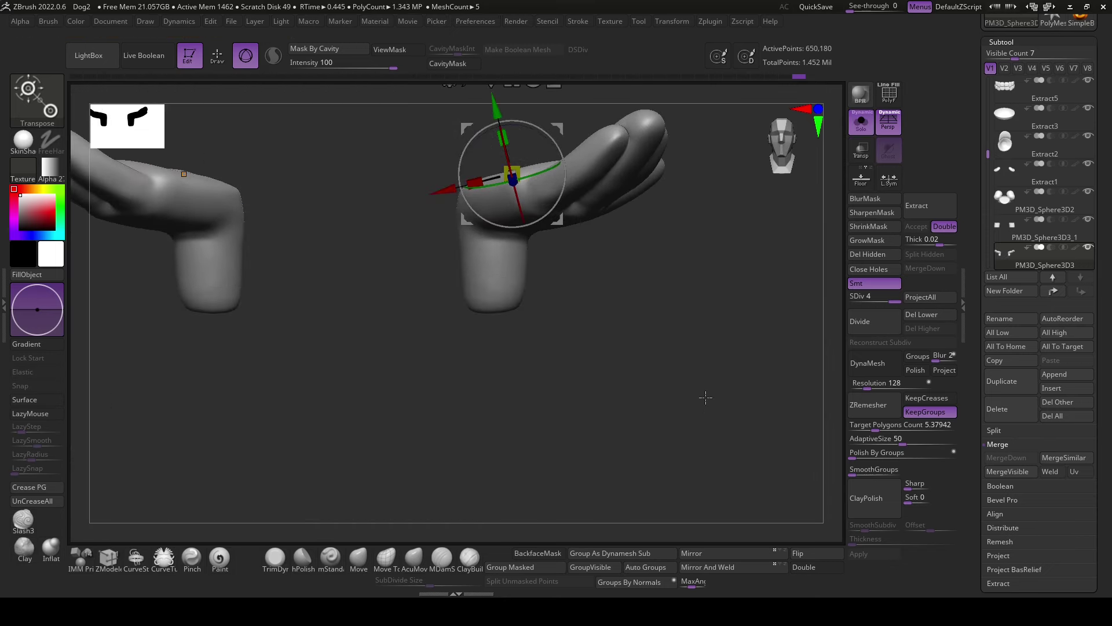
pyautogui.keyDown('ctrl'); pyautogui.moveTo(510, 279); pyautogui.dragTo(493, 213); pyautogui.keyUp('ctrl')
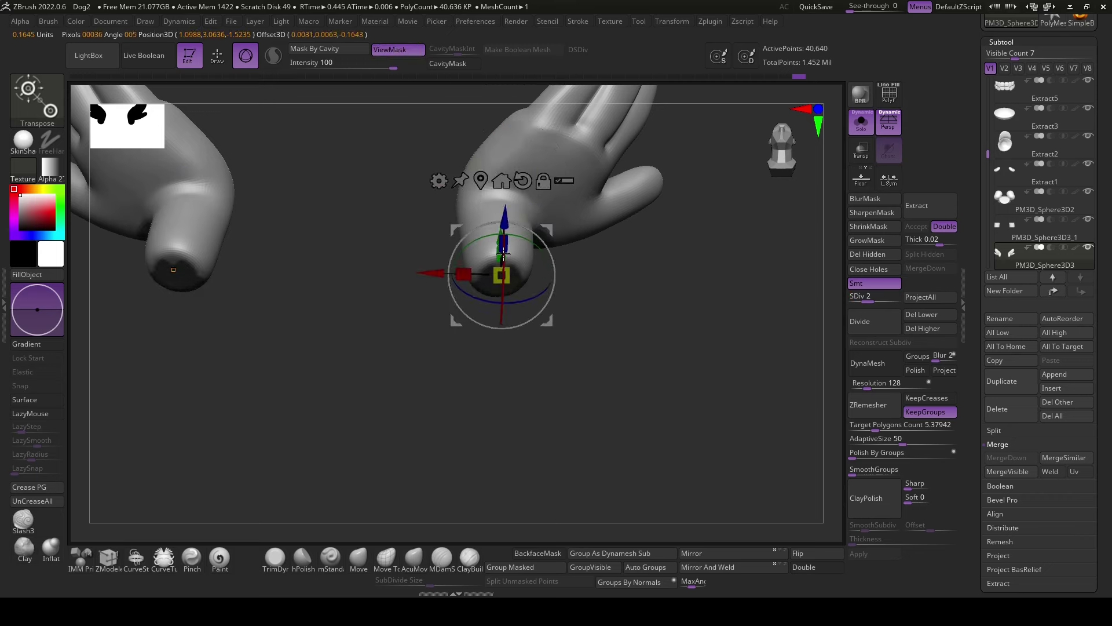
pyautogui.moveTo(546, 238)
pyautogui.mouseDown()
pyautogui.moveTo(578, 447)
pyautogui.moveTo(522, 417)
pyautogui.moveTo(606, 402)
pyautogui.mouseUp()
pyautogui.click(861, 125)
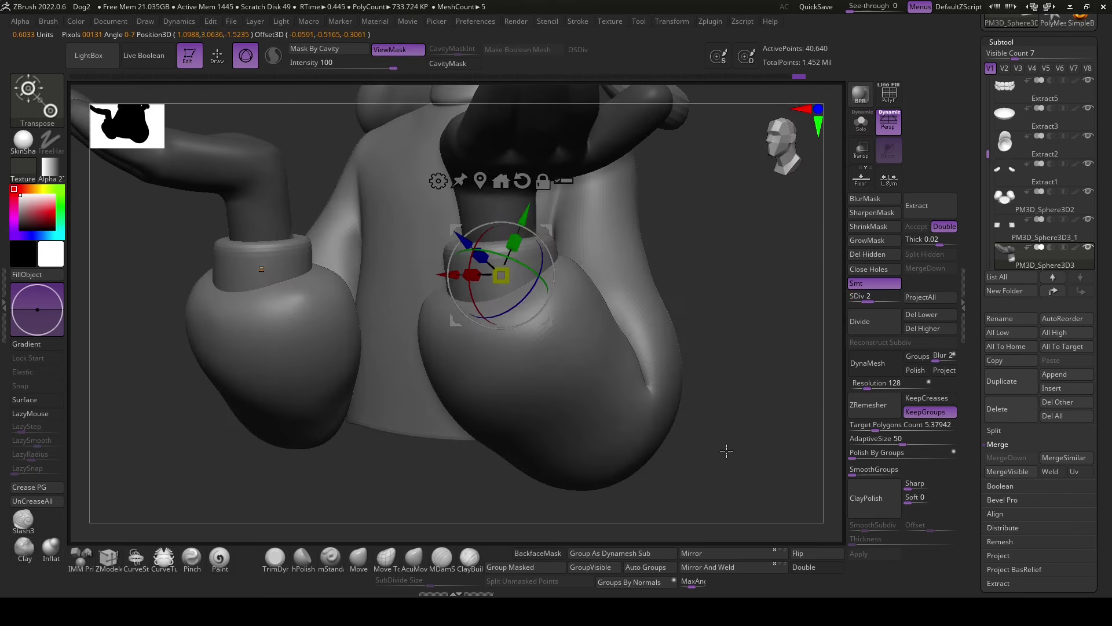
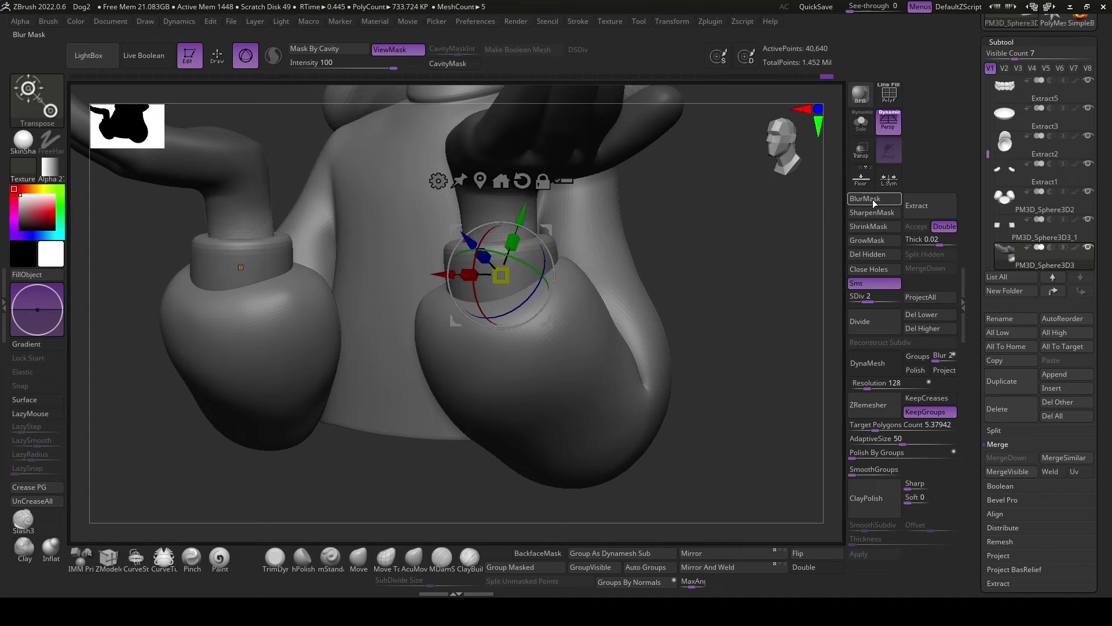
# - Leave Transpose with the AcuMove1 brush and make body subtool PM3D_Sphere3D2 active
pyautogui.moveTo(762, 335); pyautogui.dragTo(724, 339)
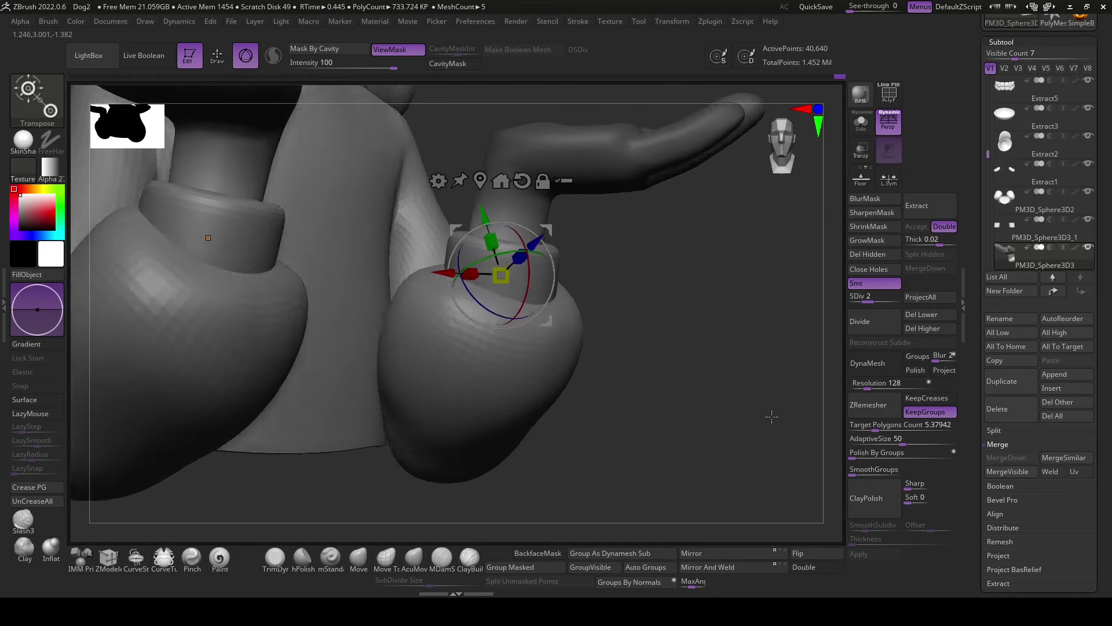
pyautogui.moveTo(695, 463)
pyautogui.mouseDown()
pyautogui.moveTo(418, 464)
pyautogui.moveTo(727, 475)
pyautogui.mouseUp()
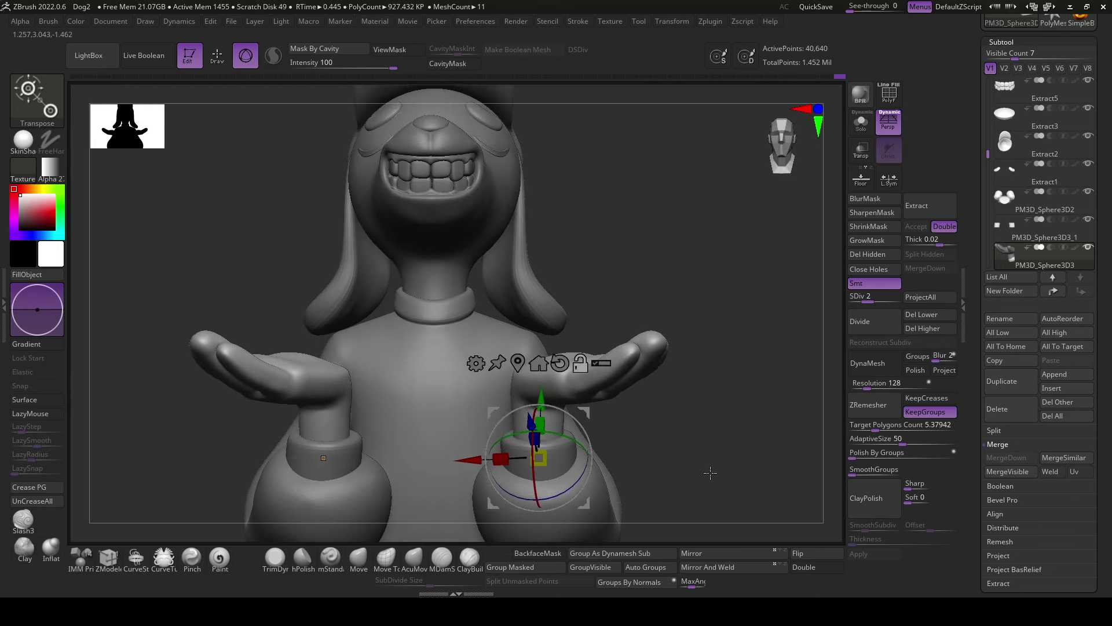
pyautogui.click(414, 558)
pyautogui.keyDown('alt'); pyautogui.click(506, 291); pyautogui.keyUp('alt')
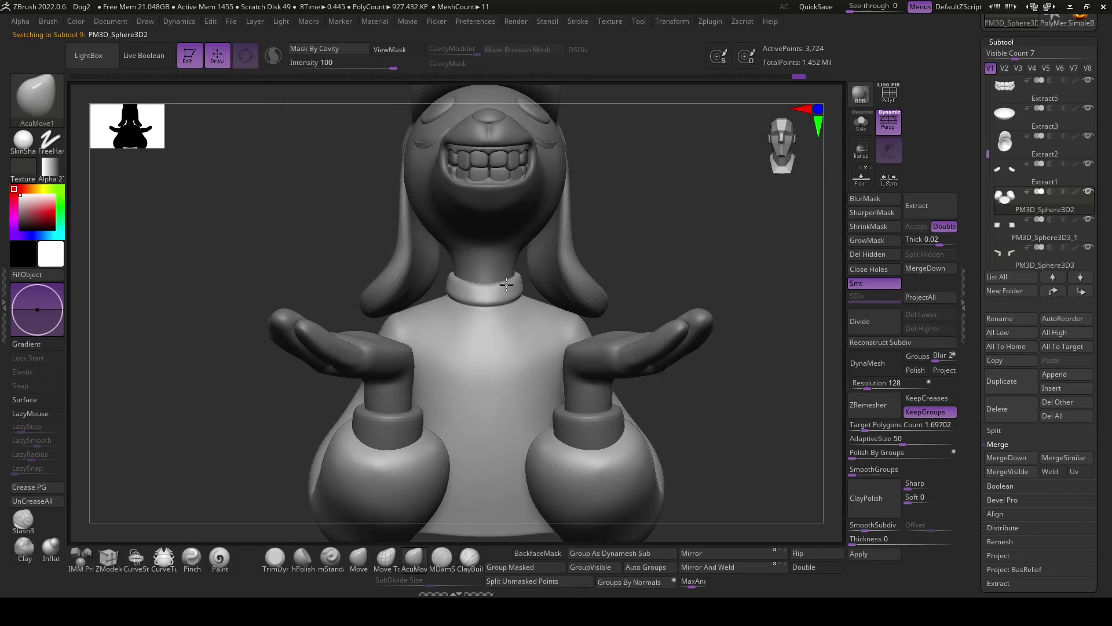
# - Mask everything except the torso and blur the mask edge
pyautogui.press('space')
pyautogui.moveTo(506, 284)
pyautogui.keyDown('ctrl'); pyautogui.mouseDown(button='right')
pyautogui.moveTo(748, 326)
pyautogui.moveTo(742, 295)
pyautogui.moveTo(698, 305)
pyautogui.moveTo(750, 305)
pyautogui.moveTo(770, 400)
pyautogui.moveTo(753, 450)
pyautogui.moveTo(581, 402)
pyautogui.mouseUp(button='right'); pyautogui.keyUp('ctrl')
pyautogui.hotkey('ctrl', 'shift')
pyautogui.keyDown('ctrl'); pyautogui.keyDown('shift'); pyautogui.click(581, 401); pyautogui.keyUp('shift'); pyautogui.keyUp('ctrl')
pyautogui.keyDown('ctrl'); pyautogui.click(733, 434); pyautogui.keyUp('ctrl')
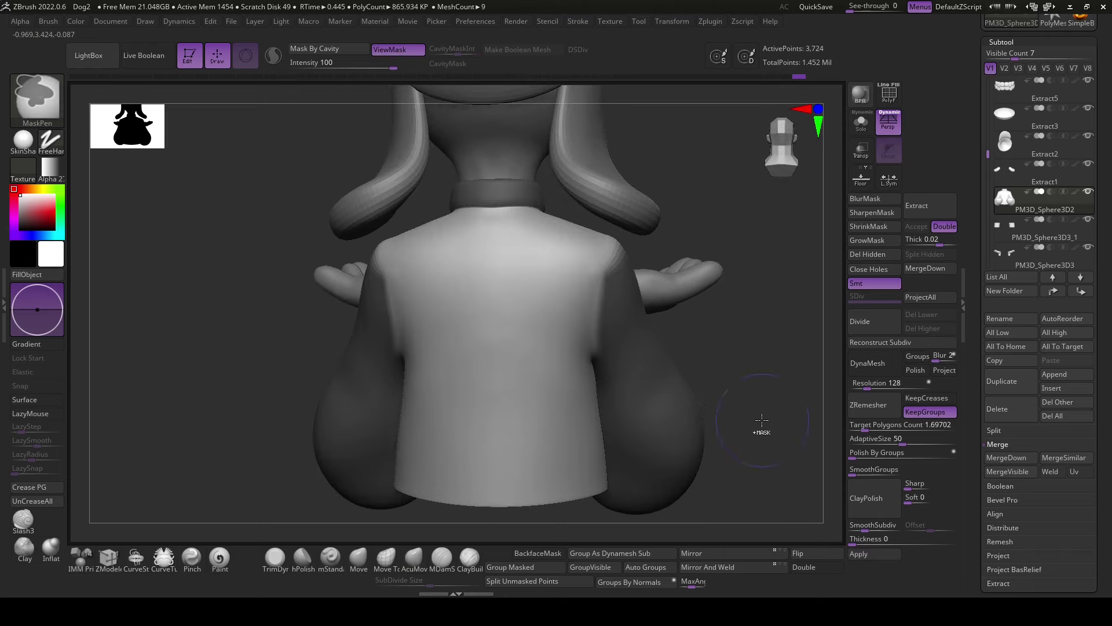
pyautogui.moveTo(771, 411); pyautogui.dragTo(572, 322, button='right')
pyautogui.click(876, 204)
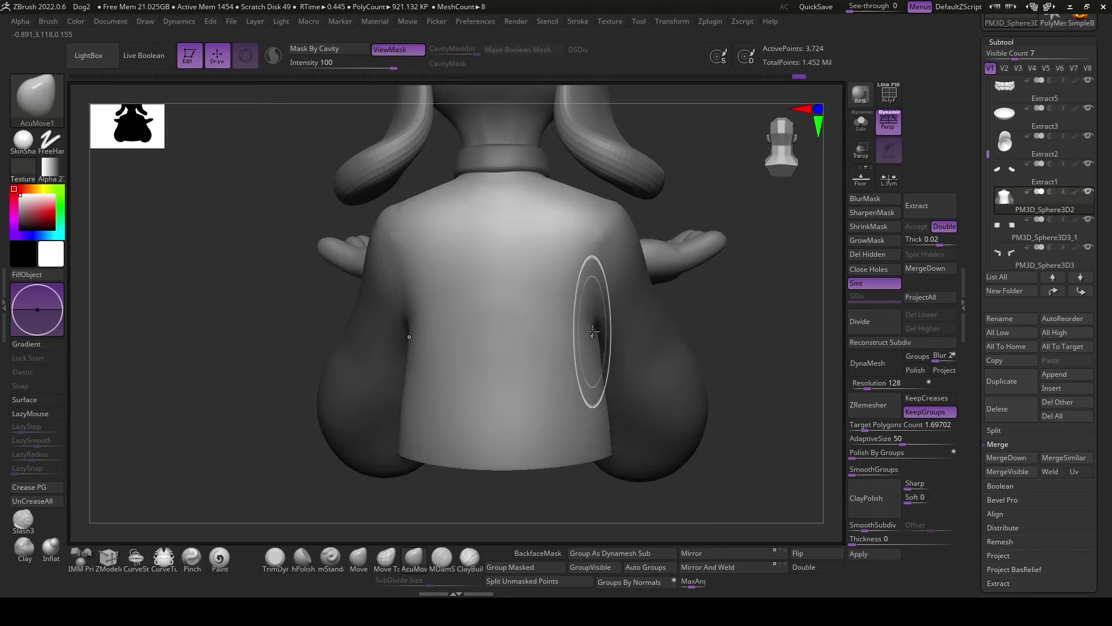
# - Inspect the torso and right arm from several angles and shrink the brush
pyautogui.moveTo(599, 323); pyautogui.dragTo(604, 327, button='right')
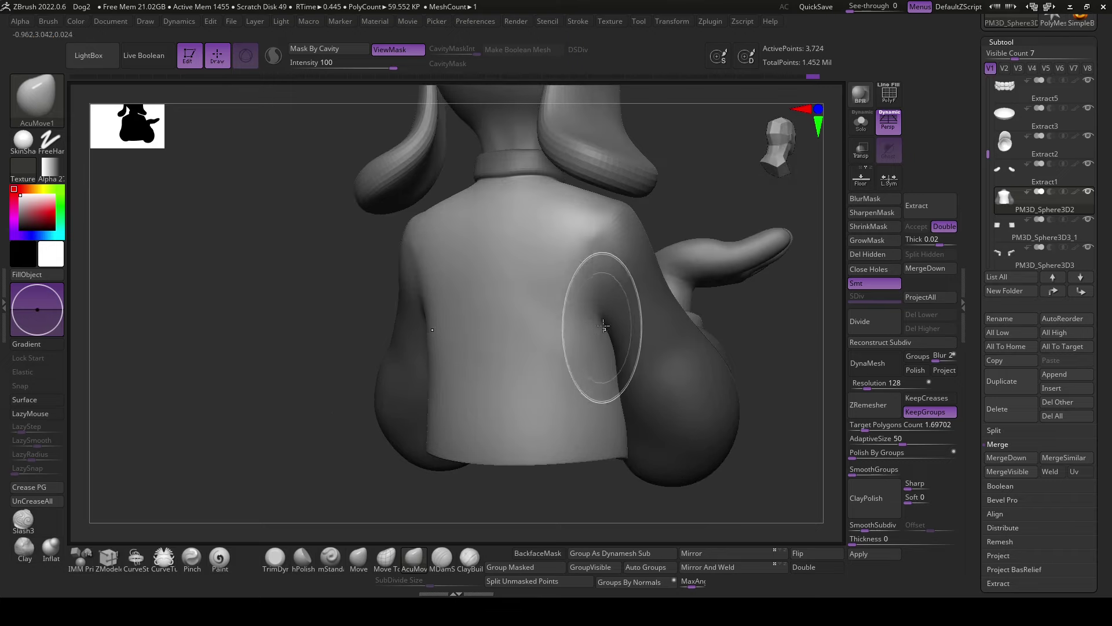
pyautogui.moveTo(551, 359)
pyautogui.keyDown('shift'); pyautogui.mouseDown(button='right')
pyautogui.moveTo(524, 500)
pyautogui.moveTo(638, 290)
pyautogui.mouseUp(button='right'); pyautogui.keyUp('shift')
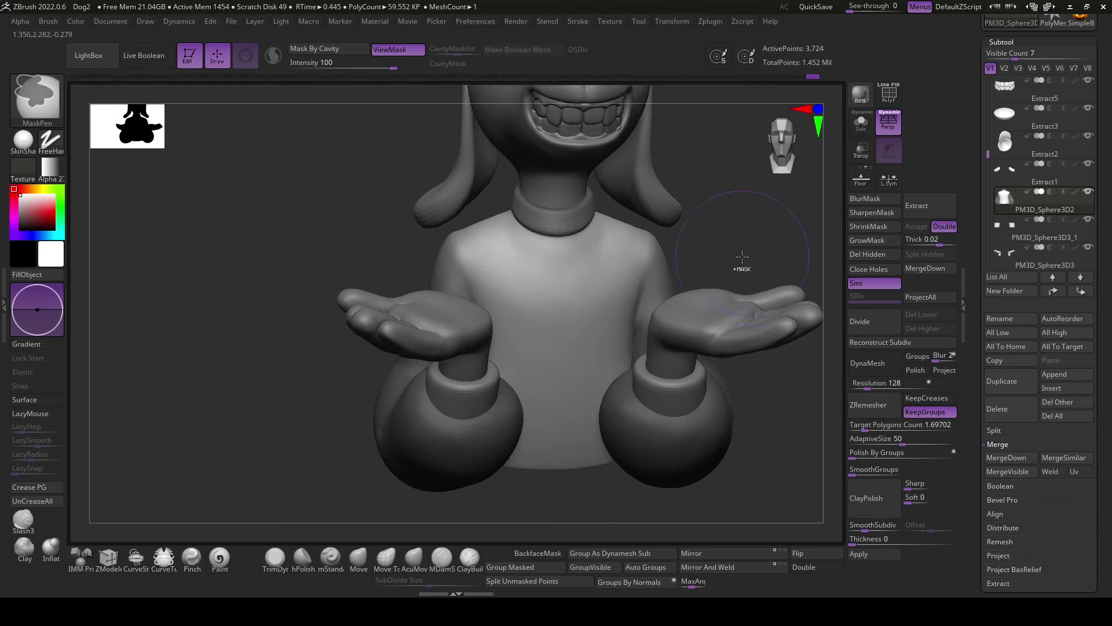
pyautogui.moveTo(742, 257); pyautogui.dragTo(664, 383, button='right')
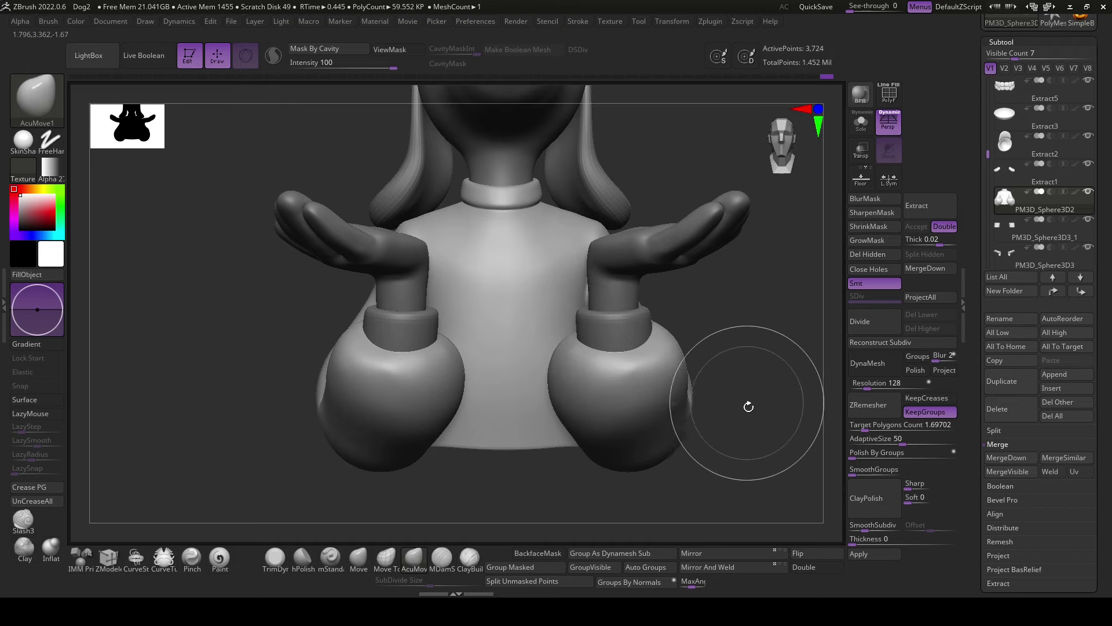
pyautogui.moveTo(748, 407); pyautogui.dragTo(661, 472, button='right')
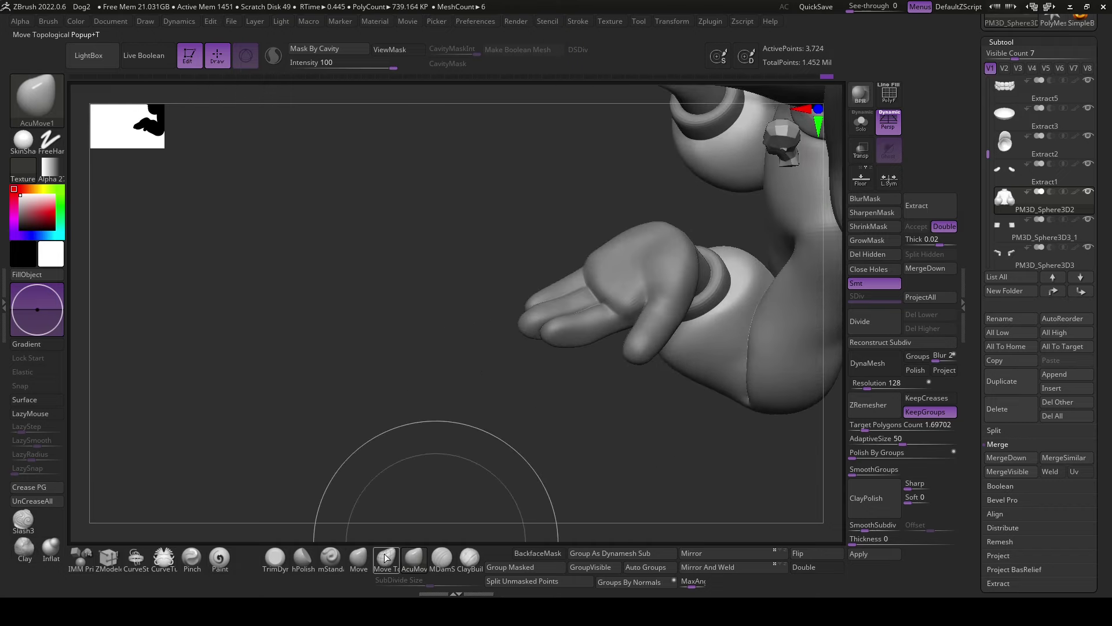
pyautogui.press('[')
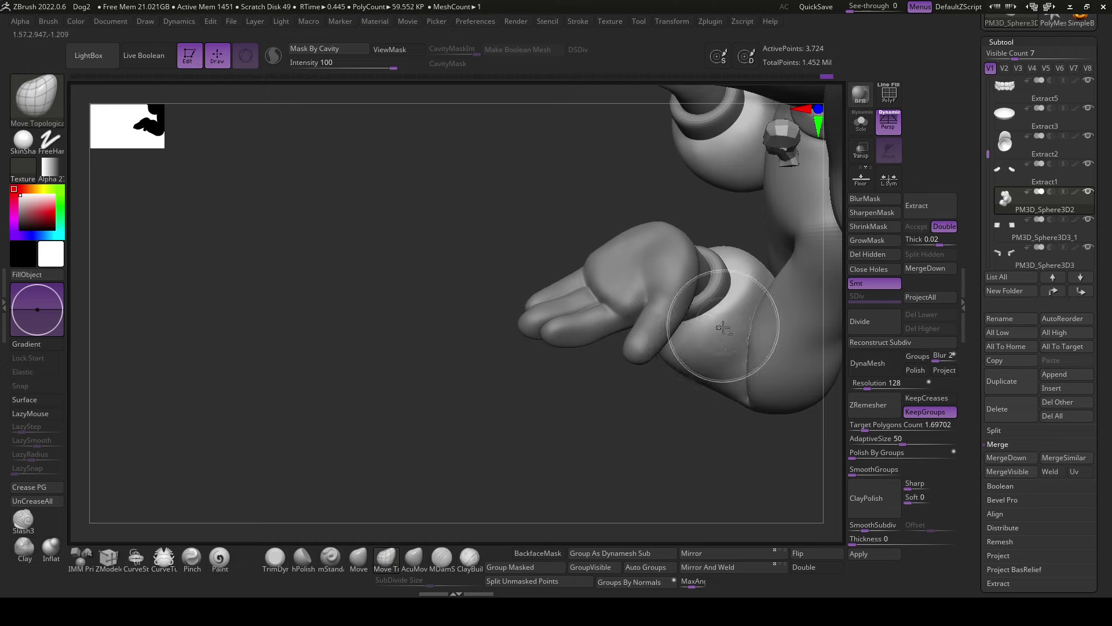
pyautogui.moveTo(723, 327)
pyautogui.mouseDown(button='right')
pyautogui.moveTo(633, 497)
pyautogui.moveTo(603, 398)
pyautogui.moveTo(753, 477)
pyautogui.moveTo(713, 405)
pyautogui.moveTo(736, 373)
pyautogui.mouseUp(button='right')
pyautogui.moveTo(772, 449)
pyautogui.mouseDown(button='right')
pyautogui.moveTo(652, 455)
pyautogui.moveTo(633, 467)
pyautogui.mouseUp(button='right')
pyautogui.moveTo(709, 444)
pyautogui.mouseDown(button='right')
pyautogui.moveTo(714, 388)
pyautogui.moveTo(705, 447)
pyautogui.moveTo(730, 462)
pyautogui.moveTo(646, 455)
pyautogui.moveTo(743, 443)
pyautogui.moveTo(715, 443)
pyautogui.moveTo(718, 464)
pyautogui.moveTo(626, 408)
pyautogui.moveTo(643, 394)
pyautogui.moveTo(679, 451)
pyautogui.mouseUp(button='right')
# - Adjust the quick brush settings and reshape the arm around the elbow with Move Topological
pyautogui.rightClick(697, 417)
pyautogui.rightClick(610, 419)
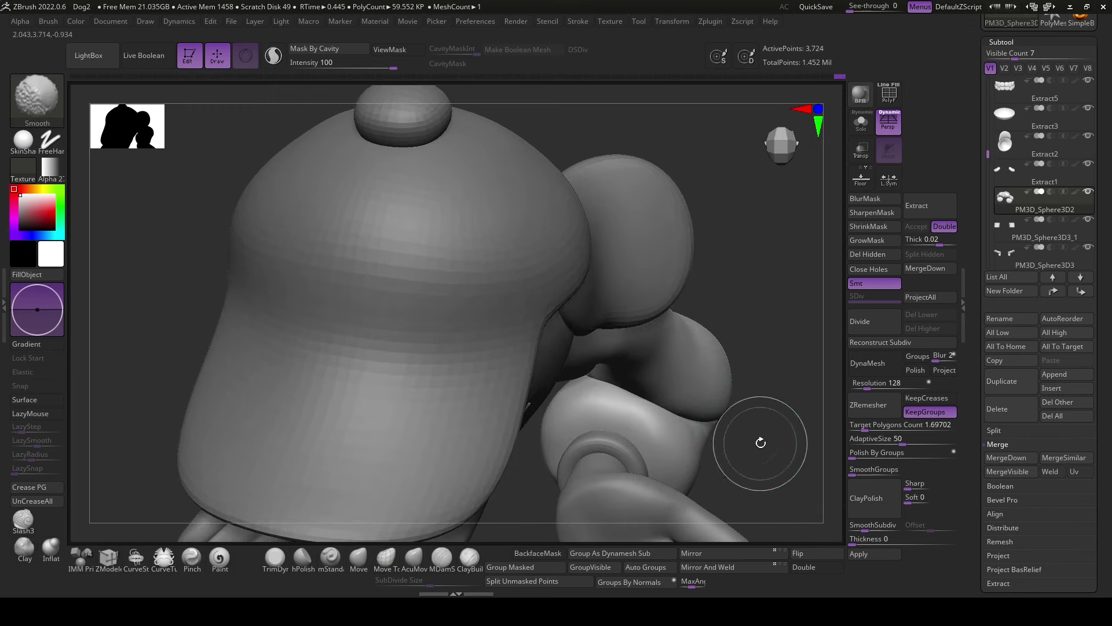
pyautogui.moveTo(761, 443)
pyautogui.mouseDown(button='right')
pyautogui.moveTo(776, 398)
pyautogui.moveTo(703, 360)
pyautogui.moveTo(748, 406)
pyautogui.moveTo(761, 483)
pyautogui.moveTo(703, 372)
pyautogui.moveTo(715, 529)
pyautogui.moveTo(750, 432)
pyautogui.moveTo(571, 405)
pyautogui.mouseUp(button='right')
pyautogui.rightClick(521, 429)
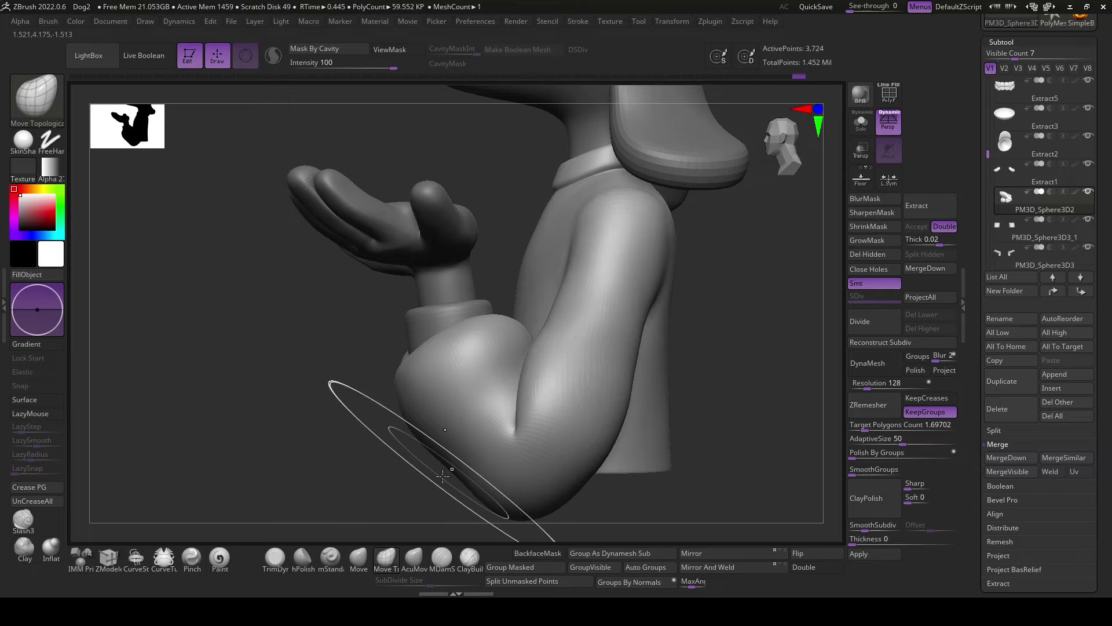
pyautogui.moveTo(409, 472)
pyautogui.mouseDown(button='right')
pyautogui.moveTo(432, 489)
pyautogui.moveTo(463, 440)
pyautogui.mouseUp(button='right')
pyautogui.moveTo(443, 480)
pyautogui.mouseDown(button='right')
pyautogui.moveTo(504, 472)
pyautogui.moveTo(458, 475)
pyautogui.mouseUp(button='right')
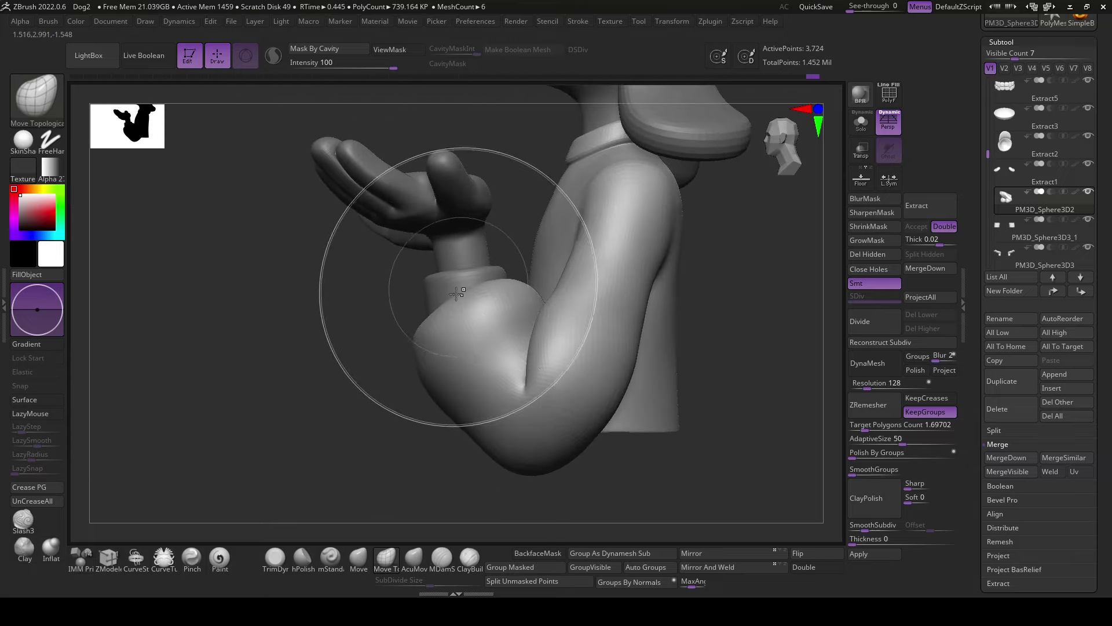
# - Shift the arm-and-hand subtool slightly outward with the move gizmo
pyautogui.press('w')
pyautogui.click(467, 243)
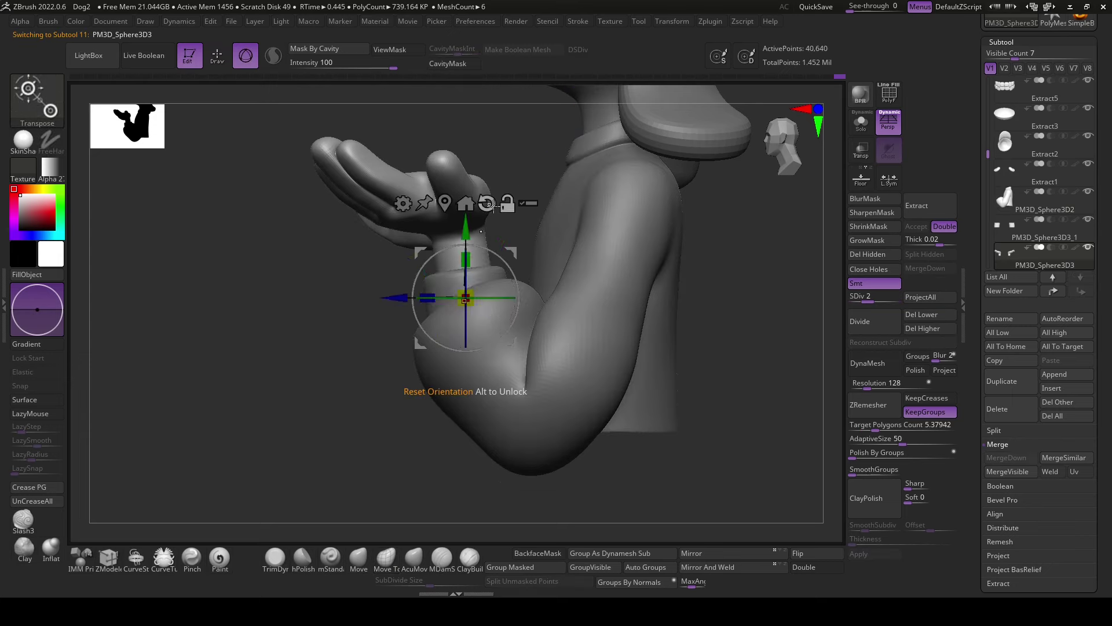
pyautogui.moveTo(446, 343); pyautogui.dragTo(527, 259)
pyautogui.moveTo(415, 481); pyautogui.dragTo(594, 233)
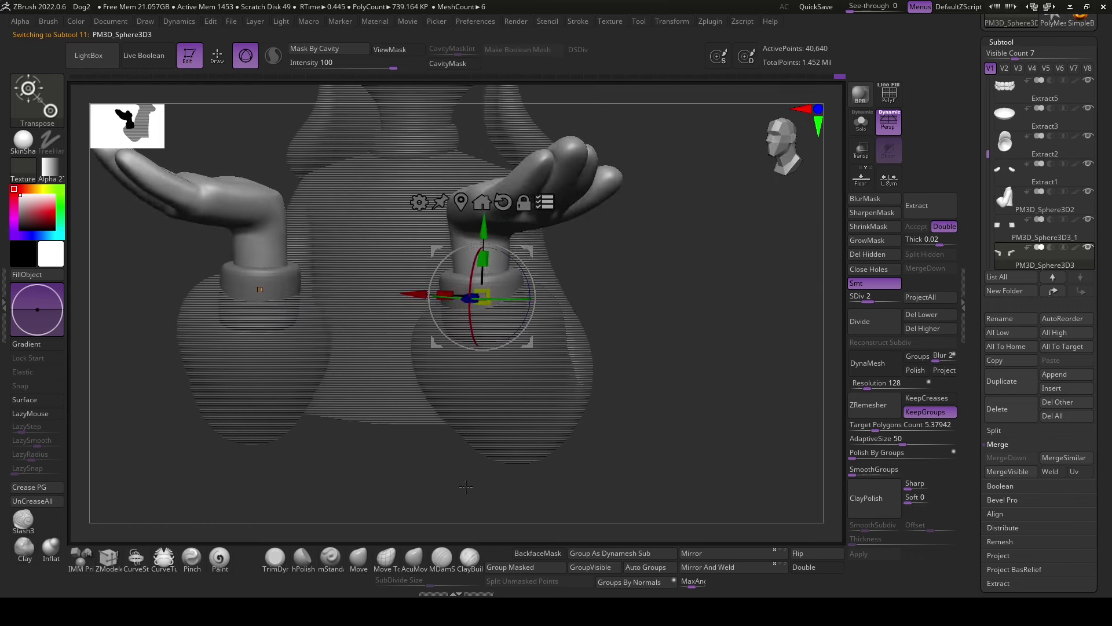
# - On the body subtool, shrink the sleeve mask and rotate the sleeve bulb a few degrees
pyautogui.keyDown('alt'); pyautogui.click(594, 234); pyautogui.keyUp('alt')
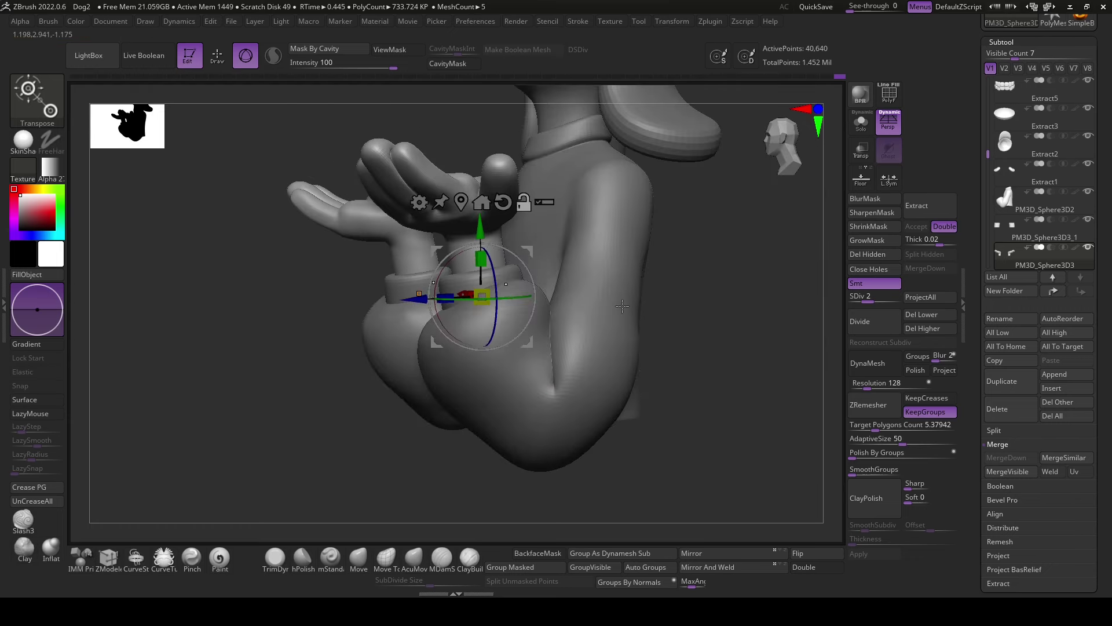
pyautogui.click(571, 388)
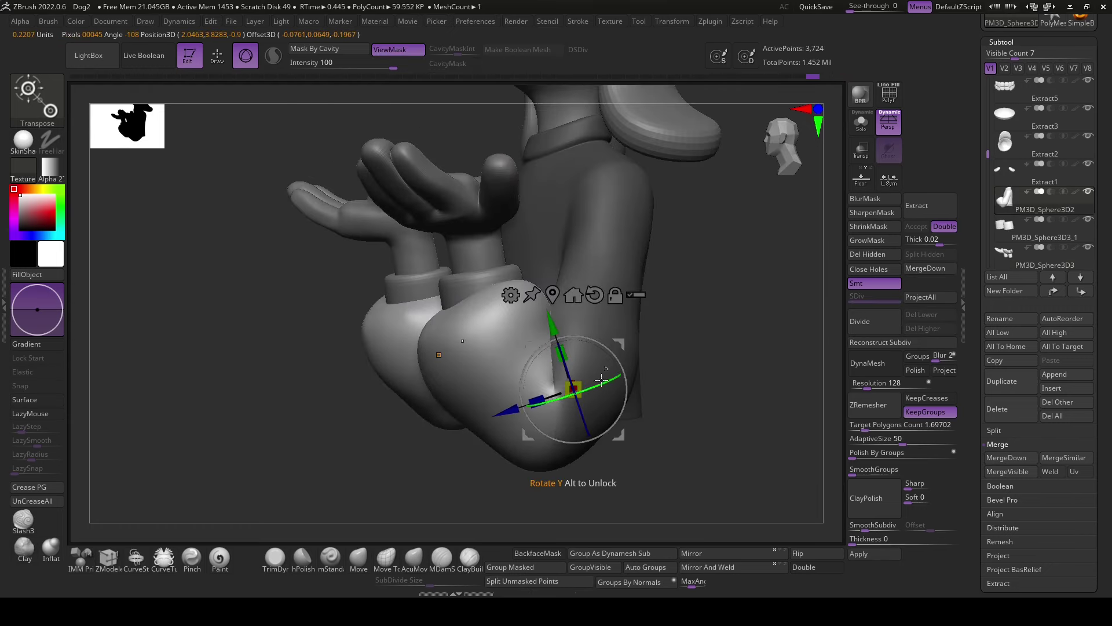
pyautogui.moveTo(701, 385); pyautogui.dragTo(846, 239)
pyautogui.click(867, 227)
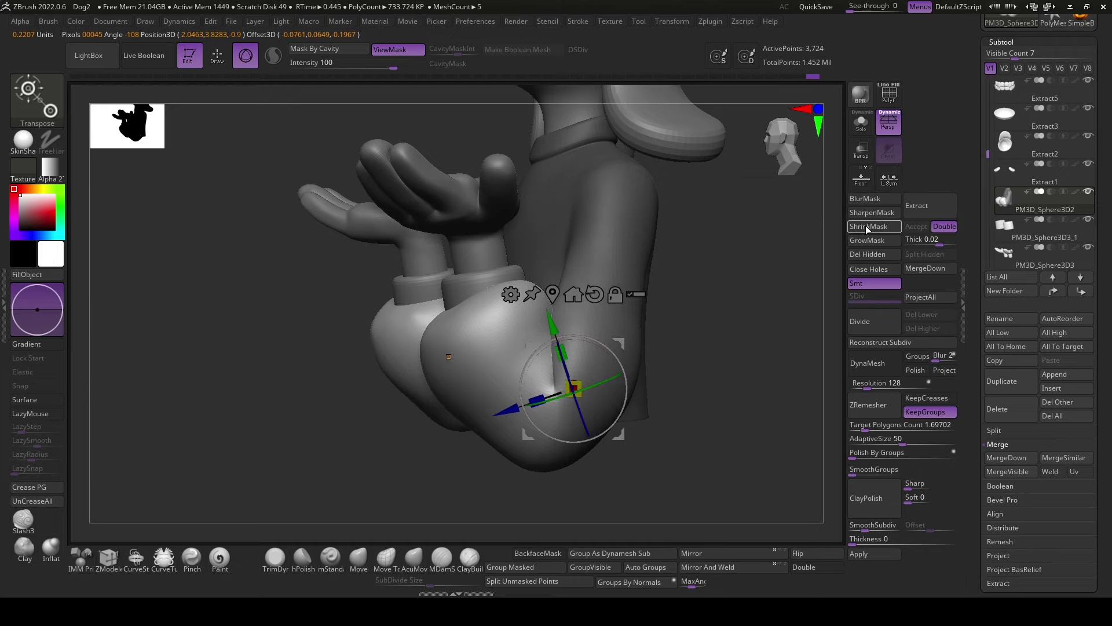
pyautogui.moveTo(765, 255); pyautogui.dragTo(632, 203)
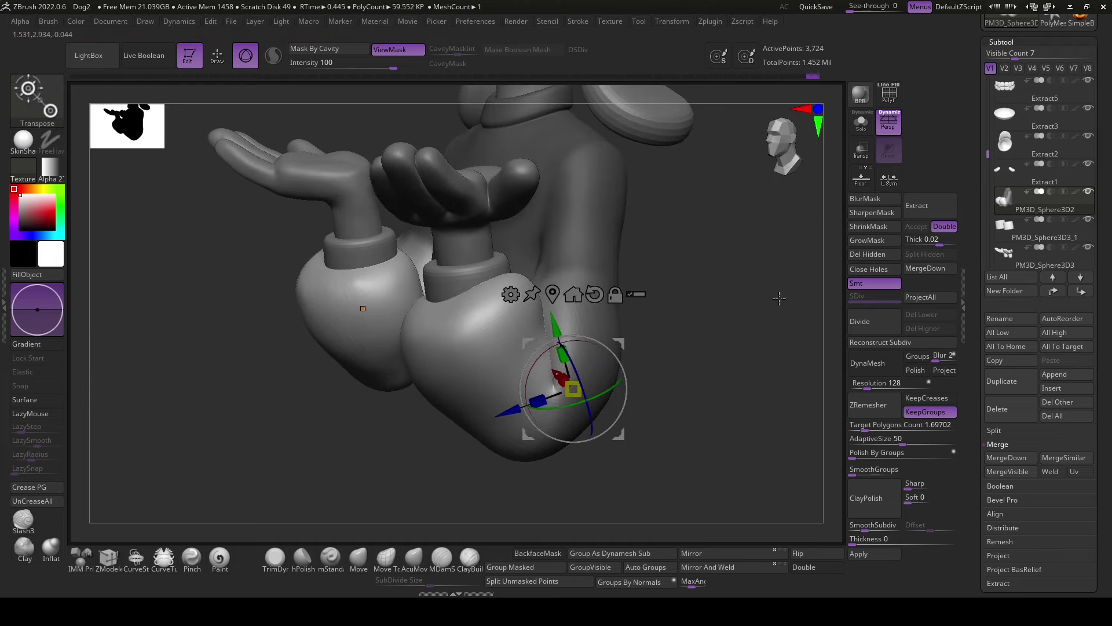
pyautogui.moveTo(811, 266); pyautogui.dragTo(745, 330)
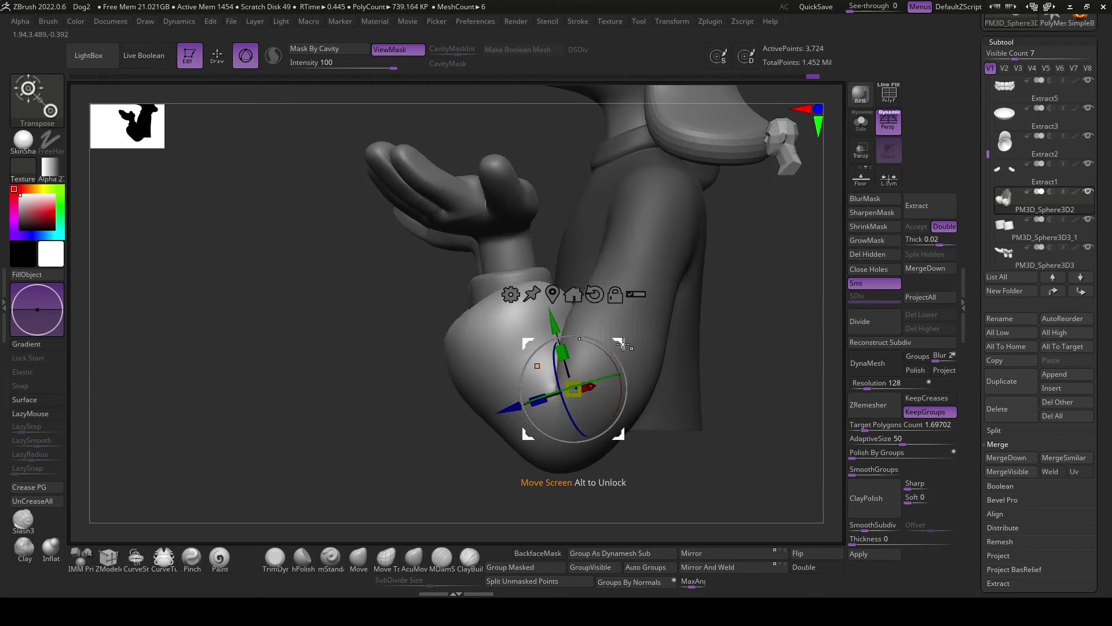
pyautogui.moveTo(626, 371)
pyautogui.mouseDown()
pyautogui.moveTo(627, 383)
pyautogui.moveTo(621, 343)
pyautogui.mouseUp()
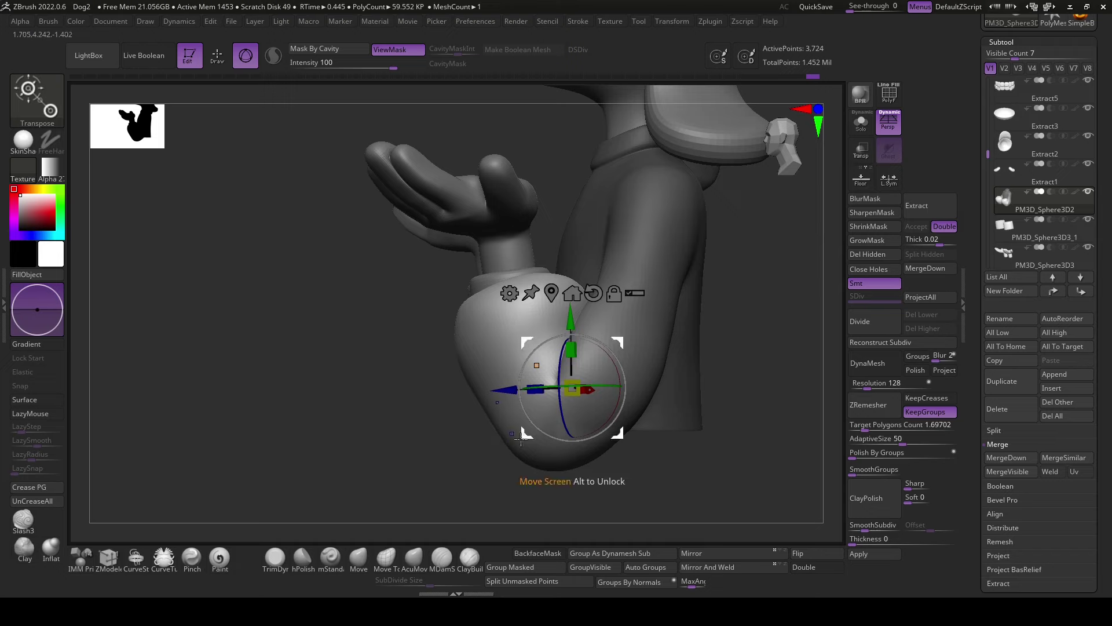
pyautogui.moveTo(789, 330)
pyautogui.mouseDown()
pyautogui.moveTo(673, 490)
pyautogui.moveTo(640, 450)
pyautogui.mouseUp()
# - Hide parts of the arm with a Ctrl+Shift box selection, then show everything again
pyautogui.press('q')
pyautogui.keyDown('ctrl'); pyautogui.keyDown('shift'); pyautogui.click(720, 353); pyautogui.keyUp('shift'); pyautogui.keyUp('ctrl')
pyautogui.keyDown('ctrl'); pyautogui.keyDown('shift'); pyautogui.click(670, 447); pyautogui.keyUp('shift'); pyautogui.keyUp('ctrl')
pyautogui.keyDown('ctrl'); pyautogui.keyDown('shift'); pyautogui.click(738, 368); pyautogui.keyUp('shift'); pyautogui.keyUp('ctrl')
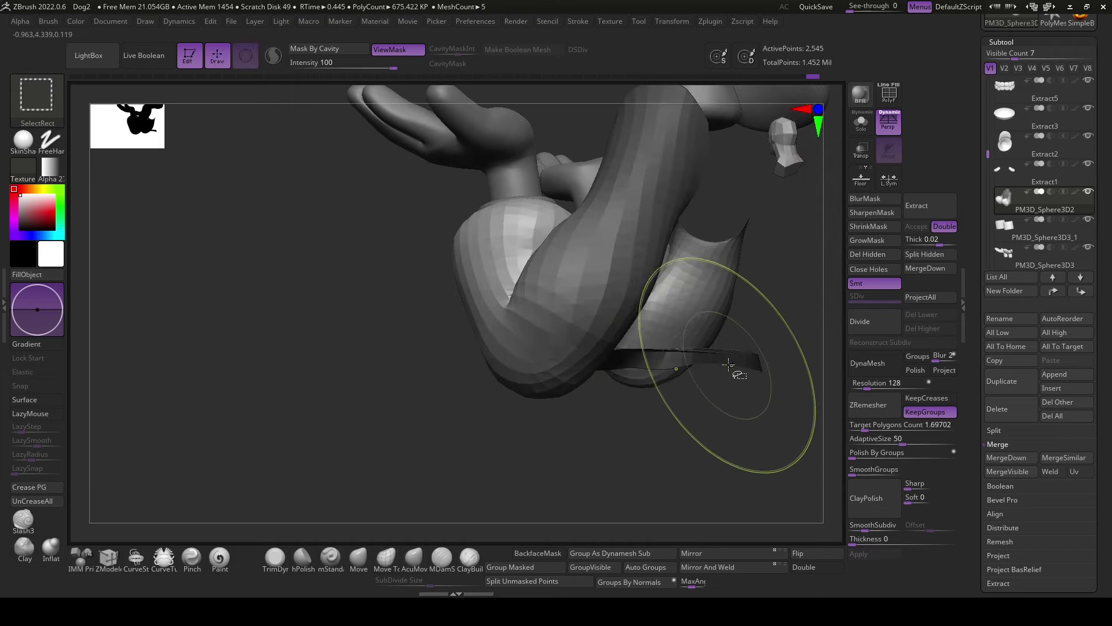
pyautogui.moveTo(721, 444)
pyautogui.mouseDown()
pyautogui.moveTo(589, 462)
pyautogui.moveTo(370, 352)
pyautogui.mouseUp()
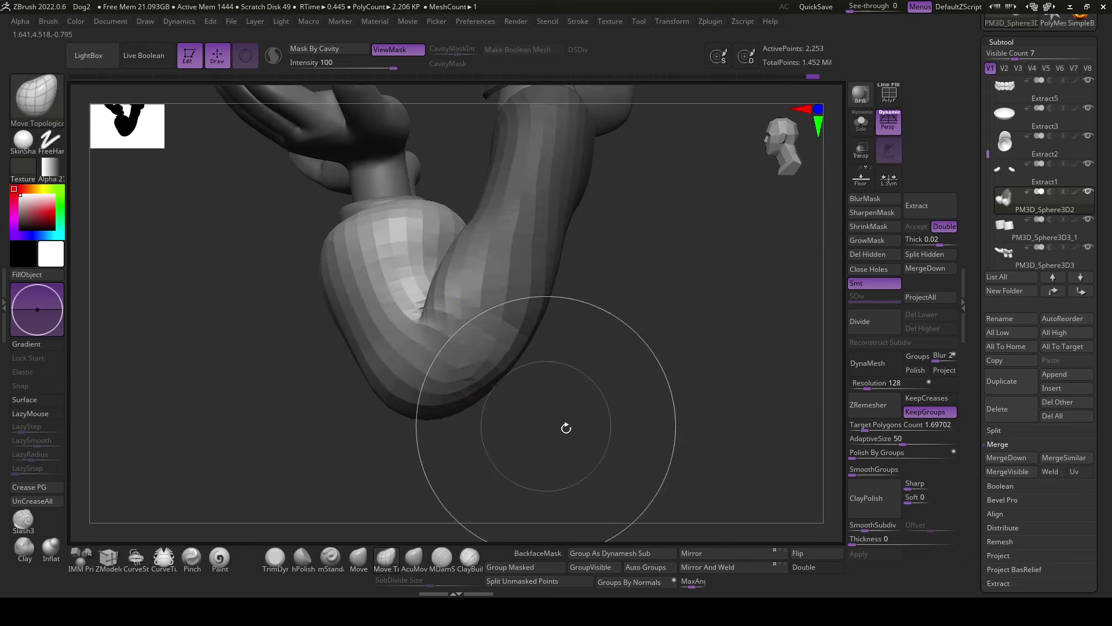
pyautogui.keyDown('ctrl'); pyautogui.keyDown('shift'); pyautogui.click(715, 397); pyautogui.keyUp('shift'); pyautogui.keyUp('ctrl')
# - Rotate the masked sleeve bulb to a new angle with Transpose
pyautogui.press('w')
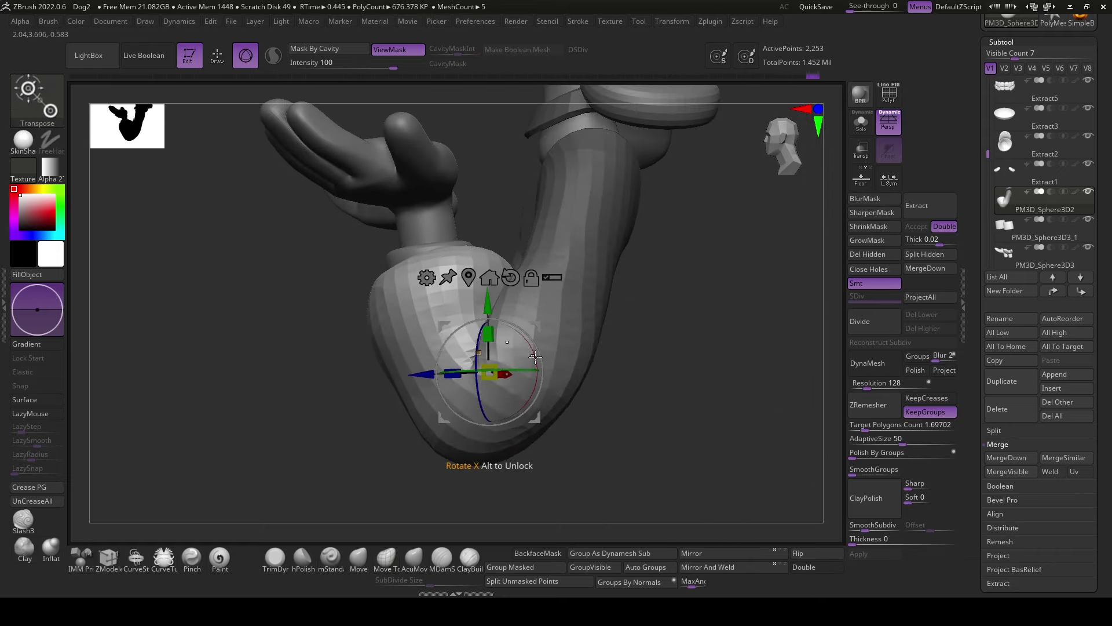
pyautogui.moveTo(533, 327); pyautogui.dragTo(598, 399)
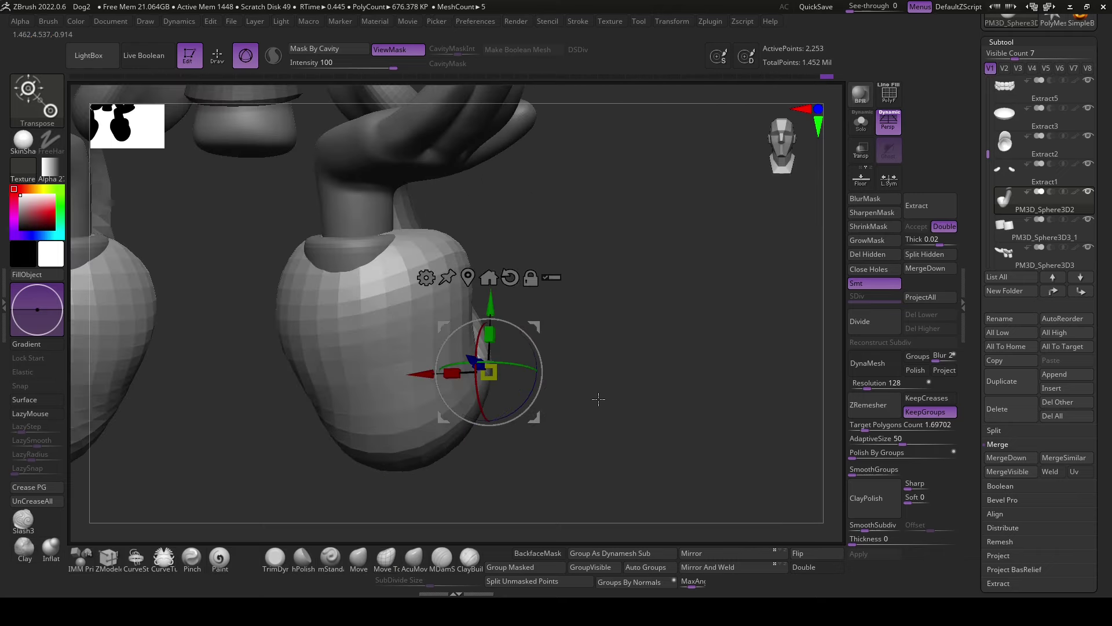
pyautogui.click(468, 276)
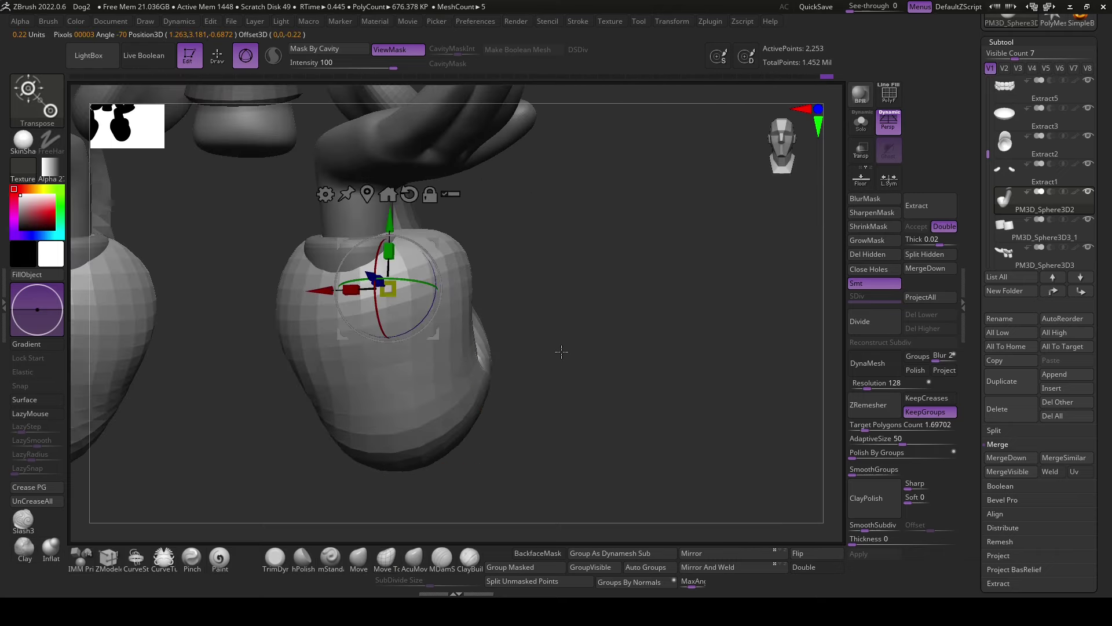
pyautogui.moveTo(463, 429)
pyautogui.mouseDown()
pyautogui.moveTo(530, 367)
pyautogui.moveTo(526, 377)
pyautogui.moveTo(556, 331)
pyautogui.mouseUp()
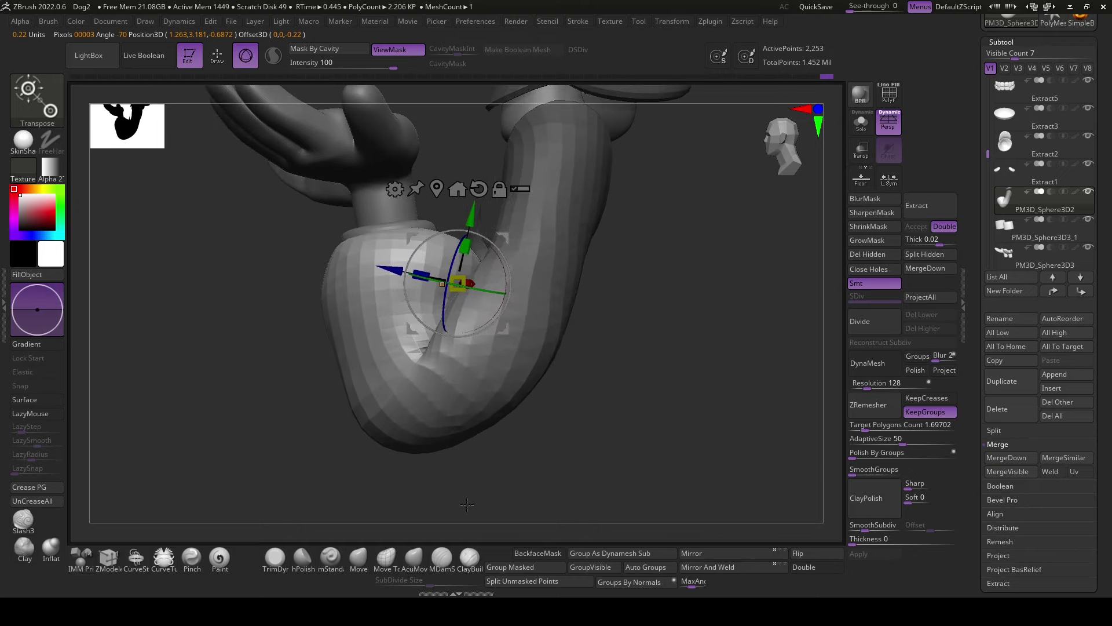
# - Push the sleeve's lower edge slightly down with AcuMove1
pyautogui.click(414, 557)
pyautogui.moveTo(447, 441)
pyautogui.mouseDown()
pyautogui.moveTo(561, 462)
pyautogui.moveTo(385, 373)
pyautogui.mouseUp()
pyautogui.moveTo(605, 377); pyautogui.dragTo(551, 330)
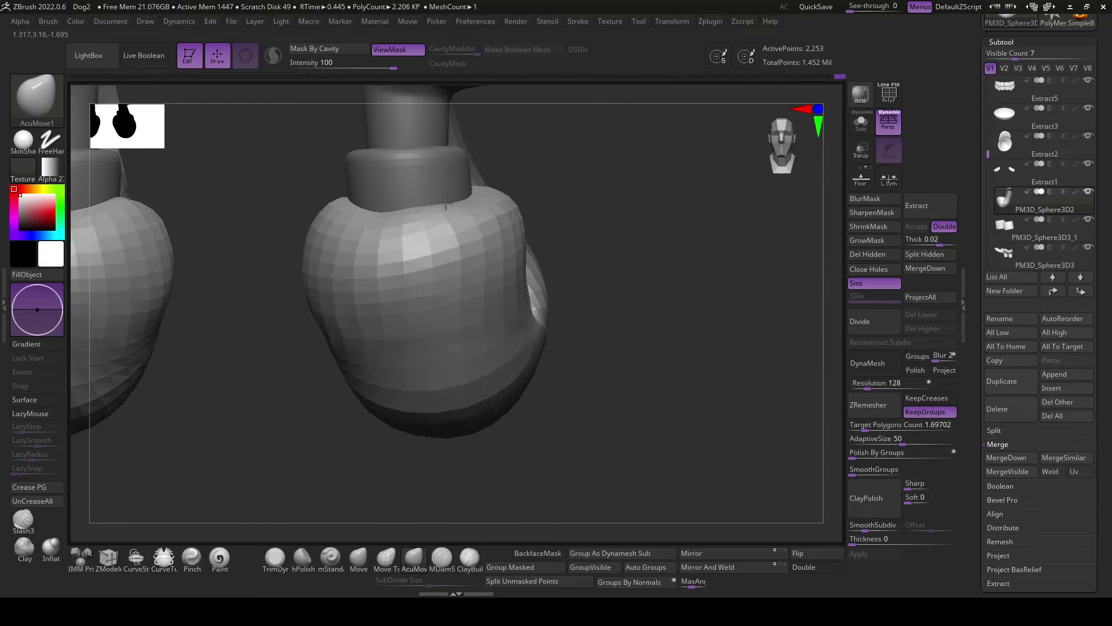
pyautogui.moveTo(367, 186)
pyautogui.mouseDown()
pyautogui.moveTo(665, 345)
pyautogui.moveTo(631, 421)
pyautogui.moveTo(628, 321)
pyautogui.mouseUp()
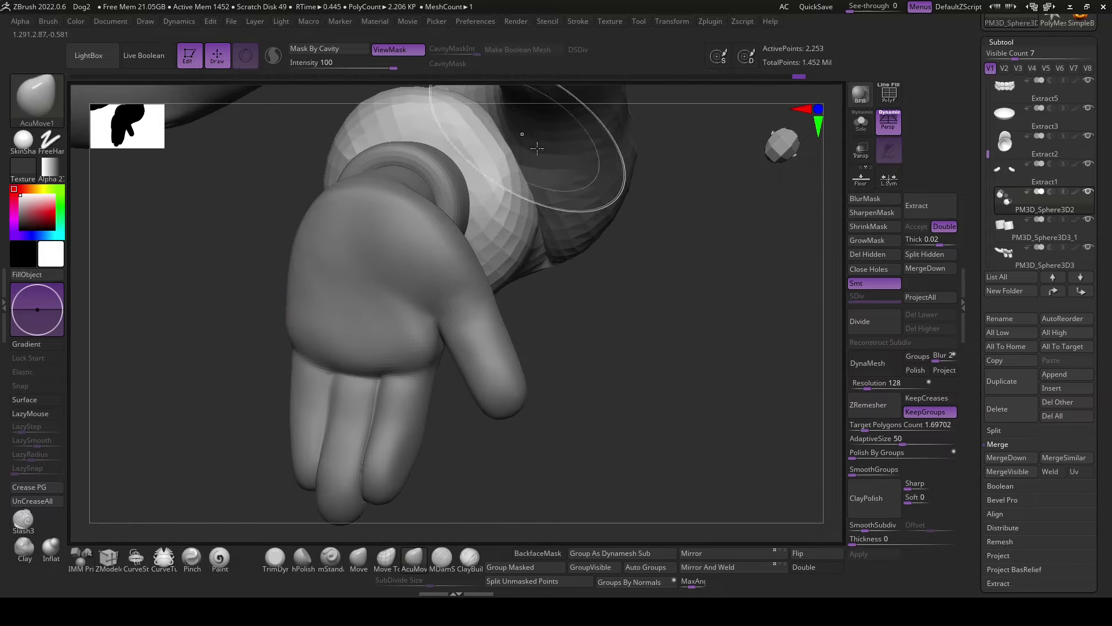
# - Inspect the hands, cuffs and fists from close-up, front and side angles
pyautogui.moveTo(537, 148); pyautogui.dragTo(531, 153)
pyautogui.moveTo(519, 112)
pyautogui.mouseDown()
pyautogui.moveTo(706, 340)
pyautogui.moveTo(713, 409)
pyautogui.moveTo(769, 415)
pyautogui.moveTo(765, 450)
pyautogui.moveTo(519, 189)
pyautogui.moveTo(566, 191)
pyautogui.moveTo(585, 278)
pyautogui.moveTo(378, 176)
pyautogui.mouseUp()
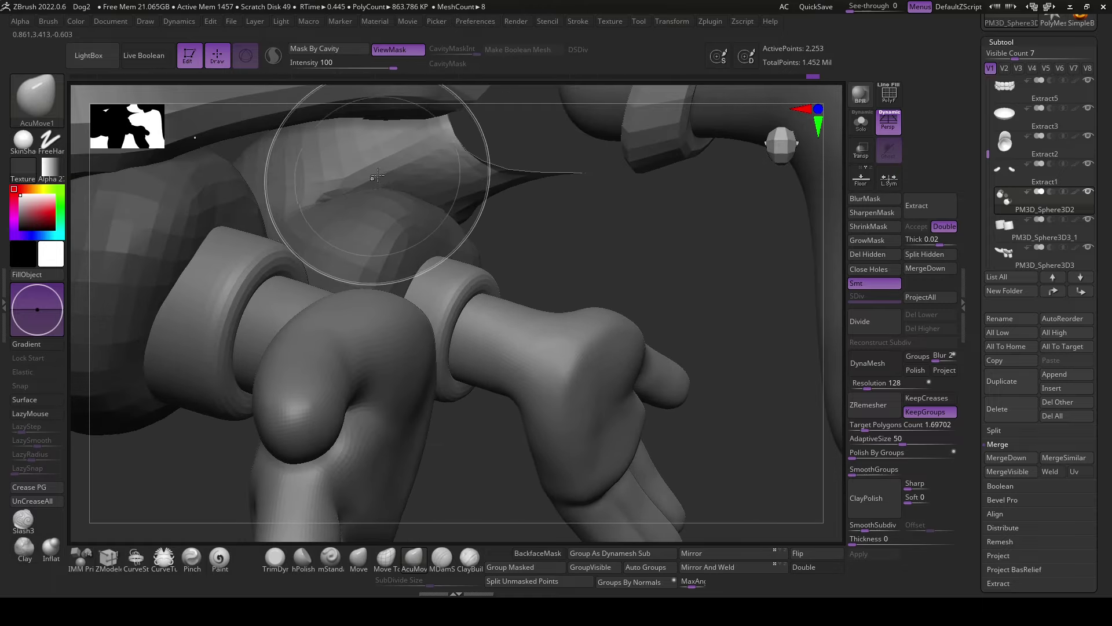
pyautogui.moveTo(449, 195)
pyautogui.mouseDown()
pyautogui.moveTo(695, 320)
pyautogui.moveTo(717, 450)
pyautogui.moveTo(715, 387)
pyautogui.moveTo(717, 449)
pyautogui.moveTo(456, 233)
pyautogui.mouseUp()
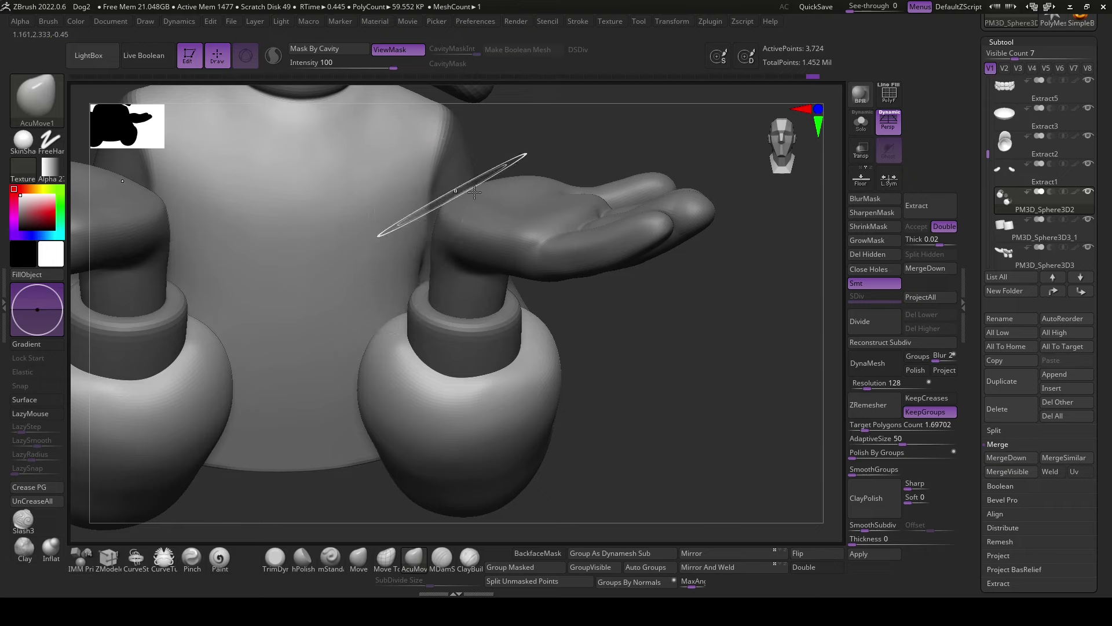
pyautogui.moveTo(474, 192)
pyautogui.mouseDown()
pyautogui.moveTo(683, 335)
pyautogui.moveTo(541, 288)
pyautogui.mouseUp()
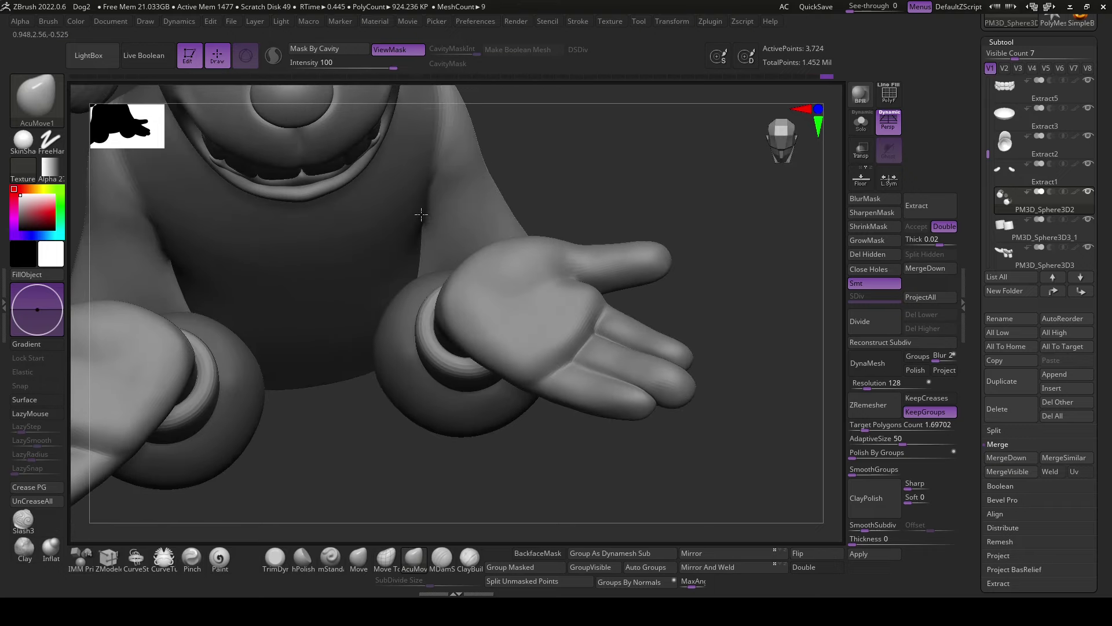
pyautogui.moveTo(421, 214)
pyautogui.mouseDown()
pyautogui.moveTo(591, 191)
pyautogui.moveTo(434, 211)
pyautogui.moveTo(371, 272)
pyautogui.moveTo(433, 202)
pyautogui.mouseUp()
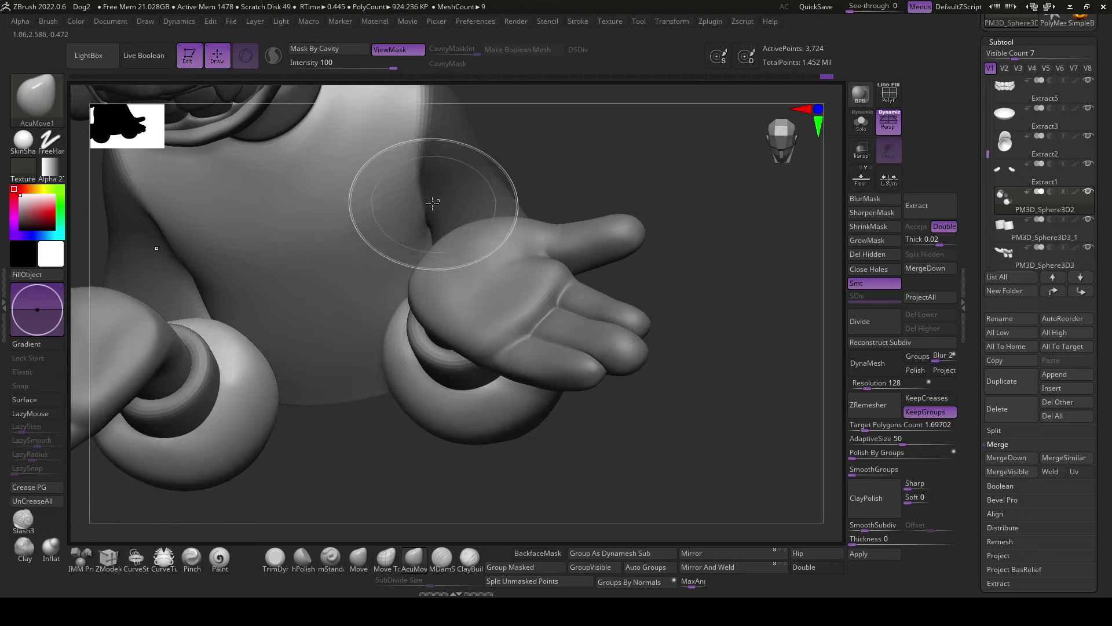
pyautogui.moveTo(534, 184)
pyautogui.mouseDown()
pyautogui.moveTo(446, 218)
pyautogui.moveTo(584, 183)
pyautogui.mouseUp()
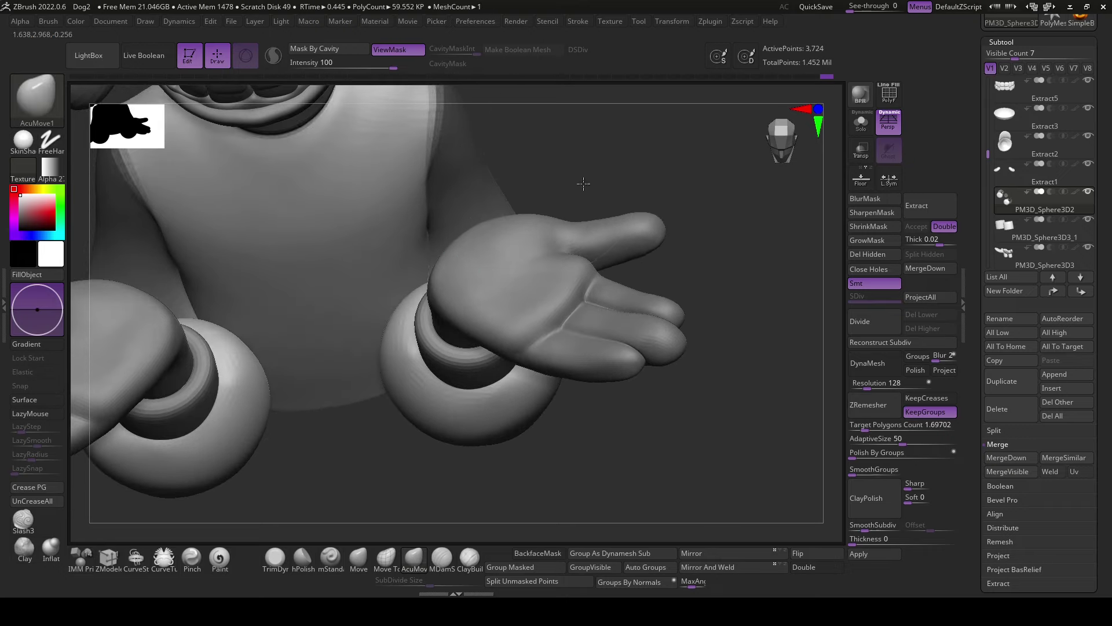
pyautogui.moveTo(430, 248); pyautogui.dragTo(613, 189)
pyautogui.moveTo(671, 367)
pyautogui.mouseDown()
pyautogui.moveTo(717, 385)
pyautogui.moveTo(571, 311)
pyautogui.moveTo(566, 454)
pyautogui.moveTo(613, 419)
pyautogui.mouseUp()
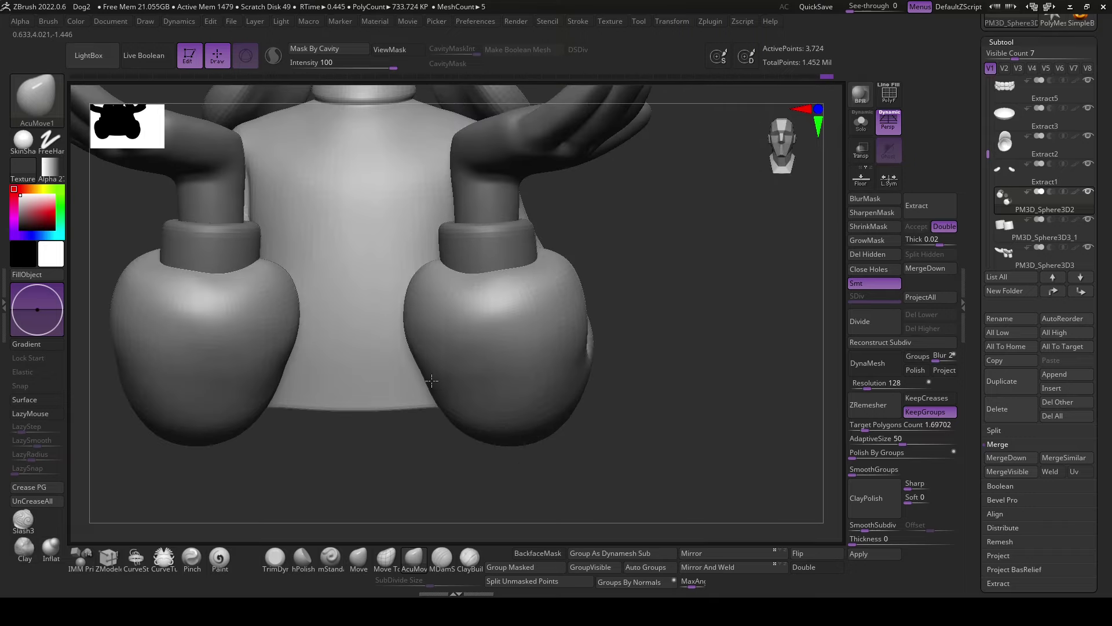
pyautogui.moveTo(431, 380)
pyautogui.mouseDown()
pyautogui.moveTo(650, 390)
pyautogui.moveTo(543, 455)
pyautogui.moveTo(617, 251)
pyautogui.moveTo(489, 397)
pyautogui.moveTo(561, 427)
pyautogui.moveTo(512, 471)
pyautogui.moveTo(499, 454)
pyautogui.moveTo(738, 378)
pyautogui.moveTo(702, 368)
pyautogui.moveTo(689, 414)
pyautogui.mouseUp()
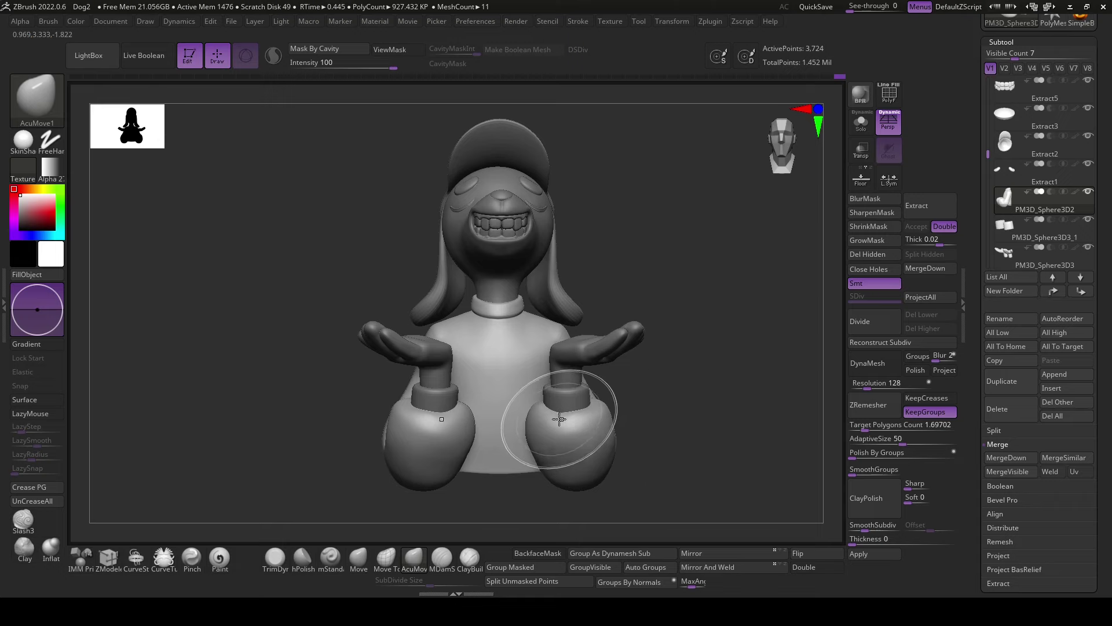
# - Lower the hands-and-cuffs subtool along the gizmo's green axis
pyautogui.press('r')
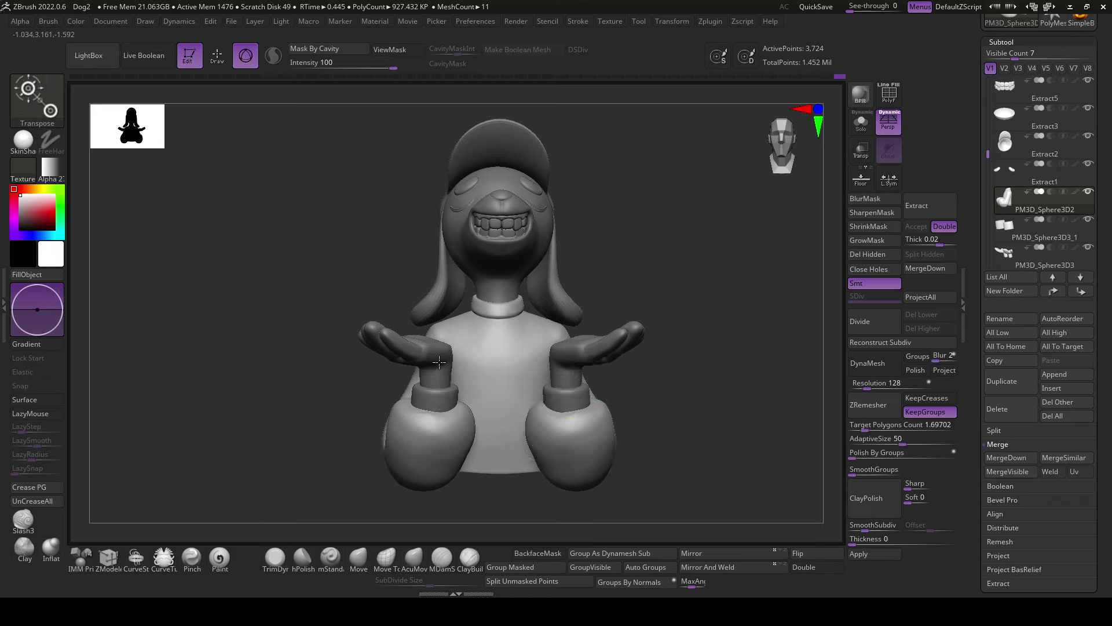
pyautogui.click(575, 326)
pyautogui.moveTo(567, 336); pyautogui.dragTo(565, 396)
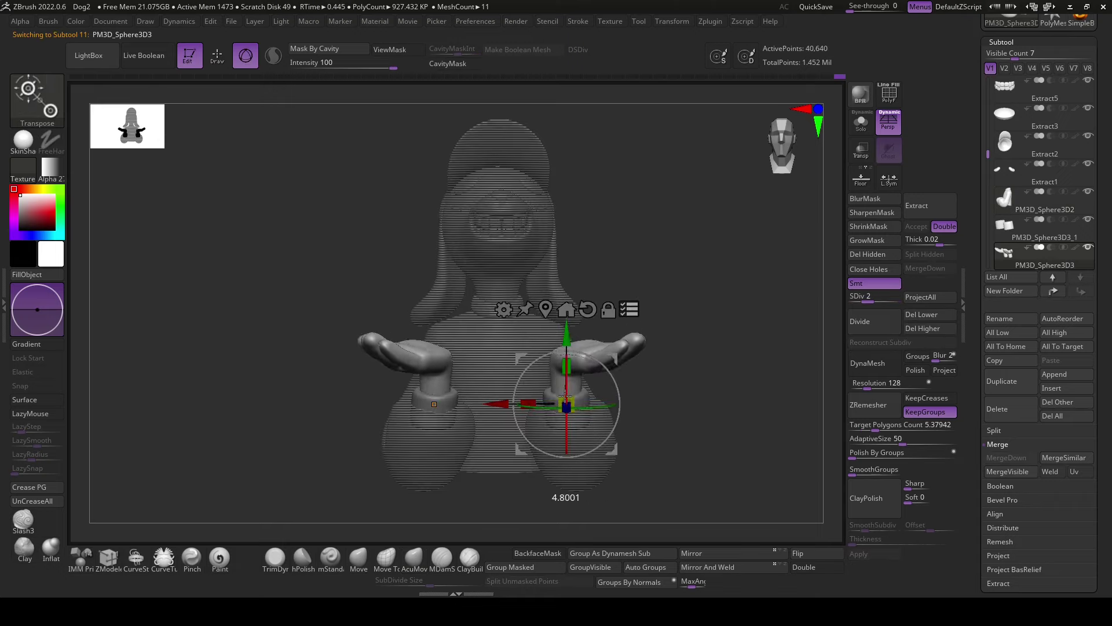
pyautogui.moveTo(567, 336); pyautogui.dragTo(566, 342)
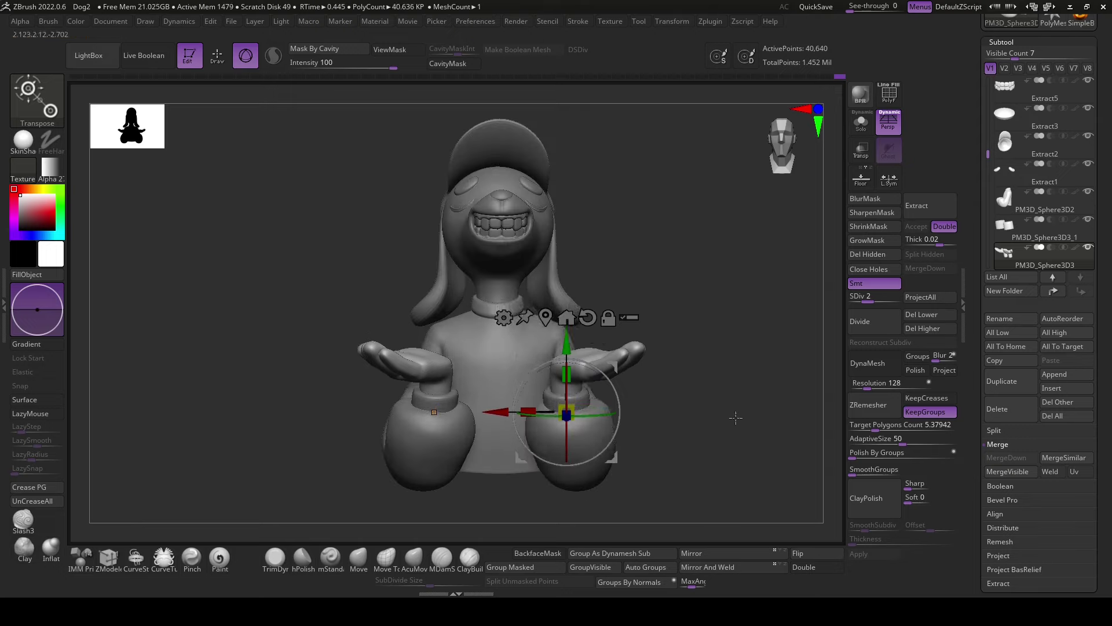
pyautogui.moveTo(736, 417)
pyautogui.mouseDown()
pyautogui.moveTo(738, 434)
pyautogui.moveTo(700, 417)
pyautogui.moveTo(733, 426)
pyautogui.mouseUp()
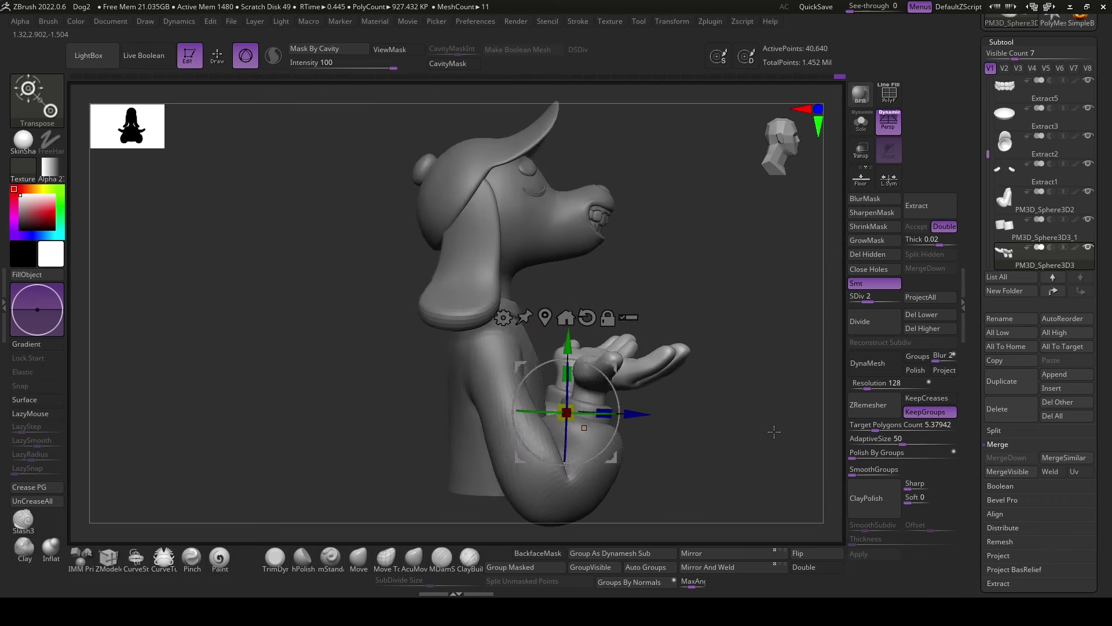
# - Reshape the arm subtool near the elbow with AcuMove
pyautogui.click(413, 557)
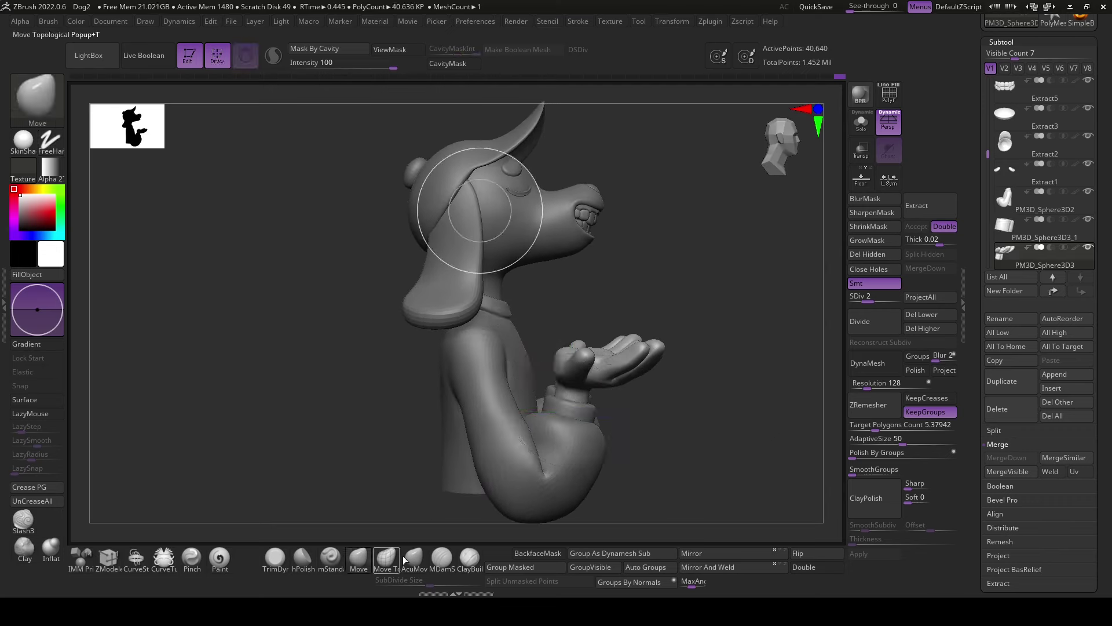
pyautogui.keyDown('alt'); pyautogui.click(534, 459); pyautogui.keyUp('alt')
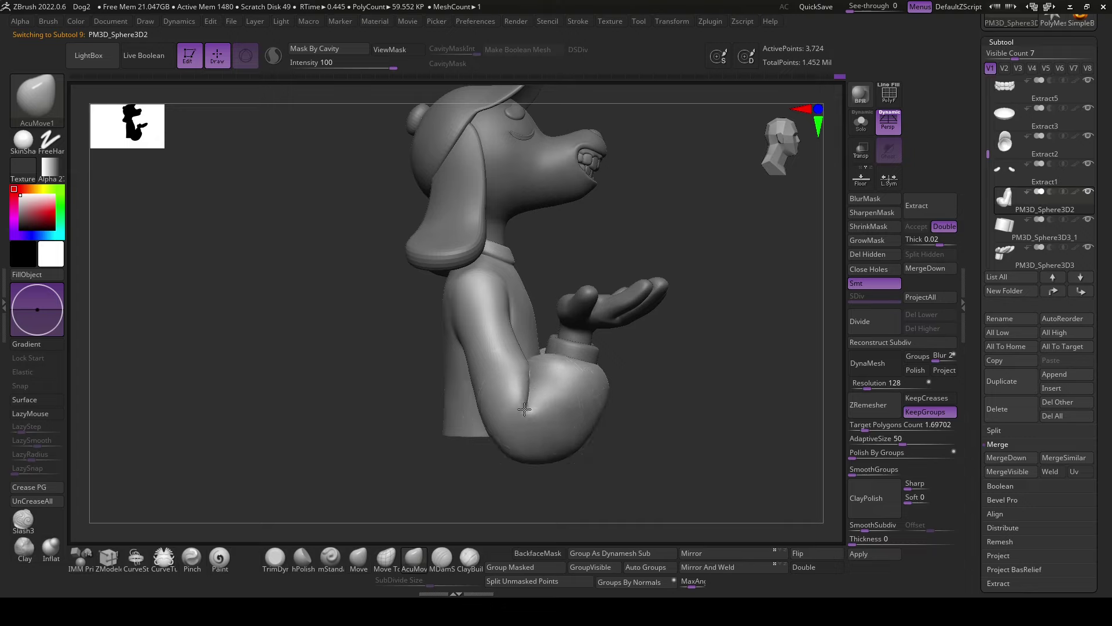
pyautogui.moveTo(524, 409); pyautogui.dragTo(546, 397)
pyautogui.moveTo(618, 440)
pyautogui.mouseDown()
pyautogui.moveTo(533, 378)
pyautogui.moveTo(678, 450)
pyautogui.moveTo(521, 344)
pyautogui.moveTo(579, 292)
pyautogui.mouseUp()
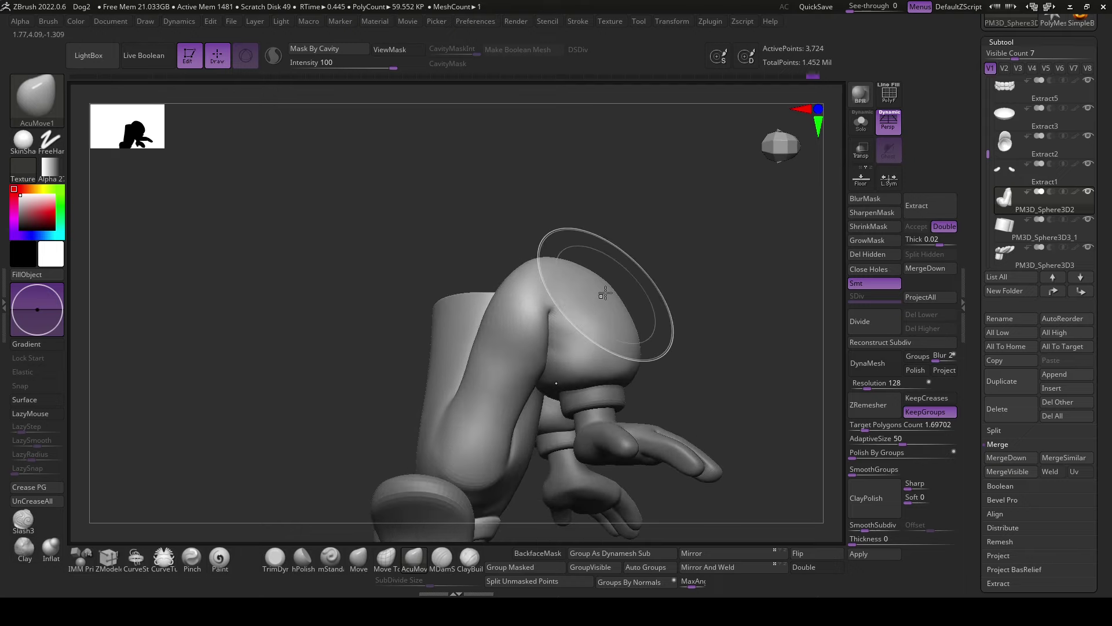
pyautogui.moveTo(666, 244)
pyautogui.mouseDown()
pyautogui.moveTo(715, 356)
pyautogui.moveTo(524, 330)
pyautogui.mouseUp()
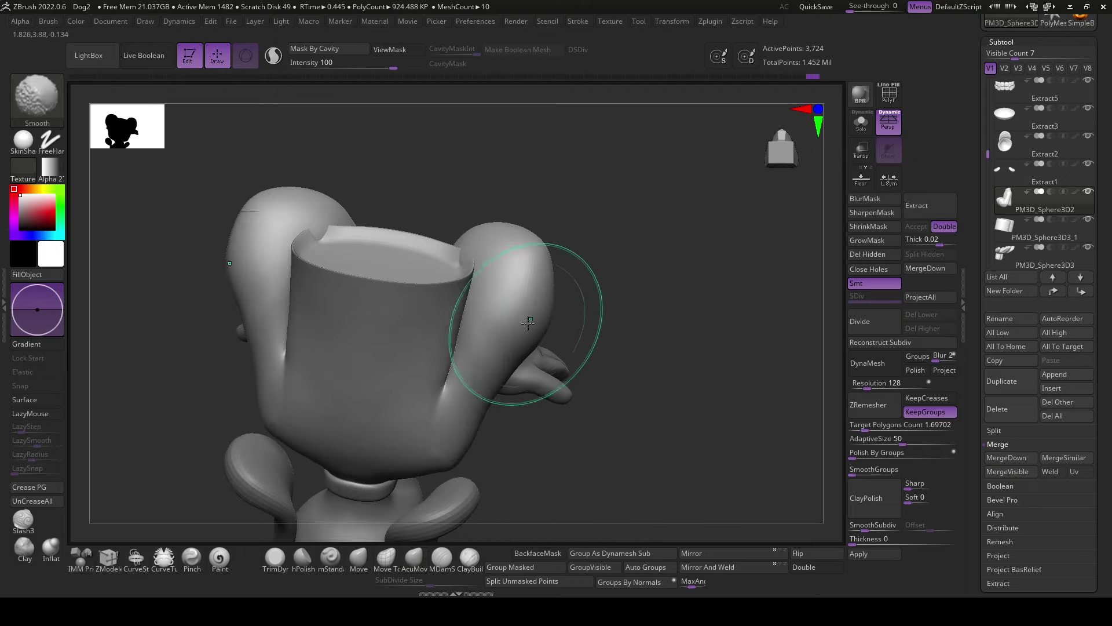
# - Reshape the fists with Move Topological, checking them from below, front and side
pyautogui.moveTo(574, 261)
pyautogui.mouseDown()
pyautogui.moveTo(608, 266)
pyautogui.moveTo(597, 402)
pyautogui.moveTo(485, 261)
pyautogui.mouseUp()
pyautogui.click(385, 557)
pyautogui.moveTo(489, 427)
pyautogui.mouseDown()
pyautogui.moveTo(516, 432)
pyautogui.moveTo(523, 363)
pyautogui.mouseUp()
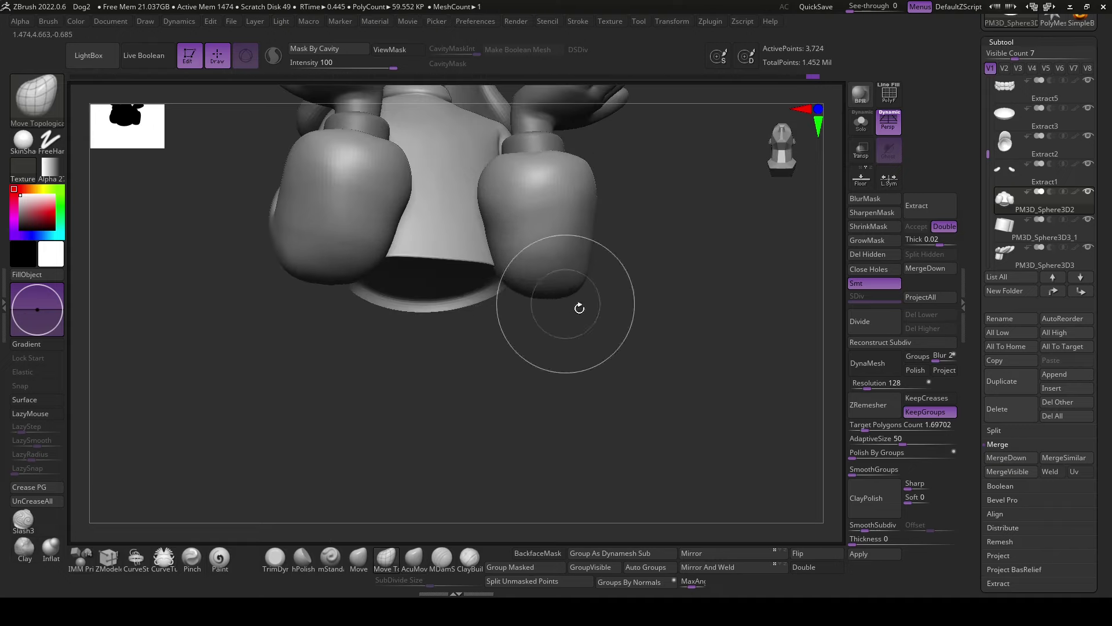
pyautogui.moveTo(579, 308); pyautogui.dragTo(550, 290)
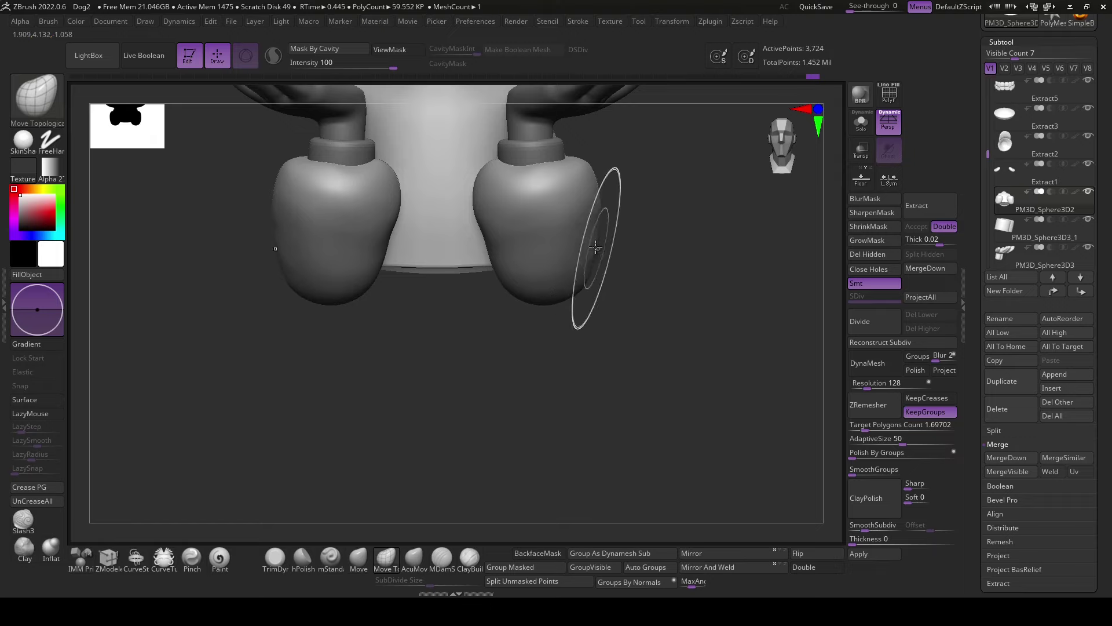
pyautogui.moveTo(586, 199); pyautogui.dragTo(505, 280)
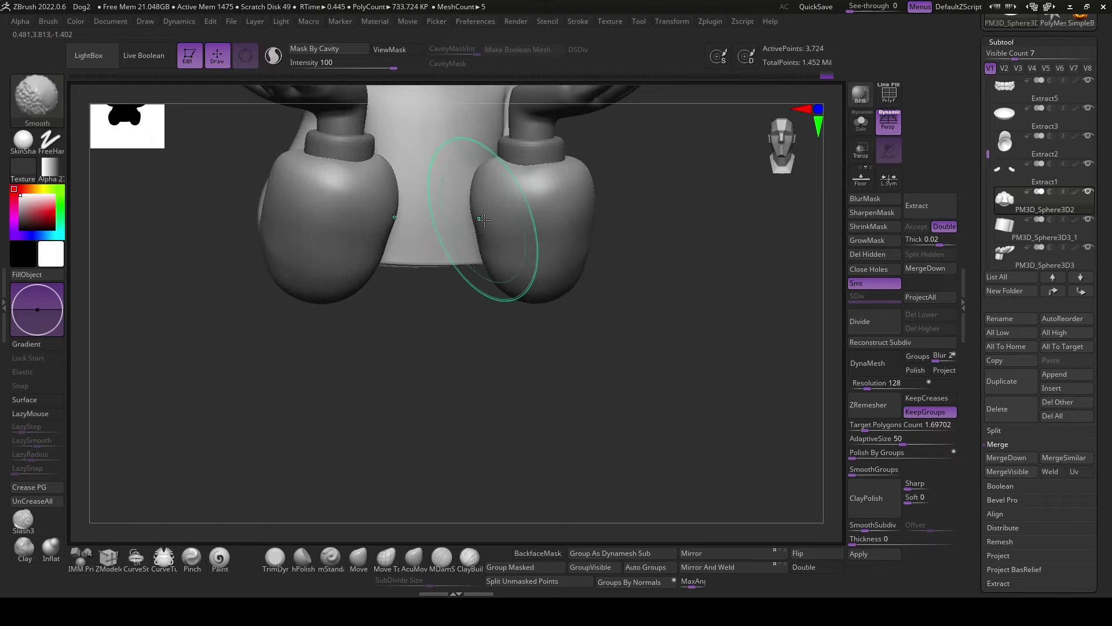
pyautogui.moveTo(489, 218)
pyautogui.mouseDown()
pyautogui.moveTo(630, 362)
pyautogui.moveTo(559, 478)
pyautogui.mouseUp()
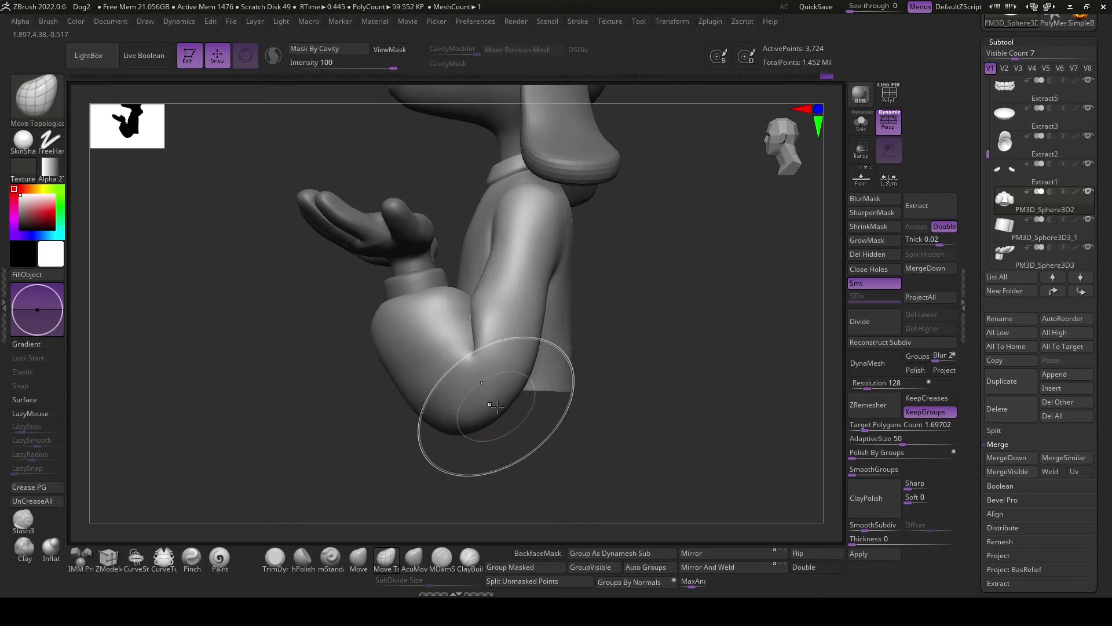
pyautogui.moveTo(459, 409)
pyautogui.mouseDown()
pyautogui.moveTo(521, 459)
pyautogui.moveTo(512, 410)
pyautogui.mouseUp()
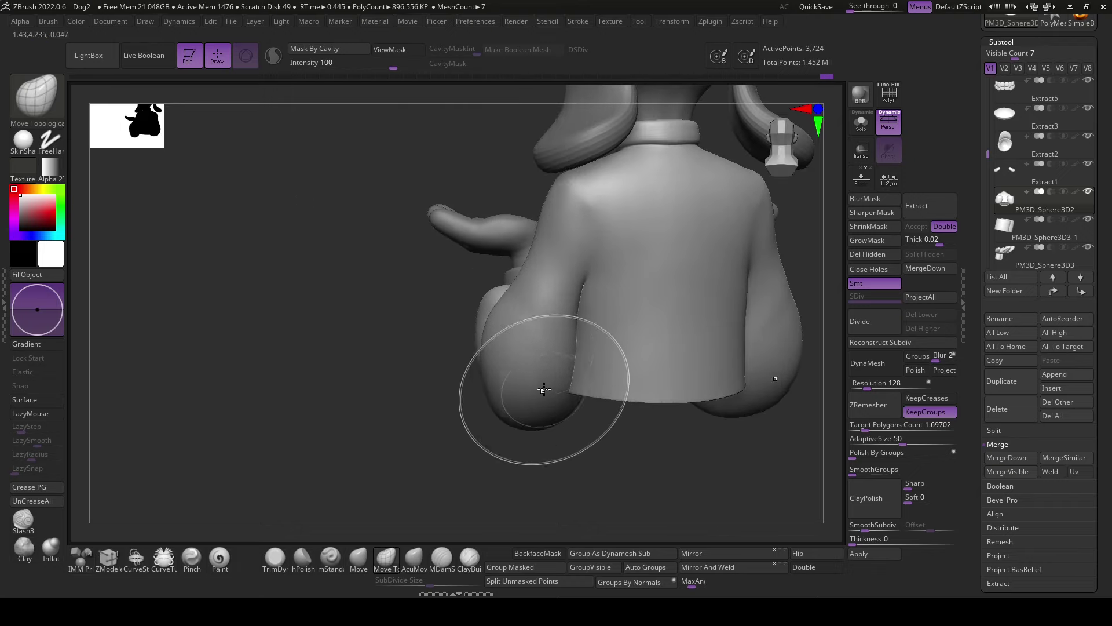
pyautogui.moveTo(457, 457); pyautogui.dragTo(551, 434)
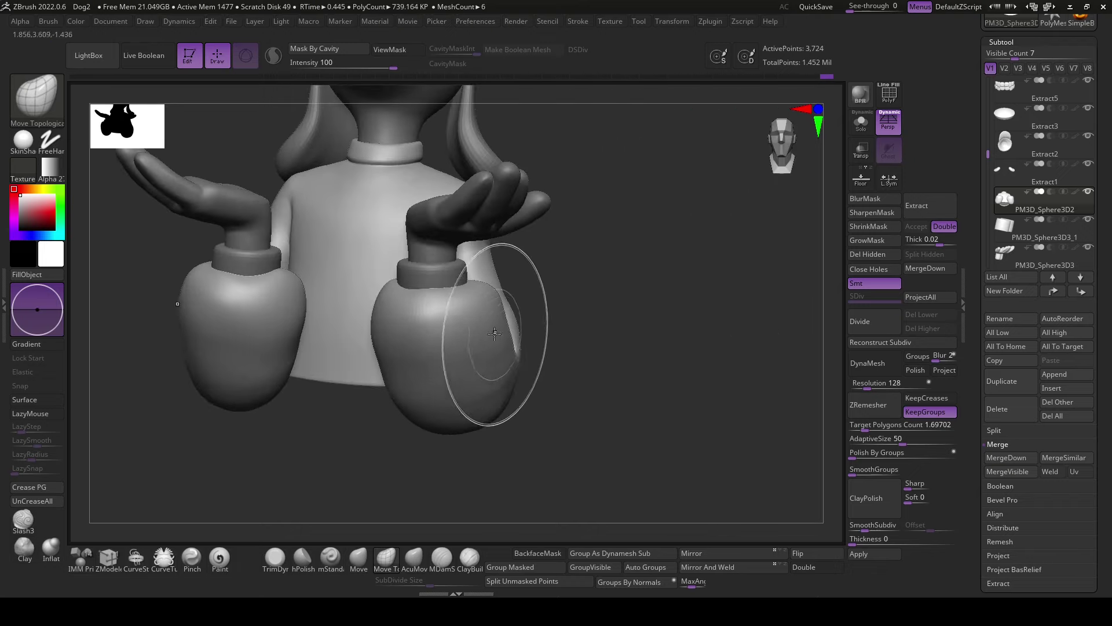
# - Smooth the arms and fists, reviewing them from front, low and three-quarter views
pyautogui.rightClick(508, 322)
pyautogui.moveTo(509, 323); pyautogui.dragTo(557, 432, button='right')
pyautogui.moveTo(556, 432); pyautogui.dragTo(548, 276)
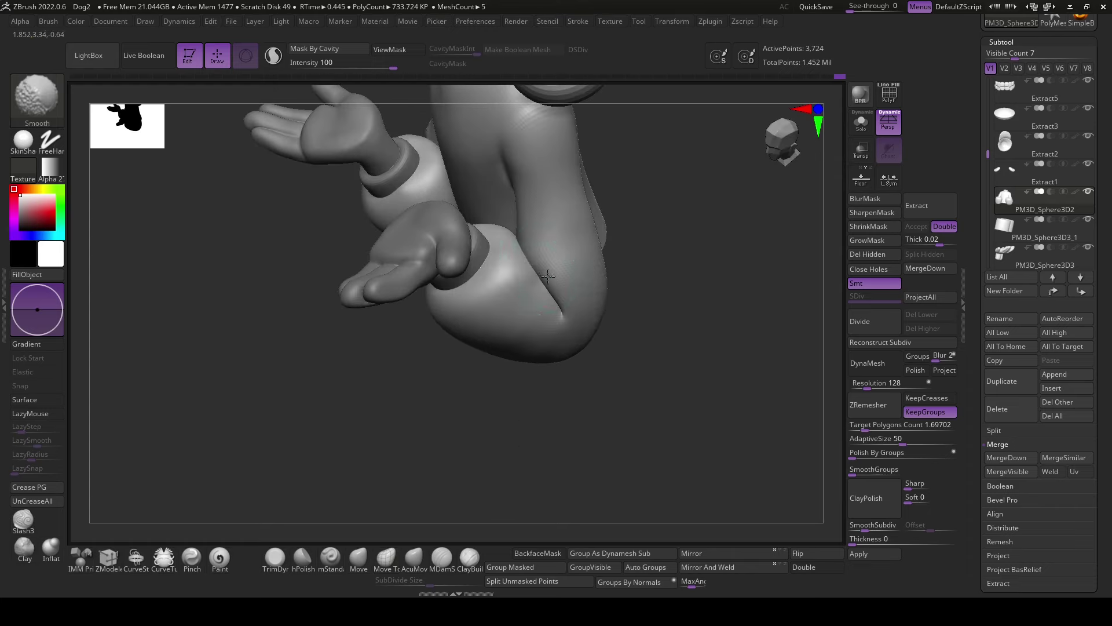
pyautogui.keyDown('shift'); pyautogui.moveTo(527, 222); pyautogui.dragTo(522, 268); pyautogui.keyUp('shift')
pyautogui.moveTo(666, 330); pyautogui.dragTo(682, 342)
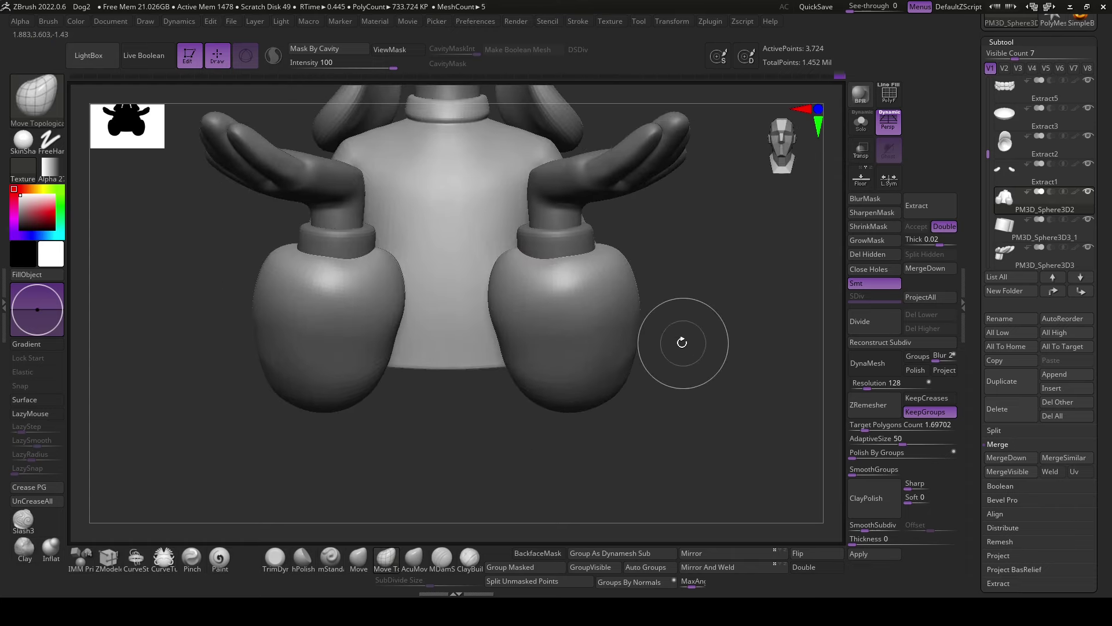
pyautogui.moveTo(685, 284)
pyautogui.mouseDown()
pyautogui.moveTo(670, 318)
pyautogui.moveTo(558, 310)
pyautogui.mouseUp()
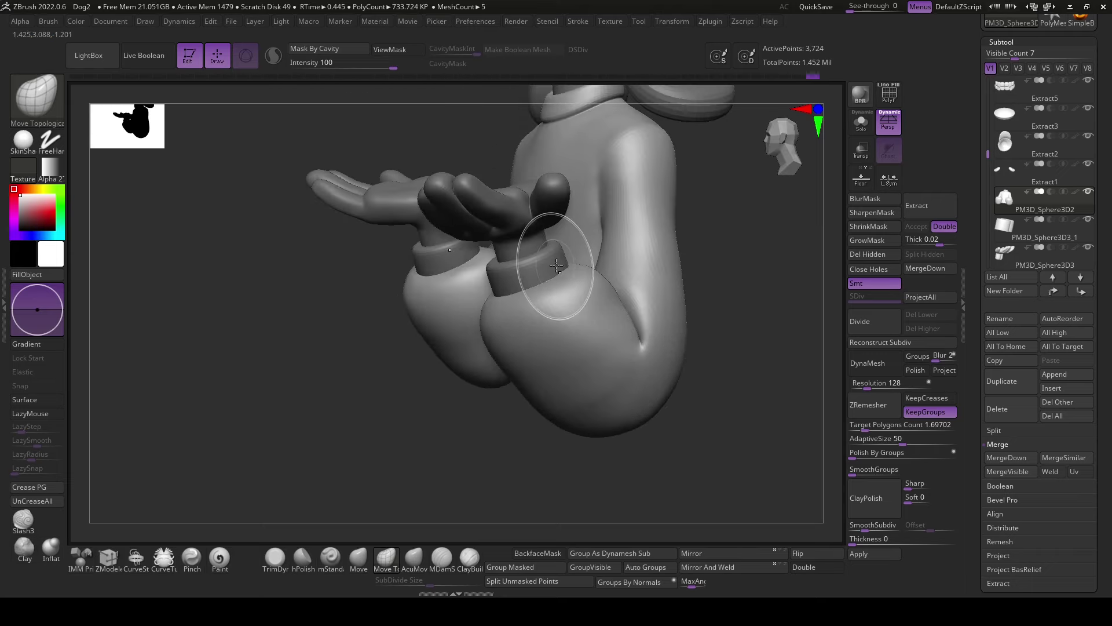
pyautogui.moveTo(556, 400)
pyautogui.mouseDown()
pyautogui.moveTo(496, 474)
pyautogui.moveTo(410, 467)
pyautogui.moveTo(522, 466)
pyautogui.moveTo(672, 372)
pyautogui.moveTo(559, 326)
pyautogui.mouseUp()
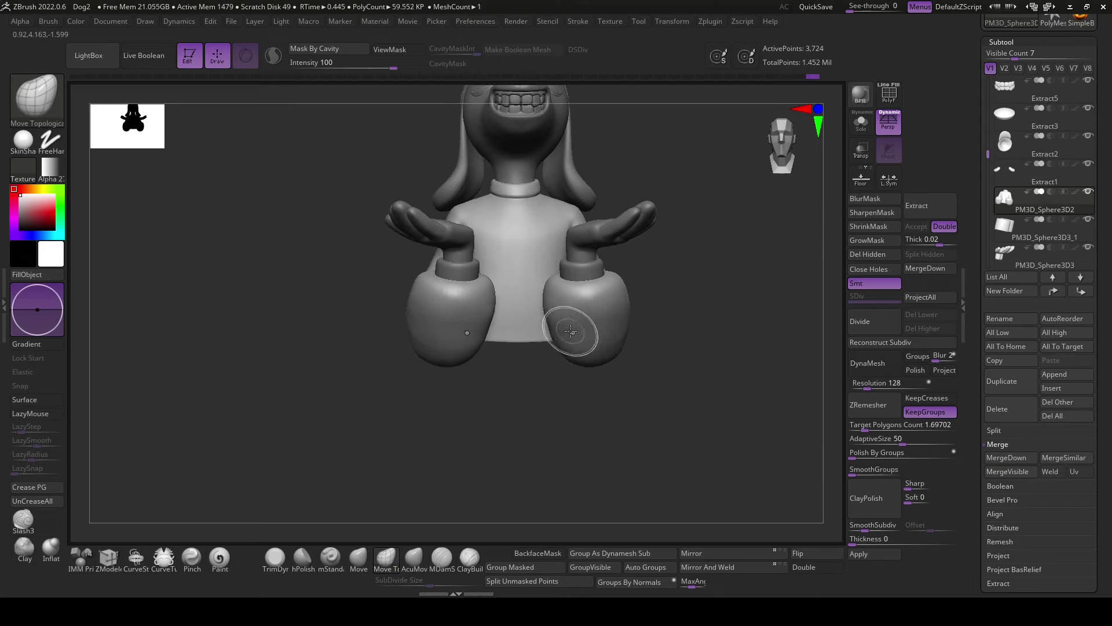
# - Divide the arm mesh, smooth the arm and torso, then pick a fine move brush
pyautogui.click(878, 558)
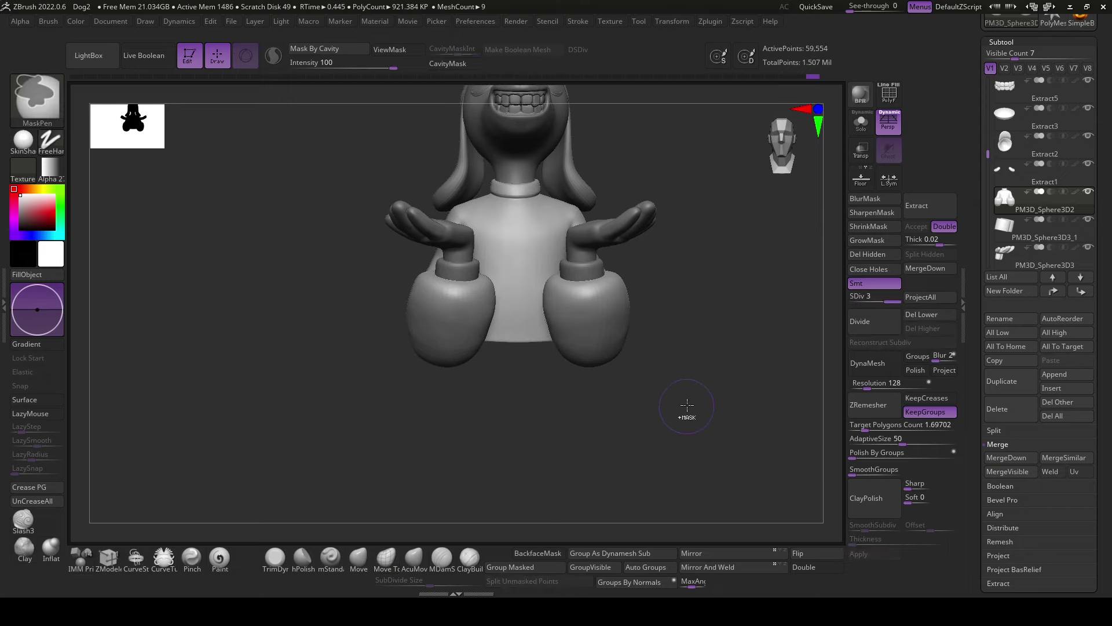
pyautogui.moveTo(686, 410); pyautogui.dragTo(730, 432)
pyautogui.press('shift')
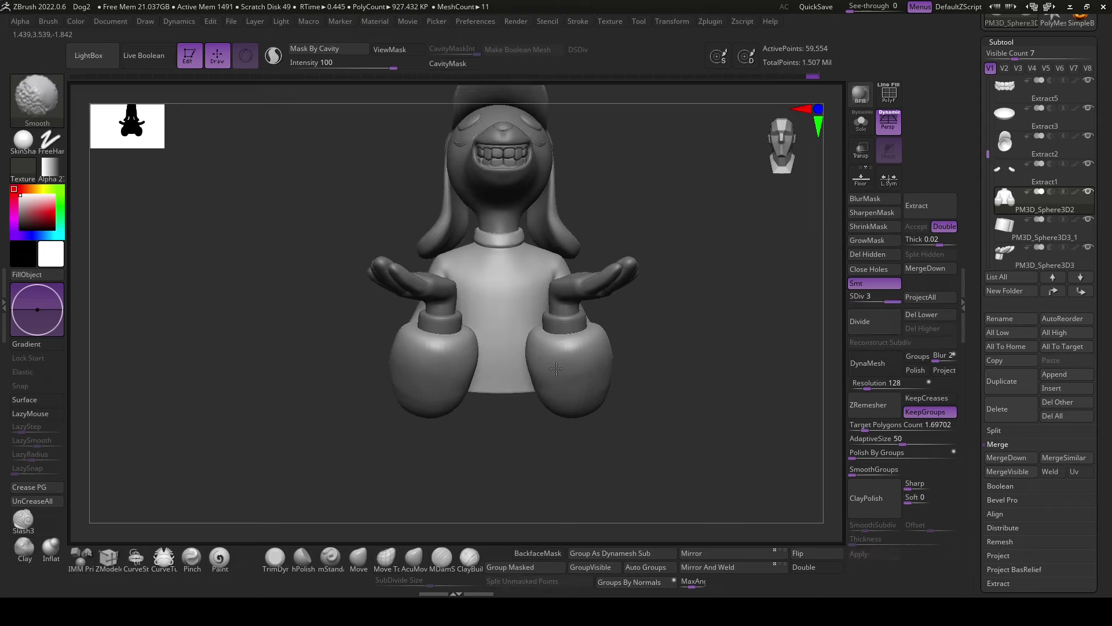
pyautogui.moveTo(614, 364); pyautogui.dragTo(665, 379)
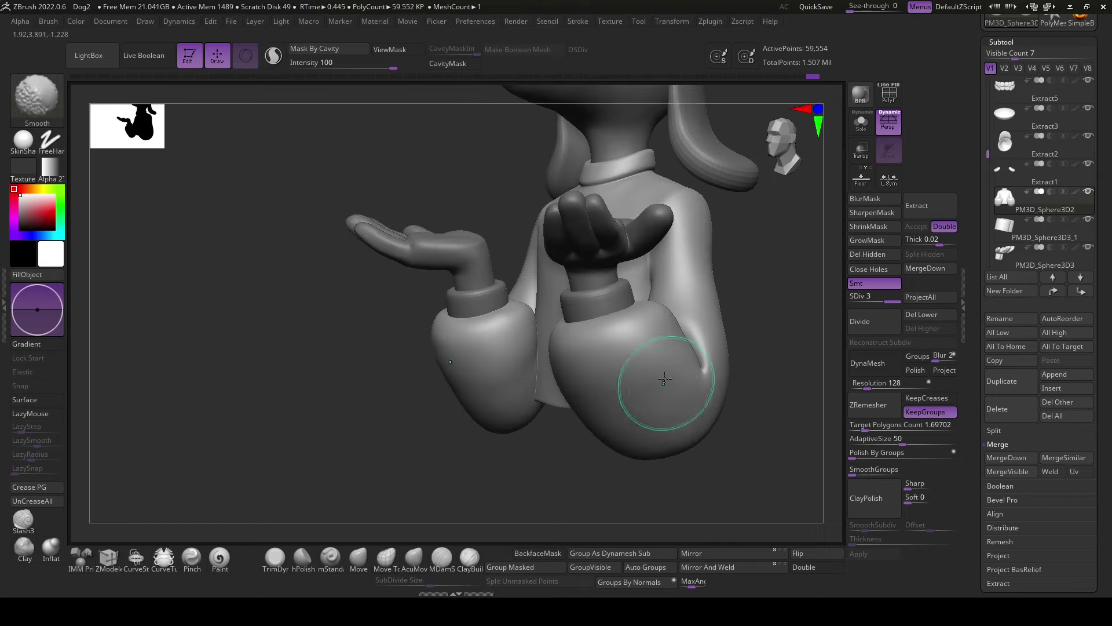
pyautogui.moveTo(703, 362); pyautogui.dragTo(644, 402, button='right')
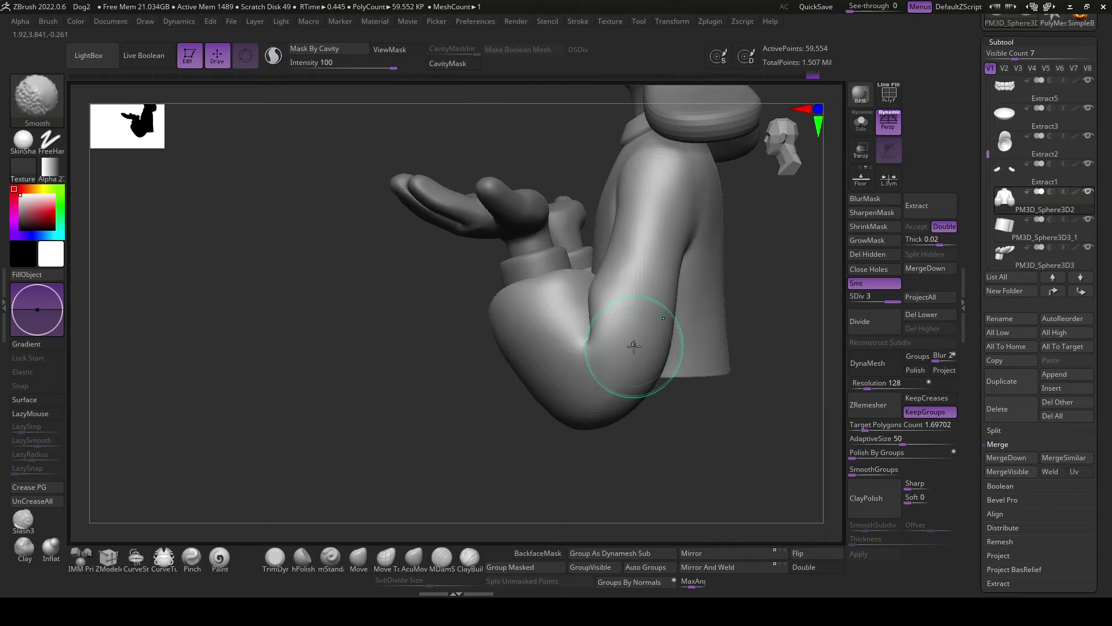
pyautogui.moveTo(730, 173)
pyautogui.mouseDown(button='right')
pyautogui.moveTo(460, 526)
pyautogui.moveTo(603, 474)
pyautogui.moveTo(626, 203)
pyautogui.moveTo(656, 476)
pyautogui.moveTo(585, 508)
pyautogui.mouseUp(button='right')
pyautogui.click(413, 566)
# - Unhide the shirt and cuffs, then mask and clear the mask around the neck
pyautogui.press('space')
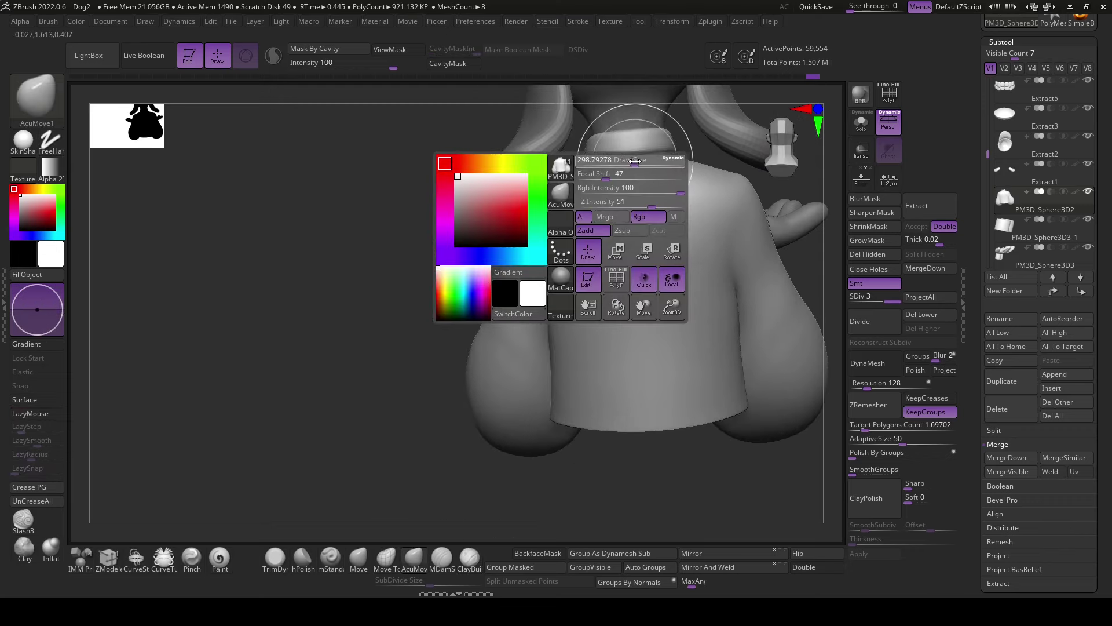
pyautogui.moveTo(694, 155); pyautogui.dragTo(641, 218, button='right')
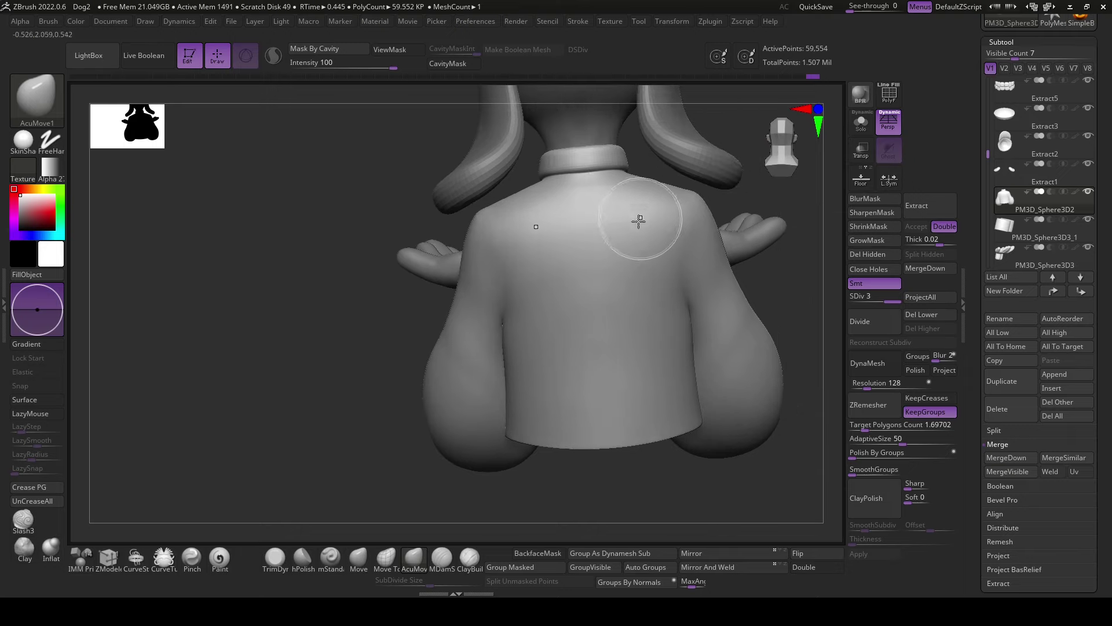
pyautogui.keyDown('ctrl'); pyautogui.keyDown('shift'); pyautogui.click(731, 352); pyautogui.keyUp('shift'); pyautogui.keyUp('ctrl')
pyautogui.moveTo(786, 398)
pyautogui.mouseDown(button='right')
pyautogui.moveTo(780, 449)
pyautogui.moveTo(727, 420)
pyautogui.mouseUp(button='right')
pyautogui.keyDown('ctrl'); pyautogui.moveTo(585, 200); pyautogui.dragTo(458, 215); pyautogui.keyUp('ctrl')
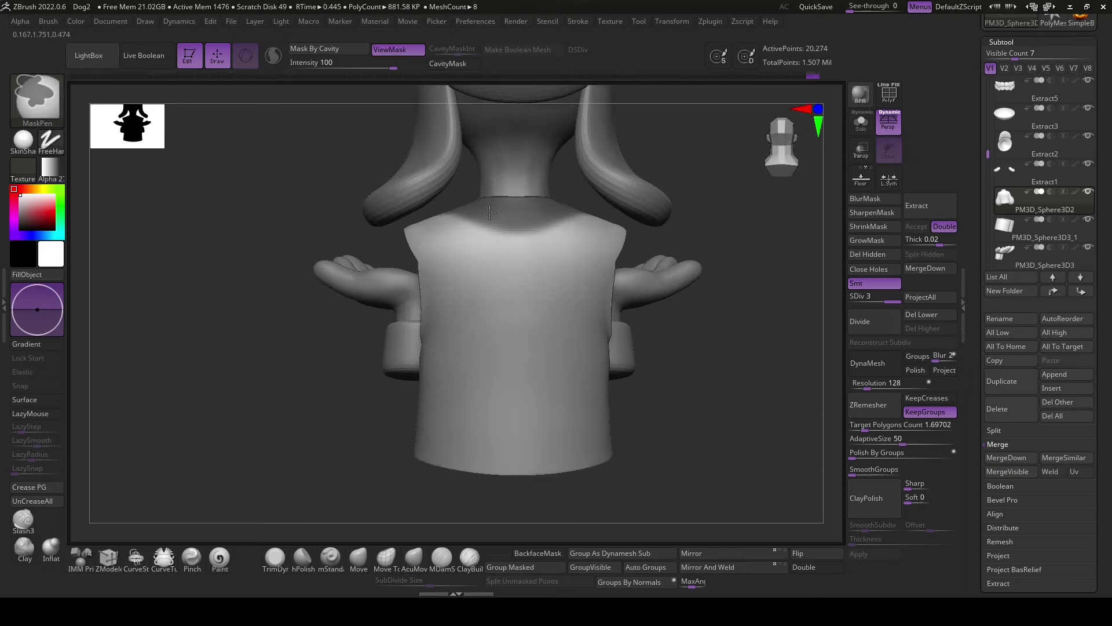
pyautogui.moveTo(637, 348)
pyautogui.mouseDown(button='right')
pyautogui.moveTo(745, 398)
pyautogui.moveTo(482, 229)
pyautogui.mouseUp(button='right')
pyautogui.keyDown('ctrl'); pyautogui.click(719, 404); pyautogui.keyUp('ctrl')
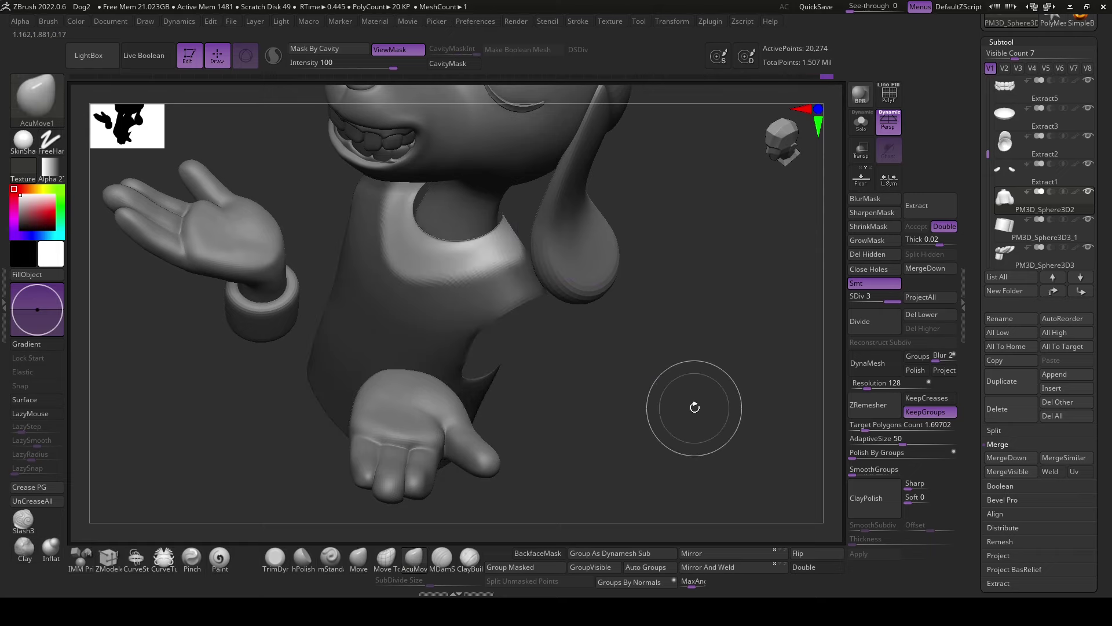
pyautogui.keyDown('shift'); pyautogui.moveTo(693, 409); pyautogui.dragTo(725, 383, button='right'); pyautogui.keyUp('shift')
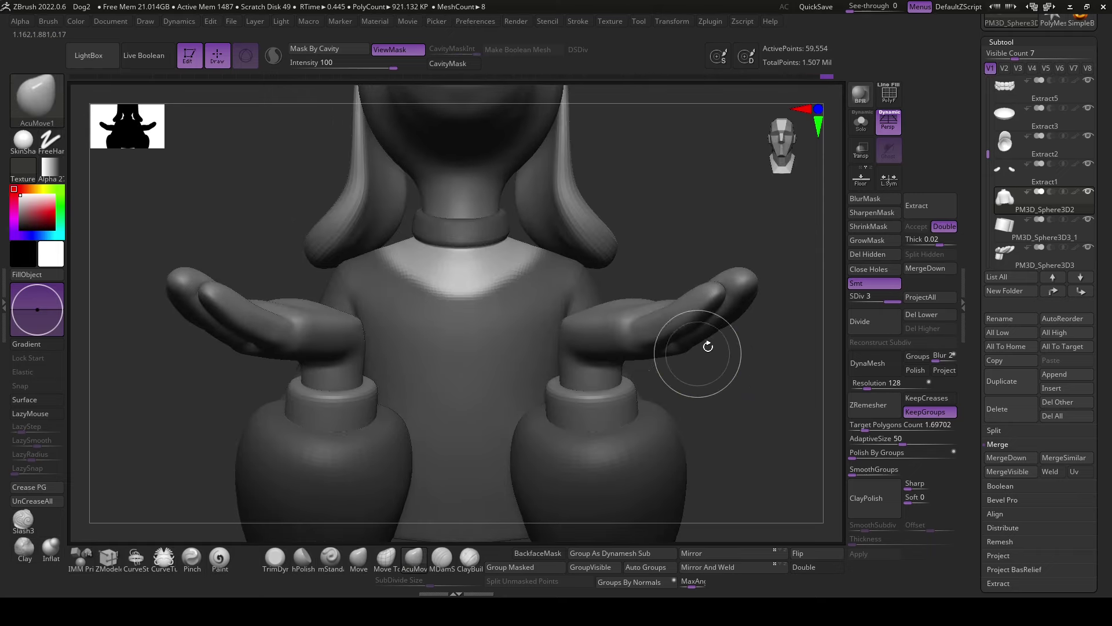
# - Divide the torso to SDiv 4 and select the ClayBuildup brush
pyautogui.press('space')
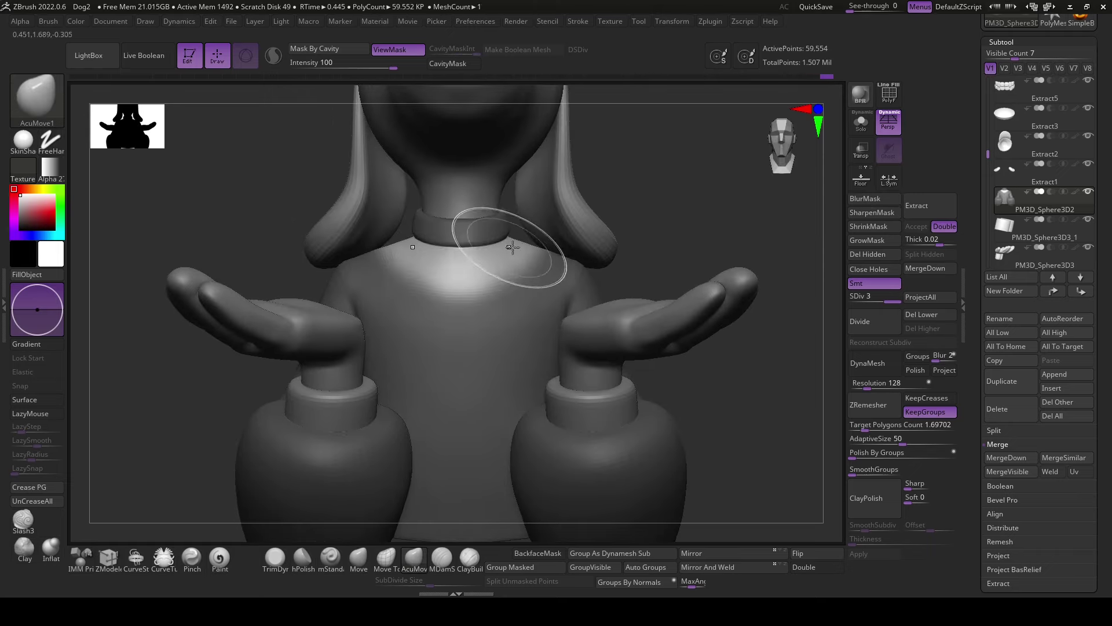
pyautogui.moveTo(512, 248)
pyautogui.mouseDown(button='right')
pyautogui.moveTo(594, 253)
pyautogui.moveTo(673, 351)
pyautogui.mouseUp(button='right')
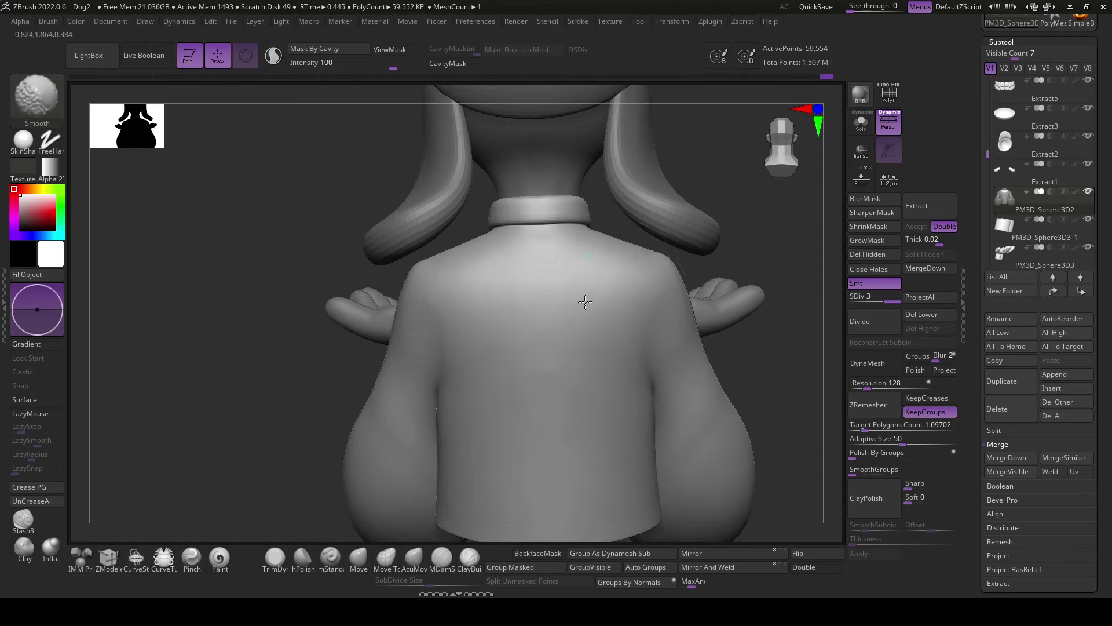
pyautogui.click(860, 321)
pyautogui.press('b')
pyautogui.press('c')
pyautogui.press('b')
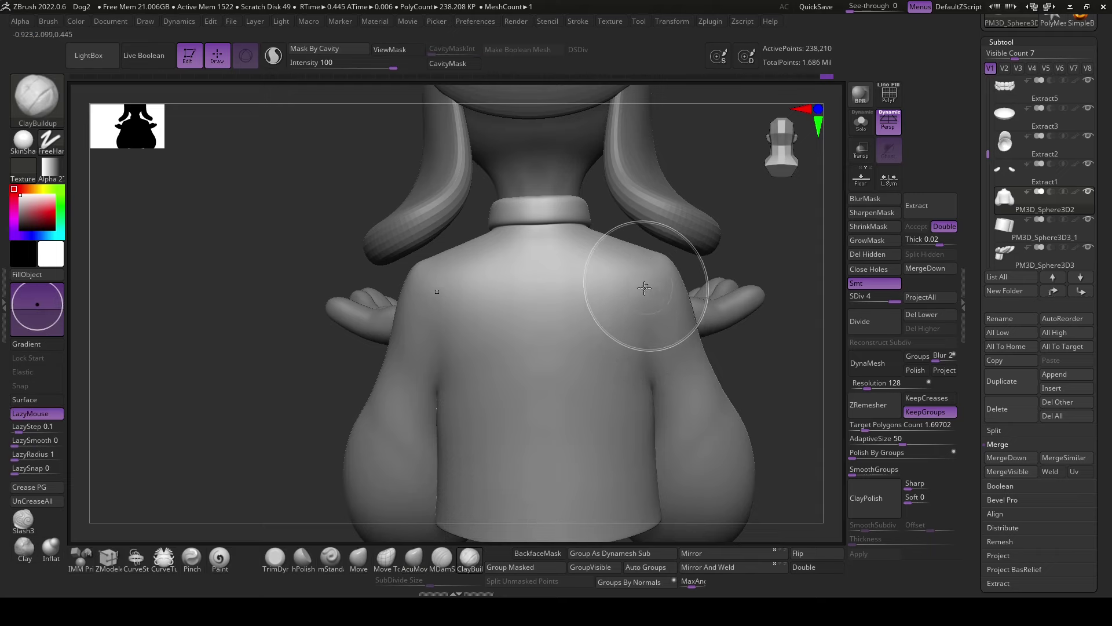
# - With a smaller ClayBuildup brush, build up and smooth the back and shoulders
pyautogui.moveTo(646, 287); pyautogui.dragTo(517, 363, button='right')
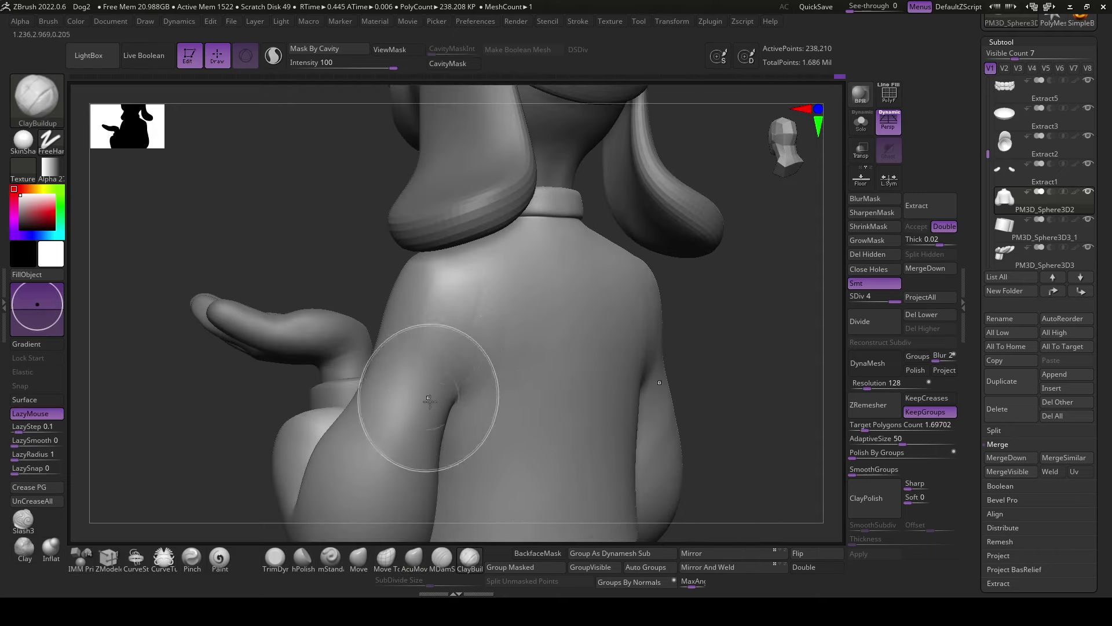
pyautogui.press('space')
pyautogui.moveTo(458, 347); pyautogui.dragTo(471, 387)
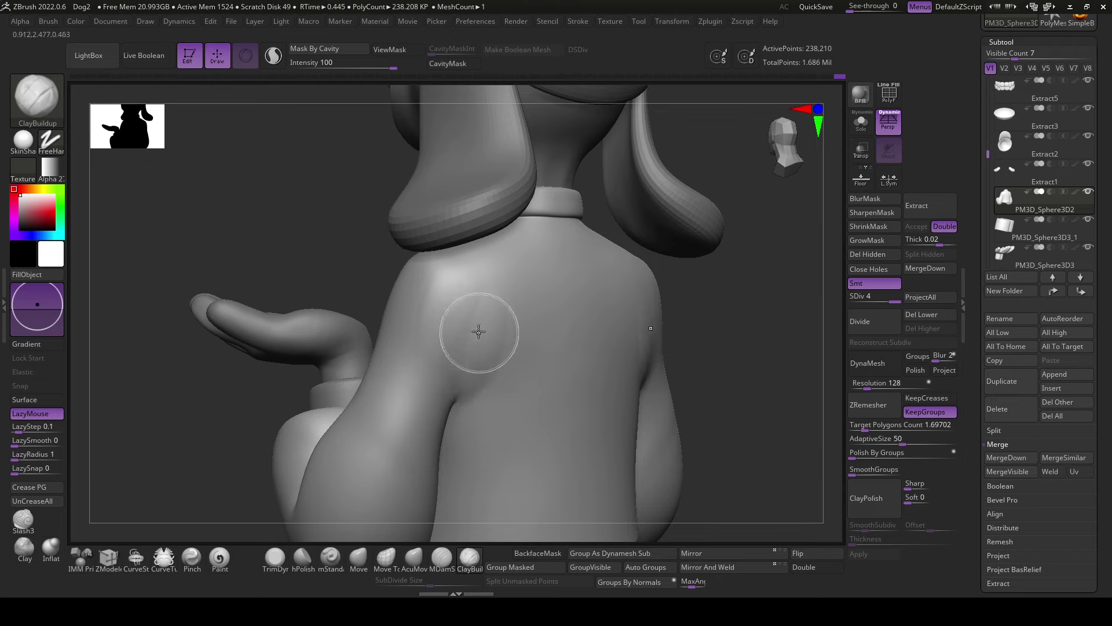
pyautogui.press('shift')
pyautogui.moveTo(431, 411)
pyautogui.keyDown('shift'); pyautogui.mouseDown(button='right')
pyautogui.moveTo(790, 409)
pyautogui.moveTo(733, 392)
pyautogui.mouseUp(button='right'); pyautogui.keyUp('shift')
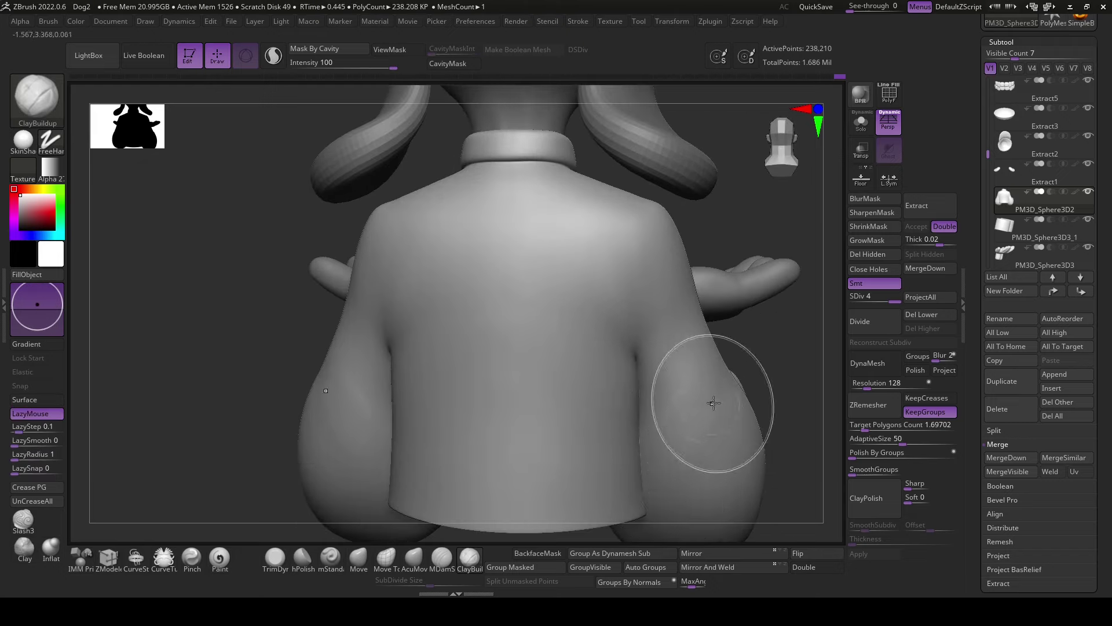
pyautogui.press('shift')
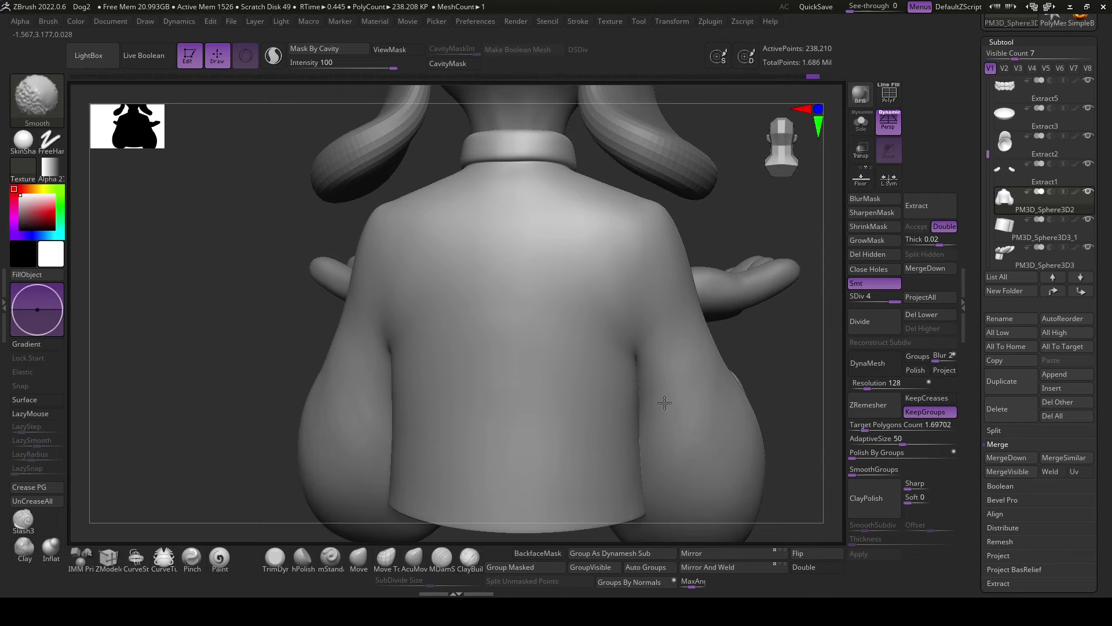
pyautogui.moveTo(740, 380)
pyautogui.mouseDown(button='right')
pyautogui.moveTo(721, 429)
pyautogui.moveTo(556, 497)
pyautogui.moveTo(451, 481)
pyautogui.mouseUp(button='right')
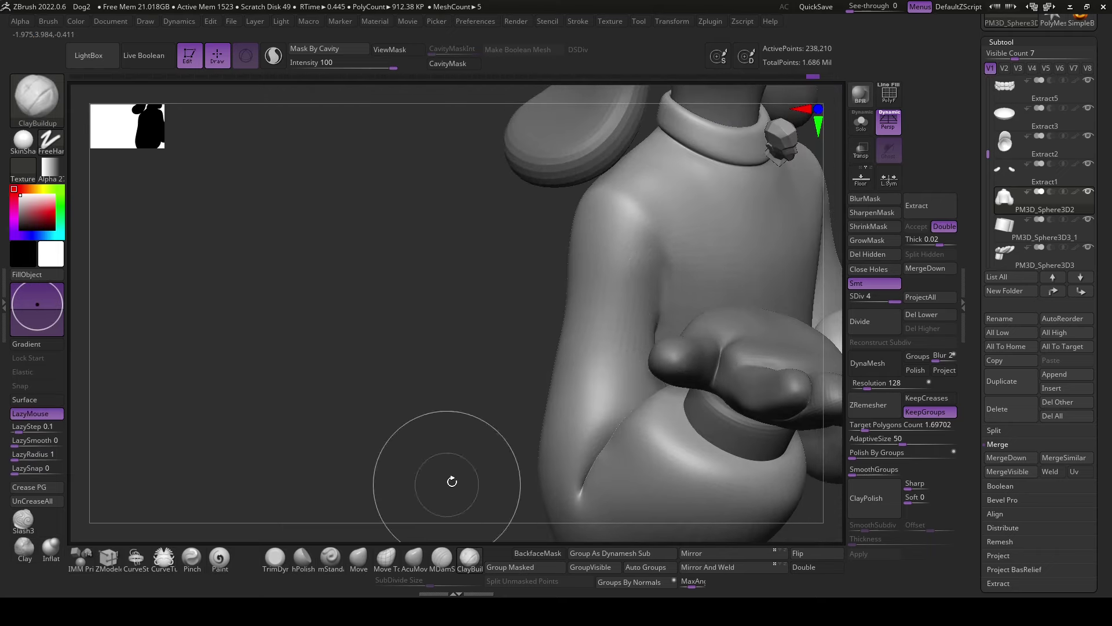
# - Build up and smooth the chest and front shoulders, viewing from side and front
pyautogui.press('space')
pyautogui.moveTo(656, 258); pyautogui.dragTo(653, 326)
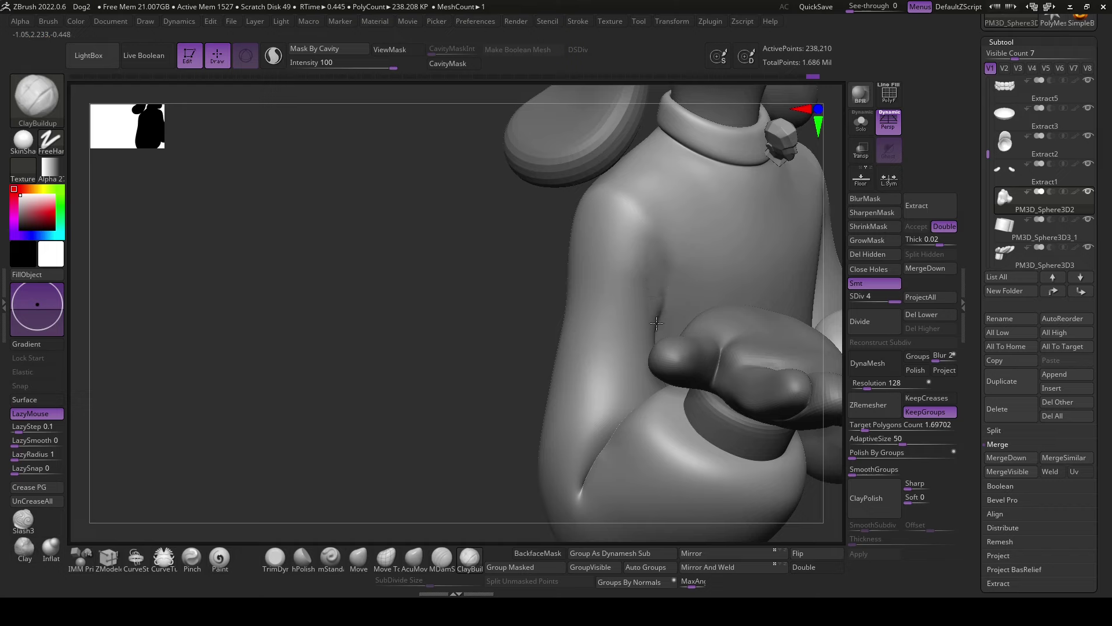
pyautogui.moveTo(585, 239)
pyautogui.mouseDown(button='right')
pyautogui.moveTo(390, 469)
pyautogui.moveTo(408, 416)
pyautogui.moveTo(610, 271)
pyautogui.mouseUp(button='right')
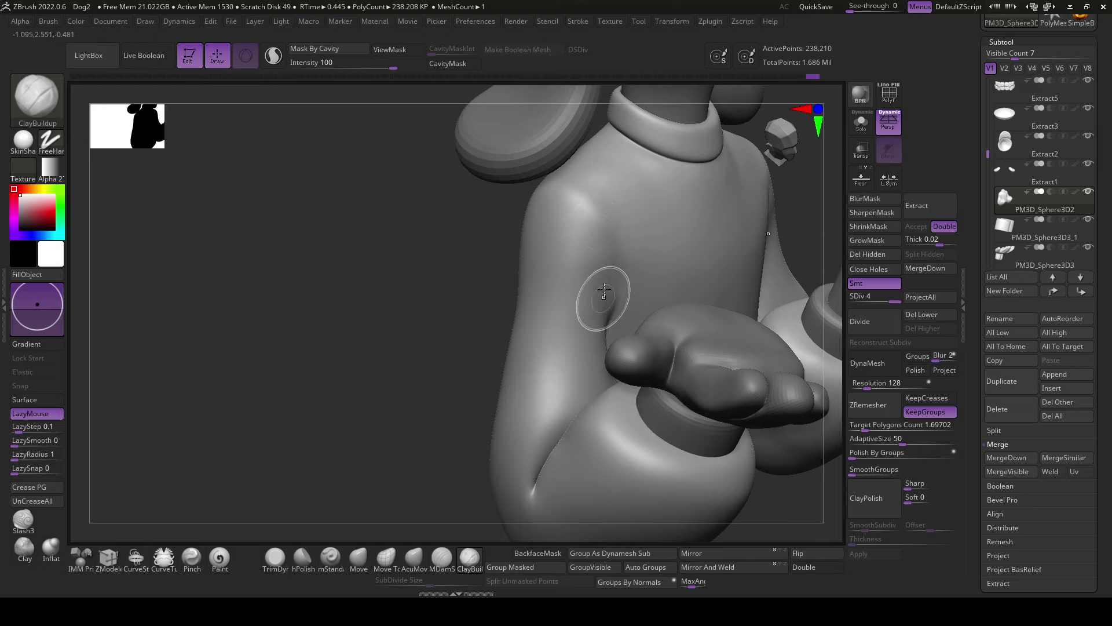
pyautogui.press('shift')
pyautogui.moveTo(540, 226)
pyautogui.mouseDown(button='right')
pyautogui.moveTo(386, 434)
pyautogui.moveTo(400, 445)
pyautogui.mouseUp(button='right')
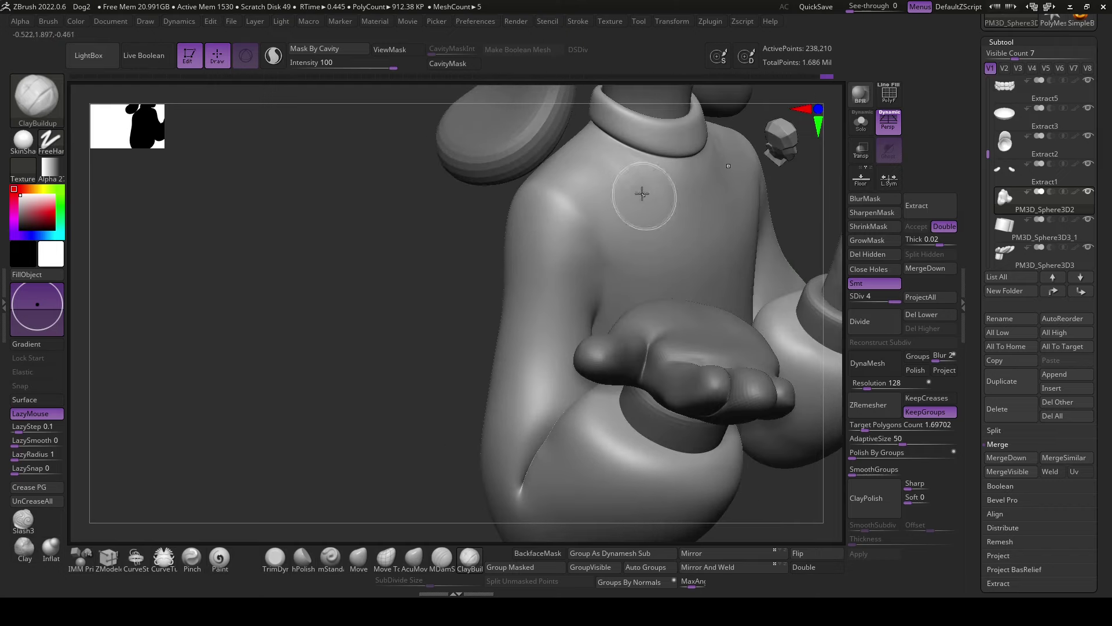
pyautogui.moveTo(418, 370); pyautogui.dragTo(321, 450, button='right')
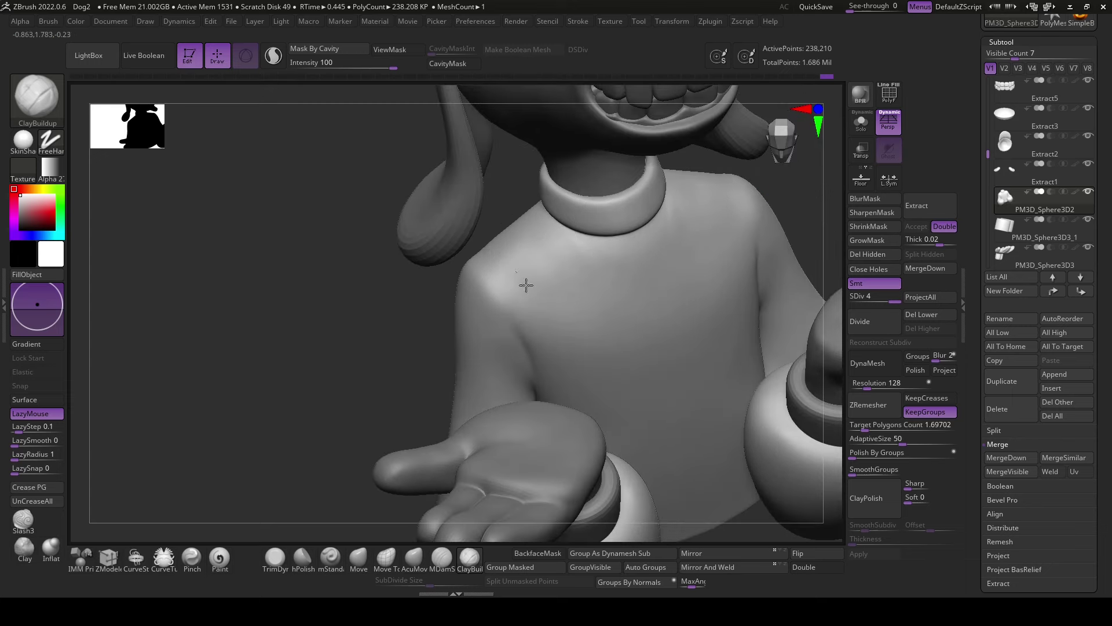
pyautogui.press('shift')
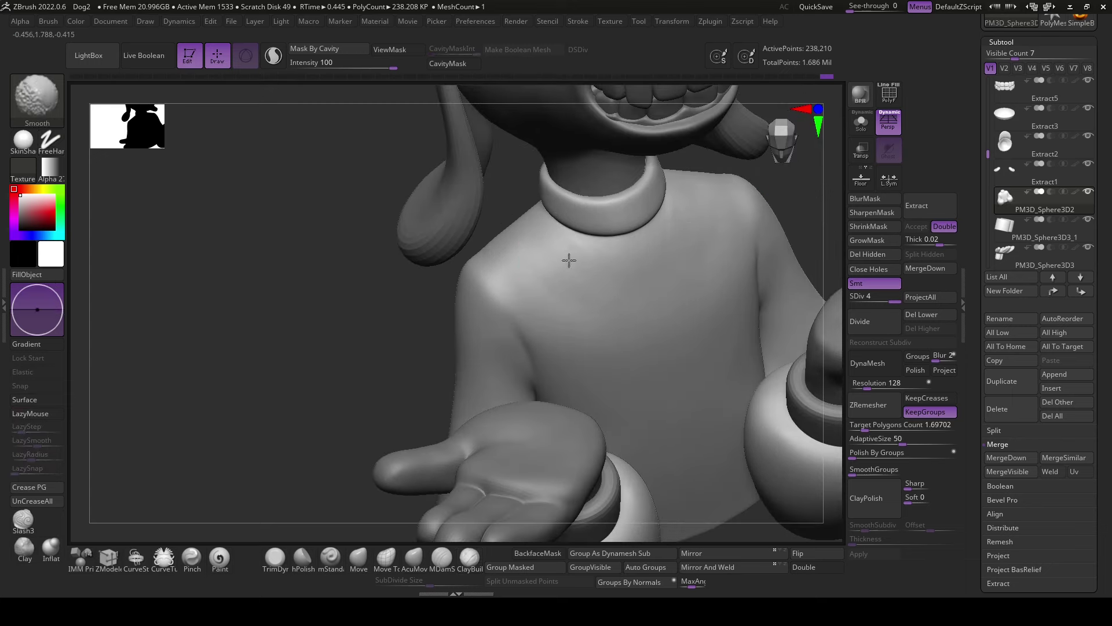
pyautogui.keyDown('shift'); pyautogui.moveTo(777, 250); pyautogui.dragTo(587, 288, button='right'); pyautogui.keyUp('shift')
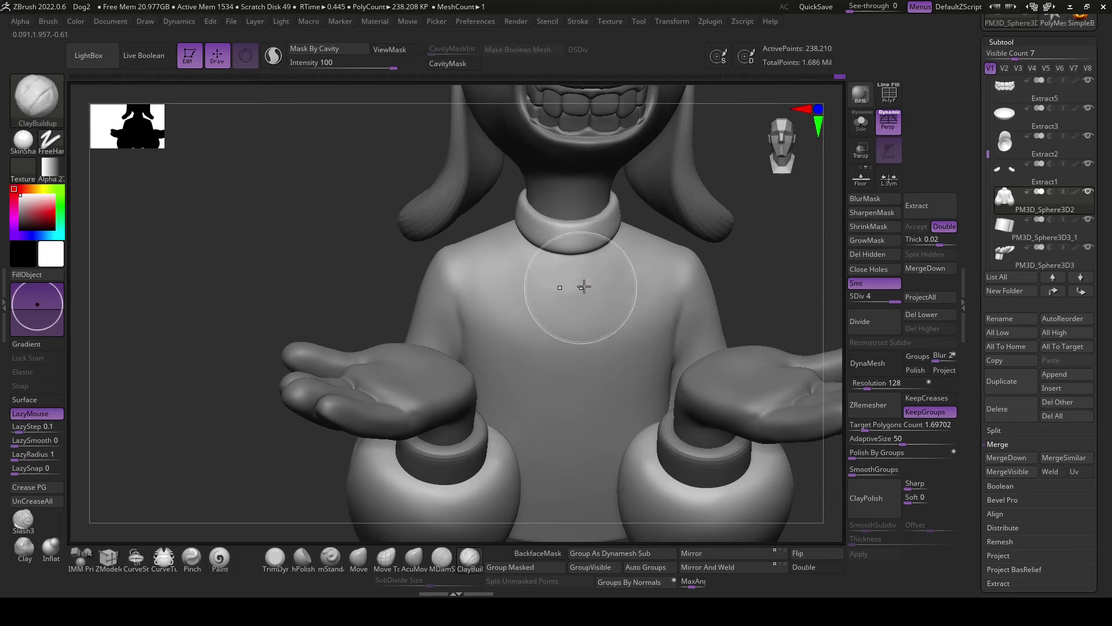
pyautogui.moveTo(569, 303)
pyautogui.keyDown('alt'); pyautogui.mouseDown(button='right')
pyautogui.moveTo(755, 270)
pyautogui.moveTo(641, 293)
pyautogui.mouseUp(button='right'); pyautogui.keyUp('alt')
# - Smooth the chest and underarm areas with a smaller brush, switching to MDamStandard
pyautogui.press('space')
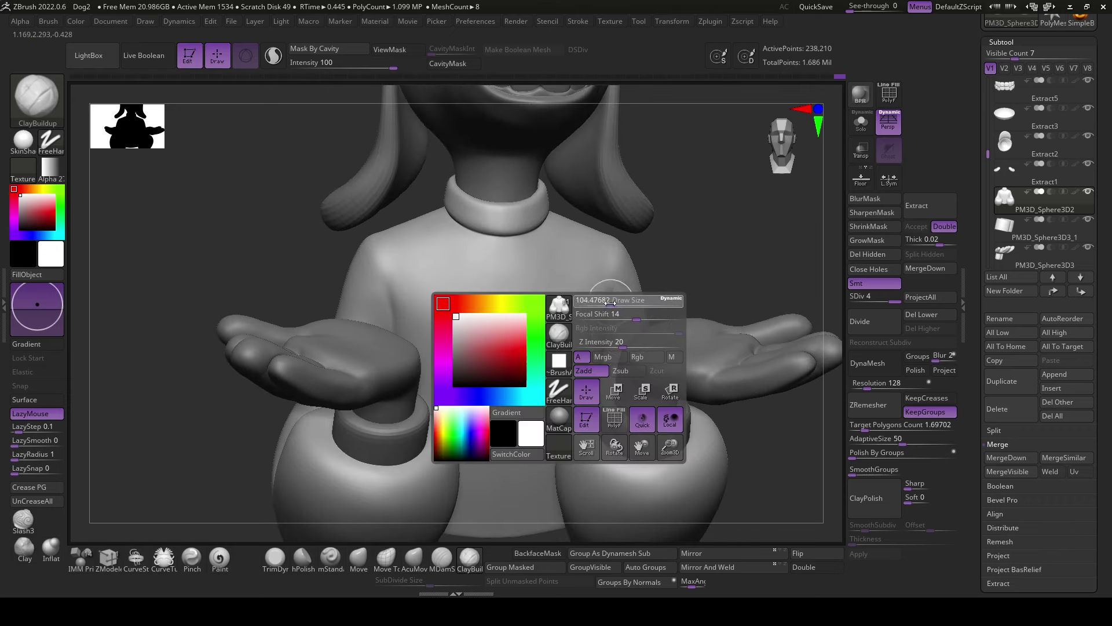
pyautogui.moveTo(610, 301); pyautogui.dragTo(606, 335)
pyautogui.press('shift')
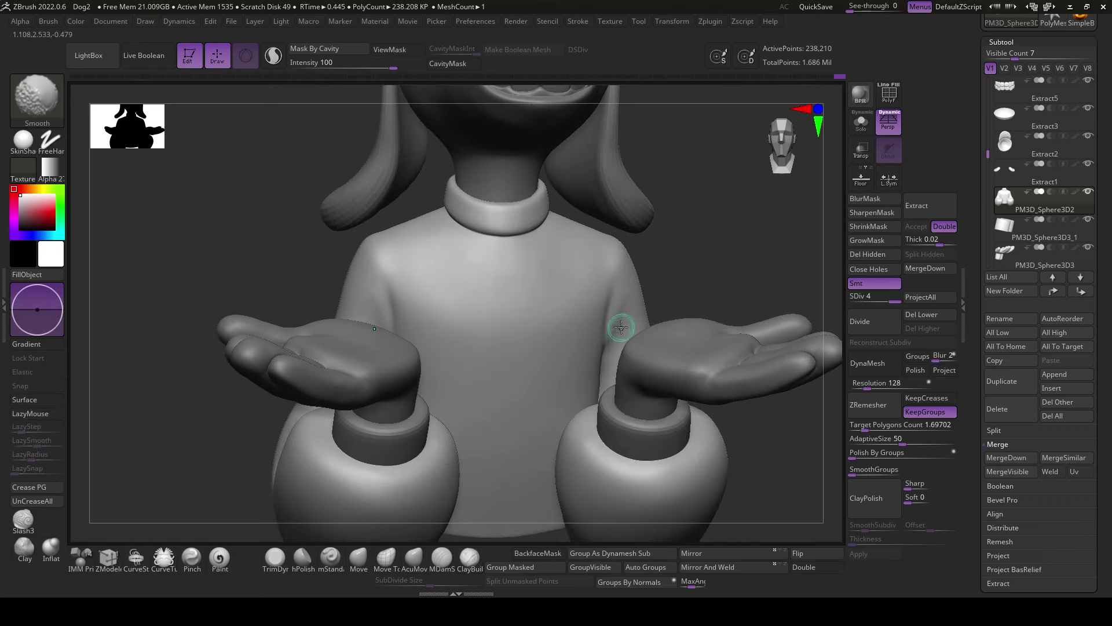
pyautogui.click(449, 558)
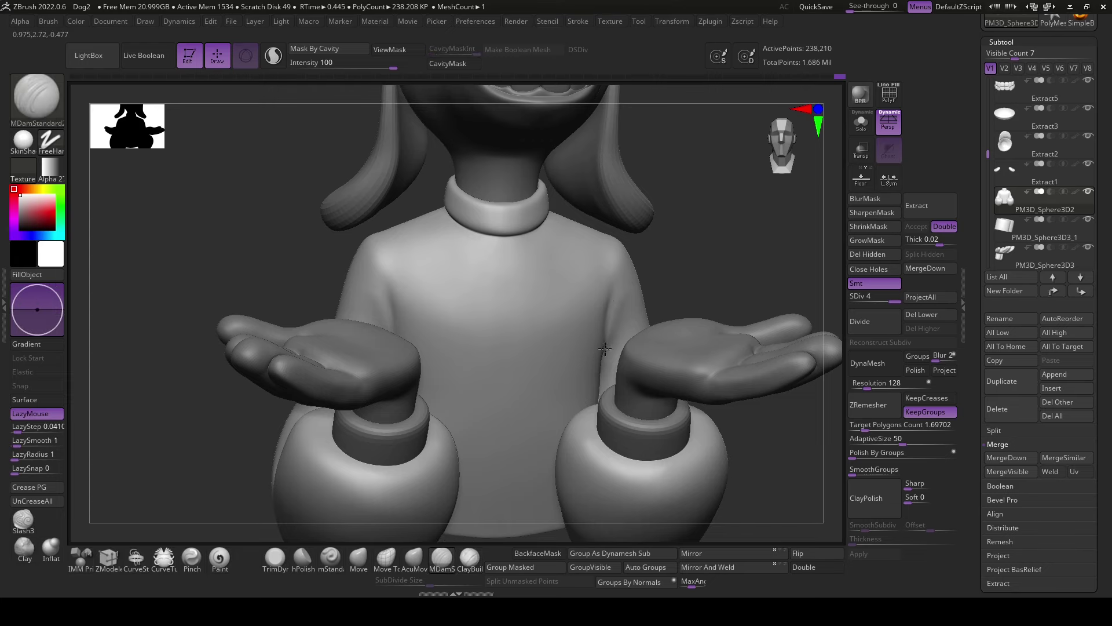
pyautogui.scroll(3, 718, 273)
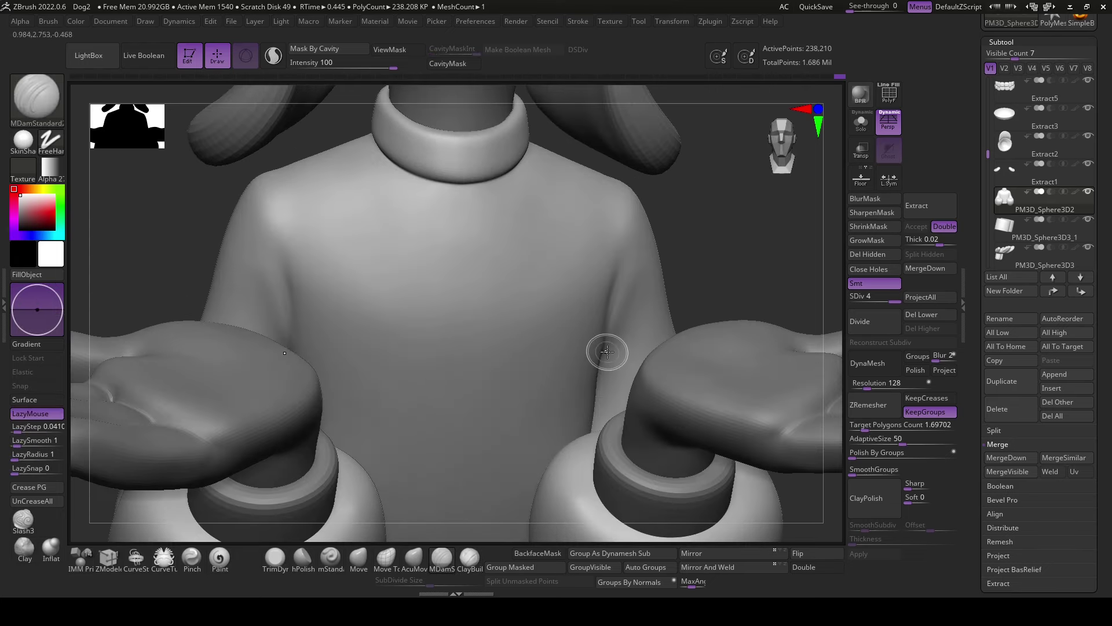
pyautogui.press('shift')
# - Check the polygroups with PolyF on and off, then return to ClayBuildup
pyautogui.moveTo(762, 250); pyautogui.dragTo(746, 285)
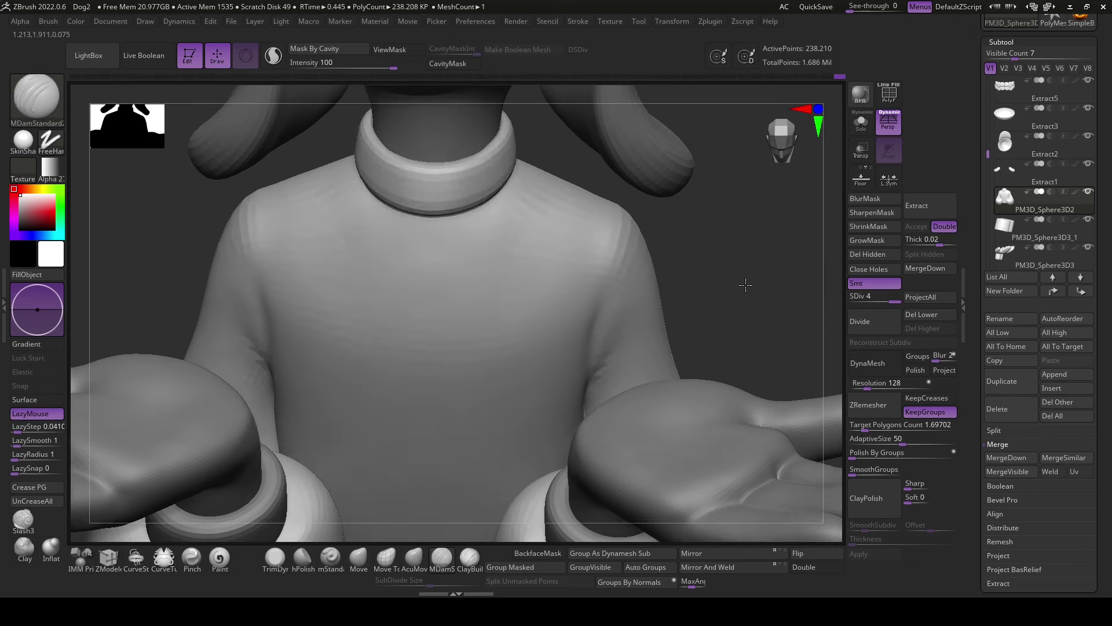
pyautogui.click(891, 96)
pyautogui.moveTo(769, 231)
pyautogui.mouseDown()
pyautogui.moveTo(759, 280)
pyautogui.moveTo(745, 285)
pyautogui.moveTo(712, 249)
pyautogui.moveTo(735, 454)
pyautogui.moveTo(701, 467)
pyautogui.moveTo(702, 506)
pyautogui.moveTo(690, 423)
pyautogui.mouseUp()
pyautogui.click(890, 96)
pyautogui.click(467, 564)
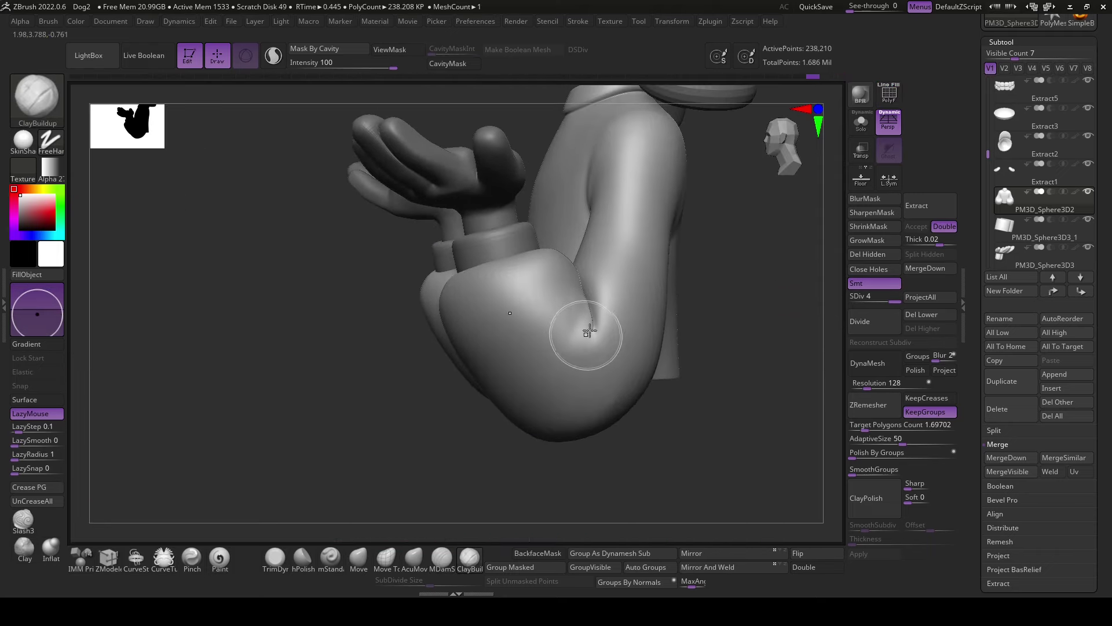
# - Mask off the far-side surfaces, then refine and smooth the bent elbow
pyautogui.press('shift')
pyautogui.moveTo(573, 393); pyautogui.dragTo(660, 503)
pyautogui.press('ctrl')
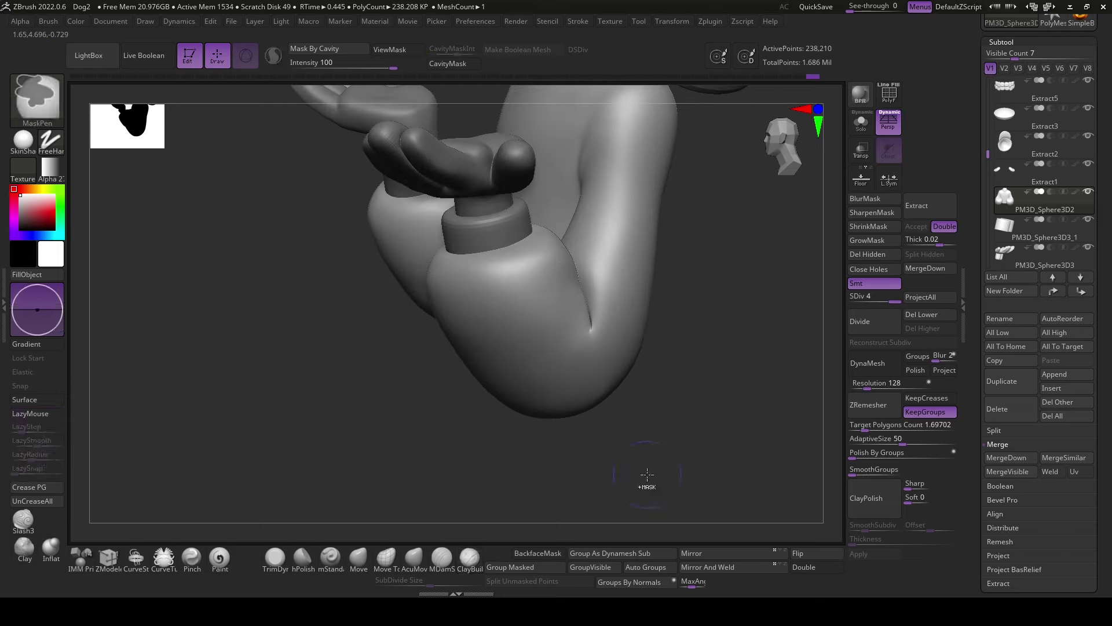
pyautogui.click(537, 553)
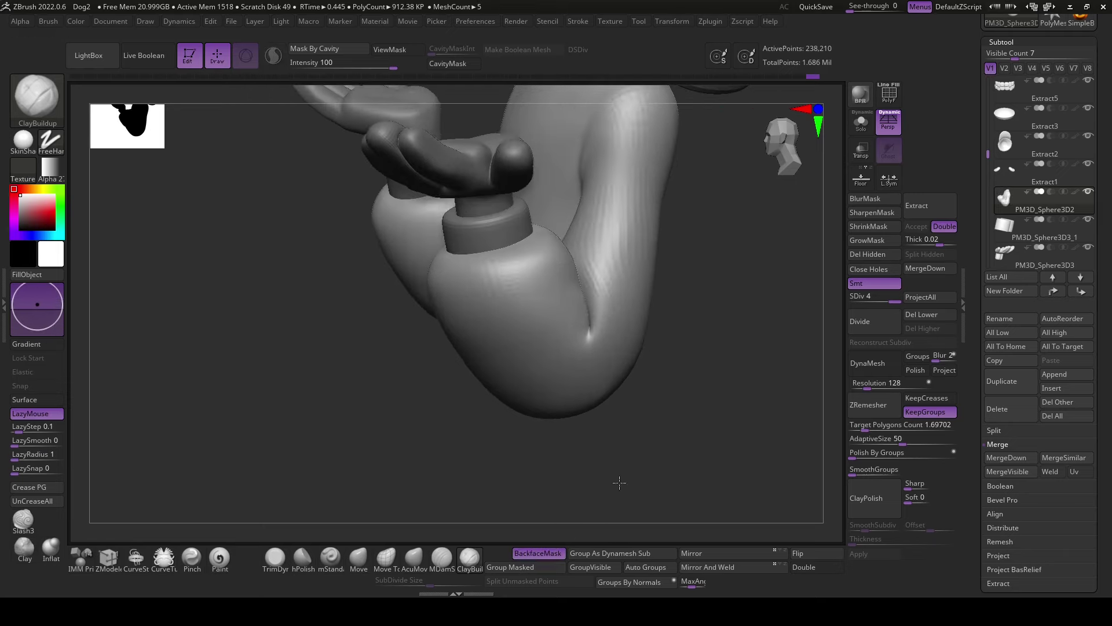
pyautogui.moveTo(556, 475); pyautogui.dragTo(586, 329)
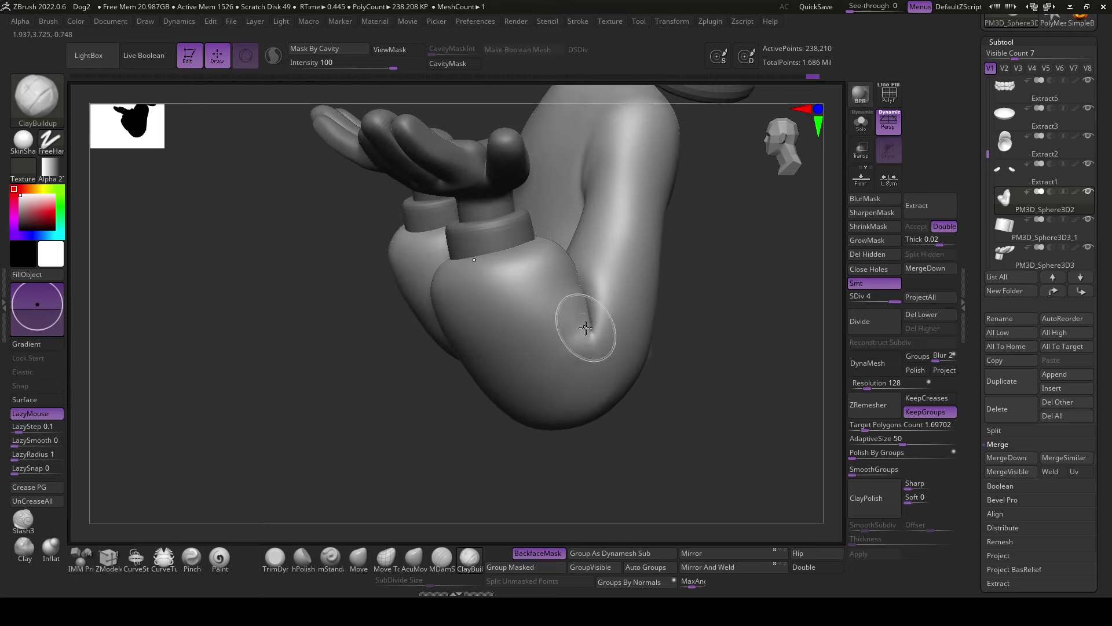
pyautogui.keyDown('shift'); pyautogui.moveTo(568, 329); pyautogui.dragTo(564, 334); pyautogui.keyUp('shift')
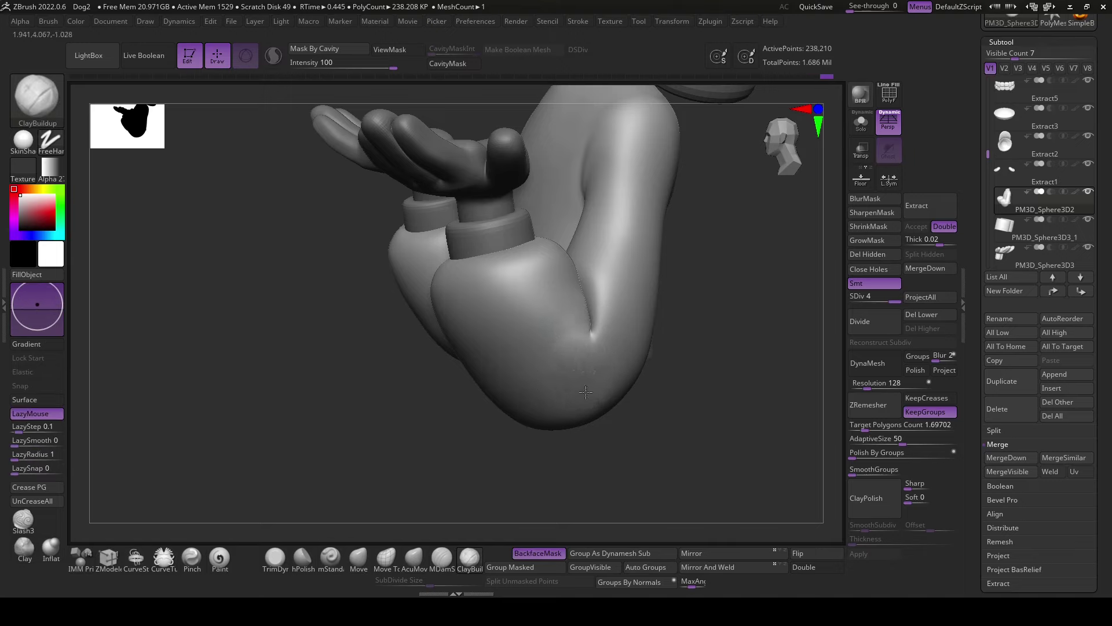
pyautogui.keyDown('shift'); pyautogui.moveTo(537, 360); pyautogui.dragTo(562, 388); pyautogui.keyUp('shift')
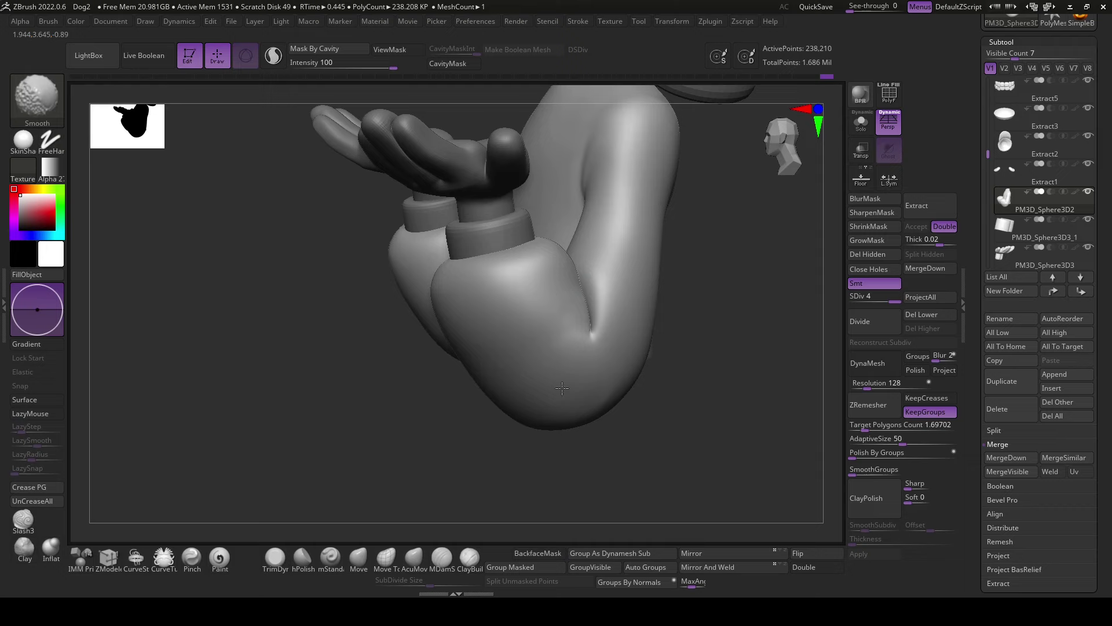
# - Build up the surface of the right rounded cuff form with ClayBuildup
pyautogui.moveTo(602, 468); pyautogui.dragTo(596, 401)
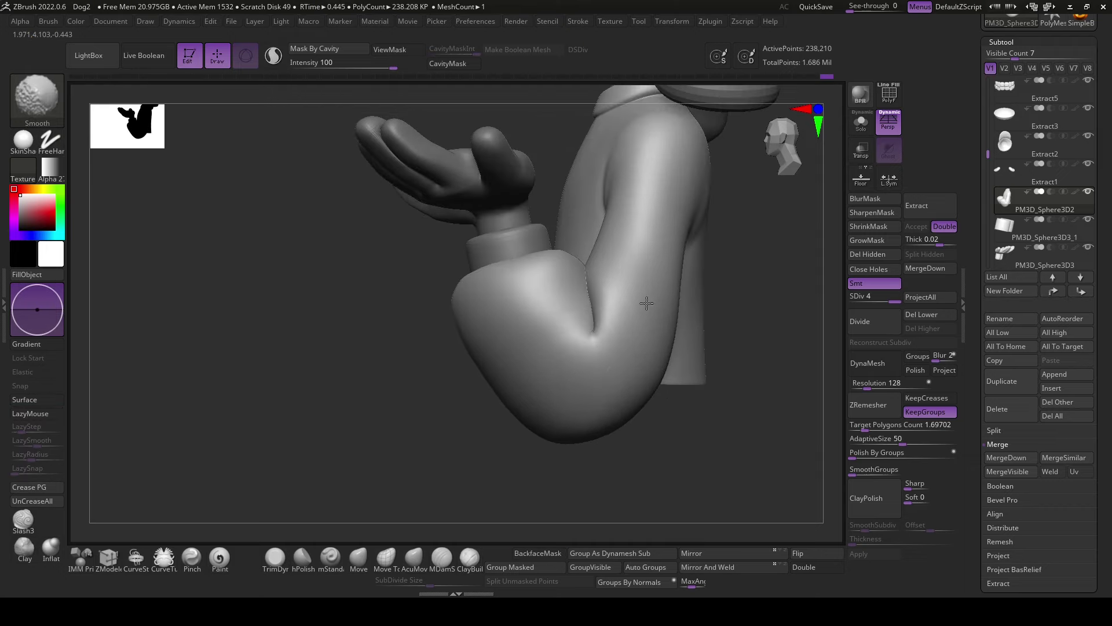
pyautogui.moveTo(634, 458)
pyautogui.mouseDown()
pyautogui.moveTo(669, 449)
pyautogui.moveTo(695, 465)
pyautogui.moveTo(587, 348)
pyautogui.moveTo(579, 387)
pyautogui.mouseUp()
pyautogui.moveTo(643, 406)
pyautogui.mouseDown()
pyautogui.moveTo(663, 439)
pyautogui.moveTo(471, 376)
pyautogui.mouseUp()
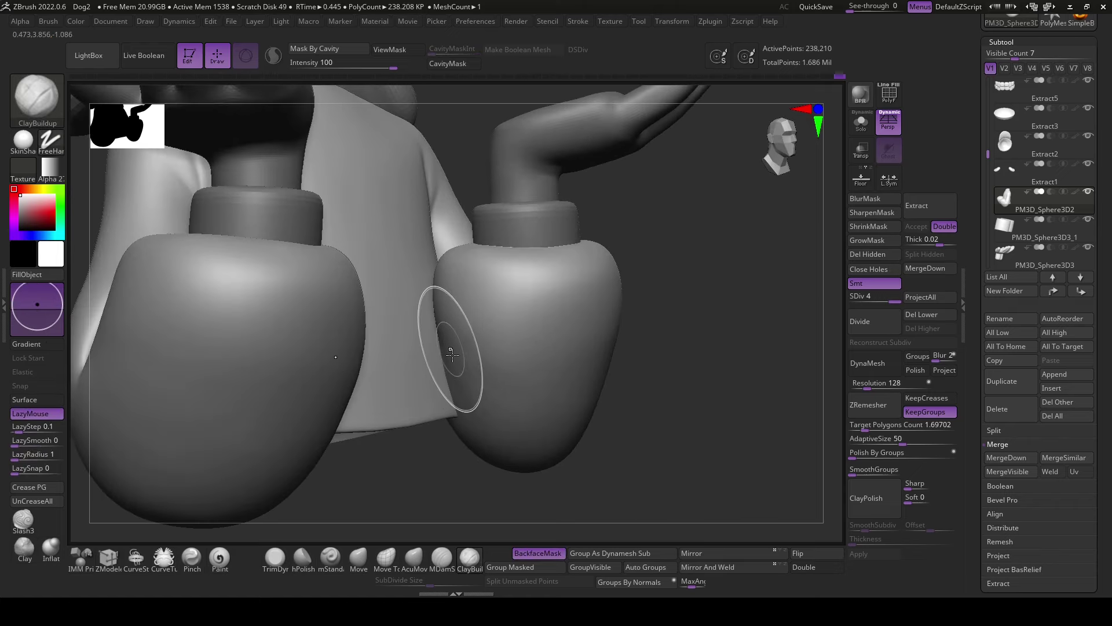
pyautogui.moveTo(600, 447); pyautogui.dragTo(665, 475)
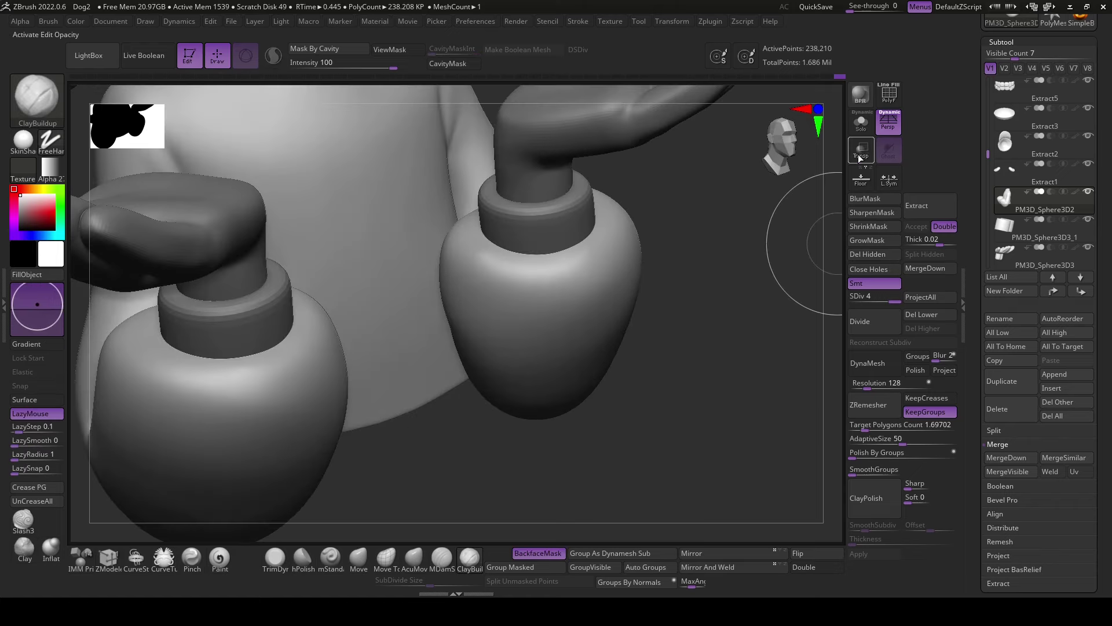
pyautogui.moveTo(811, 394); pyautogui.dragTo(521, 335)
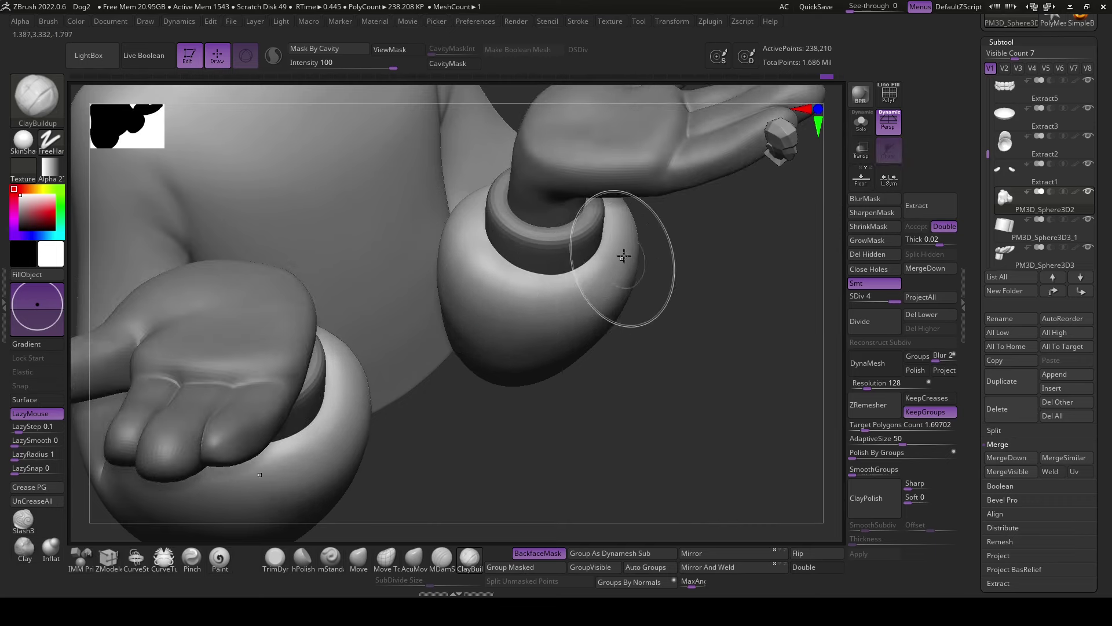
pyautogui.moveTo(621, 272)
pyautogui.mouseDown()
pyautogui.moveTo(621, 308)
pyautogui.moveTo(665, 385)
pyautogui.moveTo(566, 291)
pyautogui.mouseUp()
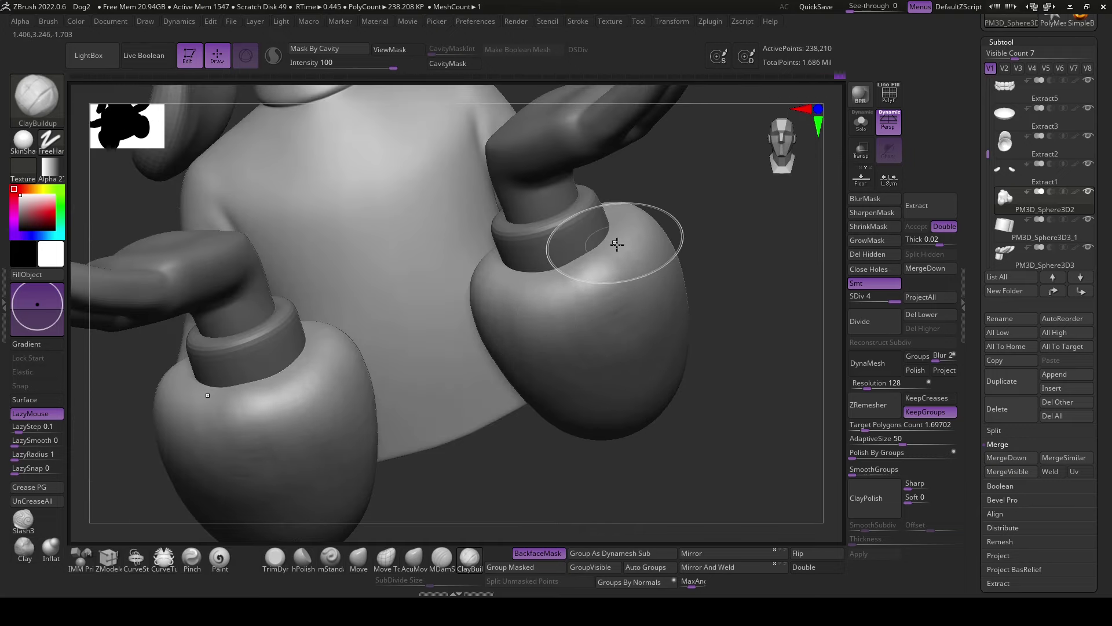
# - Orbit around both rounded forms and the fingers to check them from several angles
pyautogui.moveTo(704, 442)
pyautogui.mouseDown()
pyautogui.moveTo(683, 476)
pyautogui.moveTo(703, 315)
pyautogui.mouseUp()
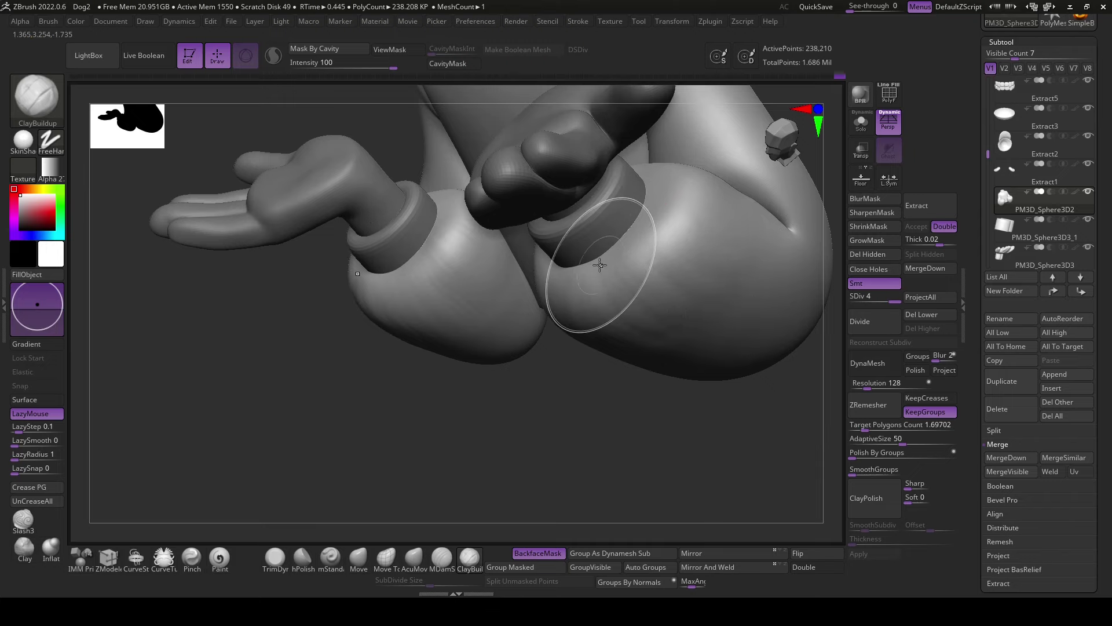
pyautogui.moveTo(685, 382)
pyautogui.keyDown('shift'); pyautogui.mouseDown()
pyautogui.moveTo(700, 464)
pyautogui.moveTo(487, 259)
pyautogui.mouseUp(); pyautogui.keyUp('shift')
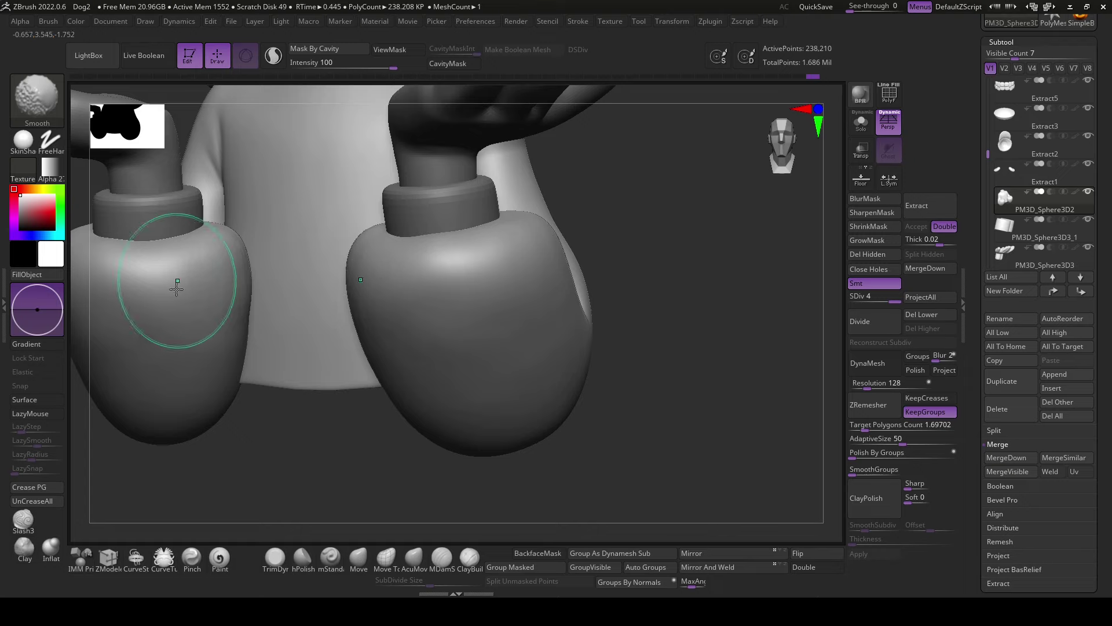
pyautogui.moveTo(177, 288)
pyautogui.mouseDown()
pyautogui.moveTo(613, 484)
pyautogui.moveTo(514, 319)
pyautogui.mouseUp()
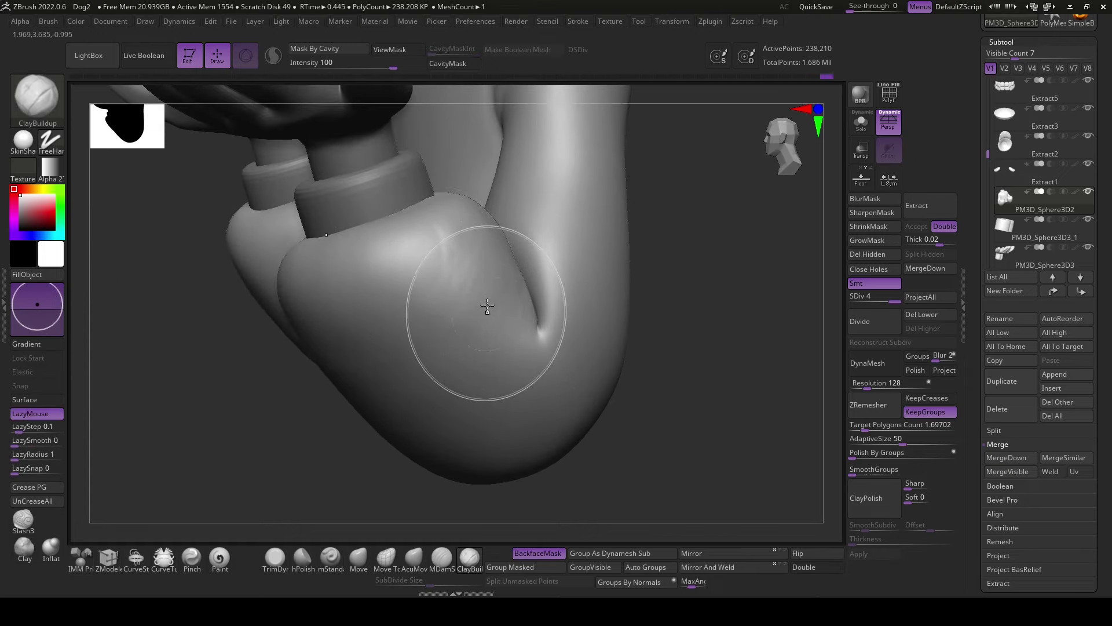
pyautogui.moveTo(664, 355)
pyautogui.mouseDown()
pyautogui.moveTo(686, 387)
pyautogui.moveTo(527, 323)
pyautogui.moveTo(559, 378)
pyautogui.moveTo(492, 226)
pyautogui.mouseUp()
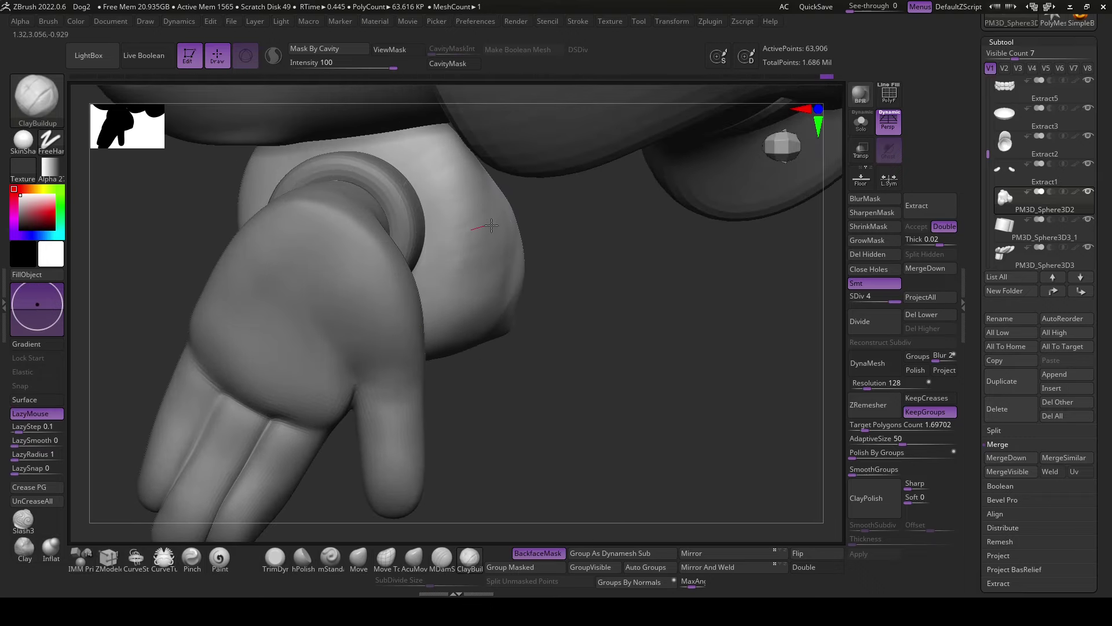
pyautogui.moveTo(601, 378); pyautogui.dragTo(432, 159)
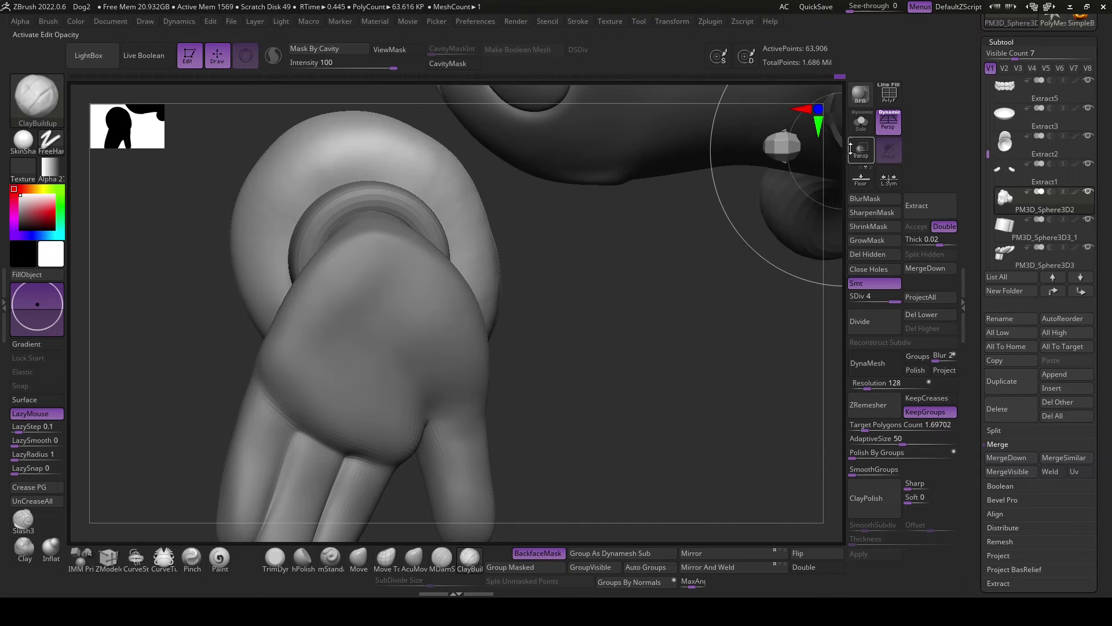
pyautogui.moveTo(770, 148); pyautogui.dragTo(695, 377)
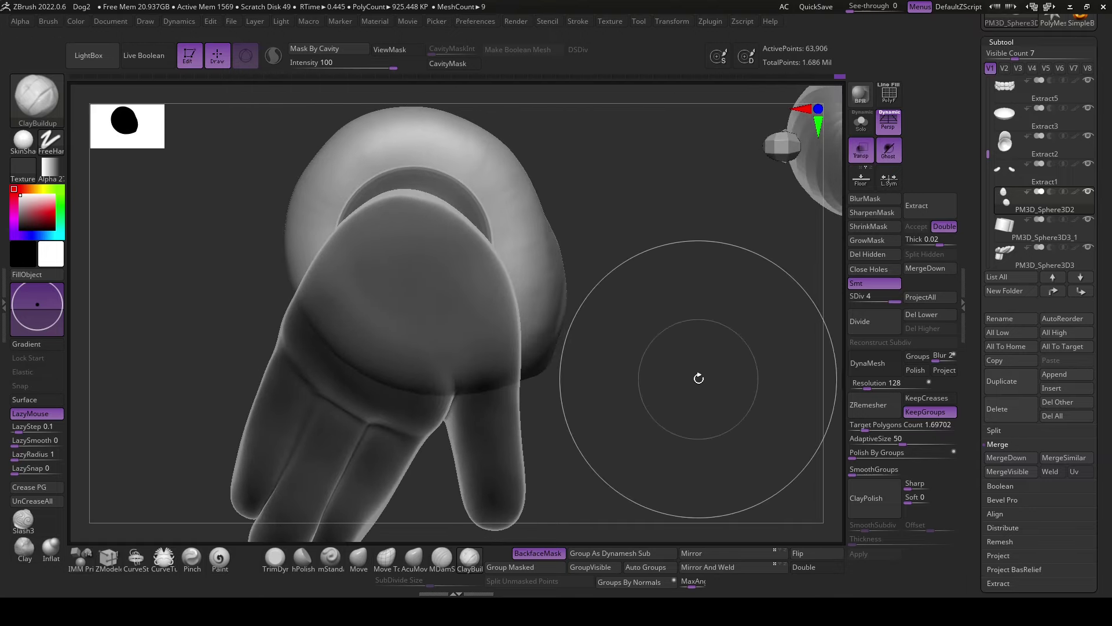
pyautogui.press('space')
pyautogui.moveTo(430, 265); pyautogui.dragTo(427, 201)
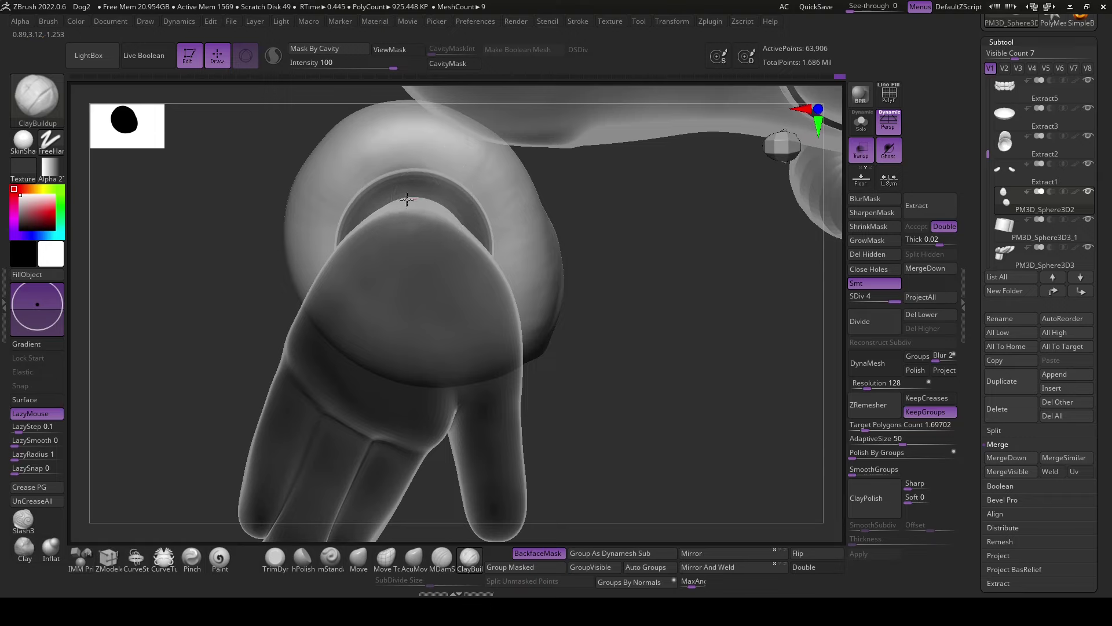
pyautogui.moveTo(431, 190); pyautogui.dragTo(661, 345)
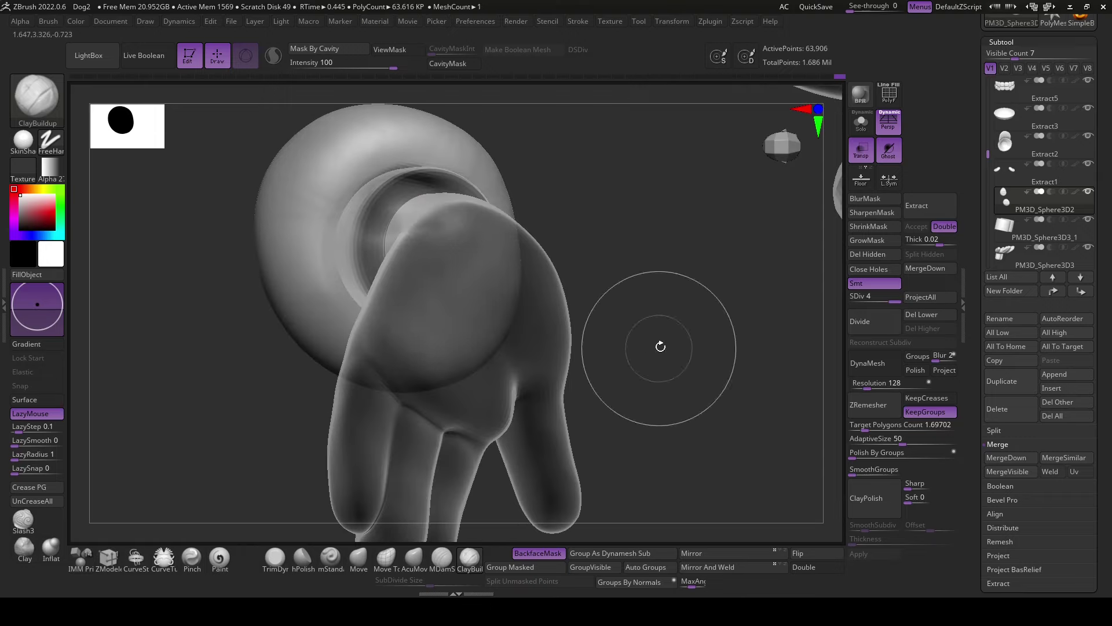
pyautogui.press('shift')
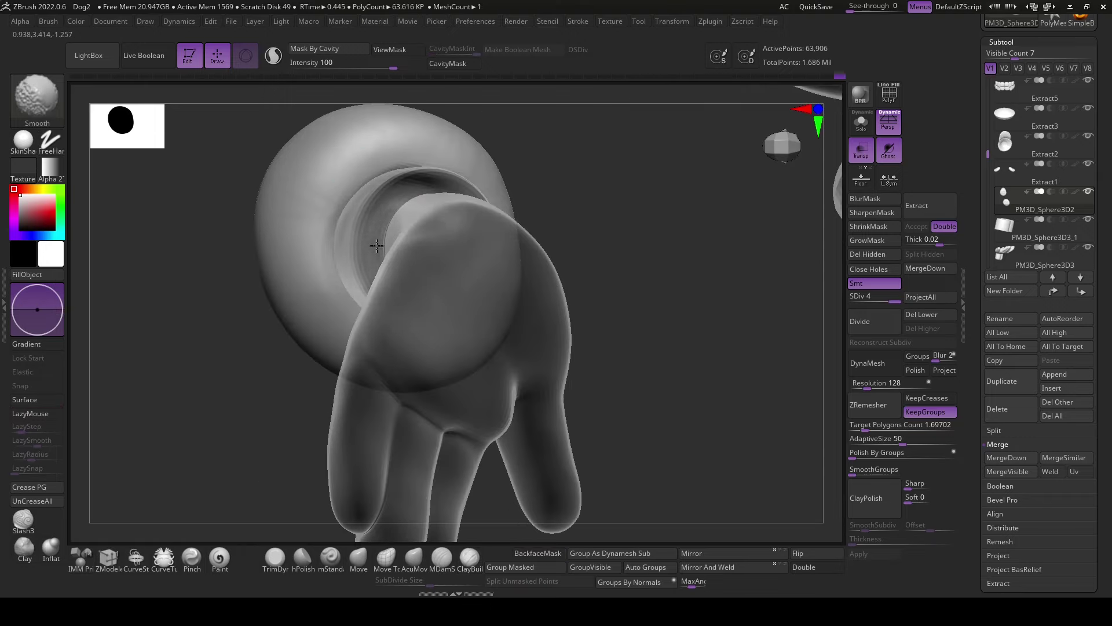
pyautogui.moveTo(490, 236)
pyautogui.mouseDown(button='right')
pyautogui.moveTo(368, 254)
pyautogui.moveTo(432, 219)
pyautogui.mouseUp(button='right')
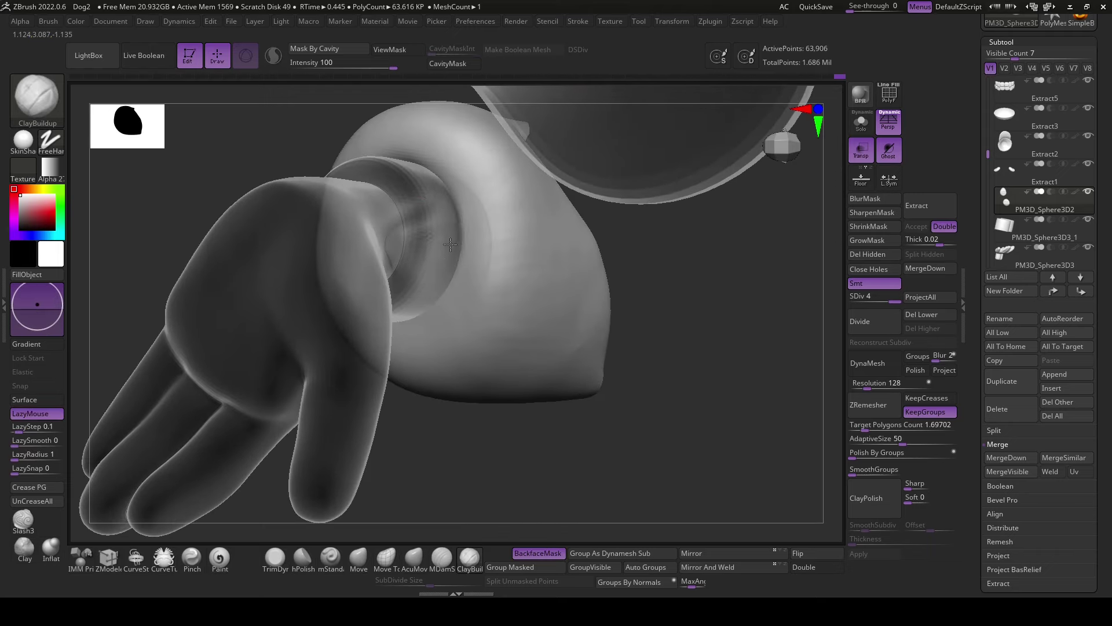
pyautogui.moveTo(409, 296); pyautogui.dragTo(444, 279, button='right')
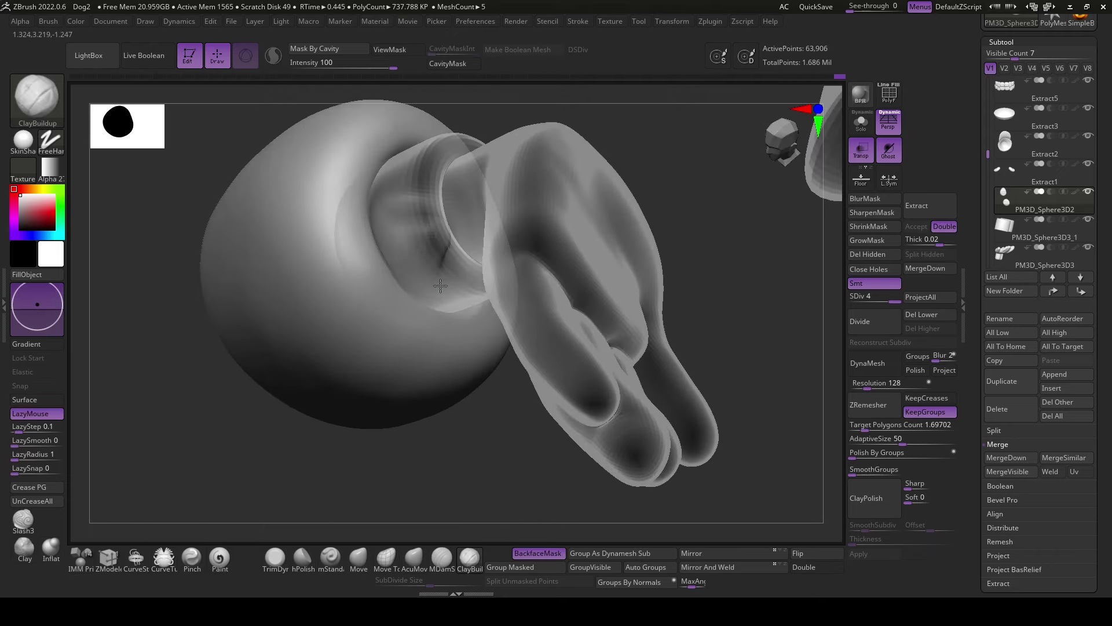
pyautogui.press('shift')
pyautogui.keyDown('alt'); pyautogui.click(510, 302); pyautogui.keyUp('alt')
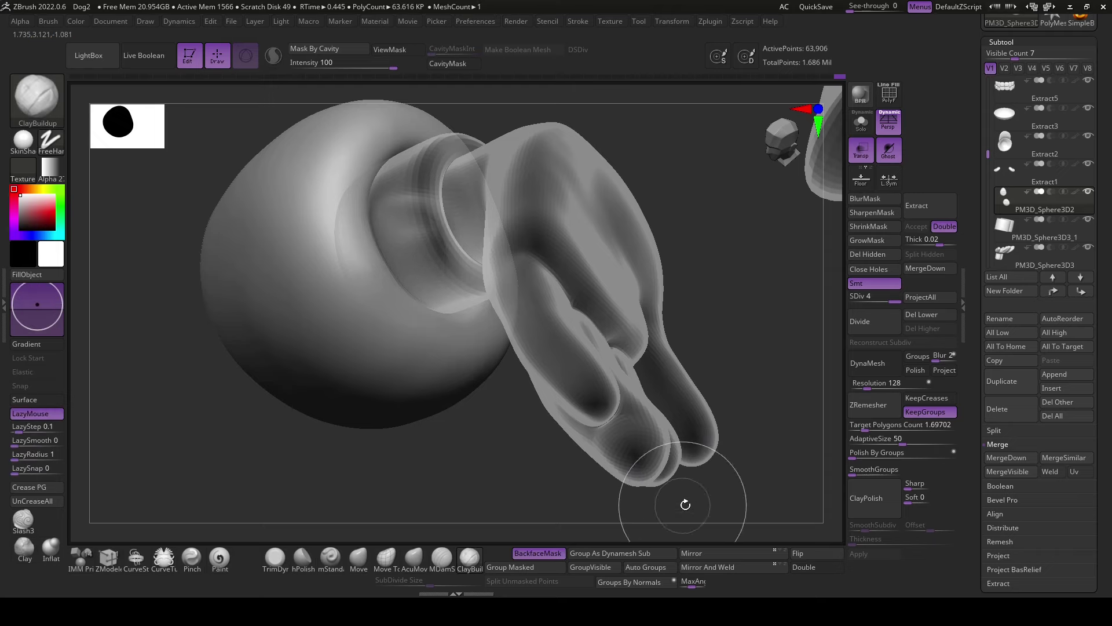
pyautogui.moveTo(686, 499); pyautogui.dragTo(825, 422, button='right')
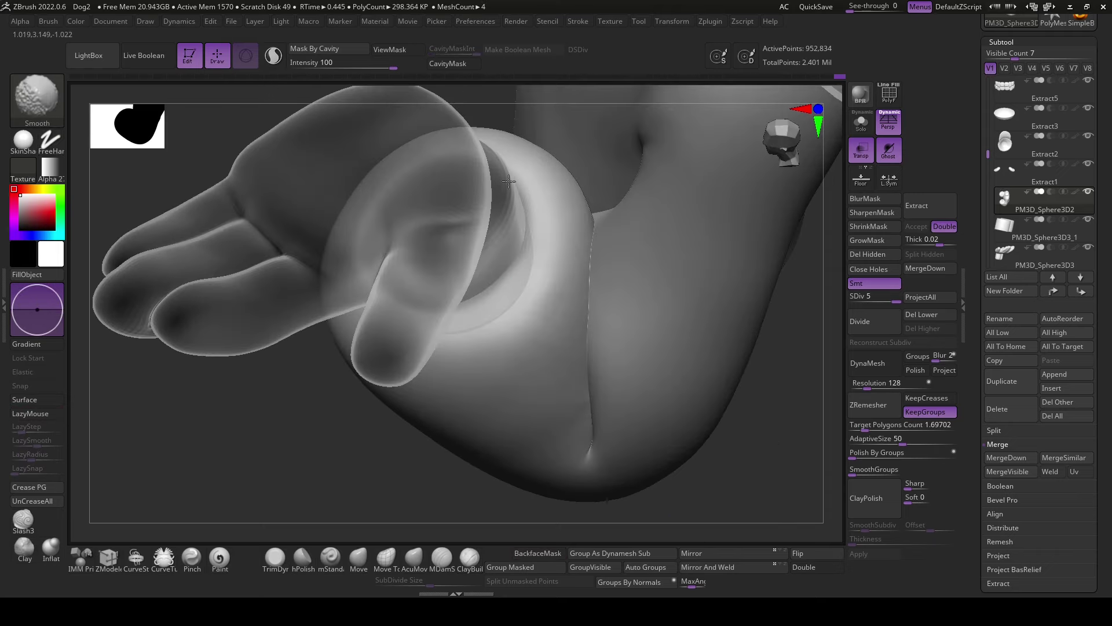
pyautogui.moveTo(446, 401); pyautogui.dragTo(491, 146, button='right')
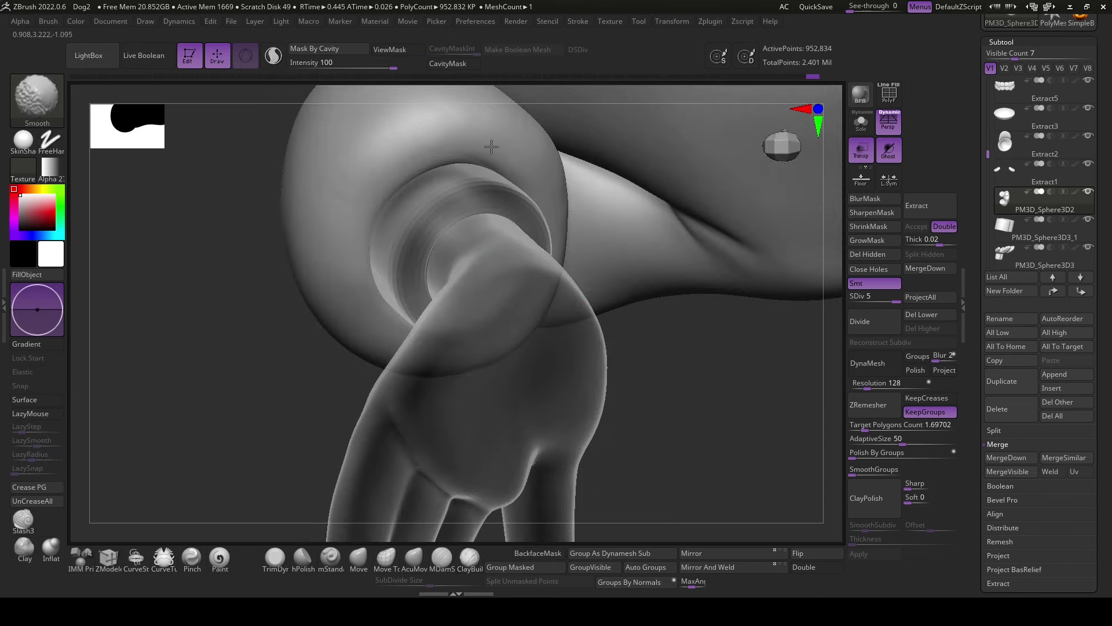
pyautogui.moveTo(249, 460)
pyautogui.mouseDown(button='right')
pyautogui.moveTo(658, 382)
pyautogui.moveTo(666, 417)
pyautogui.mouseUp(button='right')
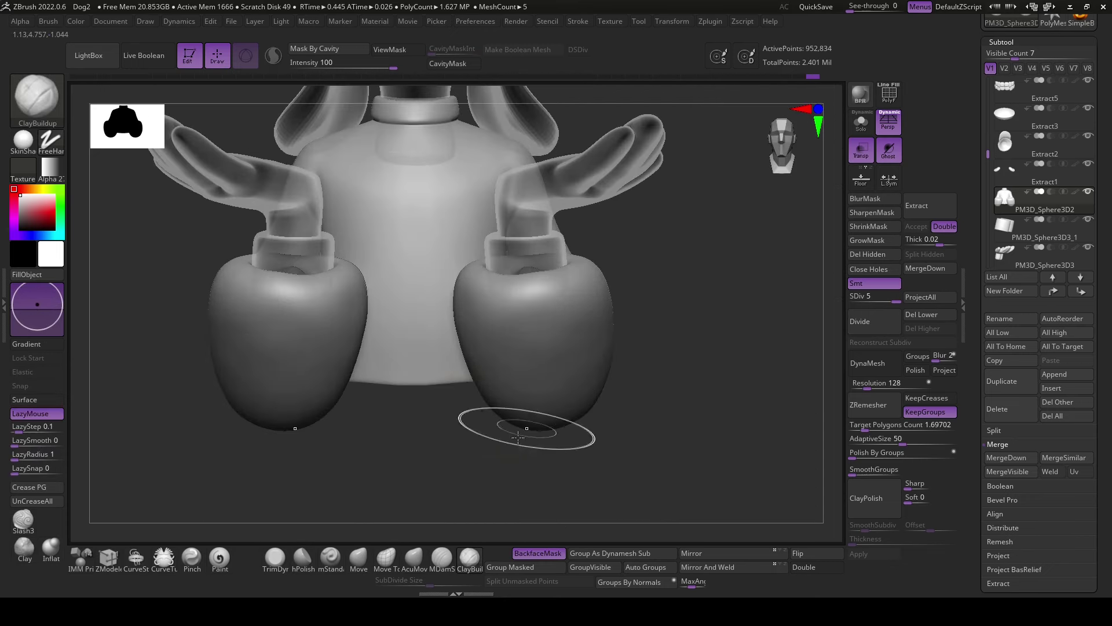
pyautogui.click(359, 558)
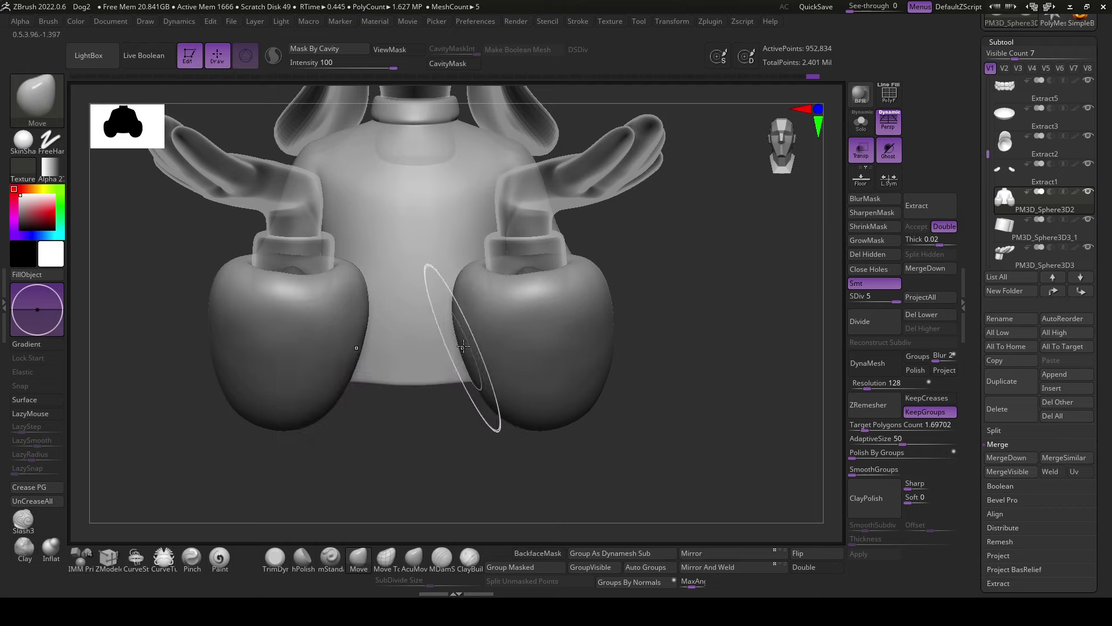
pyautogui.moveTo(470, 359)
pyautogui.mouseDown(button='right')
pyautogui.moveTo(608, 464)
pyautogui.moveTo(532, 367)
pyautogui.mouseUp(button='right')
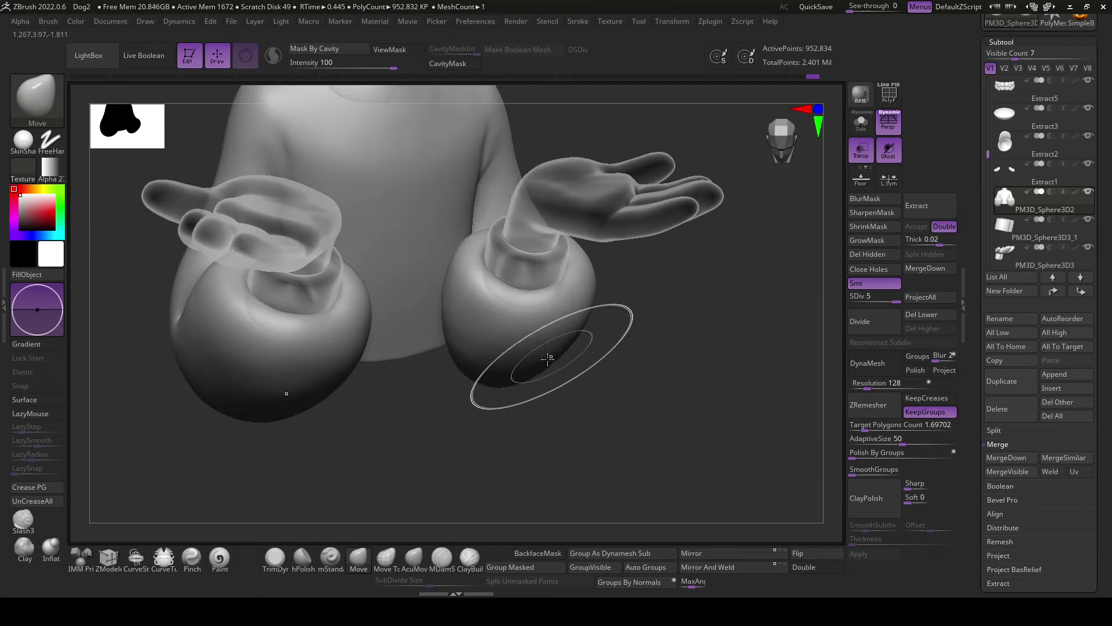
pyautogui.moveTo(489, 330)
pyautogui.mouseDown(button='right')
pyautogui.moveTo(556, 405)
pyautogui.moveTo(577, 467)
pyautogui.moveTo(549, 425)
pyautogui.moveTo(627, 414)
pyautogui.mouseUp(button='right')
pyautogui.moveTo(643, 453); pyautogui.dragTo(457, 510, button='right')
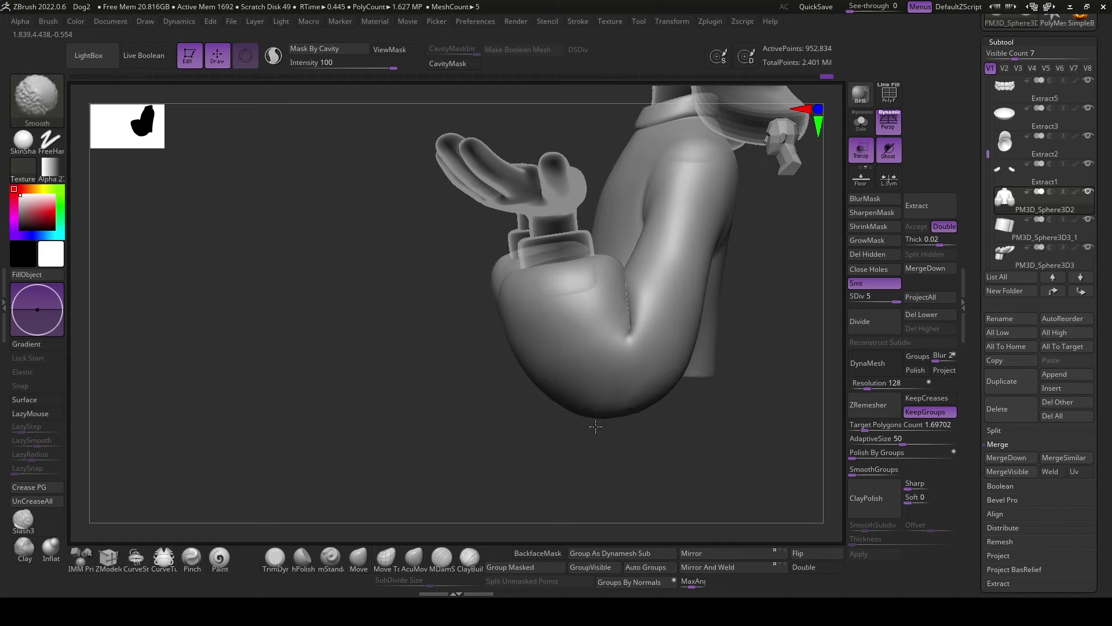
pyautogui.click(478, 558)
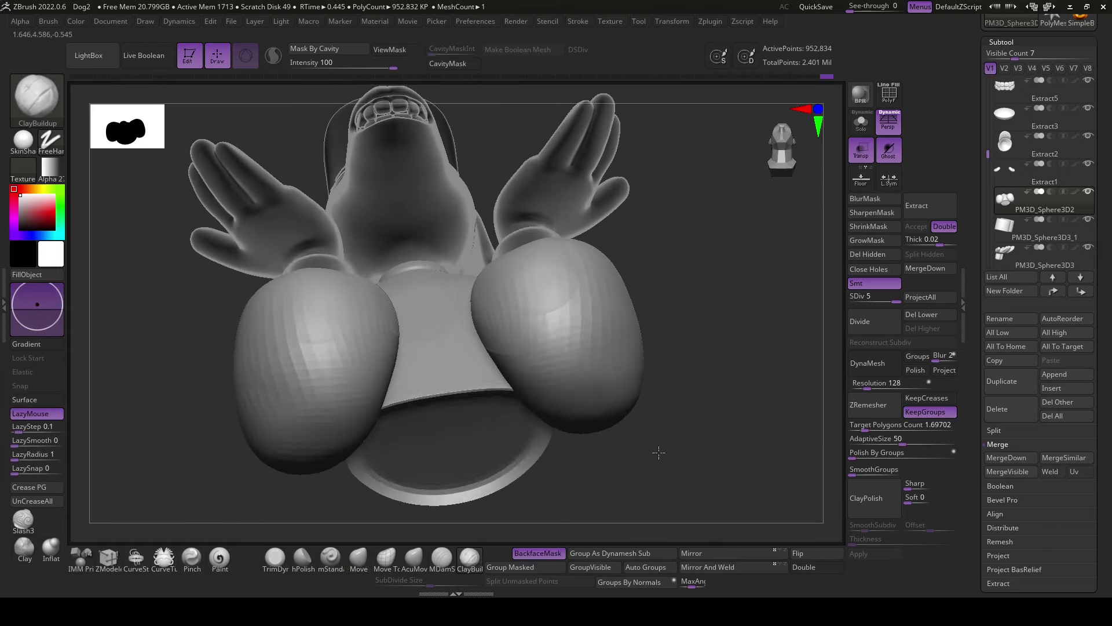
pyautogui.moveTo(605, 381); pyautogui.dragTo(613, 414, button='right')
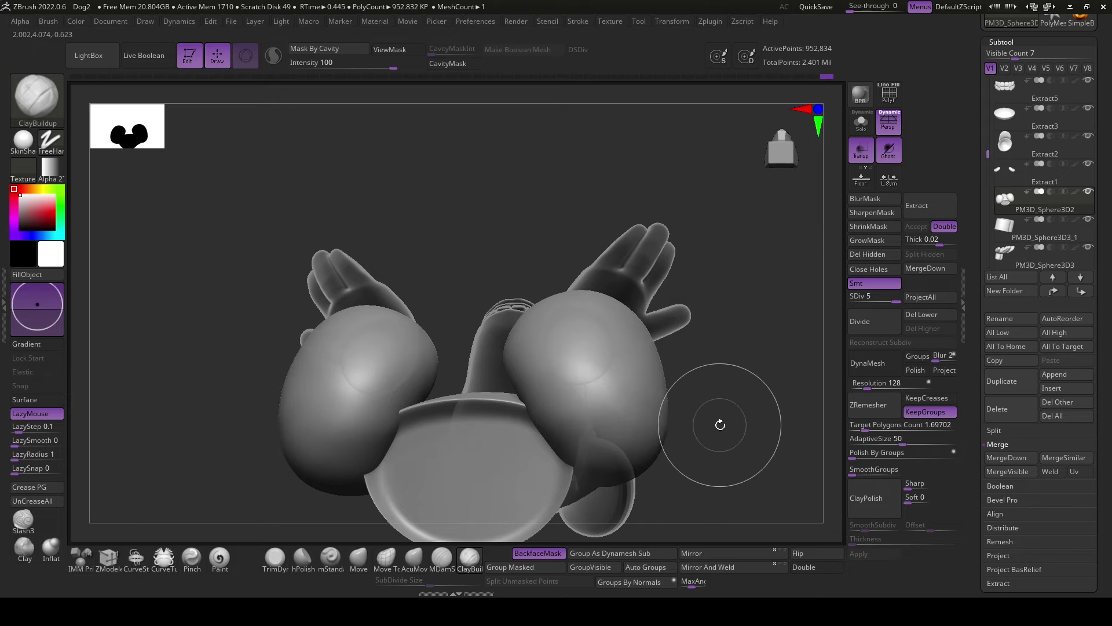
pyautogui.moveTo(719, 423)
pyautogui.mouseDown(button='right')
pyautogui.moveTo(623, 401)
pyautogui.moveTo(603, 377)
pyautogui.moveTo(641, 372)
pyautogui.mouseUp(button='right')
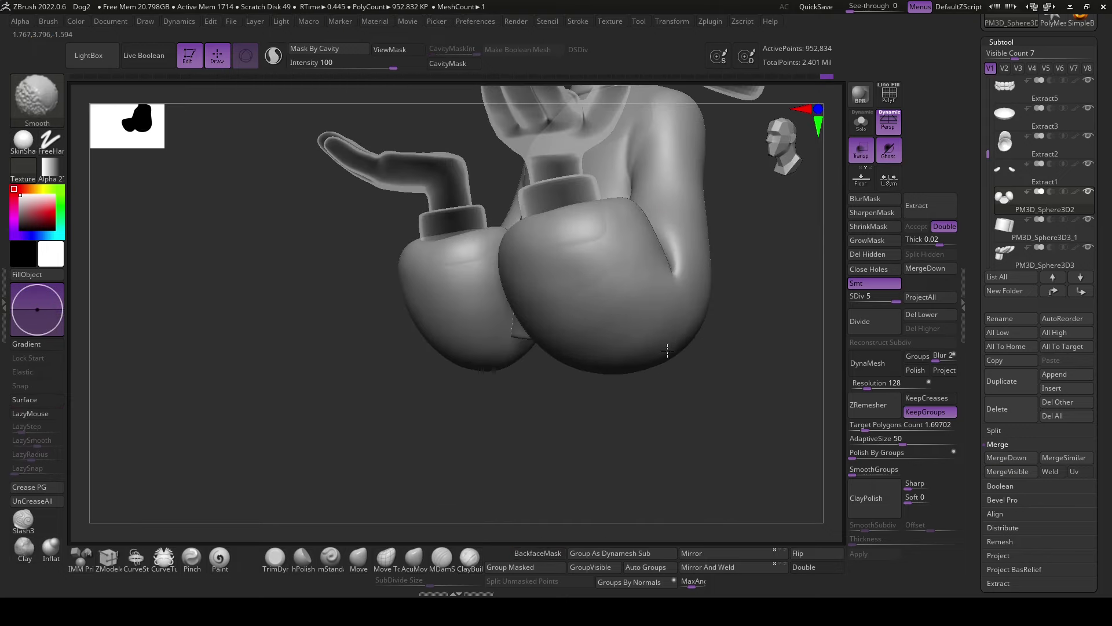
pyautogui.moveTo(613, 321)
pyautogui.mouseDown(button='right')
pyautogui.moveTo(636, 298)
pyautogui.moveTo(641, 460)
pyautogui.mouseUp(button='right')
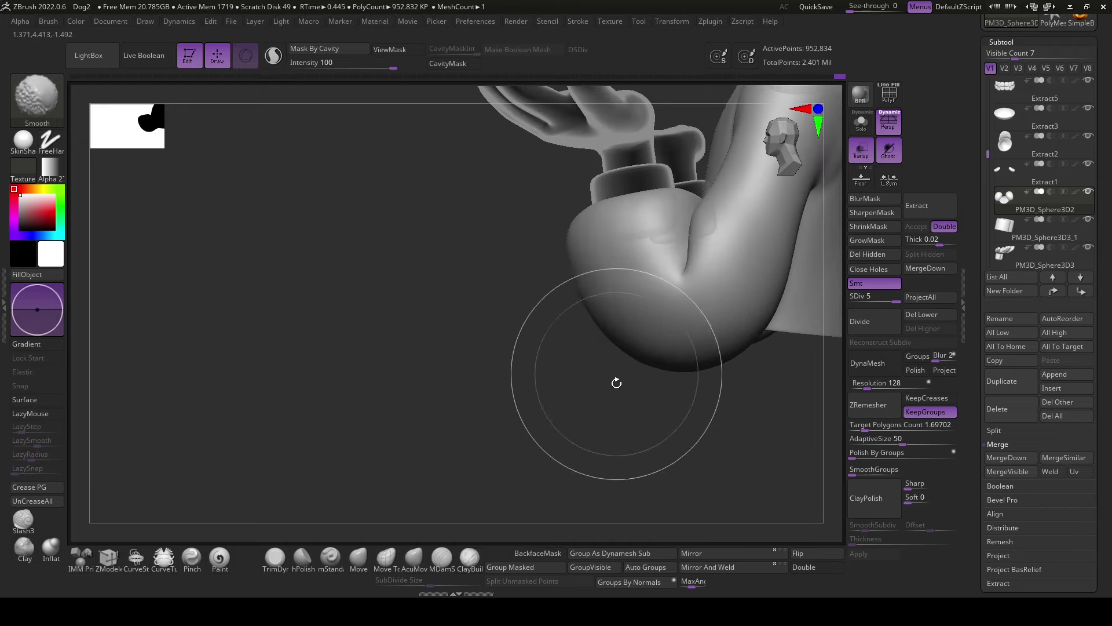
pyautogui.moveTo(616, 382)
pyautogui.mouseDown(button='right')
pyautogui.moveTo(591, 446)
pyautogui.moveTo(658, 429)
pyautogui.moveTo(690, 458)
pyautogui.mouseUp(button='right')
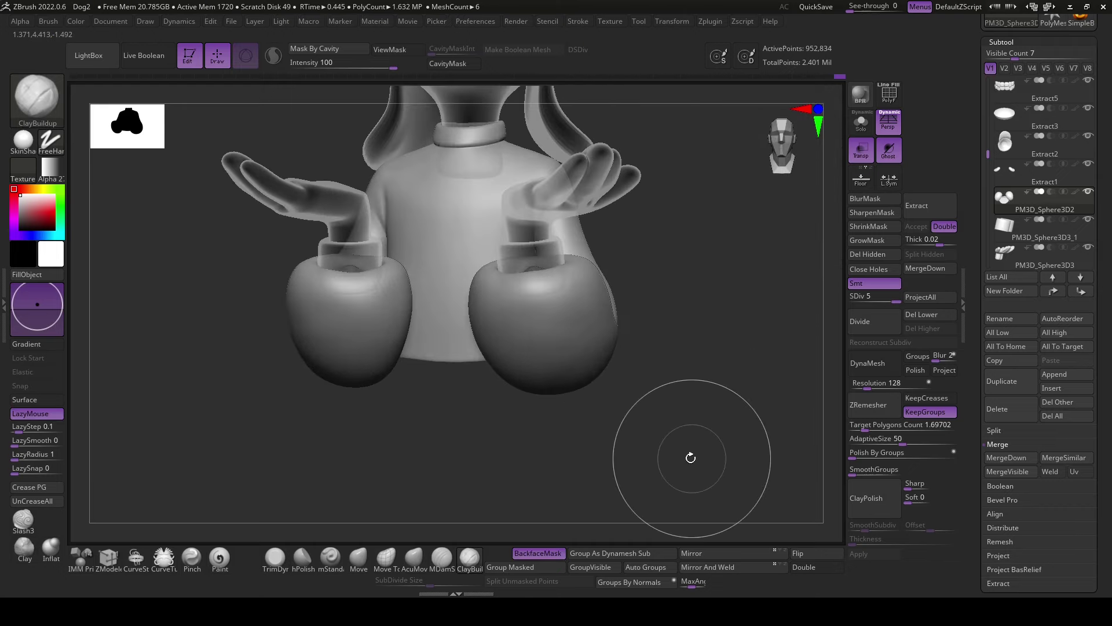
pyautogui.moveTo(588, 441); pyautogui.dragTo(624, 422, button='right')
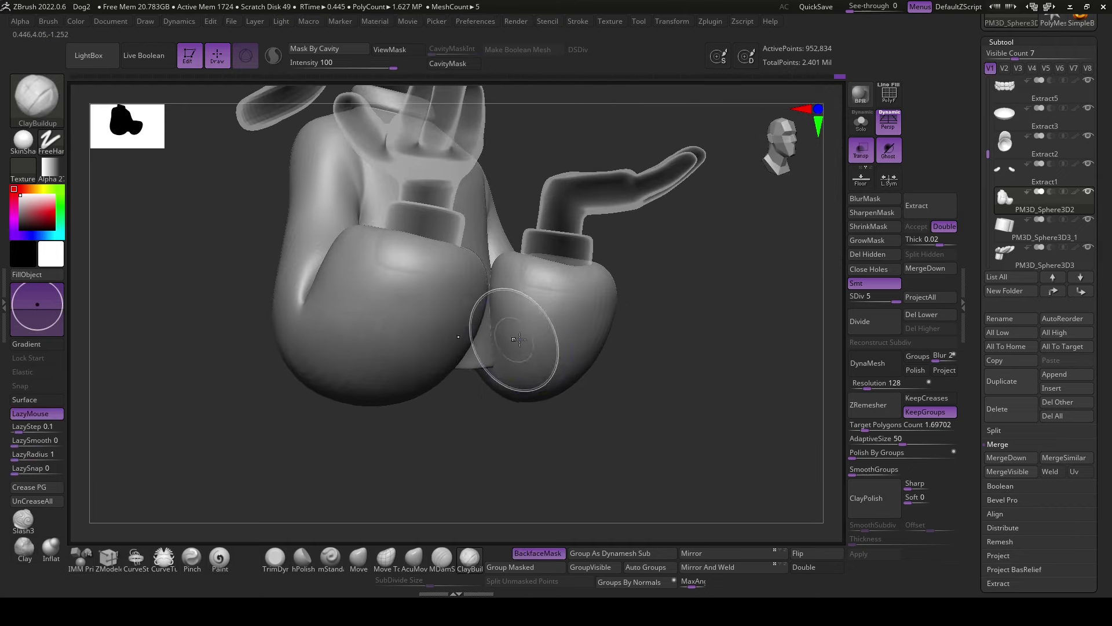
# - Hide the torso so only the hands and round pieces beneath them show
pyautogui.moveTo(509, 336); pyautogui.dragTo(546, 435, button='right')
pyautogui.keyDown('ctrl'); pyautogui.keyDown('shift'); pyautogui.click(599, 439); pyautogui.keyUp('shift'); pyautogui.keyUp('ctrl')
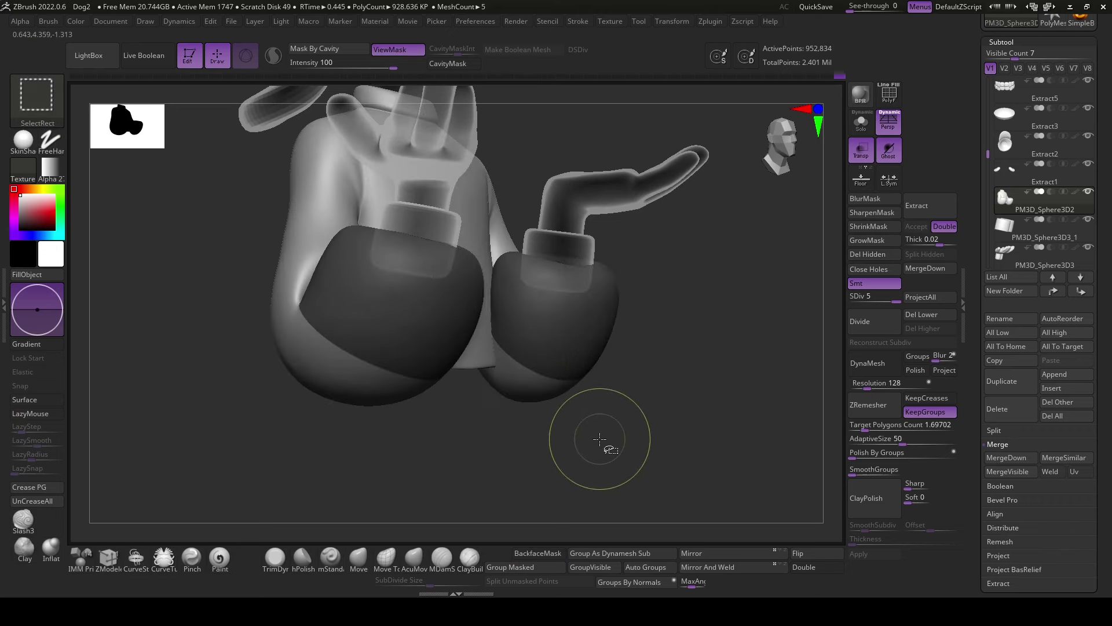
pyautogui.keyDown('ctrl'); pyautogui.keyDown('shift'); pyautogui.click(535, 385); pyautogui.keyUp('shift'); pyautogui.keyUp('ctrl')
pyautogui.keyDown('ctrl'); pyautogui.keyDown('shift'); pyautogui.click(550, 429); pyautogui.keyUp('shift'); pyautogui.keyUp('ctrl')
pyautogui.keyDown('ctrl'); pyautogui.keyDown('shift'); pyautogui.click(573, 443); pyautogui.keyUp('shift'); pyautogui.keyUp('ctrl')
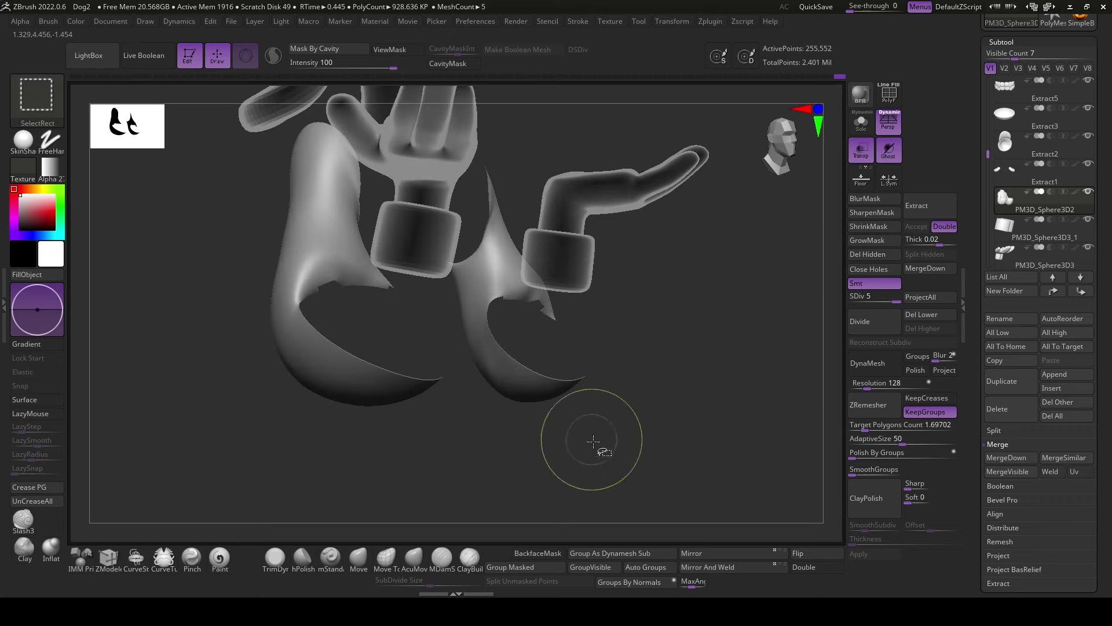
pyautogui.keyDown('ctrl'); pyautogui.keyDown('shift'); pyautogui.click(599, 418); pyautogui.keyUp('shift'); pyautogui.keyUp('ctrl')
pyautogui.keyDown('ctrl'); pyautogui.keyDown('shift'); pyautogui.moveTo(607, 449); pyautogui.dragTo(617, 484); pyautogui.keyUp('shift'); pyautogui.keyUp('ctrl')
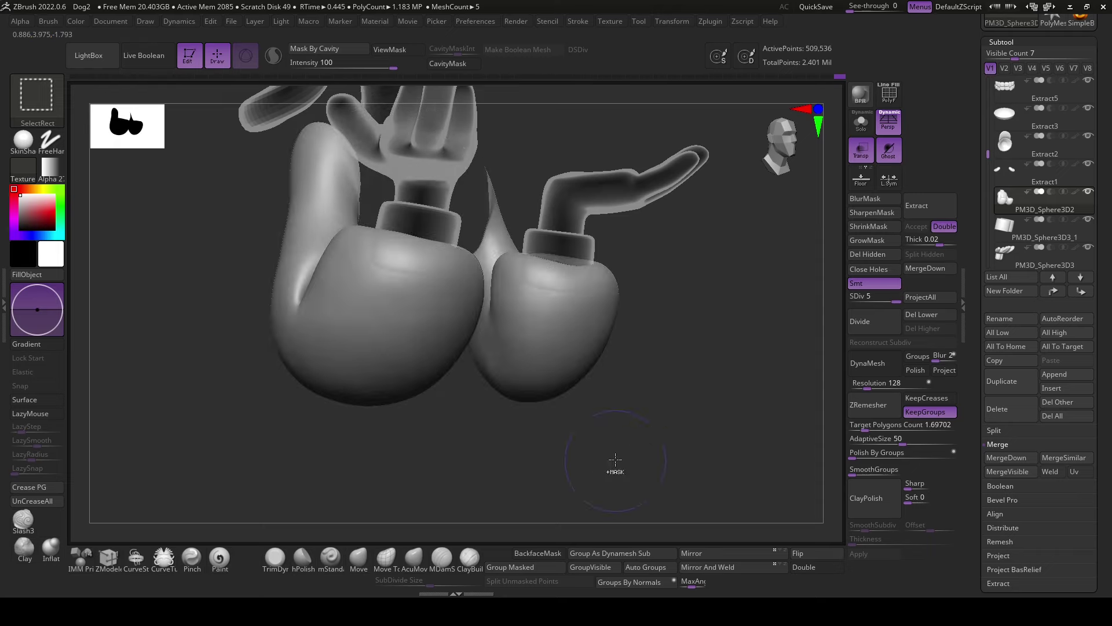
# - Smooth the isolated paws and step down from SDiv 5 to SDiv 4
pyautogui.moveTo(495, 319)
pyautogui.mouseDown(button='right')
pyautogui.moveTo(543, 459)
pyautogui.moveTo(475, 343)
pyautogui.mouseUp(button='right')
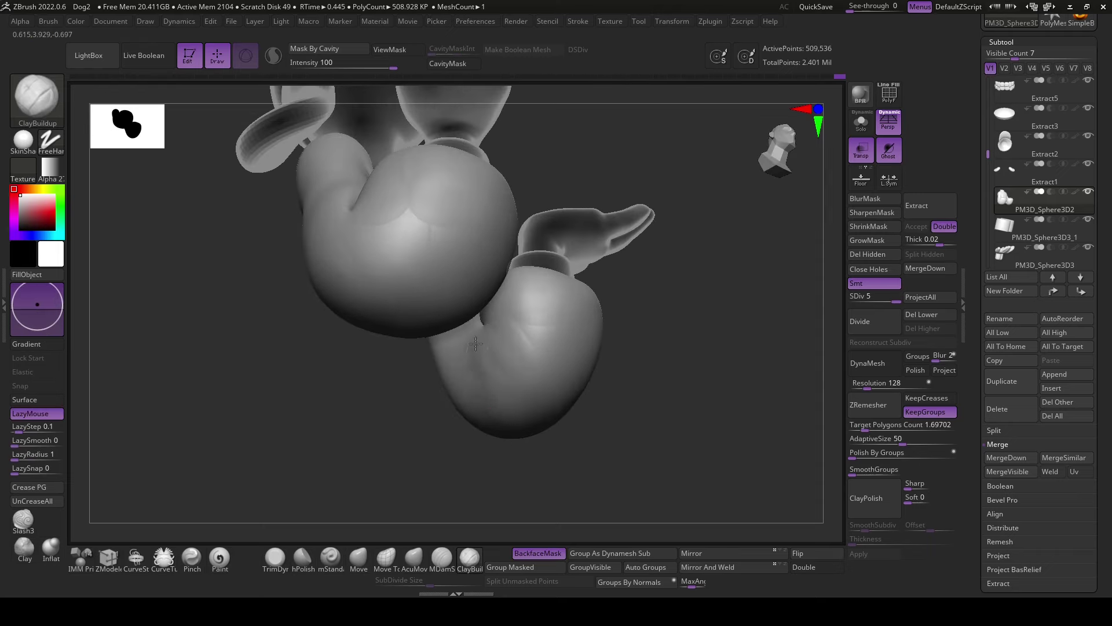
pyautogui.moveTo(553, 350)
pyautogui.mouseDown(button='right')
pyautogui.moveTo(624, 422)
pyautogui.moveTo(643, 390)
pyautogui.moveTo(486, 335)
pyautogui.mouseUp(button='right')
pyautogui.press('shift')
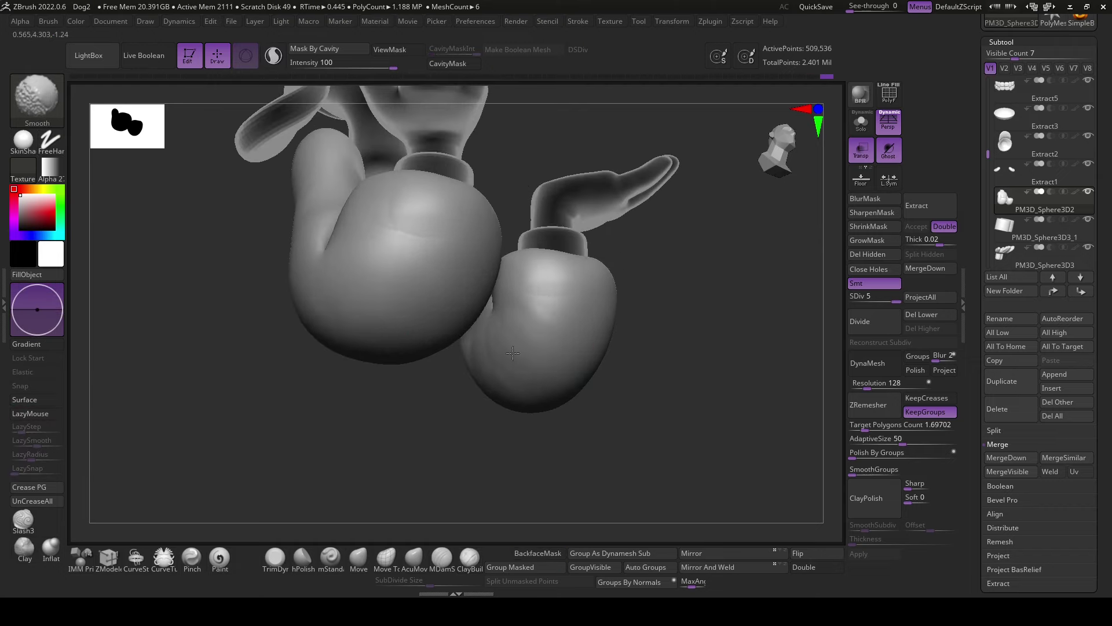
pyautogui.hotkey('shift', 'd')
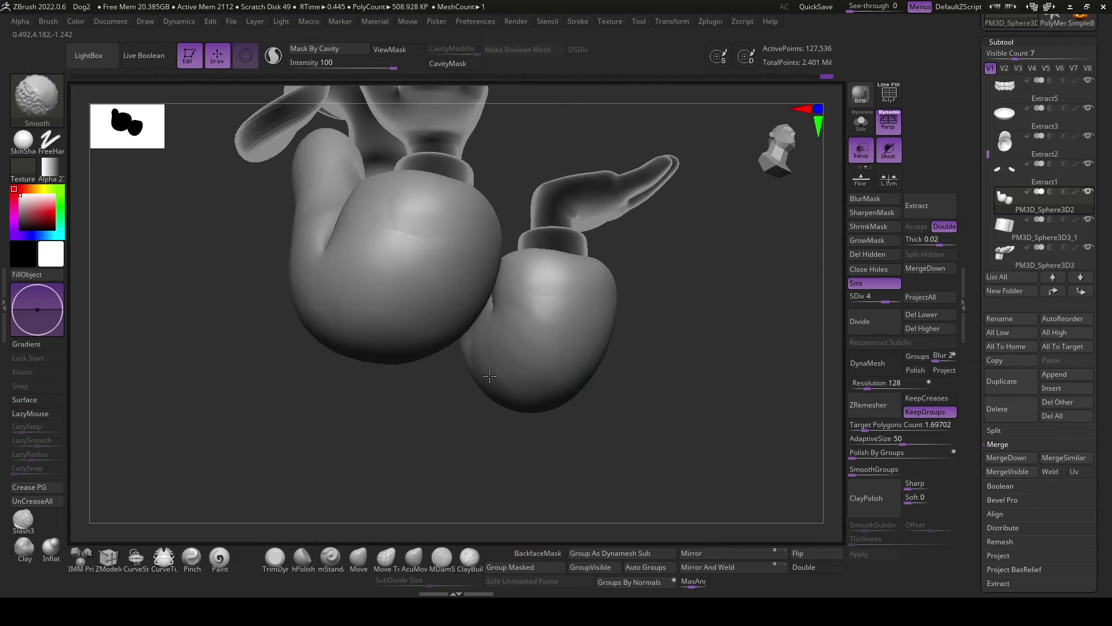
# - Unhide the whole dog and turn off Transp so it renders solid
pyautogui.moveTo(489, 376)
pyautogui.mouseDown(button='right')
pyautogui.moveTo(589, 464)
pyautogui.moveTo(701, 415)
pyautogui.moveTo(649, 452)
pyautogui.moveTo(842, 361)
pyautogui.mouseUp(button='right')
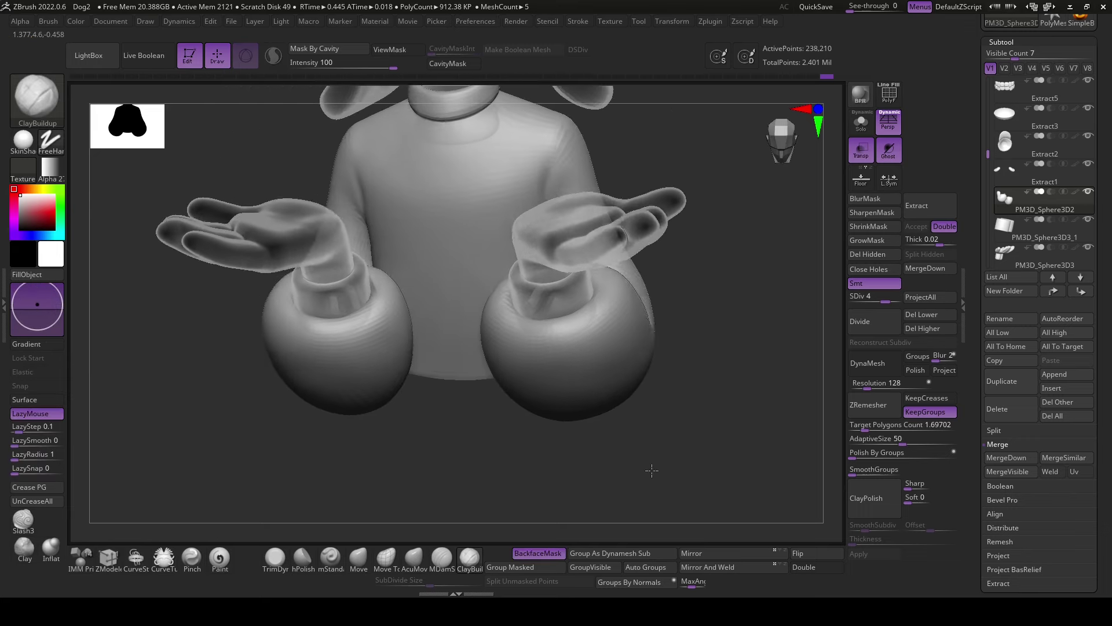
pyautogui.moveTo(725, 380)
pyautogui.mouseDown(button='right')
pyautogui.moveTo(716, 409)
pyautogui.moveTo(731, 473)
pyautogui.mouseUp(button='right')
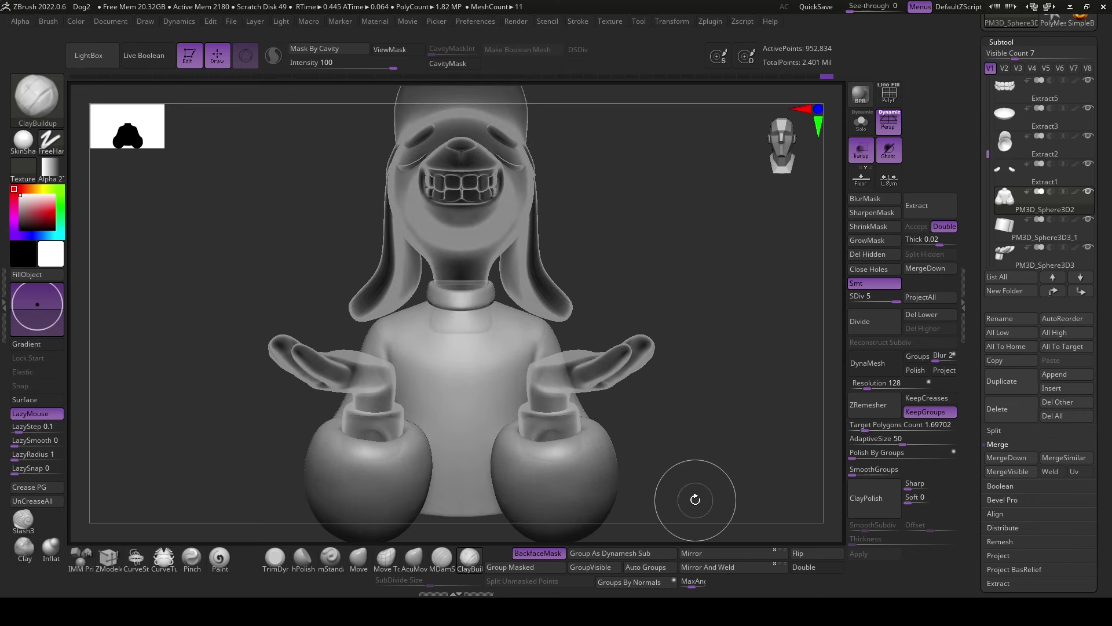
pyautogui.click(861, 150)
pyautogui.moveTo(646, 468); pyautogui.dragTo(599, 480)
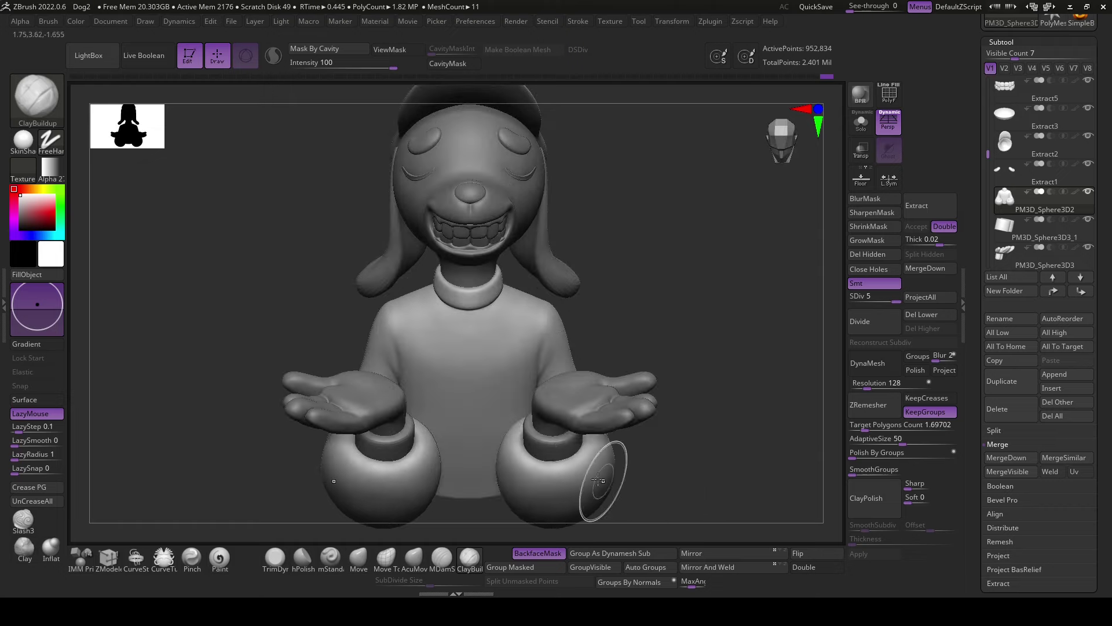
pyautogui.moveTo(729, 461)
pyautogui.mouseDown()
pyautogui.moveTo(745, 409)
pyautogui.moveTo(575, 318)
pyautogui.mouseUp()
# - Make the Extract6 ear piece active and show its PolyFrame polygroups
pyautogui.keyDown('alt'); pyautogui.click(573, 319); pyautogui.keyUp('alt')
pyautogui.moveTo(650, 317)
pyautogui.mouseDown()
pyautogui.moveTo(715, 390)
pyautogui.moveTo(811, 261)
pyautogui.mouseUp()
pyautogui.hotkey('shift', 'f')
# - Mask the ear, then insert two single edge loops across its lower end with ZModeler
pyautogui.moveTo(740, 449)
pyautogui.mouseDown()
pyautogui.moveTo(728, 422)
pyautogui.moveTo(745, 454)
pyautogui.moveTo(725, 467)
pyautogui.moveTo(722, 454)
pyautogui.moveTo(727, 478)
pyautogui.mouseUp()
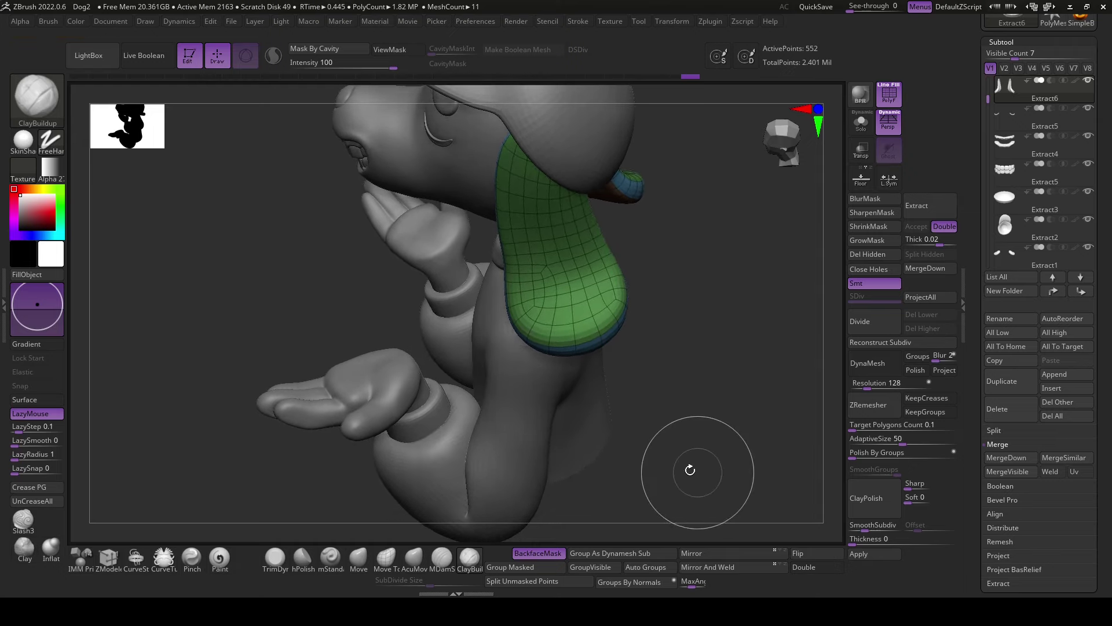
pyautogui.press('ctrl')
pyautogui.keyDown('ctrl'); pyautogui.moveTo(693, 449); pyautogui.dragTo(539, 301); pyautogui.keyUp('ctrl')
pyautogui.click(108, 556)
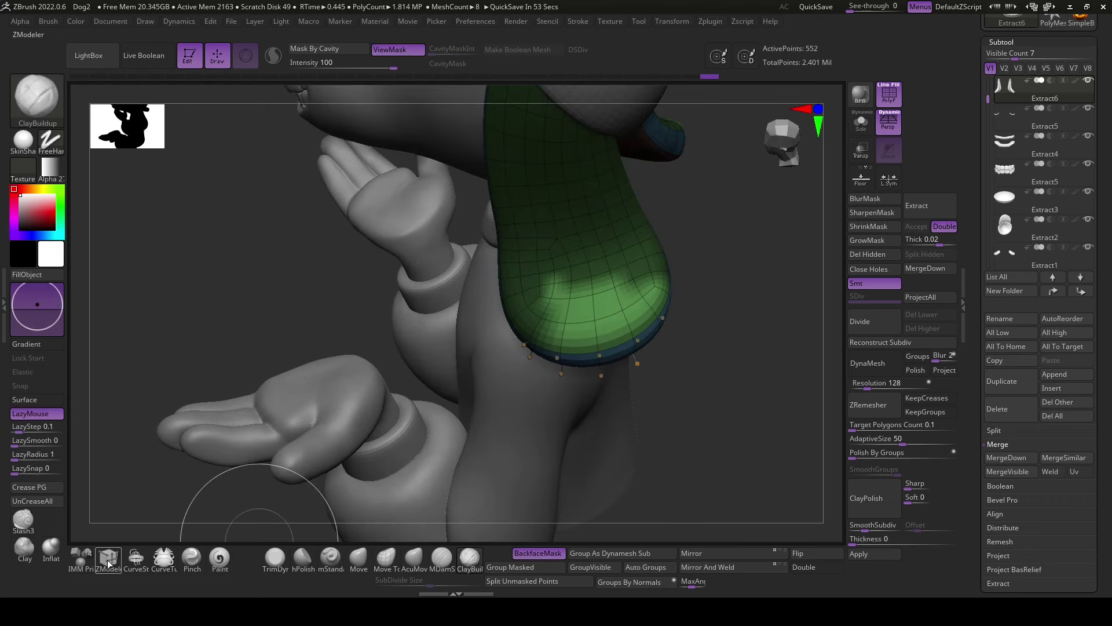
pyautogui.press('space')
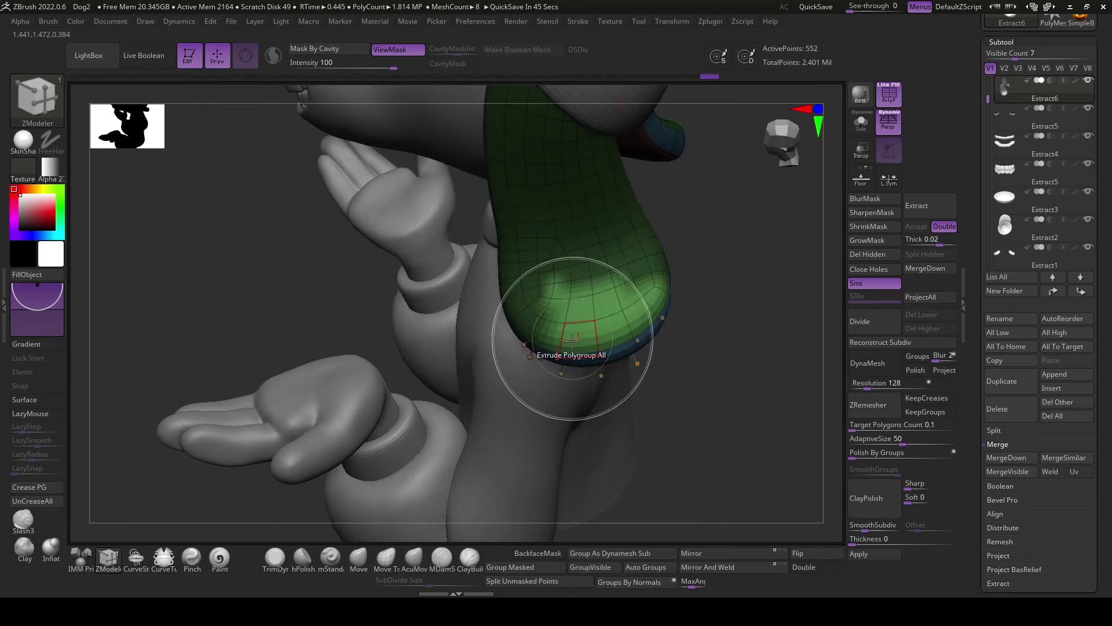
pyautogui.press('space')
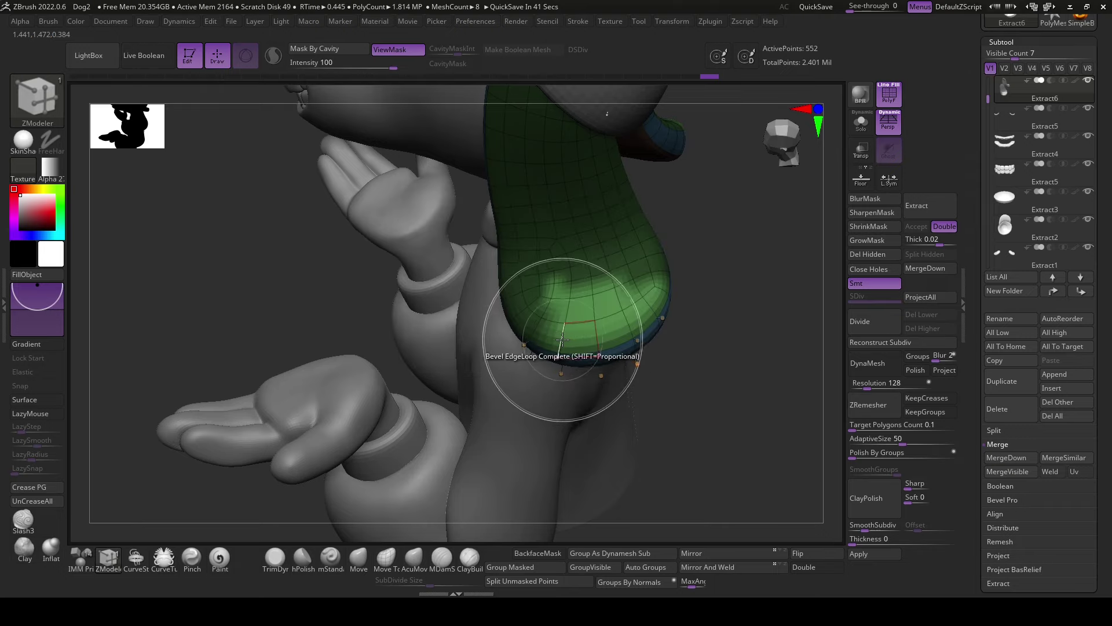
pyautogui.click(564, 339)
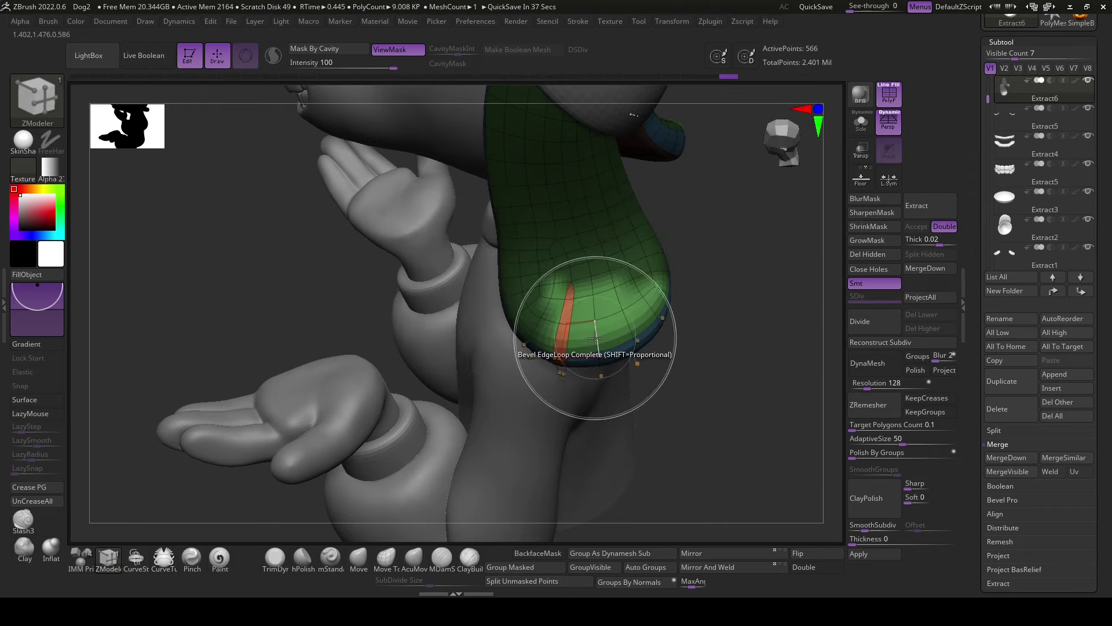
pyautogui.click(653, 304)
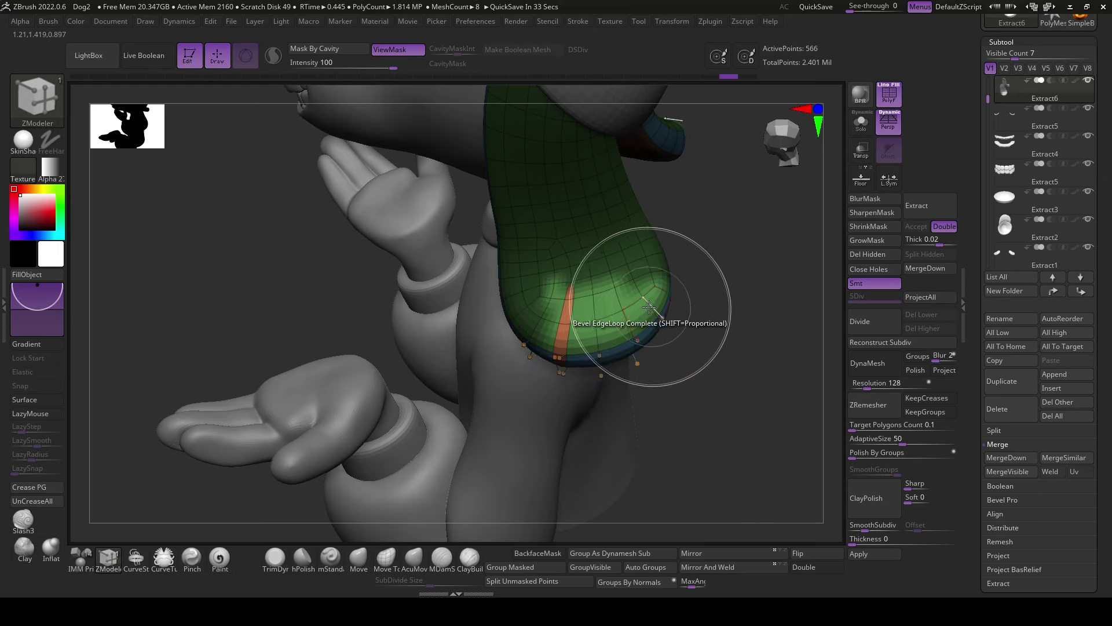
# - Extrude the narrow polygroup strips inward to form grooves in the ear's lower end
pyautogui.moveTo(720, 413); pyautogui.dragTo(628, 321)
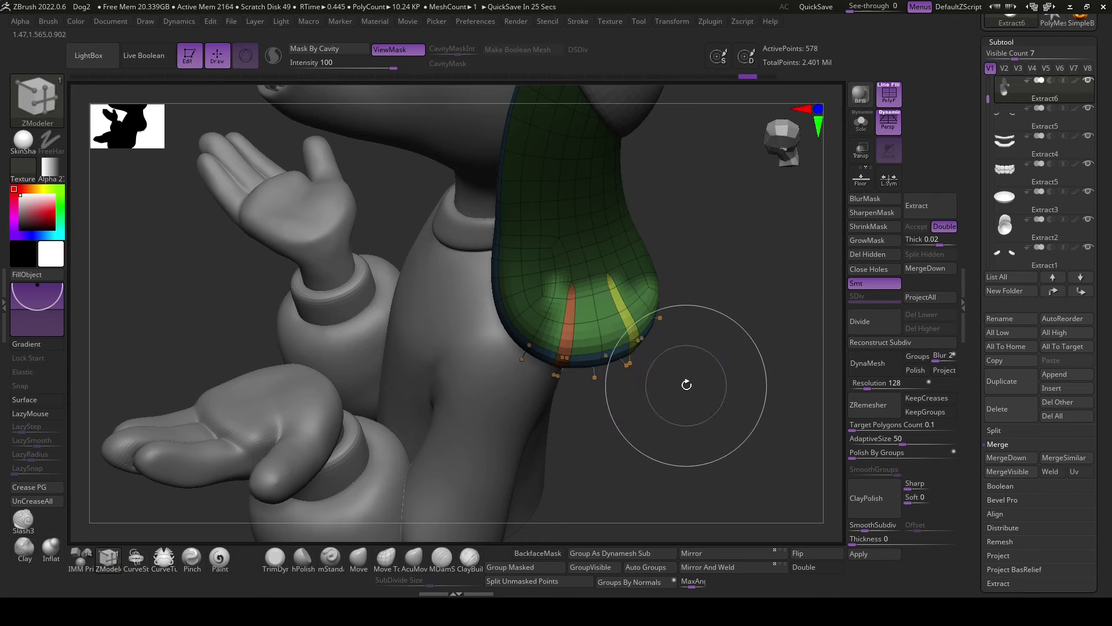
pyautogui.moveTo(686, 383)
pyautogui.mouseDown()
pyautogui.moveTo(693, 421)
pyautogui.moveTo(628, 320)
pyautogui.mouseUp()
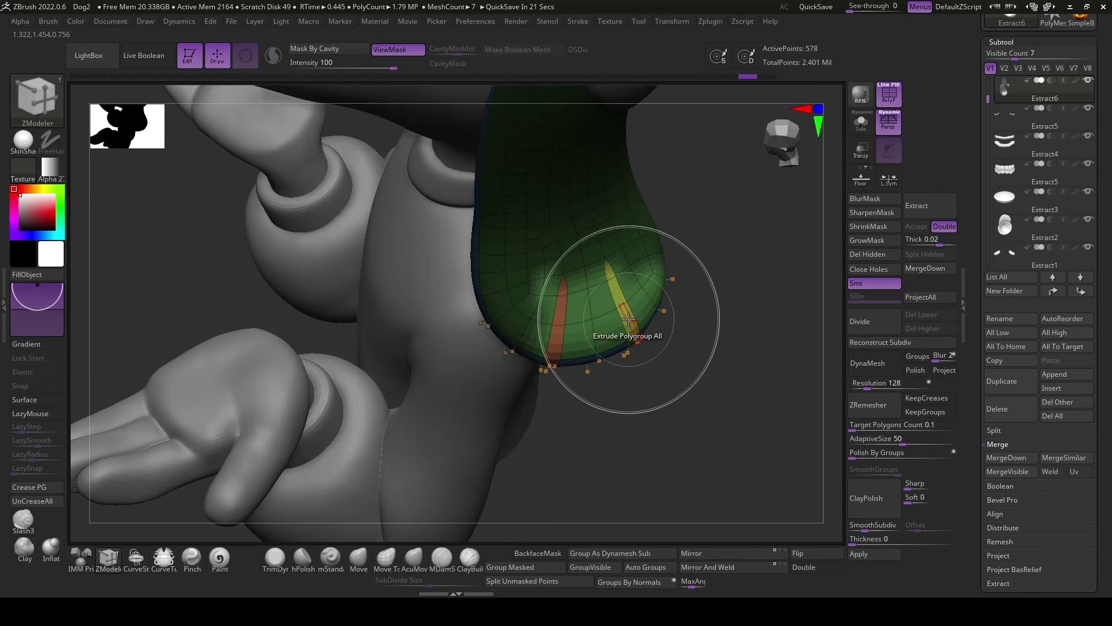
pyautogui.moveTo(556, 357); pyautogui.dragTo(554, 365)
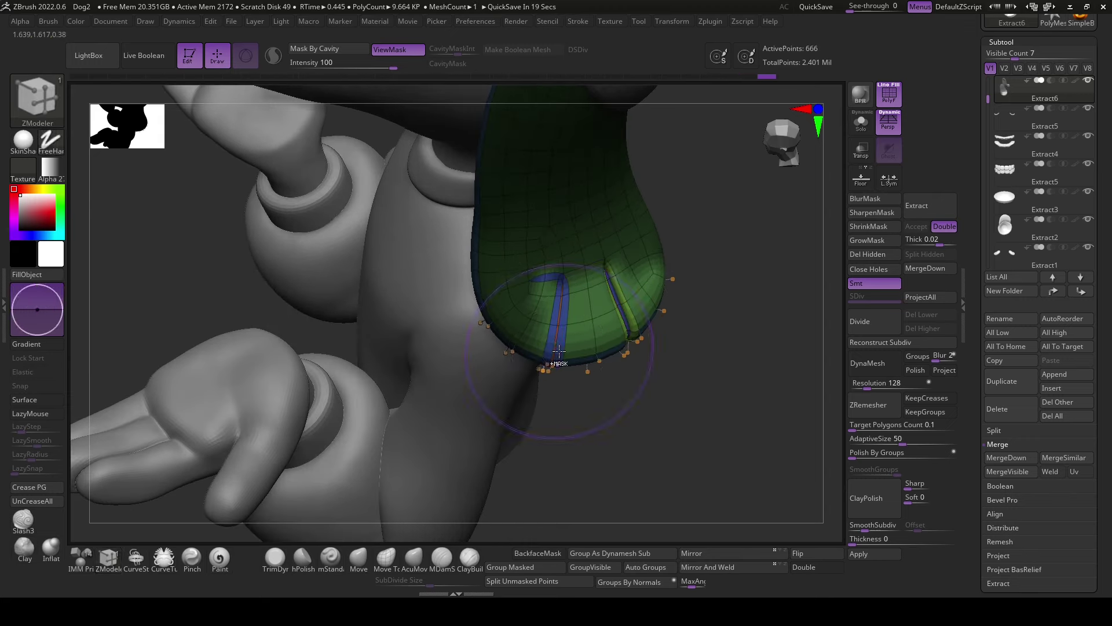
pyautogui.moveTo(622, 432)
pyautogui.mouseDown()
pyautogui.moveTo(678, 450)
pyautogui.moveTo(695, 368)
pyautogui.moveTo(715, 422)
pyautogui.moveTo(706, 435)
pyautogui.moveTo(492, 533)
pyautogui.mouseUp()
# - Select the AcuMove brush and look at the ear from below and behind
pyautogui.click(414, 557)
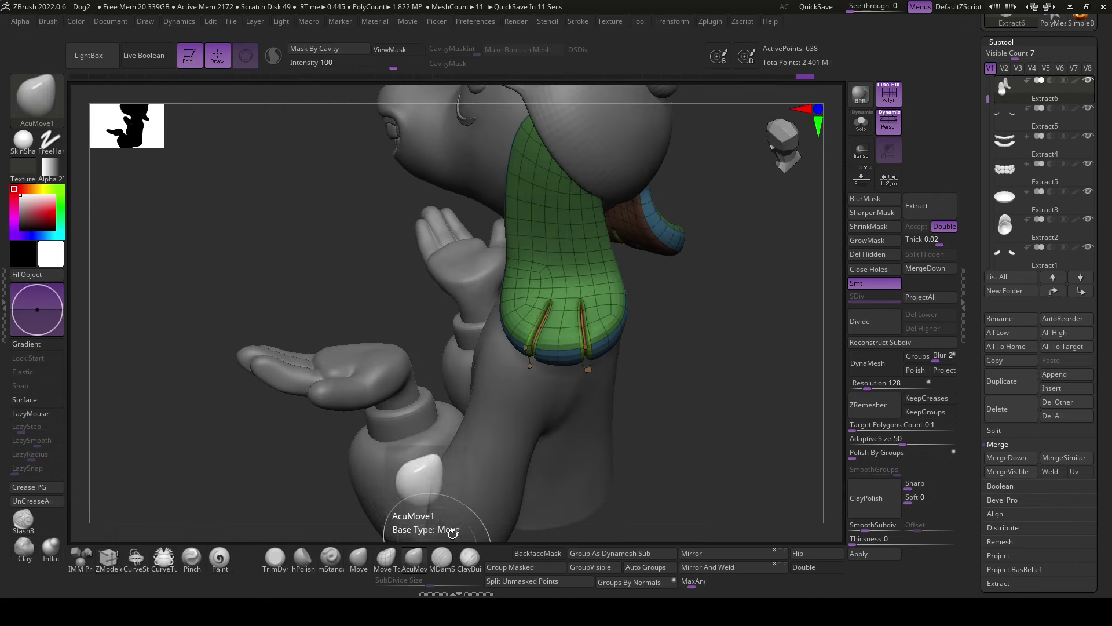
pyautogui.press('space')
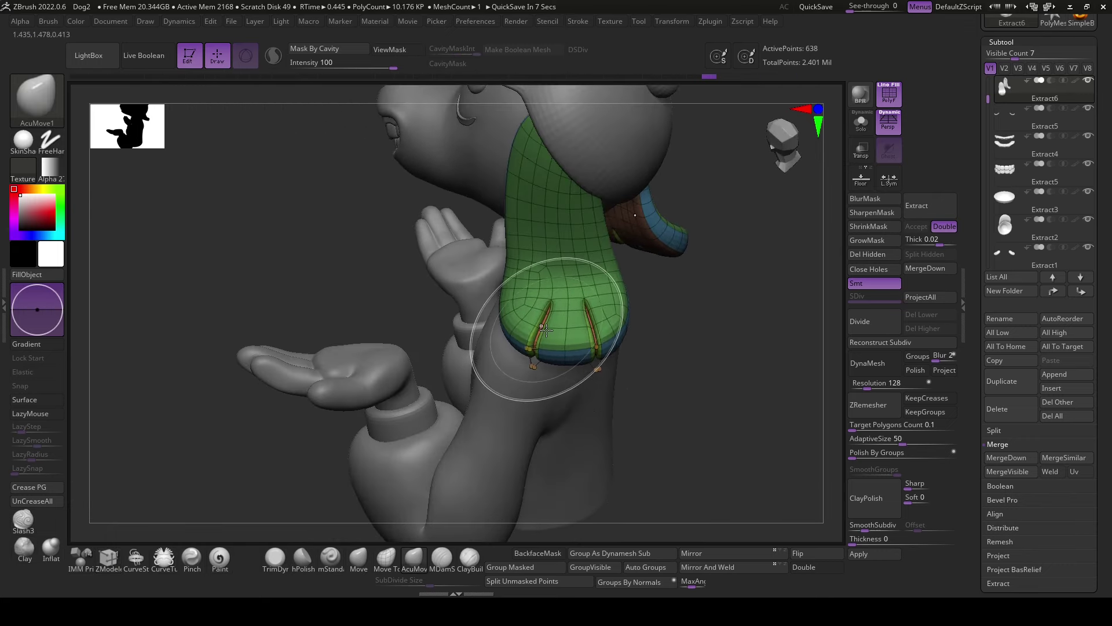
pyautogui.moveTo(545, 329); pyautogui.dragTo(556, 361)
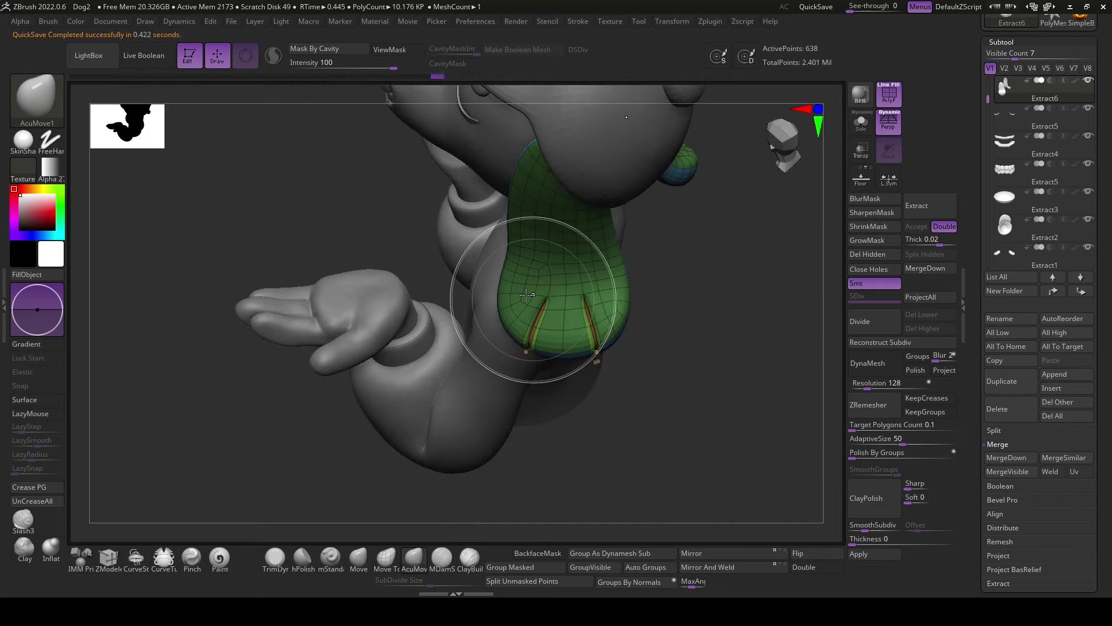
pyautogui.moveTo(637, 370)
pyautogui.mouseDown()
pyautogui.moveTo(709, 418)
pyautogui.moveTo(699, 350)
pyautogui.moveTo(714, 377)
pyautogui.mouseUp()
# - Check the ear with the rotate gizmo from side and back views, then turn off PolyFrame
pyautogui.press('r')
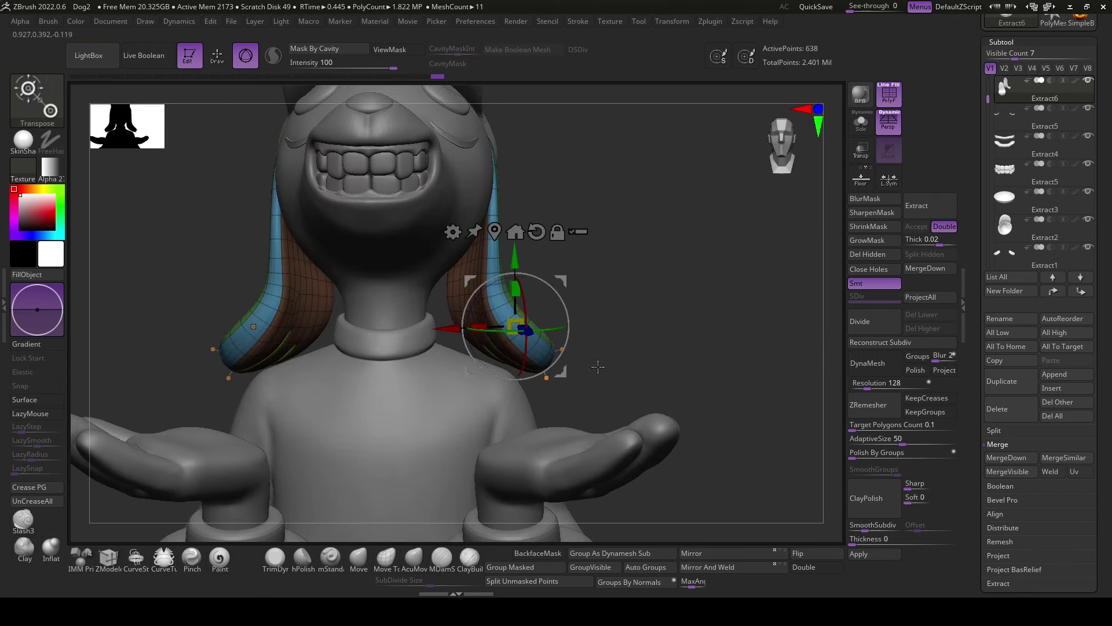
pyautogui.moveTo(649, 350); pyautogui.dragTo(516, 325)
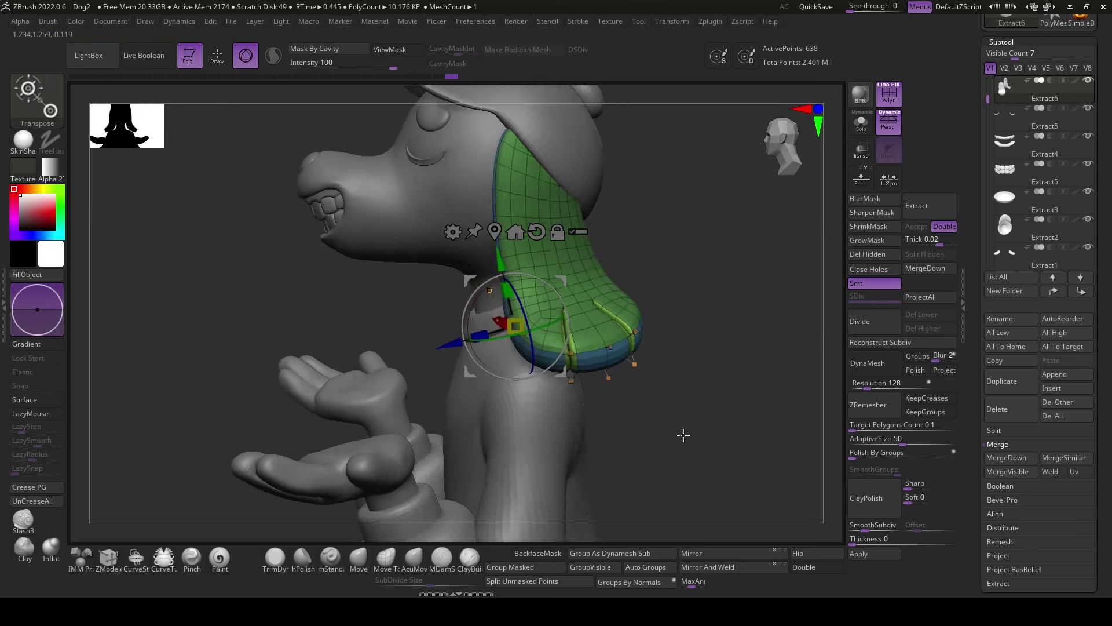
pyautogui.moveTo(698, 415); pyautogui.dragTo(712, 401)
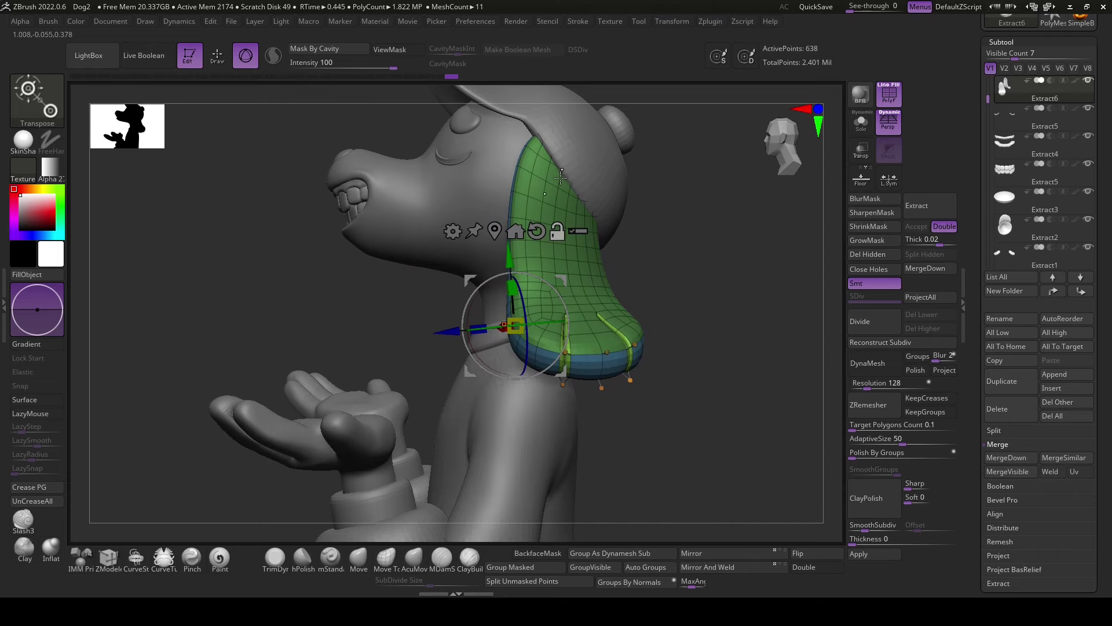
pyautogui.press('q')
pyautogui.moveTo(441, 211)
pyautogui.mouseDown()
pyautogui.moveTo(575, 214)
pyautogui.moveTo(683, 298)
pyautogui.moveTo(839, 496)
pyautogui.mouseUp()
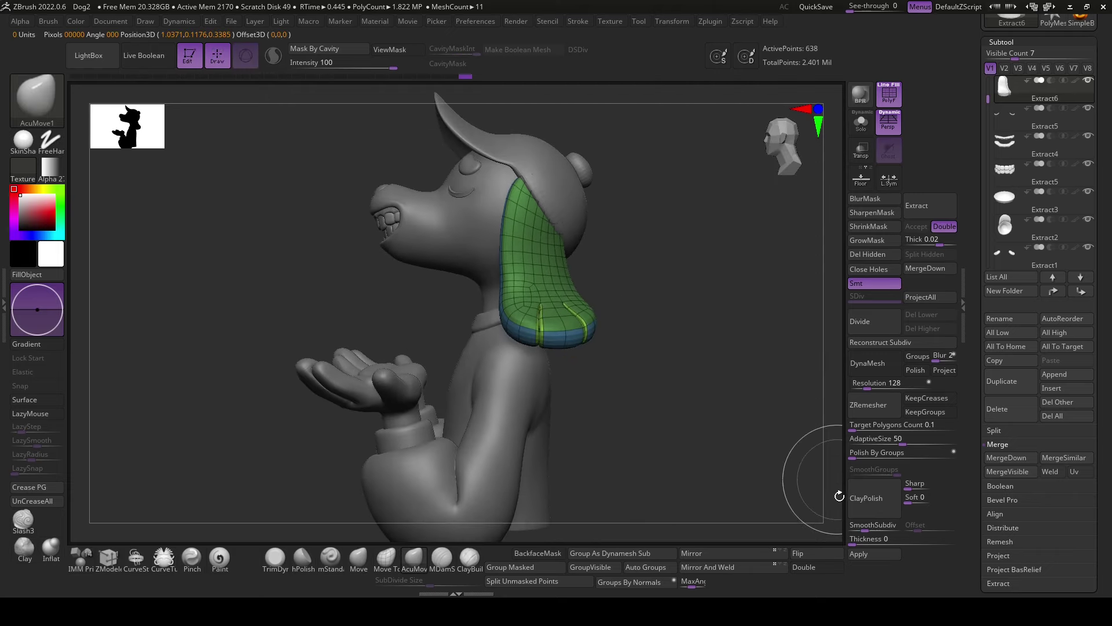
pyautogui.moveTo(721, 472)
pyautogui.mouseDown()
pyautogui.moveTo(811, 298)
pyautogui.moveTo(708, 440)
pyautogui.mouseUp()
pyautogui.hotkey('shift', 'f')
# - Divide the ear once and smooth it, checking the head from back, side and front
pyautogui.click(867, 328)
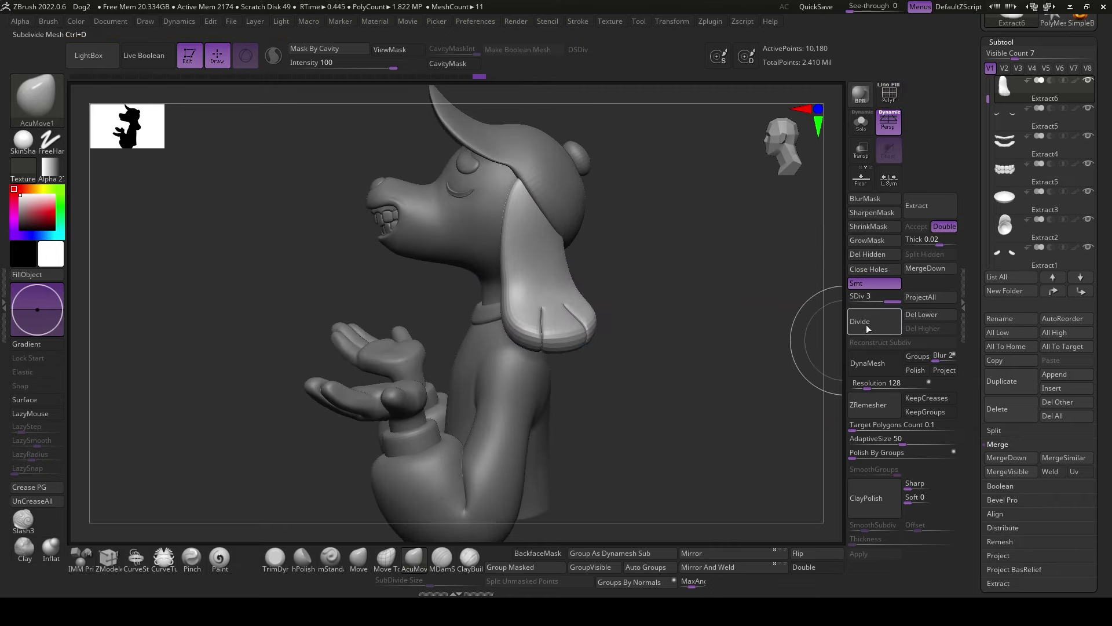
pyautogui.press('shift')
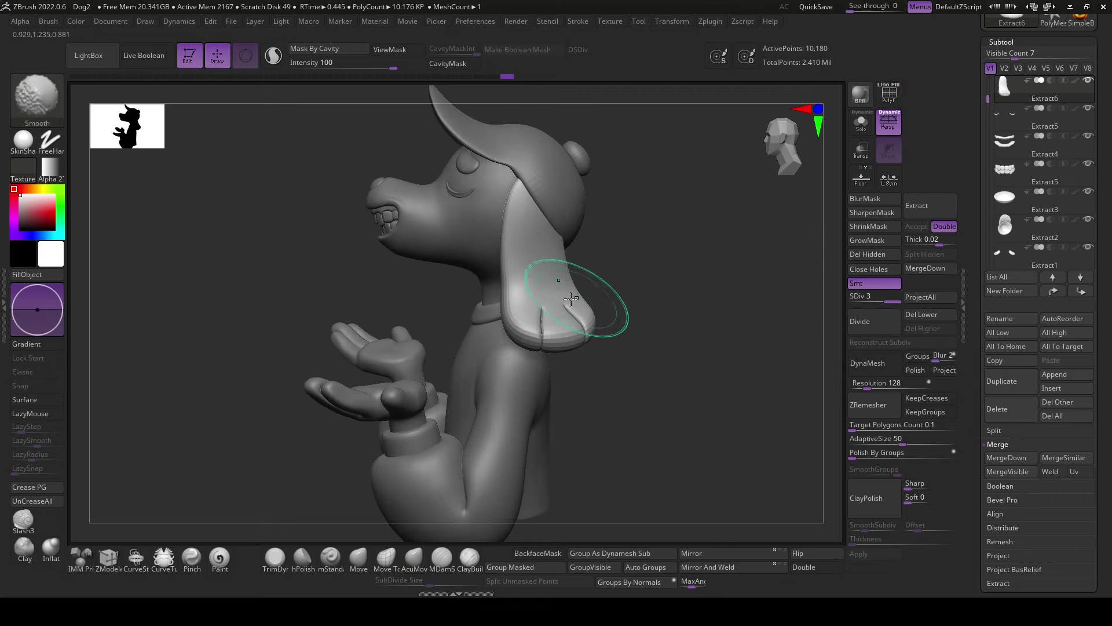
pyautogui.moveTo(562, 230); pyautogui.dragTo(713, 292)
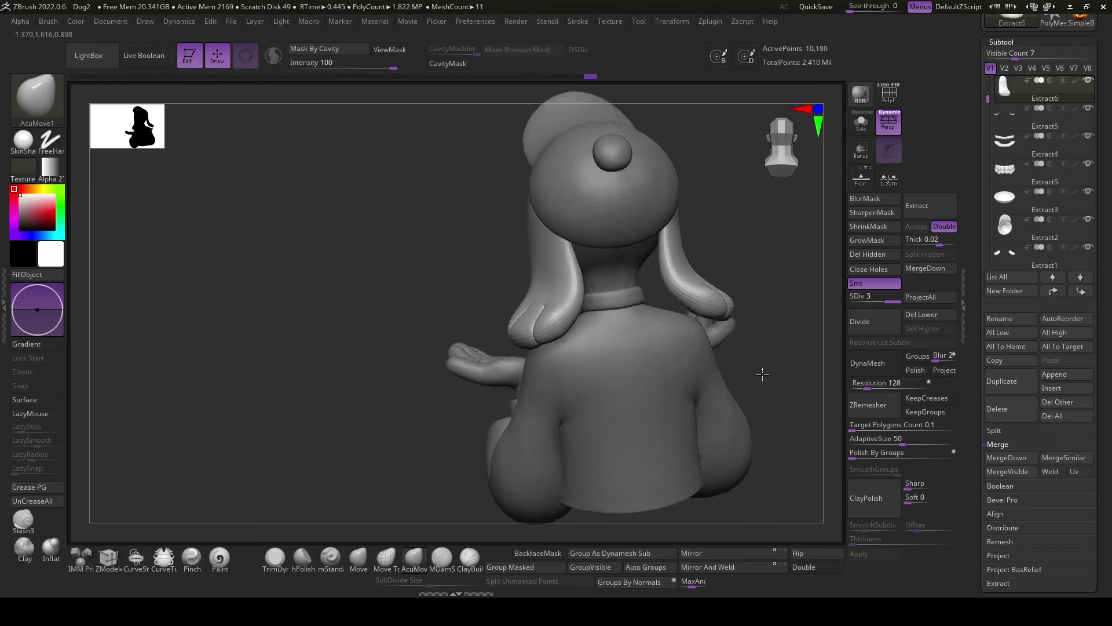
pyautogui.moveTo(763, 377); pyautogui.dragTo(576, 360)
pyautogui.press('space')
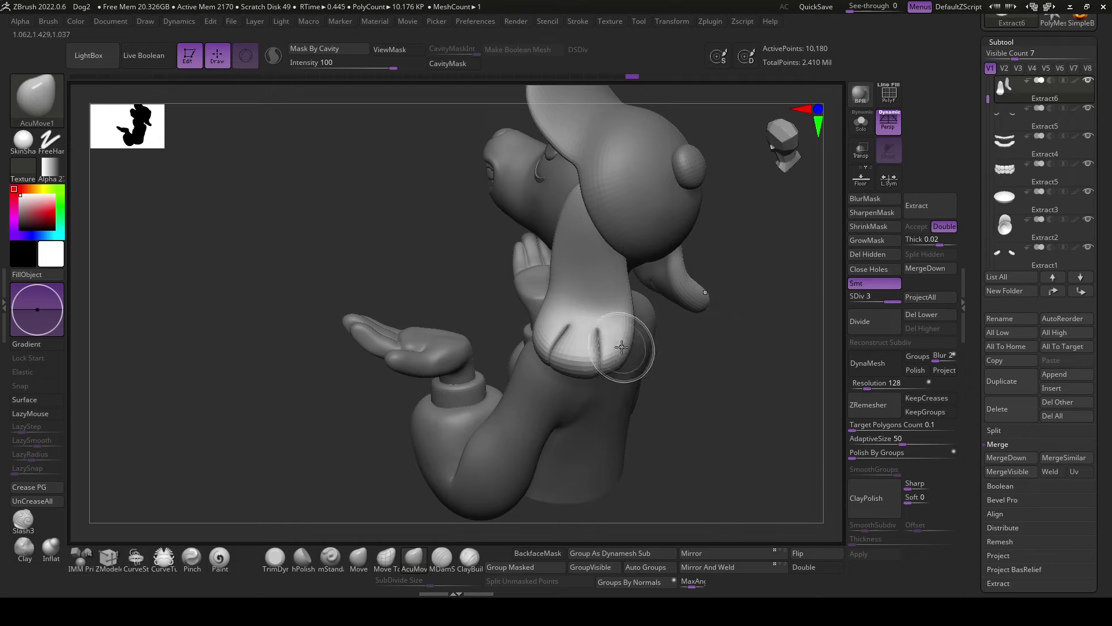
pyautogui.moveTo(621, 347)
pyautogui.mouseDown()
pyautogui.moveTo(688, 442)
pyautogui.moveTo(596, 365)
pyautogui.mouseUp()
pyautogui.moveTo(684, 441)
pyautogui.mouseDown()
pyautogui.moveTo(702, 415)
pyautogui.moveTo(545, 342)
pyautogui.mouseUp()
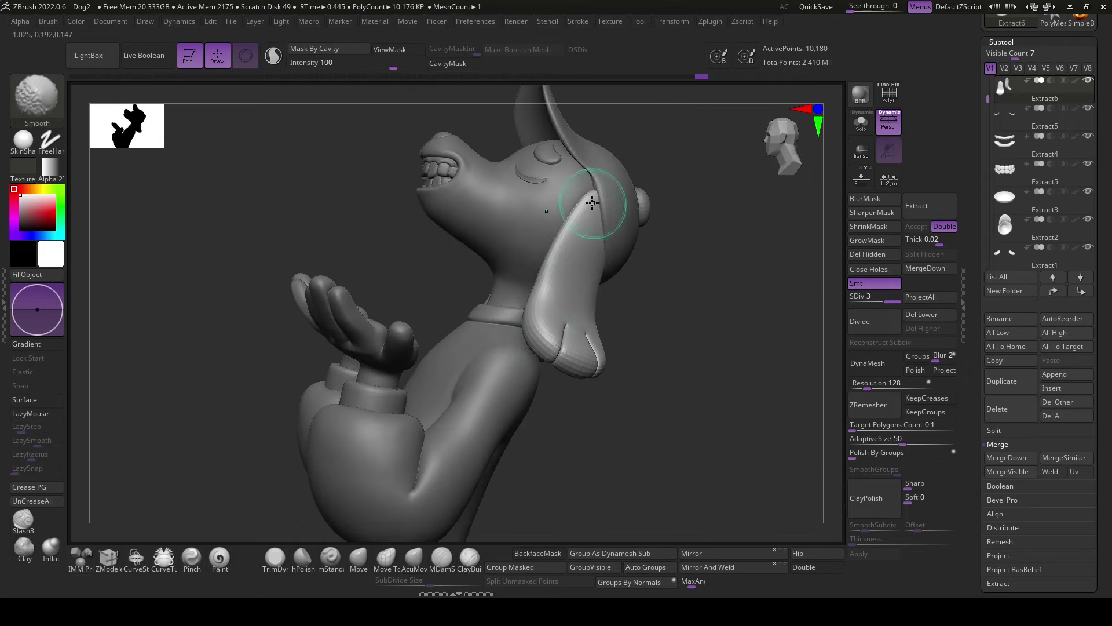
pyautogui.moveTo(695, 298)
pyautogui.mouseDown()
pyautogui.moveTo(732, 355)
pyautogui.moveTo(740, 343)
pyautogui.mouseUp()
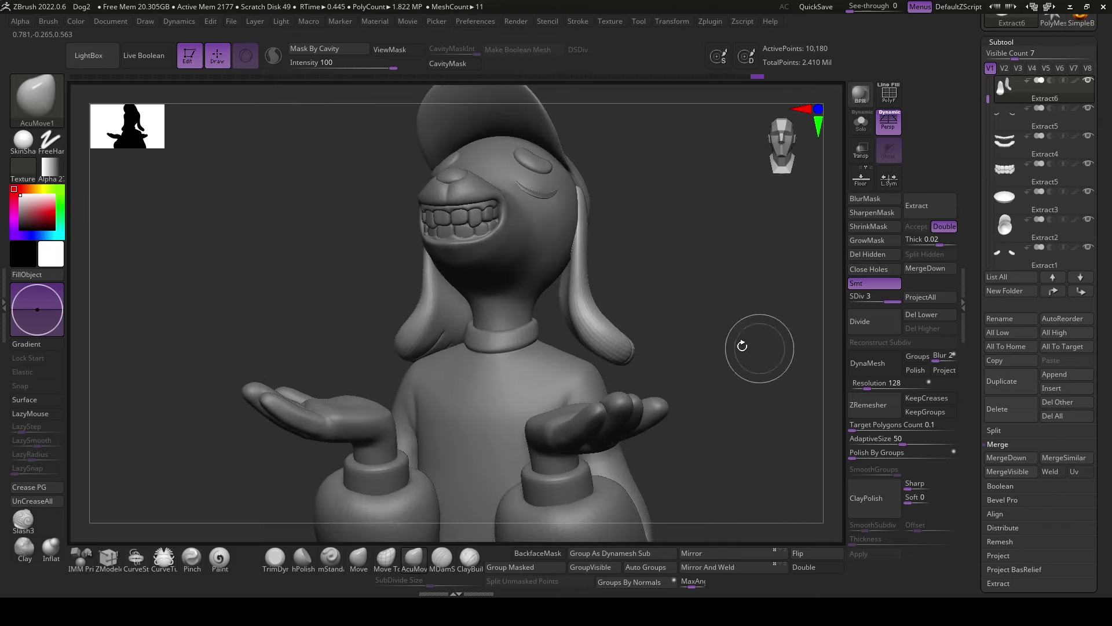
pyautogui.moveTo(740, 402)
pyautogui.mouseDown()
pyautogui.moveTo(483, 297)
pyautogui.moveTo(745, 323)
pyautogui.moveTo(634, 311)
pyautogui.moveTo(672, 324)
pyautogui.moveTo(720, 380)
pyautogui.moveTo(633, 383)
pyautogui.moveTo(740, 385)
pyautogui.moveTo(770, 331)
pyautogui.moveTo(740, 385)
pyautogui.moveTo(741, 454)
pyautogui.moveTo(770, 446)
pyautogui.mouseUp()
# - Subdivide the ears two more levels, pull both symmetrically into shape, then select Extract2
pyautogui.hotkey('ctrl', 'd')
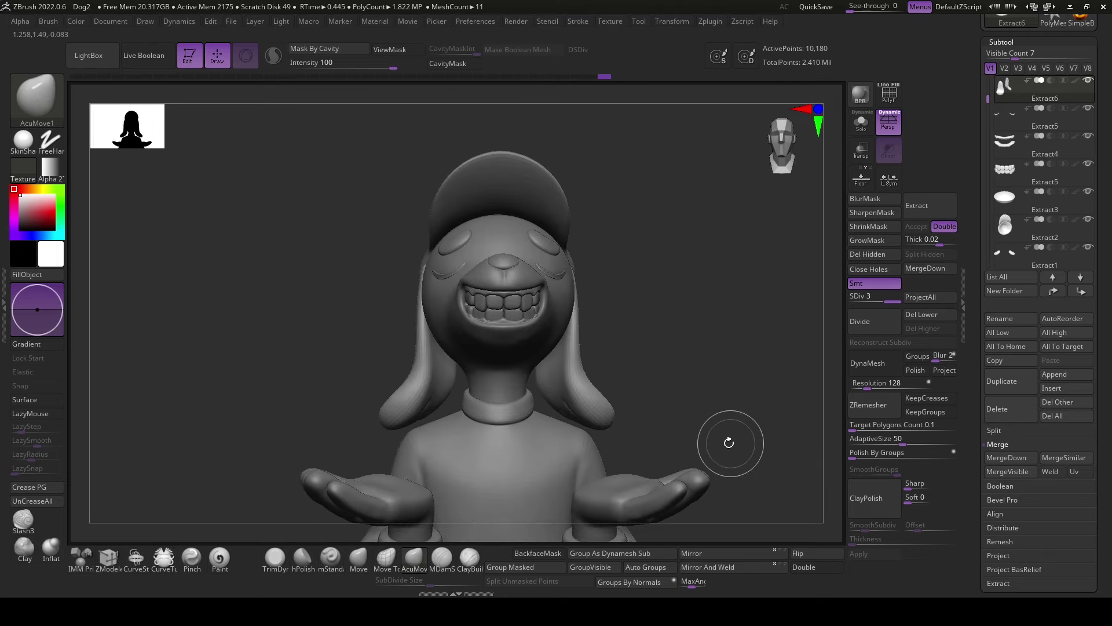
pyautogui.hotkey('ctrl', 'd')
pyautogui.moveTo(811, 360)
pyautogui.mouseDown()
pyautogui.moveTo(742, 411)
pyautogui.moveTo(683, 417)
pyautogui.moveTo(605, 381)
pyautogui.moveTo(680, 402)
pyautogui.moveTo(629, 374)
pyautogui.moveTo(747, 379)
pyautogui.mouseUp()
pyautogui.keyDown('shift'); pyautogui.moveTo(634, 372); pyautogui.dragTo(602, 393); pyautogui.keyUp('shift')
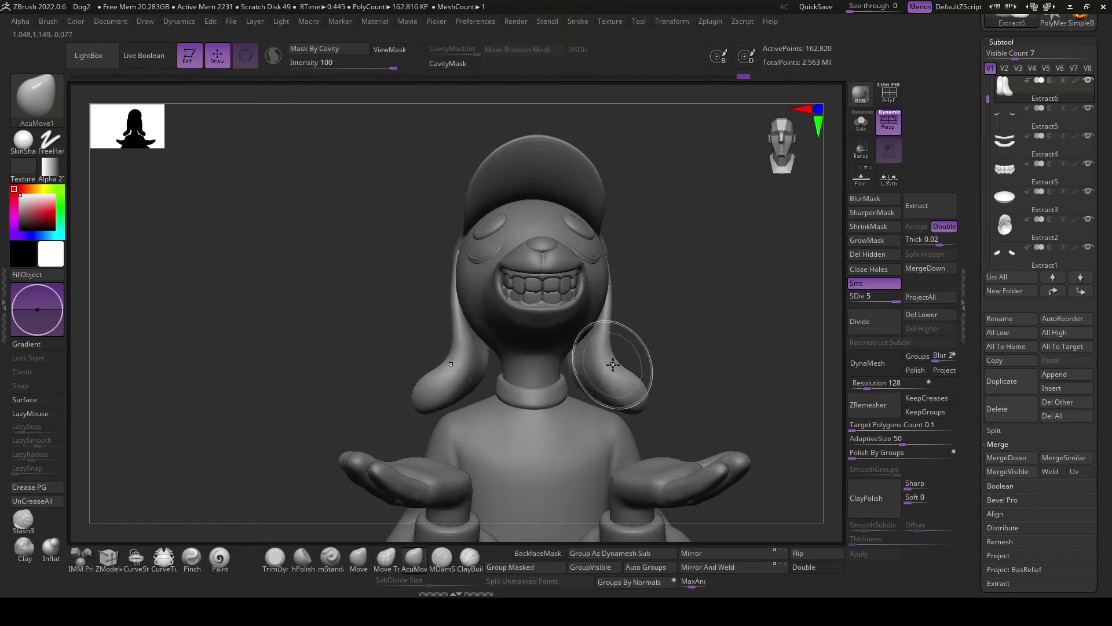
pyautogui.moveTo(613, 364); pyautogui.dragTo(618, 363)
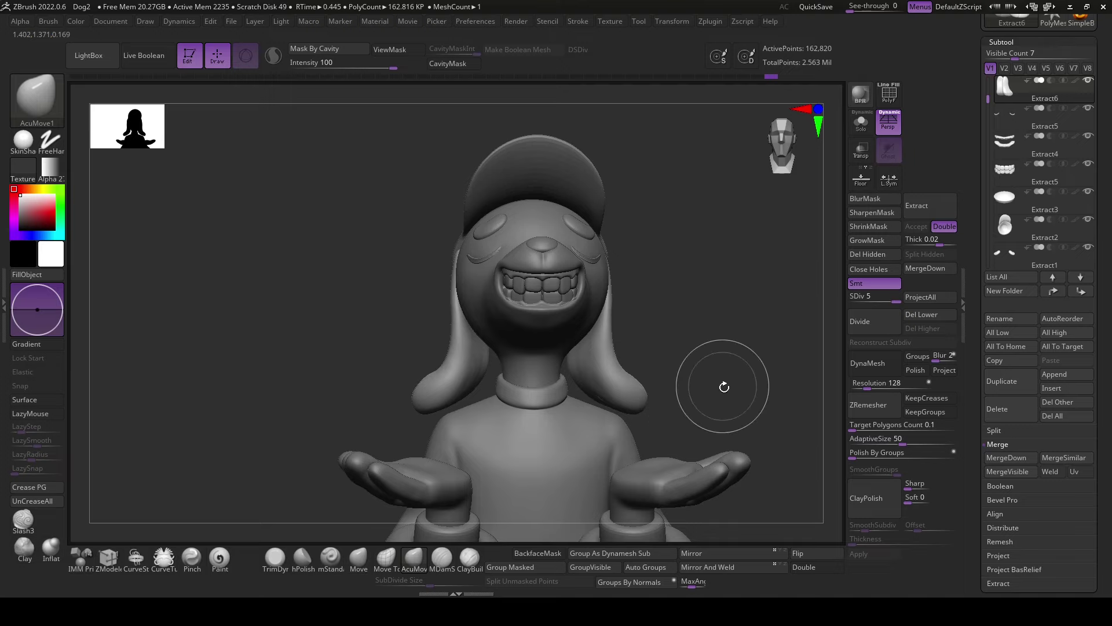
pyautogui.moveTo(724, 387)
pyautogui.mouseDown()
pyautogui.moveTo(574, 397)
pyautogui.moveTo(696, 400)
pyautogui.moveTo(670, 377)
pyautogui.mouseUp()
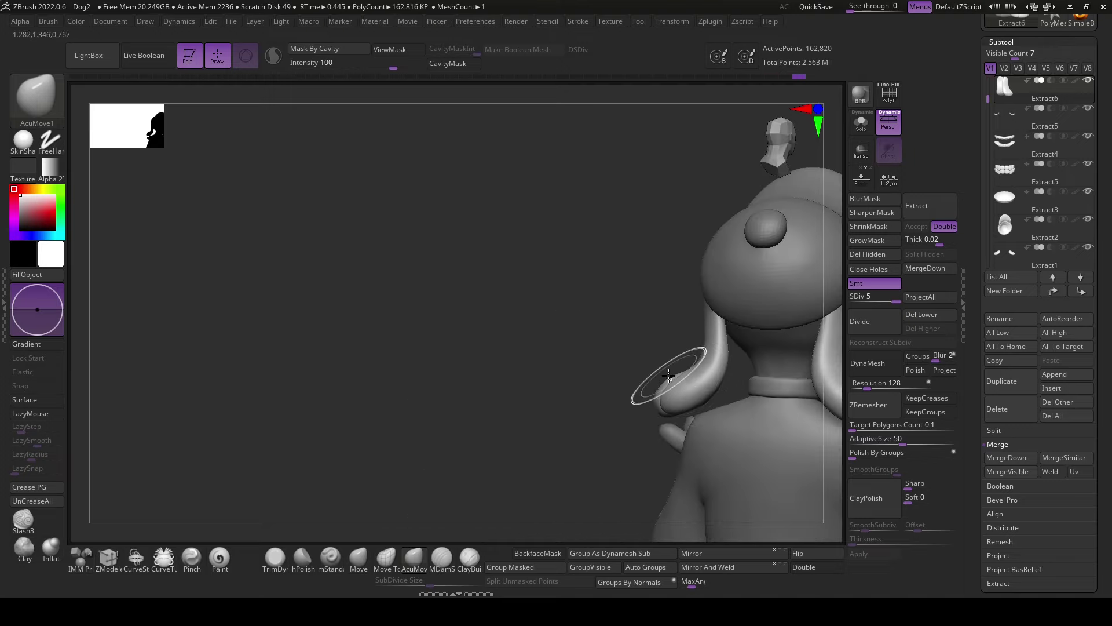
pyautogui.moveTo(571, 436); pyautogui.dragTo(711, 384)
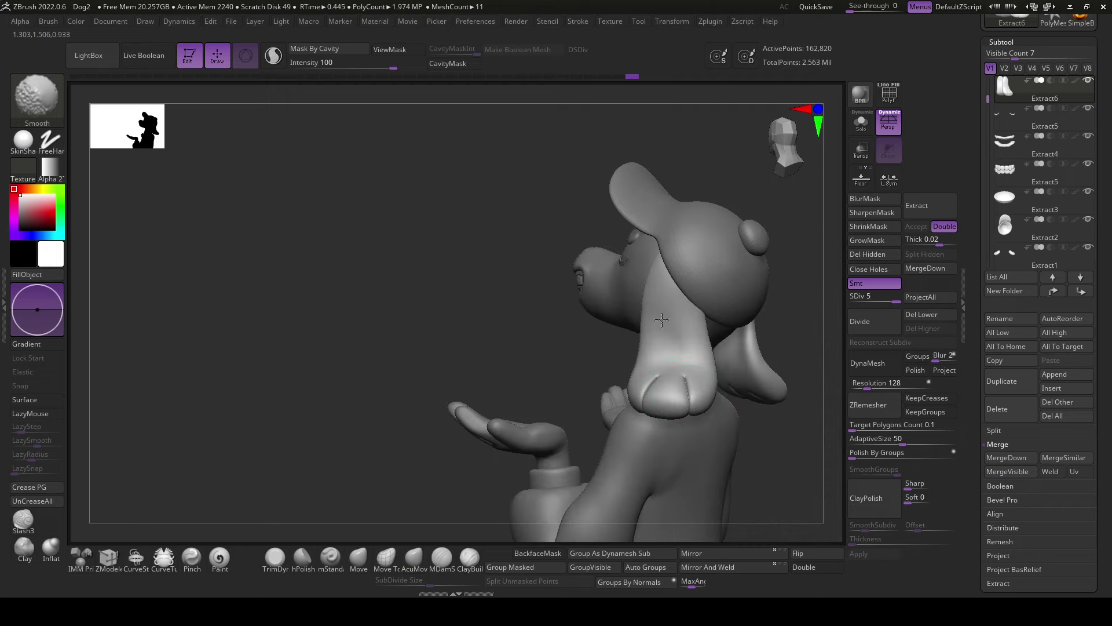
pyautogui.moveTo(802, 340)
pyautogui.mouseDown()
pyautogui.moveTo(727, 390)
pyautogui.moveTo(699, 429)
pyautogui.moveTo(810, 328)
pyautogui.moveTo(736, 353)
pyautogui.moveTo(667, 348)
pyautogui.mouseUp()
pyautogui.keyDown('alt'); pyautogui.click(522, 249); pyautogui.keyUp('alt')
# - Apply Dynamic Subdiv permanently on the Extract2 cap brim
pyautogui.press('w')
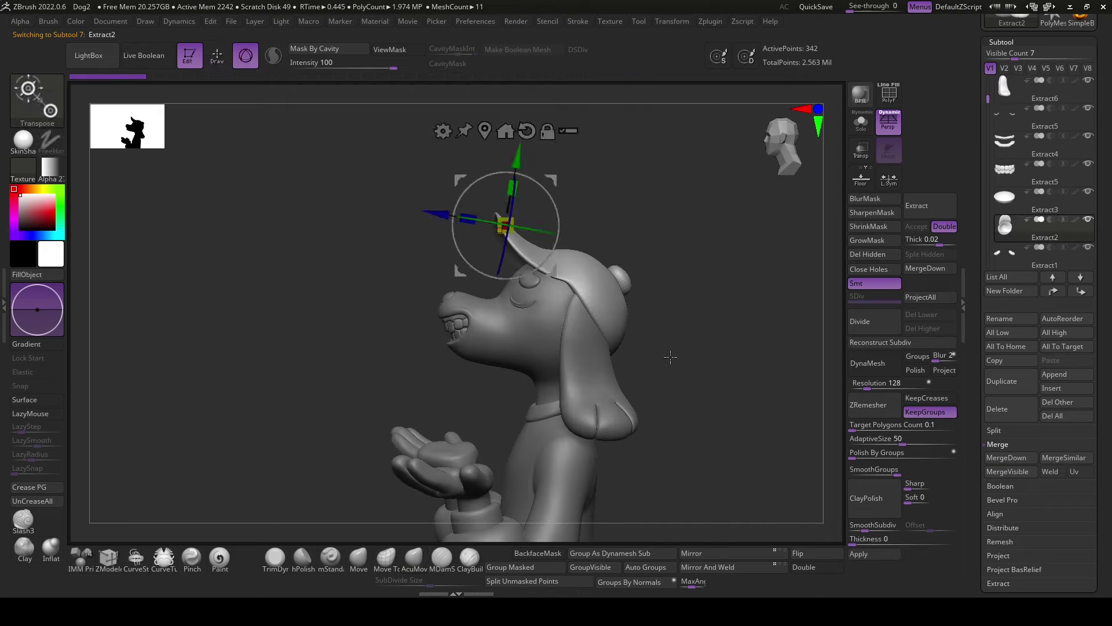
pyautogui.press('ctrl')
pyautogui.moveTo(708, 378); pyautogui.dragTo(851, 406)
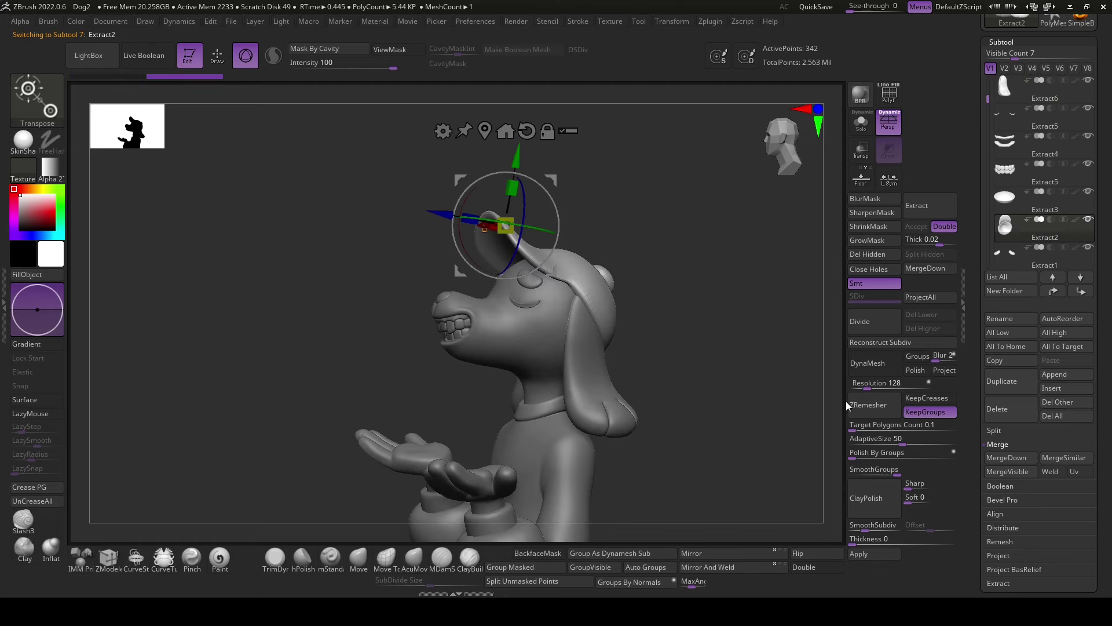
pyautogui.click(868, 330)
pyautogui.click(868, 330)
pyautogui.moveTo(753, 406)
pyautogui.mouseDown()
pyautogui.moveTo(787, 466)
pyautogui.moveTo(770, 427)
pyautogui.mouseUp()
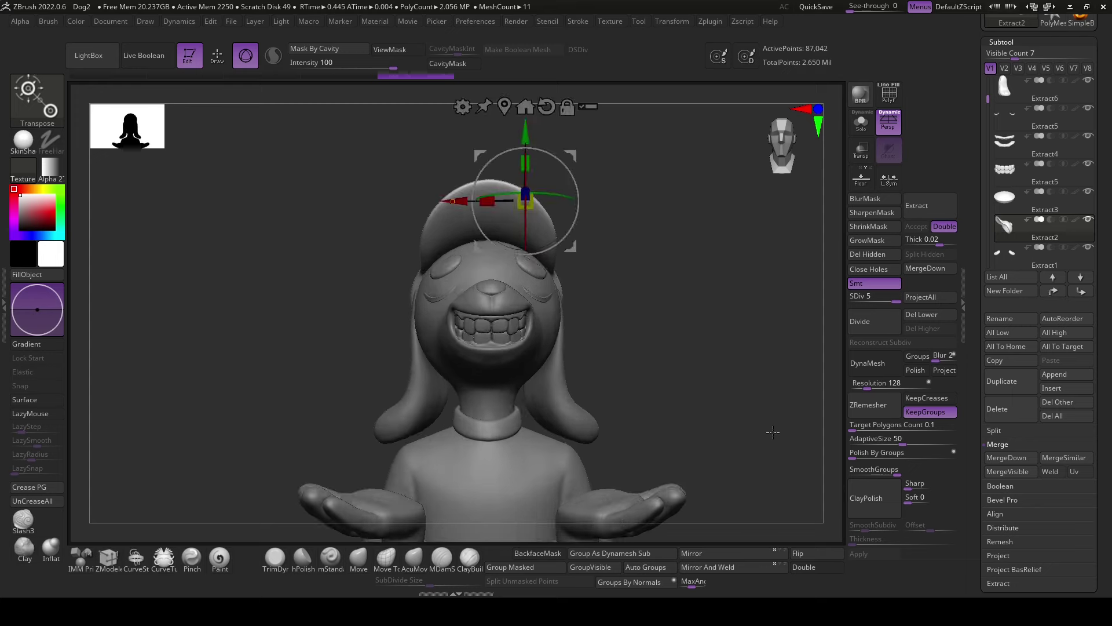
pyautogui.press('q')
pyautogui.moveTo(708, 377)
pyautogui.keyDown('alt'); pyautogui.mouseDown()
pyautogui.moveTo(760, 388)
pyautogui.moveTo(732, 405)
pyautogui.mouseUp(); pyautogui.keyUp('alt')
# - Select the Extract5 closed-eye lines and apply their Dynamic Subdiv permanently
pyautogui.keyDown('alt'); pyautogui.click(602, 307); pyautogui.keyUp('alt')
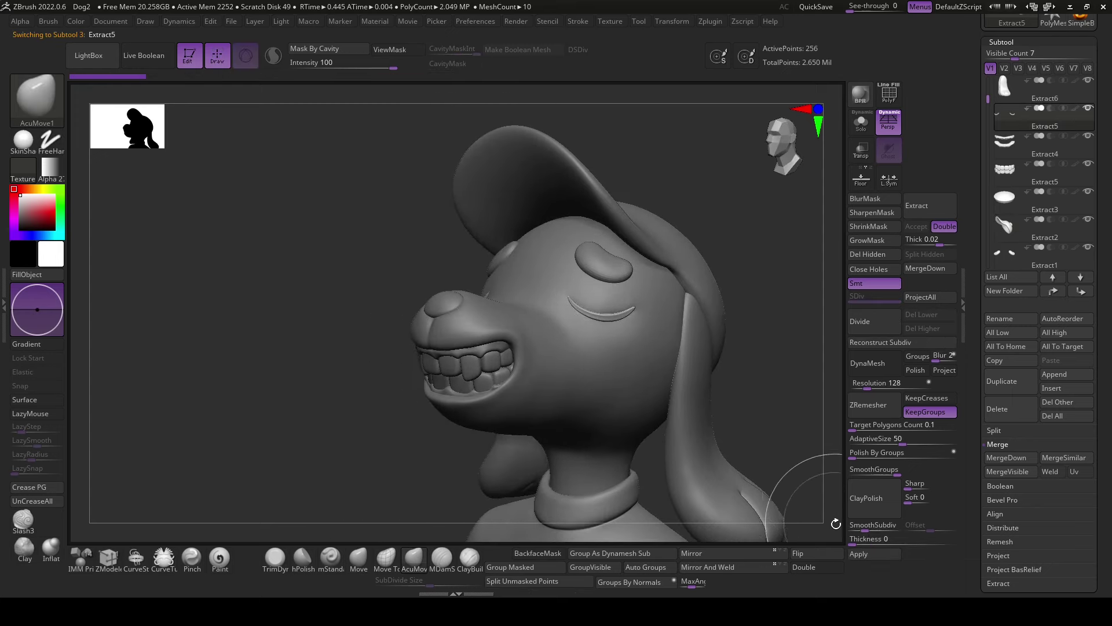
pyautogui.moveTo(836, 523)
pyautogui.keyDown('shift'); pyautogui.mouseDown()
pyautogui.moveTo(797, 462)
pyautogui.moveTo(584, 348)
pyautogui.mouseUp(); pyautogui.keyUp('shift')
pyautogui.click(862, 555)
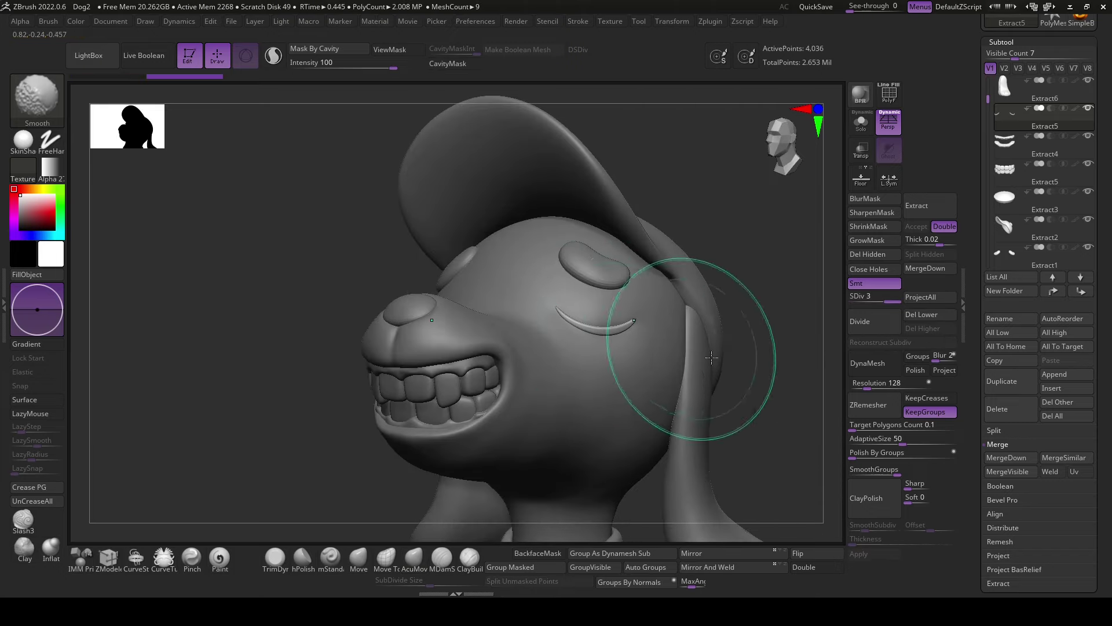
pyautogui.moveTo(753, 347)
pyautogui.mouseDown()
pyautogui.moveTo(777, 470)
pyautogui.moveTo(713, 442)
pyautogui.mouseUp()
pyautogui.moveTo(718, 382); pyautogui.dragTo(572, 343)
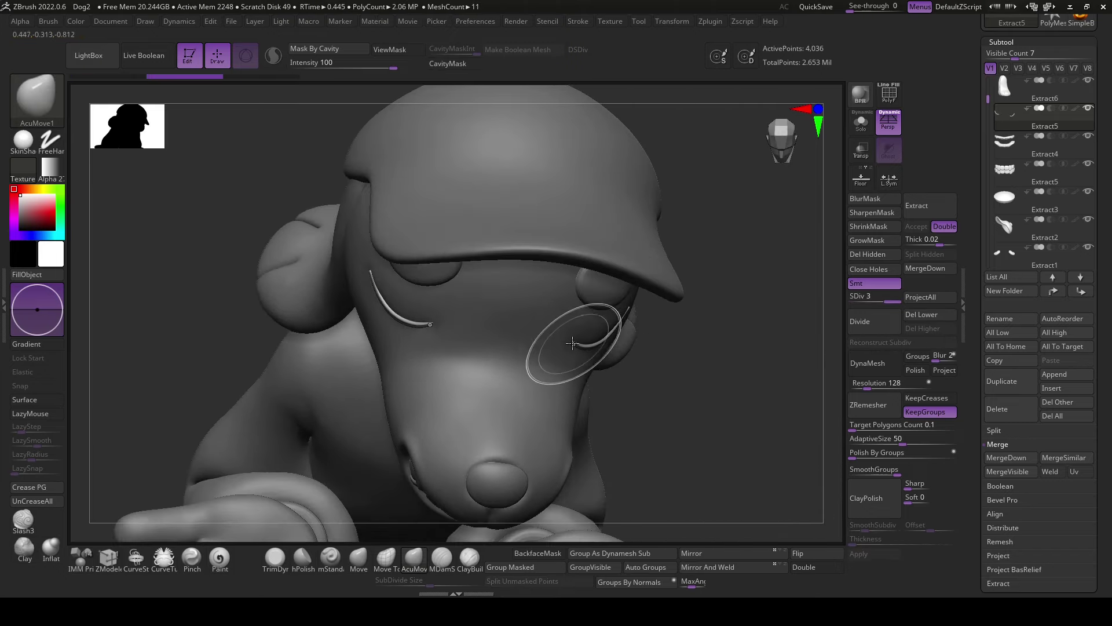
pyautogui.moveTo(747, 400); pyautogui.dragTo(756, 441)
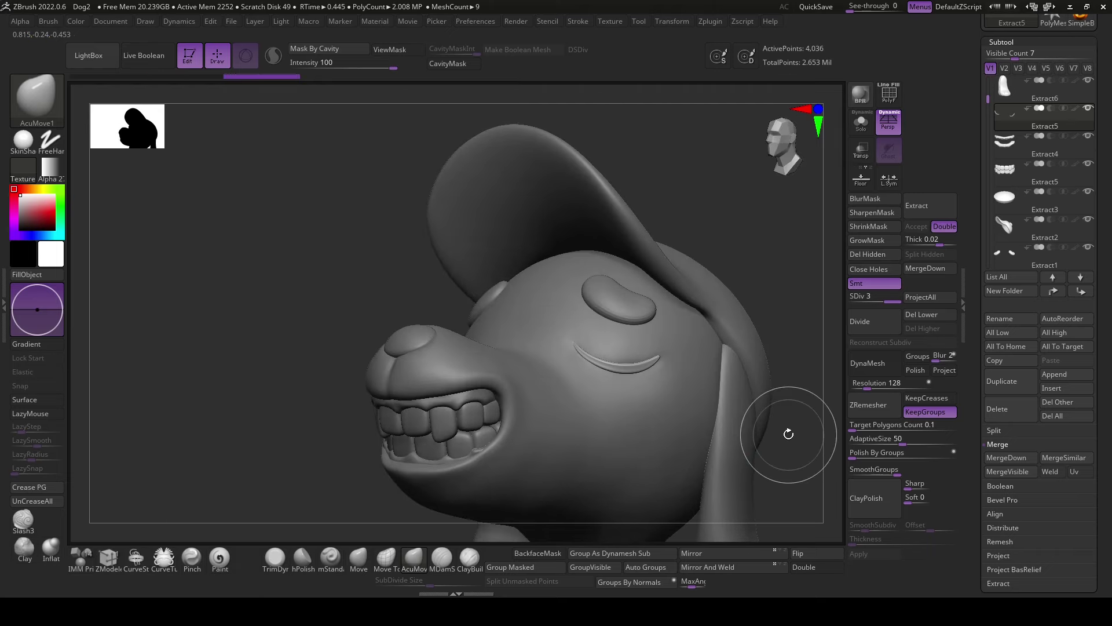
# - Inspect the eye line with the Transpose gizmo, orbiting to a side-on head view
pyautogui.press('w')
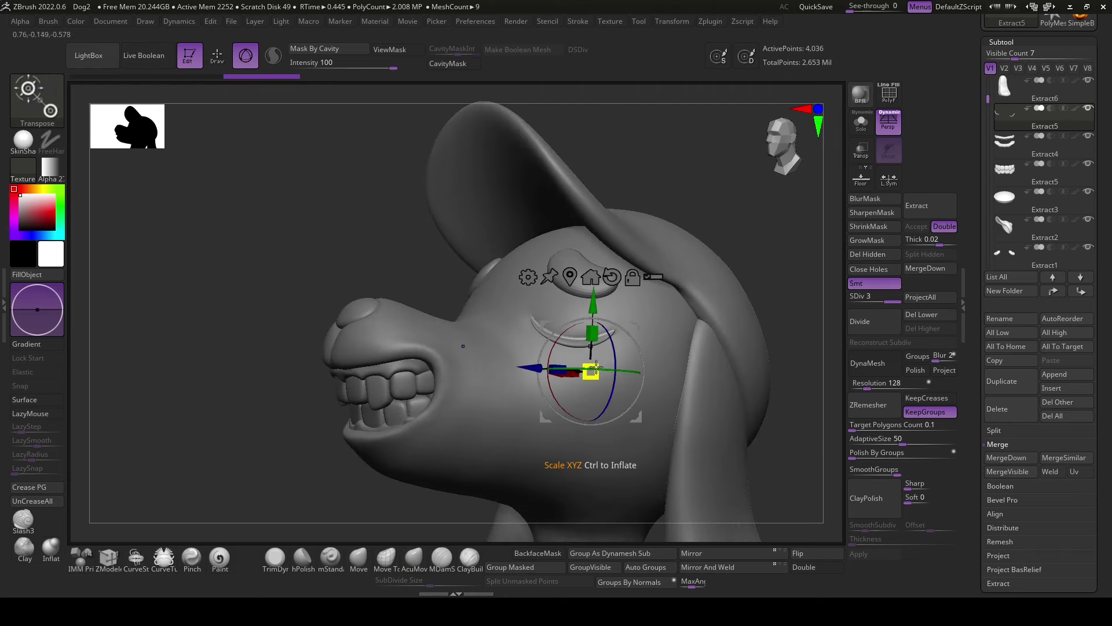
pyautogui.click(580, 326)
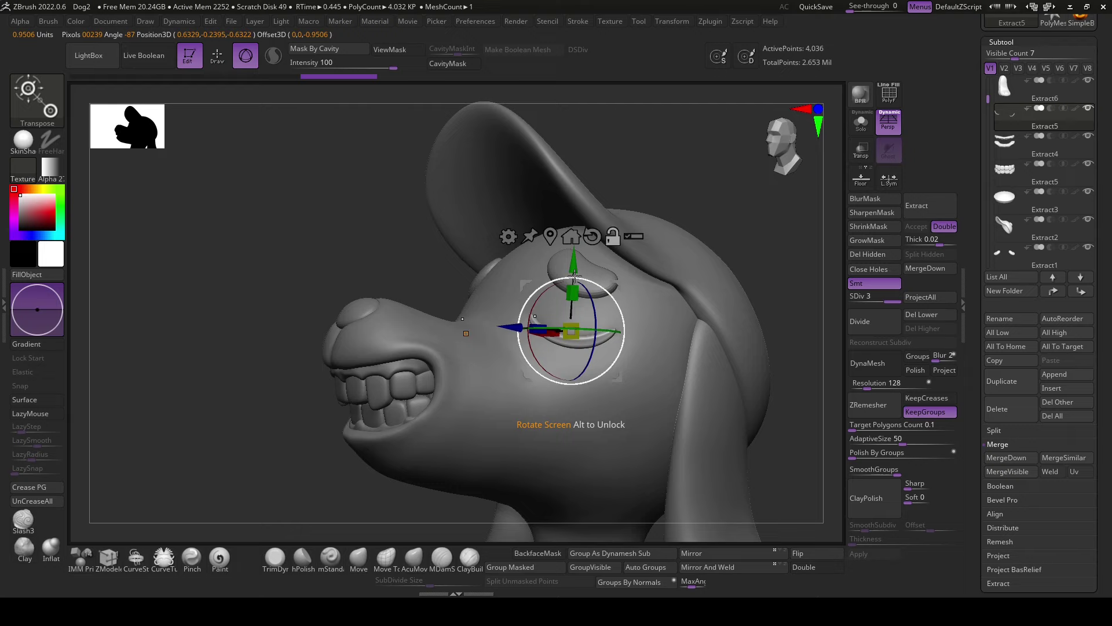
pyautogui.press('q')
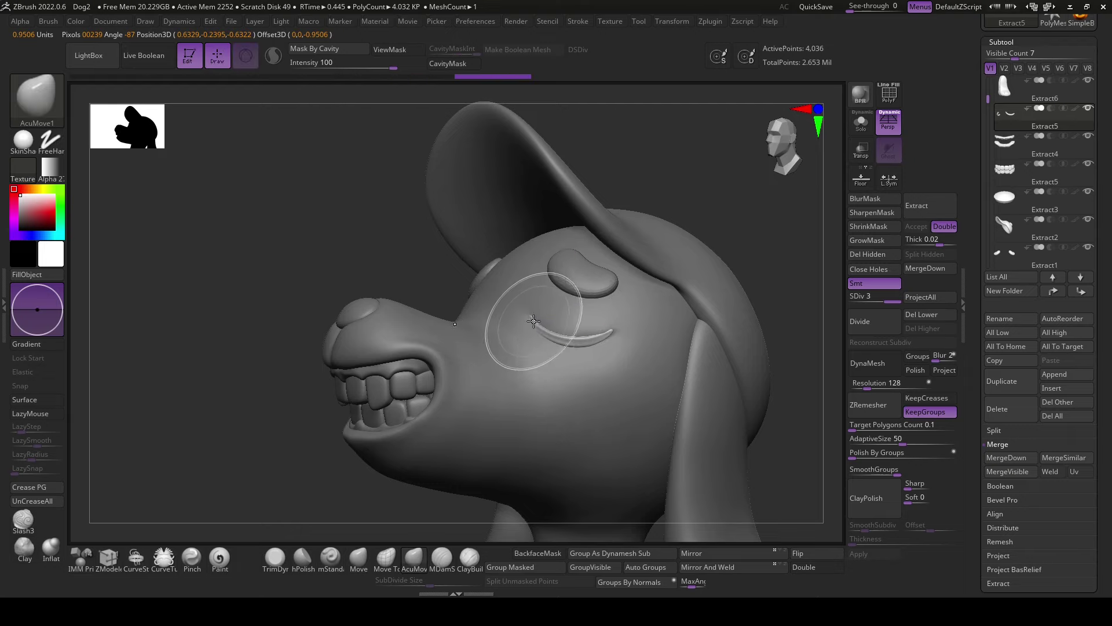
pyautogui.moveTo(713, 326); pyautogui.dragTo(631, 346, button='right')
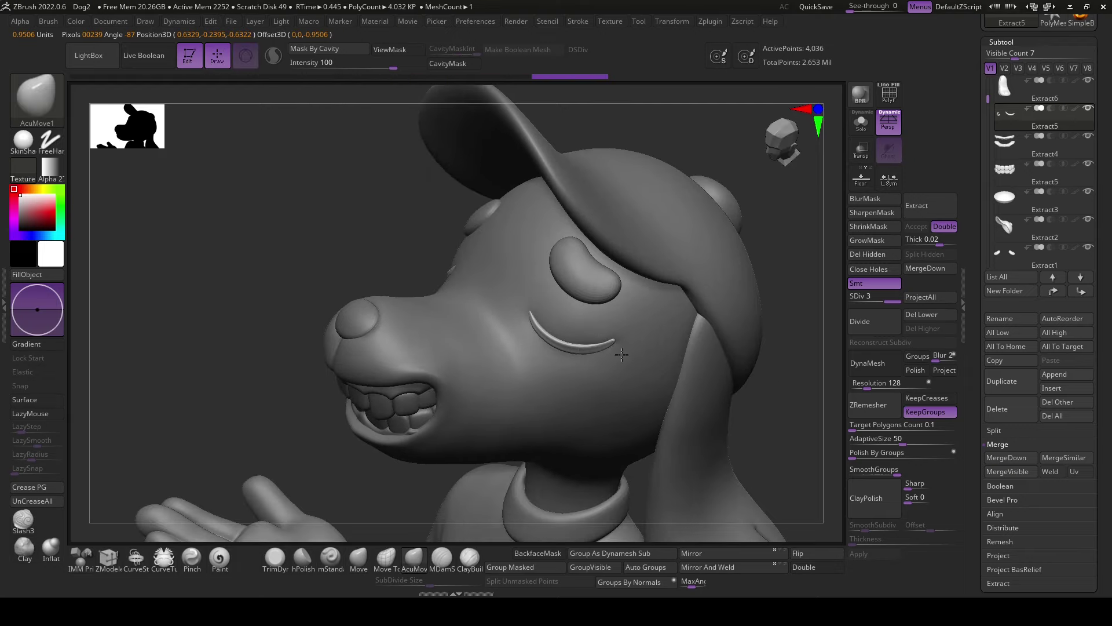
pyautogui.moveTo(547, 353)
pyautogui.mouseDown(button='right')
pyautogui.moveTo(616, 365)
pyautogui.moveTo(545, 310)
pyautogui.mouseUp(button='right')
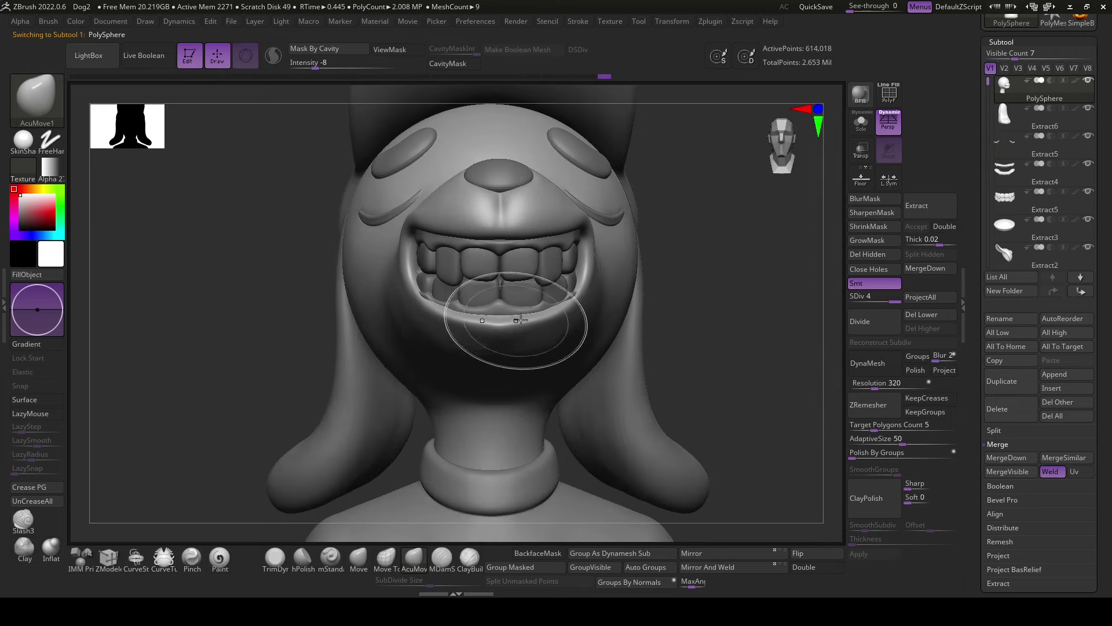
# - Turn on Transp and orbit around the see-through head from front and both sides
pyautogui.moveTo(521, 319); pyautogui.dragTo(748, 377, button='right')
pyautogui.click(861, 149)
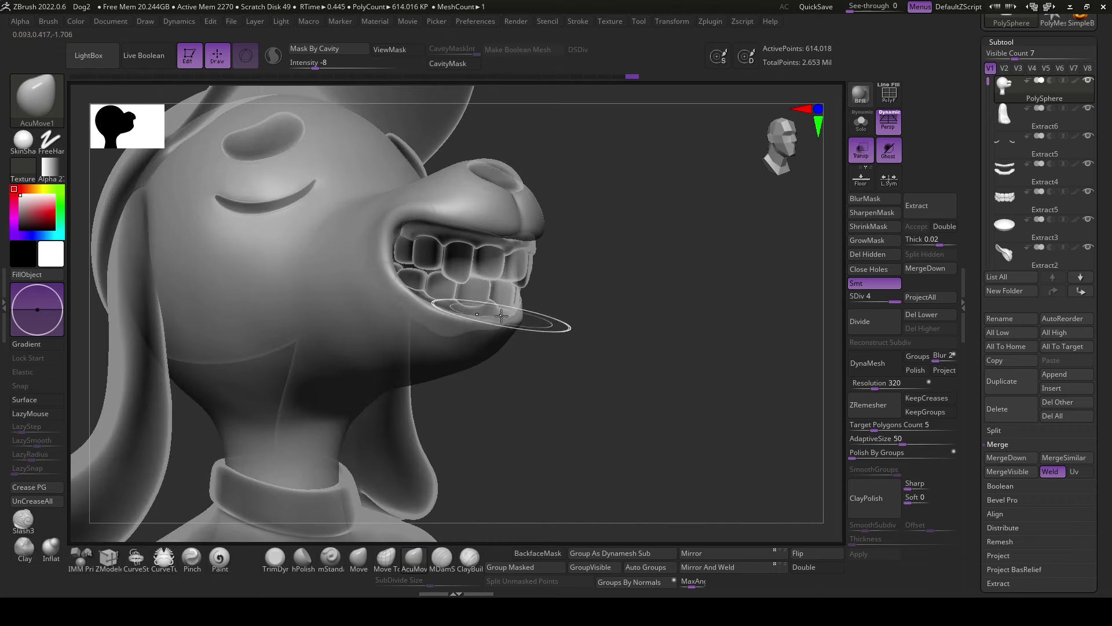
pyautogui.moveTo(635, 360); pyautogui.dragTo(525, 370)
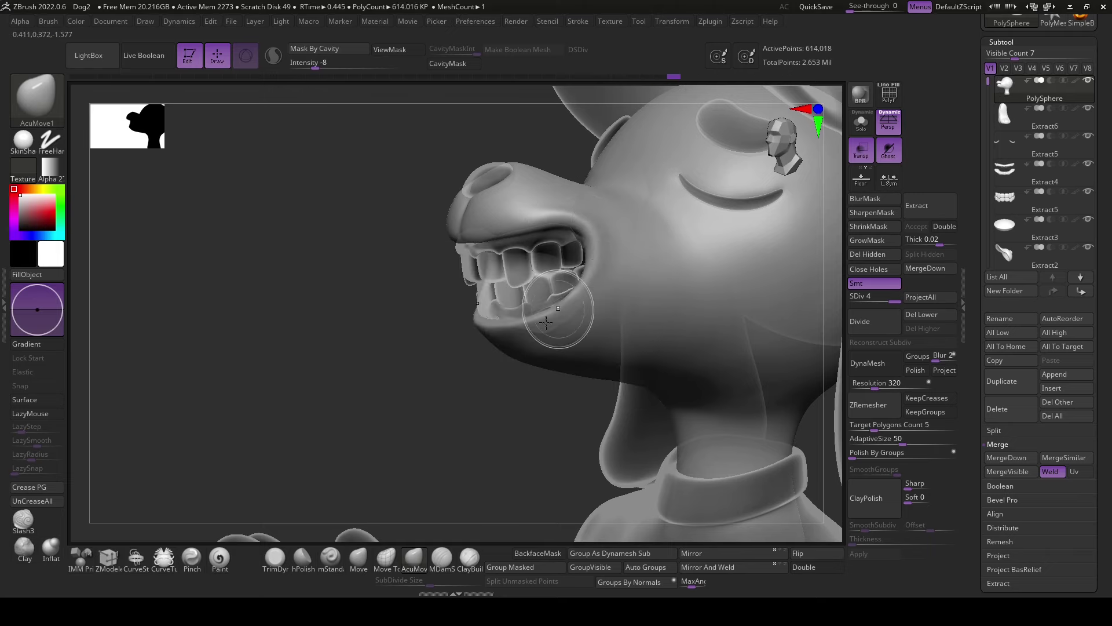
pyautogui.moveTo(547, 322); pyautogui.dragTo(510, 422)
pyautogui.press('space')
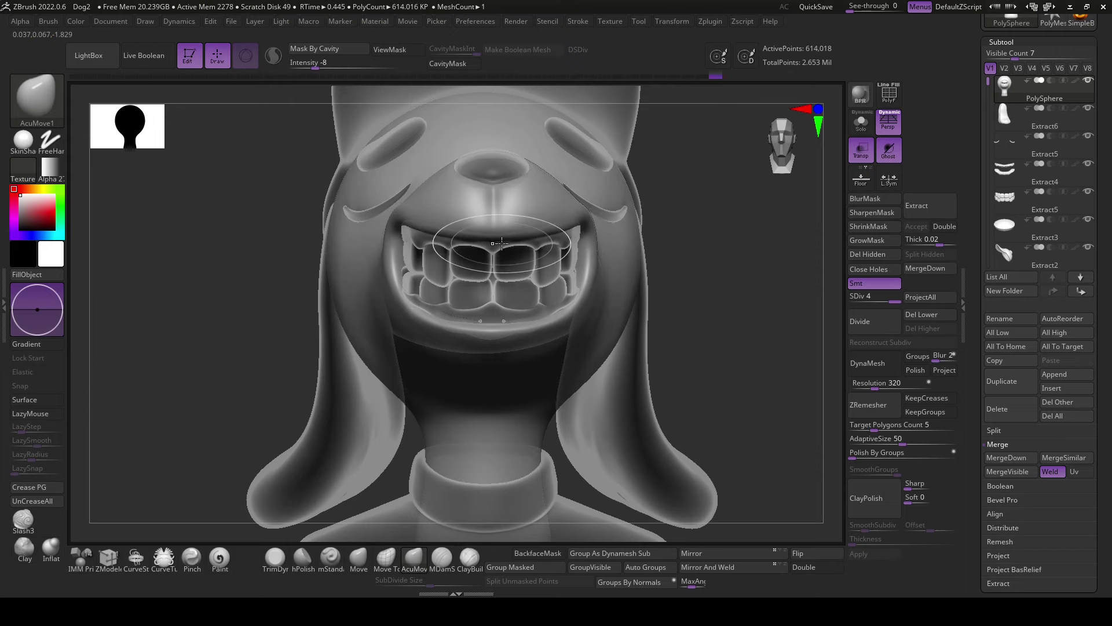
pyautogui.moveTo(530, 239); pyautogui.dragTo(494, 247, button='right')
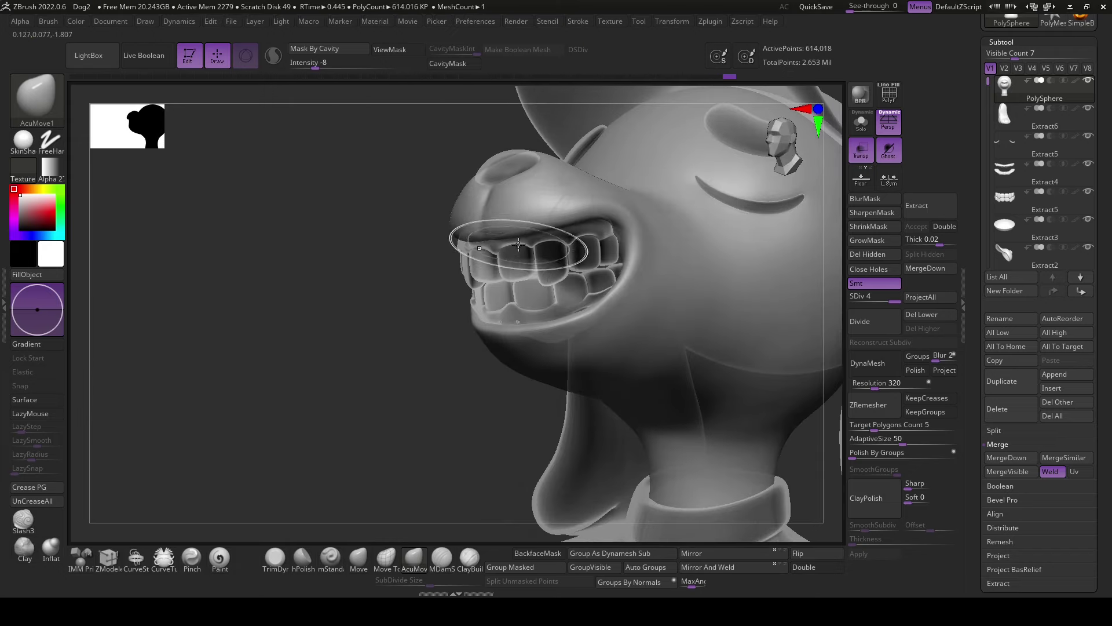
pyautogui.press('space')
pyautogui.moveTo(426, 385); pyautogui.dragTo(610, 239)
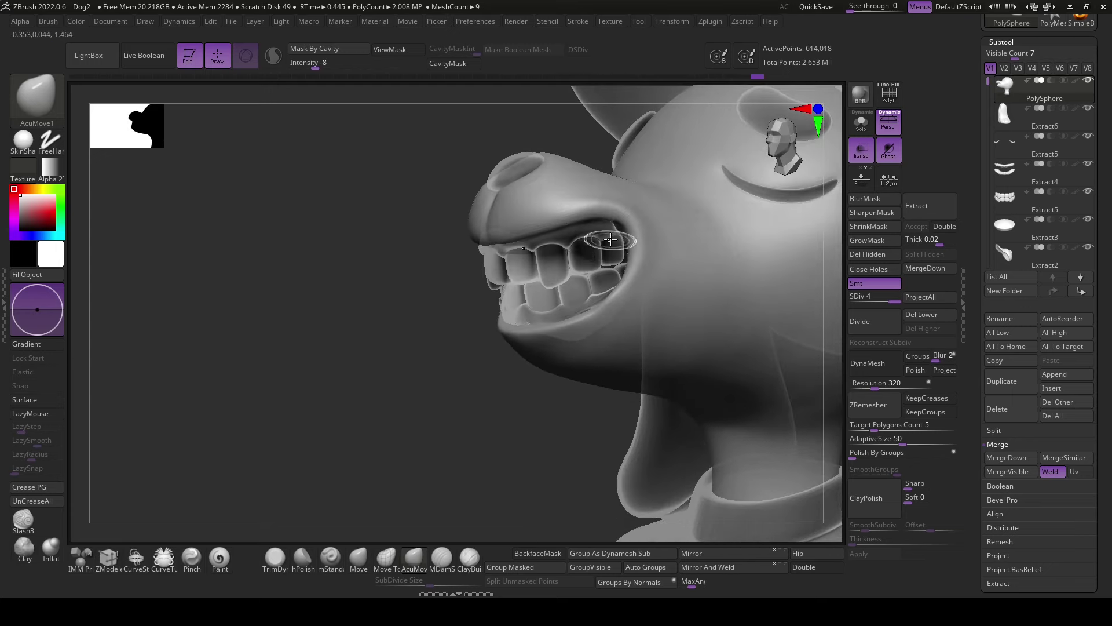
# - Switch between the teeth and head subtools, ending on the head with MDamStandard
pyautogui.click(477, 562)
pyautogui.moveTo(348, 406); pyautogui.dragTo(579, 261)
pyautogui.keyDown('alt'); pyautogui.click(636, 245); pyautogui.keyUp('alt')
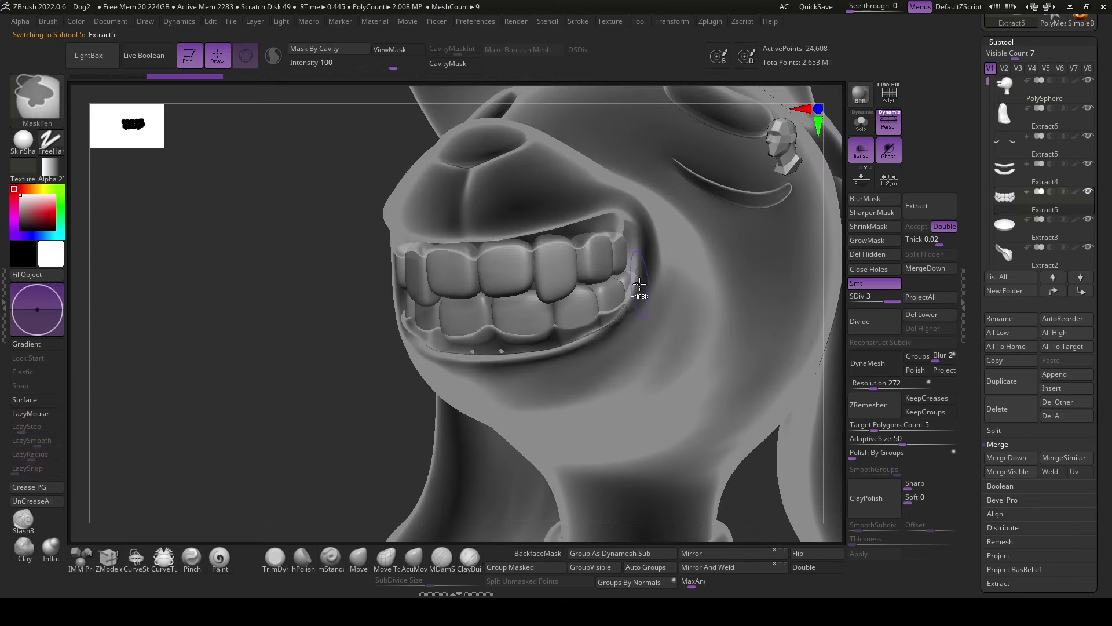
pyautogui.keyDown('alt'); pyautogui.click(630, 247); pyautogui.keyUp('alt')
pyautogui.press('b')
pyautogui.press('m')
pyautogui.press('d')
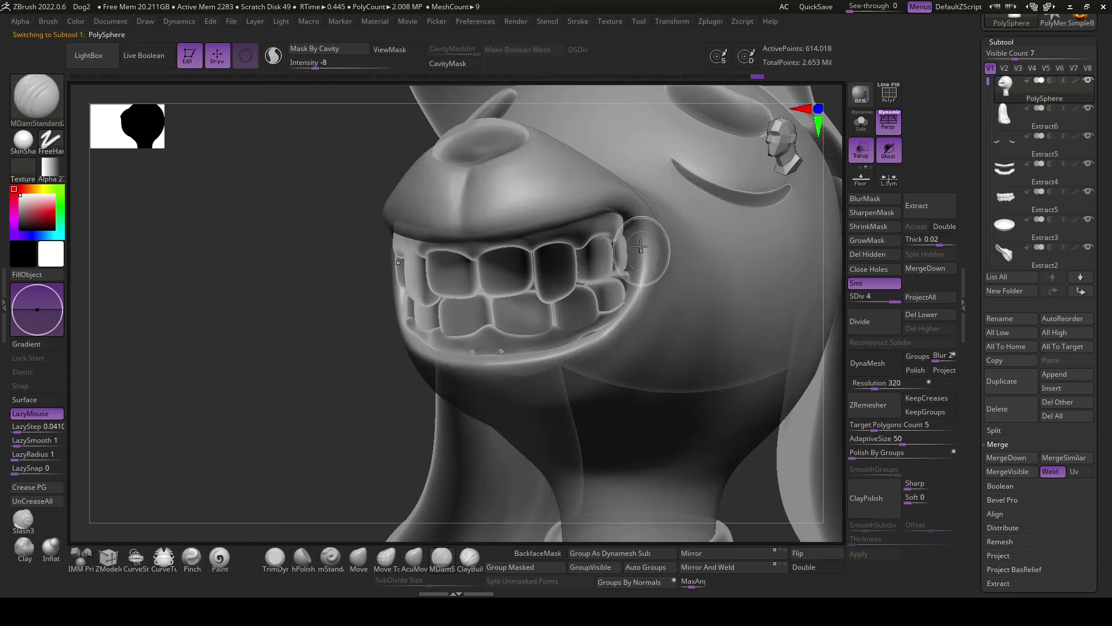
# - Orbit close to the mouth from the front and switch to the Move brush
pyautogui.keyDown('shift'); pyautogui.moveTo(622, 237); pyautogui.dragTo(625, 236); pyautogui.keyUp('shift')
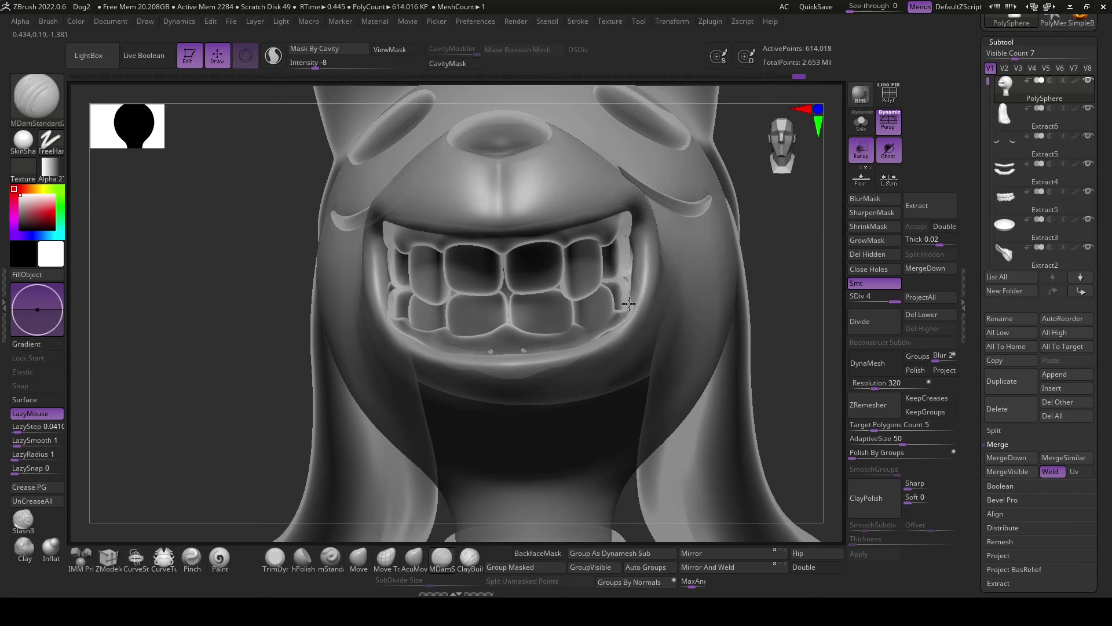
pyautogui.moveTo(628, 303); pyautogui.dragTo(635, 405)
pyautogui.click(376, 558)
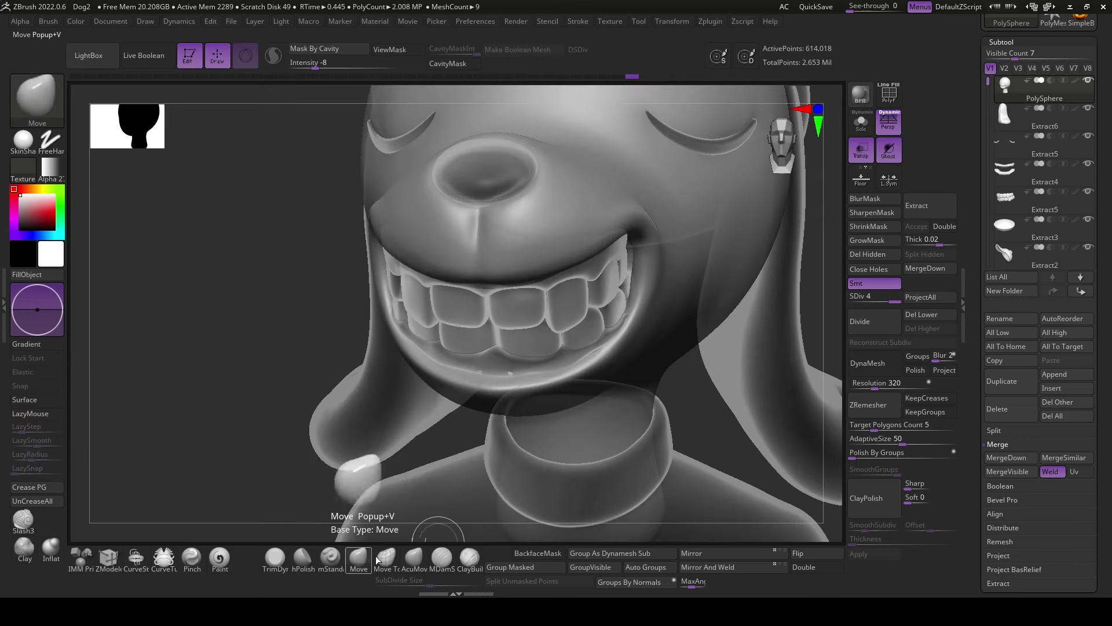
pyautogui.press('space')
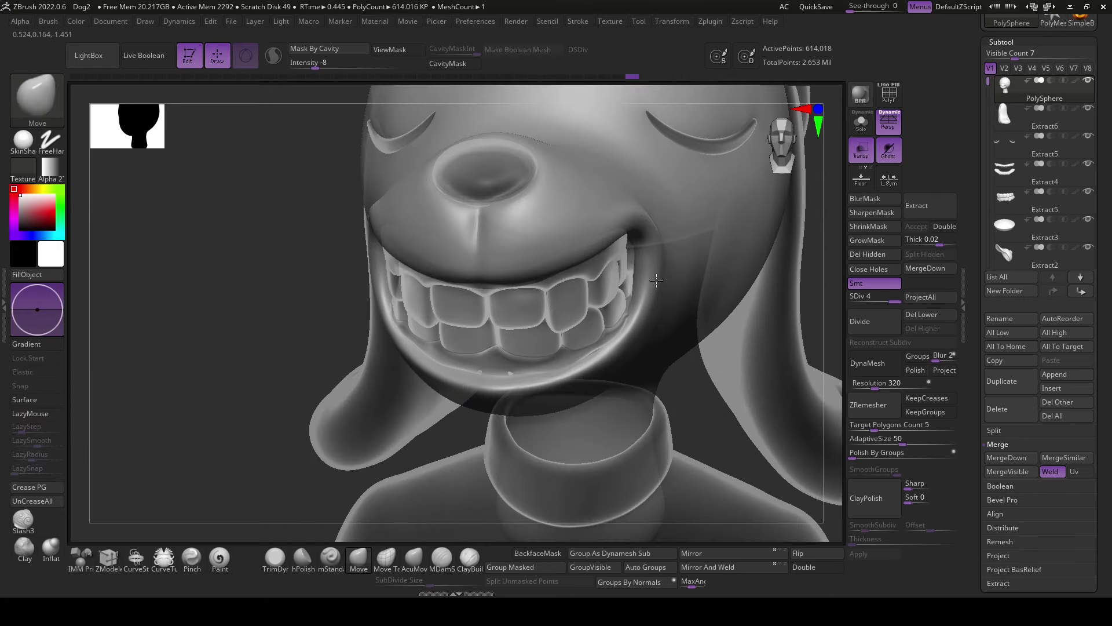
pyautogui.moveTo(728, 429)
pyautogui.mouseDown()
pyautogui.moveTo(472, 429)
pyautogui.moveTo(447, 482)
pyautogui.mouseUp()
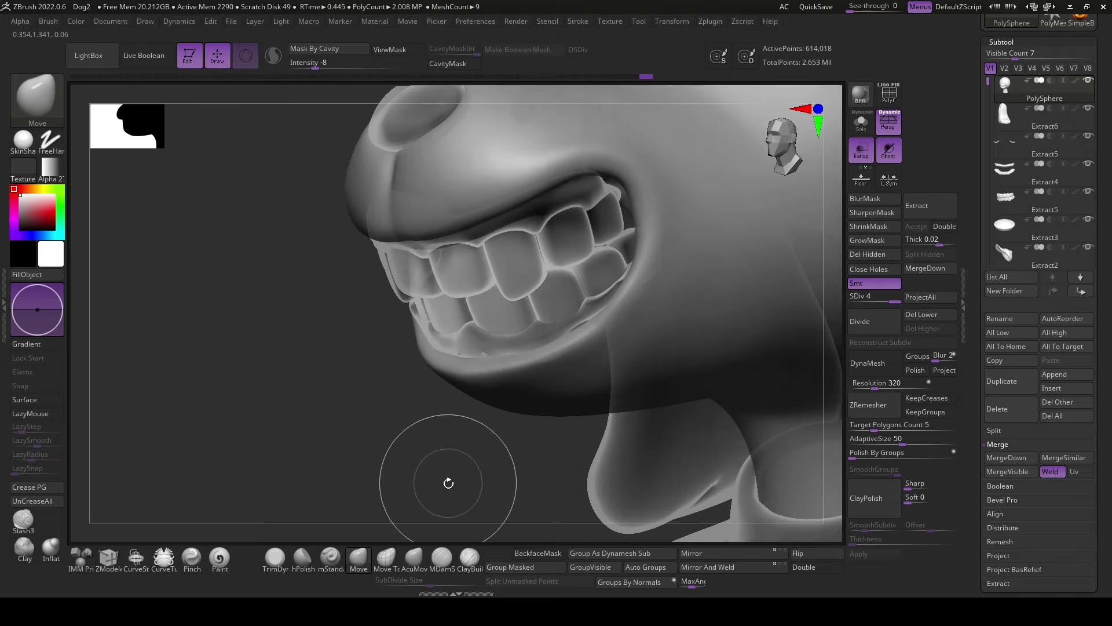
# - Select the Extract4 teeth and inspect the lower teeth and jaw close up
pyautogui.keyDown('alt'); pyautogui.click(452, 322); pyautogui.keyUp('alt')
pyautogui.moveTo(452, 323); pyautogui.dragTo(372, 442)
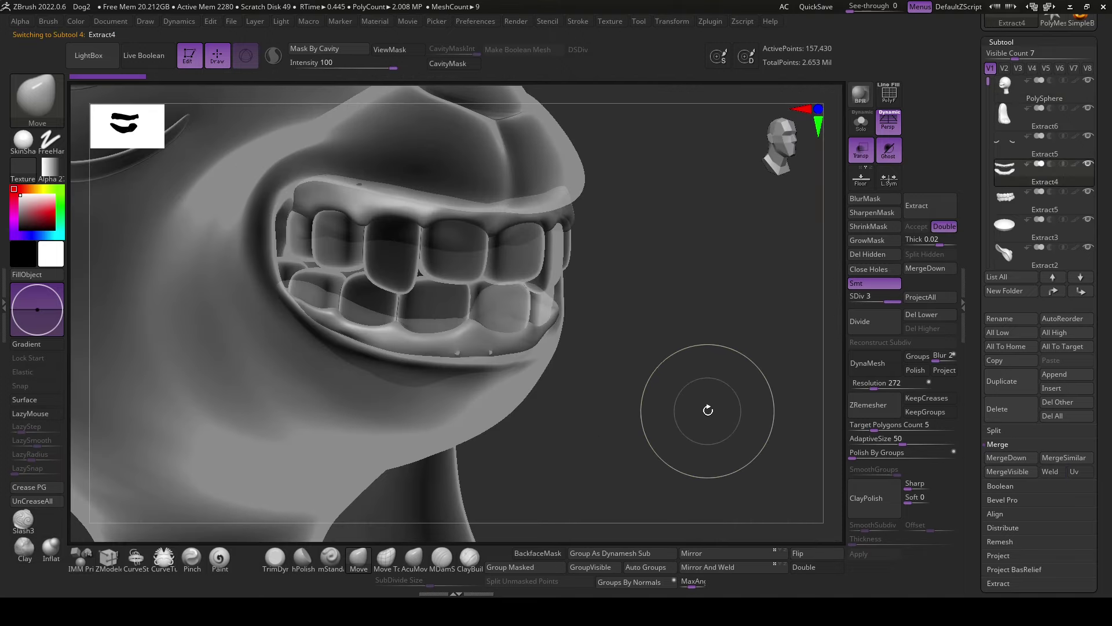
pyautogui.moveTo(721, 408)
pyautogui.mouseDown()
pyautogui.moveTo(741, 429)
pyautogui.moveTo(571, 322)
pyautogui.mouseUp()
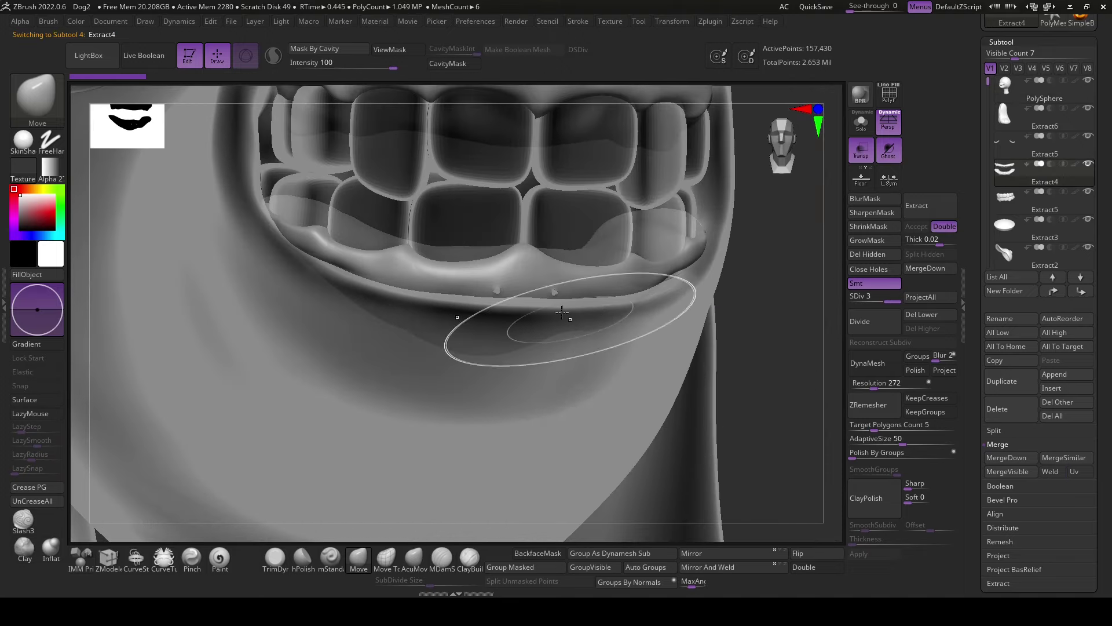
pyautogui.moveTo(756, 434)
pyautogui.mouseDown()
pyautogui.moveTo(750, 402)
pyautogui.moveTo(556, 324)
pyautogui.moveTo(652, 318)
pyautogui.mouseUp()
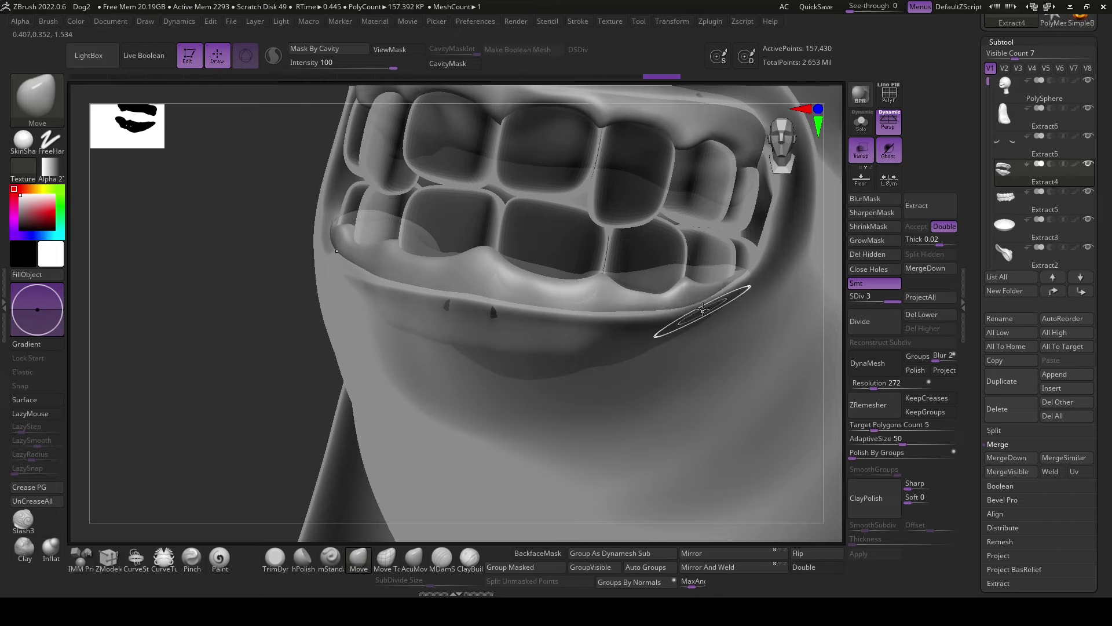
pyautogui.keyDown('shift'); pyautogui.moveTo(546, 486); pyautogui.dragTo(464, 290); pyautogui.keyUp('shift')
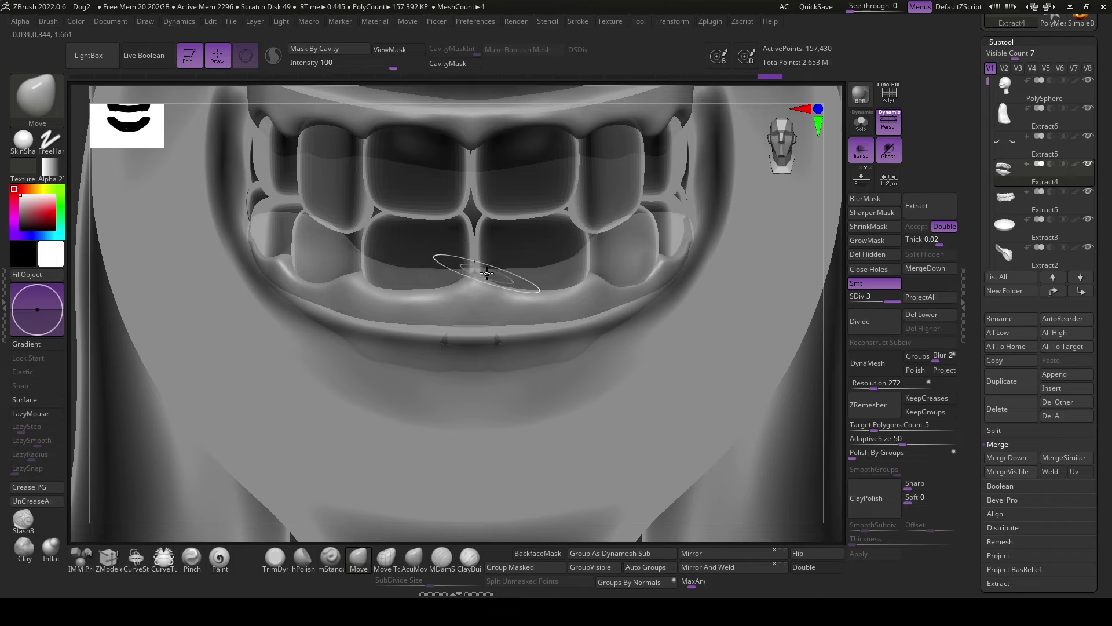
# - Check the teeth, upper lip and tongue from angled views, then make the head mesh active
pyautogui.moveTo(487, 272); pyautogui.dragTo(650, 472, button='right')
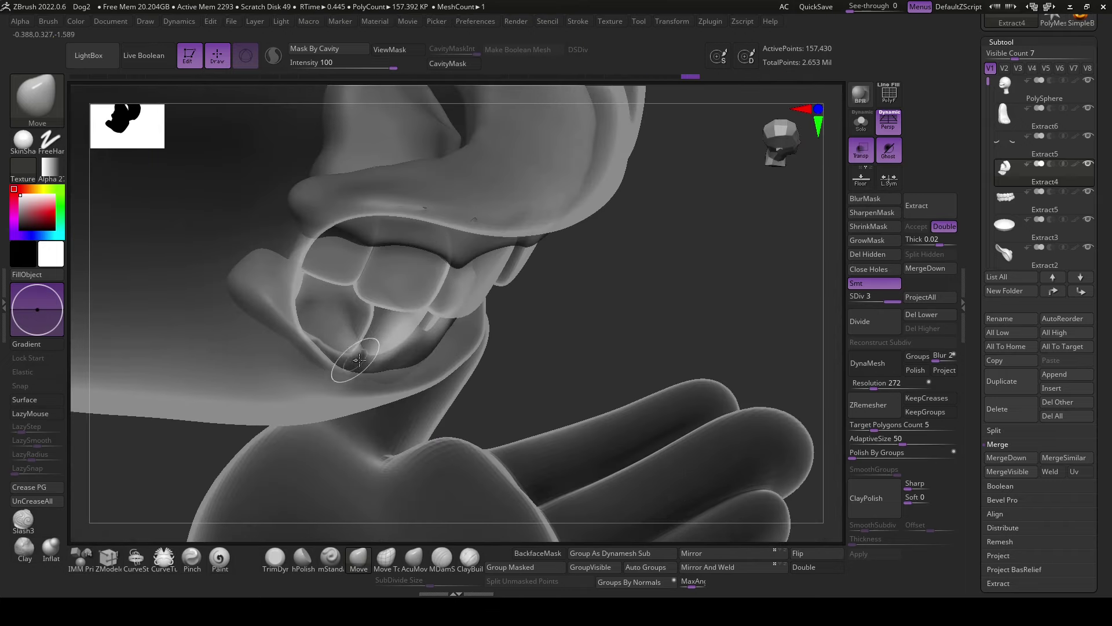
pyautogui.moveTo(351, 348)
pyautogui.keyDown('shift'); pyautogui.mouseDown(button='right')
pyautogui.moveTo(428, 379)
pyautogui.moveTo(436, 333)
pyautogui.mouseUp(button='right'); pyautogui.keyUp('shift')
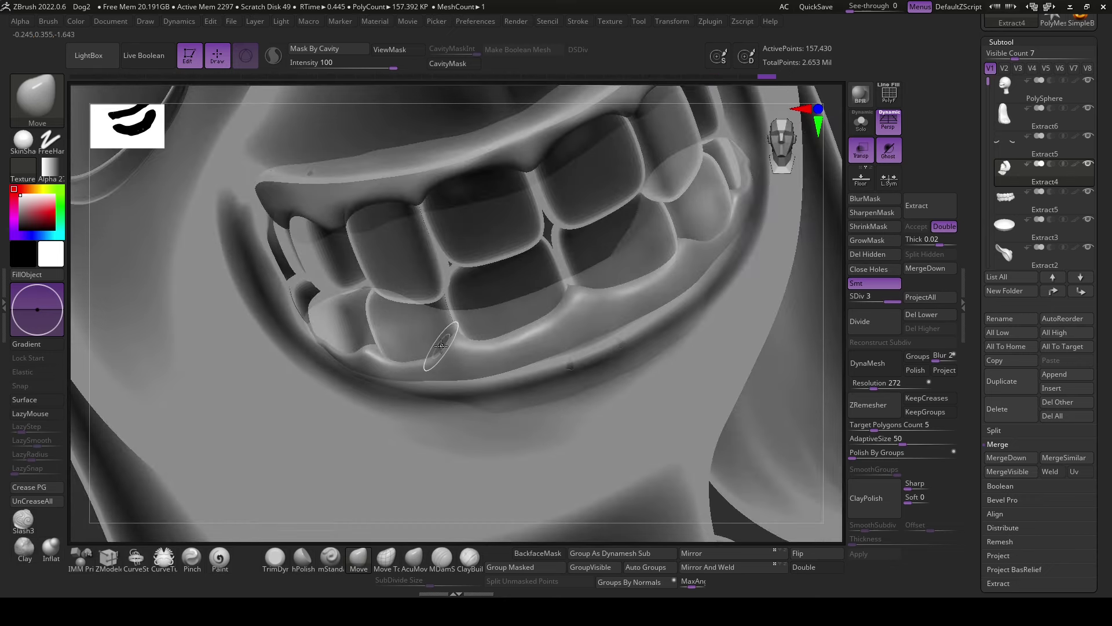
pyautogui.moveTo(765, 411); pyautogui.dragTo(687, 368, button='right')
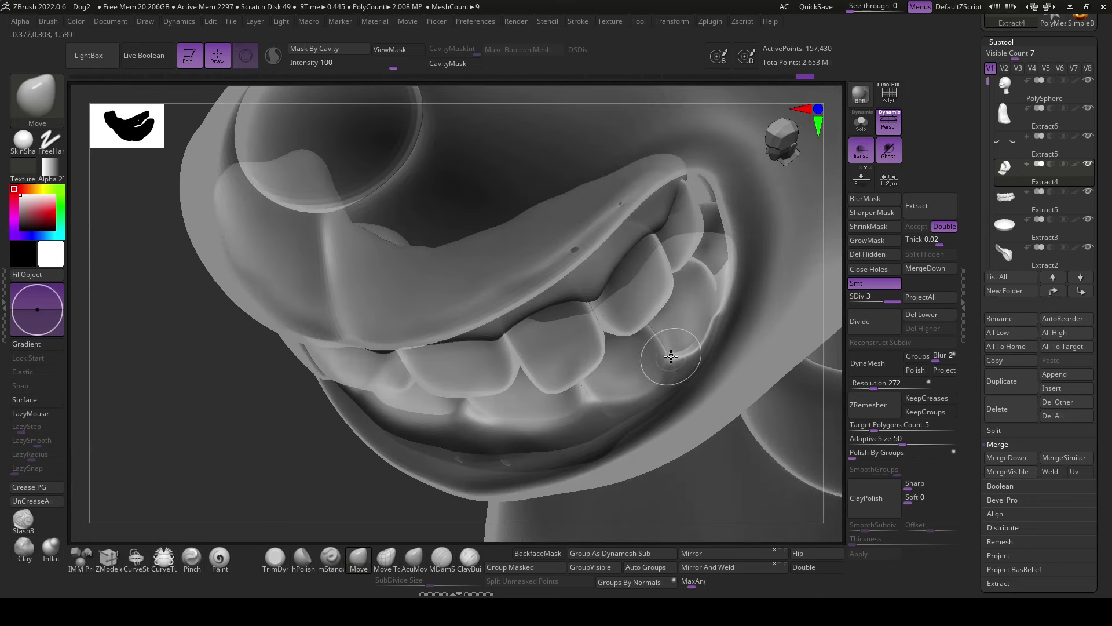
pyautogui.moveTo(751, 404); pyautogui.dragTo(769, 393, button='right')
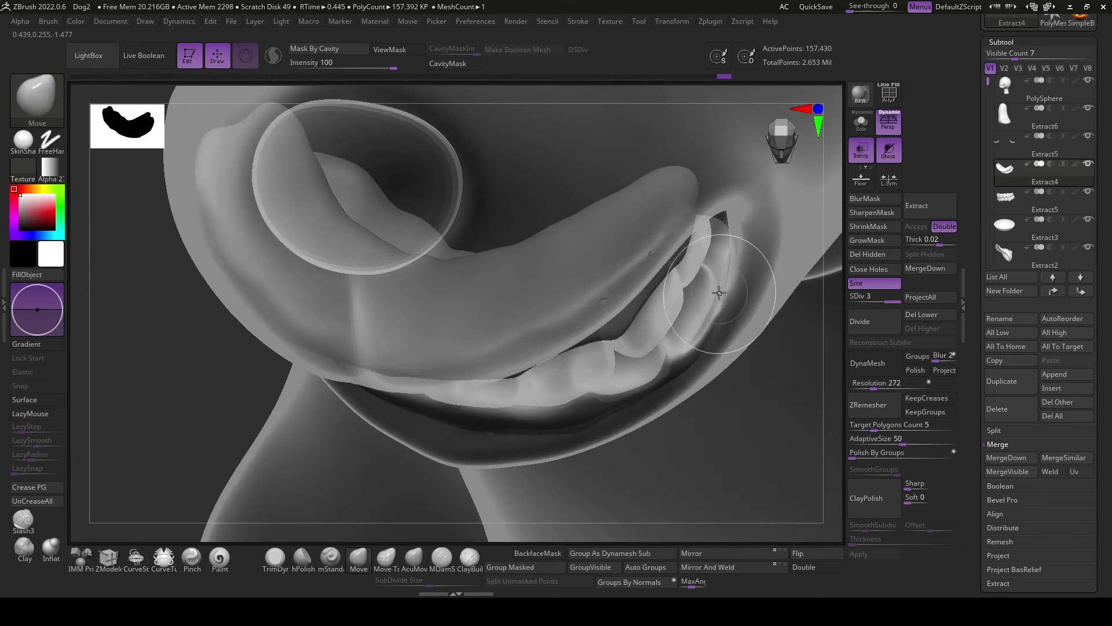
pyautogui.moveTo(764, 432); pyautogui.dragTo(712, 322, button='right')
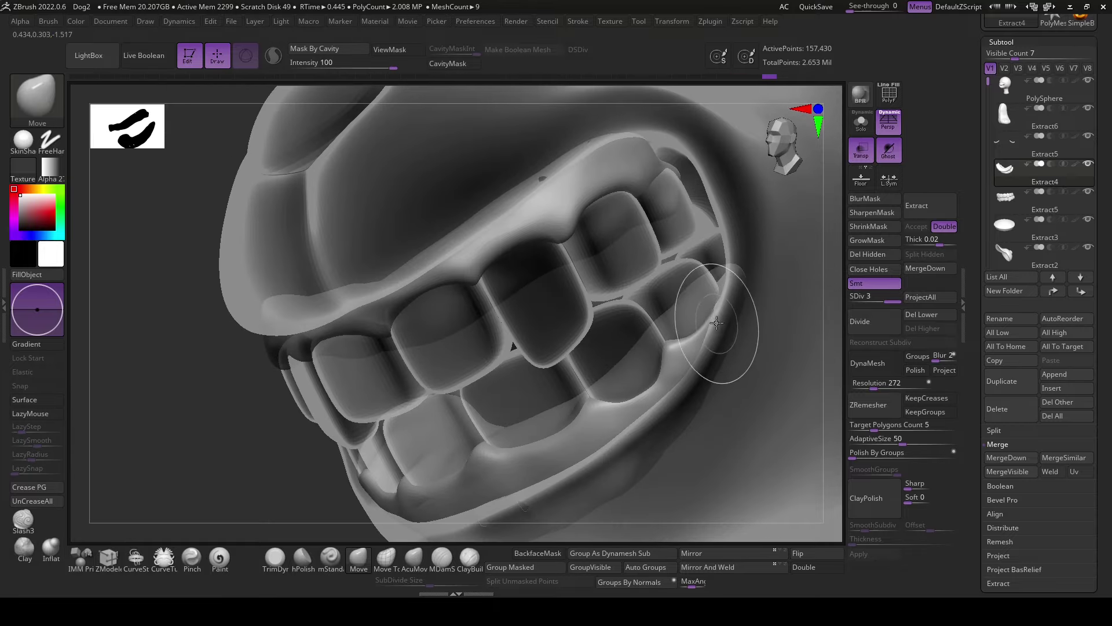
pyautogui.keyDown('alt'); pyautogui.click(724, 309); pyautogui.keyUp('alt')
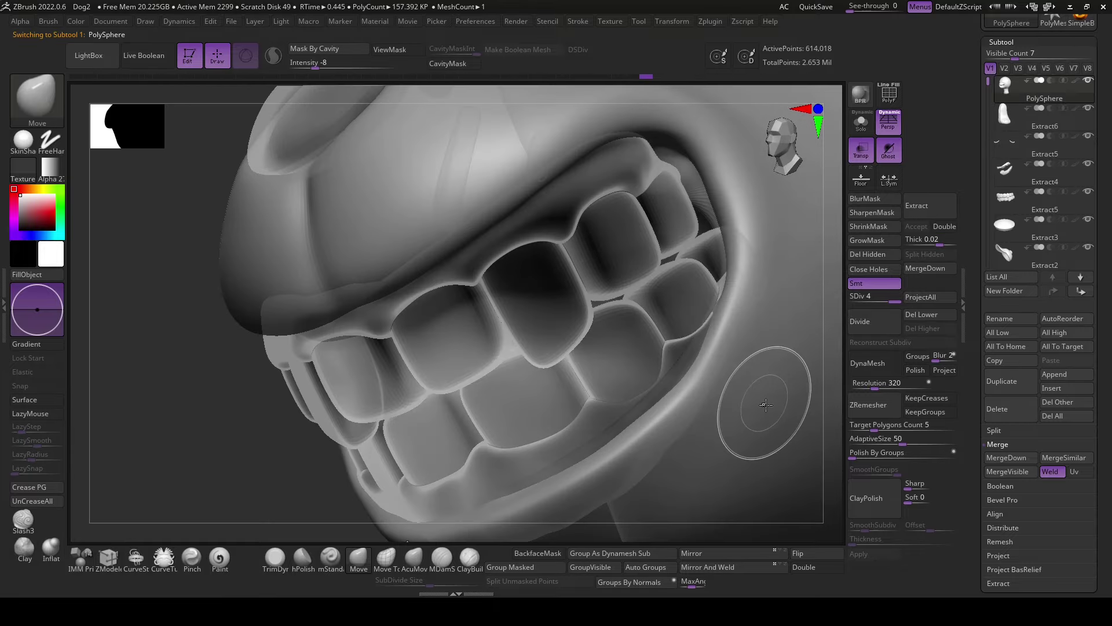
# - Carve an MDamStandard crease into the lip beside the back teeth
pyautogui.click(442, 557)
pyautogui.moveTo(840, 369); pyautogui.dragTo(750, 353, button='right')
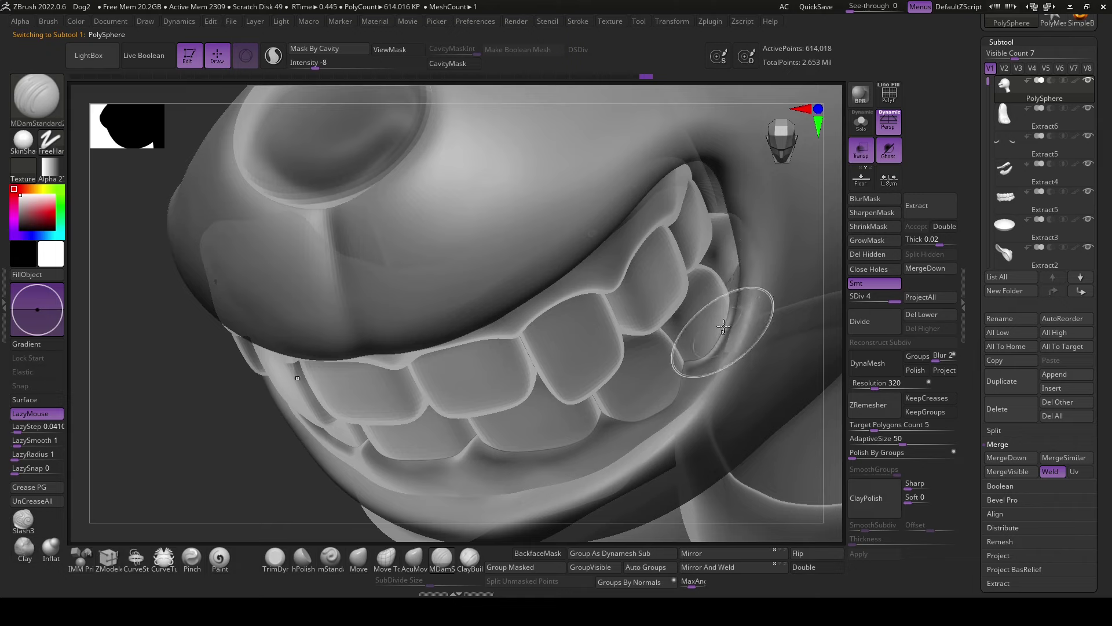
pyautogui.moveTo(722, 331); pyautogui.dragTo(707, 354)
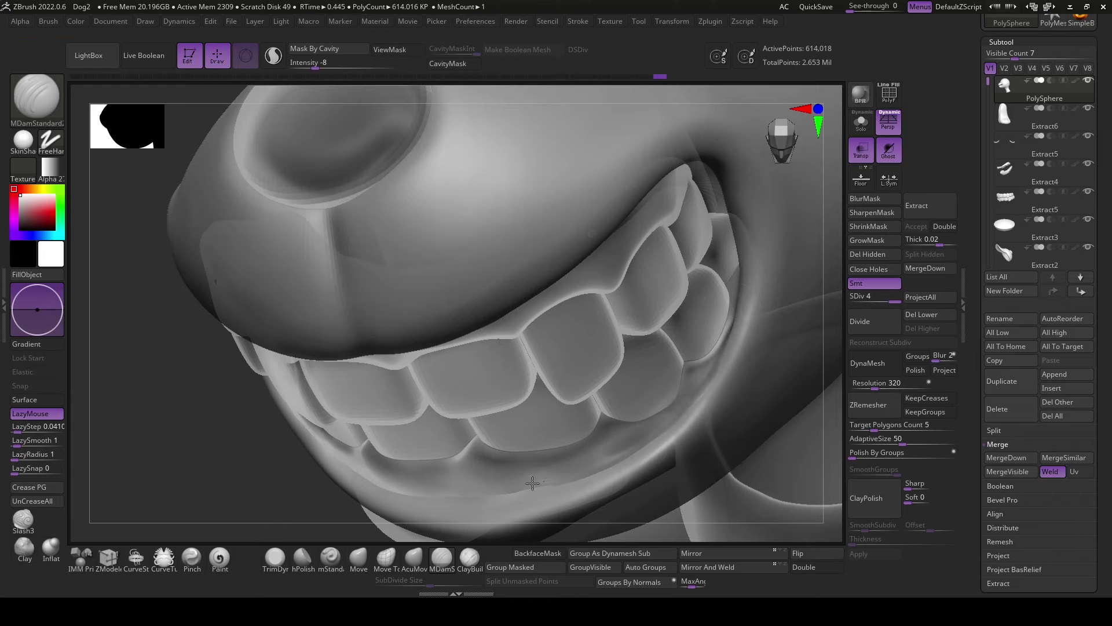
pyautogui.moveTo(298, 509)
pyautogui.mouseDown(button='right')
pyautogui.moveTo(354, 410)
pyautogui.moveTo(707, 365)
pyautogui.moveTo(571, 313)
pyautogui.mouseUp(button='right')
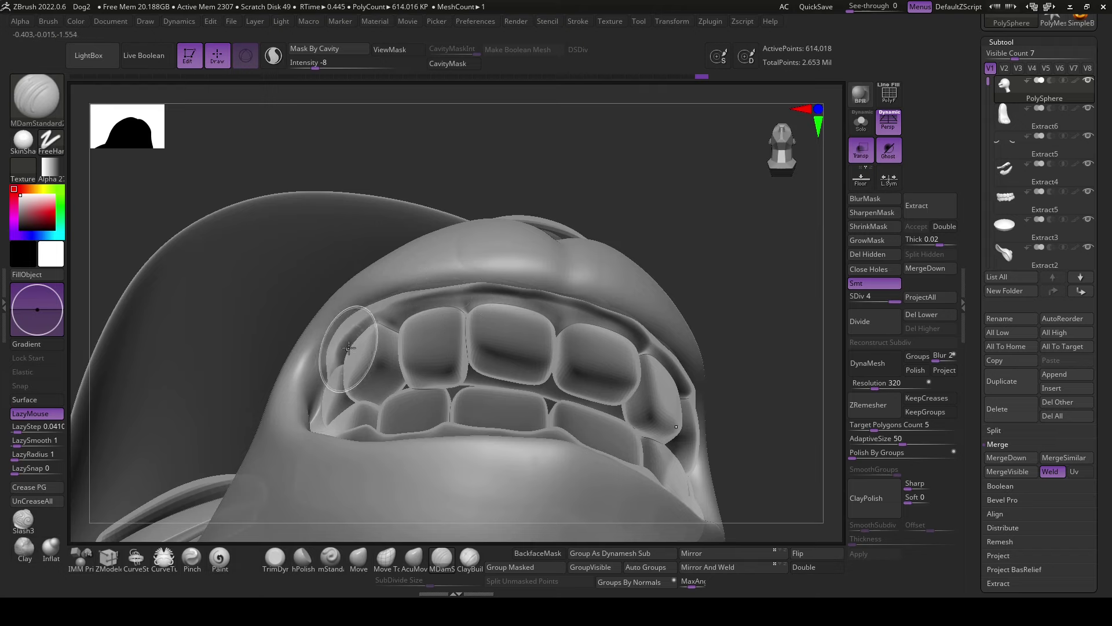
pyautogui.moveTo(349, 348)
pyautogui.keyDown('shift'); pyautogui.mouseDown(button='right')
pyautogui.moveTo(778, 409)
pyautogui.moveTo(724, 405)
pyautogui.moveTo(688, 463)
pyautogui.moveTo(730, 476)
pyautogui.moveTo(597, 435)
pyautogui.mouseUp(button='right'); pyautogui.keyUp('shift')
# - Frame the whole dog, turn off Transp, and select the hands with ClayBuildup
pyautogui.press('f')
pyautogui.click(861, 150)
pyautogui.keyDown('alt'); pyautogui.click(613, 443); pyautogui.keyUp('alt')
pyautogui.click(469, 557)
# - Zoom in on the raised open hand and begin Shift-smoothing its fingers
pyautogui.press('space')
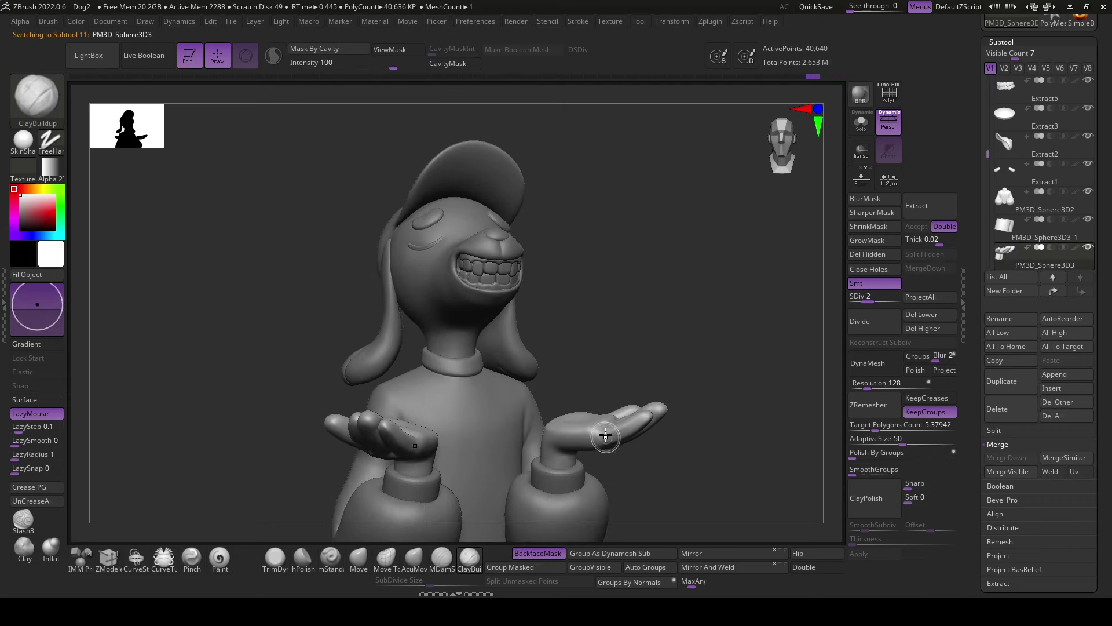
pyautogui.keyDown('ctrl'); pyautogui.moveTo(651, 442); pyautogui.dragTo(641, 385, button='right'); pyautogui.keyUp('ctrl')
pyautogui.press('space')
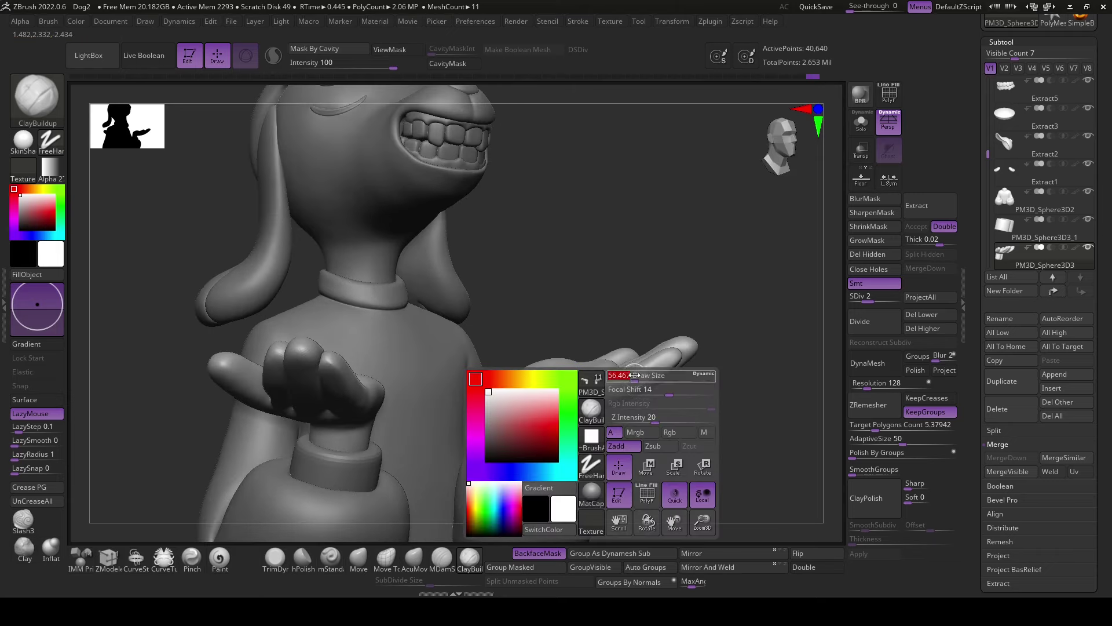
pyautogui.press('shift')
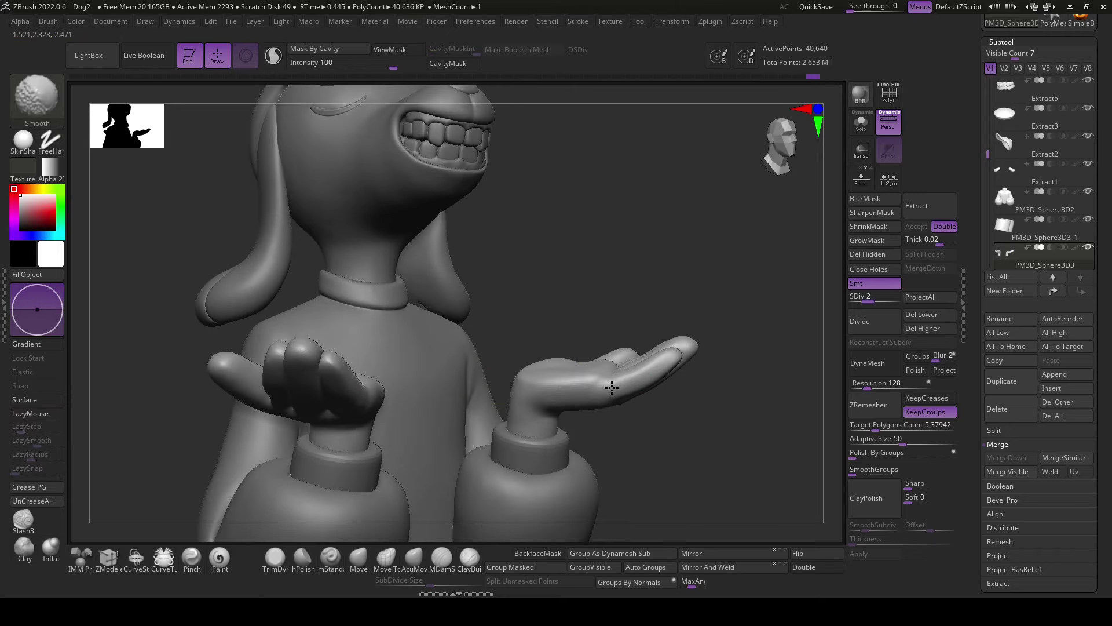
pyautogui.press('shift')
pyautogui.moveTo(783, 437)
pyautogui.mouseDown()
pyautogui.moveTo(583, 386)
pyautogui.moveTo(703, 455)
pyautogui.moveTo(634, 346)
pyautogui.mouseUp()
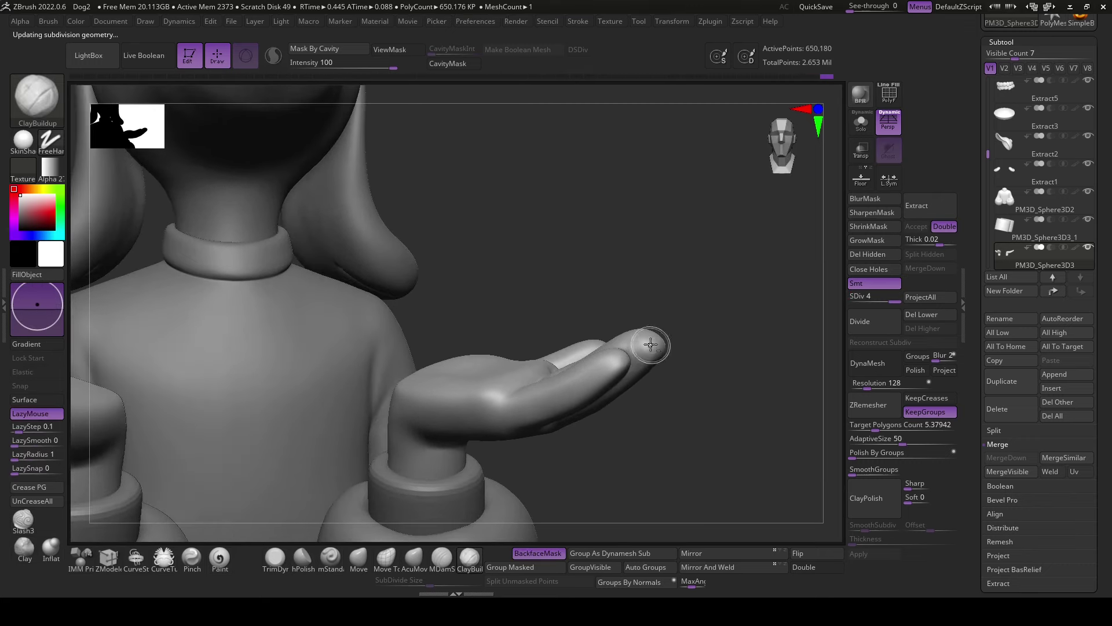
# - Smooth the fingers while viewing the hand from lower and side angles
pyautogui.press('shift')
pyautogui.moveTo(656, 332)
pyautogui.mouseDown()
pyautogui.moveTo(703, 415)
pyautogui.moveTo(611, 348)
pyautogui.mouseUp()
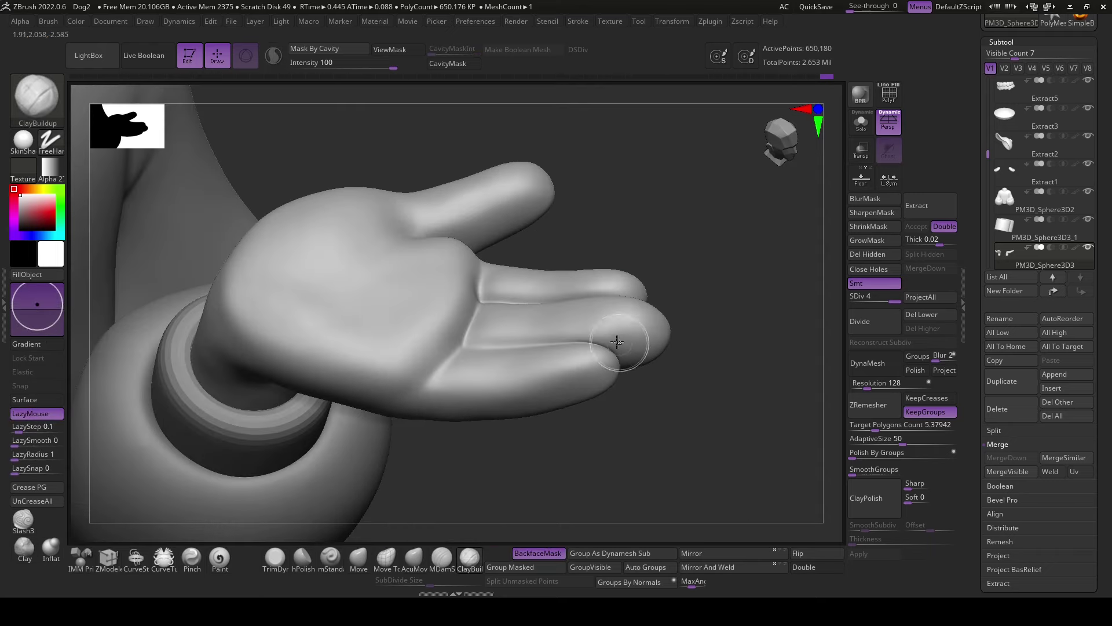
pyautogui.moveTo(717, 450); pyautogui.dragTo(612, 338)
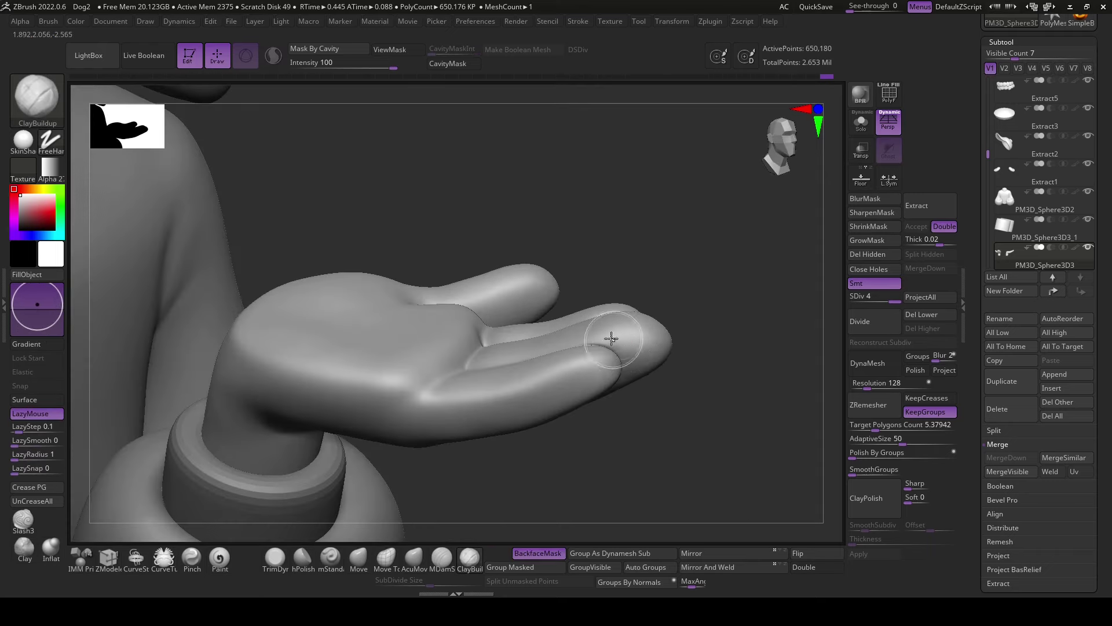
pyautogui.moveTo(706, 431); pyautogui.dragTo(639, 375)
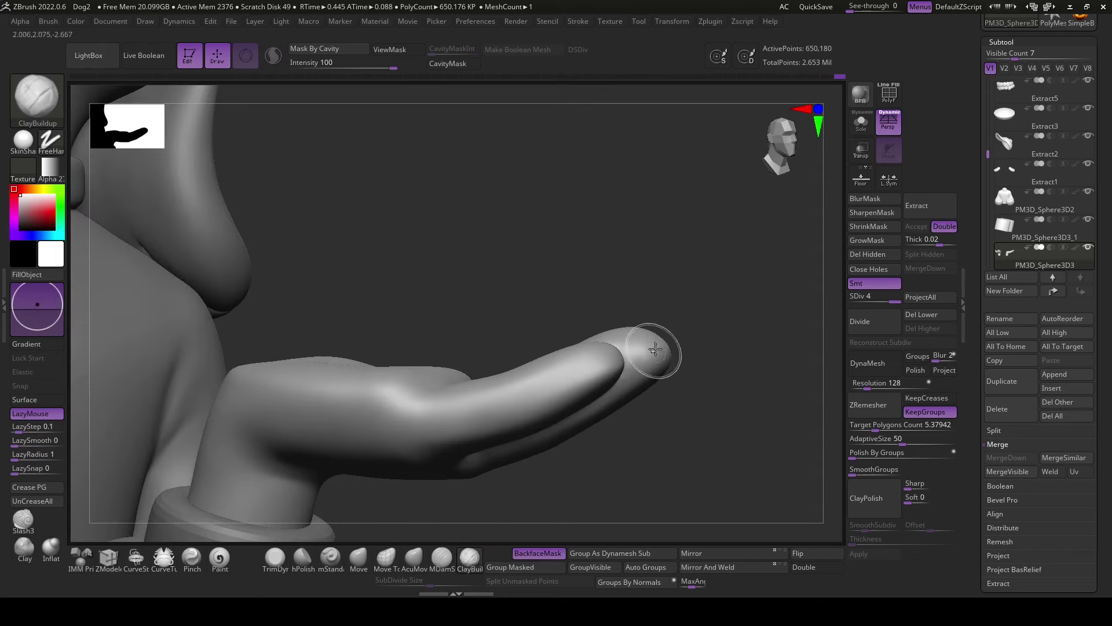
pyautogui.moveTo(666, 311)
pyautogui.mouseDown()
pyautogui.moveTo(664, 467)
pyautogui.moveTo(552, 455)
pyautogui.moveTo(624, 309)
pyautogui.moveTo(653, 344)
pyautogui.mouseUp()
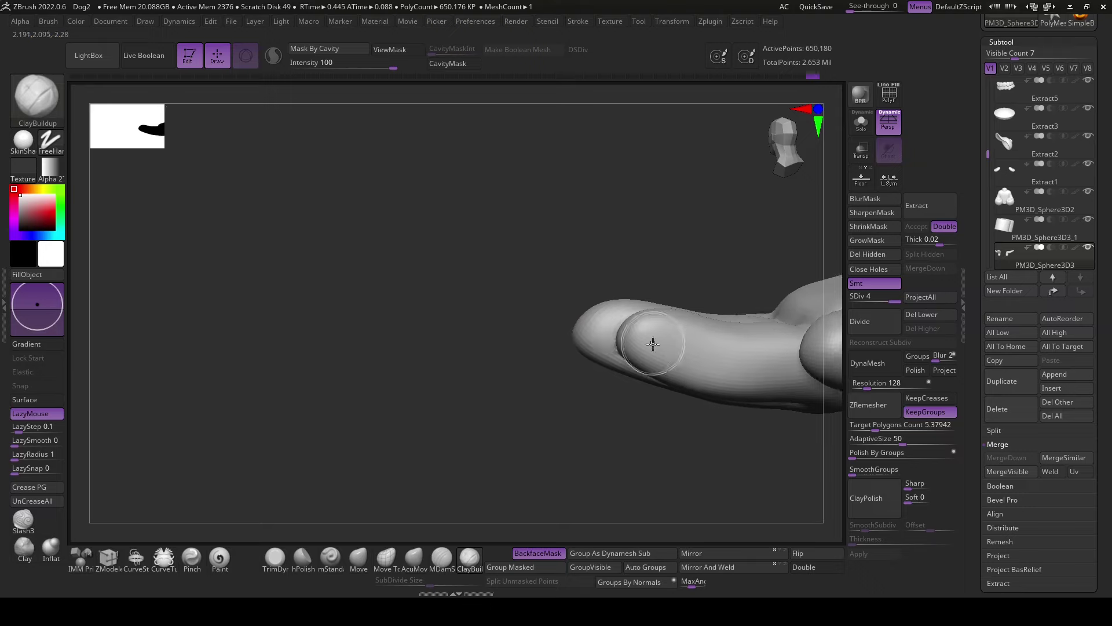
pyautogui.press('shift')
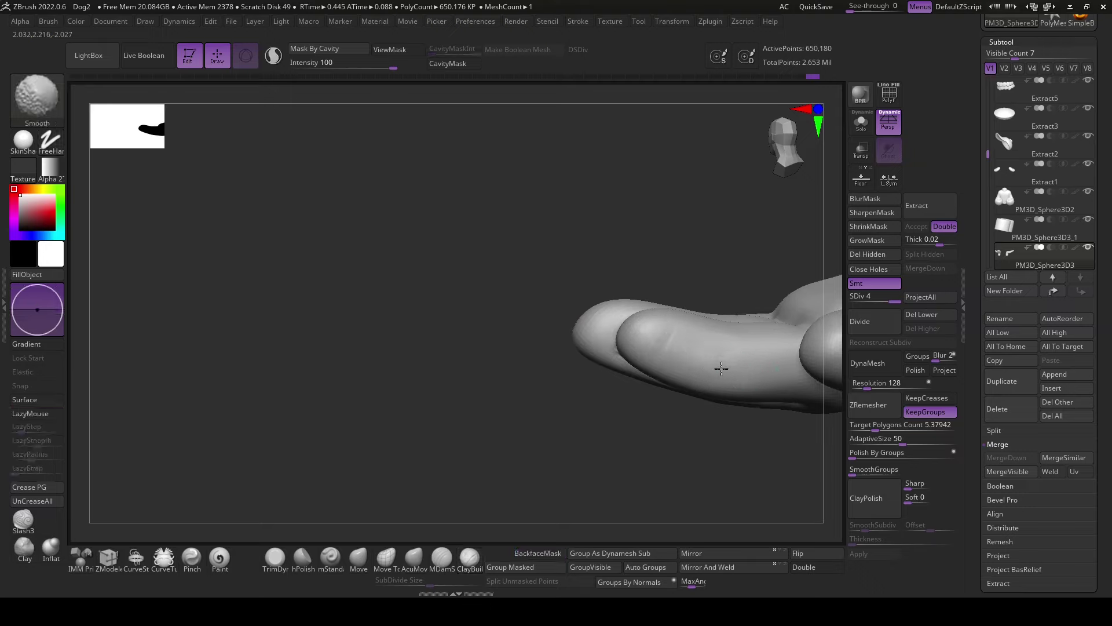
# - Soften the crease between the fingers and refine them with a sharper sculpt brush
pyautogui.moveTo(680, 472); pyautogui.dragTo(645, 380)
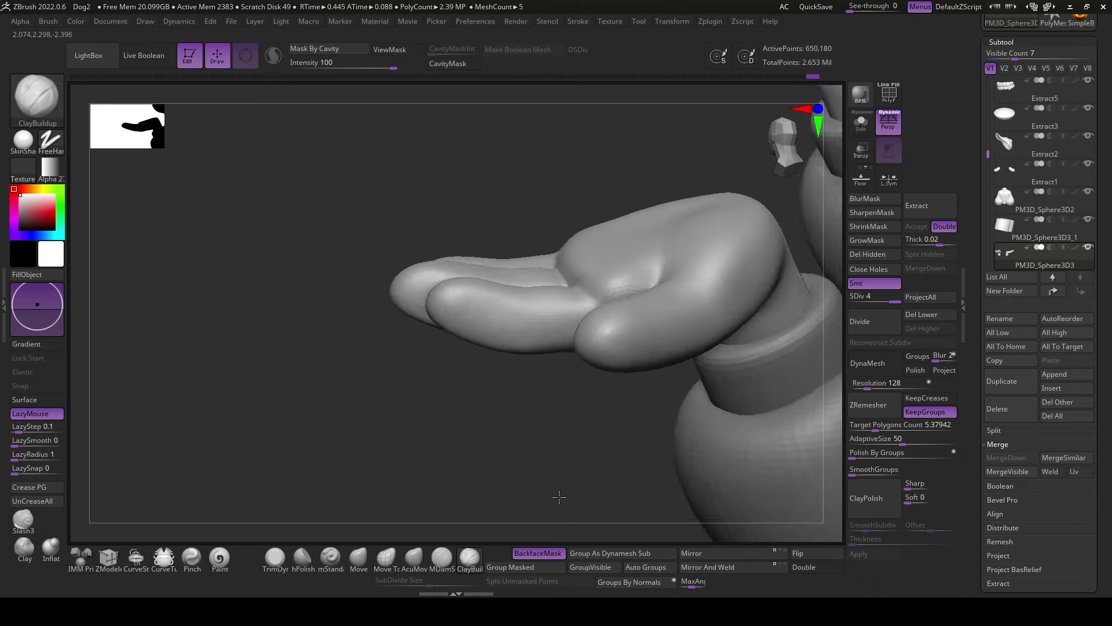
pyautogui.moveTo(542, 467); pyautogui.dragTo(536, 364)
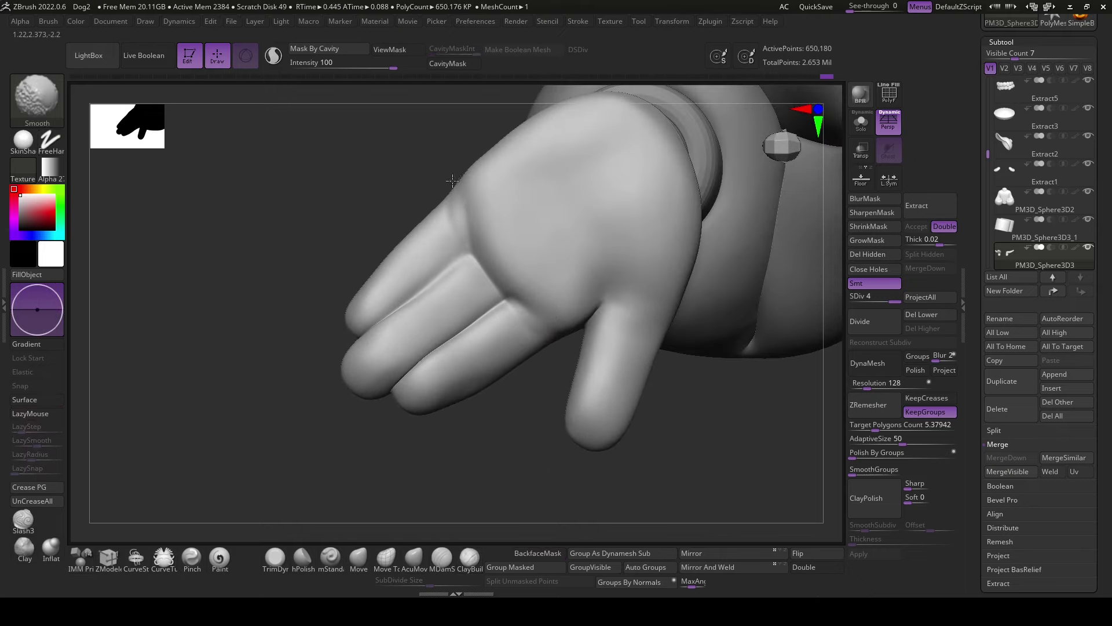
pyautogui.keyDown('shift'); pyautogui.moveTo(509, 310); pyautogui.dragTo(478, 264); pyautogui.keyUp('shift')
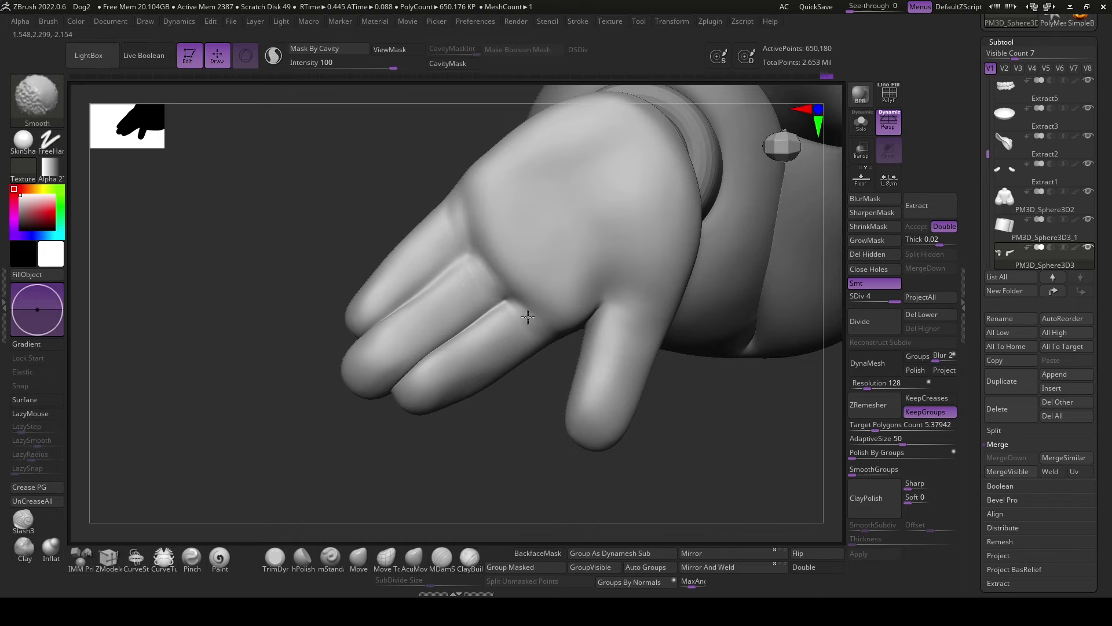
pyautogui.moveTo(499, 479); pyautogui.dragTo(458, 510)
pyautogui.click(443, 556)
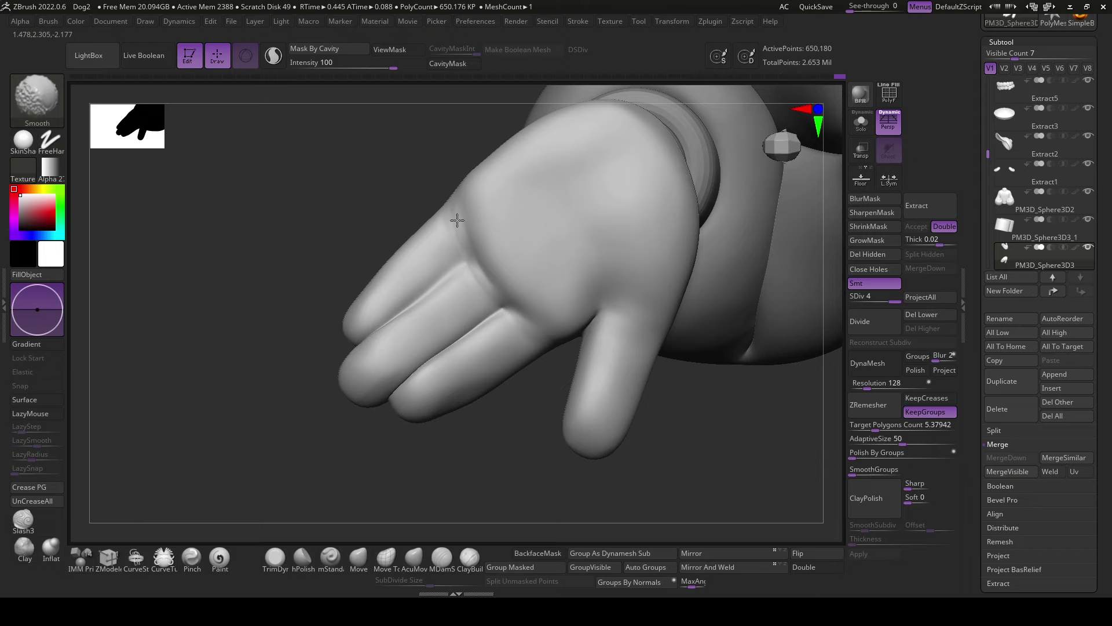
pyautogui.moveTo(511, 460)
pyautogui.mouseDown()
pyautogui.moveTo(534, 506)
pyautogui.moveTo(566, 447)
pyautogui.moveTo(613, 425)
pyautogui.moveTo(686, 415)
pyautogui.moveTo(707, 450)
pyautogui.moveTo(770, 446)
pyautogui.moveTo(708, 469)
pyautogui.moveTo(777, 455)
pyautogui.moveTo(740, 452)
pyautogui.moveTo(763, 444)
pyautogui.mouseUp()
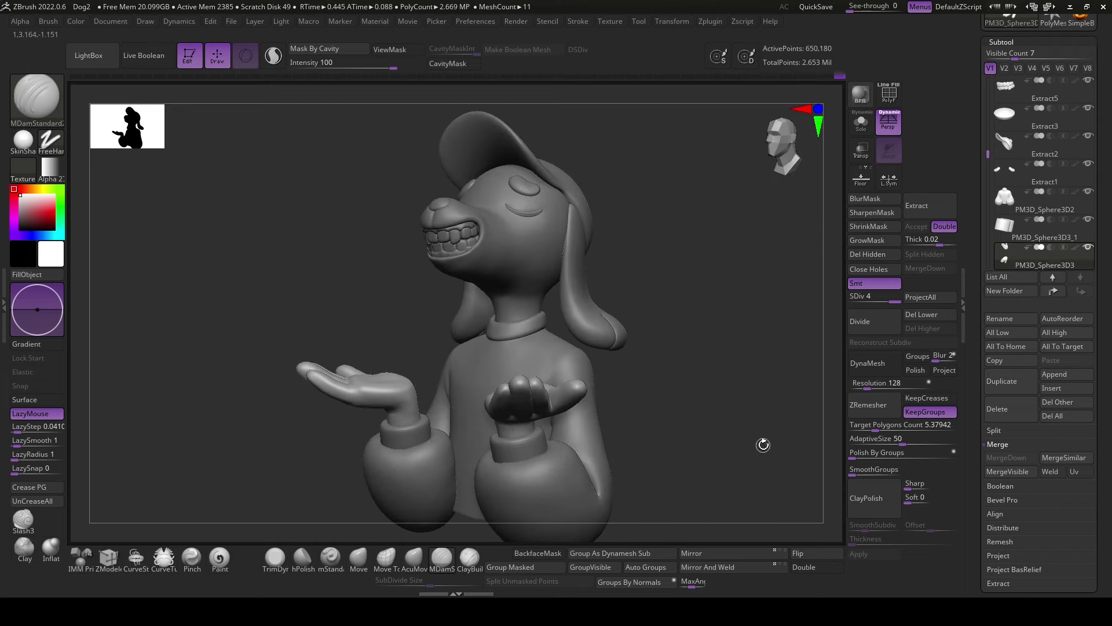
# - Select the collar subtool and frame it in a three-quarter view for smoothing
pyautogui.click(413, 558)
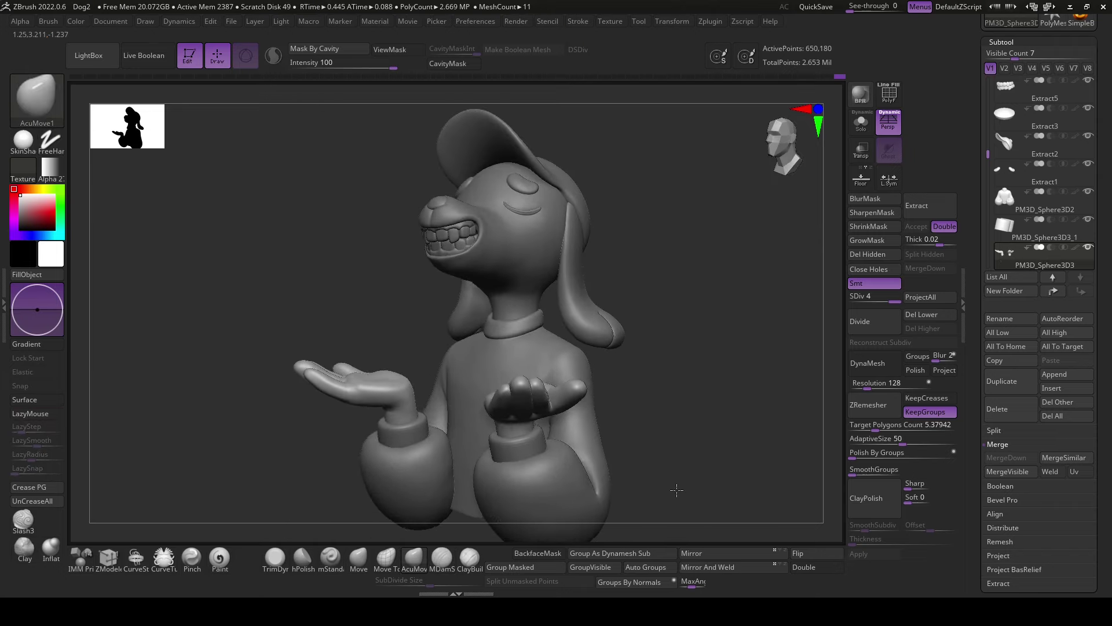
pyautogui.moveTo(704, 472)
pyautogui.mouseDown()
pyautogui.moveTo(666, 490)
pyautogui.moveTo(649, 348)
pyautogui.moveTo(592, 357)
pyautogui.mouseUp()
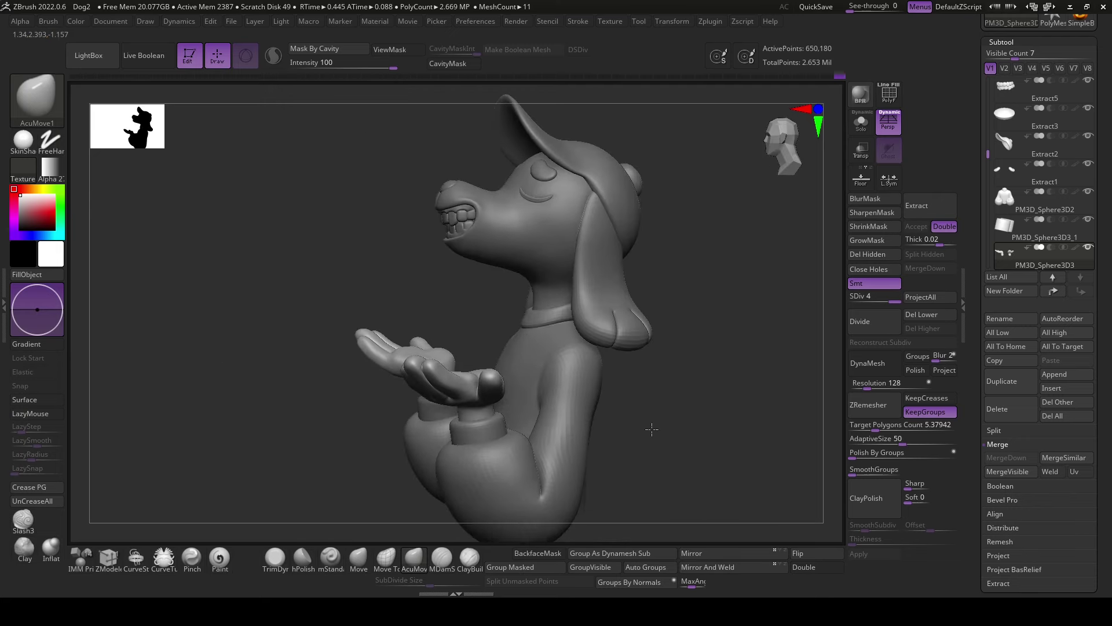
pyautogui.keyDown('alt'); pyautogui.moveTo(754, 492); pyautogui.dragTo(765, 449); pyautogui.keyUp('alt')
pyautogui.press('space')
pyautogui.keyDown('alt'); pyautogui.click(590, 295); pyautogui.keyUp('alt')
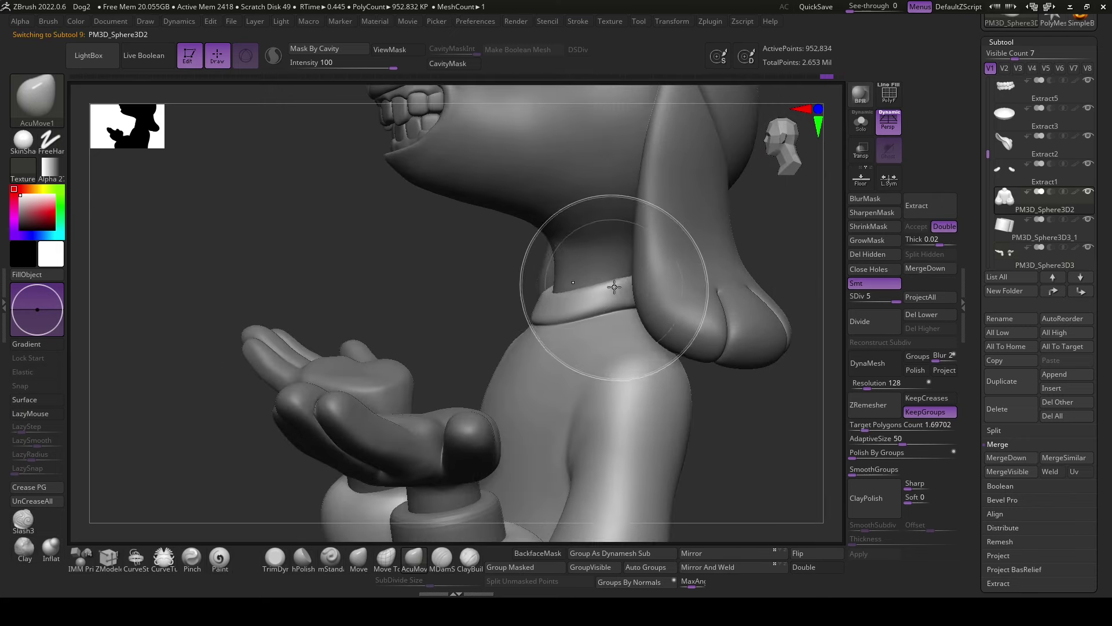
pyautogui.moveTo(591, 289)
pyautogui.mouseDown()
pyautogui.moveTo(667, 302)
pyautogui.moveTo(565, 311)
pyautogui.mouseUp()
pyautogui.press('space')
pyautogui.press('shift')
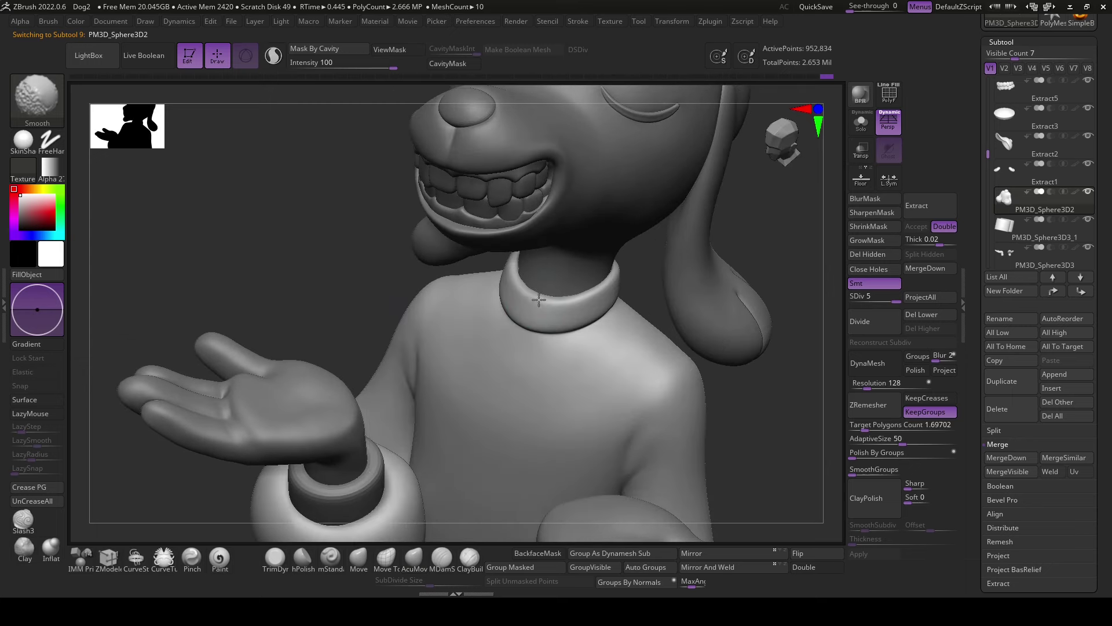
pyautogui.moveTo(627, 313)
pyautogui.keyDown('shift'); pyautogui.mouseDown(button='right')
pyautogui.moveTo(778, 393)
pyautogui.moveTo(774, 418)
pyautogui.moveTo(366, 514)
pyautogui.mouseUp(button='right'); pyautogui.keyUp('shift')
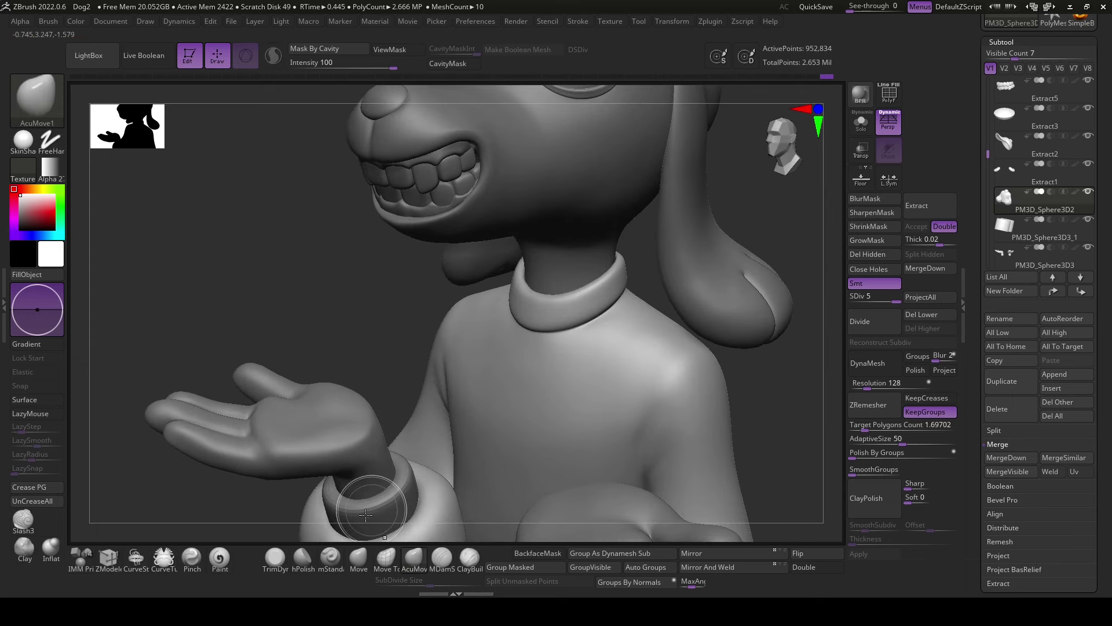
# - Smooth the collar rim with Transp on, then turn Transp off and select the PolySphere head
pyautogui.click(290, 565)
pyautogui.press('space')
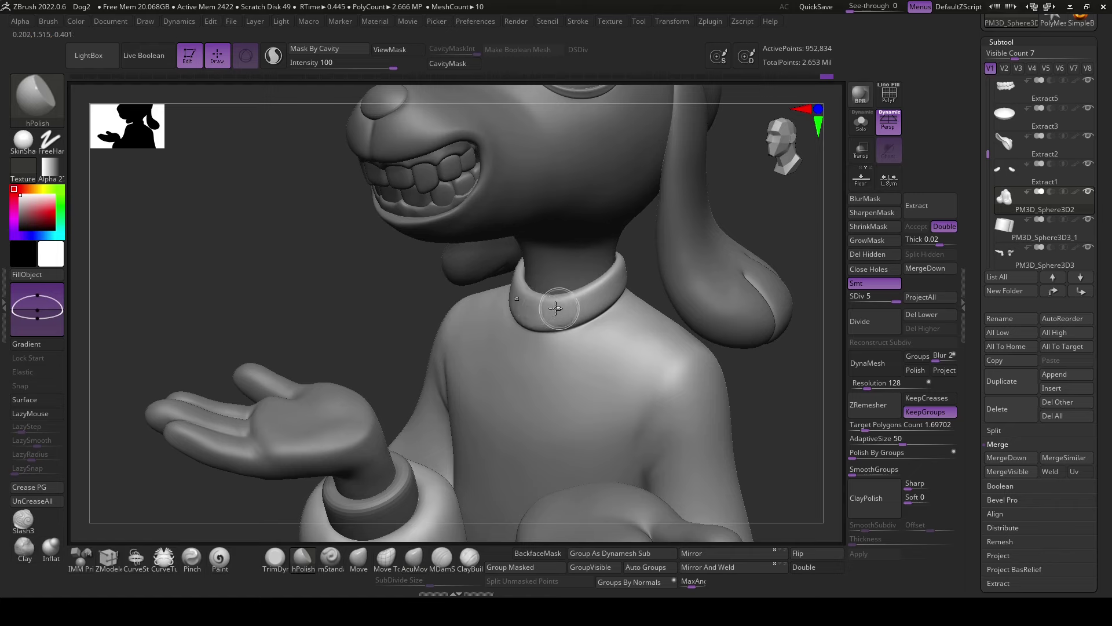
pyautogui.click(861, 150)
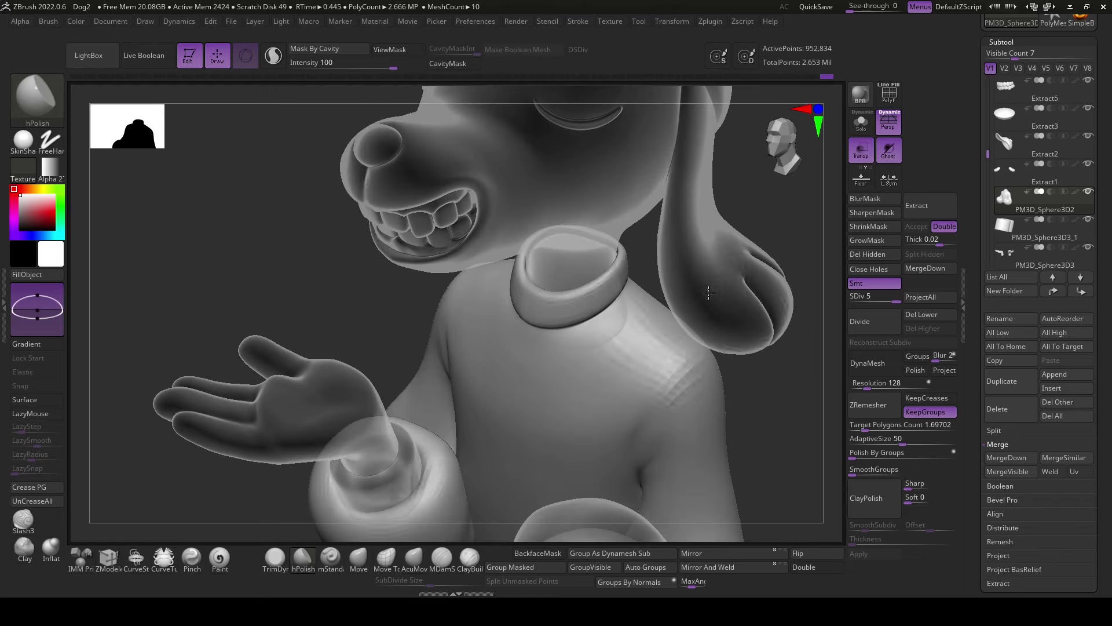
pyautogui.keyDown('ctrl'); pyautogui.moveTo(580, 261); pyautogui.dragTo(608, 323, button='right'); pyautogui.keyUp('ctrl')
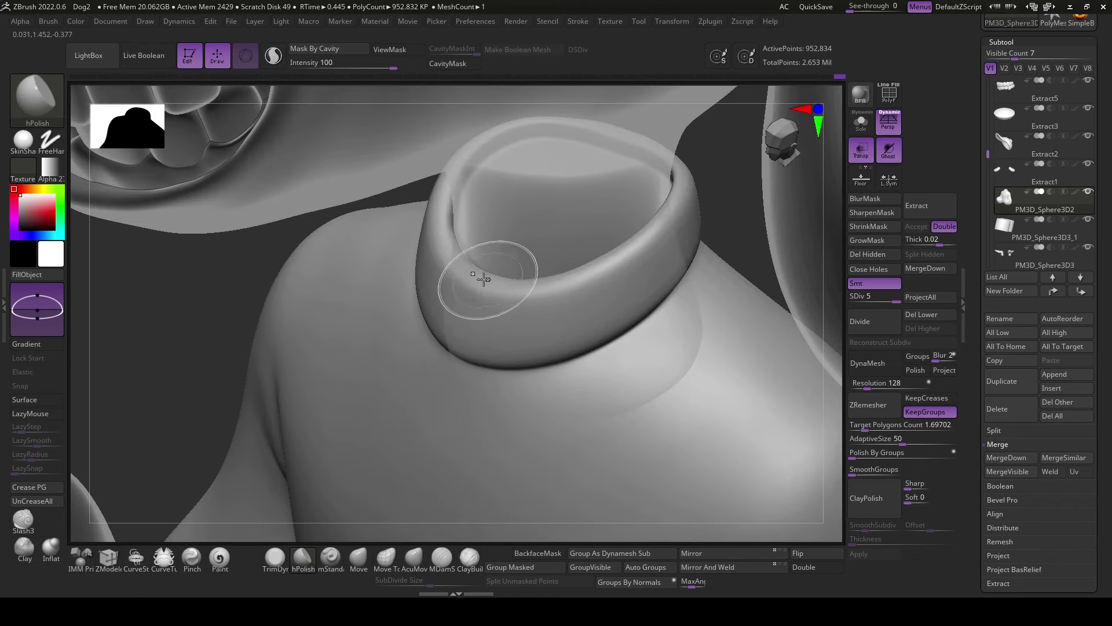
pyautogui.press('shift')
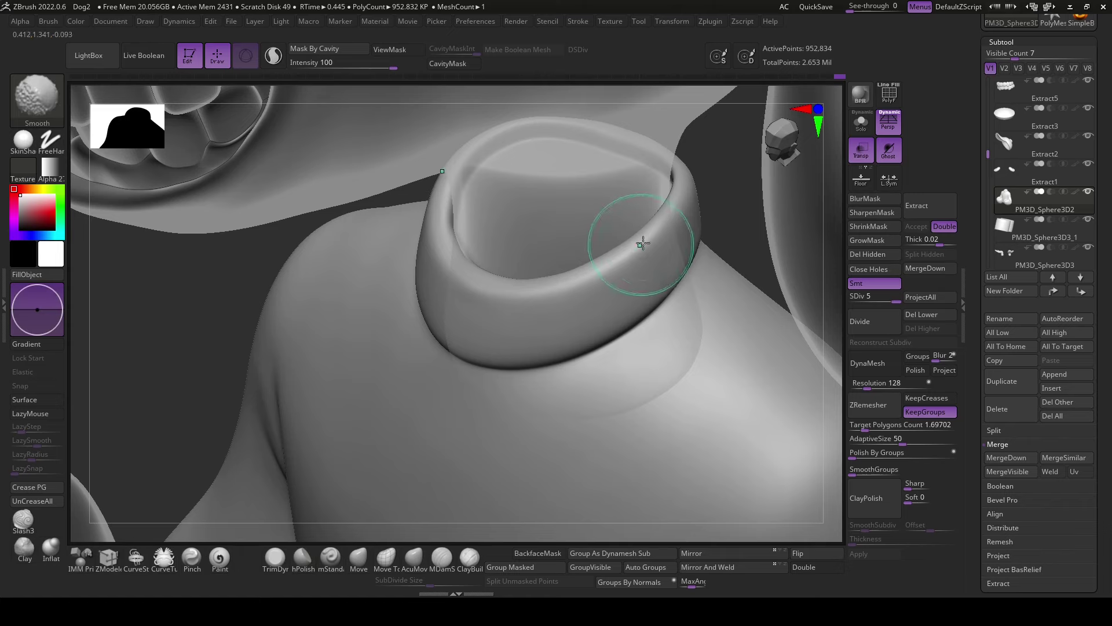
pyautogui.press('f')
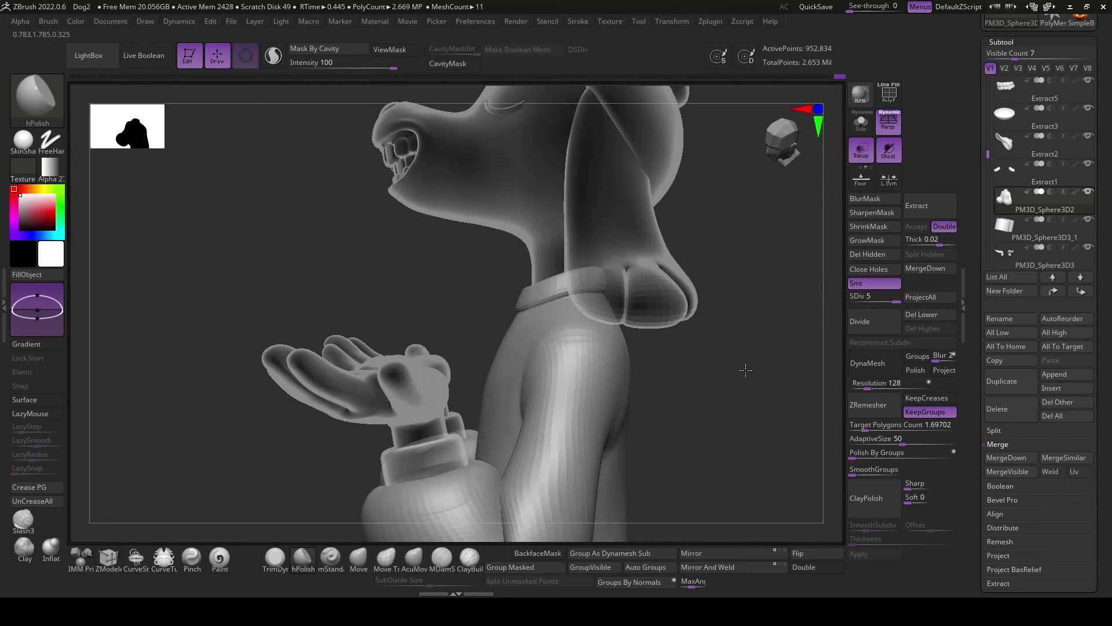
pyautogui.moveTo(720, 385); pyautogui.dragTo(678, 363)
pyautogui.moveTo(476, 224)
pyautogui.mouseDown()
pyautogui.moveTo(452, 311)
pyautogui.moveTo(492, 390)
pyautogui.mouseUp()
pyautogui.click(58, 555)
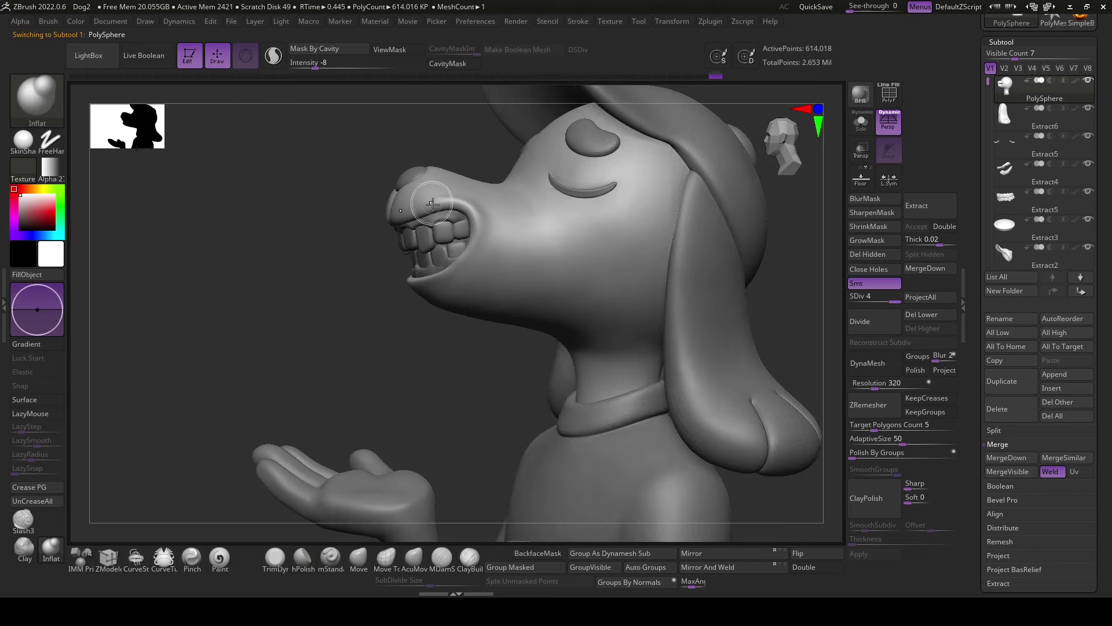
# - Build up the muzzle around the grin with ClayBuildup, Smooth and Inflat
pyautogui.keyDown('shift'); pyautogui.moveTo(417, 367); pyautogui.dragTo(578, 338); pyautogui.keyUp('shift')
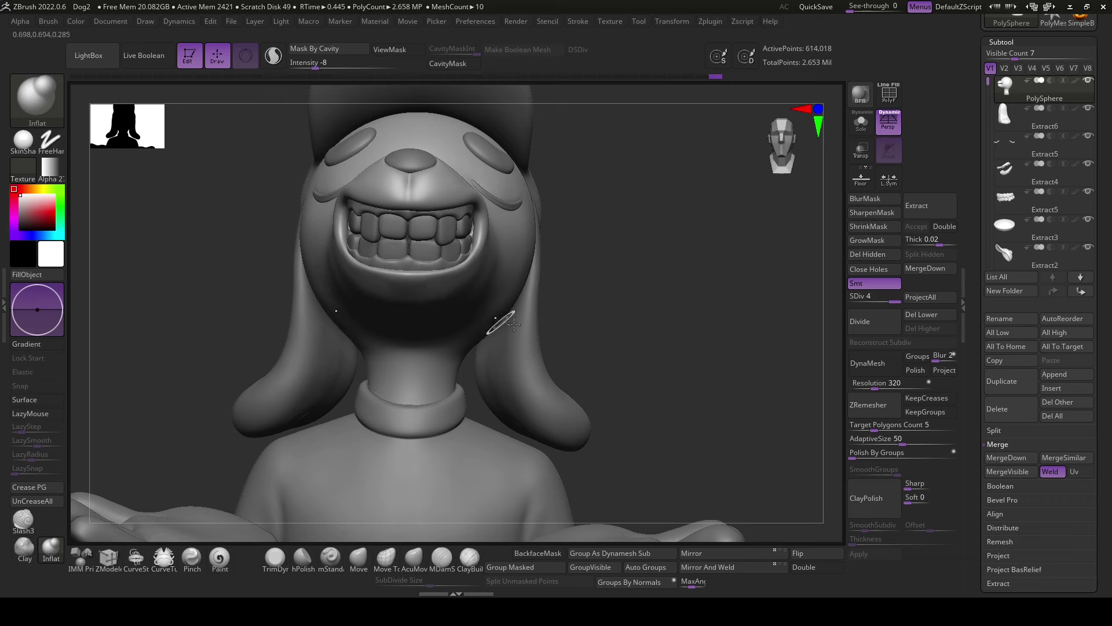
pyautogui.click(468, 567)
pyautogui.moveTo(721, 390); pyautogui.dragTo(410, 324)
pyautogui.press('space')
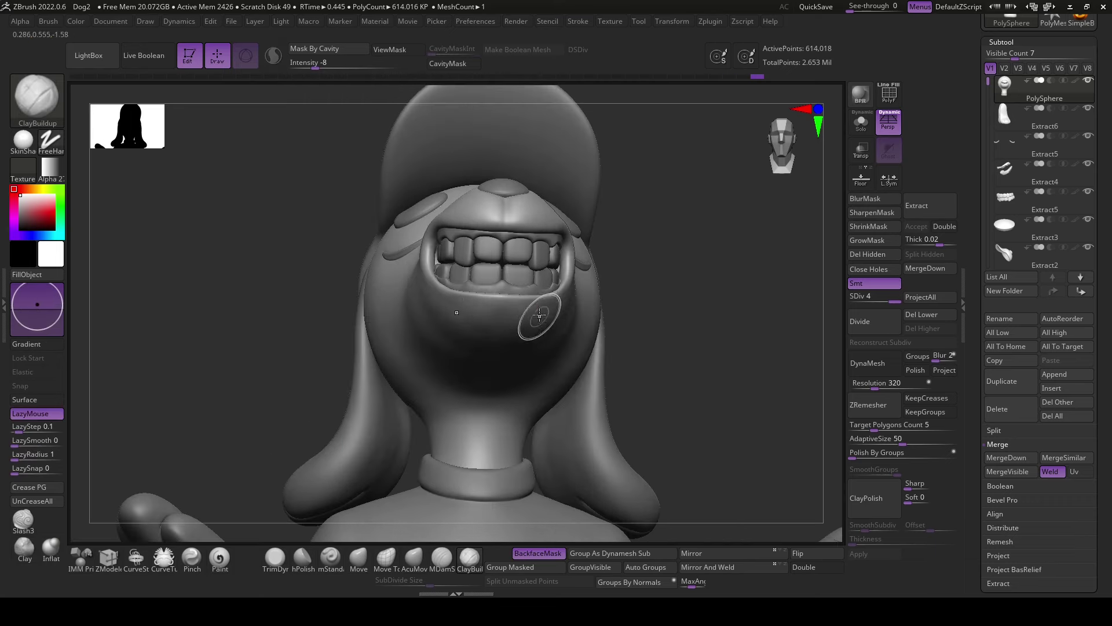
pyautogui.moveTo(539, 313); pyautogui.dragTo(526, 330, button='right')
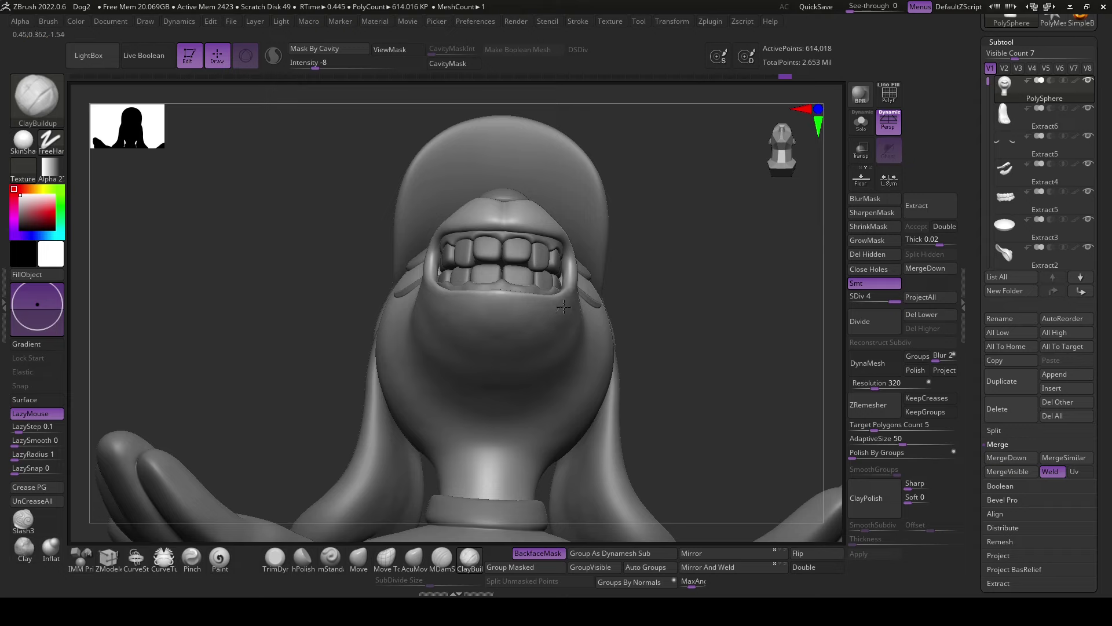
pyautogui.press('shift')
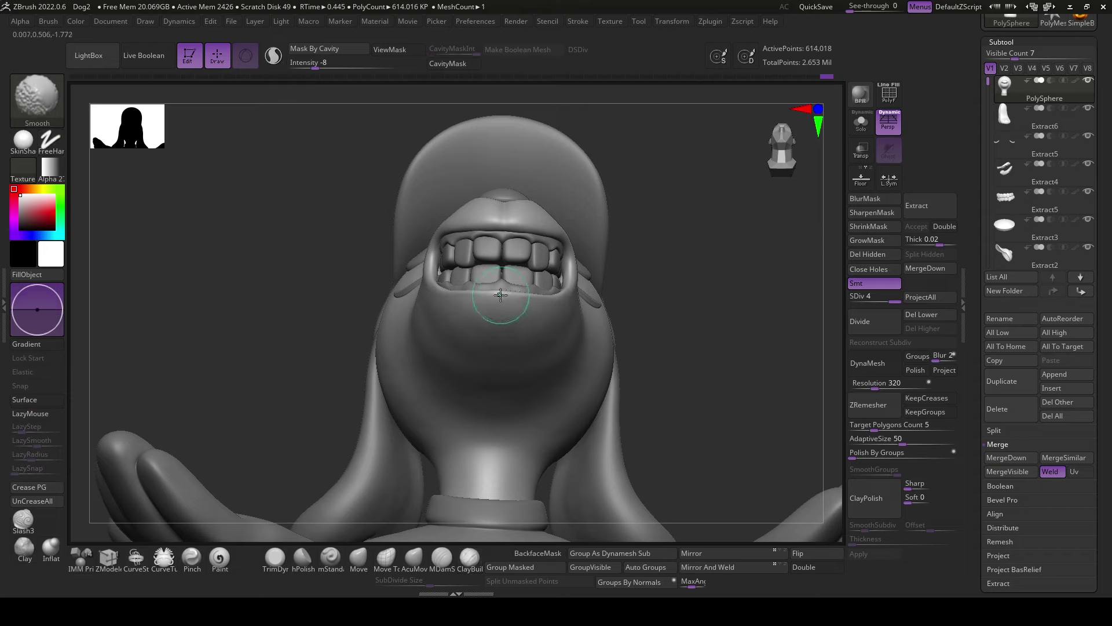
pyautogui.click(51, 548)
pyautogui.press('space')
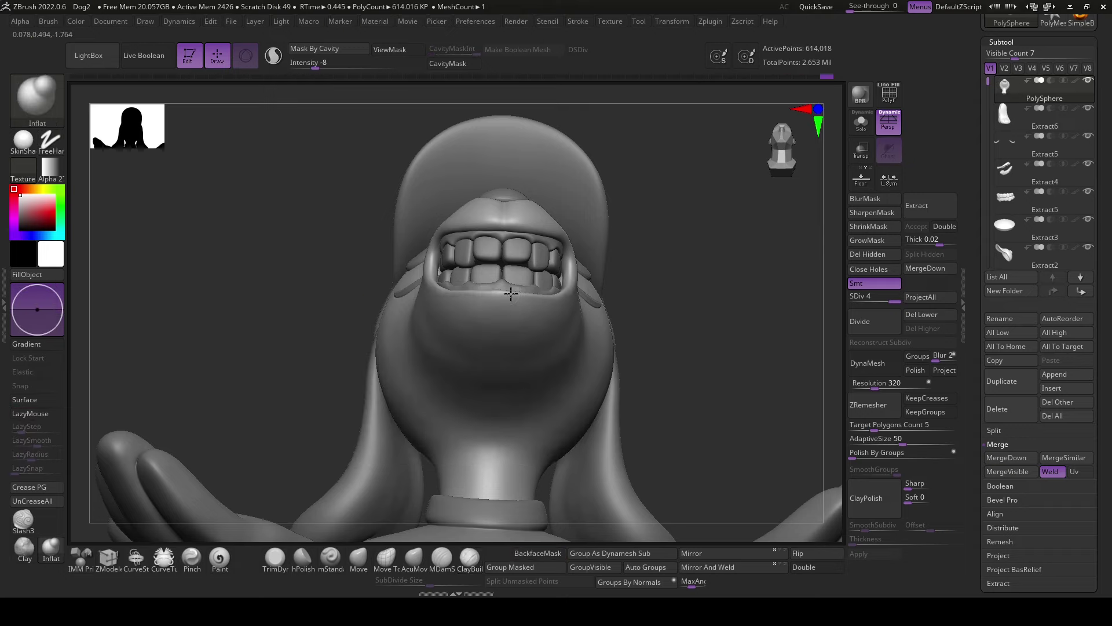
pyautogui.moveTo(538, 296)
pyautogui.mouseDown(button='right')
pyautogui.moveTo(507, 289)
pyautogui.moveTo(765, 350)
pyautogui.moveTo(701, 380)
pyautogui.moveTo(508, 284)
pyautogui.moveTo(633, 331)
pyautogui.mouseUp(button='right')
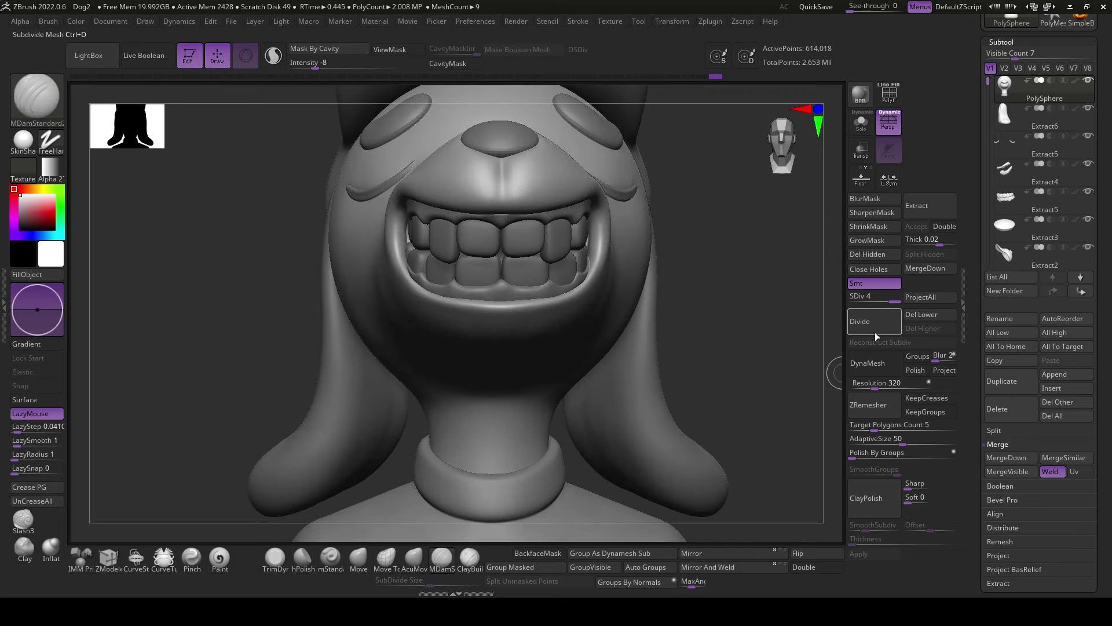
# - Divide the head to SDiv 5, smooth it, and nudge the muzzle with AcuMove
pyautogui.click(874, 322)
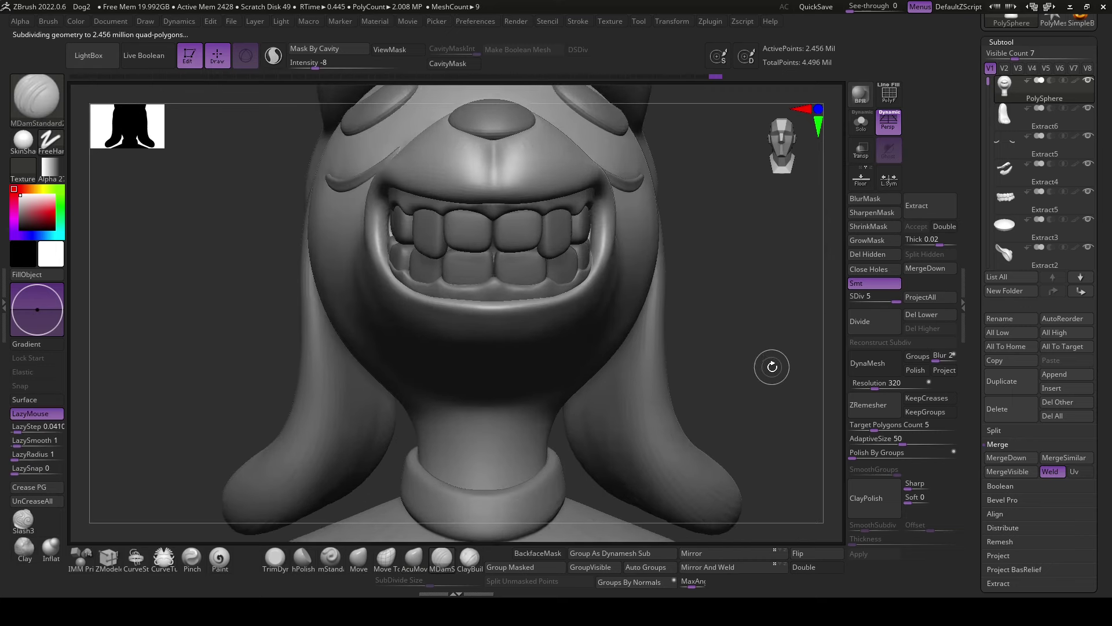
pyautogui.press('shift')
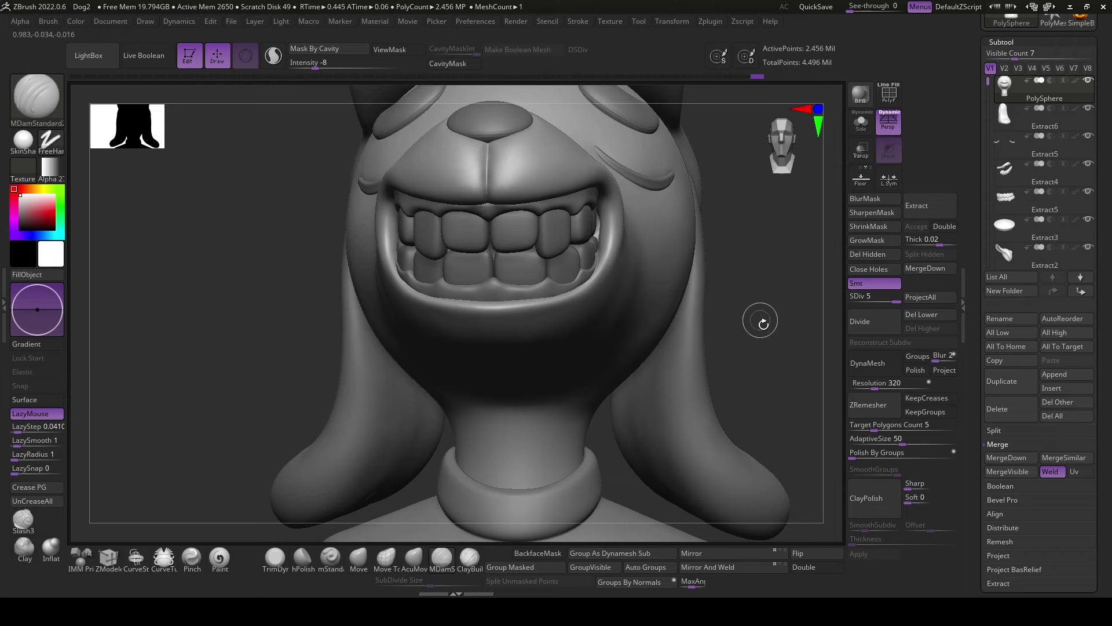
pyautogui.moveTo(762, 323); pyautogui.dragTo(765, 365)
pyautogui.click(414, 557)
pyautogui.press('space')
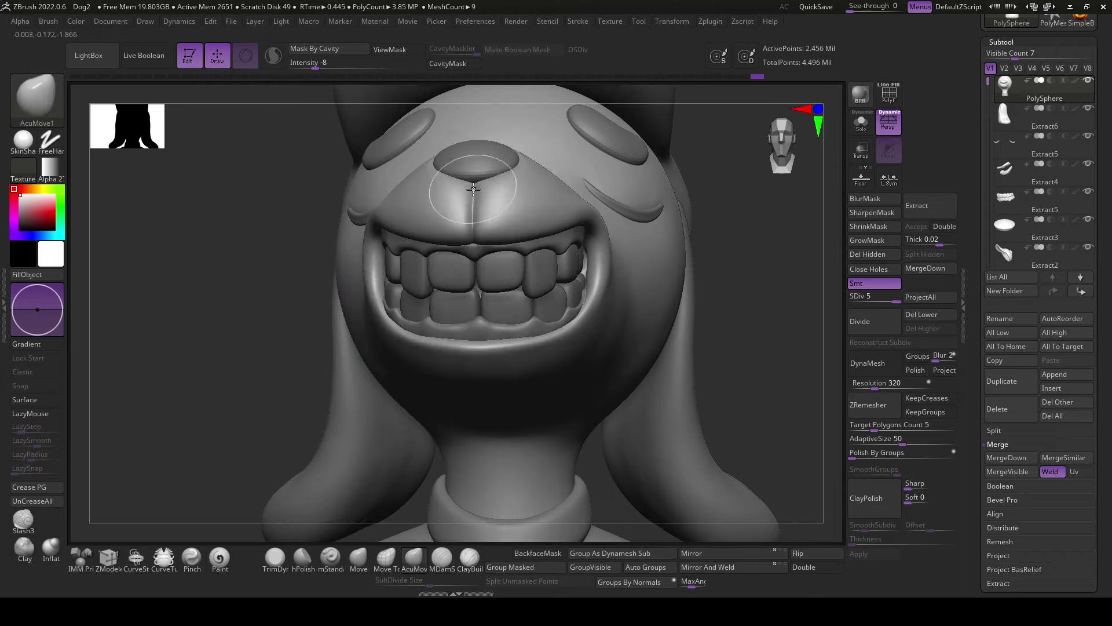
pyautogui.press('space')
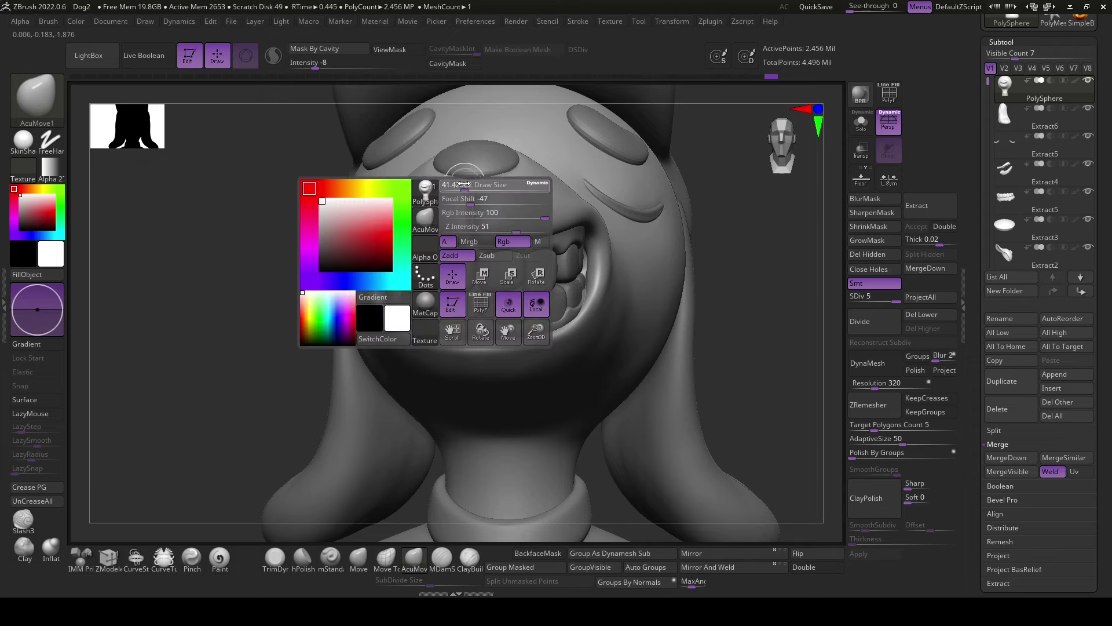
# - Check the head from the side and front, then select the Extract4 subtool
pyautogui.moveTo(493, 180); pyautogui.dragTo(658, 272, button='right')
pyautogui.press('space')
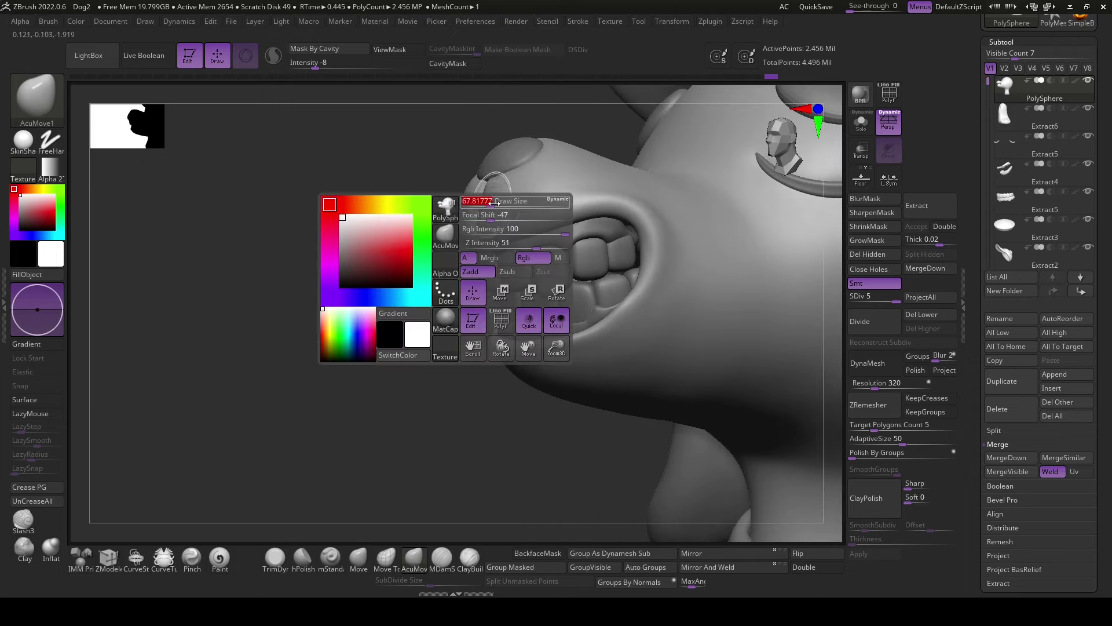
pyautogui.moveTo(417, 328)
pyautogui.mouseDown(button='right')
pyautogui.moveTo(489, 310)
pyautogui.moveTo(755, 330)
pyautogui.moveTo(538, 287)
pyautogui.mouseUp(button='right')
pyautogui.keyDown('alt'); pyautogui.click(489, 311); pyautogui.keyUp('alt')
pyautogui.press('space')
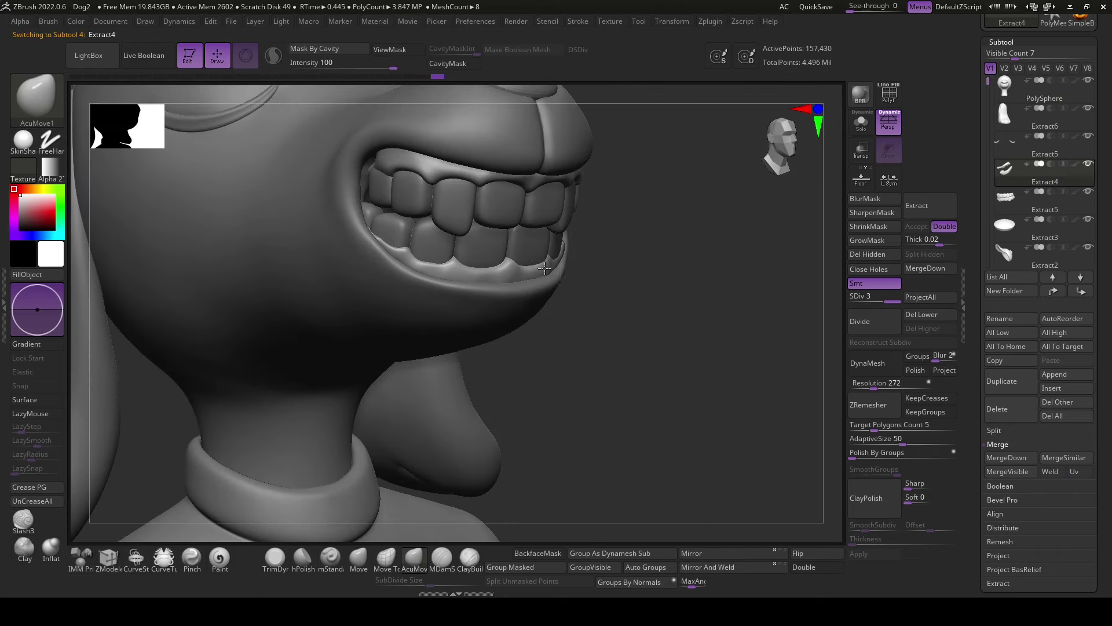
# - Inspect the grinning mouth from low and frontal angles, then select the Extract5 teeth subtool
pyautogui.moveTo(545, 267)
pyautogui.mouseDown(button='right')
pyautogui.moveTo(384, 302)
pyautogui.moveTo(609, 348)
pyautogui.mouseUp(button='right')
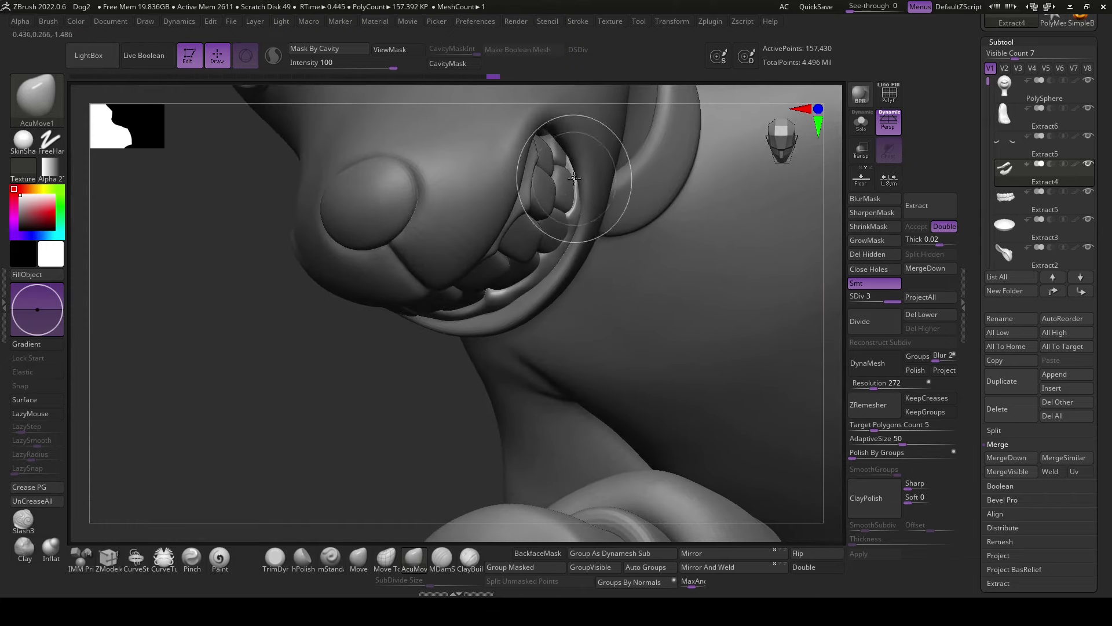
pyautogui.moveTo(574, 178)
pyautogui.mouseDown(button='right')
pyautogui.moveTo(591, 254)
pyautogui.moveTo(694, 442)
pyautogui.mouseUp(button='right')
pyautogui.moveTo(641, 223); pyautogui.dragTo(737, 382, button='right')
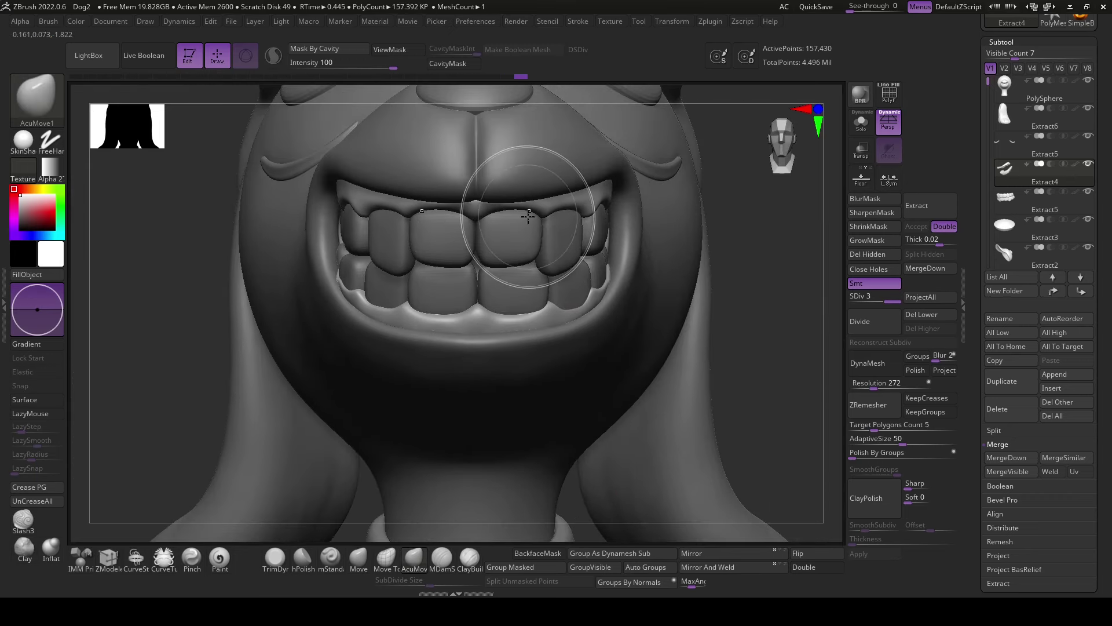
pyautogui.moveTo(586, 213)
pyautogui.mouseDown(button='right')
pyautogui.moveTo(732, 293)
pyautogui.moveTo(670, 226)
pyautogui.moveTo(576, 203)
pyautogui.moveTo(700, 348)
pyautogui.moveTo(727, 390)
pyautogui.moveTo(708, 405)
pyautogui.moveTo(686, 375)
pyautogui.moveTo(721, 389)
pyautogui.moveTo(697, 368)
pyautogui.mouseUp(button='right')
pyautogui.keyDown('alt'); pyautogui.click(556, 272); pyautogui.keyUp('alt')
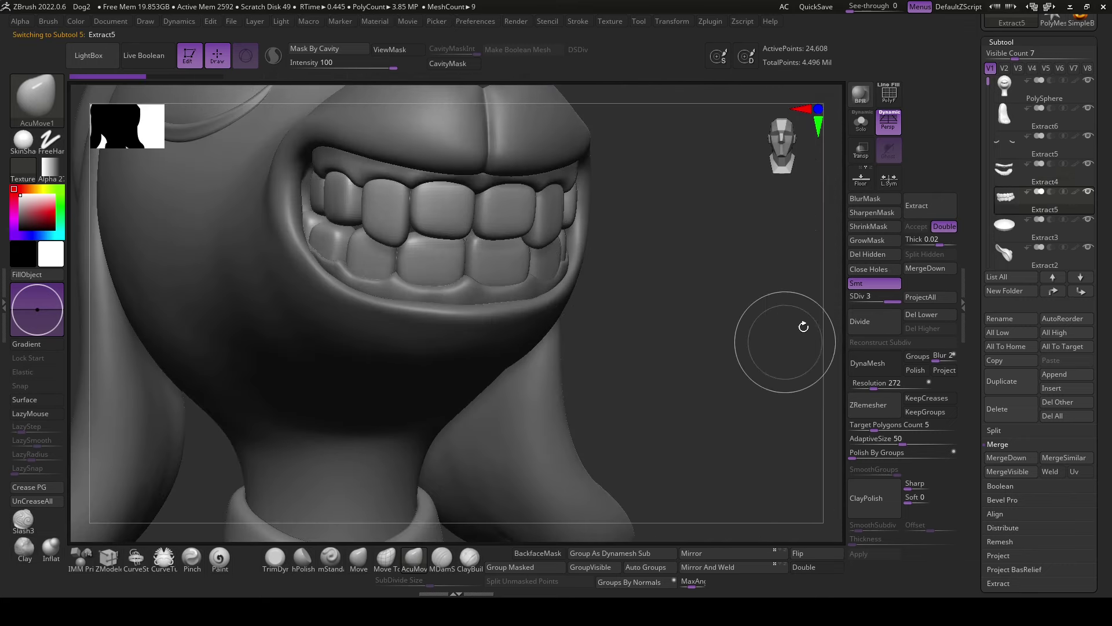
# - Show the teeth wireframe and drop the teeth to their lowest subdivision level
pyautogui.hotkey('shift', 'f')
pyautogui.moveTo(812, 244)
pyautogui.mouseDown(button='right')
pyautogui.moveTo(796, 281)
pyautogui.moveTo(733, 286)
pyautogui.moveTo(734, 297)
pyautogui.mouseUp(button='right')
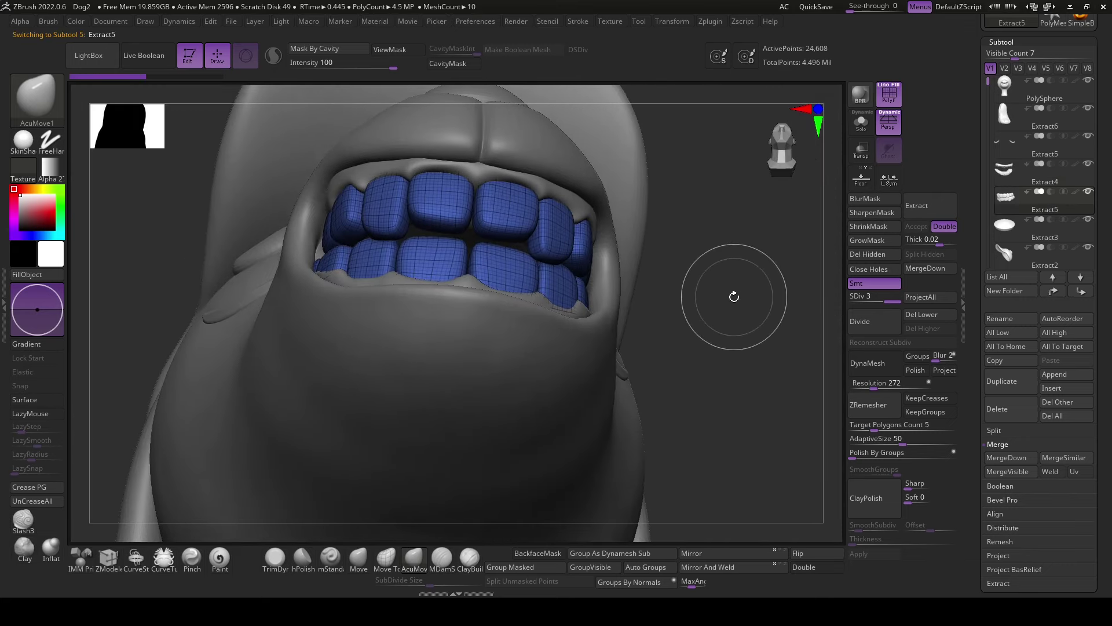
pyautogui.press('w')
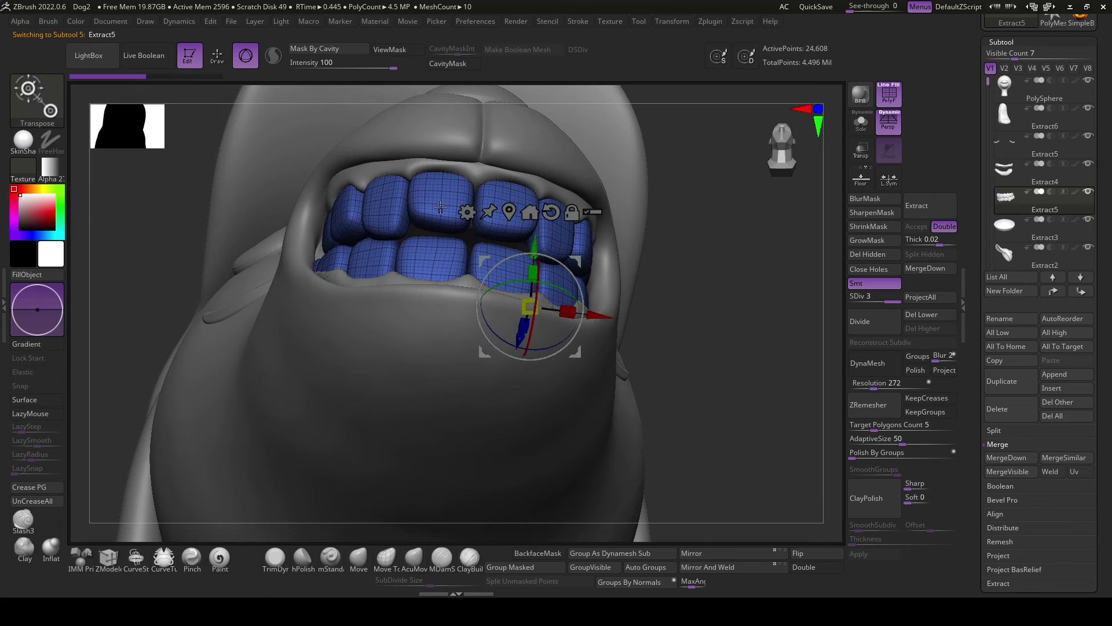
pyautogui.hotkey('ctrl', 'h')
pyautogui.moveTo(703, 305)
pyautogui.mouseDown(button='right')
pyautogui.moveTo(713, 317)
pyautogui.moveTo(747, 311)
pyautogui.mouseUp(button='right')
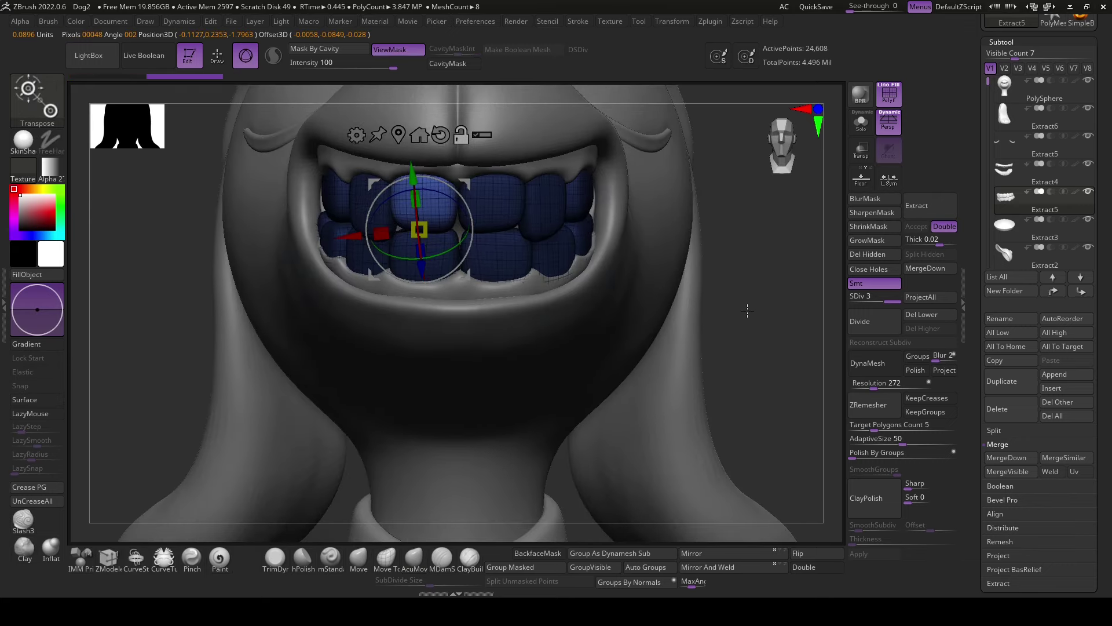
pyautogui.moveTo(863, 301); pyautogui.dragTo(805, 257)
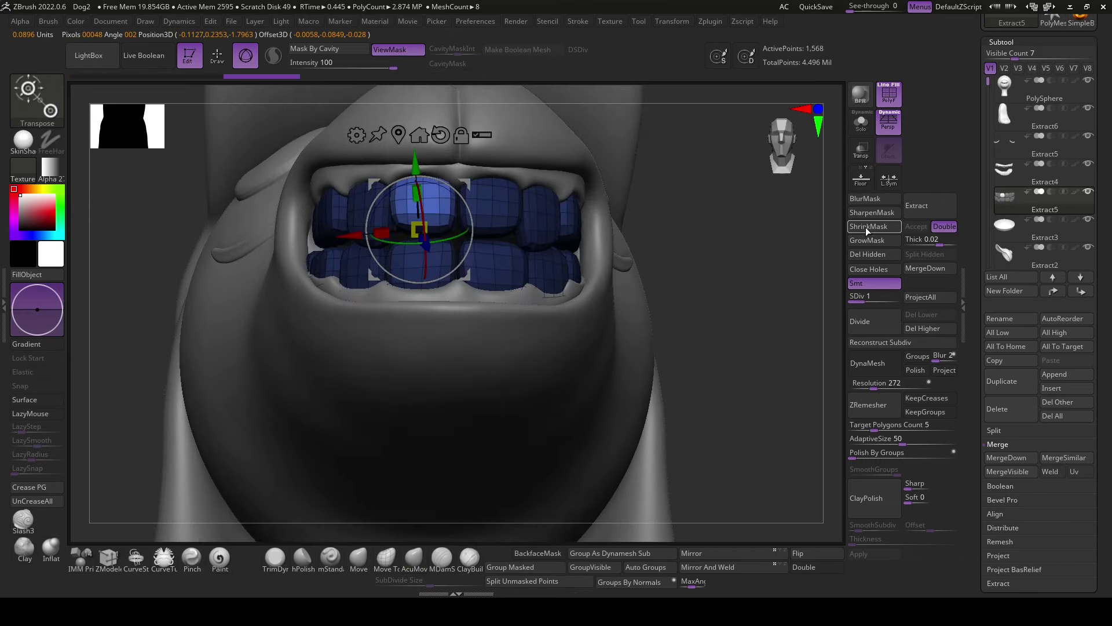
pyautogui.moveTo(782, 260); pyautogui.dragTo(676, 175, button='right')
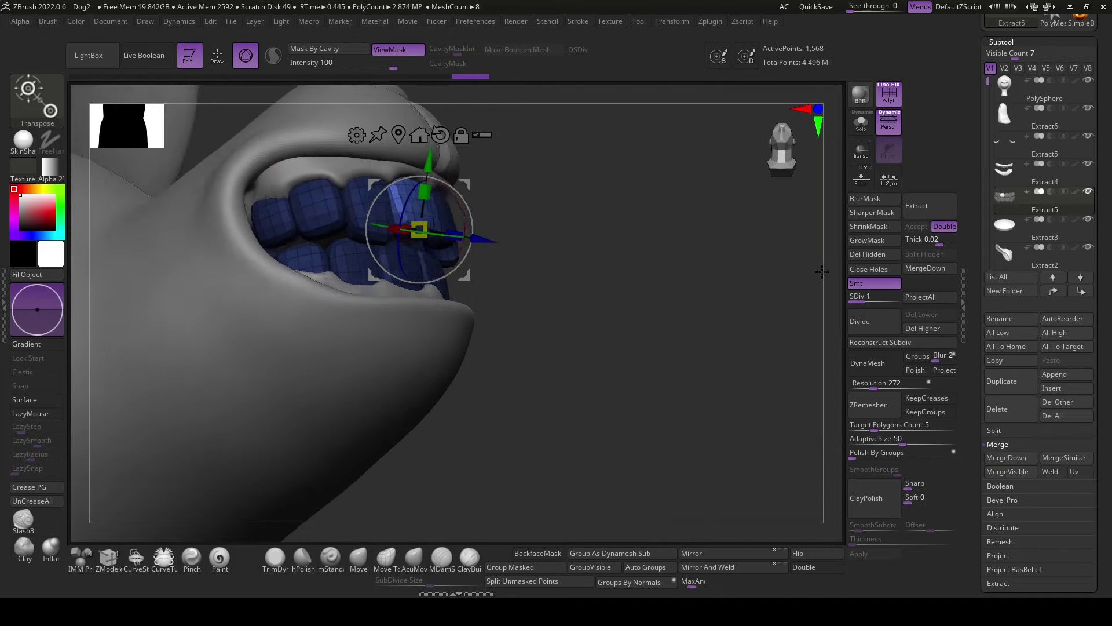
# - Isolate the teeth and group the masked front incisors into their own polygroup
pyautogui.click(861, 121)
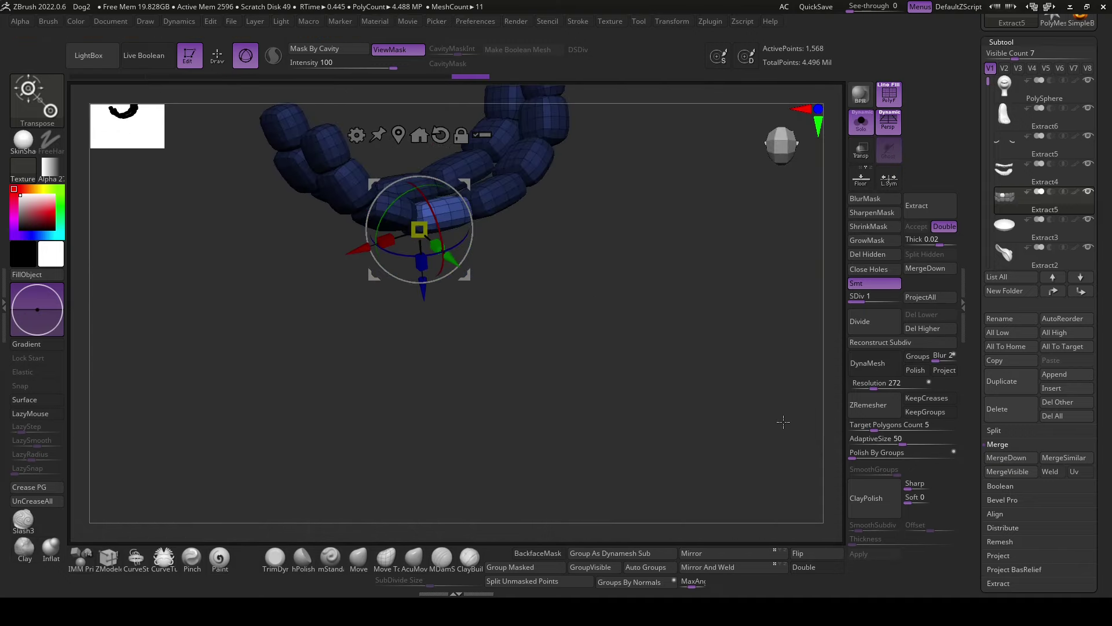
pyautogui.moveTo(735, 405)
pyautogui.mouseDown(button='right')
pyautogui.moveTo(704, 204)
pyautogui.moveTo(711, 346)
pyautogui.mouseUp(button='right')
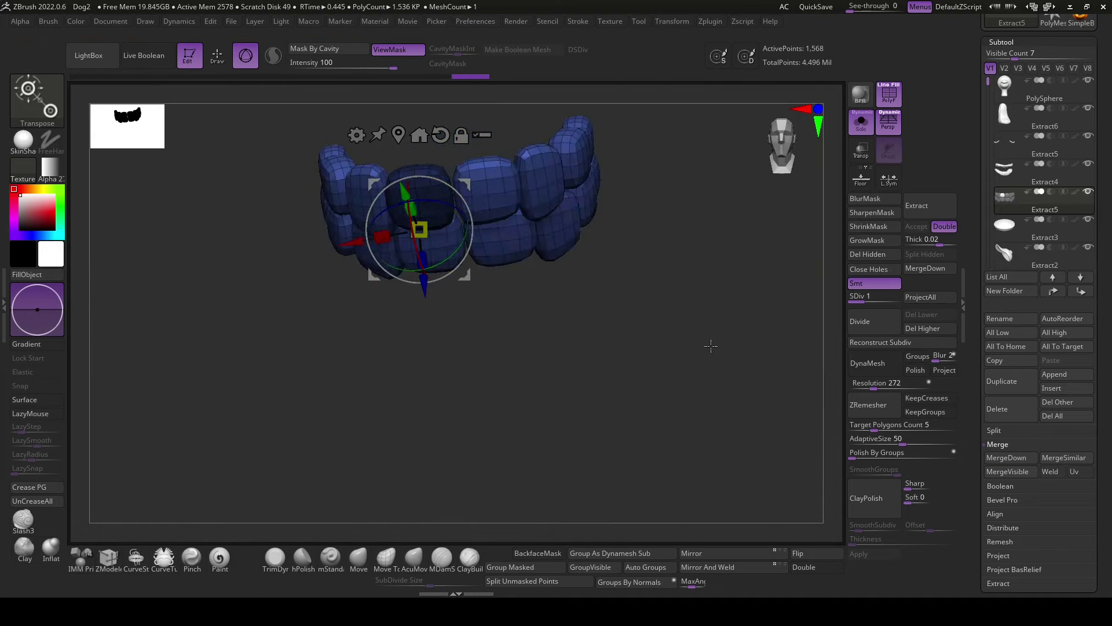
pyautogui.click(552, 572)
pyautogui.keyDown('ctrl'); pyautogui.click(508, 216); pyautogui.keyUp('ctrl')
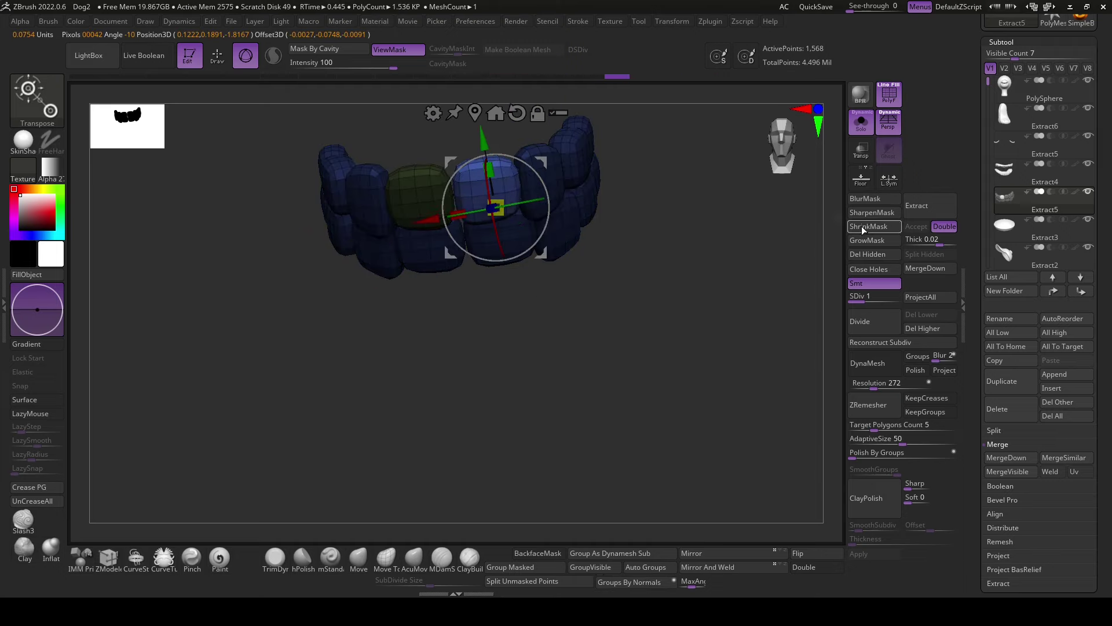
pyautogui.moveTo(799, 301); pyautogui.dragTo(589, 554, button='right')
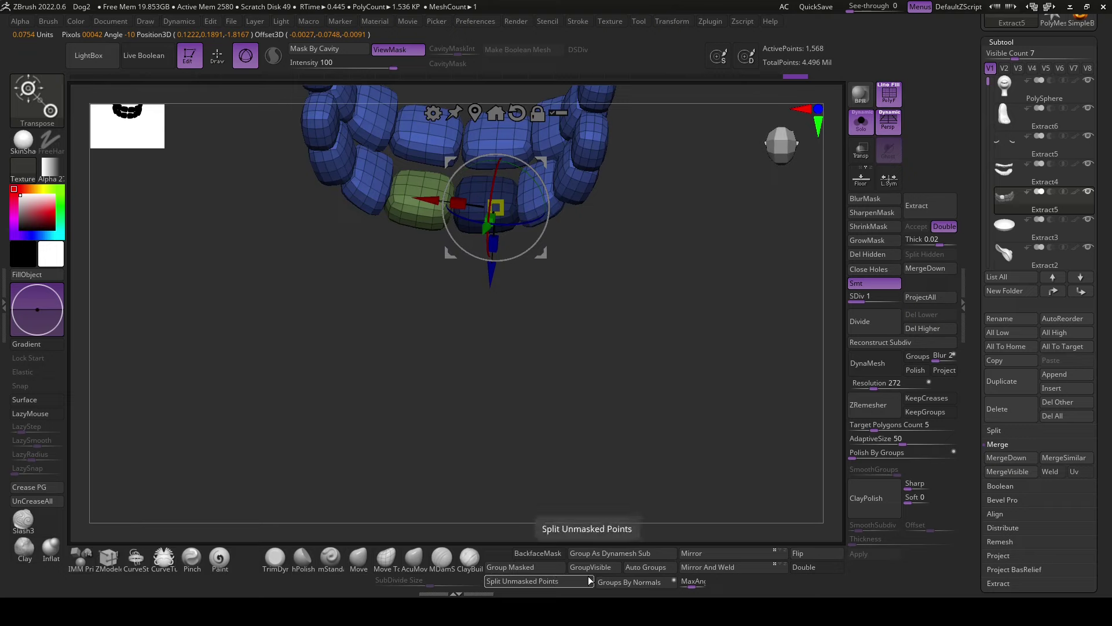
pyautogui.keyDown('ctrl'); pyautogui.click(596, 511); pyautogui.keyUp('ctrl')
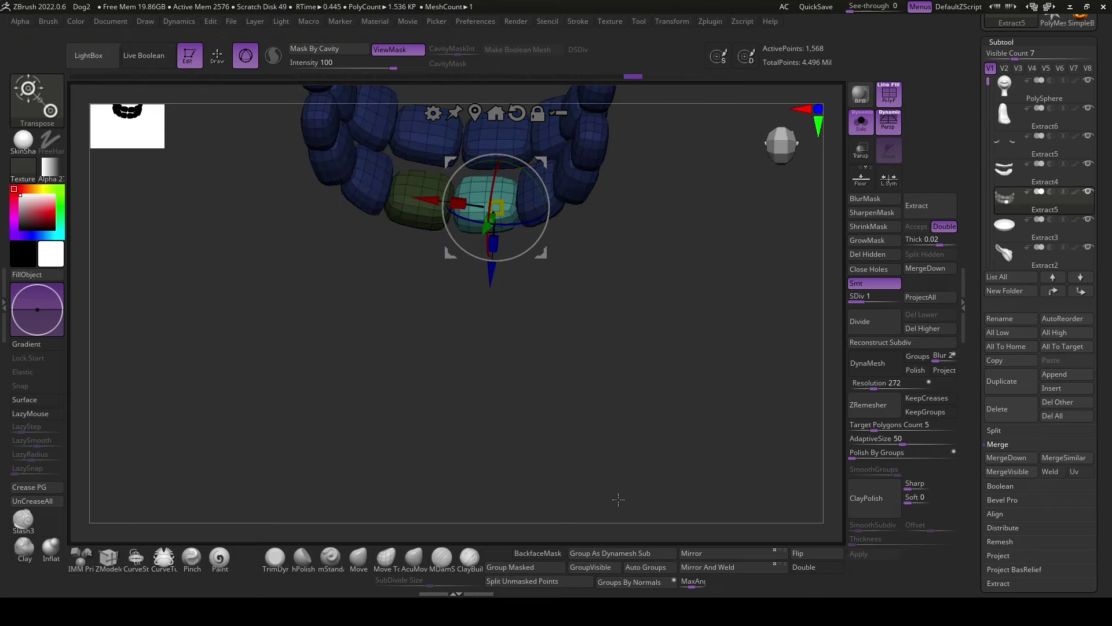
pyautogui.moveTo(618, 499)
pyautogui.mouseDown(button='right')
pyautogui.moveTo(633, 427)
pyautogui.moveTo(614, 281)
pyautogui.moveTo(621, 355)
pyautogui.mouseUp(button='right')
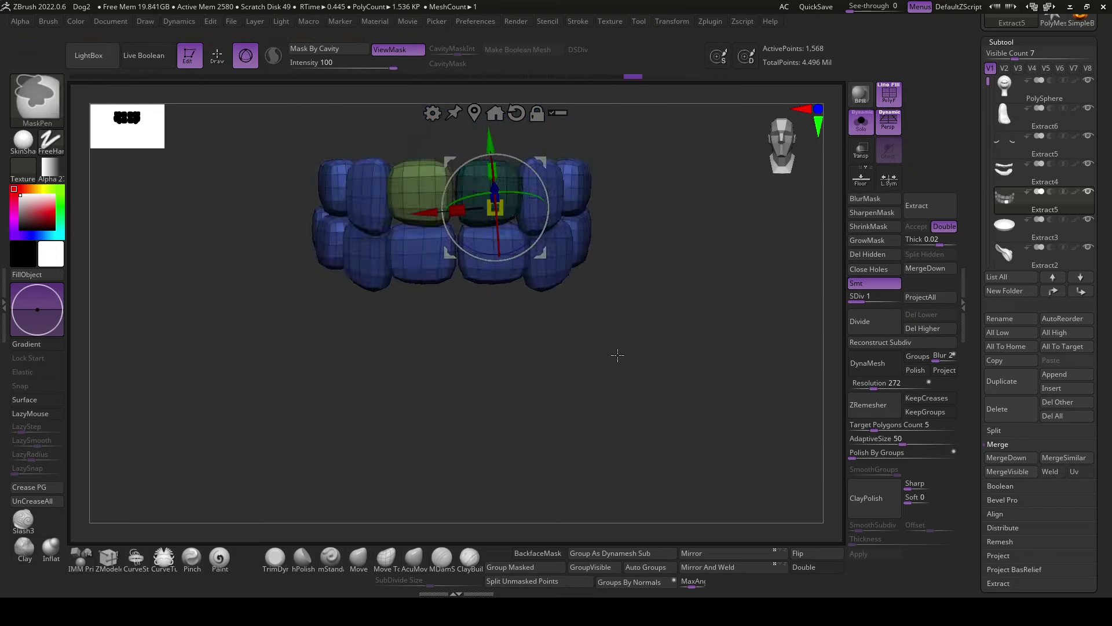
# - Hide the two front tooth polygroups, then unhide the whole mesh
pyautogui.press('q')
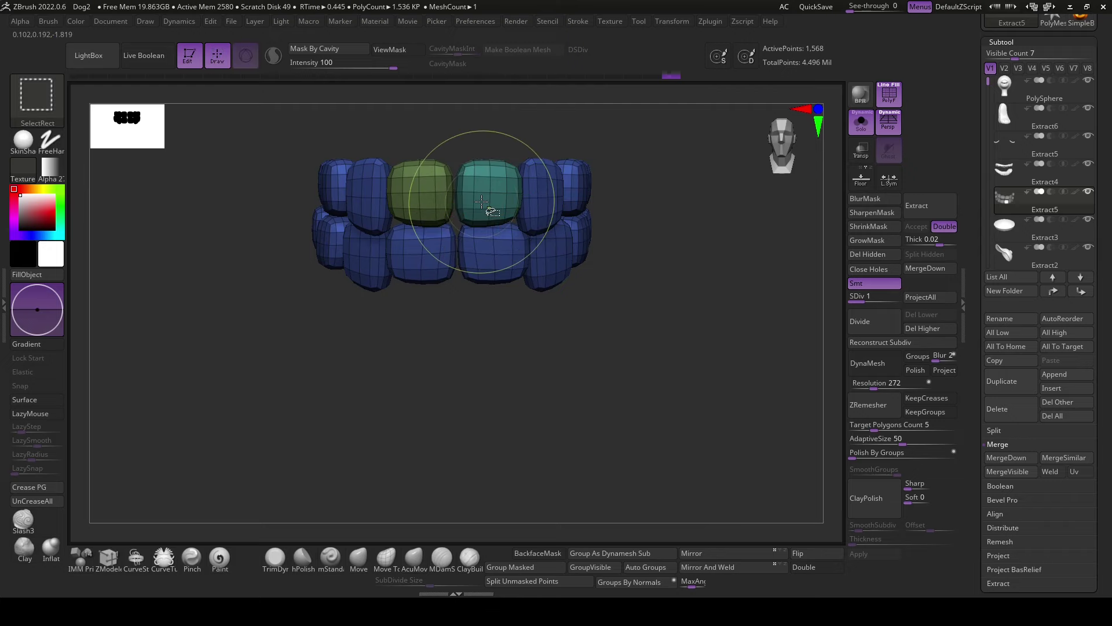
pyautogui.keyDown('ctrl'); pyautogui.keyDown('alt'); pyautogui.keyDown('shift'); pyautogui.click(492, 197); pyautogui.keyUp('shift'); pyautogui.keyUp('alt'); pyautogui.keyUp('ctrl')
pyautogui.keyDown('ctrl'); pyautogui.keyDown('alt'); pyautogui.keyDown('shift'); pyautogui.click(422, 191); pyautogui.keyUp('shift'); pyautogui.keyUp('alt'); pyautogui.keyUp('ctrl')
pyautogui.keyDown('ctrl'); pyautogui.keyDown('shift'); pyautogui.click(569, 448); pyautogui.keyUp('shift'); pyautogui.keyUp('ctrl')
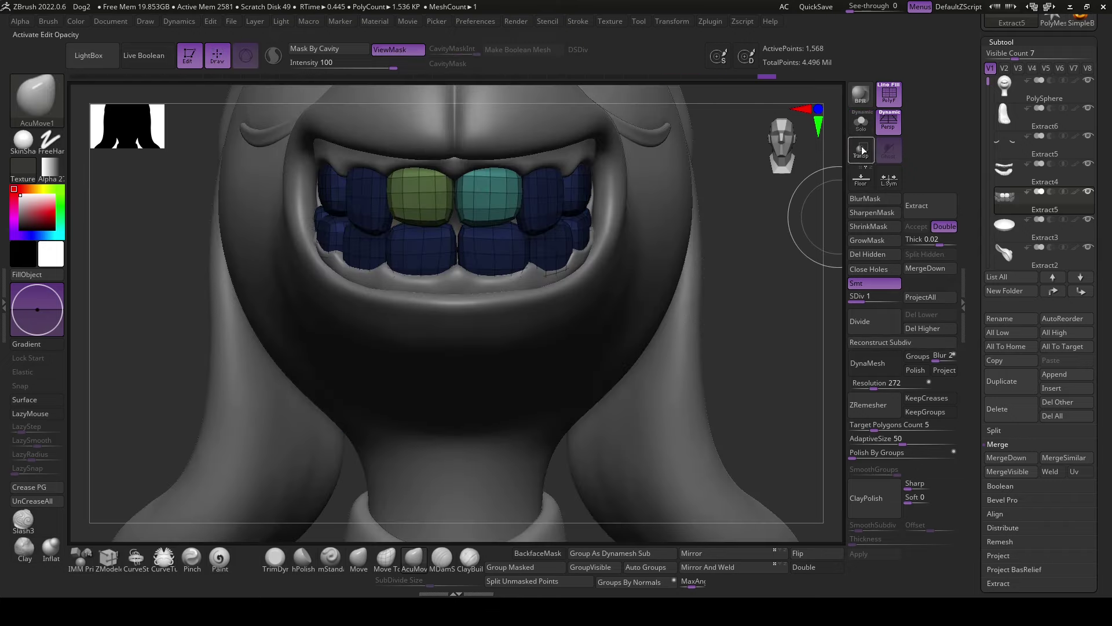
# - Raise the teeth to SDiv 3 and move them slightly down with the gizmo
pyautogui.press('w')
pyautogui.click(882, 302)
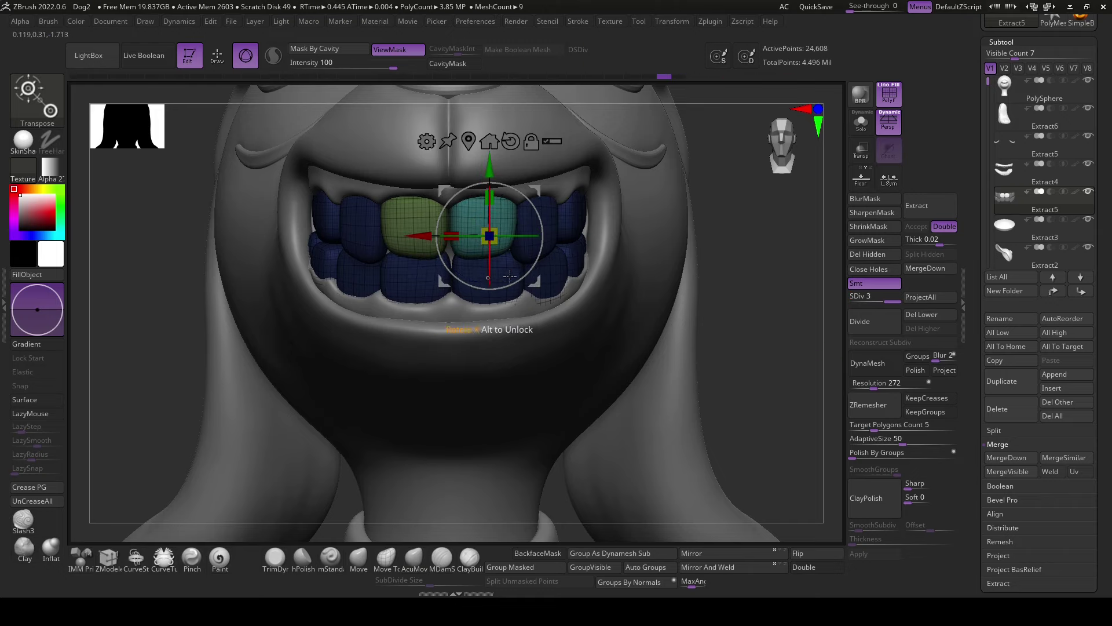
pyautogui.moveTo(489, 170); pyautogui.dragTo(488, 174)
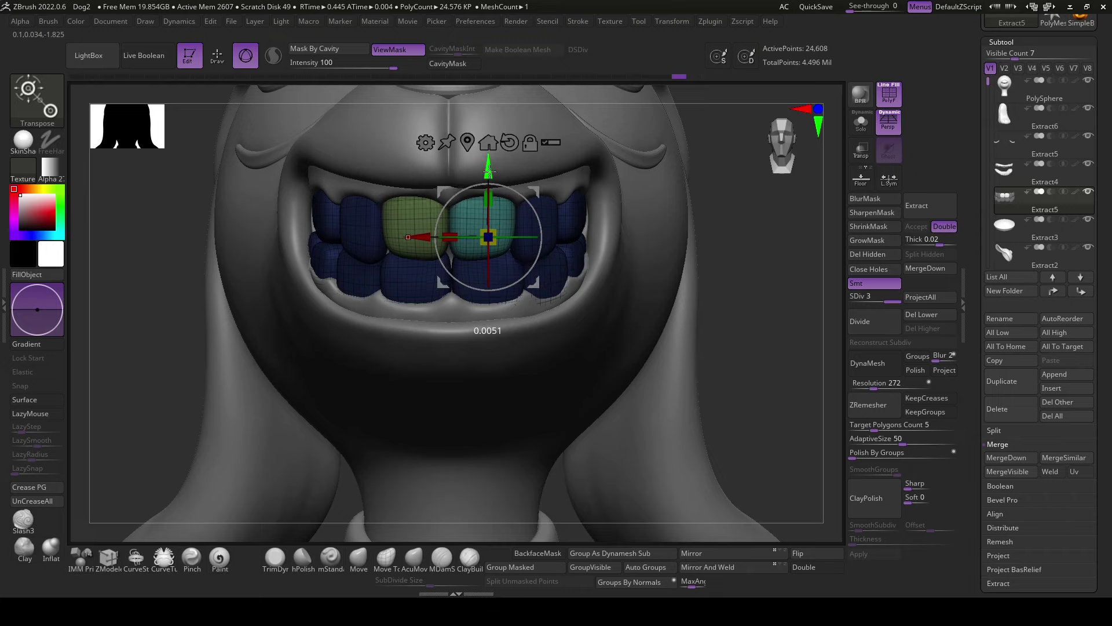
pyautogui.press('q')
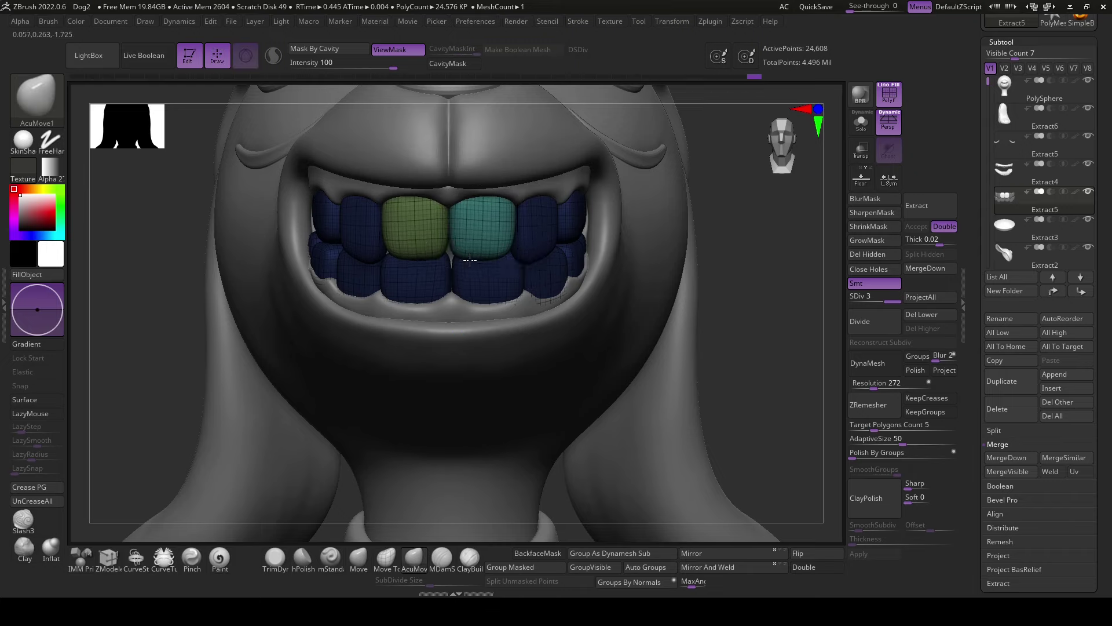
pyautogui.moveTo(504, 251); pyautogui.dragTo(560, 380, button='right')
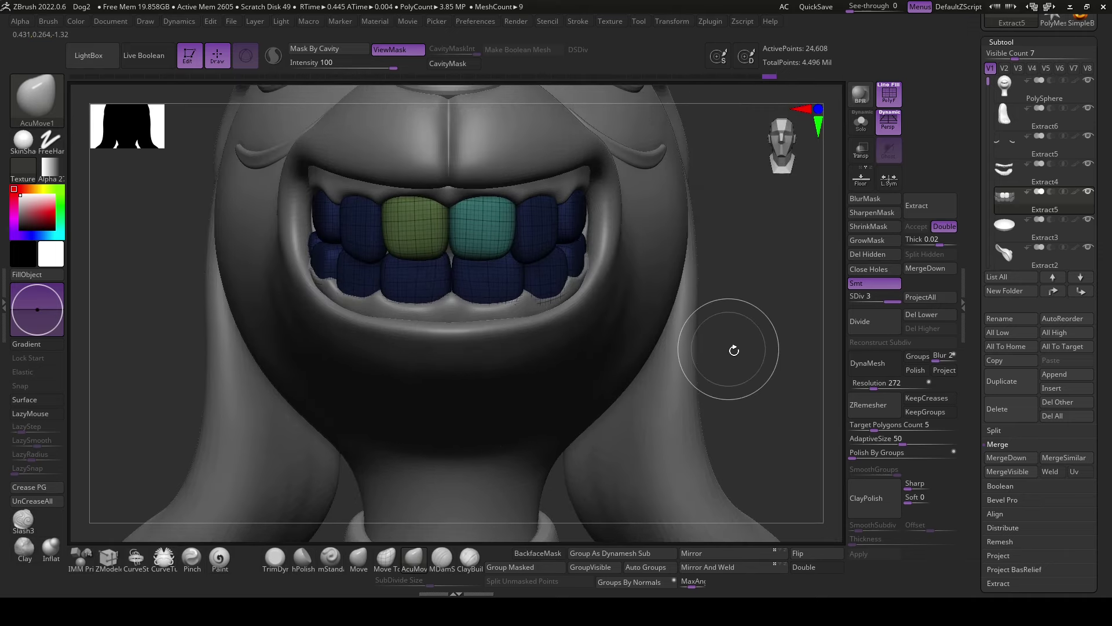
pyautogui.moveTo(732, 348)
pyautogui.keyDown('ctrl'); pyautogui.mouseDown(button='right')
pyautogui.moveTo(710, 364)
pyautogui.moveTo(718, 383)
pyautogui.moveTo(473, 288)
pyautogui.moveTo(728, 360)
pyautogui.moveTo(715, 360)
pyautogui.moveTo(731, 348)
pyautogui.moveTo(525, 401)
pyautogui.moveTo(538, 368)
pyautogui.moveTo(651, 387)
pyautogui.moveTo(581, 370)
pyautogui.mouseUp(button='right'); pyautogui.keyUp('ctrl')
# - Turn off the wireframe and make Extract4 the active subtool
pyautogui.hotkey('shift', 'f')
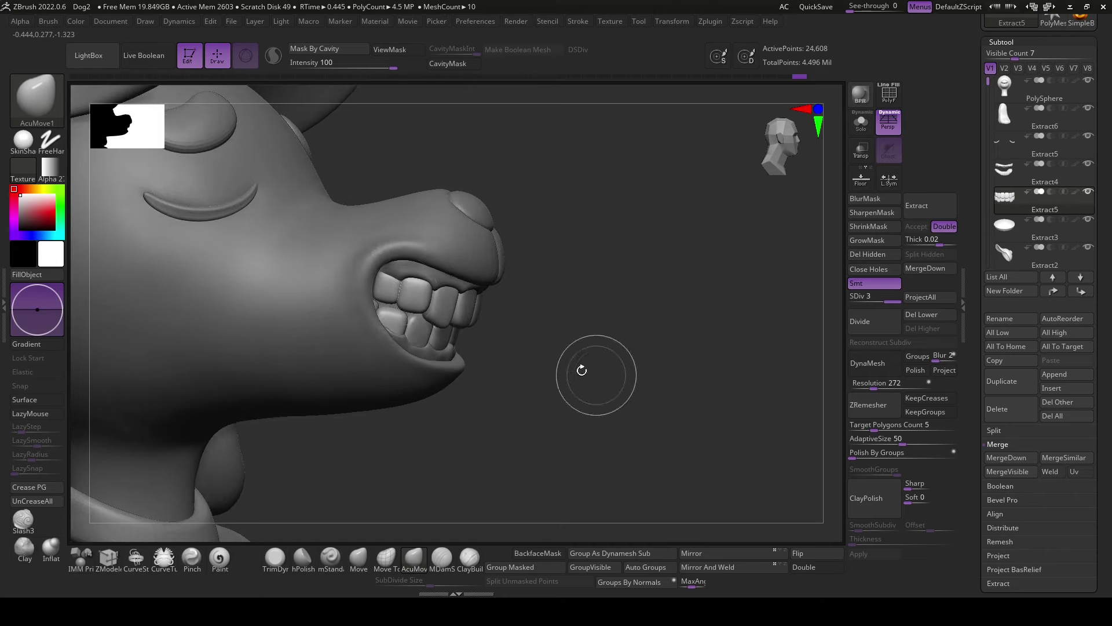
pyautogui.rightClick(400, 269)
pyautogui.keyDown('alt'); pyautogui.click(396, 275); pyautogui.keyUp('alt')
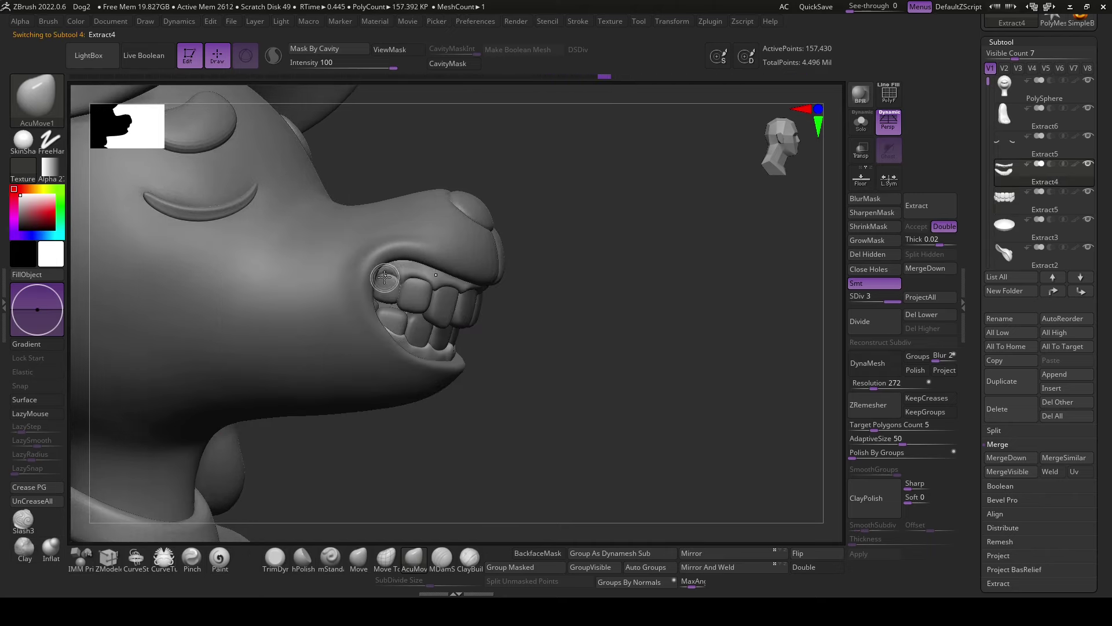
pyautogui.rightClick(400, 276)
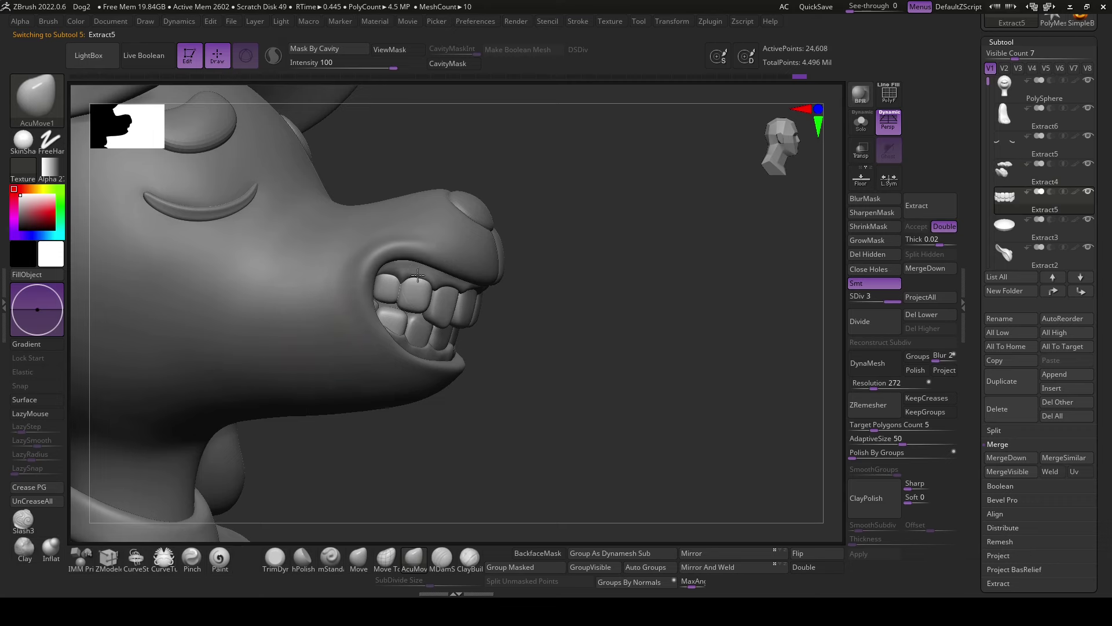
pyautogui.keyDown('alt'); pyautogui.click(404, 271); pyautogui.keyUp('alt')
pyautogui.moveTo(404, 271); pyautogui.dragTo(506, 259, button='right')
pyautogui.keyDown('alt'); pyautogui.click(506, 259); pyautogui.keyUp('alt')
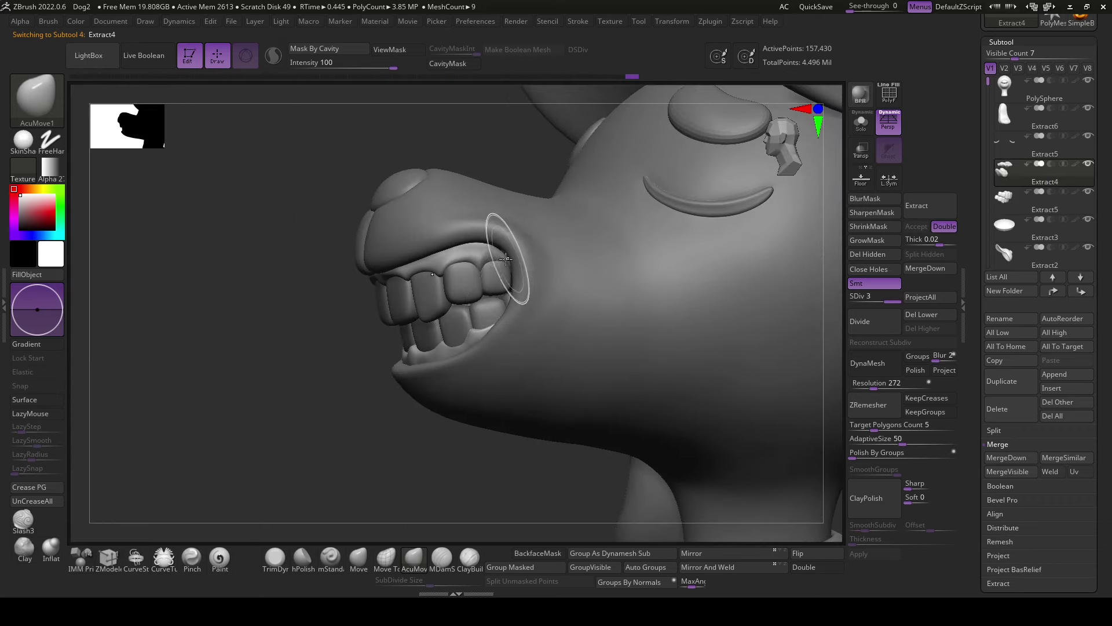
# - Reshape the teeth at the back of the mouth with AcuMove
pyautogui.moveTo(492, 269); pyautogui.dragTo(482, 265)
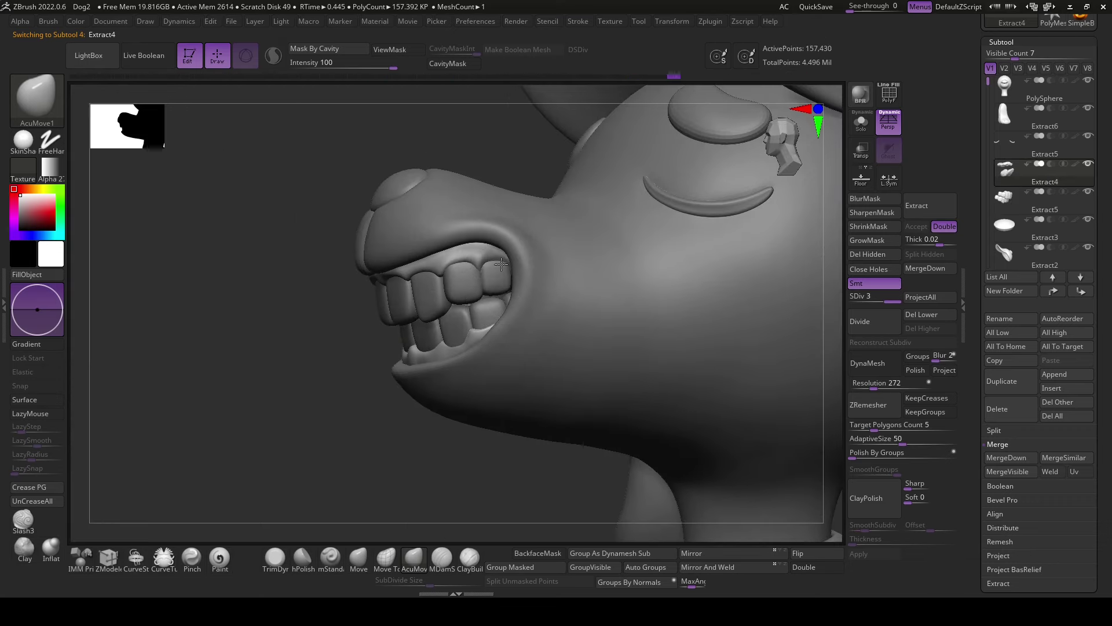
pyautogui.moveTo(501, 264); pyautogui.dragTo(491, 356, button='right')
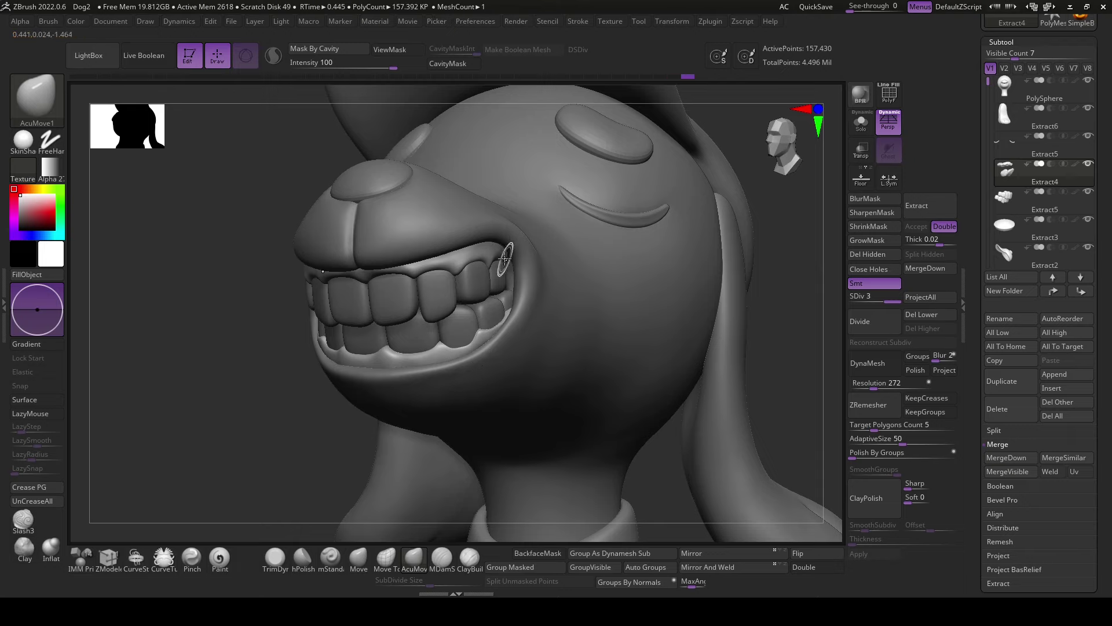
pyautogui.moveTo(506, 262)
pyautogui.mouseDown(button='right')
pyautogui.moveTo(802, 367)
pyautogui.moveTo(753, 383)
pyautogui.moveTo(723, 374)
pyautogui.moveTo(736, 371)
pyautogui.moveTo(745, 373)
pyautogui.moveTo(707, 377)
pyautogui.moveTo(742, 464)
pyautogui.moveTo(604, 478)
pyautogui.mouseUp(button='right')
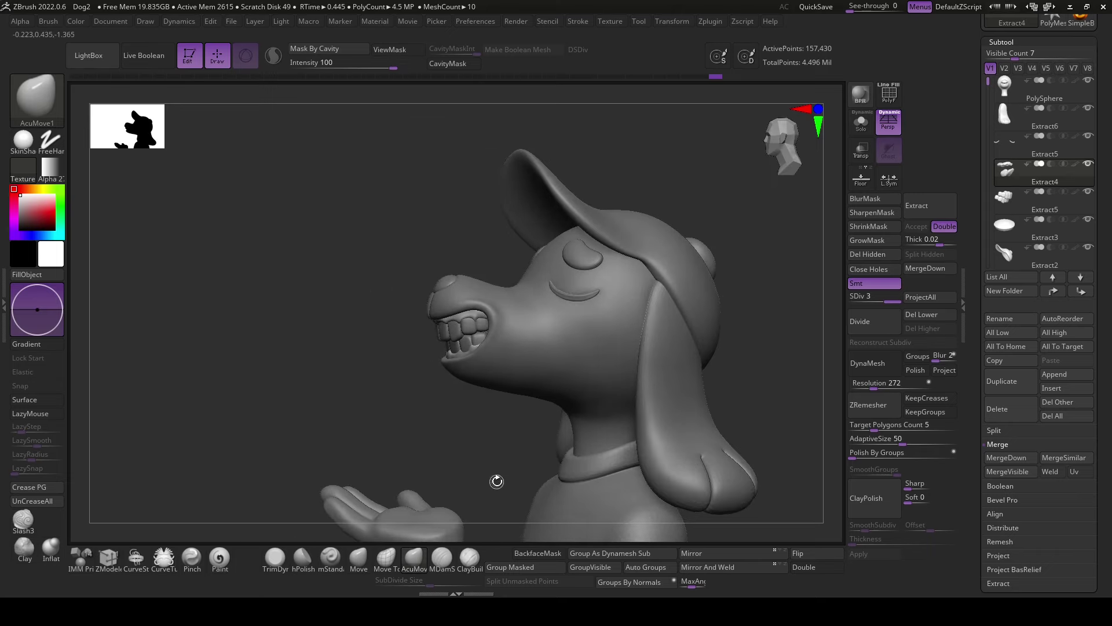
# - Rotate Extract4 with the Transpose gizmo to fit the grin, checking it from several angles
pyautogui.press('w')
pyautogui.keyDown('ctrl'); pyautogui.moveTo(497, 481); pyautogui.dragTo(516, 307, button='right'); pyautogui.keyUp('ctrl')
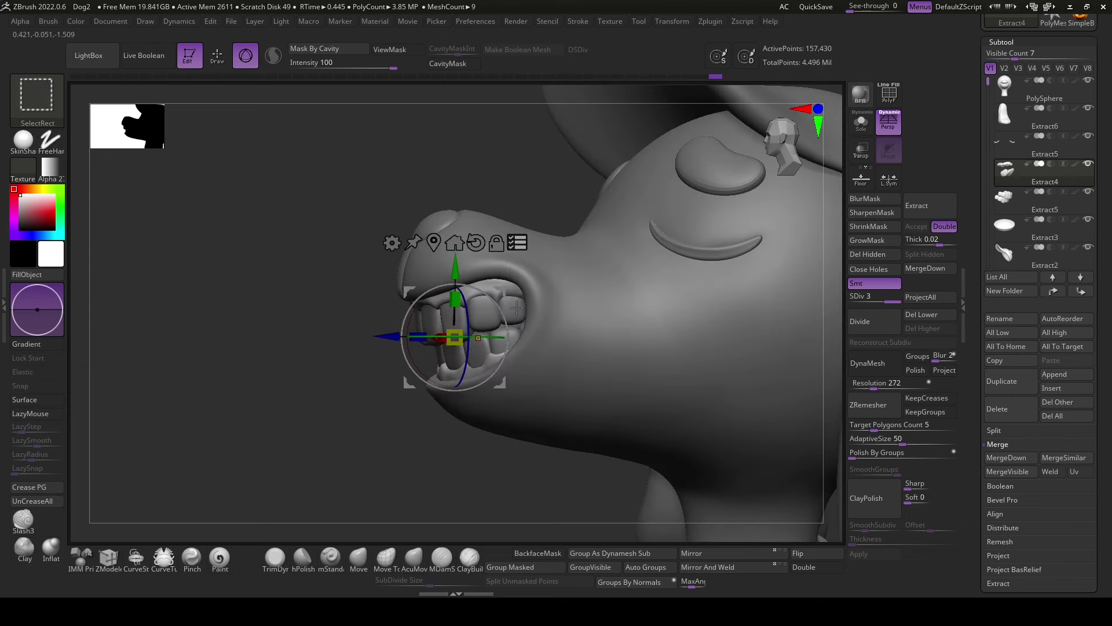
pyautogui.moveTo(503, 359)
pyautogui.mouseDown()
pyautogui.moveTo(471, 380)
pyautogui.moveTo(497, 364)
pyautogui.mouseUp()
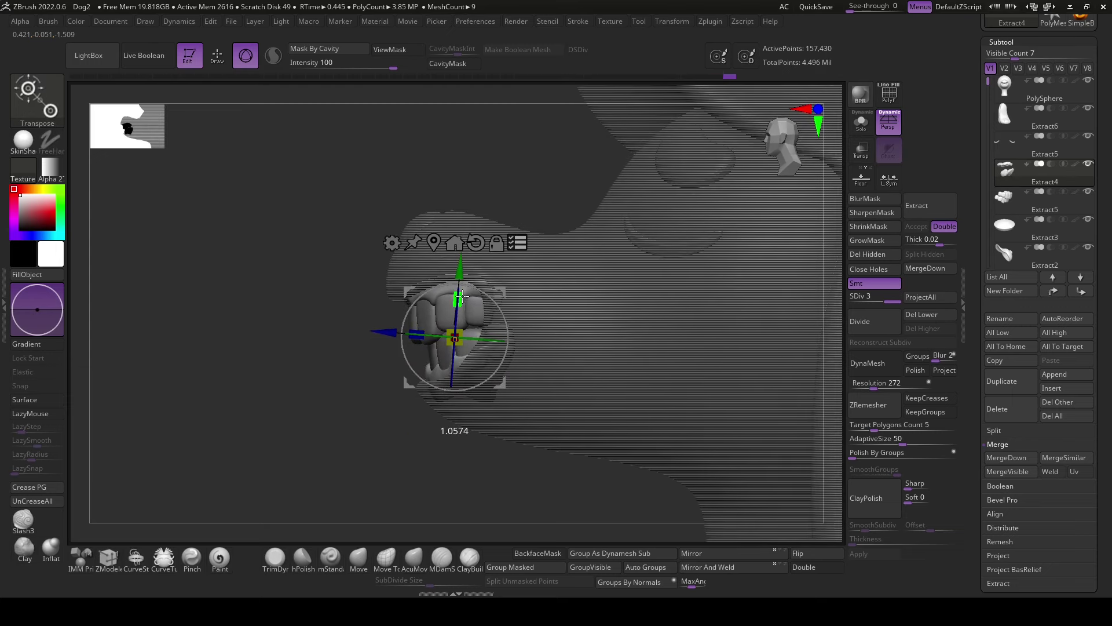
pyautogui.moveTo(392, 405); pyautogui.dragTo(483, 282)
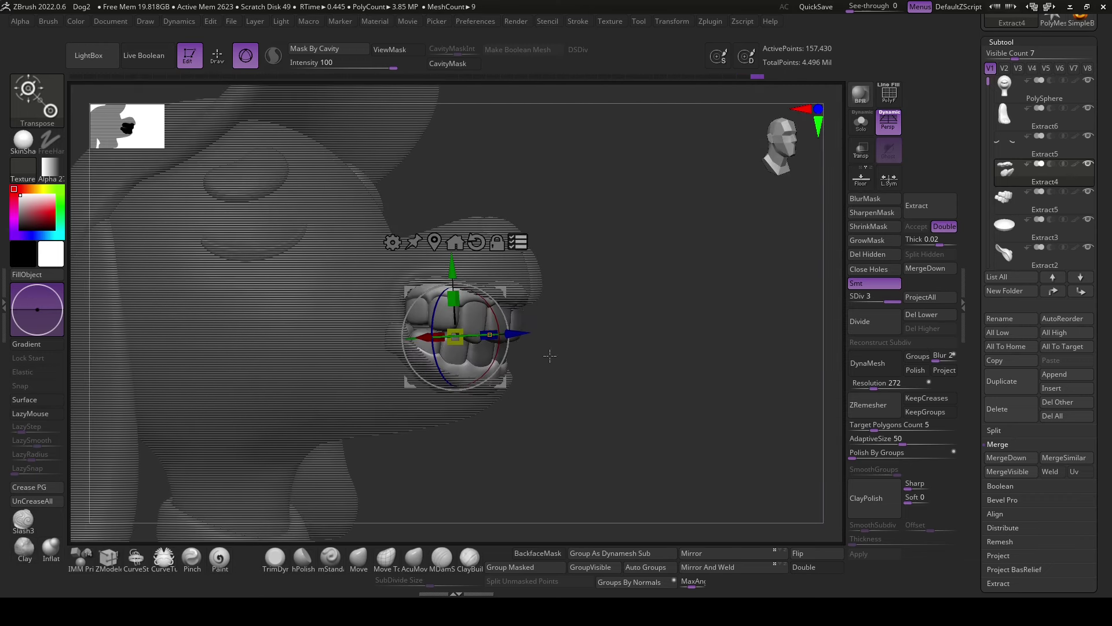
pyautogui.moveTo(557, 359); pyautogui.dragTo(634, 423)
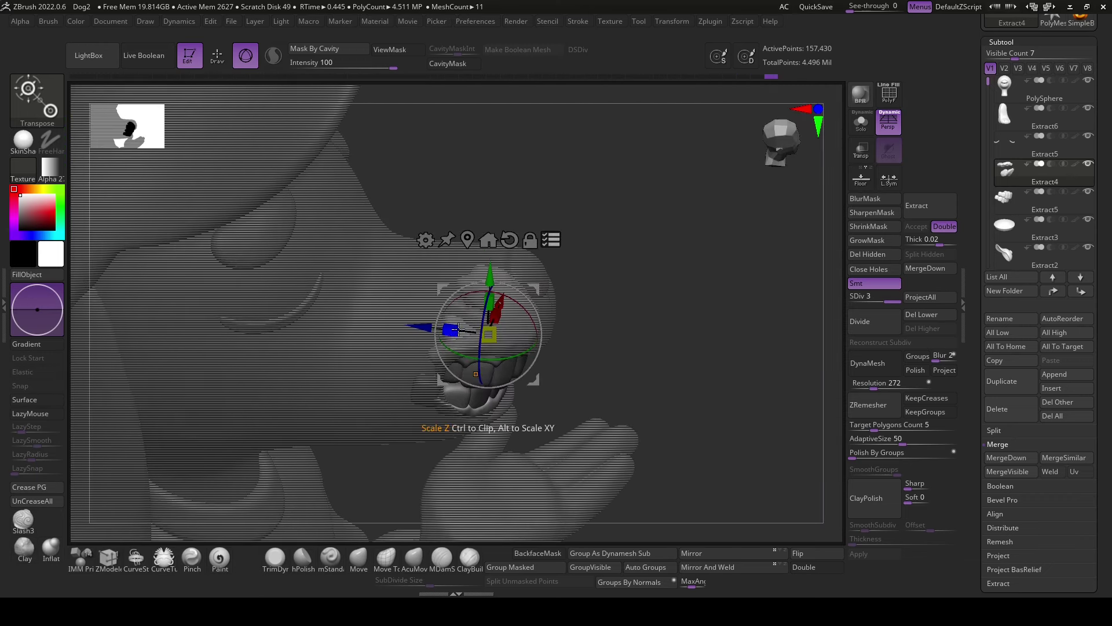
pyautogui.moveTo(422, 329); pyautogui.dragTo(616, 322)
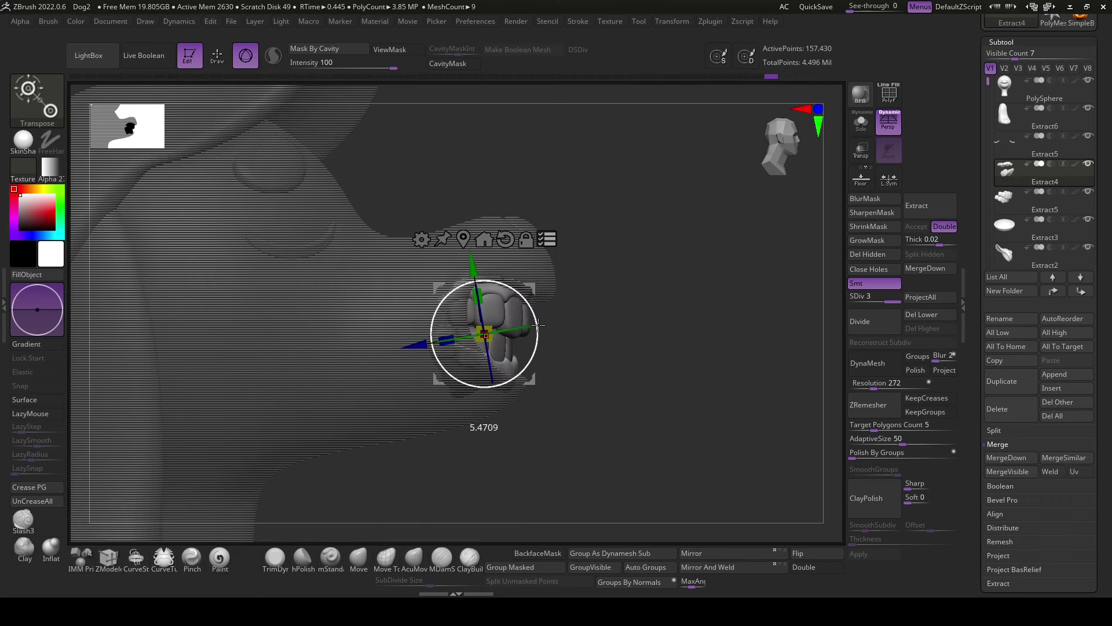
pyautogui.moveTo(666, 351)
pyautogui.mouseDown()
pyautogui.moveTo(392, 447)
pyautogui.moveTo(455, 424)
pyautogui.moveTo(713, 414)
pyautogui.moveTo(683, 352)
pyautogui.moveTo(683, 390)
pyautogui.moveTo(728, 390)
pyautogui.moveTo(737, 414)
pyautogui.moveTo(473, 515)
pyautogui.mouseUp()
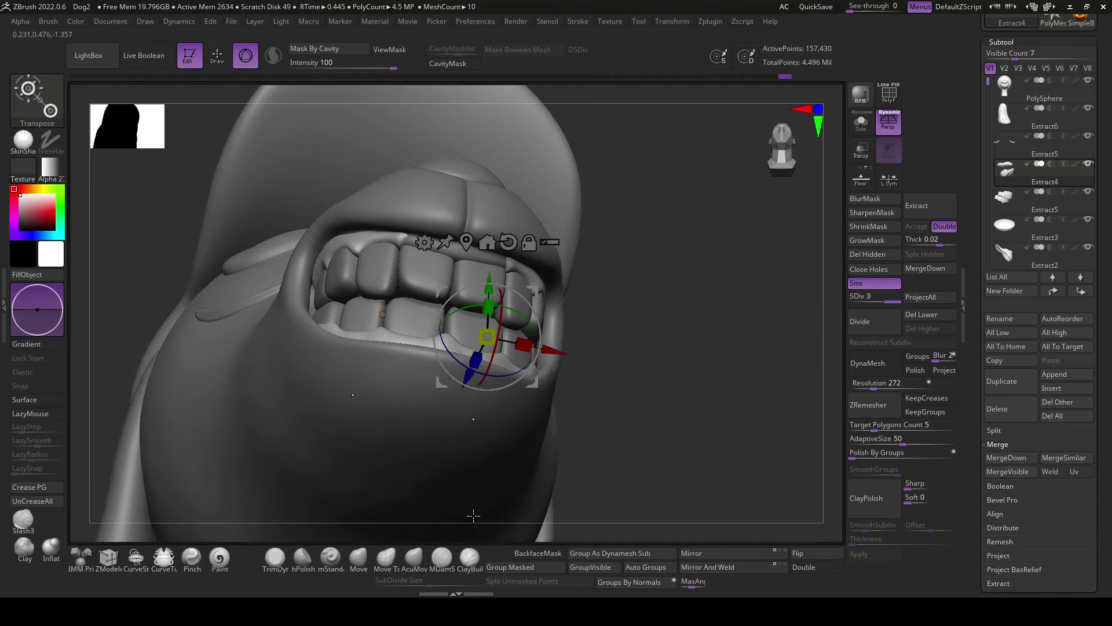
pyautogui.click(414, 557)
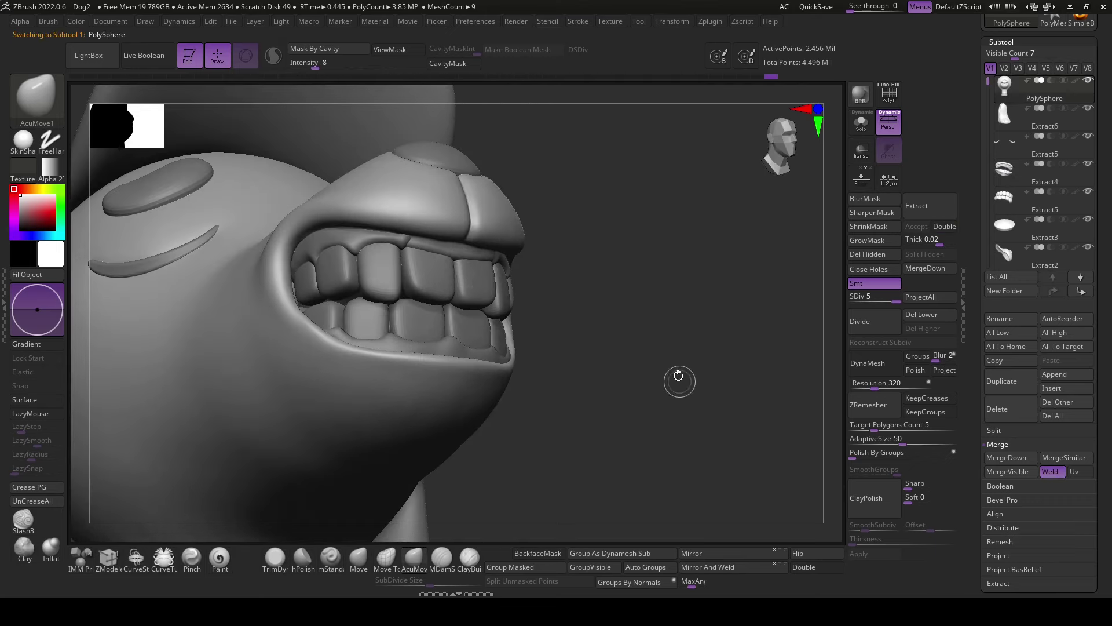
pyautogui.moveTo(614, 377); pyautogui.dragTo(551, 324)
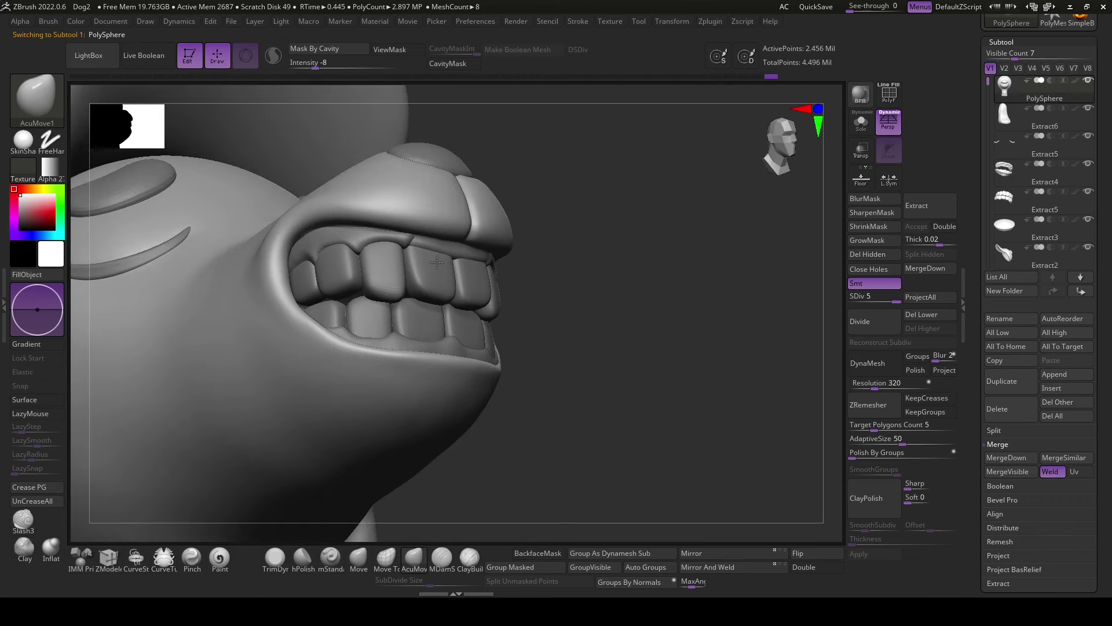
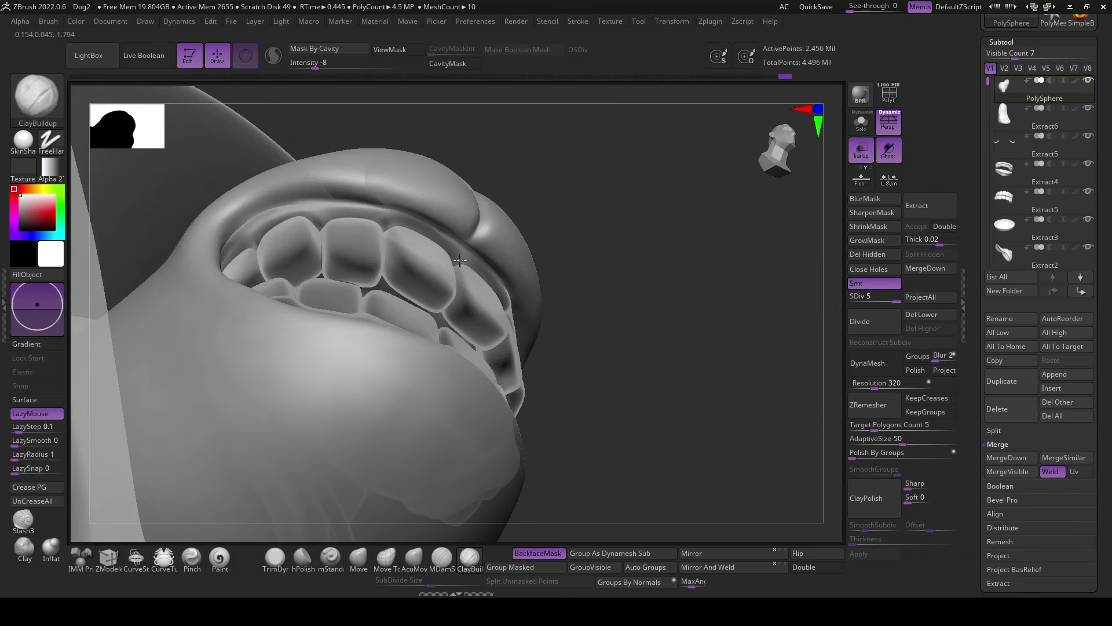
# - Inspect the teeth from side and front angles, then select the Extract4 teeth subtool
pyautogui.moveTo(348, 233); pyautogui.dragTo(679, 389)
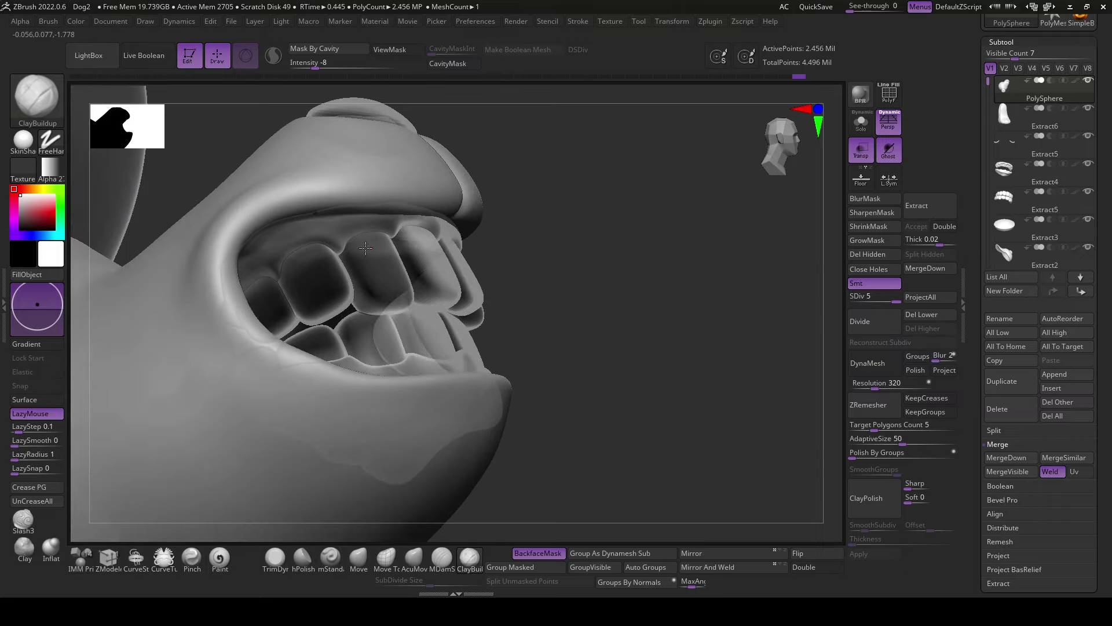
pyautogui.moveTo(365, 248); pyautogui.dragTo(774, 424, button='right')
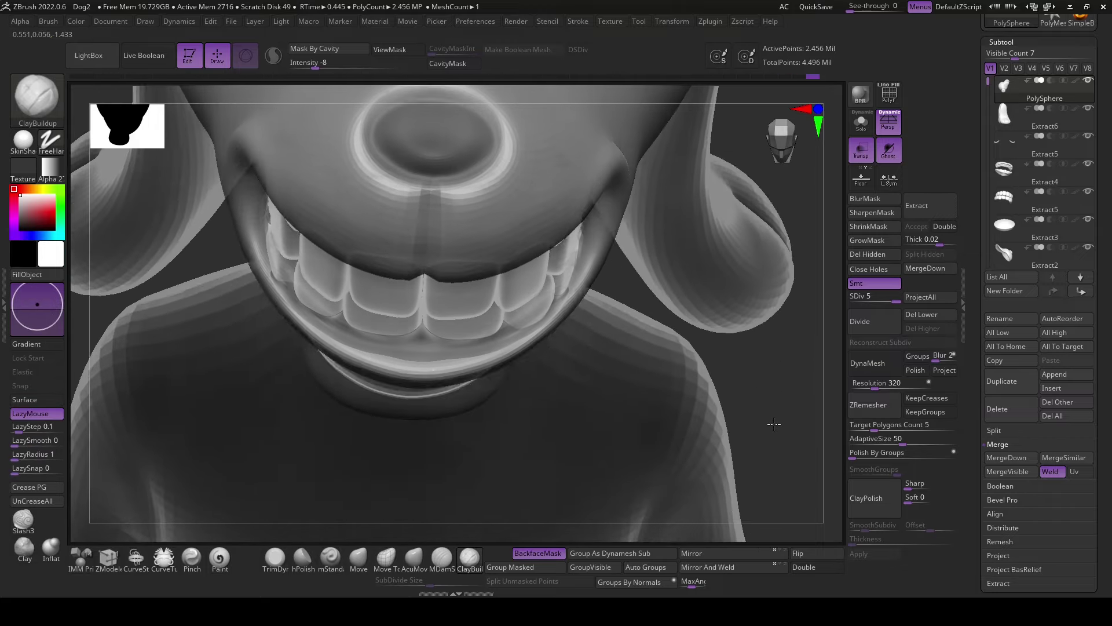
pyautogui.moveTo(774, 424); pyautogui.dragTo(333, 460)
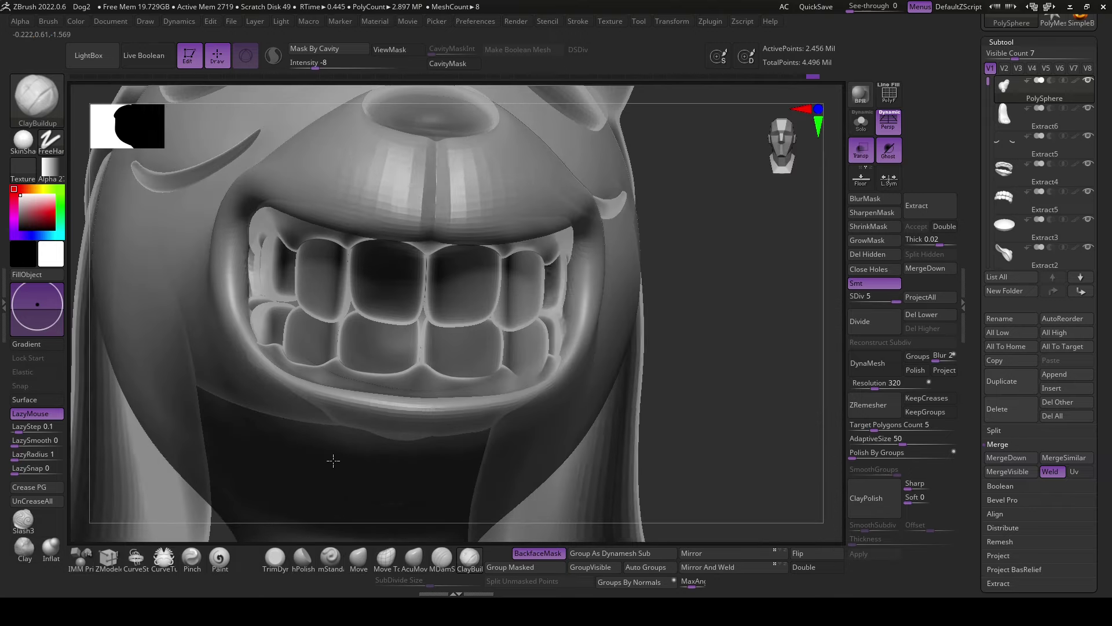
pyautogui.moveTo(333, 460)
pyautogui.mouseDown(button='right')
pyautogui.moveTo(761, 404)
pyautogui.moveTo(739, 412)
pyautogui.mouseUp(button='right')
pyautogui.press('w')
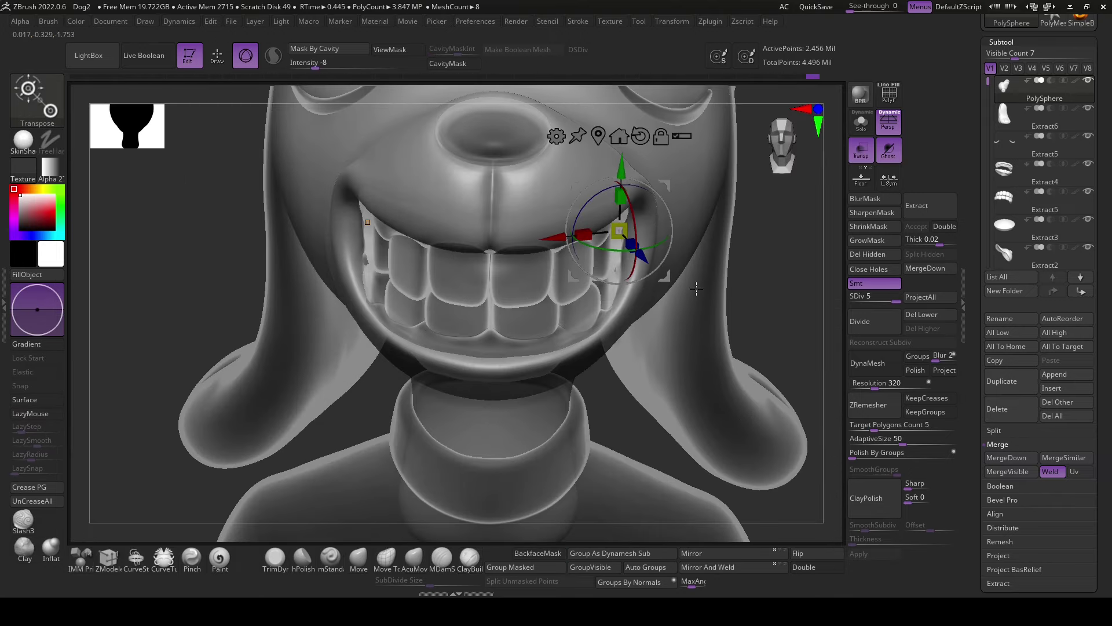
pyautogui.moveTo(696, 288); pyautogui.dragTo(506, 438, button='right')
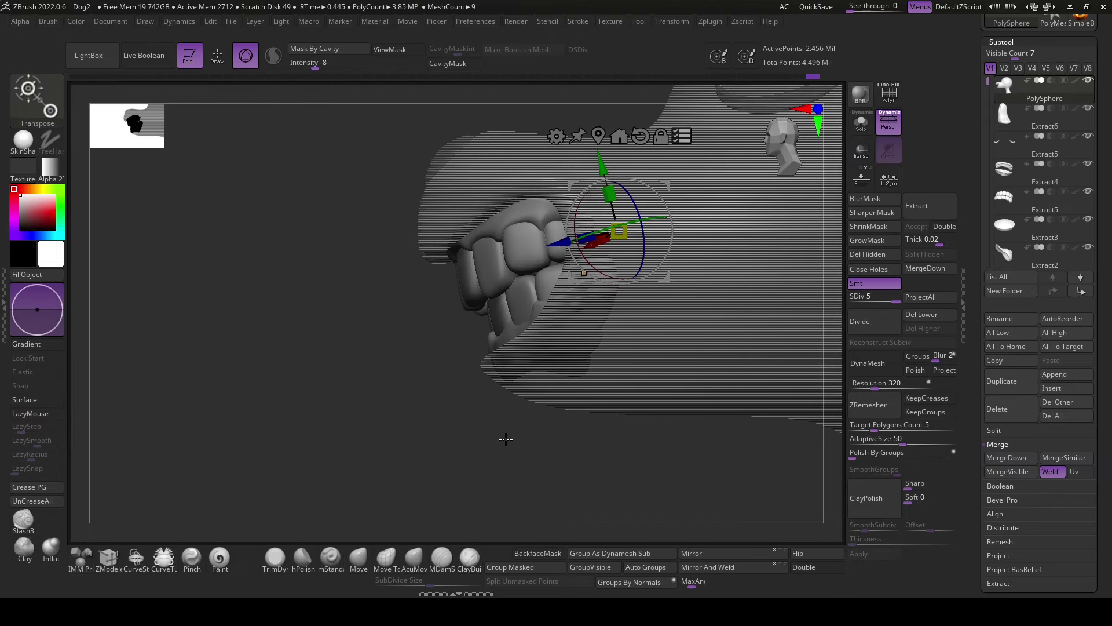
pyautogui.press('q')
pyautogui.keyDown('alt'); pyautogui.click(485, 366); pyautogui.keyUp('alt')
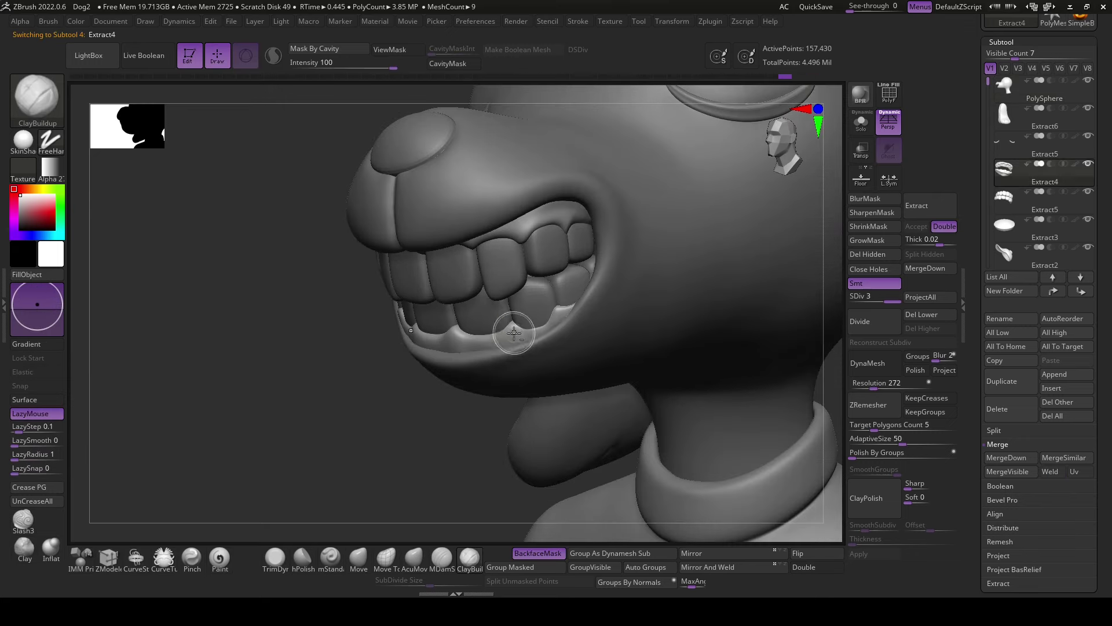
# - Solo the teeth and show their polygroup colours and wireframe with PolyF
pyautogui.moveTo(513, 333); pyautogui.dragTo(510, 343, button='right')
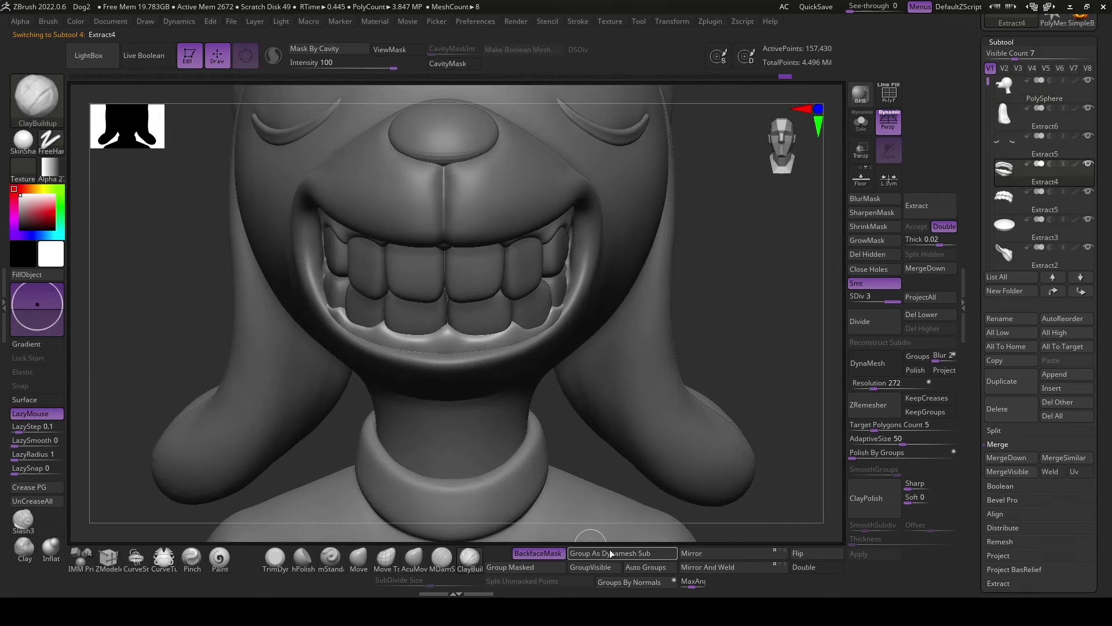
pyautogui.hotkey('ctrl', 'shift')
pyautogui.moveTo(509, 336); pyautogui.dragTo(759, 370, button='right')
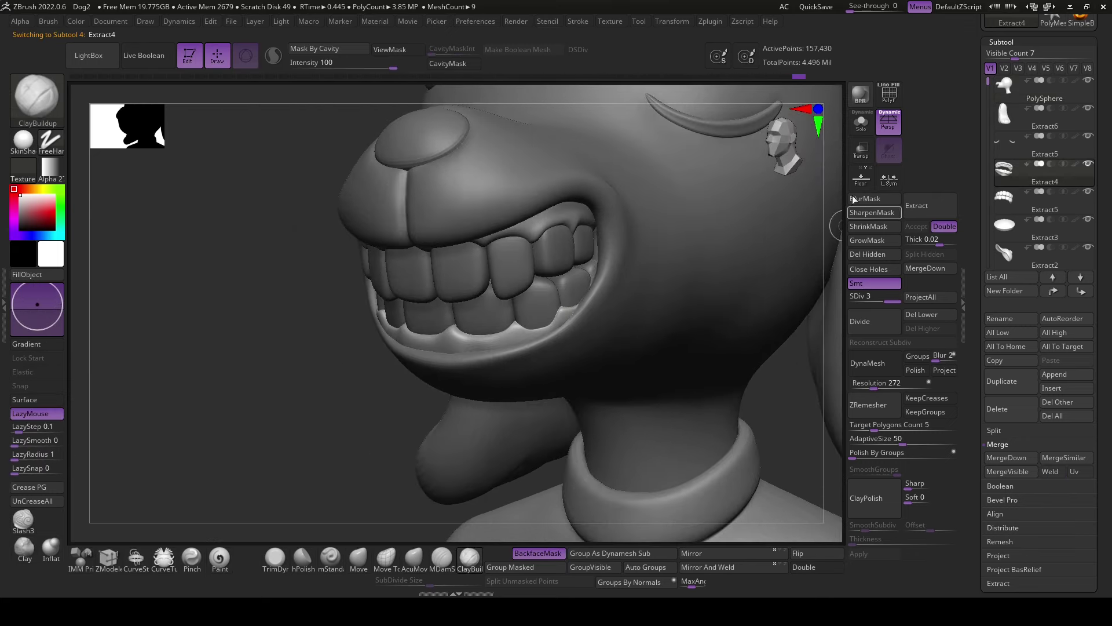
pyautogui.click(861, 122)
pyautogui.click(889, 93)
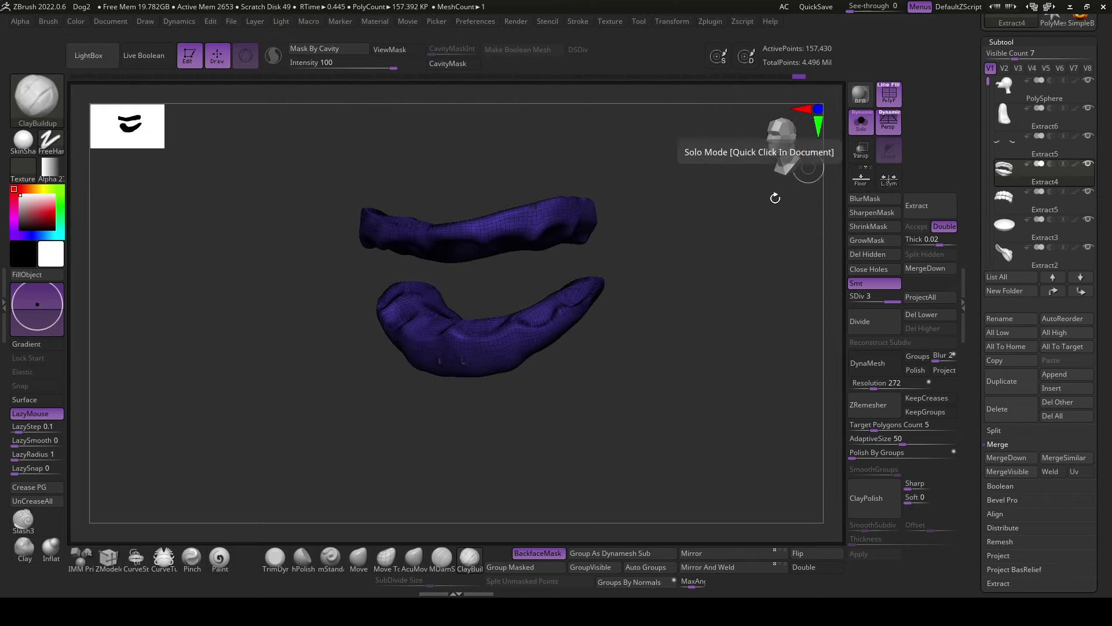
# - Isolate the lower teeth, unhide the upper row, turn Solo off and select Extract5
pyautogui.click(604, 567)
pyautogui.keyDown('ctrl'); pyautogui.keyDown('shift'); pyautogui.click(492, 365); pyautogui.keyUp('shift'); pyautogui.keyUp('ctrl')
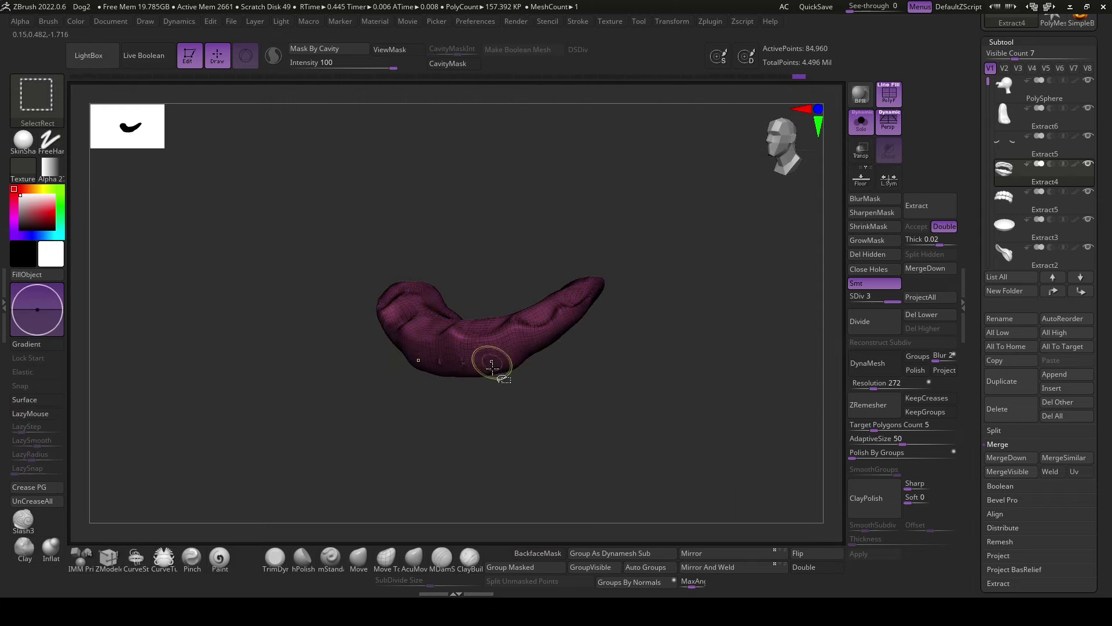
pyautogui.keyDown('ctrl'); pyautogui.keyDown('shift'); pyautogui.click(497, 442); pyautogui.keyUp('shift'); pyautogui.keyUp('ctrl')
pyautogui.click(861, 122)
pyautogui.moveTo(364, 448)
pyautogui.mouseDown(button='right')
pyautogui.moveTo(365, 458)
pyautogui.moveTo(504, 421)
pyautogui.mouseUp(button='right')
pyautogui.moveTo(774, 382)
pyautogui.mouseDown(button='right')
pyautogui.moveTo(812, 378)
pyautogui.moveTo(703, 410)
pyautogui.mouseUp(button='right')
pyautogui.keyDown('alt'); pyautogui.click(498, 310); pyautogui.keyUp('alt')
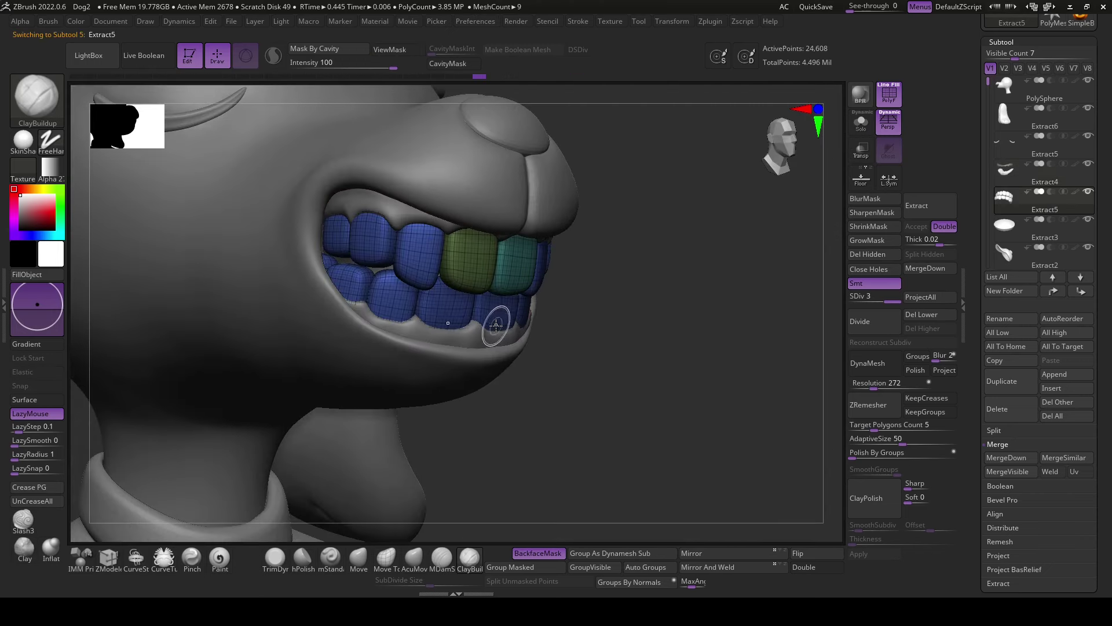
# - With Ghost on, hide the upper teeth, Group Visible on the lower row, then Show All
pyautogui.hotkey('ctrl', 'shift', 't')
pyautogui.moveTo(665, 370); pyautogui.dragTo(624, 439, button='right')
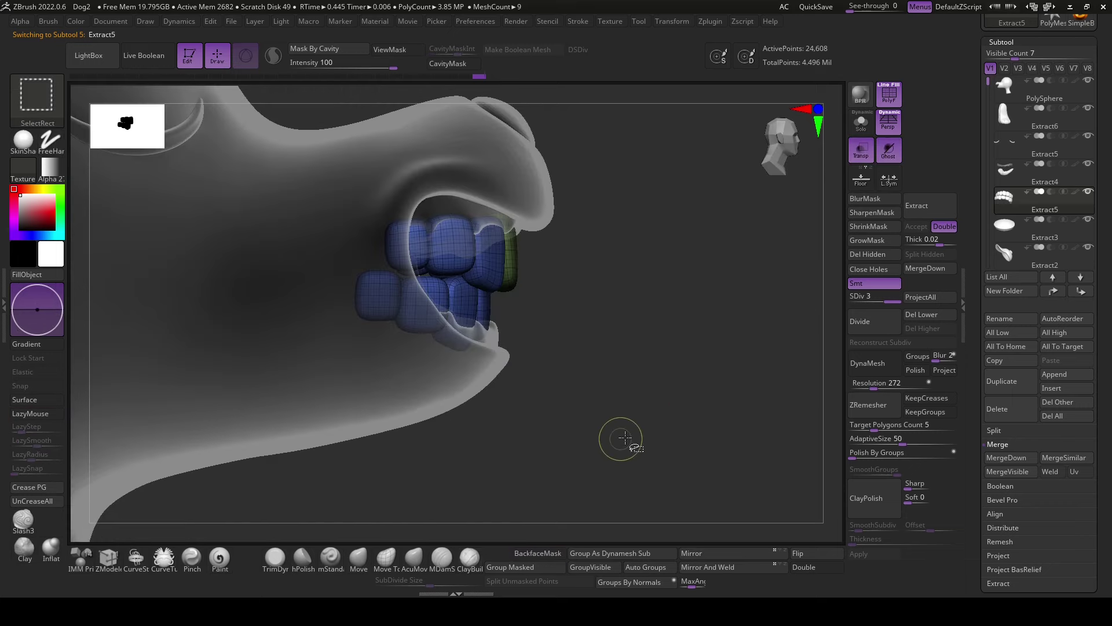
pyautogui.keyDown('ctrl'); pyautogui.keyDown('shift'); pyautogui.moveTo(648, 446); pyautogui.dragTo(328, 305); pyautogui.keyUp('shift'); pyautogui.keyUp('ctrl')
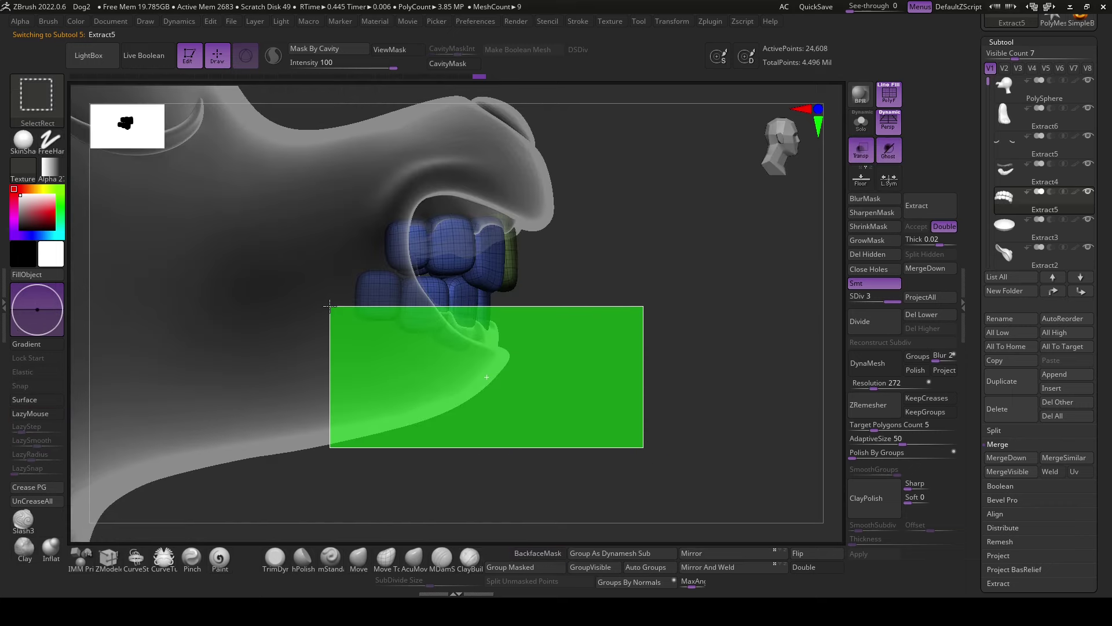
pyautogui.click(570, 565)
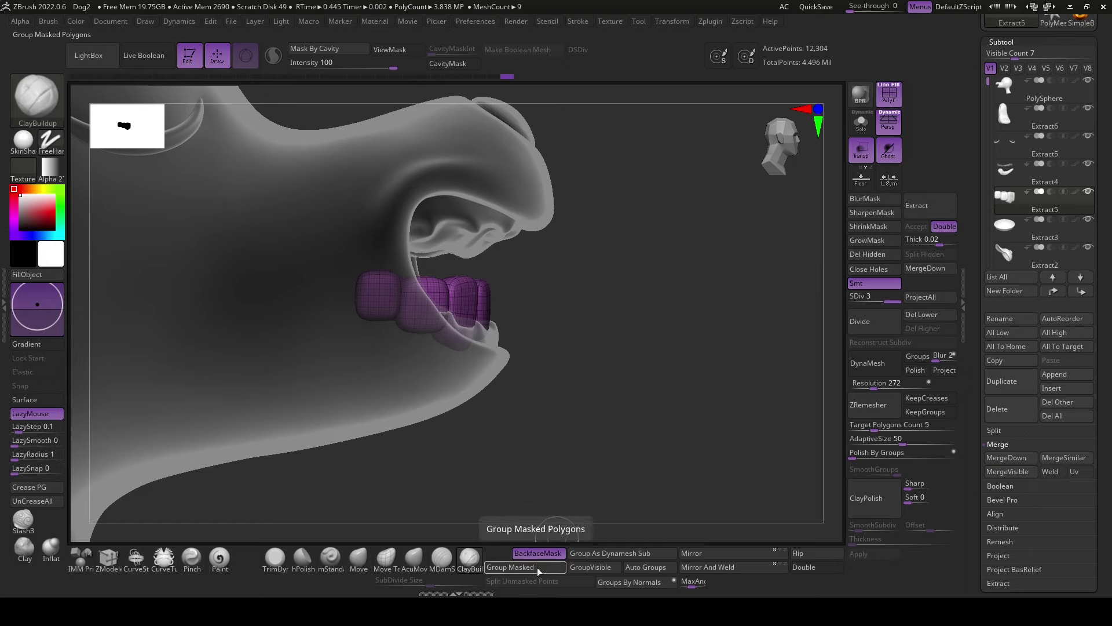
pyautogui.keyDown('ctrl'); pyautogui.keyDown('shift'); pyautogui.click(634, 406); pyautogui.keyUp('shift'); pyautogui.keyUp('ctrl')
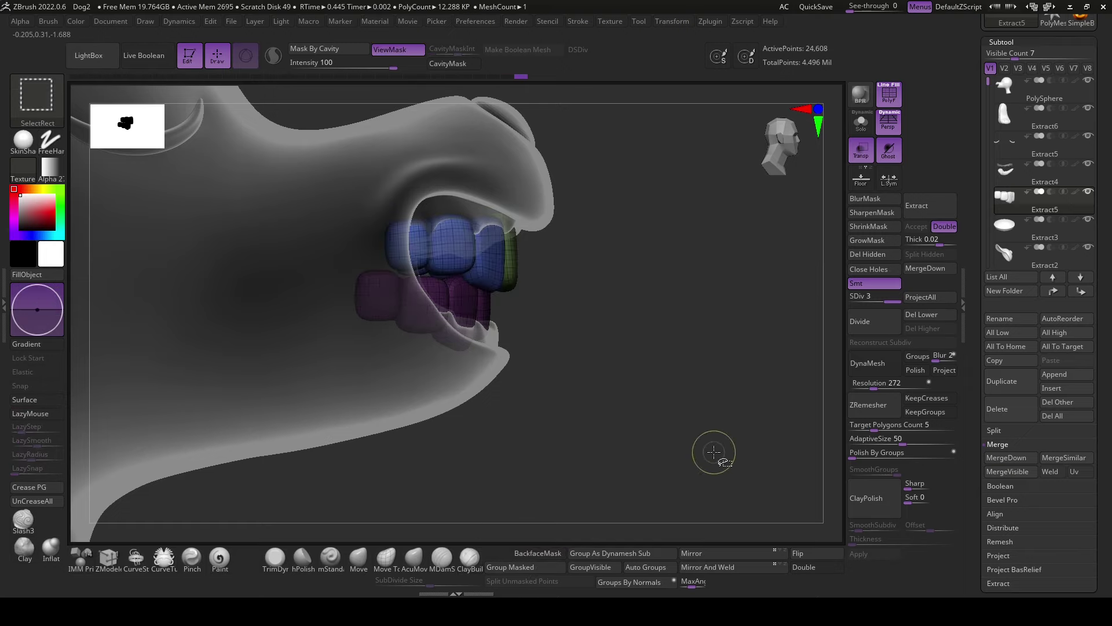
pyautogui.click(860, 146)
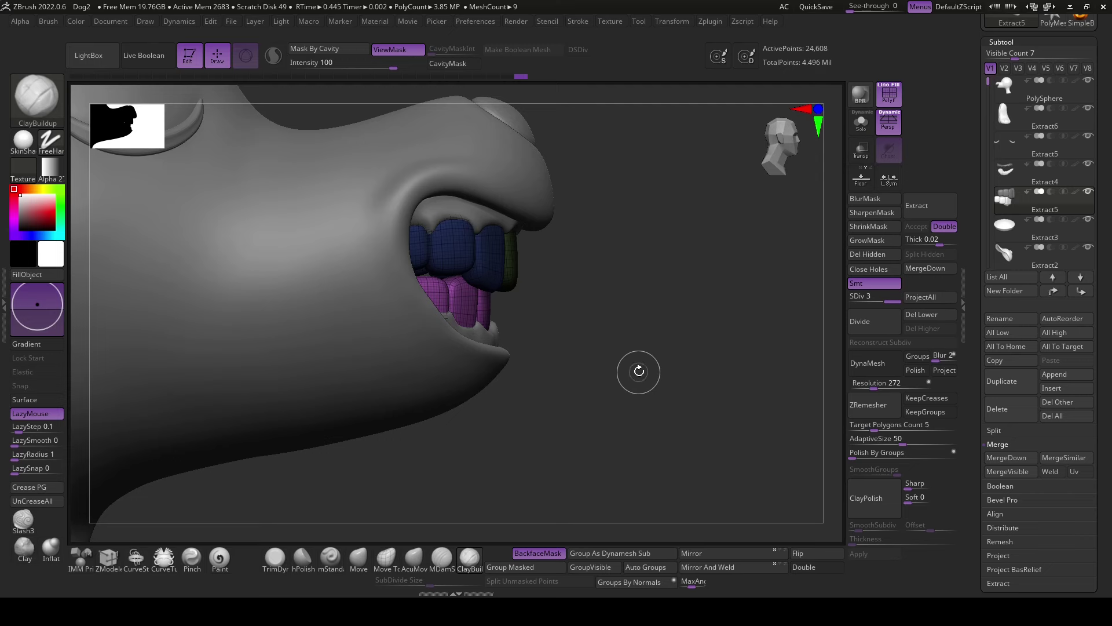
# - Check the new teeth groups with the Transpose gizmo, then turn PolyF and transparency off
pyautogui.press('w')
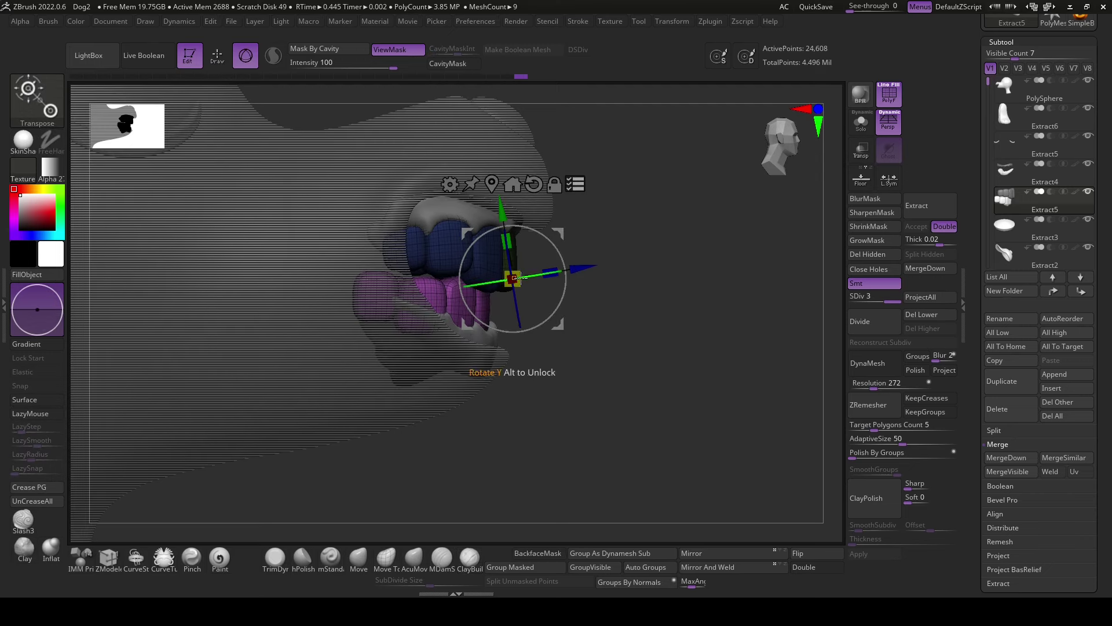
pyautogui.moveTo(512, 279); pyautogui.dragTo(598, 216)
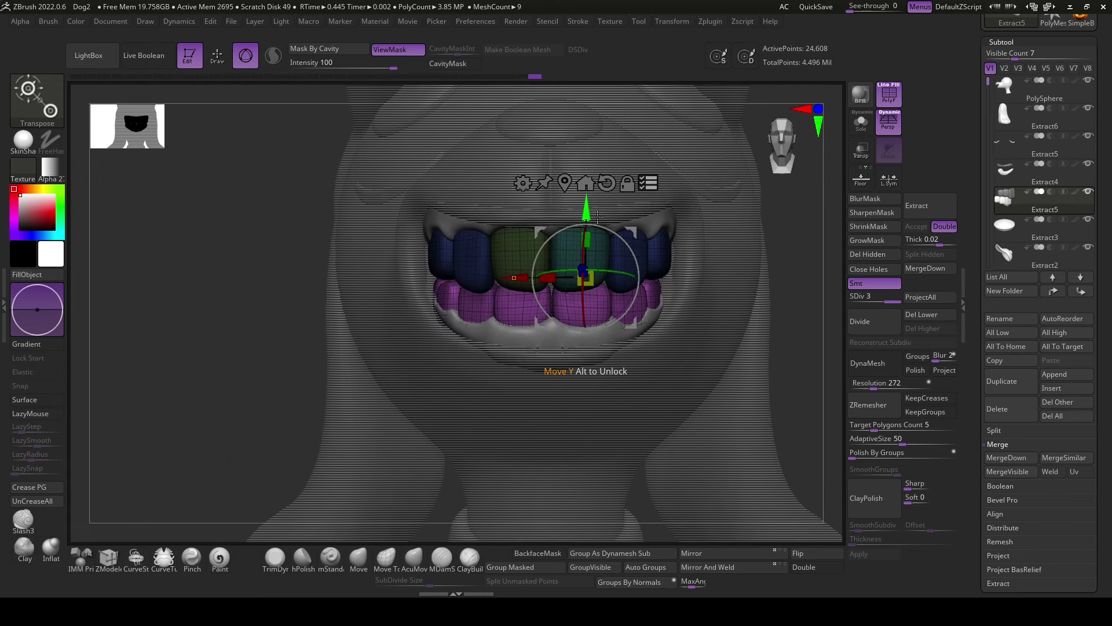
pyautogui.moveTo(772, 372)
pyautogui.mouseDown()
pyautogui.moveTo(674, 336)
pyautogui.moveTo(597, 348)
pyautogui.mouseUp()
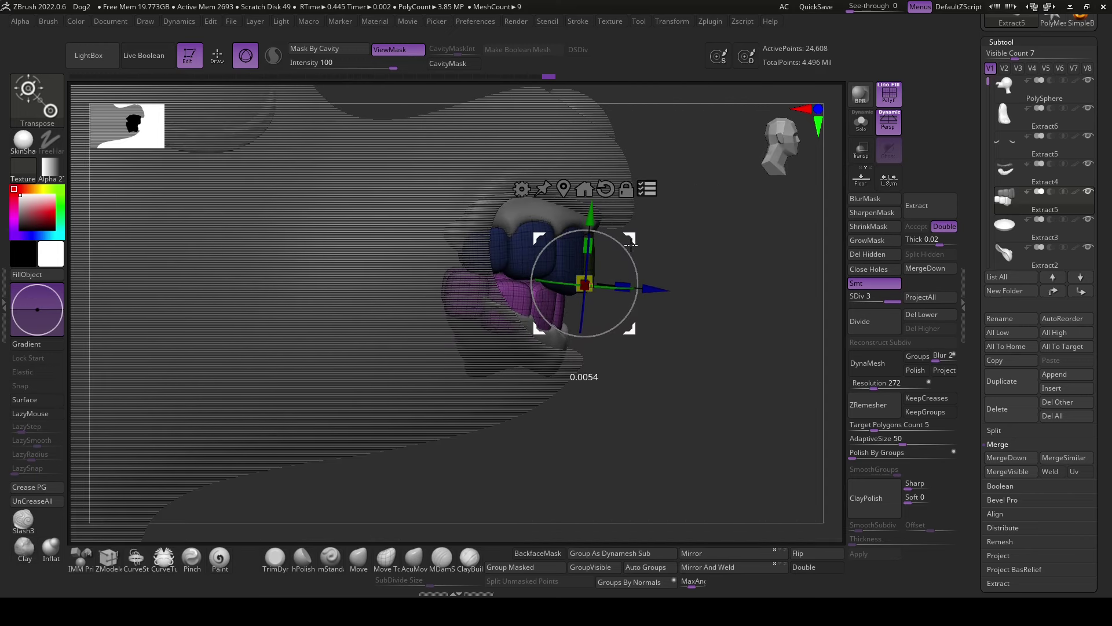
pyautogui.moveTo(631, 247); pyautogui.dragTo(696, 243)
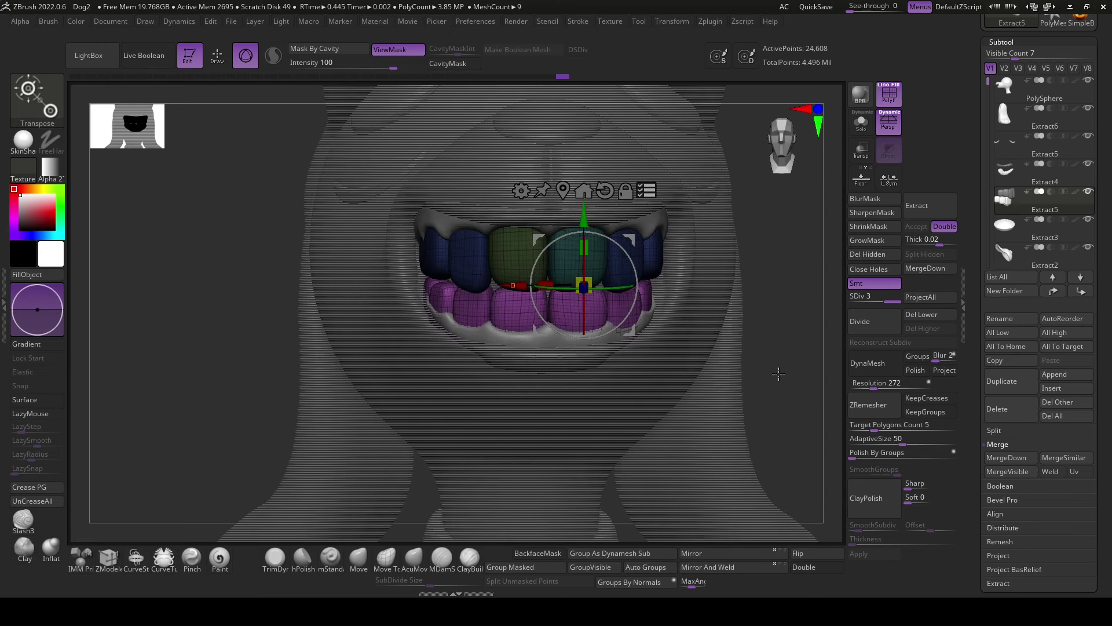
pyautogui.click(889, 93)
pyautogui.click(862, 152)
pyautogui.press('q')
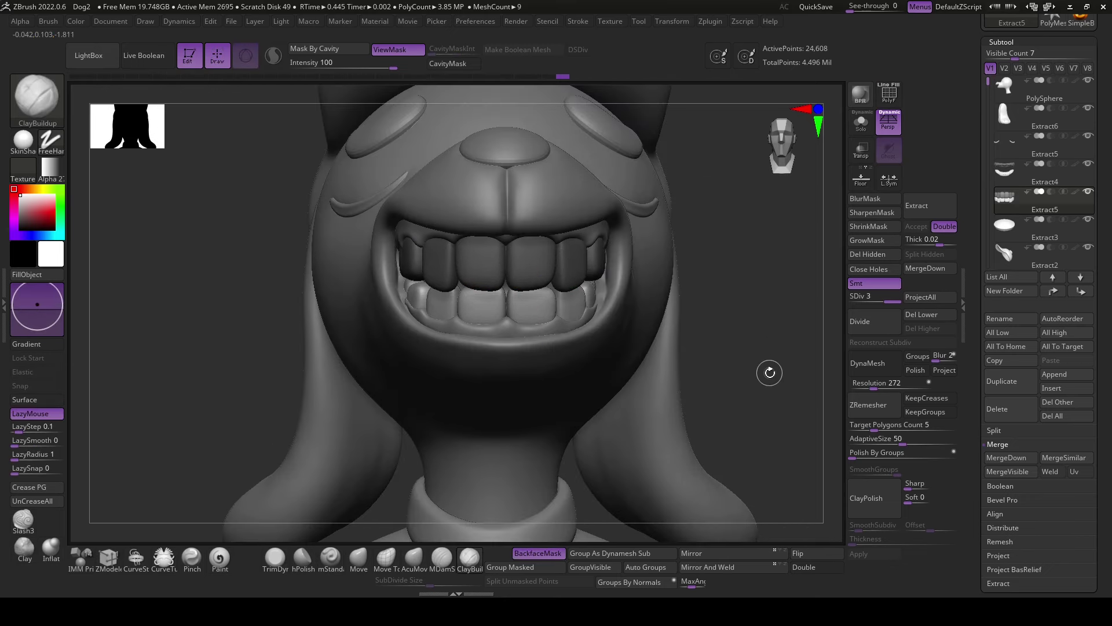
pyautogui.moveTo(764, 391); pyautogui.dragTo(780, 387)
# - Select the PolySphere head subtool and Solo it to inspect the lower lip up close
pyautogui.keyDown('alt'); pyautogui.click(584, 307); pyautogui.keyUp('alt')
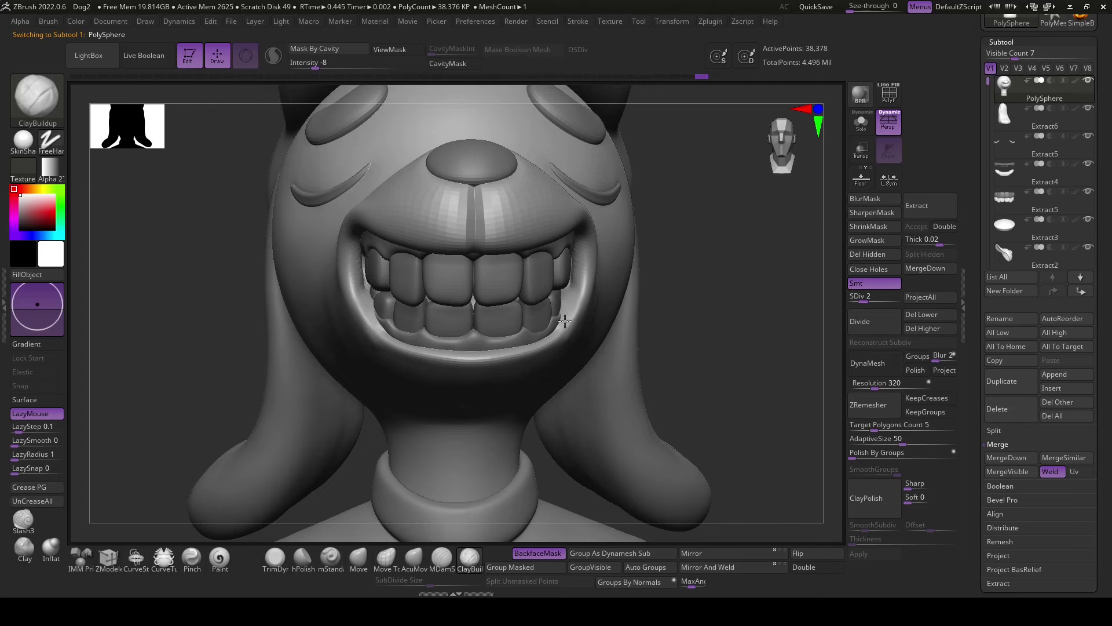
pyautogui.keyDown('alt'); pyautogui.moveTo(732, 405); pyautogui.dragTo(733, 373); pyautogui.keyUp('alt')
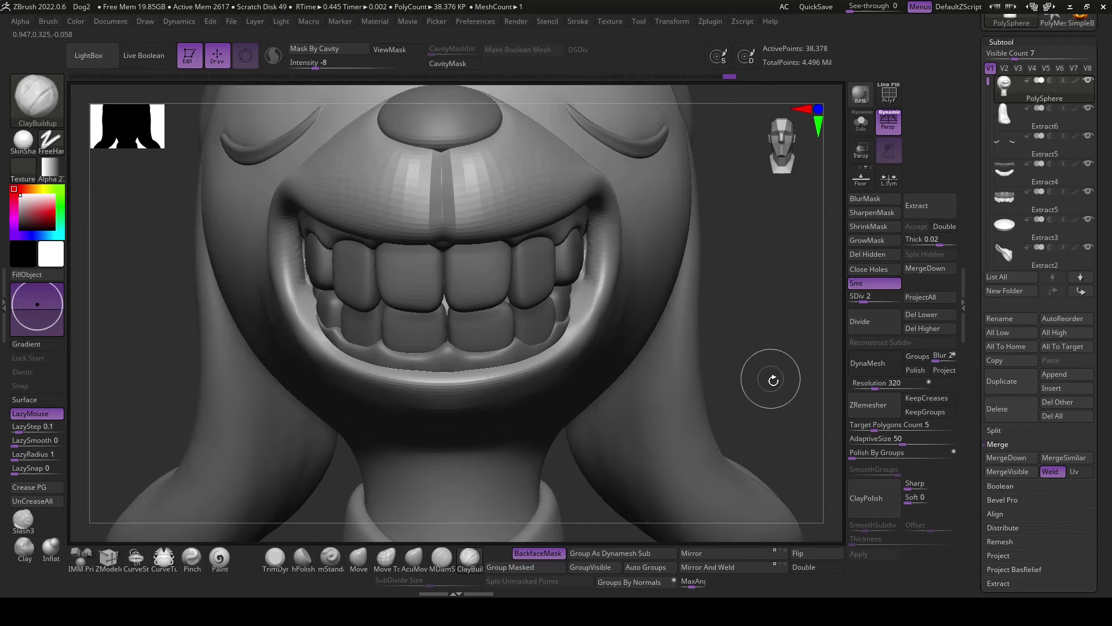
pyautogui.moveTo(765, 320); pyautogui.dragTo(776, 354)
pyautogui.hotkey('ctrl', 'shift', 'f')
pyautogui.keyDown('shift'); pyautogui.moveTo(433, 485); pyautogui.dragTo(547, 331, button='right'); pyautogui.keyUp('shift')
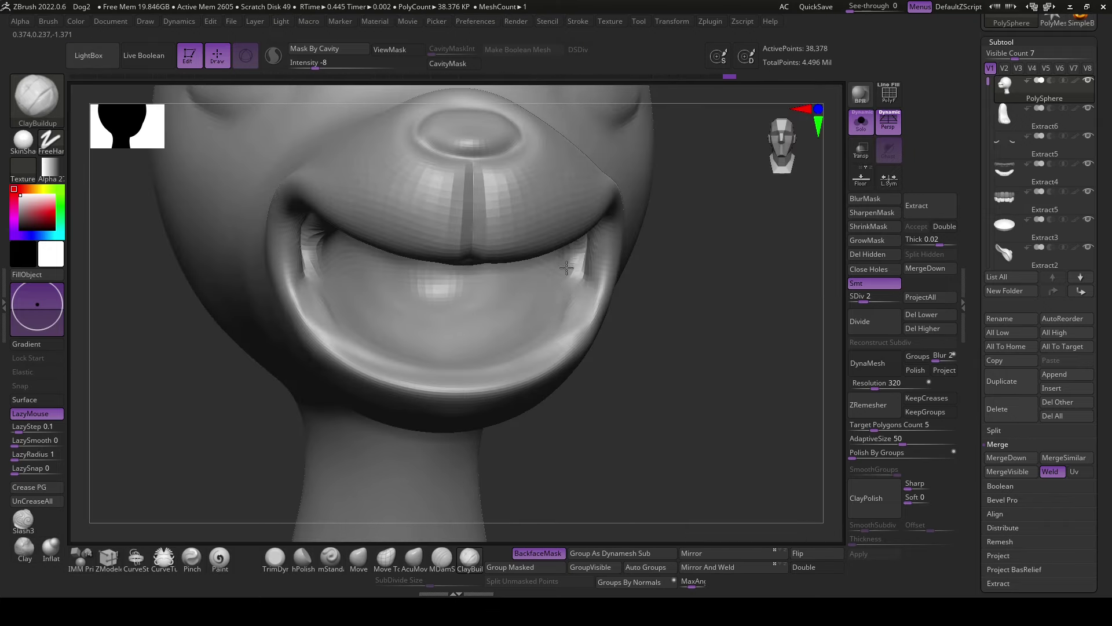
pyautogui.keyDown('ctrl'); pyautogui.moveTo(678, 298); pyautogui.dragTo(672, 255, button='right'); pyautogui.keyUp('ctrl')
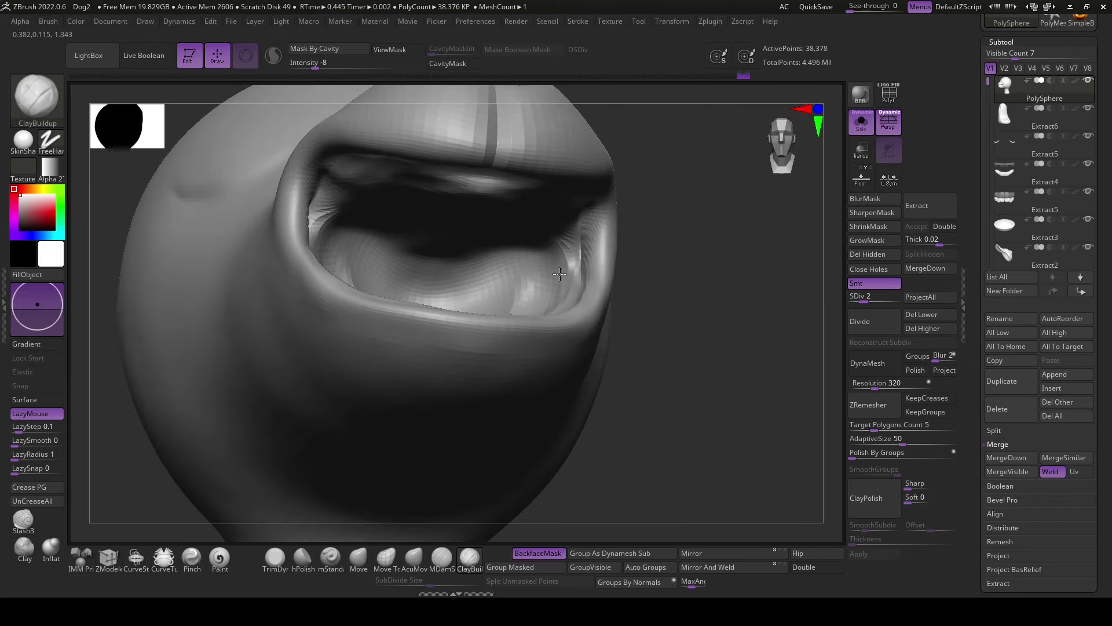
pyautogui.keyDown('ctrl'); pyautogui.moveTo(548, 267); pyautogui.dragTo(585, 357, button='right'); pyautogui.keyUp('ctrl')
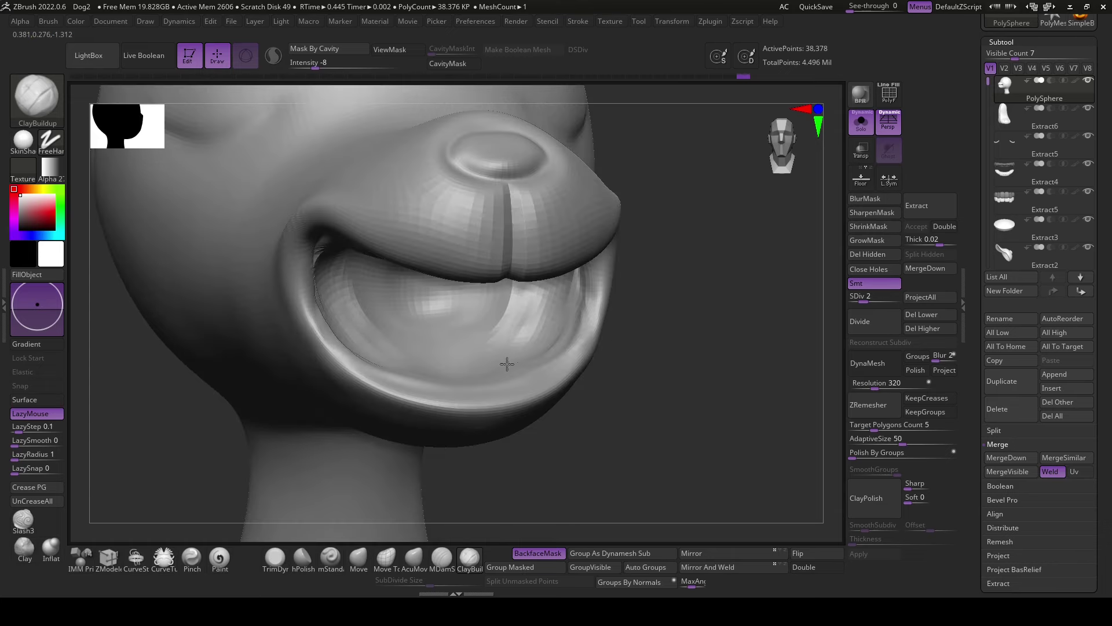
# - Turn Solo off, pick the MDamStandard brush and set SDiv to level 3
pyautogui.press('shift')
pyautogui.keyDown('ctrl'); pyautogui.moveTo(575, 313); pyautogui.dragTo(736, 422, button='right'); pyautogui.keyUp('ctrl')
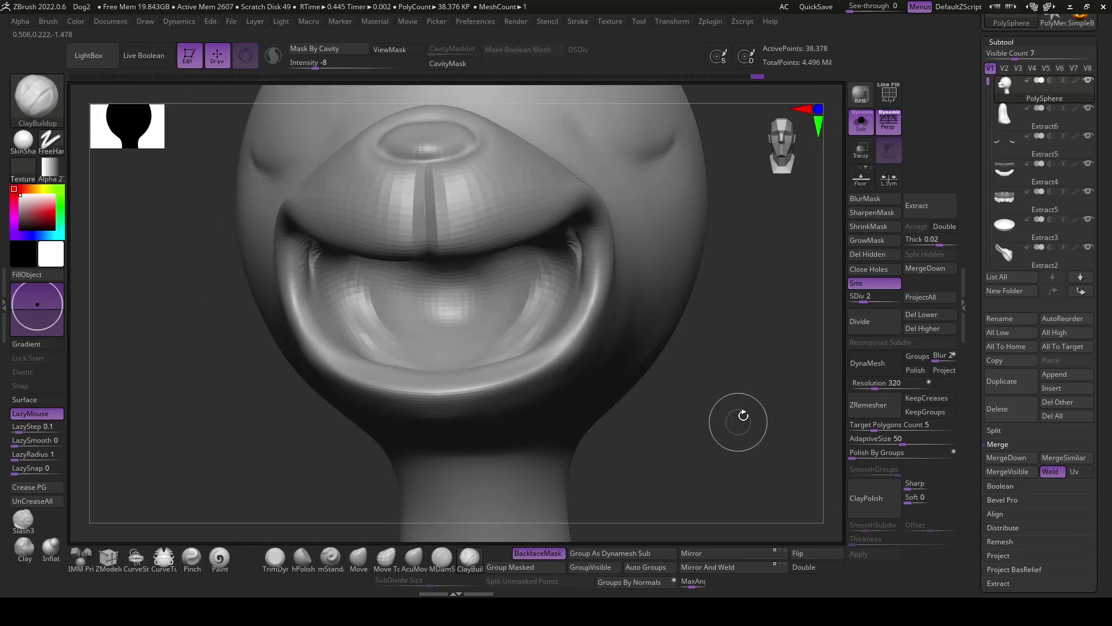
pyautogui.click(861, 121)
pyautogui.moveTo(792, 393); pyautogui.dragTo(771, 390)
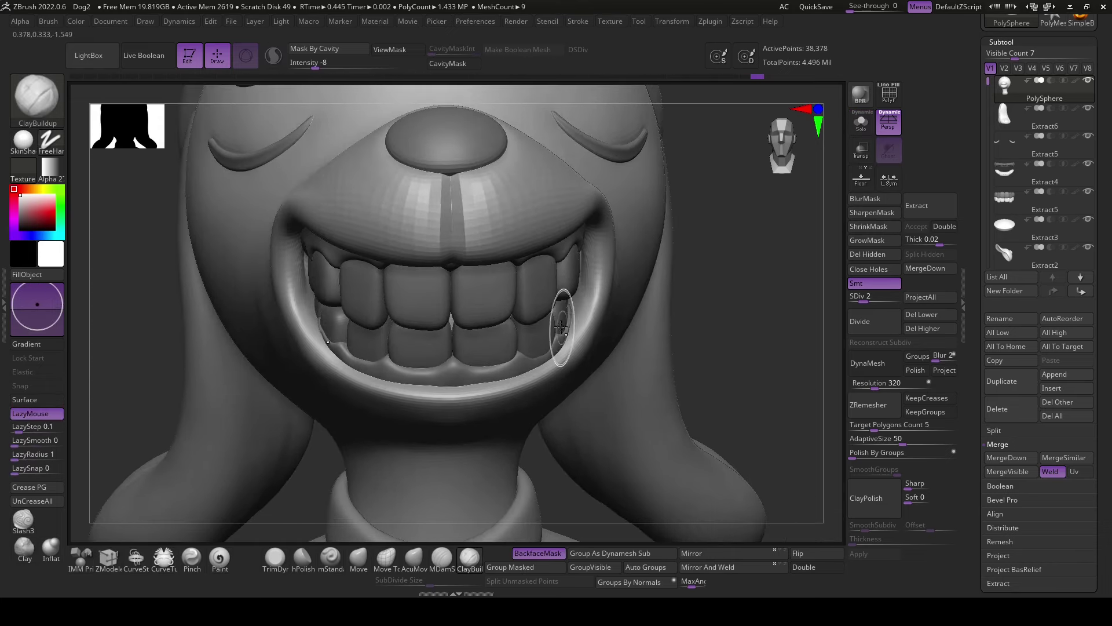
pyautogui.click(442, 557)
pyautogui.moveTo(876, 297); pyautogui.dragTo(876, 297)
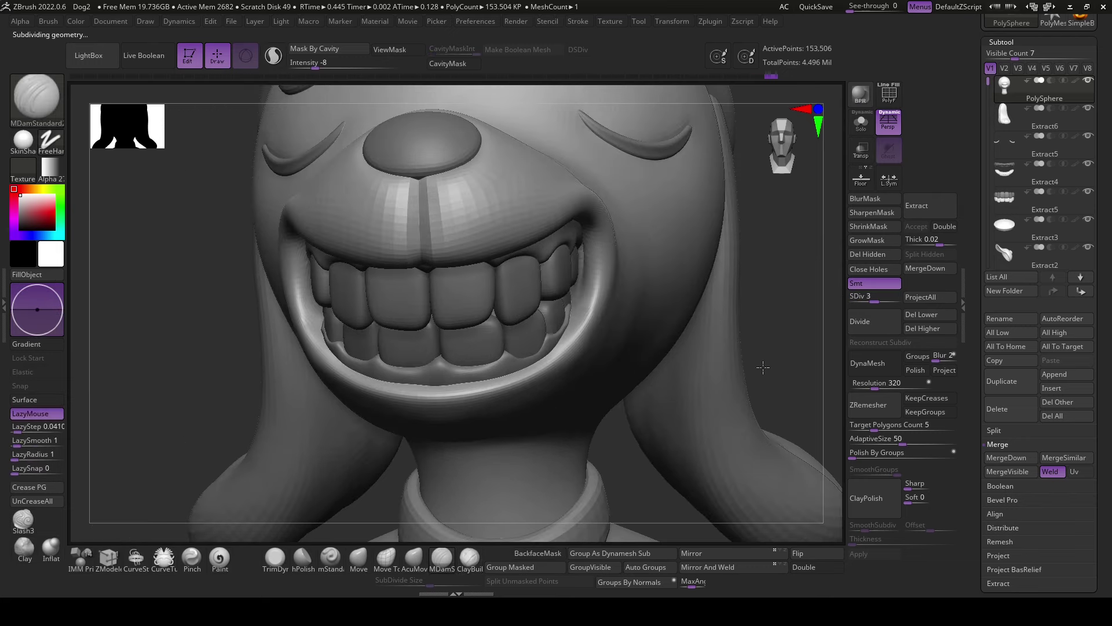
# - With Transp on, build up the lips around the teeth using ClayBuildup and smoothing
pyautogui.click(854, 157)
pyautogui.moveTo(609, 261); pyautogui.dragTo(512, 298)
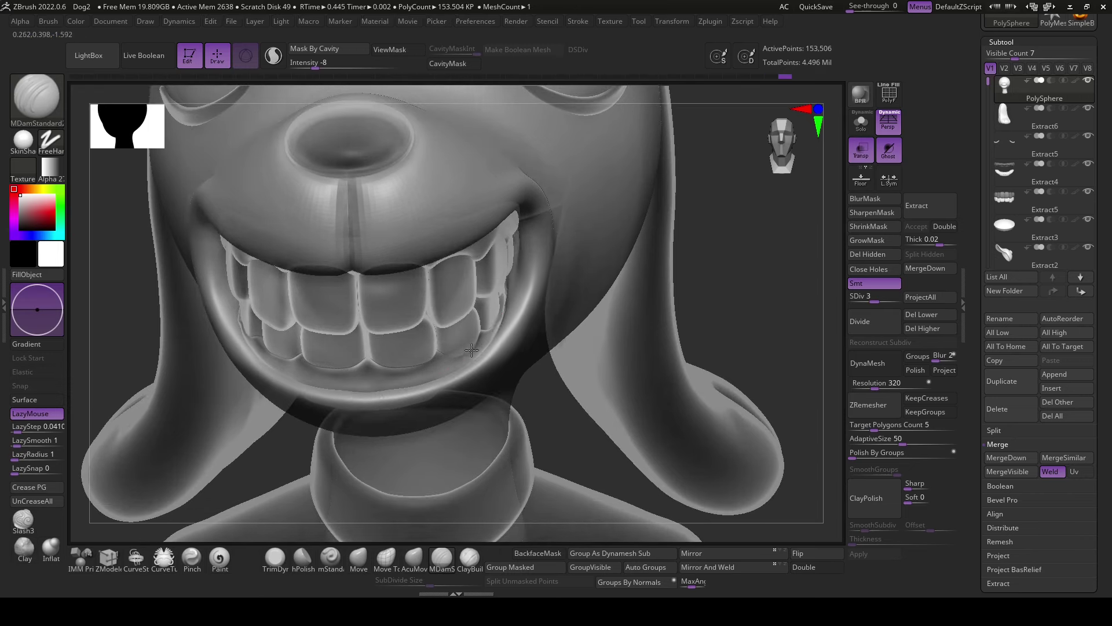
pyautogui.moveTo(754, 297); pyautogui.dragTo(516, 266)
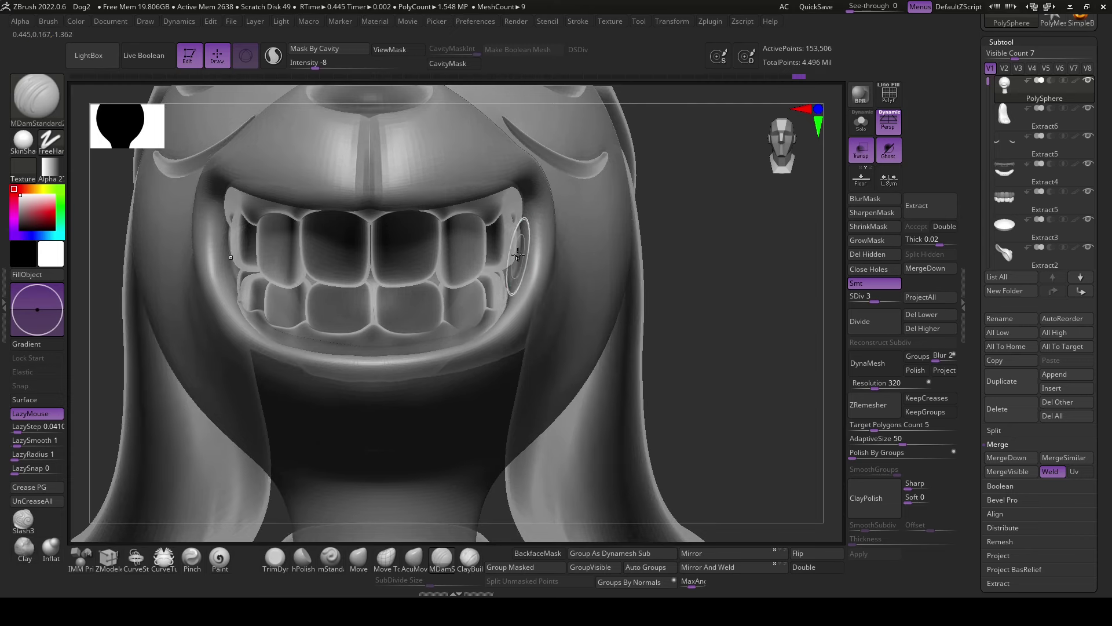
pyautogui.moveTo(517, 254); pyautogui.dragTo(536, 278, button='right')
pyautogui.press('b')
pyautogui.press('c')
pyautogui.press('b')
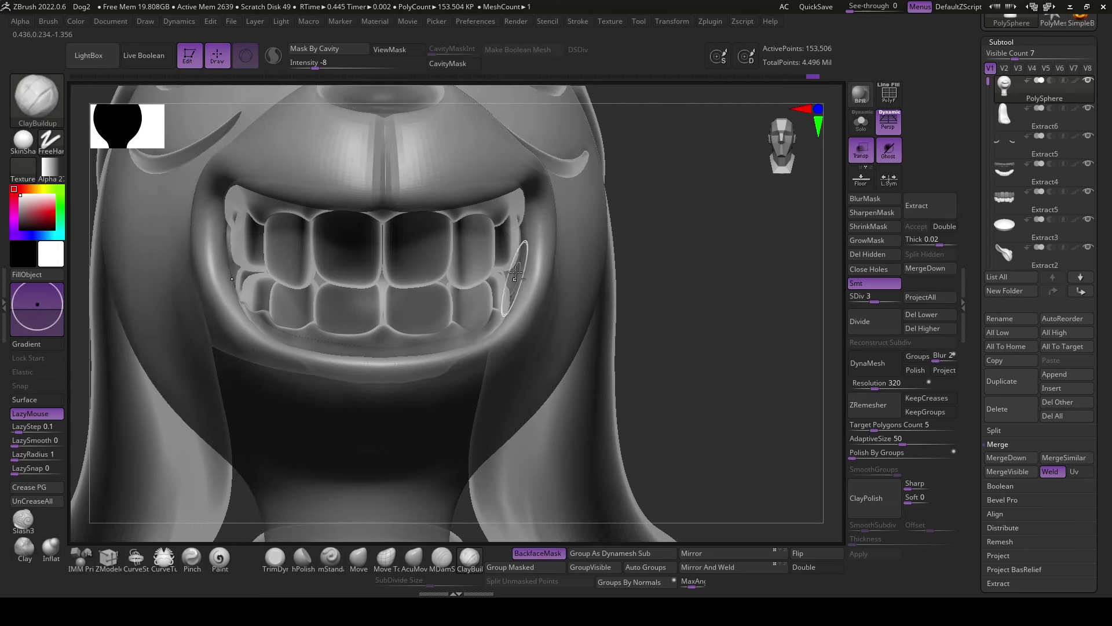
pyautogui.press('shift')
pyautogui.keyDown('shift'); pyautogui.moveTo(506, 200); pyautogui.dragTo(735, 355, button='right'); pyautogui.keyUp('shift')
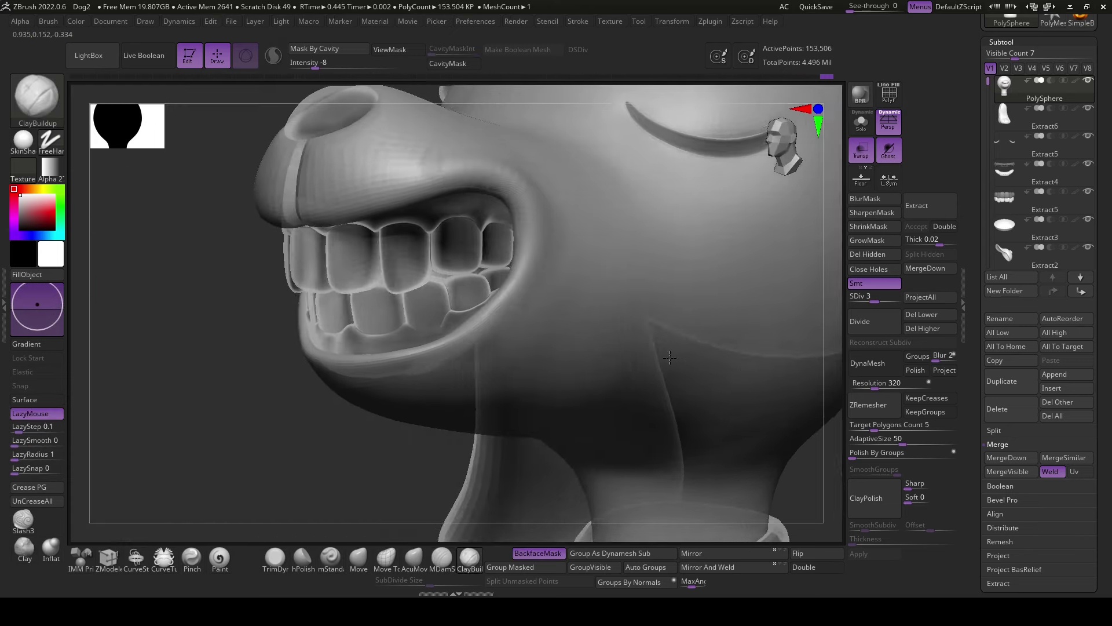
# - Use AcuMove to pull the mouth corner and the upper and lower lips around the teeth
pyautogui.click(414, 557)
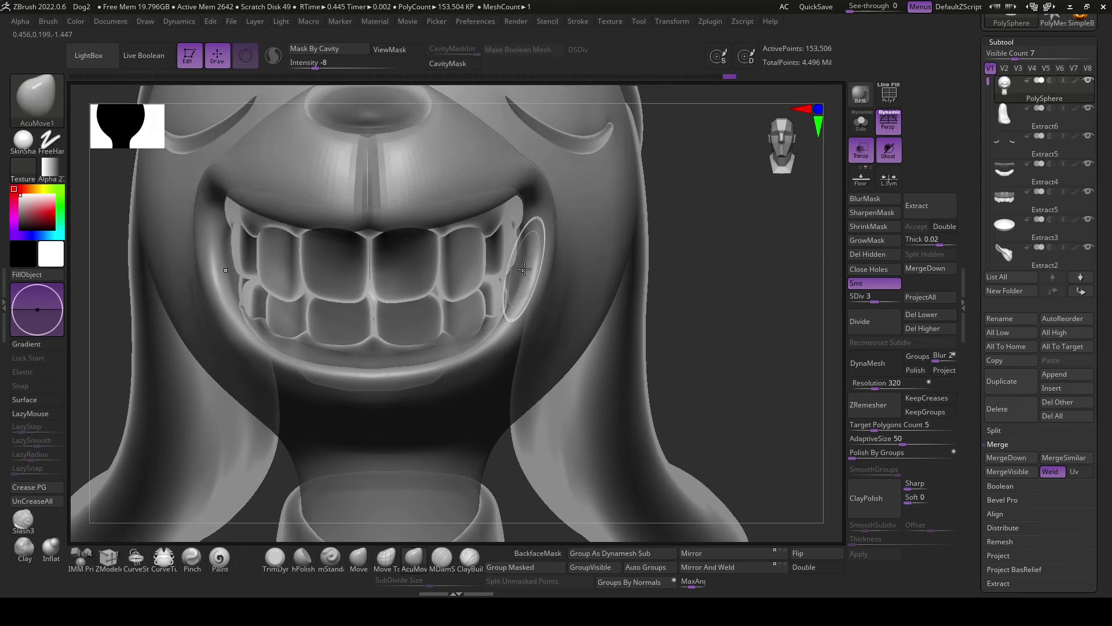
pyautogui.moveTo(525, 293); pyautogui.dragTo(467, 365)
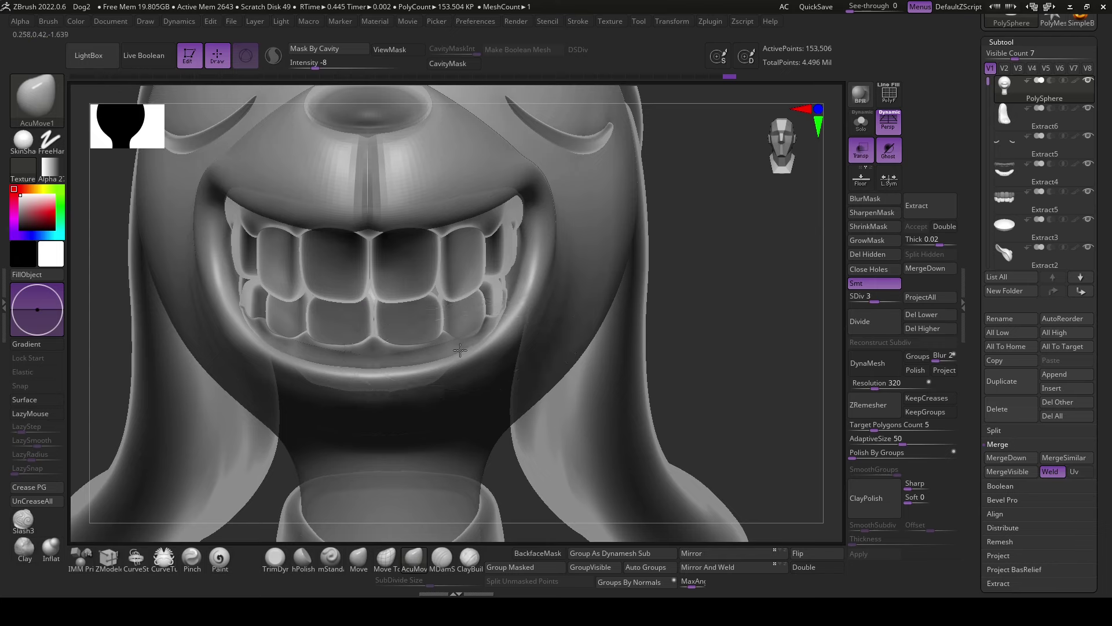
pyautogui.moveTo(754, 406); pyautogui.dragTo(497, 487)
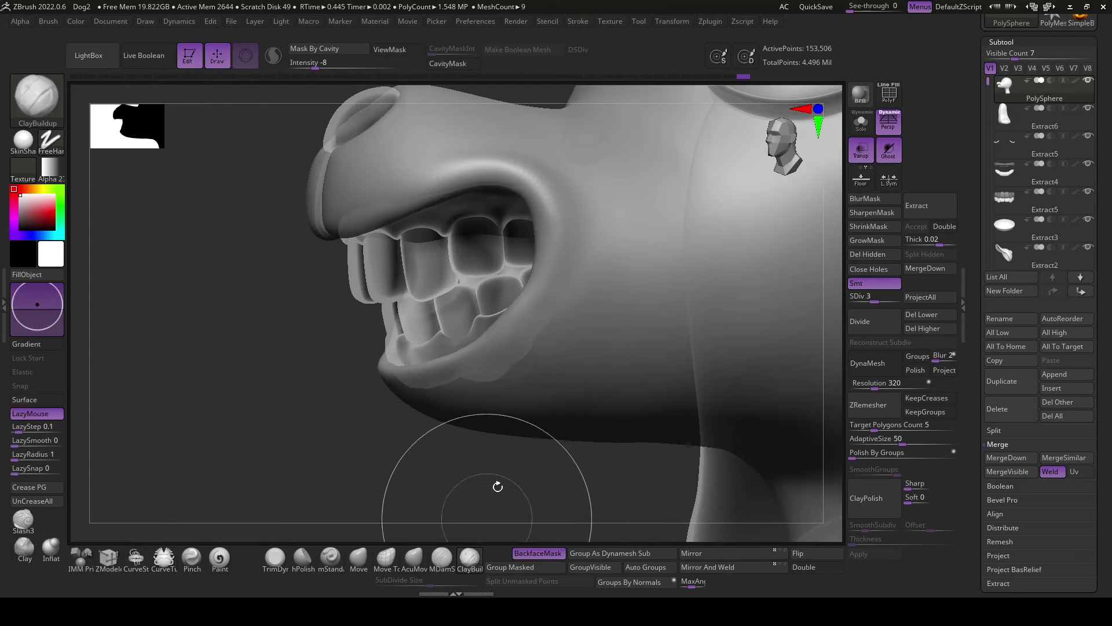
pyautogui.press('space')
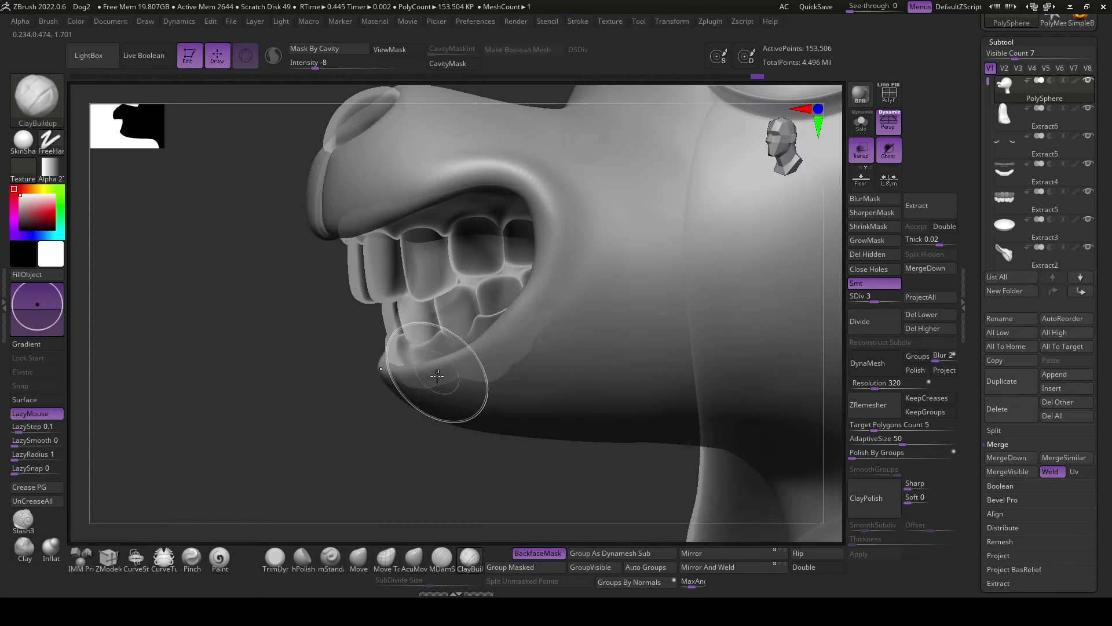
pyautogui.moveTo(471, 377); pyautogui.dragTo(464, 406)
pyautogui.click(413, 557)
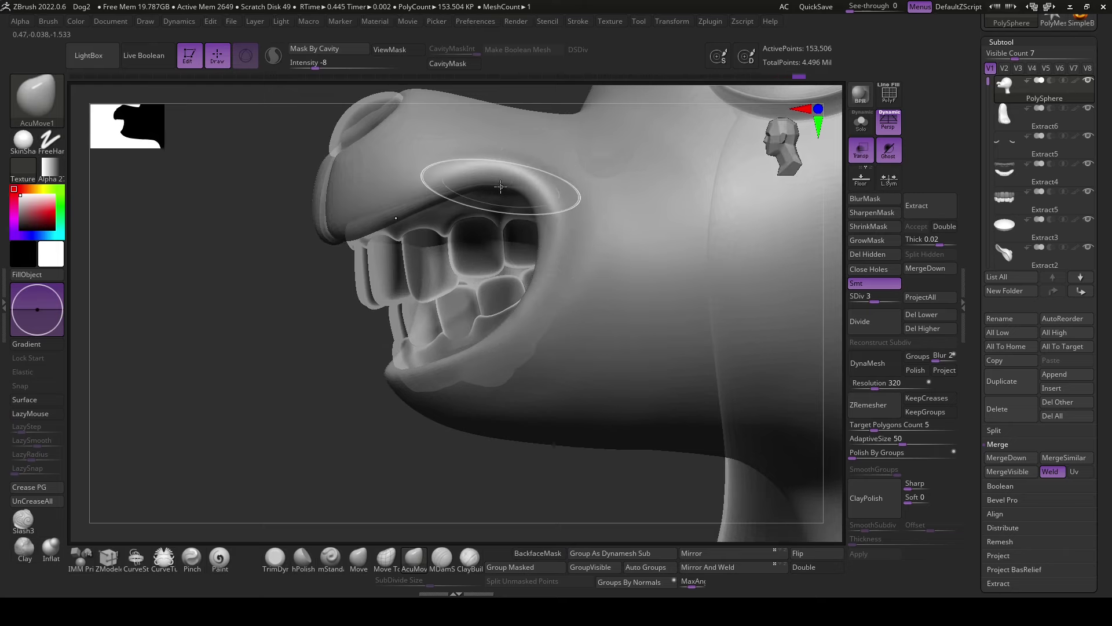
pyautogui.moveTo(526, 194); pyautogui.dragTo(532, 205)
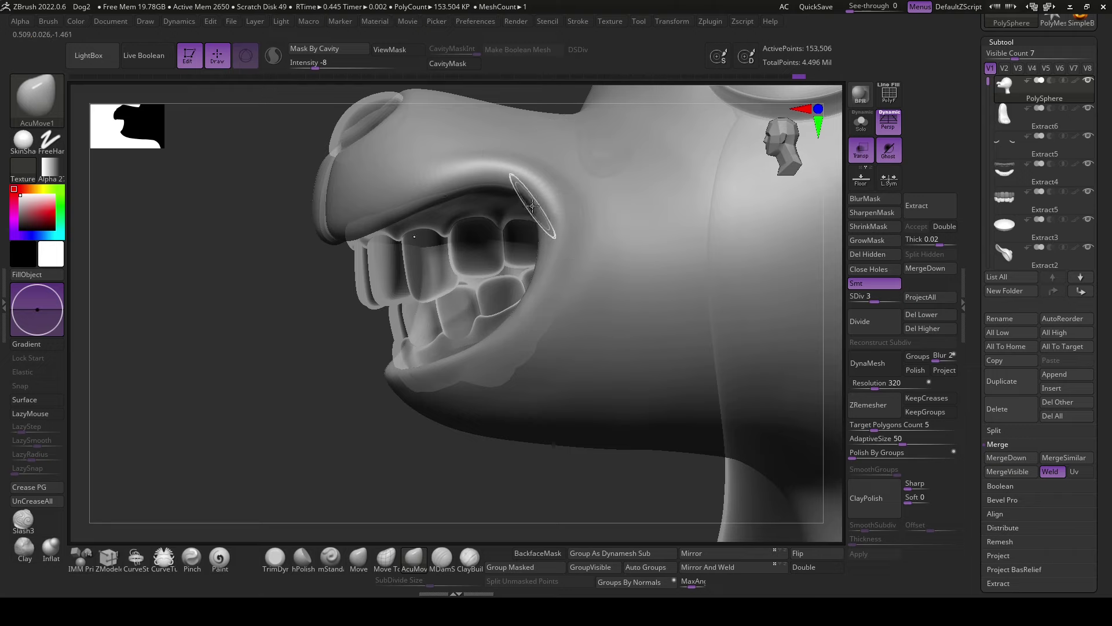
pyautogui.press('shift')
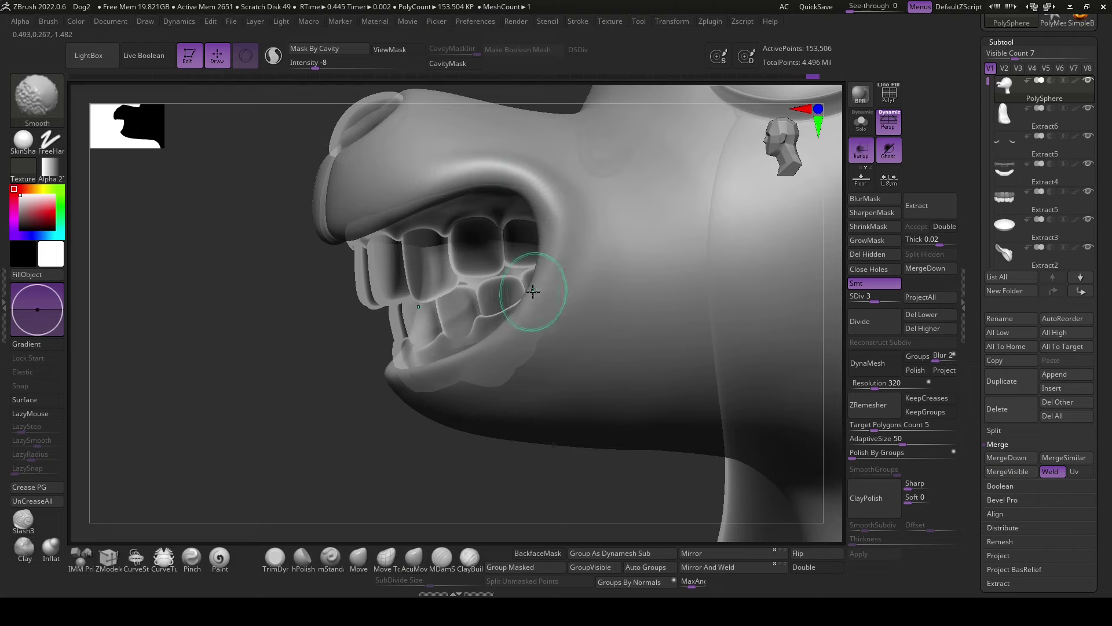
pyautogui.moveTo(482, 354)
pyautogui.keyDown('shift'); pyautogui.mouseDown(button='right')
pyautogui.moveTo(576, 427)
pyautogui.moveTo(745, 402)
pyautogui.moveTo(752, 391)
pyautogui.mouseUp(button='right'); pyautogui.keyUp('shift')
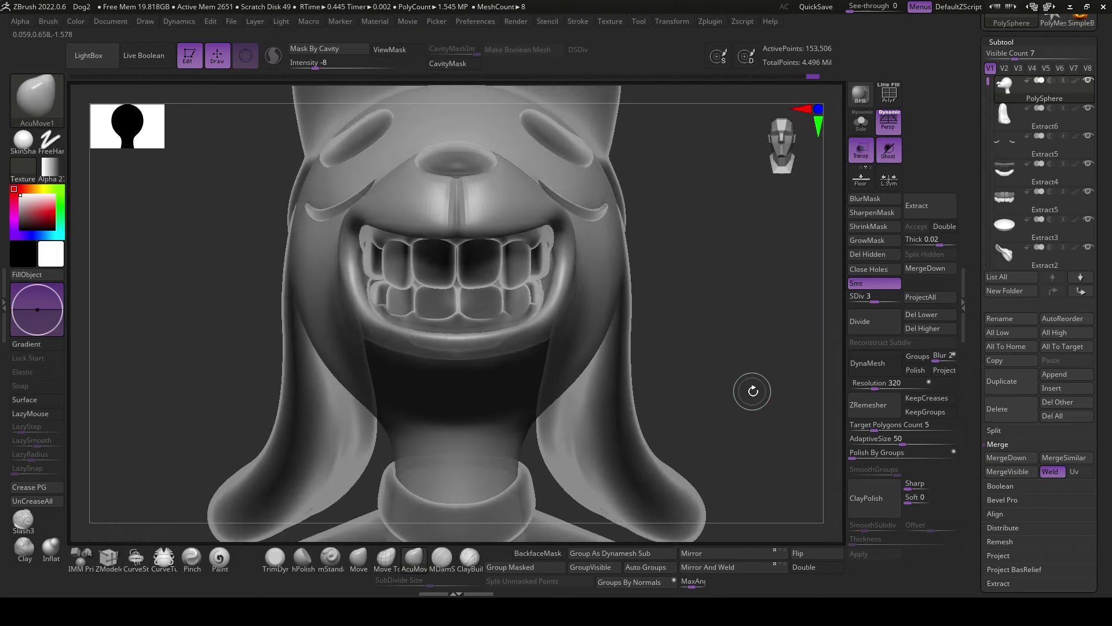
# - Turn Transp off and select the Extract4 teeth subtool
pyautogui.click(863, 159)
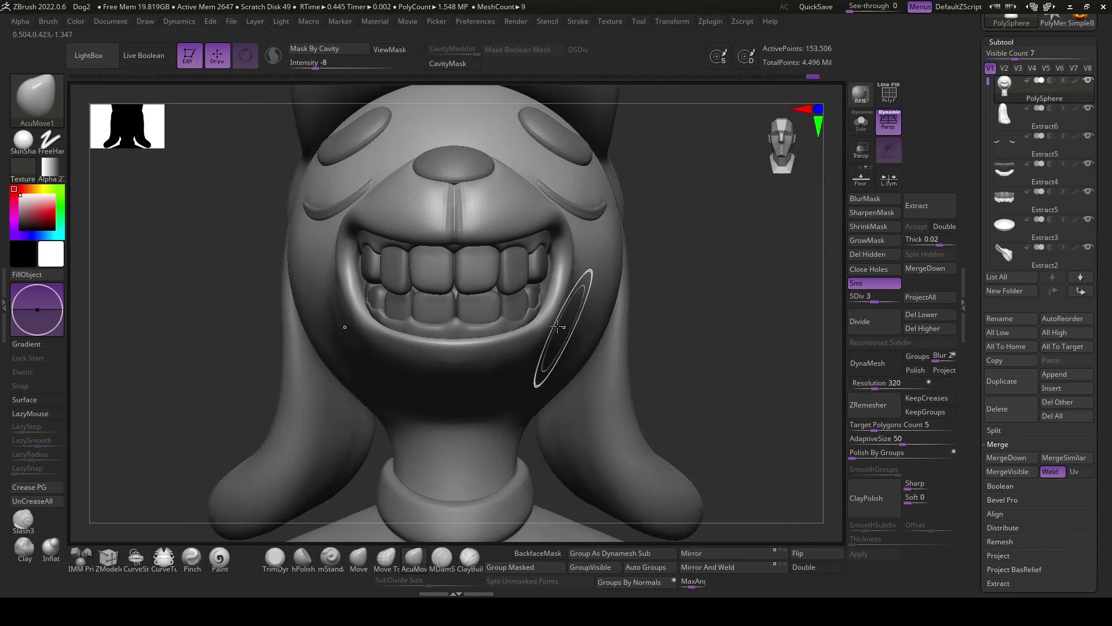
pyautogui.moveTo(539, 324); pyautogui.dragTo(551, 301, button='right')
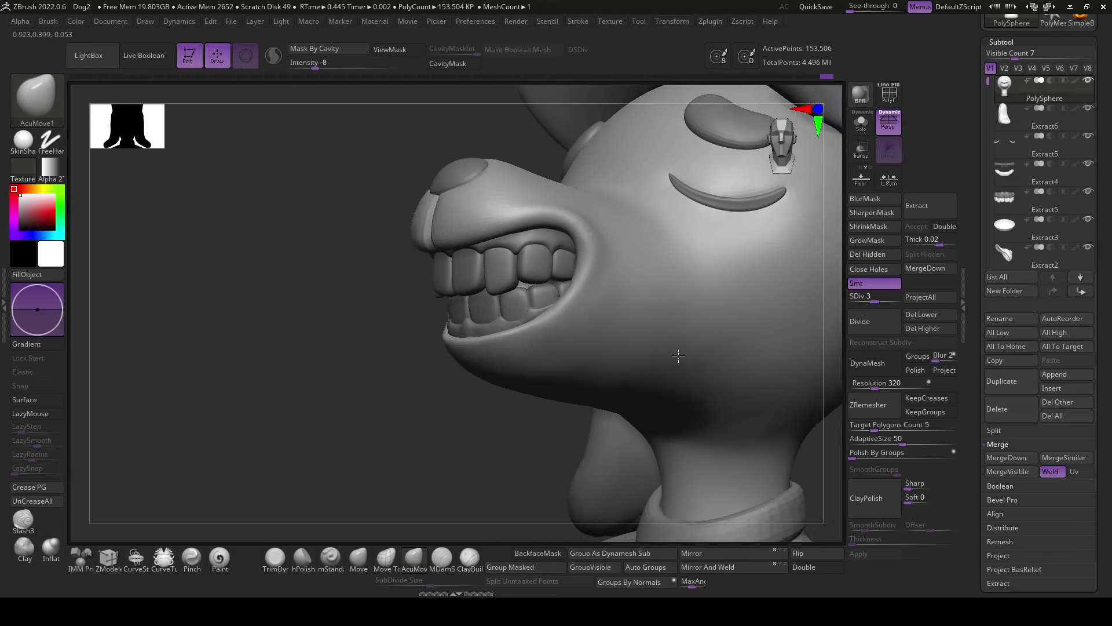
pyautogui.press('space')
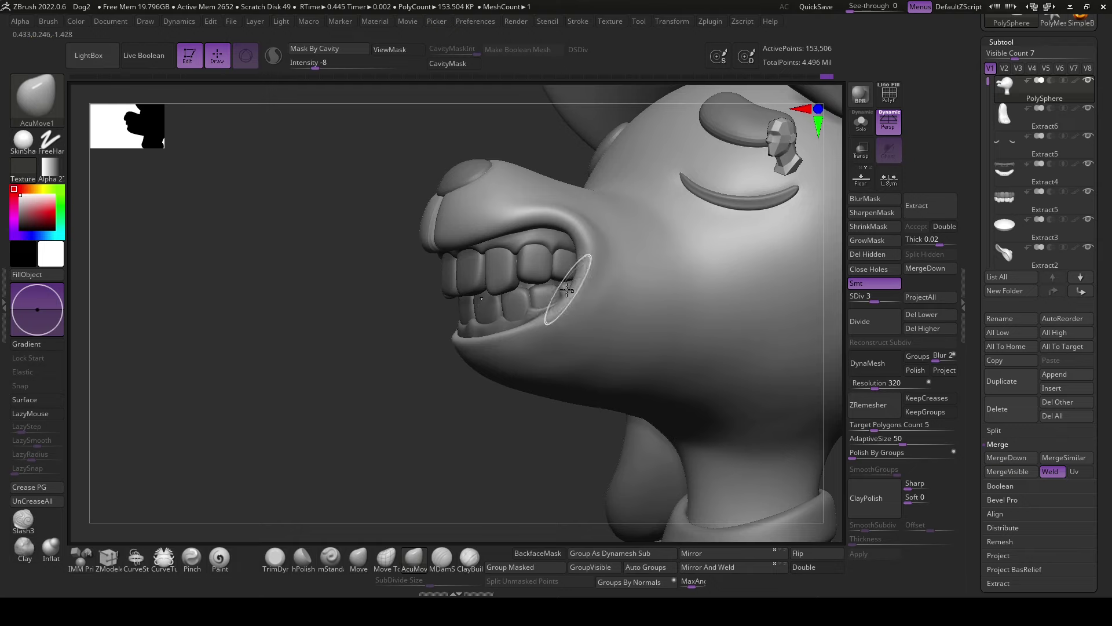
pyautogui.keyDown('alt'); pyautogui.click(528, 316); pyautogui.keyUp('alt')
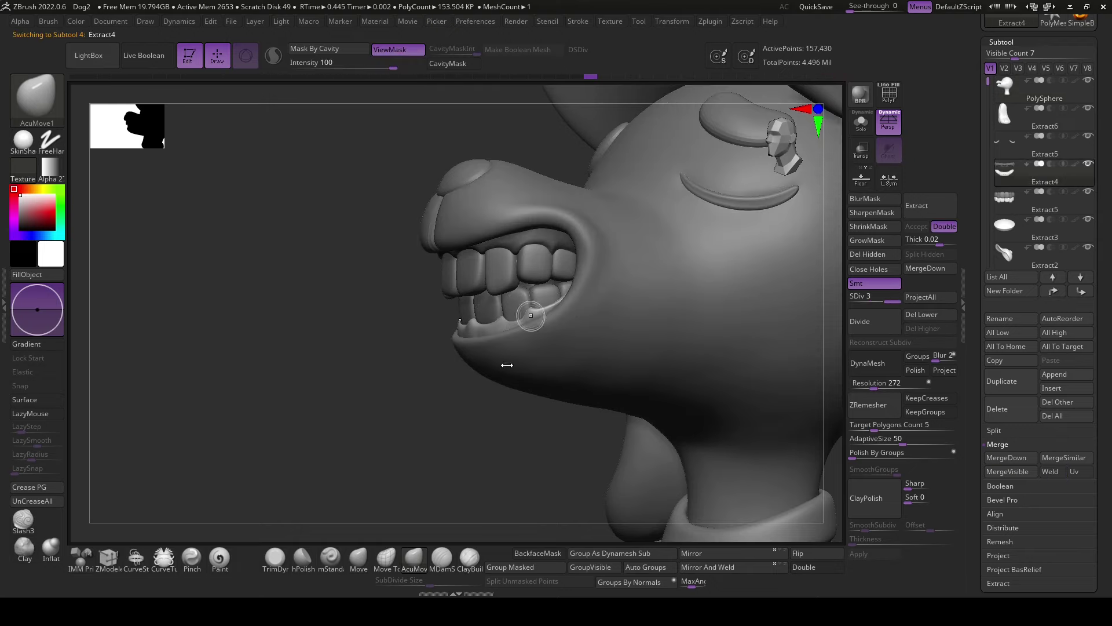
# - Orbit around the teeth, jaw and collar to inspect the reshaped grin
pyautogui.keyDown('ctrl'); pyautogui.moveTo(507, 365); pyautogui.dragTo(479, 464, button='right'); pyautogui.keyUp('ctrl')
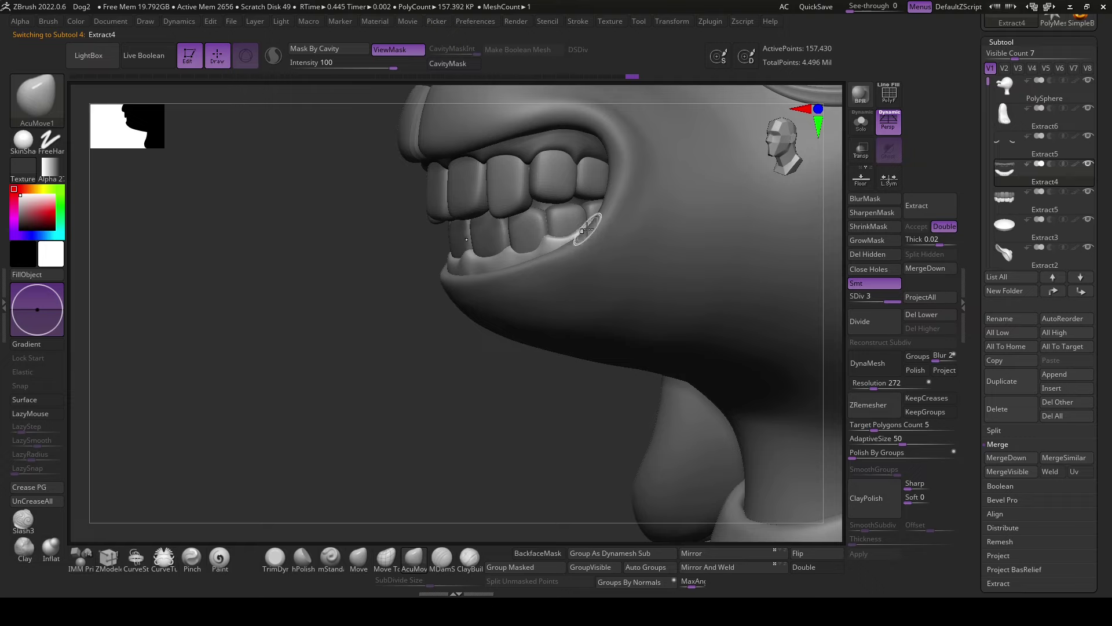
pyautogui.moveTo(590, 233)
pyautogui.mouseDown(button='right')
pyautogui.moveTo(537, 398)
pyautogui.moveTo(571, 346)
pyautogui.mouseUp(button='right')
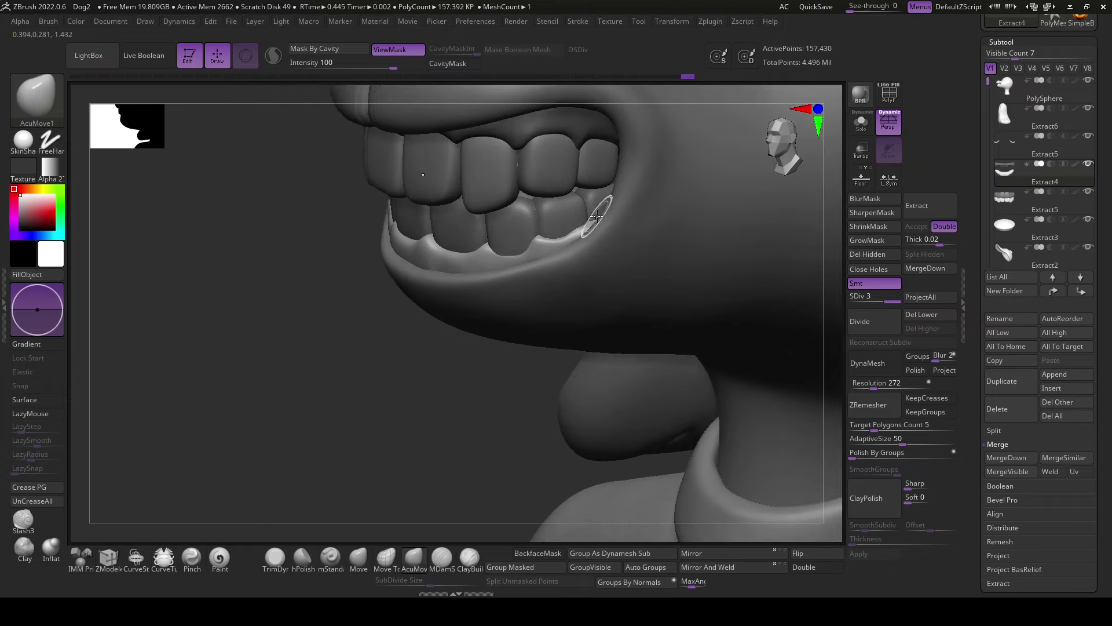
pyautogui.moveTo(576, 233); pyautogui.dragTo(603, 210, button='right')
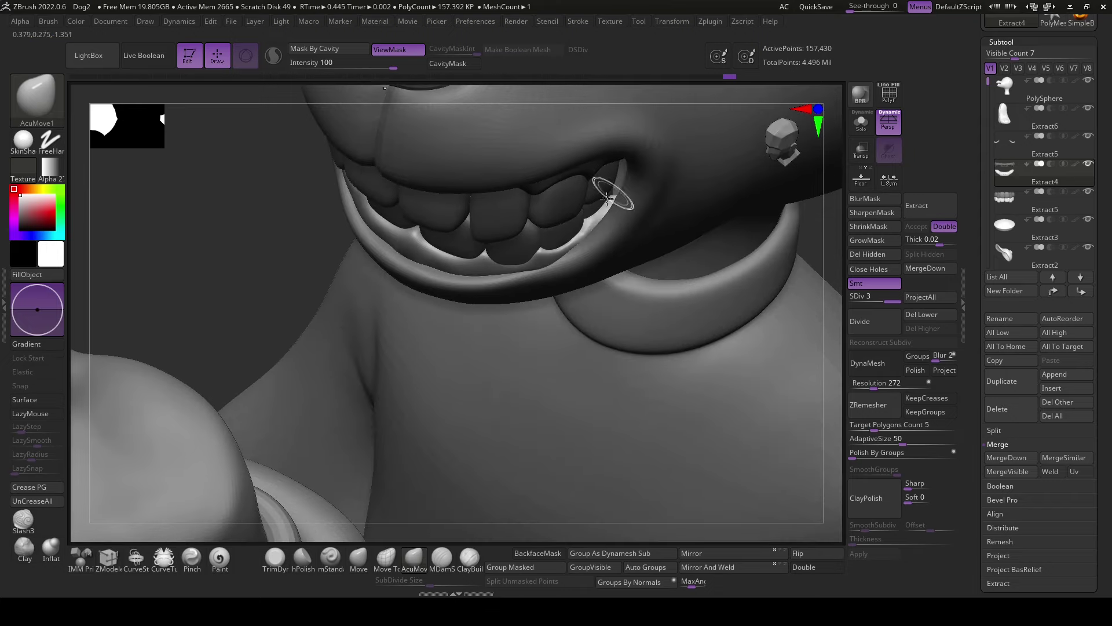
pyautogui.press('shift')
pyautogui.moveTo(544, 287)
pyautogui.mouseDown(button='right')
pyautogui.moveTo(538, 489)
pyautogui.moveTo(613, 429)
pyautogui.mouseUp(button='right')
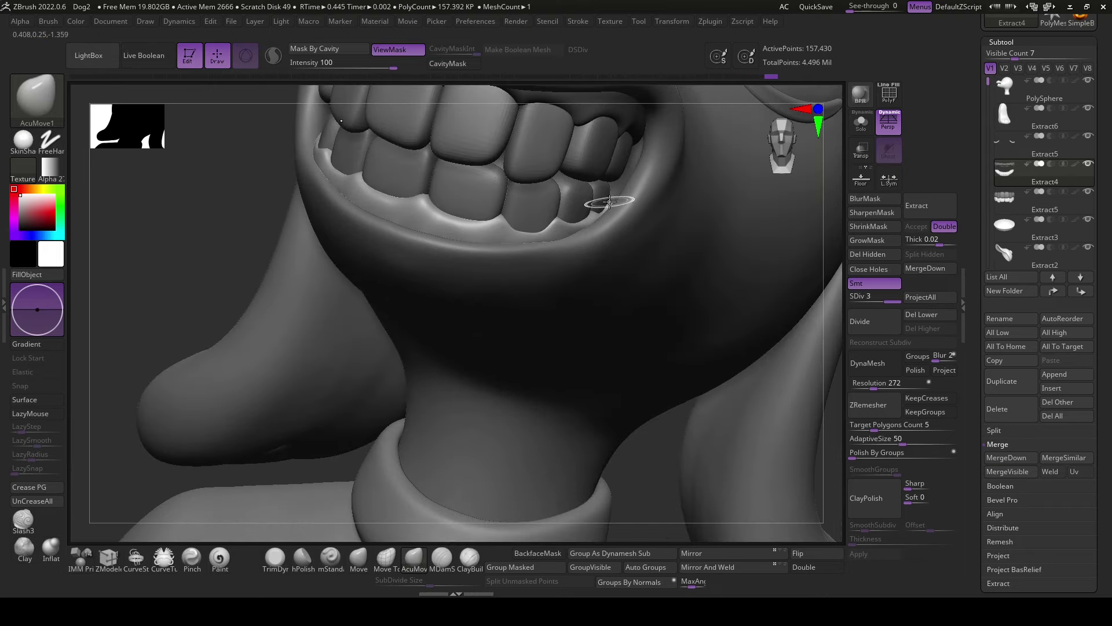
pyautogui.moveTo(646, 394)
pyautogui.mouseDown(button='right')
pyautogui.moveTo(795, 479)
pyautogui.moveTo(538, 450)
pyautogui.mouseUp(button='right')
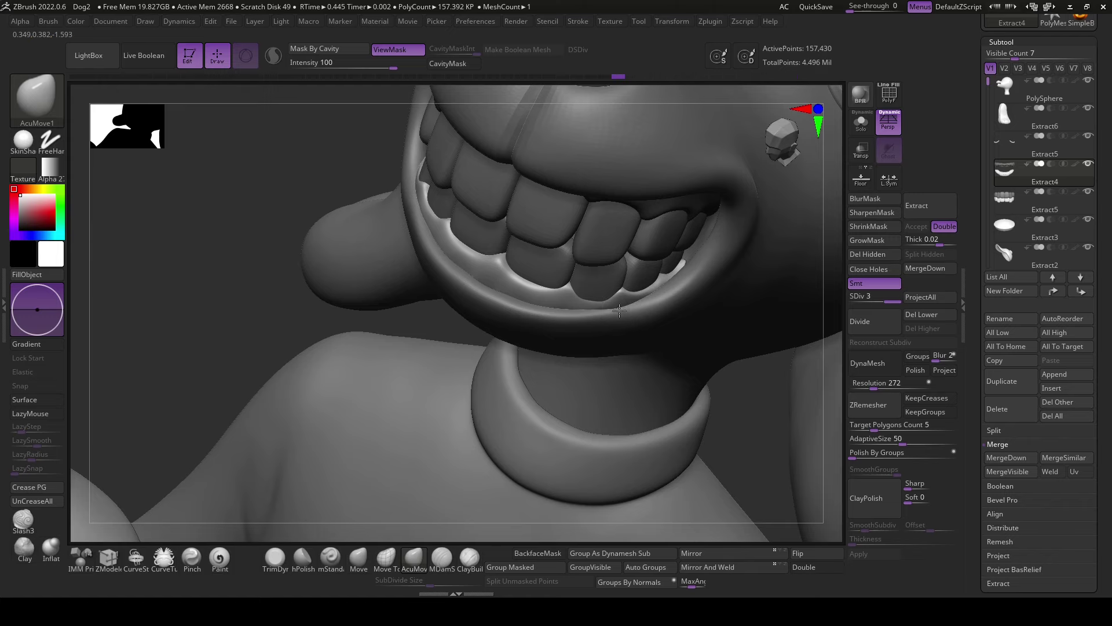
pyautogui.moveTo(619, 311); pyautogui.dragTo(646, 298, button='right')
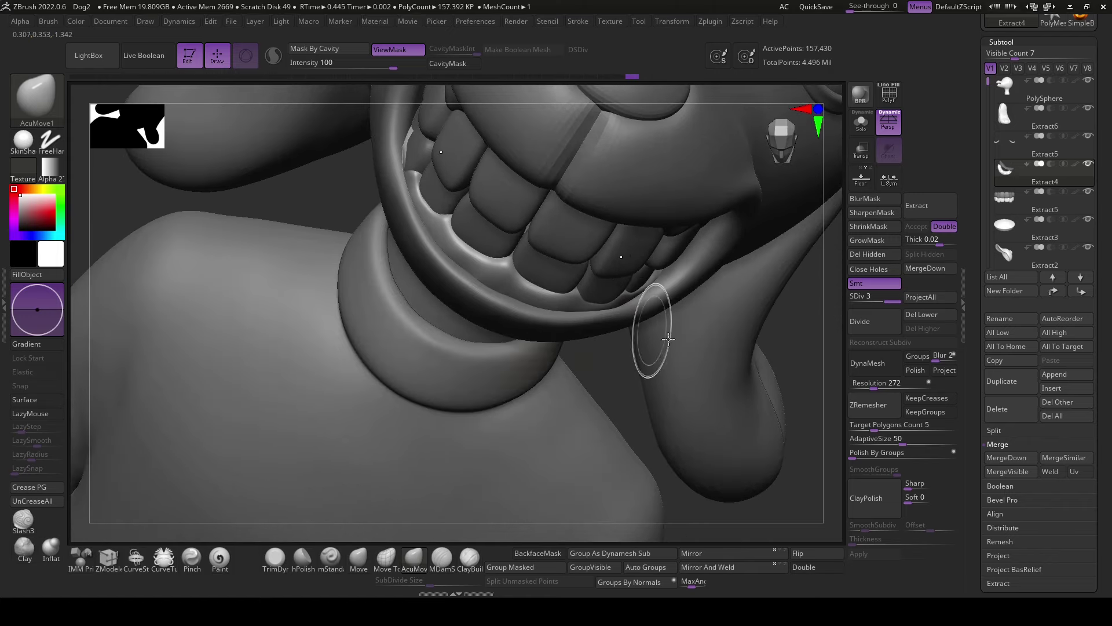
pyautogui.moveTo(670, 339)
pyautogui.mouseDown(button='right')
pyautogui.moveTo(758, 406)
pyautogui.moveTo(782, 394)
pyautogui.mouseUp(button='right')
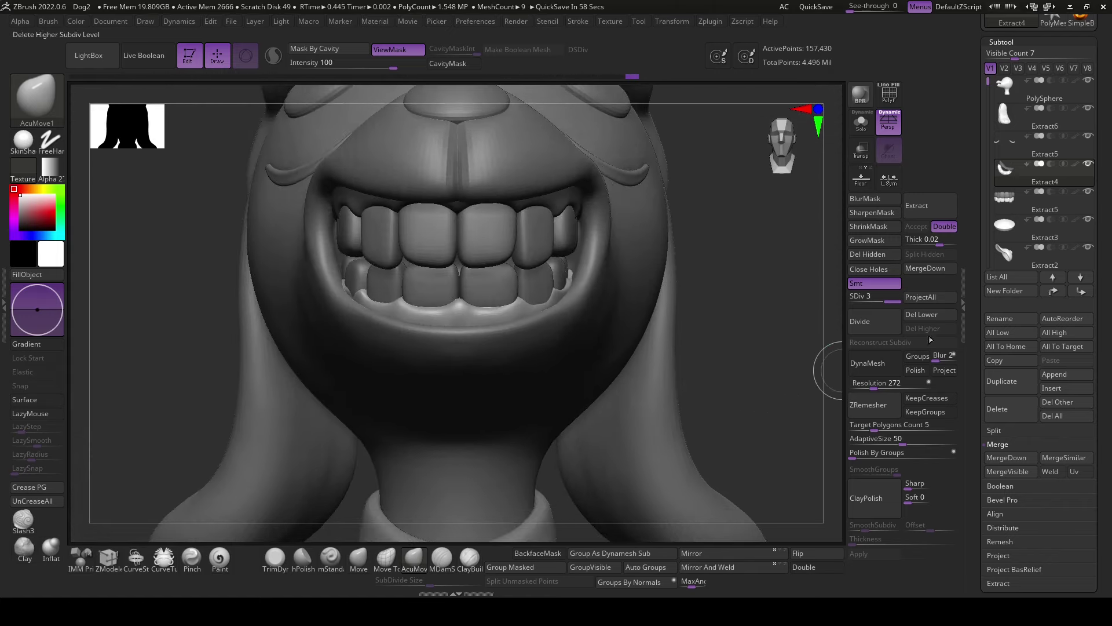
pyautogui.click(690, 565)
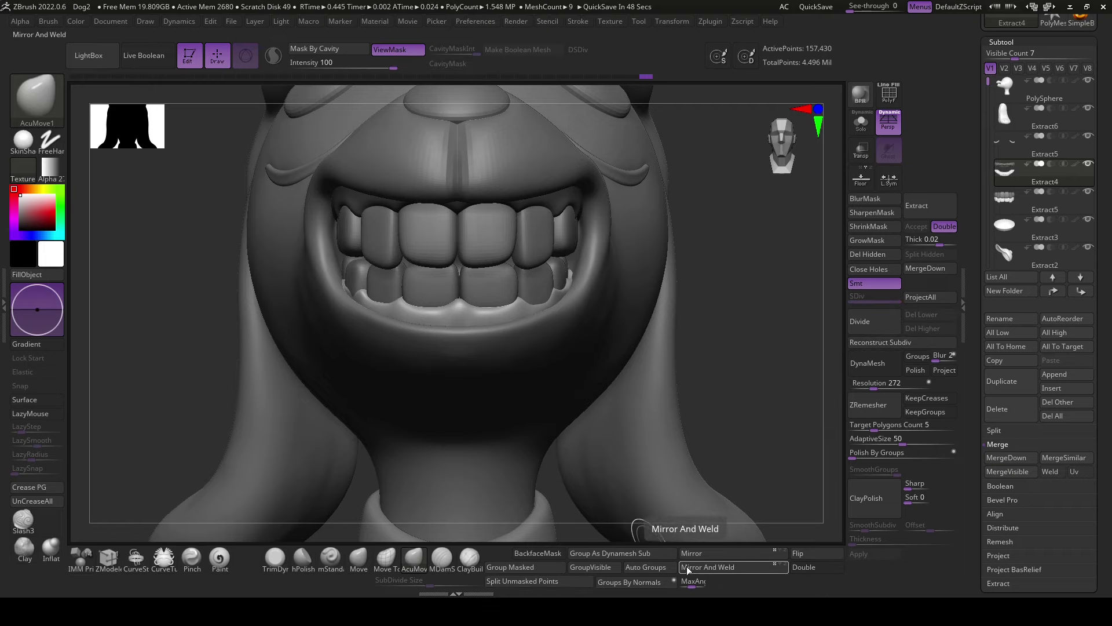
pyautogui.hotkey('ctrl', 'z')
pyautogui.moveTo(744, 464); pyautogui.dragTo(711, 561, button='right')
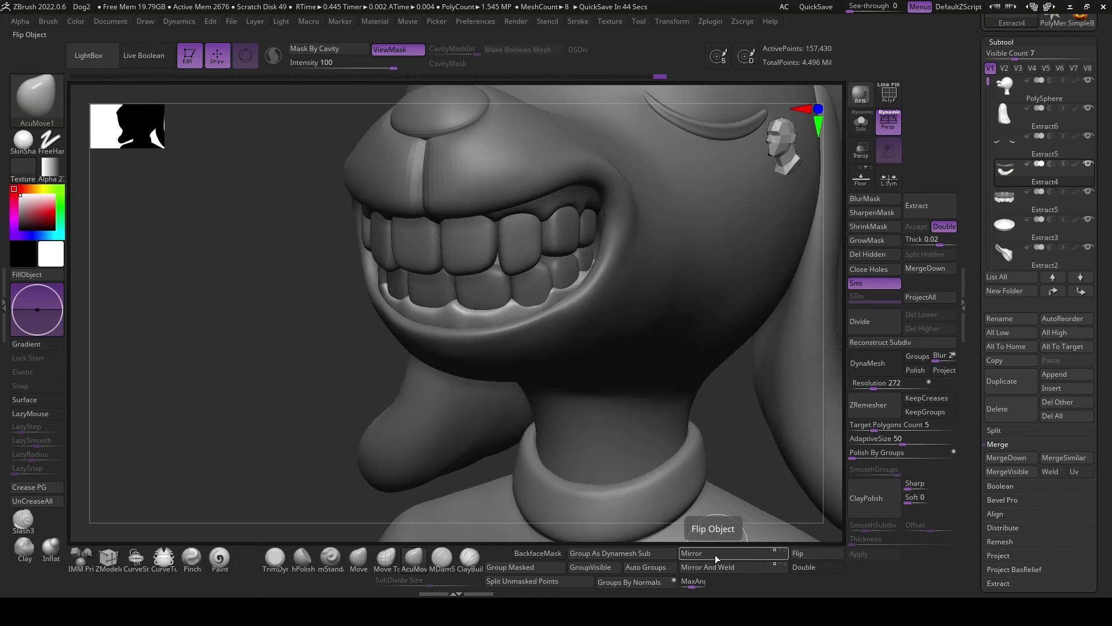
pyautogui.moveTo(747, 492); pyautogui.dragTo(771, 480, button='right')
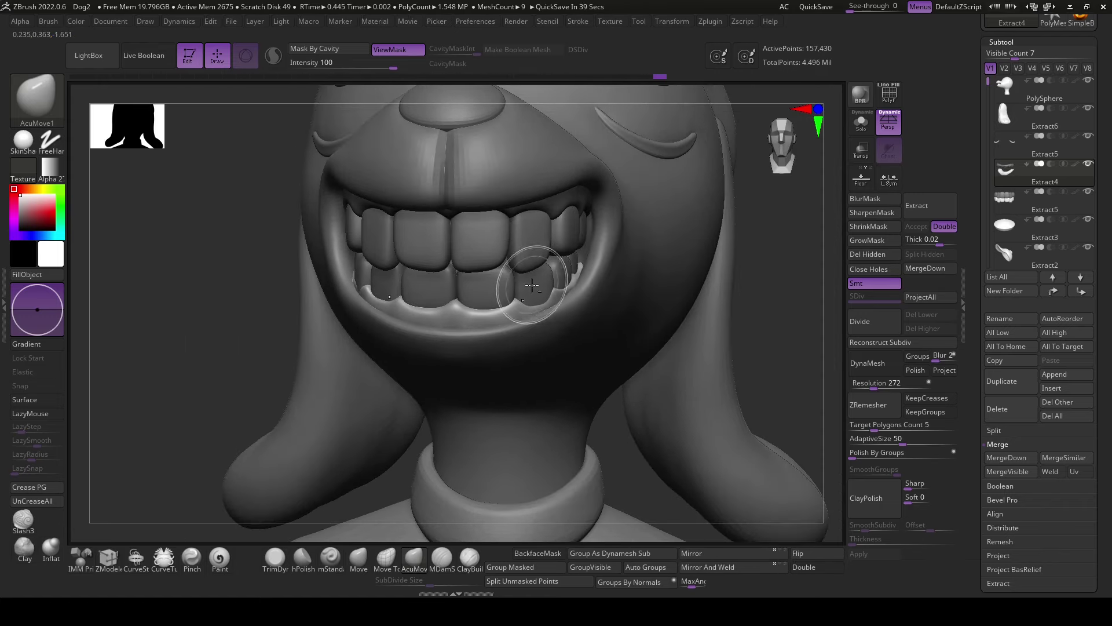
pyautogui.keyDown('alt'); pyautogui.click(533, 287); pyautogui.keyUp('alt')
pyautogui.moveTo(760, 364)
pyautogui.mouseDown(button='right')
pyautogui.moveTo(790, 376)
pyautogui.moveTo(753, 394)
pyautogui.mouseUp(button='right')
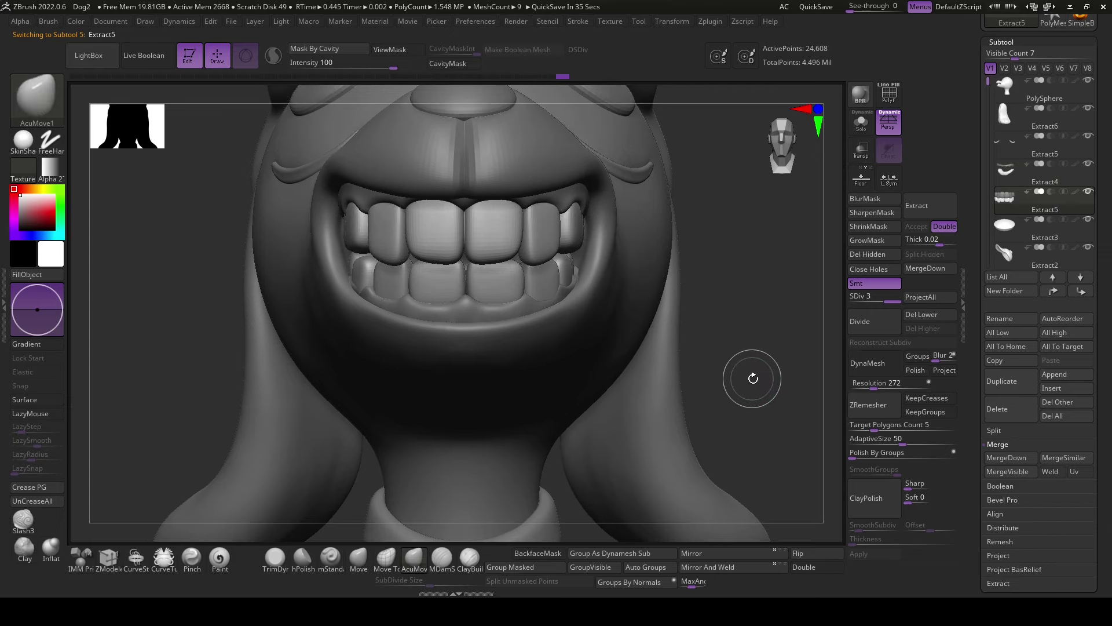
pyautogui.press('space')
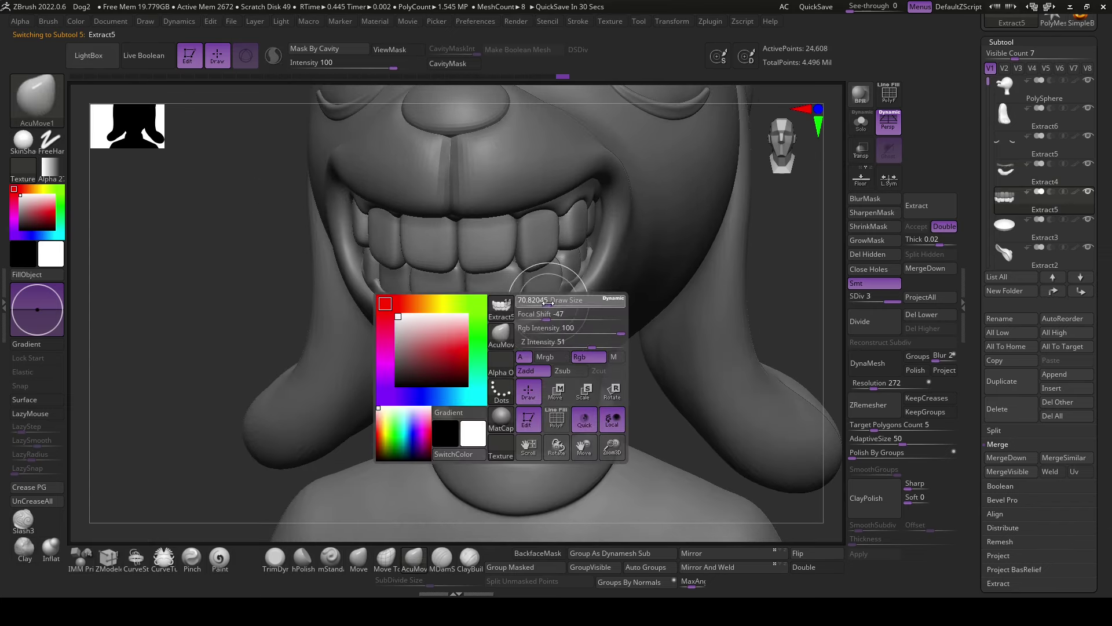
pyautogui.press('b')
pyautogui.press('m')
pyautogui.press('t')
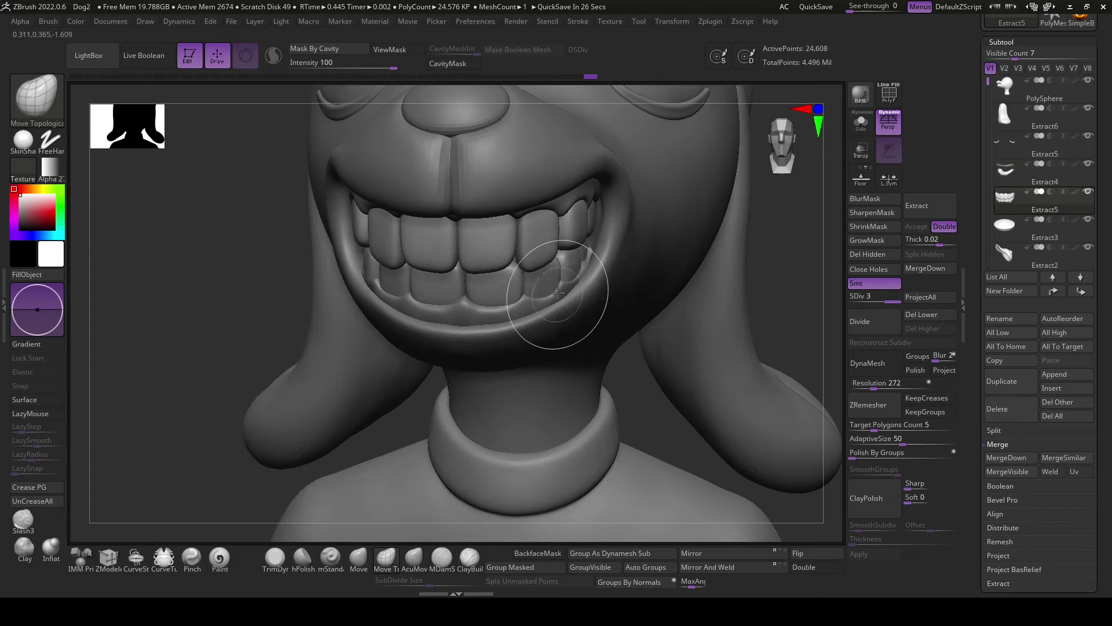
pyautogui.moveTo(782, 311)
pyautogui.mouseDown(button='right')
pyautogui.moveTo(402, 276)
pyautogui.moveTo(666, 368)
pyautogui.moveTo(750, 365)
pyautogui.moveTo(529, 302)
pyautogui.moveTo(645, 394)
pyautogui.moveTo(496, 297)
pyautogui.moveTo(776, 389)
pyautogui.moveTo(566, 299)
pyautogui.mouseUp(button='right')
pyautogui.keyDown('alt'); pyautogui.click(529, 302); pyautogui.keyUp('alt')
pyautogui.press('space')
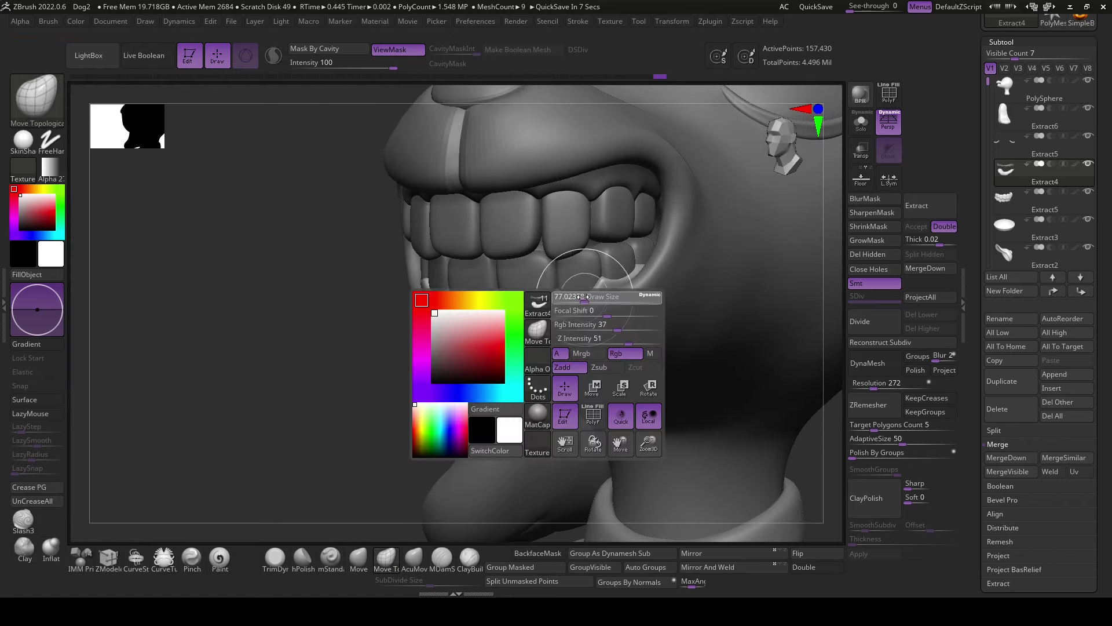
pyautogui.moveTo(637, 273); pyautogui.dragTo(427, 380, button='right')
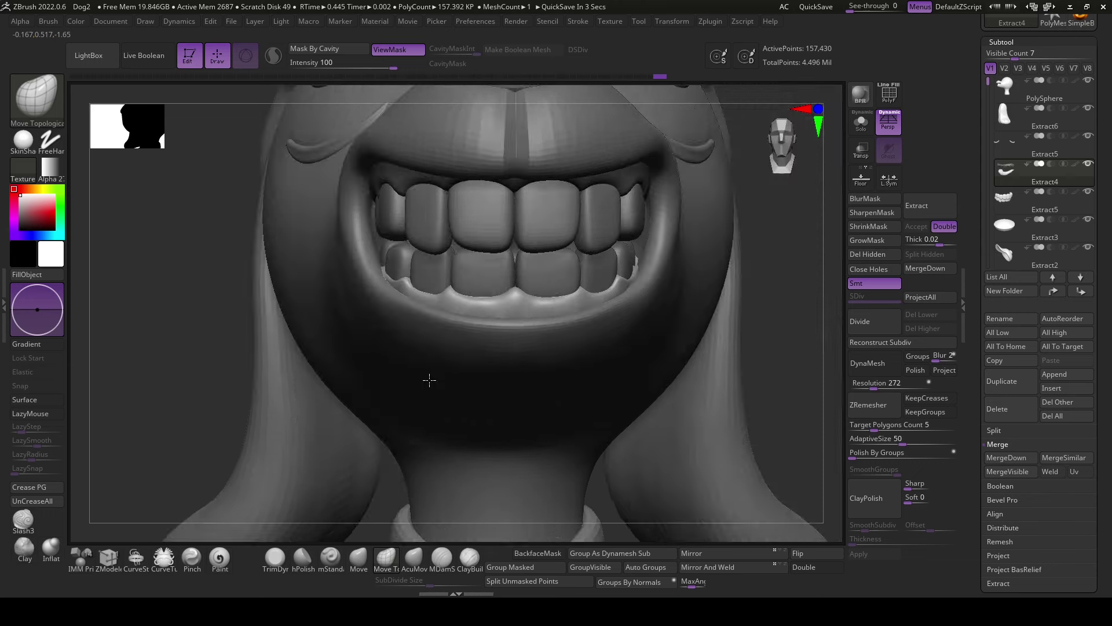
pyautogui.moveTo(532, 302)
pyautogui.mouseDown(button='right')
pyautogui.moveTo(554, 295)
pyautogui.moveTo(524, 290)
pyautogui.moveTo(573, 406)
pyautogui.mouseUp(button='right')
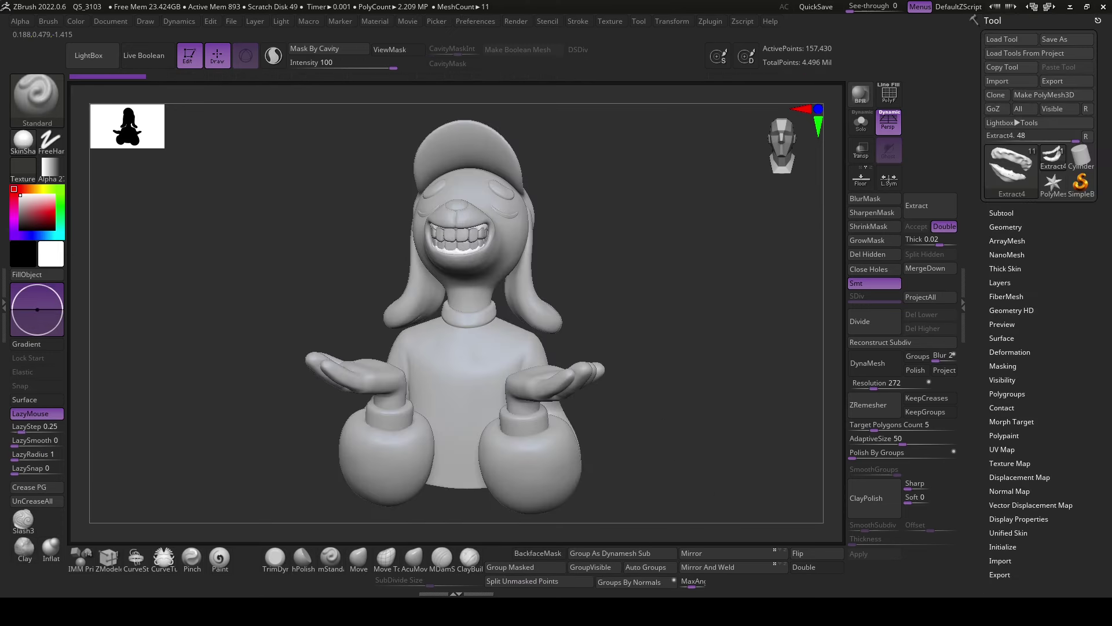
# - Frame the Extract5 teeth and switch from AcuMove to the Move Topological brush
pyautogui.moveTo(664, 442)
pyautogui.keyDown('alt'); pyautogui.mouseDown()
pyautogui.moveTo(713, 412)
pyautogui.moveTo(714, 433)
pyautogui.mouseUp(); pyautogui.keyUp('alt')
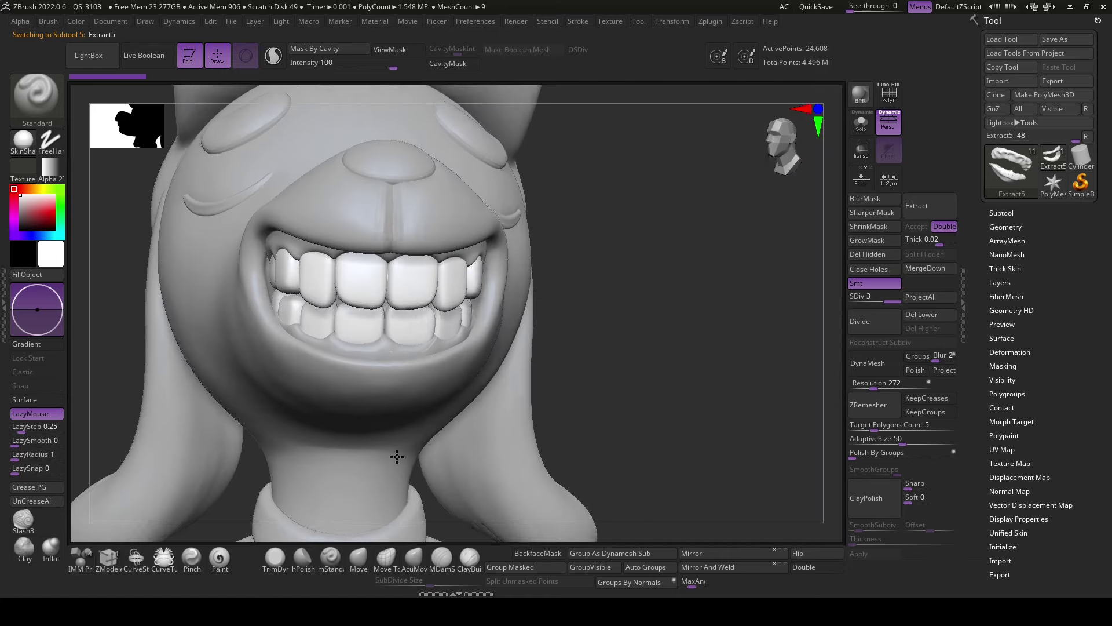
pyautogui.keyDown('shift'); pyautogui.moveTo(397, 457); pyautogui.dragTo(427, 301); pyautogui.keyUp('shift')
pyautogui.moveTo(433, 298); pyautogui.dragTo(455, 291, button='right')
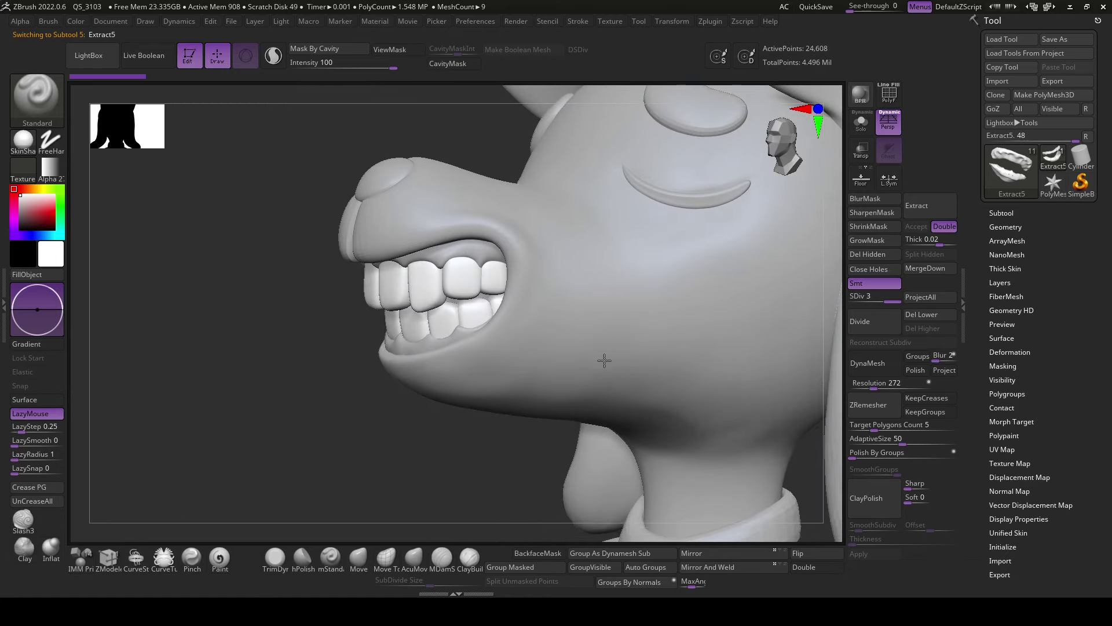
pyautogui.keyDown('shift'); pyautogui.click(471, 290); pyautogui.keyUp('shift')
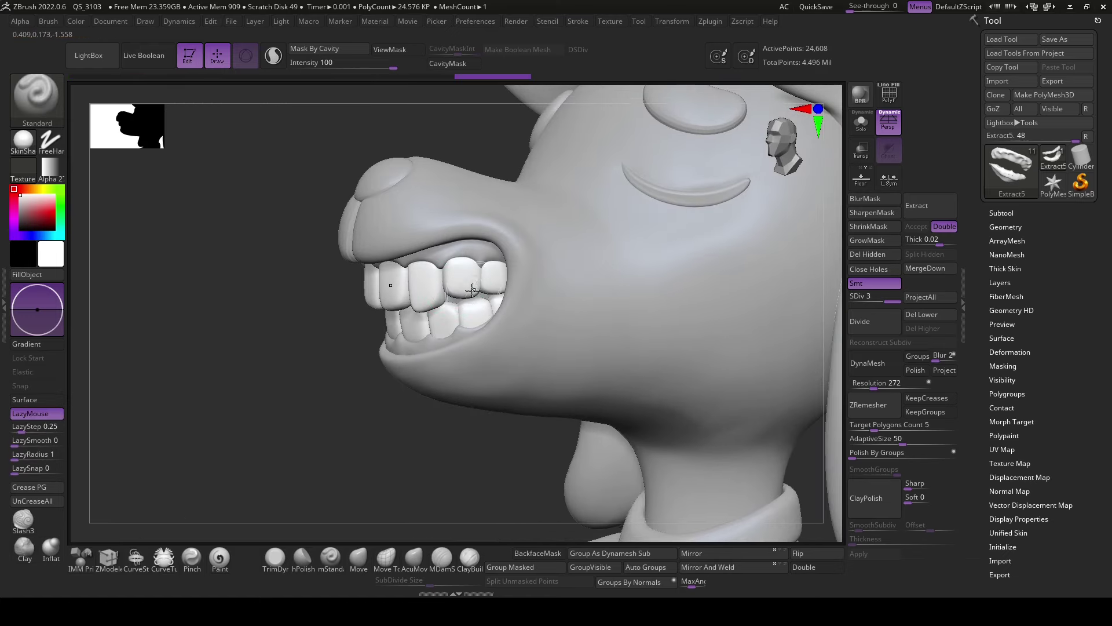
pyautogui.click(424, 559)
pyautogui.click(385, 558)
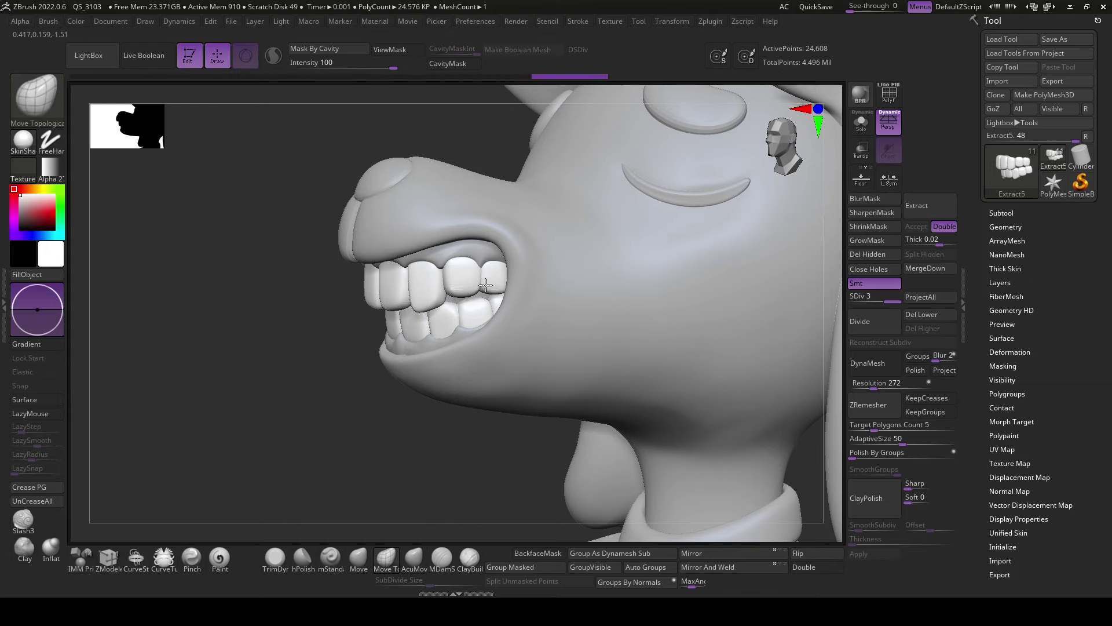
# - Reshape the upper teeth with Move Topological, checking both side profiles of the muzzle
pyautogui.moveTo(470, 286); pyautogui.dragTo(434, 305, button='right')
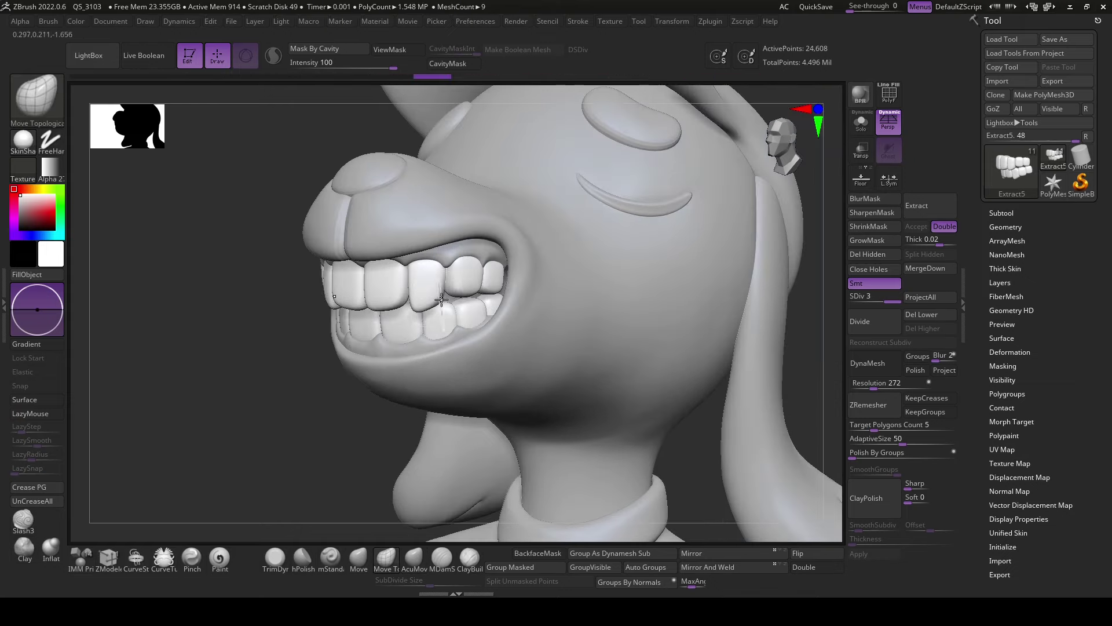
pyautogui.moveTo(330, 467); pyautogui.dragTo(355, 491)
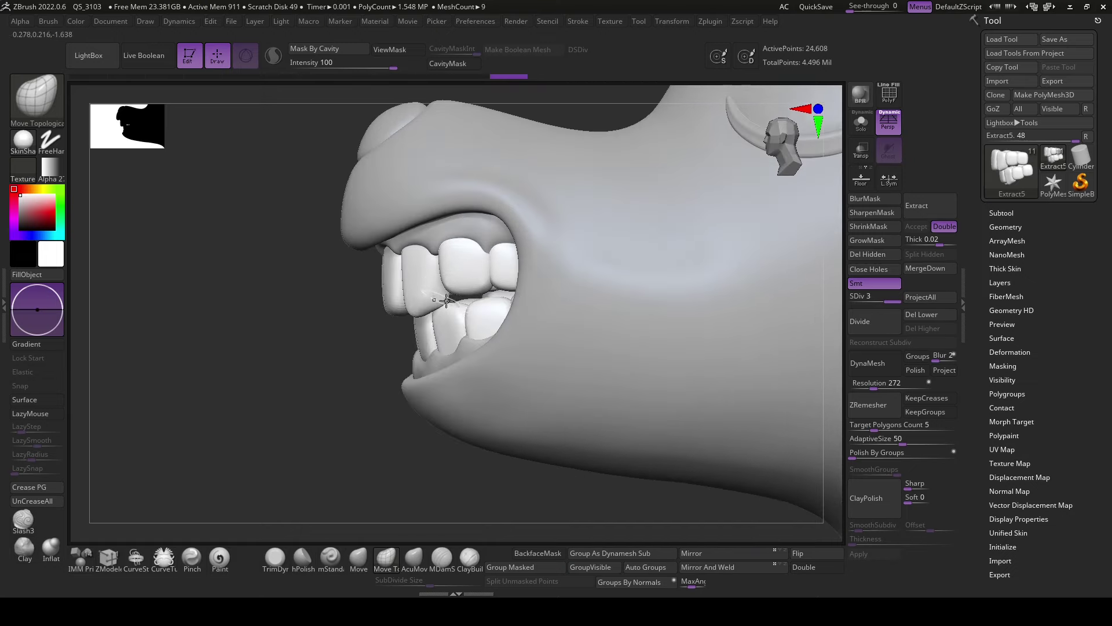
pyautogui.moveTo(434, 298); pyautogui.dragTo(385, 297, button='right')
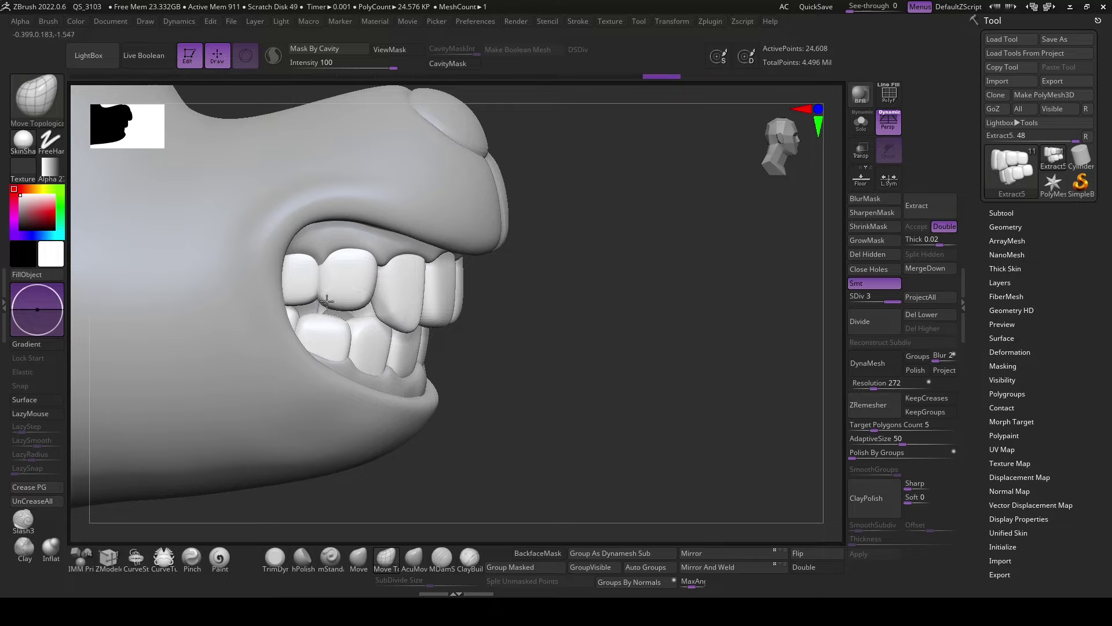
pyautogui.moveTo(317, 307)
pyautogui.mouseDown(button='right')
pyautogui.moveTo(525, 402)
pyautogui.moveTo(478, 392)
pyautogui.moveTo(446, 285)
pyautogui.moveTo(320, 518)
pyautogui.moveTo(566, 471)
pyautogui.moveTo(691, 408)
pyautogui.mouseUp(button='right')
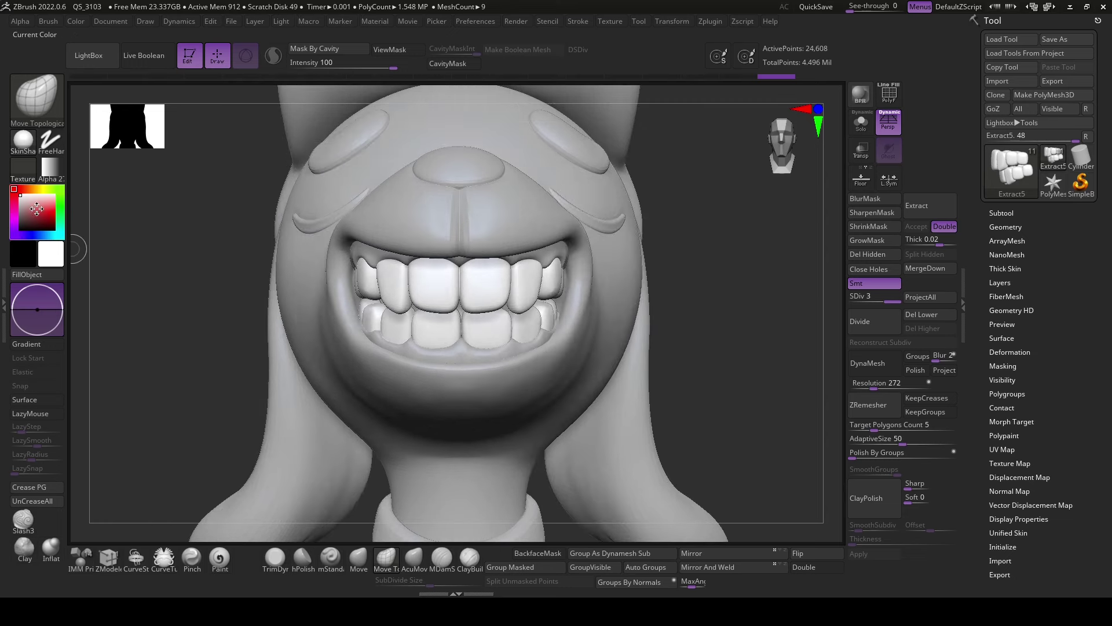
pyautogui.click(23, 197)
# - Tint the model light pink and polish an upper tooth with the hPolish brush
pyautogui.click(26, 198)
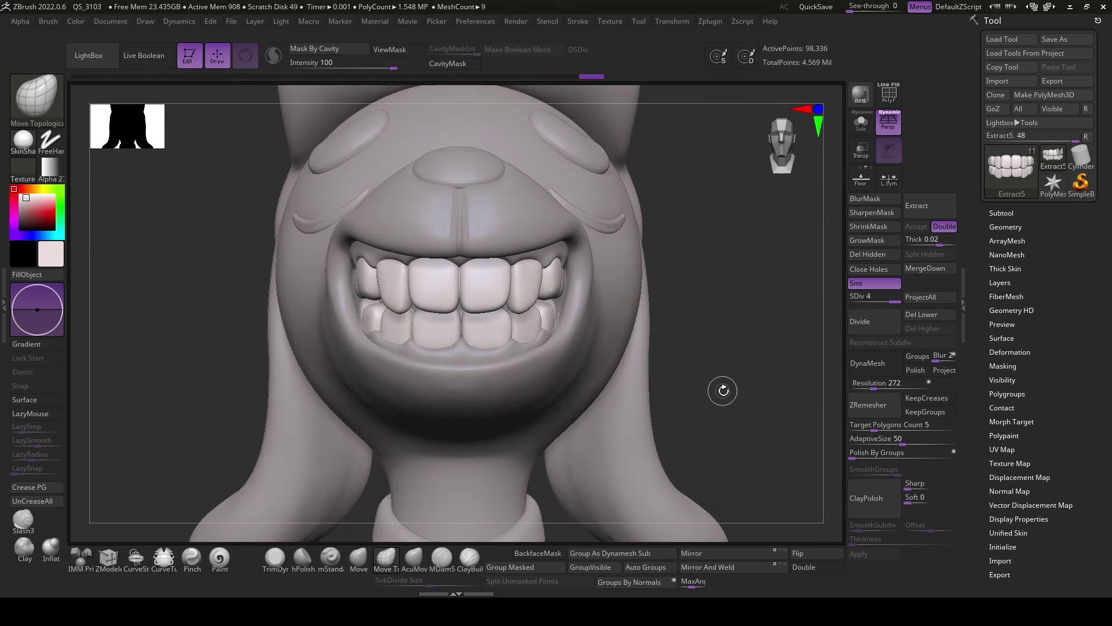
pyautogui.moveTo(721, 390); pyautogui.dragTo(616, 447, button='right')
pyautogui.press('b')
pyautogui.press('h')
pyautogui.press('p')
pyautogui.press('space')
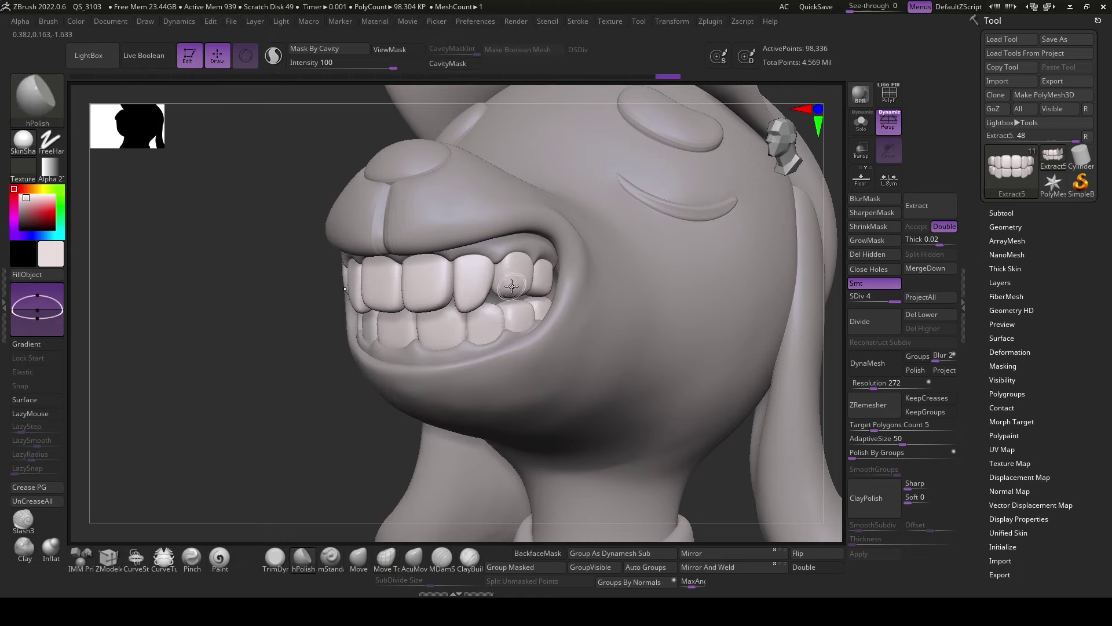
pyautogui.moveTo(512, 286); pyautogui.dragTo(514, 291)
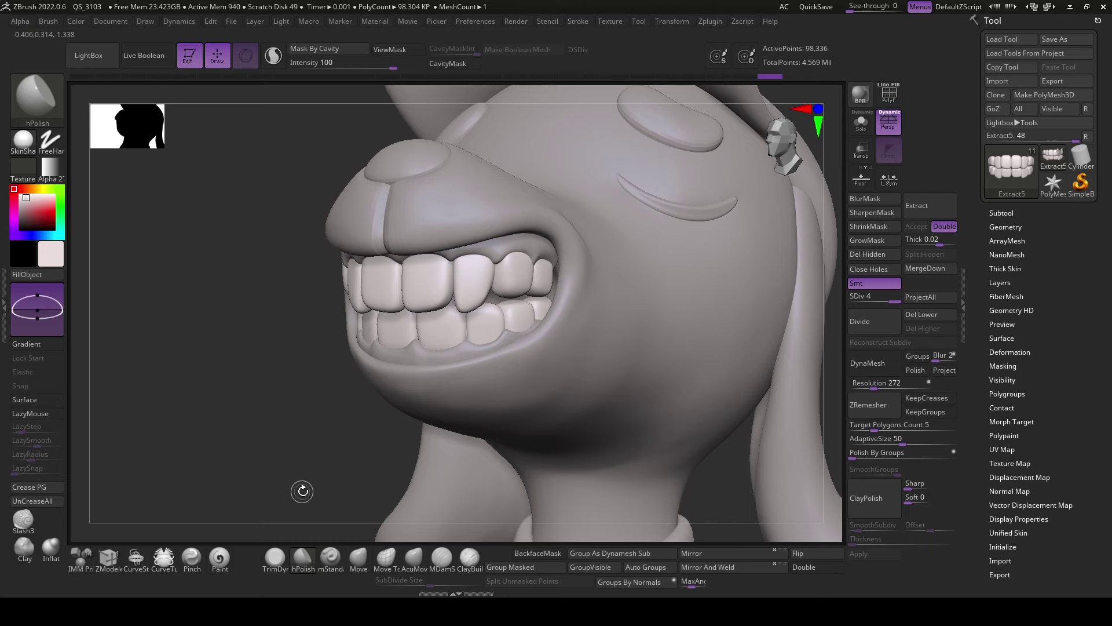
# - Hide the lower teeth, enable BackfaceMask, and inspect both teeth rows in the mouth
pyautogui.moveTo(302, 492); pyautogui.dragTo(466, 351)
pyautogui.moveTo(408, 400); pyautogui.dragTo(374, 496)
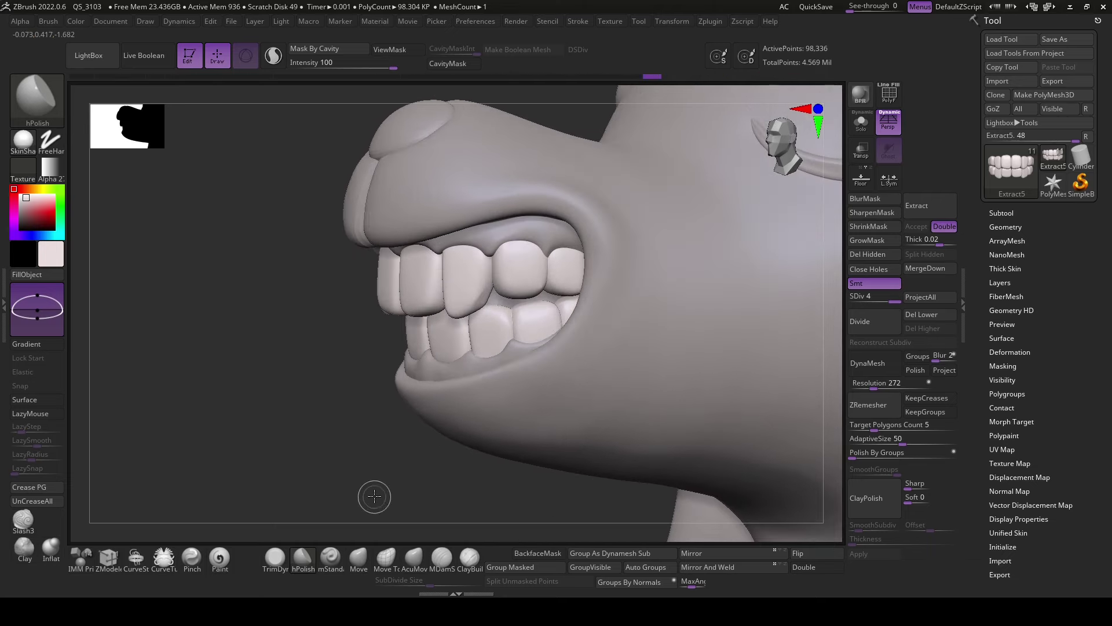
pyautogui.moveTo(442, 491)
pyautogui.mouseDown()
pyautogui.moveTo(417, 472)
pyautogui.moveTo(391, 473)
pyautogui.moveTo(398, 408)
pyautogui.moveTo(367, 464)
pyautogui.mouseUp()
pyautogui.keyDown('ctrl'); pyautogui.keyDown('alt'); pyautogui.keyDown('shift'); pyautogui.click(471, 306); pyautogui.keyUp('shift'); pyautogui.keyUp('alt'); pyautogui.keyUp('ctrl')
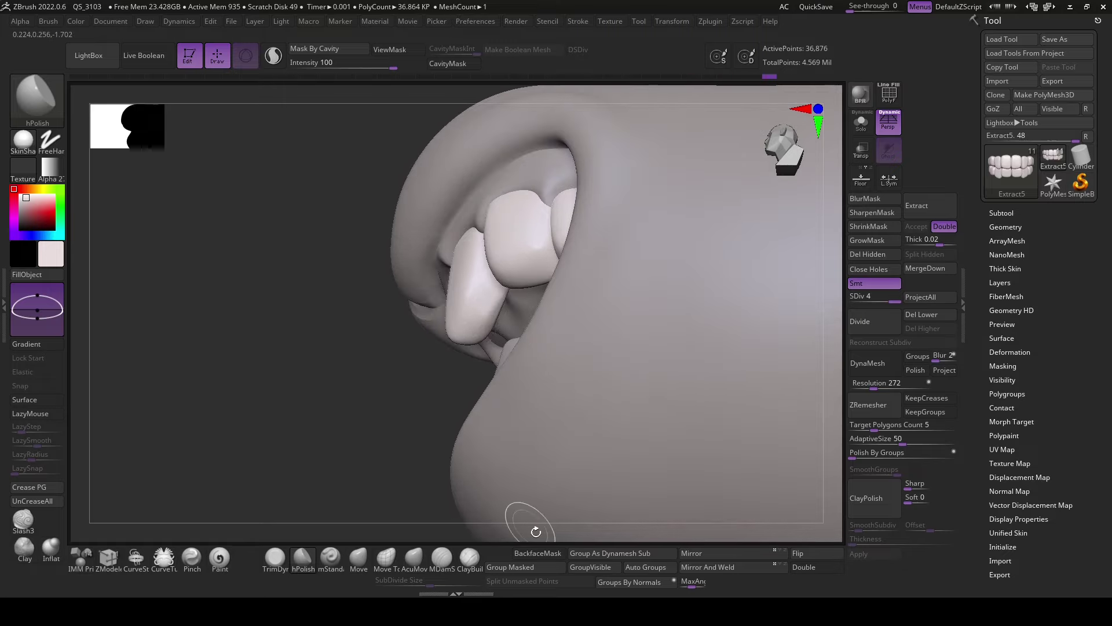
pyautogui.click(538, 553)
pyautogui.moveTo(397, 452)
pyautogui.mouseDown()
pyautogui.moveTo(302, 507)
pyautogui.moveTo(491, 314)
pyautogui.mouseUp()
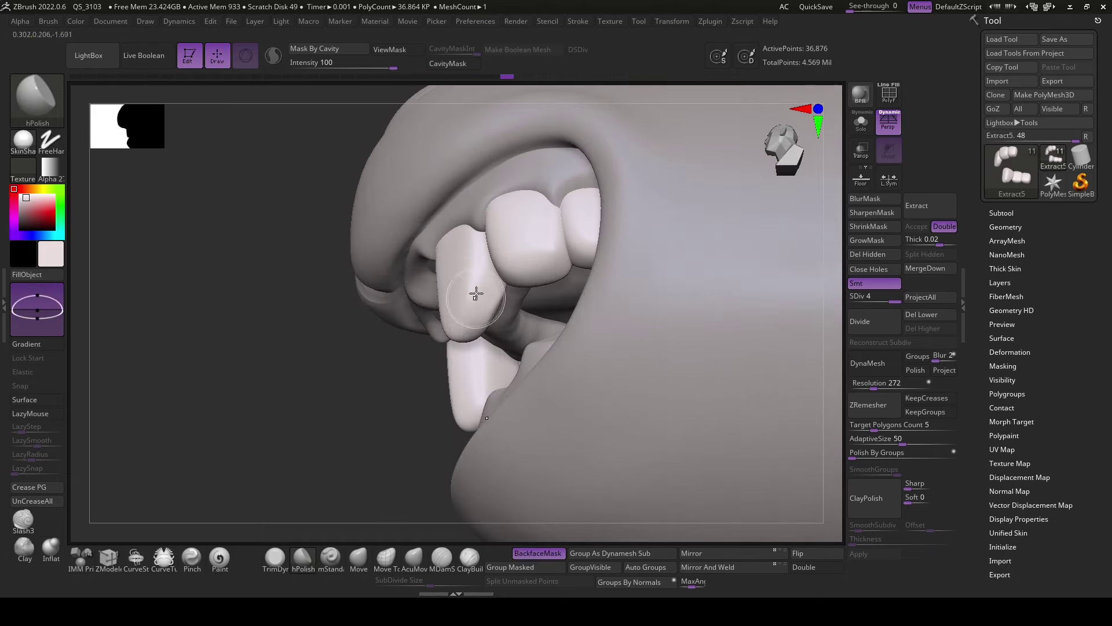
pyautogui.moveTo(381, 389); pyautogui.dragTo(374, 488)
pyautogui.moveTo(487, 529)
pyautogui.mouseDown()
pyautogui.moveTo(378, 442)
pyautogui.moveTo(365, 455)
pyautogui.mouseUp()
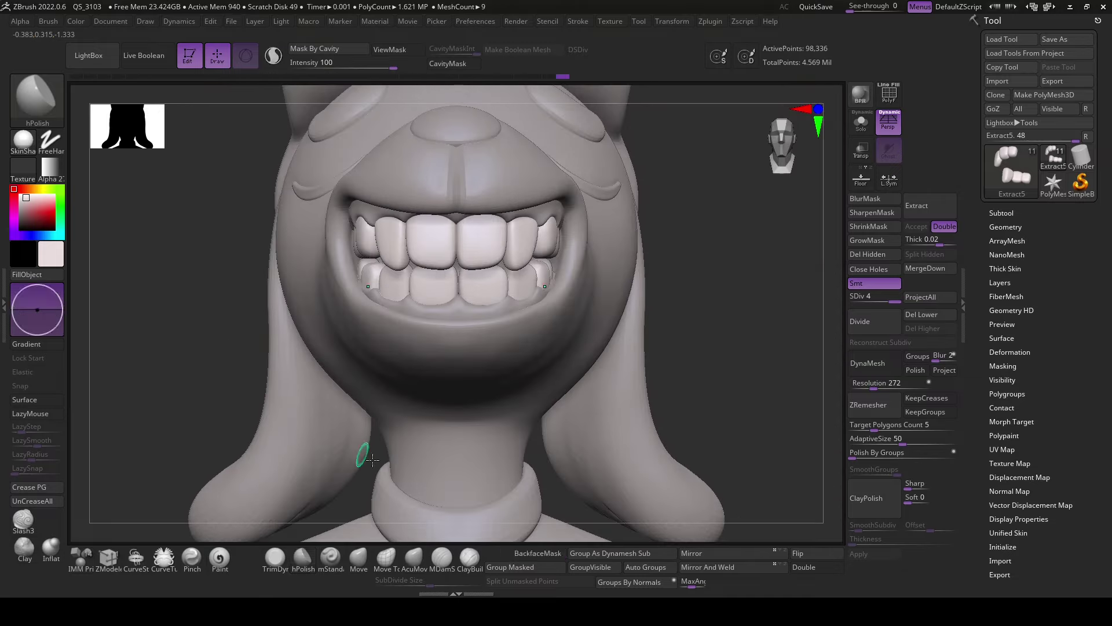
pyautogui.moveTo(715, 372)
pyautogui.mouseDown()
pyautogui.moveTo(767, 374)
pyautogui.moveTo(485, 534)
pyautogui.mouseUp()
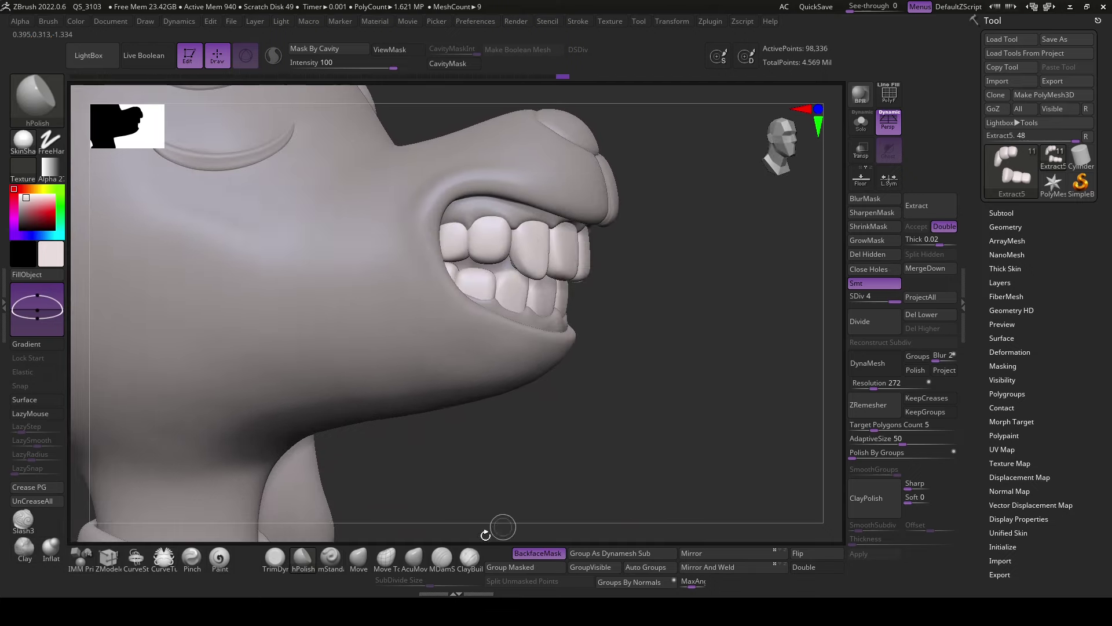
# - Tweak the teeth with the Move brush, select Extract4 and adjust the pink colour
pyautogui.click(359, 558)
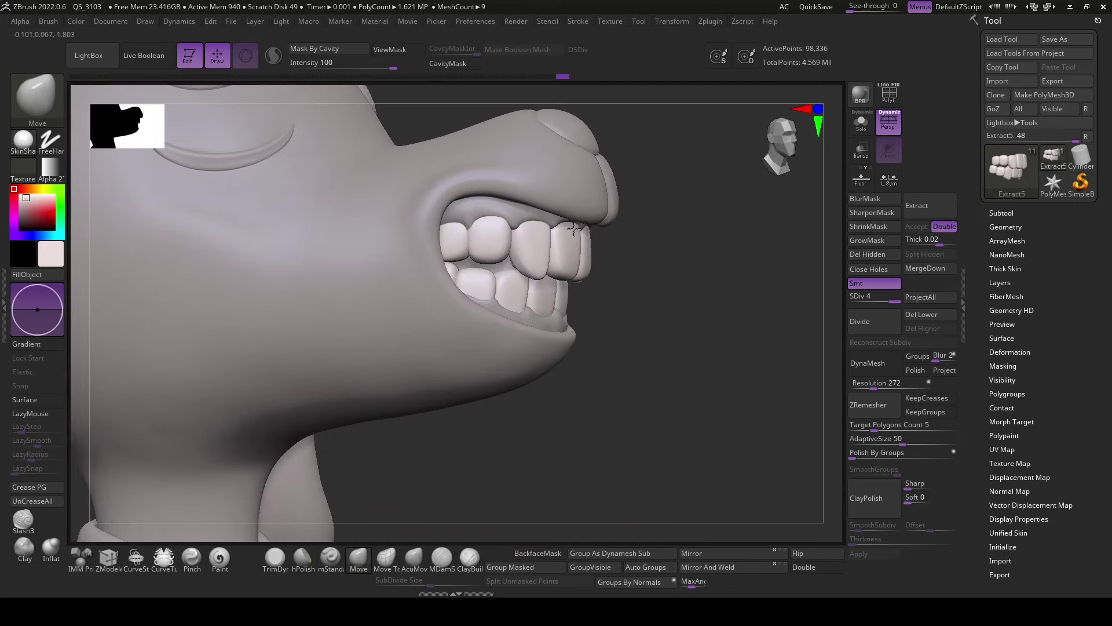
pyautogui.moveTo(570, 231)
pyautogui.mouseDown()
pyautogui.moveTo(704, 215)
pyautogui.moveTo(759, 328)
pyautogui.moveTo(792, 353)
pyautogui.mouseUp()
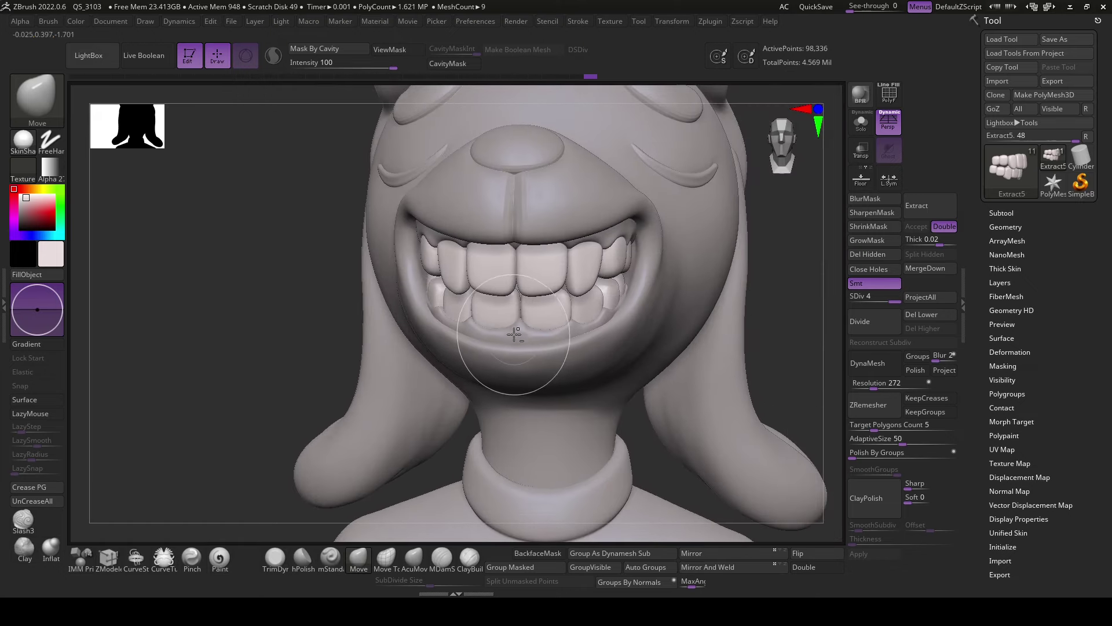
pyautogui.keyDown('alt'); pyautogui.click(515, 334); pyautogui.keyUp('alt')
pyautogui.click(36, 201)
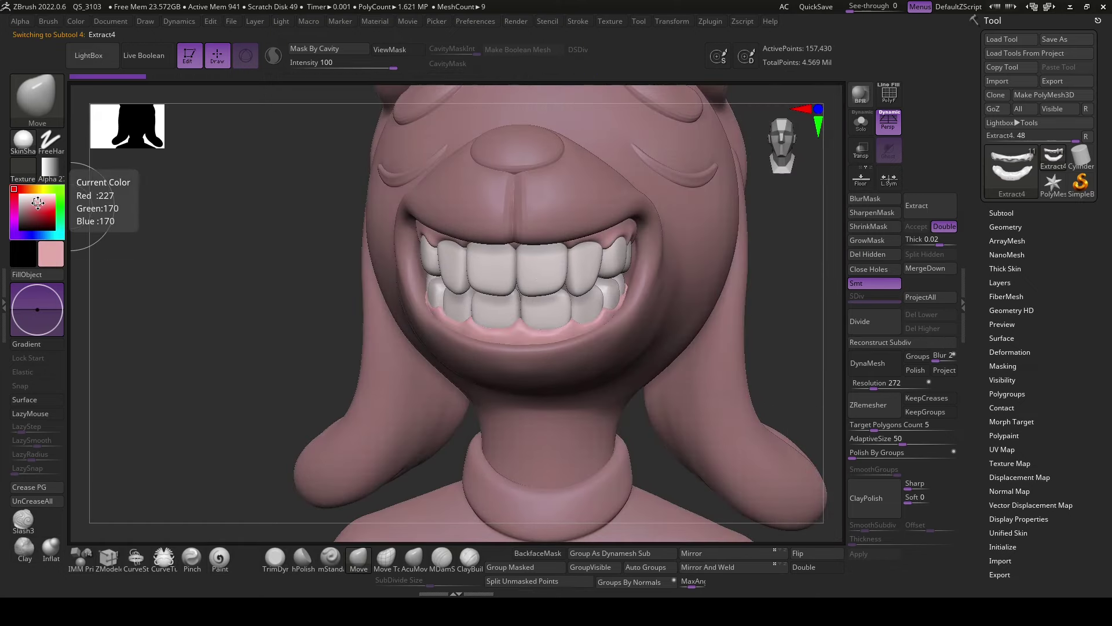
# - Select the PolySphere head subtool and Divide it for finer paint detail
pyautogui.moveTo(273, 281); pyautogui.dragTo(435, 342)
pyautogui.keyDown('alt'); pyautogui.click(369, 379); pyautogui.keyUp('alt')
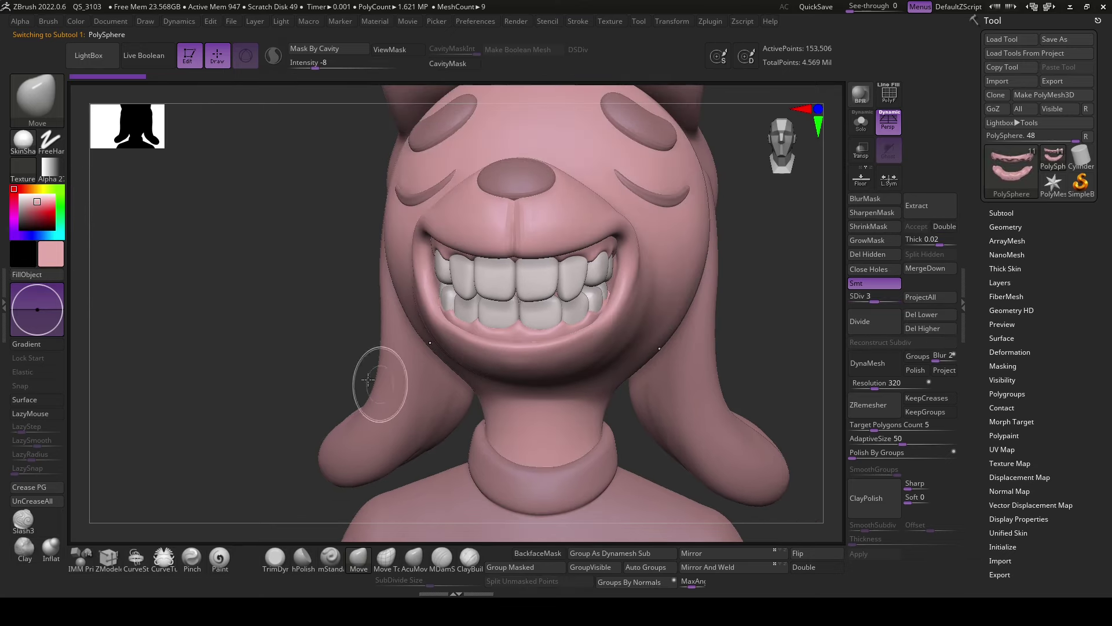
pyautogui.moveTo(289, 308); pyautogui.dragTo(255, 294)
pyautogui.click(882, 322)
# - Pick a pale lavender colour, set the Paint brush and FillObject the head
pyautogui.moveTo(49, 234); pyautogui.dragTo(47, 235)
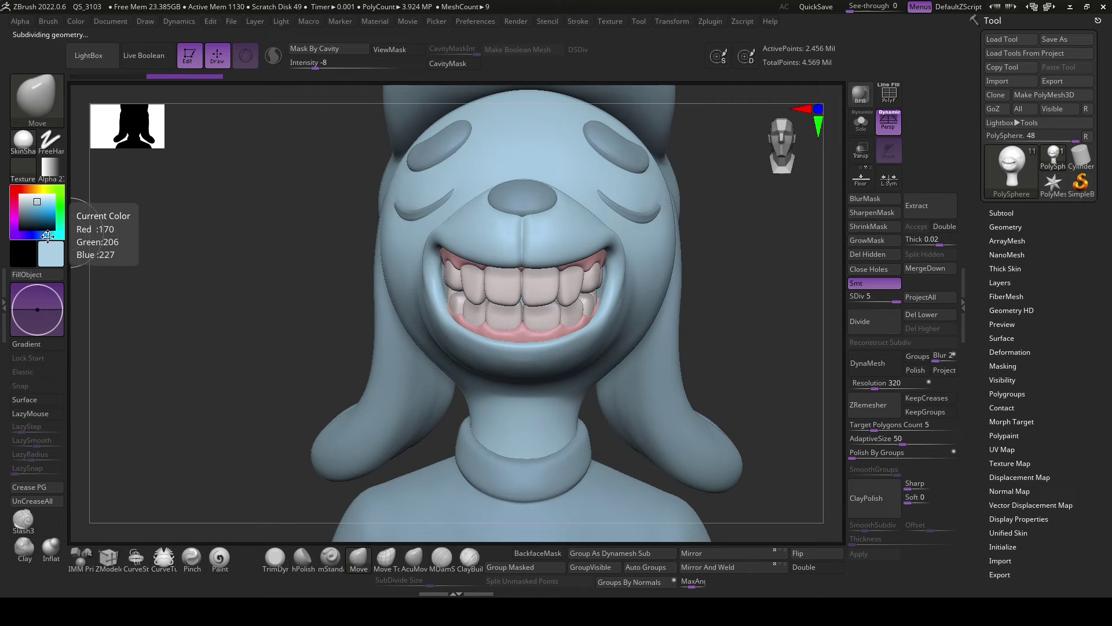
pyautogui.click(220, 558)
pyautogui.press('space')
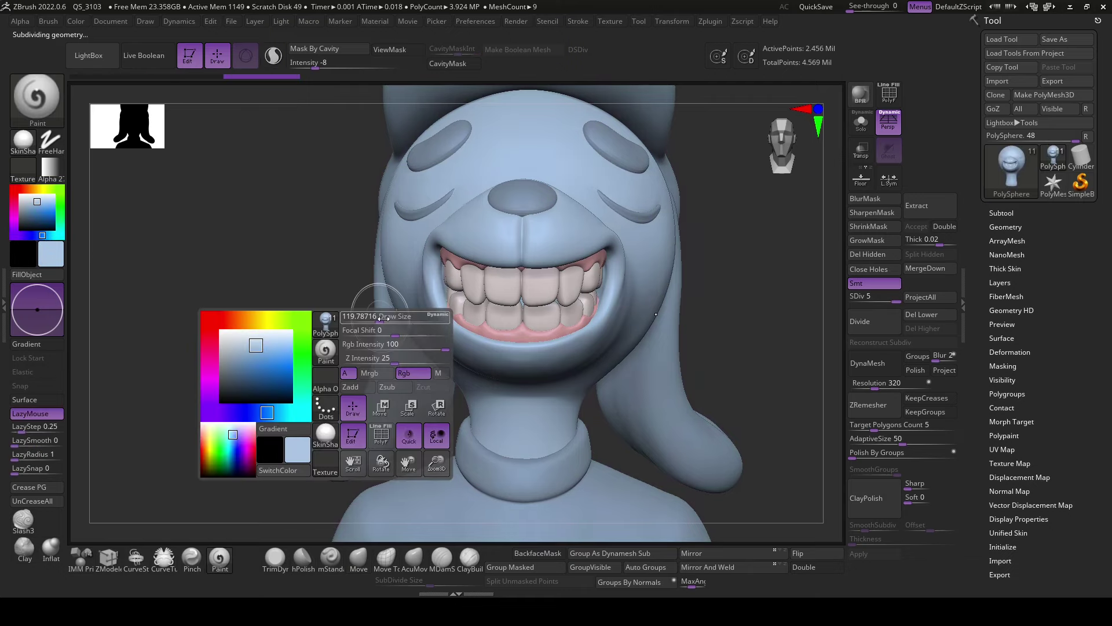
pyautogui.moveTo(409, 348); pyautogui.dragTo(406, 348)
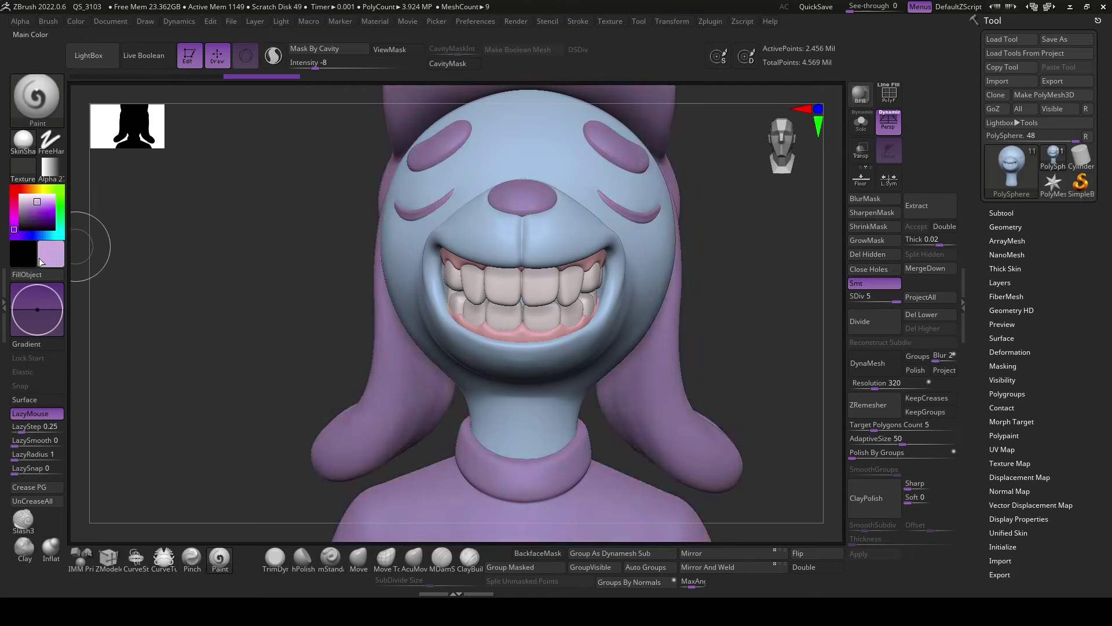
pyautogui.click(46, 276)
pyautogui.moveTo(235, 253); pyautogui.dragTo(273, 321)
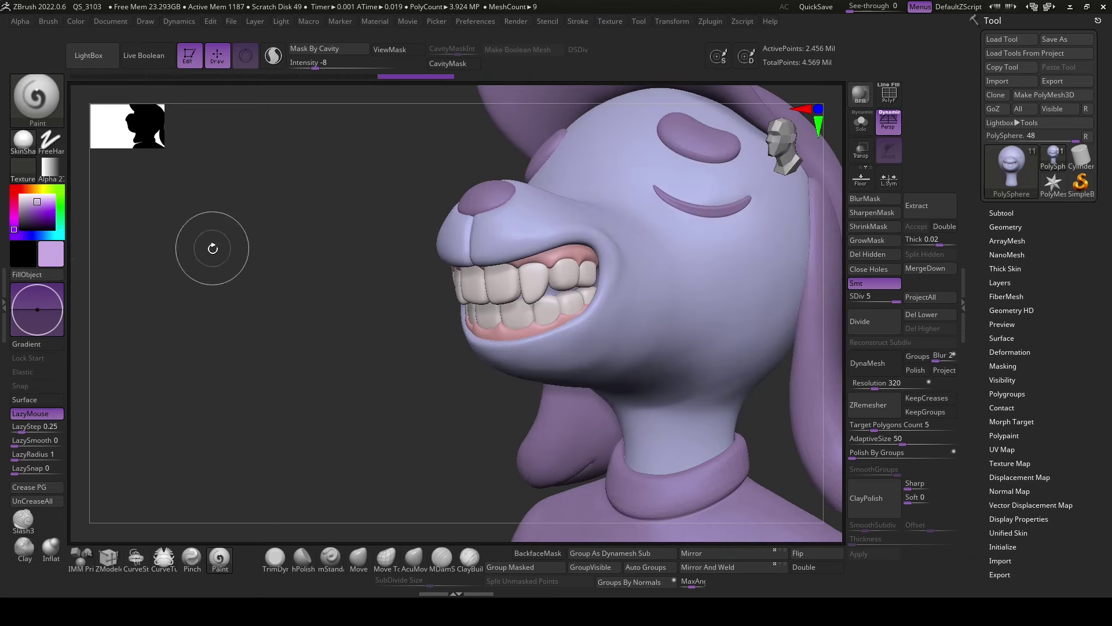
pyautogui.moveTo(420, 433); pyautogui.dragTo(386, 414)
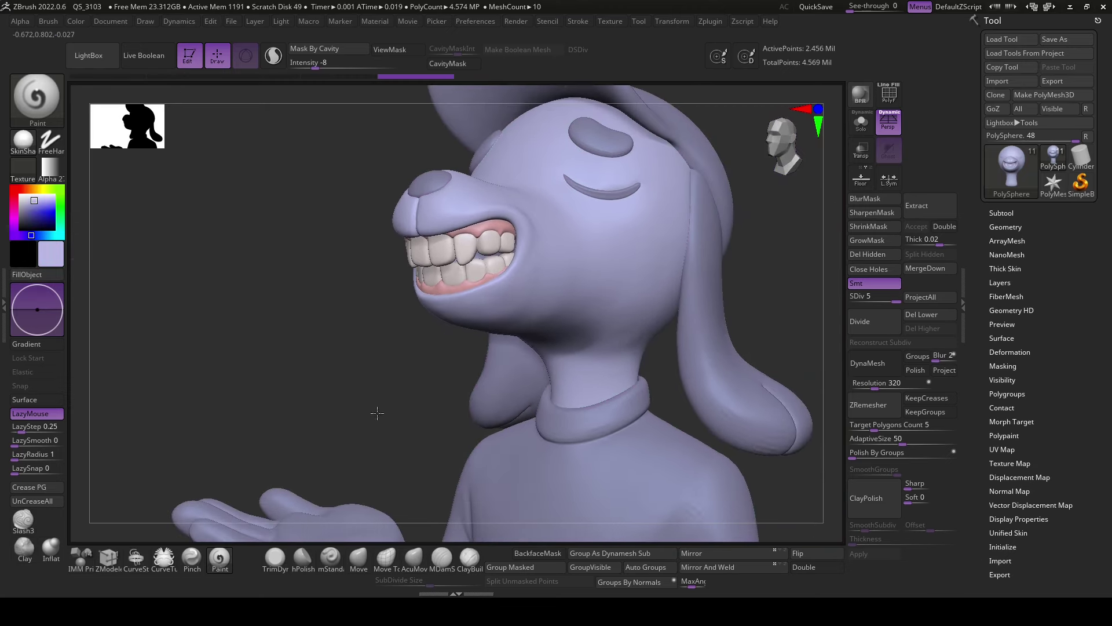
pyautogui.keyDown('alt'); pyautogui.click(386, 414); pyautogui.keyUp('alt')
pyautogui.press('space')
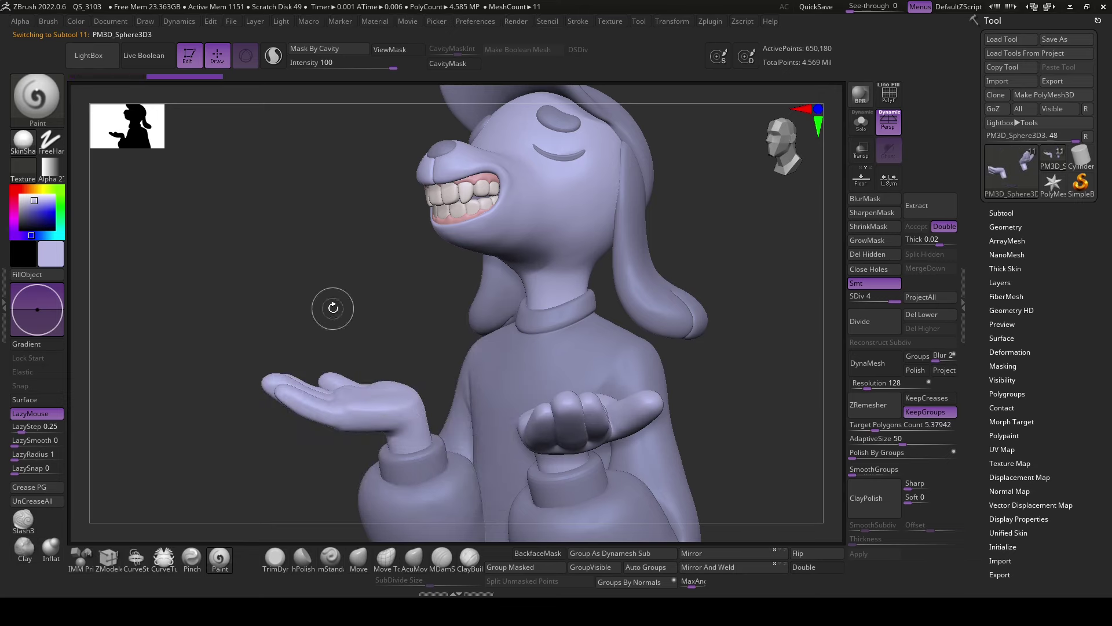
# - Try teal and then lighter blue fills on the cap and sweater
pyautogui.moveTo(330, 305)
pyautogui.mouseDown()
pyautogui.moveTo(697, 309)
pyautogui.moveTo(361, 321)
pyautogui.mouseUp()
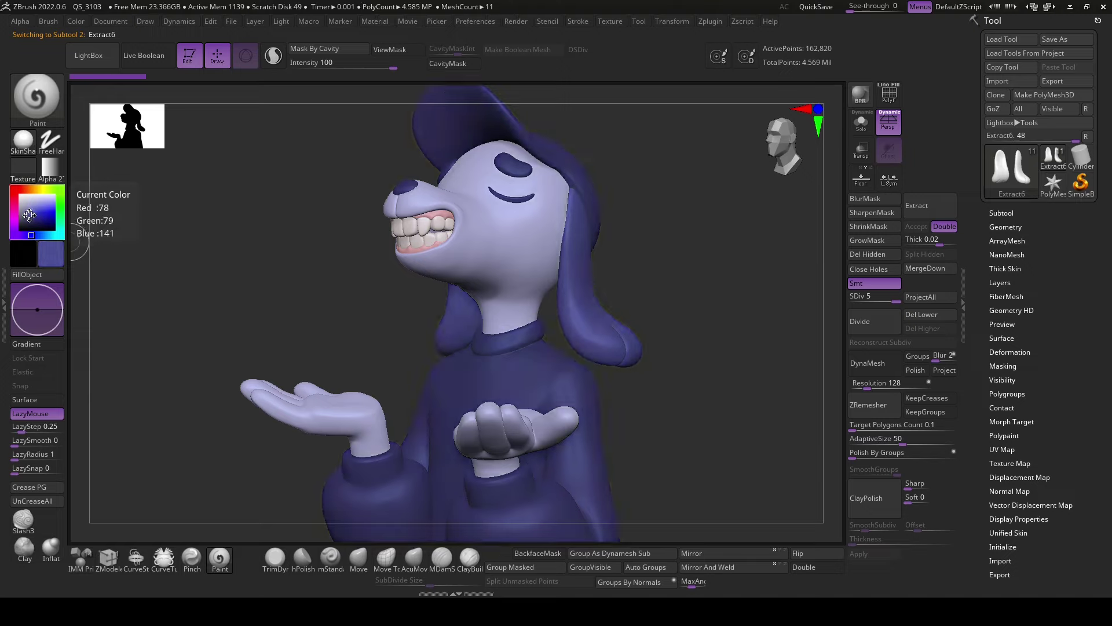
pyautogui.moveTo(32, 235); pyautogui.dragTo(54, 236)
pyautogui.click(29, 214)
pyautogui.click(27, 274)
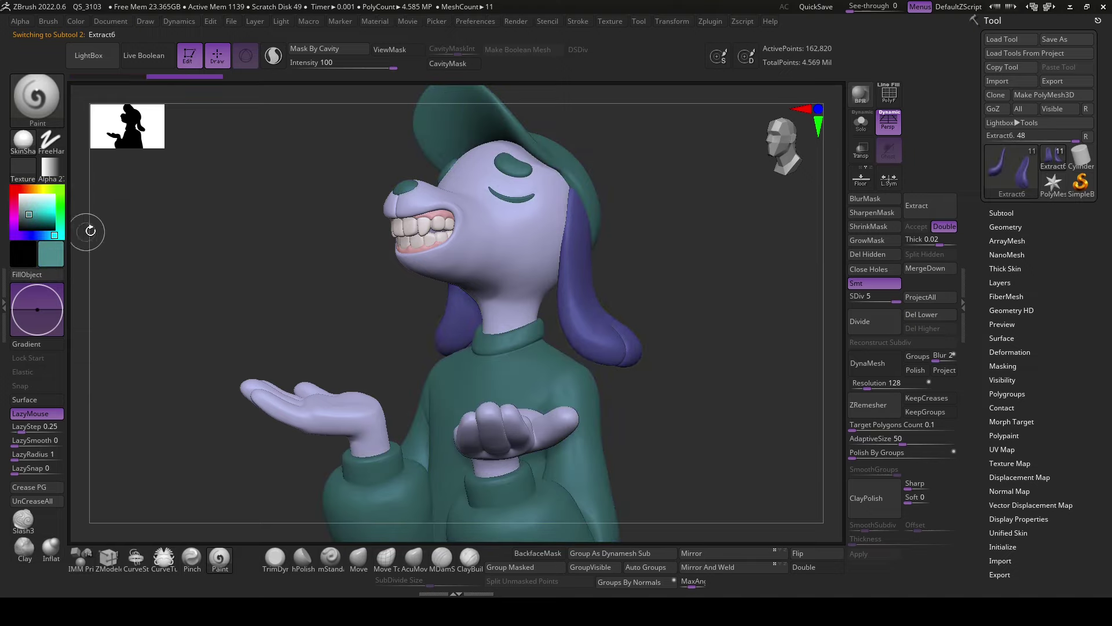
pyautogui.click(46, 233)
pyautogui.click(27, 274)
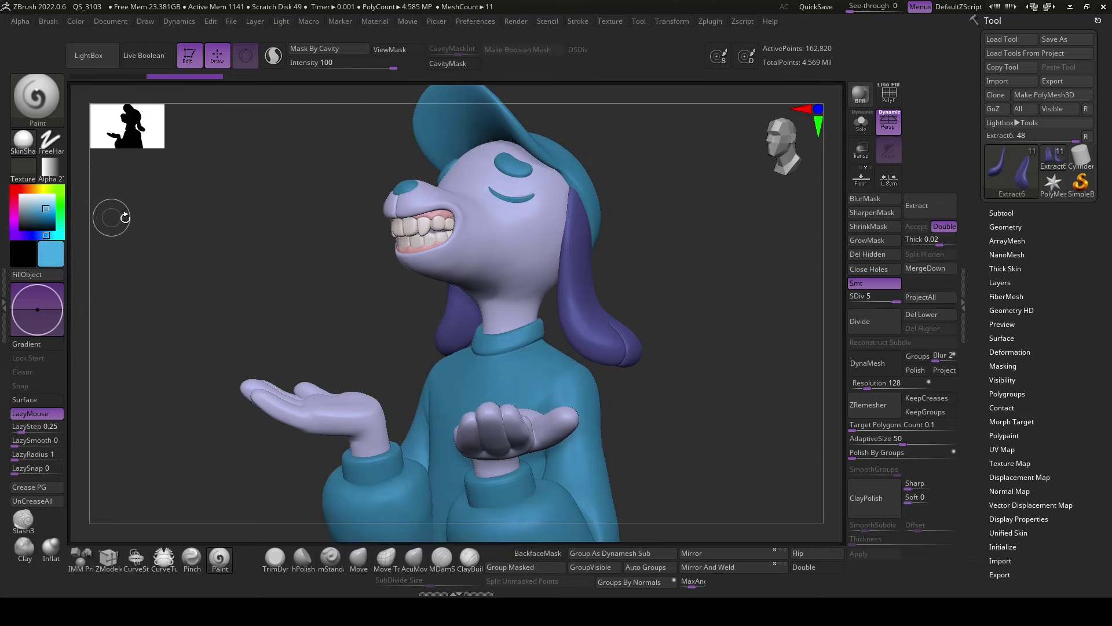
# - Lower the RGB intensity, sample the ear's dark blue, then restore full intensity
pyautogui.rightClick(109, 213)
pyautogui.moveTo(249, 247); pyautogui.dragTo(206, 249)
pyautogui.rightClick(579, 208)
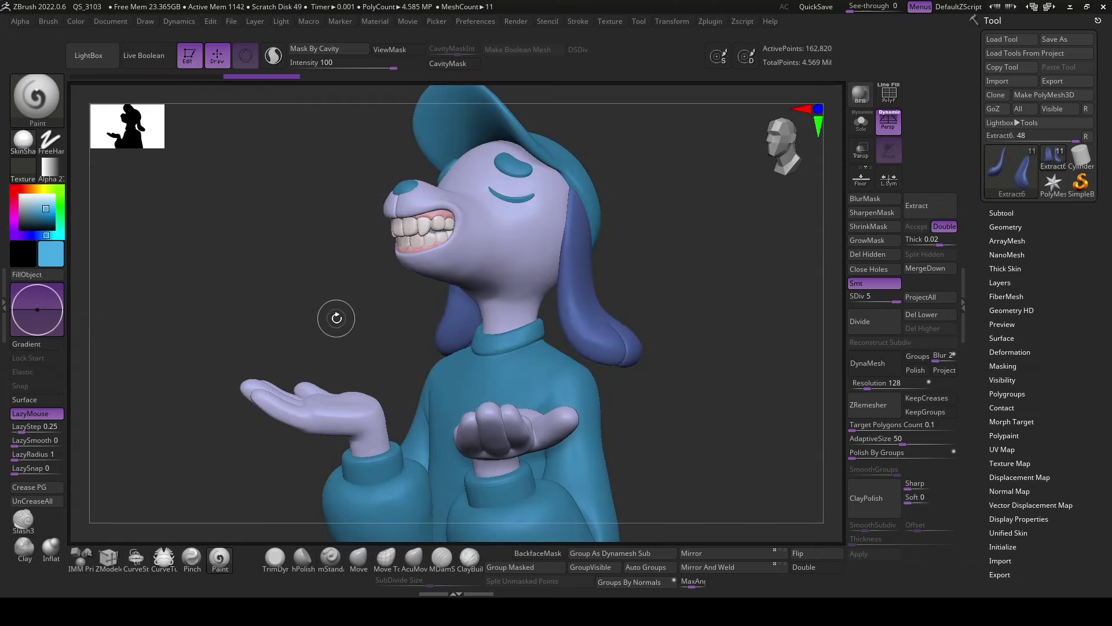
pyautogui.moveTo(336, 318); pyautogui.dragTo(329, 325)
pyautogui.press('c')
pyautogui.hotkey('ctrl', 'f')
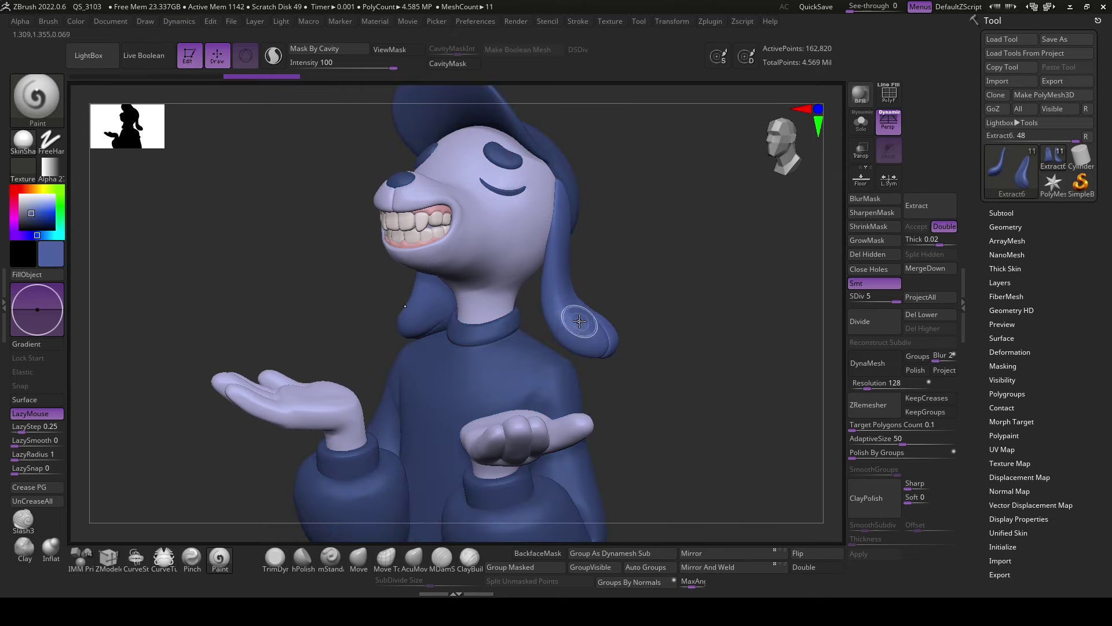
pyautogui.rightClick(617, 255)
pyautogui.moveTo(637, 288); pyautogui.dragTo(688, 288)
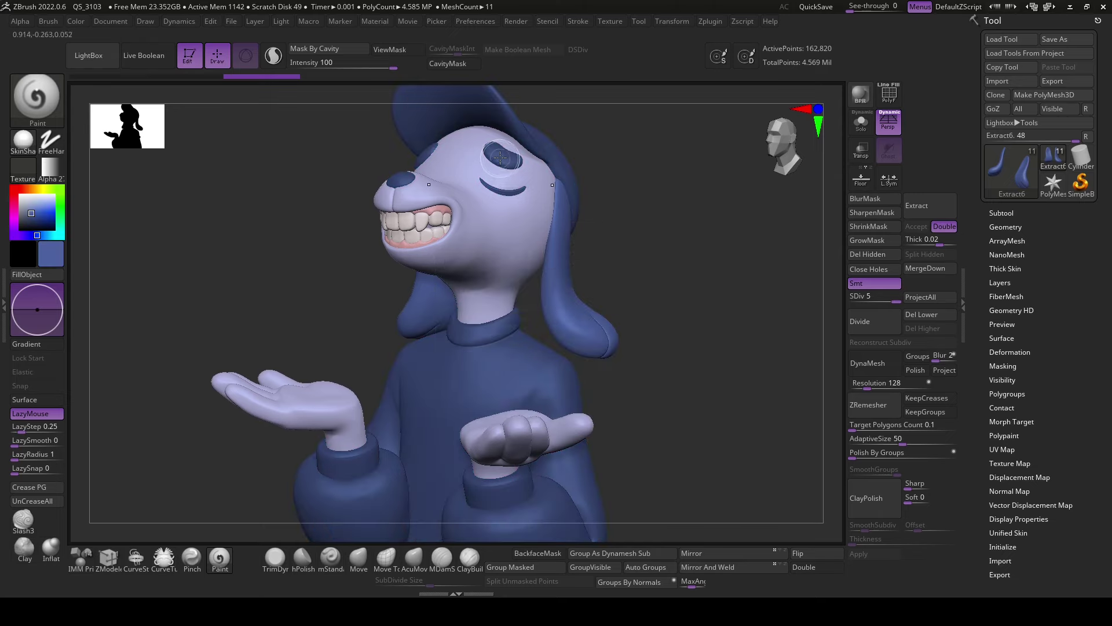
# - Step through the teeth, eyes and nose subtools while fine-tuning a darker navy colour
pyautogui.keyDown('alt'); pyautogui.click(409, 242); pyautogui.keyUp('alt')
pyautogui.moveTo(766, 476); pyautogui.dragTo(757, 471)
pyautogui.keyDown('alt'); pyautogui.click(507, 204); pyautogui.keyUp('alt')
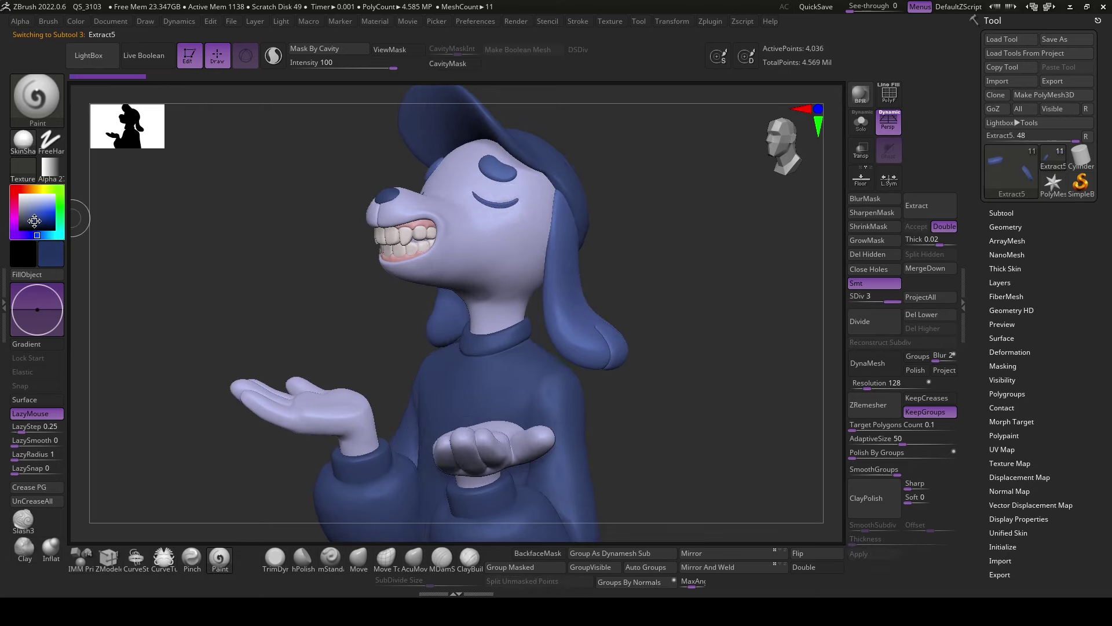
pyautogui.click(35, 222)
pyautogui.moveTo(288, 319)
pyautogui.mouseDown()
pyautogui.moveTo(316, 313)
pyautogui.moveTo(288, 299)
pyautogui.mouseUp()
pyautogui.keyDown('alt'); pyautogui.click(413, 193); pyautogui.keyUp('alt')
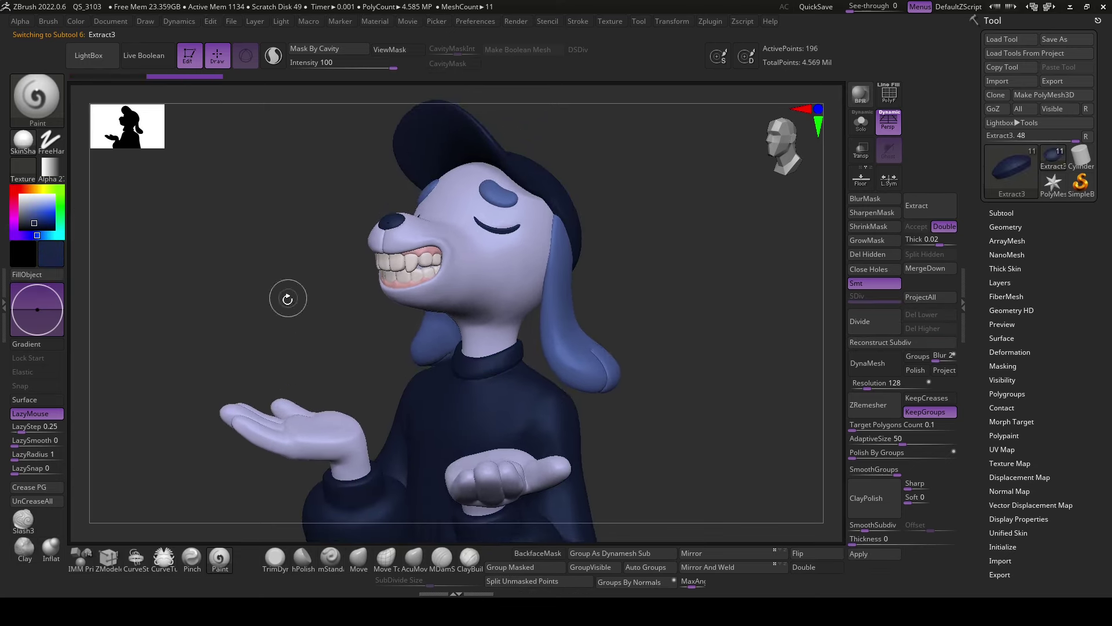
# - Select the Extract2 cap-and-sweater subtool, fill it soft pink, and isolate the cap
pyautogui.keyDown('alt'); pyautogui.click(518, 170); pyautogui.keyUp('alt')
pyautogui.moveTo(614, 226)
pyautogui.mouseDown()
pyautogui.moveTo(636, 238)
pyautogui.moveTo(620, 254)
pyautogui.mouseUp()
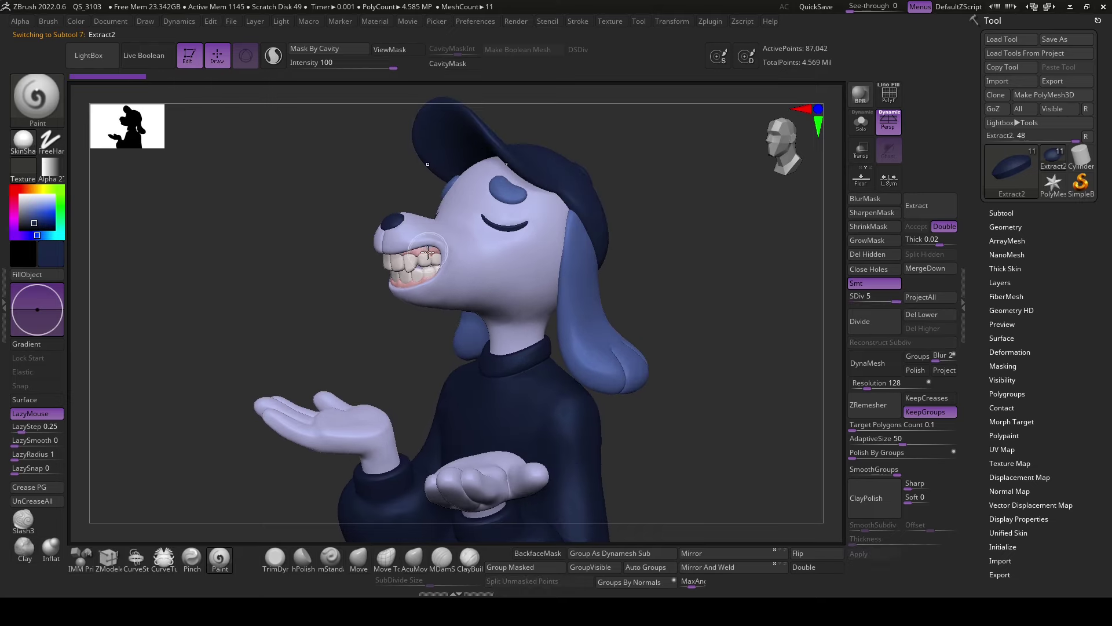
pyautogui.press('c')
pyautogui.hotkey('ctrl', 'f')
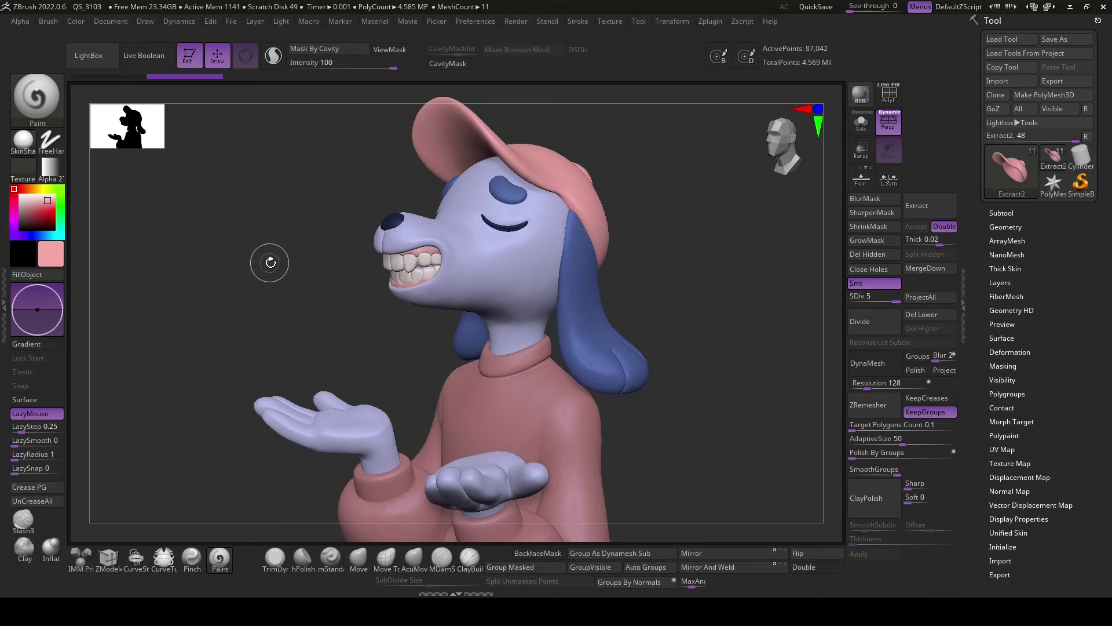
pyautogui.moveTo(268, 261); pyautogui.dragTo(293, 265)
pyautogui.keyDown('ctrl'); pyautogui.keyDown('shift'); pyautogui.click(464, 134); pyautogui.keyUp('shift'); pyautogui.keyUp('ctrl')
# - Show the cap's polyframe at SDiv 1 and set ZModeler to the PolyGroup action
pyautogui.hotkey('shift', 'f')
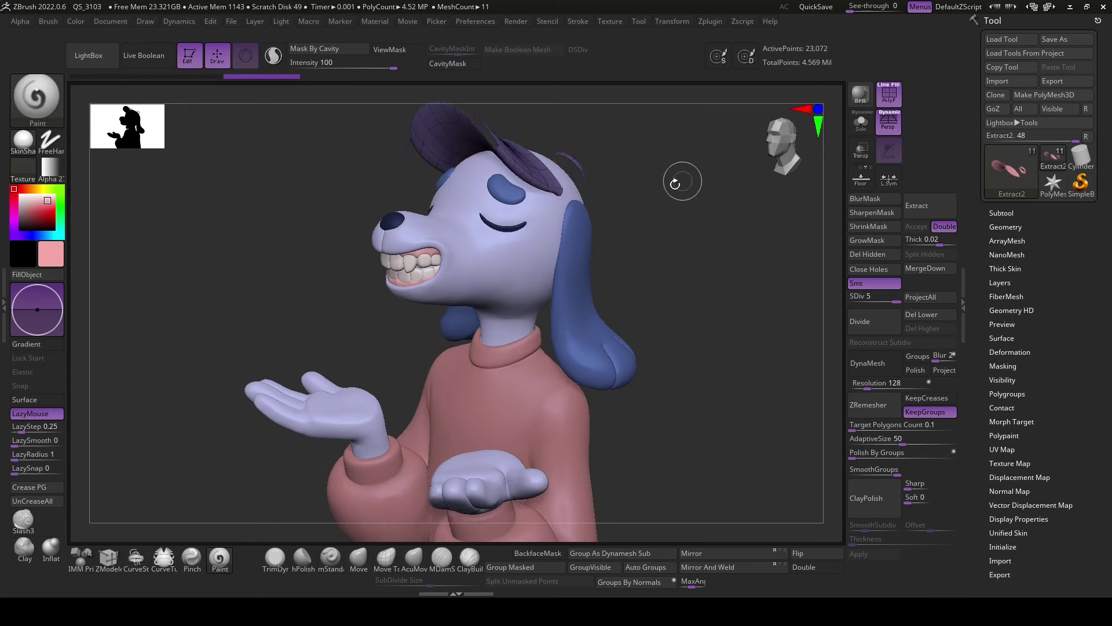
pyautogui.moveTo(678, 179)
pyautogui.mouseDown()
pyautogui.moveTo(827, 305)
pyautogui.moveTo(716, 315)
pyautogui.mouseUp()
pyautogui.hotkey('shift', 'd')
pyautogui.hotkey('shift', 'd')
pyautogui.hotkey('shift', 'd')
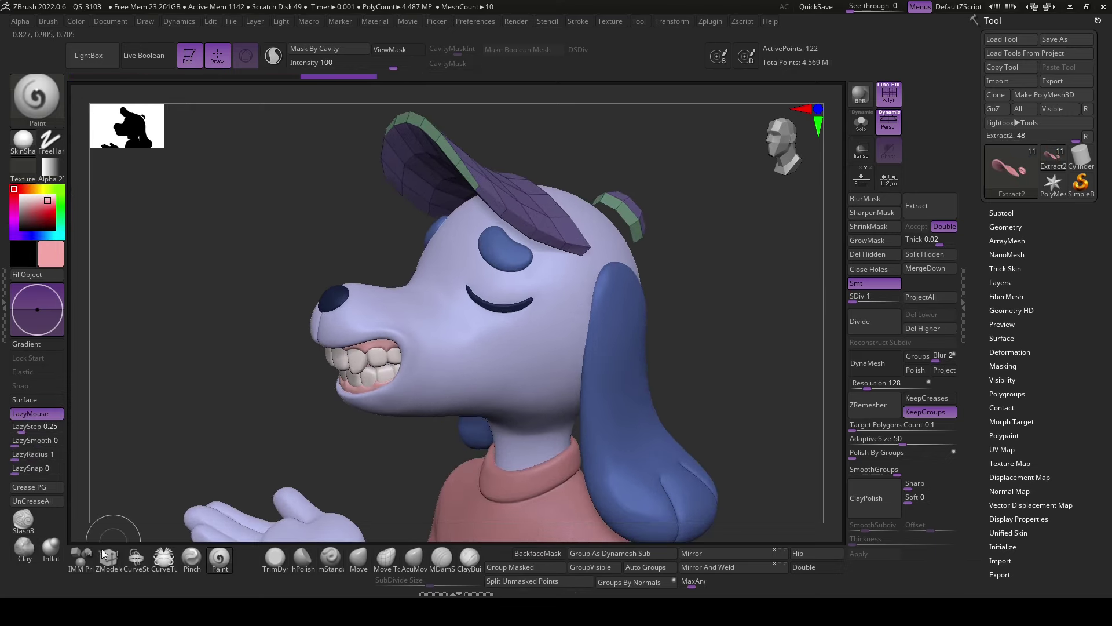
pyautogui.press('b')
pyautogui.press('z')
pyautogui.press('m')
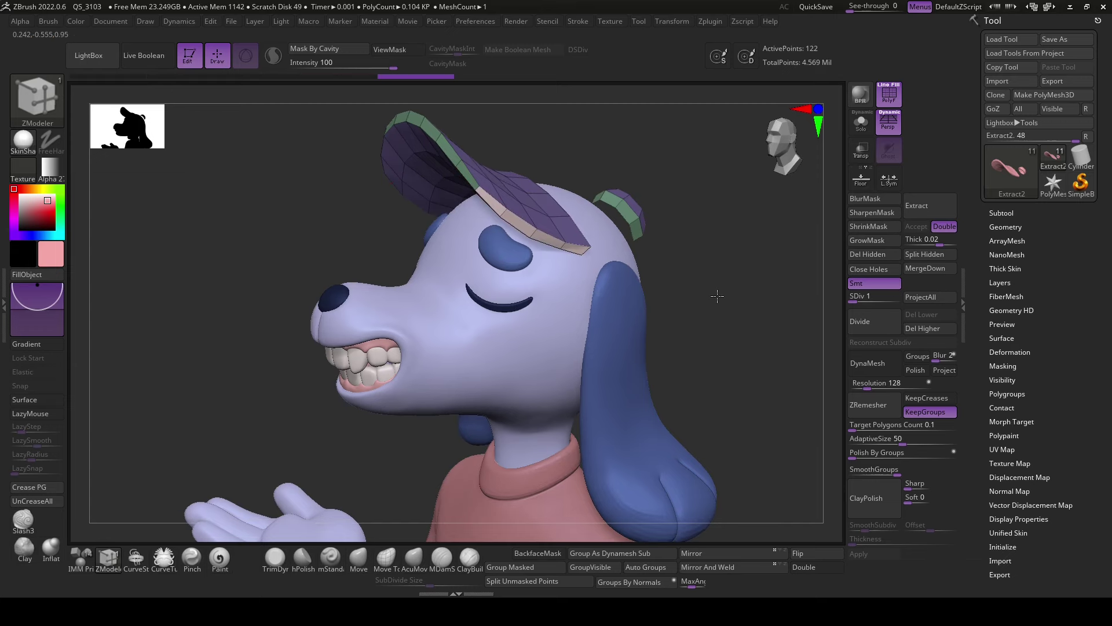
pyautogui.moveTo(715, 293)
pyautogui.mouseDown()
pyautogui.moveTo(703, 269)
pyautogui.moveTo(536, 240)
pyautogui.mouseUp()
pyautogui.press('space')
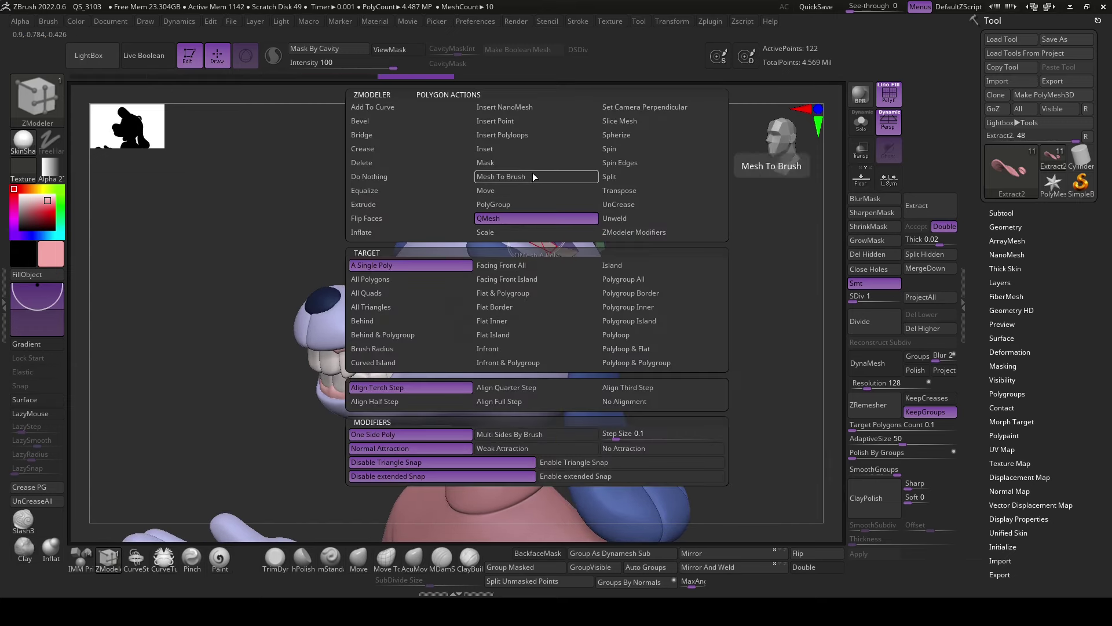
pyautogui.click(543, 206)
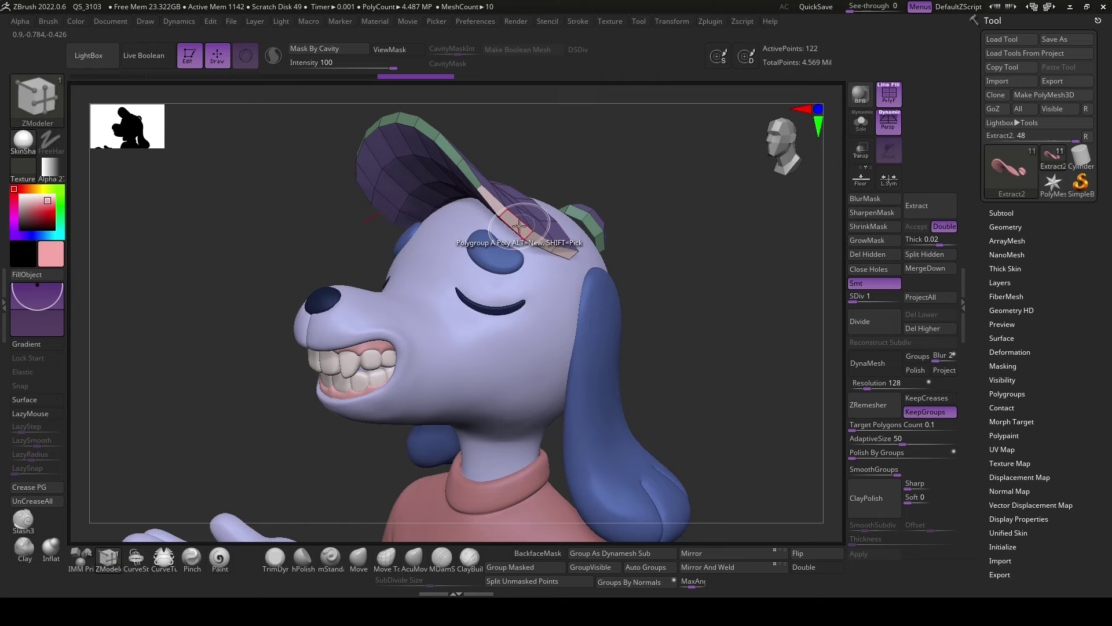
# - Regroup the cap's crown and brim faces into separate polygroups, checking by hiding and unhiding
pyautogui.moveTo(707, 269); pyautogui.dragTo(707, 267)
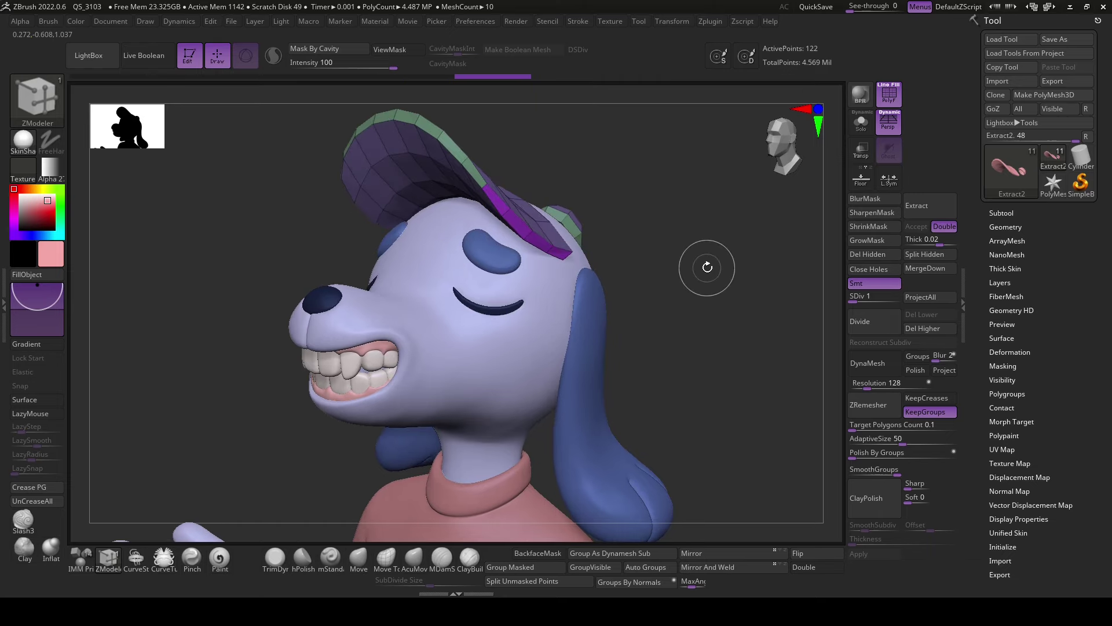
pyautogui.click(440, 169)
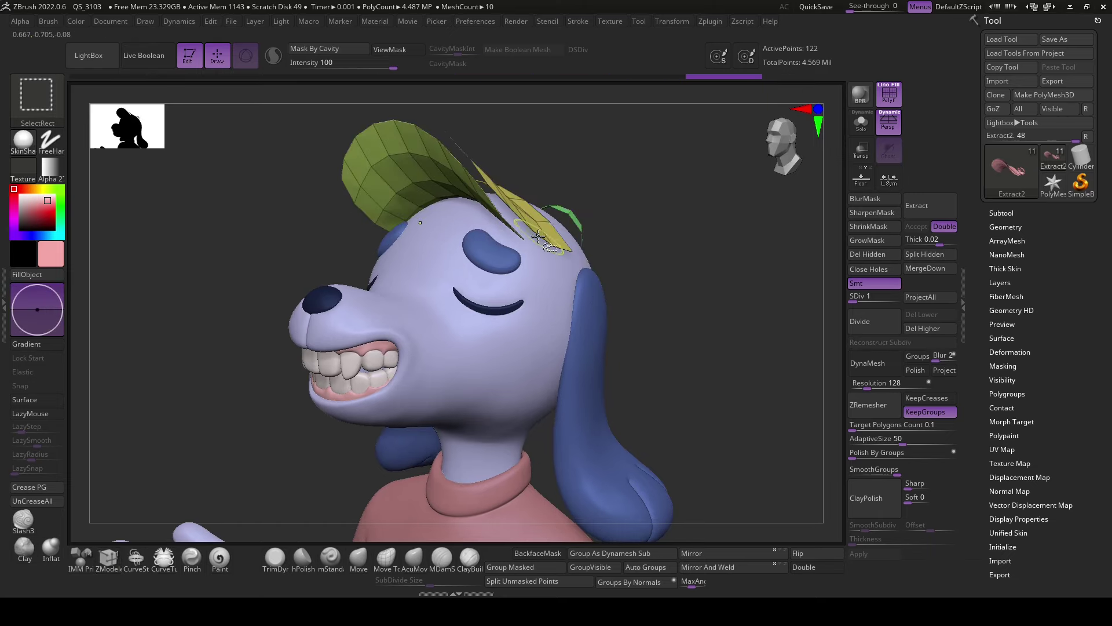
pyautogui.keyDown('ctrl'); pyautogui.keyDown('shift'); pyautogui.click(678, 385); pyautogui.keyUp('shift'); pyautogui.keyUp('ctrl')
pyautogui.moveTo(679, 385)
pyautogui.mouseDown()
pyautogui.moveTo(712, 367)
pyautogui.moveTo(723, 340)
pyautogui.mouseUp()
pyautogui.keyDown('ctrl'); pyautogui.keyDown('shift'); pyautogui.click(712, 367); pyautogui.keyUp('shift'); pyautogui.keyUp('ctrl')
pyautogui.keyDown('ctrl'); pyautogui.keyDown('shift'); pyautogui.click(406, 168); pyautogui.keyUp('shift'); pyautogui.keyUp('ctrl')
pyautogui.moveTo(405, 168)
pyautogui.mouseDown()
pyautogui.moveTo(660, 359)
pyautogui.moveTo(675, 464)
pyautogui.mouseUp()
pyautogui.keyDown('ctrl'); pyautogui.keyDown('shift'); pyautogui.click(676, 464); pyautogui.keyUp('shift'); pyautogui.keyUp('ctrl')
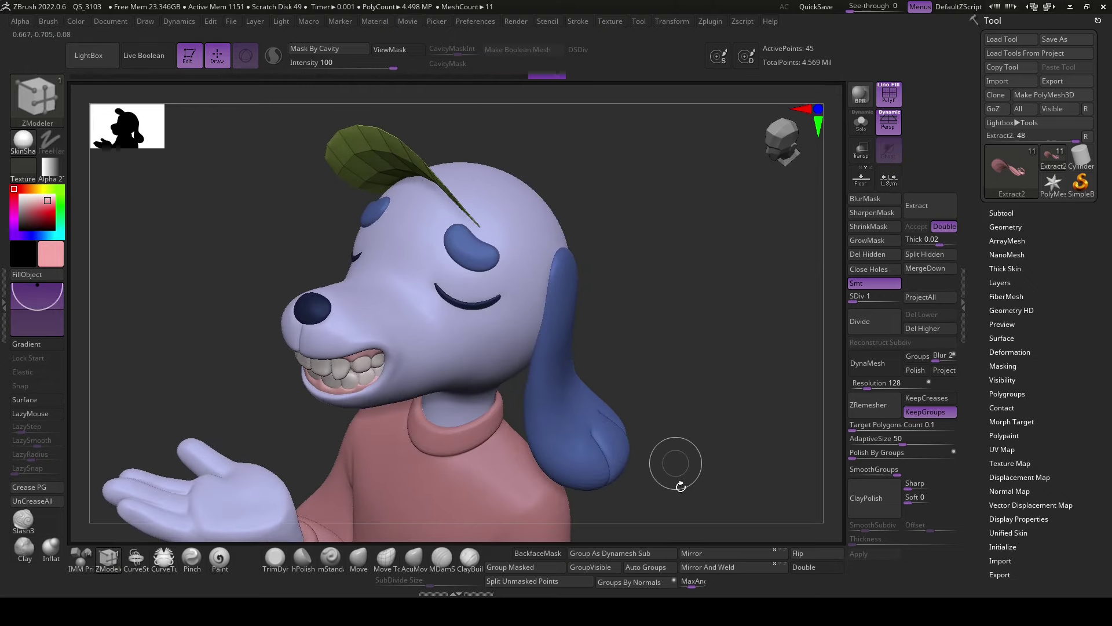
pyautogui.click(811, 567)
# - Return the cap to its highest subdivision level and turn off the polyframe
pyautogui.moveTo(770, 514); pyautogui.dragTo(745, 405)
pyautogui.moveTo(867, 301); pyautogui.dragTo(899, 302)
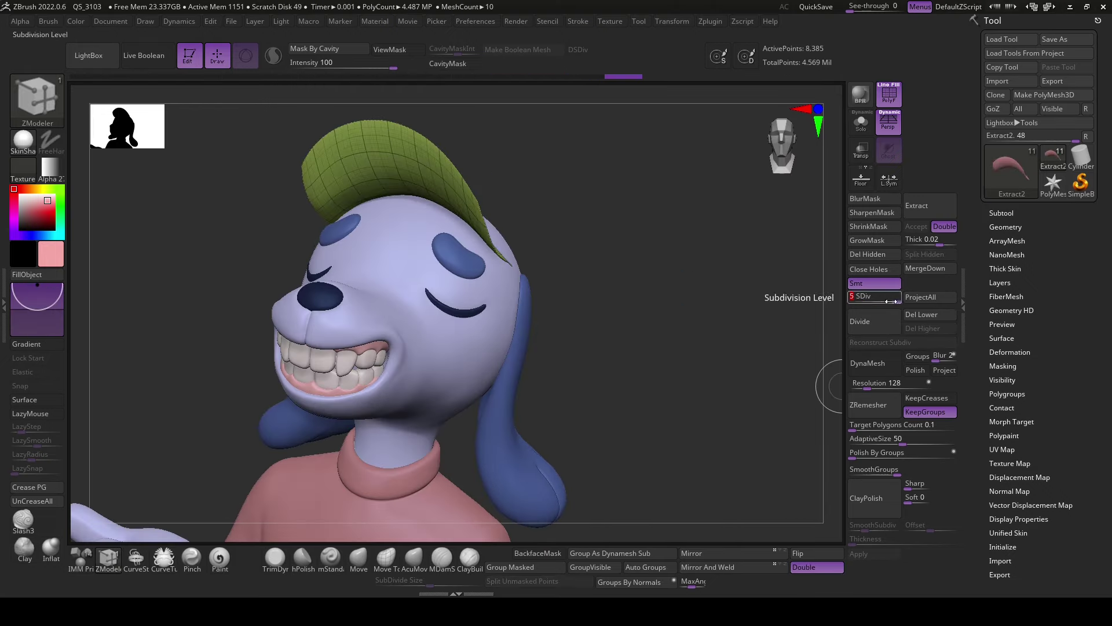
pyautogui.moveTo(738, 385)
pyautogui.mouseDown()
pyautogui.moveTo(725, 392)
pyautogui.moveTo(764, 330)
pyautogui.moveTo(753, 348)
pyautogui.mouseUp()
pyautogui.hotkey('shift', 'f')
pyautogui.moveTo(886, 298); pyautogui.dragTo(851, 299)
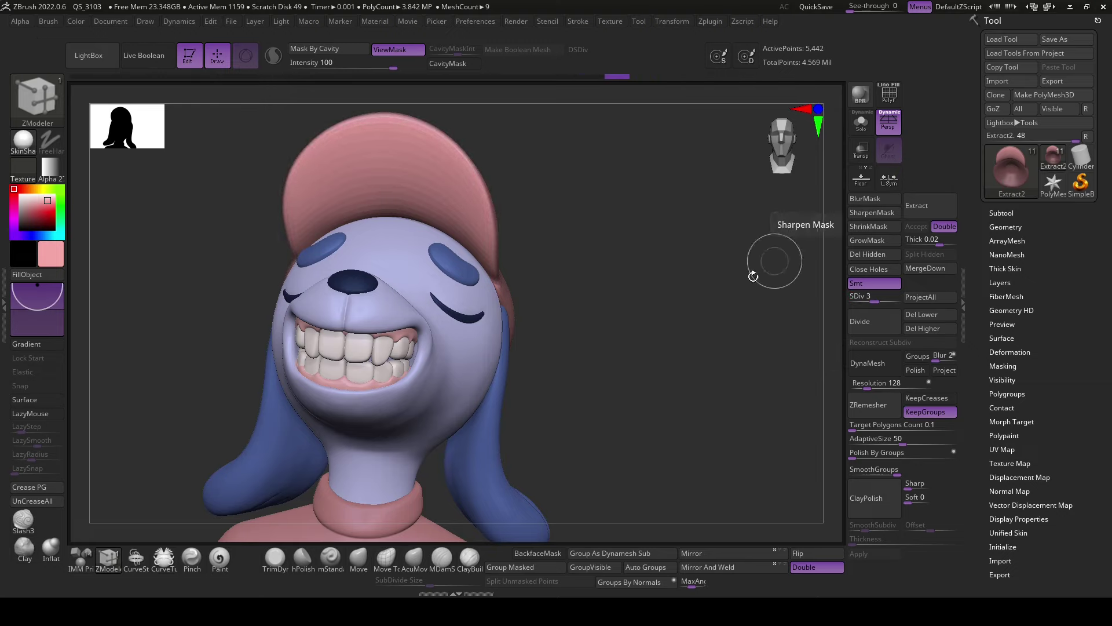
pyautogui.moveTo(752, 268)
pyautogui.mouseDown()
pyautogui.moveTo(709, 329)
pyautogui.moveTo(788, 348)
pyautogui.mouseUp()
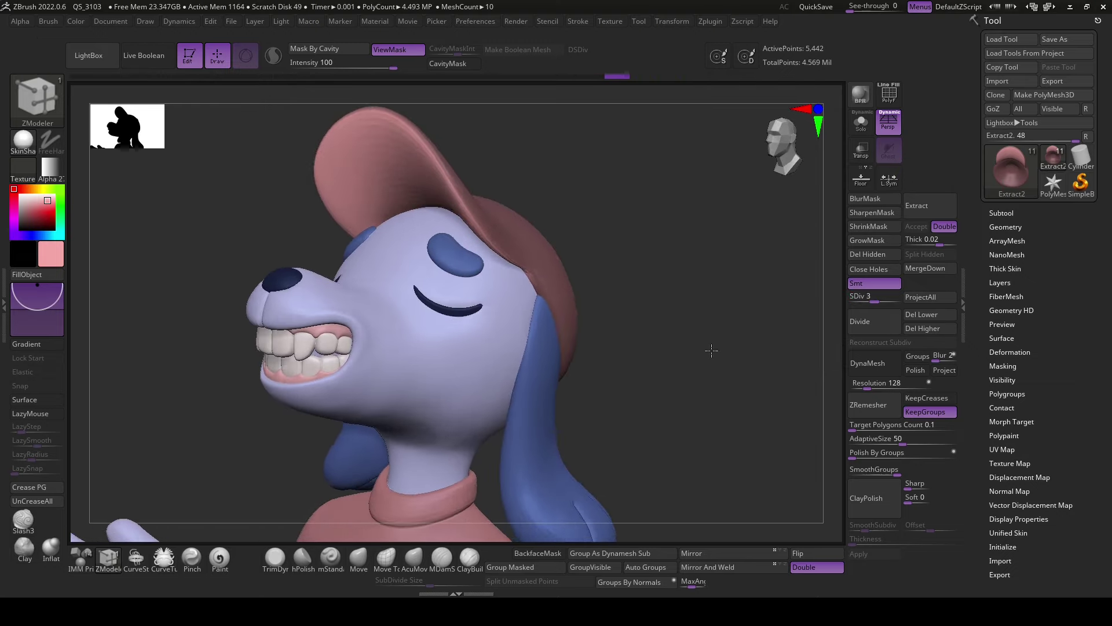
# - Mask the cap and fill the sweater with a saturated red-pink
pyautogui.press('d')
pyautogui.press('d')
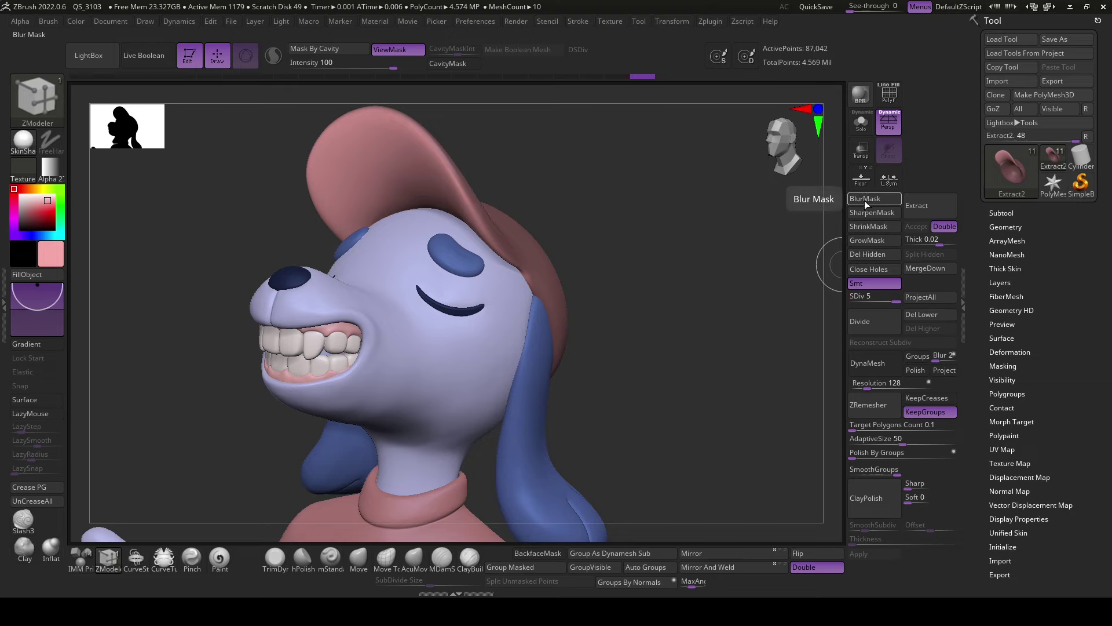
pyautogui.moveTo(745, 342)
pyautogui.mouseDown()
pyautogui.moveTo(712, 368)
pyautogui.moveTo(745, 355)
pyautogui.mouseUp()
pyautogui.press('ctrl')
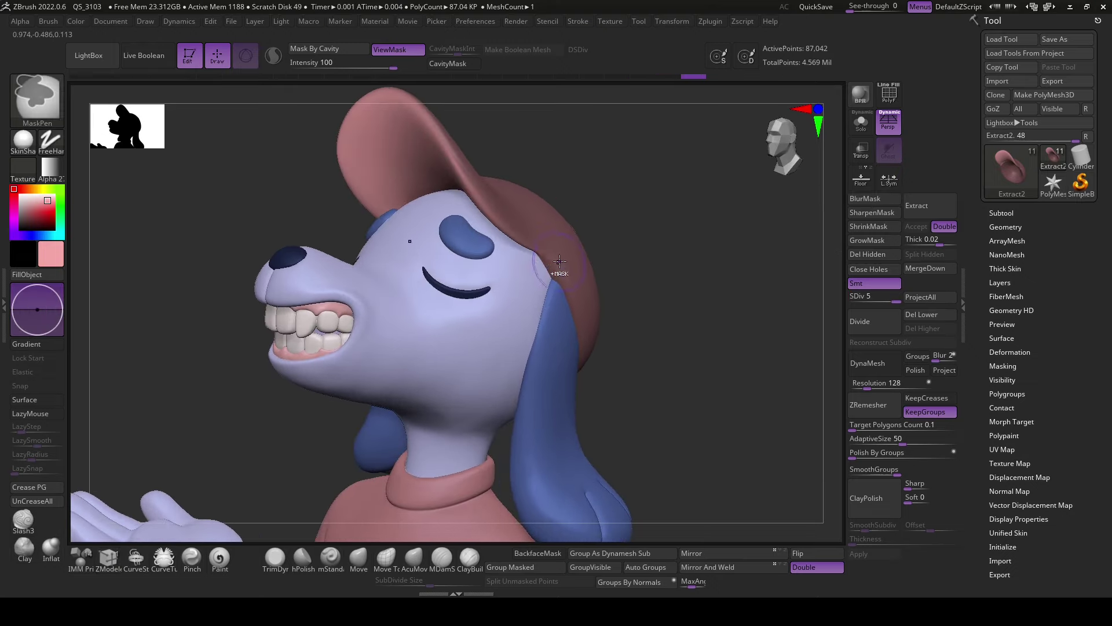
pyautogui.click(51, 203)
pyautogui.moveTo(51, 203); pyautogui.dragTo(53, 207)
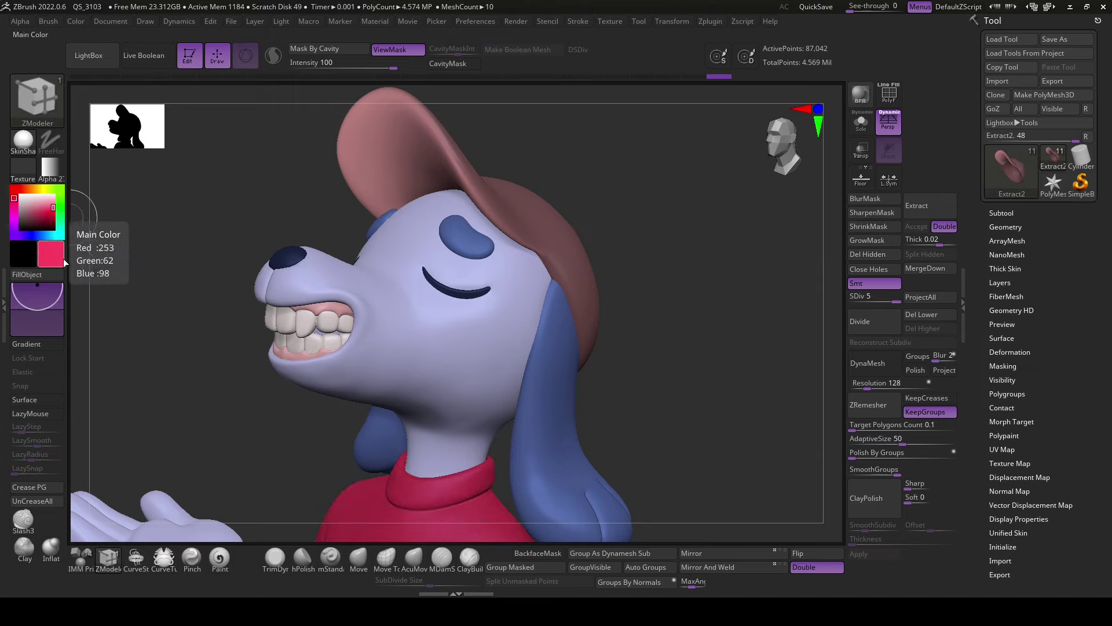
pyautogui.click(28, 274)
pyautogui.moveTo(145, 249); pyautogui.dragTo(197, 229)
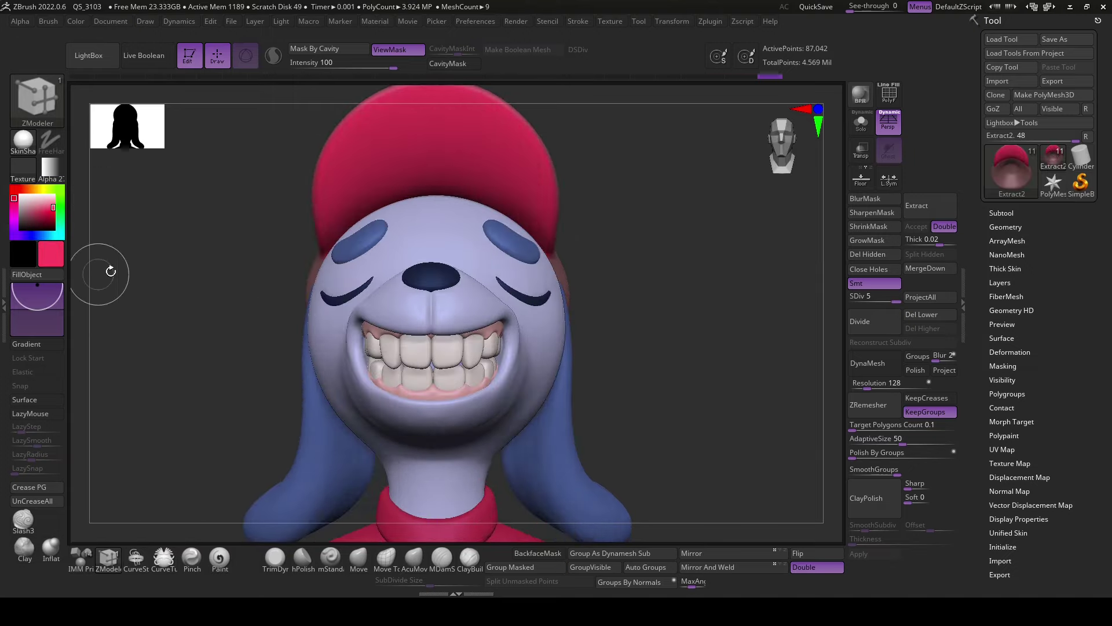
pyautogui.hotkey('ctrl', 'h')
# - Isolate the round button on top of the cap and fill it with the same red
pyautogui.moveTo(618, 253); pyautogui.dragTo(673, 320)
pyautogui.keyDown('ctrl'); pyautogui.keyDown('shift'); pyautogui.click(605, 243); pyautogui.keyUp('shift'); pyautogui.keyUp('ctrl')
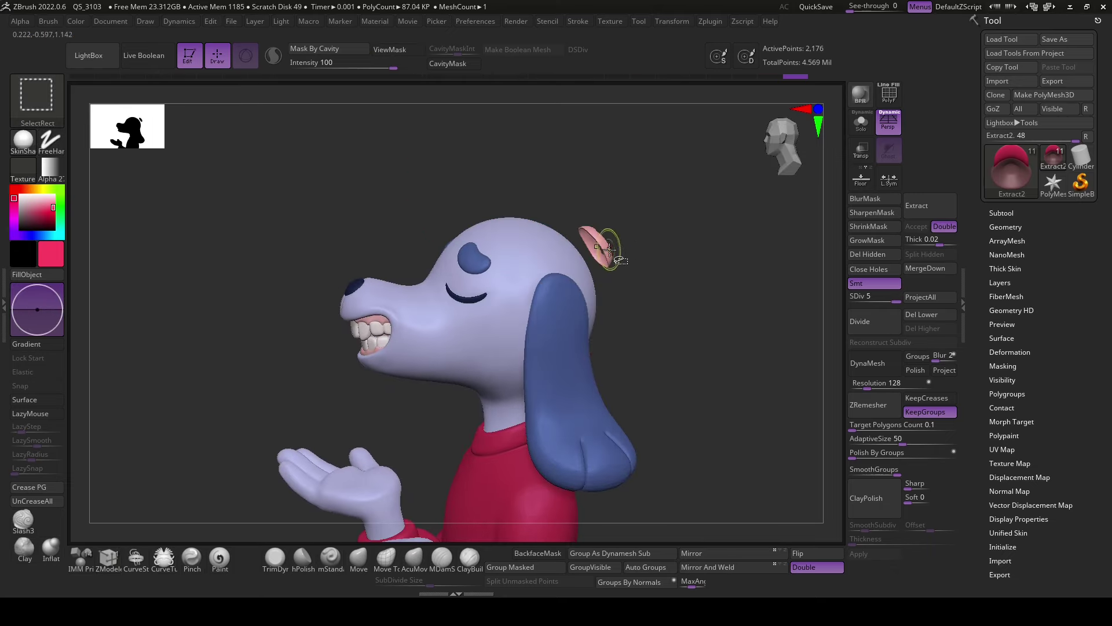
pyautogui.keyDown('ctrl'); pyautogui.keyDown('shift'); pyautogui.click(656, 278); pyautogui.keyUp('shift'); pyautogui.keyUp('ctrl')
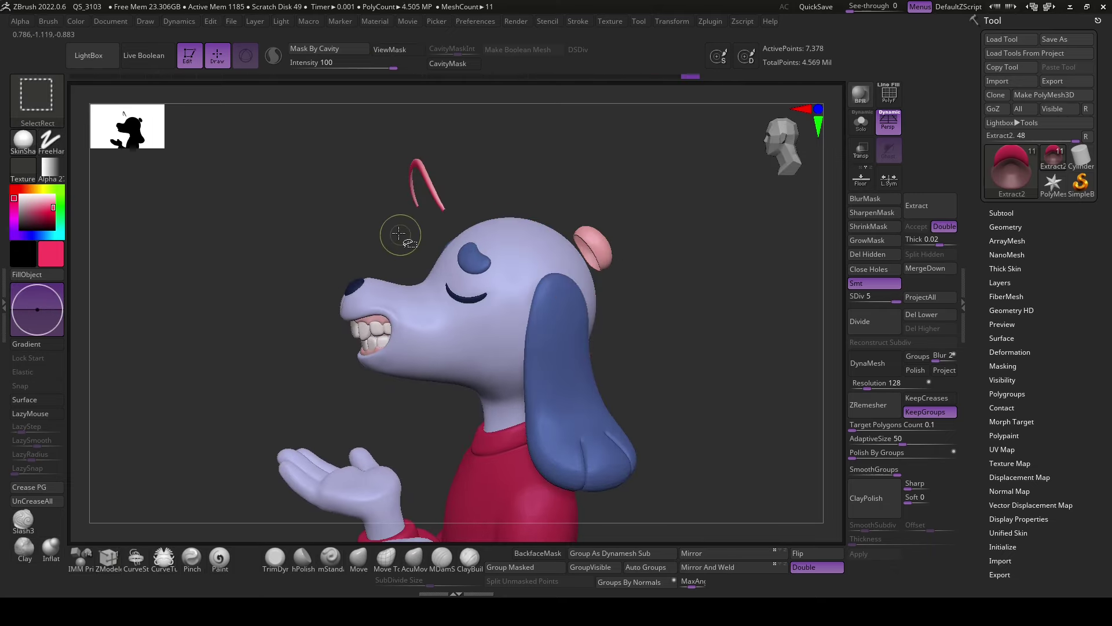
pyautogui.press('b')
pyautogui.press('z')
pyautogui.press('m')
pyautogui.keyDown('ctrl'); pyautogui.keyDown('shift'); pyautogui.click(701, 372); pyautogui.keyUp('shift'); pyautogui.keyUp('ctrl')
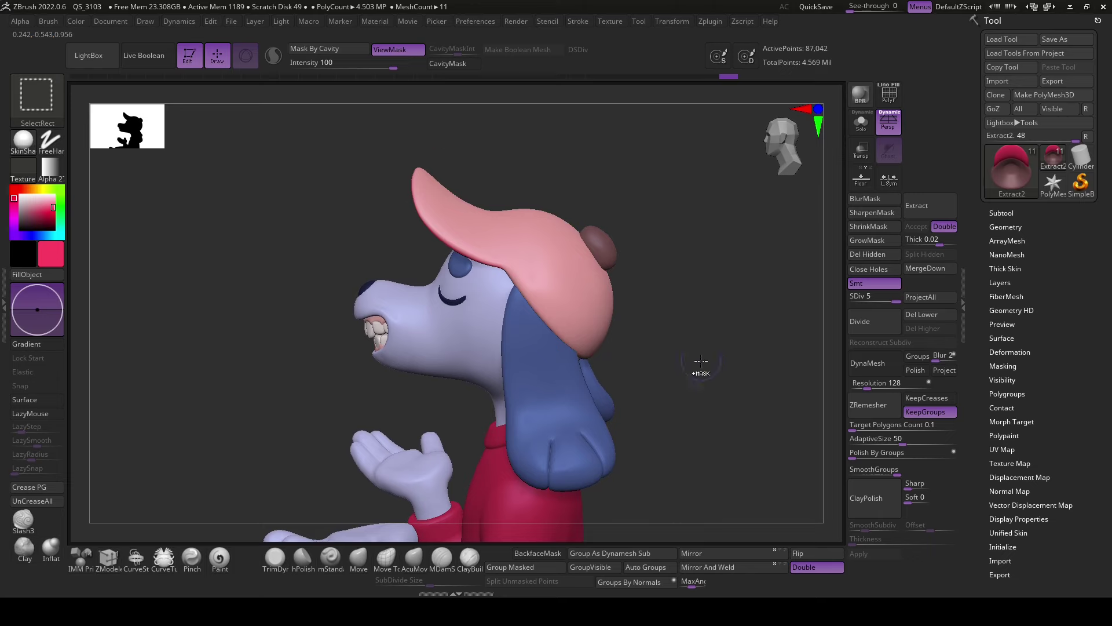
pyautogui.moveTo(701, 373)
pyautogui.mouseDown()
pyautogui.moveTo(726, 364)
pyautogui.moveTo(688, 371)
pyautogui.mouseUp()
pyautogui.click(64, 275)
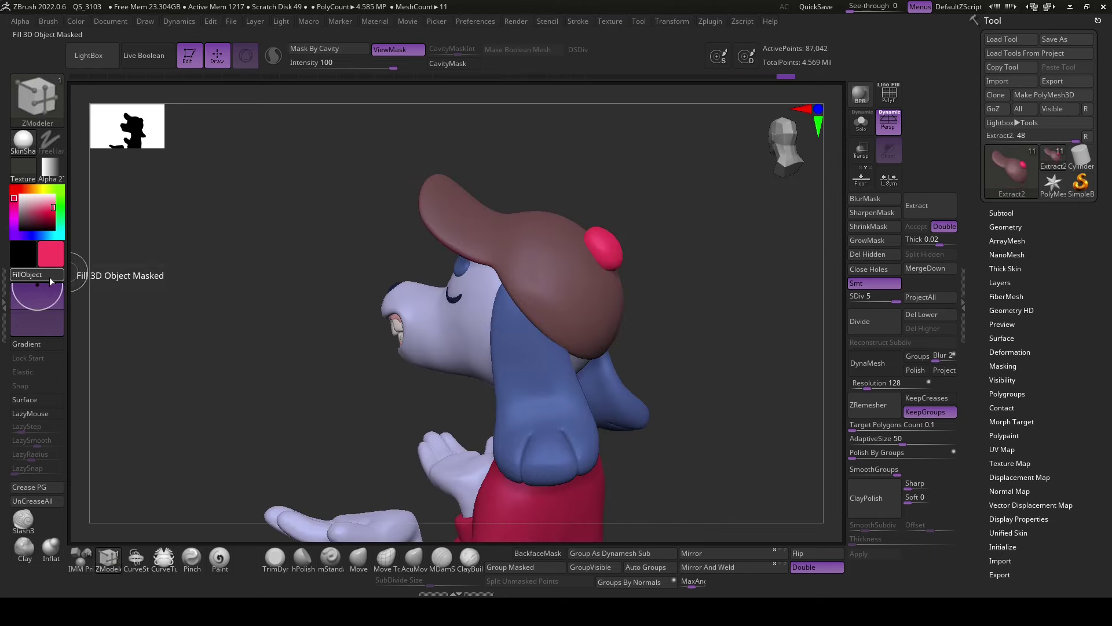
pyautogui.moveTo(243, 301)
pyautogui.mouseDown()
pyautogui.moveTo(679, 345)
pyautogui.moveTo(725, 380)
pyautogui.moveTo(686, 301)
pyautogui.moveTo(683, 259)
pyautogui.moveTo(430, 507)
pyautogui.mouseUp()
pyautogui.hotkey('ctrl', 'h')
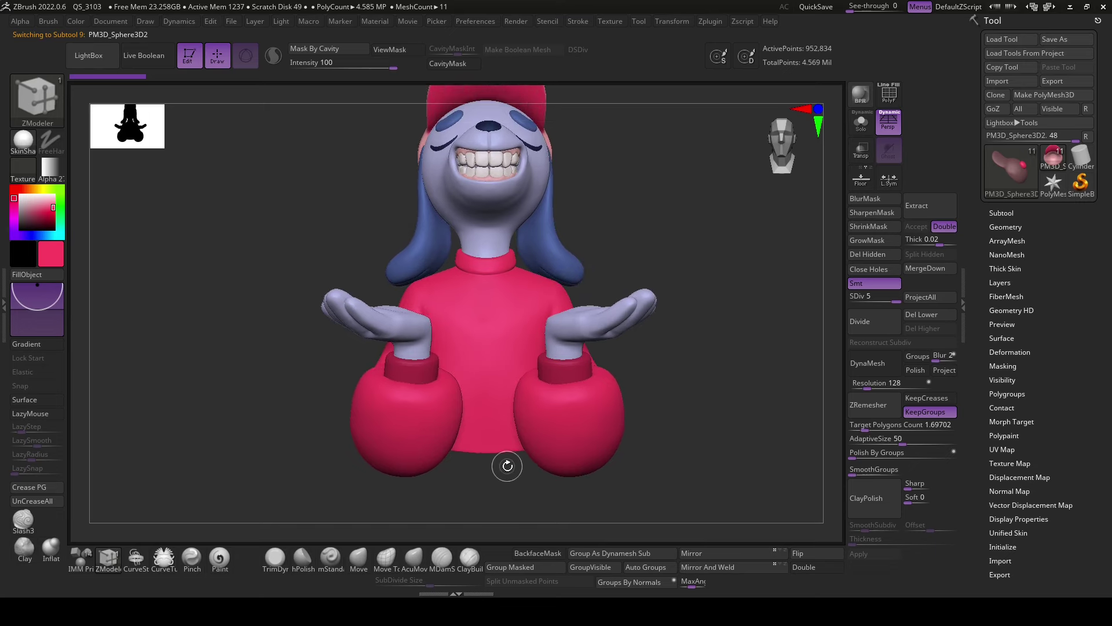
# - Add a subdivision level to the sleeve cuffs and select the sweater subtool
pyautogui.keyDown('alt'); pyautogui.click(574, 372); pyautogui.keyUp('alt')
pyautogui.click(860, 320)
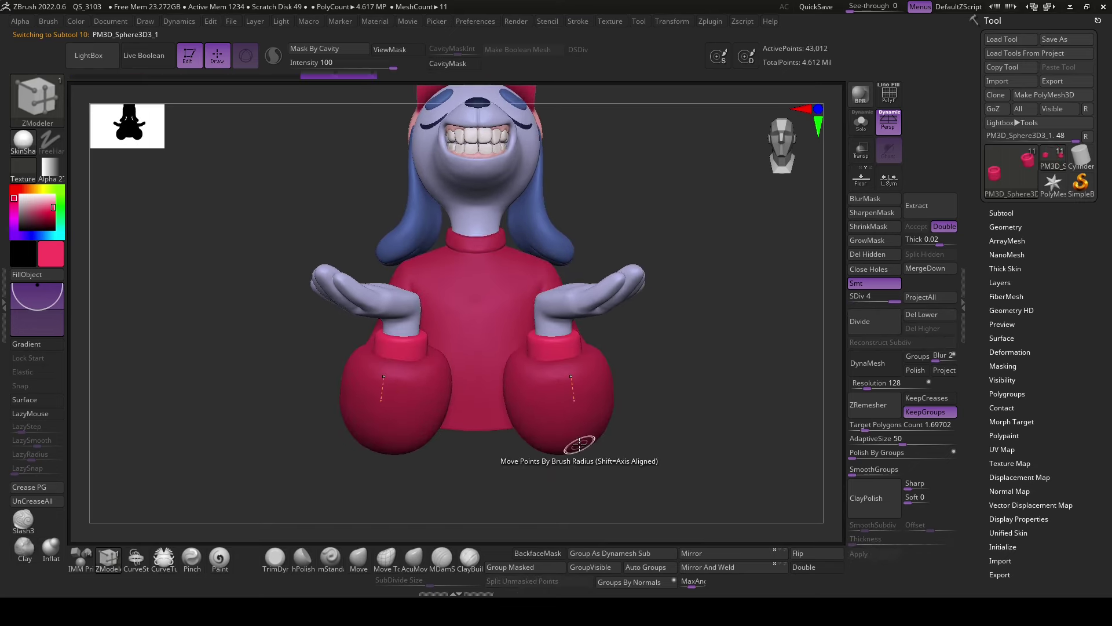
pyautogui.keyDown('alt'); pyautogui.click(598, 447); pyautogui.keyUp('alt')
pyautogui.moveTo(649, 463); pyautogui.dragTo(702, 478)
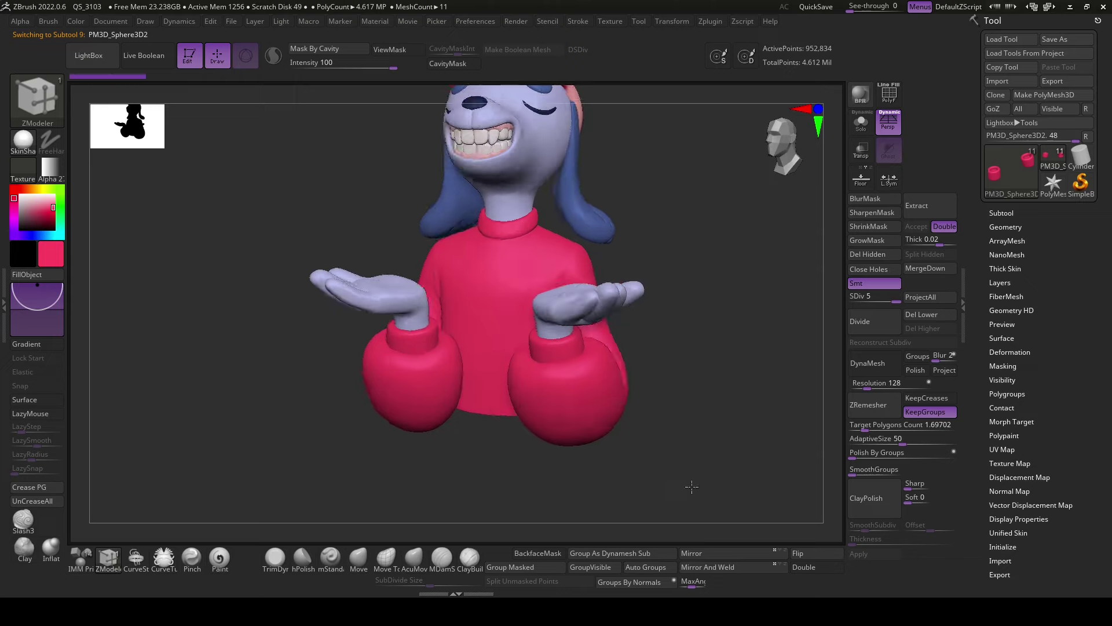
pyautogui.keyDown('ctrl'); pyautogui.keyDown('shift'); pyautogui.click(498, 220); pyautogui.keyUp('shift'); pyautogui.keyUp('ctrl')
pyautogui.keyDown('ctrl'); pyautogui.keyDown('shift'); pyautogui.click(629, 218); pyautogui.keyUp('shift'); pyautogui.keyUp('ctrl')
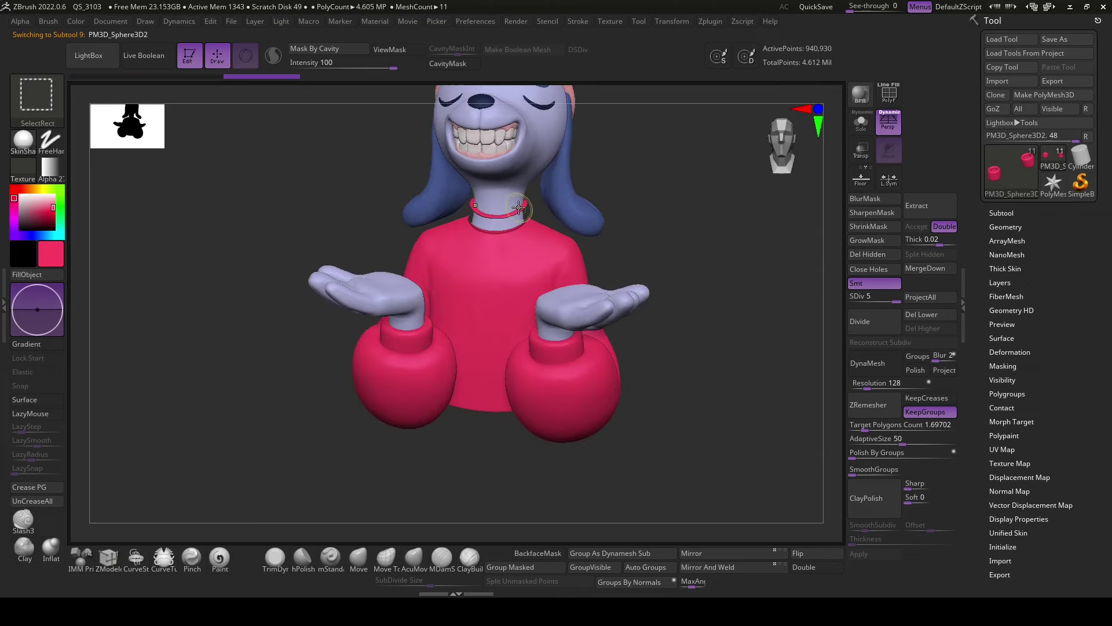
# - Mask the sweater with the collar and mittens hidden
pyautogui.keyDown('ctrl'); pyautogui.click(697, 263); pyautogui.keyUp('ctrl')
pyautogui.keyDown('ctrl'); pyautogui.keyDown('shift'); pyautogui.click(697, 263); pyautogui.keyUp('shift'); pyautogui.keyUp('ctrl')
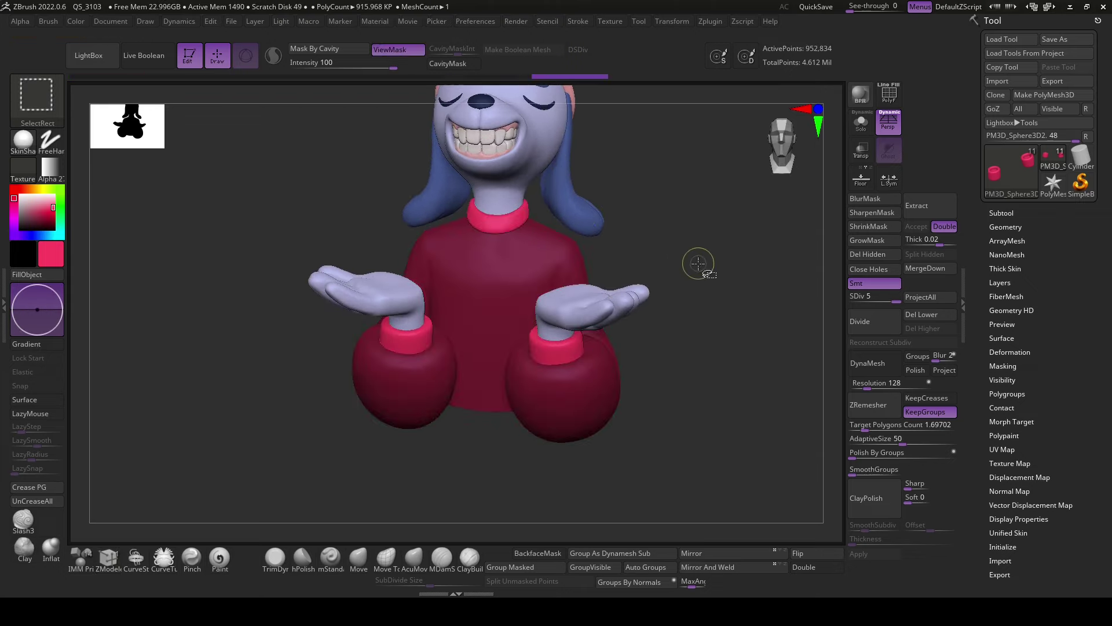
pyautogui.click(47, 277)
pyautogui.moveTo(255, 293)
pyautogui.mouseDown()
pyautogui.moveTo(735, 477)
pyautogui.moveTo(603, 473)
pyautogui.mouseUp()
pyautogui.keyDown('ctrl'); pyautogui.keyDown('alt'); pyautogui.keyDown('shift'); pyautogui.click(602, 474); pyautogui.keyUp('shift'); pyautogui.keyUp('alt'); pyautogui.keyUp('ctrl')
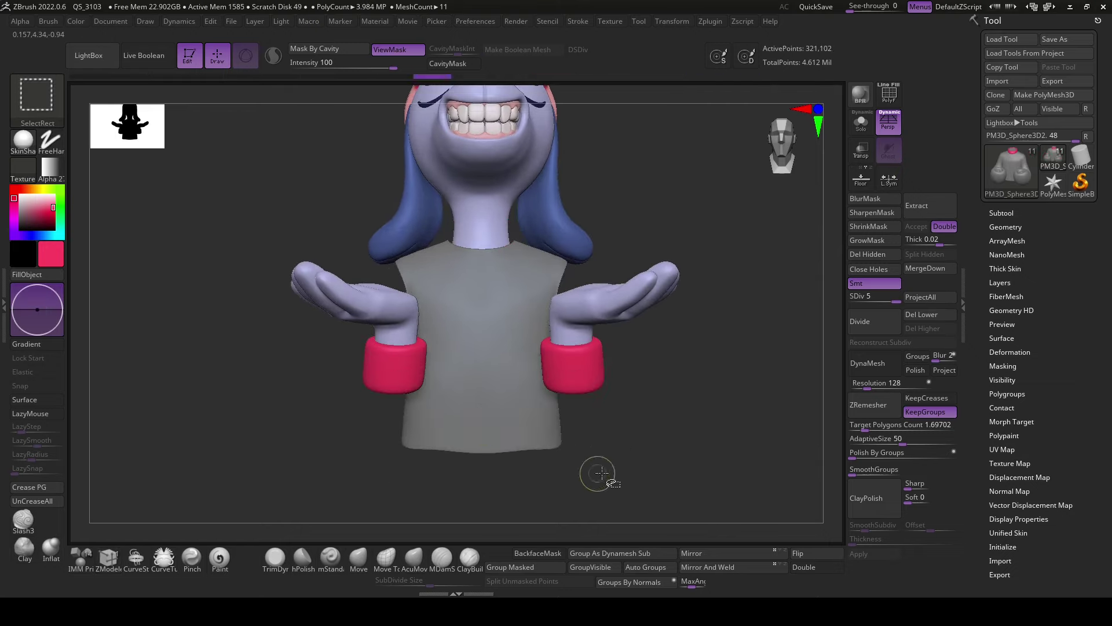
pyautogui.hotkey('ctrl', 'h')
# - Unhide all geometry, enable Double, and invert the mask so the sleeves are masked
pyautogui.moveTo(477, 427)
pyautogui.mouseDown()
pyautogui.moveTo(622, 467)
pyautogui.moveTo(661, 464)
pyautogui.moveTo(650, 427)
pyautogui.mouseUp()
pyautogui.hotkey('ctrl', 'h')
pyautogui.keyDown('ctrl'); pyautogui.keyDown('shift'); pyautogui.click(666, 474); pyautogui.keyUp('shift'); pyautogui.keyUp('ctrl')
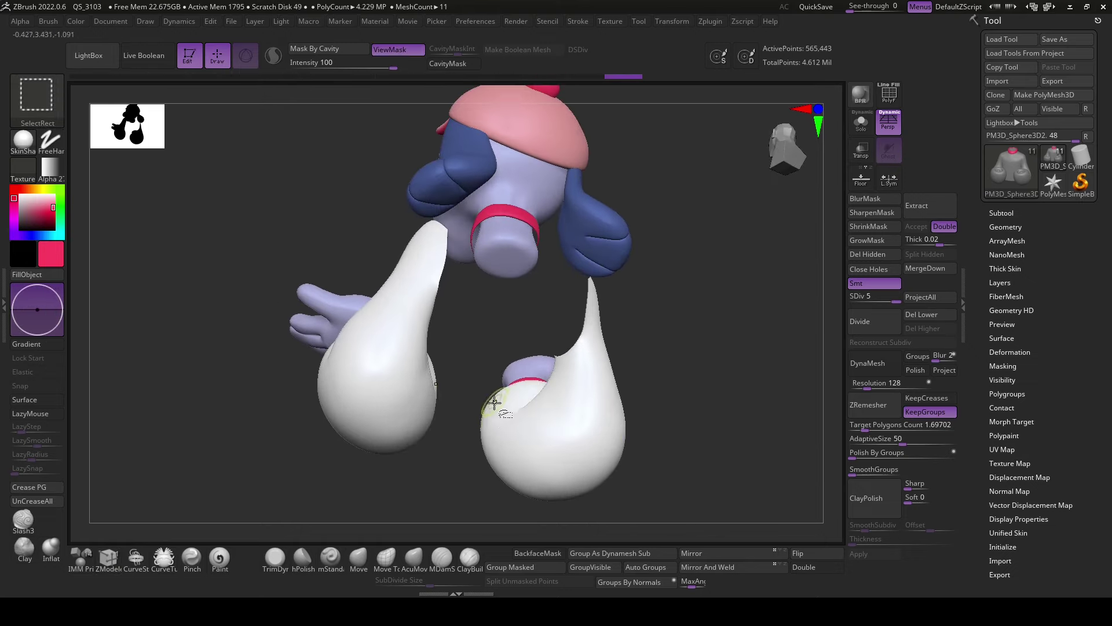
pyautogui.click(810, 572)
pyautogui.moveTo(759, 496); pyautogui.dragTo(699, 482)
pyautogui.keyDown('ctrl'); pyautogui.click(708, 476); pyautogui.keyUp('ctrl')
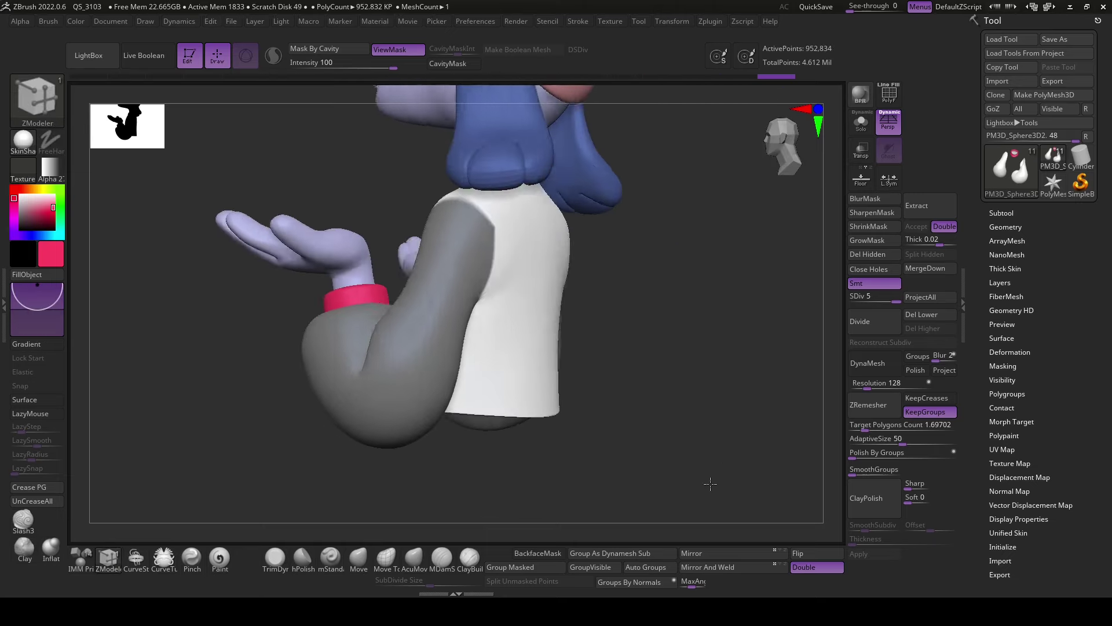
# - Switch to mask painting and orbit around the torso to its back view
pyautogui.keyDown('ctrl'); pyautogui.moveTo(700, 482); pyautogui.dragTo(717, 347, button='right'); pyautogui.keyUp('ctrl')
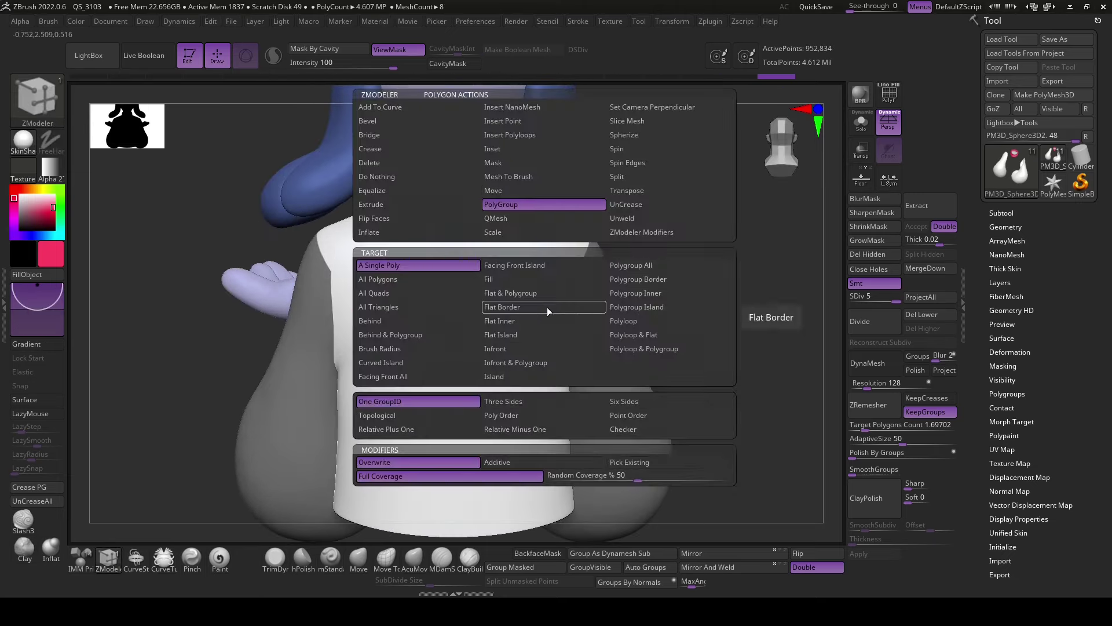
pyautogui.press('space')
pyautogui.click(220, 558)
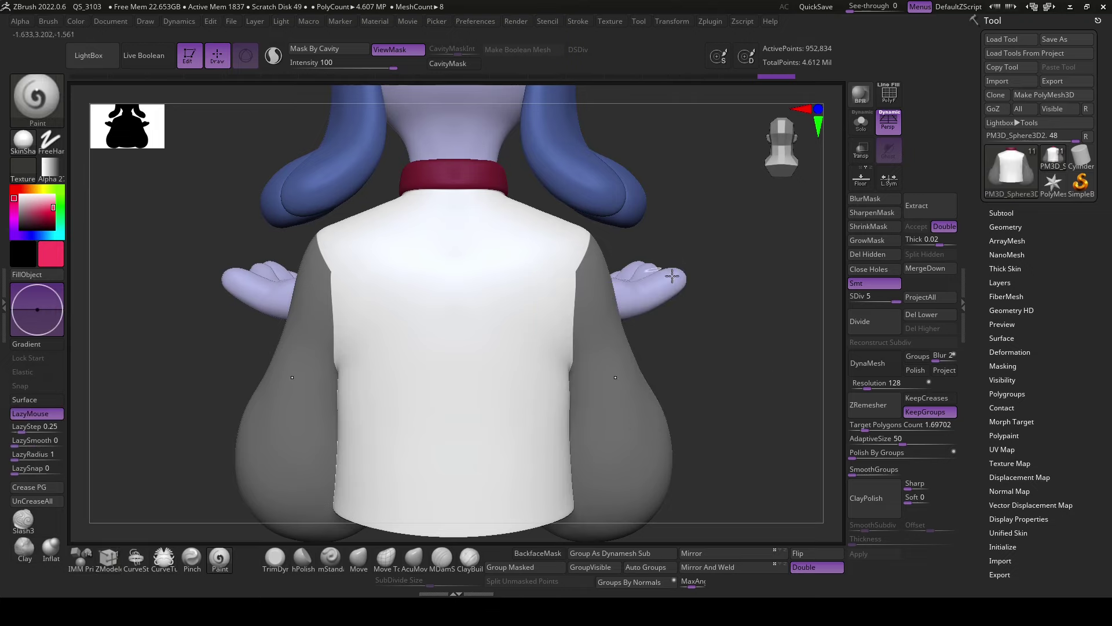
pyautogui.keyDown('ctrl'); pyautogui.moveTo(571, 440); pyautogui.dragTo(571, 374, button='right'); pyautogui.keyUp('ctrl')
pyautogui.press('ctrl')
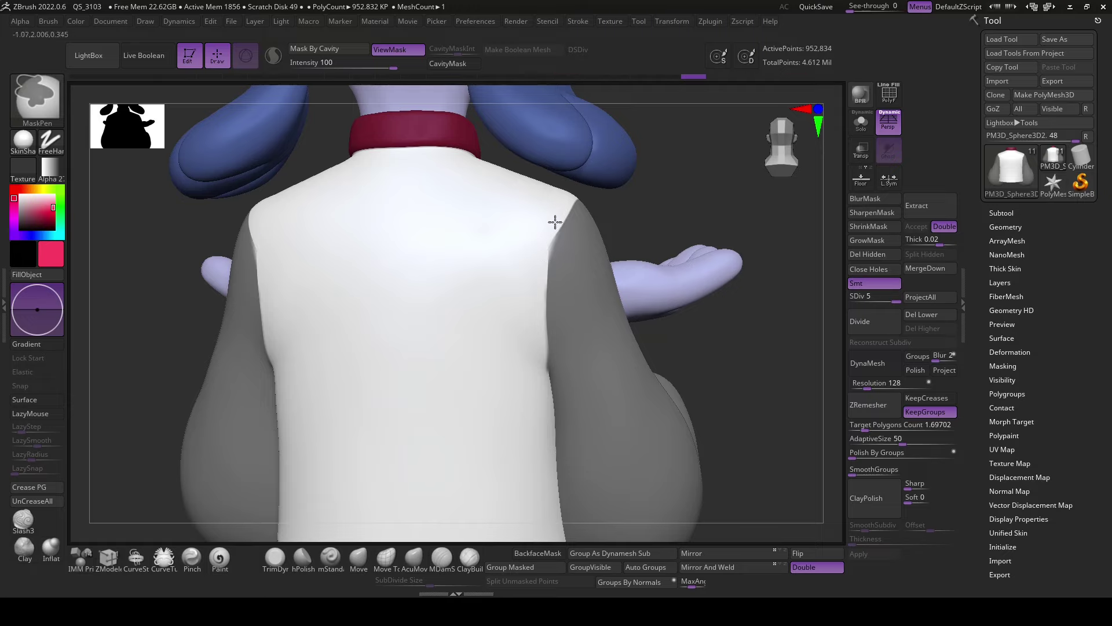
pyautogui.moveTo(740, 379)
pyautogui.mouseDown()
pyautogui.moveTo(370, 236)
pyautogui.moveTo(385, 273)
pyautogui.moveTo(490, 359)
pyautogui.mouseUp()
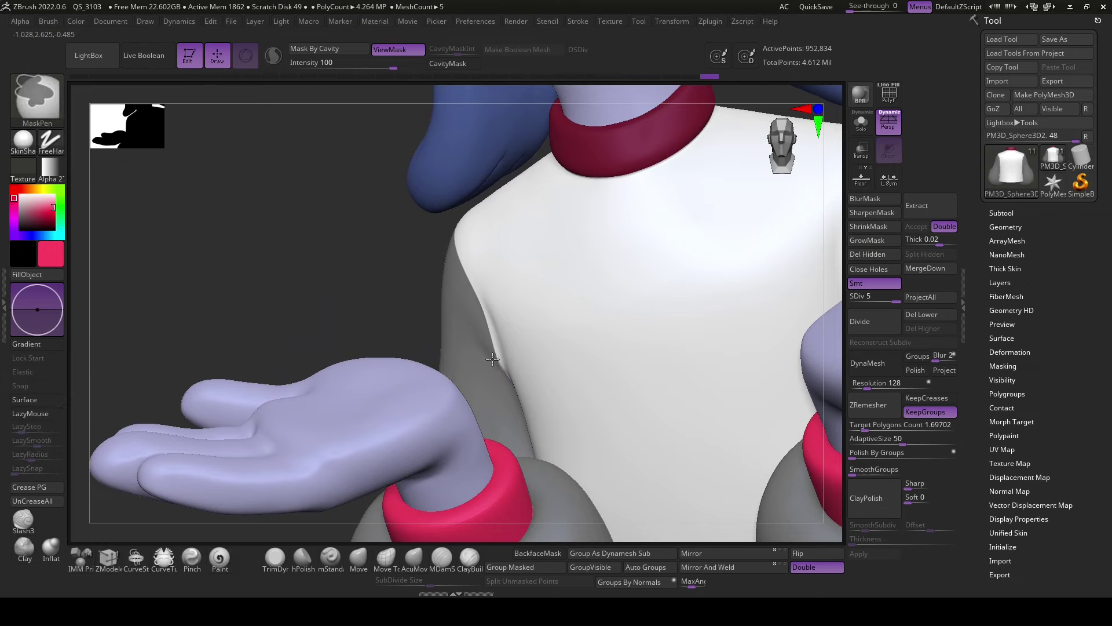
pyautogui.moveTo(494, 362)
pyautogui.mouseDown()
pyautogui.moveTo(452, 330)
pyautogui.moveTo(487, 356)
pyautogui.mouseUp()
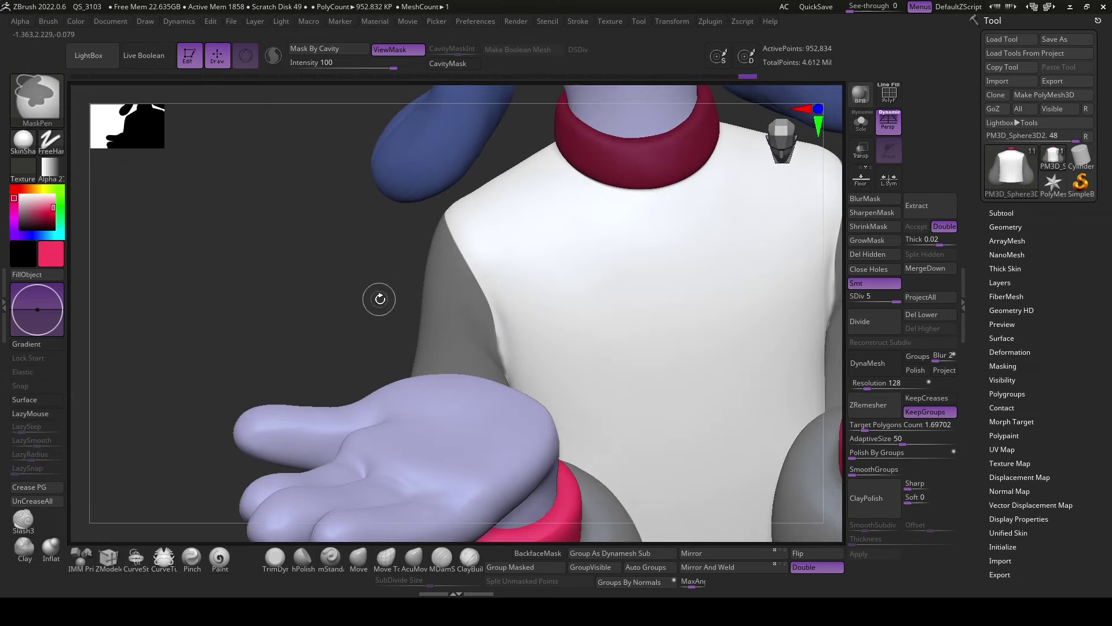
pyautogui.moveTo(379, 299)
pyautogui.mouseDown()
pyautogui.moveTo(325, 311)
pyautogui.moveTo(400, 318)
pyautogui.moveTo(298, 373)
pyautogui.moveTo(360, 384)
pyautogui.mouseUp()
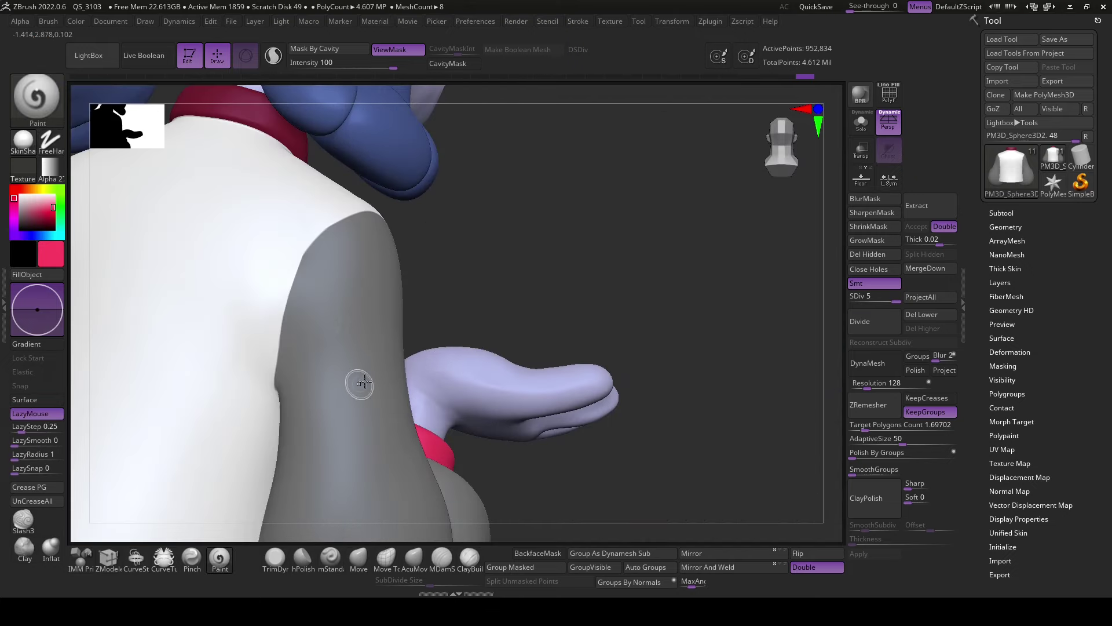
pyautogui.moveTo(653, 325)
pyautogui.mouseDown()
pyautogui.moveTo(454, 367)
pyautogui.moveTo(638, 318)
pyautogui.moveTo(718, 325)
pyautogui.mouseUp()
# - Blur the torso mask, invert it, and turn the masked area into a polygroup
pyautogui.click(872, 202)
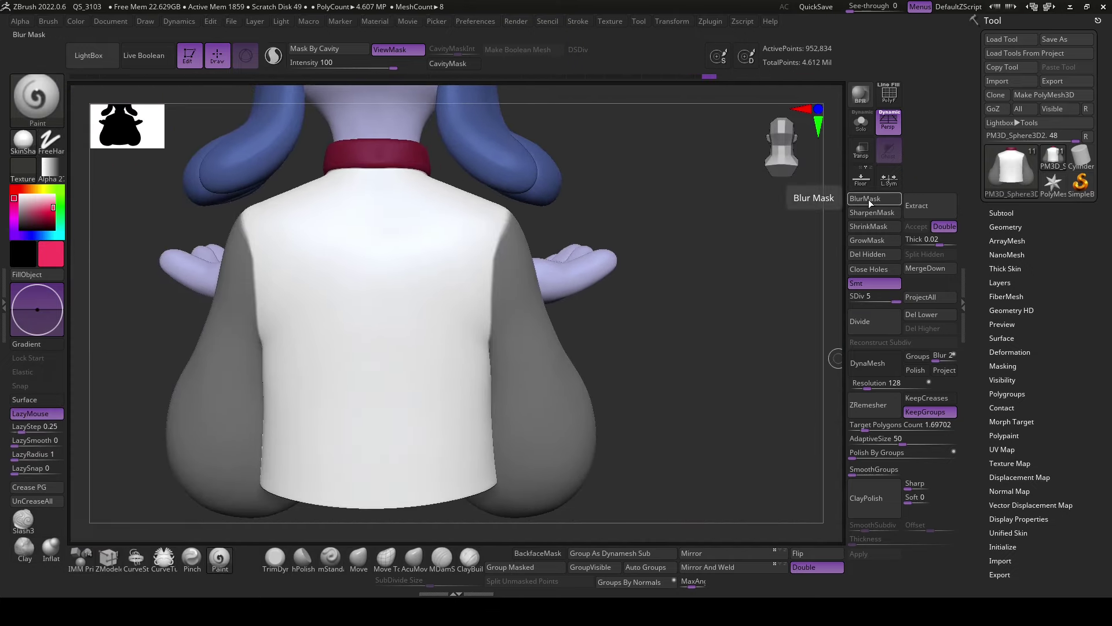
pyautogui.moveTo(688, 371); pyautogui.dragTo(734, 402)
pyautogui.keyDown('ctrl'); pyautogui.click(770, 435); pyautogui.keyUp('ctrl')
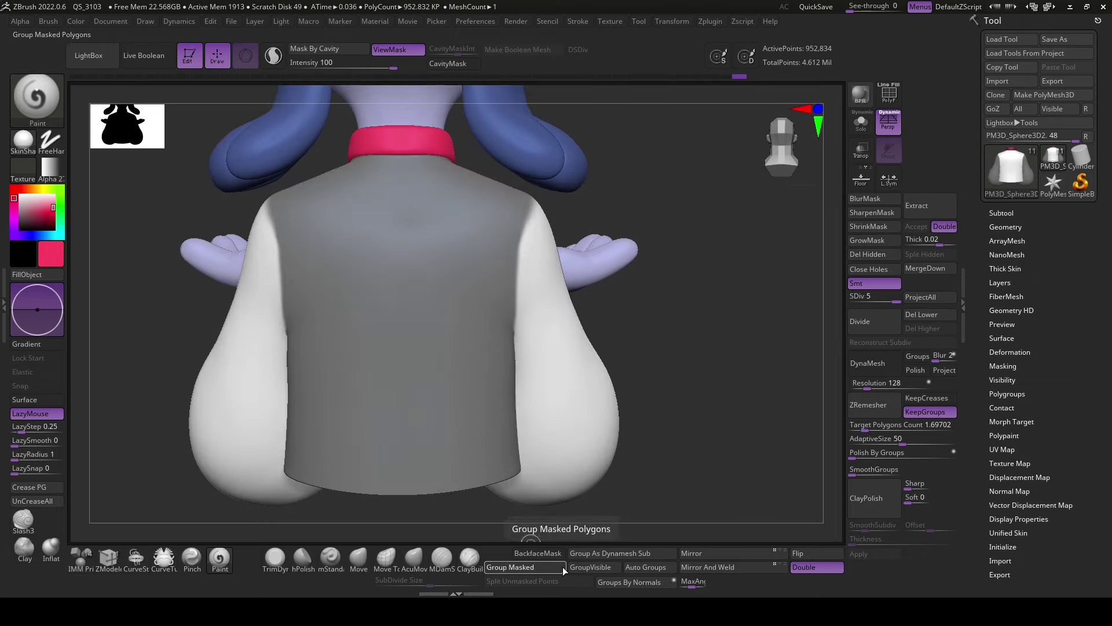
pyautogui.click(522, 568)
pyautogui.moveTo(649, 513)
pyautogui.mouseDown()
pyautogui.moveTo(663, 488)
pyautogui.moveTo(403, 476)
pyautogui.moveTo(420, 476)
pyautogui.mouseUp()
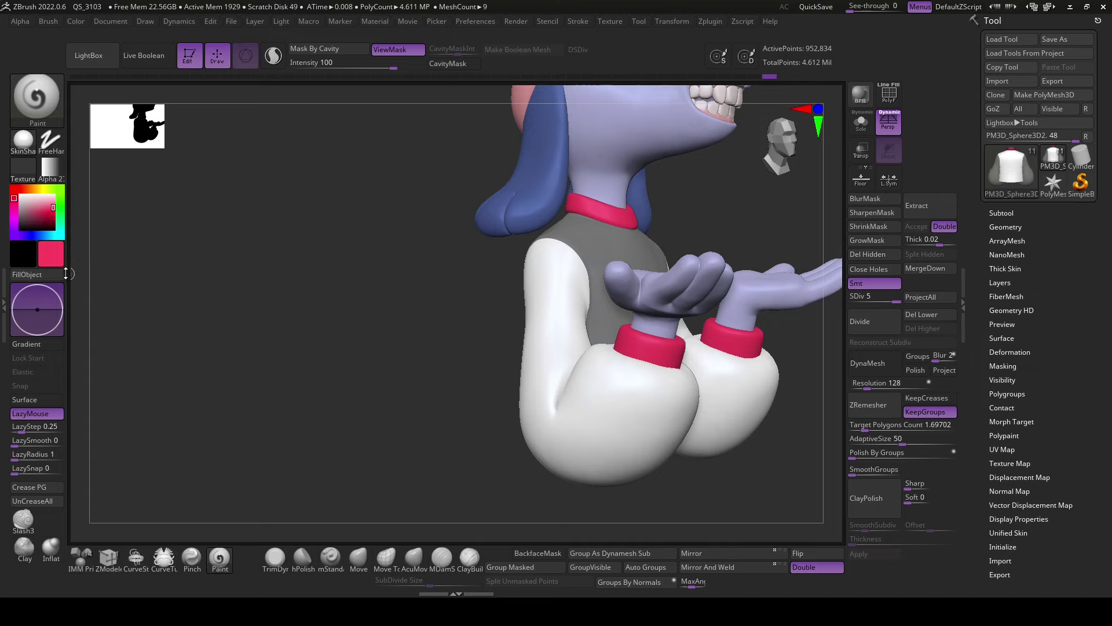
# - Test light pink and peach fills on the rounded mitts, then undo both
pyautogui.click(65, 273)
pyautogui.click(36, 197)
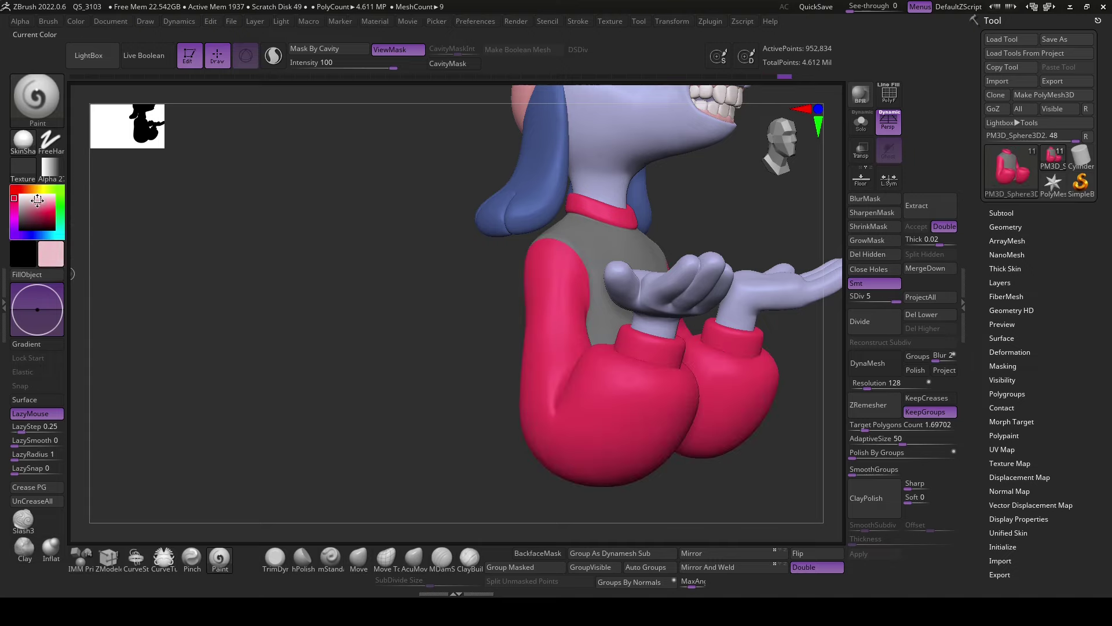
pyautogui.press('space')
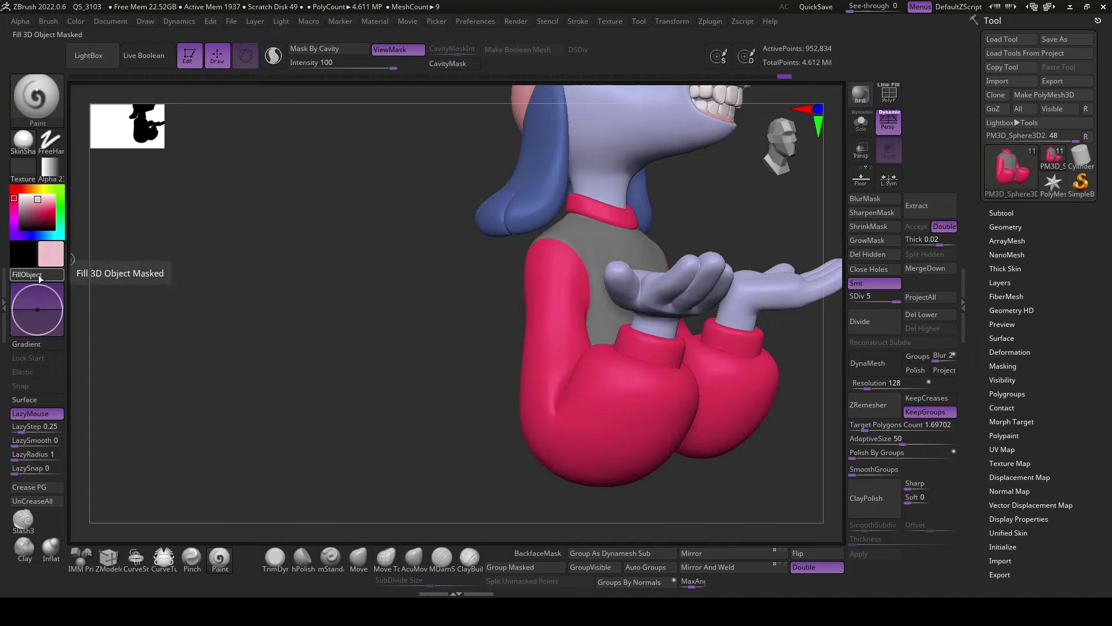
pyautogui.click(38, 277)
pyautogui.click(25, 189)
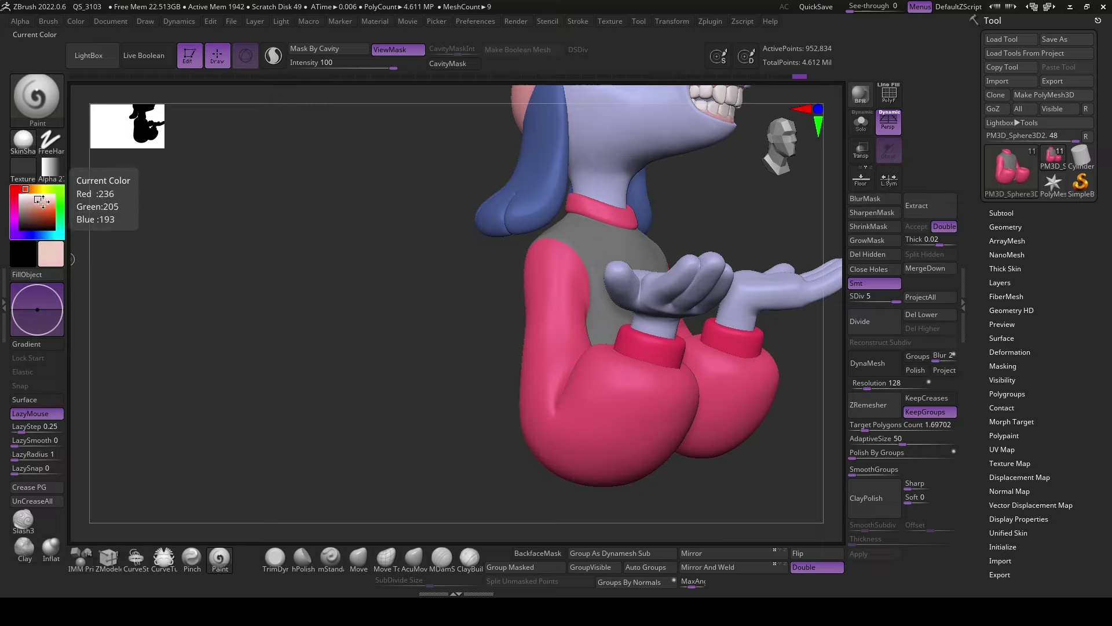
pyautogui.click(54, 276)
pyautogui.hotkey('ctrl', 'z')
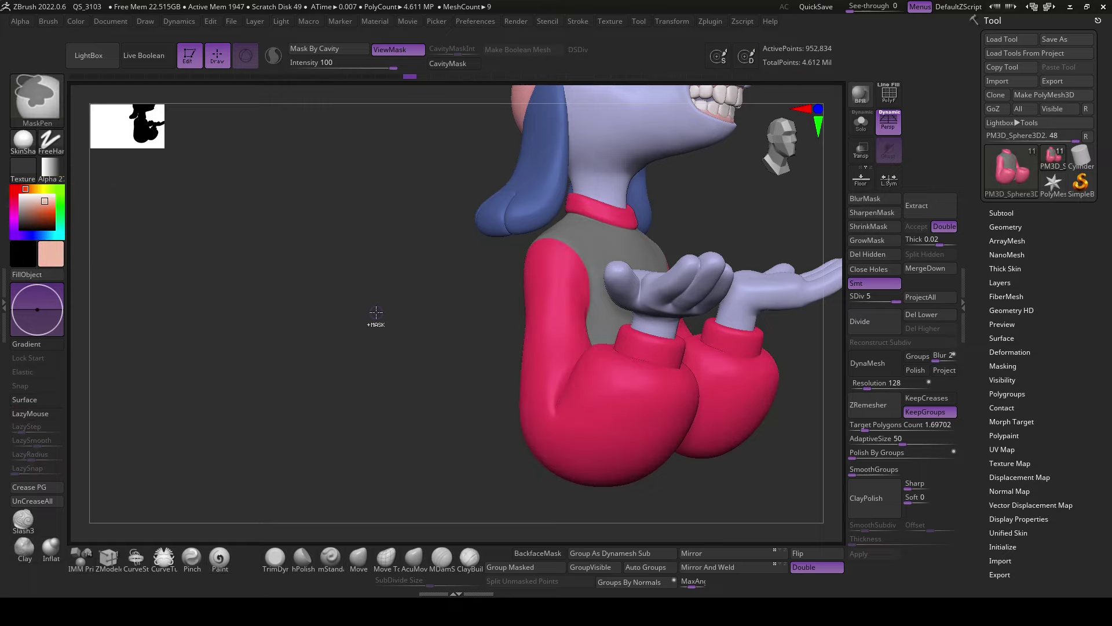
pyautogui.hotkey('ctrl', 'z')
pyautogui.moveTo(376, 314); pyautogui.dragTo(306, 305)
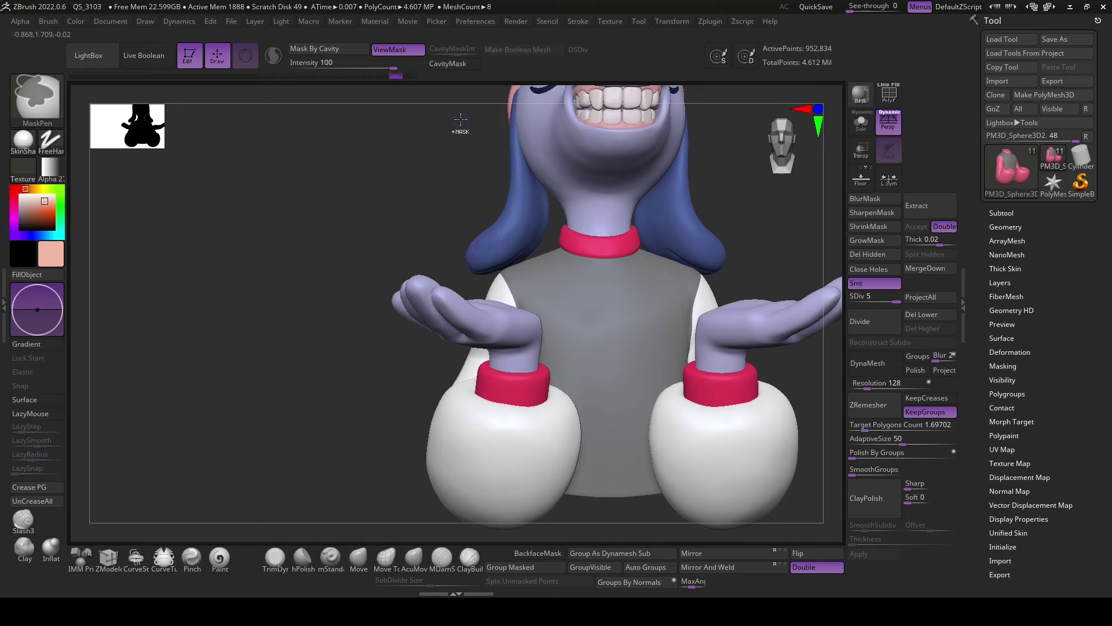
# - Mask the torso and fill the rounded mitts with a salmon-orange pink
pyautogui.keyDown('ctrl'); pyautogui.moveTo(460, 120); pyautogui.dragTo(633, 264); pyautogui.keyUp('ctrl')
pyautogui.press('l')
pyautogui.moveTo(440, 377)
pyautogui.mouseDown()
pyautogui.moveTo(368, 383)
pyautogui.moveTo(339, 409)
pyautogui.moveTo(305, 394)
pyautogui.mouseUp()
pyautogui.click(35, 275)
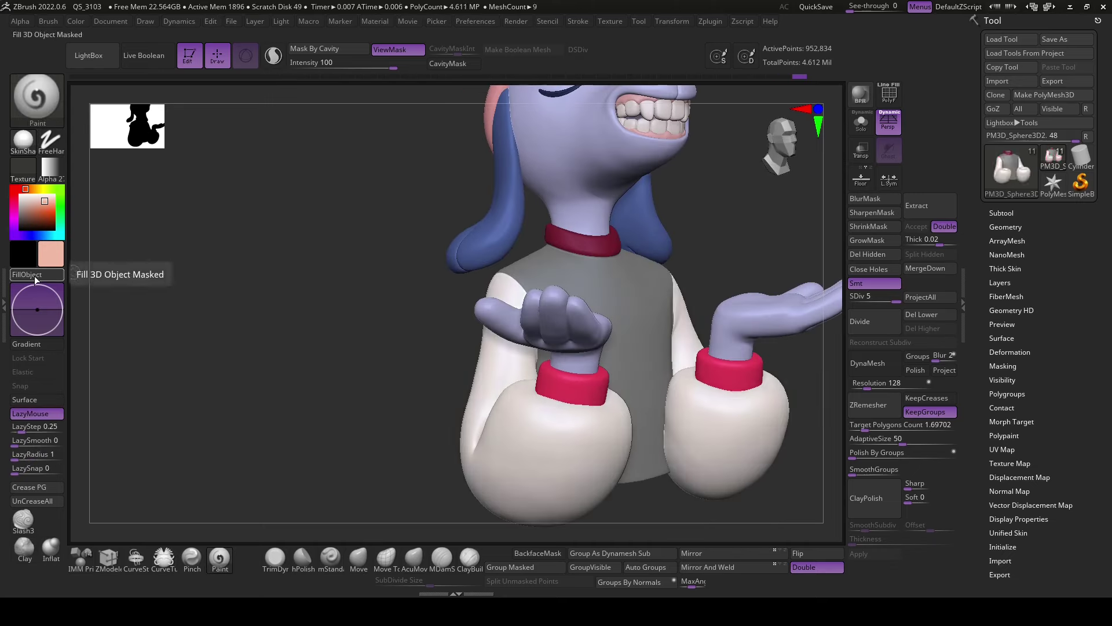
pyautogui.click(35, 276)
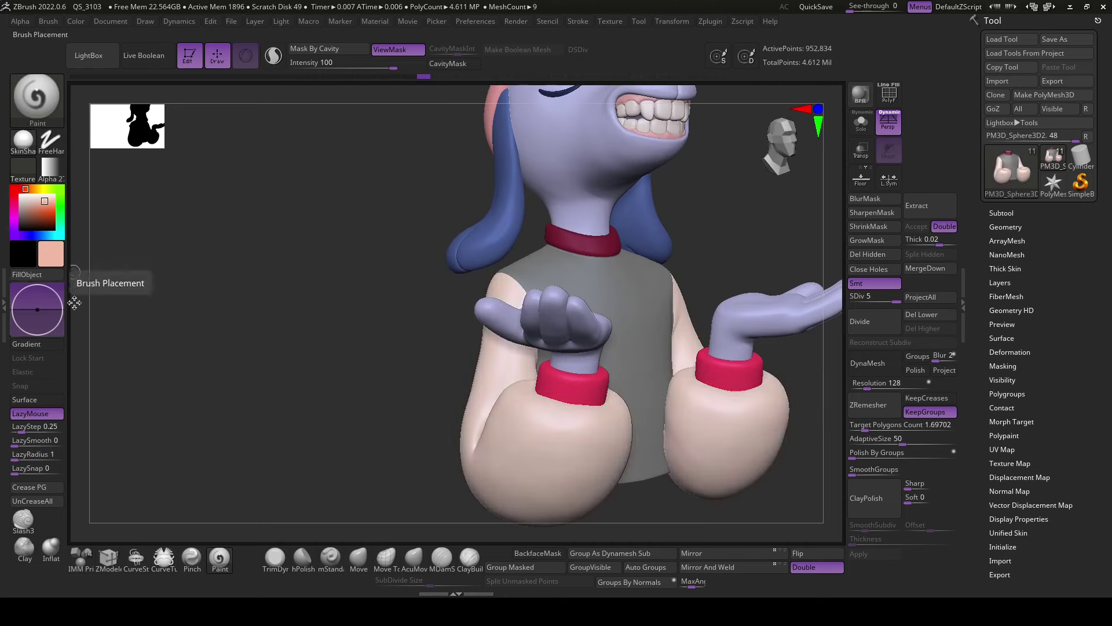
pyautogui.click(58, 277)
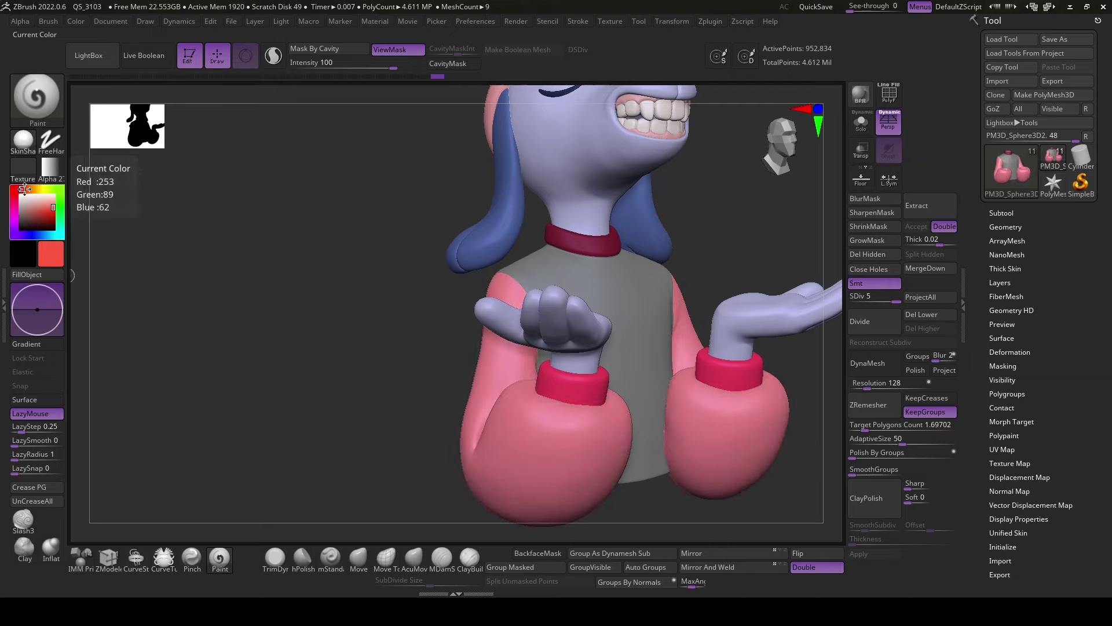
pyautogui.click(26, 189)
pyautogui.click(45, 275)
# - Invert the mask to free the torso and choose a coral pink colour
pyautogui.moveTo(367, 413); pyautogui.dragTo(313, 404)
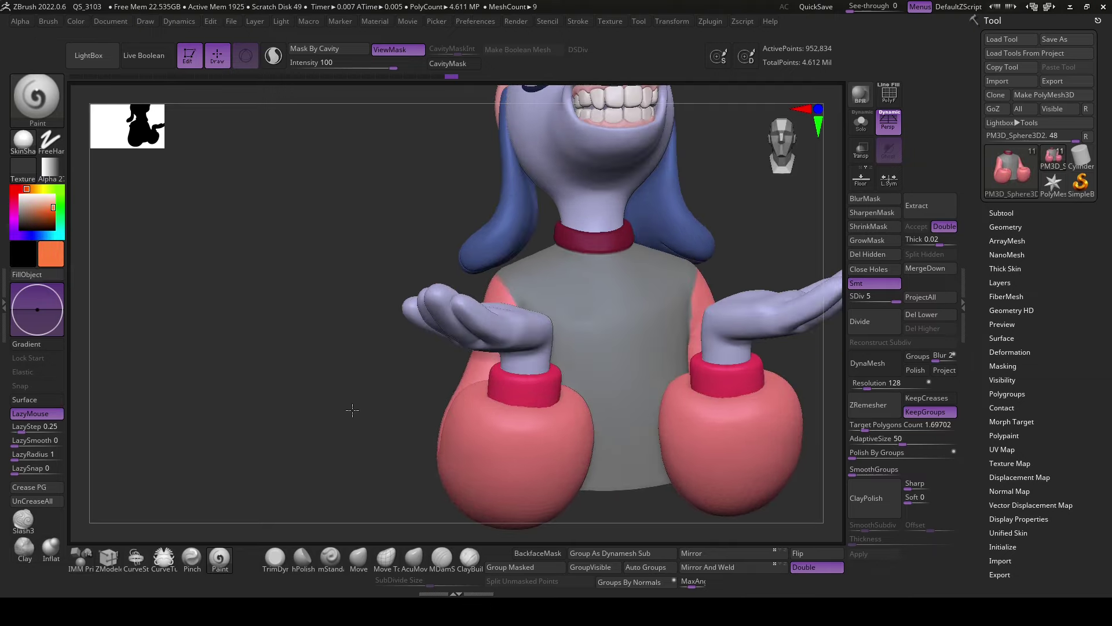
pyautogui.keyDown('ctrl'); pyautogui.click(317, 401); pyautogui.keyUp('ctrl')
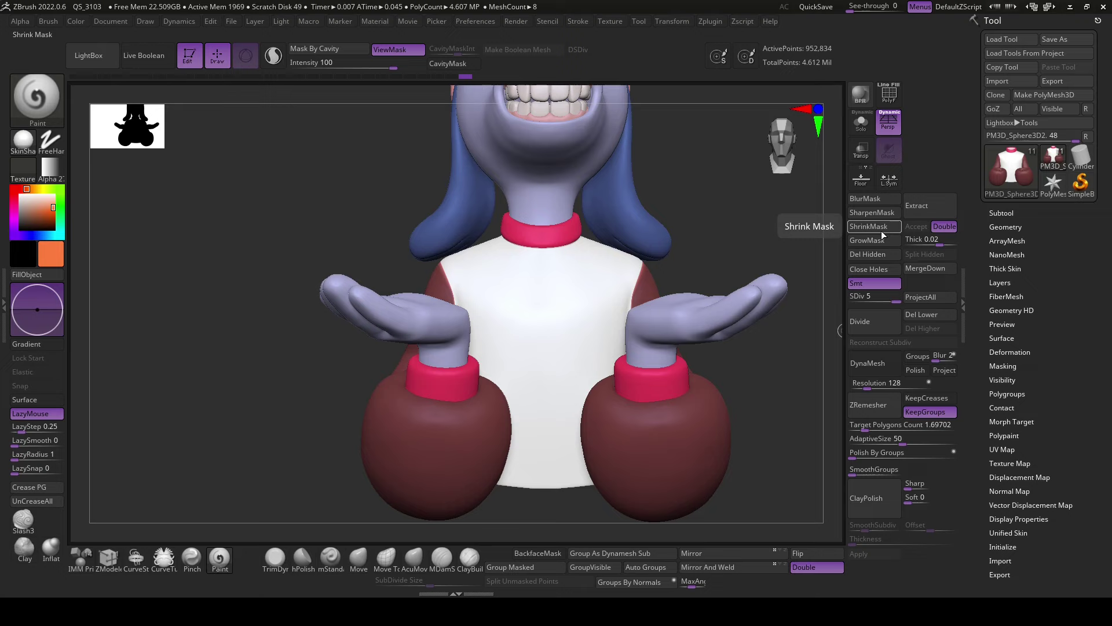
pyautogui.keyDown('alt'); pyautogui.moveTo(801, 379); pyautogui.dragTo(740, 365); pyautogui.keyUp('alt')
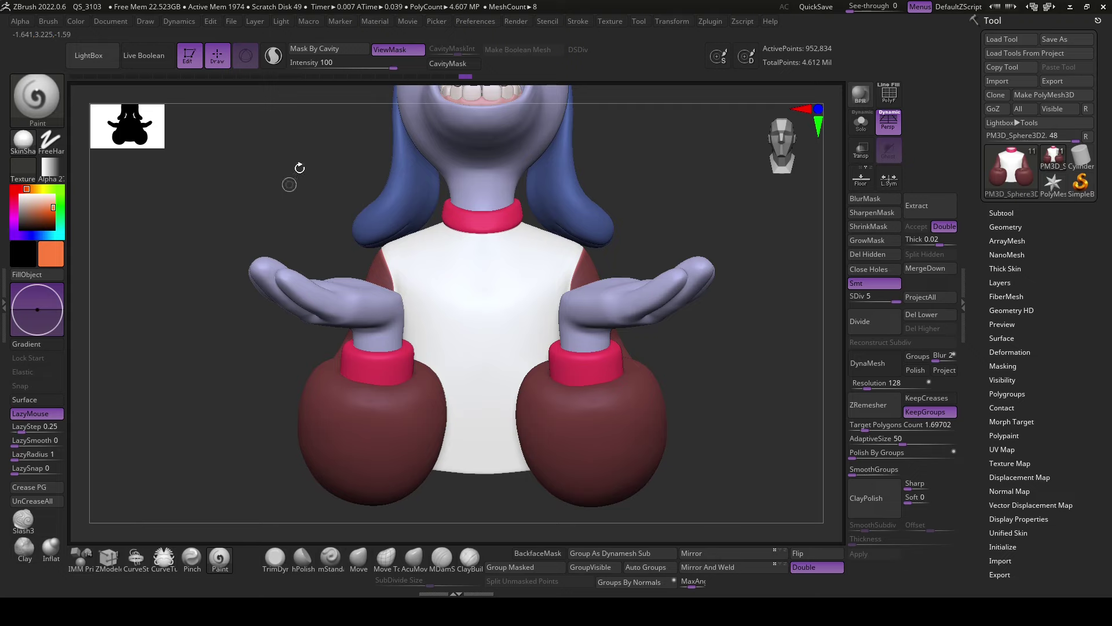
pyautogui.hotkey('ctrl', 'h')
pyautogui.press('c')
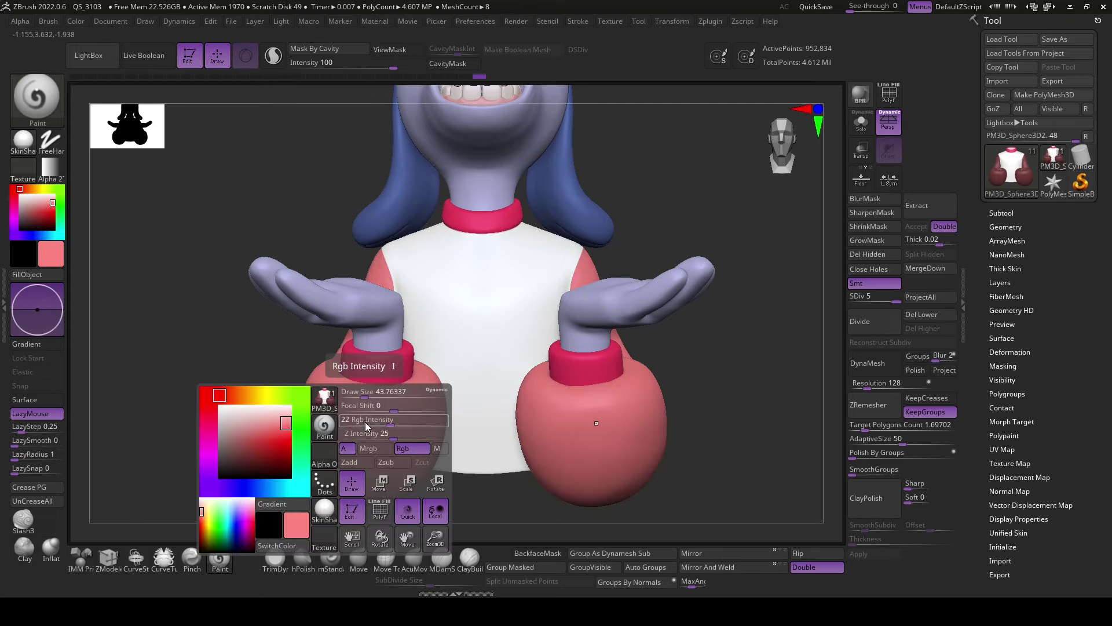
pyautogui.click(26, 274)
pyautogui.hotkey('ctrl', 'z')
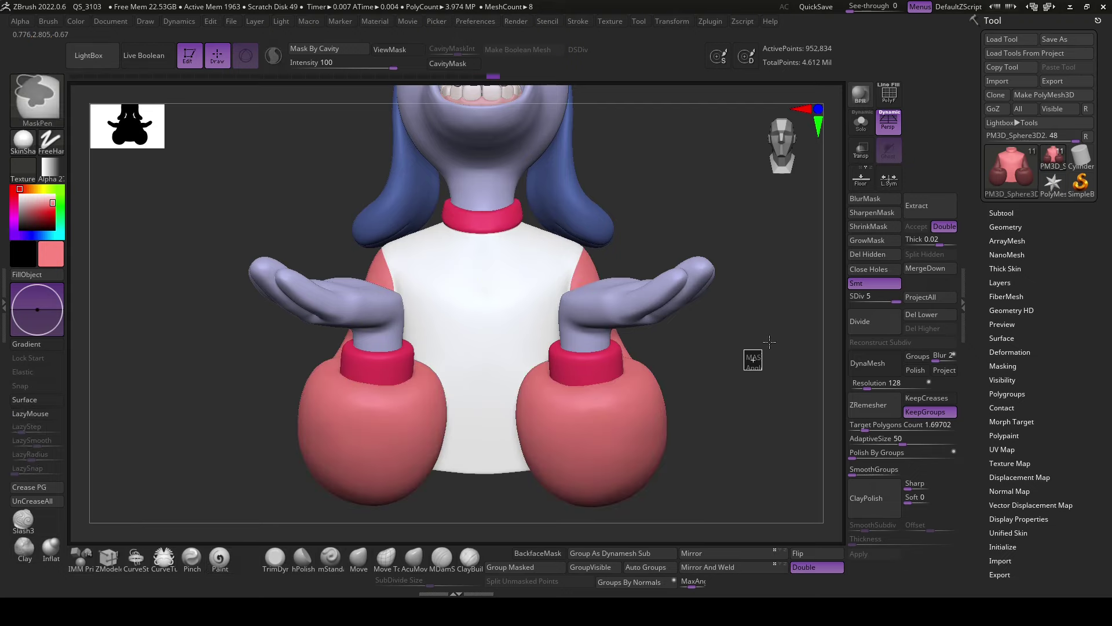
# - Fill the torso with coral pink and turn off the mask view
pyautogui.keyDown('ctrl'); pyautogui.keyDown('shift'); pyautogui.click(489, 298); pyautogui.keyUp('shift'); pyautogui.keyUp('ctrl')
pyautogui.keyDown('ctrl'); pyautogui.keyDown('shift'); pyautogui.click(716, 367); pyautogui.keyUp('shift'); pyautogui.keyUp('ctrl')
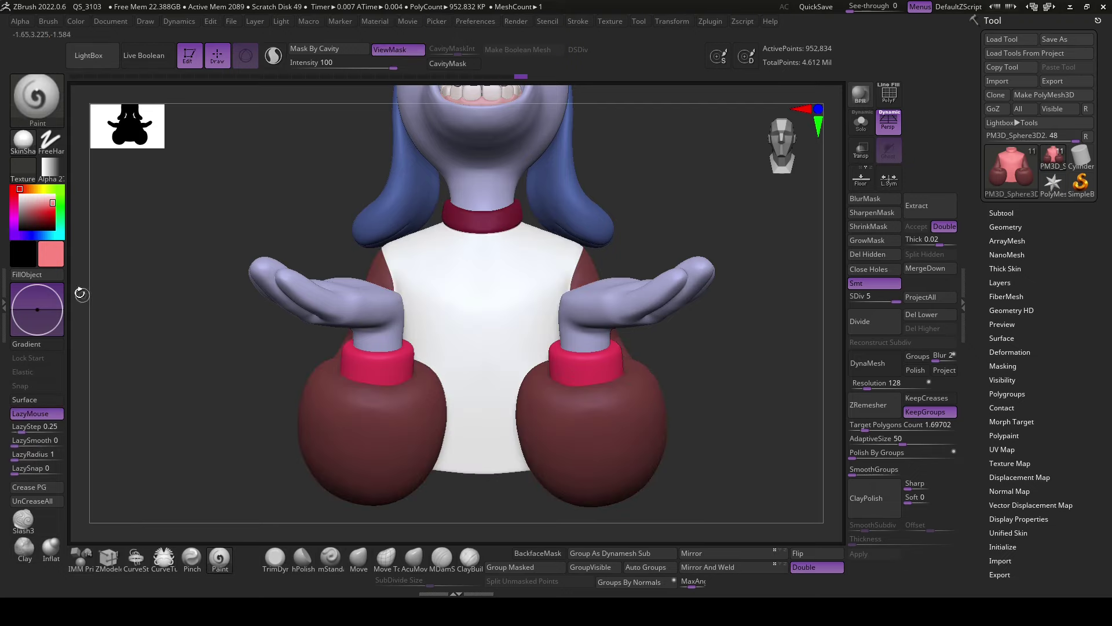
pyautogui.click(26, 274)
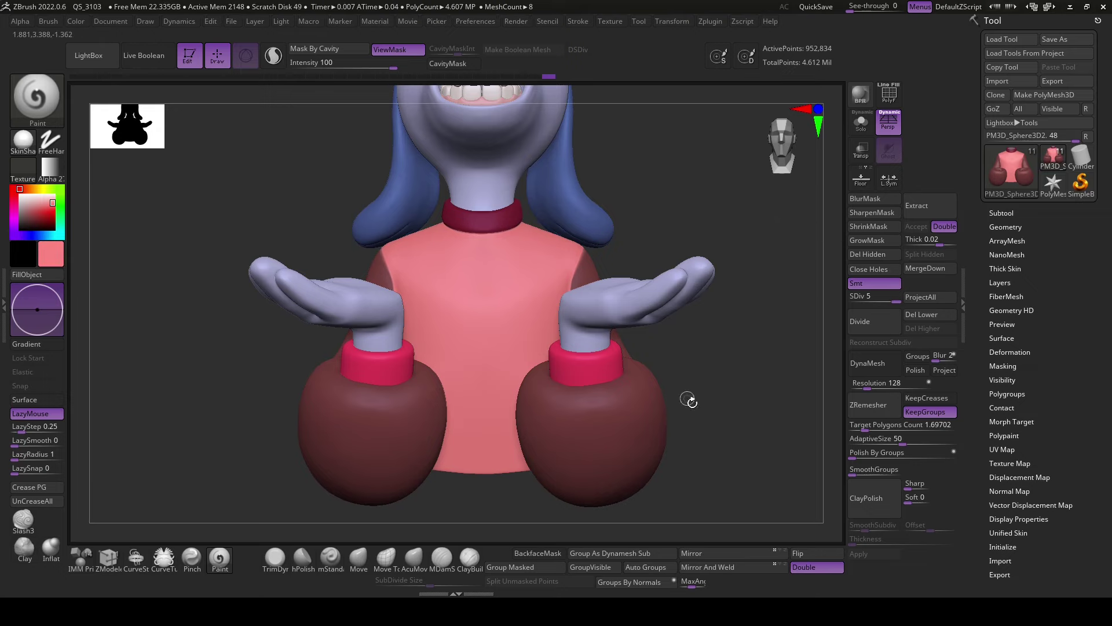
pyautogui.moveTo(688, 400)
pyautogui.mouseDown()
pyautogui.moveTo(730, 409)
pyautogui.moveTo(751, 395)
pyautogui.moveTo(752, 406)
pyautogui.mouseUp()
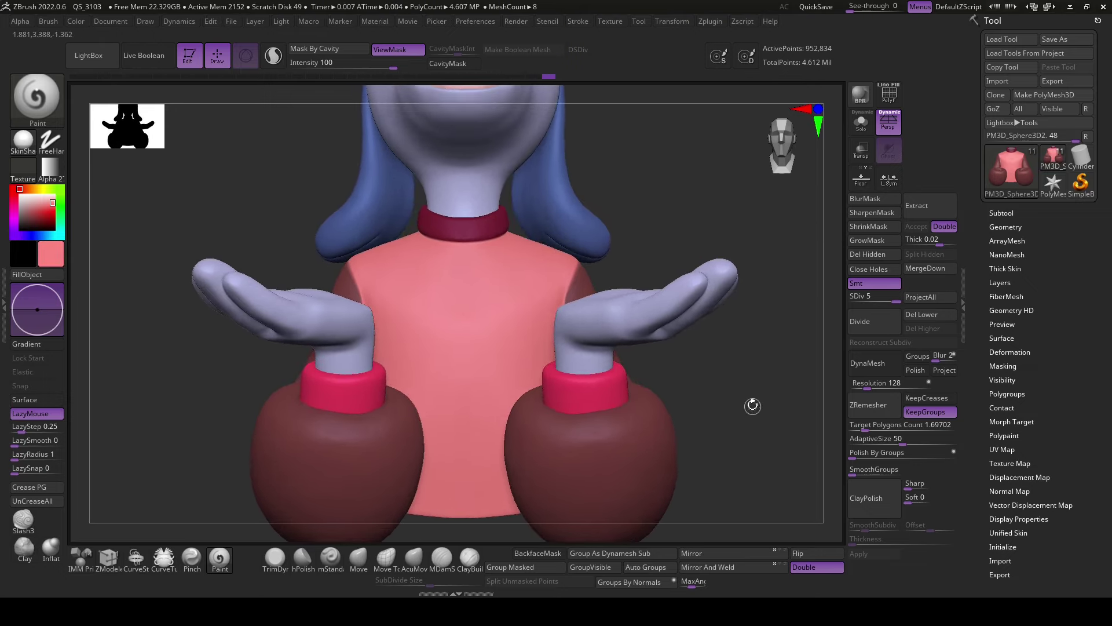
pyautogui.click(379, 51)
pyautogui.moveTo(757, 357); pyautogui.dragTo(747, 362)
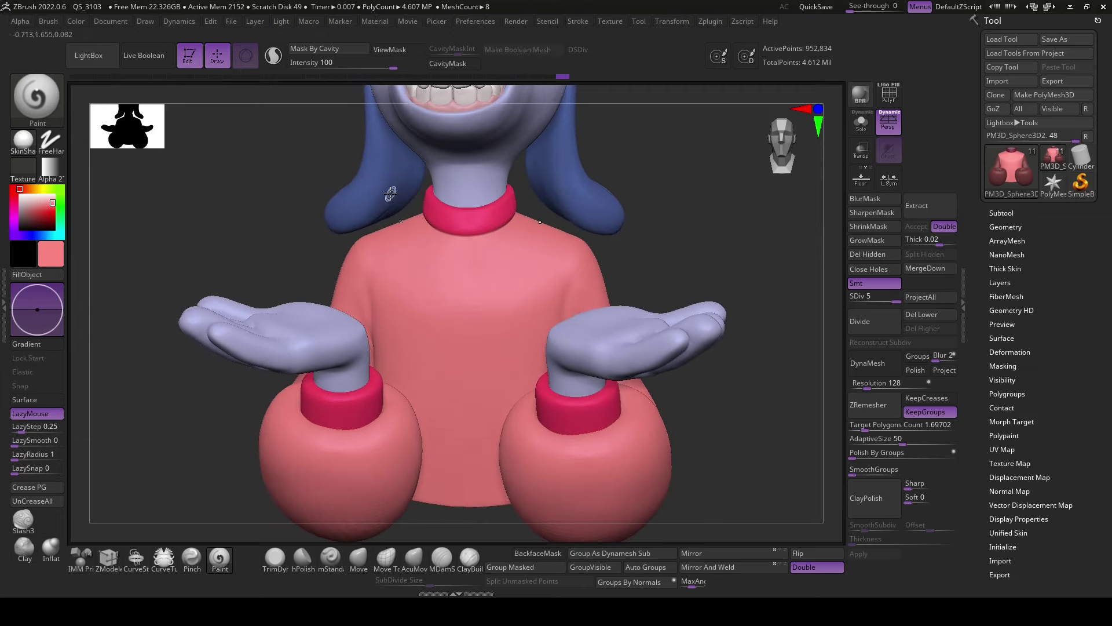
# - Sample the hair's blue, lower Focal Shift, and tint the shoulders and upper chest lavender
pyautogui.press('c')
pyautogui.rightClick(482, 256)
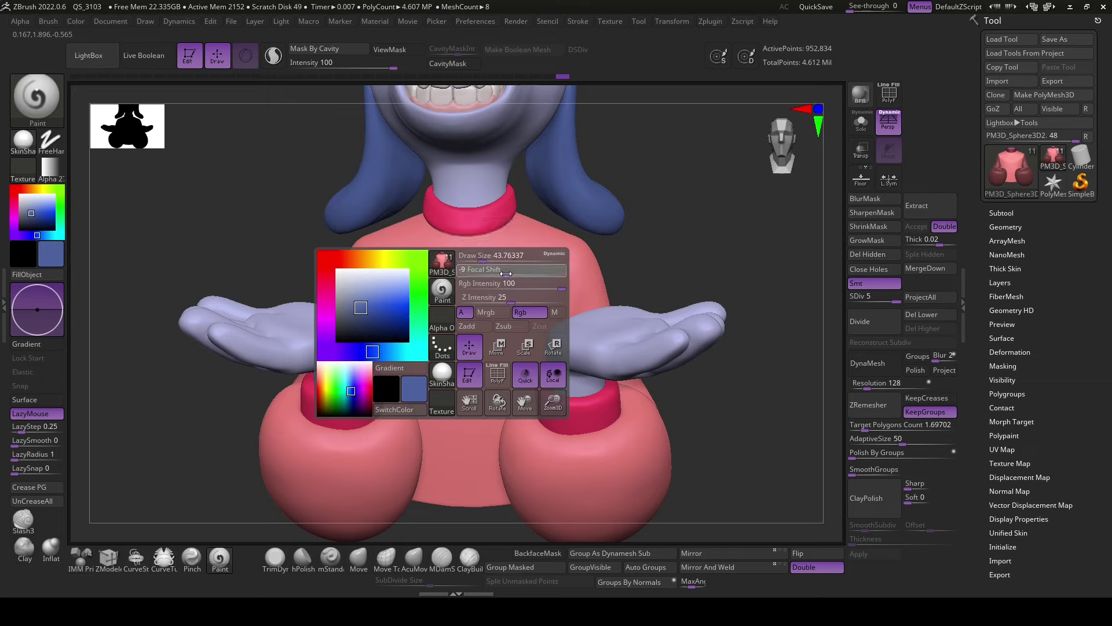
pyautogui.moveTo(479, 272); pyautogui.dragTo(470, 273)
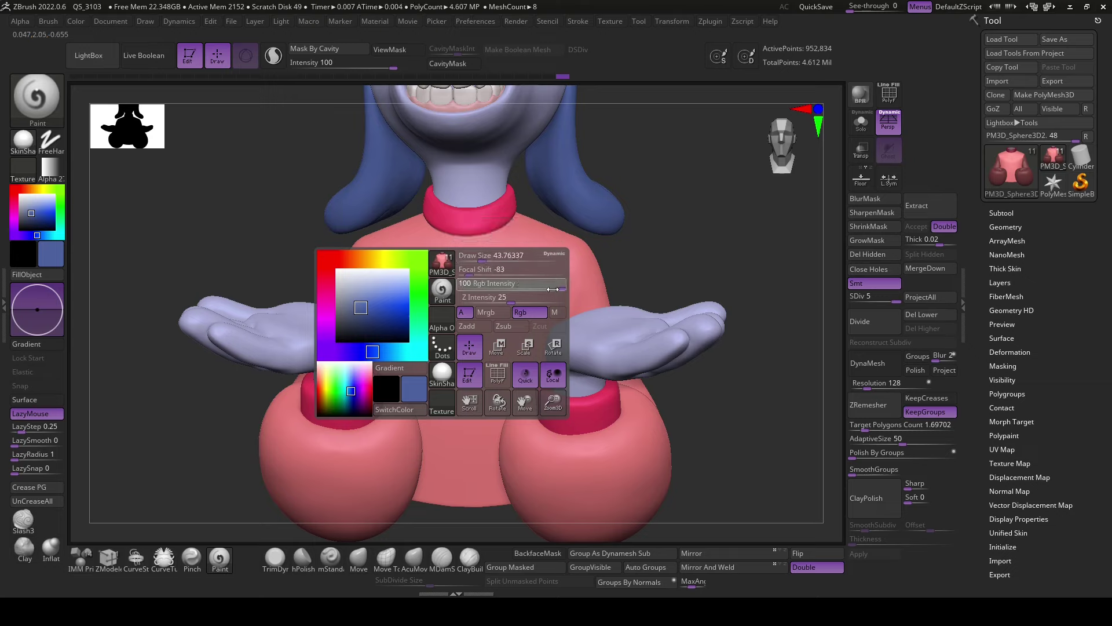
pyautogui.moveTo(632, 244); pyautogui.dragTo(668, 255)
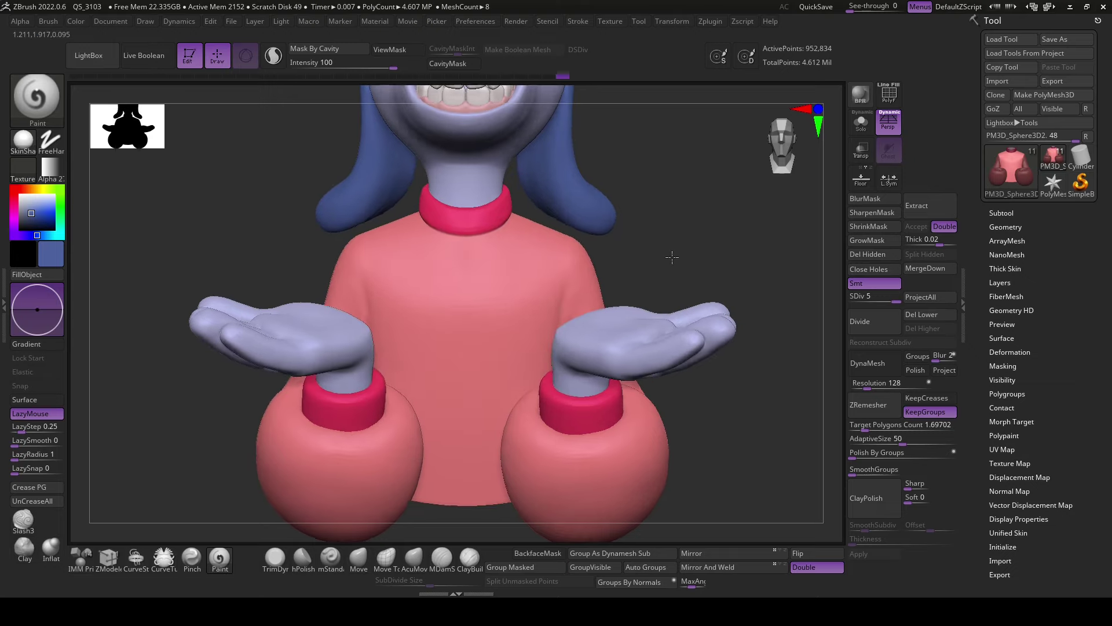
pyautogui.moveTo(544, 242); pyautogui.dragTo(593, 247)
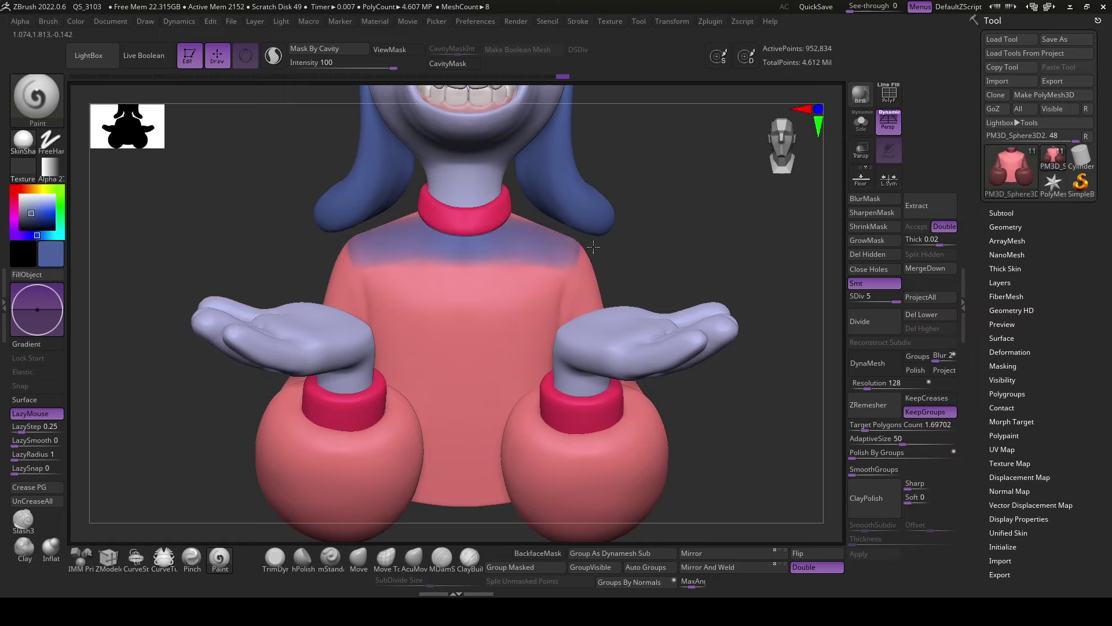
# - Sample the shirt pink back, blend it over the chest, and keep the Freehand stroke type
pyautogui.press('c')
pyautogui.moveTo(521, 255)
pyautogui.mouseDown()
pyautogui.moveTo(510, 240)
pyautogui.moveTo(515, 213)
pyautogui.mouseUp()
pyautogui.moveTo(343, 223); pyautogui.dragTo(497, 241, button='right')
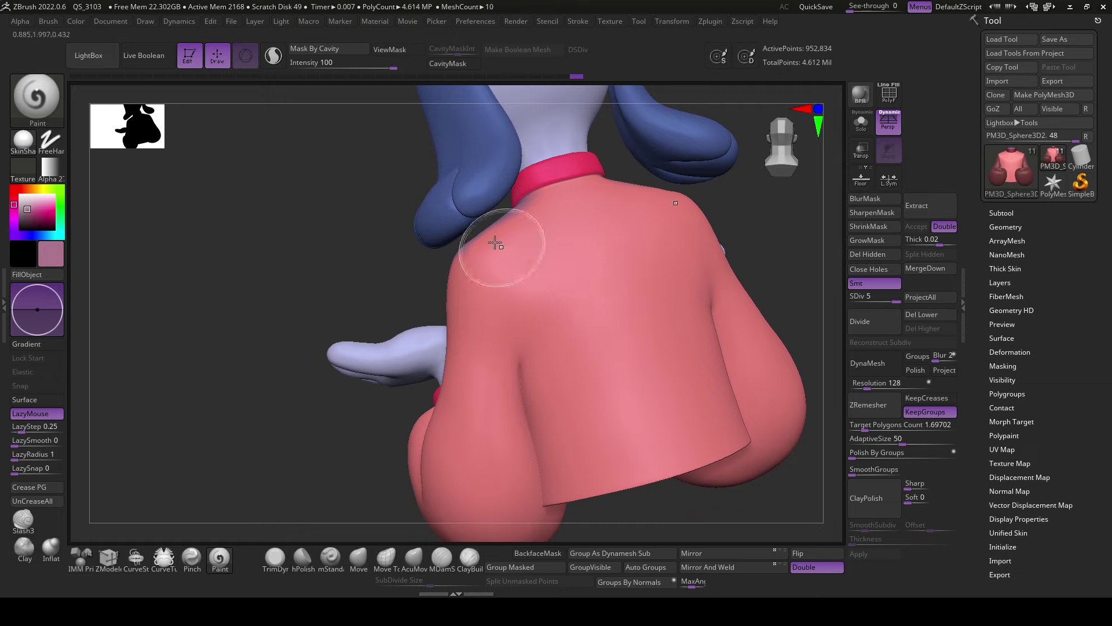
pyautogui.press('space')
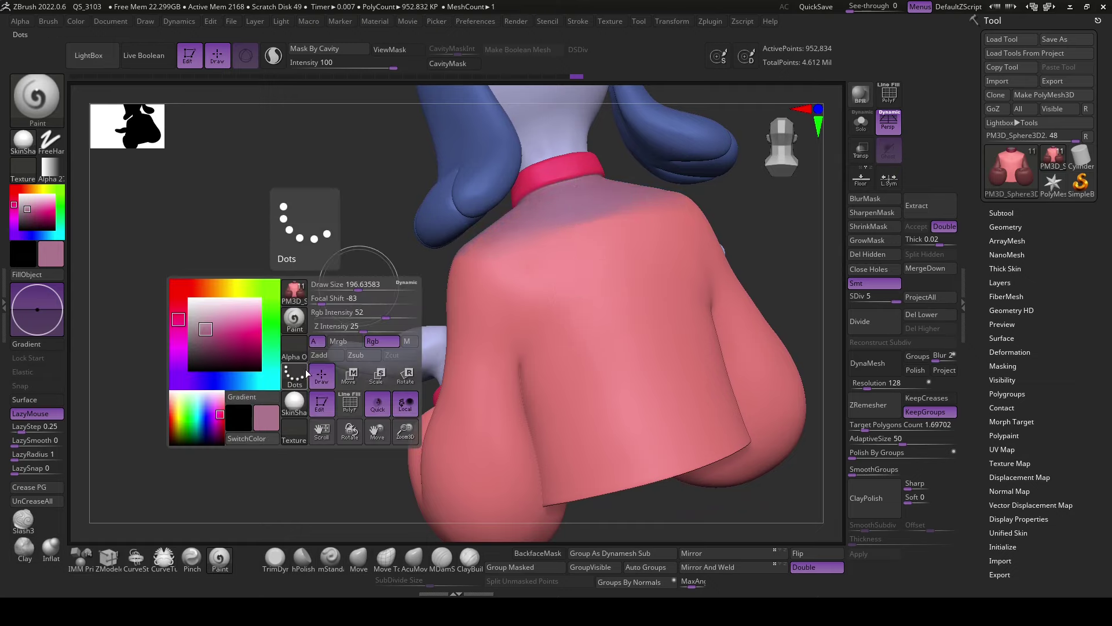
pyautogui.click(297, 235)
pyautogui.click(440, 391)
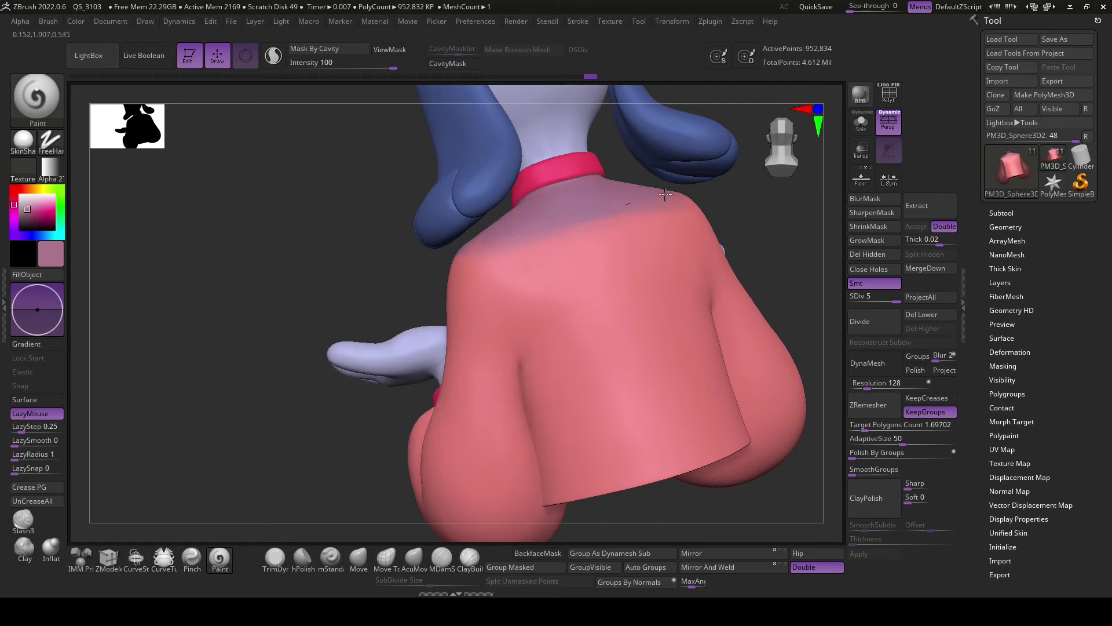
# - Sample the salmon pink and paint lighter pink bands across the front chest
pyautogui.moveTo(351, 346); pyautogui.dragTo(533, 249, button='right')
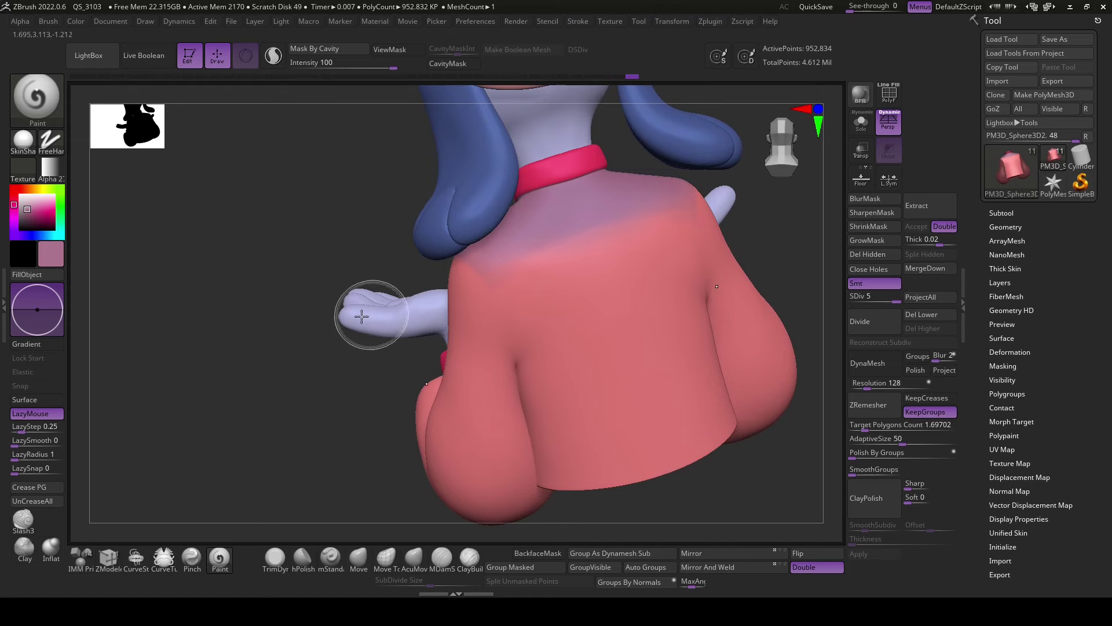
pyautogui.moveTo(360, 315)
pyautogui.mouseDown(button='right')
pyautogui.moveTo(396, 399)
pyautogui.moveTo(348, 255)
pyautogui.mouseUp(button='right')
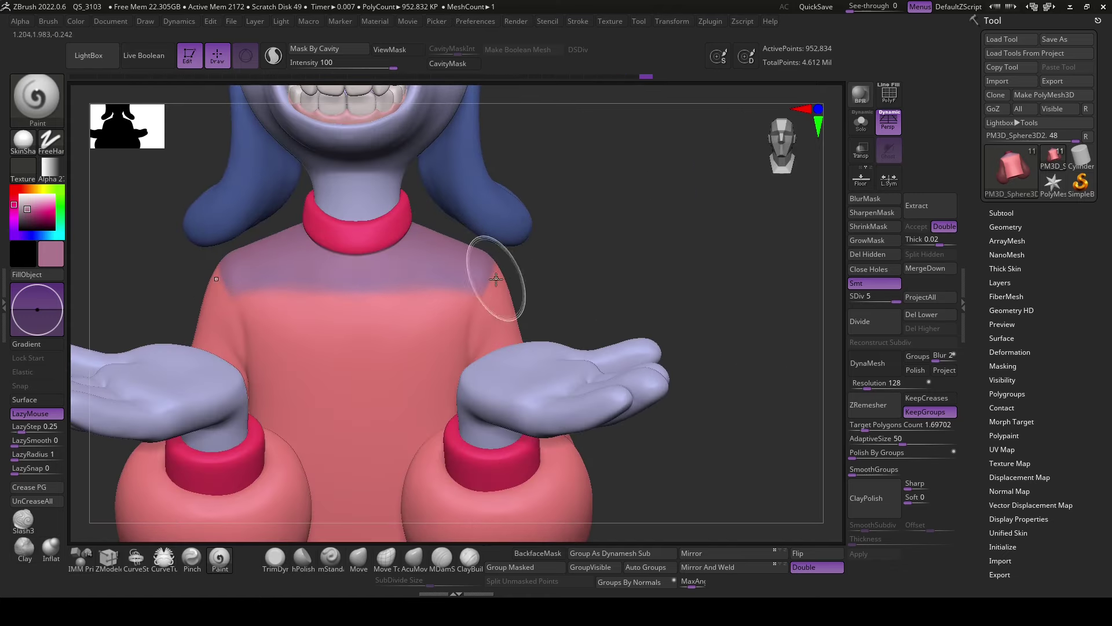
pyautogui.moveTo(485, 273); pyautogui.dragTo(703, 285, button='right')
pyautogui.rightClick(510, 258)
pyautogui.press('c')
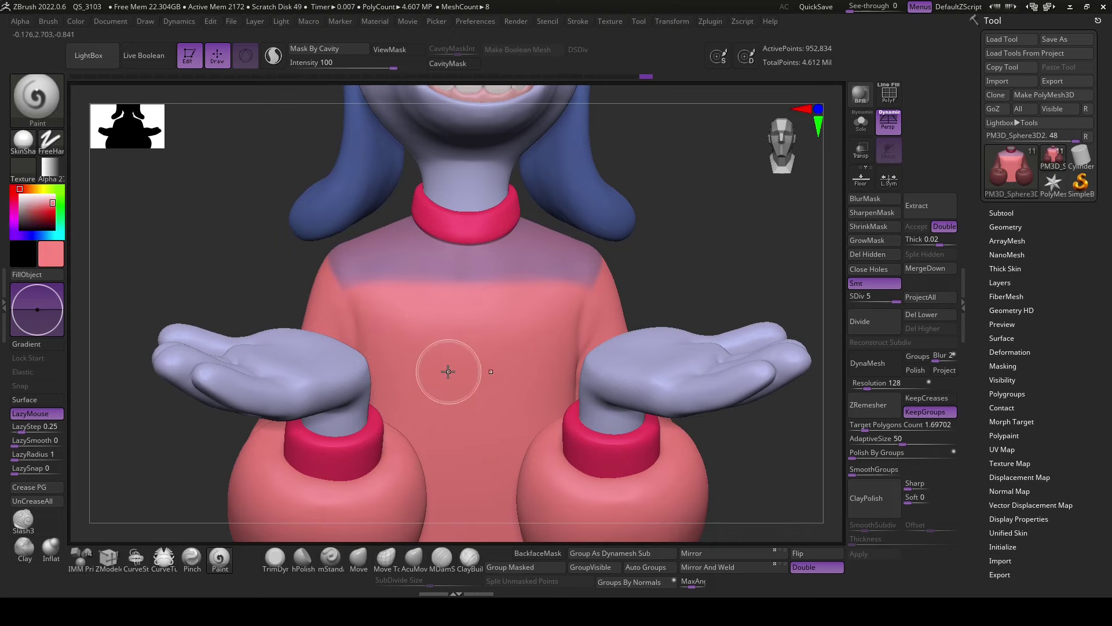
pyautogui.moveTo(371, 307); pyautogui.dragTo(571, 315)
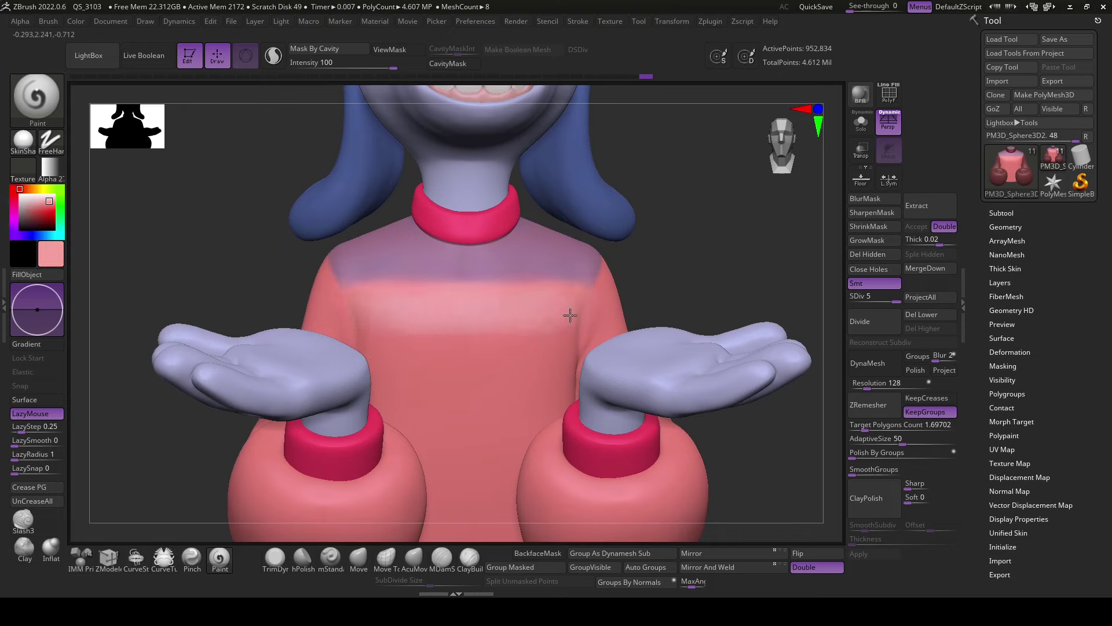
pyautogui.moveTo(342, 308); pyautogui.dragTo(571, 307)
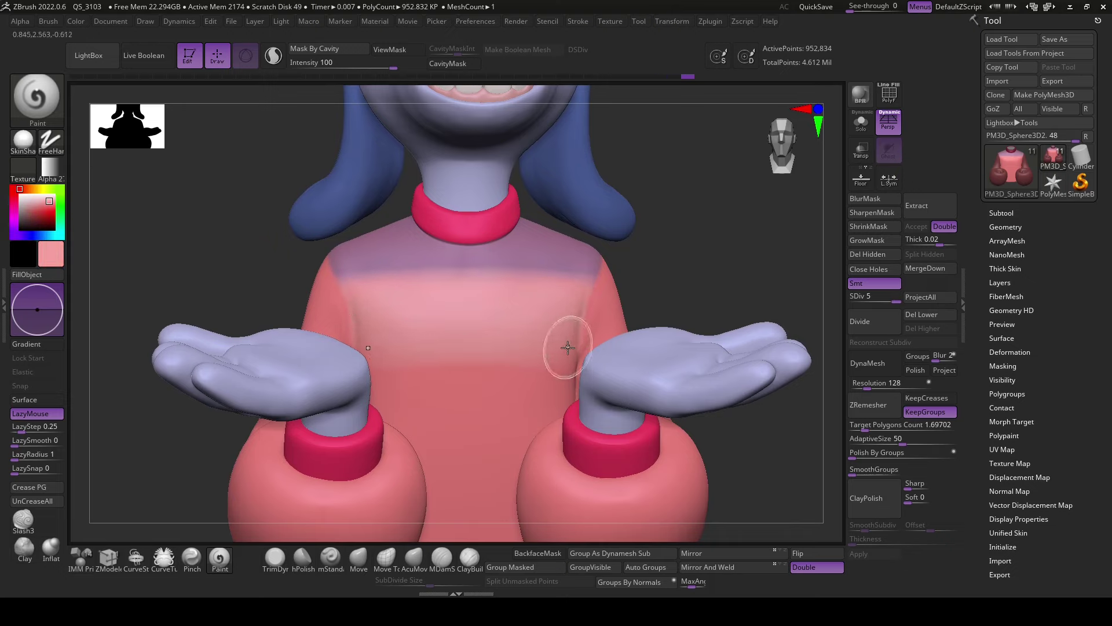
# - Paint matching lighter pink bands across the upper back, then orbit back toward the front
pyautogui.moveTo(775, 306)
pyautogui.mouseDown()
pyautogui.moveTo(603, 308)
pyautogui.moveTo(665, 307)
pyautogui.mouseUp()
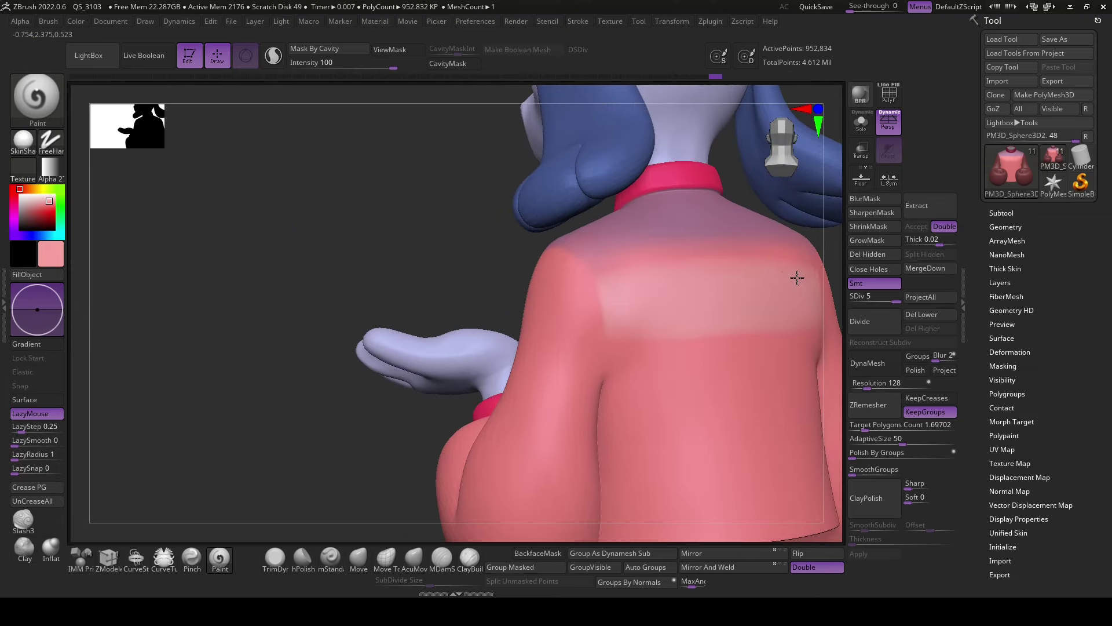
pyautogui.moveTo(795, 278); pyautogui.dragTo(789, 268)
pyautogui.moveTo(378, 400); pyautogui.dragTo(377, 415)
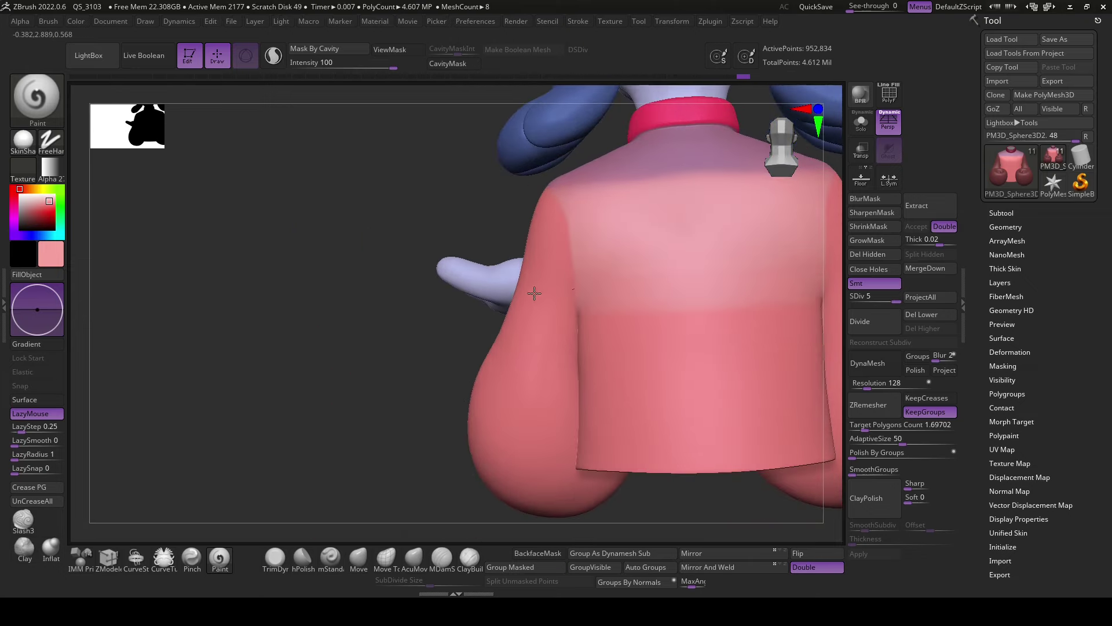
pyautogui.moveTo(529, 292)
pyautogui.mouseDown()
pyautogui.moveTo(796, 300)
pyautogui.moveTo(566, 323)
pyautogui.mouseUp()
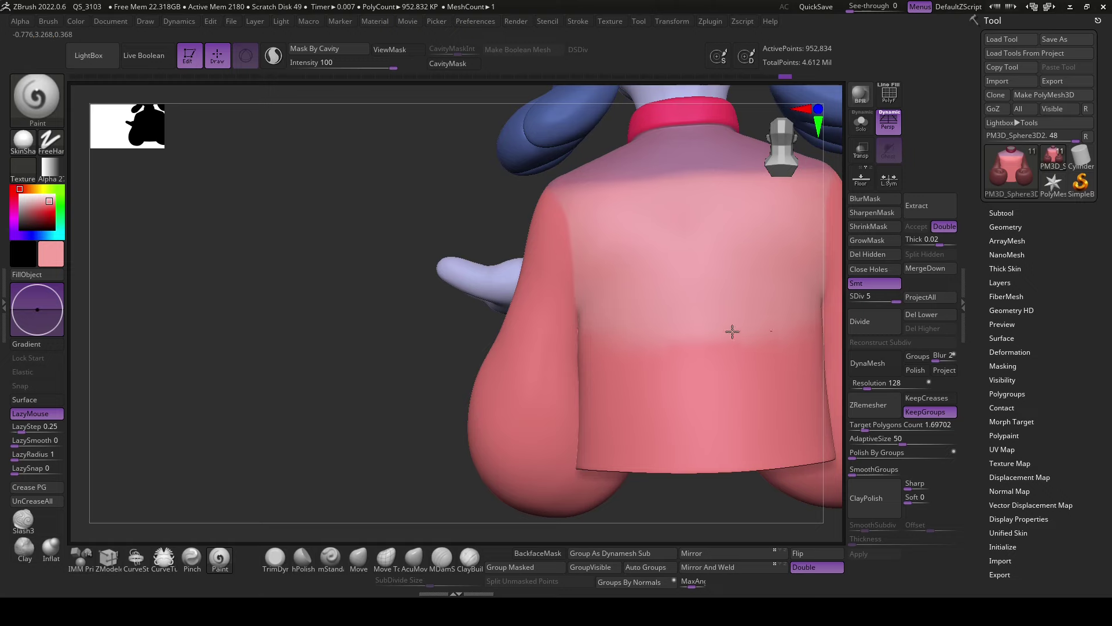
pyautogui.moveTo(732, 331); pyautogui.dragTo(367, 447)
pyautogui.moveTo(733, 261); pyautogui.dragTo(445, 325)
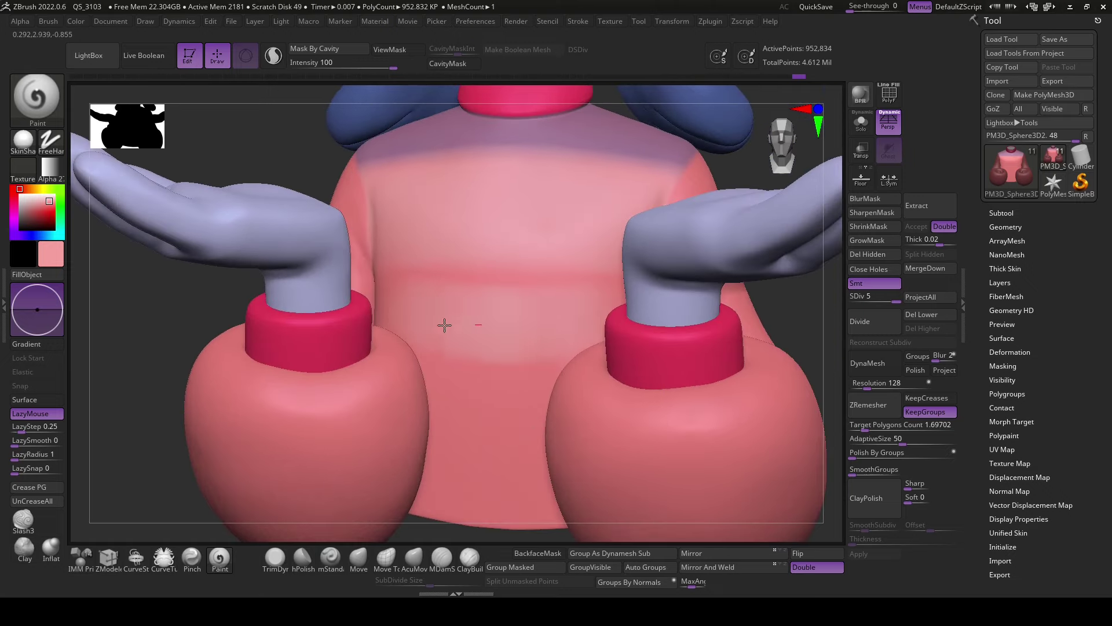
pyautogui.moveTo(828, 313)
pyautogui.mouseDown()
pyautogui.moveTo(805, 368)
pyautogui.moveTo(616, 325)
pyautogui.mouseUp()
pyautogui.moveTo(707, 210)
pyautogui.mouseDown()
pyautogui.moveTo(720, 186)
pyautogui.moveTo(453, 470)
pyautogui.moveTo(241, 398)
pyautogui.mouseUp()
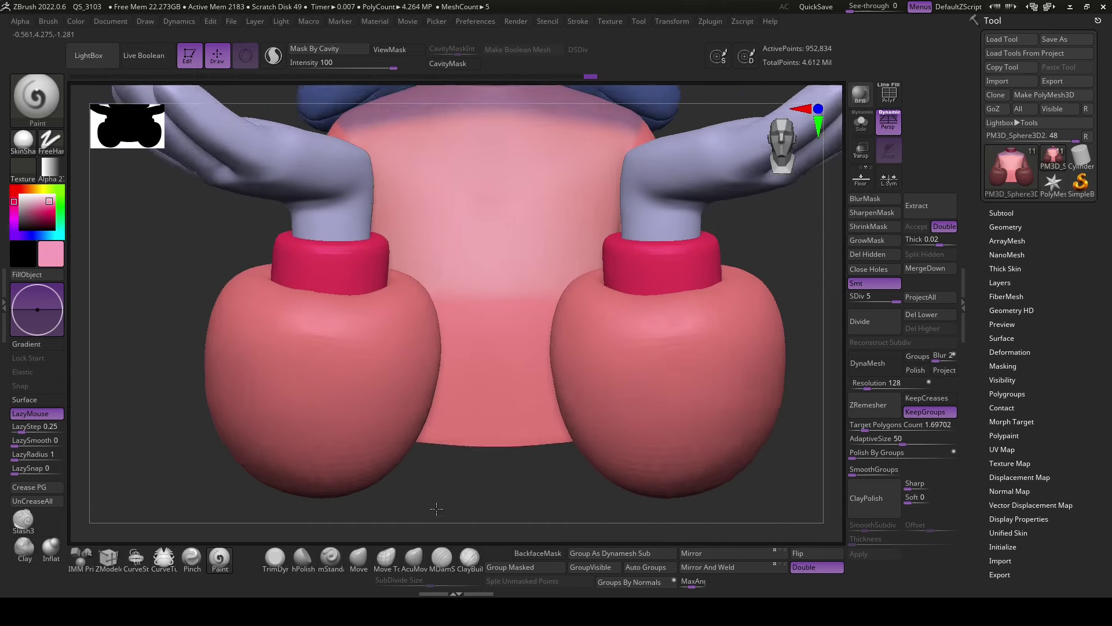
pyautogui.moveTo(436, 508); pyautogui.dragTo(442, 509)
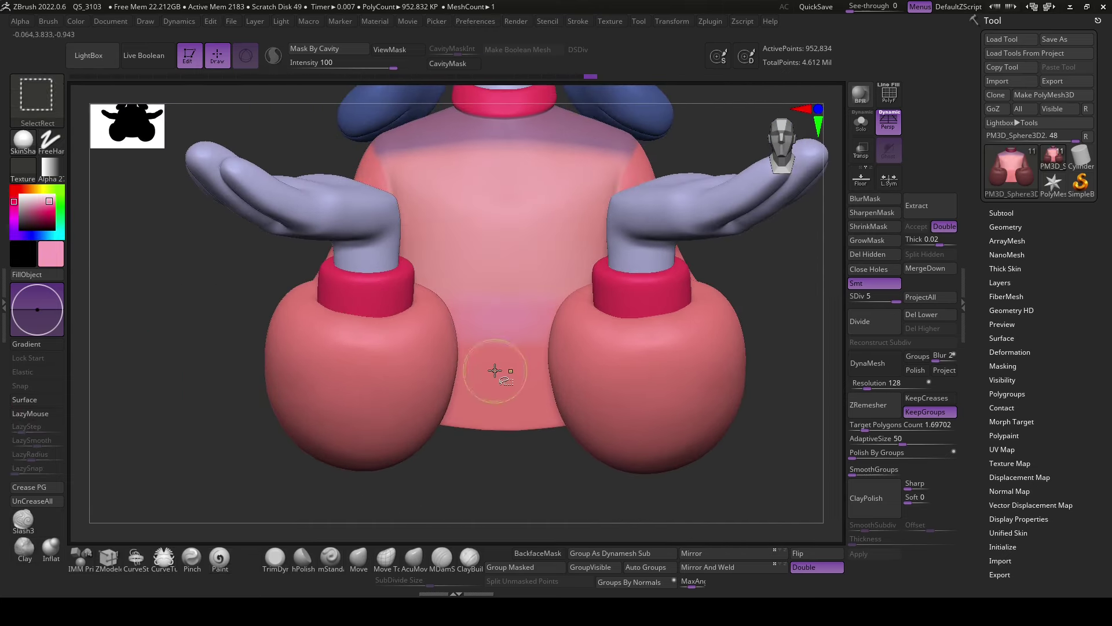
# - Hide the two large spheres and the arms, leaving only the vest in a front view
pyautogui.keyDown('ctrl'); pyautogui.keyDown('alt'); pyautogui.keyDown('shift'); pyautogui.click(641, 410); pyautogui.keyUp('shift'); pyautogui.keyUp('alt'); pyautogui.keyUp('ctrl')
pyautogui.keyDown('ctrl'); pyautogui.keyDown('shift'); pyautogui.click(566, 339); pyautogui.keyUp('shift'); pyautogui.keyUp('ctrl')
pyautogui.press('space')
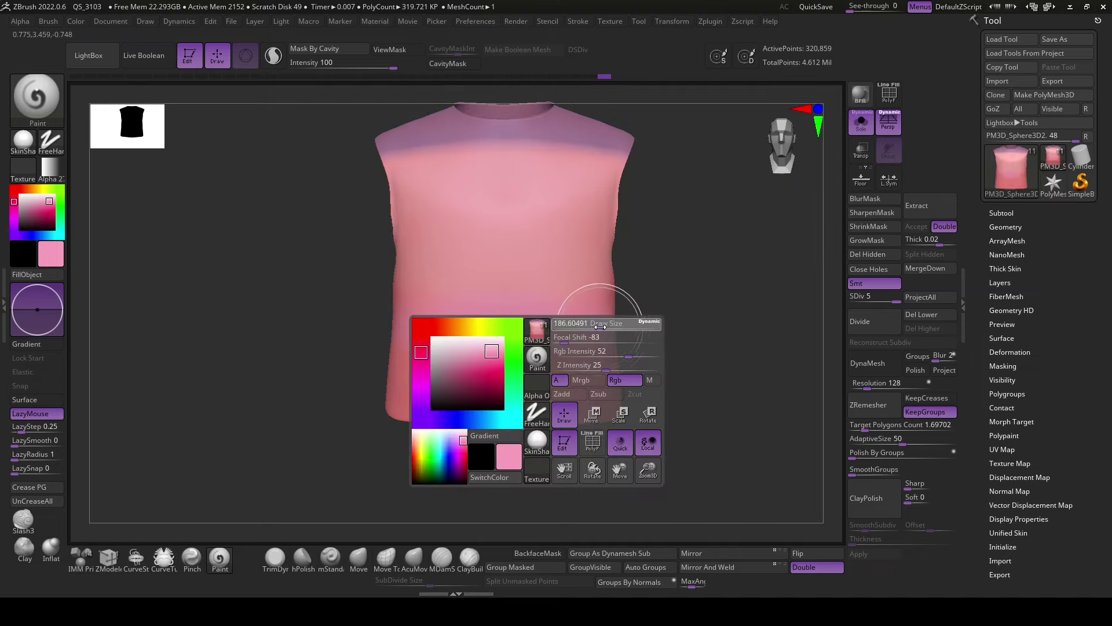
pyautogui.moveTo(695, 342); pyautogui.dragTo(631, 309)
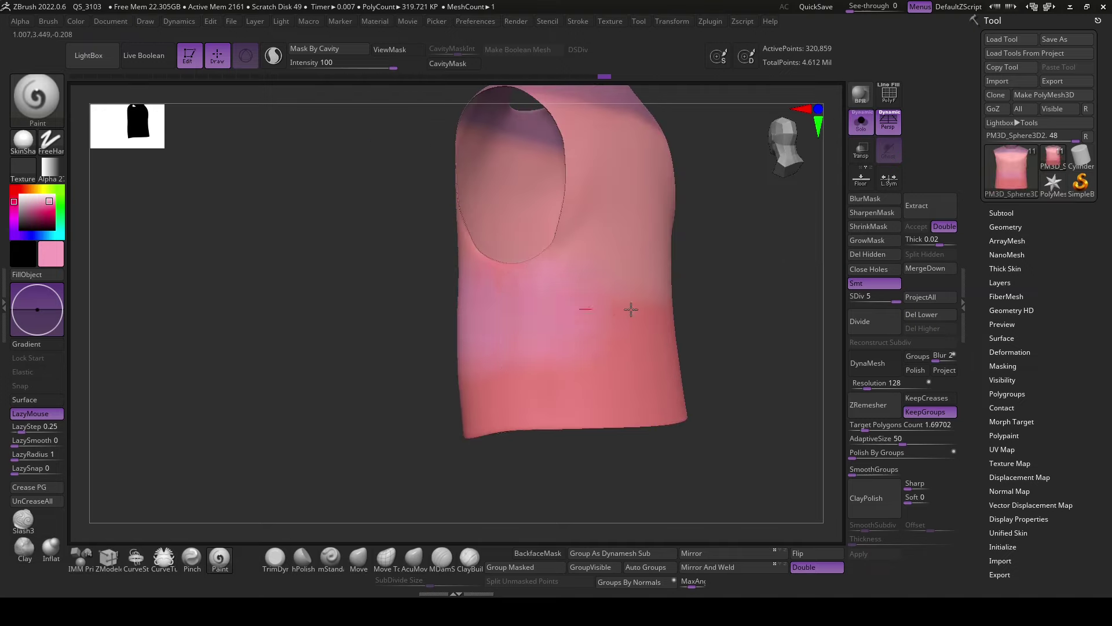
pyautogui.moveTo(654, 462)
pyautogui.mouseDown()
pyautogui.moveTo(571, 450)
pyautogui.moveTo(571, 462)
pyautogui.moveTo(646, 452)
pyautogui.mouseUp()
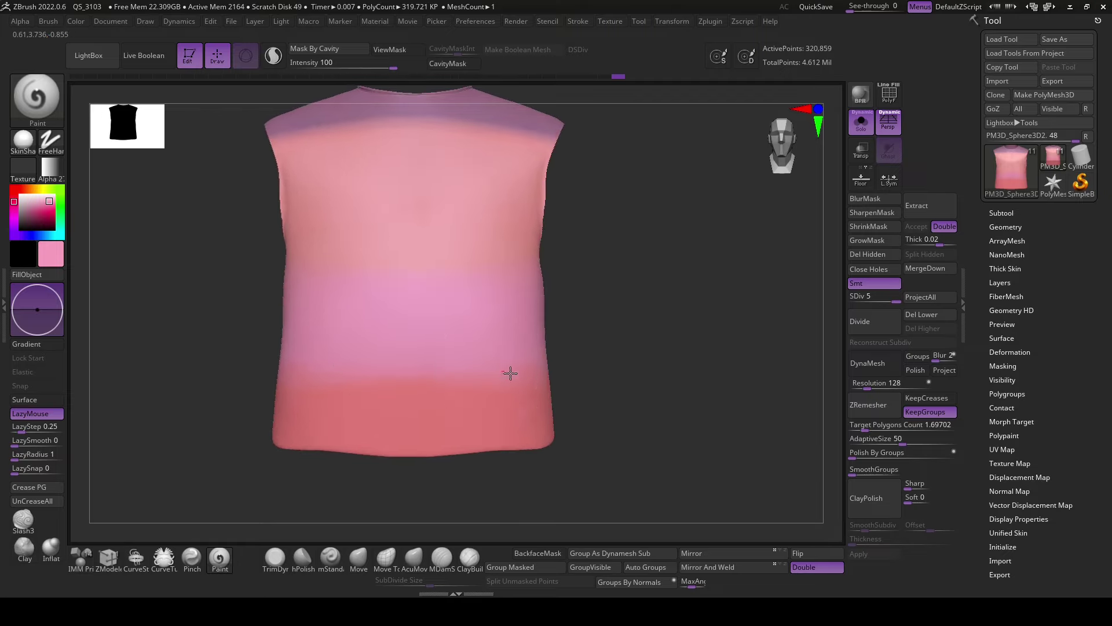
pyautogui.moveTo(516, 417)
pyautogui.mouseDown(button='right')
pyautogui.moveTo(603, 460)
pyautogui.moveTo(606, 436)
pyautogui.mouseUp(button='right')
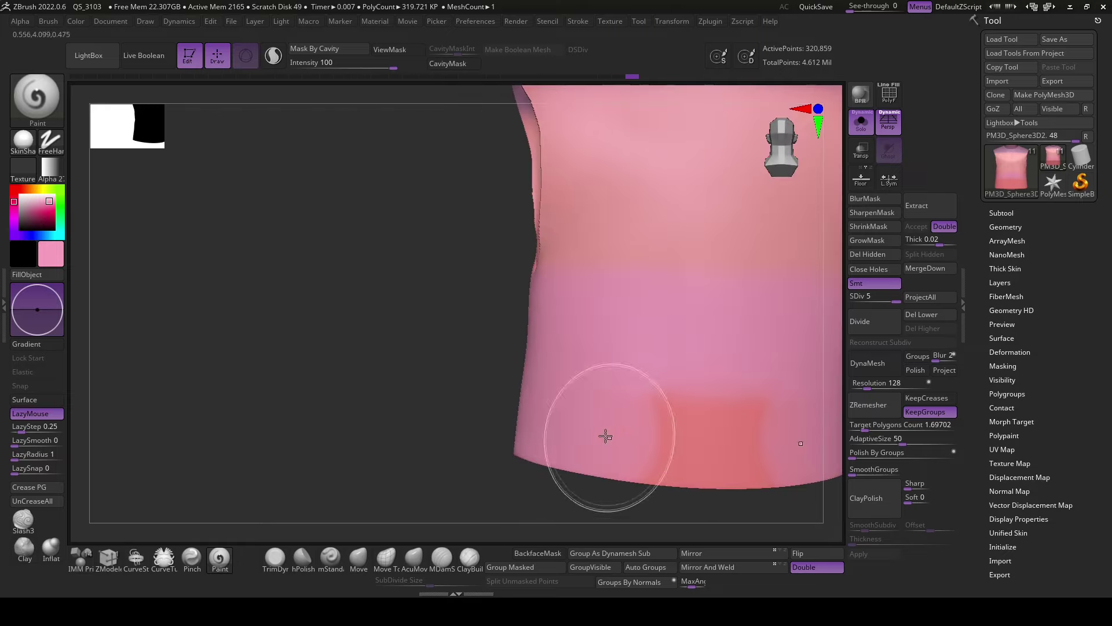
pyautogui.moveTo(713, 408)
pyautogui.keyDown('ctrl'); pyautogui.mouseDown(button='right')
pyautogui.moveTo(480, 417)
pyautogui.moveTo(707, 409)
pyautogui.moveTo(541, 297)
pyautogui.mouseUp(button='right'); pyautogui.keyUp('ctrl')
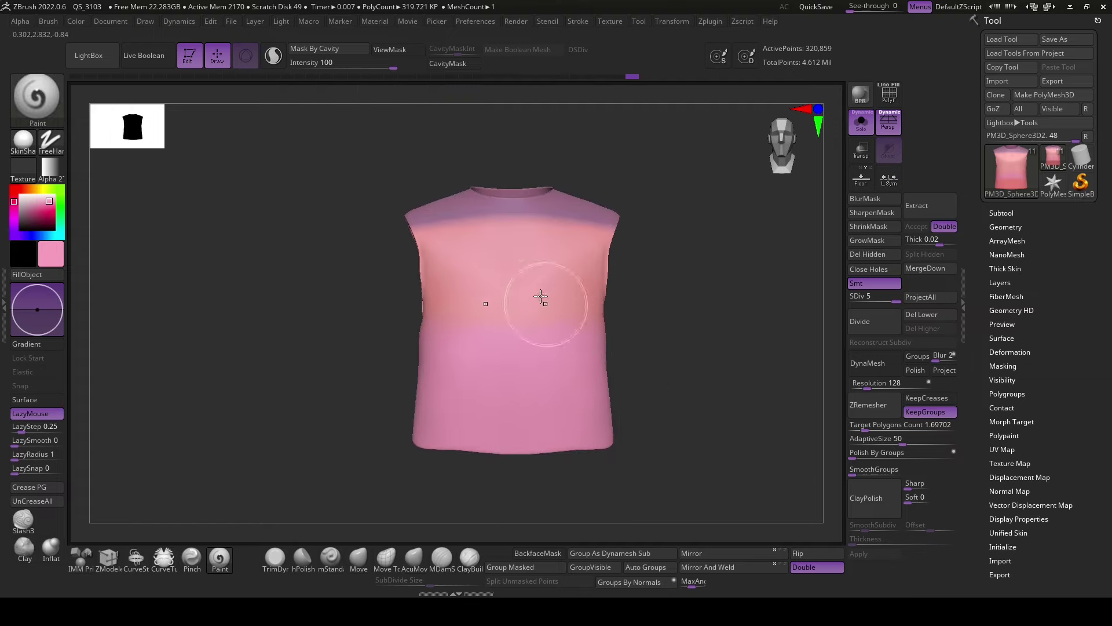
# - Sample a mauve colour and paint a band across the vest's upper chest
pyautogui.press('space')
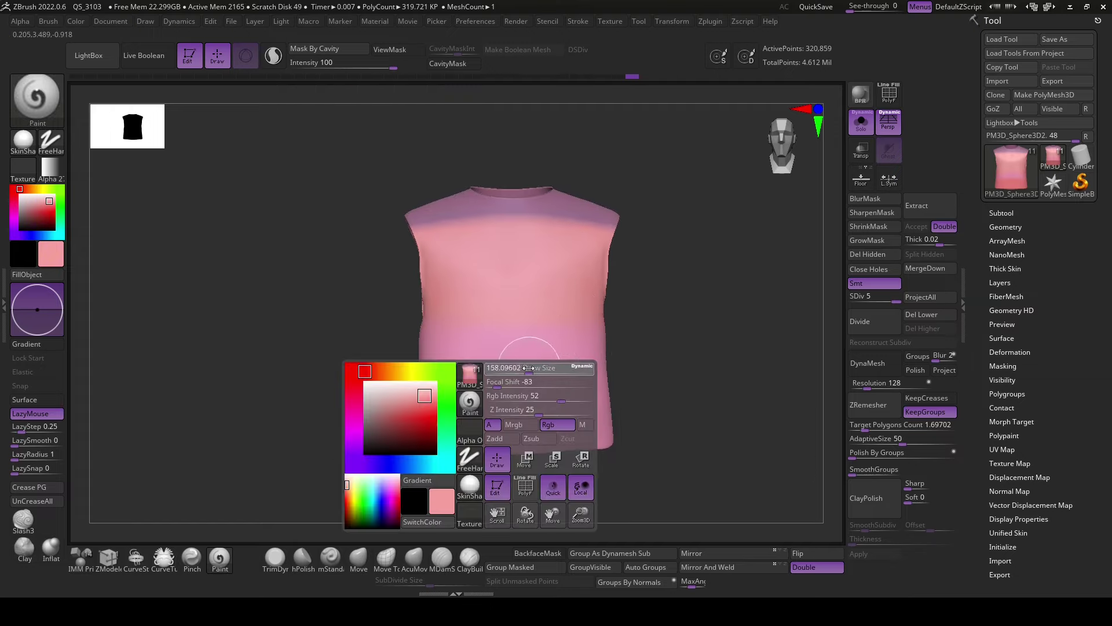
pyautogui.press('space')
pyautogui.press('c')
pyautogui.moveTo(429, 226); pyautogui.dragTo(585, 229)
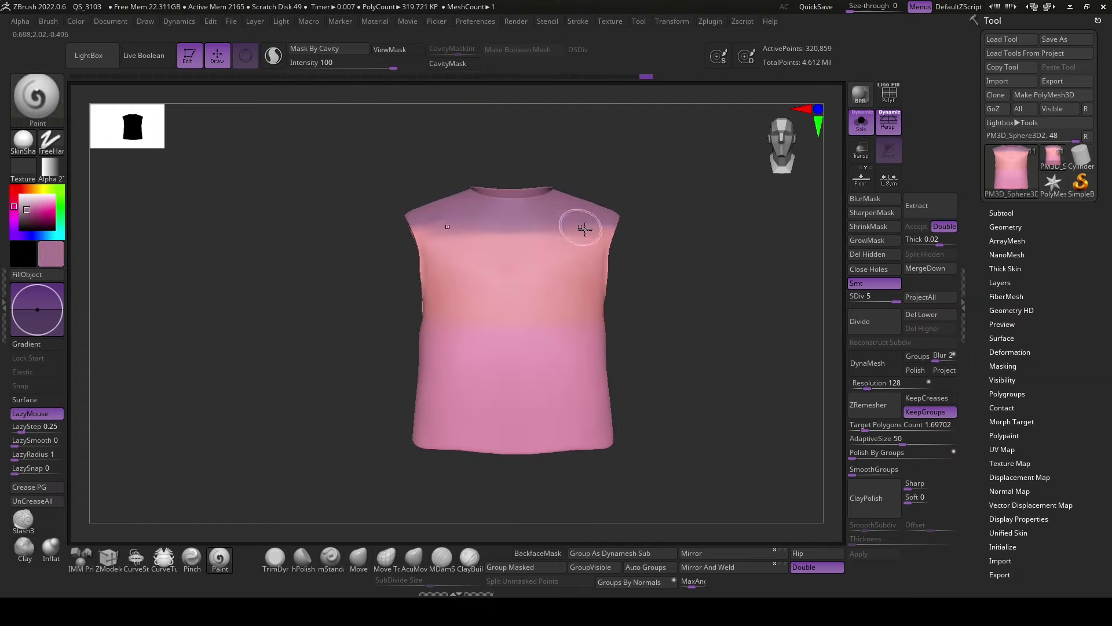
# - Toggle LazyMouse off and on, and lower LazyStep to 0.08
pyautogui.press('space')
pyautogui.moveTo(658, 385); pyautogui.dragTo(675, 420)
pyautogui.press('l')
pyautogui.press('l')
pyautogui.press('space')
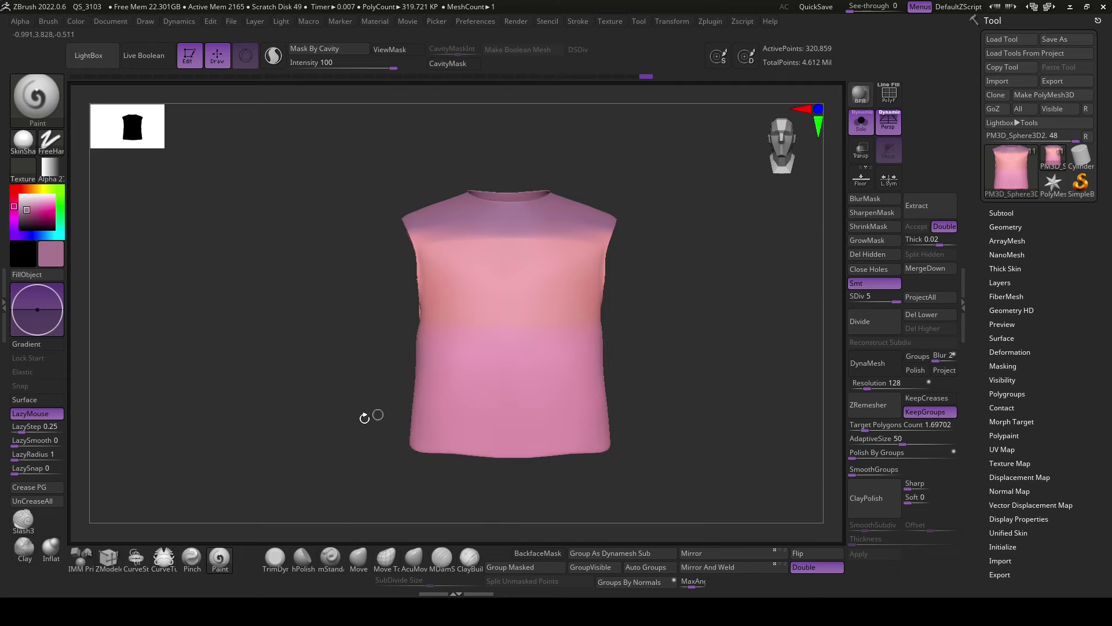
pyautogui.press('space')
pyautogui.press('space')
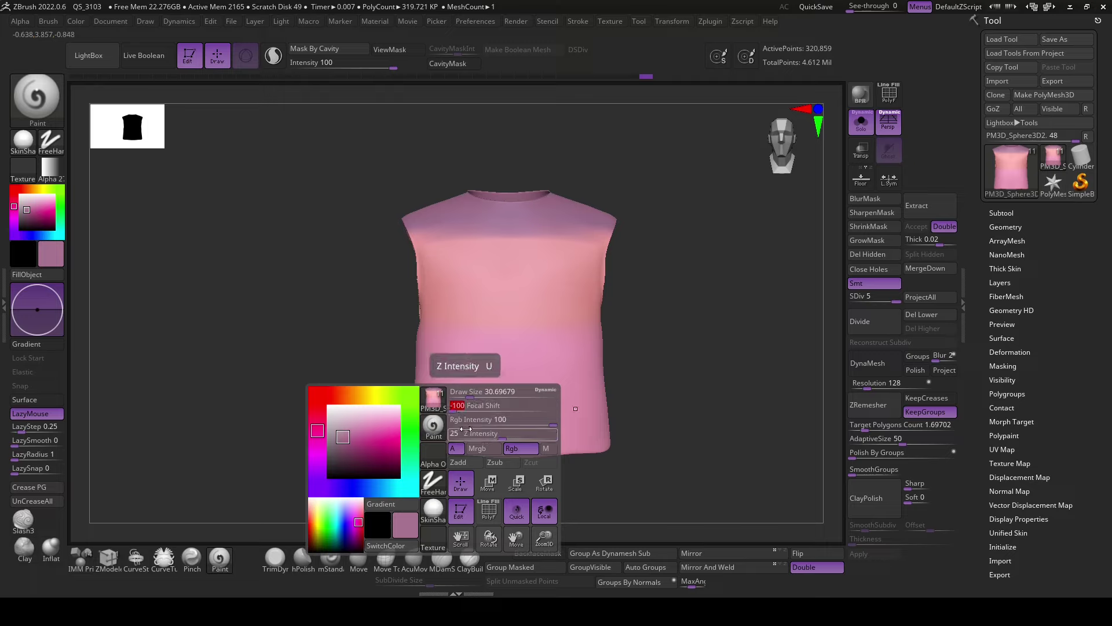
pyautogui.moveTo(21, 427); pyautogui.dragTo(12, 427)
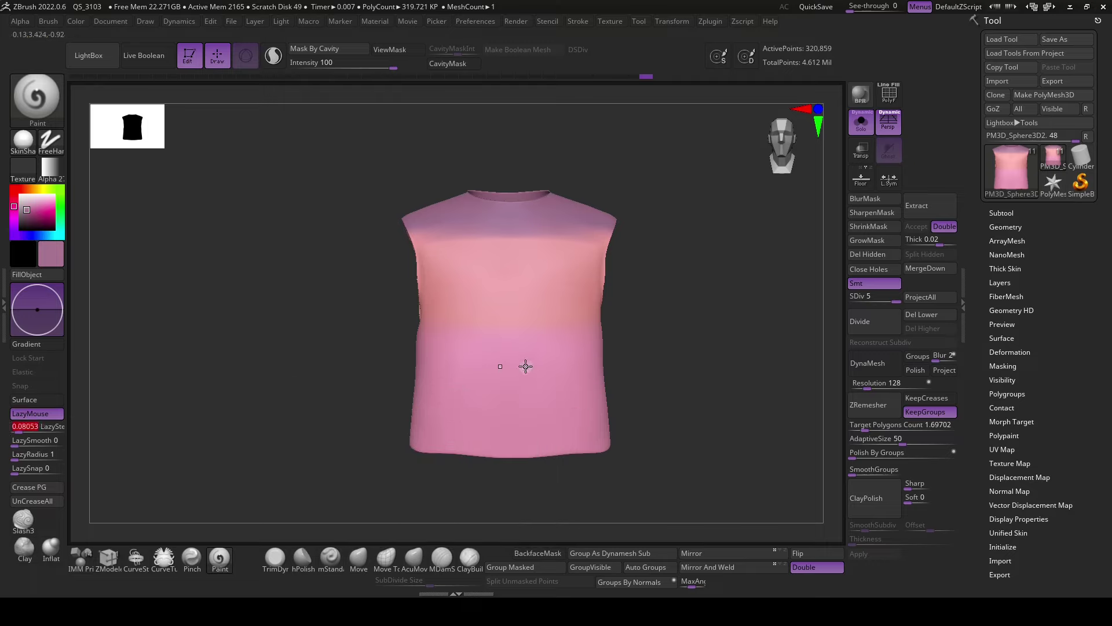
pyautogui.press('space')
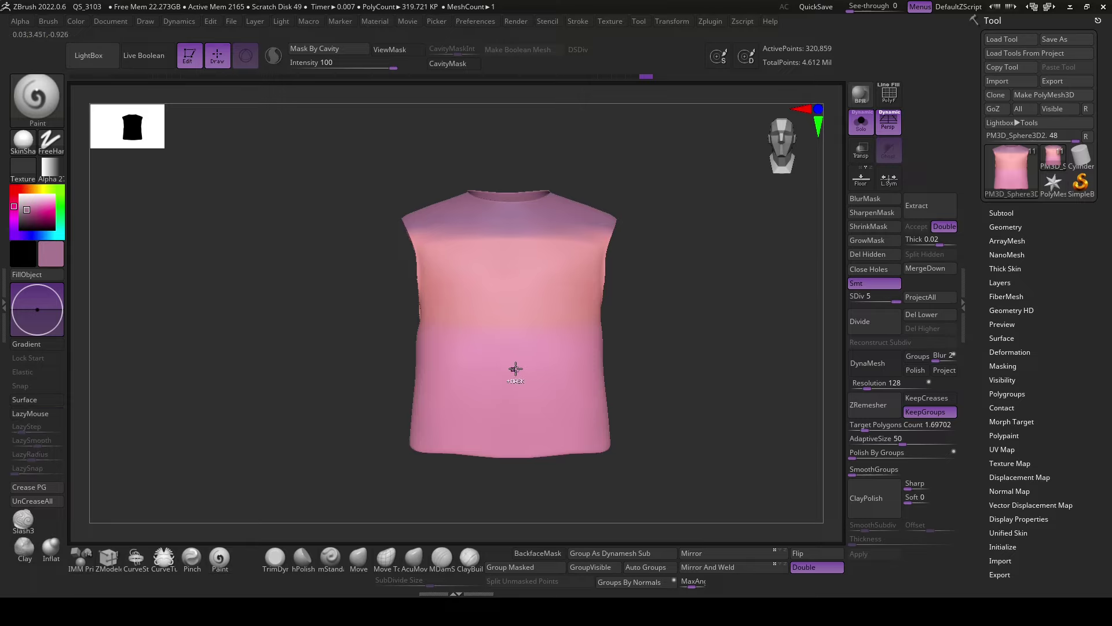
# - Undo the last stroke and groove a V-shaped seam across the lower vest
pyautogui.hotkey('ctrl', 'z')
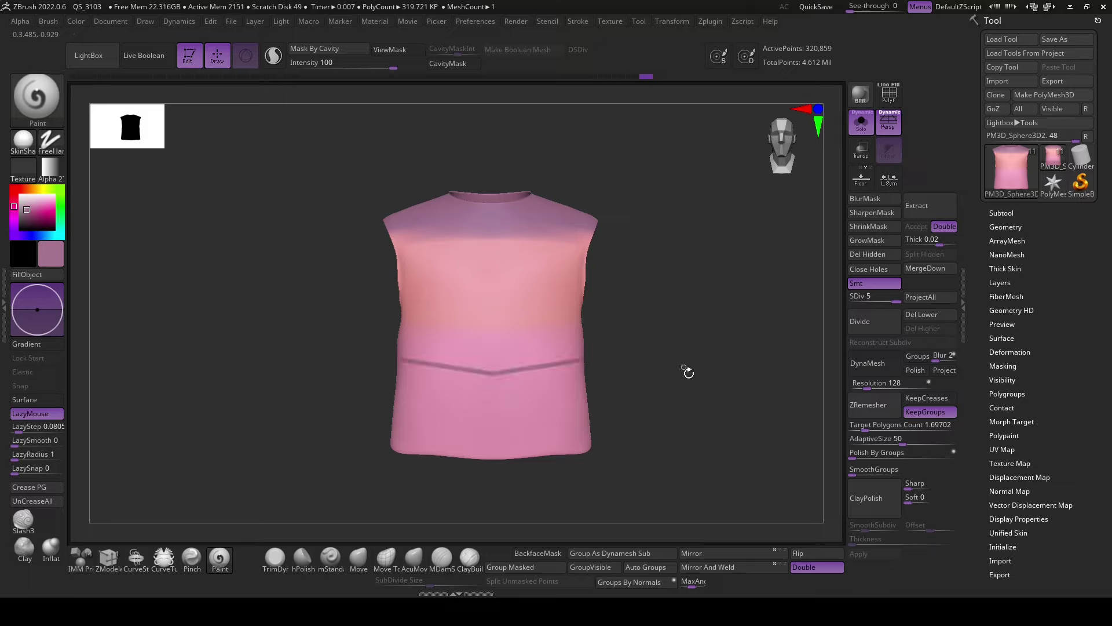
pyautogui.moveTo(685, 372)
pyautogui.mouseDown()
pyautogui.moveTo(666, 430)
pyautogui.moveTo(655, 430)
pyautogui.mouseUp()
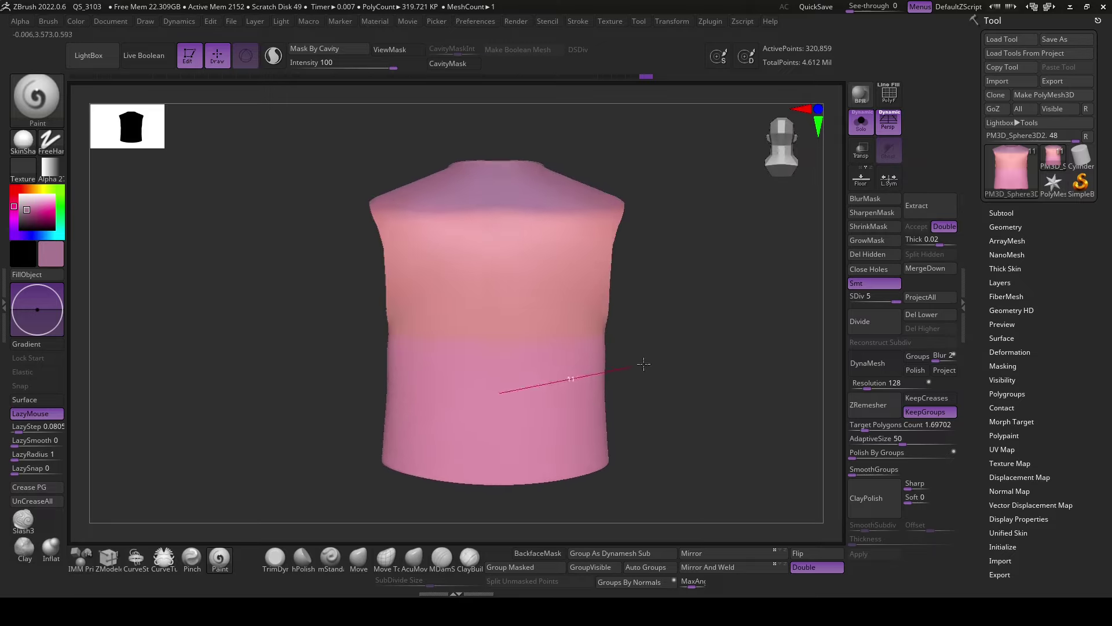
pyautogui.moveTo(645, 364); pyautogui.dragTo(648, 360)
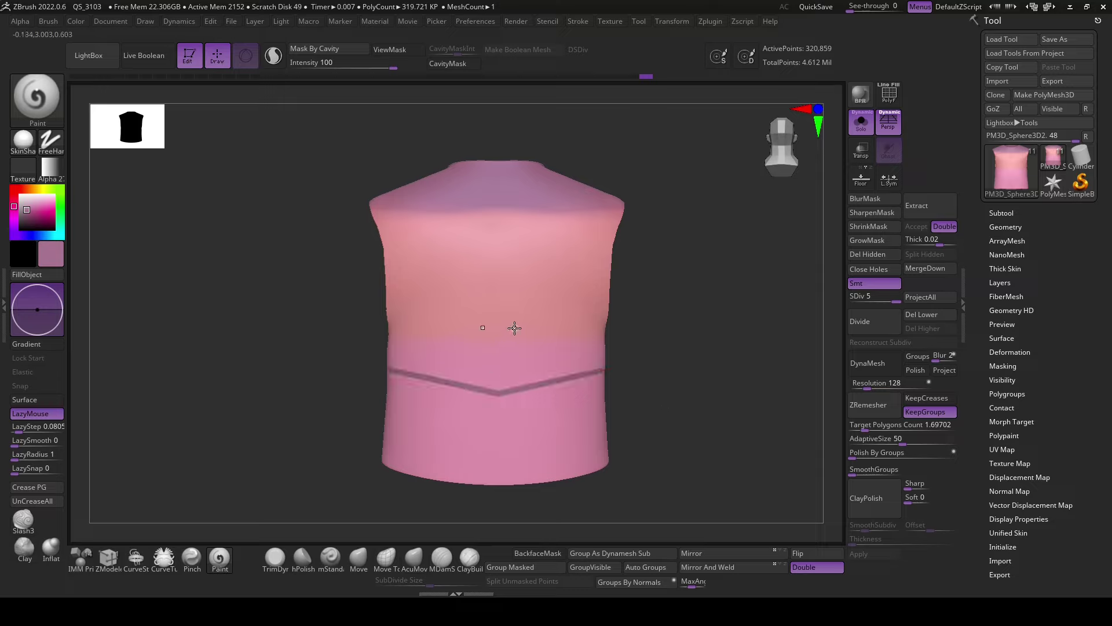
# - Sample salmon pink and paint straight lines across the torso above the waist seam
pyautogui.press('c')
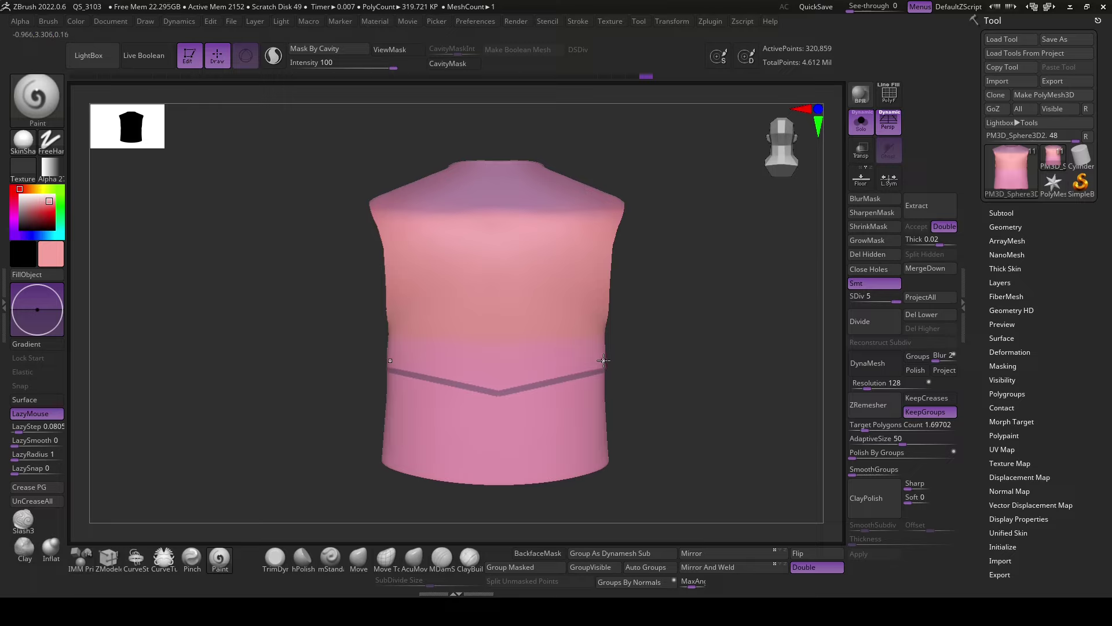
pyautogui.moveTo(560, 331); pyautogui.dragTo(598, 363, button='right')
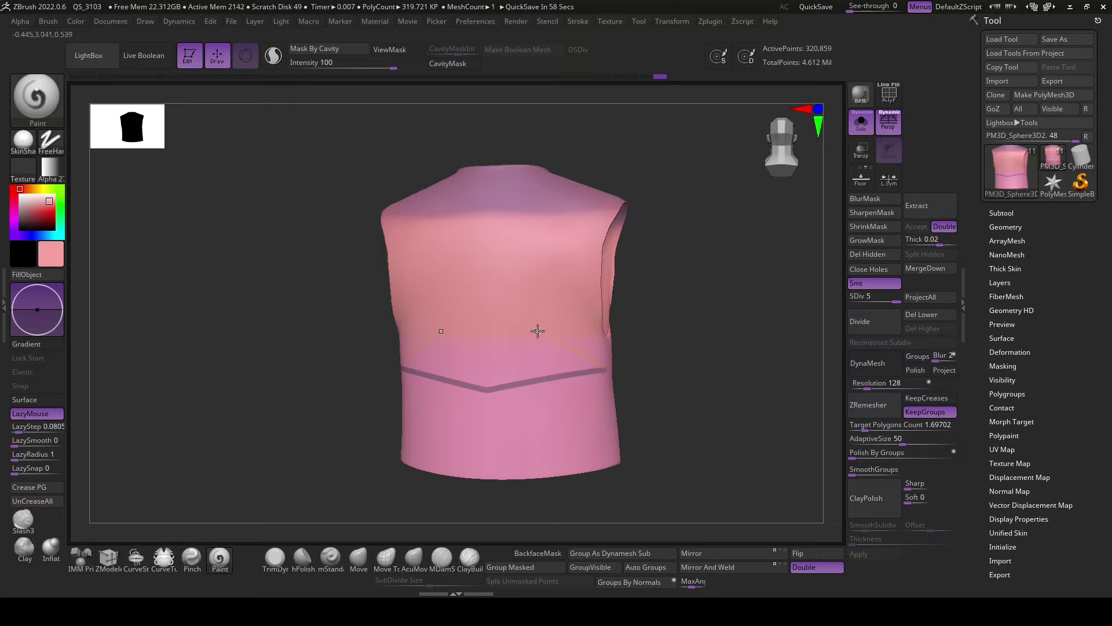
pyautogui.moveTo(476, 366); pyautogui.dragTo(481, 367)
pyautogui.moveTo(700, 460); pyautogui.dragTo(595, 363, button='right')
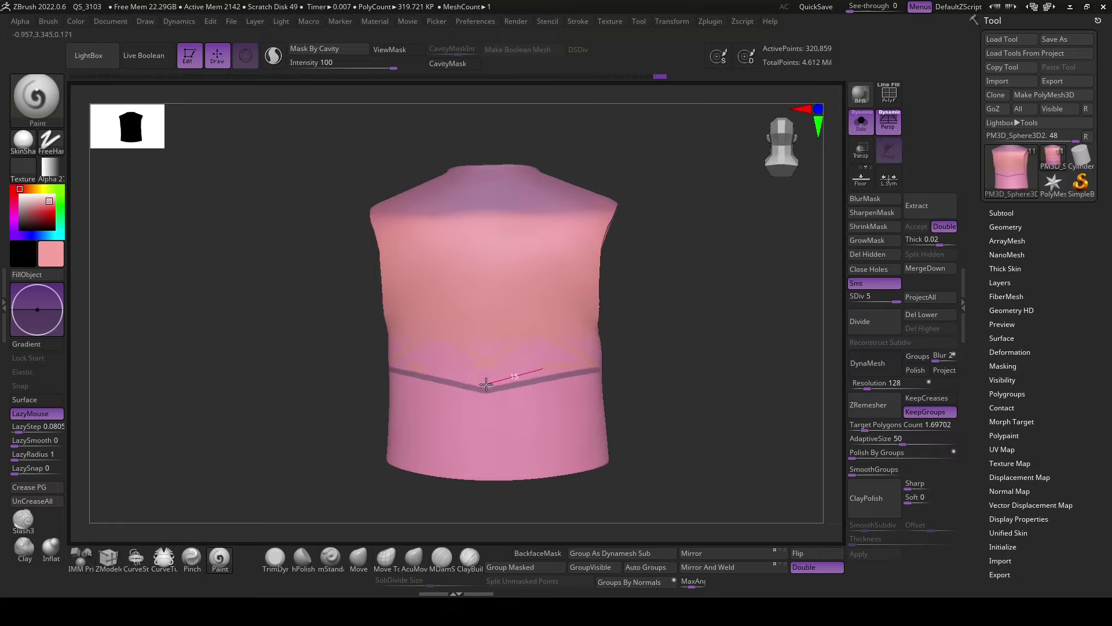
pyautogui.keyDown('ctrl'); pyautogui.moveTo(671, 418); pyautogui.dragTo(542, 368, button='right'); pyautogui.keyUp('ctrl')
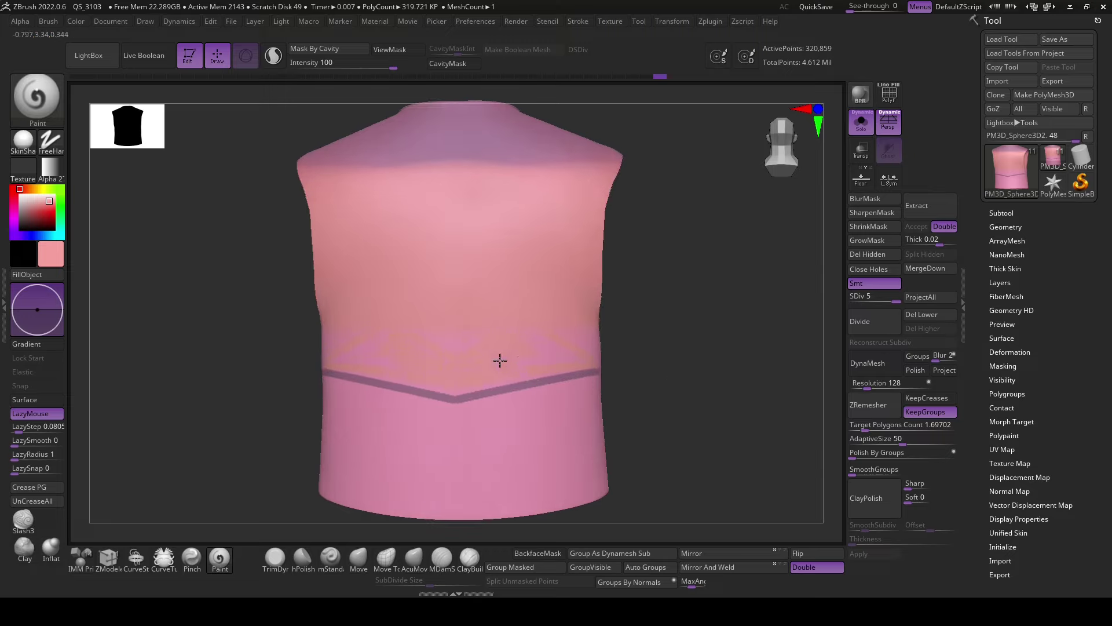
pyautogui.moveTo(536, 337); pyautogui.dragTo(534, 348)
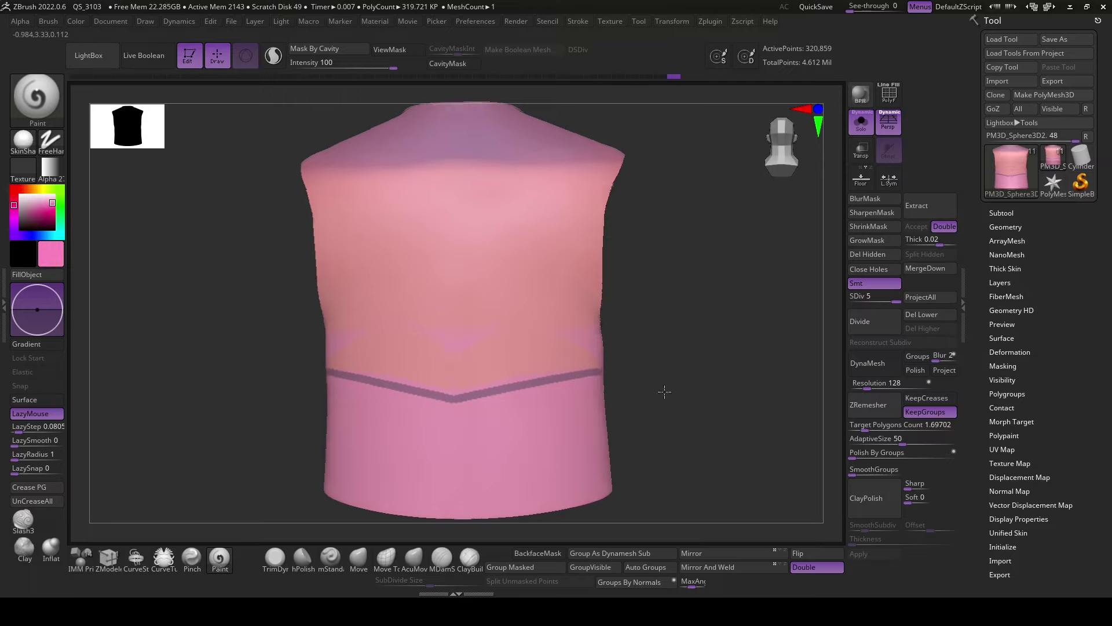
# - Trace a pink line along the waist seam from the side around to the front
pyautogui.moveTo(663, 390); pyautogui.dragTo(613, 362)
pyautogui.moveTo(367, 359); pyautogui.dragTo(618, 363)
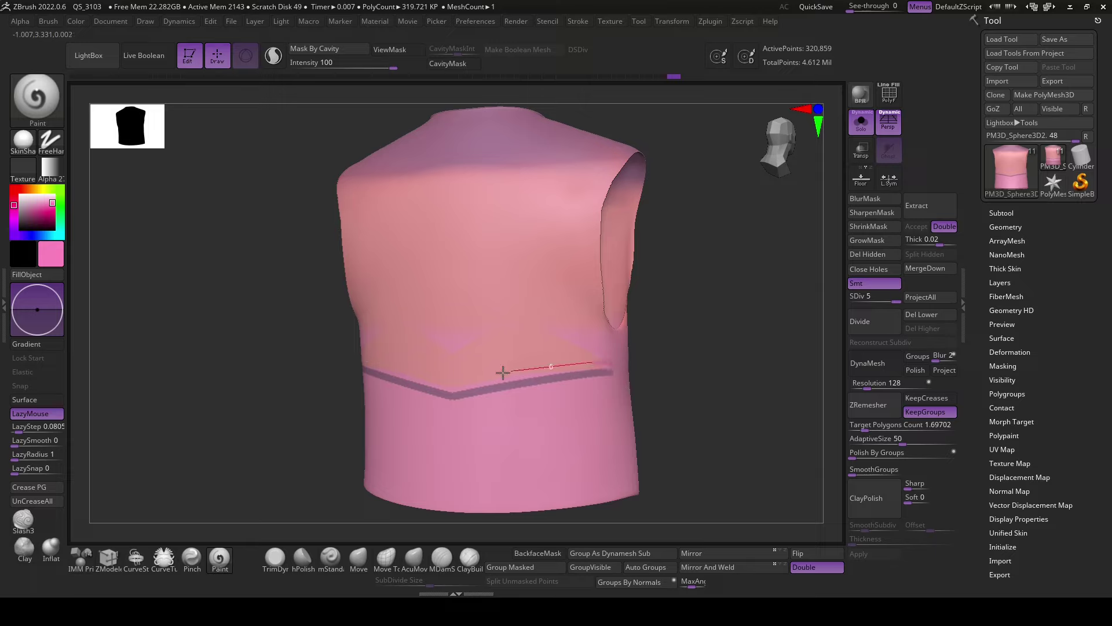
pyautogui.moveTo(455, 385); pyautogui.dragTo(594, 361)
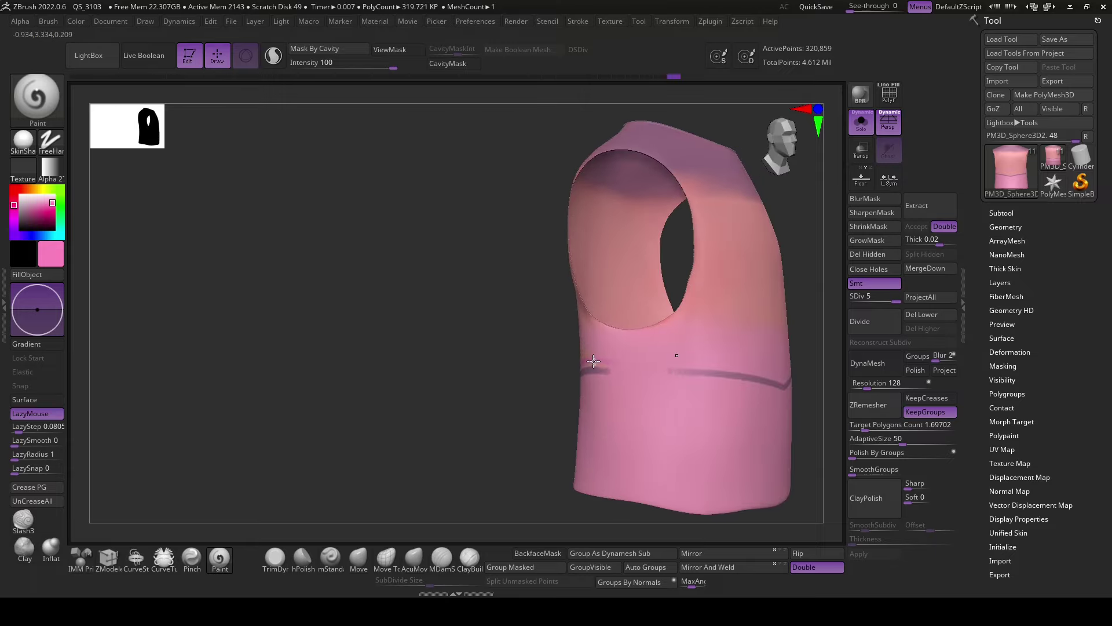
pyautogui.moveTo(812, 376); pyautogui.dragTo(535, 348)
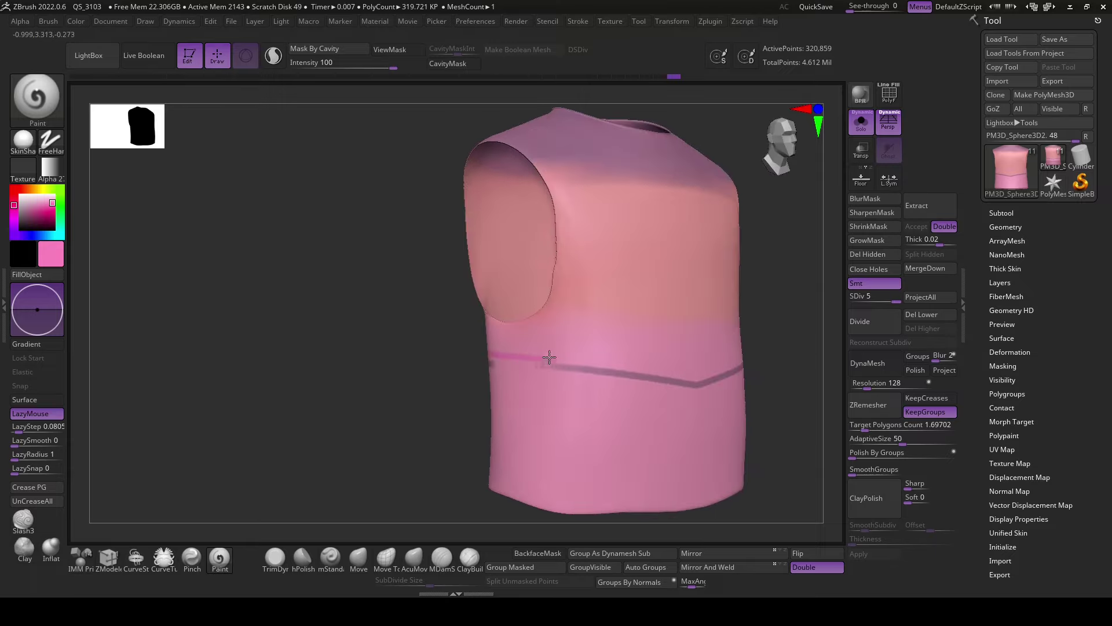
pyautogui.moveTo(693, 377)
pyautogui.mouseDown()
pyautogui.moveTo(777, 395)
pyautogui.moveTo(517, 342)
pyautogui.mouseUp()
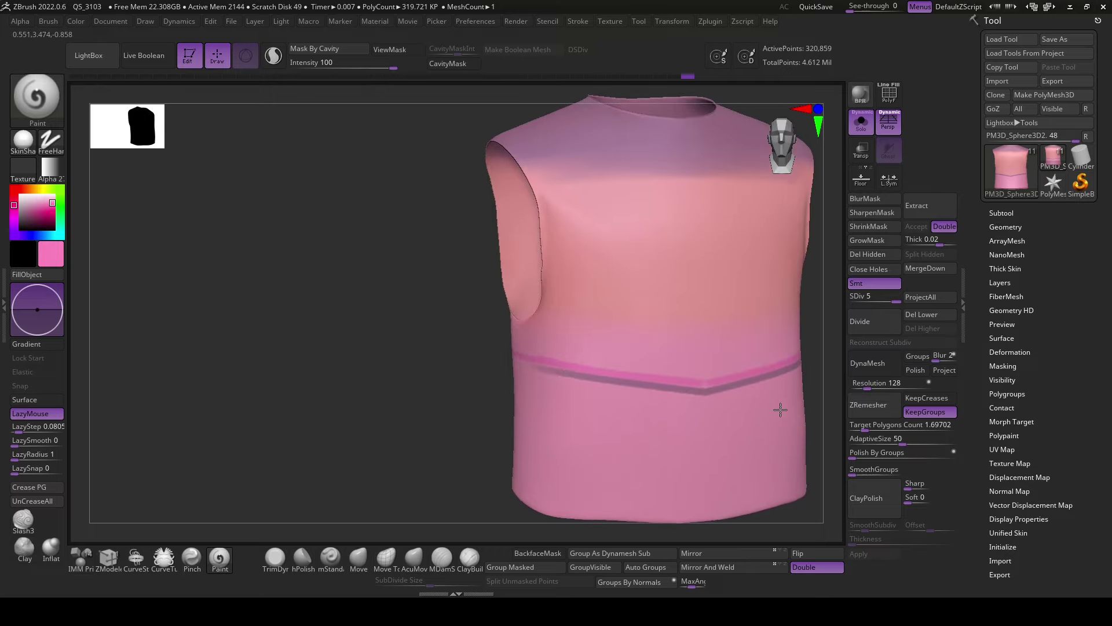
# - Raise LazySmooth and paint mirrored pink V strokes above the seam, including one at chest centre
pyautogui.moveTo(779, 353); pyautogui.dragTo(705, 354)
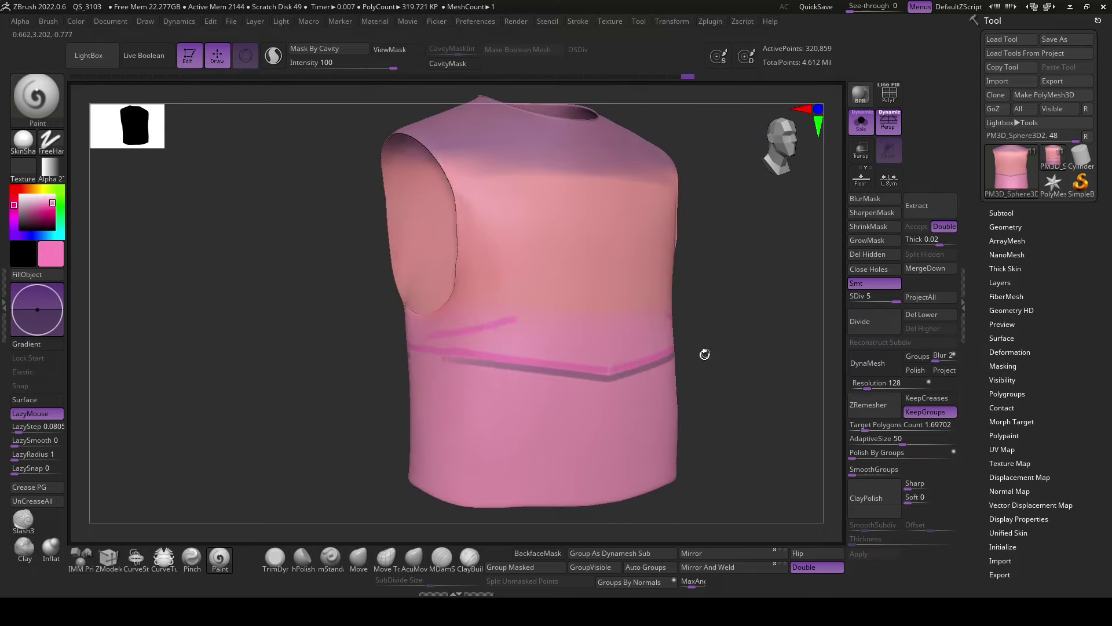
pyautogui.moveTo(28, 441); pyautogui.dragTo(31, 454)
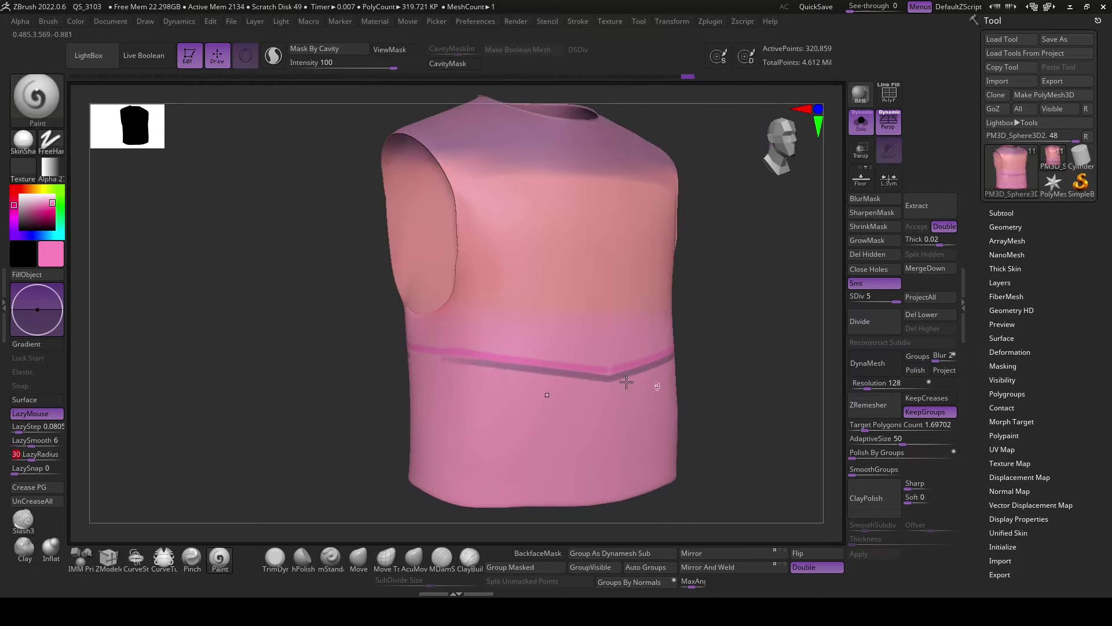
pyautogui.moveTo(417, 330); pyautogui.dragTo(594, 310)
pyautogui.keyDown('shift'); pyautogui.moveTo(690, 325); pyautogui.dragTo(716, 378); pyautogui.keyUp('shift')
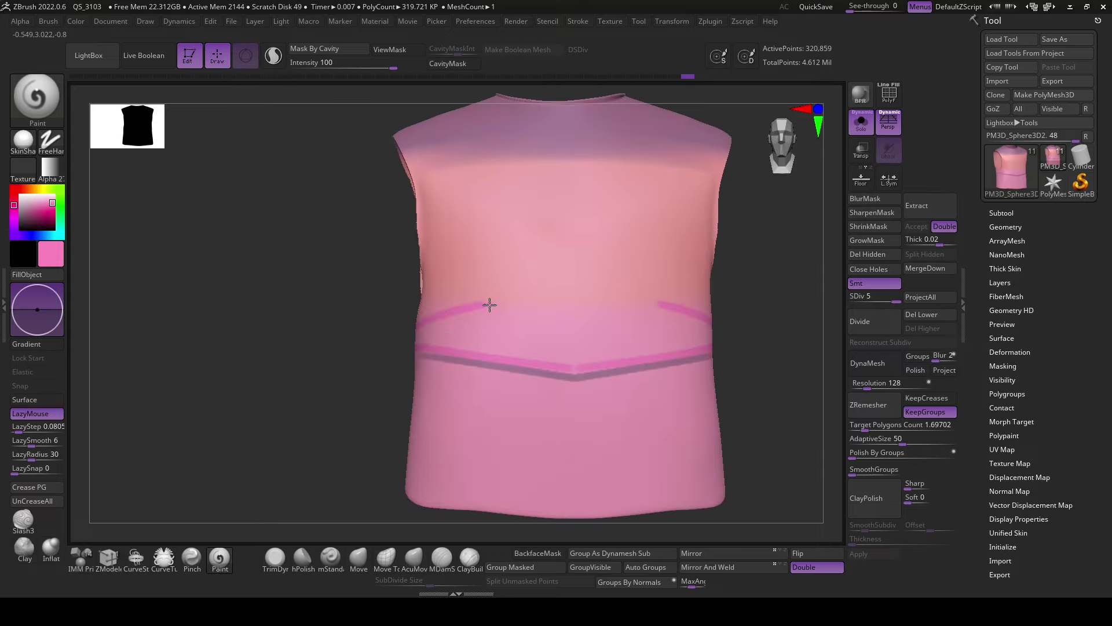
pyautogui.moveTo(583, 341); pyautogui.dragTo(579, 362)
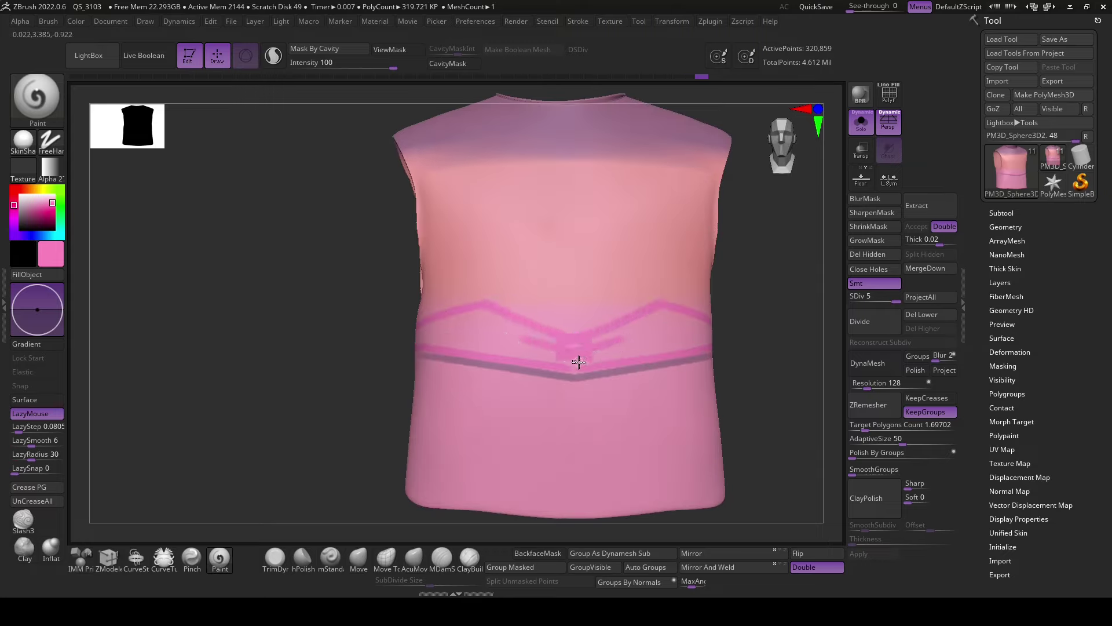
# - Finish the pink zigzag outline from the armhole side down to the centre
pyautogui.moveTo(718, 365); pyautogui.dragTo(628, 401)
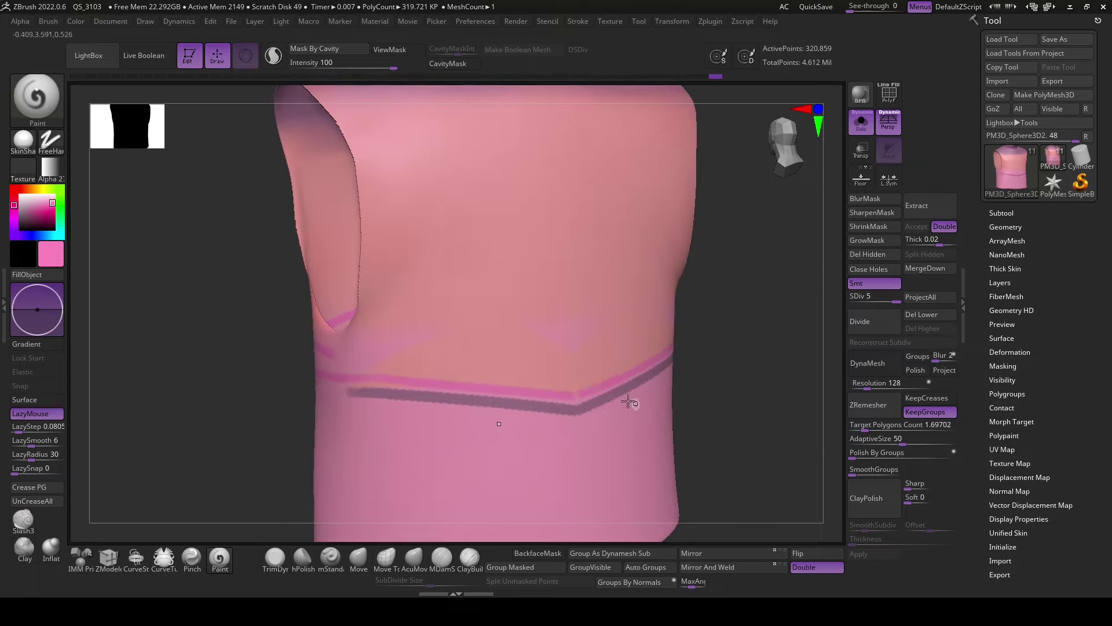
pyautogui.moveTo(324, 352); pyautogui.dragTo(502, 303)
pyautogui.moveTo(750, 374)
pyautogui.mouseDown()
pyautogui.moveTo(439, 311)
pyautogui.moveTo(566, 379)
pyautogui.mouseUp()
pyautogui.press('f')
pyautogui.moveTo(760, 393); pyautogui.dragTo(721, 377)
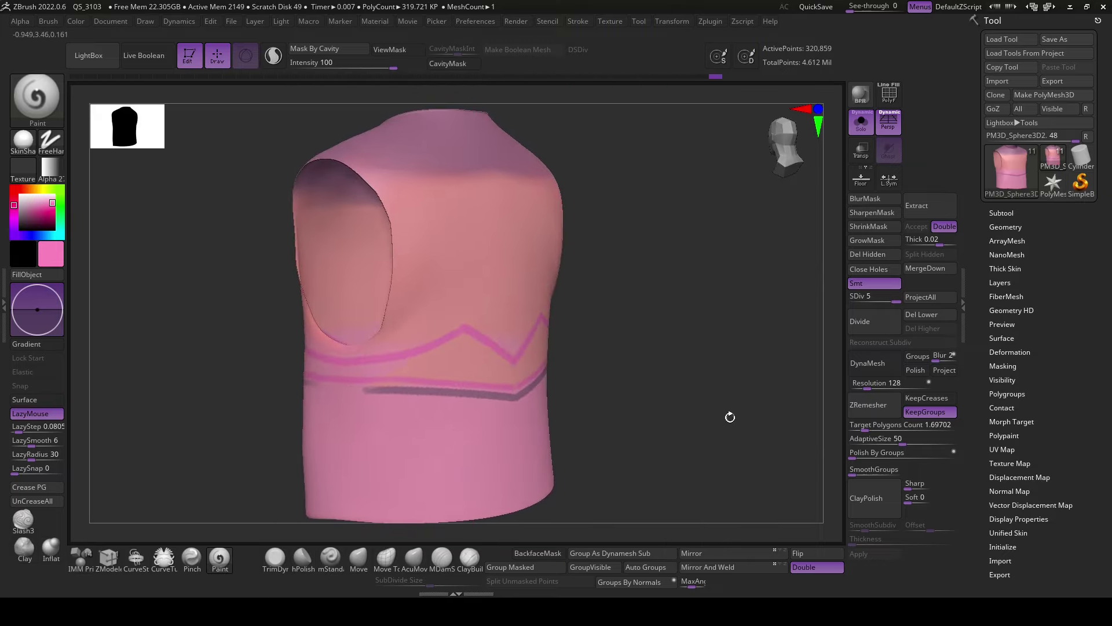
pyautogui.moveTo(730, 414); pyautogui.dragTo(708, 422)
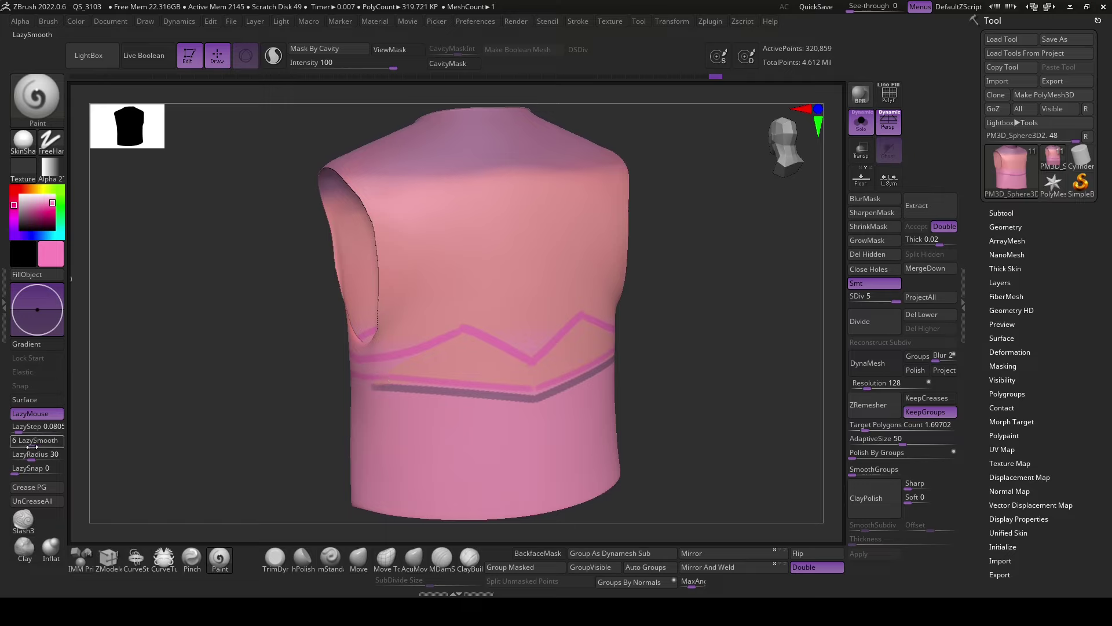
# - Set LazySmooth back to 0 and fill the zigzag band solid pink
pyautogui.moveTo(32, 446); pyautogui.dragTo(11, 456)
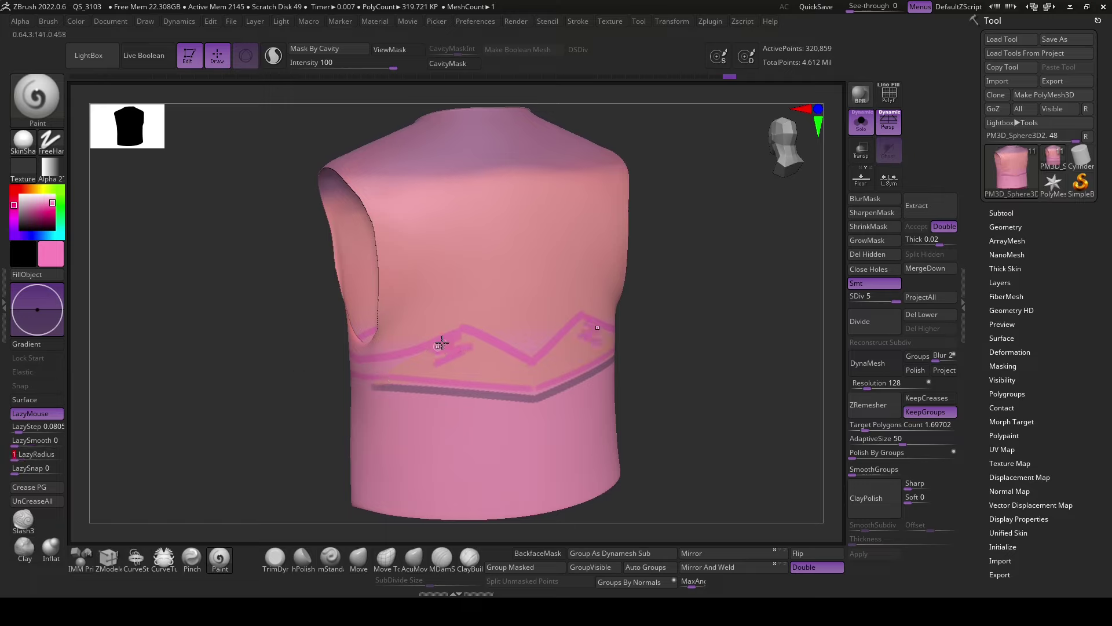
pyautogui.rightClick(434, 373)
pyautogui.moveTo(432, 368); pyautogui.dragTo(466, 347, button='right')
pyautogui.moveTo(466, 347)
pyautogui.mouseDown()
pyautogui.moveTo(499, 374)
pyautogui.moveTo(529, 373)
pyautogui.mouseUp()
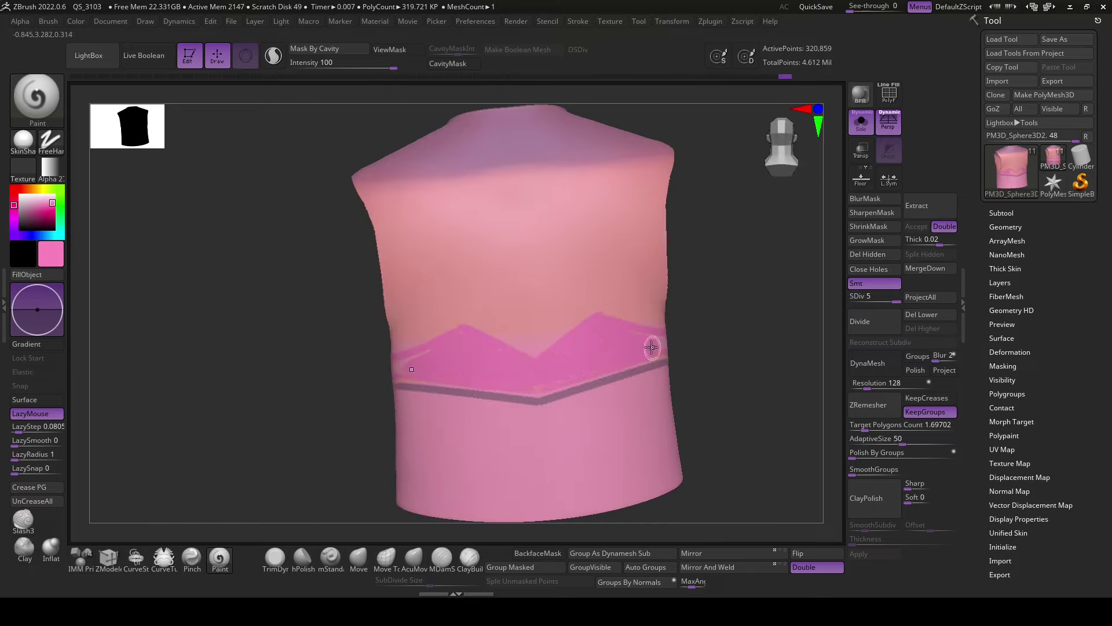
pyautogui.moveTo(534, 384); pyautogui.dragTo(671, 360, button='right')
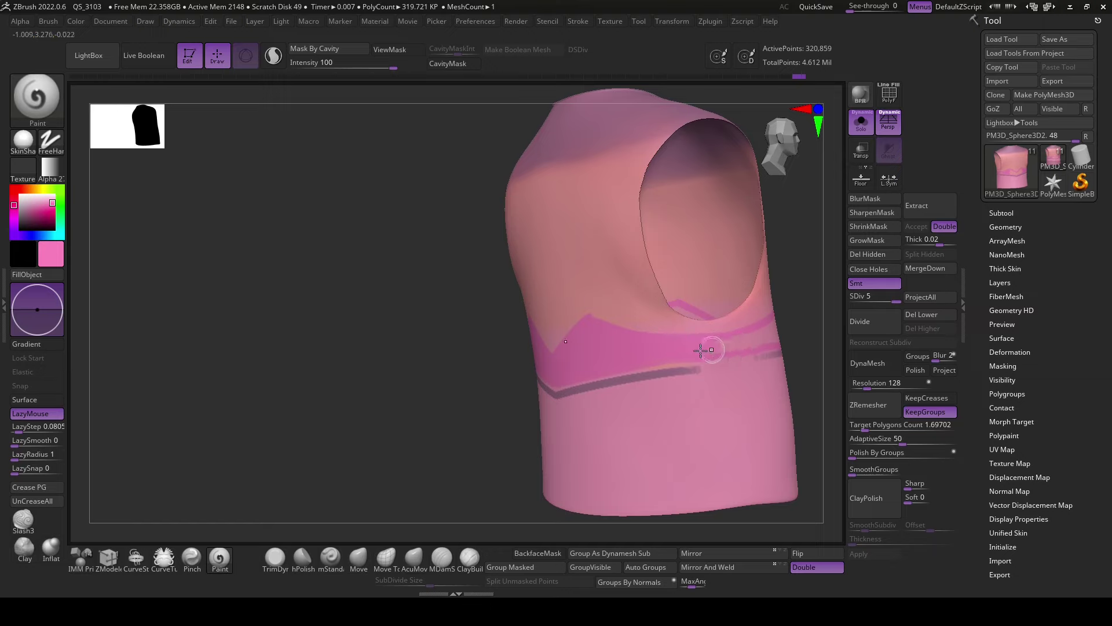
pyautogui.moveTo(818, 338); pyautogui.dragTo(390, 439, button='right')
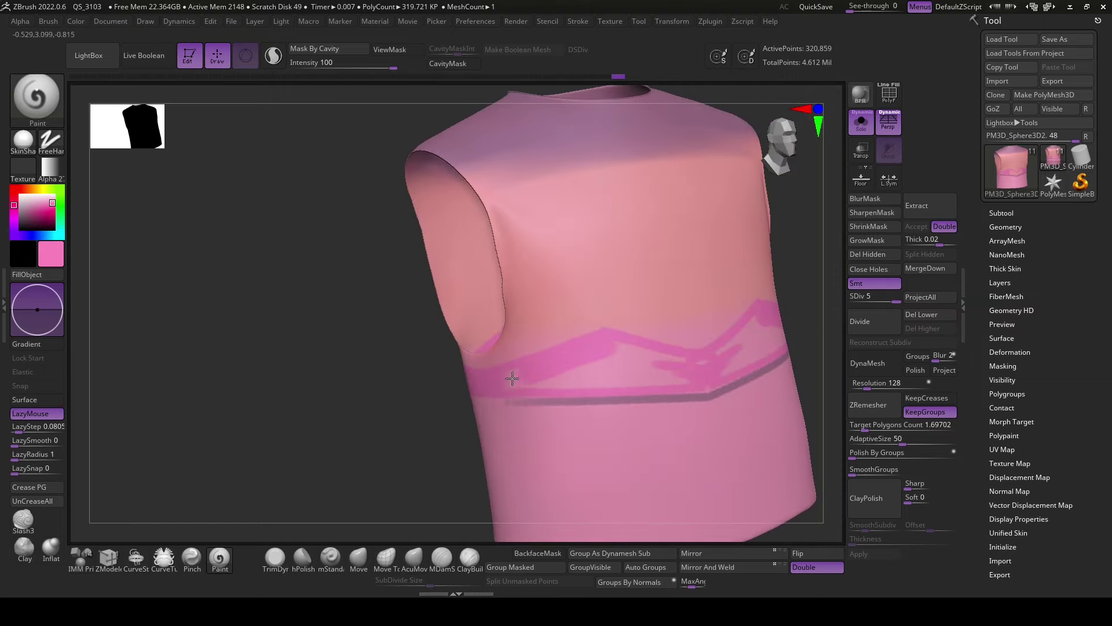
pyautogui.moveTo(510, 376); pyautogui.dragTo(693, 374)
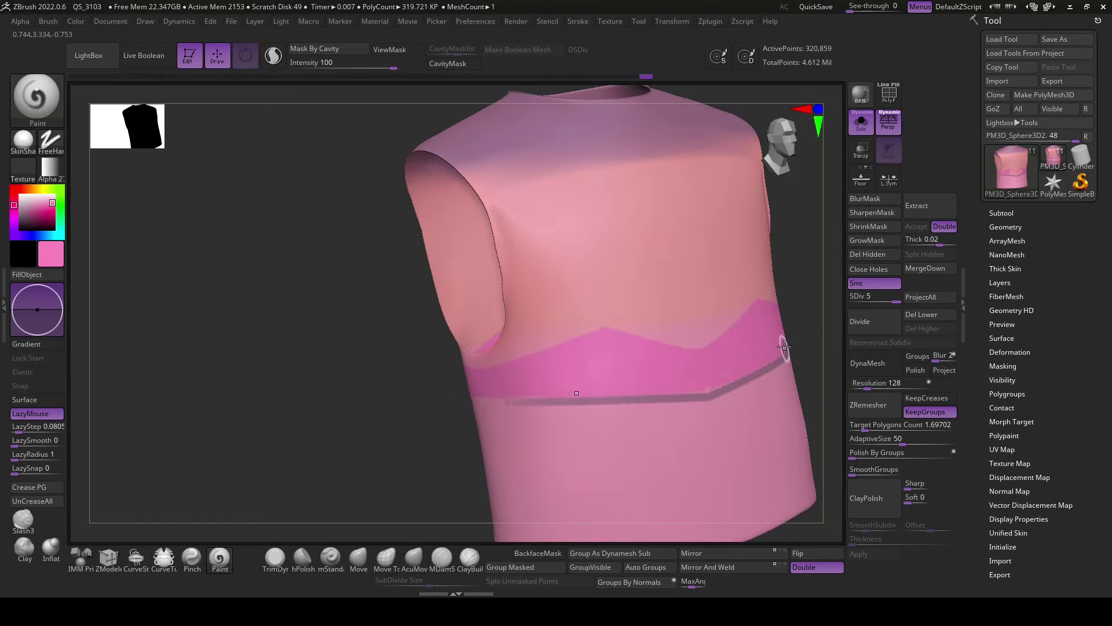
pyautogui.moveTo(785, 347); pyautogui.dragTo(564, 346, button='right')
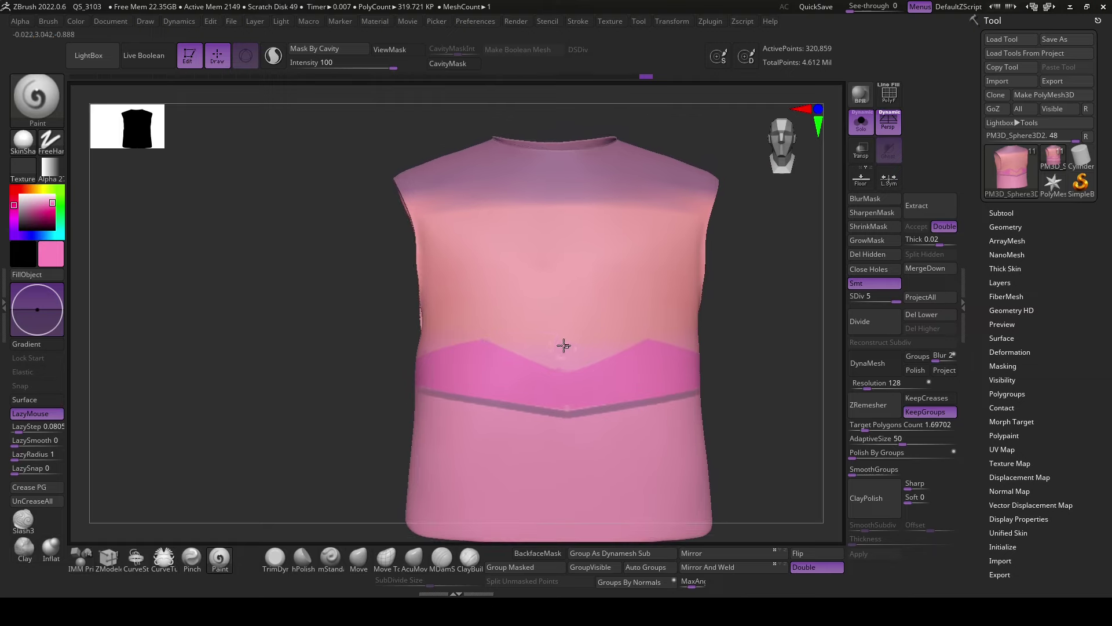
# - Orbit the vest through side, armhole and front views to inspect the pink zigzag band
pyautogui.moveTo(625, 329); pyautogui.dragTo(746, 363, button='right')
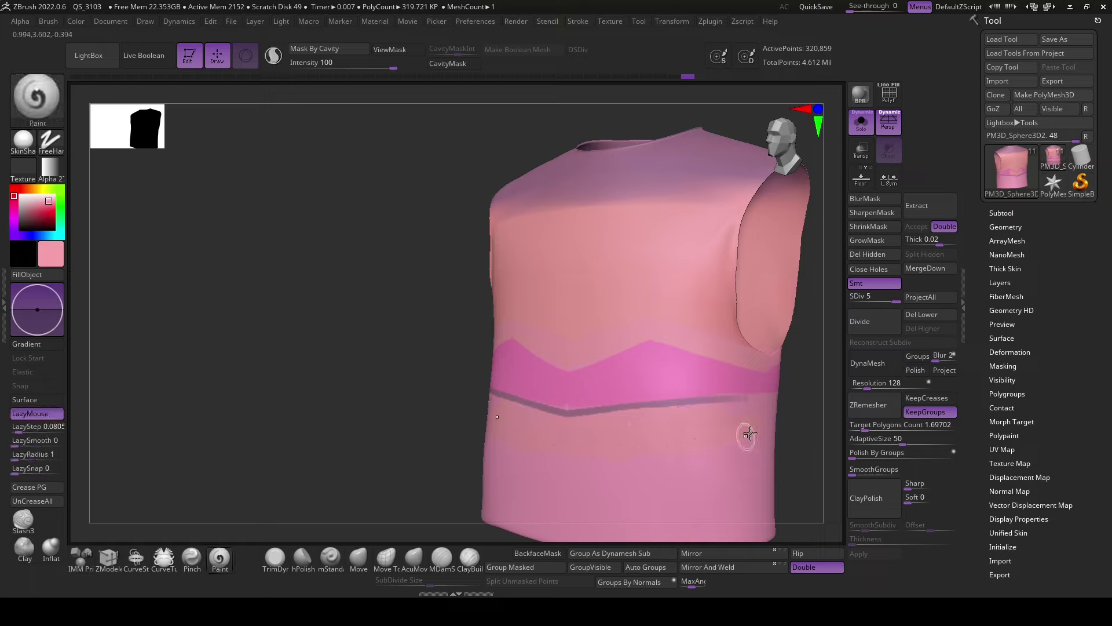
pyautogui.moveTo(553, 434)
pyautogui.mouseDown(button='right')
pyautogui.moveTo(746, 423)
pyautogui.moveTo(596, 380)
pyautogui.mouseUp(button='right')
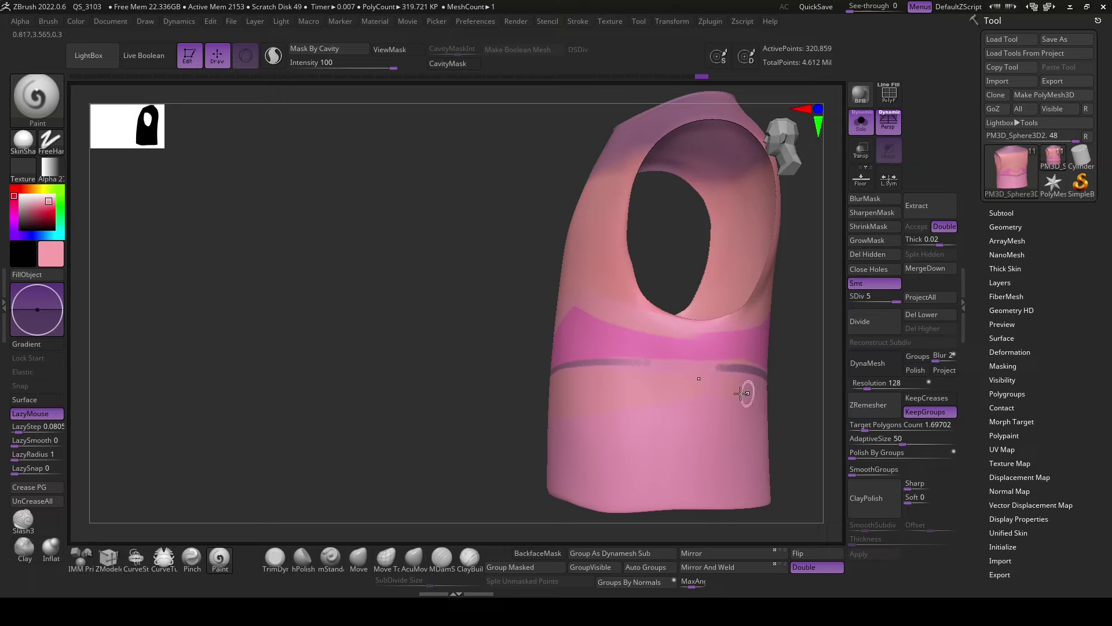
pyautogui.moveTo(754, 414)
pyautogui.mouseDown(button='right')
pyautogui.moveTo(693, 422)
pyautogui.moveTo(474, 369)
pyautogui.mouseUp(button='right')
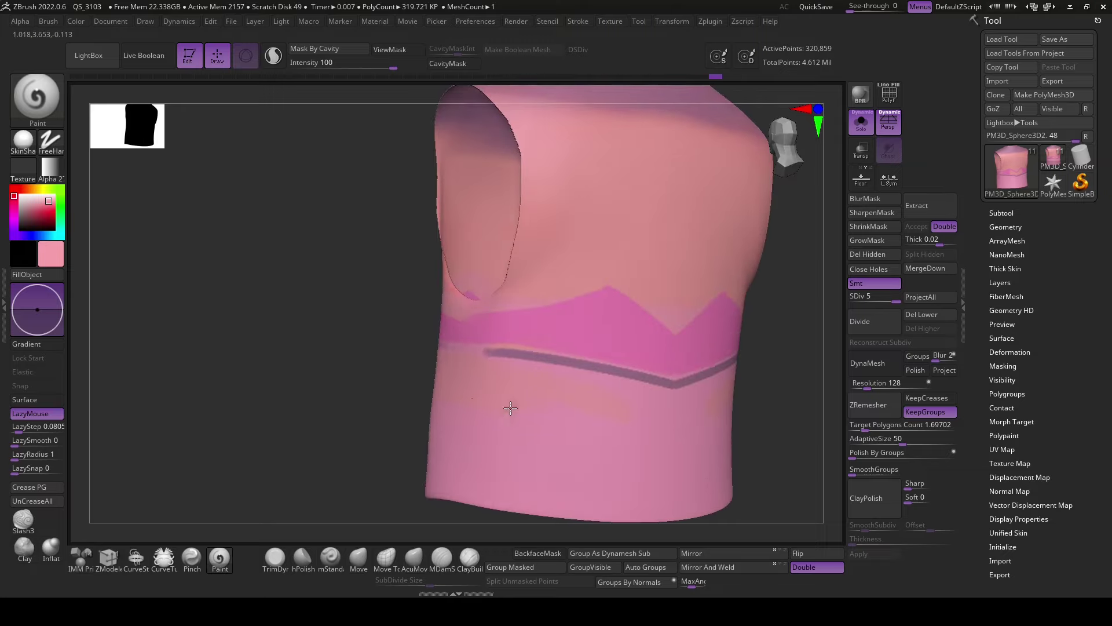
pyautogui.moveTo(510, 408); pyautogui.dragTo(749, 427, button='right')
pyautogui.moveTo(650, 417); pyautogui.dragTo(676, 366, button='right')
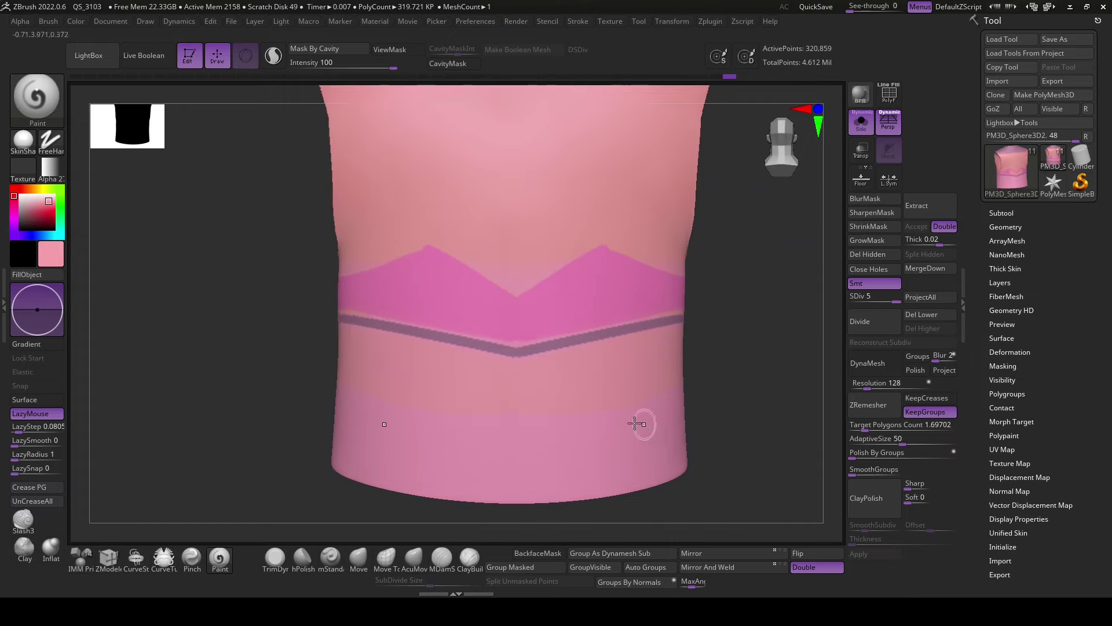
pyautogui.moveTo(670, 405); pyautogui.dragTo(557, 444, button='right')
pyautogui.press('f')
# - Bring up the quick colour options and re-frame the vest in three-quarter and side views
pyautogui.moveTo(338, 415)
pyautogui.mouseDown(button='right')
pyautogui.moveTo(708, 423)
pyautogui.moveTo(572, 385)
pyautogui.mouseUp(button='right')
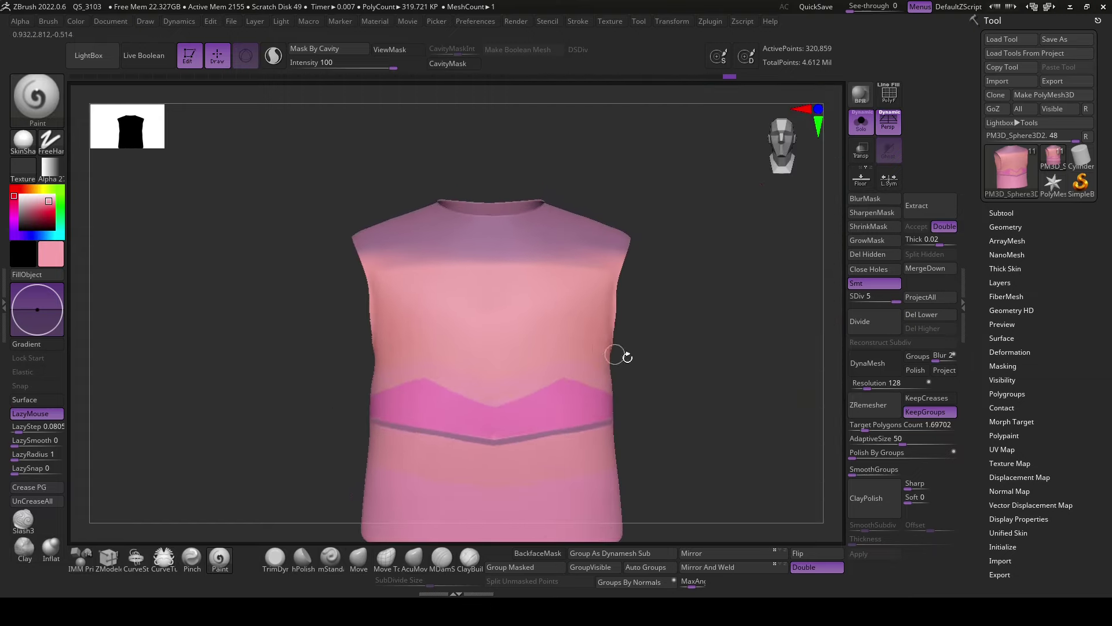
pyautogui.moveTo(627, 357)
pyautogui.mouseDown(button='right')
pyautogui.moveTo(553, 369)
pyautogui.moveTo(683, 406)
pyautogui.mouseUp(button='right')
pyautogui.rightClick(509, 350)
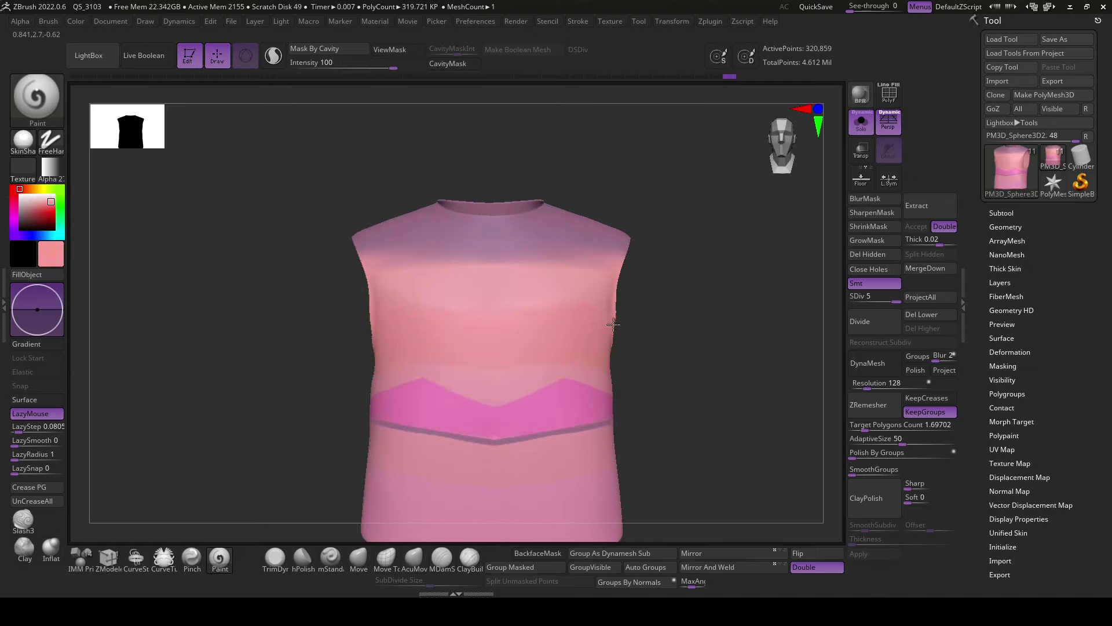
pyautogui.moveTo(666, 394); pyautogui.dragTo(652, 392, button='right')
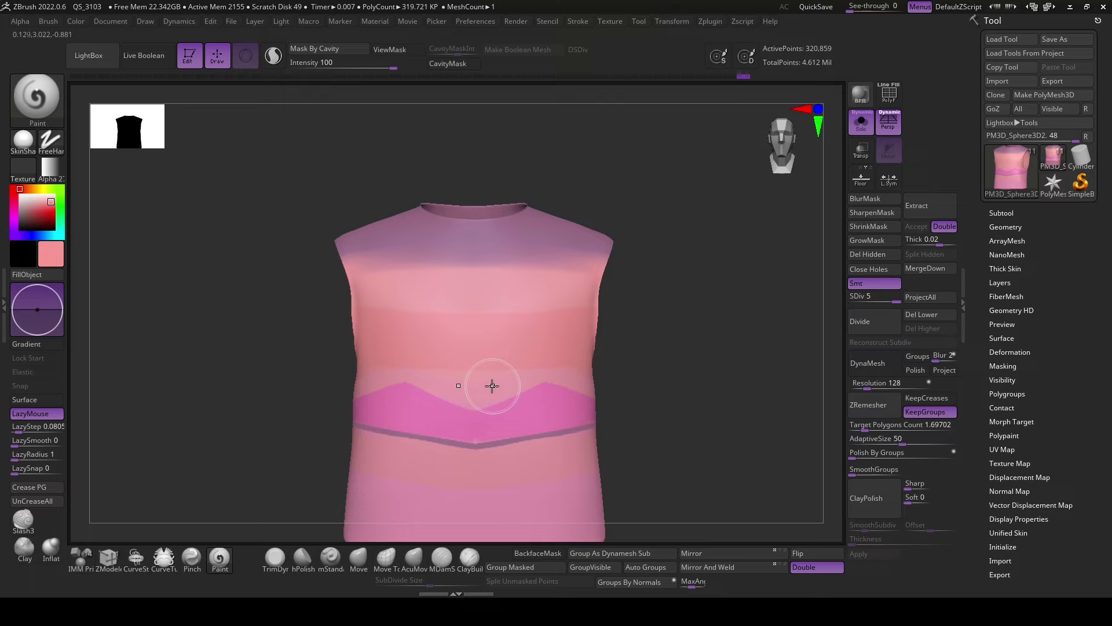
pyautogui.moveTo(493, 386); pyautogui.dragTo(639, 421, button='right')
pyautogui.press('f')
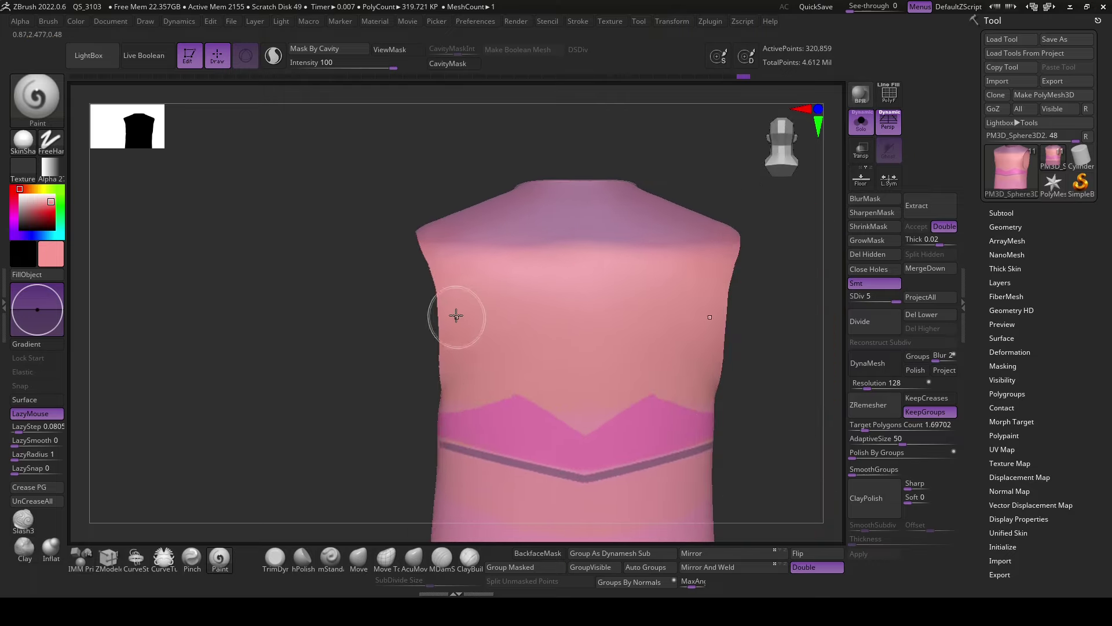
pyautogui.press('f')
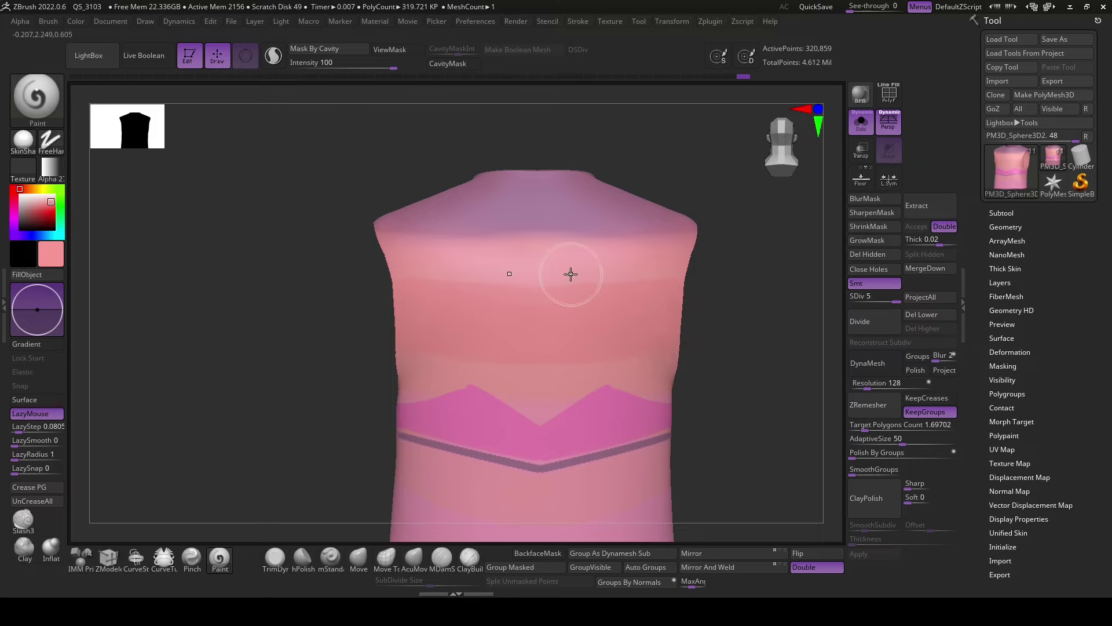
pyautogui.moveTo(739, 336)
pyautogui.mouseDown()
pyautogui.moveTo(573, 409)
pyautogui.moveTo(365, 427)
pyautogui.mouseUp()
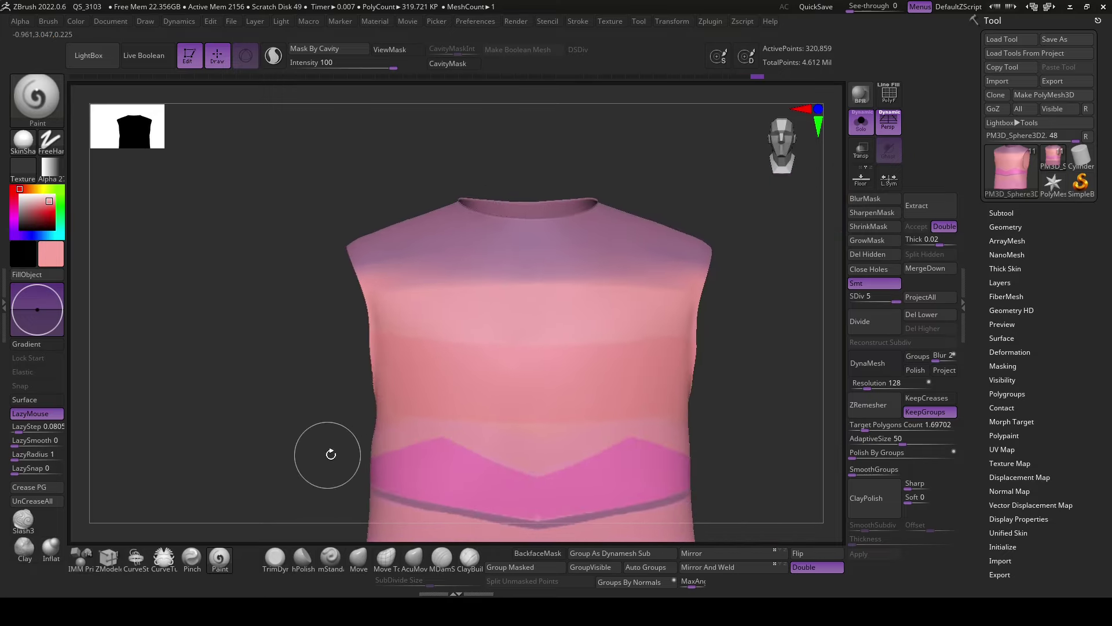
# - Pick a very pale pink and test a stroke on the chest, then undo it
pyautogui.click(35, 199)
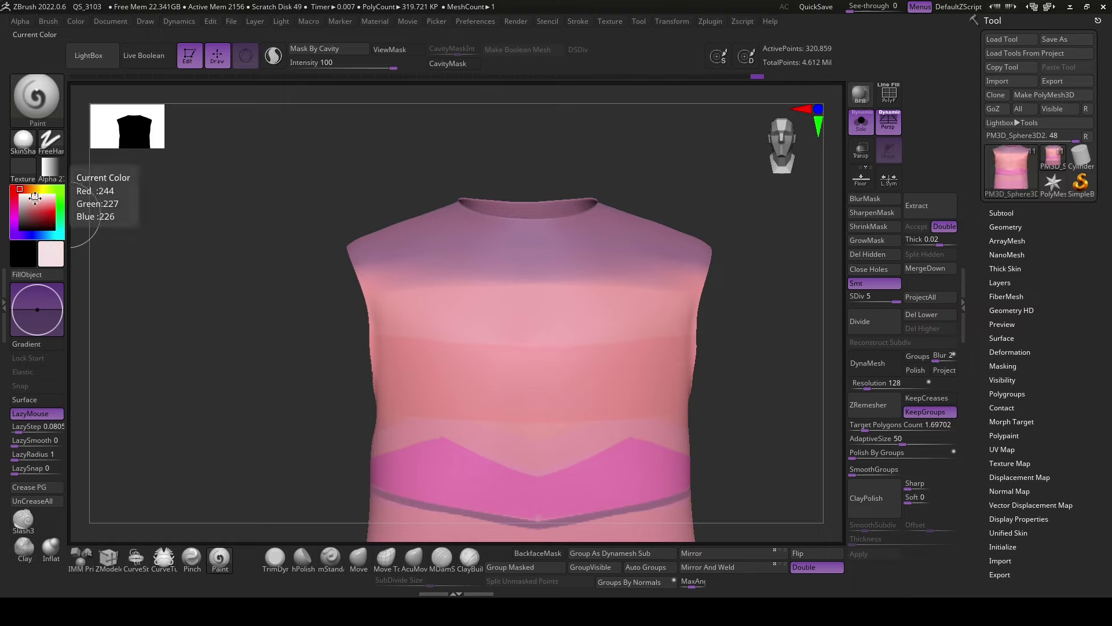
pyautogui.press('space')
pyautogui.keyDown('alt'); pyautogui.moveTo(763, 417); pyautogui.dragTo(729, 364); pyautogui.keyUp('alt')
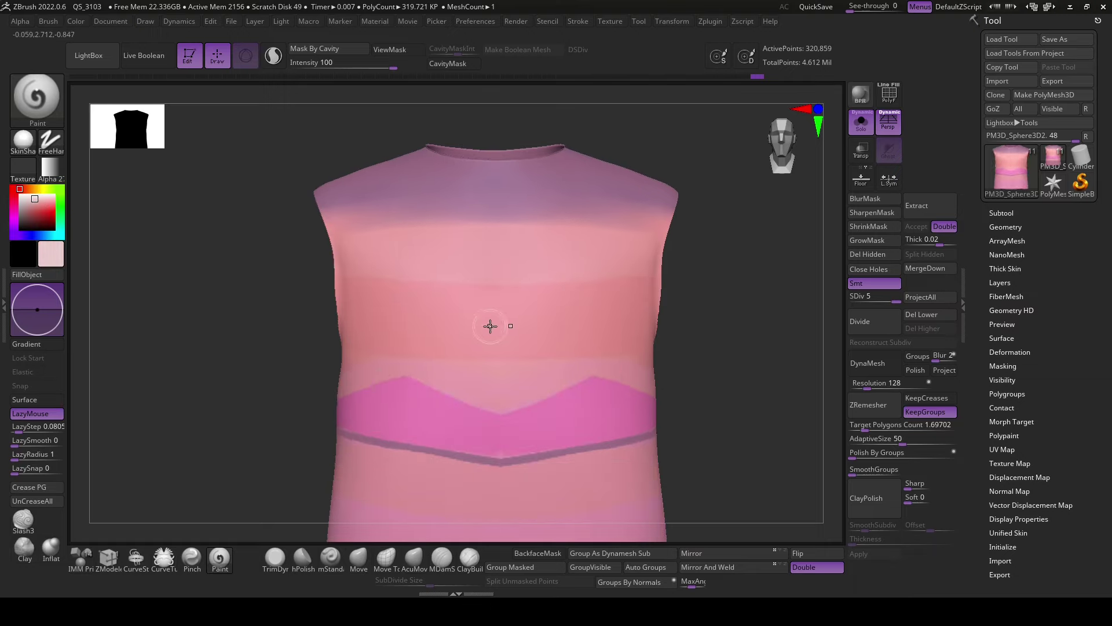
pyautogui.press('space')
pyautogui.moveTo(482, 319); pyautogui.dragTo(522, 319)
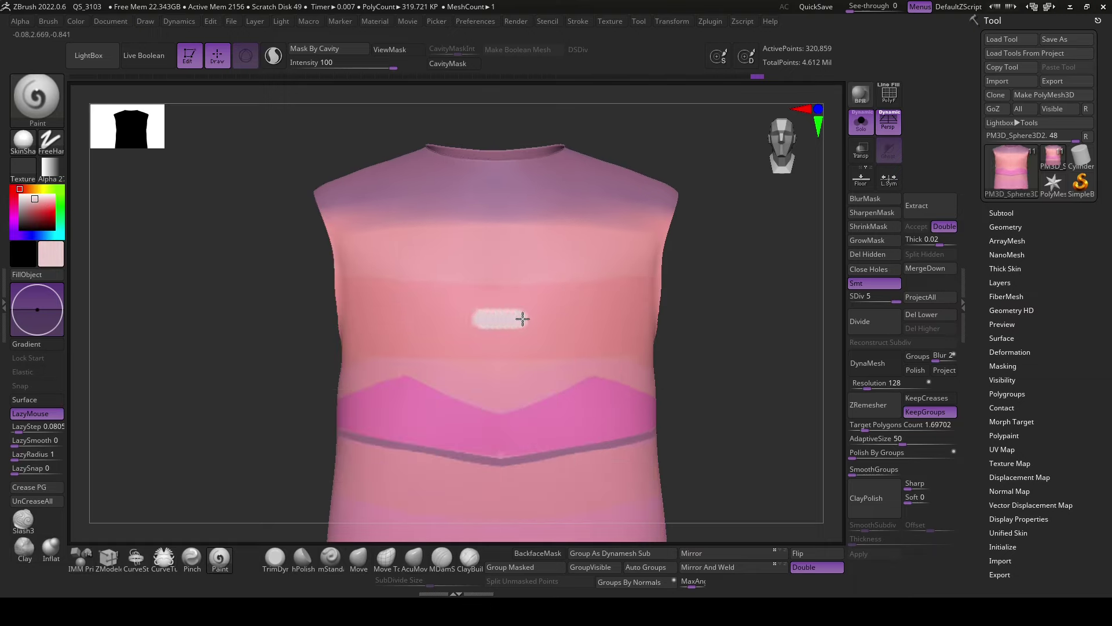
pyautogui.keyDown('ctrl'); pyautogui.keyDown('shift'); pyautogui.click(750, 396); pyautogui.keyUp('shift'); pyautogui.keyUp('ctrl')
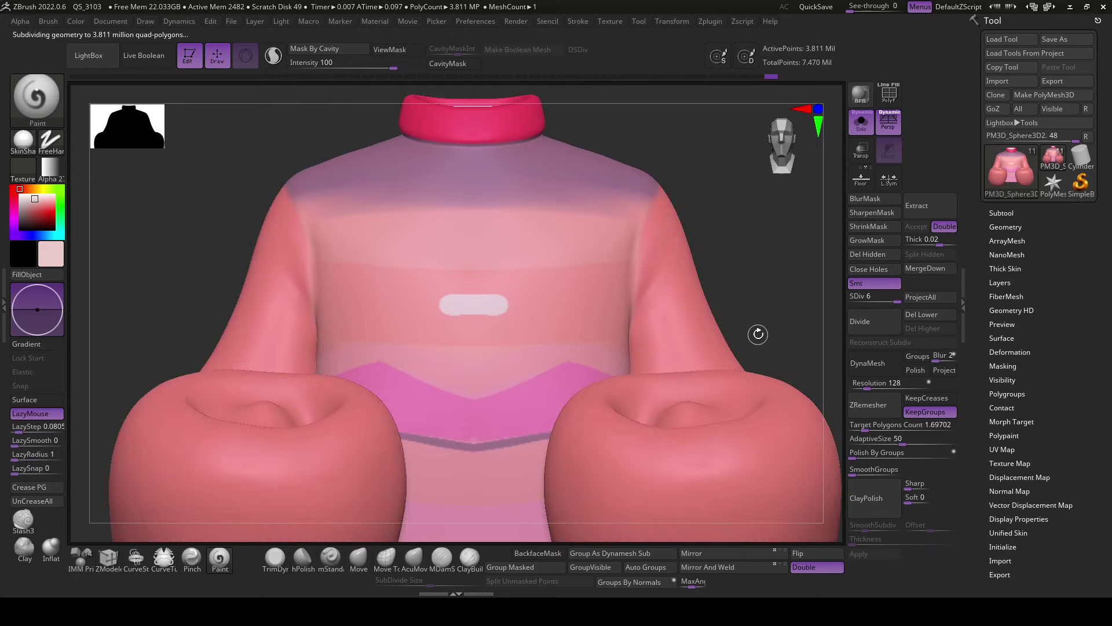
pyautogui.hotkey('ctrl', 'z')
pyautogui.hotkey('ctrl', 'z')
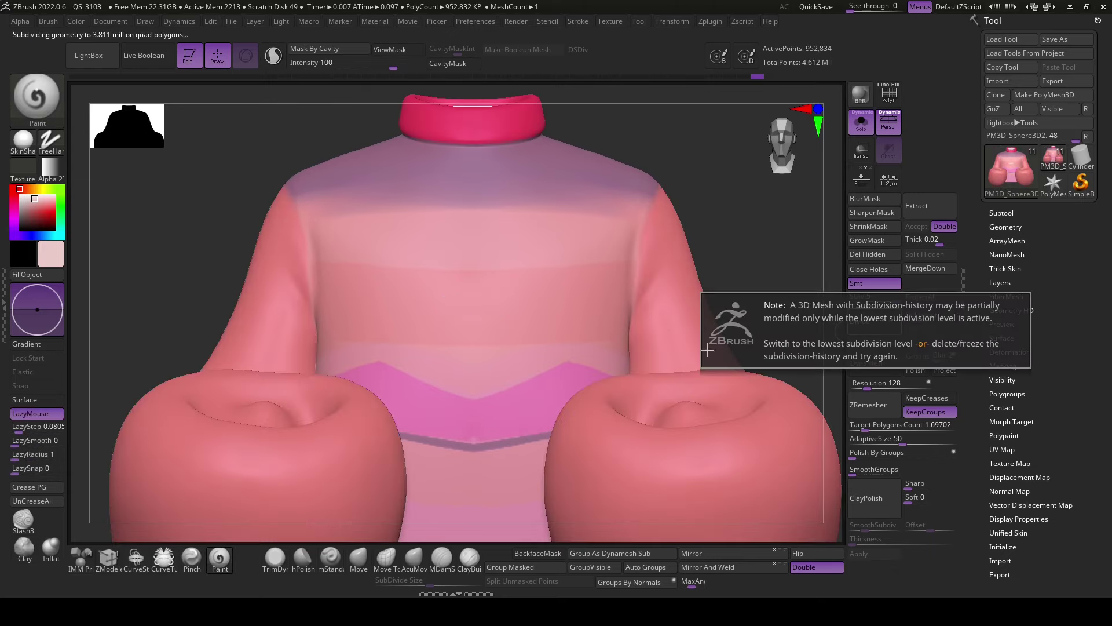
# - Paint a white bone at chest centre, hiding the arms to isolate the torso
pyautogui.moveTo(472, 304)
pyautogui.mouseDown()
pyautogui.moveTo(502, 303)
pyautogui.moveTo(457, 305)
pyautogui.moveTo(521, 305)
pyautogui.moveTo(515, 317)
pyautogui.mouseUp()
pyautogui.moveTo(748, 310); pyautogui.dragTo(743, 334)
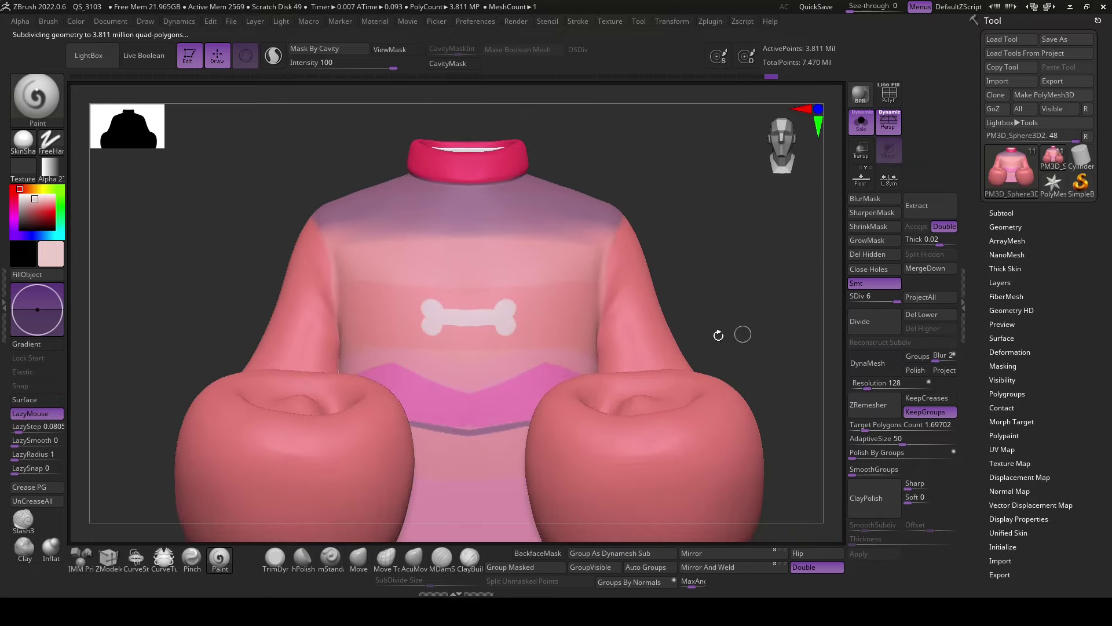
pyautogui.keyDown('ctrl'); pyautogui.keyDown('shift'); pyautogui.click(633, 348); pyautogui.keyUp('shift'); pyautogui.keyUp('ctrl')
pyautogui.hotkey('ctrl', 'z')
pyautogui.hotkey('ctrl', 'z')
pyautogui.hotkey('ctrl', 'z')
pyautogui.hotkey('ctrl', 'z')
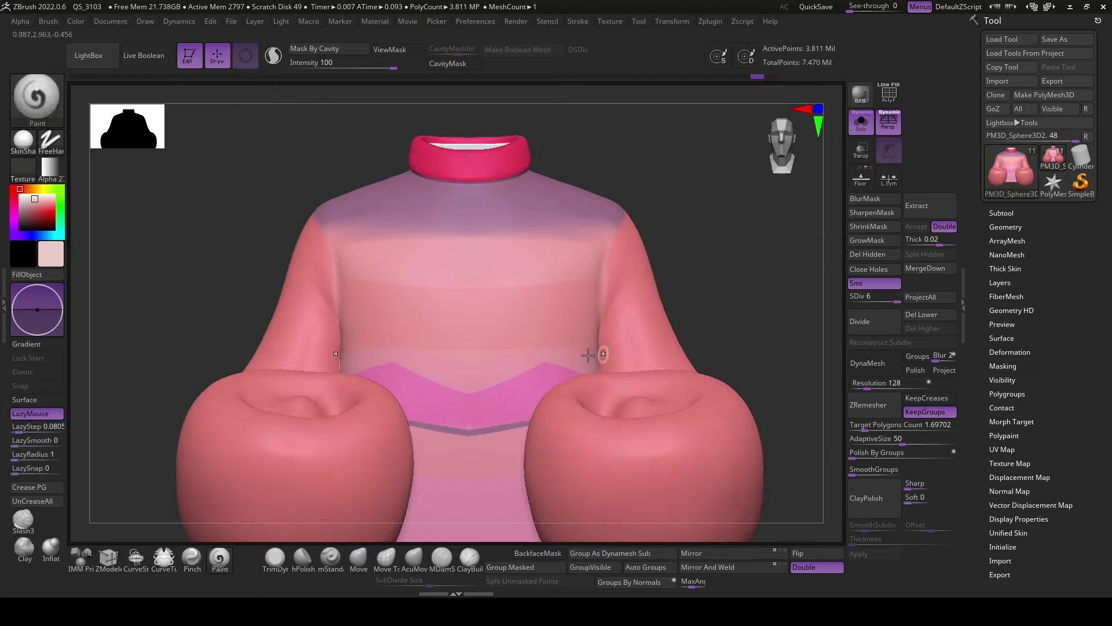
pyautogui.keyDown('ctrl'); pyautogui.keyDown('shift'); pyautogui.click(588, 354); pyautogui.keyUp('shift'); pyautogui.keyUp('ctrl')
pyautogui.press('space')
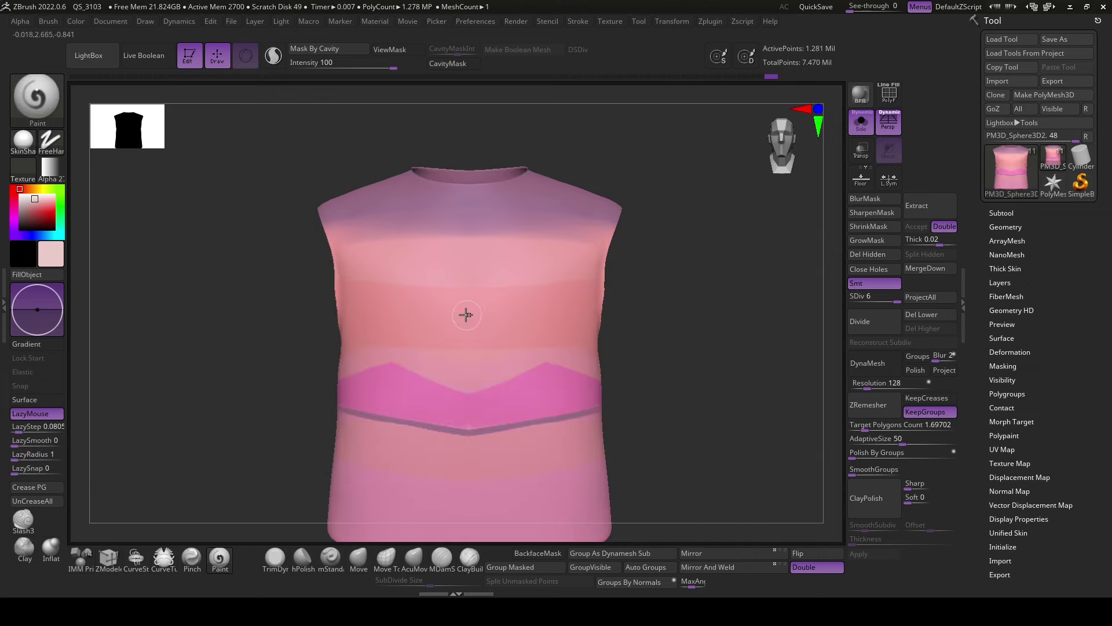
pyautogui.moveTo(467, 314)
pyautogui.mouseDown()
pyautogui.moveTo(494, 308)
pyautogui.moveTo(496, 325)
pyautogui.moveTo(526, 322)
pyautogui.mouseUp()
pyautogui.hotkey('ctrl', 'z')
pyautogui.hotkey('ctrl', 'z')
# - Add white bones on either side of the centre bone, filling out the left one
pyautogui.moveTo(667, 348); pyautogui.dragTo(677, 350)
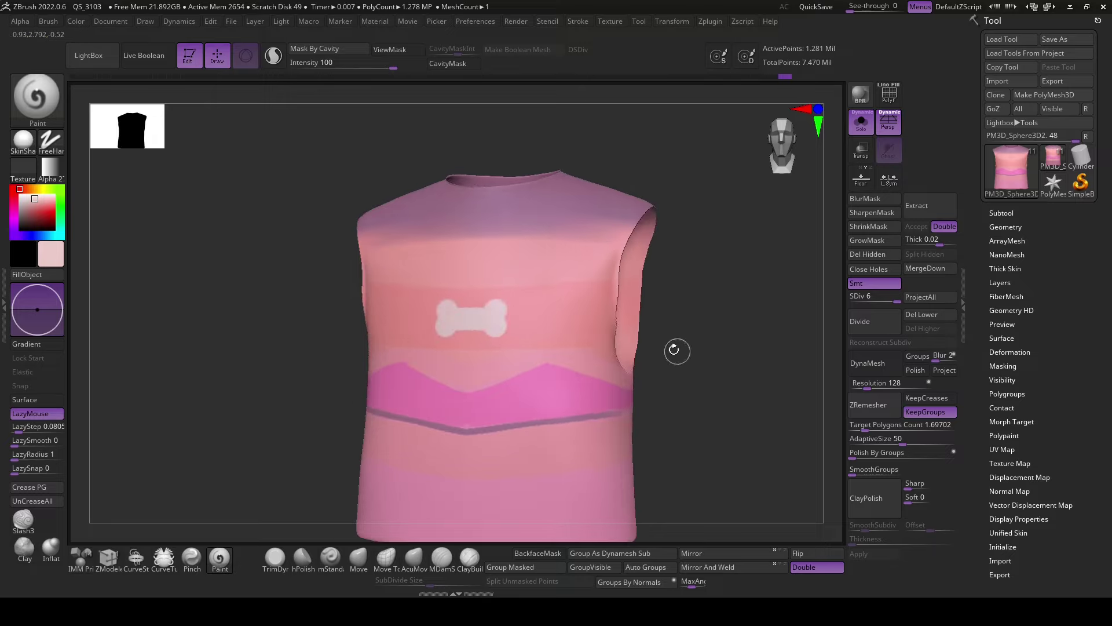
pyautogui.moveTo(578, 316)
pyautogui.mouseDown()
pyautogui.moveTo(539, 303)
pyautogui.moveTo(539, 325)
pyautogui.moveTo(590, 308)
pyautogui.mouseUp()
pyautogui.hotkey('ctrl', 'z')
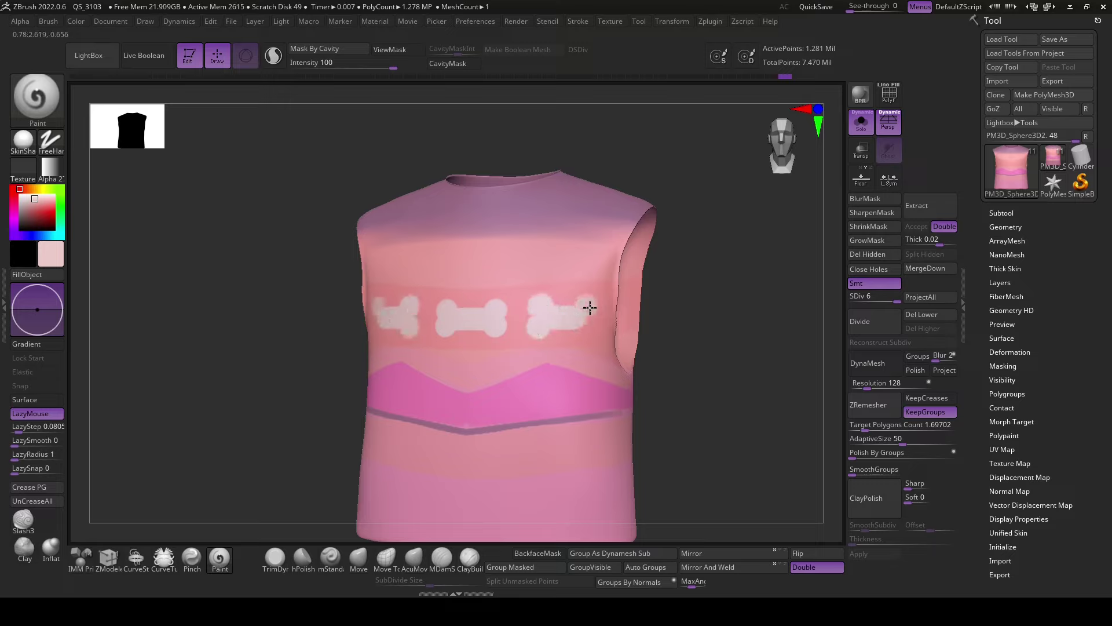
pyautogui.moveTo(713, 367)
pyautogui.mouseDown()
pyautogui.moveTo(713, 390)
pyautogui.moveTo(655, 419)
pyautogui.moveTo(489, 416)
pyautogui.moveTo(585, 310)
pyautogui.moveTo(572, 315)
pyautogui.moveTo(556, 301)
pyautogui.moveTo(558, 323)
pyautogui.mouseUp()
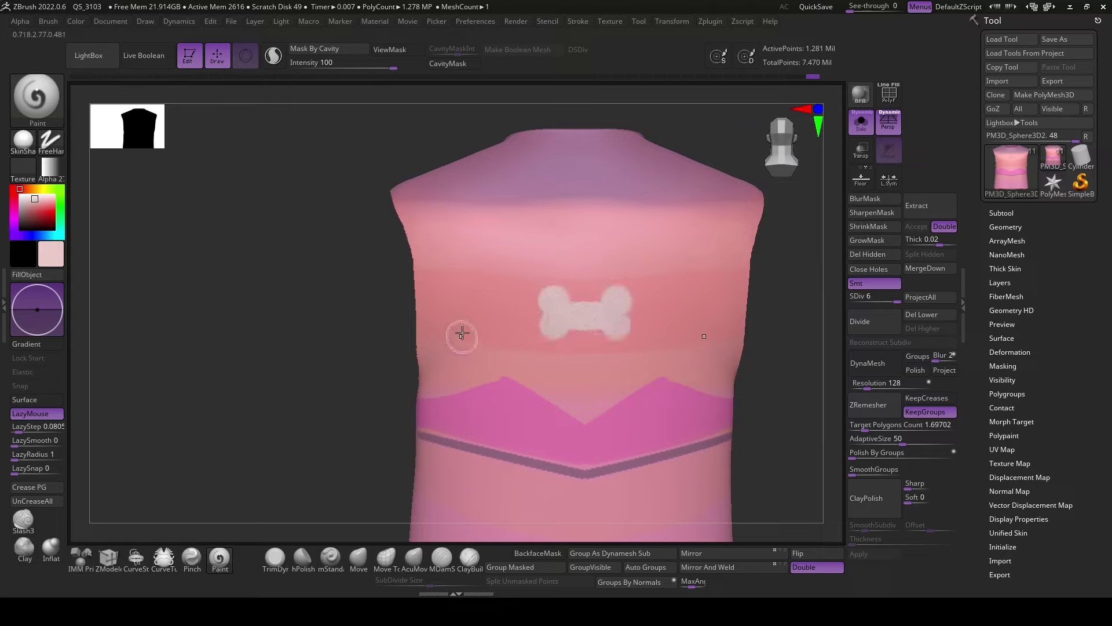
pyautogui.moveTo(486, 311)
pyautogui.mouseDown()
pyautogui.moveTo(447, 308)
pyautogui.moveTo(499, 299)
pyautogui.moveTo(489, 323)
pyautogui.moveTo(437, 295)
pyautogui.moveTo(420, 344)
pyautogui.mouseUp()
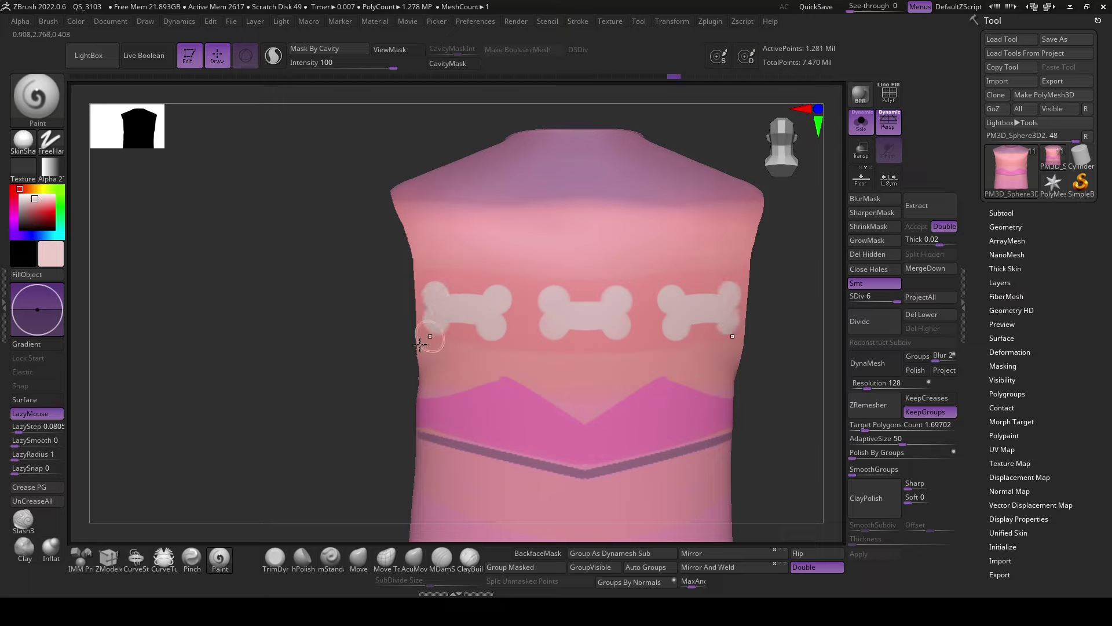
pyautogui.keyDown('alt'); pyautogui.moveTo(421, 344); pyautogui.dragTo(403, 367, button='right'); pyautogui.keyUp('alt')
pyautogui.press('c')
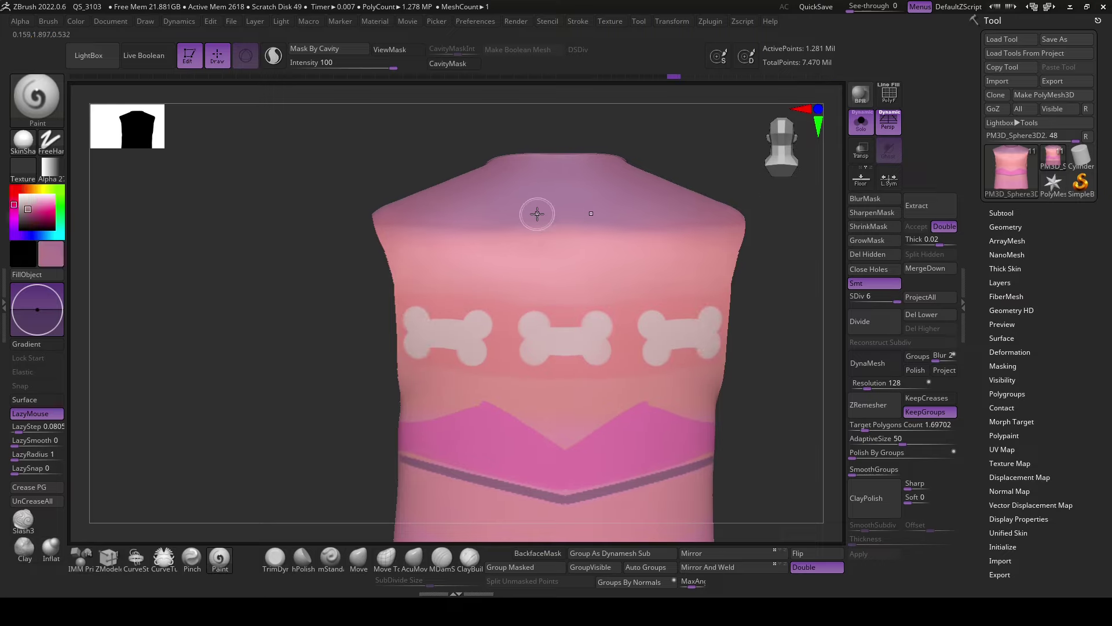
# - Raise LazySmooth and LazyRadius and paint a pointed zigzag edge below the neckline
pyautogui.press('c')
pyautogui.press('space')
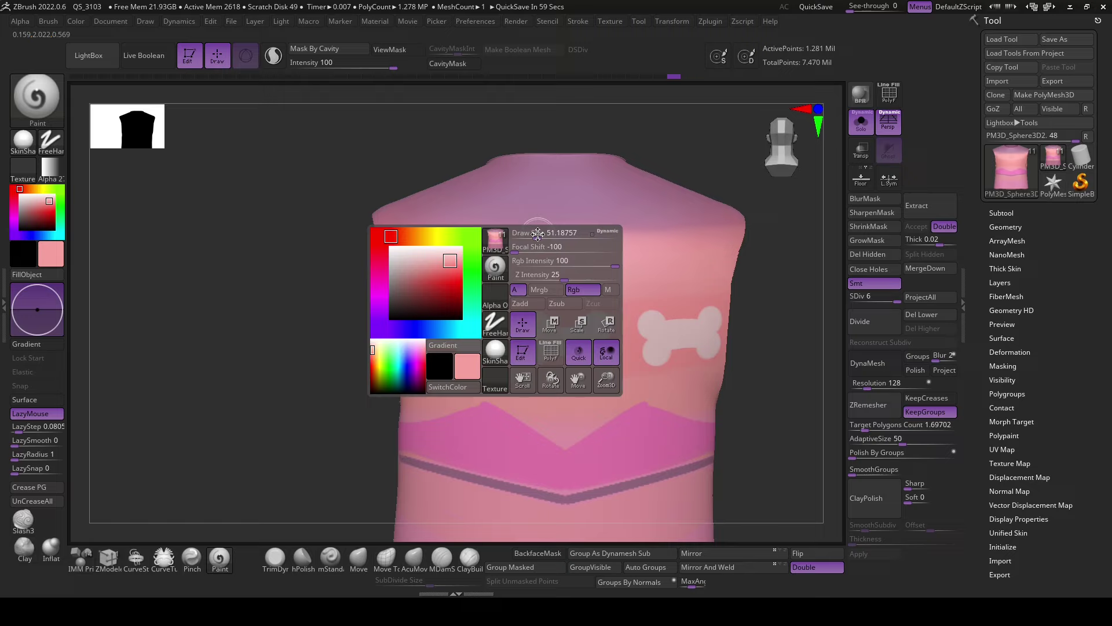
pyautogui.moveTo(18, 442)
pyautogui.mouseDown()
pyautogui.moveTo(32, 442)
pyautogui.moveTo(25, 461)
pyautogui.mouseUp()
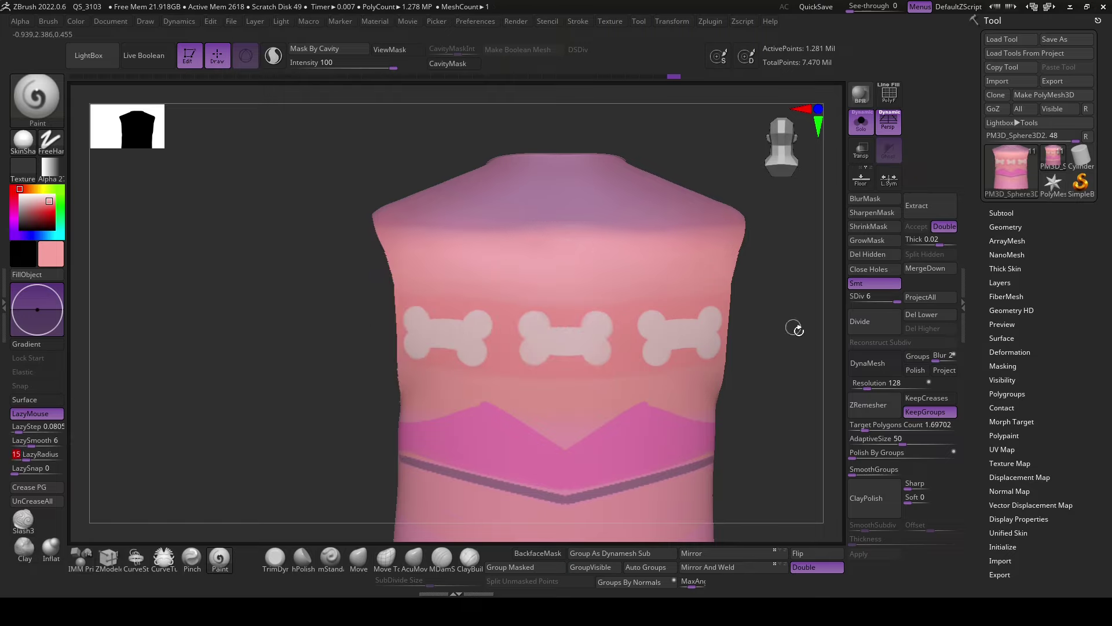
pyautogui.keyDown('alt'); pyautogui.moveTo(794, 328); pyautogui.dragTo(751, 348); pyautogui.keyUp('alt')
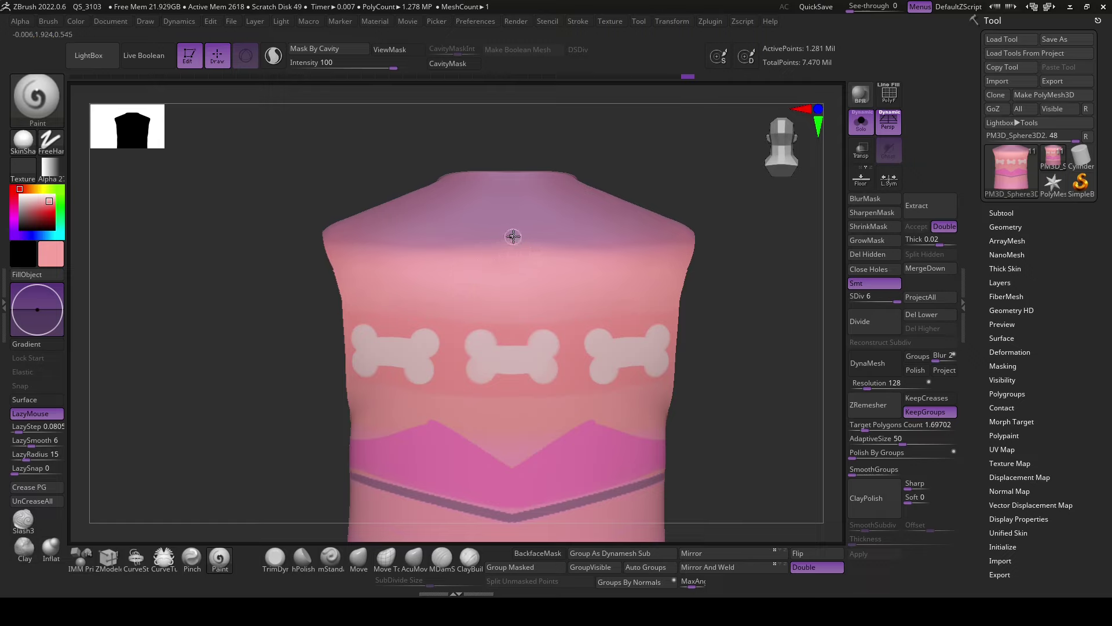
pyautogui.moveTo(497, 249)
pyautogui.mouseDown()
pyautogui.moveTo(488, 262)
pyautogui.moveTo(448, 237)
pyautogui.moveTo(425, 263)
pyautogui.moveTo(404, 239)
pyautogui.moveTo(364, 265)
pyautogui.mouseUp()
# - Undo the zigzag attempt and resample the vest's mauve colour to retry the scallop
pyautogui.hotkey('ctrl', 'z')
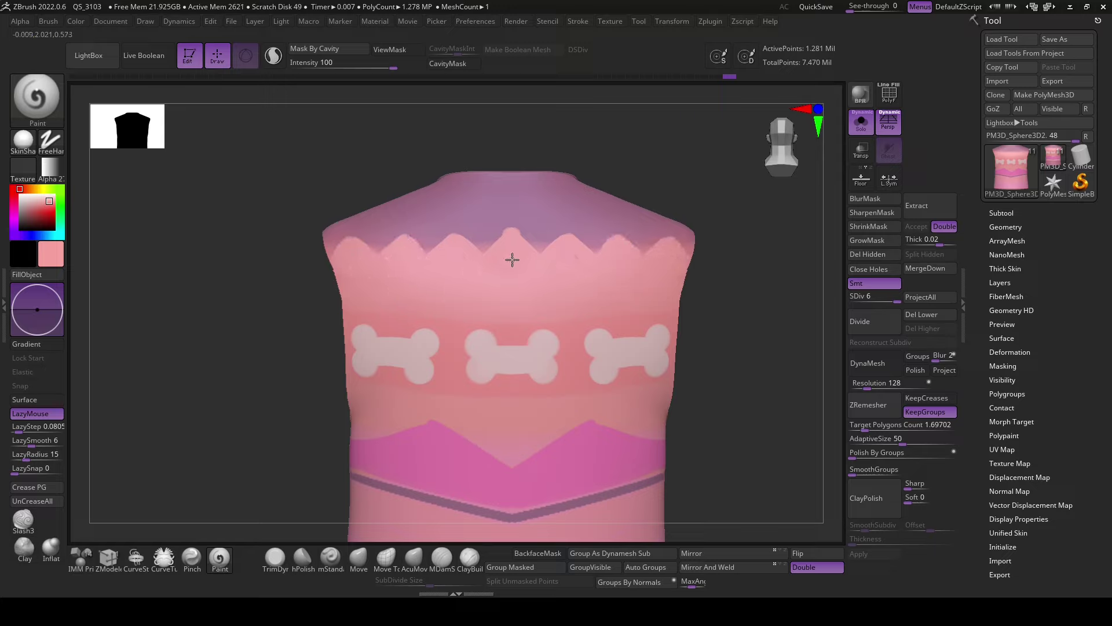
pyautogui.press('c')
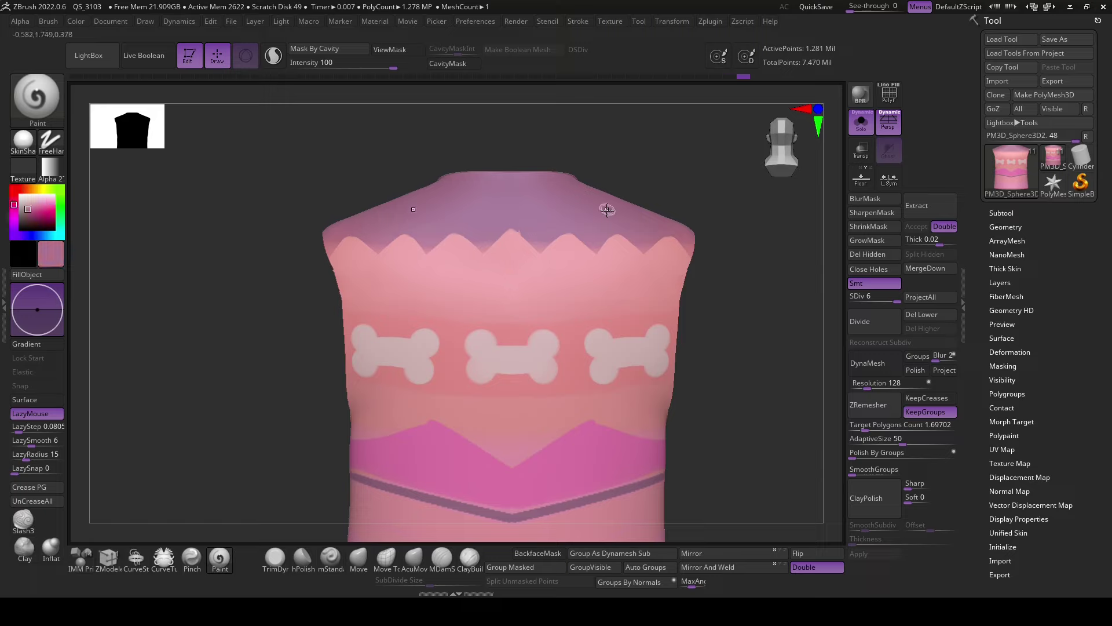
pyautogui.press('space')
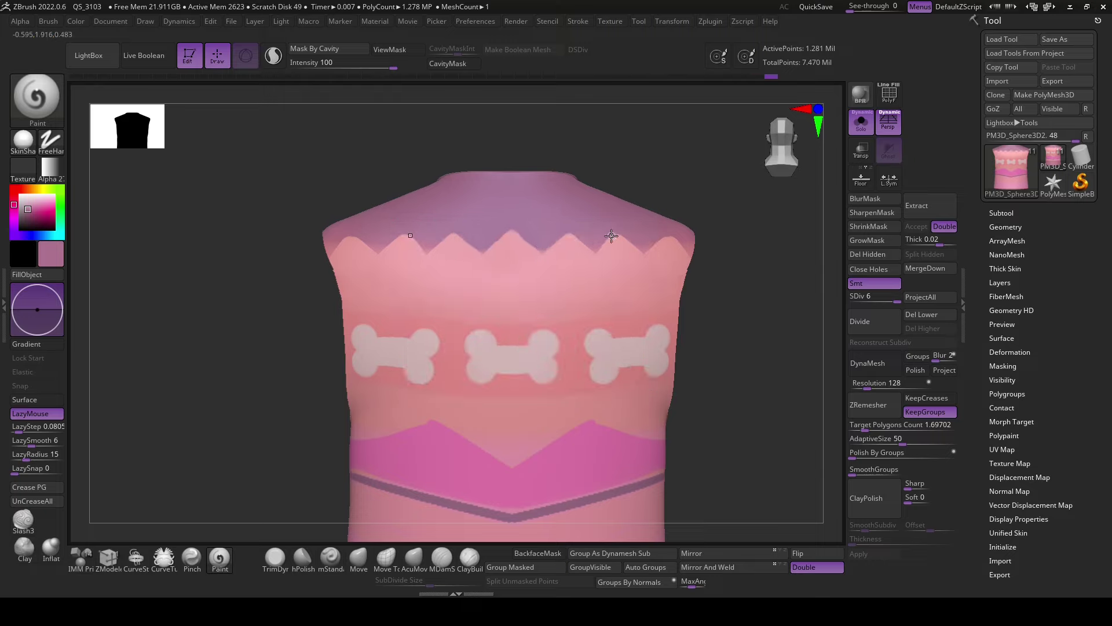
pyautogui.keyDown('alt'); pyautogui.moveTo(654, 232); pyautogui.dragTo(534, 264, button='right'); pyautogui.keyUp('alt')
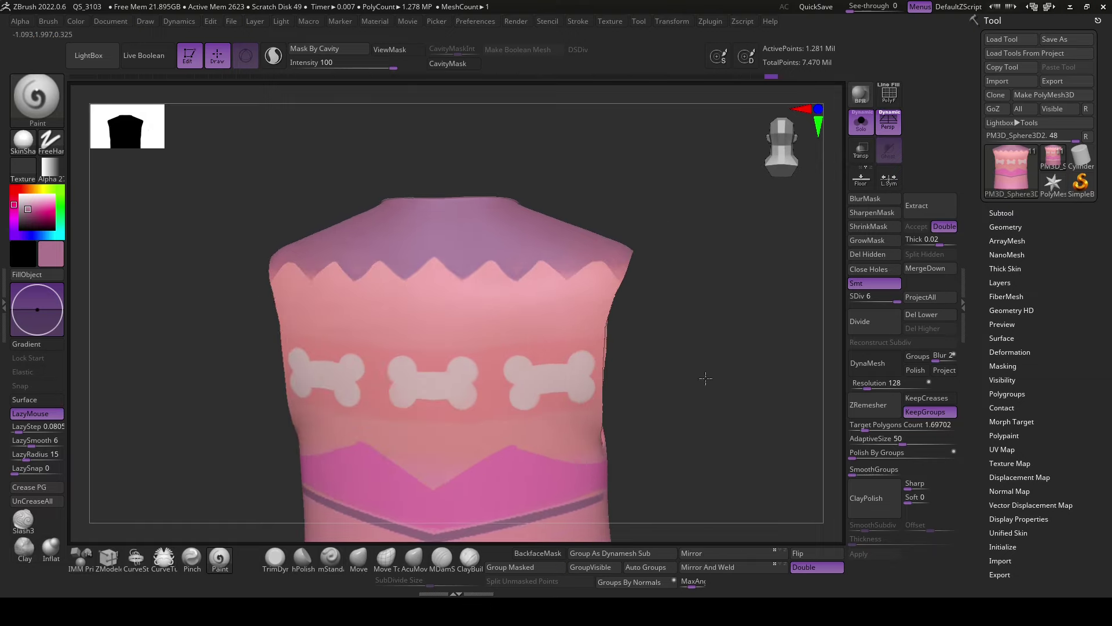
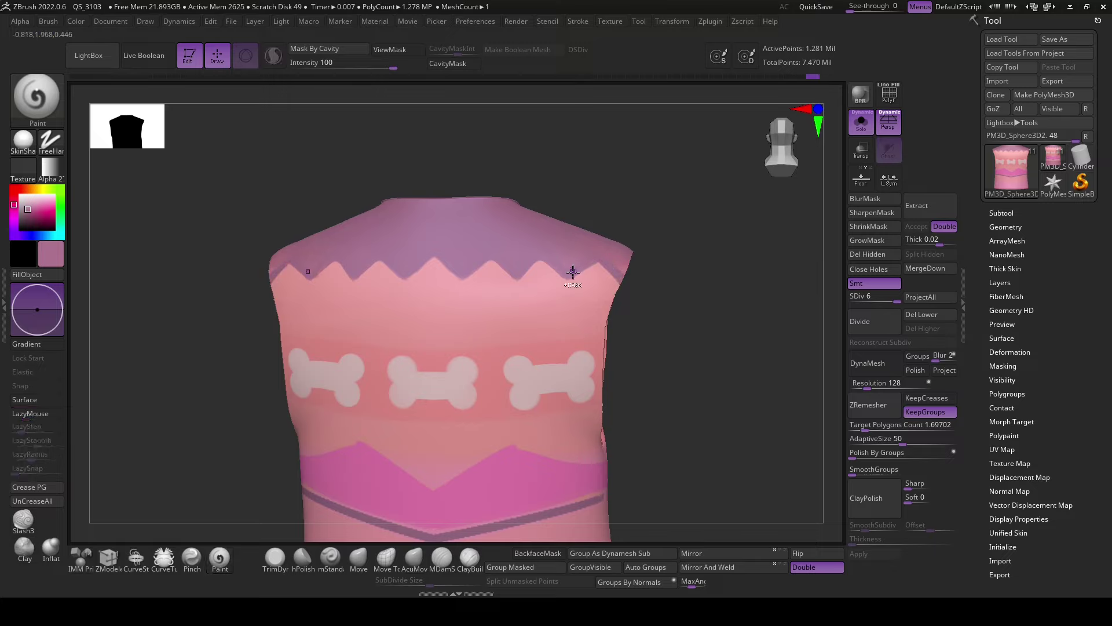
# - Sample the sweater's pink as the paint colour and turn the sweater to face front
pyautogui.moveTo(61, 441); pyautogui.dragTo(12, 442)
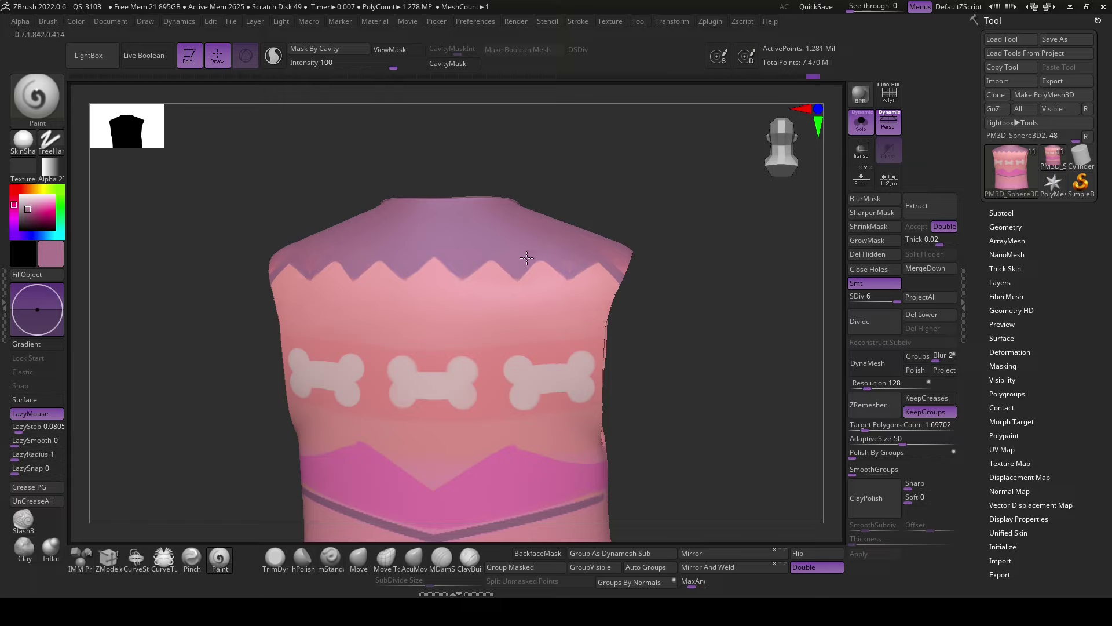
pyautogui.press('space')
pyautogui.moveTo(688, 372); pyautogui.dragTo(493, 283)
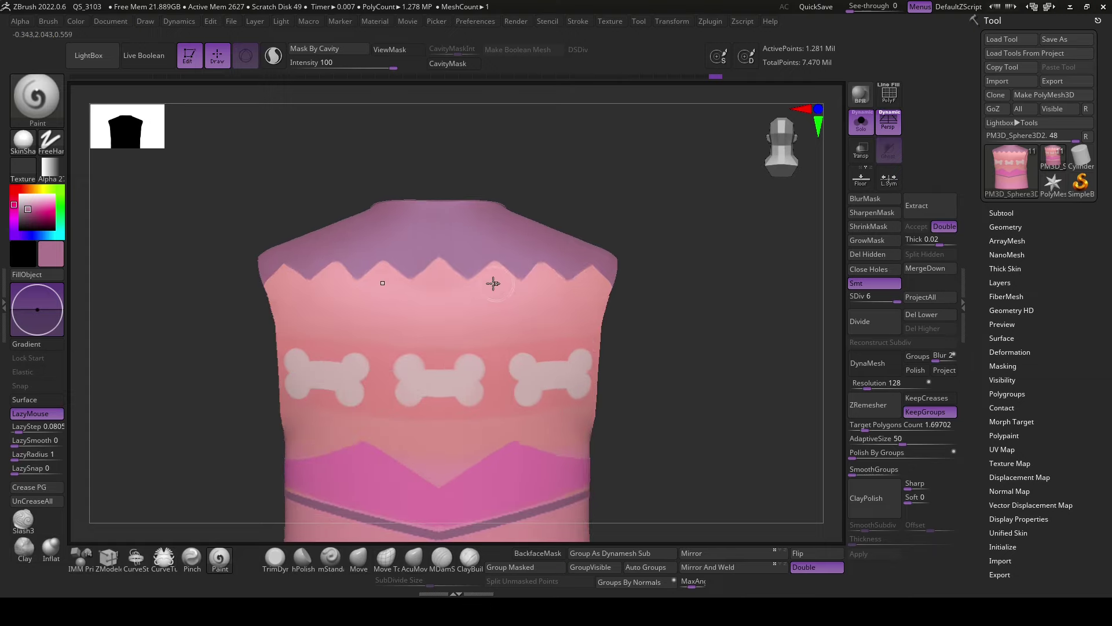
pyautogui.press('c')
pyautogui.moveTo(492, 280); pyautogui.dragTo(723, 383, button='right')
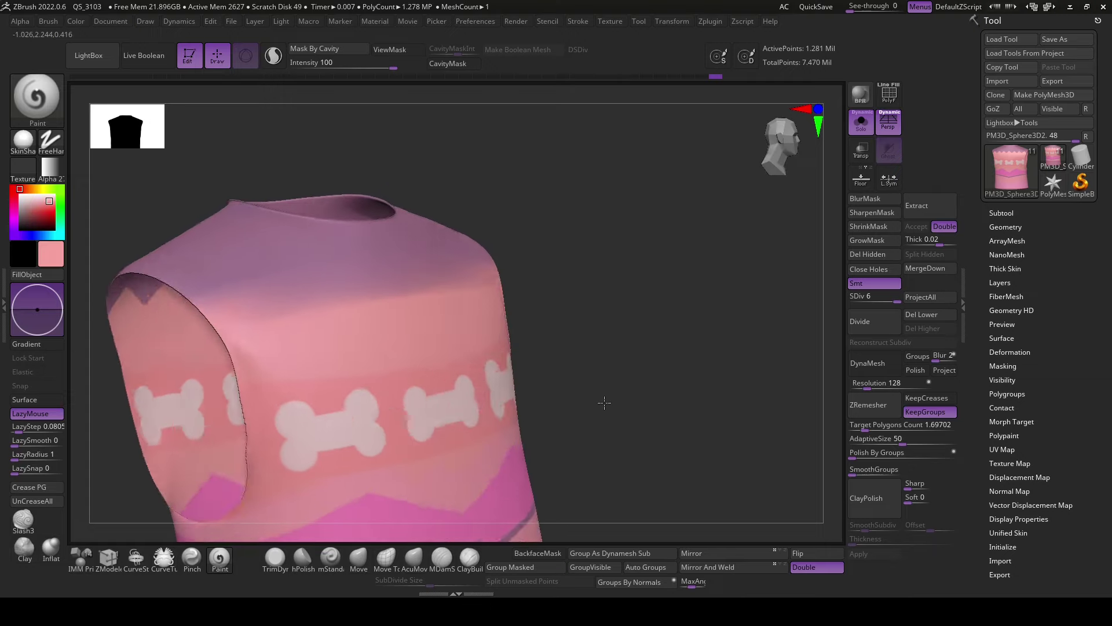
# - With LazySmooth 5 and LazyRadius 34, paint a three-peak pink zigzag below the collar
pyautogui.click(35, 441)
pyautogui.write('521')
pyautogui.press('Return')
pyautogui.write('34')
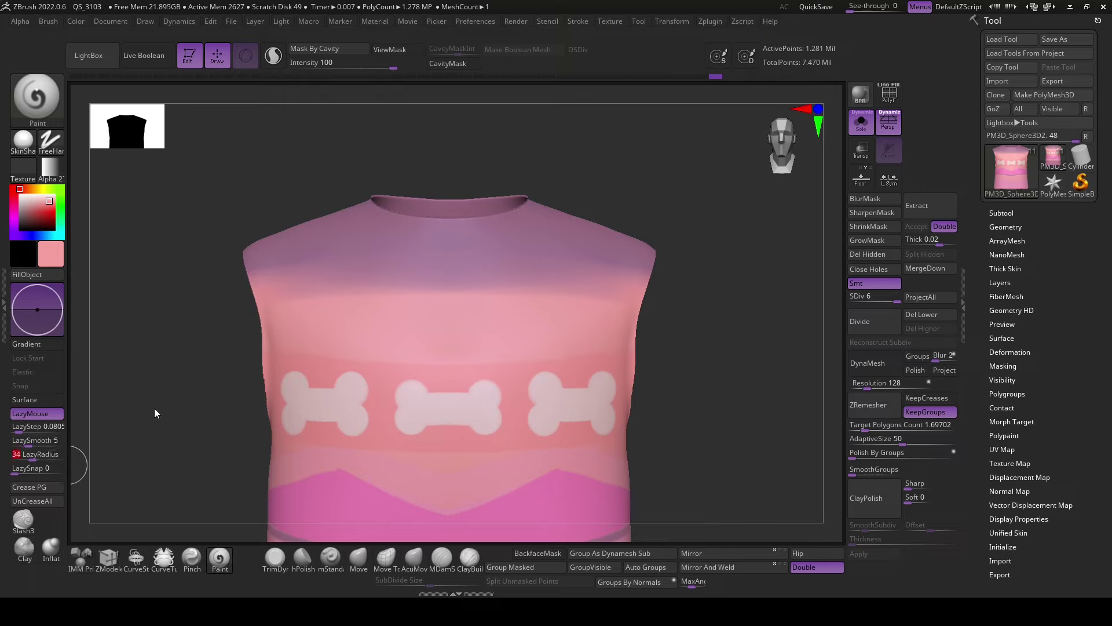
pyautogui.press('Return')
pyautogui.press('space')
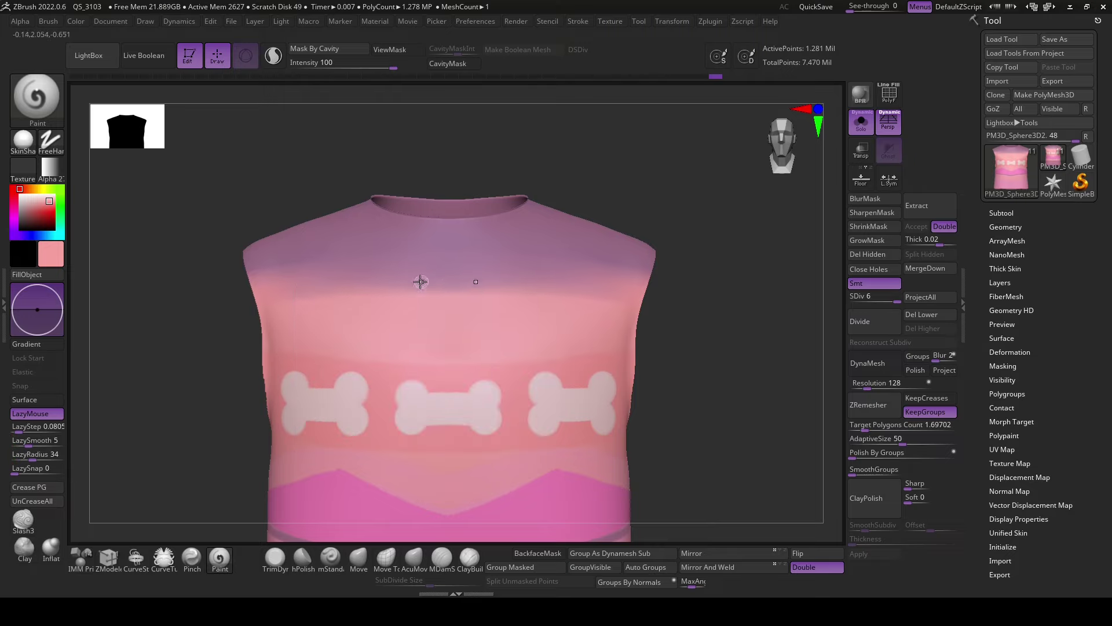
pyautogui.moveTo(435, 262)
pyautogui.mouseDown()
pyautogui.moveTo(464, 255)
pyautogui.moveTo(455, 251)
pyautogui.mouseUp()
pyautogui.hotkey('ctrl', 'z')
pyautogui.moveTo(486, 292)
pyautogui.mouseDown()
pyautogui.moveTo(556, 291)
pyautogui.moveTo(658, 253)
pyautogui.mouseUp()
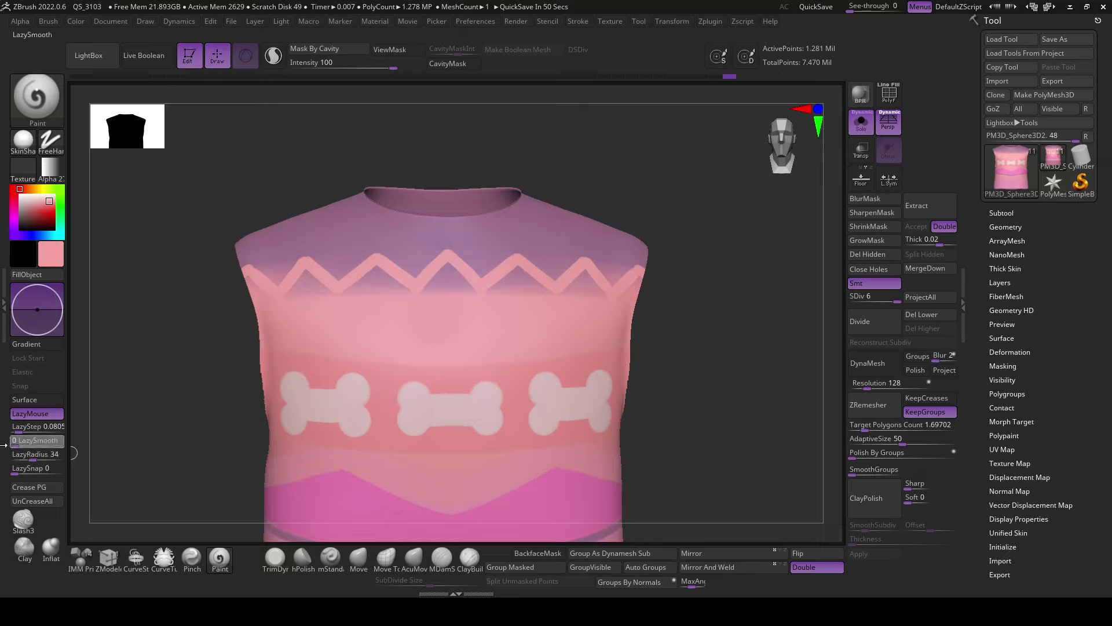
# - With LazySmooth 0 and LazyRadius 1, fill pink under the central zigzag peak
pyautogui.moveTo(28, 441); pyautogui.dragTo(10, 440)
pyautogui.moveTo(33, 455); pyautogui.dragTo(10, 454)
pyautogui.moveTo(503, 283)
pyautogui.mouseDown()
pyautogui.moveTo(516, 273)
pyautogui.moveTo(579, 303)
pyautogui.mouseUp()
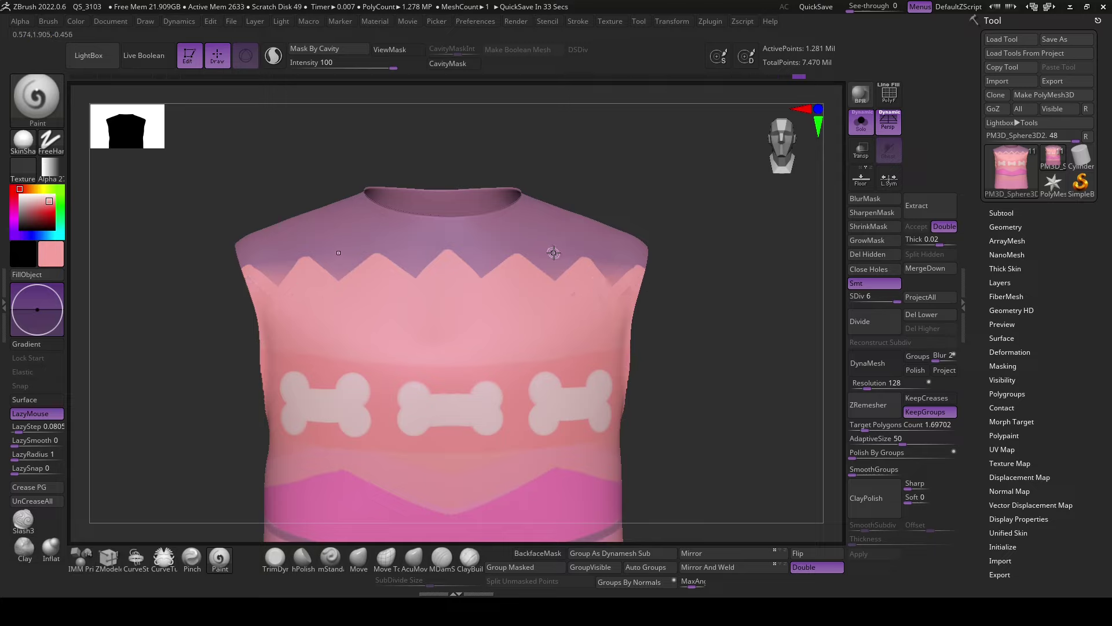
pyautogui.press('c')
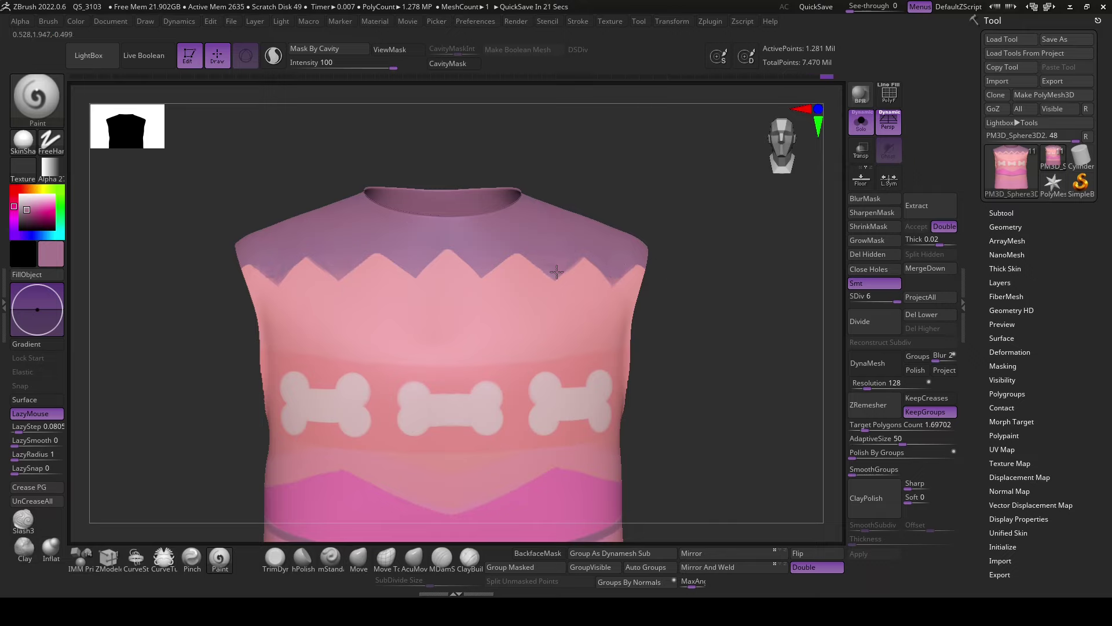
pyautogui.press('c')
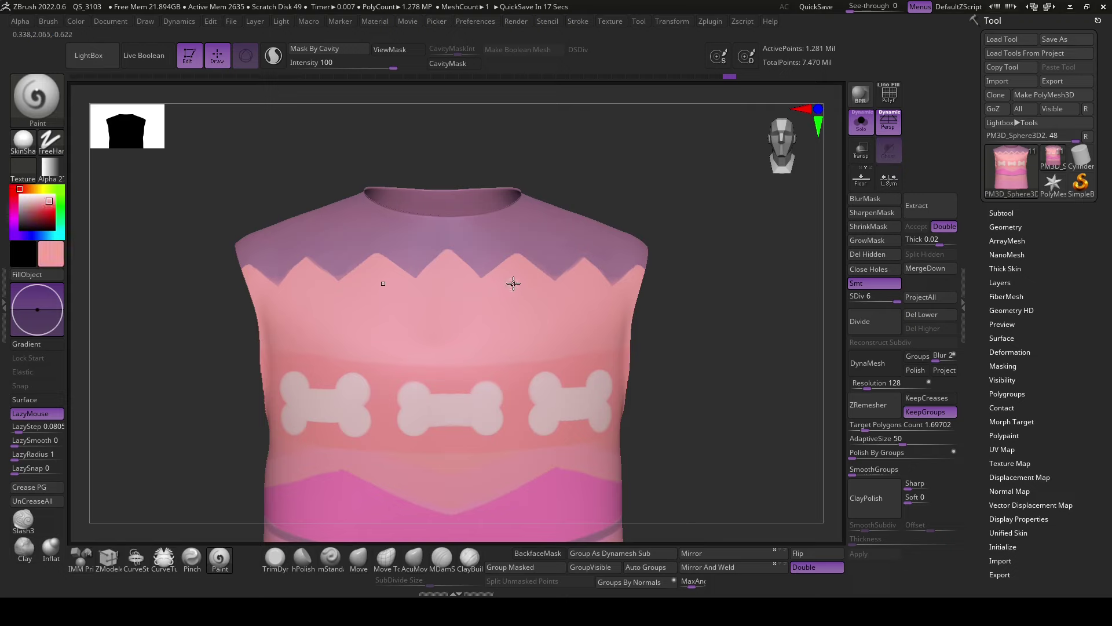
# - Check the brush settings and reframe the whole sweater front with F
pyautogui.press('space')
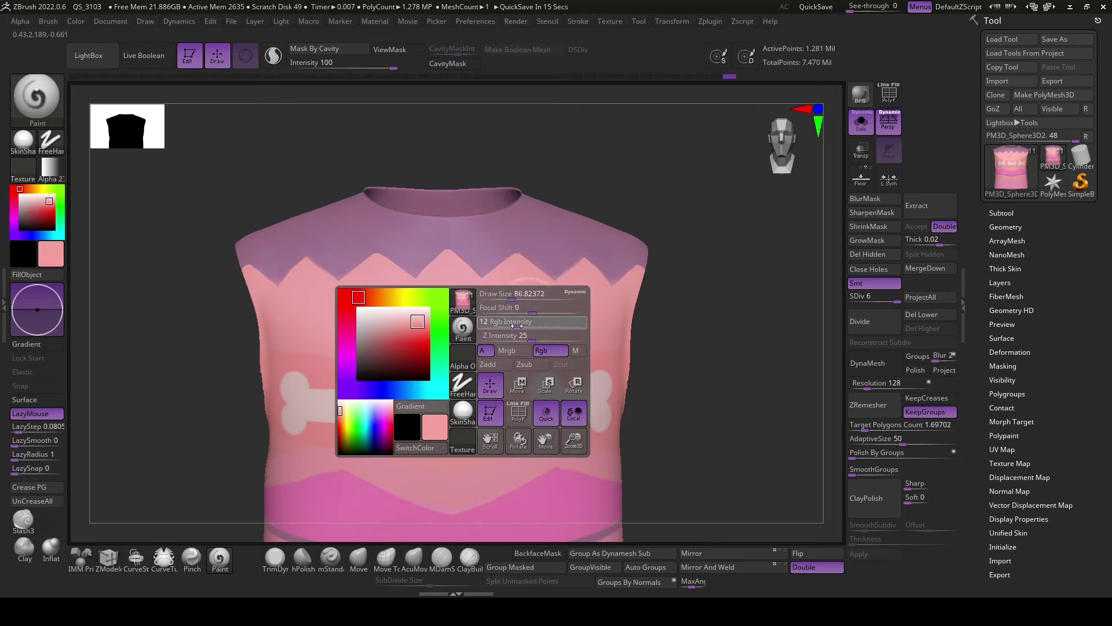
pyautogui.press('space')
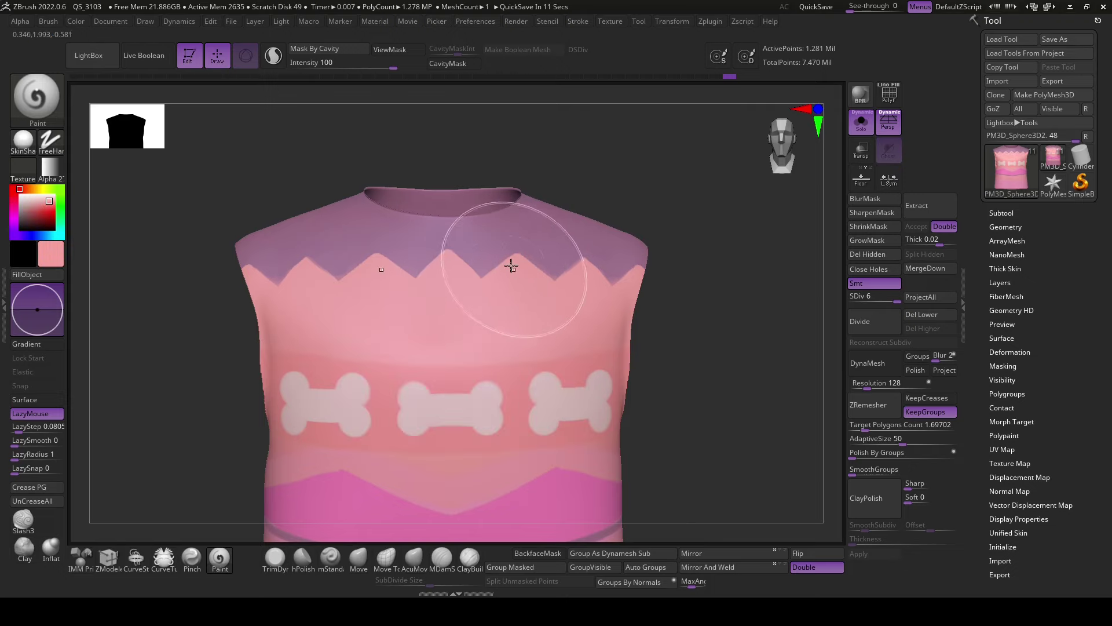
pyautogui.press('space')
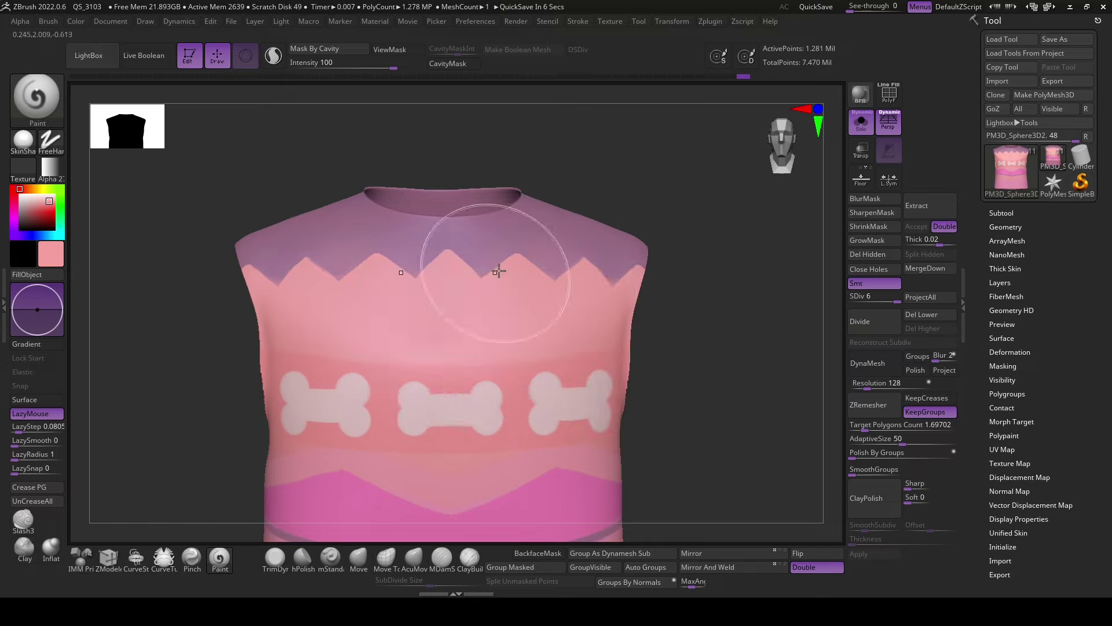
pyautogui.moveTo(625, 291); pyautogui.dragTo(687, 266, button='right')
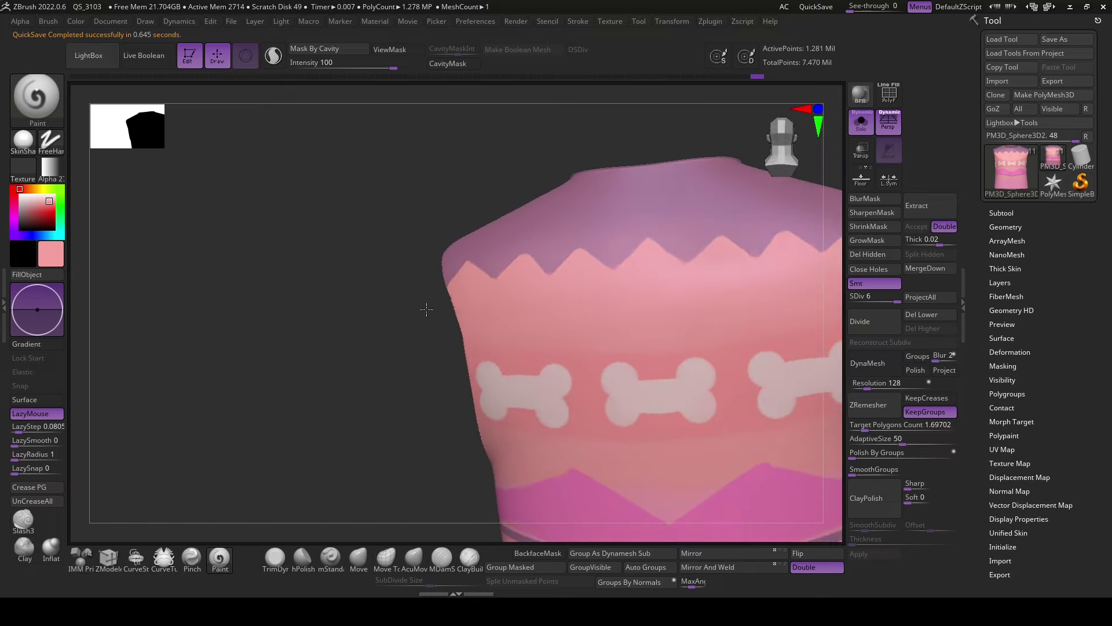
pyautogui.moveTo(402, 325); pyautogui.dragTo(456, 283)
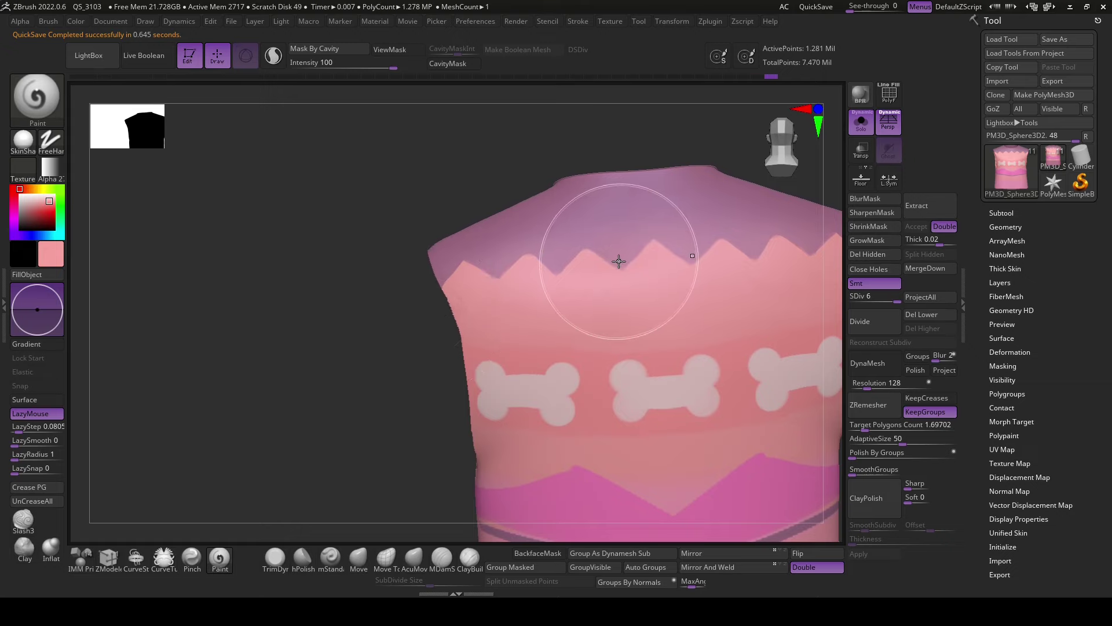
pyautogui.keyDown('shift'); pyautogui.moveTo(372, 390); pyautogui.dragTo(496, 371); pyautogui.keyUp('shift')
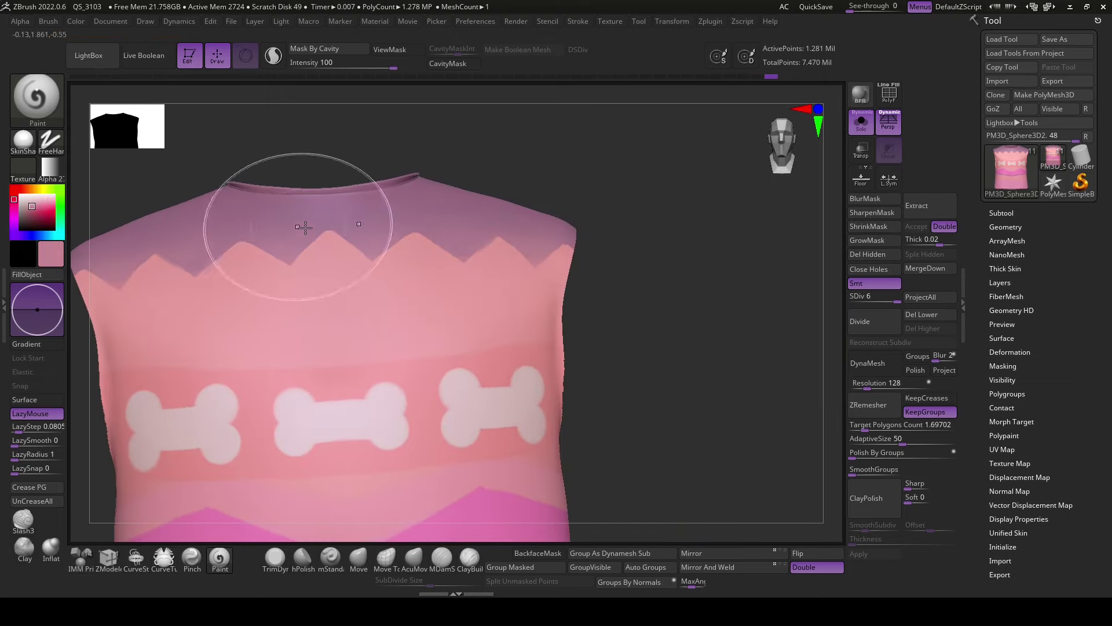
pyautogui.press('f')
pyautogui.moveTo(684, 429); pyautogui.dragTo(669, 434)
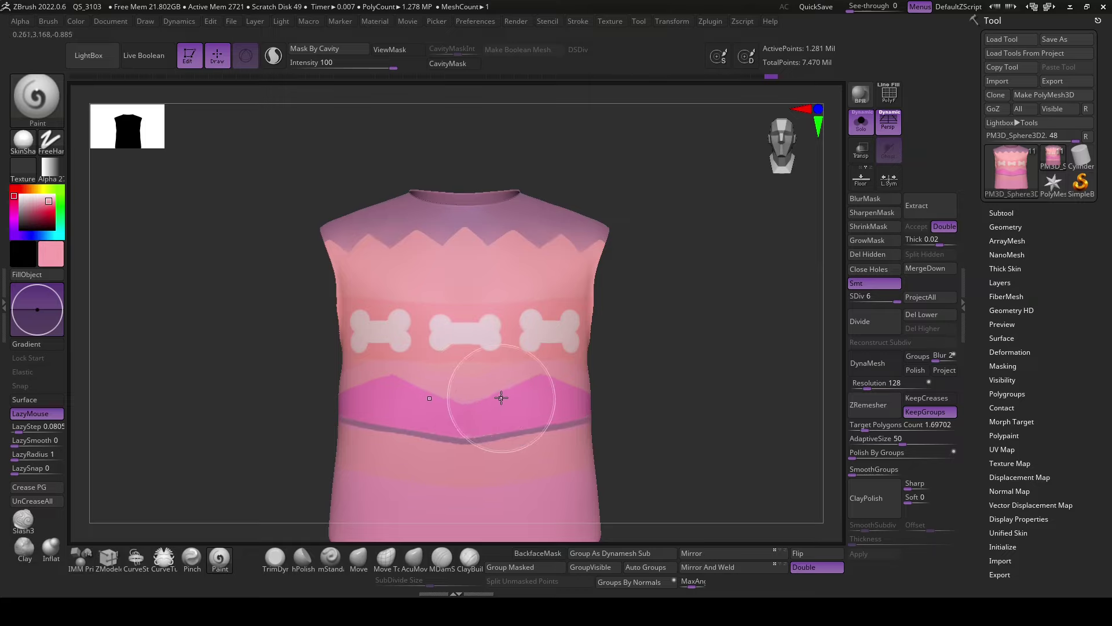
# - Make the brush smaller and sample a deeper pink from the sweater front
pyautogui.press('space')
pyautogui.click(449, 388)
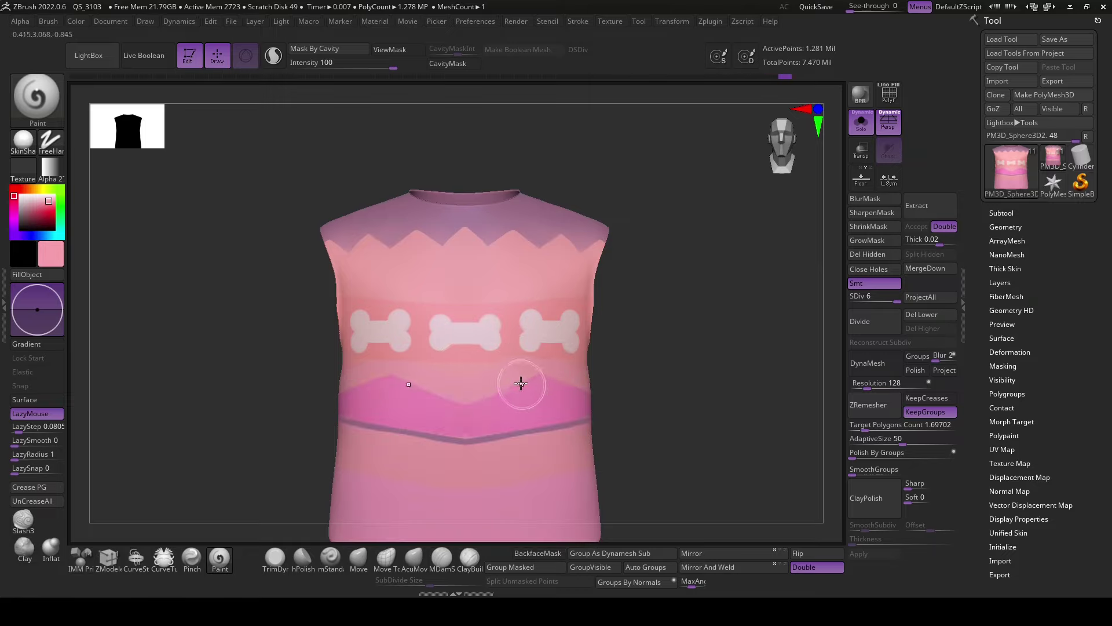
pyautogui.moveTo(521, 382)
pyautogui.mouseDown(button='right')
pyautogui.moveTo(472, 409)
pyautogui.moveTo(591, 422)
pyautogui.mouseUp(button='right')
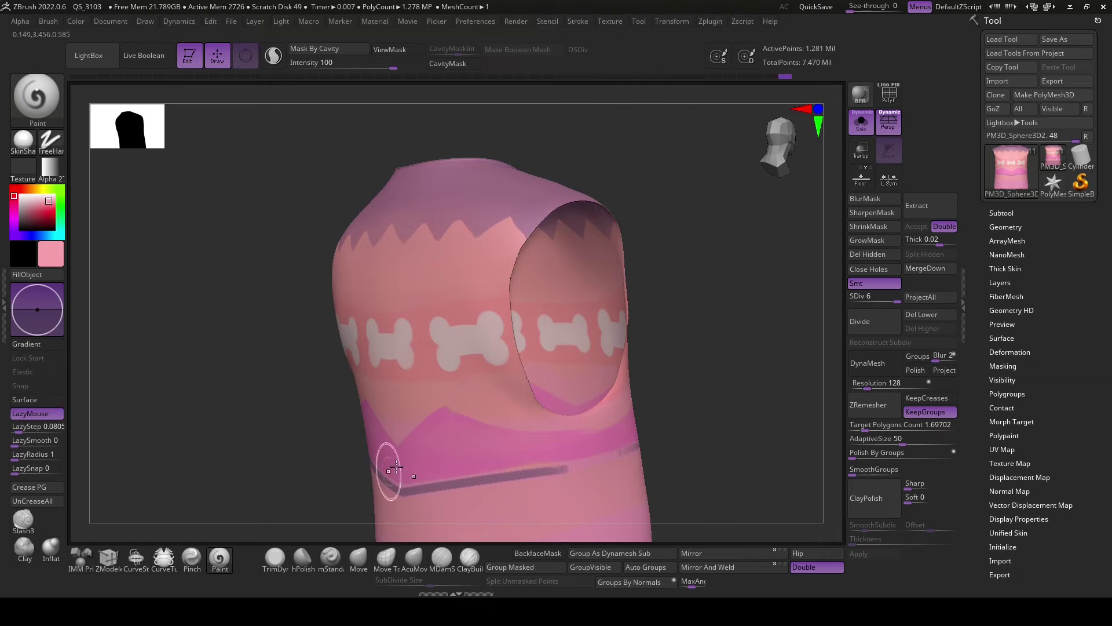
pyautogui.moveTo(395, 466)
pyautogui.mouseDown(button='right')
pyautogui.moveTo(707, 435)
pyautogui.moveTo(708, 330)
pyautogui.mouseUp(button='right')
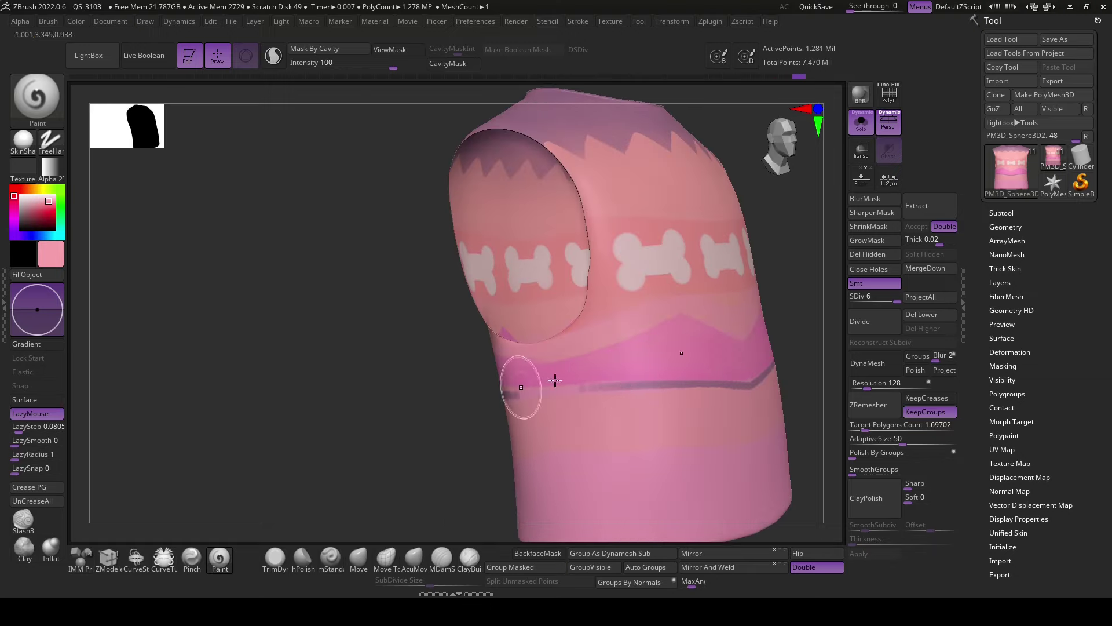
pyautogui.moveTo(521, 387)
pyautogui.mouseDown(button='right')
pyautogui.moveTo(442, 437)
pyautogui.moveTo(597, 348)
pyautogui.mouseUp(button='right')
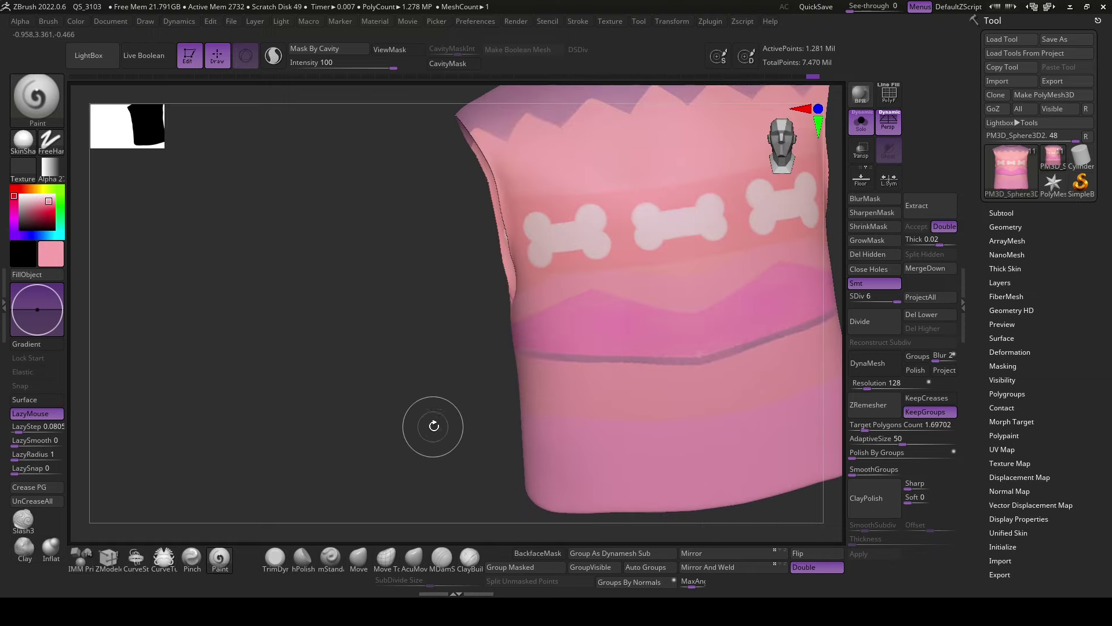
pyautogui.moveTo(434, 426); pyautogui.dragTo(653, 328, button='right')
pyautogui.press('c')
pyautogui.press('space')
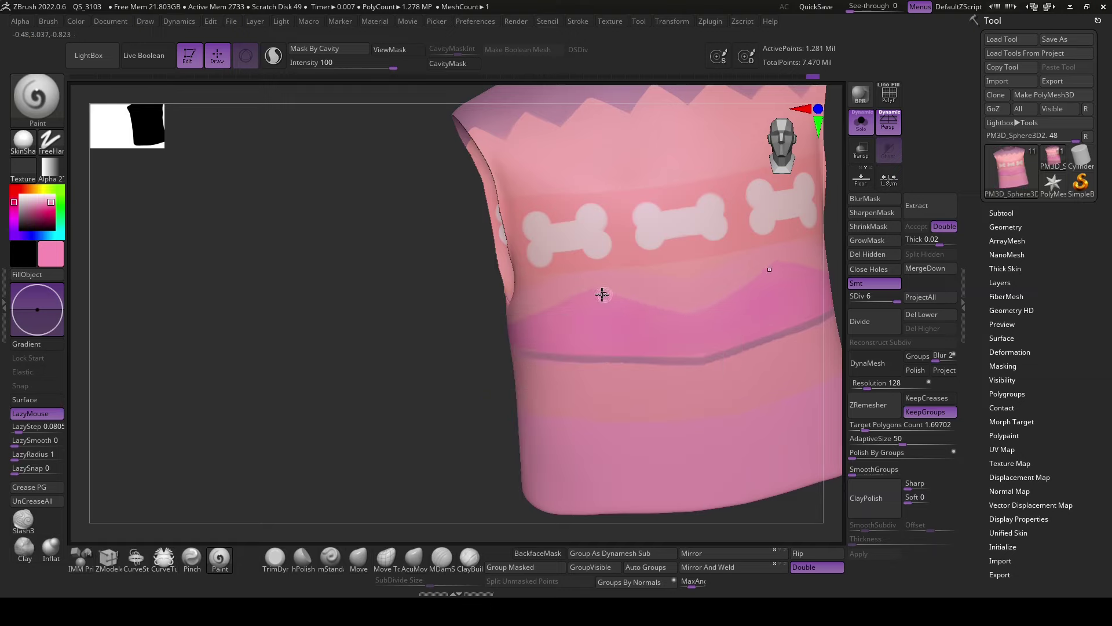
# - Set LazySmooth 6 and LazyRadius 21, checking the armhole side and front bone pattern
pyautogui.moveTo(12, 440); pyautogui.dragTo(23, 454)
pyautogui.moveTo(243, 405); pyautogui.dragTo(380, 417, button='right')
pyautogui.press('space')
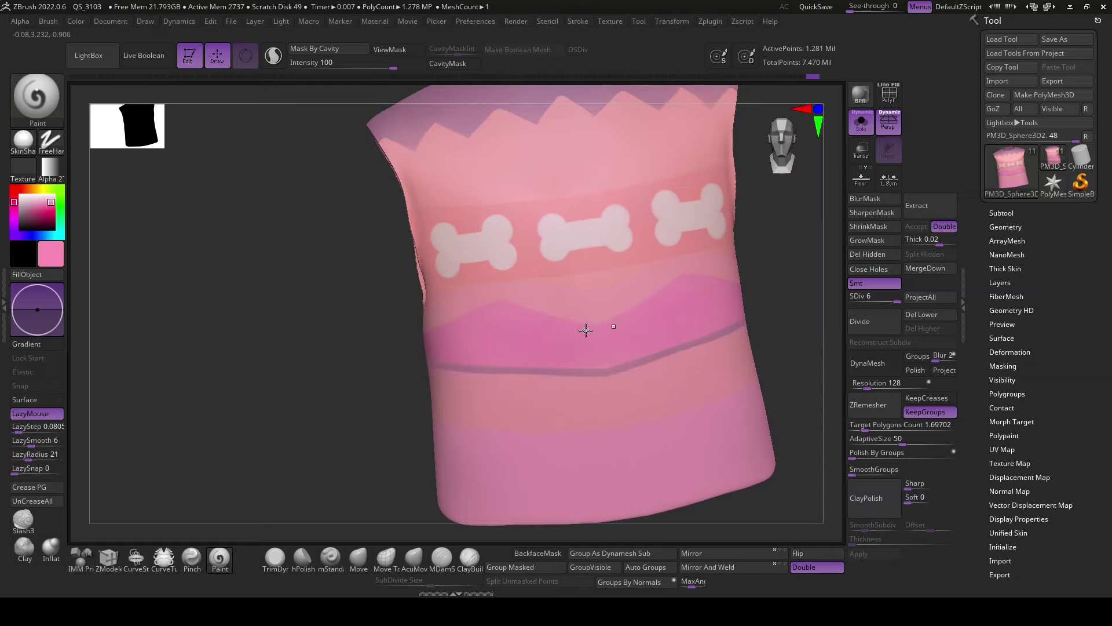
pyautogui.press('space')
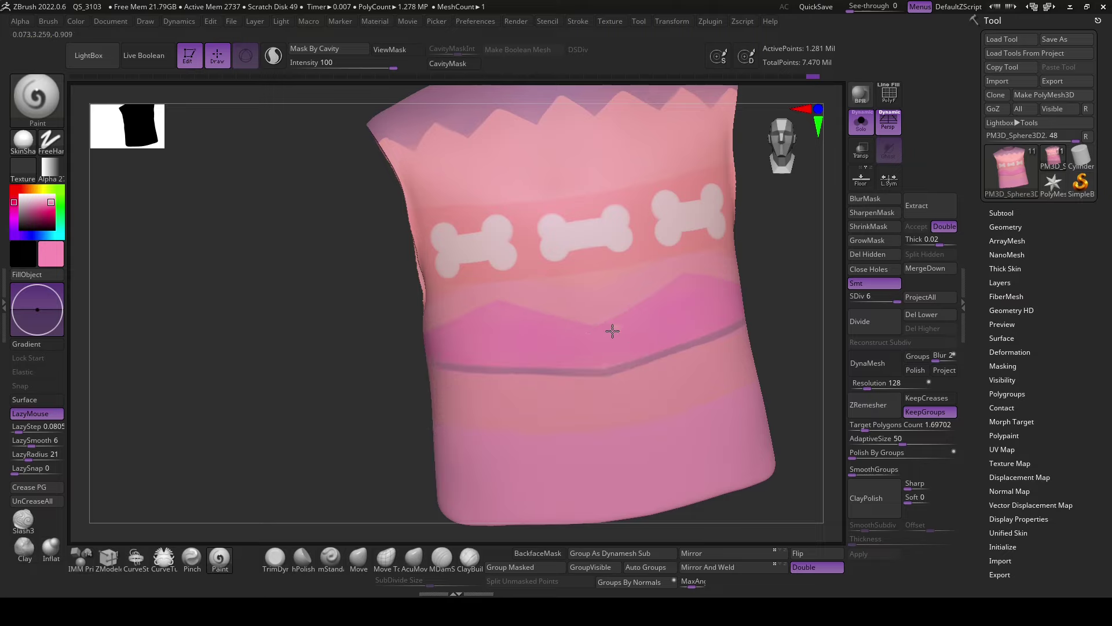
pyautogui.moveTo(542, 313); pyautogui.dragTo(496, 307)
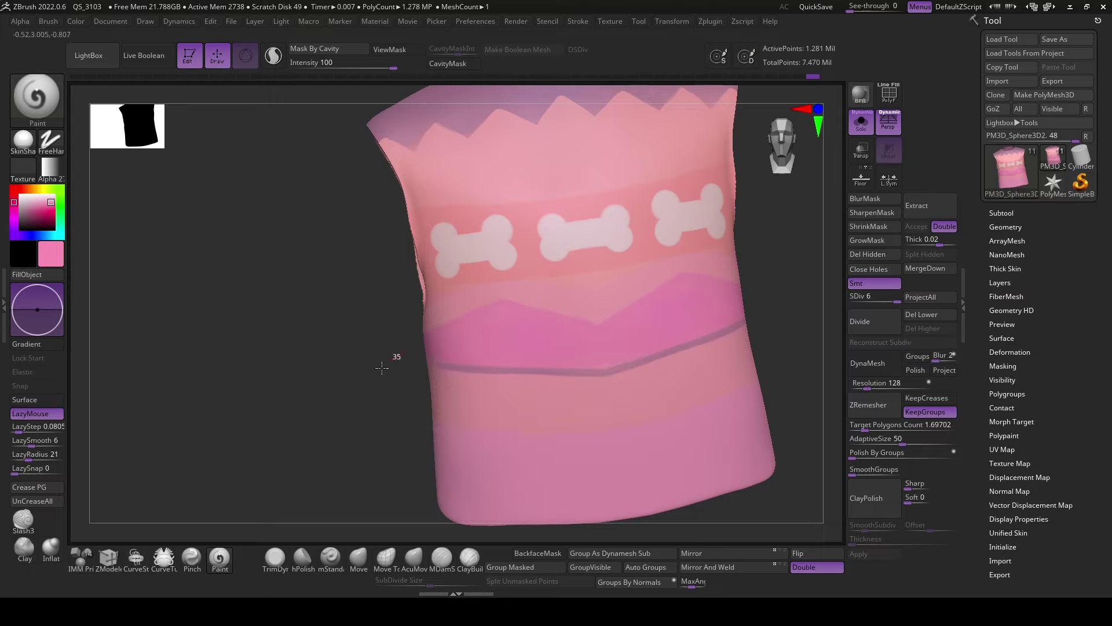
pyautogui.moveTo(381, 367); pyautogui.dragTo(494, 303)
pyautogui.moveTo(369, 341)
pyautogui.mouseDown()
pyautogui.moveTo(710, 405)
pyautogui.moveTo(534, 372)
pyautogui.moveTo(492, 412)
pyautogui.mouseUp()
pyautogui.moveTo(372, 329); pyautogui.dragTo(386, 295, button='right')
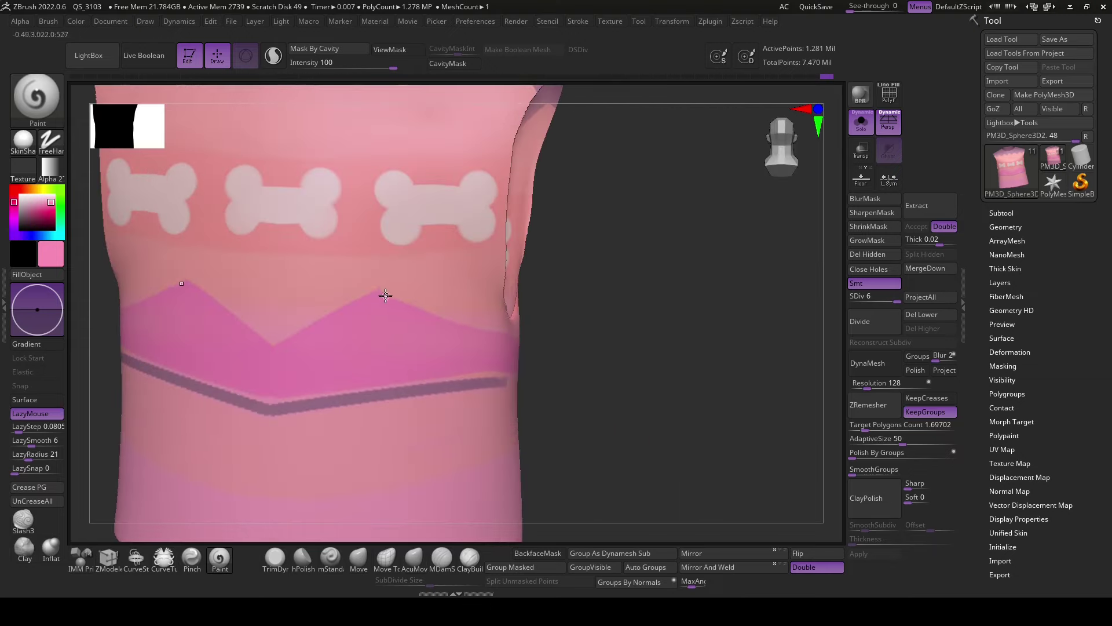
pyautogui.moveTo(603, 384); pyautogui.dragTo(396, 297)
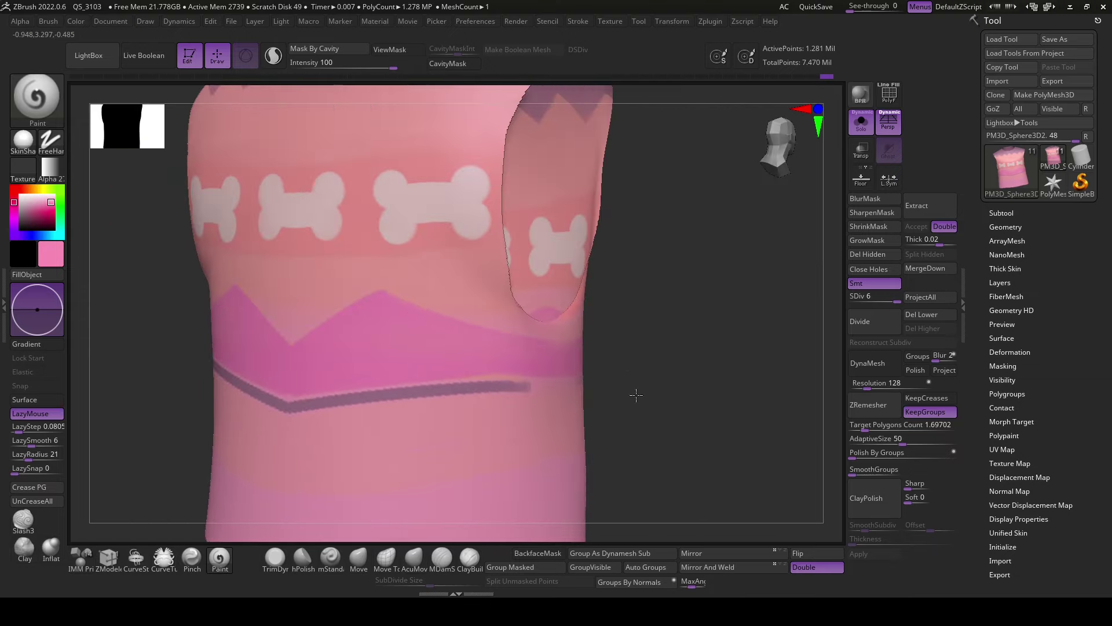
pyautogui.moveTo(636, 396); pyautogui.dragTo(526, 298)
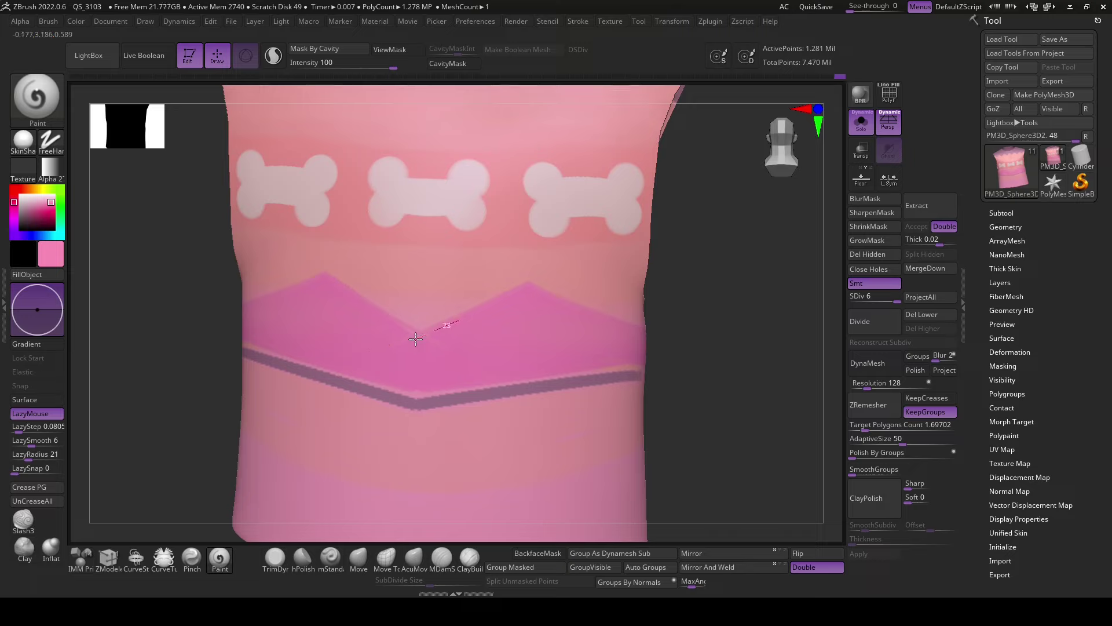
# - Paint a thin dark line along the band's lower edge from the V rightward
pyautogui.press('c')
pyautogui.press('space')
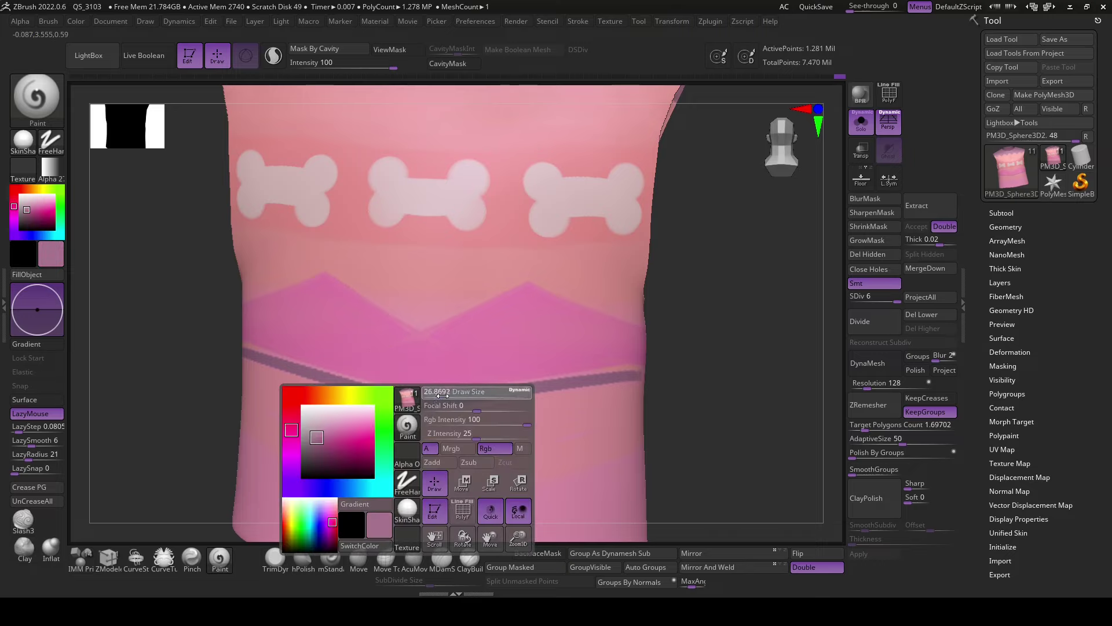
pyautogui.moveTo(599, 373); pyautogui.dragTo(385, 398)
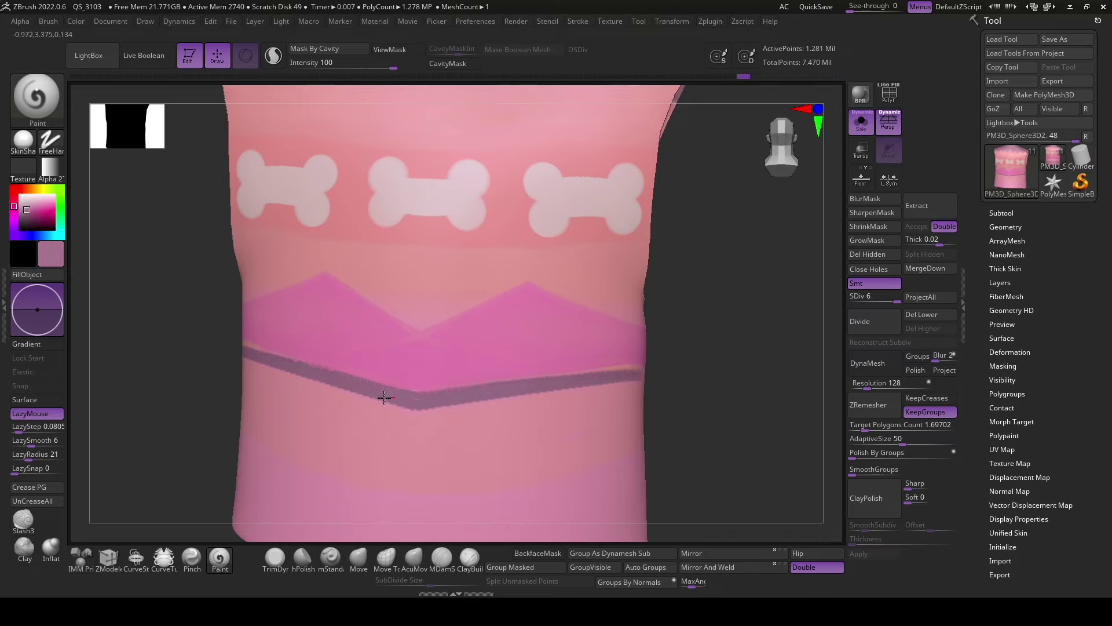
pyautogui.moveTo(415, 407); pyautogui.dragTo(421, 389, button='right')
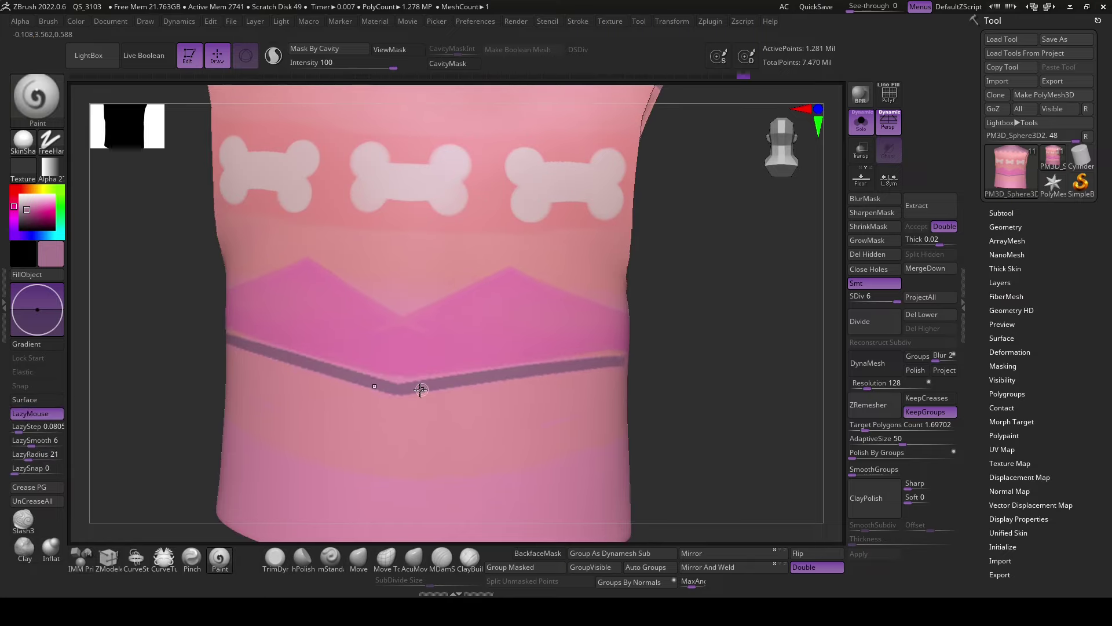
pyautogui.keyDown('shift'); pyautogui.moveTo(463, 384); pyautogui.dragTo(669, 356); pyautogui.keyUp('shift')
pyautogui.moveTo(416, 385); pyautogui.dragTo(676, 348)
pyautogui.keyDown('shift'); pyautogui.moveTo(488, 383); pyautogui.dragTo(636, 368); pyautogui.keyUp('shift')
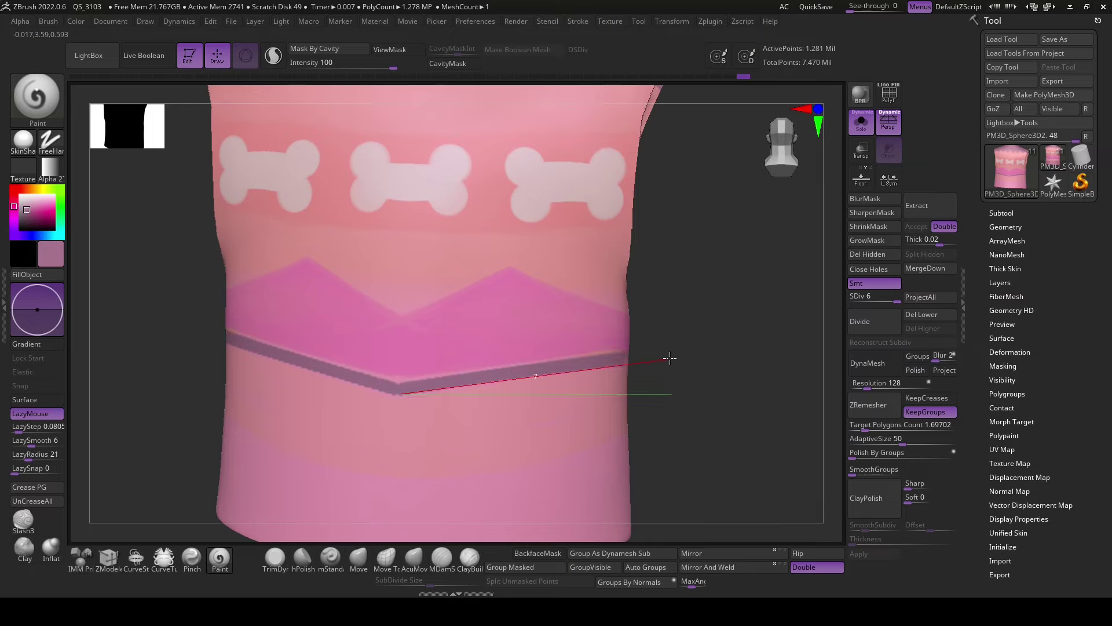
pyautogui.moveTo(697, 412); pyautogui.dragTo(705, 403)
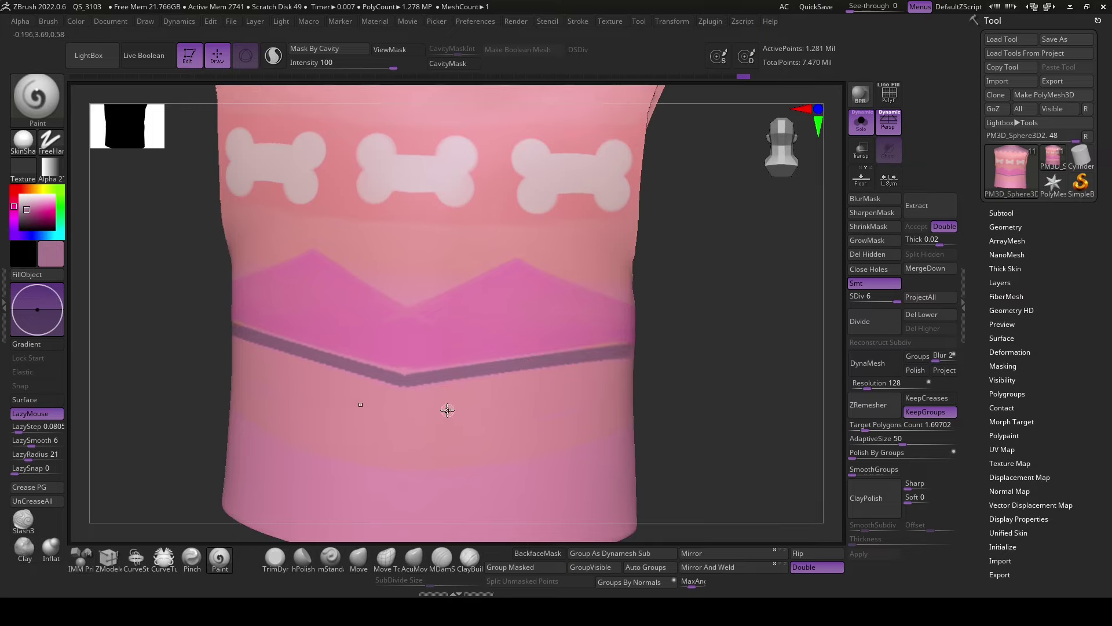
pyautogui.press('c')
pyautogui.moveTo(410, 380)
pyautogui.keyDown('shift'); pyautogui.mouseDown()
pyautogui.moveTo(656, 355)
pyautogui.moveTo(659, 417)
pyautogui.moveTo(640, 422)
pyautogui.moveTo(546, 362)
pyautogui.mouseUp(); pyautogui.keyUp('shift')
# - Extend the dark line along the band's lower edge to the vest's left edge
pyautogui.press('c')
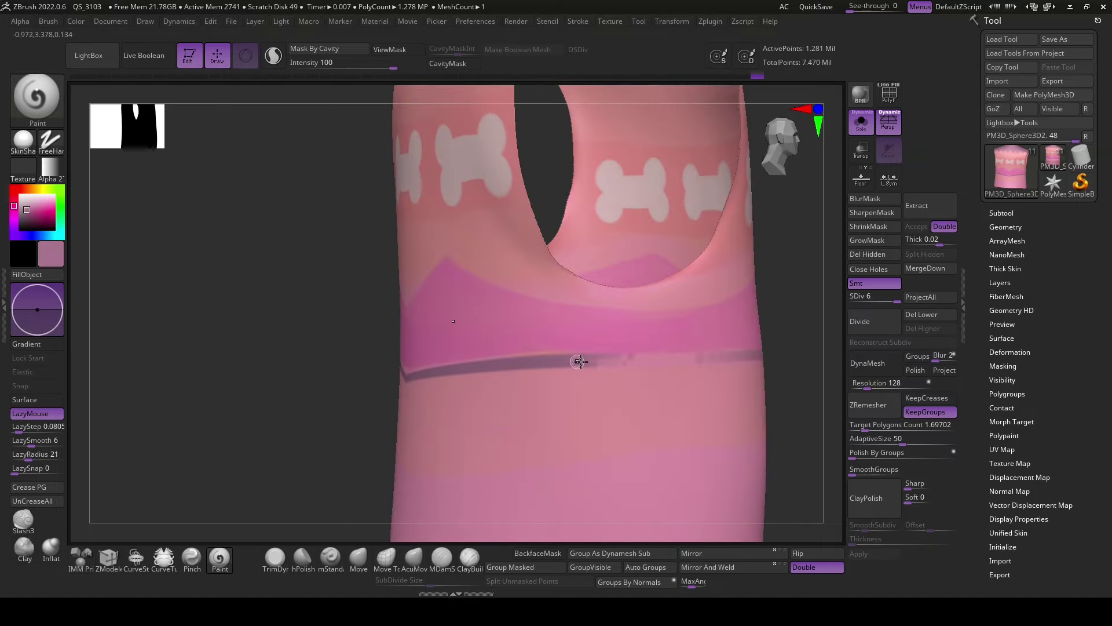
pyautogui.press('f')
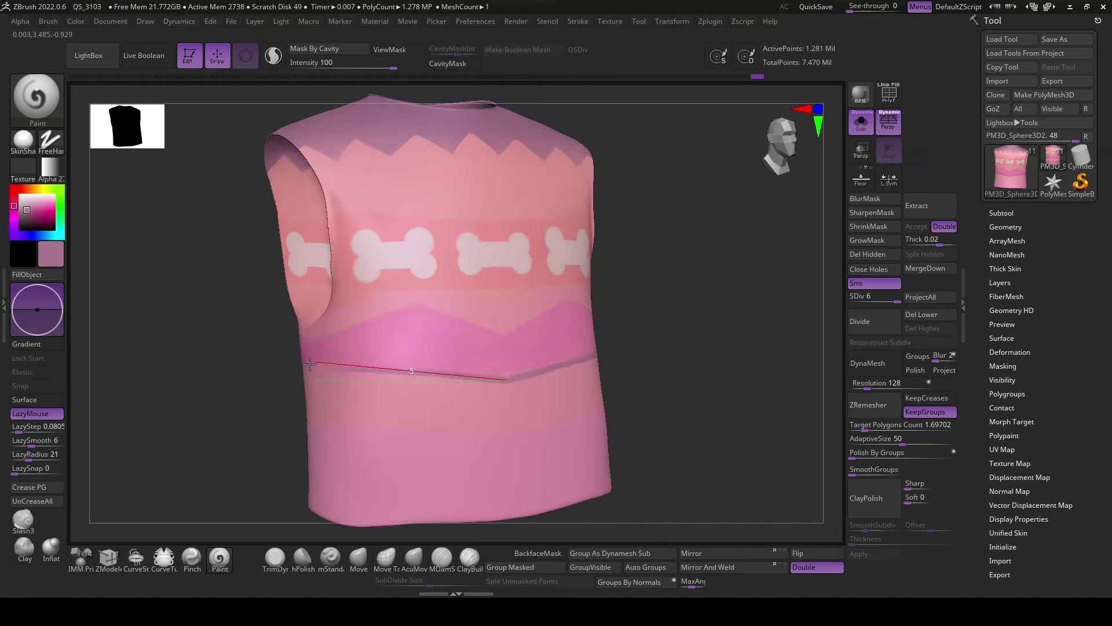
pyautogui.moveTo(310, 364); pyautogui.dragTo(309, 364)
pyautogui.moveTo(717, 416); pyautogui.dragTo(685, 429)
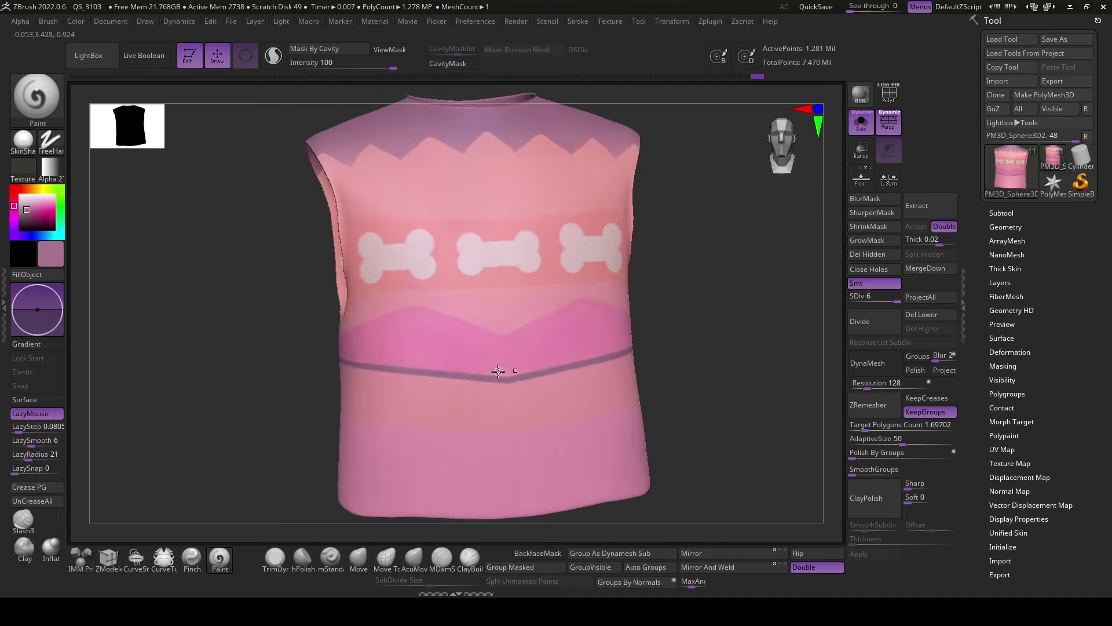
pyautogui.press('c')
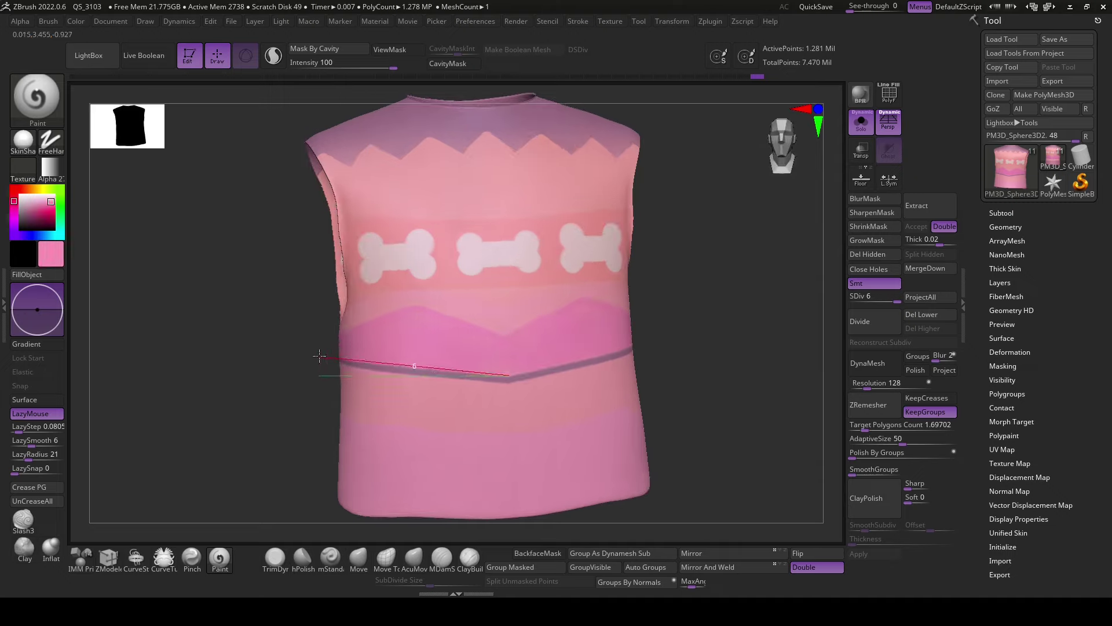
pyautogui.moveTo(356, 356); pyautogui.dragTo(323, 352)
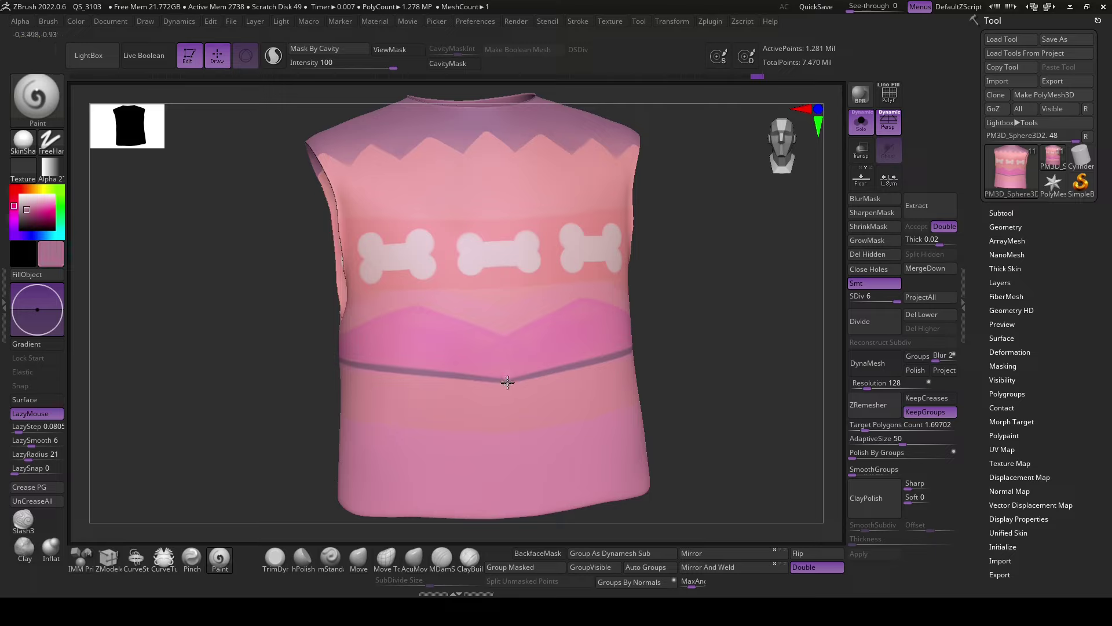
pyautogui.moveTo(307, 357); pyautogui.dragTo(316, 362)
pyautogui.moveTo(414, 375); pyautogui.dragTo(328, 357)
# - Touch up the band stroke, then set LazySmooth 0 and LazyRadius 1
pyautogui.moveTo(670, 447)
pyautogui.mouseDown()
pyautogui.moveTo(697, 451)
pyautogui.moveTo(671, 432)
pyautogui.mouseUp()
pyautogui.press('c')
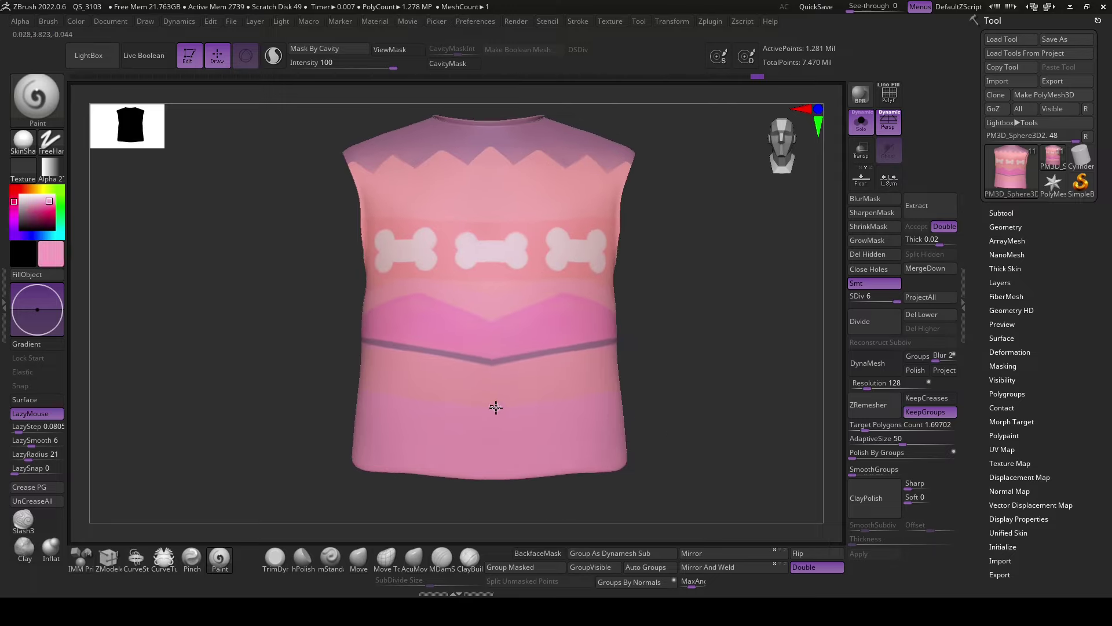
pyautogui.moveTo(496, 407); pyautogui.dragTo(695, 372)
pyautogui.moveTo(717, 458); pyautogui.dragTo(505, 461)
pyautogui.moveTo(32, 440)
pyautogui.mouseDown()
pyautogui.moveTo(12, 441)
pyautogui.moveTo(12, 454)
pyautogui.mouseUp()
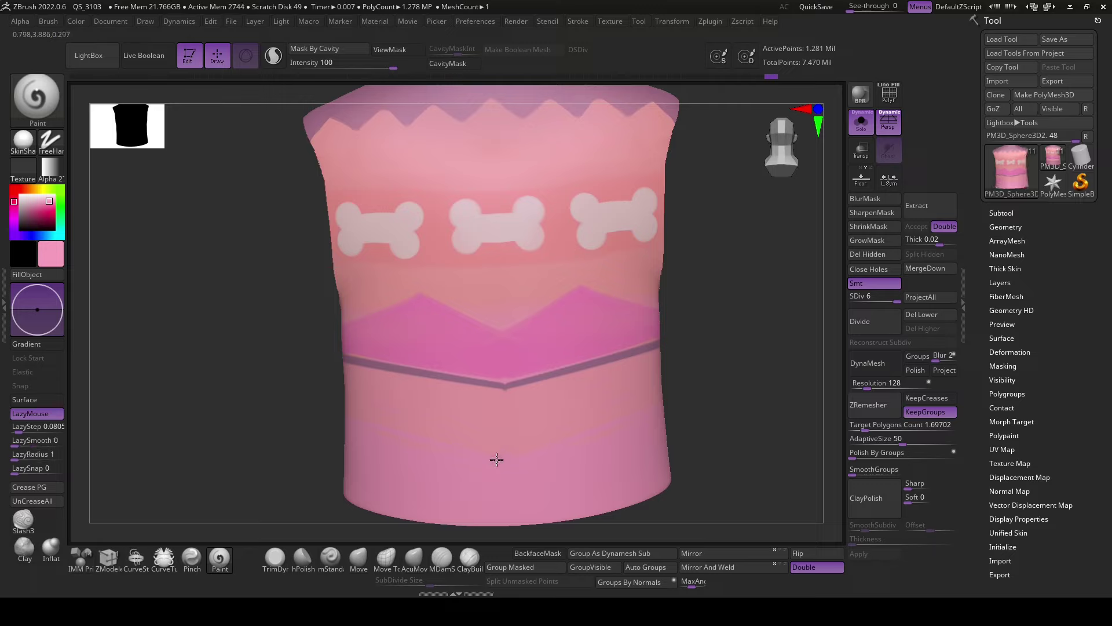
pyautogui.moveTo(496, 460); pyautogui.dragTo(515, 353, button='right')
pyautogui.press('c')
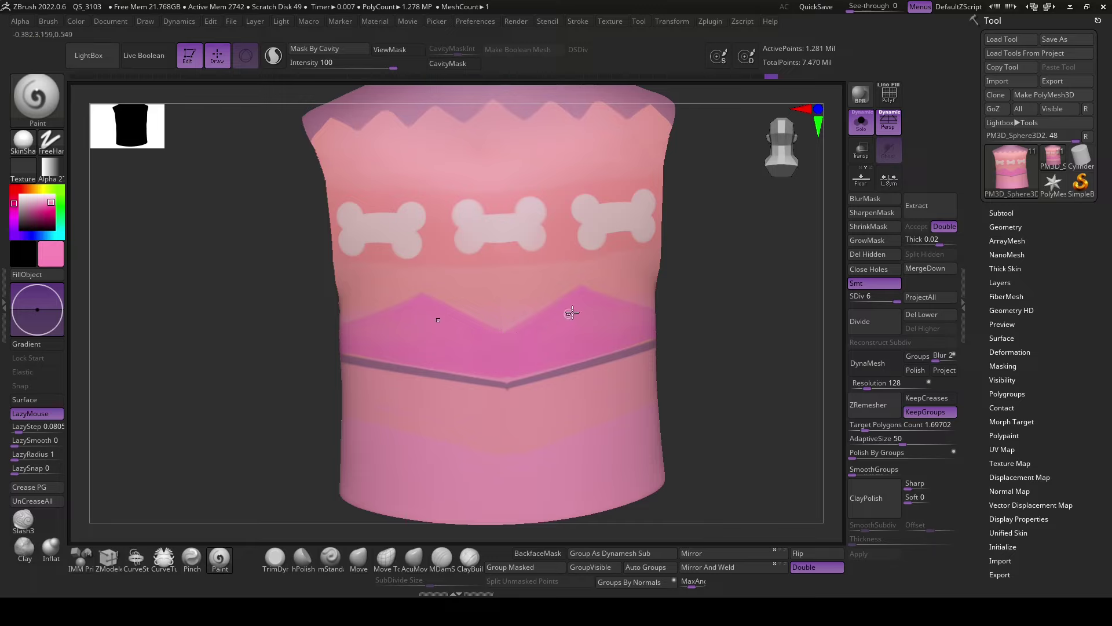
pyautogui.press('space')
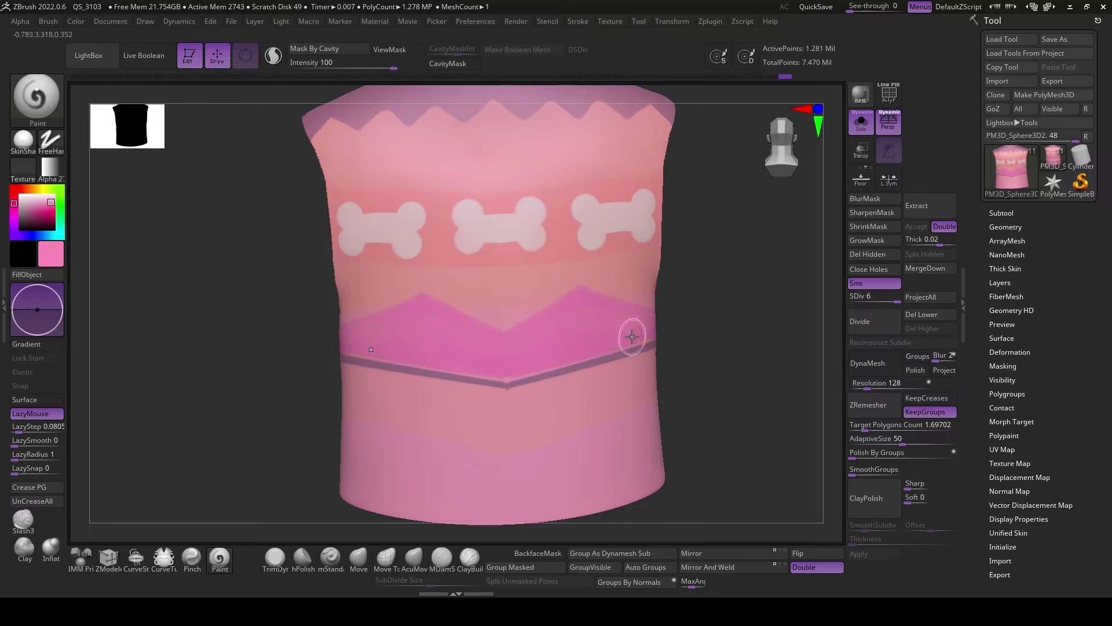
pyautogui.moveTo(767, 513); pyautogui.dragTo(777, 509)
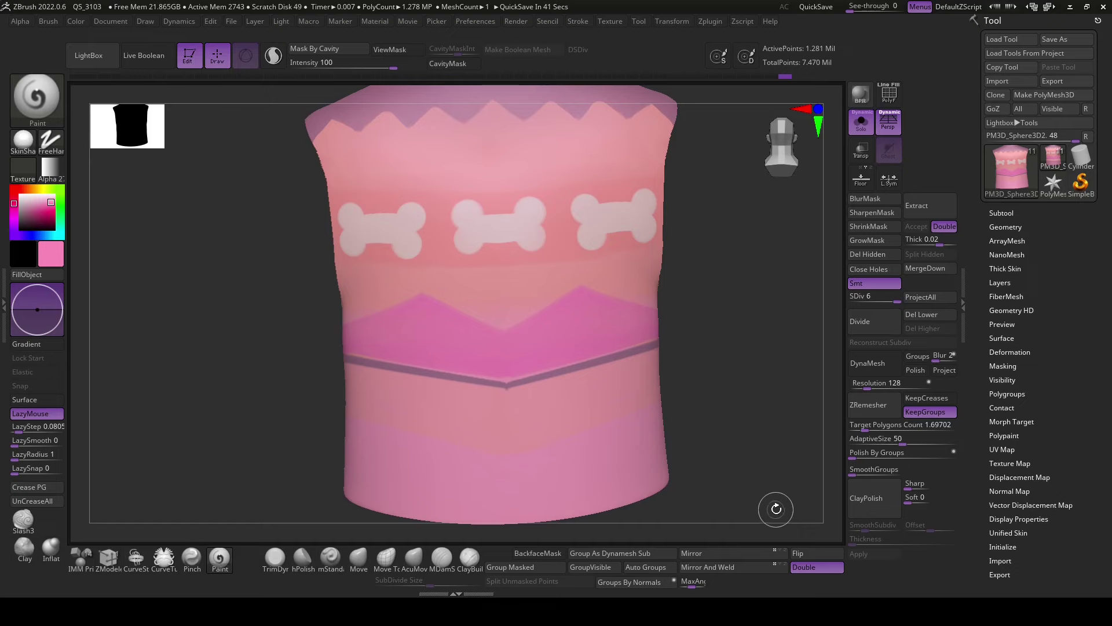
pyautogui.scroll(2, 638, 405)
pyautogui.press('space')
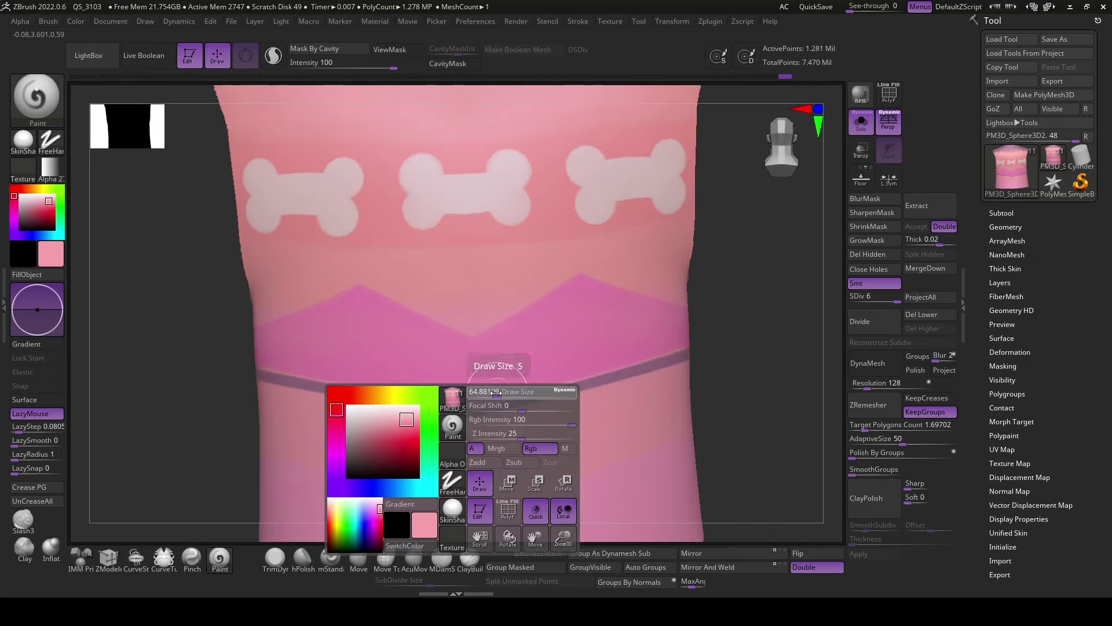
# - Unhide the coral sleeves and pink collar around the vest and turn off ViewMask
pyautogui.press('f')
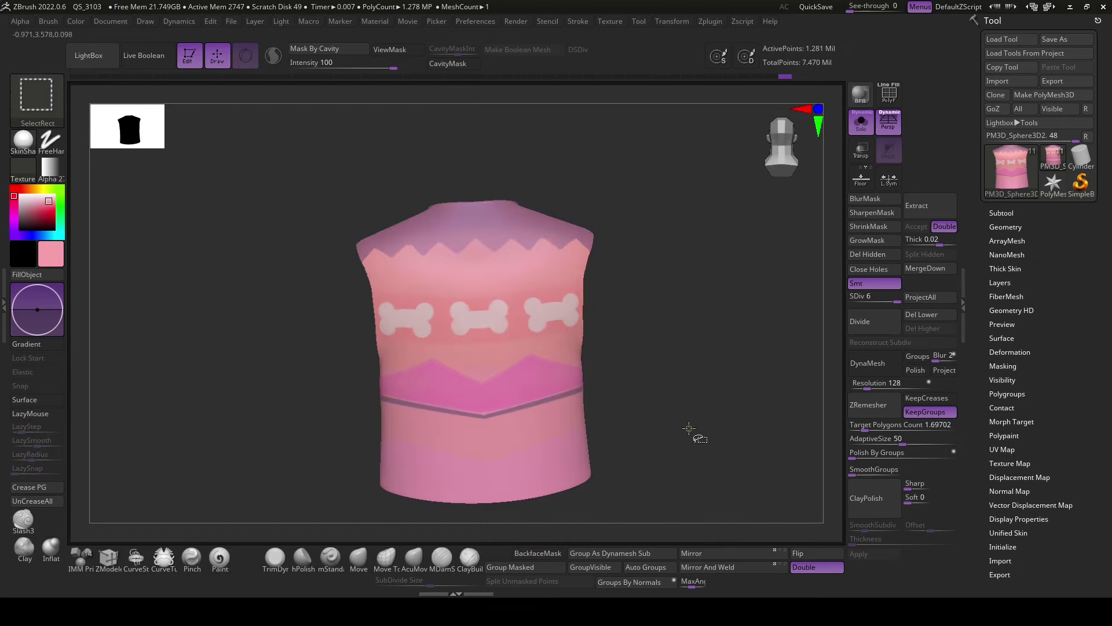
pyautogui.moveTo(690, 428); pyautogui.dragTo(613, 453)
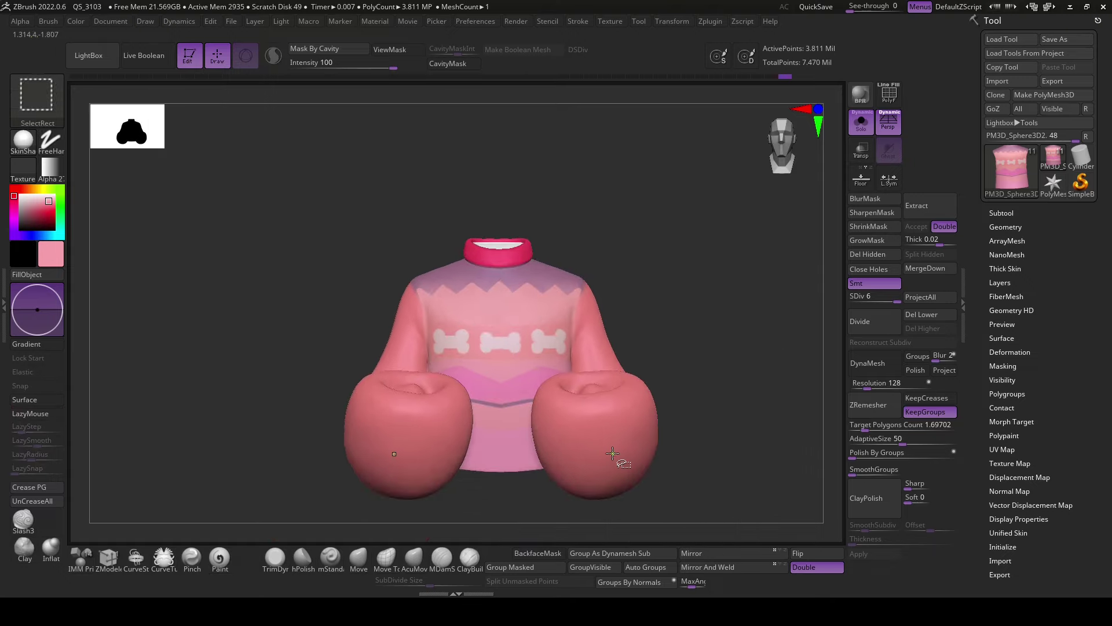
pyautogui.keyDown('ctrl'); pyautogui.keyDown('shift'); pyautogui.click(613, 453); pyautogui.keyUp('shift'); pyautogui.keyUp('ctrl')
pyautogui.keyDown('ctrl'); pyautogui.keyDown('shift'); pyautogui.moveTo(721, 360); pyautogui.dragTo(760, 403); pyautogui.keyUp('shift'); pyautogui.keyUp('ctrl')
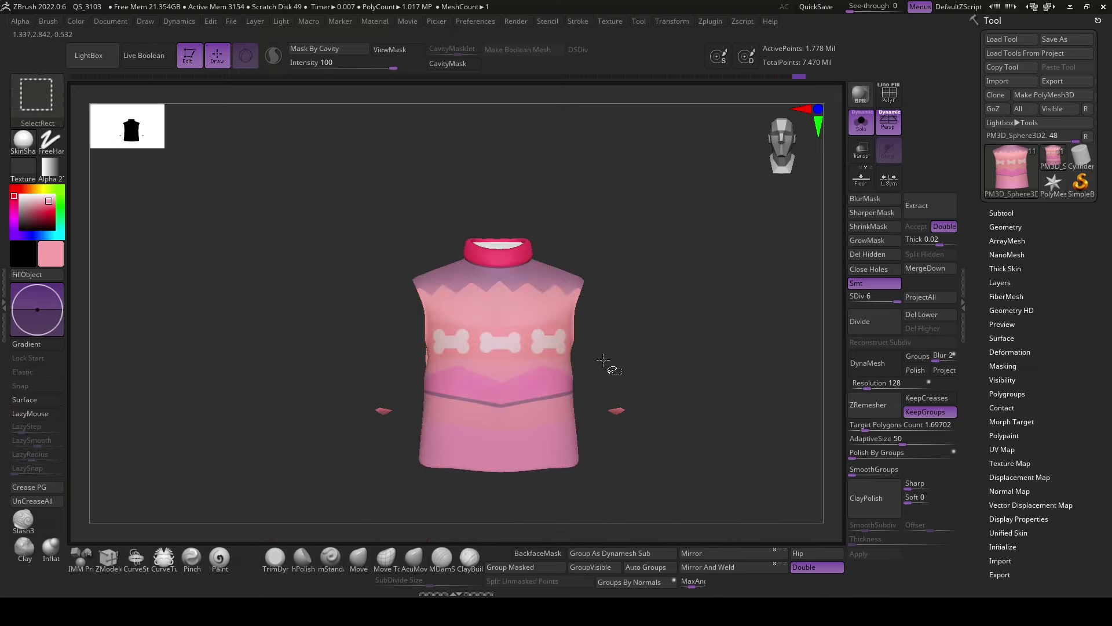
pyautogui.keyDown('ctrl'); pyautogui.click(655, 457); pyautogui.keyUp('ctrl')
pyautogui.keyDown('ctrl'); pyautogui.keyDown('shift'); pyautogui.click(702, 468); pyautogui.keyUp('shift'); pyautogui.keyUp('ctrl')
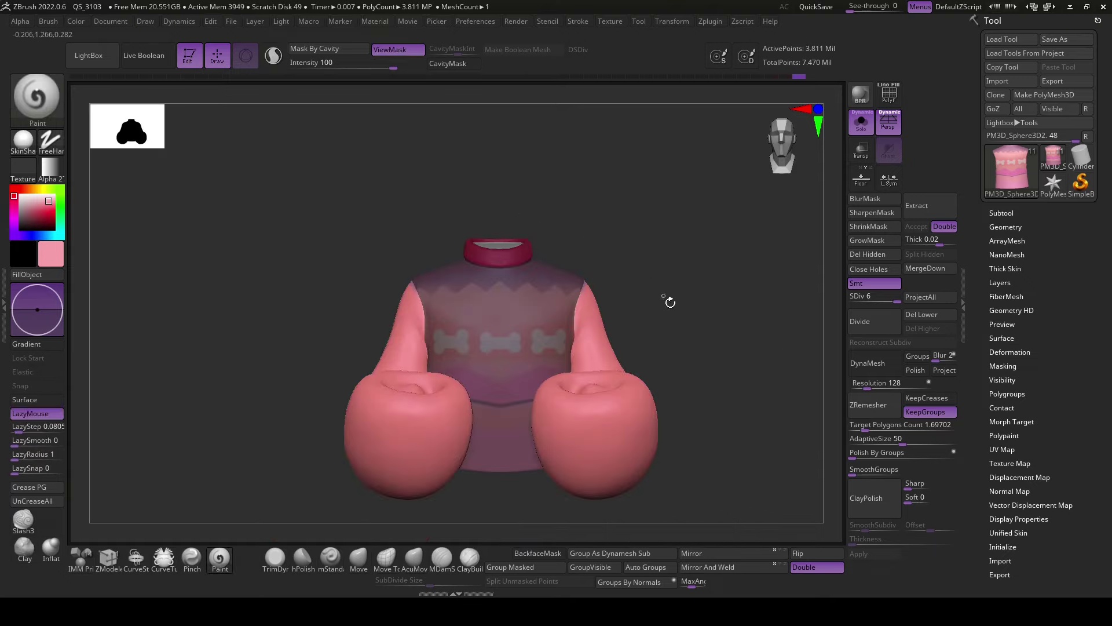
pyautogui.moveTo(669, 302)
pyautogui.mouseDown()
pyautogui.moveTo(722, 331)
pyautogui.moveTo(696, 347)
pyautogui.moveTo(693, 424)
pyautogui.mouseUp()
pyautogui.click(399, 50)
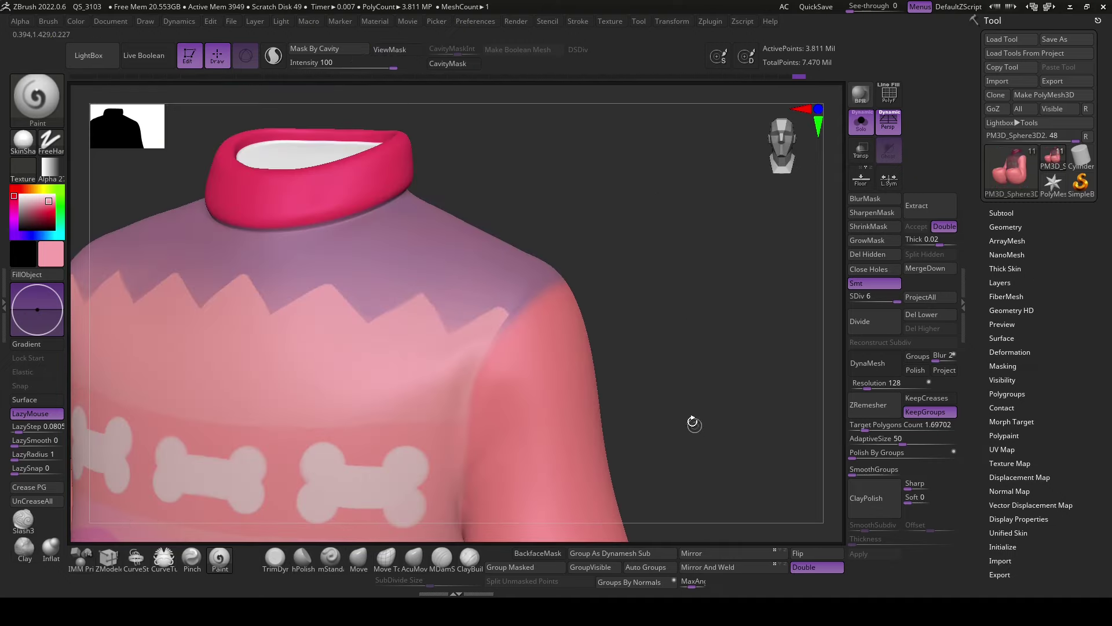
# - Sample the coral sleeve colour as the paint colour
pyautogui.press('c')
pyautogui.press('space')
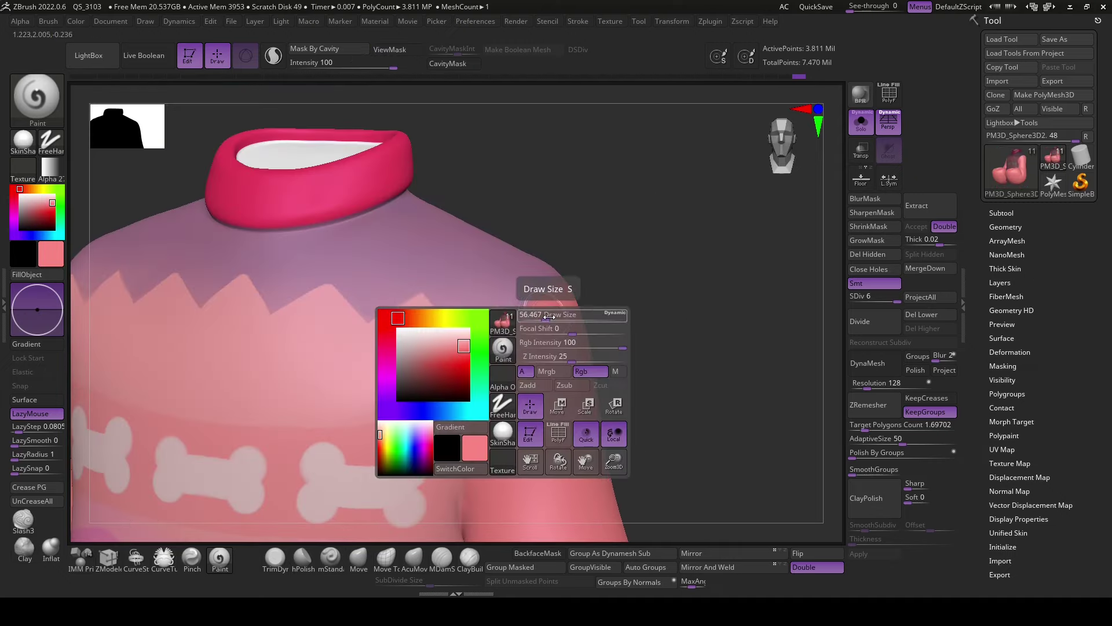
pyautogui.moveTo(737, 365); pyautogui.dragTo(661, 335)
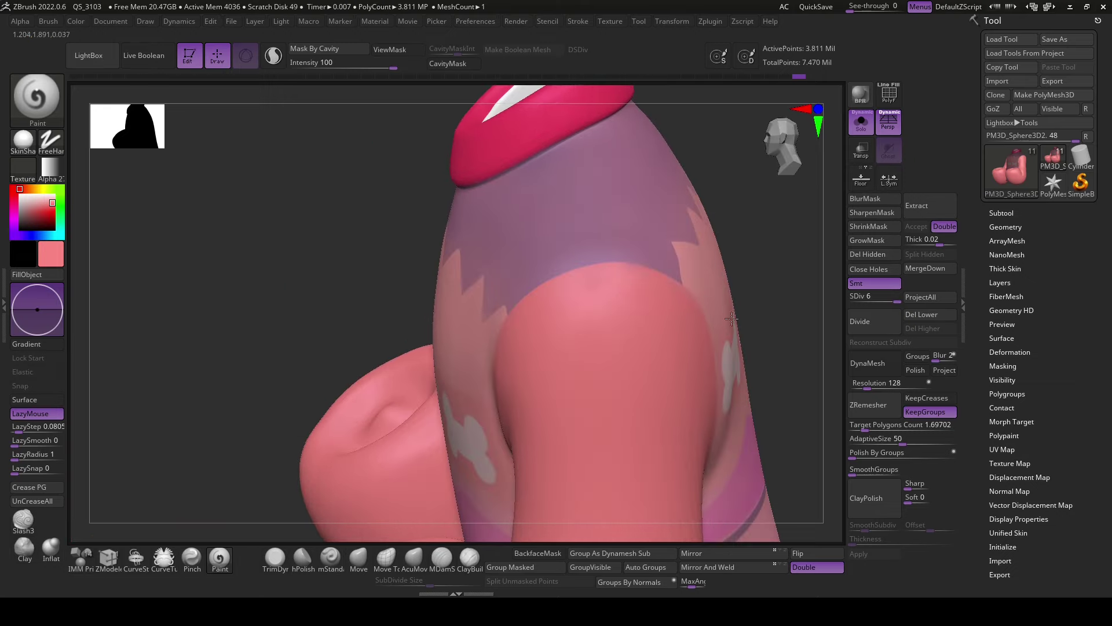
pyautogui.moveTo(731, 318)
pyautogui.mouseDown()
pyautogui.moveTo(763, 367)
pyautogui.moveTo(496, 442)
pyautogui.moveTo(435, 403)
pyautogui.moveTo(797, 377)
pyautogui.moveTo(745, 402)
pyautogui.moveTo(584, 266)
pyautogui.mouseUp()
pyautogui.press('space')
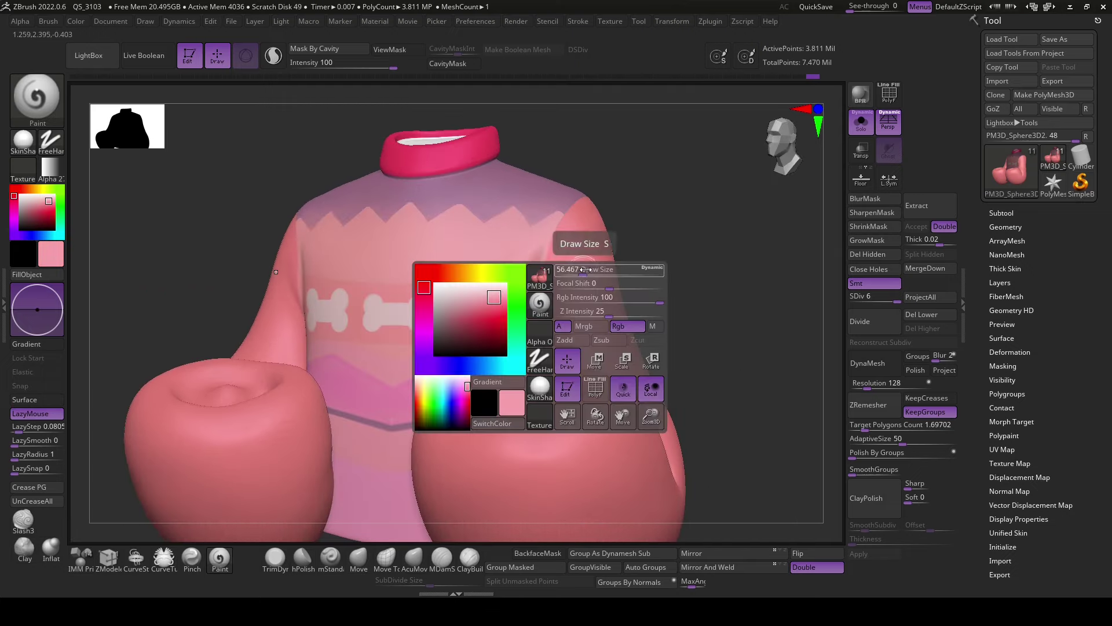
pyautogui.press('space')
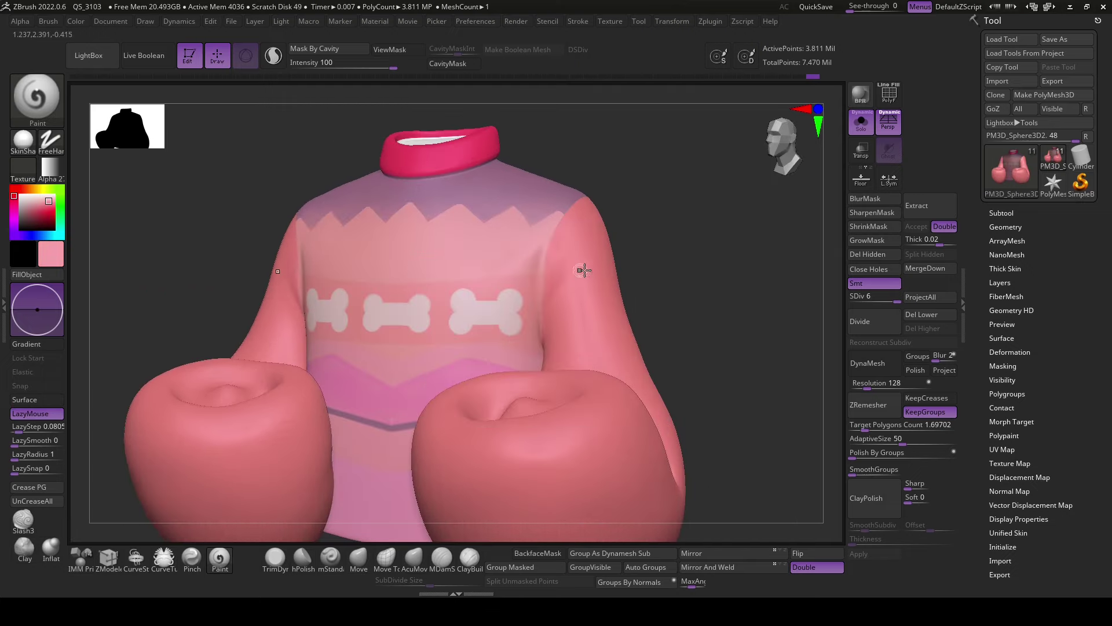
pyautogui.click(51, 171)
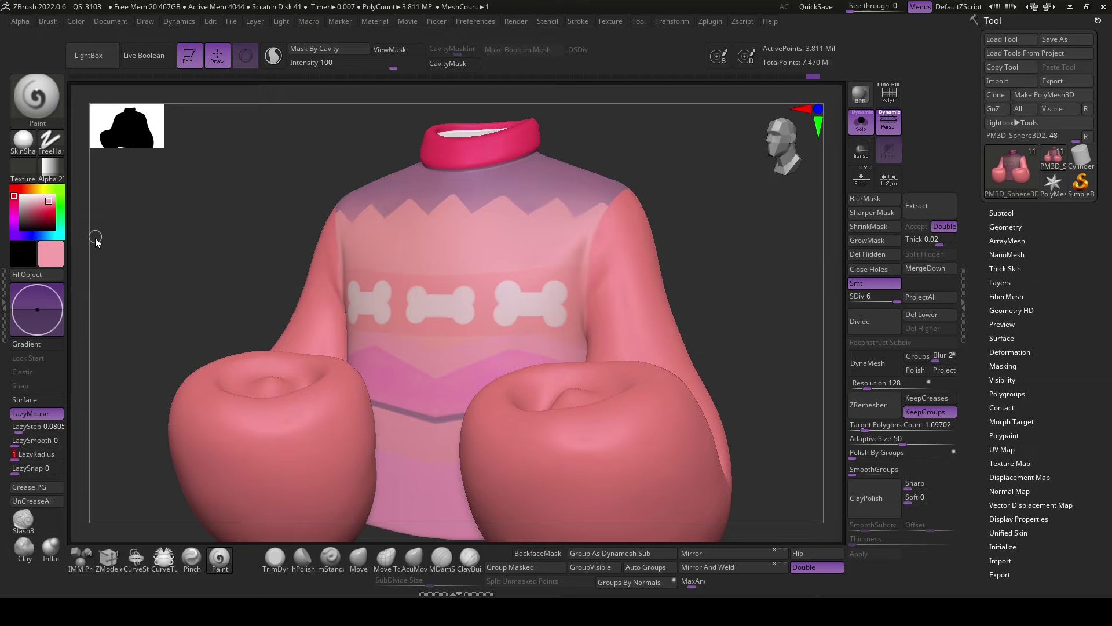
# - Switch the paint brush alpha to the round Alpha 58 and check Draw Size
pyautogui.press('space')
pyautogui.click(193, 251)
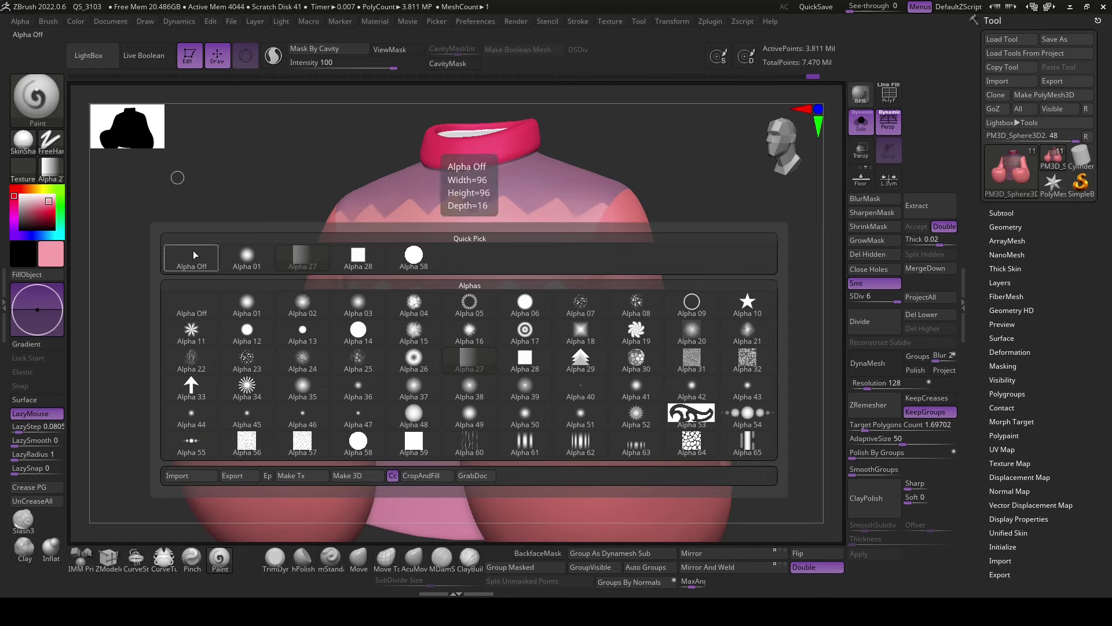
pyautogui.click(419, 259)
pyautogui.press('space')
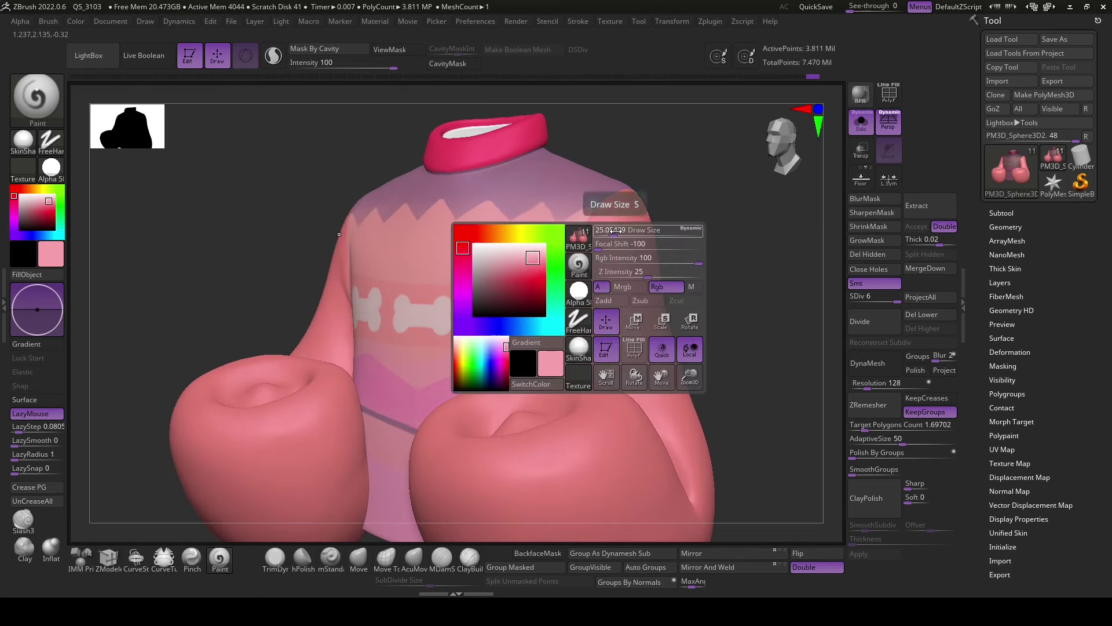
# - Orbit around the sleeve to inspect its side, end and the bone-patterned front
pyautogui.moveTo(604, 230); pyautogui.dragTo(660, 243, button='right')
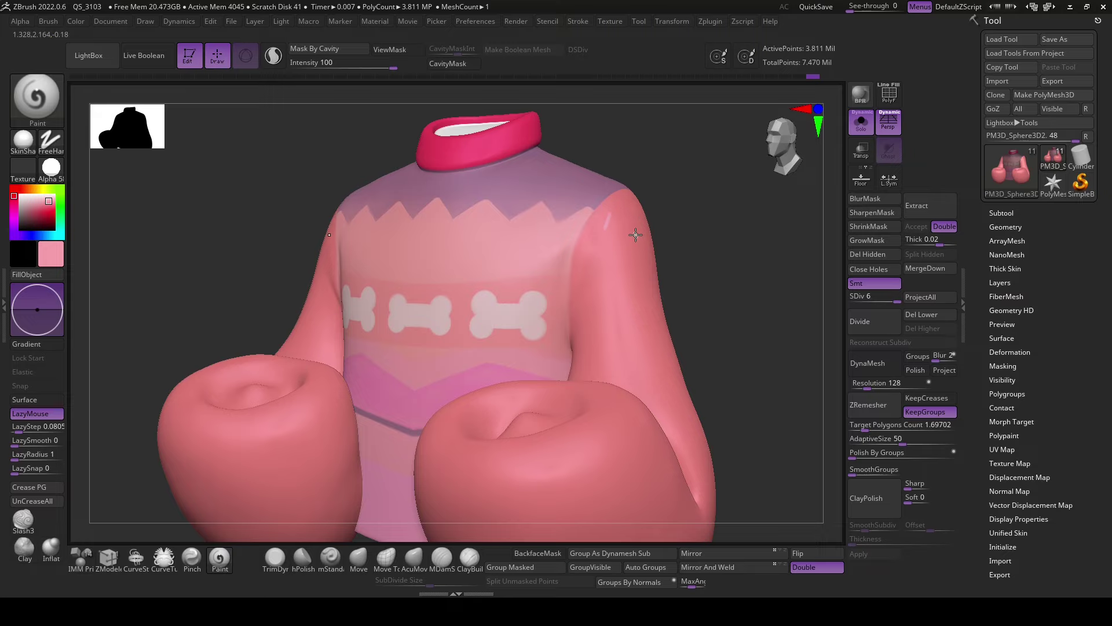
pyautogui.moveTo(713, 278)
pyautogui.mouseDown(button='right')
pyautogui.moveTo(738, 308)
pyautogui.moveTo(650, 200)
pyautogui.mouseUp(button='right')
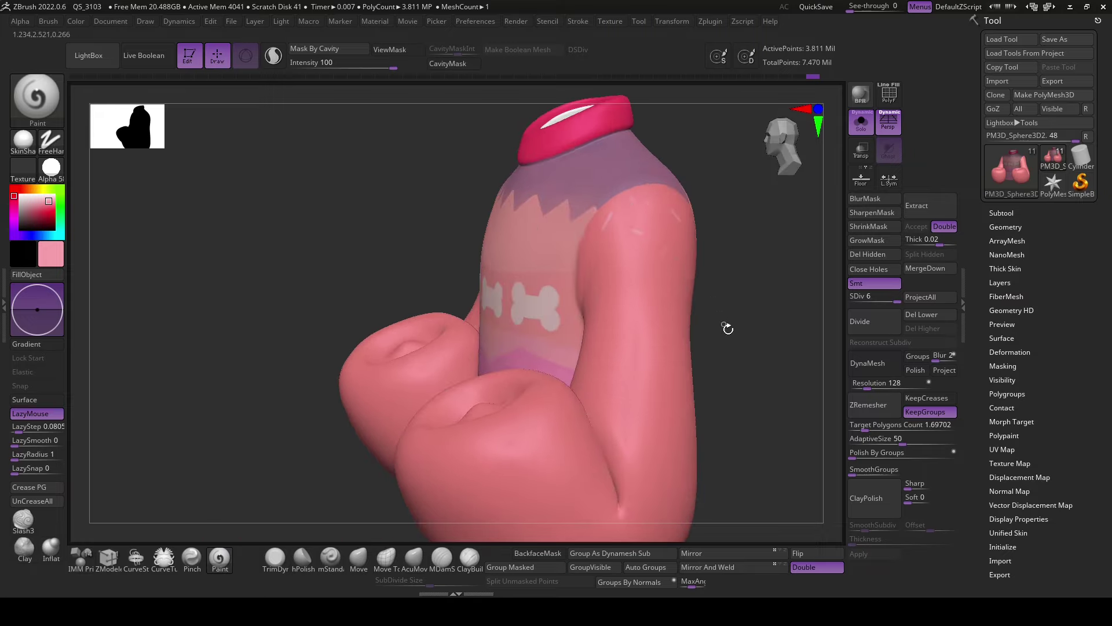
pyautogui.moveTo(728, 328)
pyautogui.mouseDown(button='right')
pyautogui.moveTo(596, 250)
pyautogui.moveTo(745, 316)
pyautogui.mouseUp(button='right')
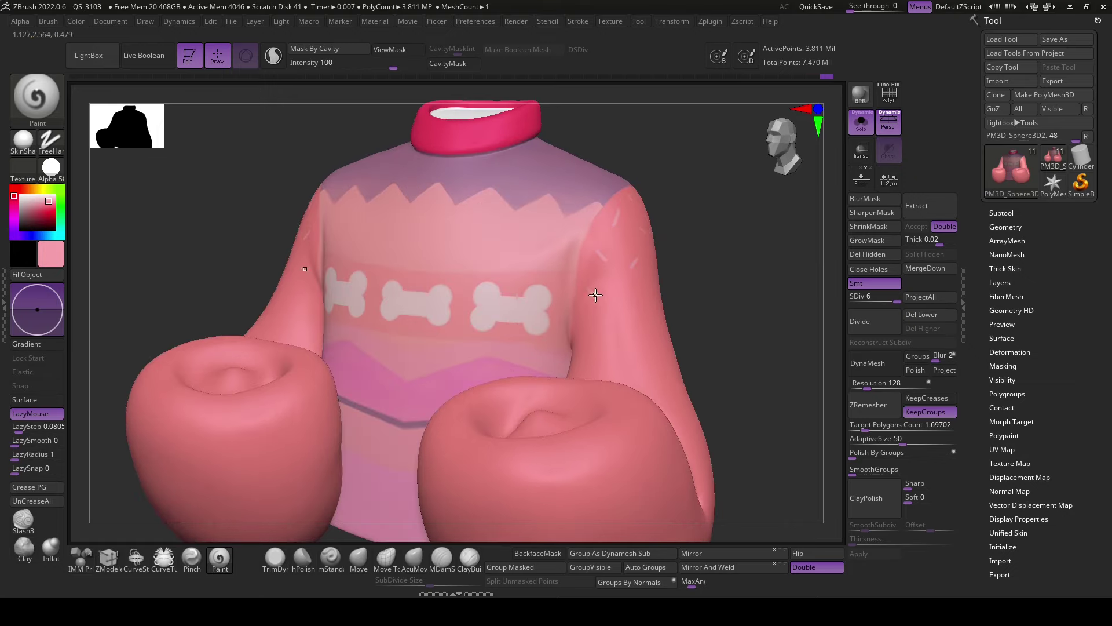
pyautogui.moveTo(614, 331)
pyautogui.mouseDown(button='right')
pyautogui.moveTo(585, 342)
pyautogui.moveTo(770, 370)
pyautogui.moveTo(654, 336)
pyautogui.mouseUp(button='right')
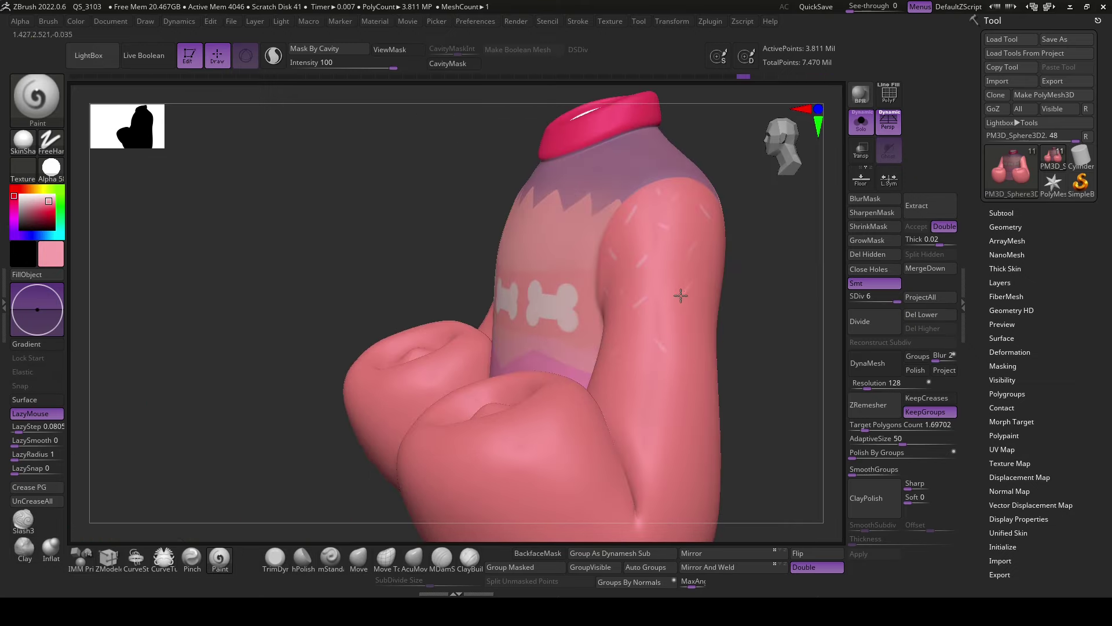
pyautogui.moveTo(773, 313); pyautogui.dragTo(732, 273, button='right')
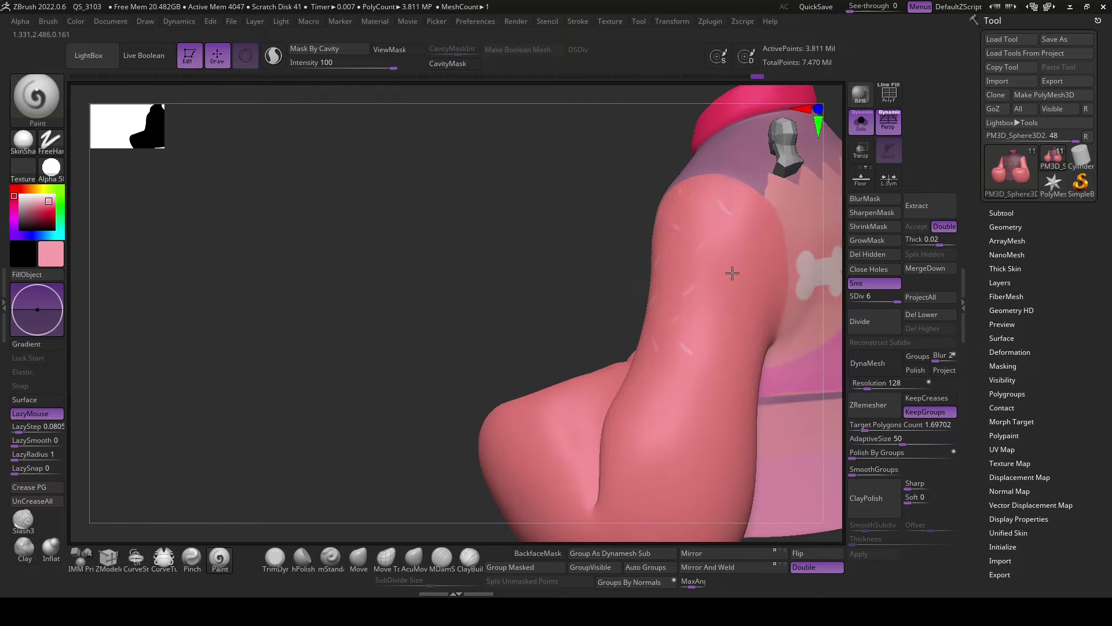
pyautogui.moveTo(495, 345); pyautogui.dragTo(777, 313, button='right')
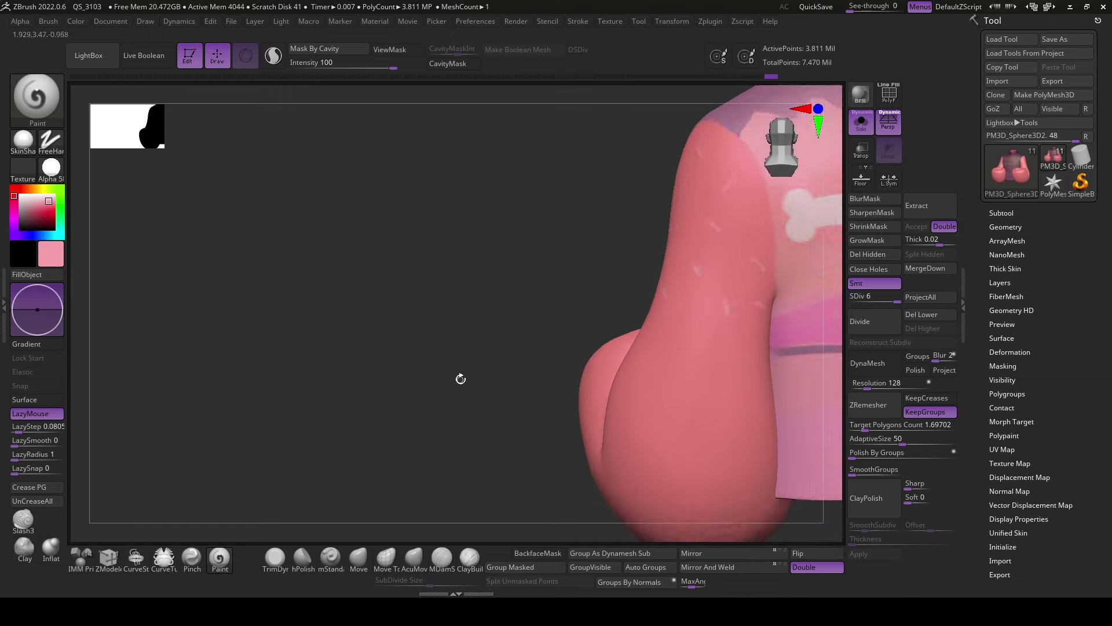
pyautogui.moveTo(460, 378); pyautogui.dragTo(704, 330, button='right')
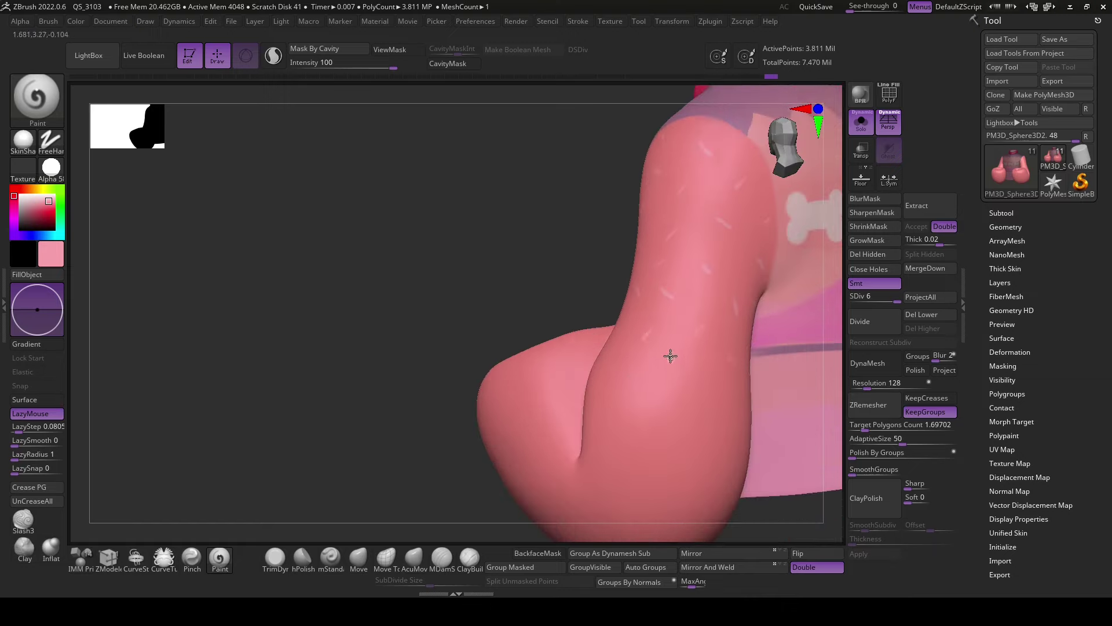
pyautogui.moveTo(420, 491); pyautogui.dragTo(557, 449, button='right')
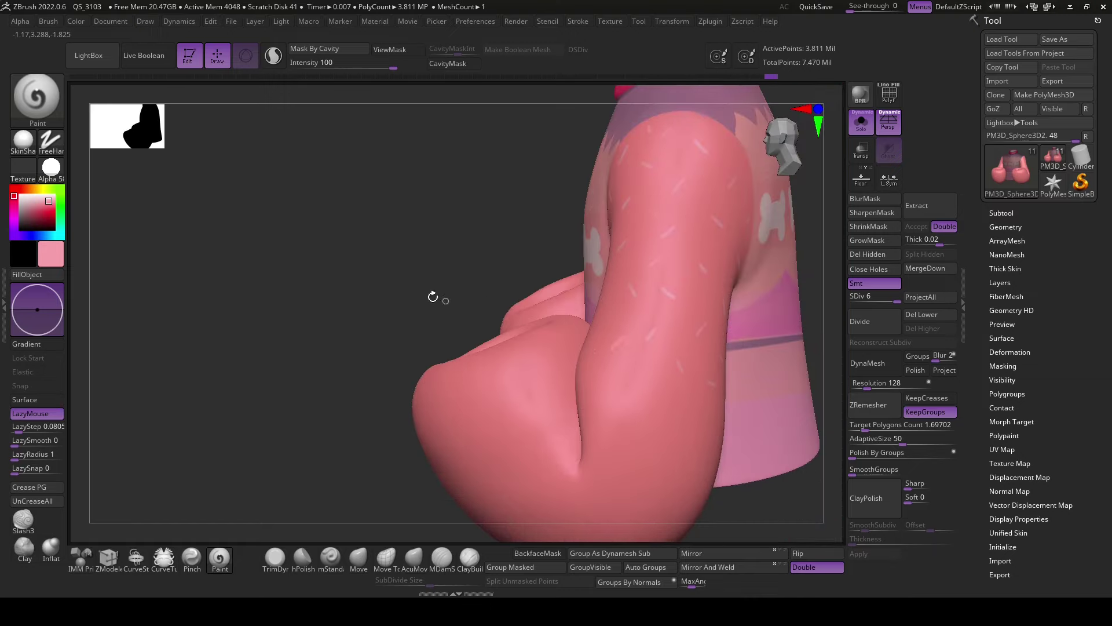
pyautogui.moveTo(433, 297)
pyautogui.mouseDown(button='right')
pyautogui.moveTo(590, 335)
pyautogui.moveTo(720, 459)
pyautogui.moveTo(491, 358)
pyautogui.mouseUp(button='right')
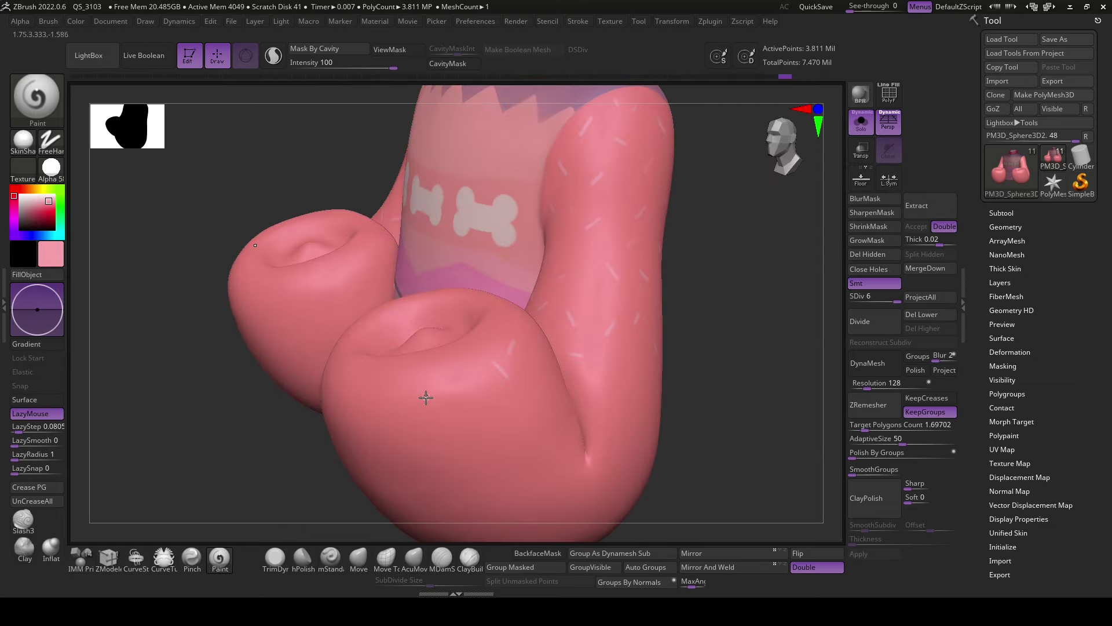
pyautogui.moveTo(471, 410)
pyautogui.mouseDown(button='right')
pyautogui.moveTo(757, 454)
pyautogui.moveTo(620, 354)
pyautogui.mouseUp(button='right')
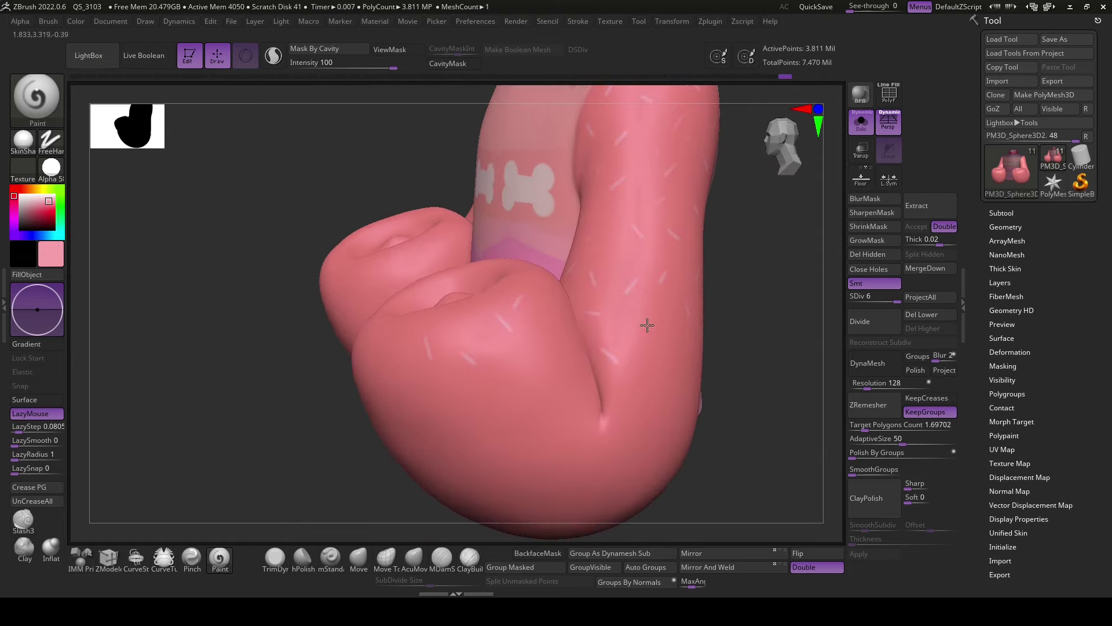
pyautogui.moveTo(666, 406); pyautogui.dragTo(620, 408, button='right')
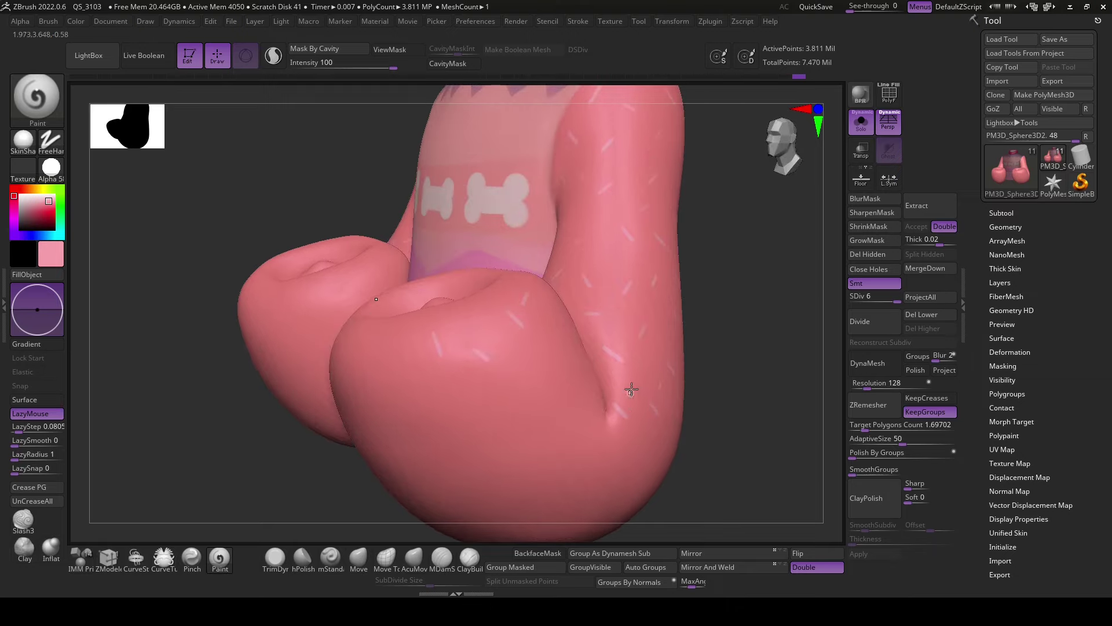
pyautogui.moveTo(746, 504); pyautogui.dragTo(713, 429, button='right')
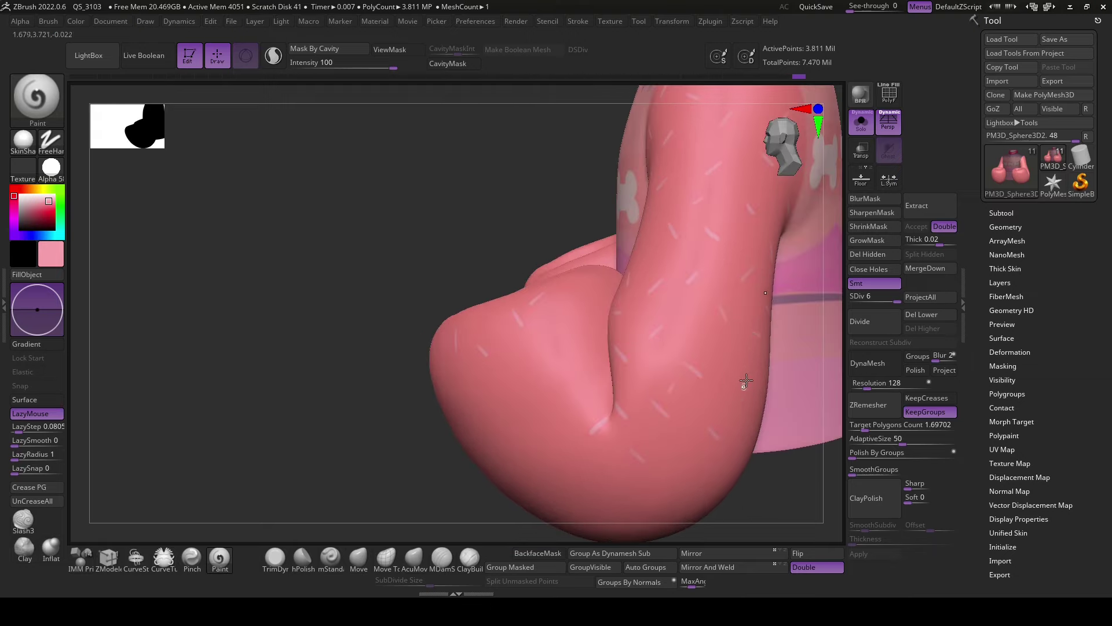
pyautogui.moveTo(764, 505); pyautogui.dragTo(692, 397, button='right')
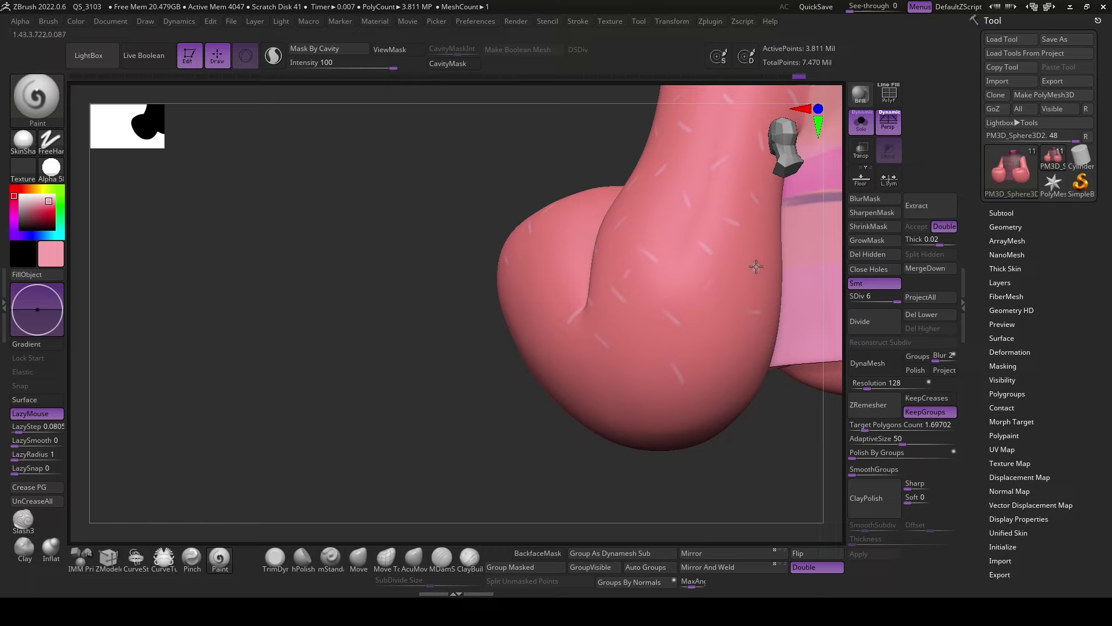
pyautogui.moveTo(788, 301)
pyautogui.mouseDown(button='right')
pyautogui.moveTo(797, 313)
pyautogui.moveTo(695, 237)
pyautogui.mouseUp(button='right')
# - Work around both rounded sleeve bulges, viewing them from every side
pyautogui.moveTo(699, 291)
pyautogui.mouseDown(button='right')
pyautogui.moveTo(561, 521)
pyautogui.moveTo(669, 480)
pyautogui.mouseUp(button='right')
pyautogui.moveTo(738, 439)
pyautogui.mouseDown(button='right')
pyautogui.moveTo(440, 398)
pyautogui.moveTo(655, 342)
pyautogui.mouseUp(button='right')
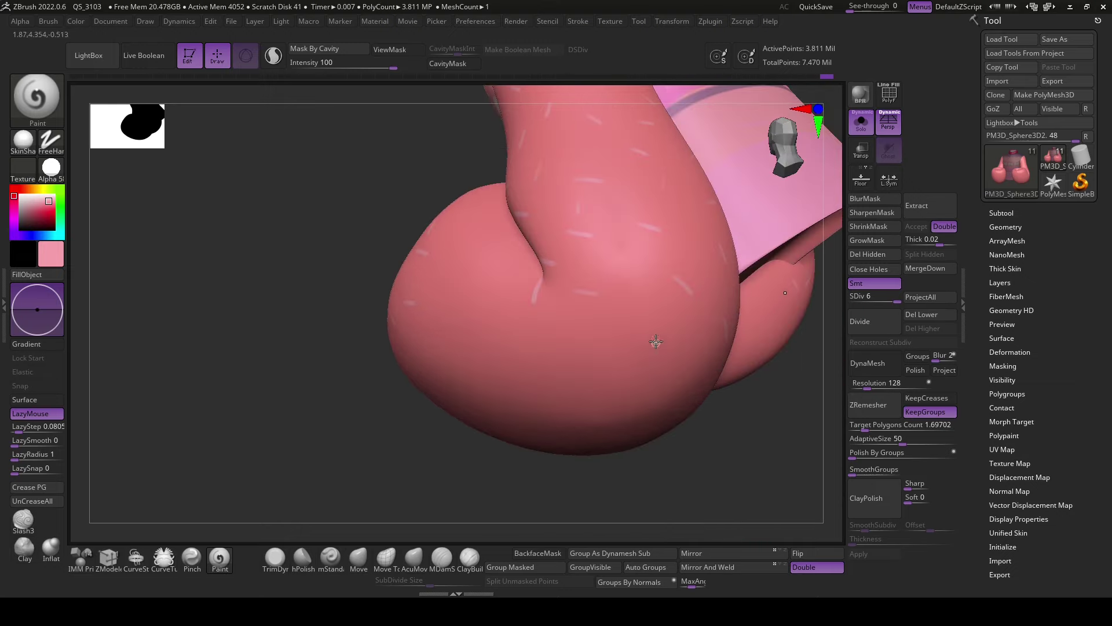
pyautogui.moveTo(600, 383)
pyautogui.mouseDown(button='right')
pyautogui.moveTo(728, 476)
pyautogui.moveTo(467, 233)
pyautogui.moveTo(670, 447)
pyautogui.moveTo(514, 252)
pyautogui.mouseUp(button='right')
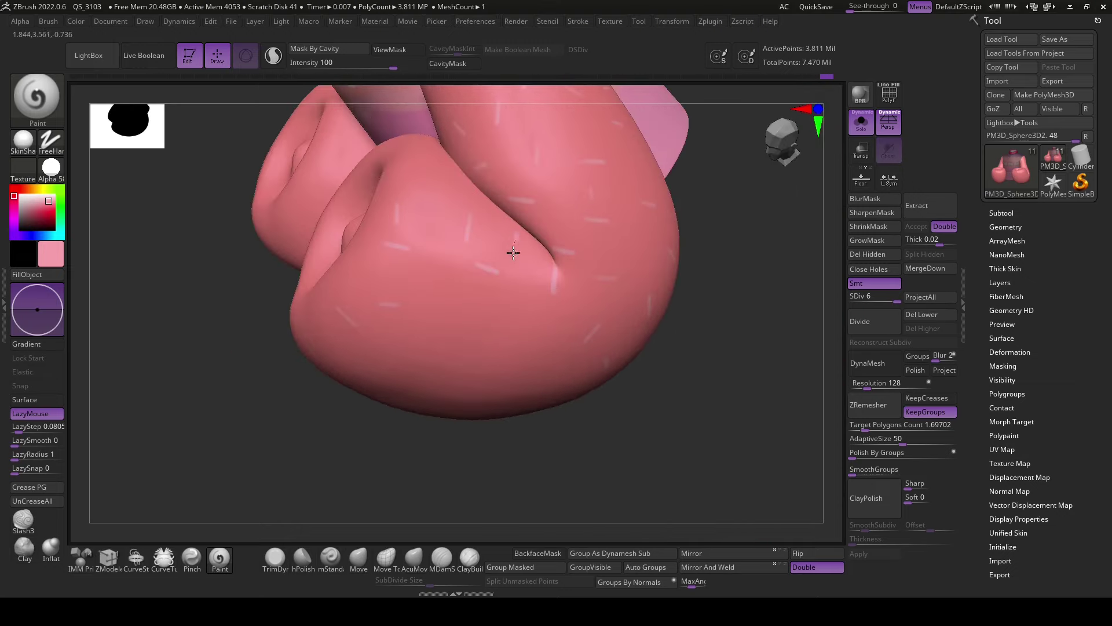
pyautogui.moveTo(472, 198)
pyautogui.mouseDown(button='right')
pyautogui.moveTo(529, 374)
pyautogui.moveTo(332, 219)
pyautogui.mouseUp(button='right')
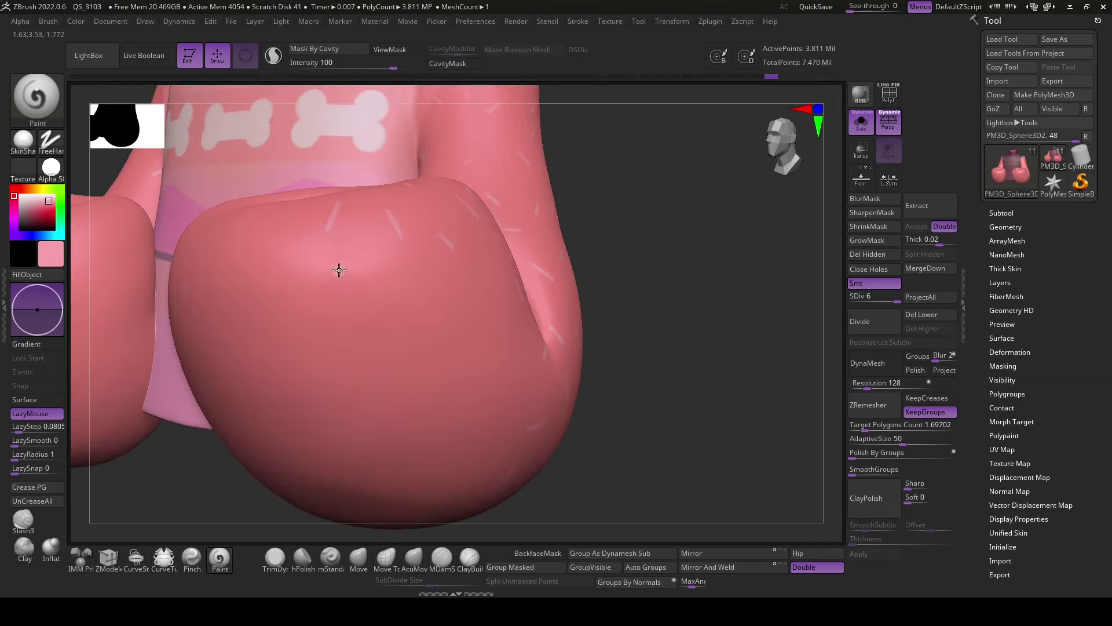
pyautogui.moveTo(440, 319); pyautogui.dragTo(505, 384, button='right')
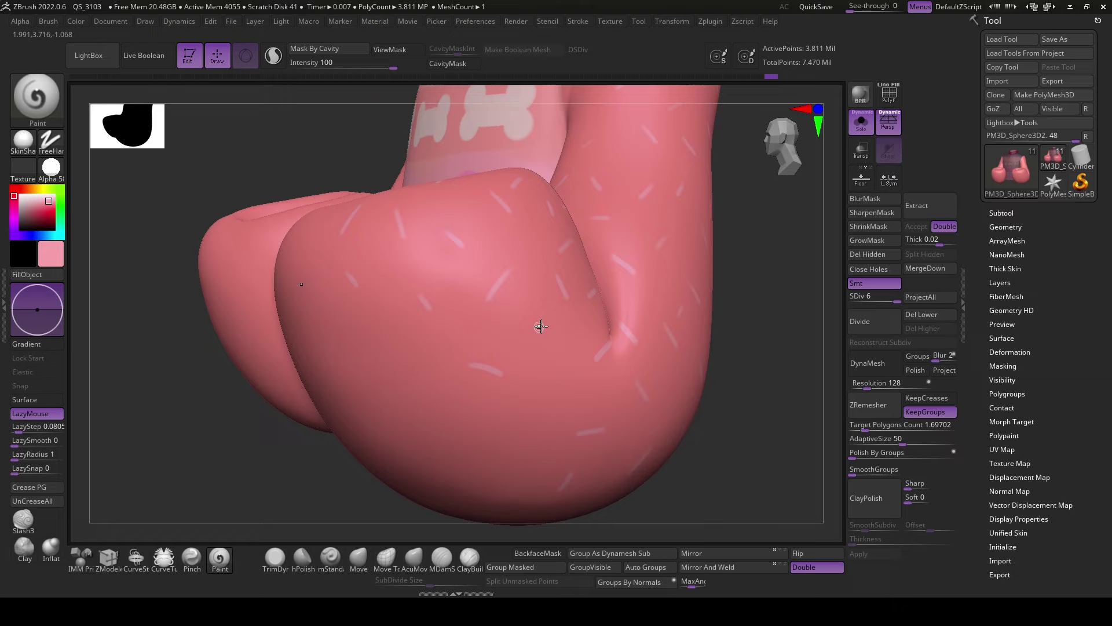
pyautogui.moveTo(693, 487)
pyautogui.mouseDown(button='right')
pyautogui.moveTo(721, 427)
pyautogui.moveTo(643, 504)
pyautogui.moveTo(487, 268)
pyautogui.mouseUp(button='right')
pyautogui.moveTo(543, 240); pyautogui.dragTo(586, 404, button='right')
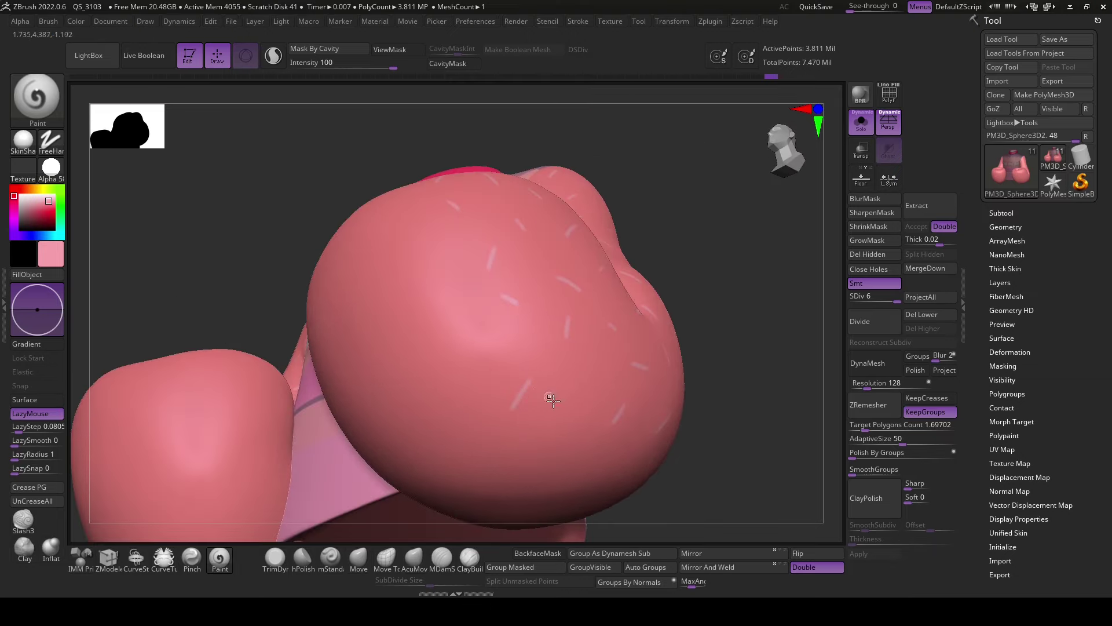
pyautogui.moveTo(600, 365); pyautogui.dragTo(691, 414, button='right')
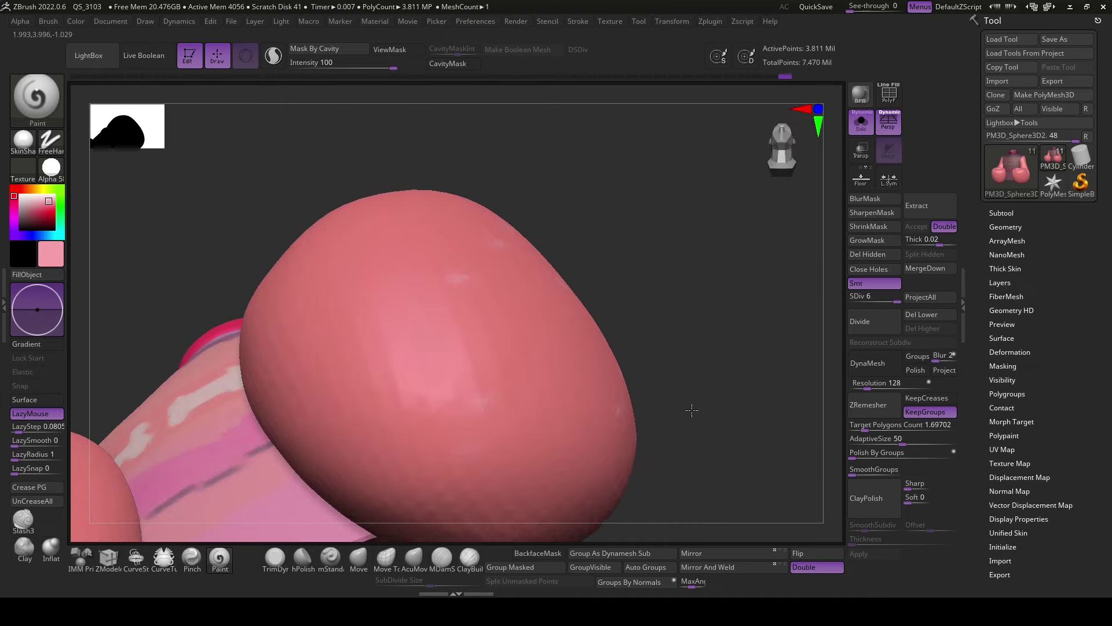
pyautogui.moveTo(690, 405)
pyautogui.keyDown('alt'); pyautogui.mouseDown(button='right')
pyautogui.moveTo(592, 266)
pyautogui.moveTo(628, 326)
pyautogui.mouseUp(button='right'); pyautogui.keyUp('alt')
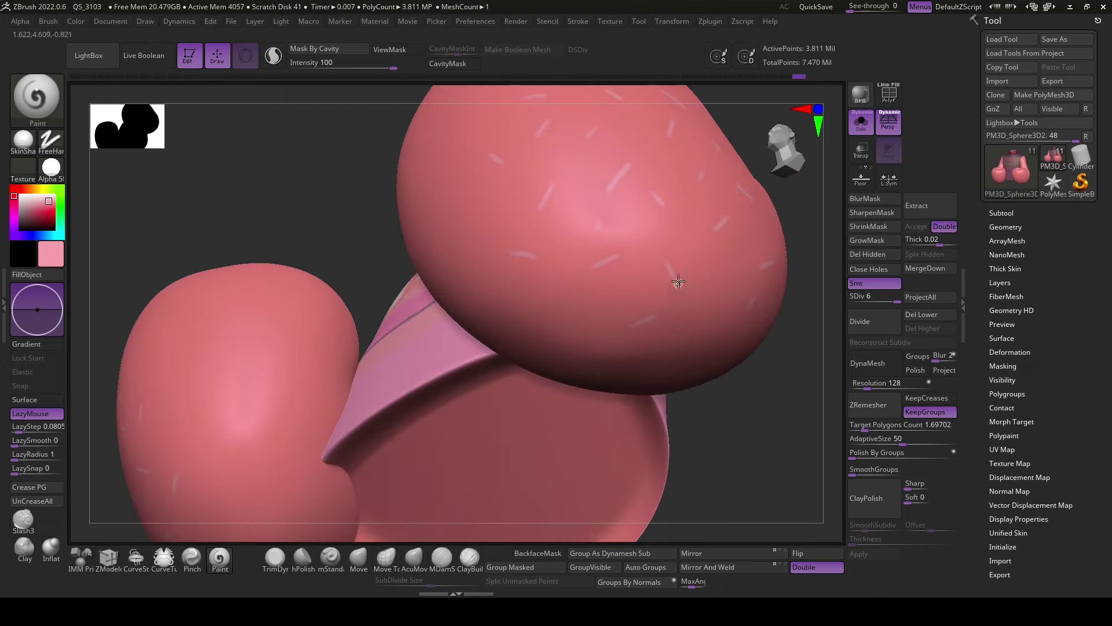
pyautogui.moveTo(712, 271); pyautogui.dragTo(711, 348, button='right')
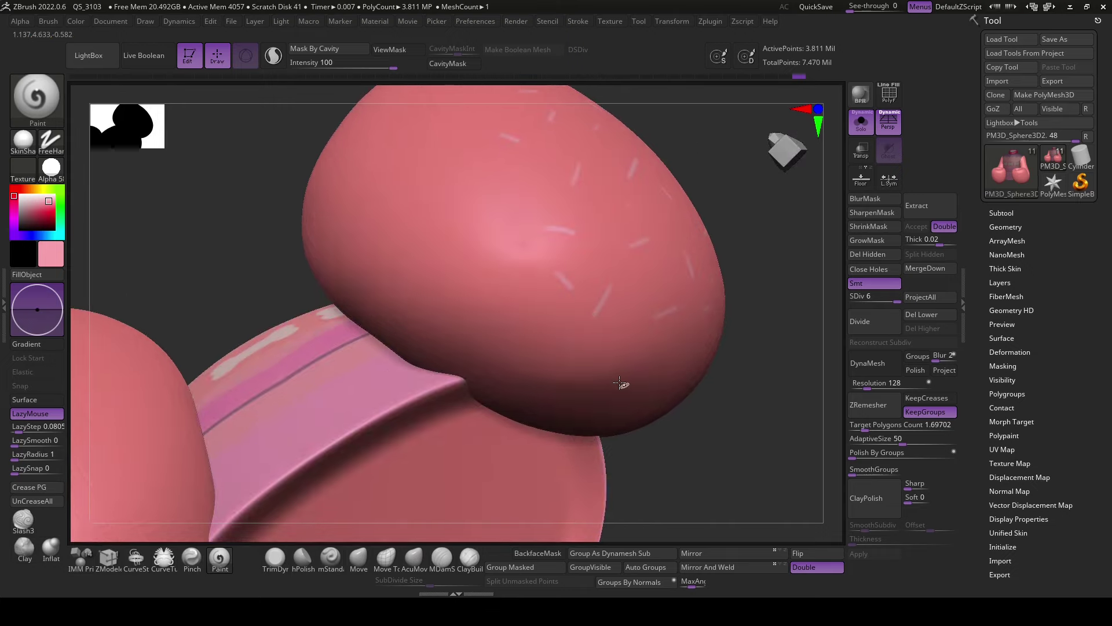
pyautogui.moveTo(598, 383); pyautogui.dragTo(618, 364, button='right')
pyautogui.moveTo(622, 437); pyautogui.dragTo(715, 395, button='right')
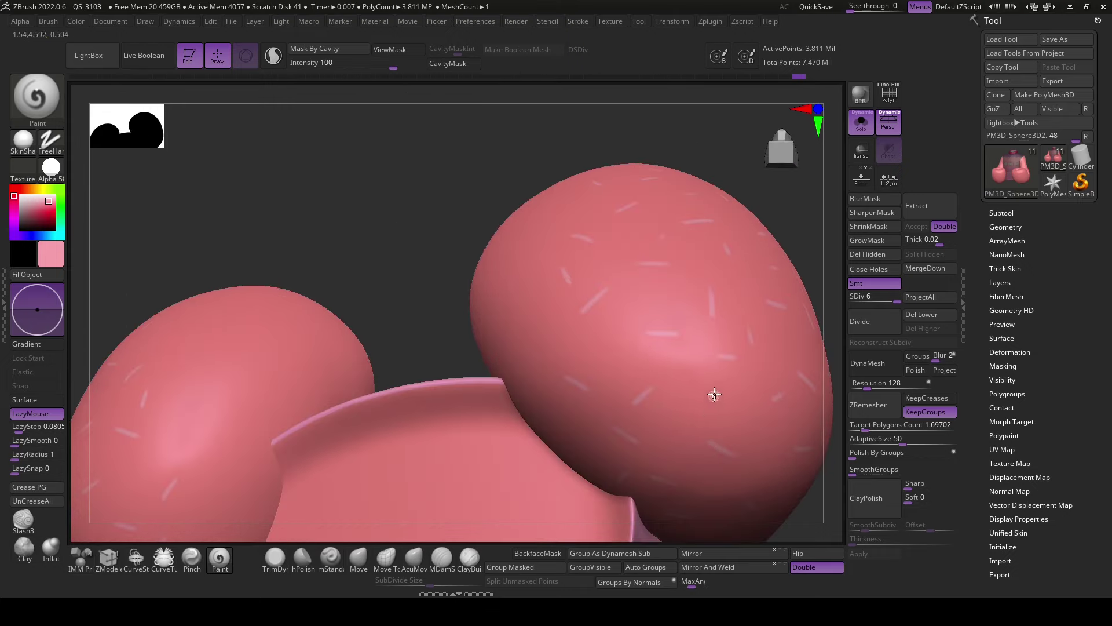
pyautogui.moveTo(390, 295); pyautogui.dragTo(564, 332, button='right')
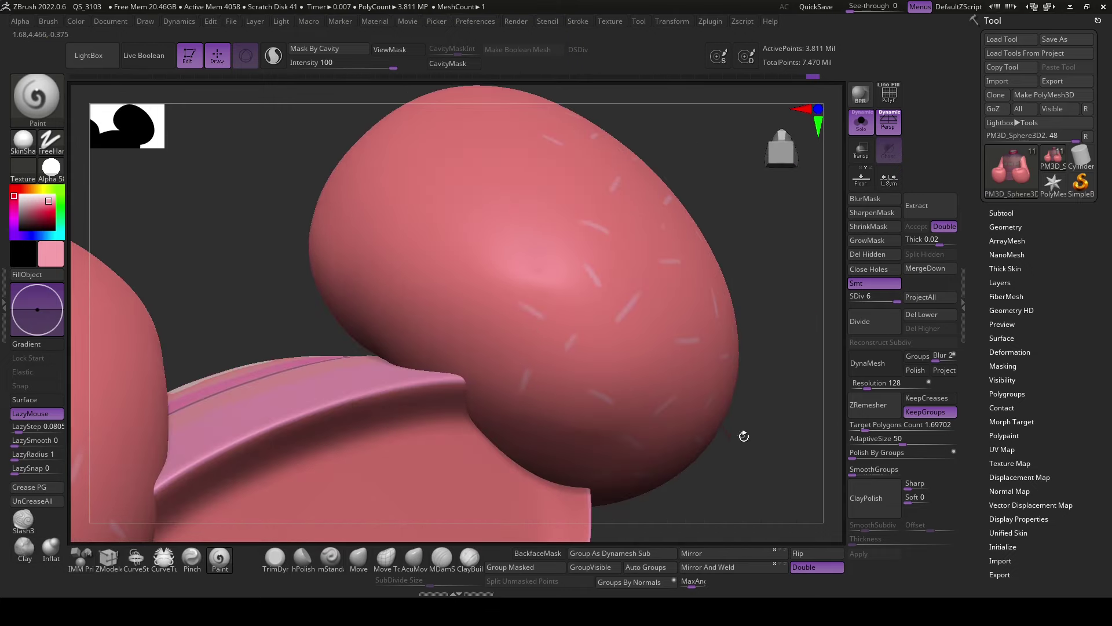
pyautogui.moveTo(744, 436); pyautogui.dragTo(513, 252, button='right')
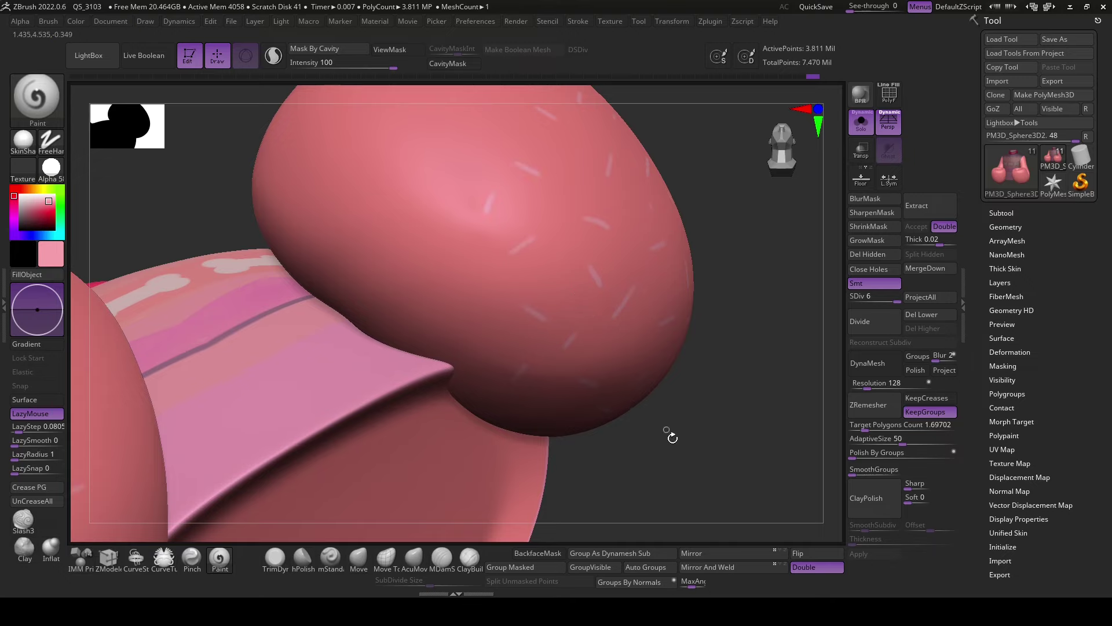
pyautogui.moveTo(672, 437); pyautogui.dragTo(660, 321, button='right')
pyautogui.moveTo(543, 225); pyautogui.dragTo(446, 211, button='right')
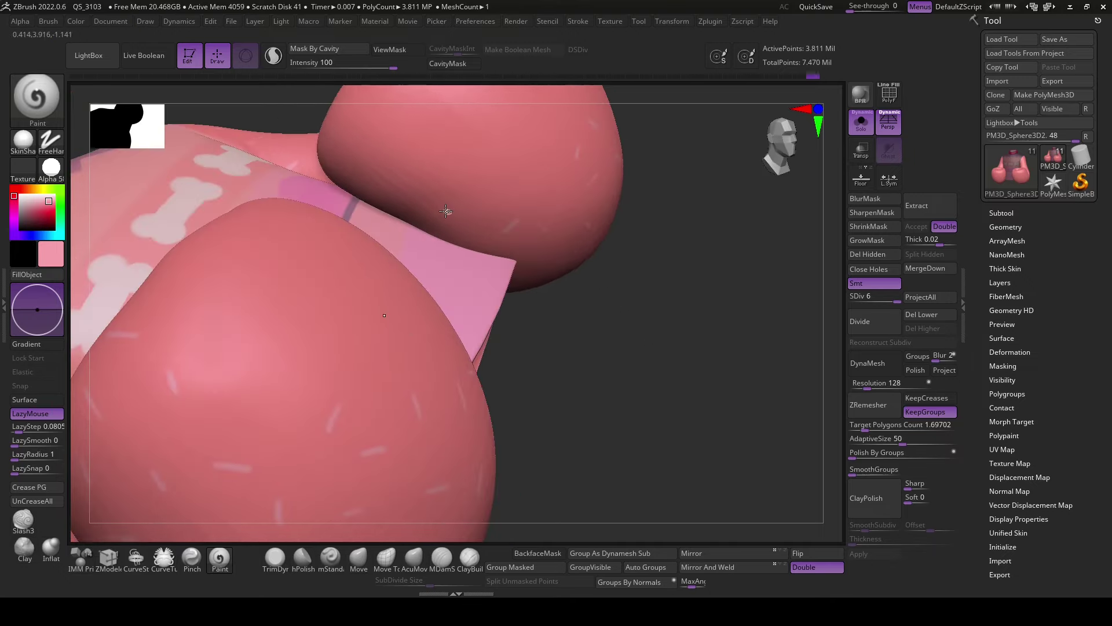
pyautogui.moveTo(632, 322); pyautogui.dragTo(481, 209, button='right')
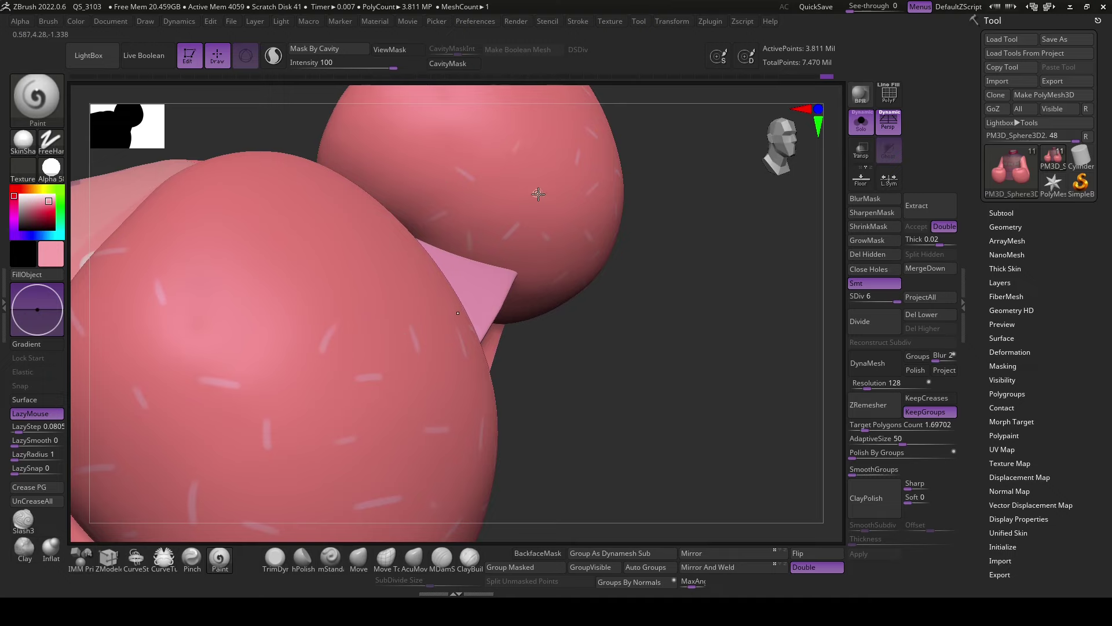
pyautogui.moveTo(670, 284); pyautogui.dragTo(575, 251, button='right')
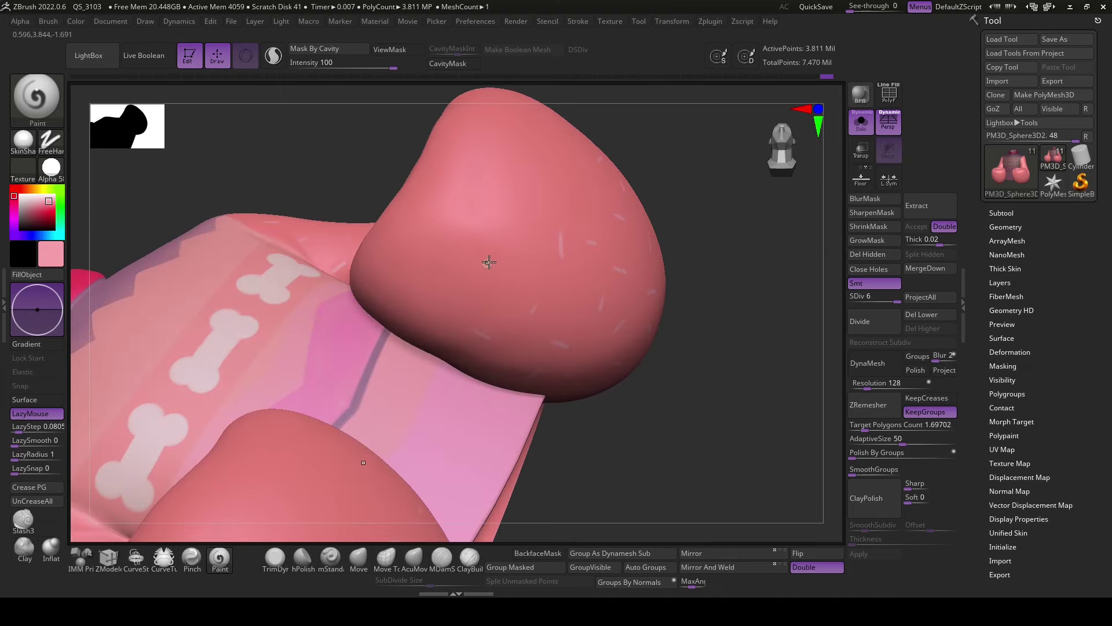
# - Add white flecks over the sleeve bulges and ends, then show the full dog character again
pyautogui.moveTo(492, 188); pyautogui.dragTo(545, 184)
pyautogui.moveTo(693, 326); pyautogui.dragTo(571, 140, button='right')
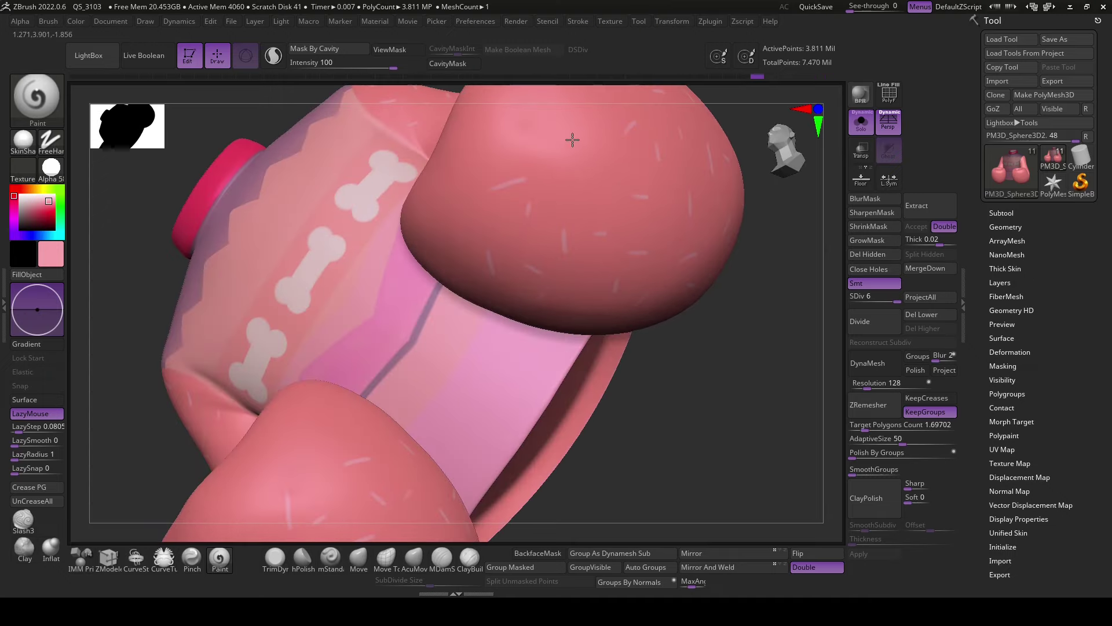
pyautogui.moveTo(702, 325); pyautogui.dragTo(537, 237, button='right')
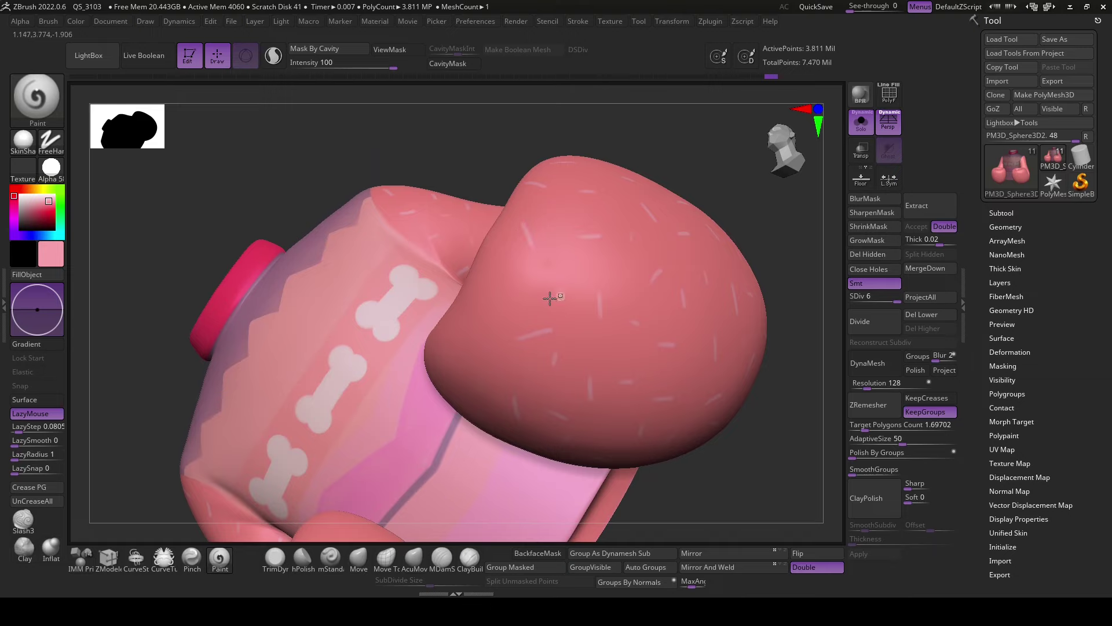
pyautogui.moveTo(731, 508); pyautogui.dragTo(448, 304, button='right')
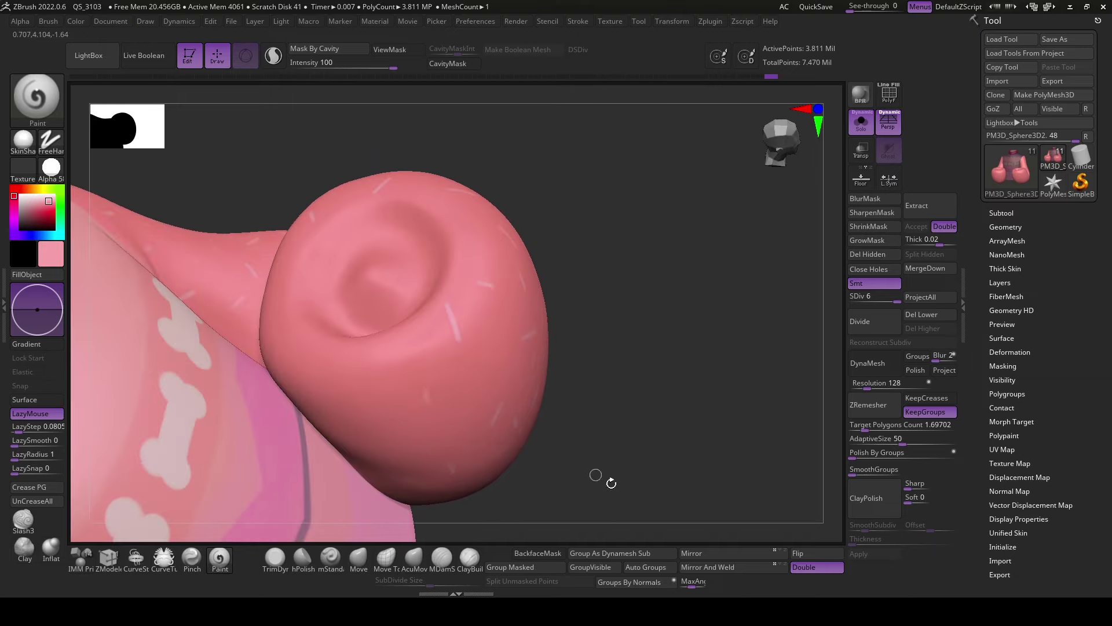
pyautogui.moveTo(611, 483); pyautogui.dragTo(397, 450, button='right')
pyautogui.moveTo(523, 331); pyautogui.dragTo(367, 384, button='right')
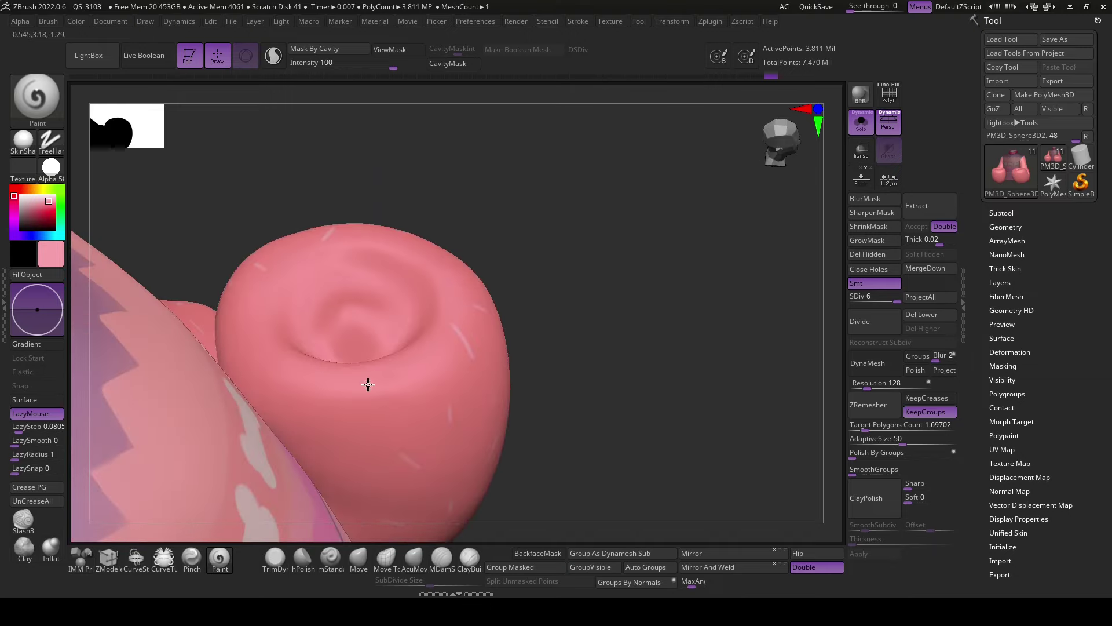
pyautogui.moveTo(616, 478); pyautogui.dragTo(582, 413, button='right')
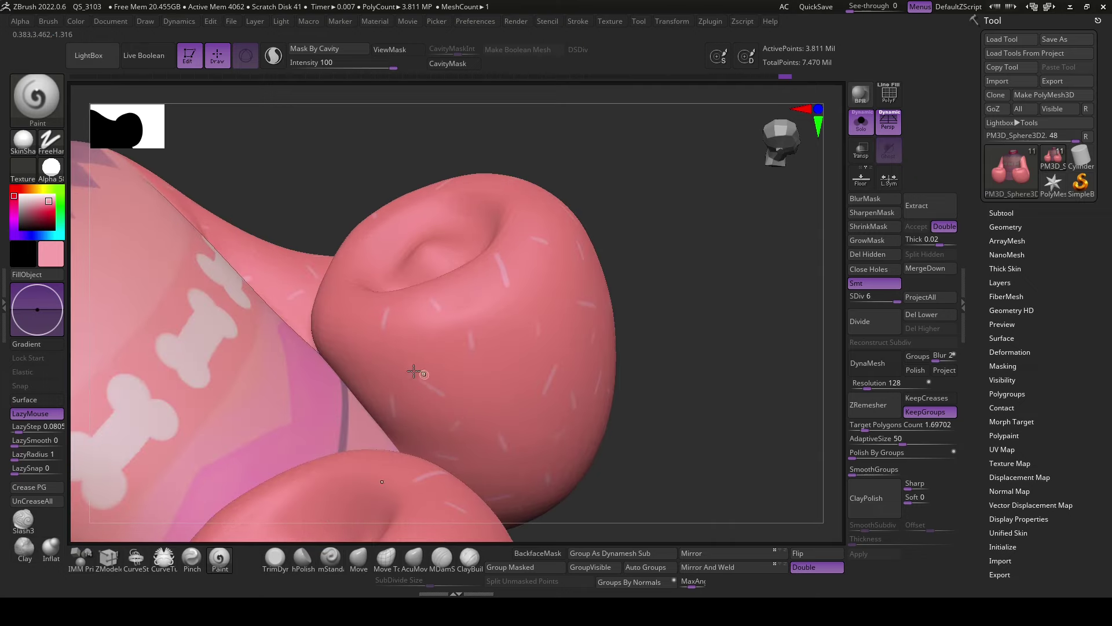
pyautogui.moveTo(731, 359); pyautogui.dragTo(592, 387, button='right')
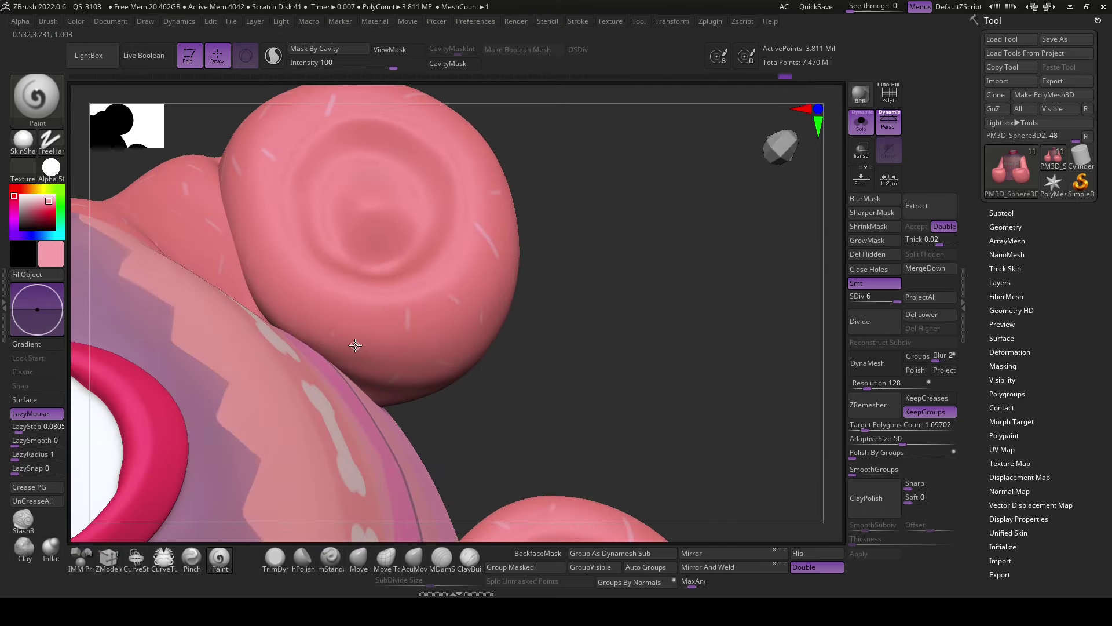
pyautogui.moveTo(324, 317); pyautogui.dragTo(617, 386, button='right')
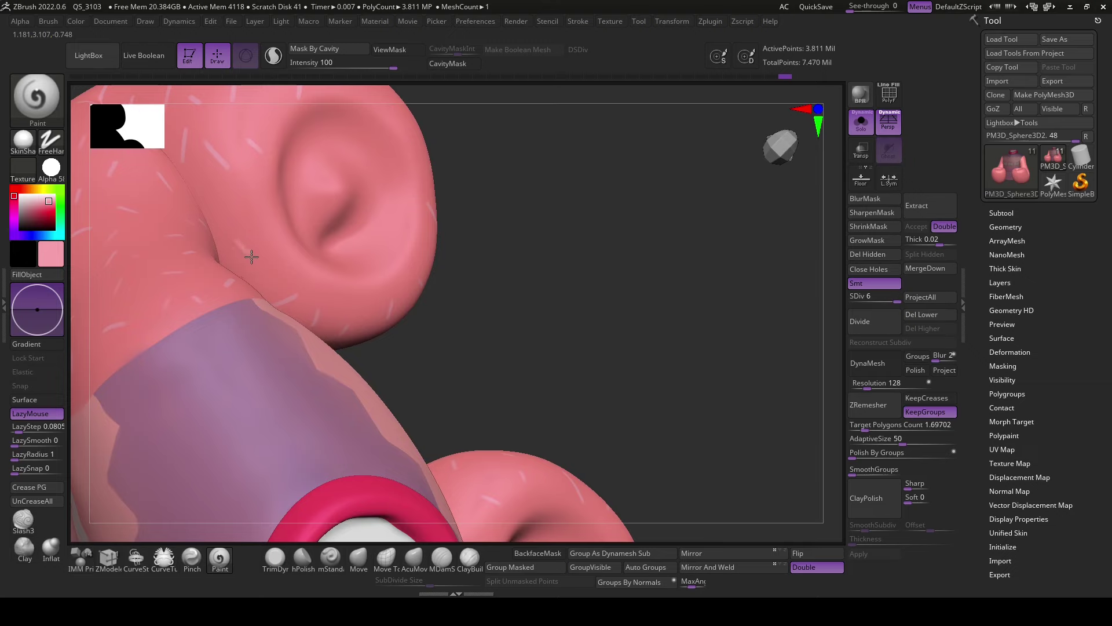
pyautogui.moveTo(269, 251); pyautogui.dragTo(264, 290, button='right')
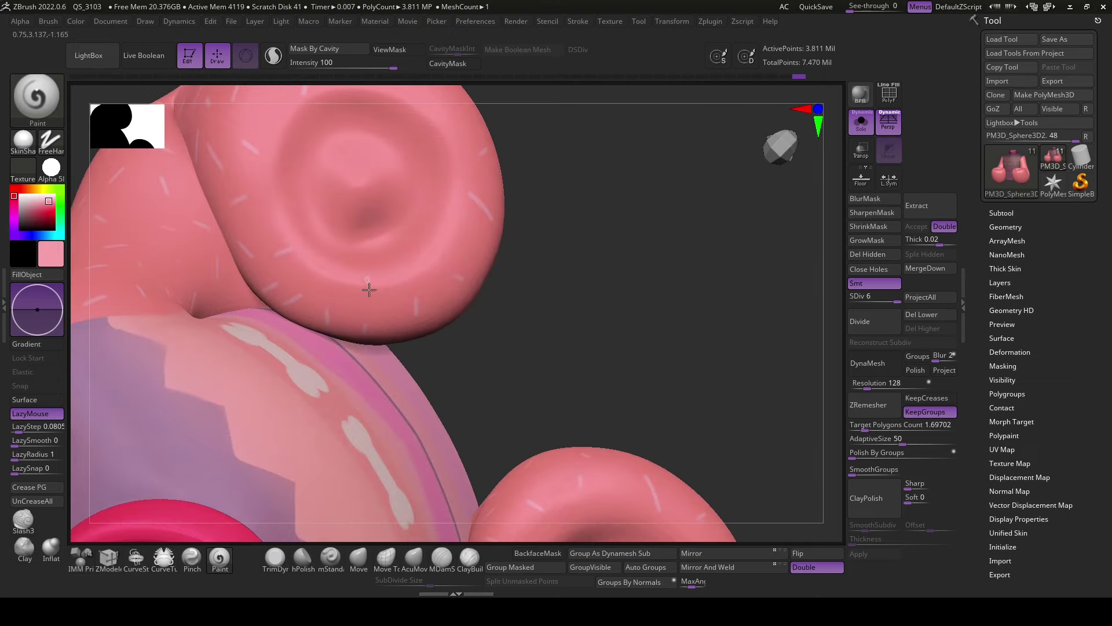
pyautogui.moveTo(622, 283); pyautogui.dragTo(313, 187, button='right')
pyautogui.moveTo(448, 175)
pyautogui.mouseDown(button='right')
pyautogui.moveTo(655, 251)
pyautogui.moveTo(298, 322)
pyautogui.mouseUp(button='right')
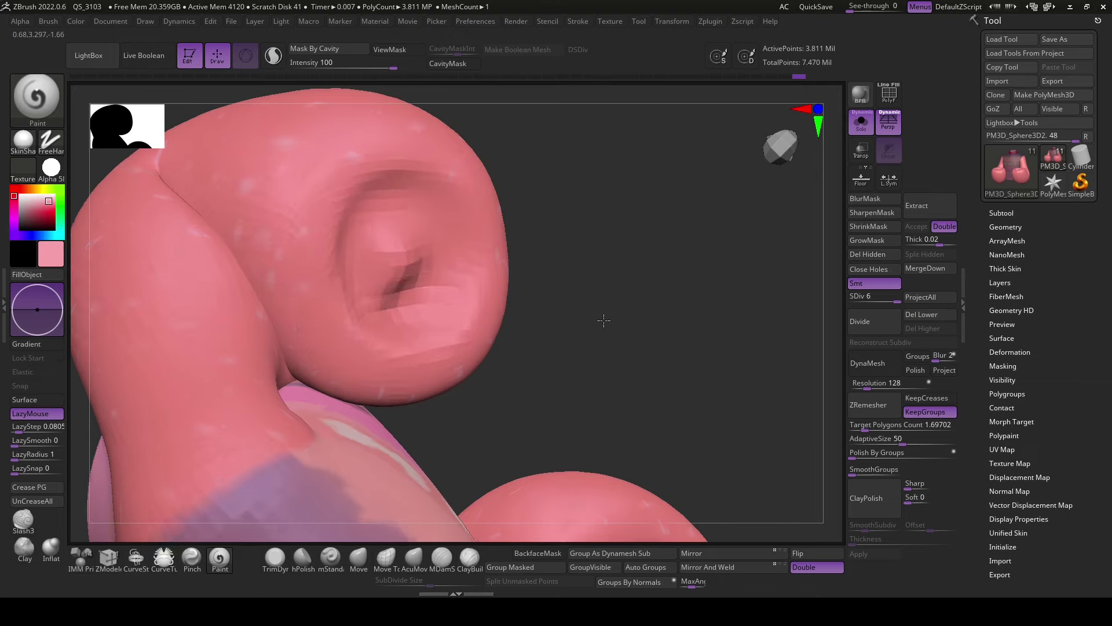
pyautogui.moveTo(258, 265); pyautogui.dragTo(635, 268, button='right')
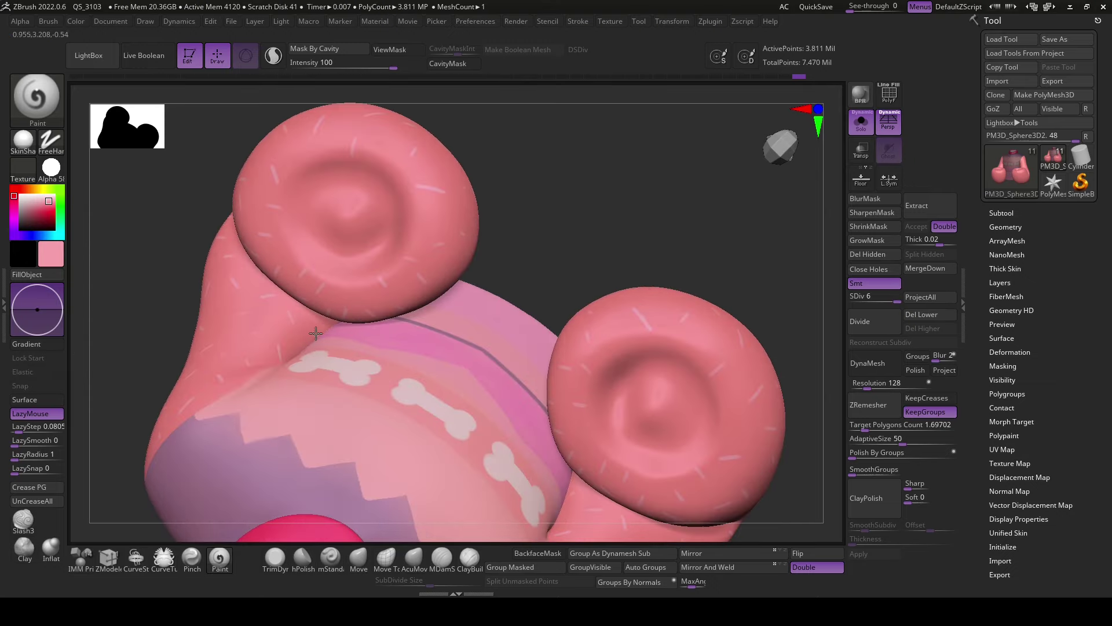
pyautogui.moveTo(316, 333)
pyautogui.mouseDown(button='right')
pyautogui.moveTo(705, 226)
pyautogui.moveTo(666, 353)
pyautogui.moveTo(597, 356)
pyautogui.mouseUp(button='right')
pyautogui.hotkey('shift', 'alt', 's')
pyautogui.moveTo(715, 363)
pyautogui.mouseDown(button='right')
pyautogui.moveTo(670, 366)
pyautogui.moveTo(671, 427)
pyautogui.moveTo(675, 410)
pyautogui.moveTo(708, 405)
pyautogui.mouseUp(button='right')
# - Select the head subtool, isolate it with Solo, and zoom in on the face
pyautogui.keyDown('alt'); pyautogui.click(432, 240); pyautogui.keyUp('alt')
pyautogui.keyDown('shift'); pyautogui.moveTo(432, 239); pyautogui.dragTo(406, 243, button='right'); pyautogui.keyUp('shift')
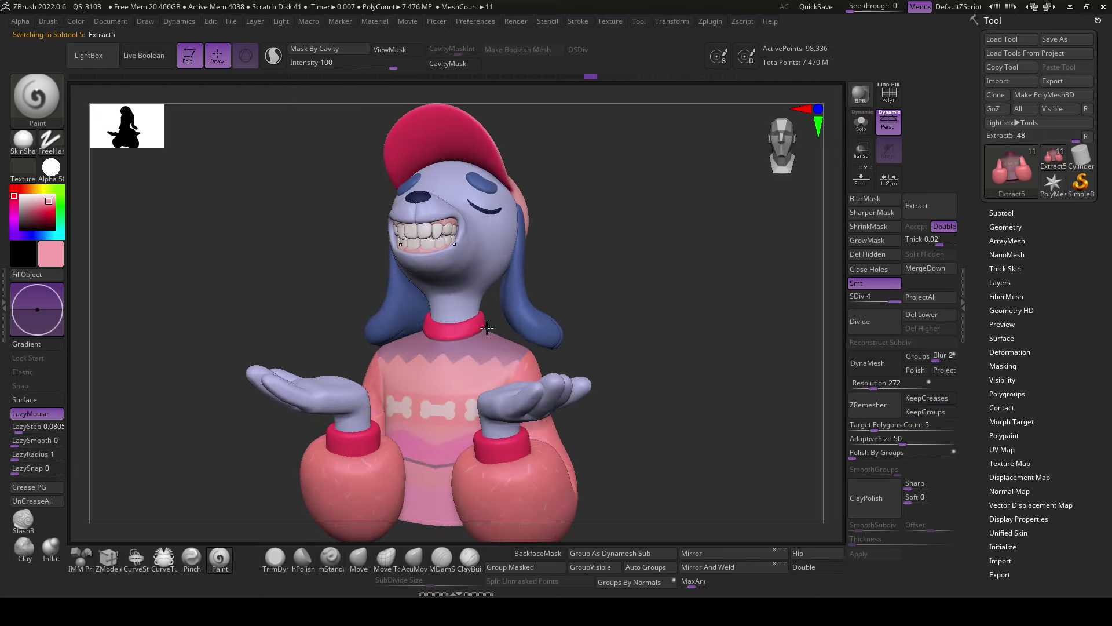
pyautogui.press('space')
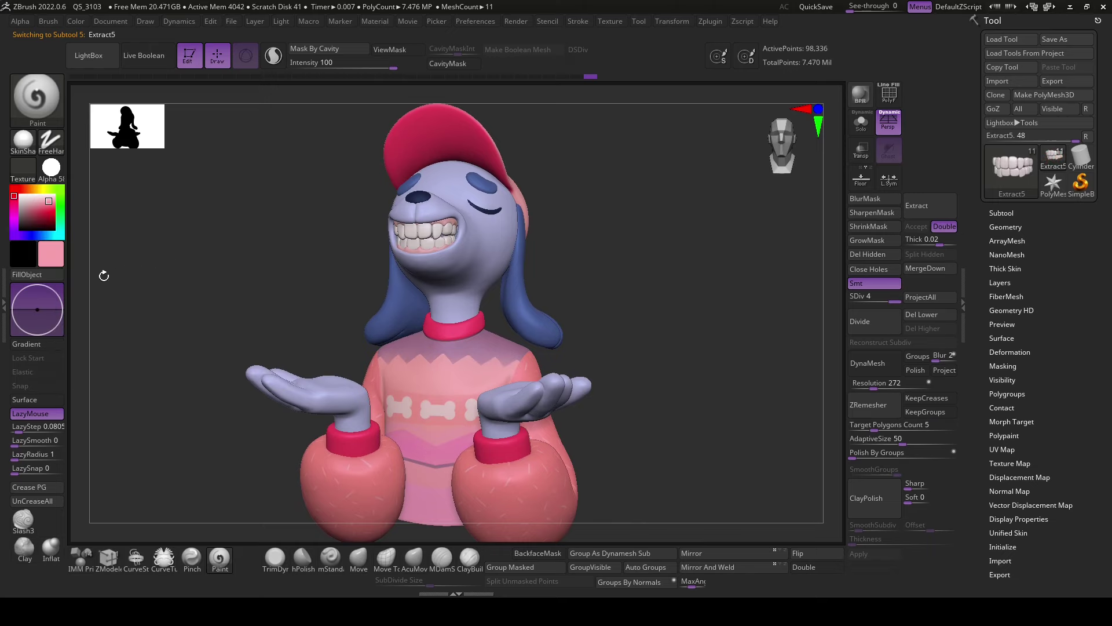
pyautogui.moveTo(104, 275)
pyautogui.mouseDown(button='right')
pyautogui.moveTo(293, 276)
pyautogui.moveTo(681, 305)
pyautogui.moveTo(701, 328)
pyautogui.mouseUp(button='right')
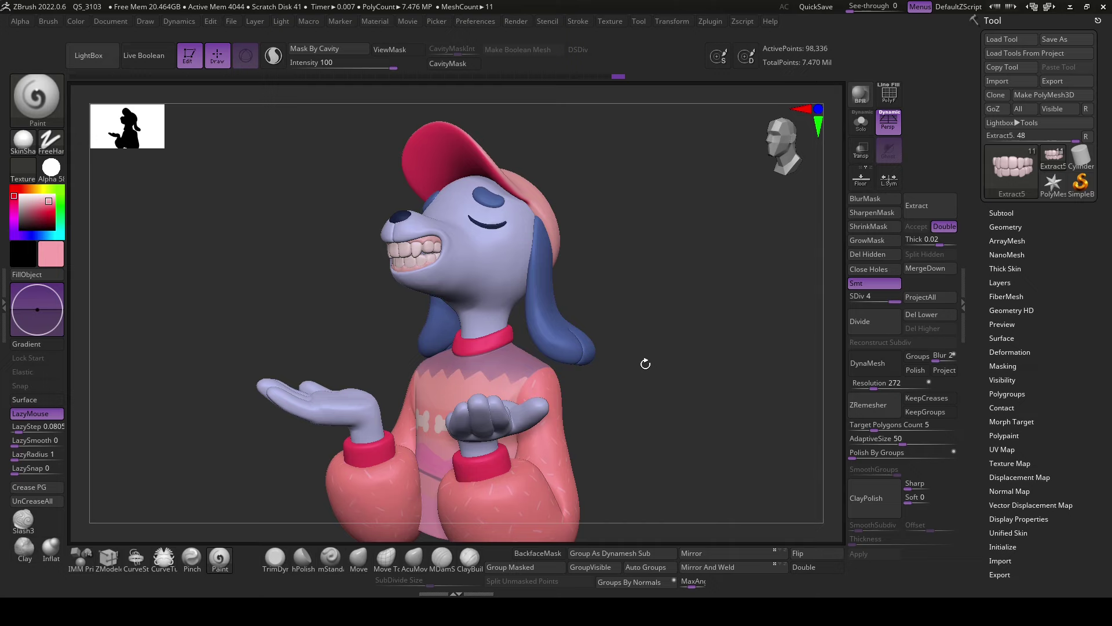
pyautogui.moveTo(646, 364); pyautogui.dragTo(580, 348, button='right')
pyautogui.click(861, 149)
pyautogui.moveTo(791, 241); pyautogui.dragTo(823, 243, button='right')
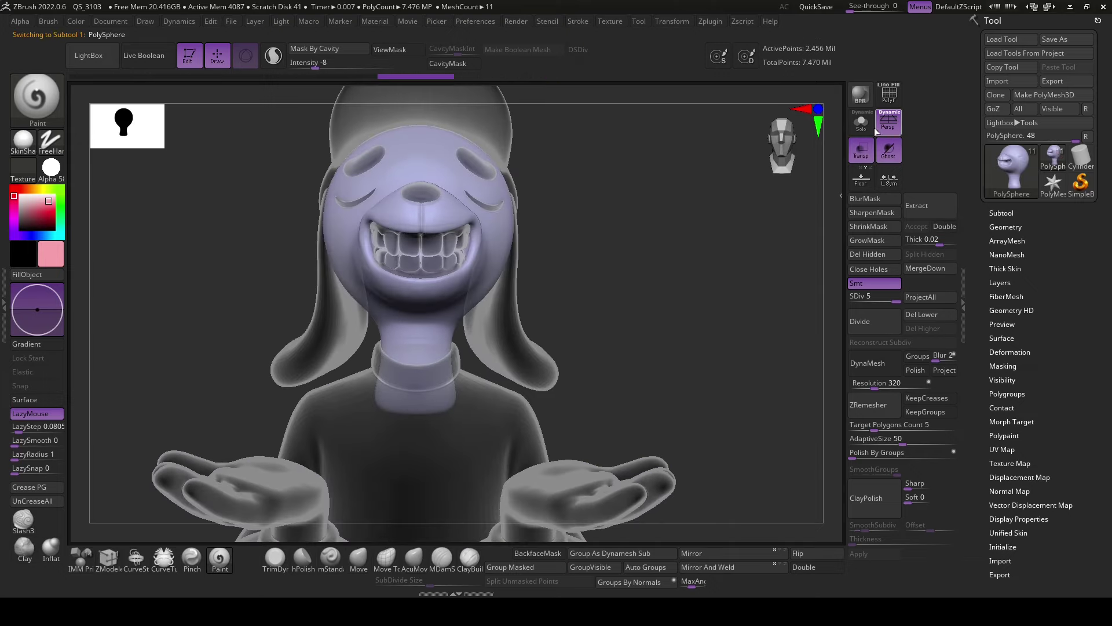
pyautogui.click(872, 128)
pyautogui.keyDown('ctrl'); pyautogui.moveTo(770, 211); pyautogui.dragTo(732, 298, button='right'); pyautogui.keyUp('ctrl')
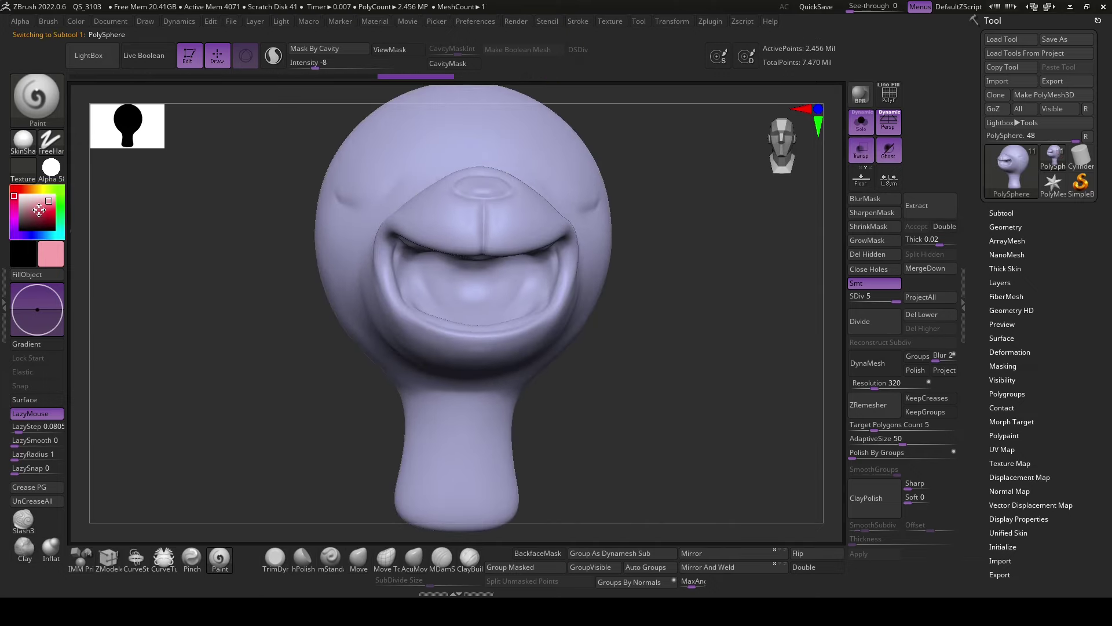
# - Pick a dark red colour and begin painting the inside of the mouth
pyautogui.moveTo(38, 210); pyautogui.dragTo(40, 221)
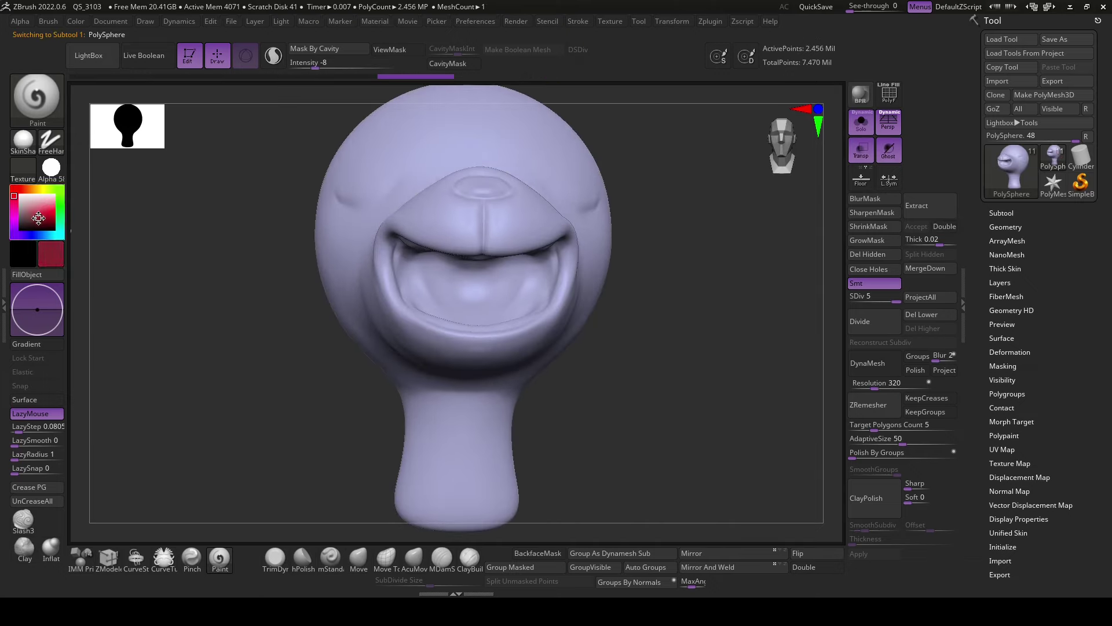
pyautogui.rightClick(508, 287)
pyautogui.rightClick(581, 300)
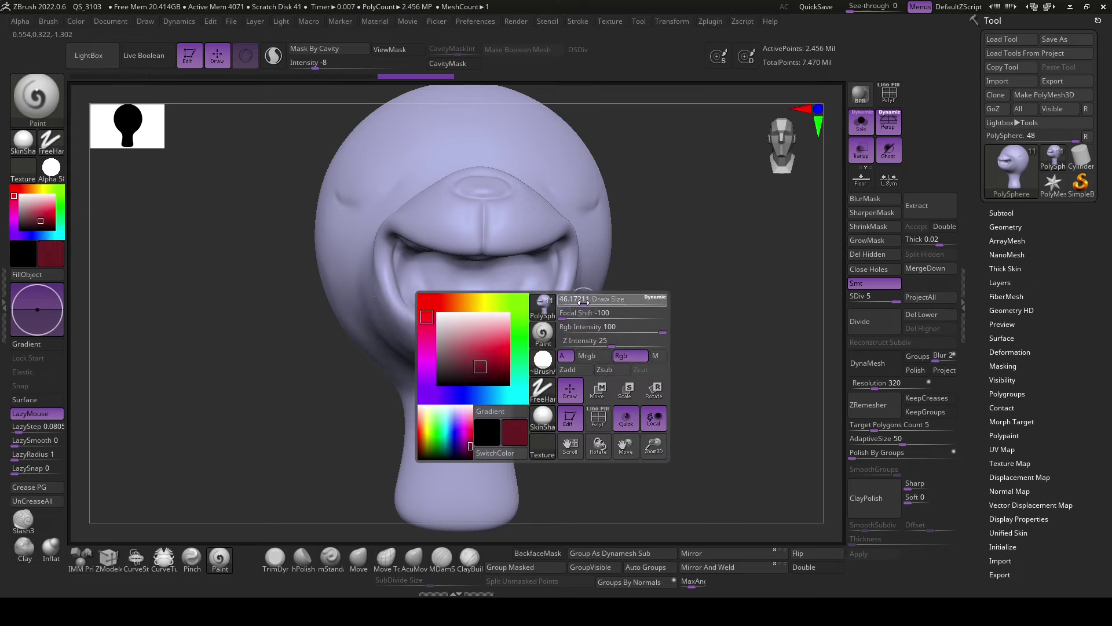
pyautogui.rightClick(632, 290)
pyautogui.moveTo(667, 291); pyautogui.dragTo(478, 266, button='right')
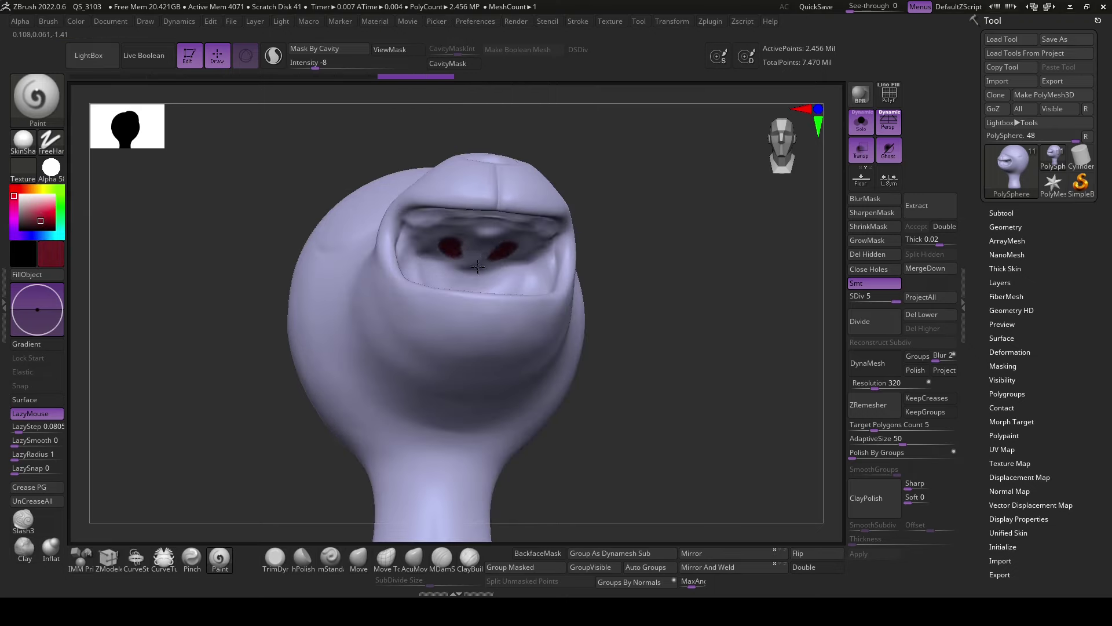
pyautogui.moveTo(478, 266); pyautogui.dragTo(481, 273)
pyautogui.moveTo(481, 272); pyautogui.dragTo(487, 288, button='right')
pyautogui.moveTo(487, 288); pyautogui.dragTo(474, 301)
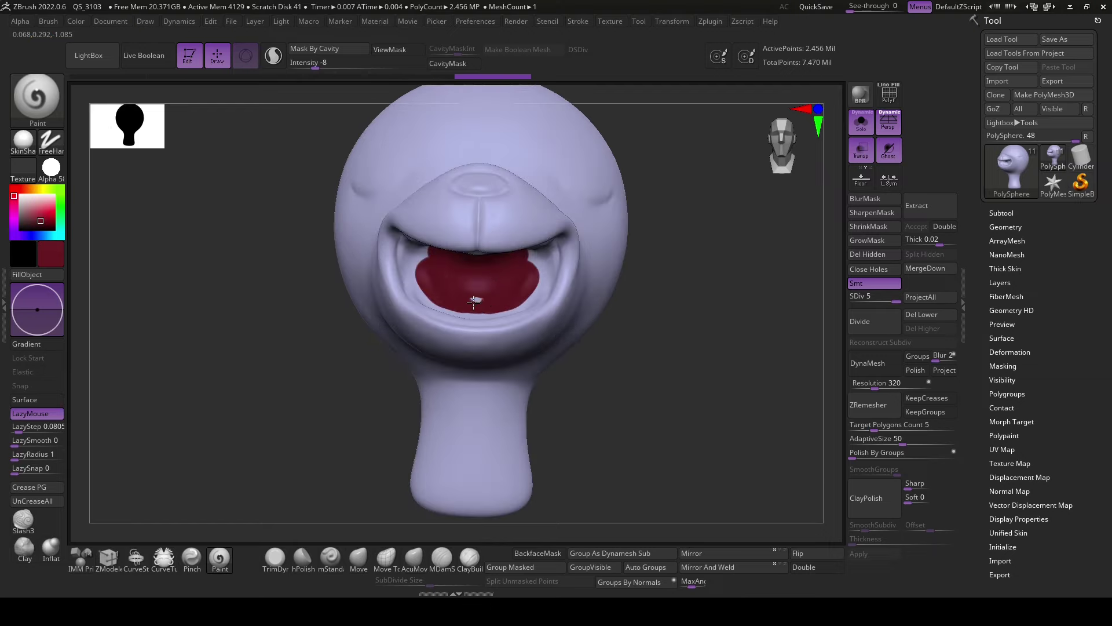
# - Paint dark red into the lower, upper and corner areas of the mouth interior
pyautogui.moveTo(474, 300)
pyautogui.mouseDown(button='right')
pyautogui.moveTo(566, 417)
pyautogui.moveTo(650, 373)
pyautogui.moveTo(526, 367)
pyautogui.mouseUp(button='right')
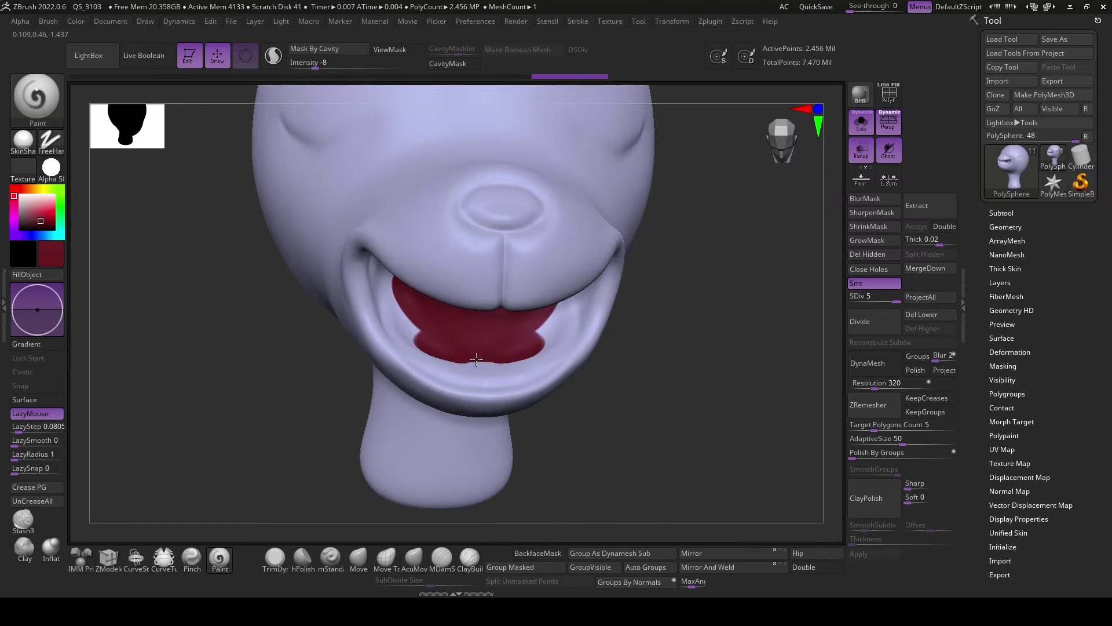
pyautogui.moveTo(476, 360)
pyautogui.mouseDown()
pyautogui.moveTo(510, 377)
pyautogui.moveTo(574, 325)
pyautogui.moveTo(539, 333)
pyautogui.mouseUp()
pyautogui.moveTo(684, 382); pyautogui.dragTo(589, 348, button='right')
pyautogui.moveTo(588, 347); pyautogui.dragTo(519, 283)
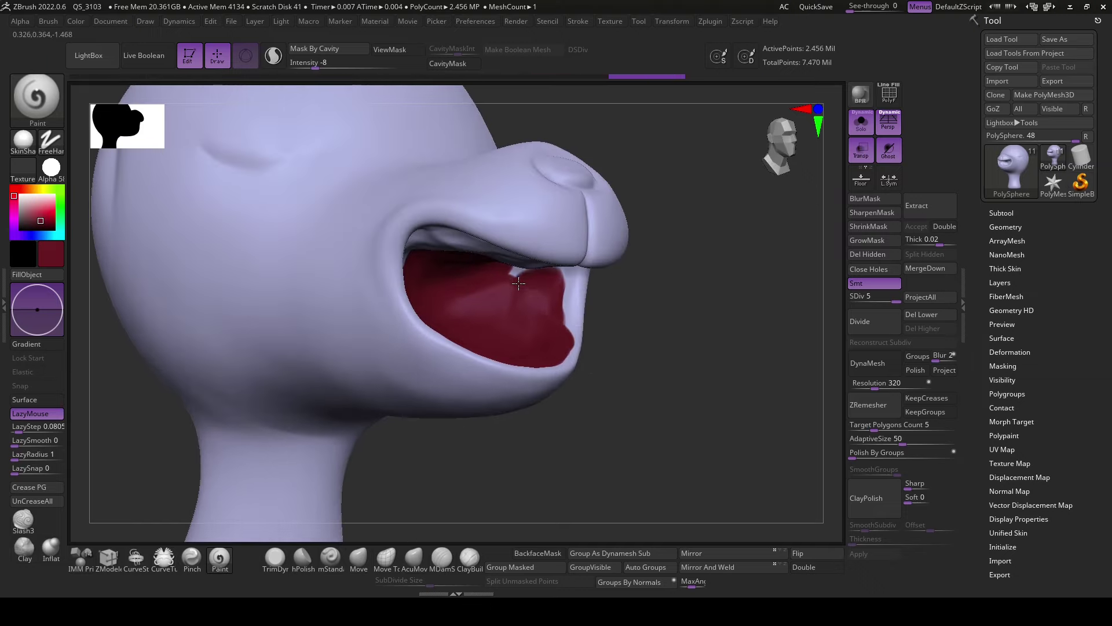
pyautogui.moveTo(518, 283); pyautogui.dragTo(686, 308, button='right')
pyautogui.moveTo(557, 296)
pyautogui.mouseDown()
pyautogui.moveTo(539, 278)
pyautogui.moveTo(550, 272)
pyautogui.moveTo(527, 264)
pyautogui.mouseUp()
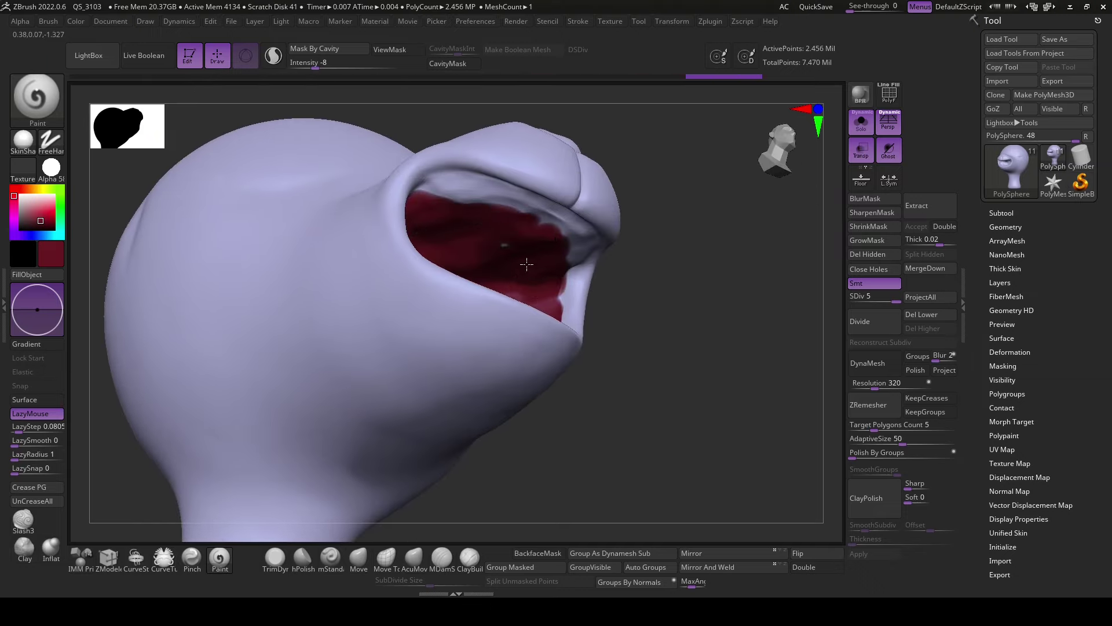
pyautogui.moveTo(527, 265); pyautogui.dragTo(671, 268, button='right')
pyautogui.moveTo(556, 231)
pyautogui.mouseDown()
pyautogui.moveTo(463, 150)
pyautogui.moveTo(541, 183)
pyautogui.moveTo(571, 236)
pyautogui.mouseUp()
pyautogui.moveTo(632, 260); pyautogui.dragTo(580, 255, button='right')
pyautogui.moveTo(568, 249); pyautogui.dragTo(563, 264)
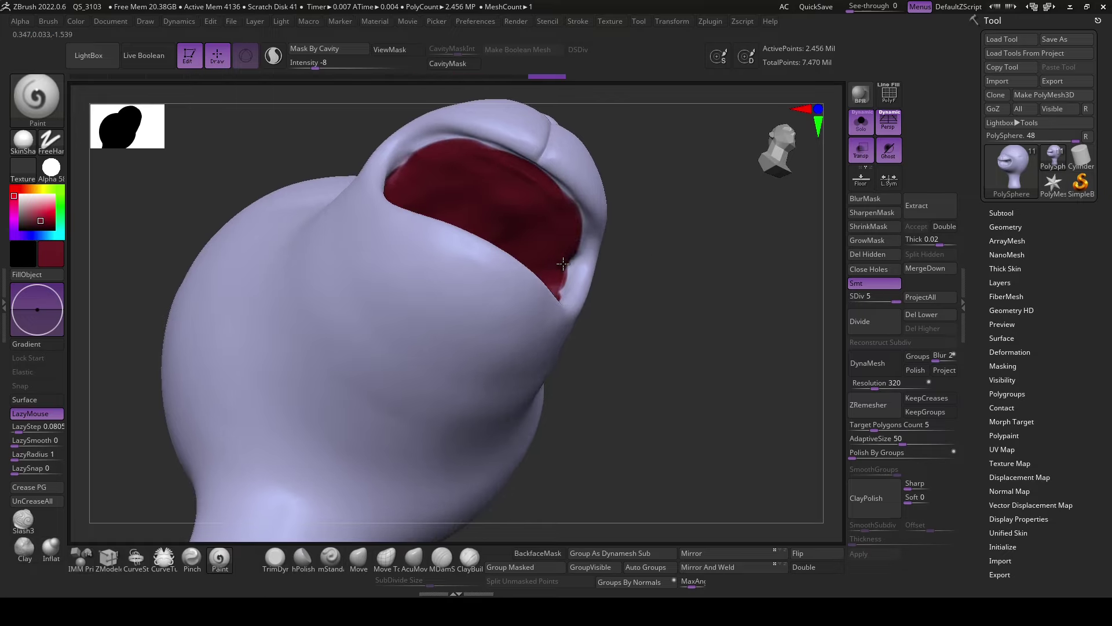
pyautogui.moveTo(563, 263); pyautogui.dragTo(579, 288, button='right')
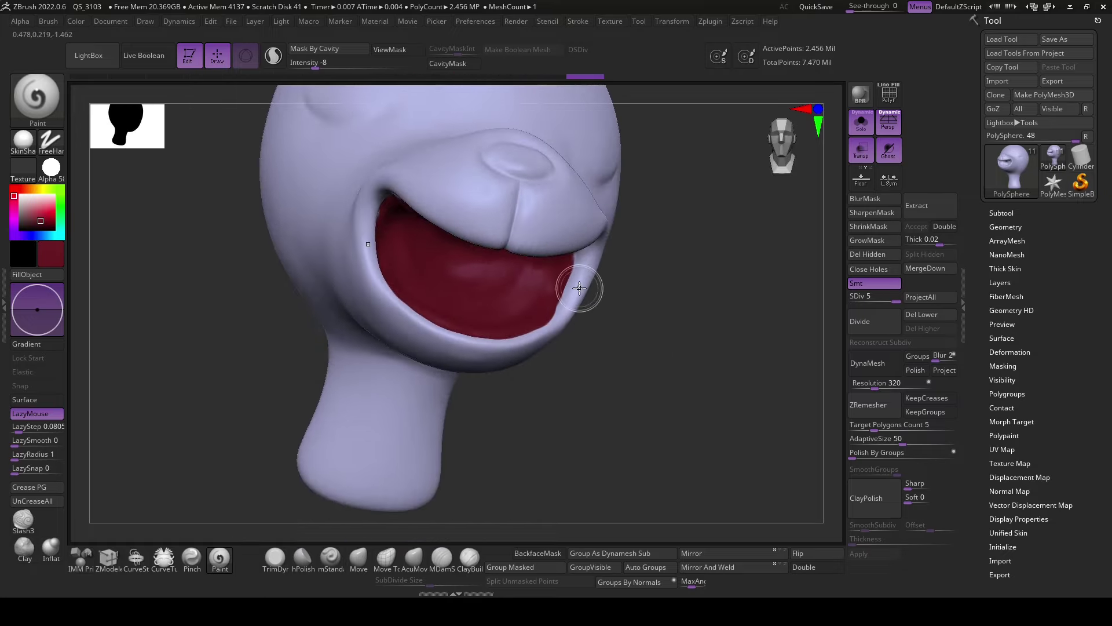
# - Switch the colour to light lavender, then turn off Solo and Transp to show the whole dog
pyautogui.press('c')
pyautogui.press('space')
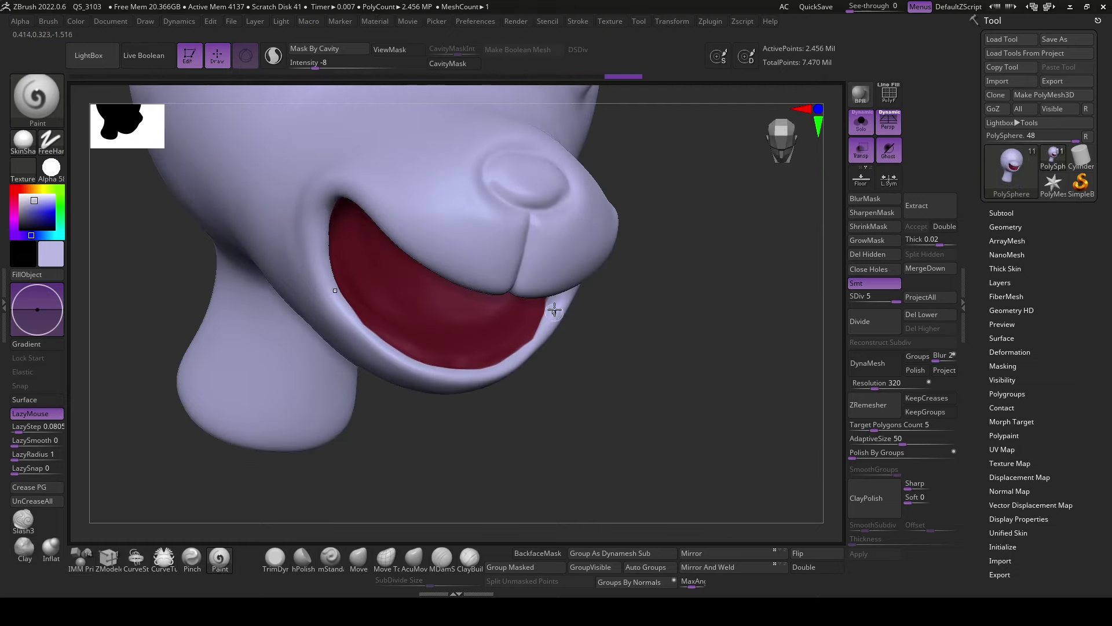
pyautogui.moveTo(527, 350)
pyautogui.mouseDown()
pyautogui.moveTo(626, 365)
pyautogui.moveTo(574, 301)
pyautogui.mouseUp()
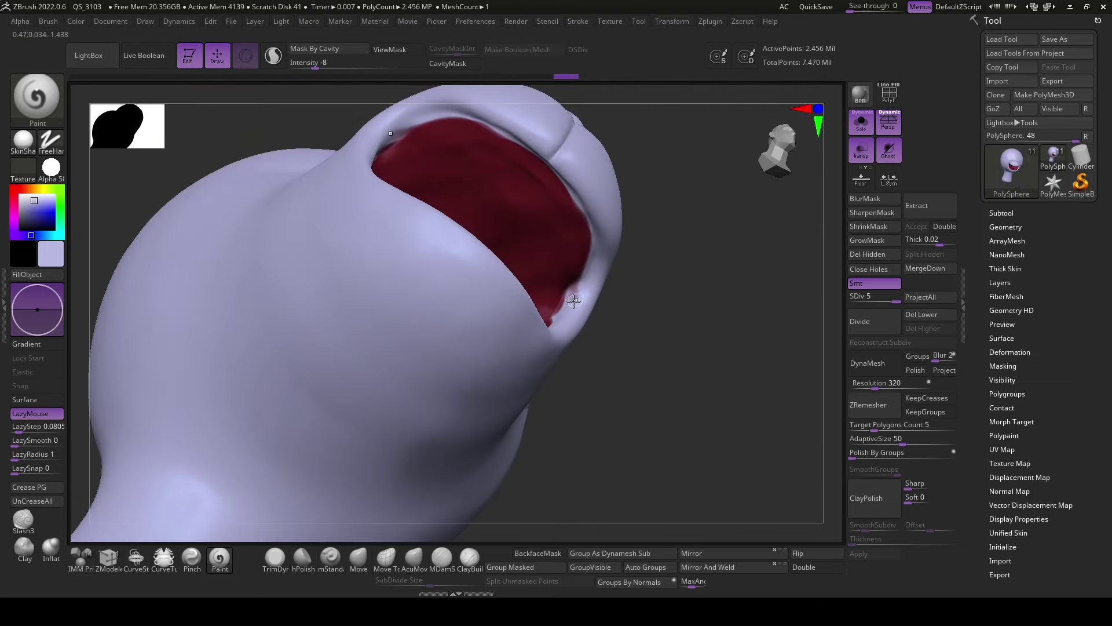
pyautogui.click(861, 122)
pyautogui.click(861, 149)
pyautogui.moveTo(754, 272)
pyautogui.mouseDown()
pyautogui.moveTo(745, 355)
pyautogui.moveTo(712, 341)
pyautogui.moveTo(497, 433)
pyautogui.moveTo(524, 405)
pyautogui.moveTo(719, 398)
pyautogui.moveTo(522, 364)
pyautogui.mouseUp()
pyautogui.press('space')
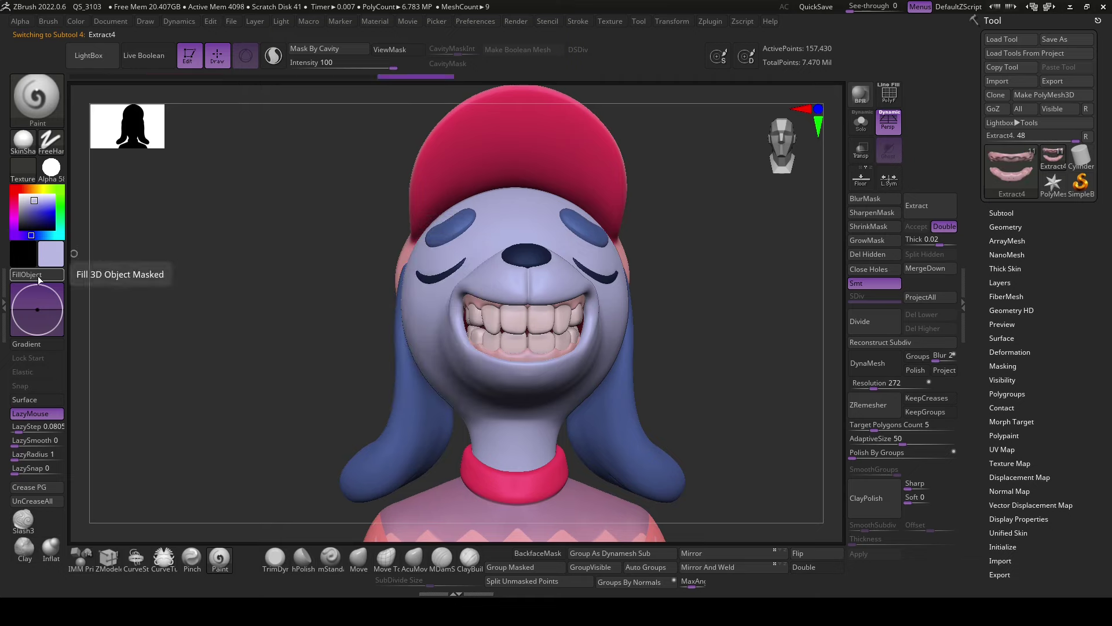
# - Pick a red colour, switch to the W gizmo, and select only the head parts
pyautogui.click(15, 192)
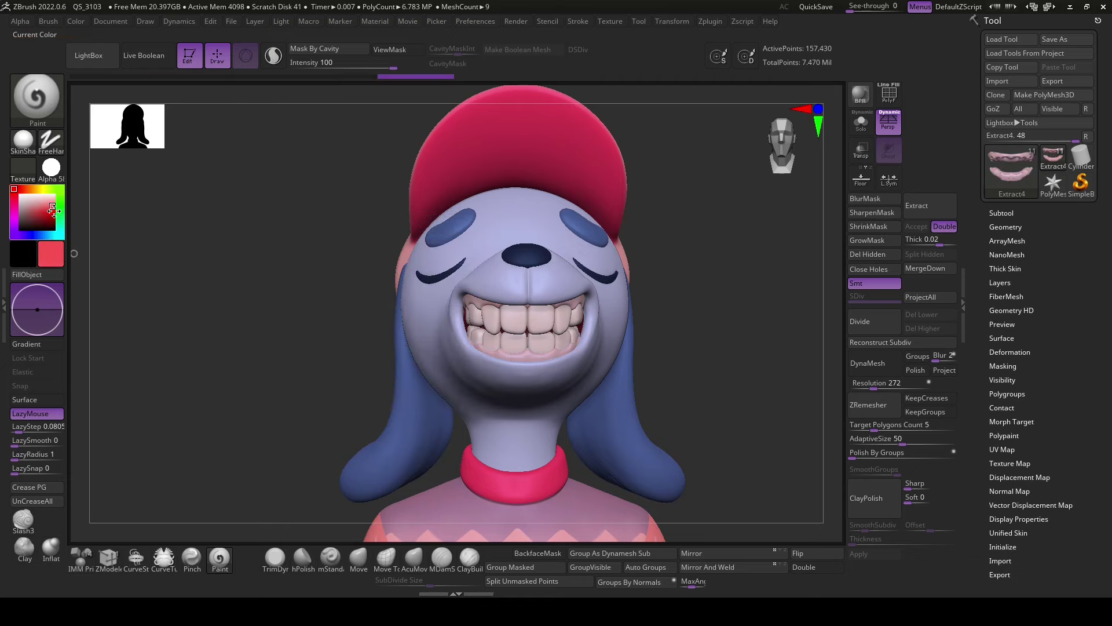
pyautogui.moveTo(220, 282); pyautogui.dragTo(412, 282)
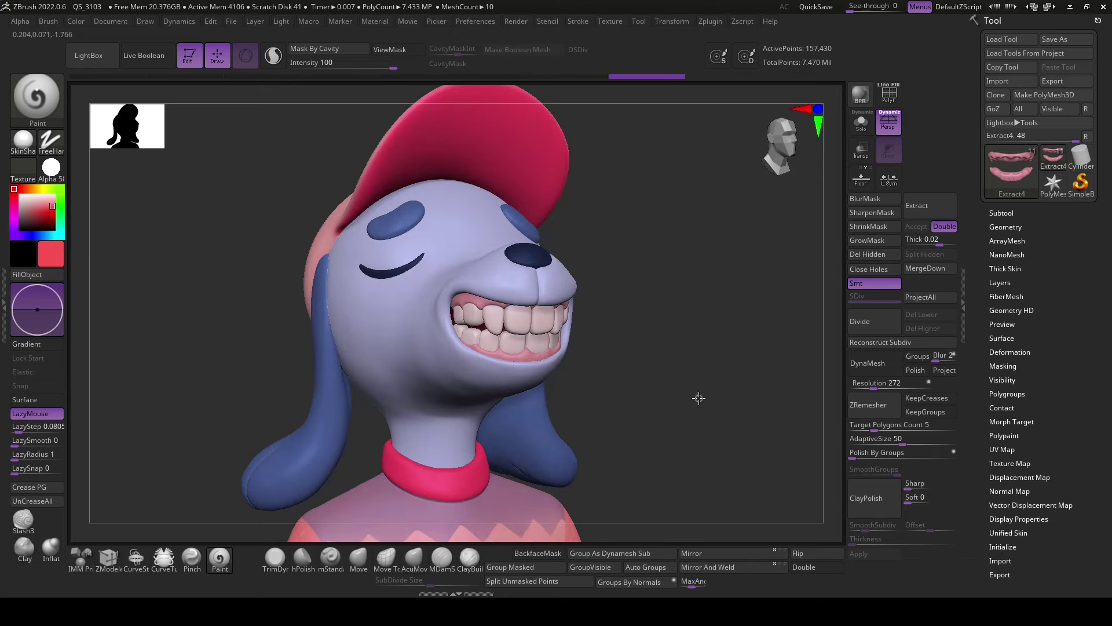
pyautogui.moveTo(747, 373); pyautogui.dragTo(707, 343)
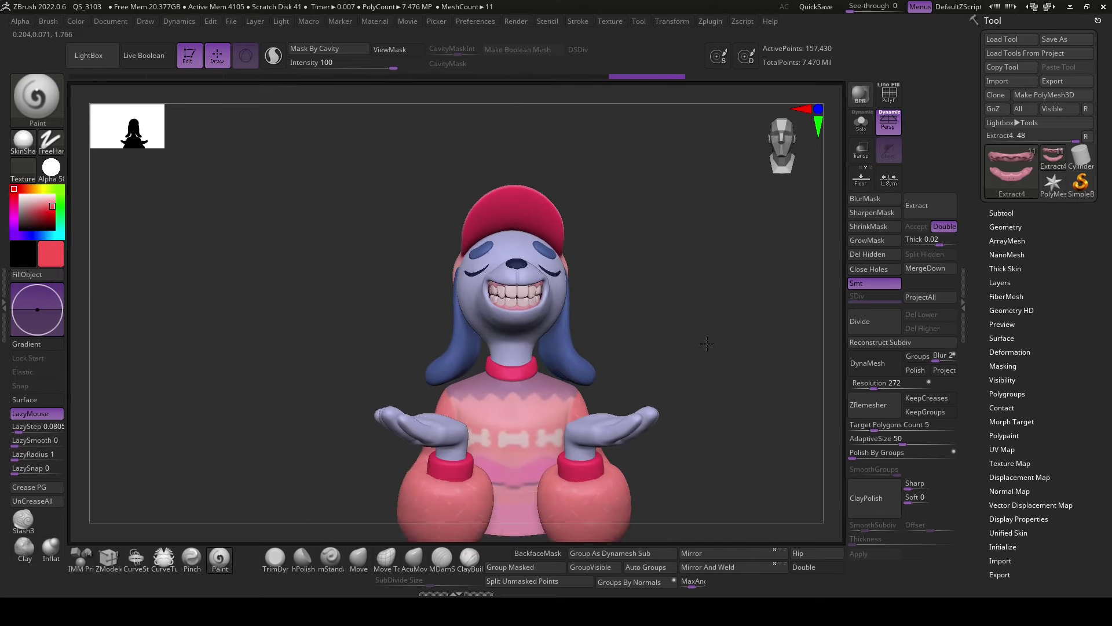
pyautogui.press('w')
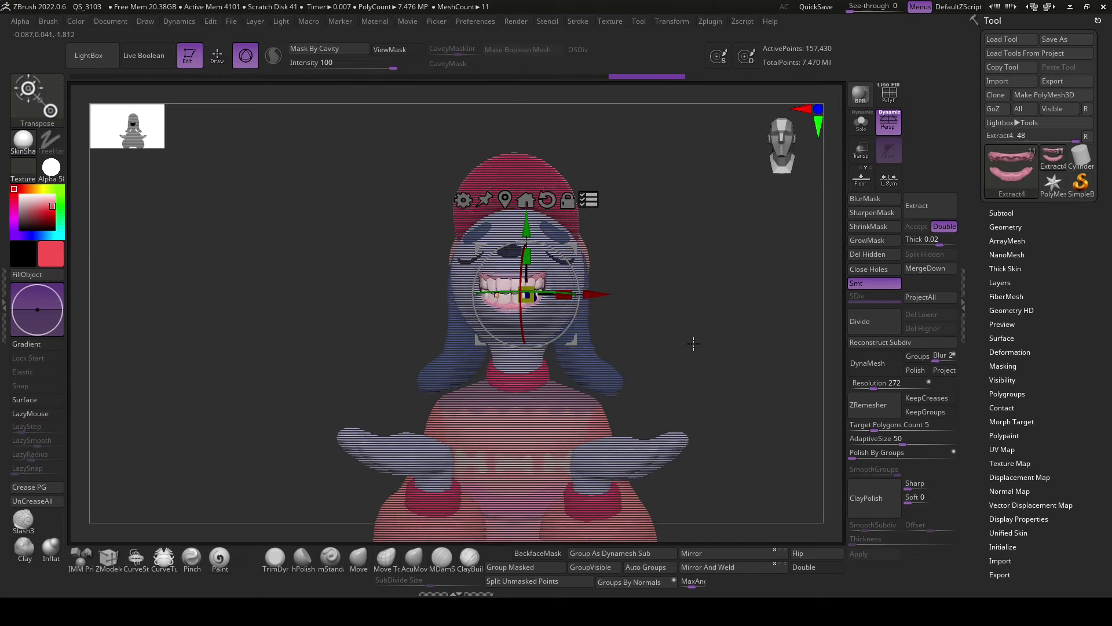
pyautogui.keyDown('alt'); pyautogui.moveTo(694, 343); pyautogui.dragTo(597, 244); pyautogui.keyUp('alt')
pyautogui.keyDown('ctrl'); pyautogui.keyDown('shift'); pyautogui.click(595, 241); pyautogui.keyUp('shift'); pyautogui.keyUp('ctrl')
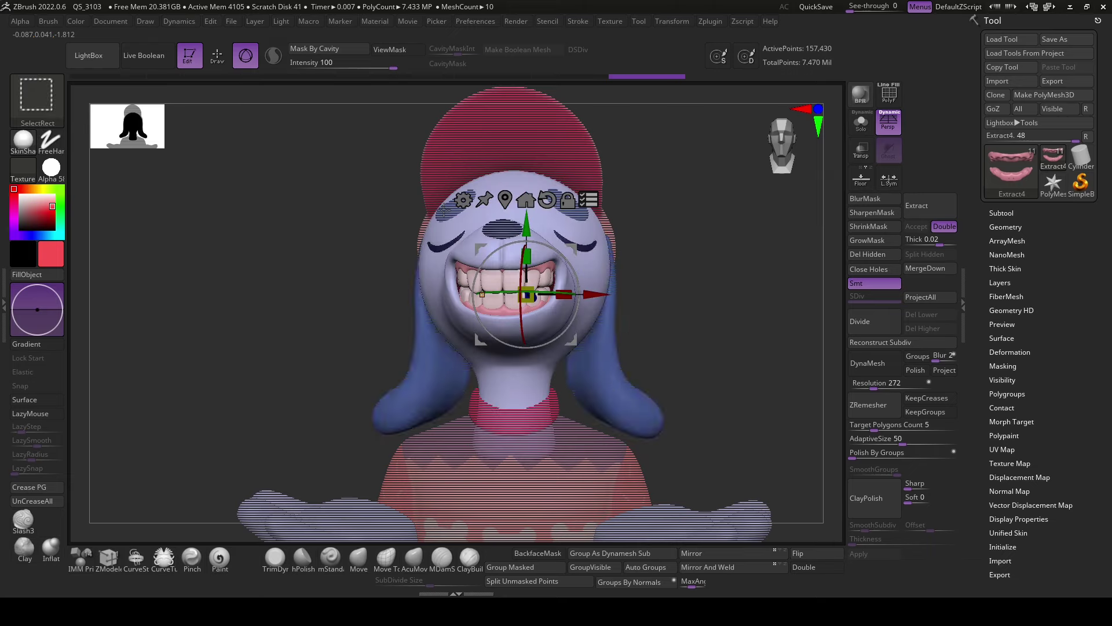
pyautogui.moveTo(724, 347)
pyautogui.mouseDown()
pyautogui.moveTo(752, 350)
pyautogui.moveTo(696, 331)
pyautogui.moveTo(698, 304)
pyautogui.mouseUp()
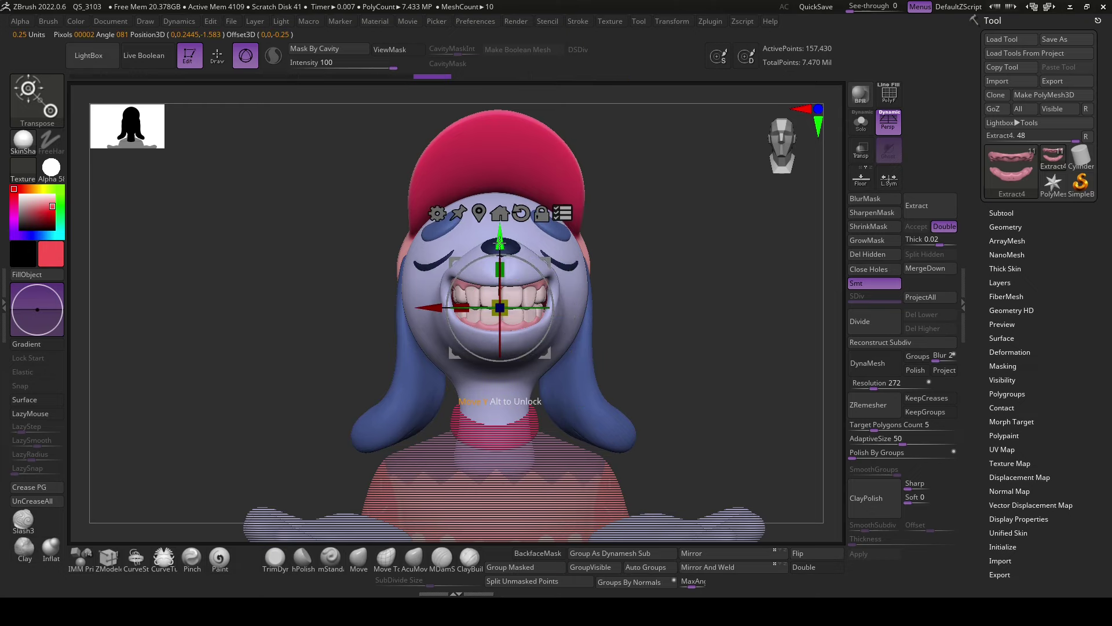
# - Rotate the head upward around the neck and inspect the new pose
pyautogui.moveTo(702, 390); pyautogui.dragTo(630, 440)
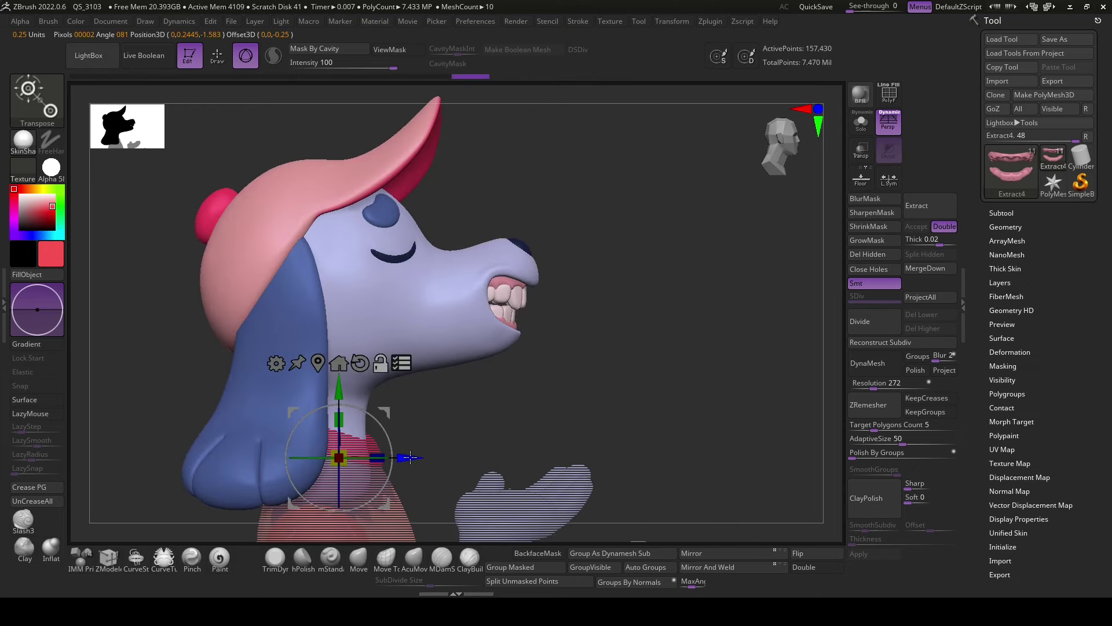
pyautogui.moveTo(410, 458)
pyautogui.mouseDown()
pyautogui.moveTo(427, 394)
pyautogui.moveTo(633, 383)
pyautogui.mouseUp()
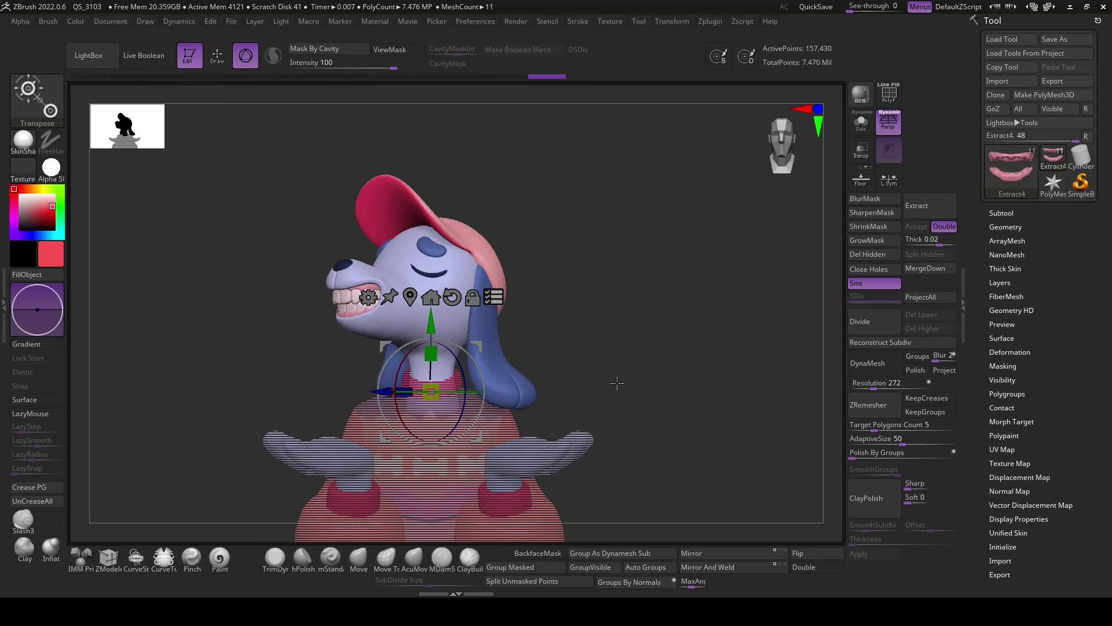
pyautogui.moveTo(458, 369); pyautogui.dragTo(493, 346)
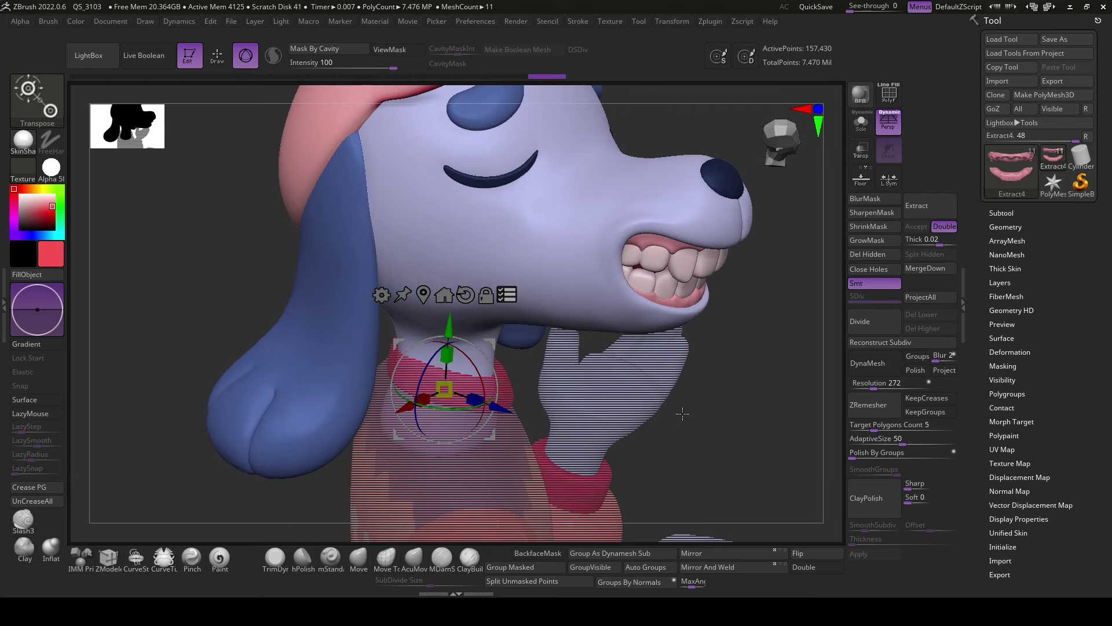
pyautogui.moveTo(724, 434)
pyautogui.mouseDown()
pyautogui.moveTo(763, 464)
pyautogui.moveTo(743, 404)
pyautogui.mouseUp()
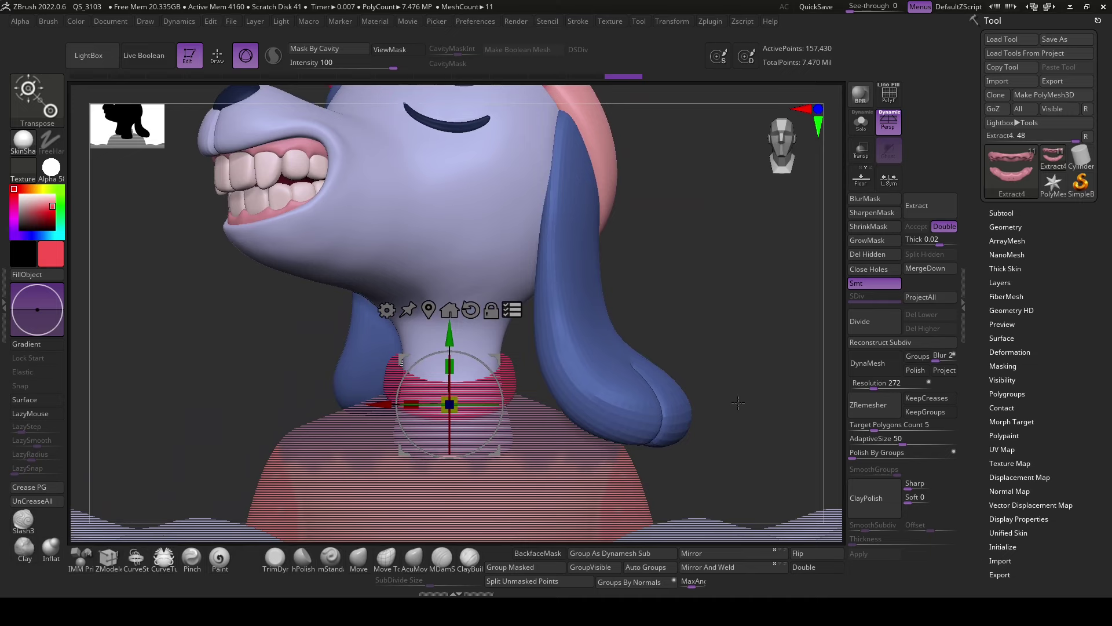
# - Select the body subtool, choose the Move brush, and check symmetry in Transform
pyautogui.press('q')
pyautogui.keyDown('alt'); pyautogui.click(618, 388); pyautogui.keyUp('alt')
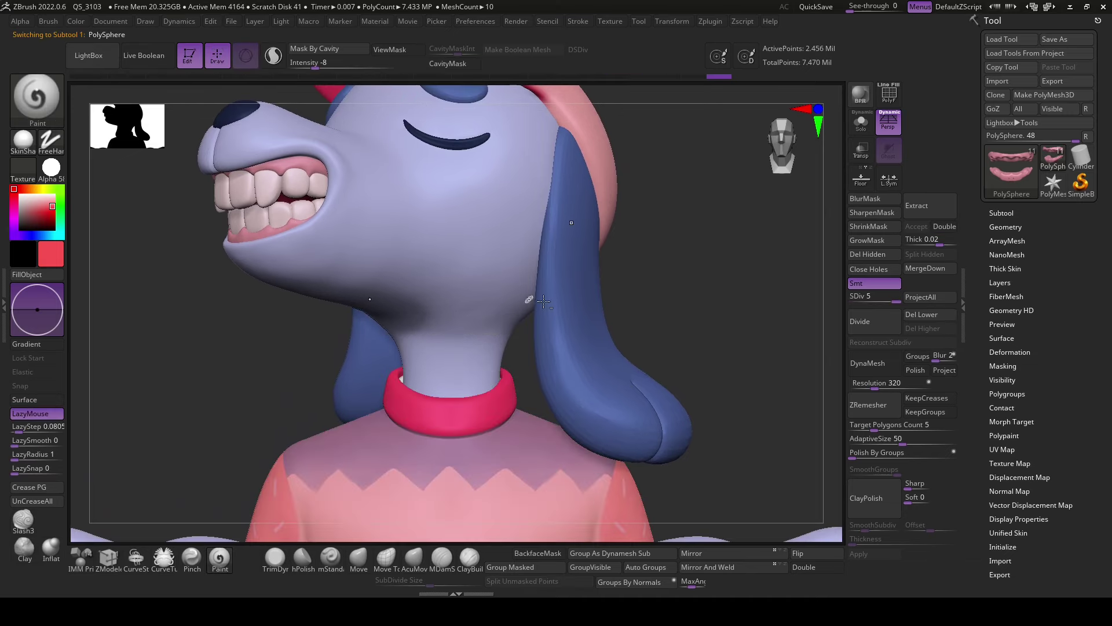
pyautogui.moveTo(618, 387)
pyautogui.mouseDown()
pyautogui.moveTo(774, 367)
pyautogui.moveTo(698, 365)
pyautogui.moveTo(542, 215)
pyautogui.moveTo(703, 346)
pyautogui.moveTo(754, 333)
pyautogui.mouseUp()
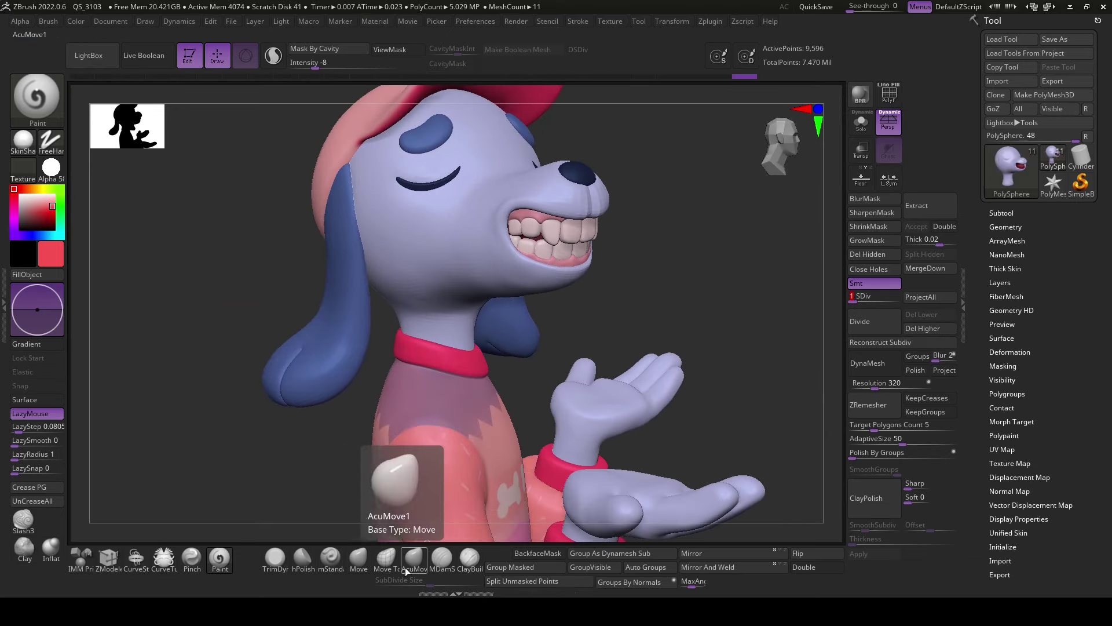
pyautogui.click(358, 558)
pyautogui.press('space')
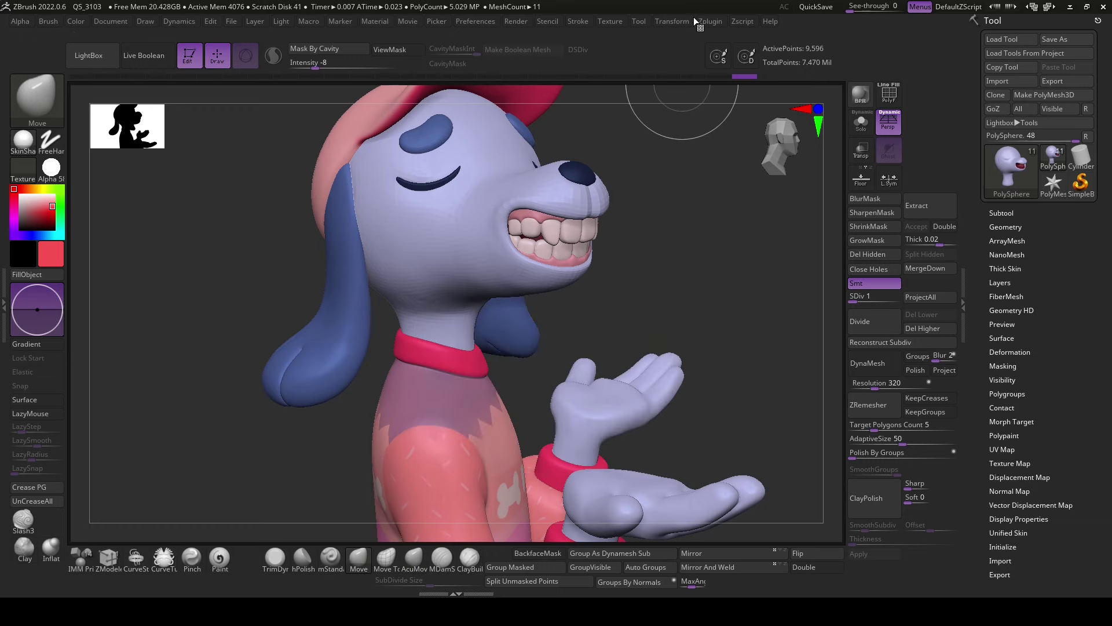
pyautogui.click(675, 22)
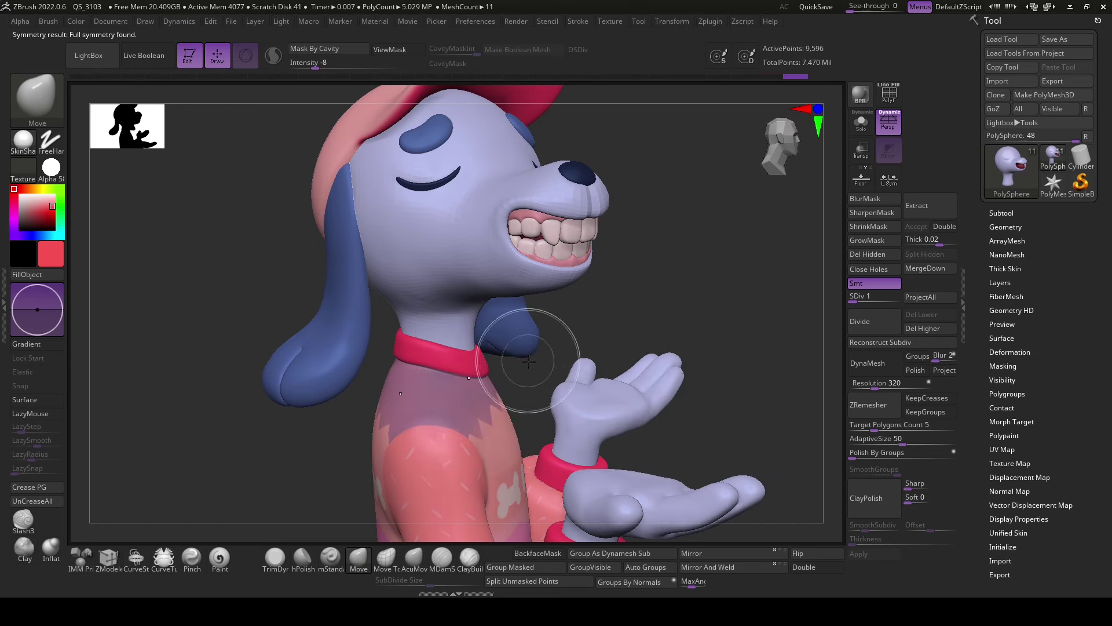
# - Inspect the neck and collar from below, three-quarter and side angles
pyautogui.moveTo(529, 361)
pyautogui.mouseDown(button='right')
pyautogui.moveTo(494, 374)
pyautogui.moveTo(682, 323)
pyautogui.moveTo(658, 434)
pyautogui.moveTo(479, 379)
pyautogui.mouseUp(button='right')
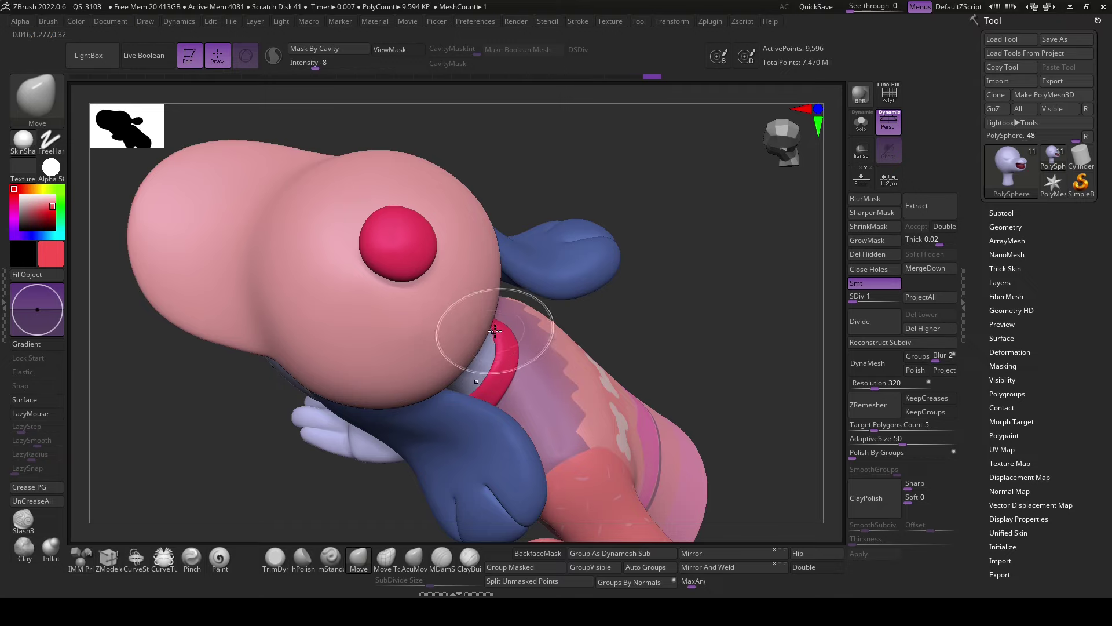
pyautogui.moveTo(494, 331)
pyautogui.mouseDown(button='right')
pyautogui.moveTo(485, 317)
pyautogui.moveTo(495, 323)
pyautogui.mouseUp(button='right')
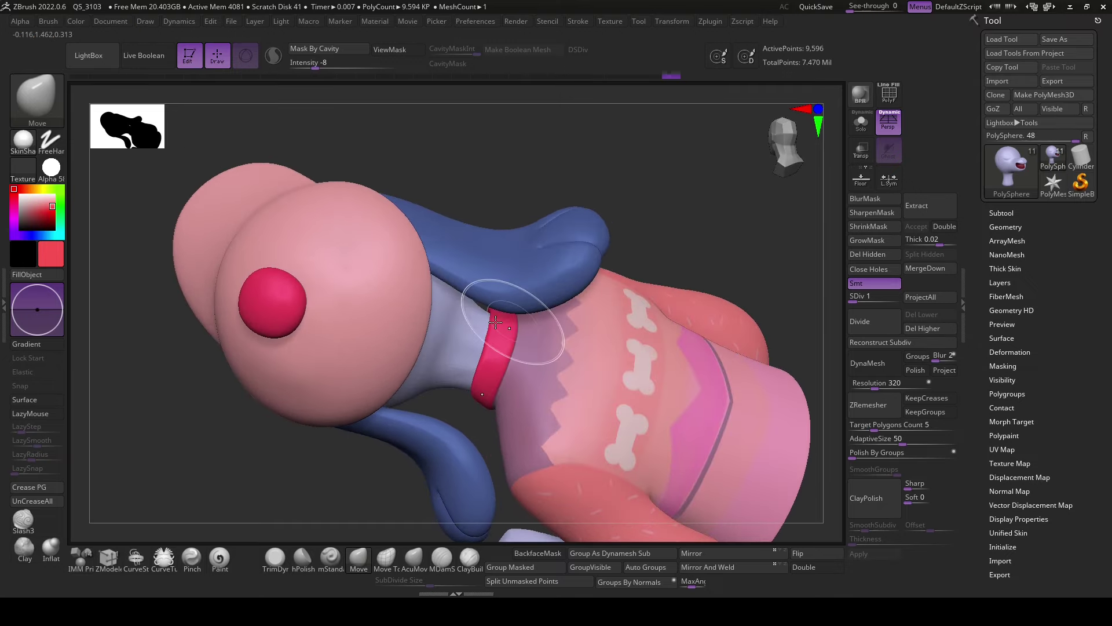
pyautogui.moveTo(489, 427); pyautogui.dragTo(594, 336, button='right')
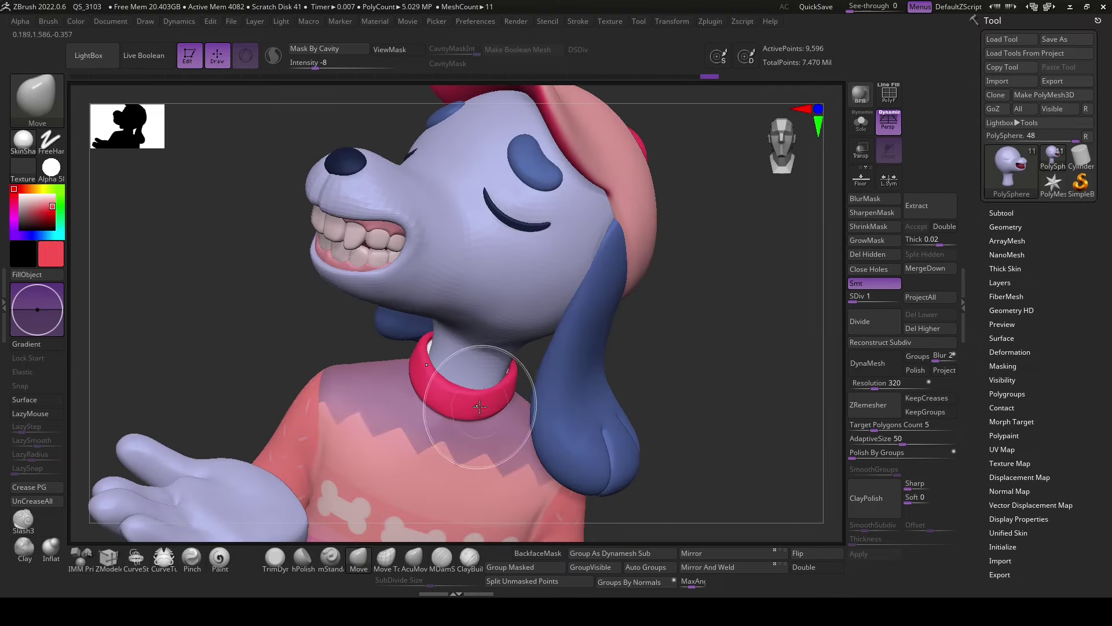
pyautogui.moveTo(736, 400); pyautogui.dragTo(716, 415, button='right')
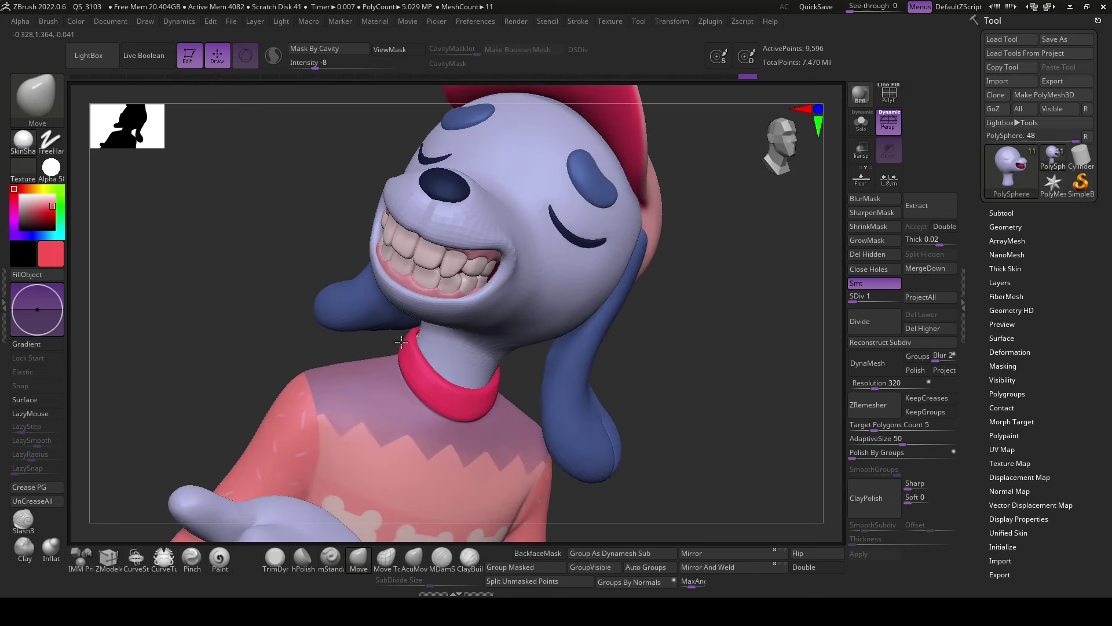
pyautogui.moveTo(404, 342)
pyautogui.mouseDown(button='right')
pyautogui.moveTo(518, 383)
pyautogui.moveTo(703, 422)
pyautogui.moveTo(678, 410)
pyautogui.mouseUp(button='right')
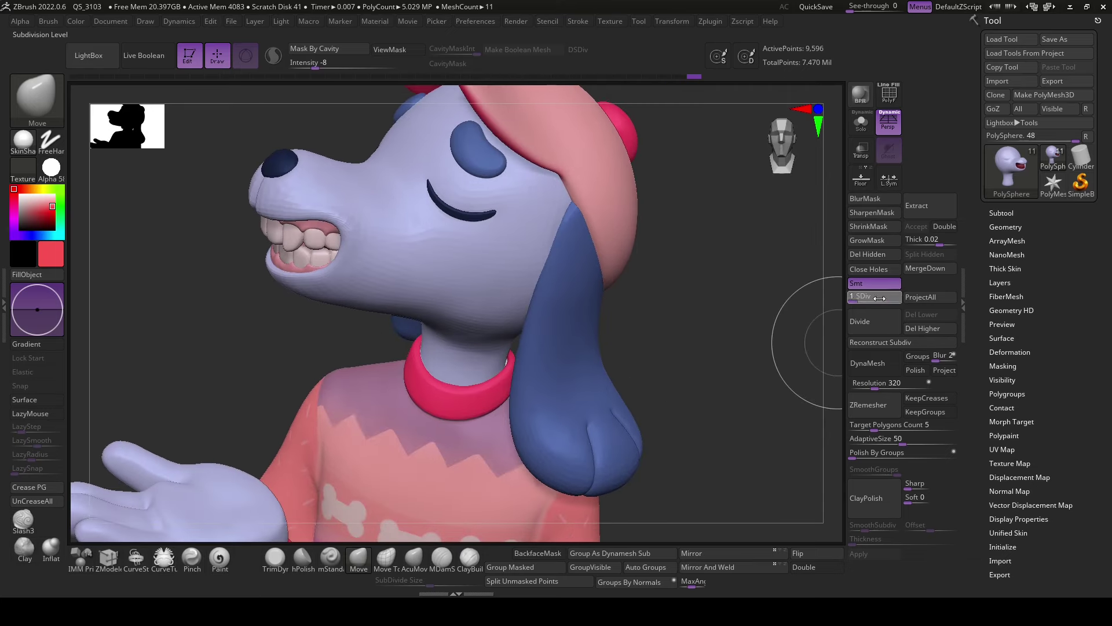
# - Raise the body's subdivision level to 5 and select the PM3D_Sphere3D2 subtool
pyautogui.moveTo(880, 298); pyautogui.dragTo(900, 297)
pyautogui.moveTo(736, 392)
pyautogui.mouseDown(button='right')
pyautogui.moveTo(732, 406)
pyautogui.moveTo(714, 385)
pyautogui.moveTo(516, 345)
pyautogui.mouseUp(button='right')
pyautogui.keyDown('alt'); pyautogui.click(456, 394); pyautogui.keyUp('alt')
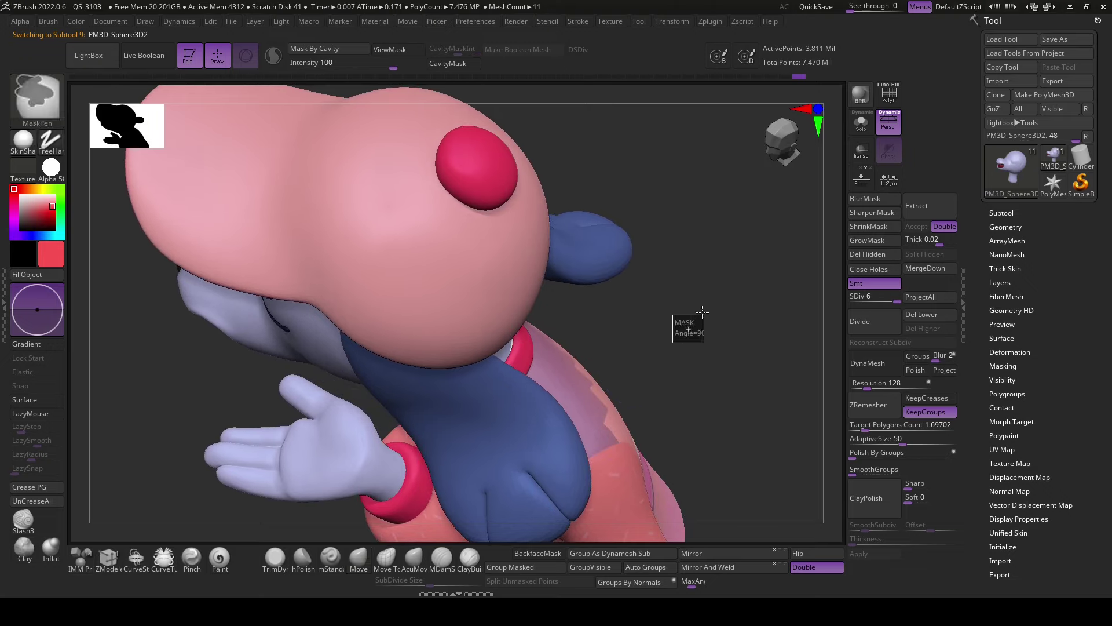
pyautogui.moveTo(506, 348)
pyautogui.mouseDown(button='right')
pyautogui.moveTo(675, 340)
pyautogui.moveTo(698, 322)
pyautogui.moveTo(712, 352)
pyautogui.moveTo(431, 352)
pyautogui.moveTo(753, 372)
pyautogui.moveTo(770, 403)
pyautogui.moveTo(750, 335)
pyautogui.mouseUp(button='right')
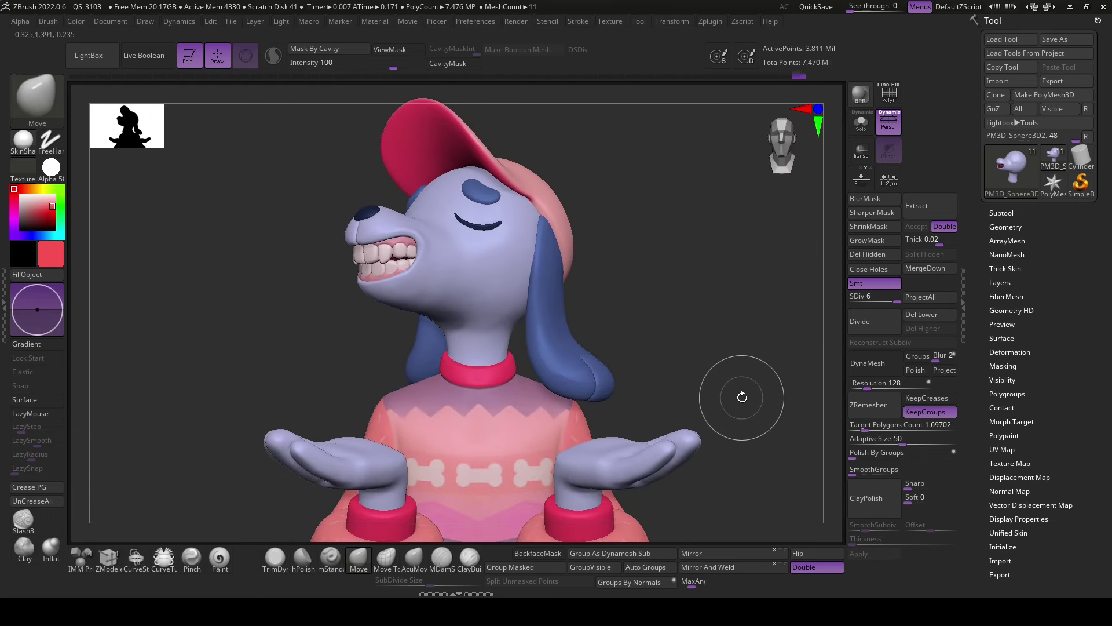